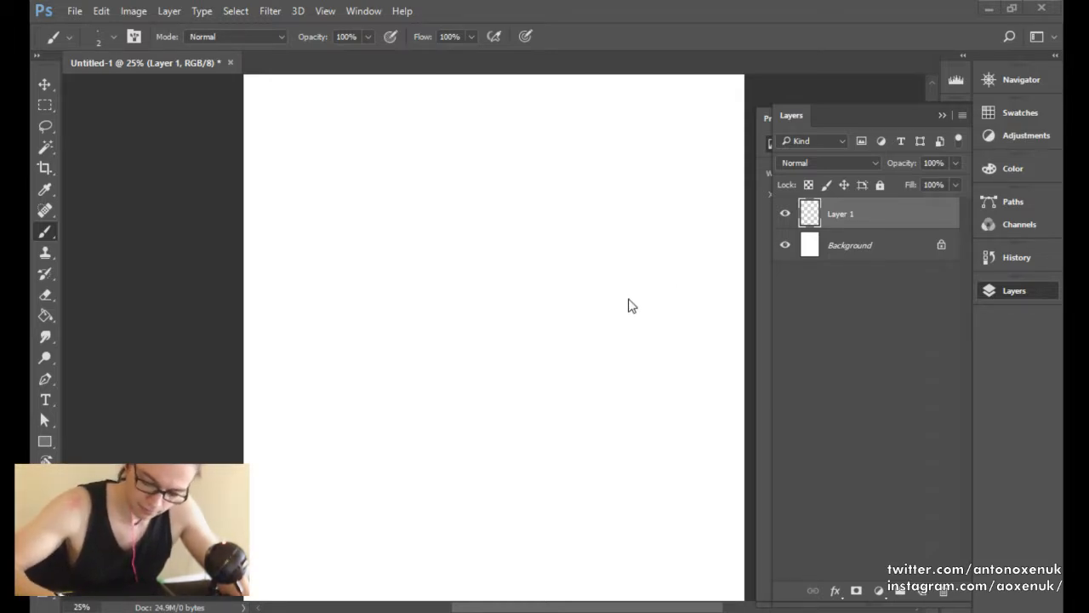
pyautogui.moveTo(528, 348); pyautogui.dragTo(564, 348)
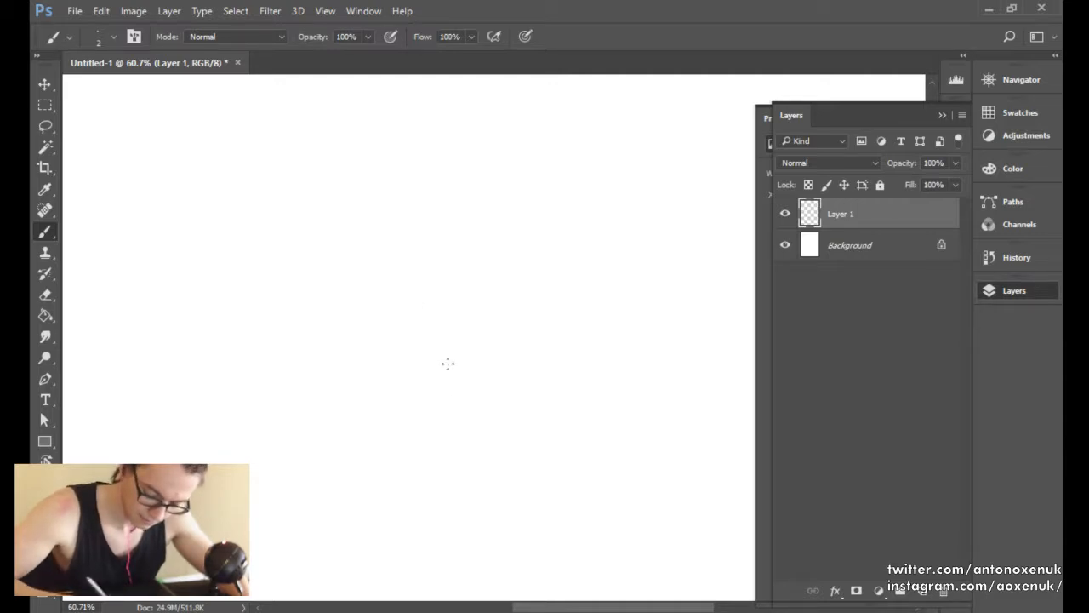
pyautogui.moveTo(455, 379)
pyautogui.mouseDown()
pyautogui.moveTo(485, 376)
pyautogui.moveTo(464, 360)
pyautogui.mouseUp()
pyautogui.moveTo(480, 371); pyautogui.dragTo(477, 378)
pyautogui.moveTo(486, 400)
pyautogui.mouseDown()
pyautogui.moveTo(467, 357)
pyautogui.moveTo(482, 349)
pyautogui.moveTo(514, 357)
pyautogui.mouseUp()
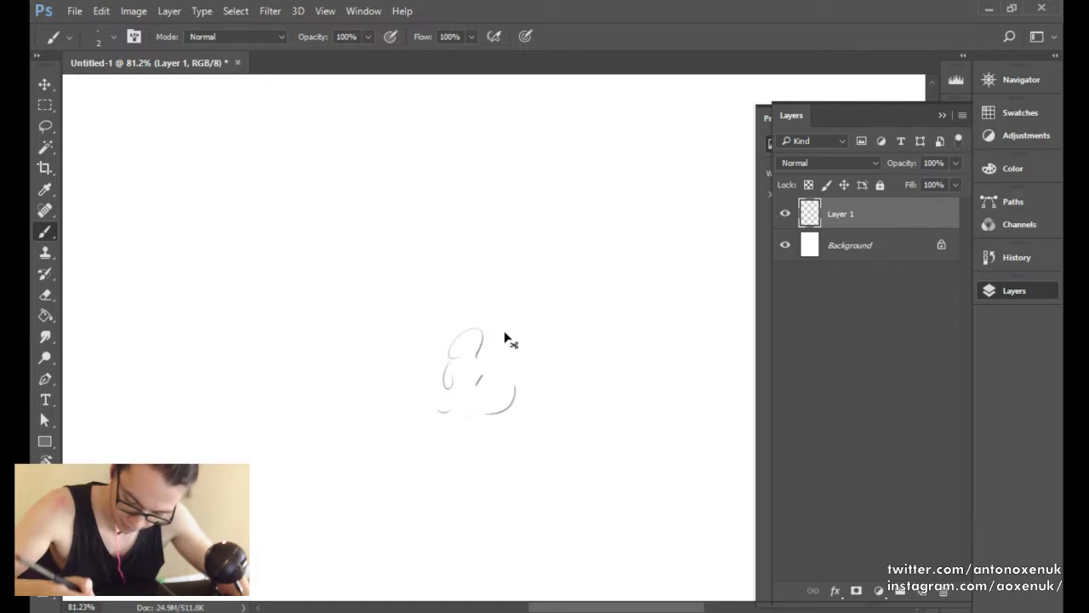
pyautogui.hotkey('ctrl', 'x')
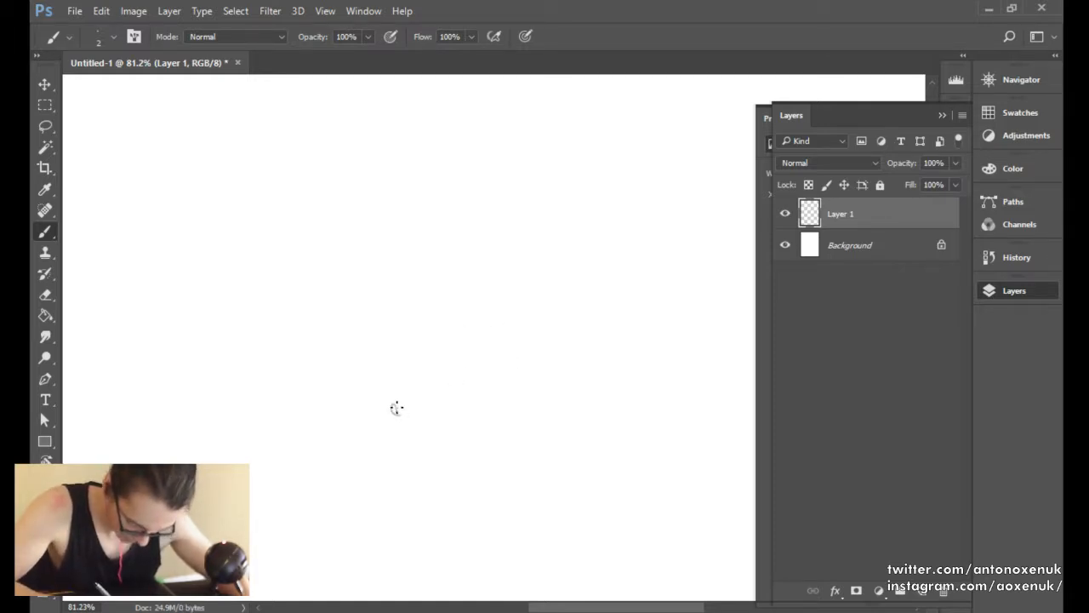
# Sketch the figure's tilted pelvis with hip ovals on Layer 1, plus a small rib mark above and a mark below the hip.
pyautogui.moveTo(396, 388)
pyautogui.mouseDown()
pyautogui.moveTo(396, 408)
pyautogui.moveTo(443, 399)
pyautogui.mouseUp()
pyautogui.moveTo(425, 379)
pyautogui.mouseDown()
pyautogui.moveTo(394, 405)
pyautogui.moveTo(439, 405)
pyautogui.moveTo(398, 360)
pyautogui.moveTo(410, 345)
pyautogui.moveTo(453, 382)
pyautogui.mouseUp()
pyautogui.moveTo(417, 342)
pyautogui.mouseDown()
pyautogui.moveTo(426, 354)
pyautogui.moveTo(381, 350)
pyautogui.mouseUp()
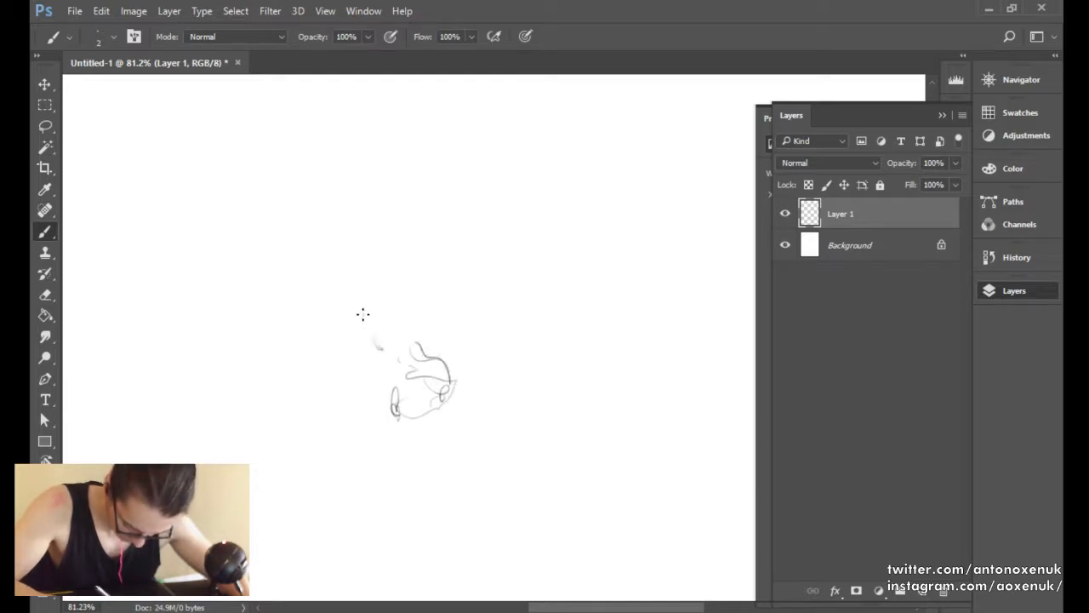
pyautogui.moveTo(363, 314); pyautogui.dragTo(369, 335)
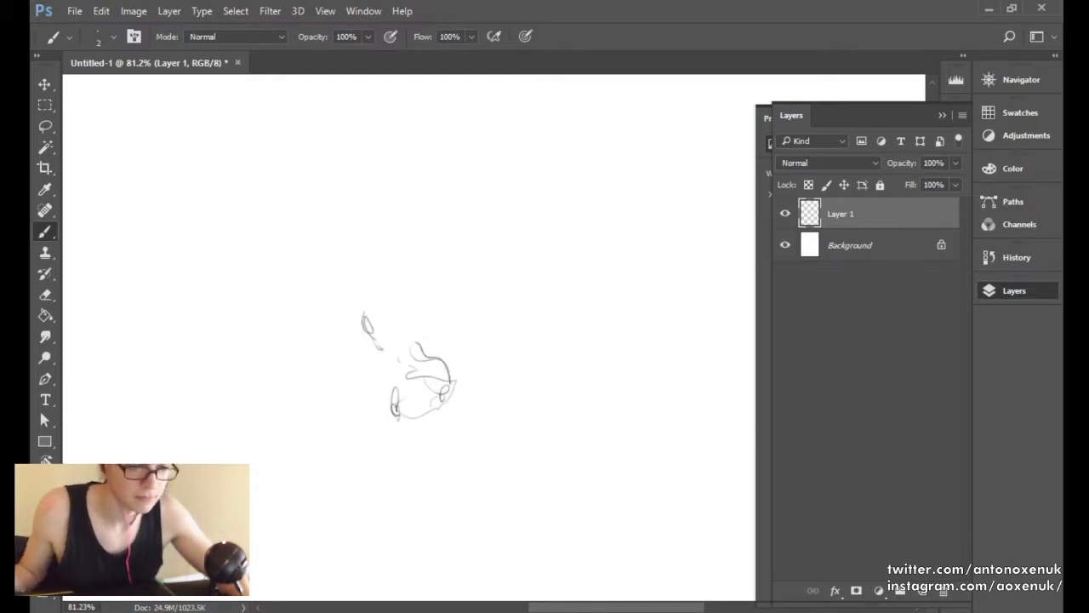
pyautogui.moveTo(31, 98); pyautogui.dragTo(31, 143)
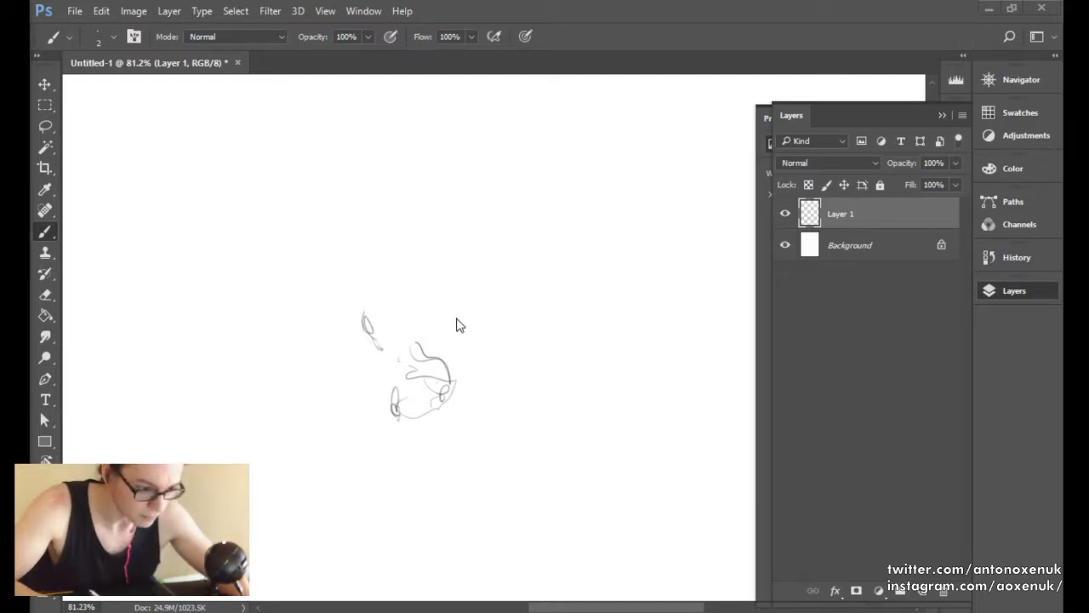
pyautogui.moveTo(391, 425); pyautogui.dragTo(389, 431)
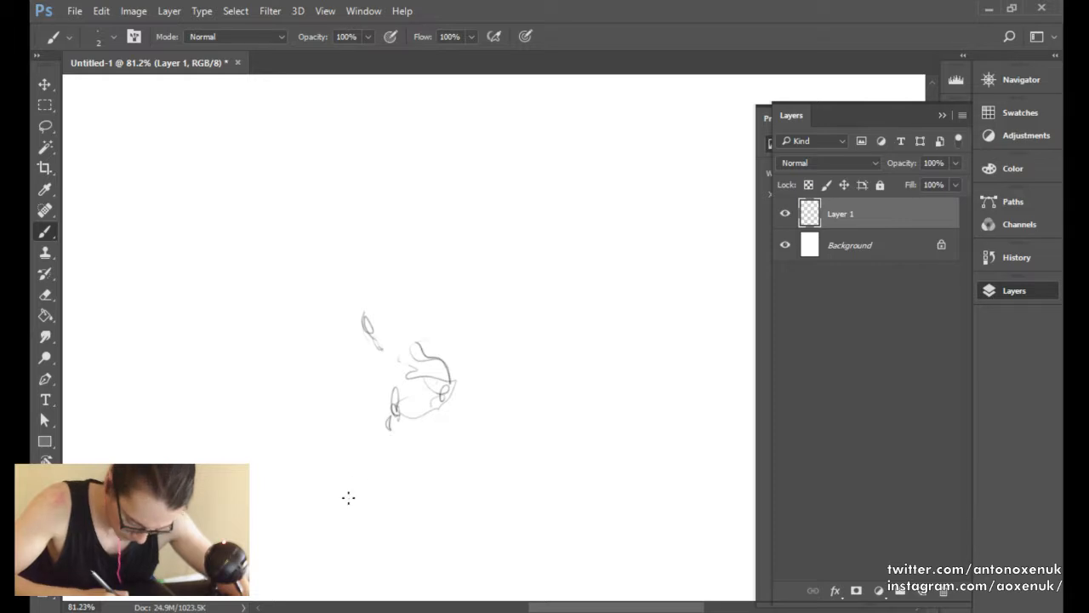
# Sketch the crotch and the inner contours of both spread thighs down to the knees, and start the outer line of one thigh.
pyautogui.moveTo(345, 512)
pyautogui.mouseDown()
pyautogui.moveTo(348, 535)
pyautogui.moveTo(412, 456)
pyautogui.moveTo(418, 432)
pyautogui.mouseUp()
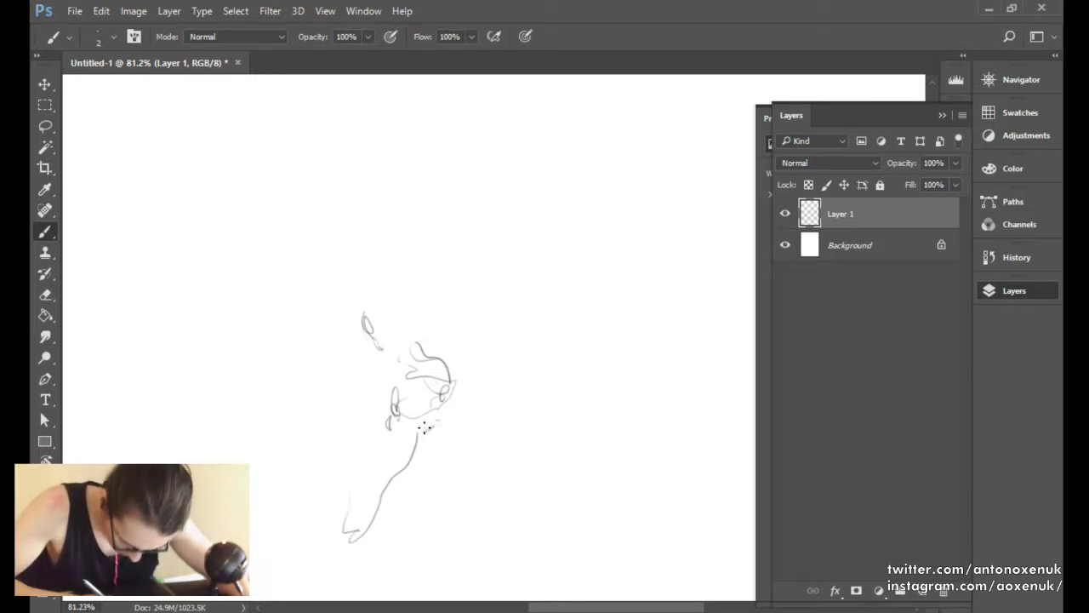
pyautogui.moveTo(421, 433)
pyautogui.mouseDown()
pyautogui.moveTo(439, 422)
pyautogui.moveTo(444, 443)
pyautogui.moveTo(436, 436)
pyautogui.mouseUp()
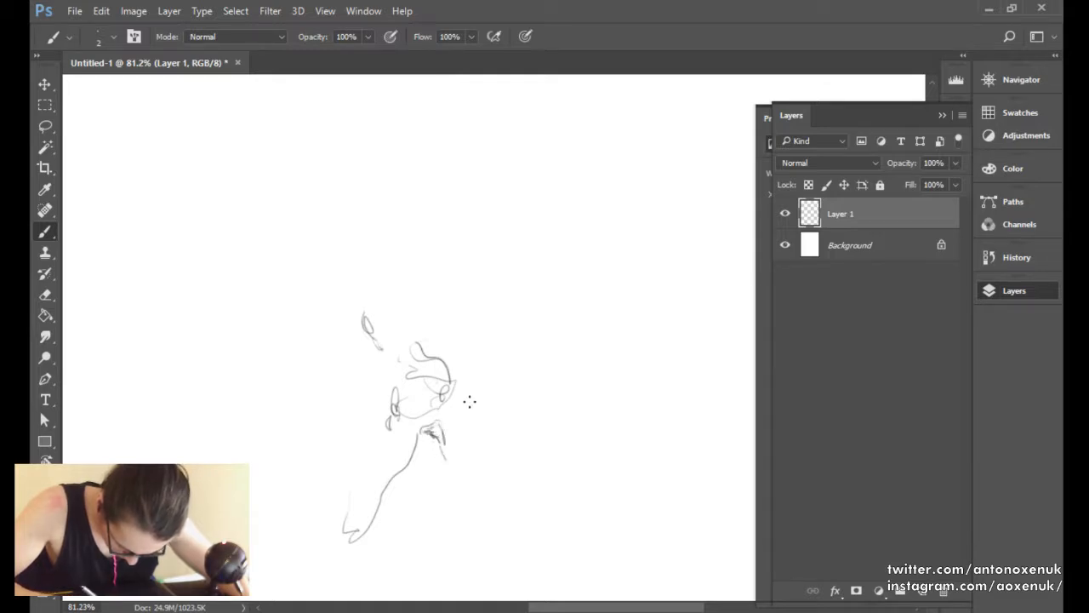
pyautogui.moveTo(454, 382); pyautogui.dragTo(479, 428)
pyautogui.moveTo(445, 466); pyautogui.dragTo(504, 522)
pyautogui.moveTo(523, 361)
pyautogui.mouseDown()
pyautogui.moveTo(548, 458)
pyautogui.moveTo(557, 397)
pyautogui.moveTo(508, 479)
pyautogui.mouseUp()
pyautogui.hotkey('ctrl', 'z')
pyautogui.rightClick(562, 349)
pyautogui.click(482, 460)
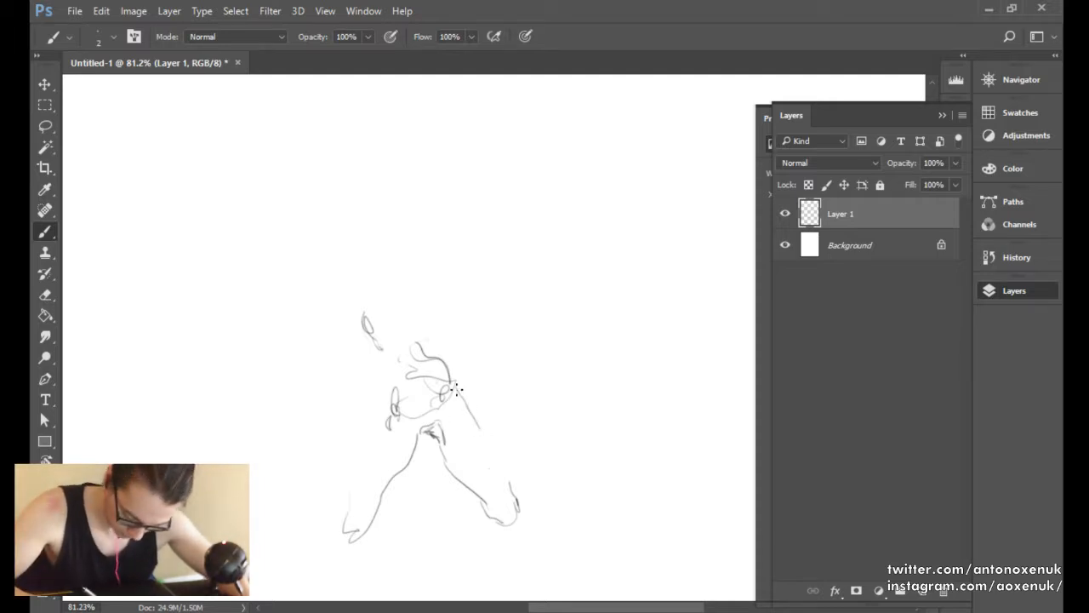
# Draw the outer contours of both thighs from the hips to the knees and darken the hip line.
pyautogui.moveTo(456, 388); pyautogui.dragTo(508, 483)
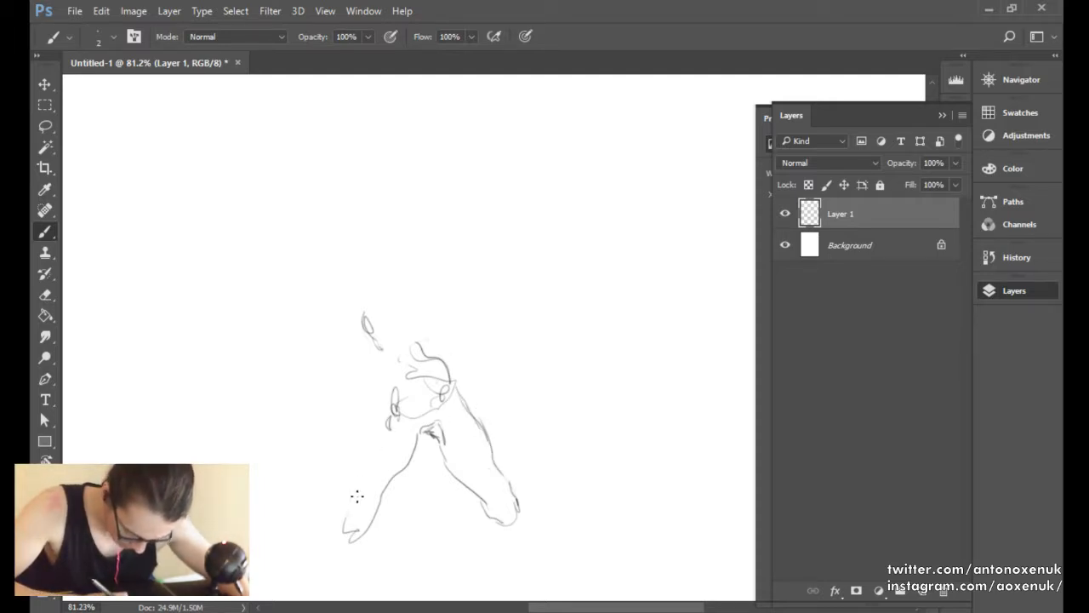
pyautogui.moveTo(368, 455)
pyautogui.mouseDown()
pyautogui.moveTo(356, 485)
pyautogui.moveTo(369, 438)
pyautogui.mouseUp()
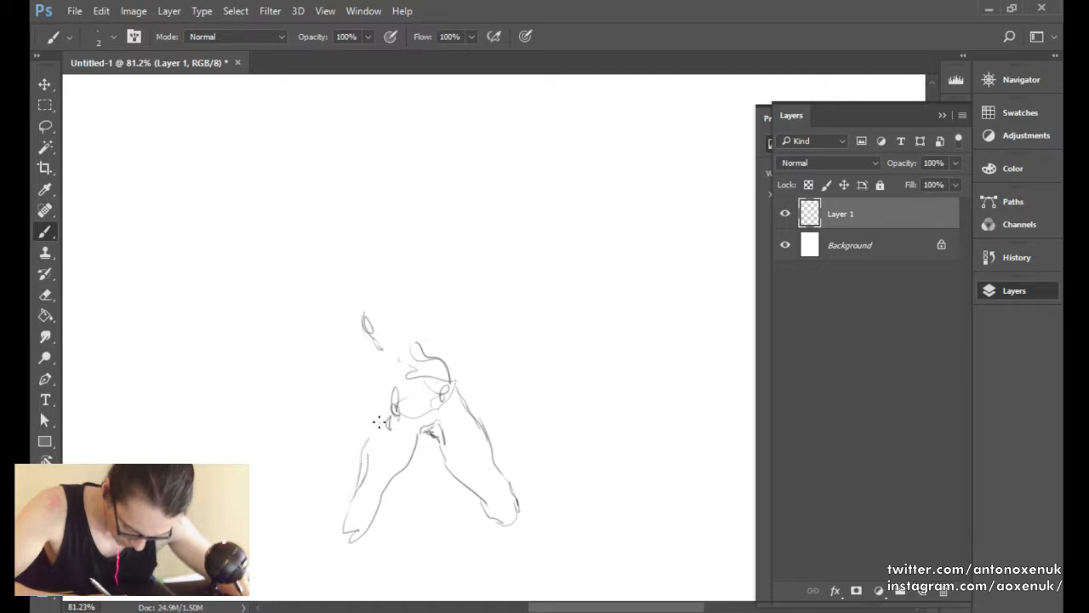
pyautogui.moveTo(363, 478)
pyautogui.mouseDown()
pyautogui.moveTo(368, 437)
pyautogui.moveTo(388, 396)
pyautogui.mouseUp()
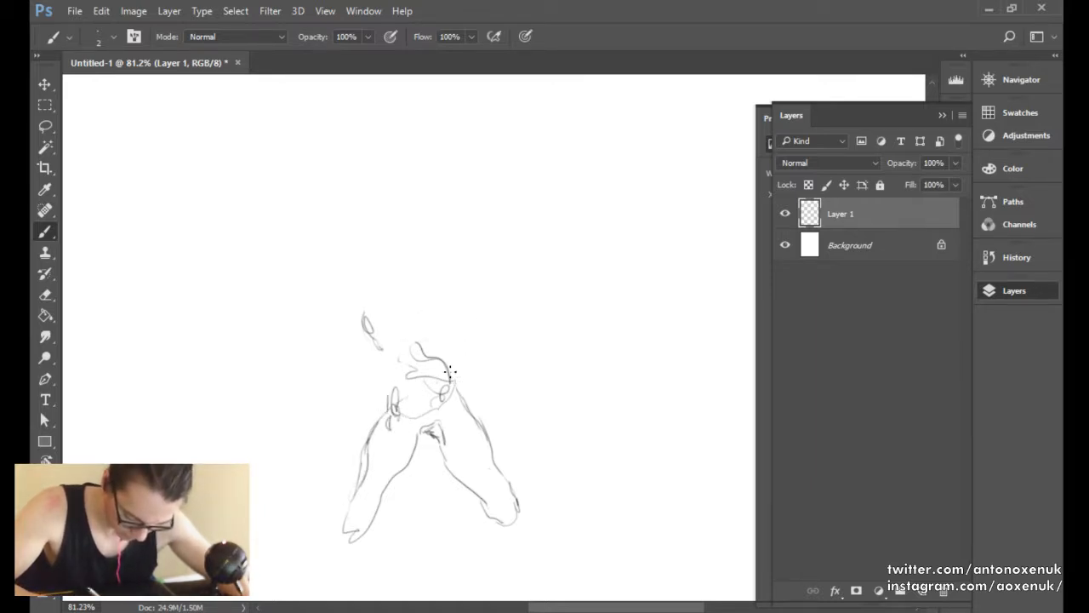
pyautogui.moveTo(451, 374); pyautogui.dragTo(468, 407)
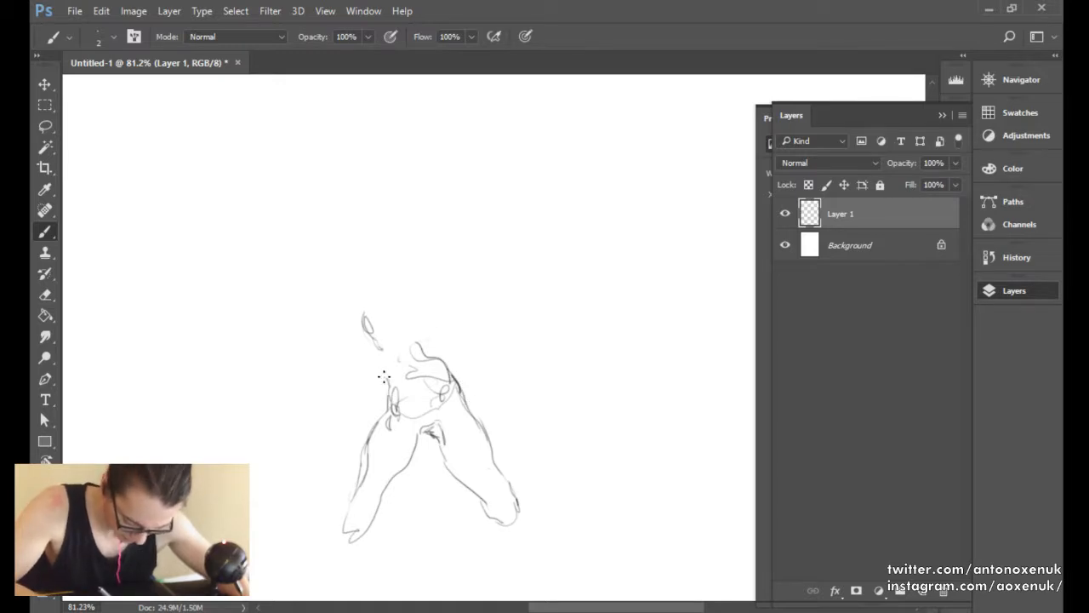
# Sketch both sides of the waist, connecting the pelvis to the lower ribcage.
pyautogui.moveTo(384, 384); pyautogui.dragTo(375, 361)
pyautogui.moveTo(412, 322)
pyautogui.mouseDown()
pyautogui.moveTo(451, 371)
pyautogui.moveTo(417, 343)
pyautogui.moveTo(384, 366)
pyautogui.moveTo(367, 345)
pyautogui.mouseUp()
pyautogui.press('e')
pyautogui.press('b')
pyautogui.moveTo(419, 318); pyautogui.dragTo(423, 340)
# Sketch the chest sides, shoulders and neckline above the waist, and add an oval for the head.
pyautogui.press('e')
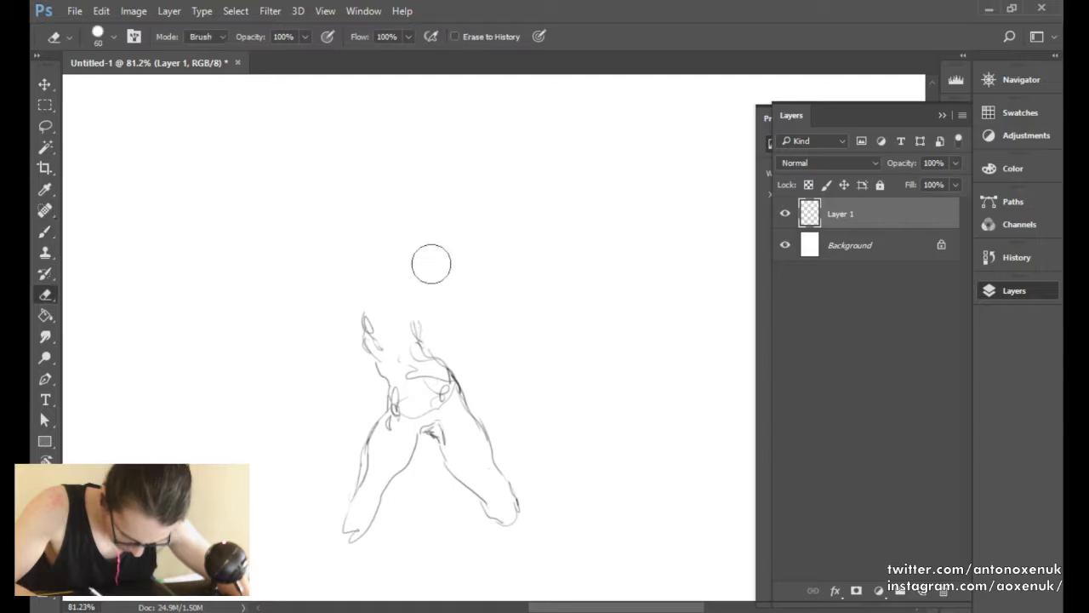
pyautogui.rightClick(436, 255)
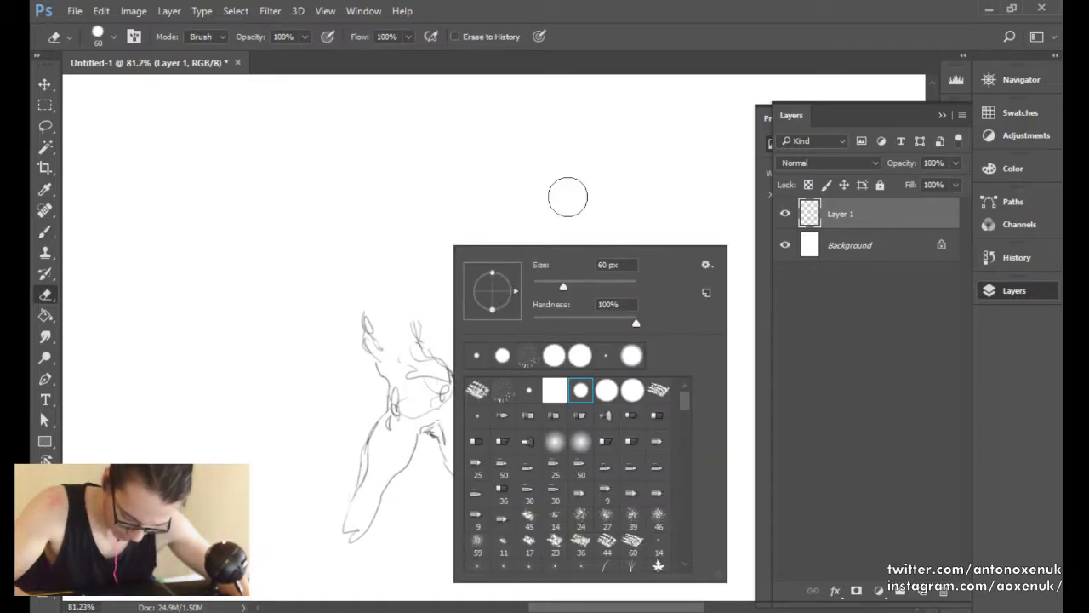
pyautogui.click(567, 195)
pyautogui.press('b')
pyautogui.moveTo(363, 321)
pyautogui.mouseDown()
pyautogui.moveTo(355, 300)
pyautogui.moveTo(423, 331)
pyautogui.mouseUp()
pyautogui.moveTo(359, 289)
pyautogui.mouseDown()
pyautogui.moveTo(413, 282)
pyautogui.moveTo(421, 321)
pyautogui.moveTo(387, 274)
pyautogui.moveTo(401, 286)
pyautogui.moveTo(386, 287)
pyautogui.moveTo(405, 229)
pyautogui.moveTo(413, 258)
pyautogui.mouseUp()
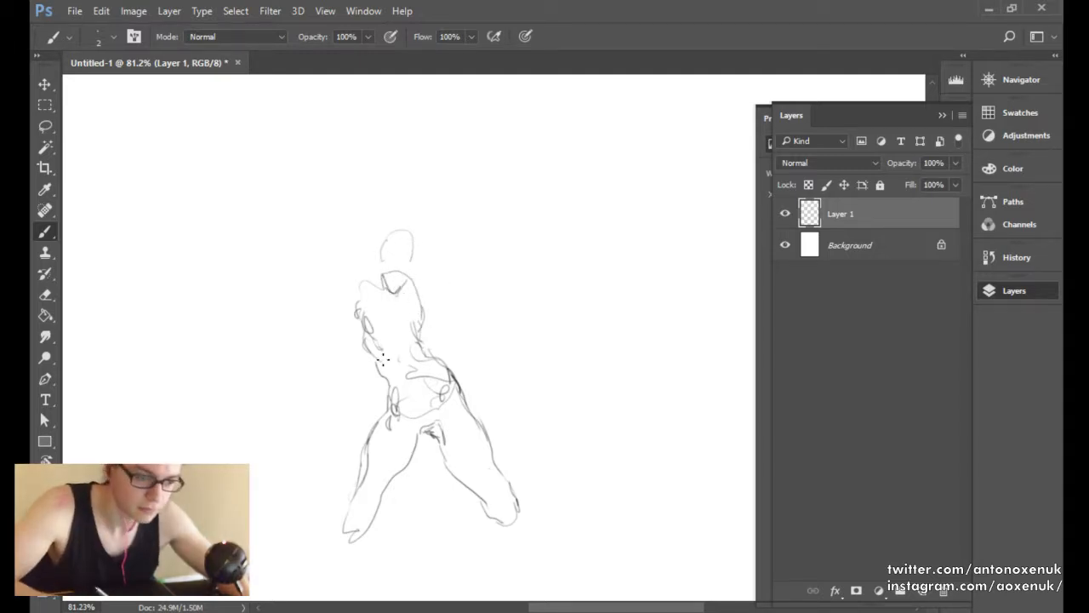
# Refine the figure's ribcage, shoulder line and neck, and strengthen the side of the head.
pyautogui.moveTo(365, 320)
pyautogui.mouseDown()
pyautogui.moveTo(371, 334)
pyautogui.moveTo(419, 329)
pyautogui.moveTo(421, 340)
pyautogui.mouseUp()
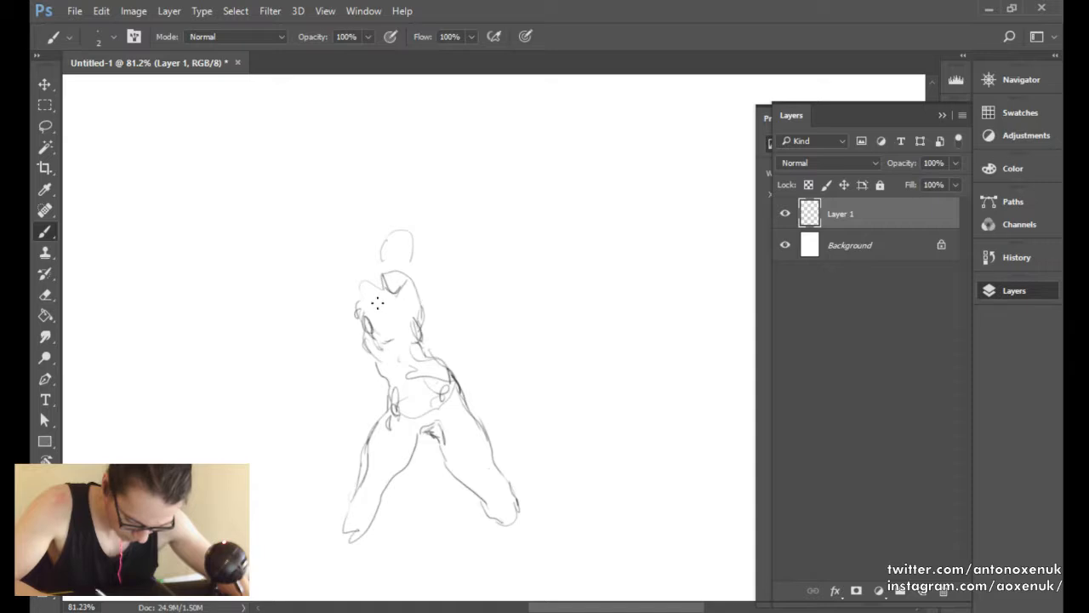
pyautogui.moveTo(357, 286)
pyautogui.mouseDown()
pyautogui.moveTo(383, 279)
pyautogui.moveTo(400, 297)
pyautogui.mouseUp()
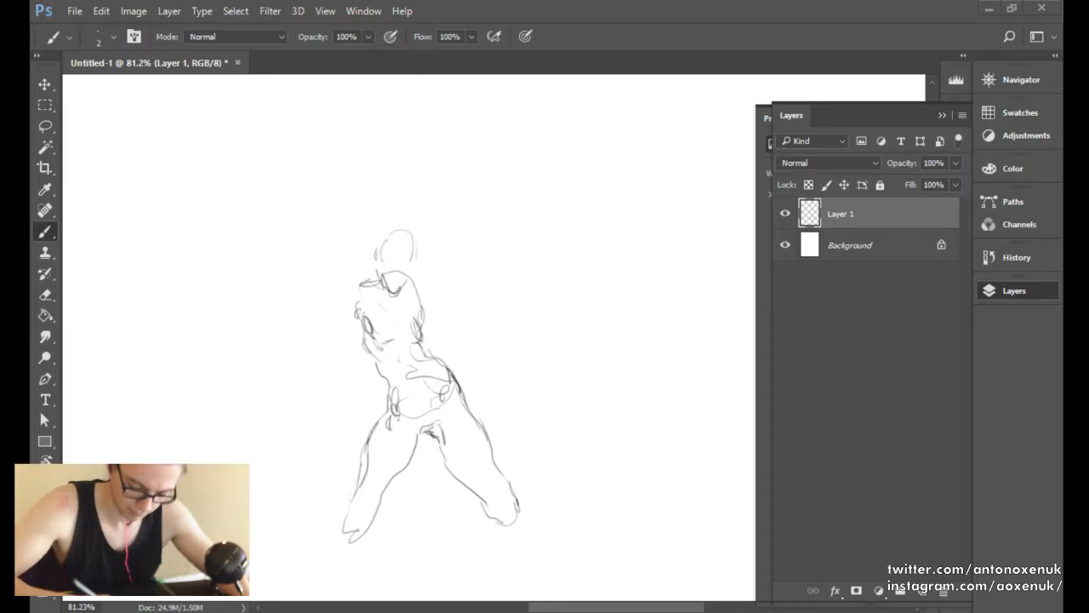
pyautogui.press('e')
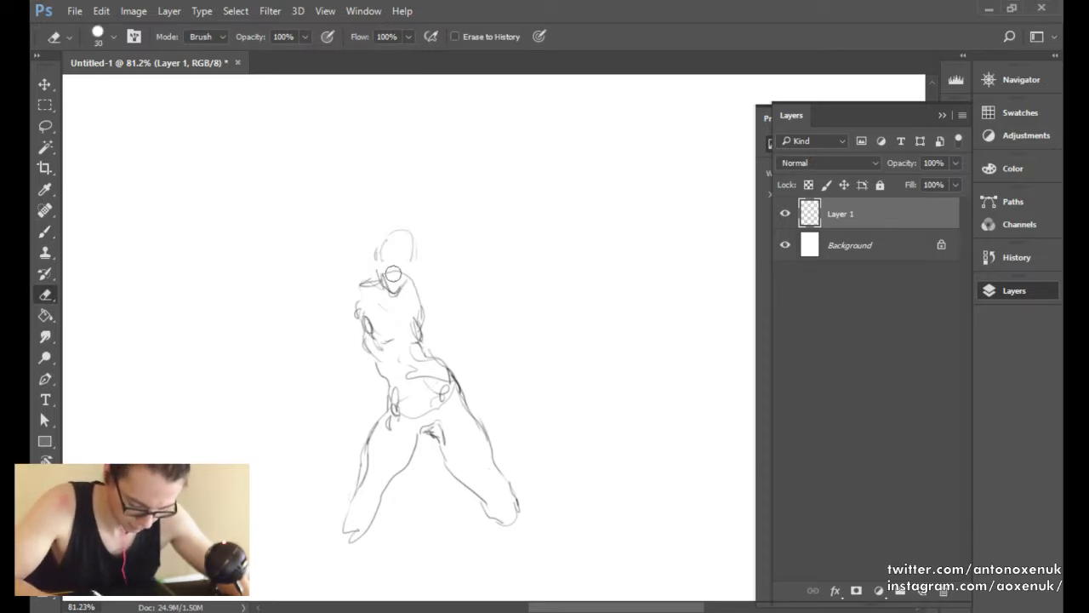
pyautogui.press('b')
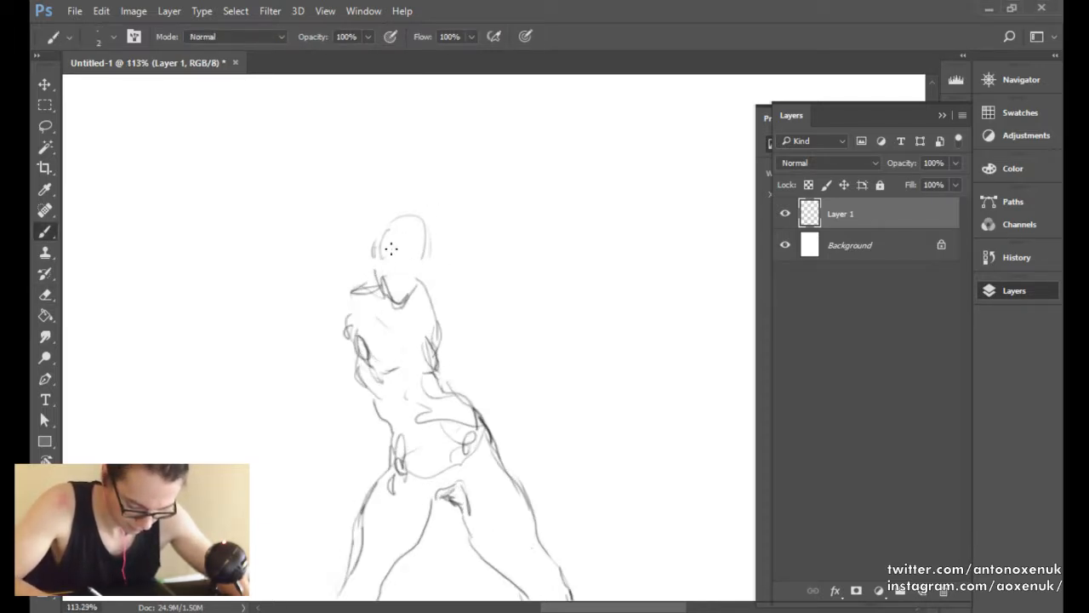
pyautogui.scroll(2, 379, 268)
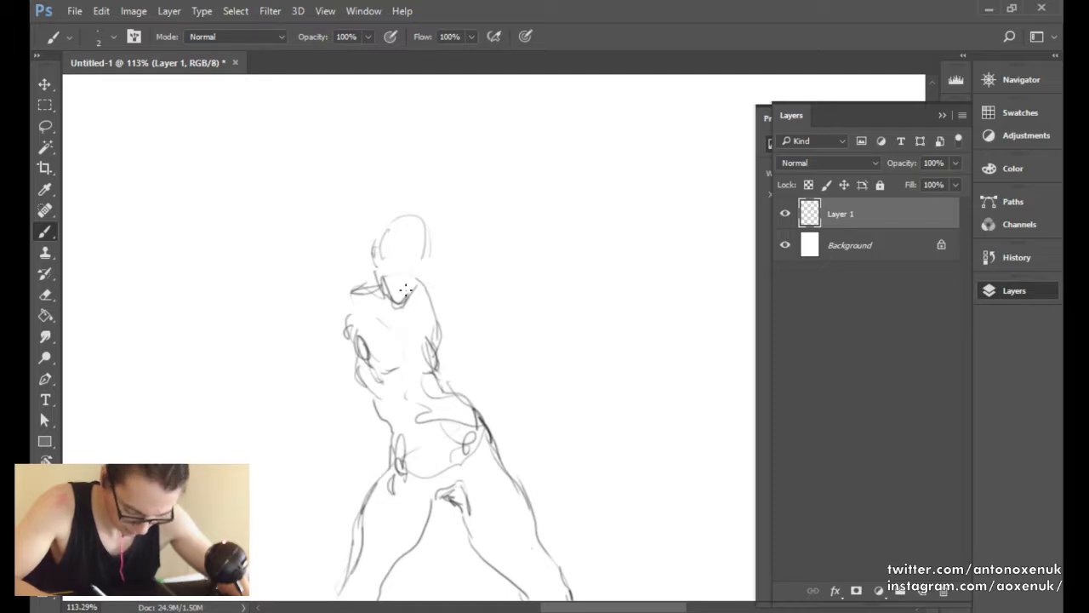
# Round off both knees with curved contours and erase the excess lines below the knee of the wider-set leg.
pyautogui.moveTo(447, 315); pyautogui.dragTo(432, 215)
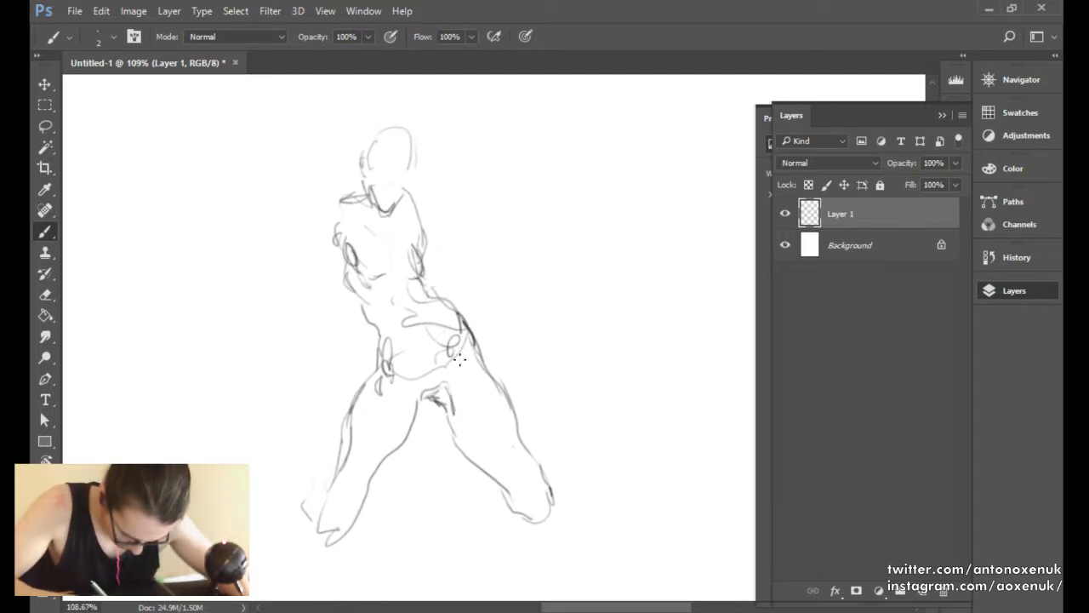
pyautogui.scroll(-3, 455, 326)
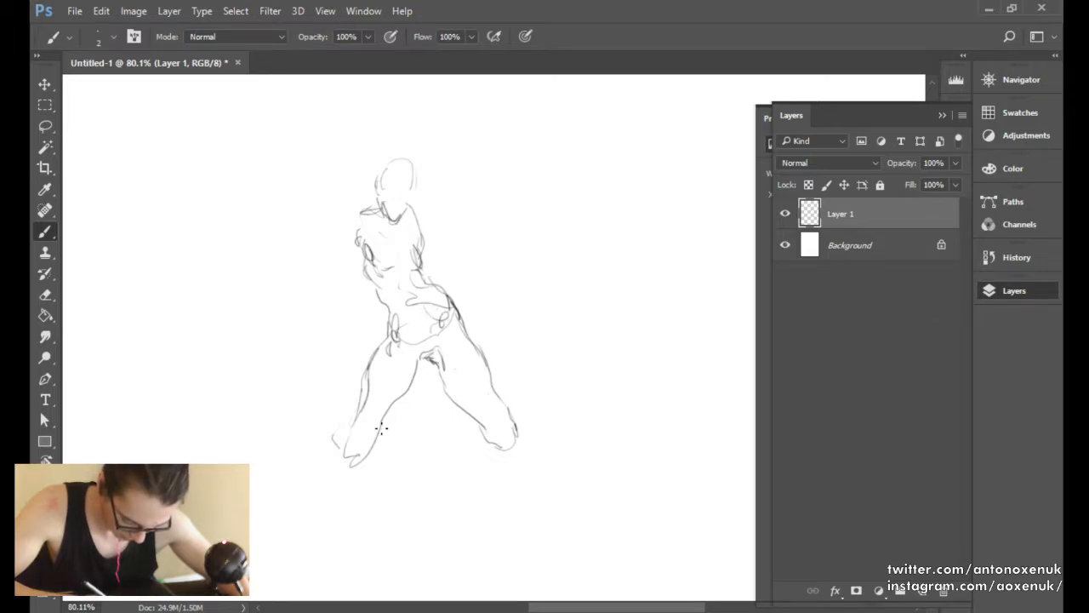
pyautogui.moveTo(357, 437); pyautogui.dragTo(380, 426)
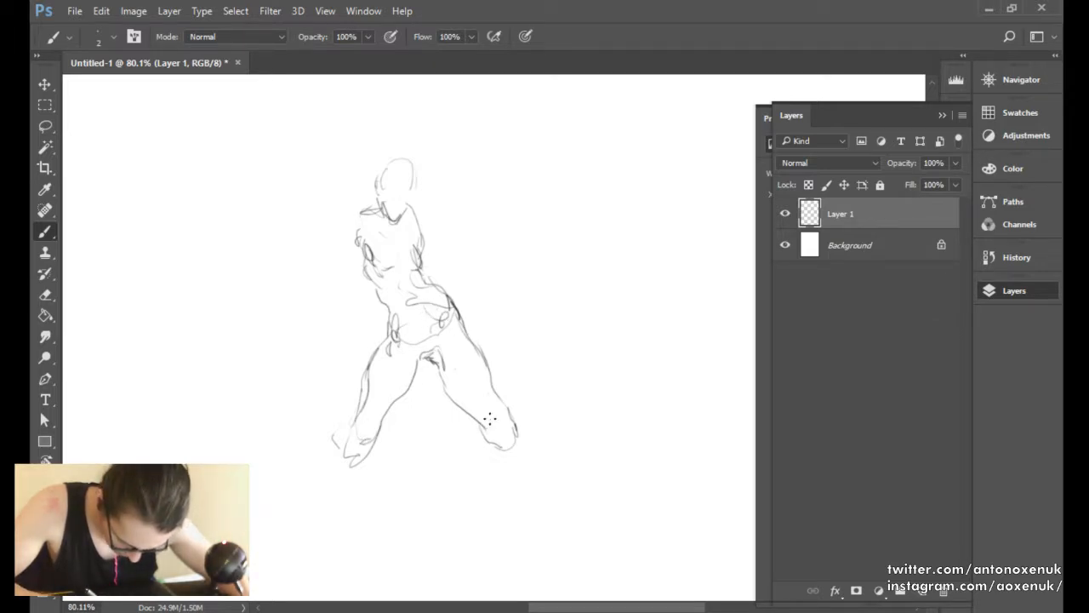
pyautogui.moveTo(490, 427)
pyautogui.mouseDown()
pyautogui.moveTo(491, 391)
pyautogui.moveTo(493, 445)
pyautogui.moveTo(520, 429)
pyautogui.mouseUp()
pyautogui.press('e')
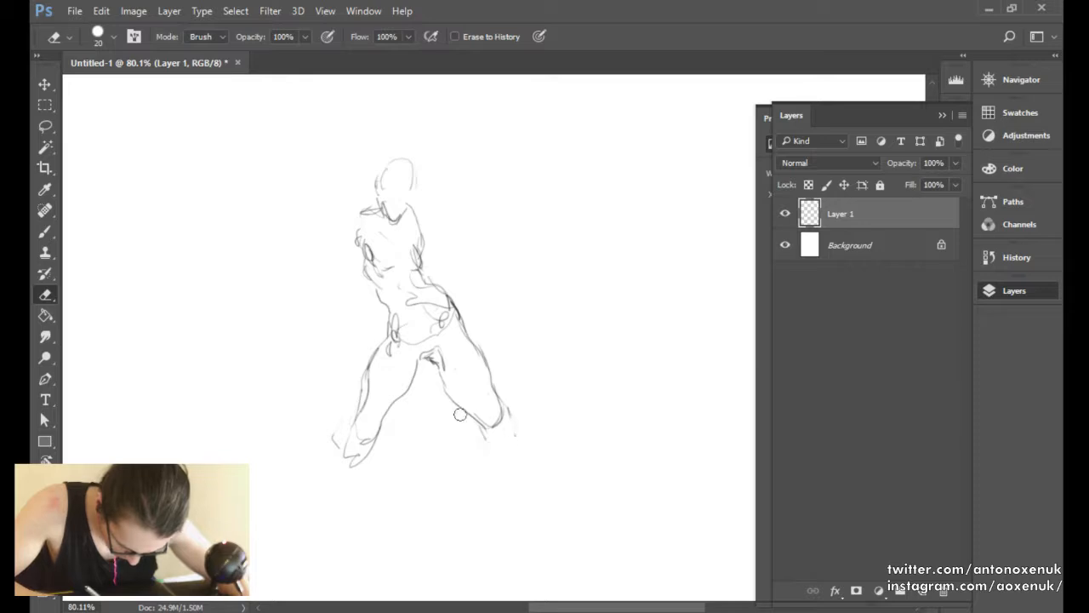
# Lay in light ground guidelines and sketch the folded lower legs and feet behind both knees.
pyautogui.press('b')
pyautogui.moveTo(427, 413); pyautogui.dragTo(438, 417)
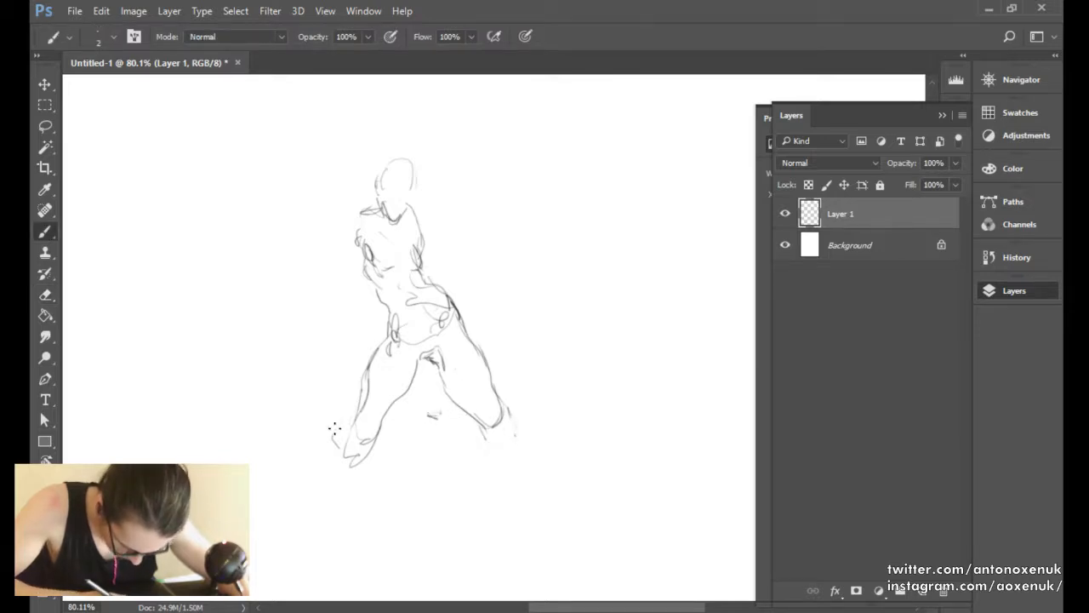
pyautogui.moveTo(278, 428); pyautogui.dragTo(331, 411)
pyautogui.moveTo(374, 449); pyautogui.dragTo(431, 443)
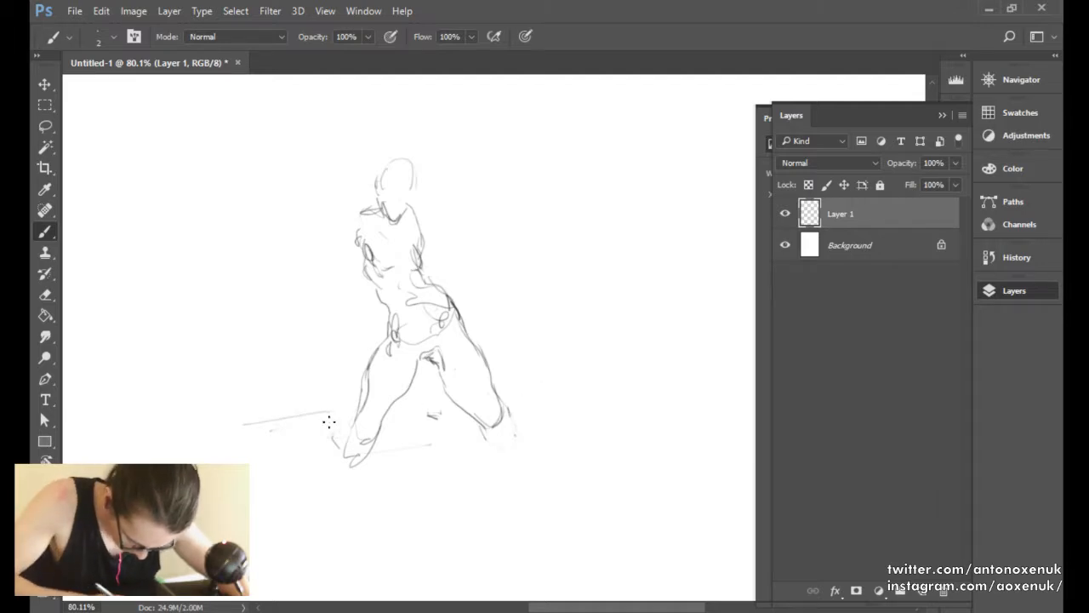
pyautogui.moveTo(313, 408); pyautogui.dragTo(337, 438)
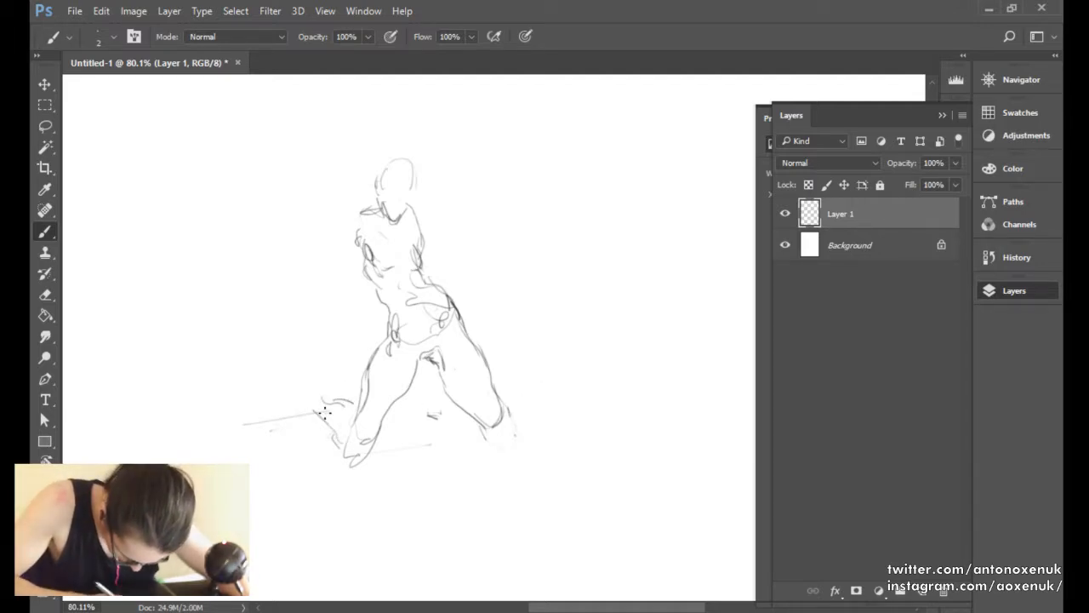
pyautogui.moveTo(307, 414); pyautogui.dragTo(345, 388)
pyautogui.moveTo(418, 406); pyautogui.dragTo(452, 403)
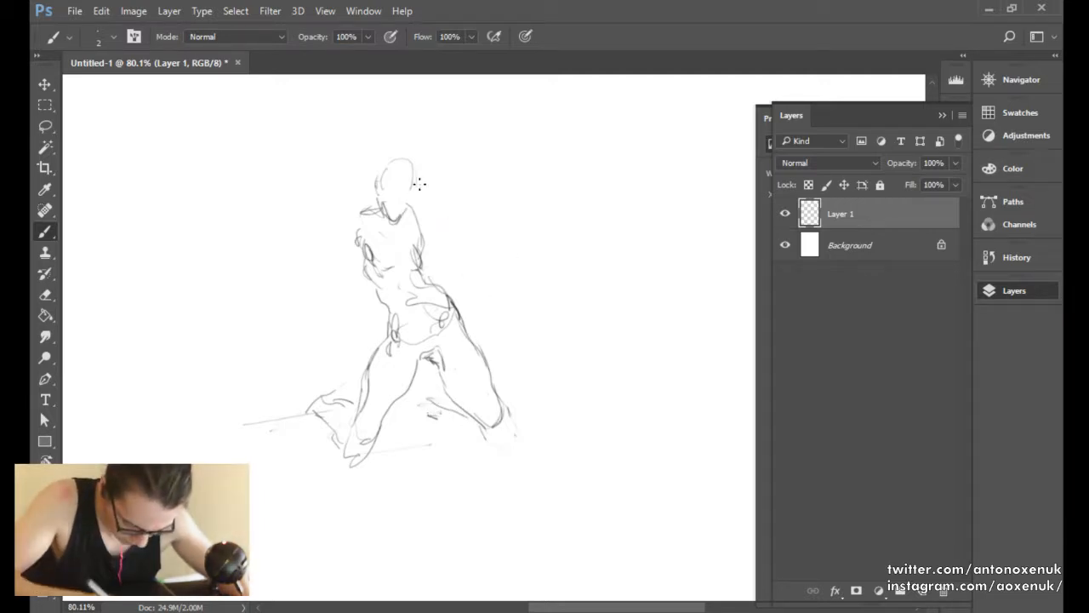
# Sketch the shoulder bump and an arm line extending behind the waist, and flip the drawing horizontally.
pyautogui.moveTo(421, 210)
pyautogui.mouseDown()
pyautogui.moveTo(427, 261)
pyautogui.moveTo(473, 290)
pyautogui.mouseUp()
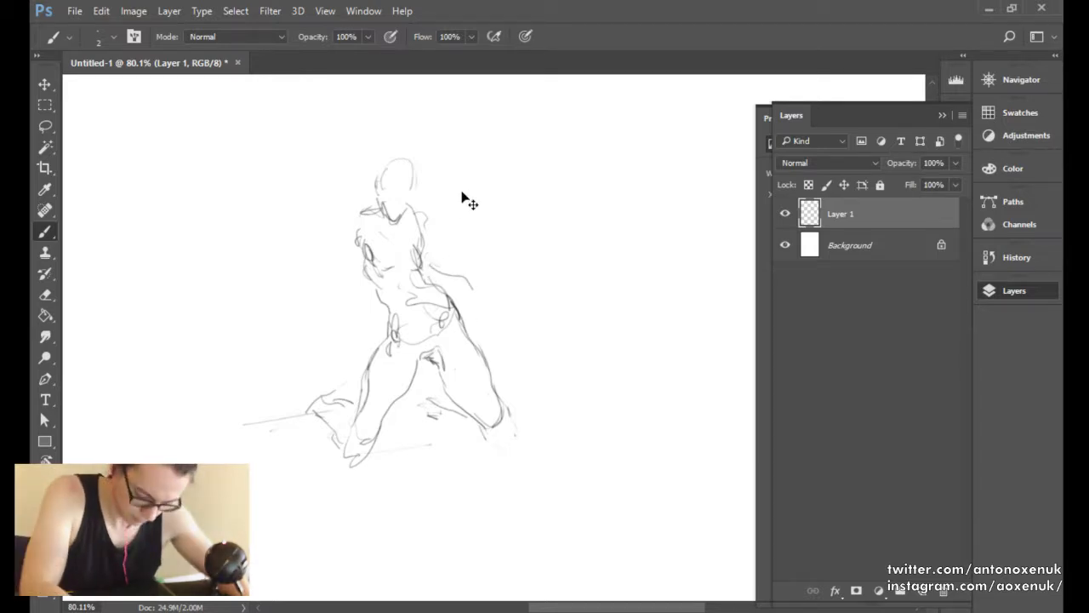
pyautogui.hotkey('ctrl', 'shift', 'h')
pyautogui.moveTo(397, 279); pyautogui.dragTo(492, 280)
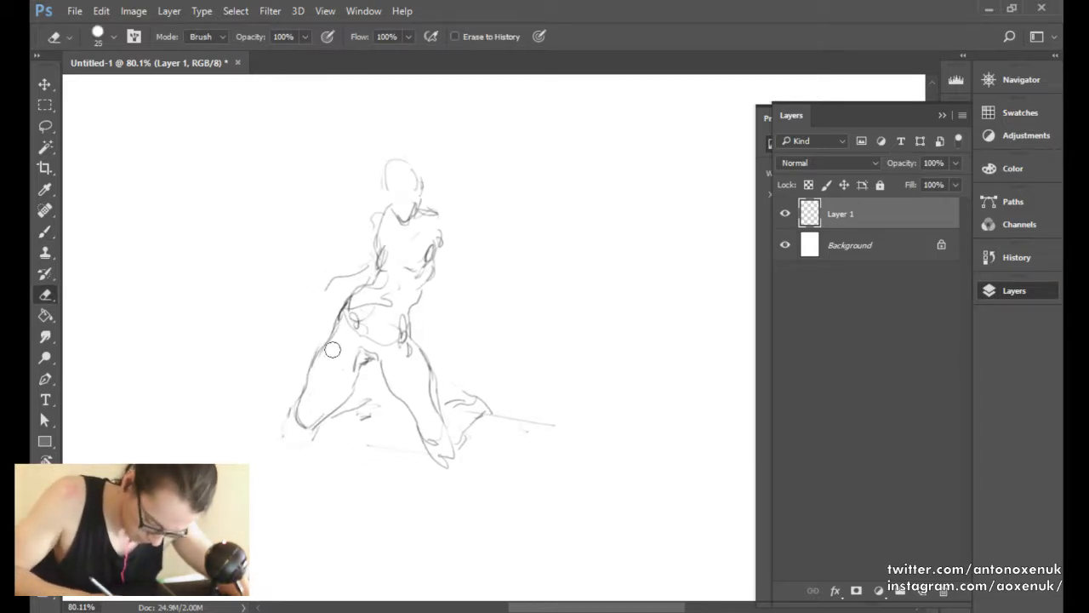
# Redraw the outer hip and waist contour and draw a curved line down the middle of the torso.
pyautogui.moveTo(305, 399)
pyautogui.mouseDown()
pyautogui.moveTo(405, 214)
pyautogui.moveTo(428, 268)
pyautogui.moveTo(388, 216)
pyautogui.moveTo(411, 296)
pyautogui.mouseUp()
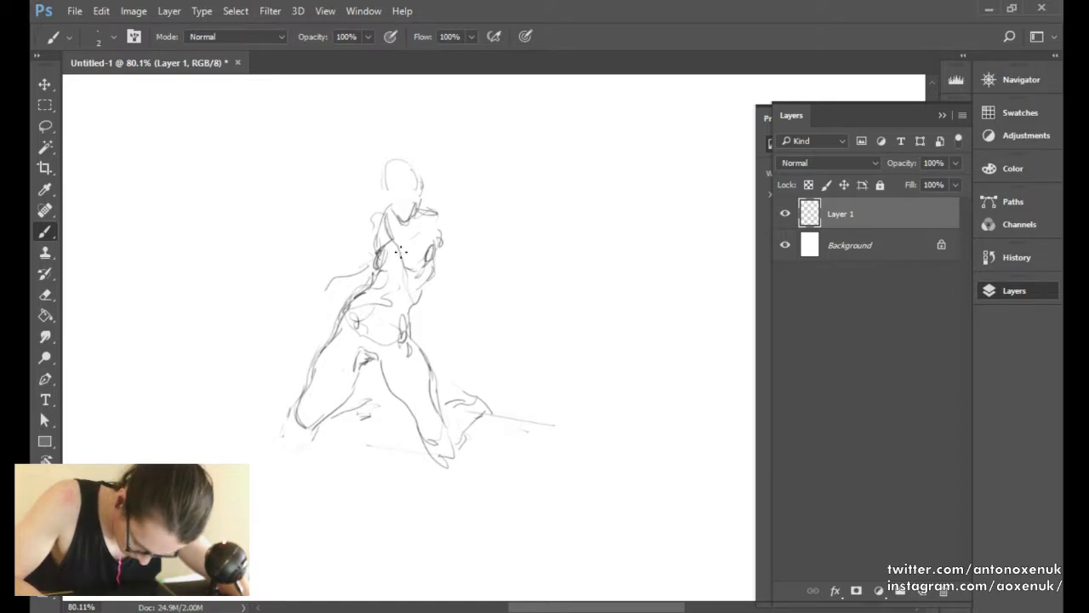
pyautogui.moveTo(400, 252)
pyautogui.mouseDown()
pyautogui.moveTo(403, 293)
pyautogui.moveTo(414, 315)
pyautogui.moveTo(409, 271)
pyautogui.moveTo(424, 326)
pyautogui.moveTo(420, 299)
pyautogui.moveTo(446, 245)
pyautogui.mouseUp()
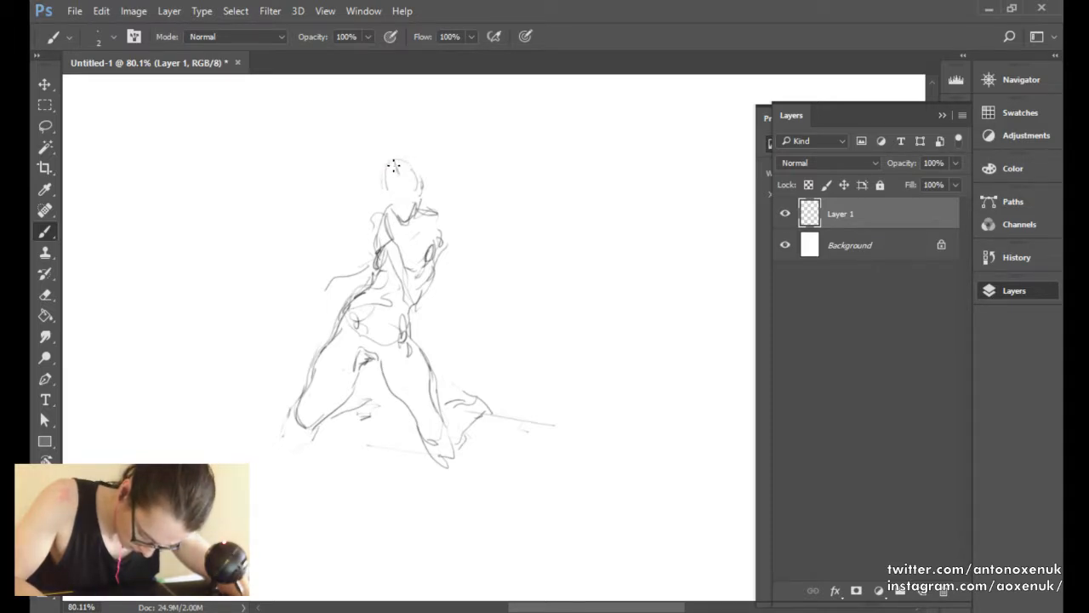
# Sketch the facial centre line, the eyes and a tapered jaw inside the head oval.
pyautogui.moveTo(394, 163); pyautogui.dragTo(402, 190)
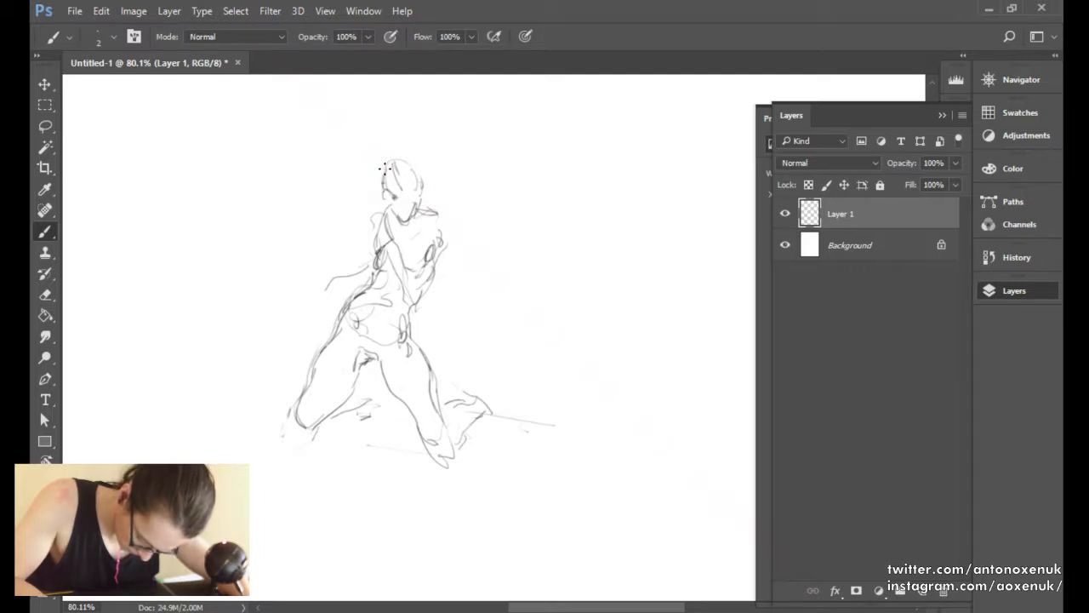
pyautogui.press('e')
pyautogui.press('b')
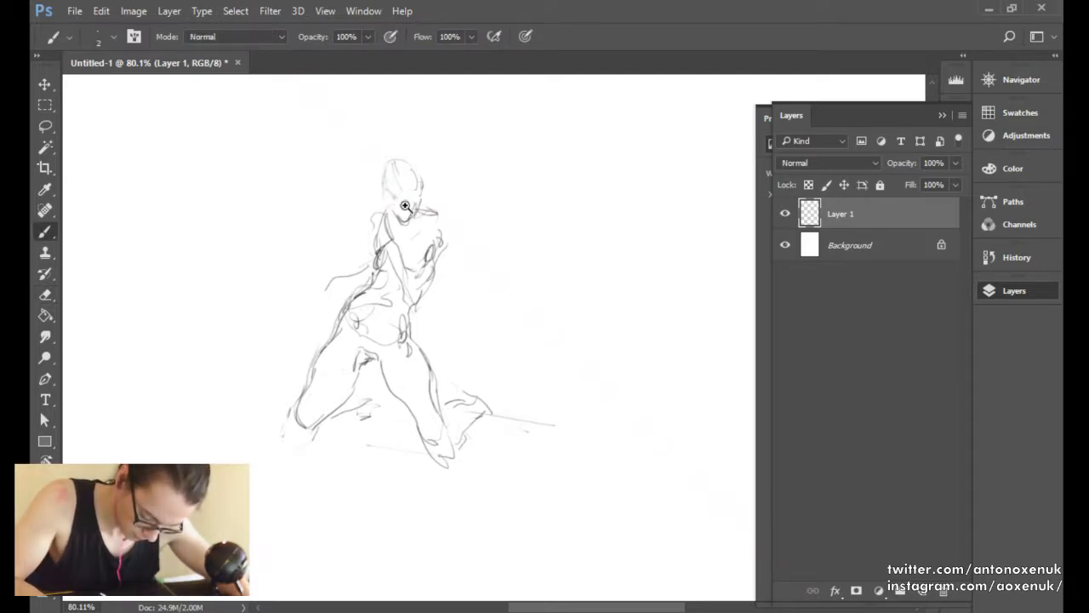
pyautogui.scroll(3, 387, 191)
pyautogui.moveTo(384, 212)
pyautogui.mouseDown()
pyautogui.moveTo(404, 234)
pyautogui.moveTo(379, 186)
pyautogui.moveTo(390, 189)
pyautogui.moveTo(377, 188)
pyautogui.moveTo(420, 177)
pyautogui.moveTo(333, 274)
pyautogui.mouseUp()
pyautogui.moveTo(486, 235); pyautogui.dragTo(411, 308)
pyautogui.moveTo(389, 296); pyautogui.dragTo(481, 233)
pyautogui.moveTo(481, 233); pyautogui.dragTo(470, 268)
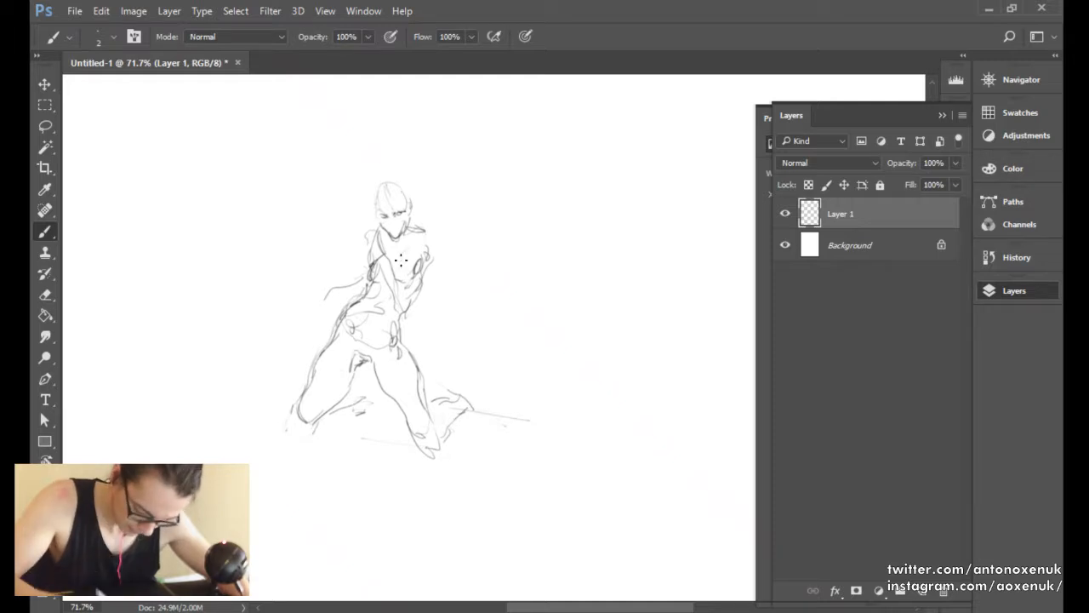
# Lighten the heavy waist and chest-side lines and redraw the side of the torso up to the shoulders.
pyautogui.press('e')
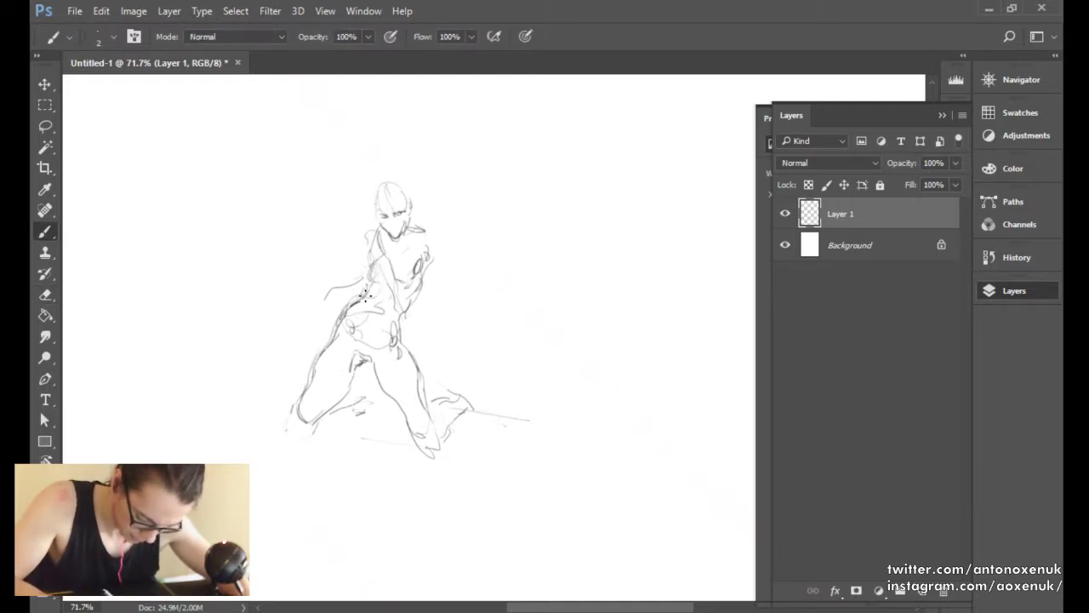
pyautogui.press('b')
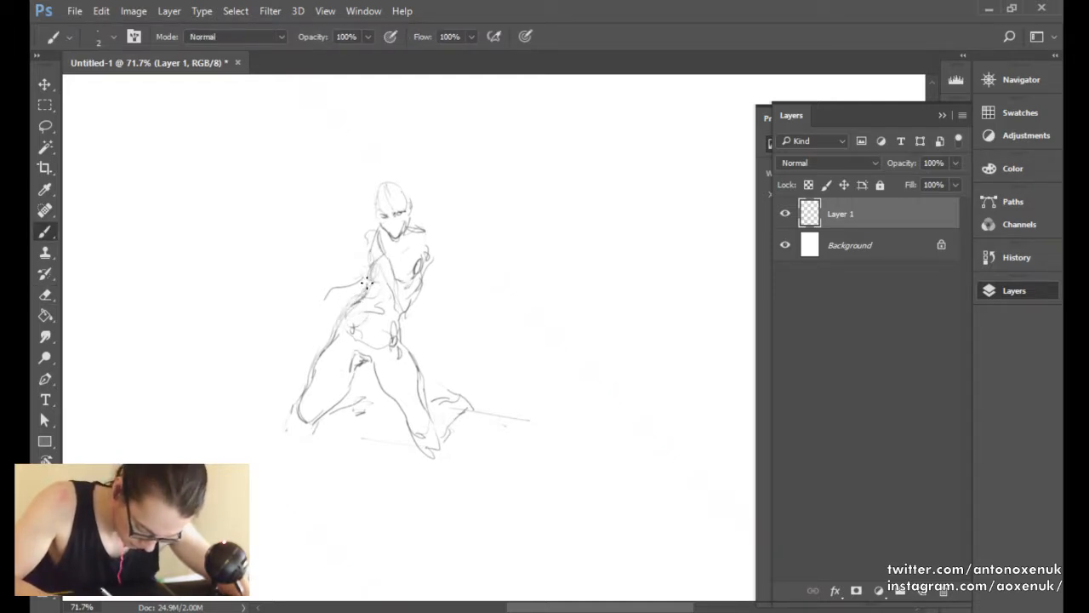
pyautogui.moveTo(375, 235); pyautogui.dragTo(369, 270)
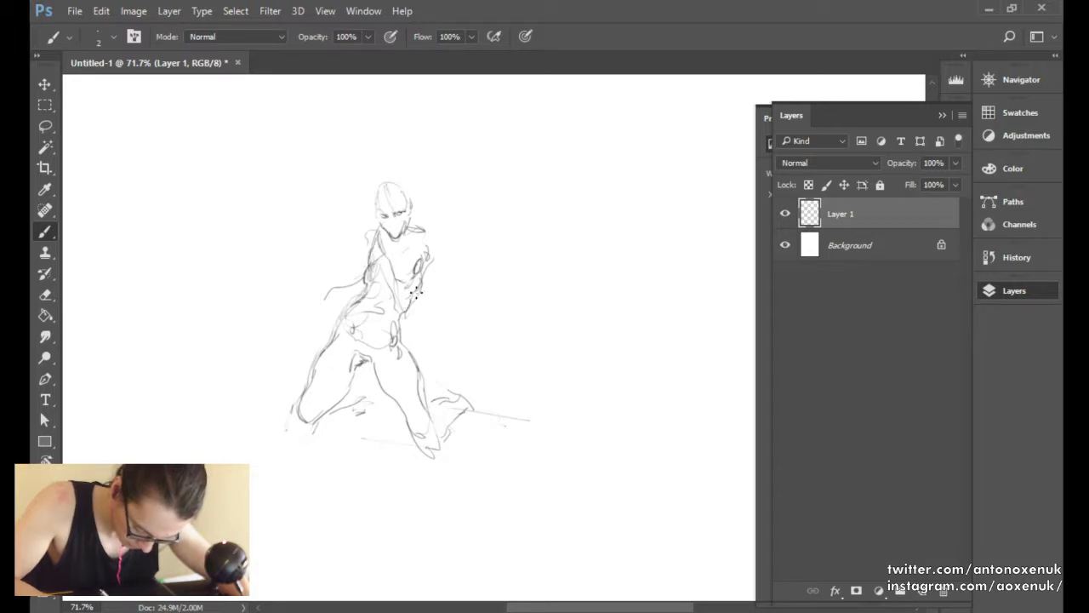
pyautogui.press('e')
pyautogui.moveTo(426, 224)
pyautogui.mouseDown()
pyautogui.moveTo(371, 234)
pyautogui.moveTo(363, 250)
pyautogui.mouseUp()
pyautogui.press('b')
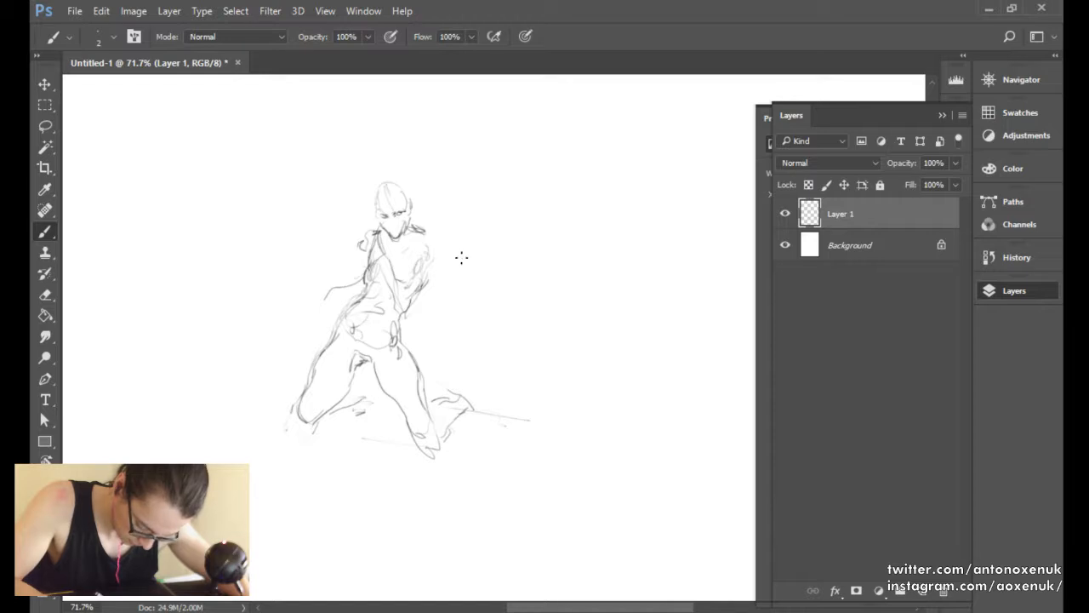
# Sketch loose wavy hair behind the head down to the neck, lightening the outer curls and restating the strands.
pyautogui.moveTo(363, 212)
pyautogui.mouseDown()
pyautogui.moveTo(354, 261)
pyautogui.moveTo(347, 228)
pyautogui.moveTo(339, 240)
pyautogui.moveTo(370, 184)
pyautogui.moveTo(360, 219)
pyautogui.moveTo(371, 187)
pyautogui.mouseUp()
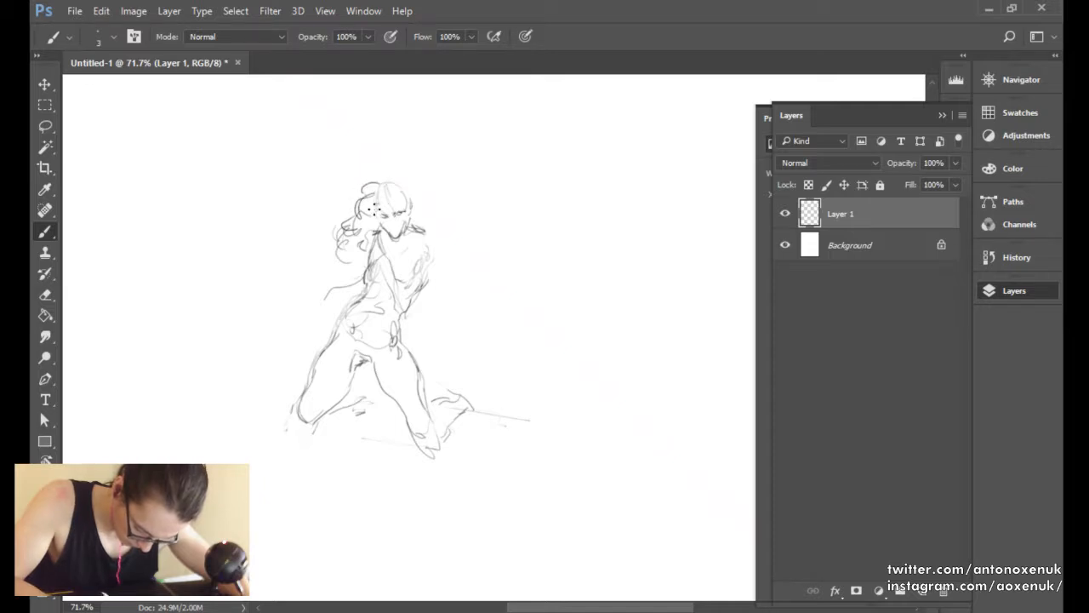
pyautogui.press('e')
pyautogui.moveTo(340, 249); pyautogui.dragTo(364, 189)
pyautogui.press('b')
pyautogui.moveTo(368, 232)
pyautogui.mouseDown()
pyautogui.moveTo(366, 204)
pyautogui.moveTo(352, 251)
pyautogui.mouseUp()
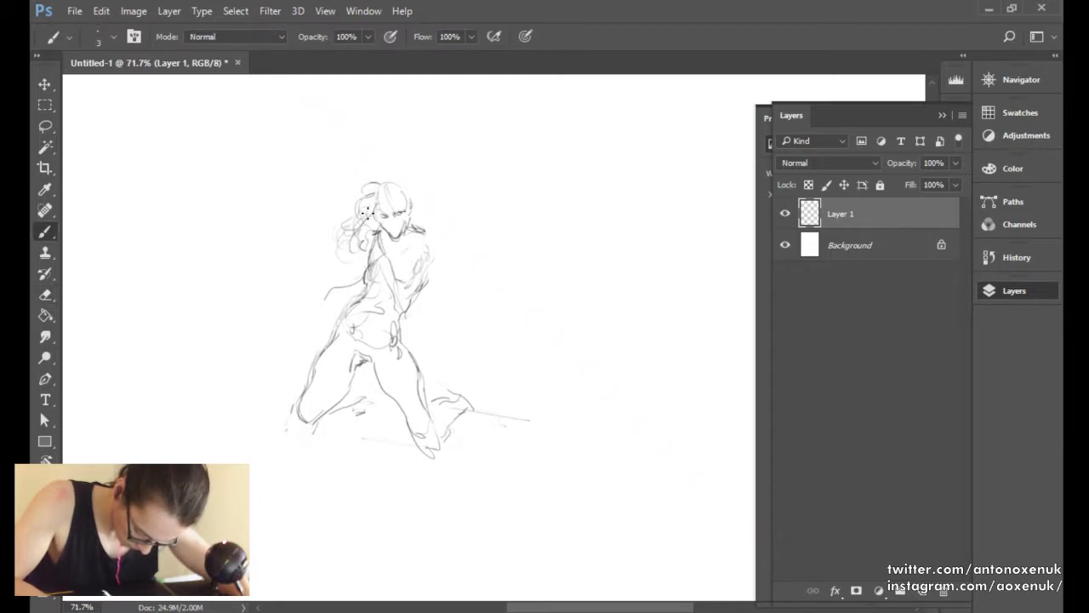
pyautogui.moveTo(369, 207); pyautogui.dragTo(369, 182)
pyautogui.press('e')
pyautogui.press('b')
pyautogui.moveTo(367, 196); pyautogui.dragTo(361, 214)
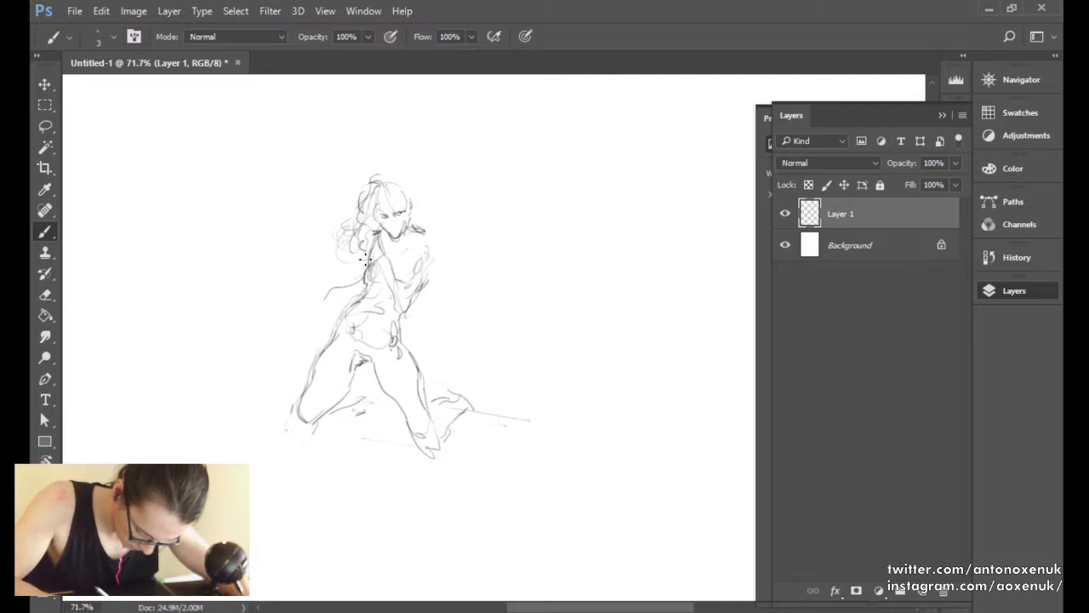
pyautogui.moveTo(378, 232); pyautogui.dragTo(365, 241)
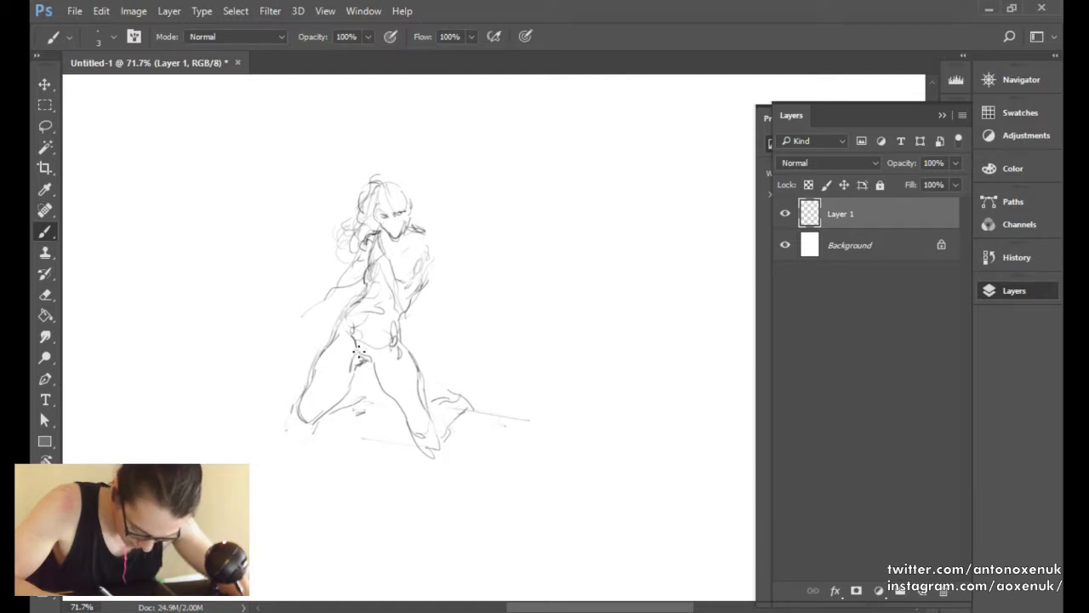
# Darken the pelvis line at the groin and lighten the lines on the shoulder and chest side opposite the hair.
pyautogui.moveTo(352, 337); pyautogui.dragTo(376, 363)
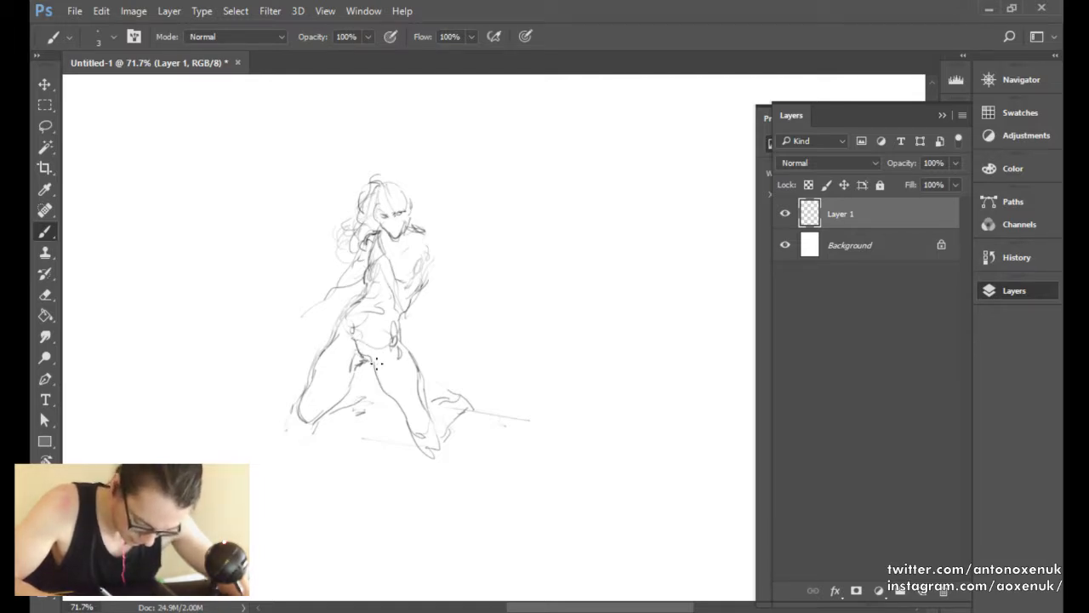
pyautogui.press('e')
pyautogui.moveTo(420, 272); pyautogui.dragTo(423, 256)
pyautogui.press('b')
pyautogui.press('e')
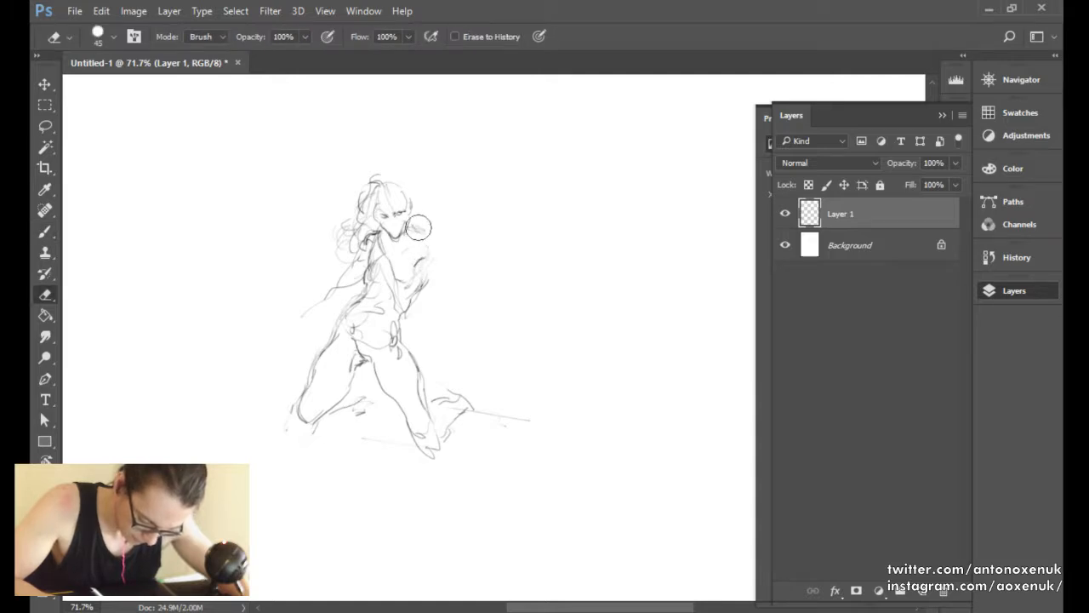
pyautogui.press('b')
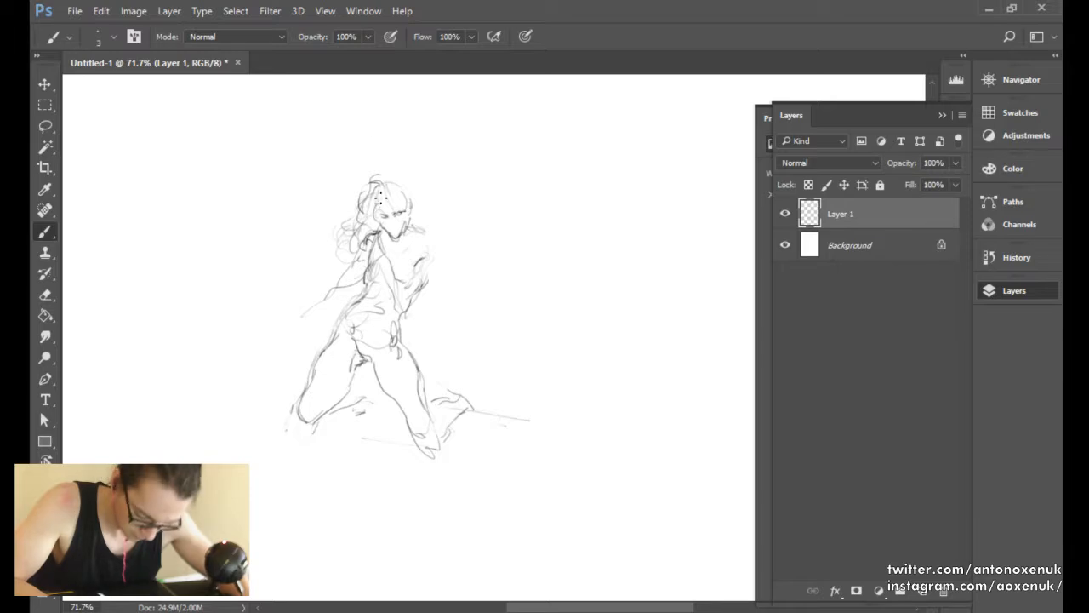
# Sketch fringe strands falling over the forehead from the hairline.
pyautogui.press('e')
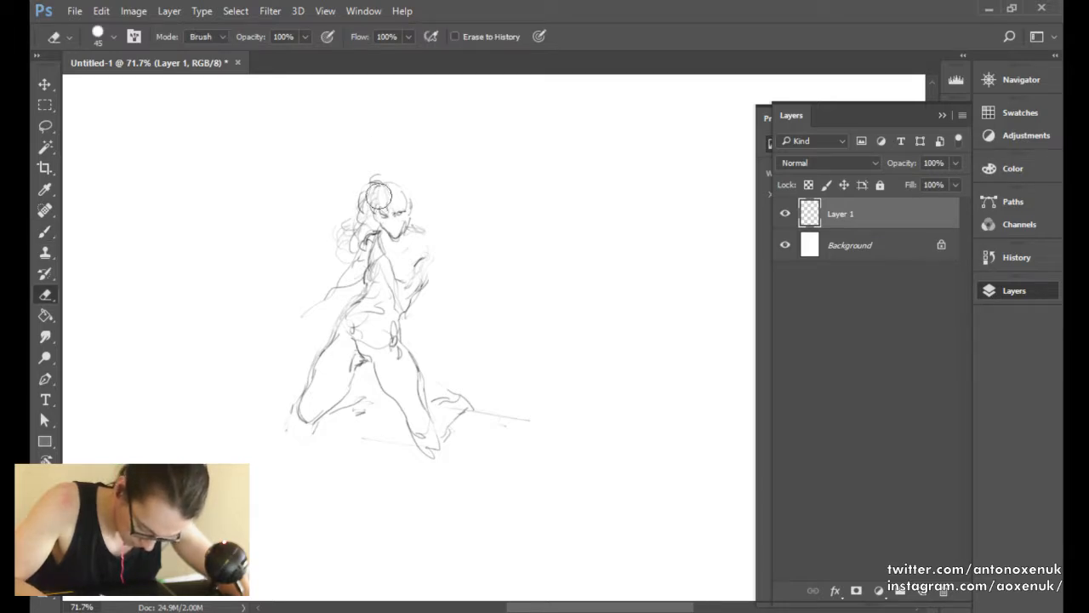
pyautogui.press('b')
pyautogui.moveTo(379, 199)
pyautogui.mouseDown()
pyautogui.moveTo(358, 206)
pyautogui.moveTo(373, 180)
pyautogui.mouseUp()
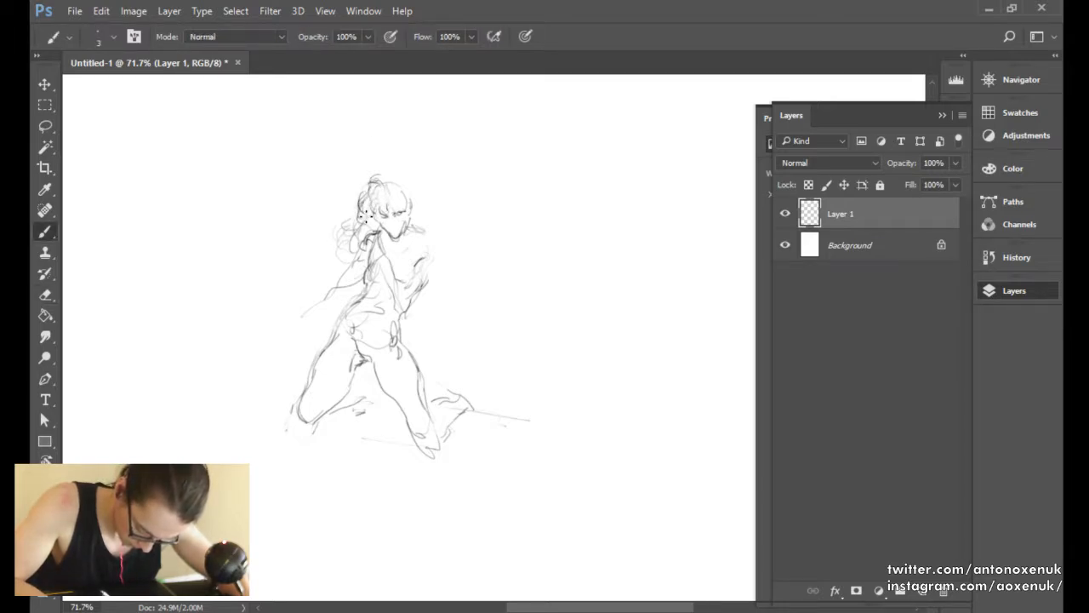
# Extend the outstretched forearm, flip the drawing horizontally, and sketch the hand with its fingers.
pyautogui.moveTo(277, 319); pyautogui.dragTo(326, 290)
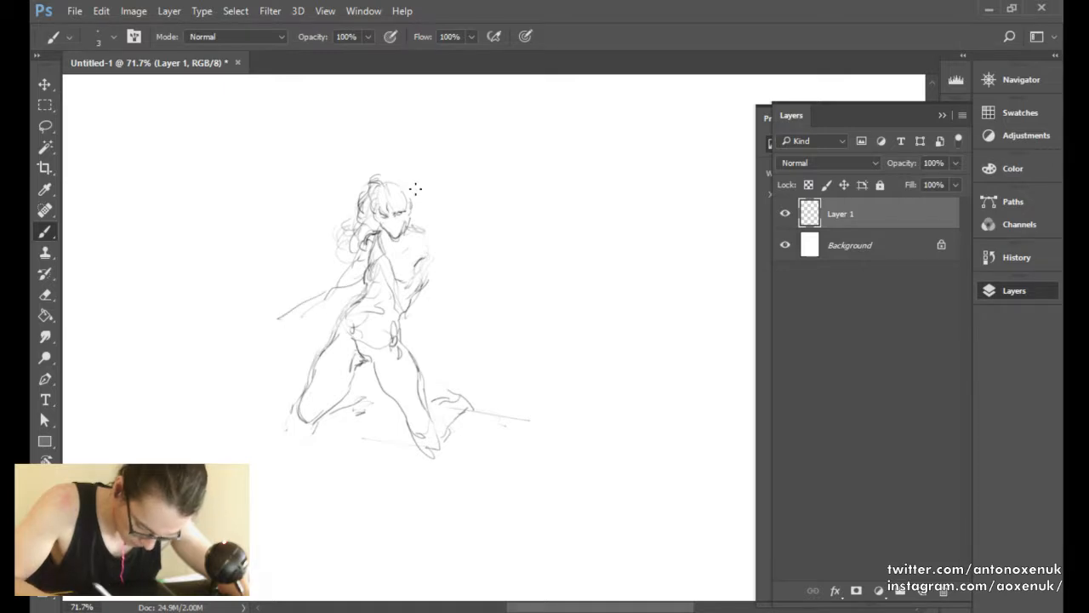
pyautogui.hotkey('ctrl', 'shift', 'h')
pyautogui.moveTo(607, 286); pyautogui.dragTo(483, 341)
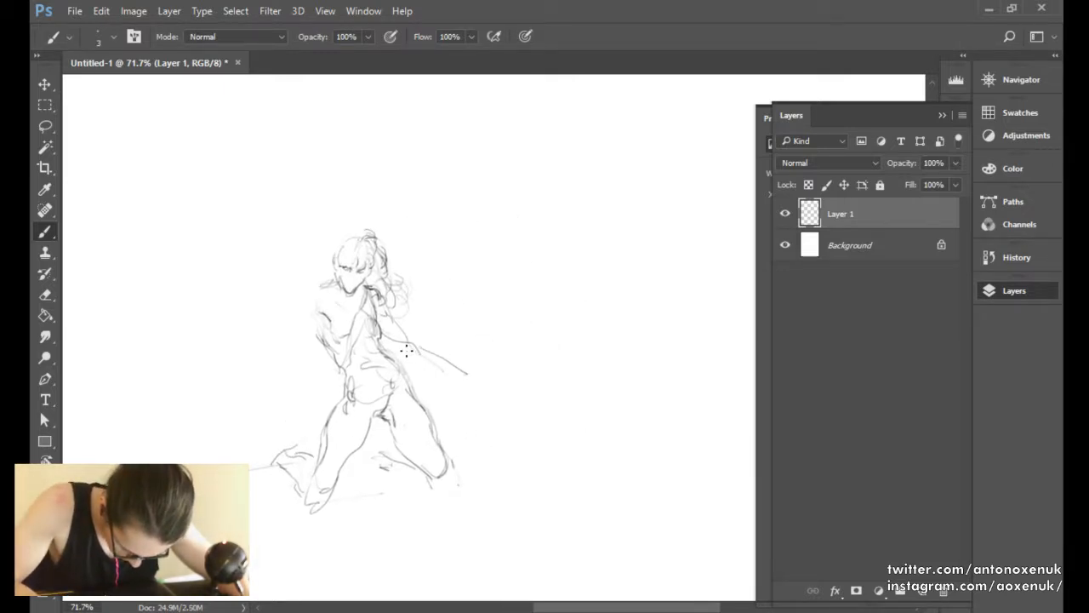
pyautogui.moveTo(438, 366)
pyautogui.mouseDown()
pyautogui.moveTo(452, 380)
pyautogui.moveTo(480, 378)
pyautogui.moveTo(465, 388)
pyautogui.moveTo(480, 380)
pyautogui.mouseUp()
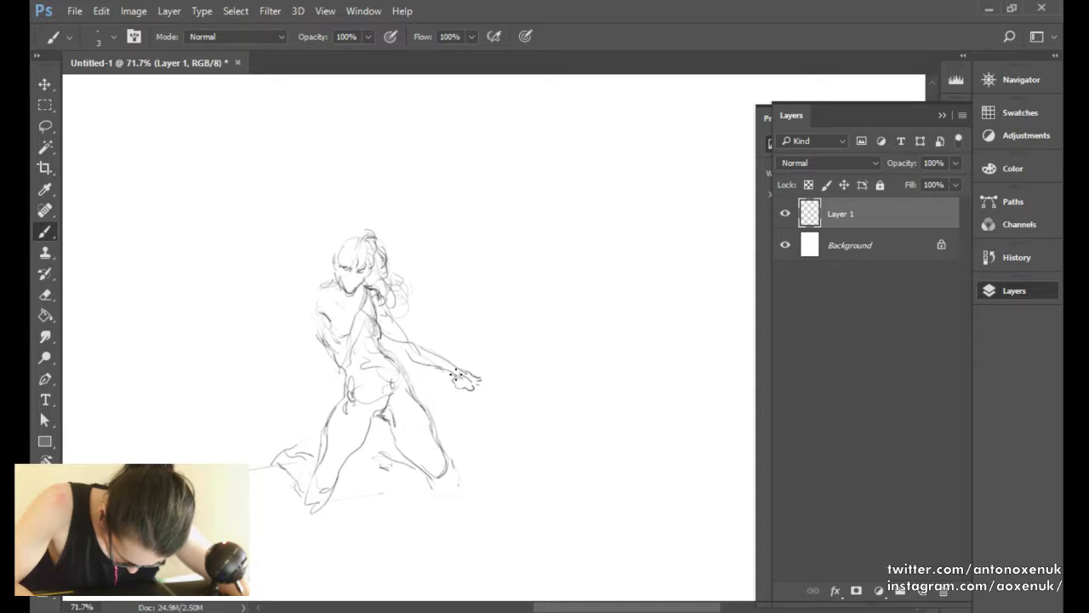
pyautogui.moveTo(456, 369)
pyautogui.mouseDown()
pyautogui.moveTo(450, 356)
pyautogui.moveTo(473, 388)
pyautogui.mouseUp()
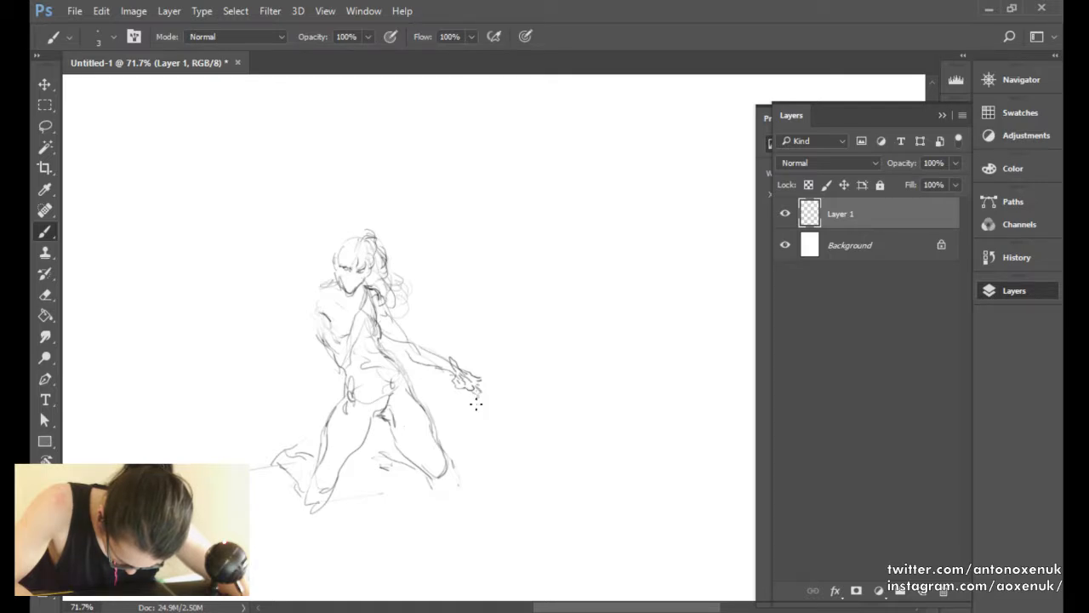
# Draw a long pointed blade held in the outstretched hand, cleaning up its edges with the eraser.
pyautogui.moveTo(477, 405)
pyautogui.mouseDown()
pyautogui.moveTo(519, 416)
pyautogui.moveTo(480, 389)
pyautogui.moveTo(507, 416)
pyautogui.moveTo(477, 395)
pyautogui.moveTo(488, 416)
pyautogui.moveTo(524, 424)
pyautogui.moveTo(496, 415)
pyautogui.mouseUp()
pyautogui.press('e')
pyautogui.press('b')
pyautogui.press('e')
pyautogui.press('r')
pyautogui.moveTo(585, 373)
pyautogui.mouseDown()
pyautogui.moveTo(481, 213)
pyautogui.moveTo(584, 329)
pyautogui.moveTo(571, 334)
pyautogui.moveTo(580, 316)
pyautogui.mouseUp()
pyautogui.press('b')
pyautogui.moveTo(557, 354)
pyautogui.mouseDown()
pyautogui.moveTo(584, 304)
pyautogui.moveTo(554, 338)
pyautogui.moveTo(582, 301)
pyautogui.moveTo(577, 338)
pyautogui.mouseUp()
pyautogui.press('e')
pyautogui.press('b')
pyautogui.press('r')
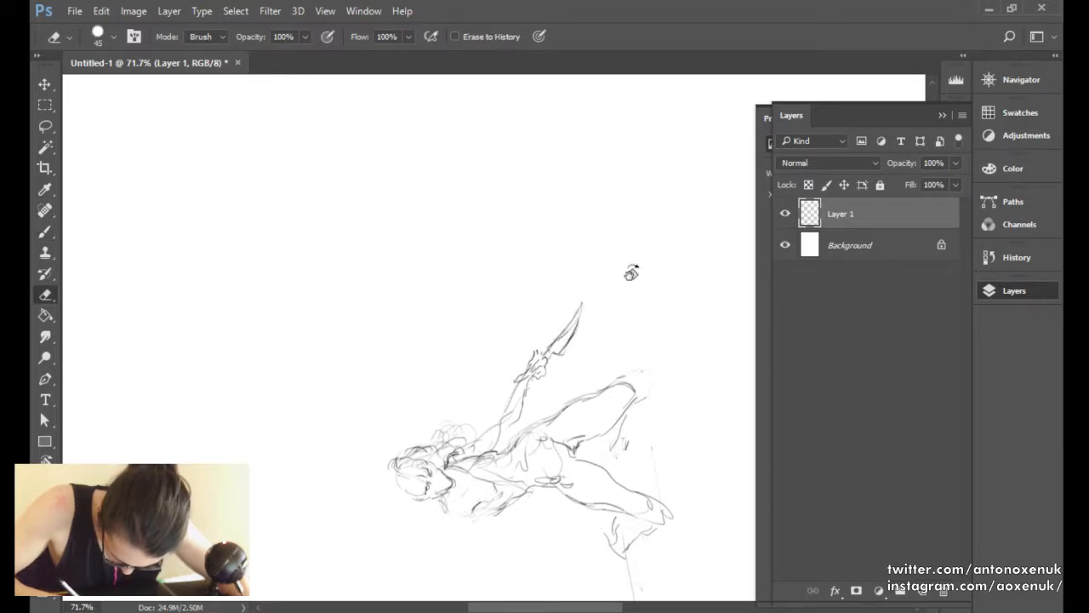
pyautogui.moveTo(631, 272); pyautogui.dragTo(511, 457)
pyautogui.click(257, 38)
pyautogui.press('b')
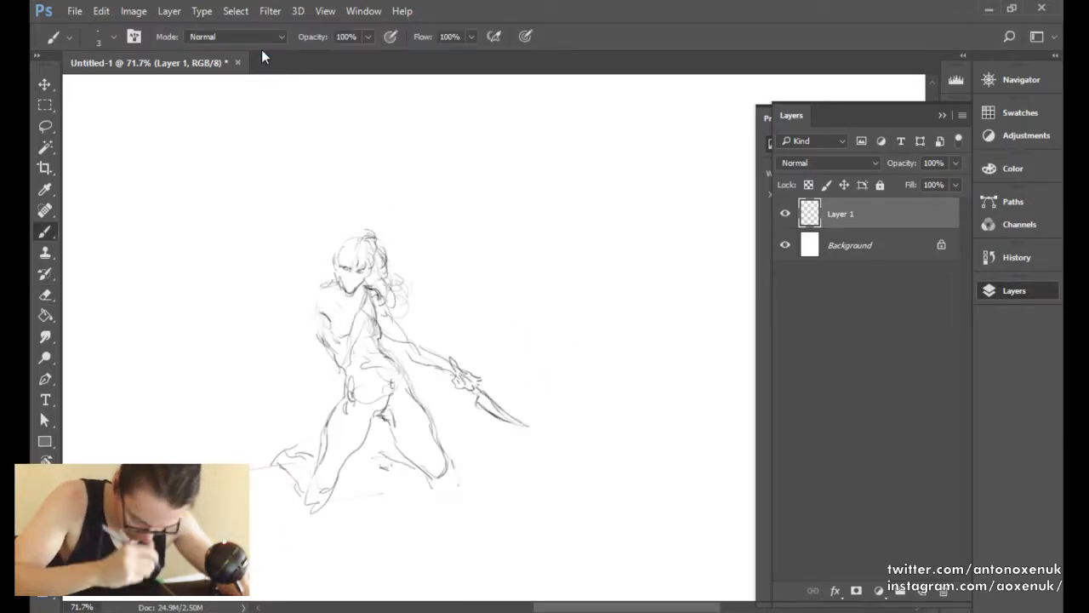
# Erase the rough lines at the front shoulder and redraw the shoulder and collar lines below the chin.
pyautogui.press('e')
pyautogui.moveTo(322, 307)
pyautogui.mouseDown()
pyautogui.moveTo(336, 286)
pyautogui.moveTo(347, 298)
pyautogui.moveTo(314, 295)
pyautogui.moveTo(341, 279)
pyautogui.moveTo(361, 296)
pyautogui.moveTo(364, 283)
pyautogui.mouseUp()
pyautogui.press('b')
pyautogui.press('e')
pyautogui.press('b')
pyautogui.press('e')
pyautogui.press('b')
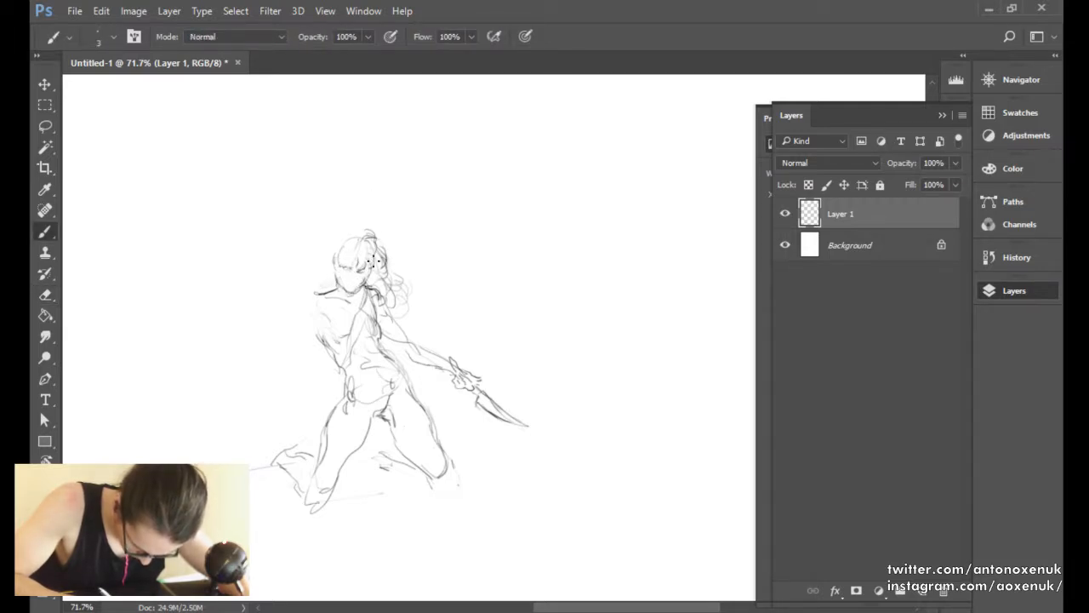
# Undo the last stroke and sketch the brow, the side of the face and a pointed shape above the forehead.
pyautogui.hotkey('ctrl', 'z')
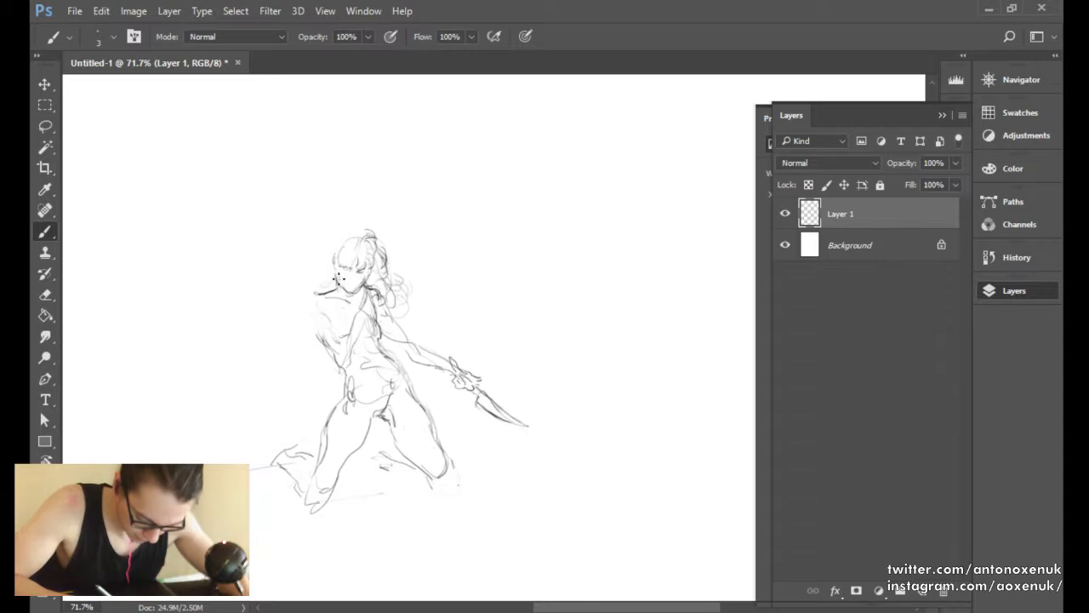
pyautogui.press('ctrl')
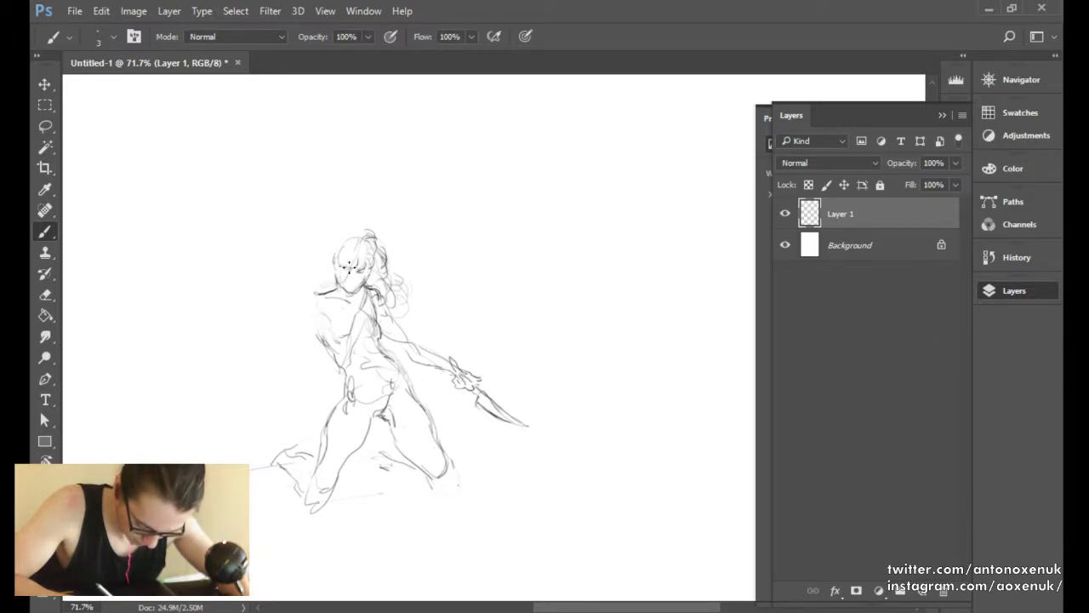
pyautogui.moveTo(337, 262)
pyautogui.mouseDown()
pyautogui.moveTo(333, 240)
pyautogui.moveTo(361, 243)
pyautogui.mouseUp()
pyautogui.moveTo(337, 286); pyautogui.dragTo(338, 266)
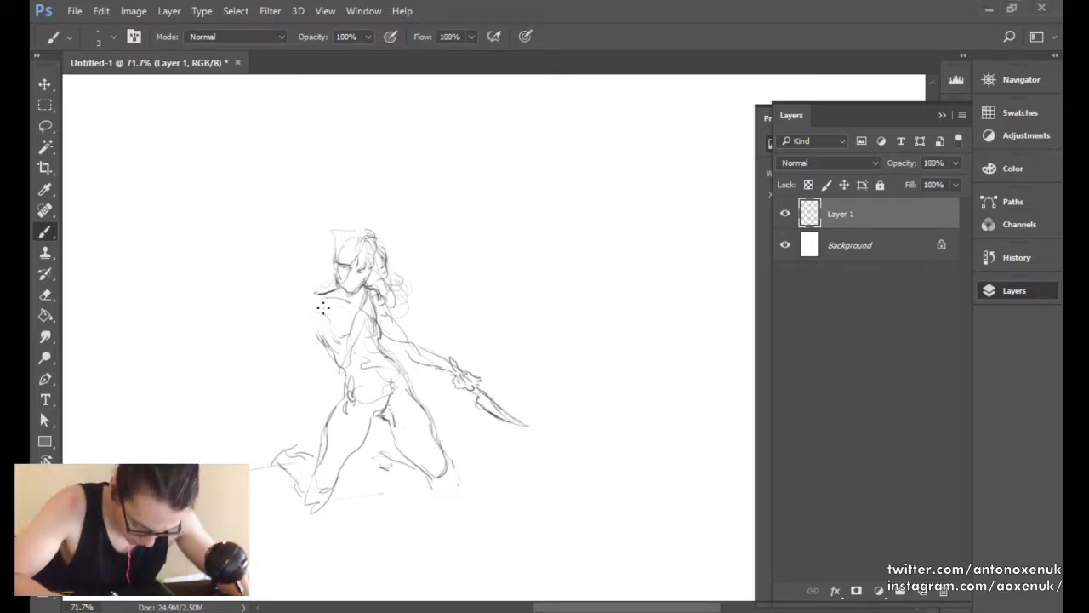
# Extend the front shoulder line and draw long lines from the top of the head down to that shoulder.
pyautogui.moveTo(306, 305)
pyautogui.mouseDown()
pyautogui.moveTo(350, 321)
pyautogui.moveTo(336, 286)
pyautogui.mouseUp()
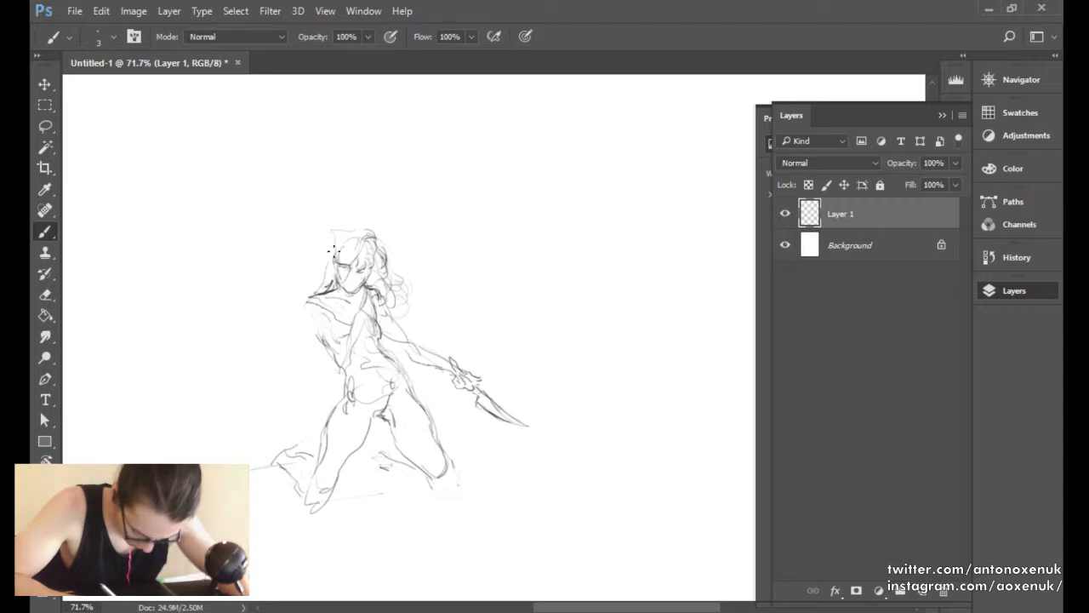
pyautogui.moveTo(336, 235); pyautogui.dragTo(308, 291)
pyautogui.moveTo(333, 245); pyautogui.dragTo(313, 284)
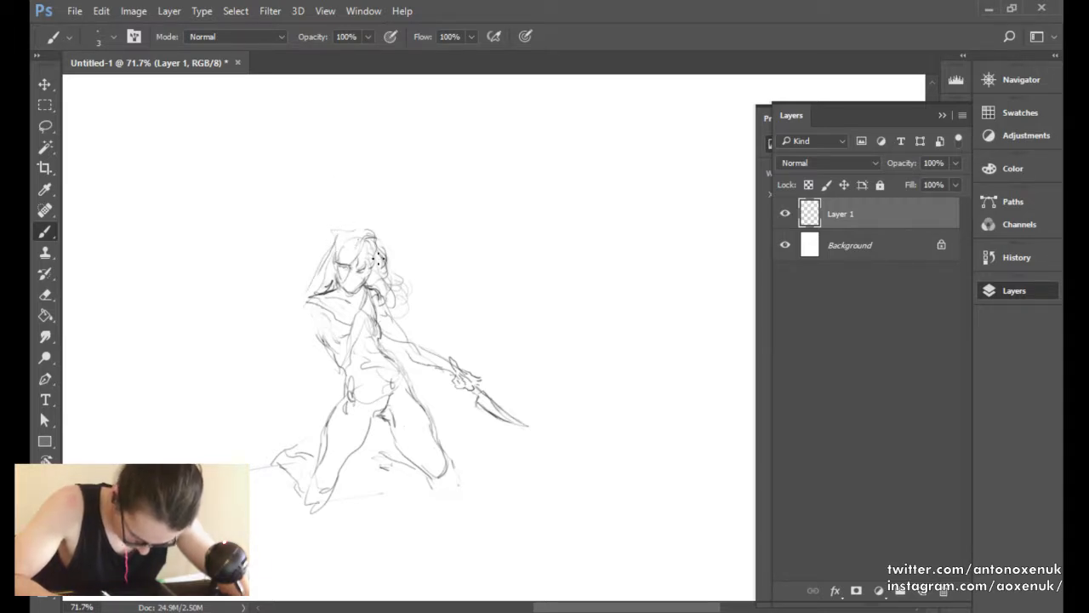
pyautogui.moveTo(372, 241); pyautogui.dragTo(394, 309)
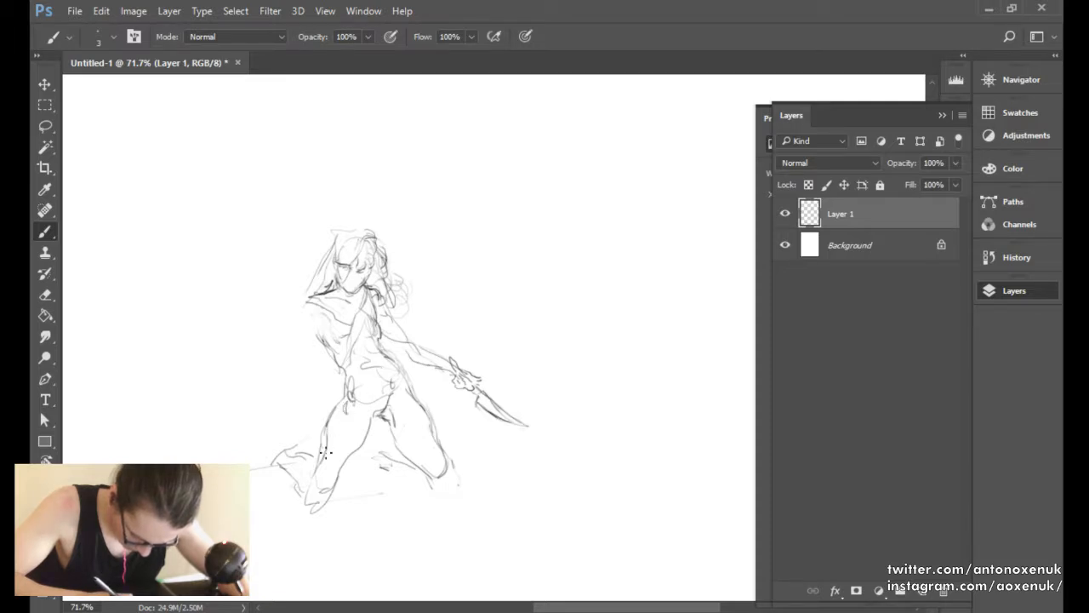
# Restate the front thigh, strengthen the lines of the arm crossing the torso, and outline the outer edge of the front shoulder.
pyautogui.moveTo(326, 451)
pyautogui.mouseDown()
pyautogui.moveTo(365, 379)
pyautogui.moveTo(361, 344)
pyautogui.mouseUp()
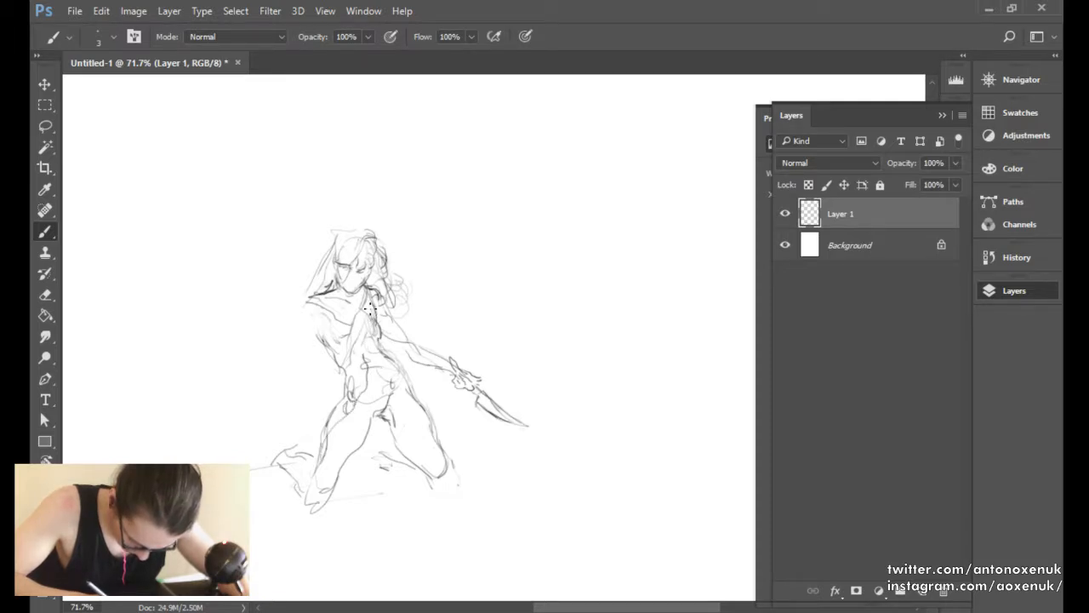
pyautogui.moveTo(368, 291); pyautogui.dragTo(362, 383)
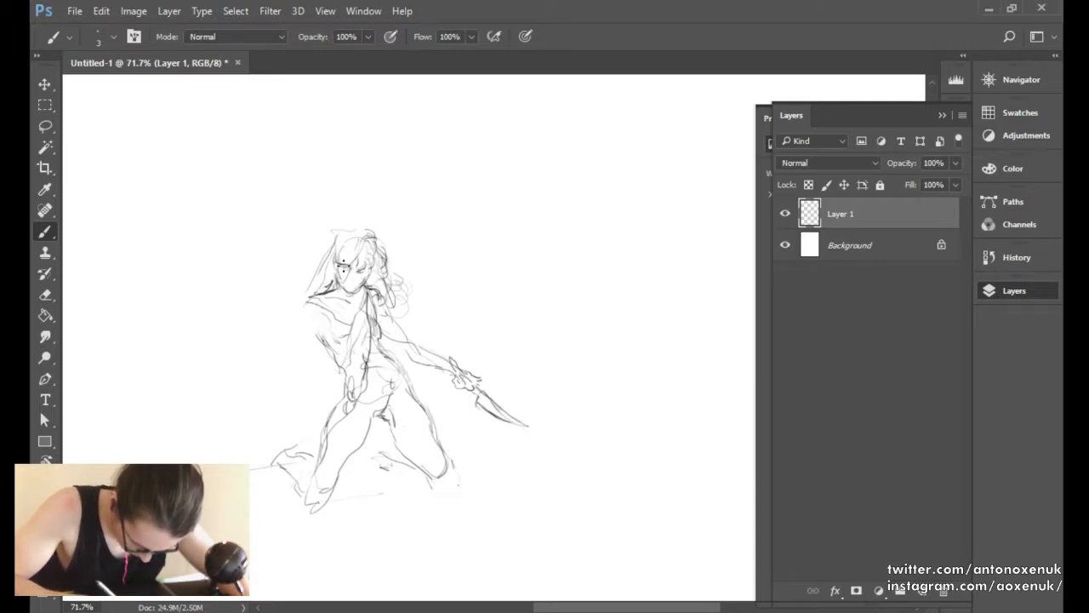
pyautogui.click(276, 405)
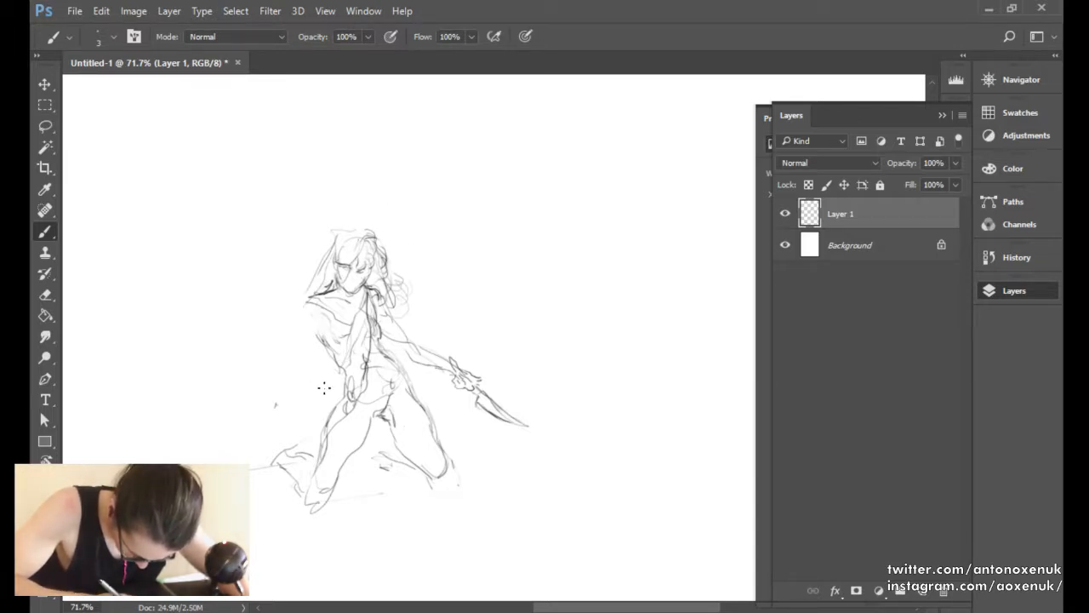
pyautogui.moveTo(304, 308); pyautogui.dragTo(308, 351)
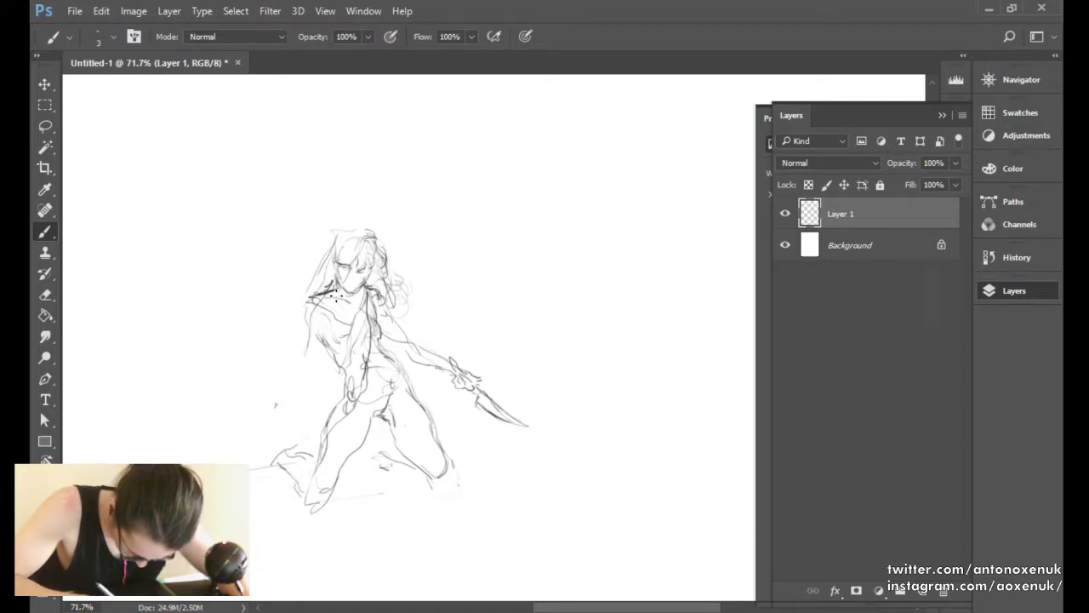
# Sketch the inner edge of the front upper arm, the hanging hand with its fingers, and the wavy sleeve outline around the forearm.
pyautogui.moveTo(315, 351)
pyautogui.mouseDown()
pyautogui.moveTo(329, 316)
pyautogui.moveTo(305, 346)
pyautogui.mouseUp()
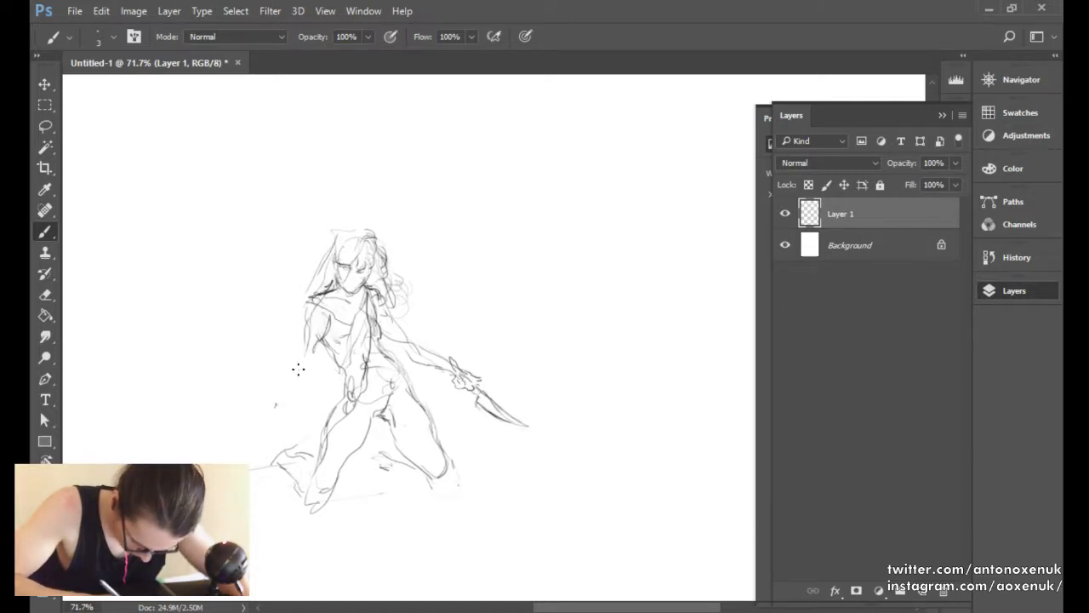
pyautogui.moveTo(275, 408); pyautogui.dragTo(294, 379)
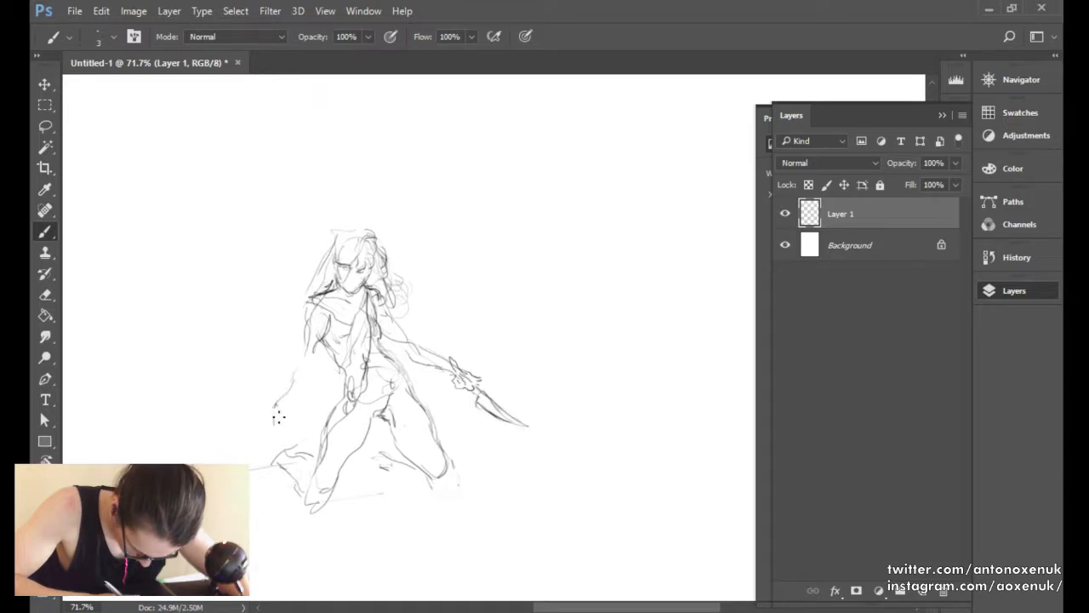
pyautogui.moveTo(277, 415)
pyautogui.mouseDown()
pyautogui.moveTo(291, 432)
pyautogui.moveTo(293, 400)
pyautogui.mouseUp()
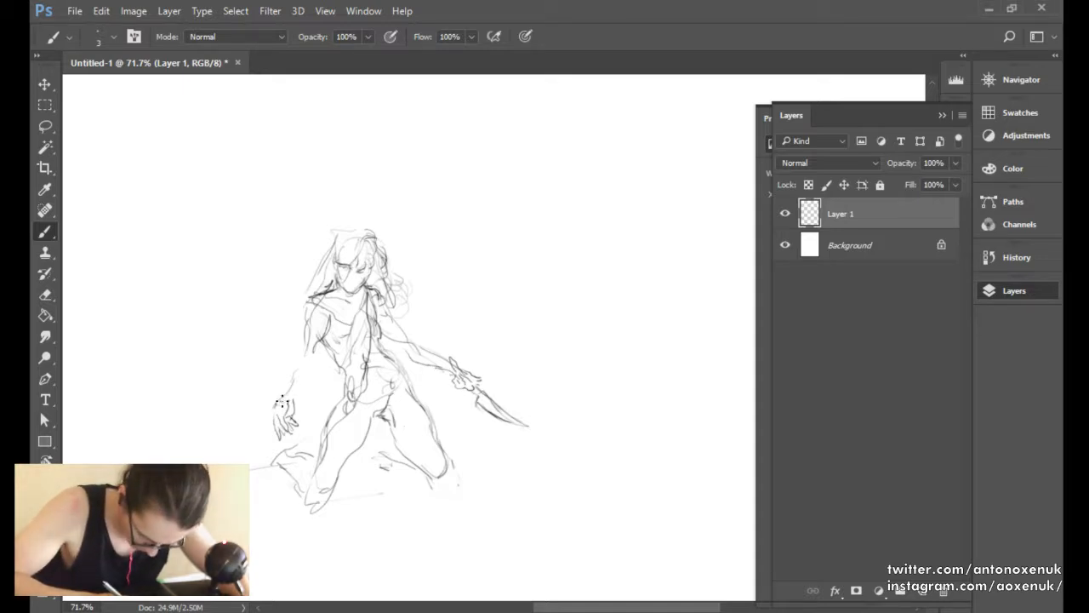
pyautogui.moveTo(288, 381)
pyautogui.mouseDown()
pyautogui.moveTo(286, 399)
pyautogui.moveTo(299, 315)
pyautogui.mouseUp()
pyautogui.moveTo(289, 374); pyautogui.dragTo(295, 345)
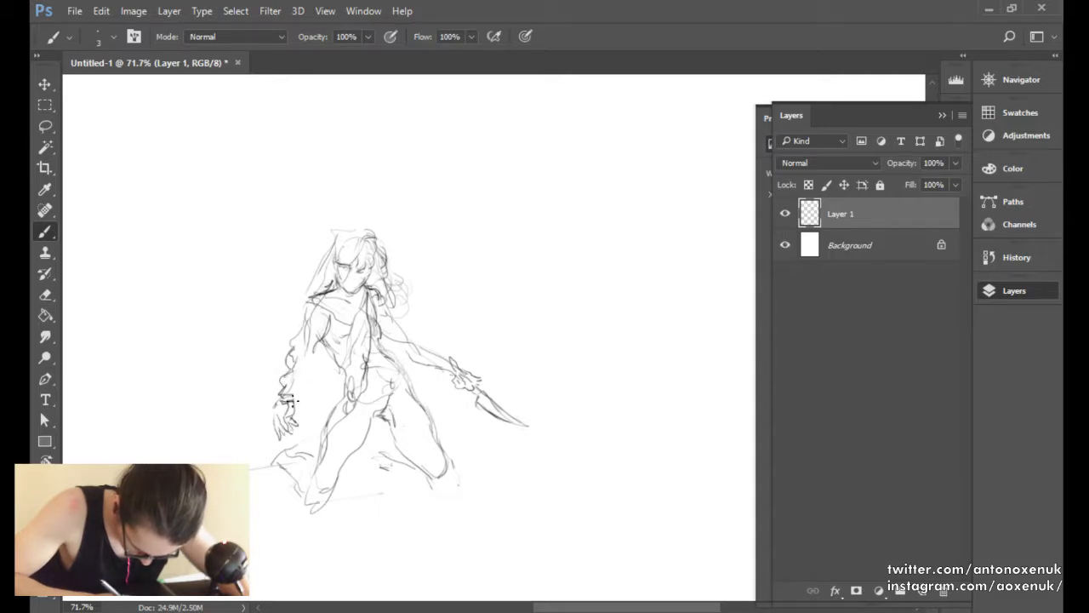
# Erase the collar line across the chest and draw a line from the front elbow across the torso.
pyautogui.press('e')
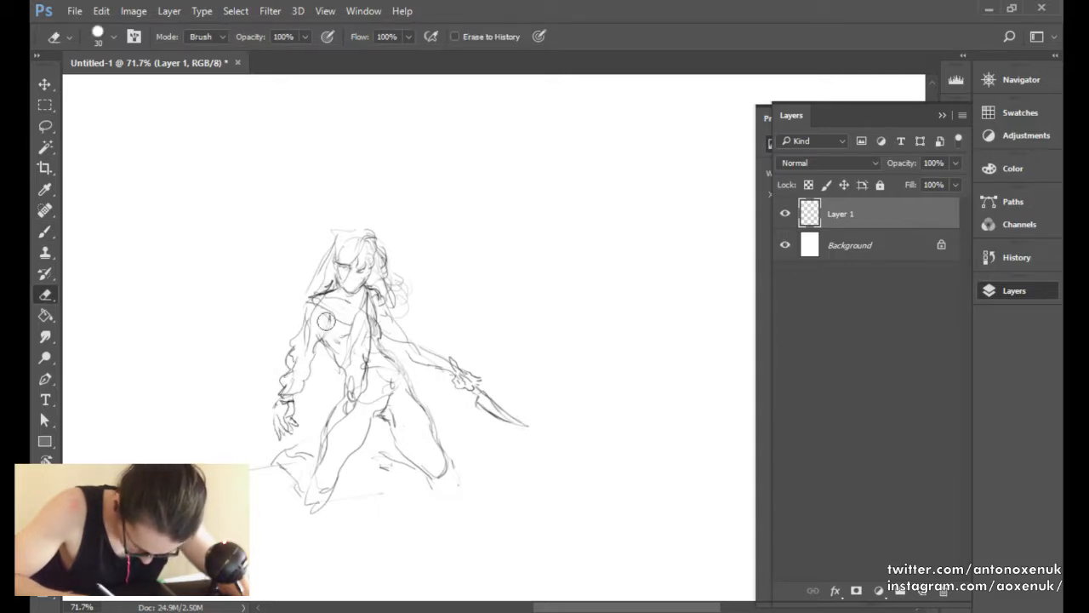
pyautogui.press('b')
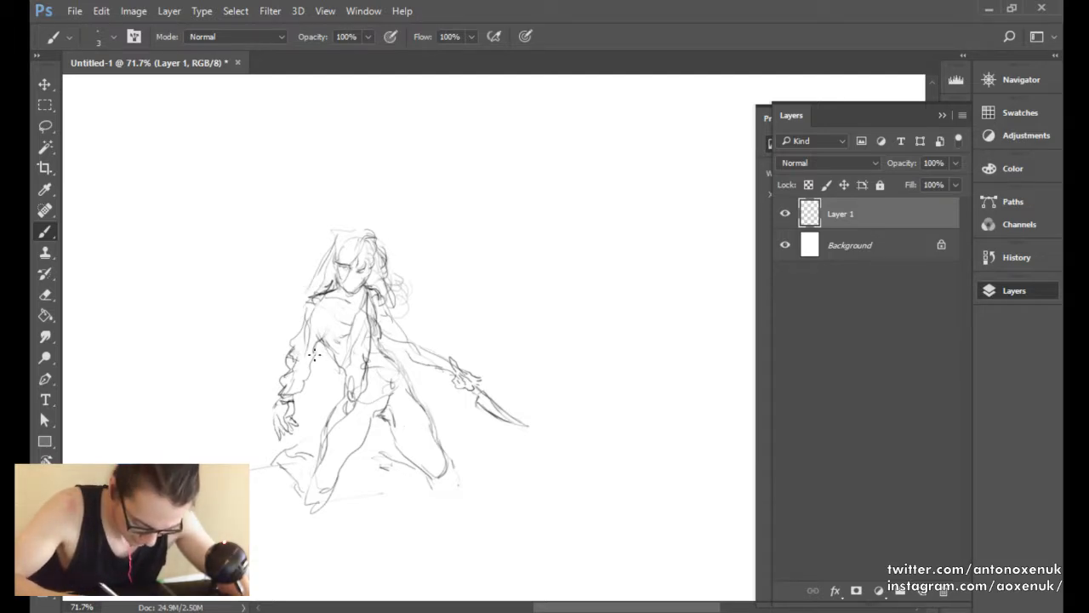
pyautogui.moveTo(301, 352); pyautogui.dragTo(338, 356)
# Erase the long lines between the face and front shoulder and redraw one long strand from the crown to the upper arm.
pyautogui.press('e')
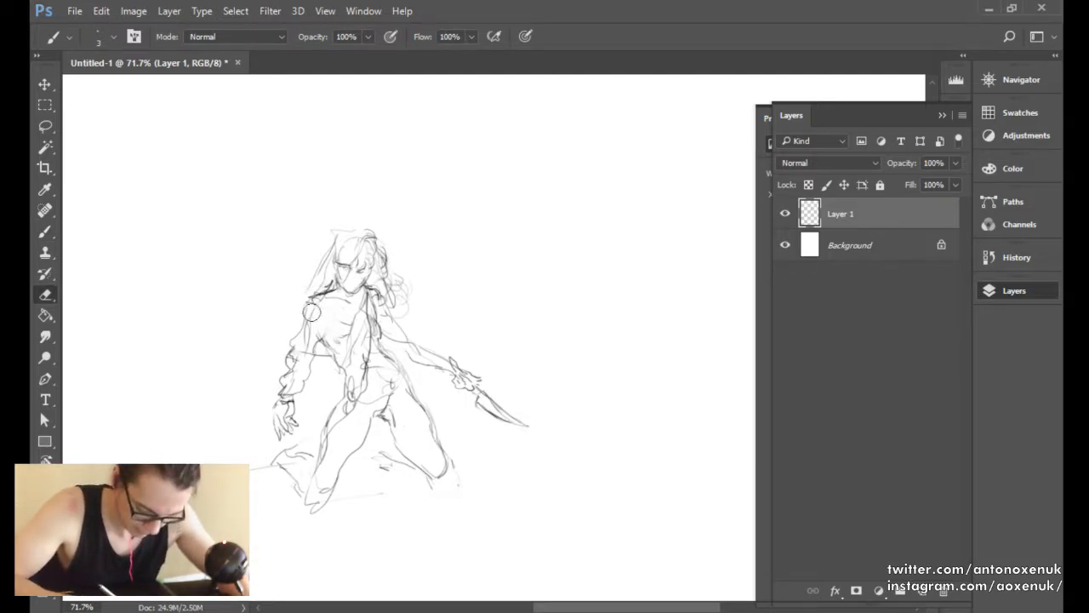
pyautogui.press('b')
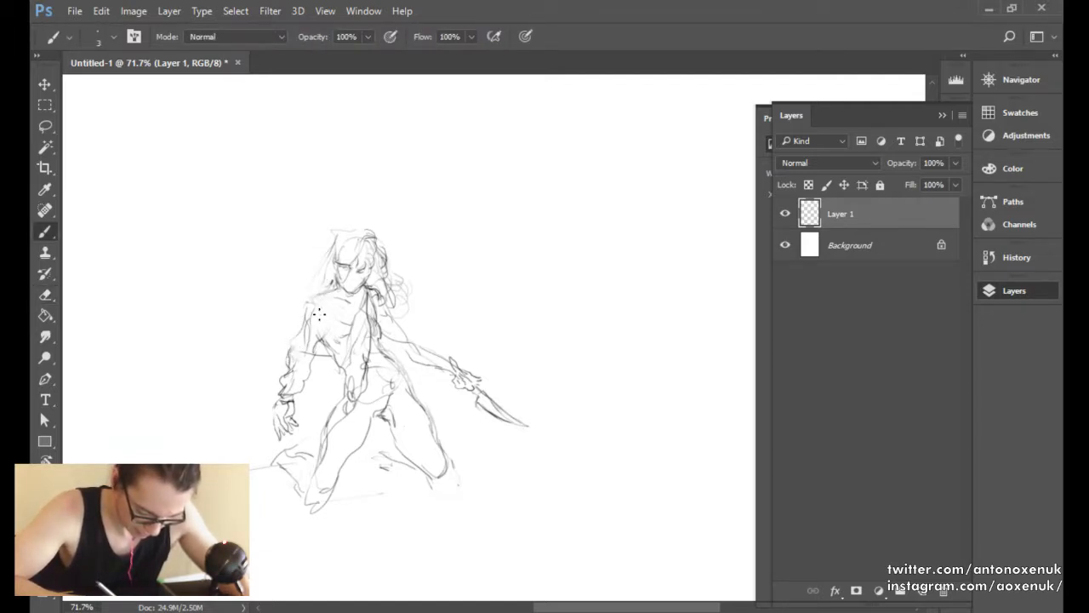
pyautogui.moveTo(303, 318); pyautogui.dragTo(342, 230)
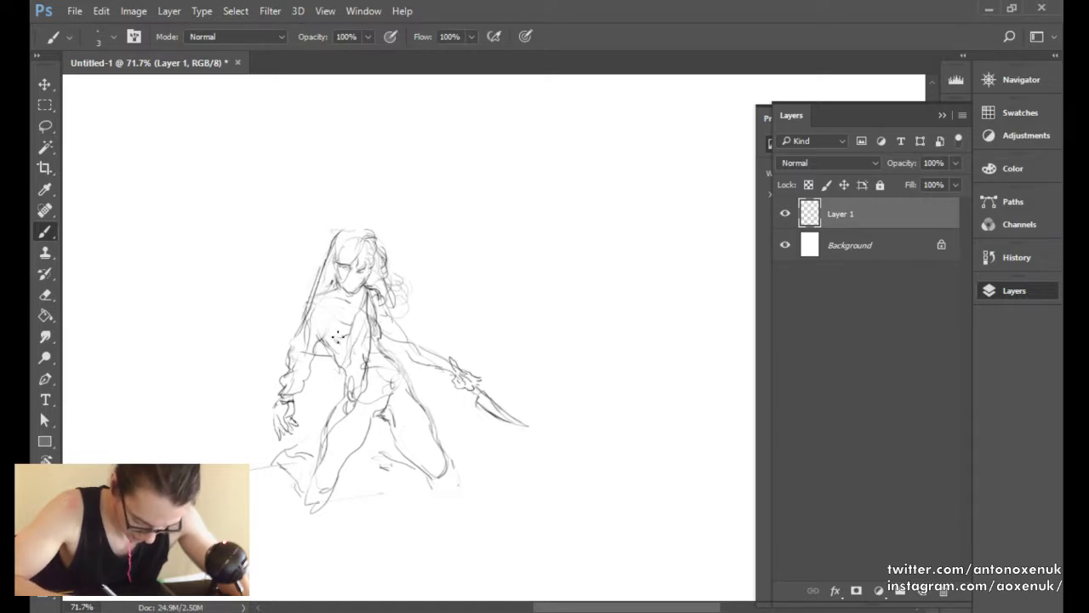
# Erase the torso's side contour below the chest and sketch a jagged cloth edge between the waist and the front arm.
pyautogui.press('e')
pyautogui.moveTo(321, 338)
pyautogui.mouseDown()
pyautogui.moveTo(335, 250)
pyautogui.moveTo(315, 361)
pyautogui.moveTo(333, 357)
pyautogui.moveTo(377, 274)
pyautogui.moveTo(349, 268)
pyautogui.moveTo(336, 374)
pyautogui.mouseUp()
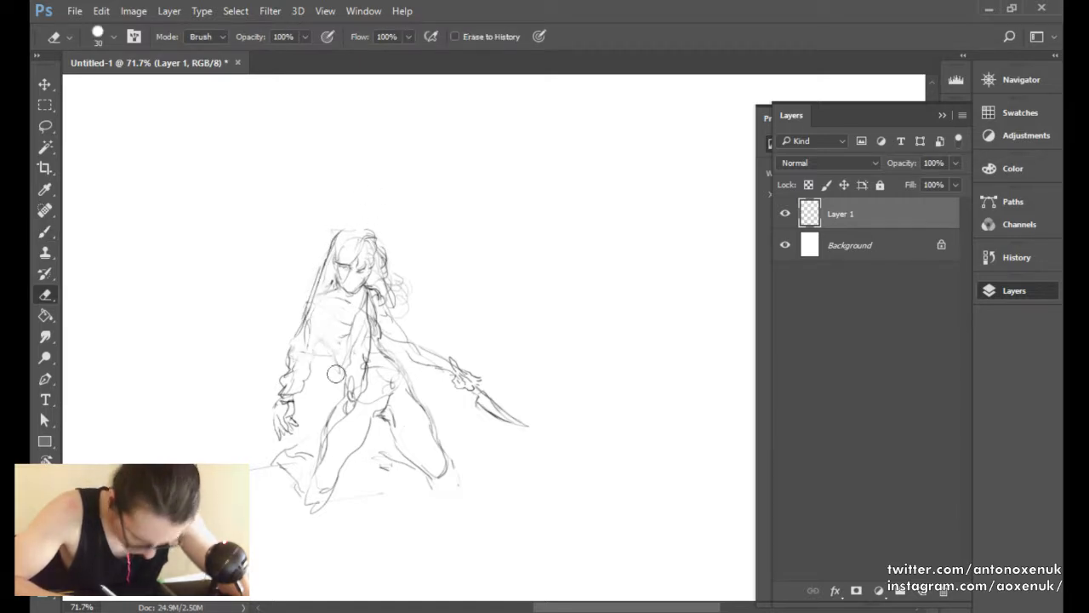
pyautogui.press('b')
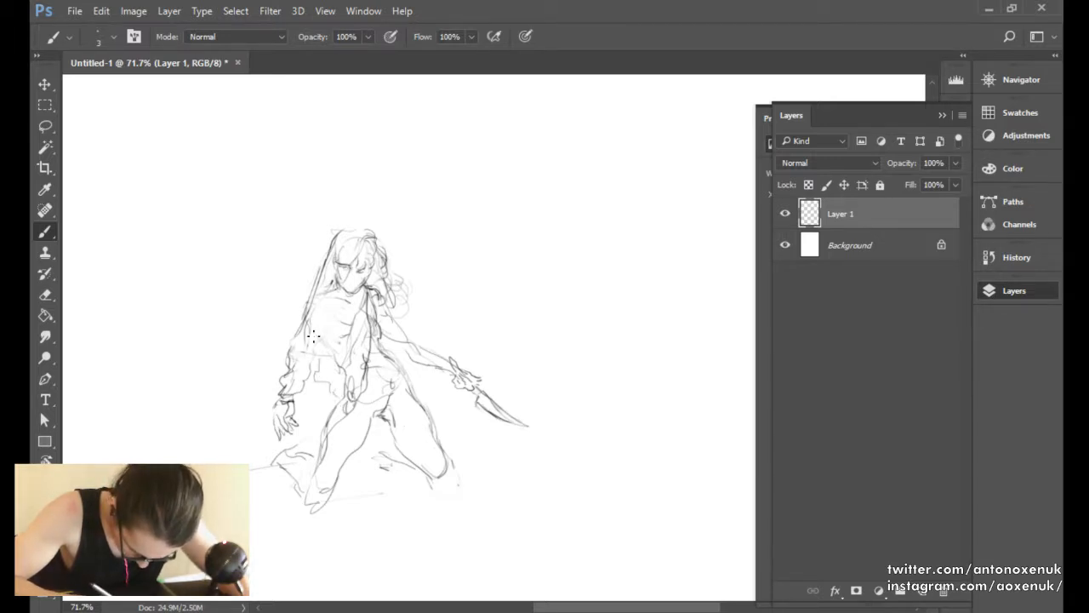
# Erase the faint sleeve lines and redraw both edges of the front forearm as bold wavy strokes, enlarging the brush to 7.
pyautogui.press('e')
pyautogui.press('b')
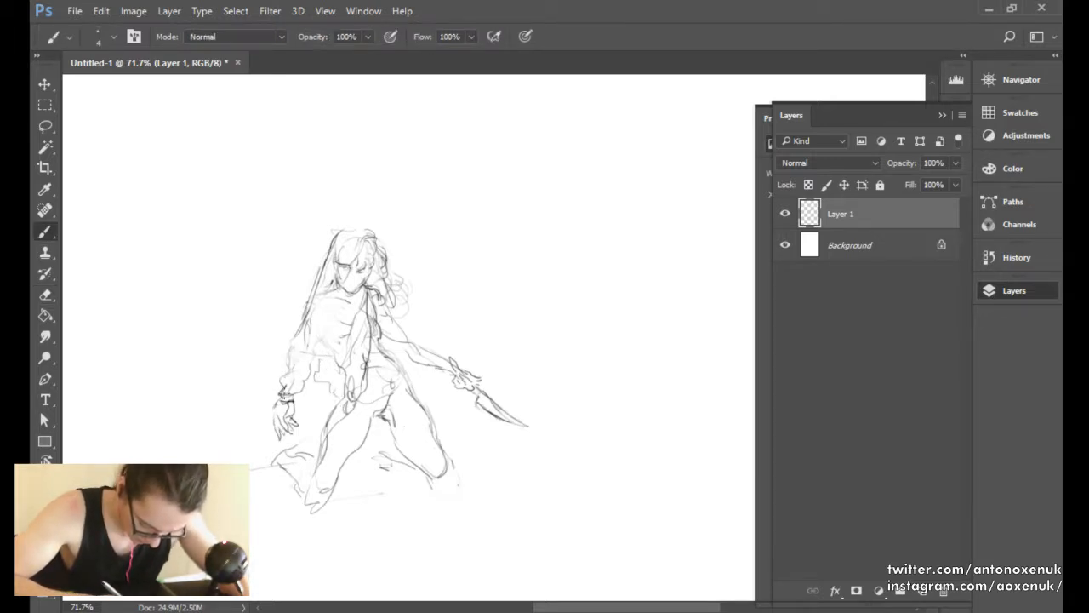
pyautogui.press('e')
pyautogui.press('b')
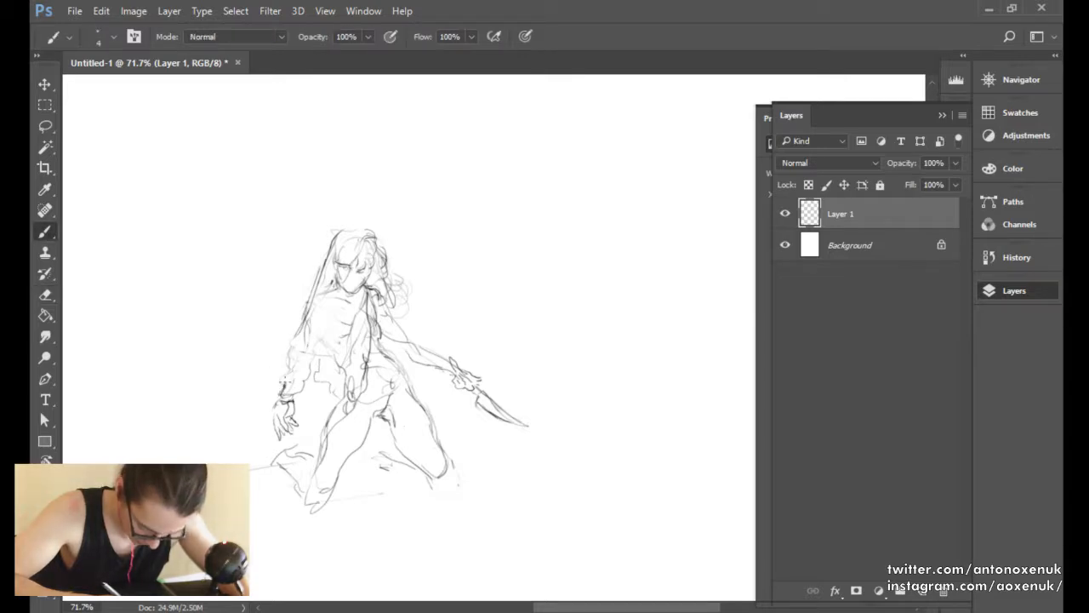
pyautogui.moveTo(284, 394); pyautogui.dragTo(291, 342)
pyautogui.press(']')
pyautogui.press(']')
pyautogui.press(']')
pyautogui.moveTo(298, 392); pyautogui.dragTo(314, 359)
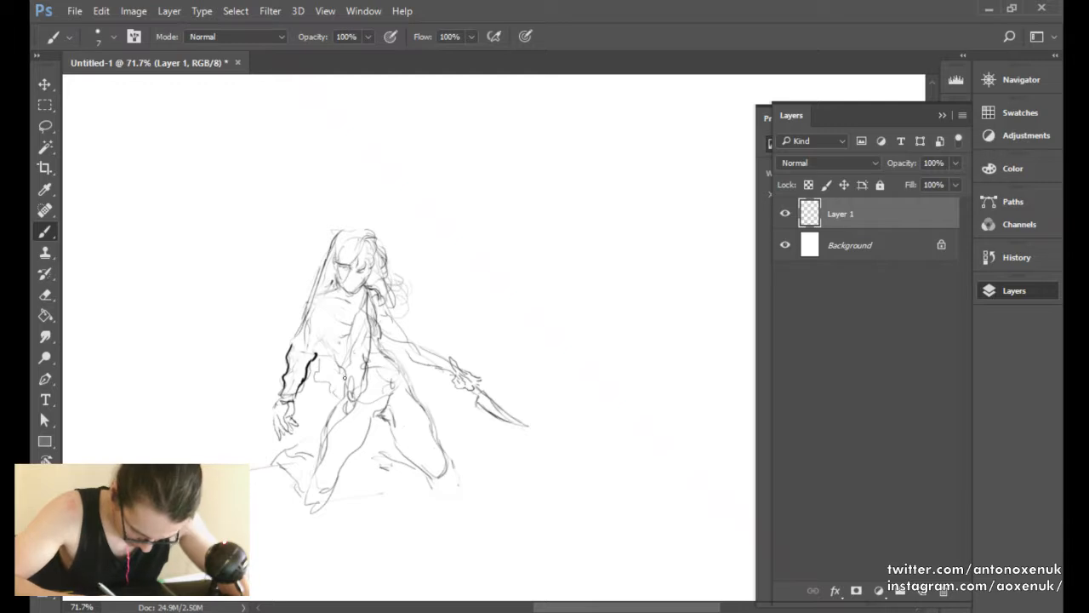
# Reduce the brush size to 5 and add a short dark stroke at the end of the trailing leg behind the front foot.
pyautogui.press('[')
pyautogui.press('[')
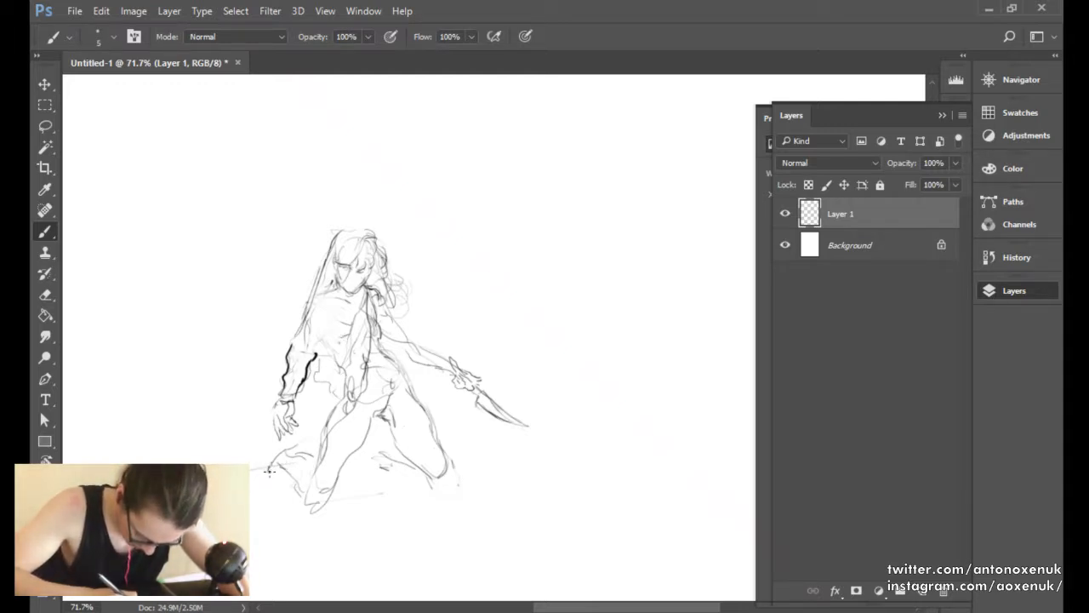
pyautogui.moveTo(269, 471); pyautogui.dragTo(270, 479)
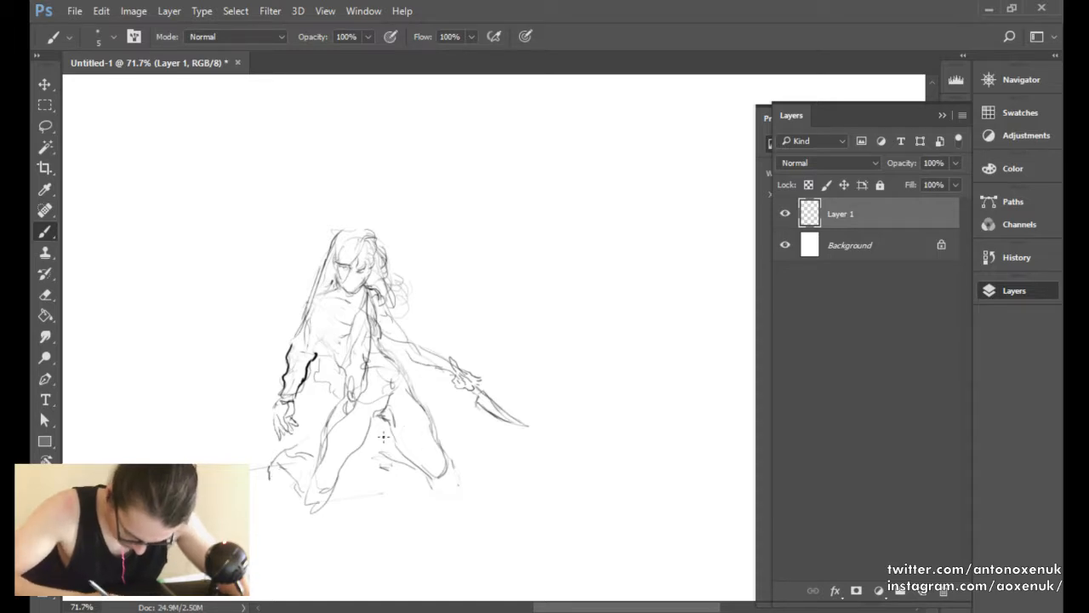
# Sketch the folded lower leg and foot behind the far knee with a size 2 brush, erasing overlapping lines around it.
pyautogui.press('[')
pyautogui.press('[')
pyautogui.press('[')
pyautogui.moveTo(377, 443); pyautogui.dragTo(390, 438)
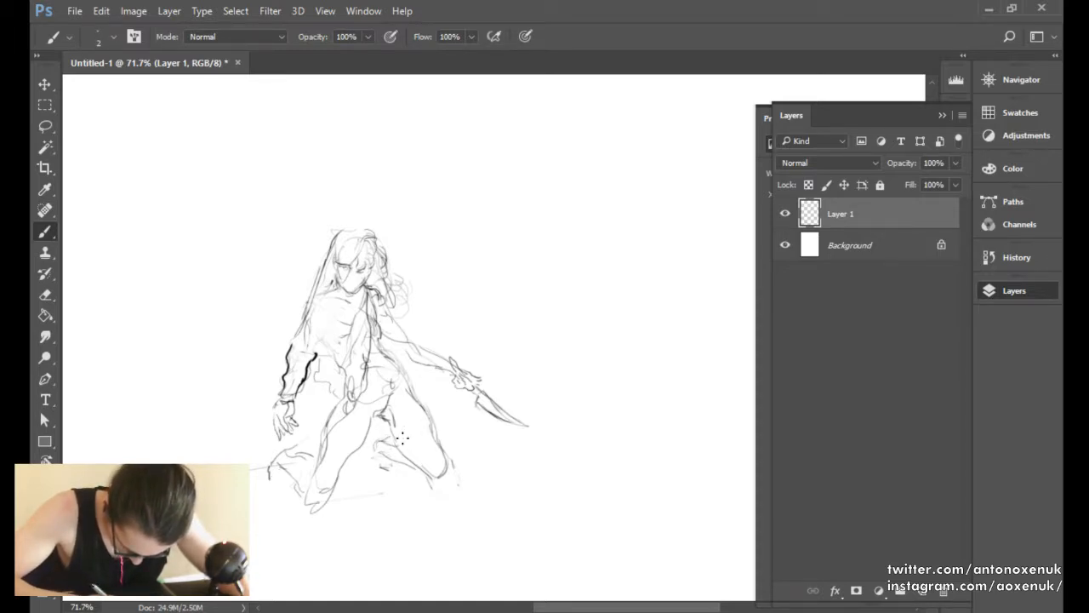
pyautogui.press('e')
pyautogui.press('b')
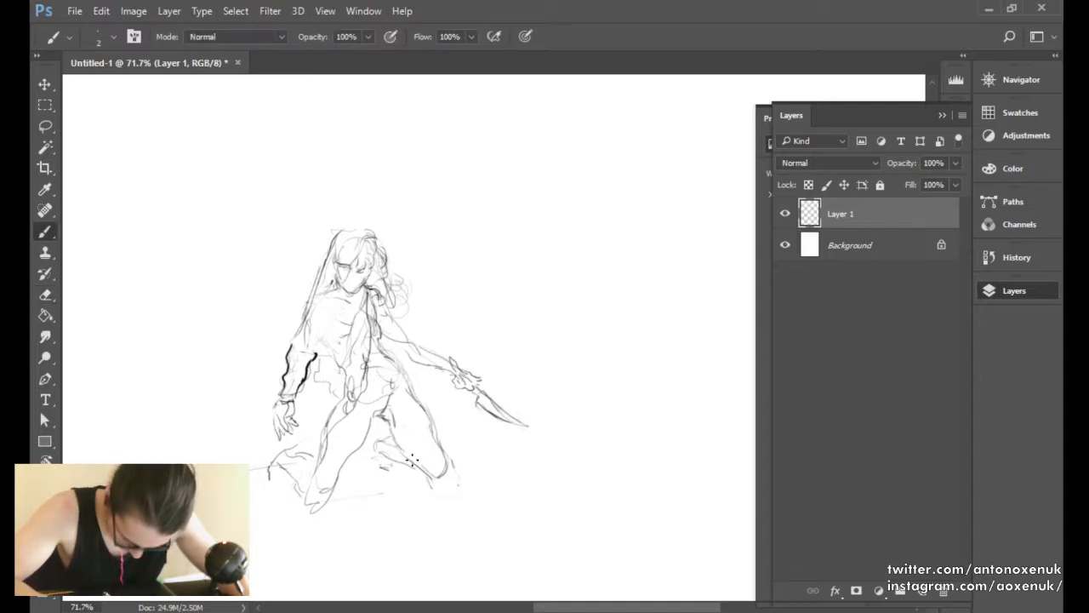
pyautogui.press('e')
pyautogui.press('b')
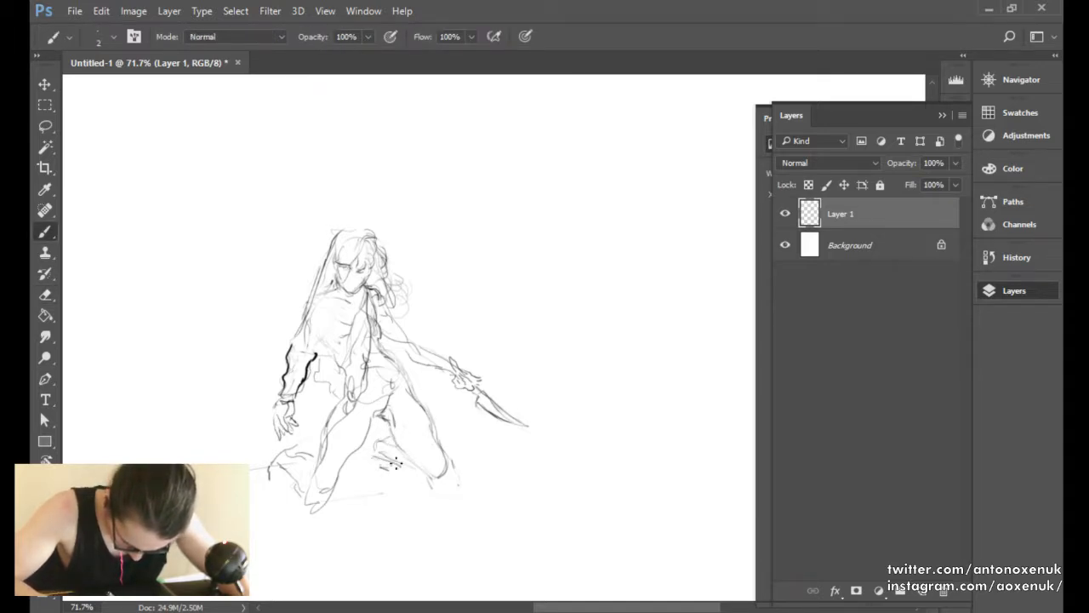
# Flip the canvas horizontally to check the pose in mirror image.
pyautogui.hotkey('ctrl', 'shift', 'h')
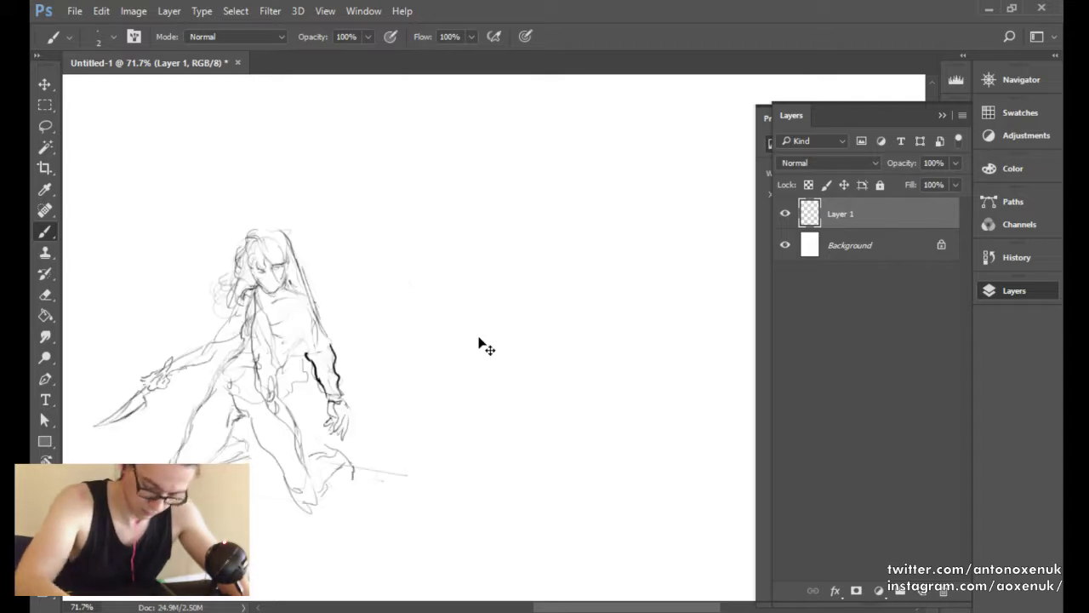
pyautogui.moveTo(428, 406); pyautogui.dragTo(510, 411)
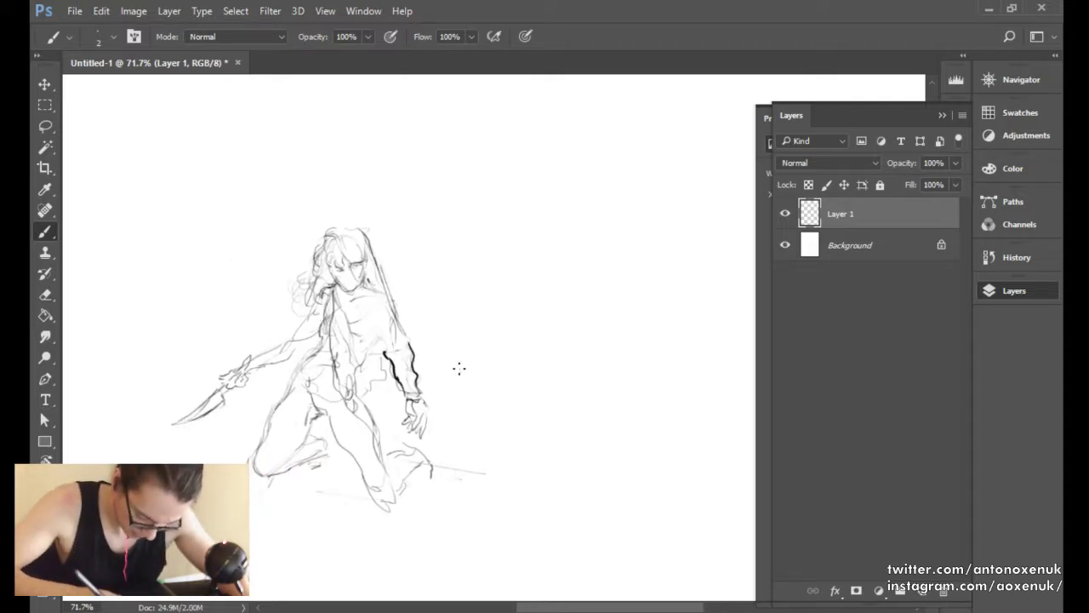
pyautogui.moveTo(465, 341)
pyautogui.mouseDown()
pyautogui.moveTo(447, 352)
pyautogui.moveTo(459, 350)
pyautogui.mouseUp()
pyautogui.moveTo(452, 348); pyautogui.dragTo(488, 328)
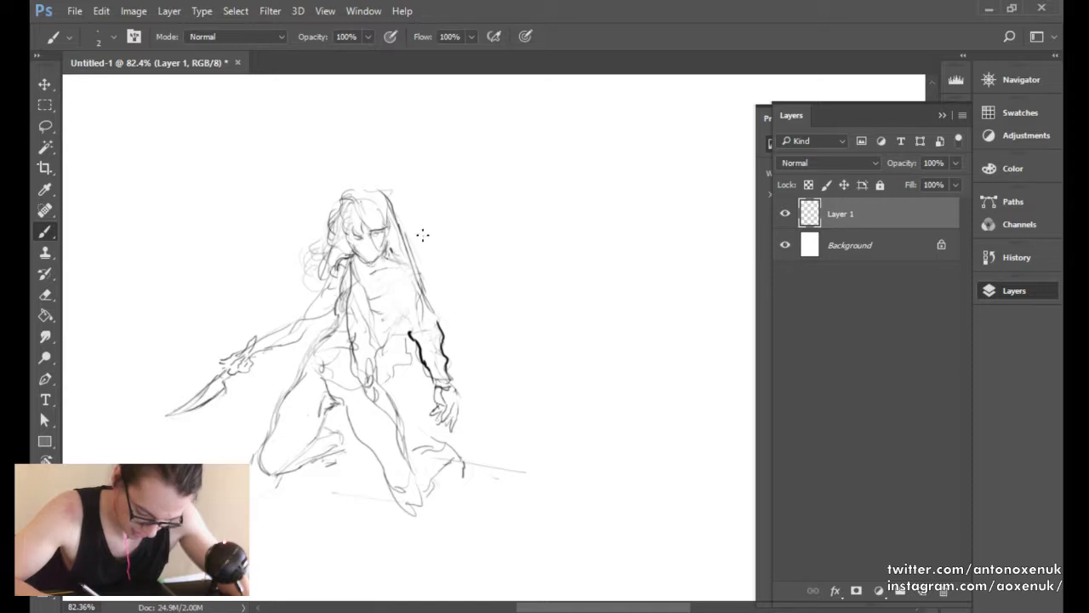
# Erase the loose curls behind the head and redraw them as lighter wavy locks down to the shoulder.
pyautogui.press('e')
pyautogui.moveTo(329, 260)
pyautogui.mouseDown()
pyautogui.moveTo(307, 267)
pyautogui.moveTo(322, 269)
pyautogui.moveTo(342, 200)
pyautogui.mouseUp()
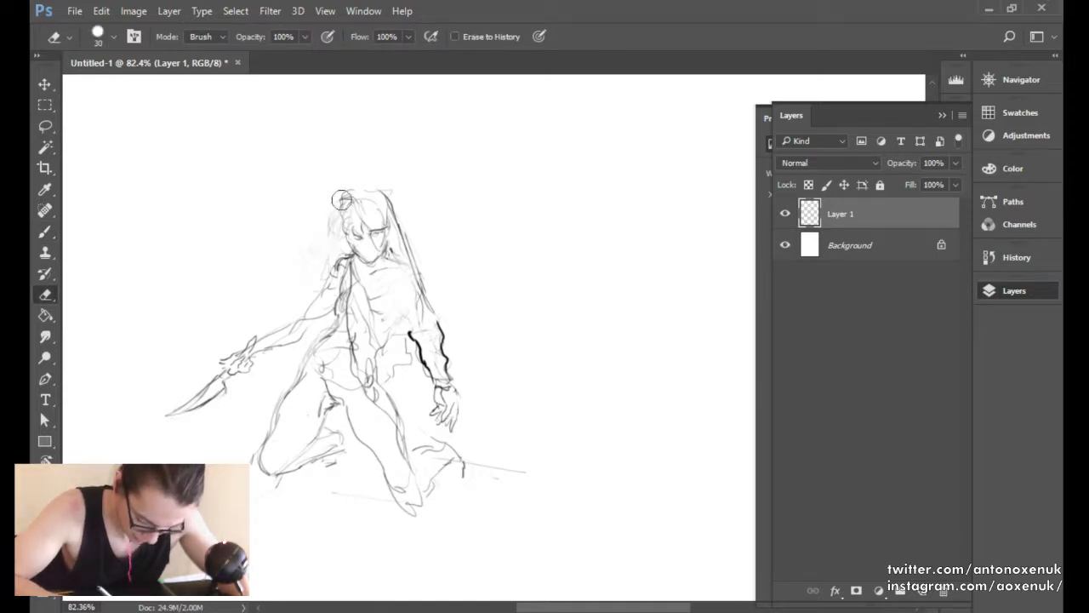
pyautogui.press('b')
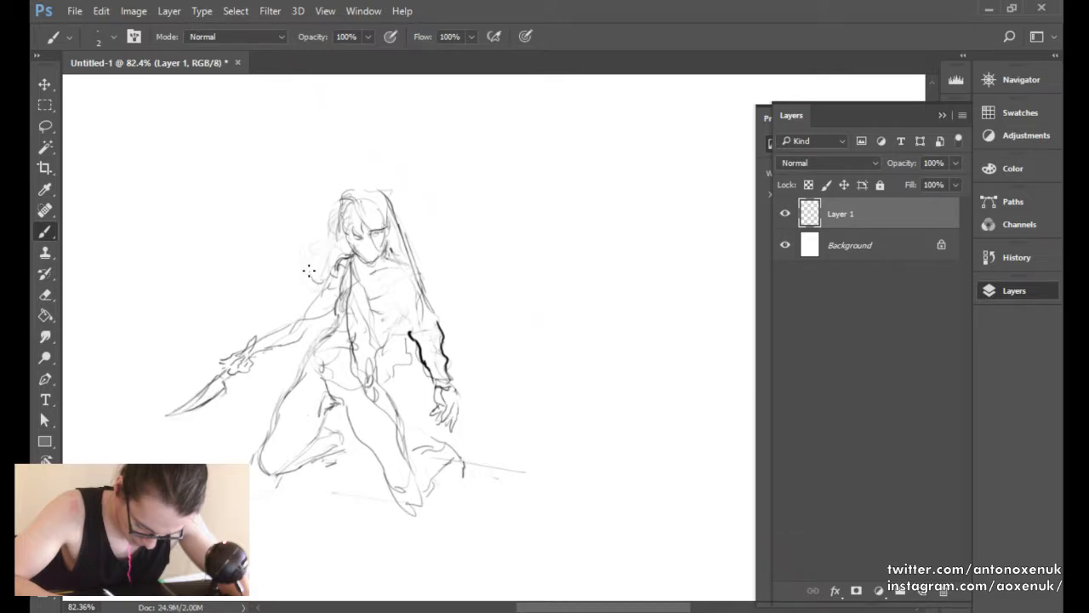
pyautogui.moveTo(309, 272)
pyautogui.mouseDown()
pyautogui.moveTo(314, 246)
pyautogui.moveTo(336, 222)
pyautogui.mouseUp()
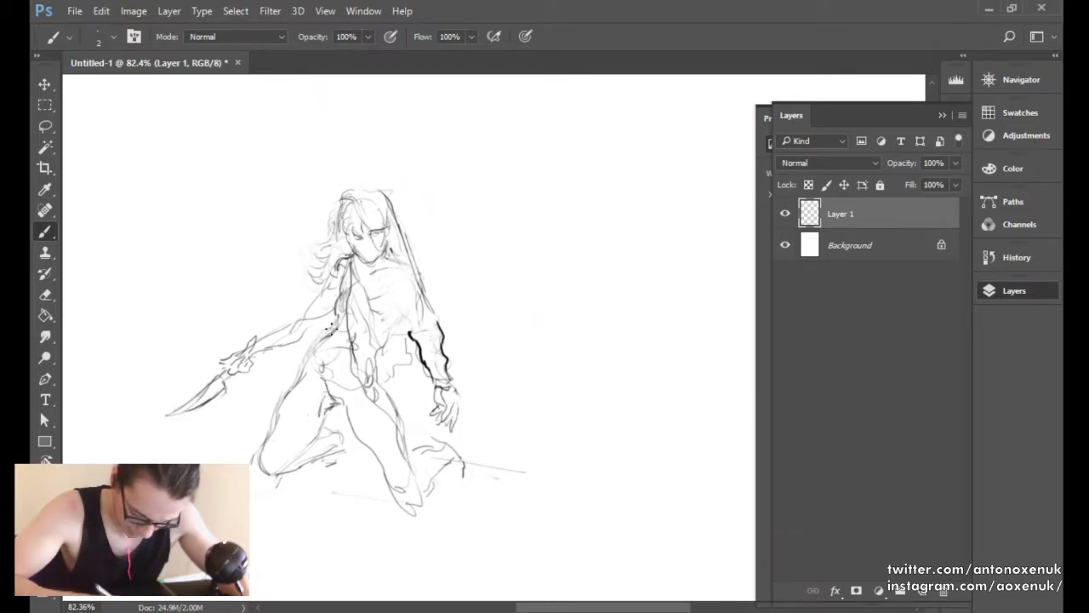
# Clean up the hip and outer thigh lines with the eraser reduced to size 8, and redraw the thigh contour from knee to hip.
pyautogui.press('e')
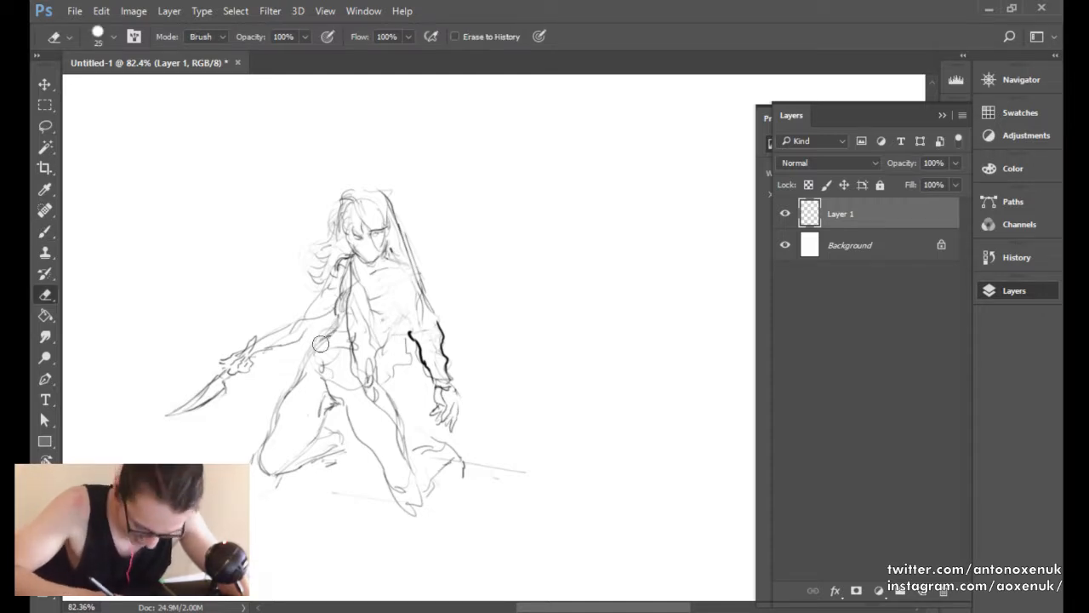
pyautogui.press('[')
pyautogui.press('[')
pyautogui.press('[')
pyautogui.press('[')
pyautogui.press('[')
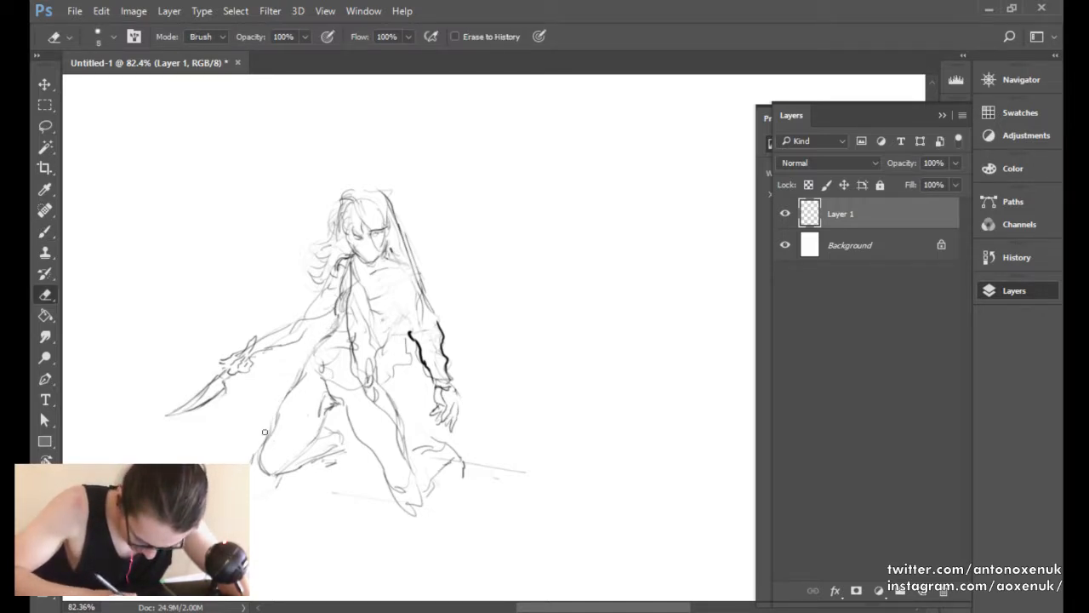
pyautogui.press('b')
pyautogui.moveTo(265, 438); pyautogui.dragTo(317, 354)
# Erase the doubled lines along the inside of the redrawn far thigh contour.
pyautogui.press('e')
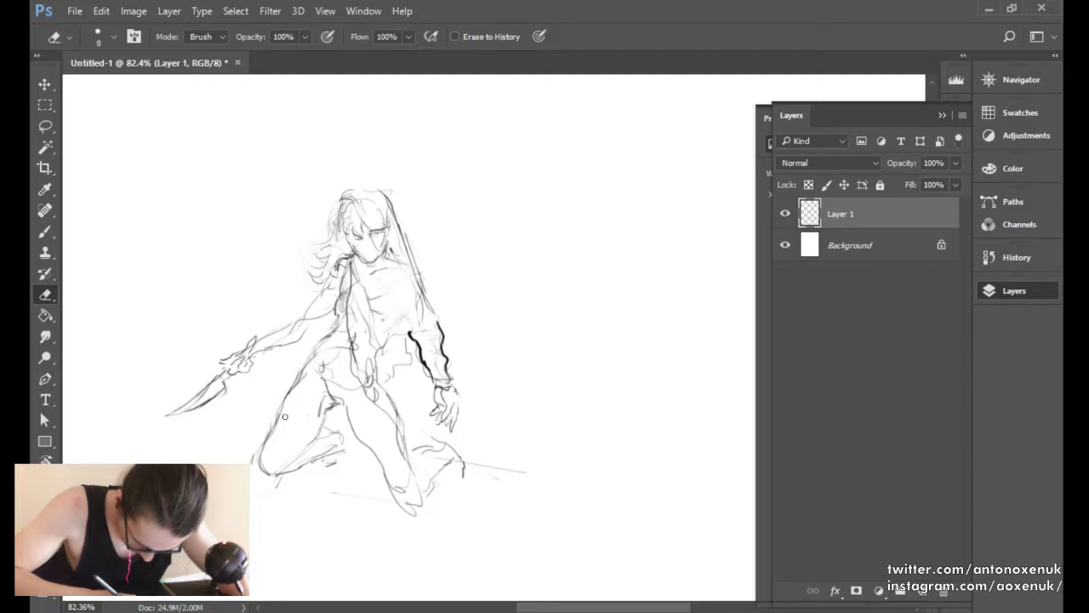
pyautogui.moveTo(282, 420)
pyautogui.mouseDown()
pyautogui.moveTo(286, 406)
pyautogui.moveTo(264, 451)
pyautogui.moveTo(268, 421)
pyautogui.moveTo(308, 367)
pyautogui.mouseUp()
pyautogui.press('b')
pyautogui.press('e')
pyautogui.moveTo(270, 439)
pyautogui.mouseDown()
pyautogui.moveTo(307, 373)
pyautogui.moveTo(280, 401)
pyautogui.moveTo(308, 367)
pyautogui.mouseUp()
pyautogui.press('b')
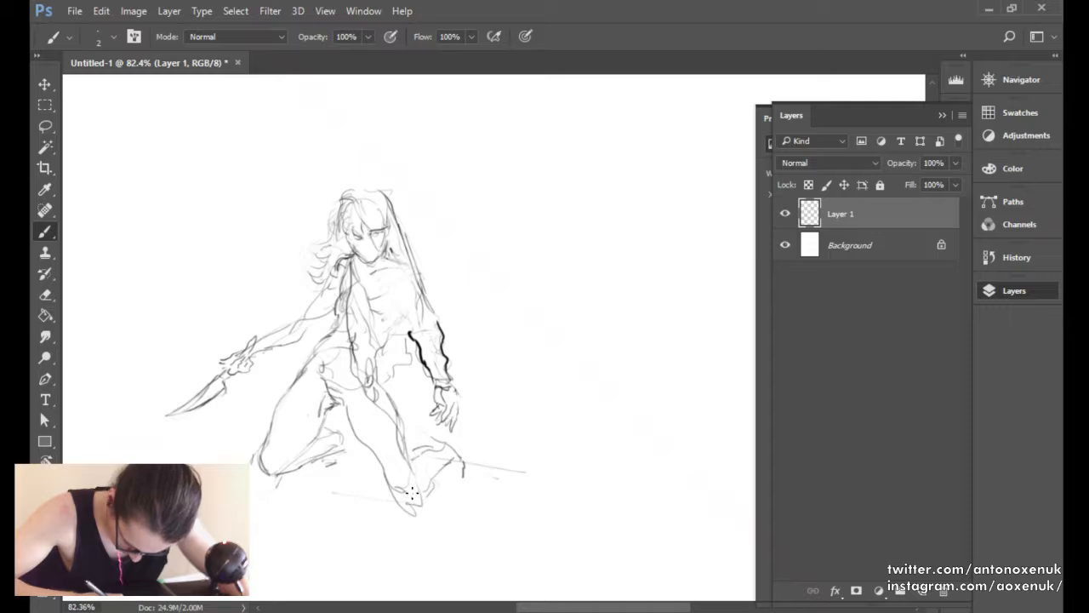
# Redraw the front leg's inner contour and foot details with a size 3 brush, and erase rough lines along its outer edge.
pyautogui.press('e')
pyautogui.press('b')
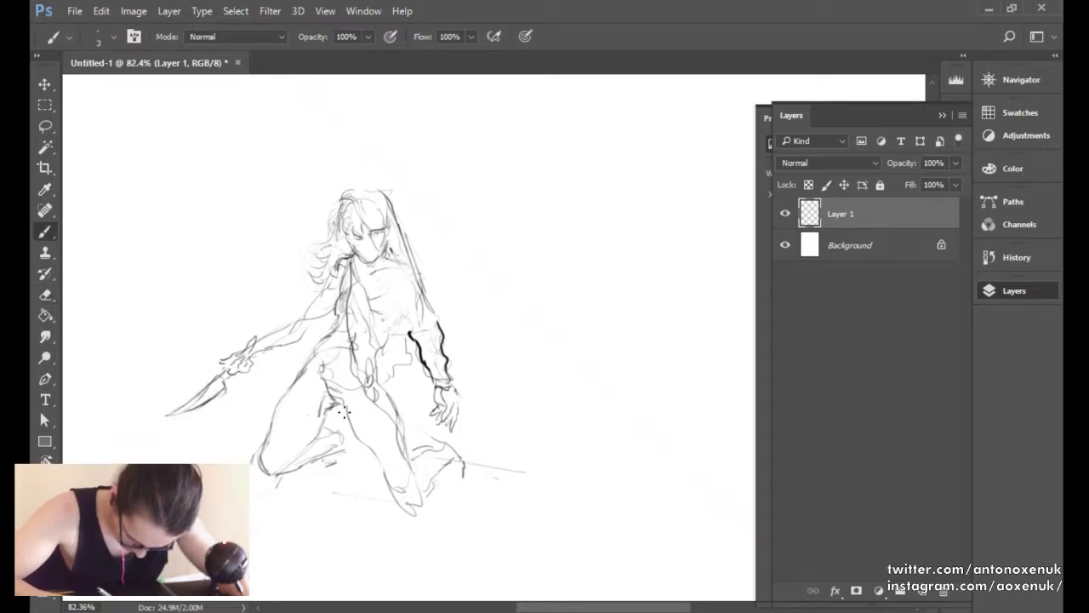
pyautogui.moveTo(407, 496); pyautogui.dragTo(416, 501)
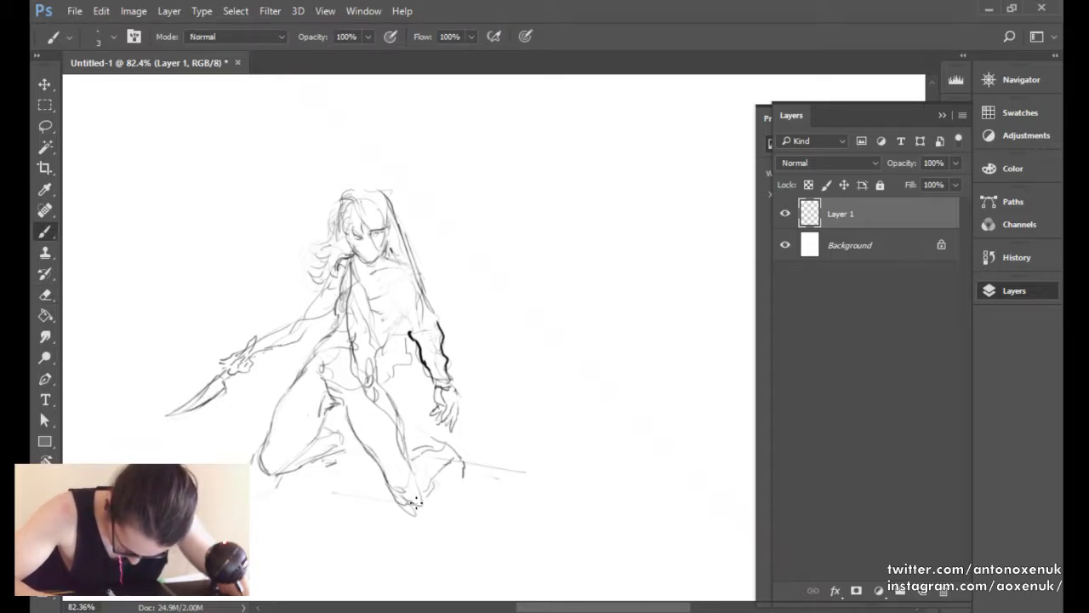
pyautogui.press('e')
pyautogui.moveTo(406, 450); pyautogui.dragTo(385, 403)
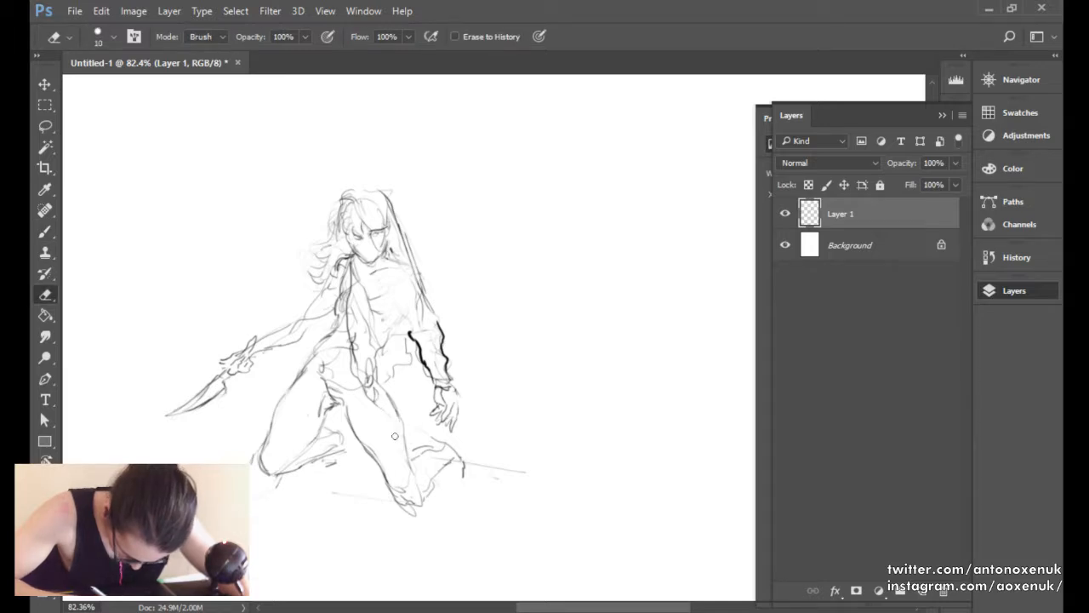
# Darken the cloth edge beside the waist and fill the jagged cloth area solid black, enlarging the brush to 15.
pyautogui.press('b')
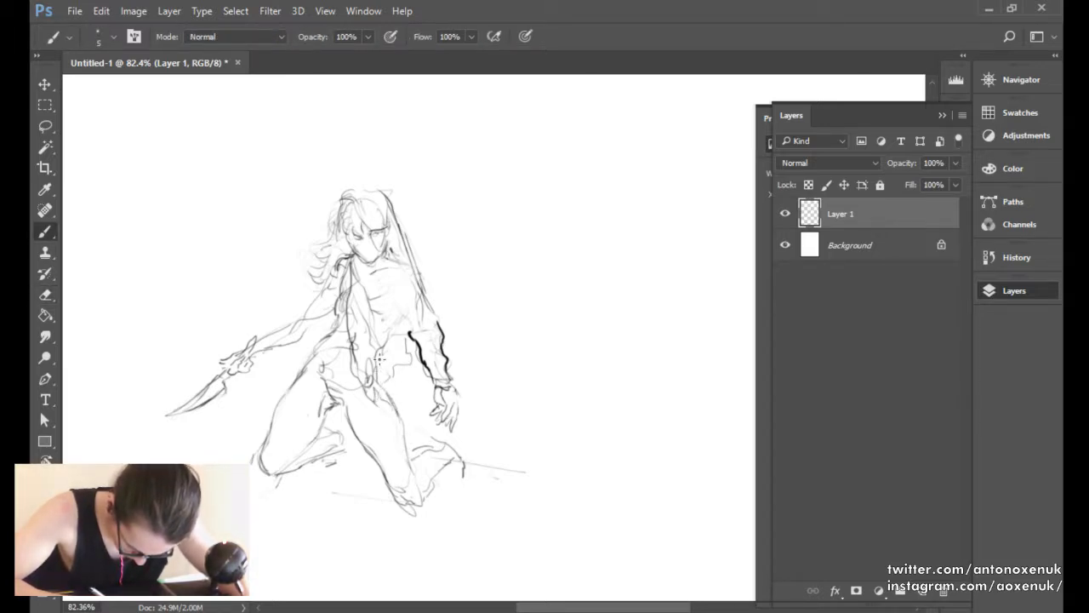
pyautogui.moveTo(380, 361)
pyautogui.mouseDown()
pyautogui.moveTo(404, 436)
pyautogui.moveTo(390, 322)
pyautogui.mouseUp()
pyautogui.press(']')
pyautogui.moveTo(389, 381)
pyautogui.mouseDown()
pyautogui.moveTo(401, 359)
pyautogui.moveTo(410, 363)
pyautogui.moveTo(385, 383)
pyautogui.moveTo(386, 351)
pyautogui.moveTo(389, 364)
pyautogui.moveTo(397, 341)
pyautogui.moveTo(393, 371)
pyautogui.moveTo(400, 338)
pyautogui.moveTo(403, 364)
pyautogui.moveTo(408, 356)
pyautogui.mouseUp()
pyautogui.press('[')
pyautogui.press(']')
pyautogui.press(']')
pyautogui.press(']')
pyautogui.press(']')
pyautogui.press(']')
pyautogui.press(']')
pyautogui.press(']')
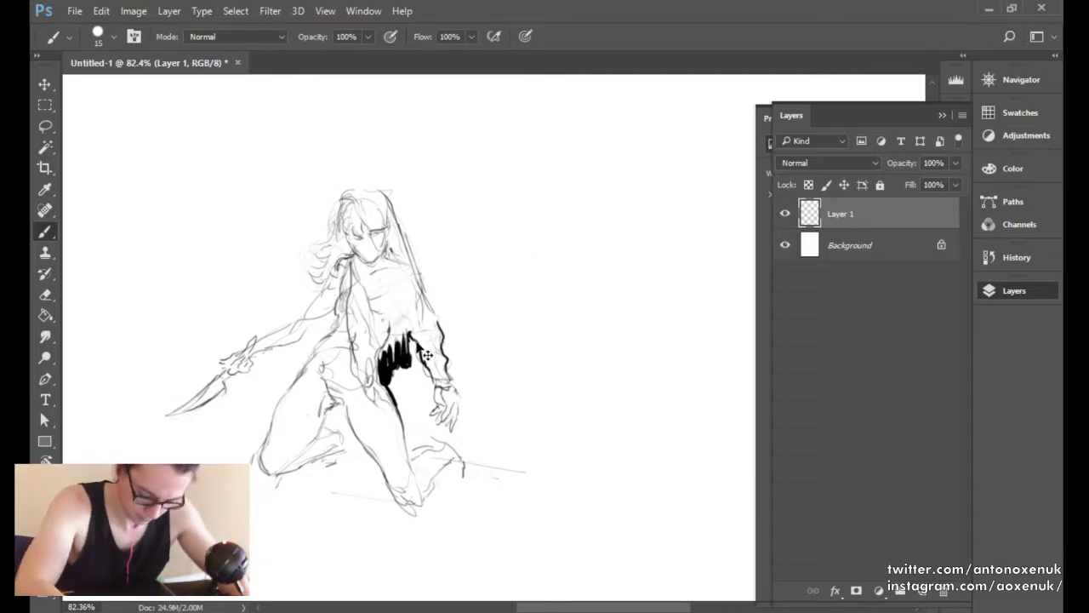
# Mirror the canvas horizontally and reduce the brush to size 10.
pyautogui.hotkey('ctrl', 'shift', 'h')
pyautogui.moveTo(575, 403); pyautogui.dragTo(506, 409)
pyautogui.press('e')
pyautogui.press('b')
pyautogui.press('[')
pyautogui.press('[')
pyautogui.press('[')
pyautogui.press('[')
pyautogui.press('[')
pyautogui.press('[')
pyautogui.press('[')
pyautogui.press('[')
pyautogui.press('[')
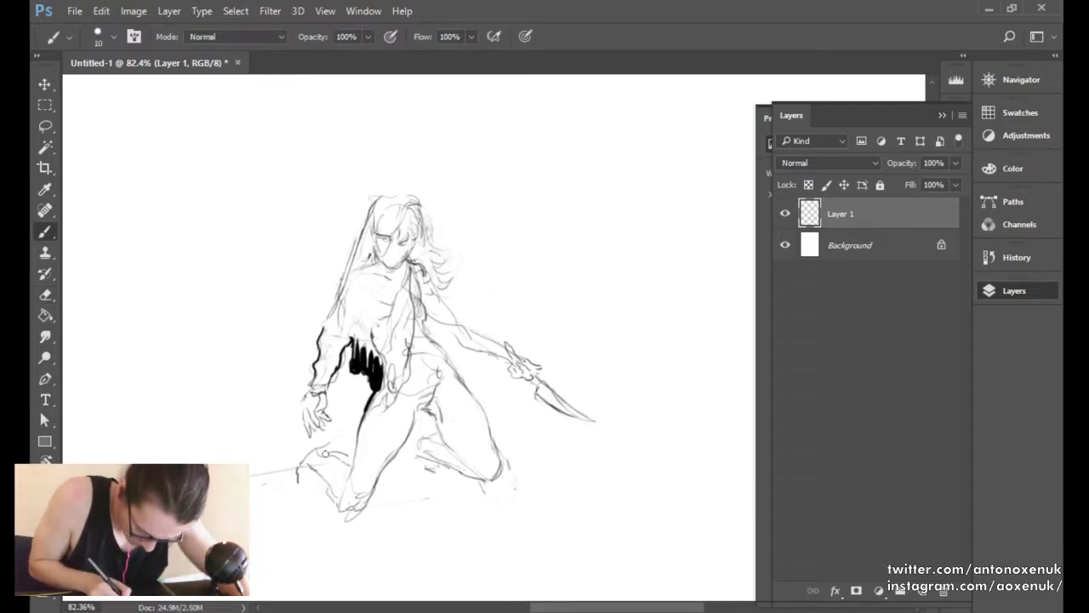
# Fill the small cloth between the thighs solid black and darken its edge up to the hip with a size 5 brush.
pyautogui.press('[')
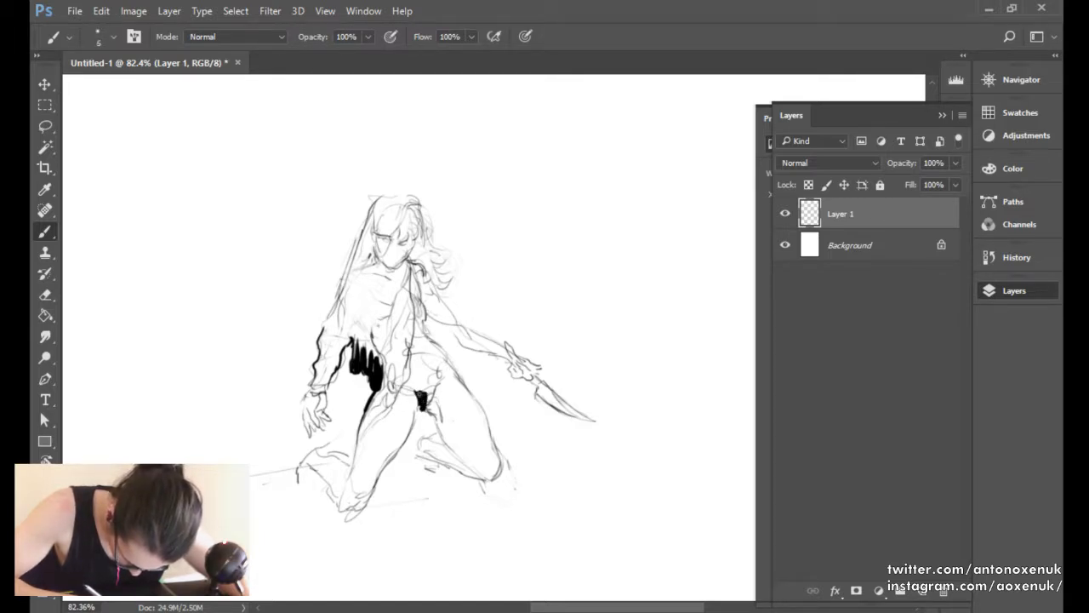
pyautogui.moveTo(432, 392)
pyautogui.mouseDown()
pyautogui.moveTo(426, 408)
pyautogui.moveTo(450, 364)
pyautogui.mouseUp()
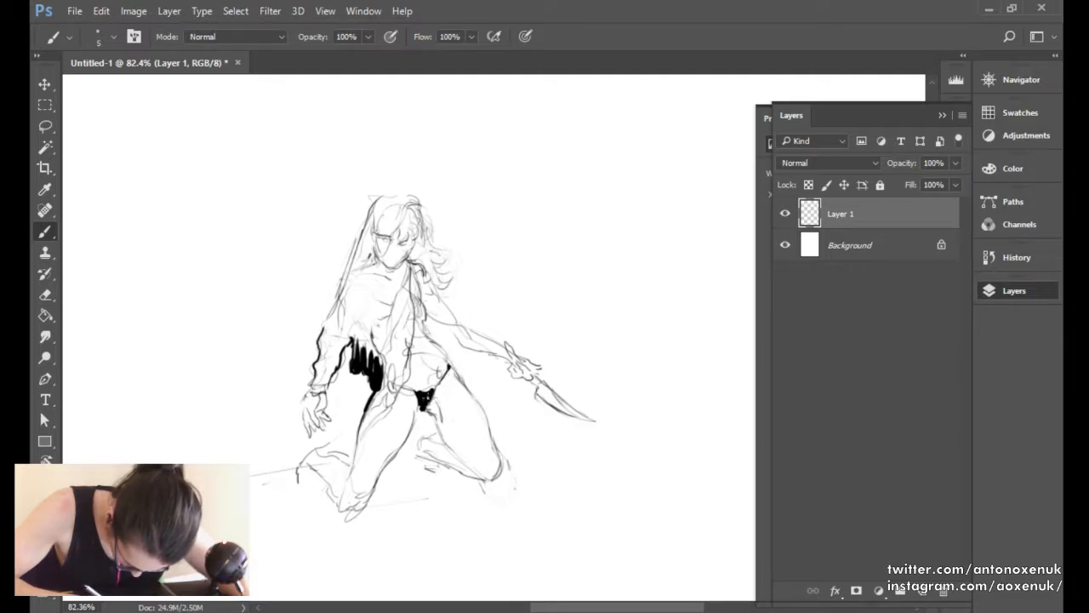
pyautogui.press('e')
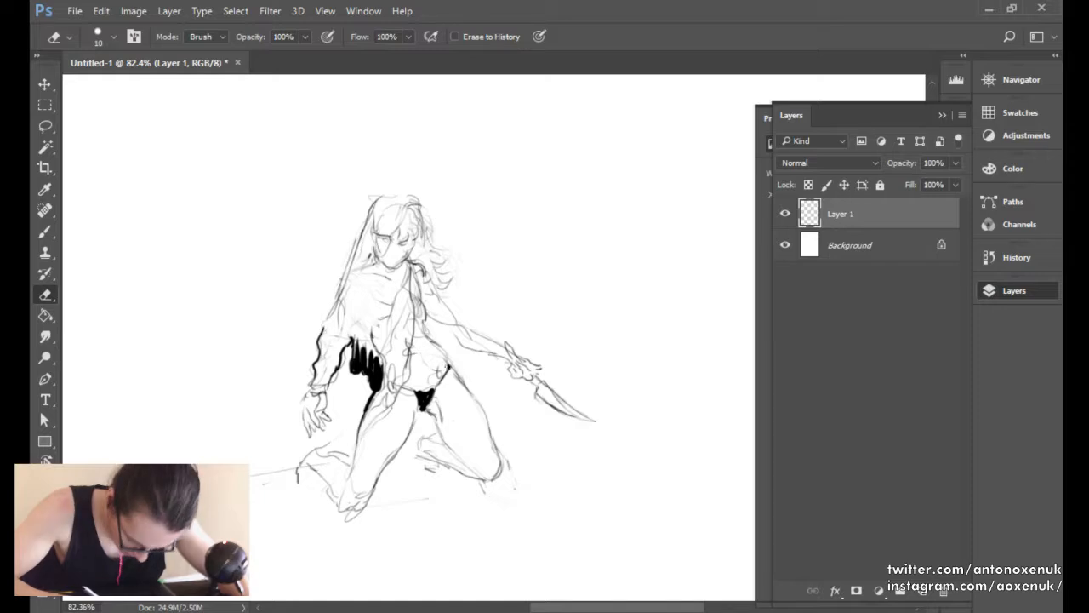
pyautogui.press('b')
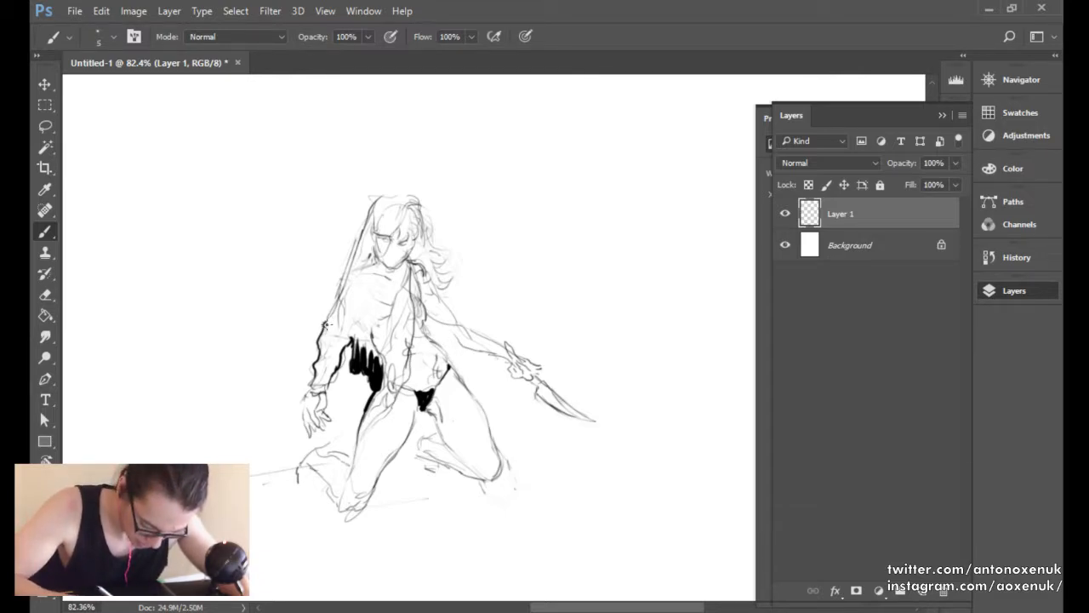
# Thicken the long outer hair line from the sleeve up to the head with a size 6 brush and trim its edge with the eraser.
pyautogui.moveTo(327, 321); pyautogui.dragTo(372, 208)
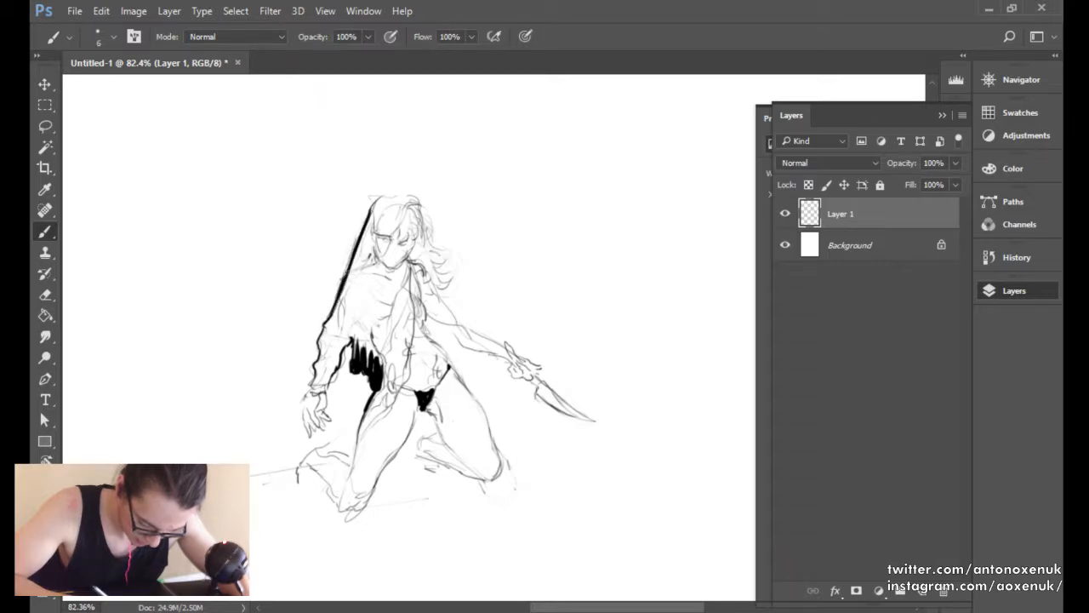
pyautogui.moveTo(353, 254); pyautogui.dragTo(334, 306)
pyautogui.press('e')
pyautogui.moveTo(357, 231); pyautogui.dragTo(338, 288)
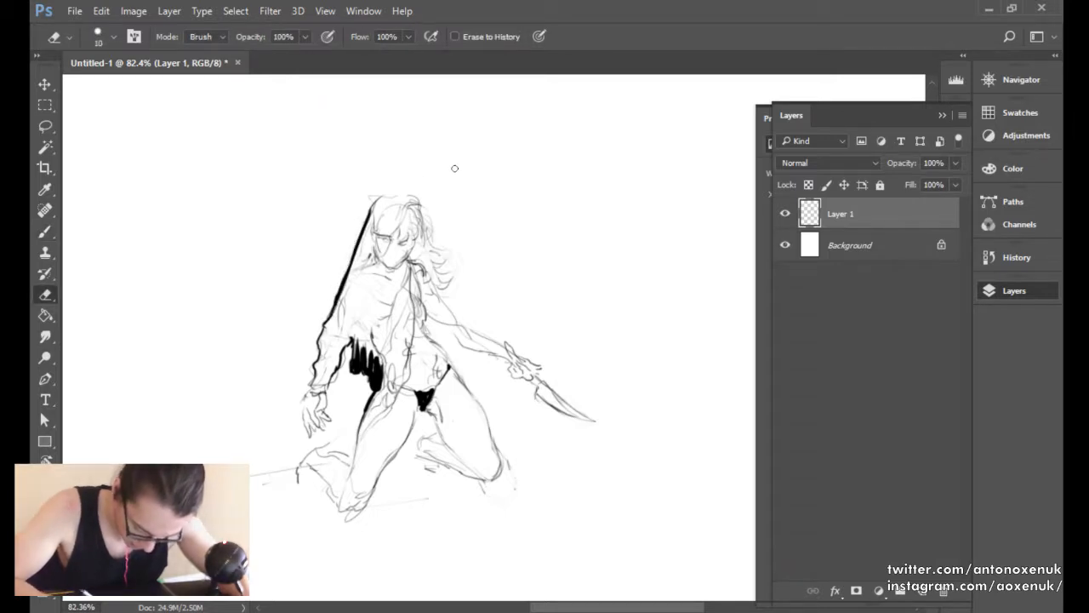
# Darken the inner hair line beside the forehead with a size 3 brush.
pyautogui.press('b')
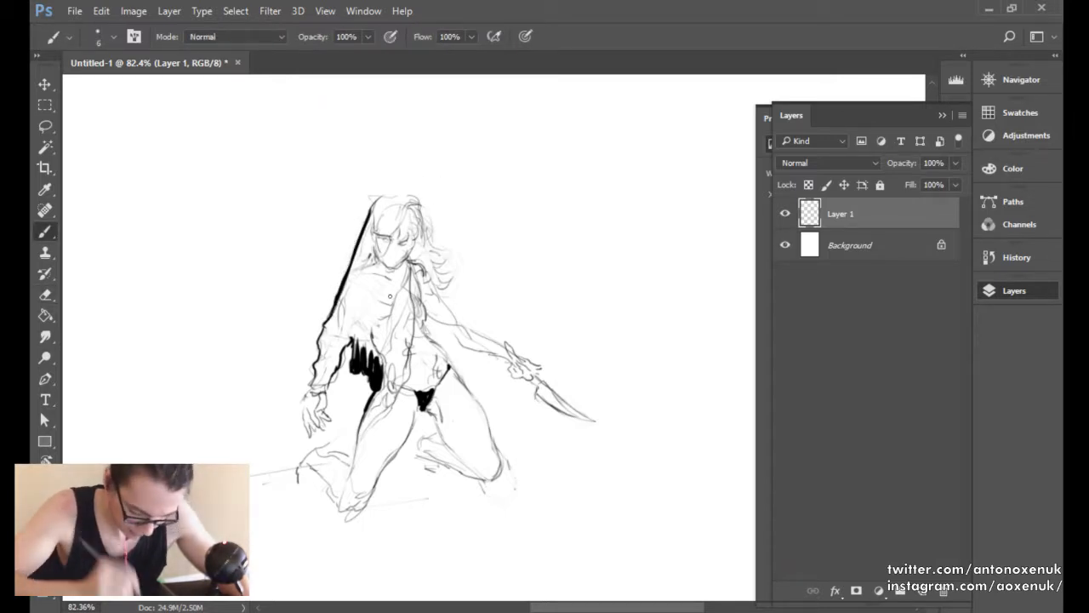
pyautogui.press('e')
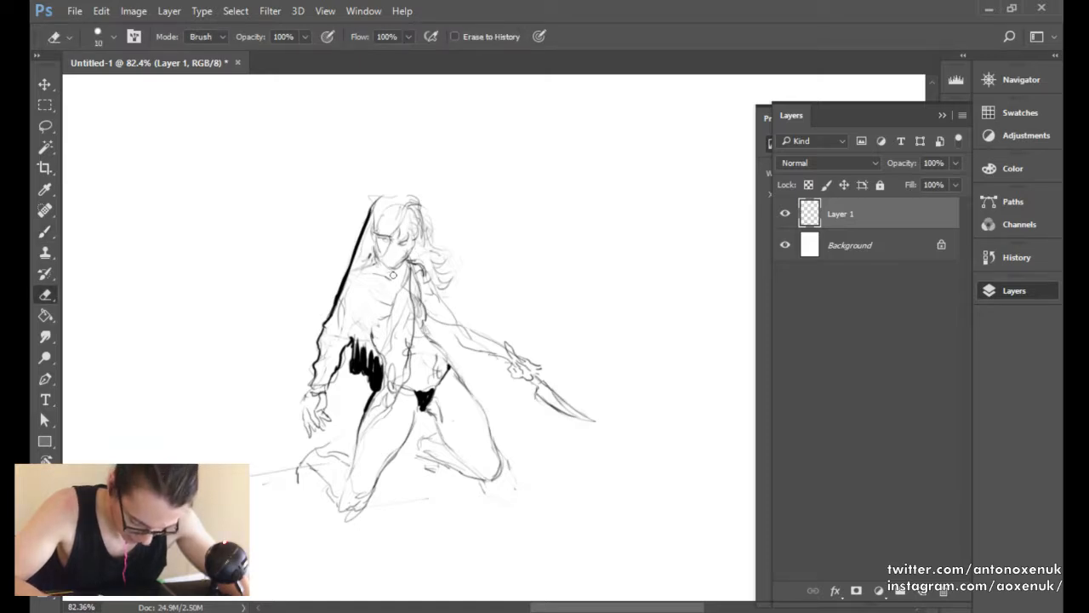
pyautogui.press('b')
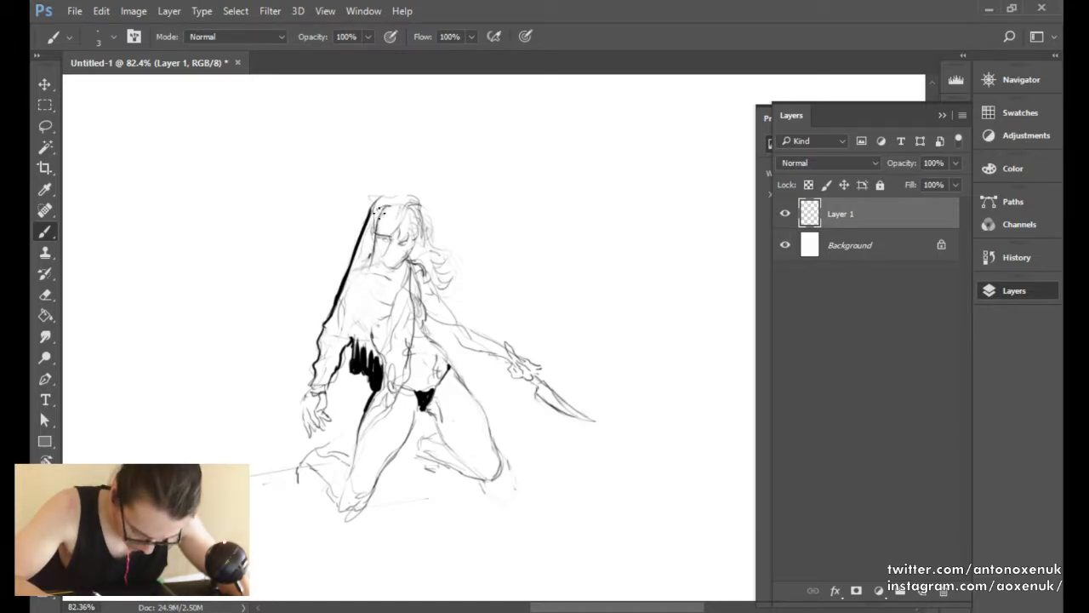
pyautogui.moveTo(378, 234); pyautogui.dragTo(380, 216)
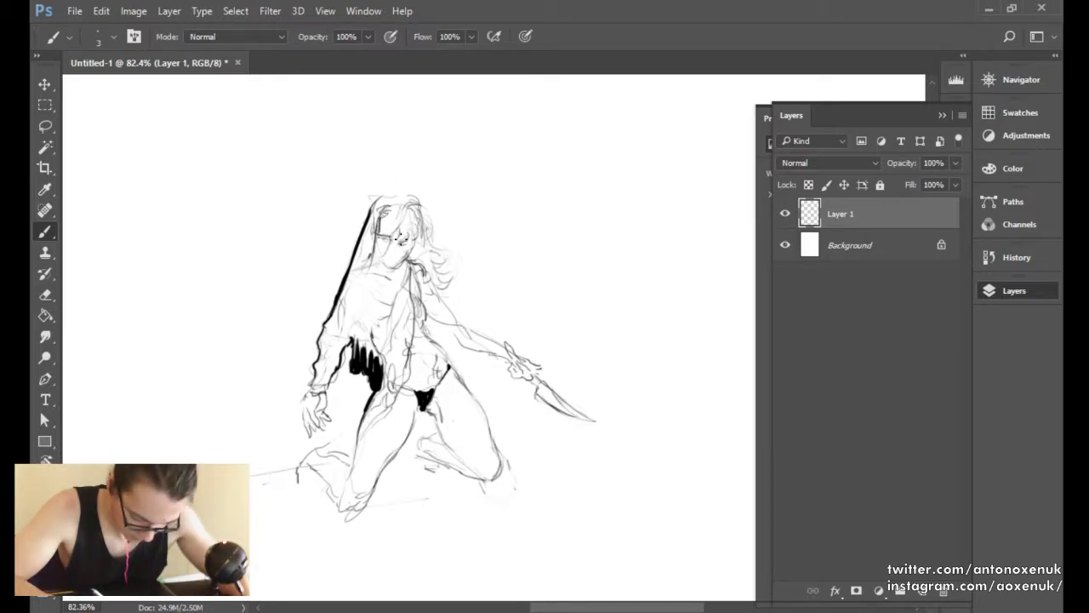
# Redraw the parted hair strand sweeping from the crown across the forehead, alternating brush and eraser.
pyautogui.scroll(5, 400, 243)
pyautogui.press('e')
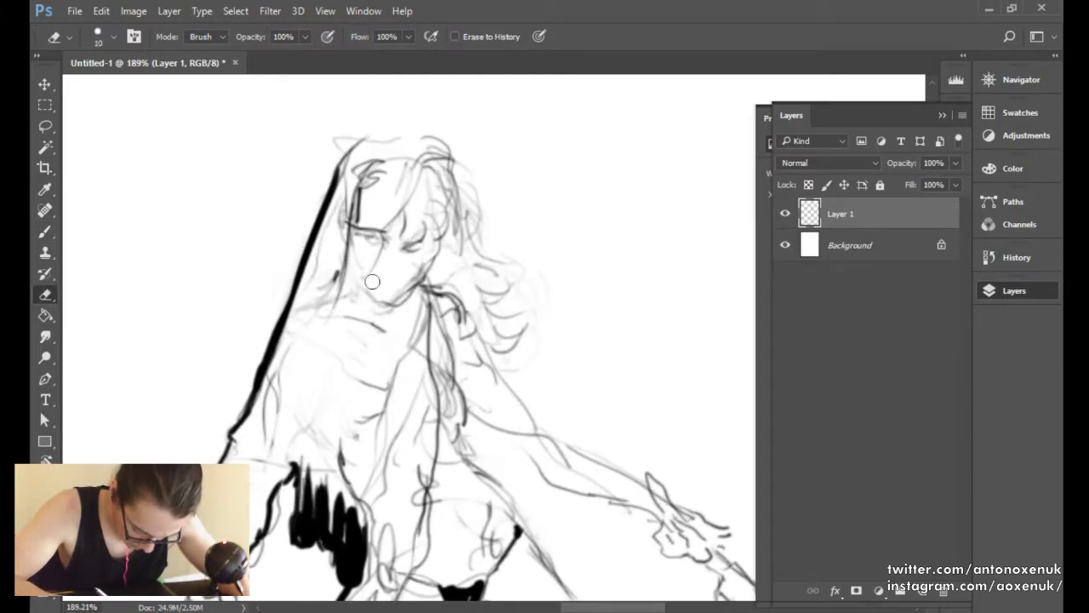
pyautogui.press('b')
pyautogui.moveTo(388, 225)
pyautogui.mouseDown()
pyautogui.moveTo(410, 163)
pyautogui.moveTo(424, 169)
pyautogui.moveTo(444, 143)
pyautogui.moveTo(451, 157)
pyautogui.mouseUp()
pyautogui.press('e')
pyautogui.press('b')
pyautogui.moveTo(426, 166); pyautogui.dragTo(440, 154)
# Fill the bangs on the far side of the forehead with thick black strokes using an enlarged brush.
pyautogui.press(']')
pyautogui.press(']')
pyautogui.press(']')
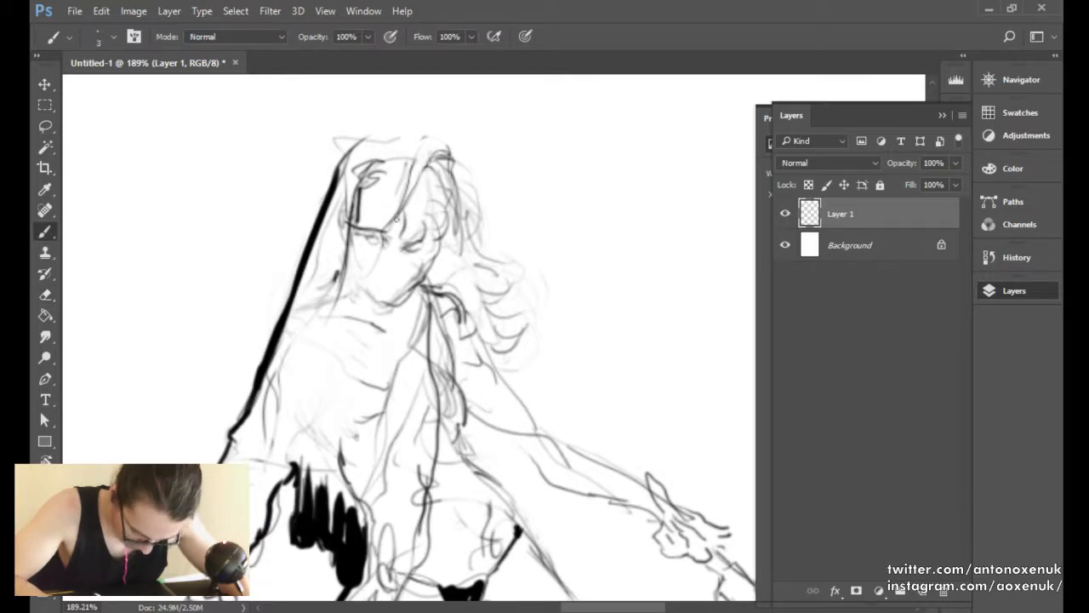
pyautogui.moveTo(397, 218)
pyautogui.mouseDown()
pyautogui.moveTo(422, 196)
pyautogui.moveTo(434, 211)
pyautogui.moveTo(428, 190)
pyautogui.moveTo(420, 226)
pyautogui.moveTo(409, 230)
pyautogui.mouseUp()
pyautogui.press(']')
pyautogui.press(']')
pyautogui.press(']')
pyautogui.press(']')
pyautogui.moveTo(434, 179); pyautogui.dragTo(444, 220)
pyautogui.moveTo(427, 184)
pyautogui.mouseDown()
pyautogui.moveTo(437, 210)
pyautogui.moveTo(439, 186)
pyautogui.moveTo(454, 216)
pyautogui.moveTo(434, 255)
pyautogui.mouseUp()
# Darken the cheek and jaw contour with a smaller brush and clean the line under the chin with the eraser.
pyautogui.press('[')
pyautogui.press('[')
pyautogui.press('[')
pyautogui.press('[')
pyautogui.press('[')
pyautogui.moveTo(400, 303)
pyautogui.mouseDown()
pyautogui.moveTo(432, 255)
pyautogui.moveTo(373, 284)
pyautogui.moveTo(356, 272)
pyautogui.moveTo(375, 300)
pyautogui.moveTo(402, 296)
pyautogui.mouseUp()
pyautogui.press('e')
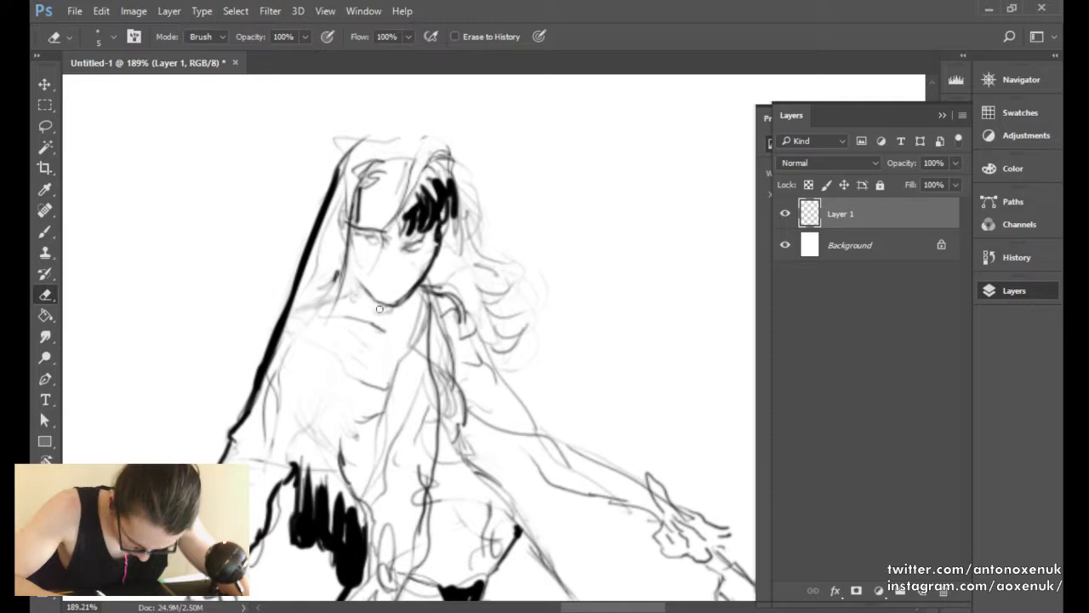
# Draw a long, thick black hair strand falling beside the face down to the chest.
pyautogui.press('b')
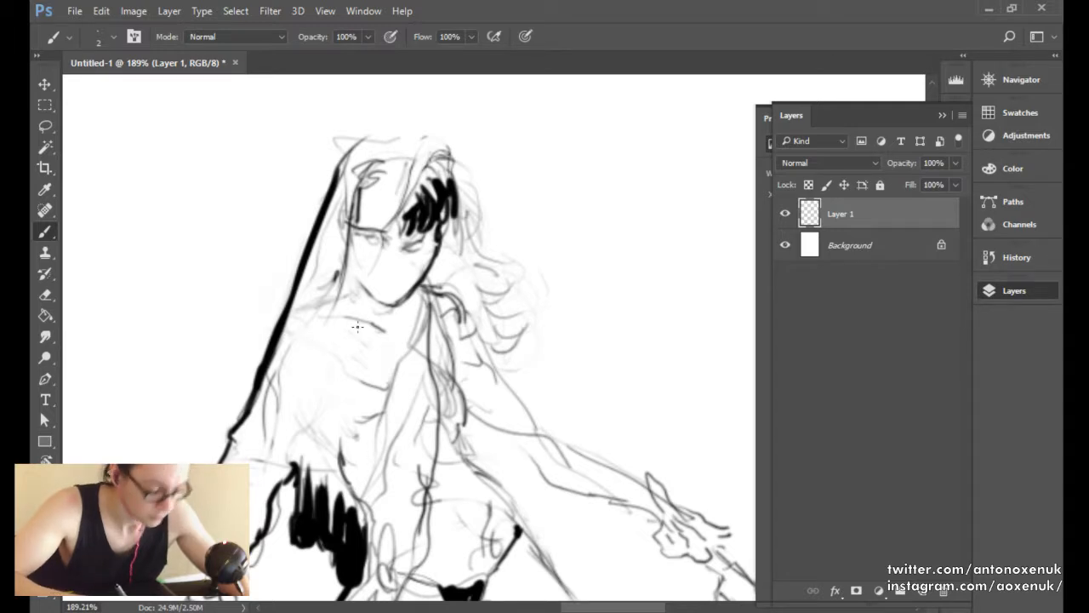
pyautogui.moveTo(308, 412); pyautogui.dragTo(337, 280)
pyautogui.moveTo(316, 379); pyautogui.dragTo(344, 230)
pyautogui.press(']')
pyautogui.press(']')
pyautogui.press(']')
pyautogui.moveTo(308, 409); pyautogui.dragTo(342, 251)
pyautogui.moveTo(336, 316)
pyautogui.mouseDown()
pyautogui.moveTo(352, 177)
pyautogui.moveTo(345, 274)
pyautogui.mouseUp()
# Draw a dark slanted line across the chest with a thicker accent in its middle.
pyautogui.press('[')
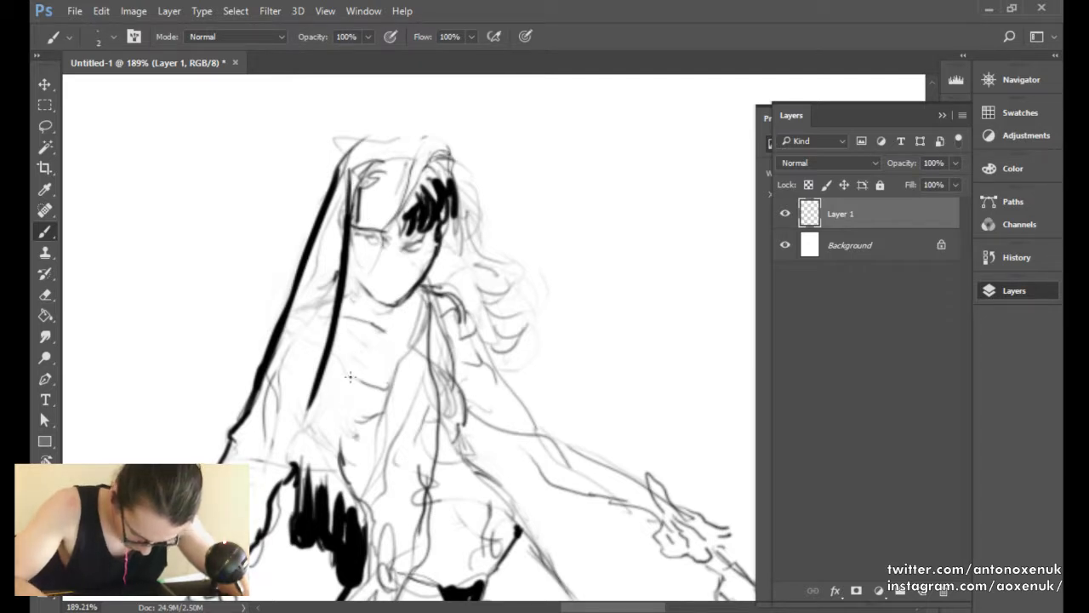
pyautogui.moveTo(324, 379)
pyautogui.mouseDown()
pyautogui.moveTo(426, 410)
pyautogui.moveTo(371, 397)
pyautogui.mouseUp()
pyautogui.press(']')
pyautogui.press(']')
pyautogui.press('[')
pyautogui.press('[')
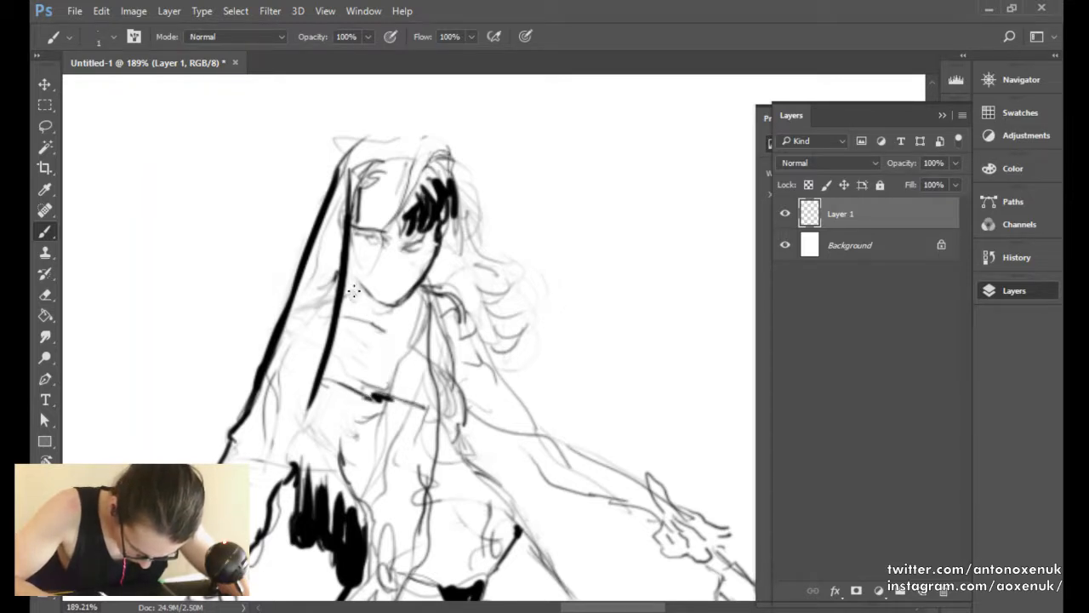
# Refine the near side of the jaw down to the chin with a size 1 brush.
pyautogui.moveTo(353, 282); pyautogui.dragTo(353, 299)
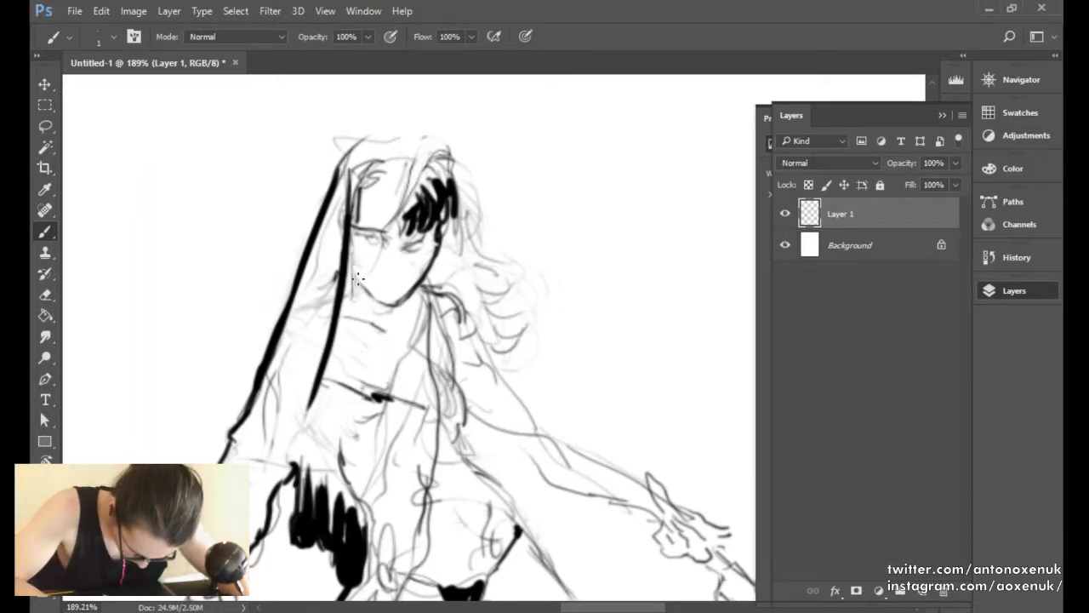
pyautogui.moveTo(352, 261); pyautogui.dragTo(391, 305)
pyautogui.moveTo(470, 259); pyautogui.dragTo(349, 299)
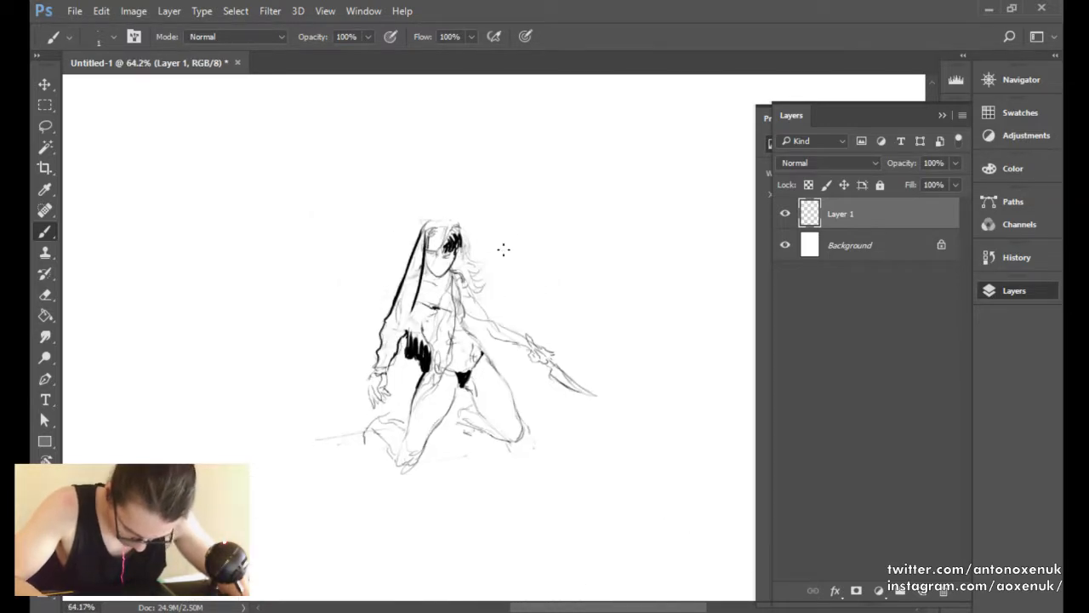
# Mirror the canvas horizontally and thin the cheek and chin contour with the size 5 eraser and size 1 brush.
pyautogui.hotkey('ctrl', 'shift', 'h')
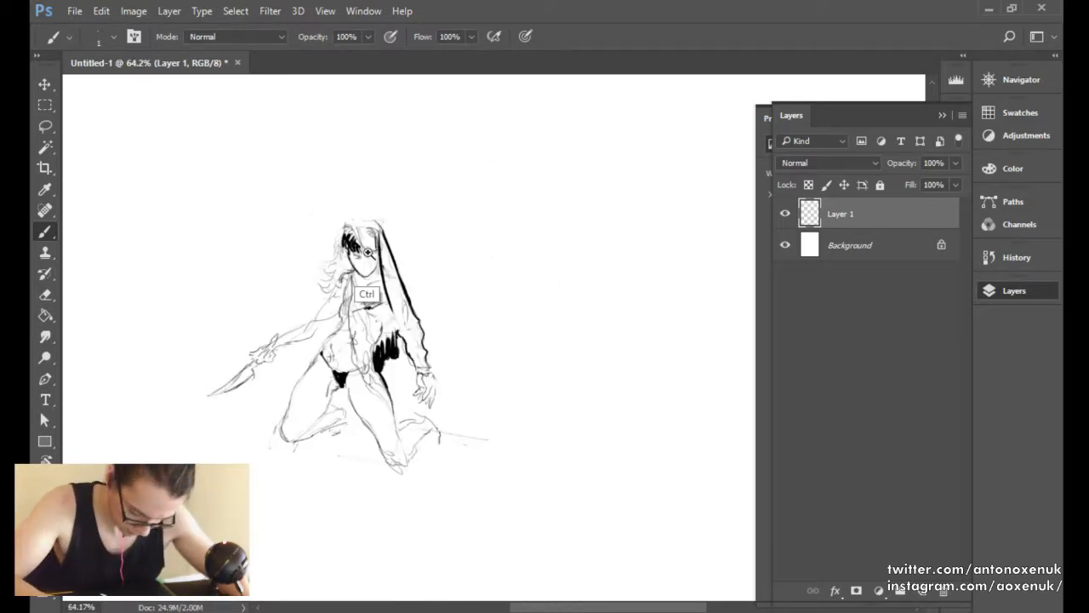
pyautogui.moveTo(371, 253); pyautogui.dragTo(407, 228)
pyautogui.press('l')
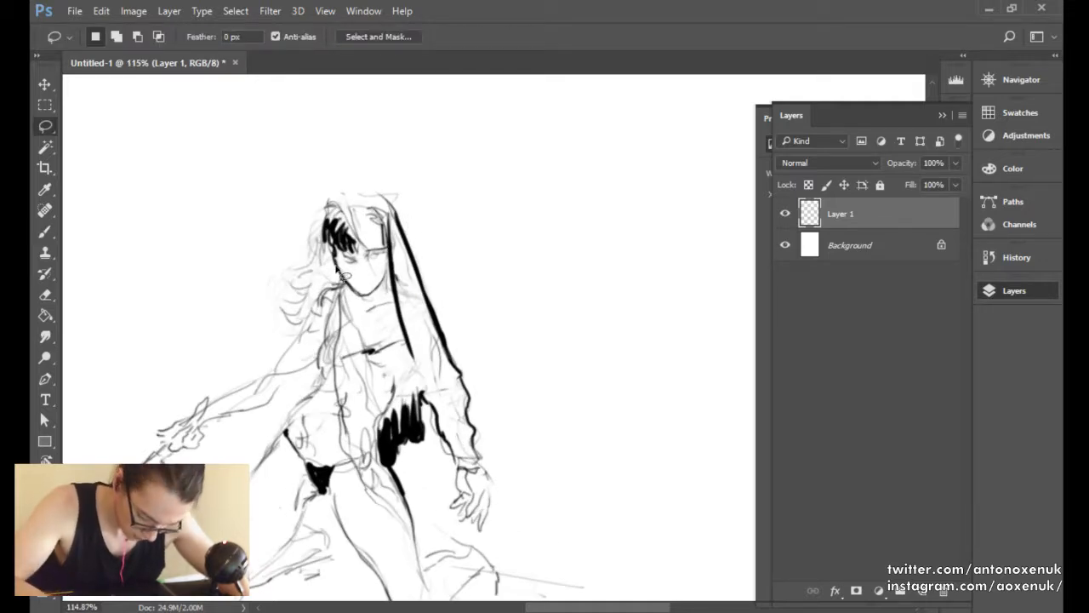
pyautogui.press('e')
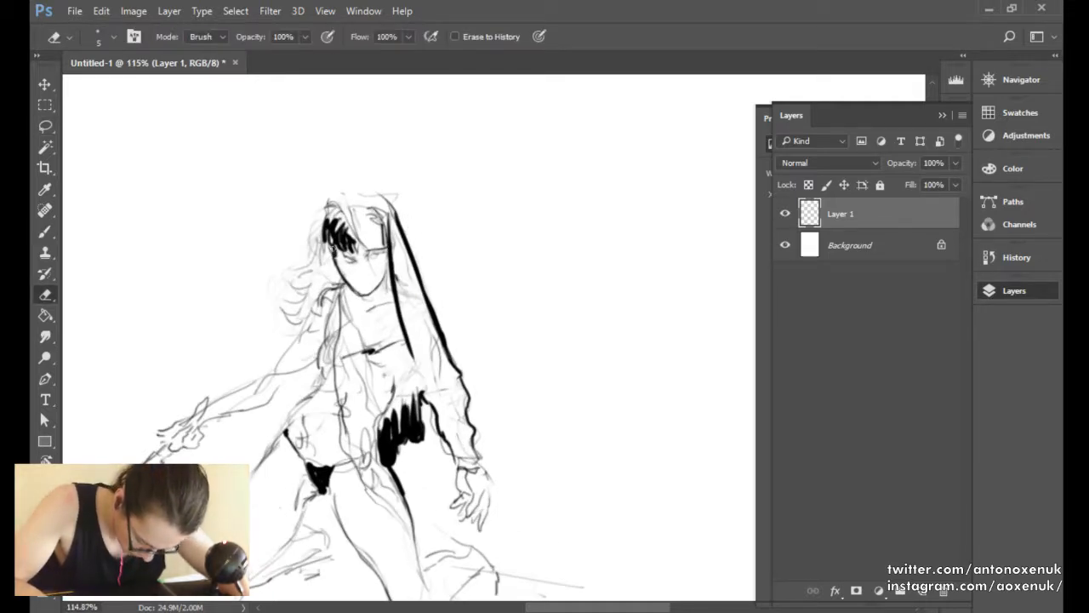
pyautogui.press('b')
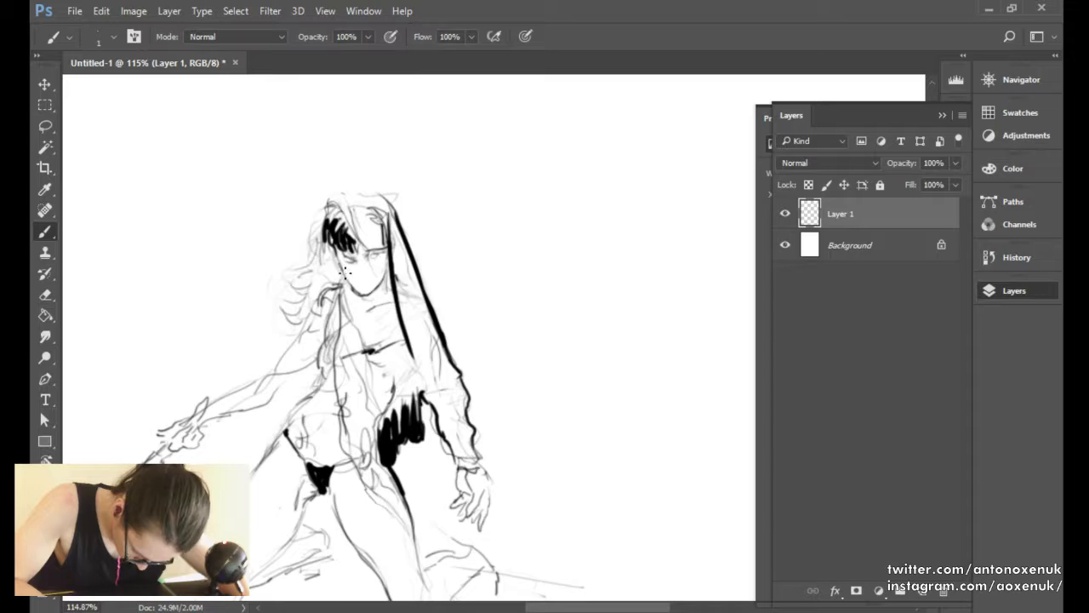
pyautogui.moveTo(437, 245)
pyautogui.mouseDown()
pyautogui.moveTo(364, 285)
pyautogui.moveTo(473, 227)
pyautogui.mouseUp()
pyautogui.press('e')
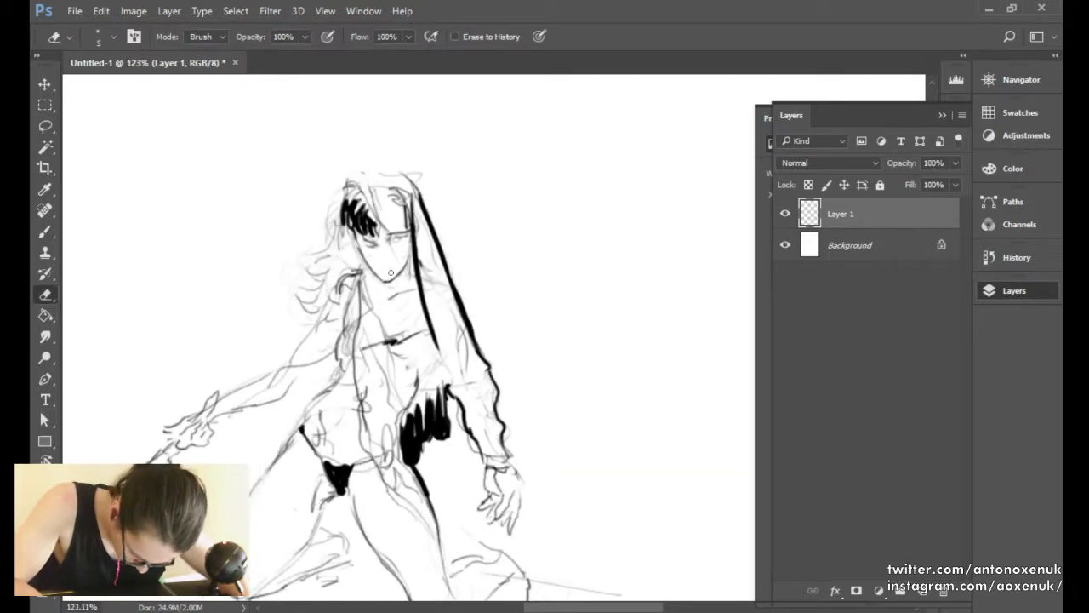
pyautogui.press('b')
# Draw the eye, nose and mouth on the face with a size 1 brush.
pyautogui.scroll(3, 394, 240)
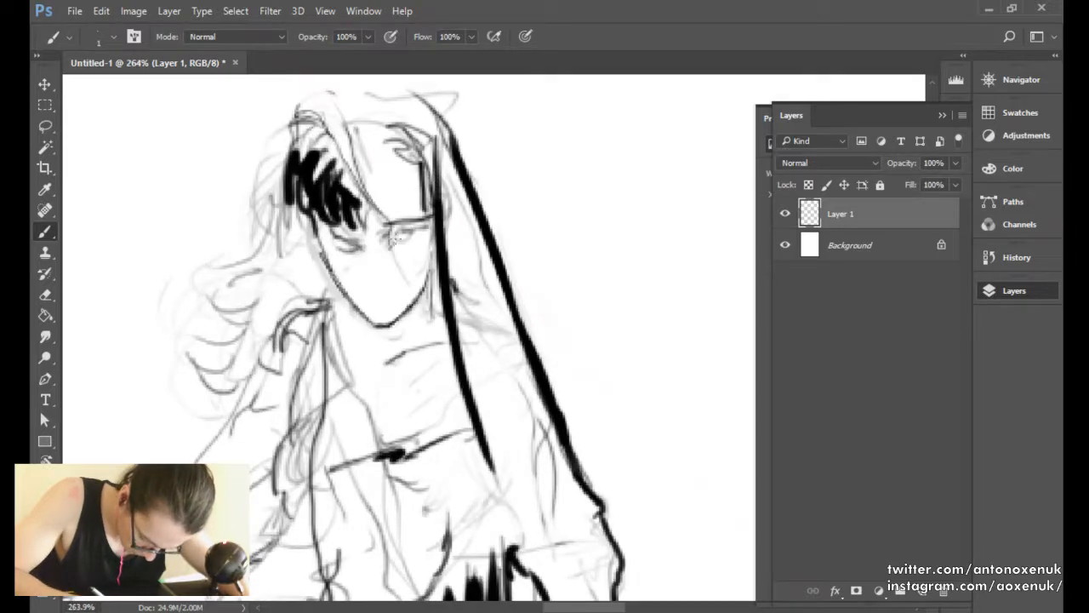
pyautogui.moveTo(389, 254); pyautogui.dragTo(420, 230)
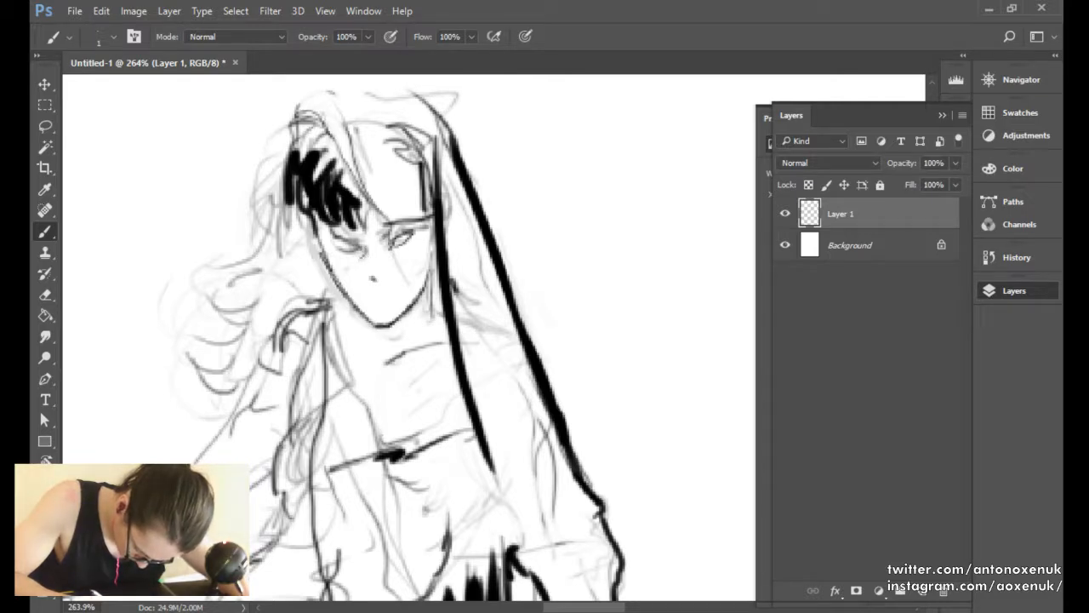
pyautogui.moveTo(372, 278); pyautogui.dragTo(377, 295)
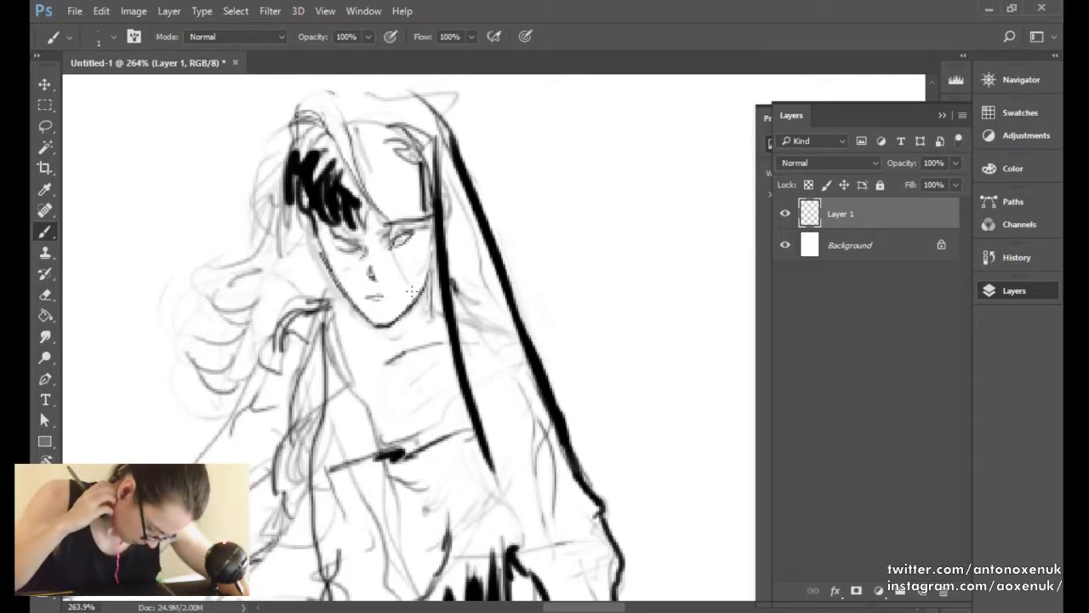
# Refine the far cheek contour and thicken the black hair strand beside the jaw.
pyautogui.moveTo(308, 220); pyautogui.dragTo(351, 303)
pyautogui.moveTo(478, 221); pyautogui.dragTo(400, 230)
pyautogui.moveTo(456, 267)
pyautogui.mouseDown()
pyautogui.moveTo(371, 287)
pyautogui.moveTo(418, 265)
pyautogui.moveTo(384, 273)
pyautogui.moveTo(384, 255)
pyautogui.mouseUp()
pyautogui.press('e')
pyautogui.press('b')
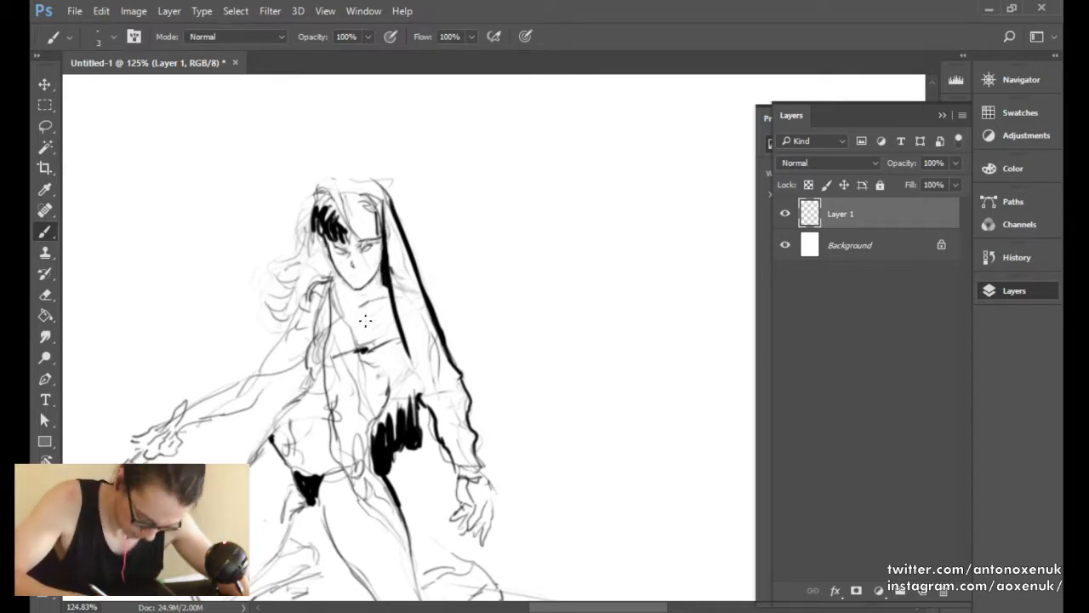
# Sketch the neck lines running down into the chest and erase rough lines over the stomach.
pyautogui.press('[')
pyautogui.moveTo(358, 298)
pyautogui.mouseDown()
pyautogui.moveTo(365, 282)
pyautogui.moveTo(356, 347)
pyautogui.mouseUp()
pyautogui.moveTo(371, 291)
pyautogui.mouseDown()
pyautogui.moveTo(358, 319)
pyautogui.moveTo(369, 293)
pyautogui.moveTo(371, 324)
pyautogui.mouseUp()
pyautogui.press('e')
pyautogui.press('b')
pyautogui.press('e')
pyautogui.moveTo(360, 435); pyautogui.dragTo(348, 379)
pyautogui.press('b')
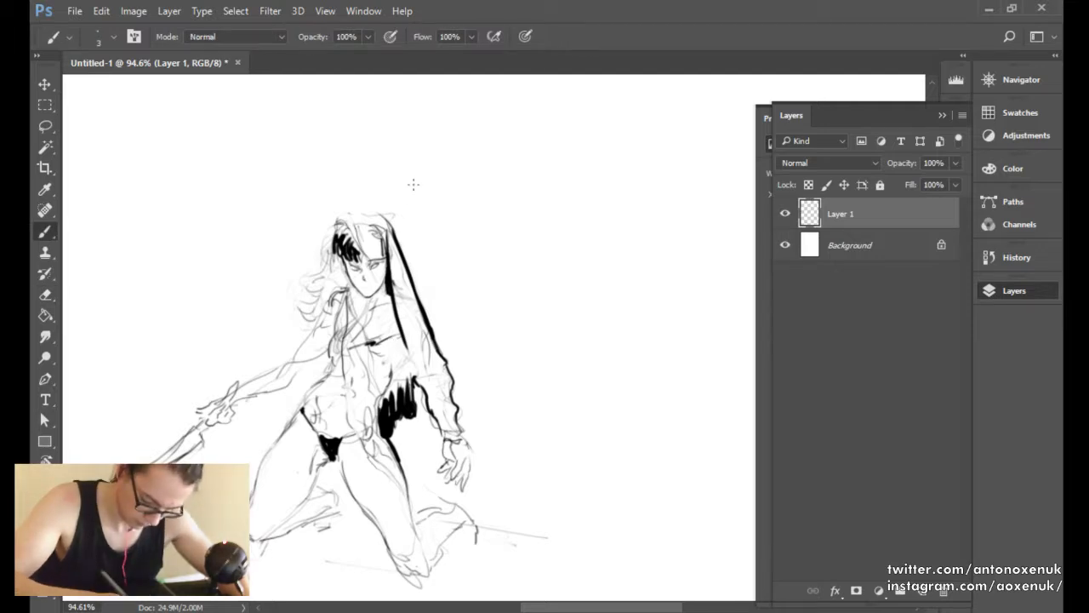
# Lasso the head, near side of the torso and lowered arm, shift them slightly up and away from the blade, and deselect.
pyautogui.press('l')
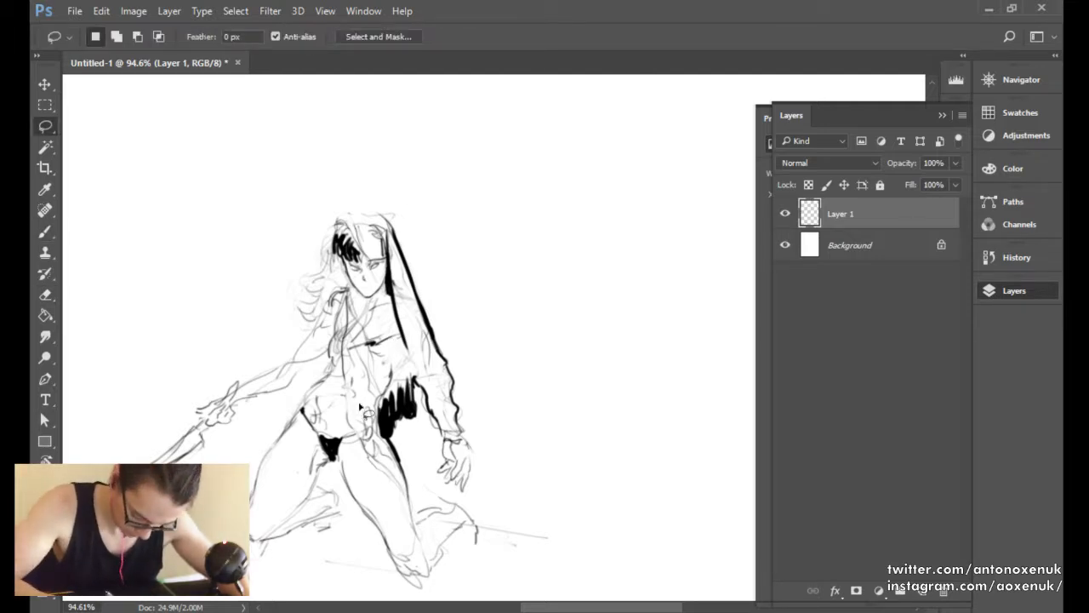
pyautogui.moveTo(389, 459)
pyautogui.mouseDown()
pyautogui.moveTo(417, 495)
pyautogui.moveTo(380, 462)
pyautogui.moveTo(353, 410)
pyautogui.moveTo(347, 287)
pyautogui.moveTo(311, 330)
pyautogui.moveTo(291, 294)
pyautogui.moveTo(372, 168)
pyautogui.moveTo(489, 264)
pyautogui.moveTo(510, 457)
pyautogui.moveTo(470, 497)
pyautogui.moveTo(421, 489)
pyautogui.moveTo(421, 462)
pyautogui.moveTo(391, 459)
pyautogui.mouseUp()
pyautogui.press('v')
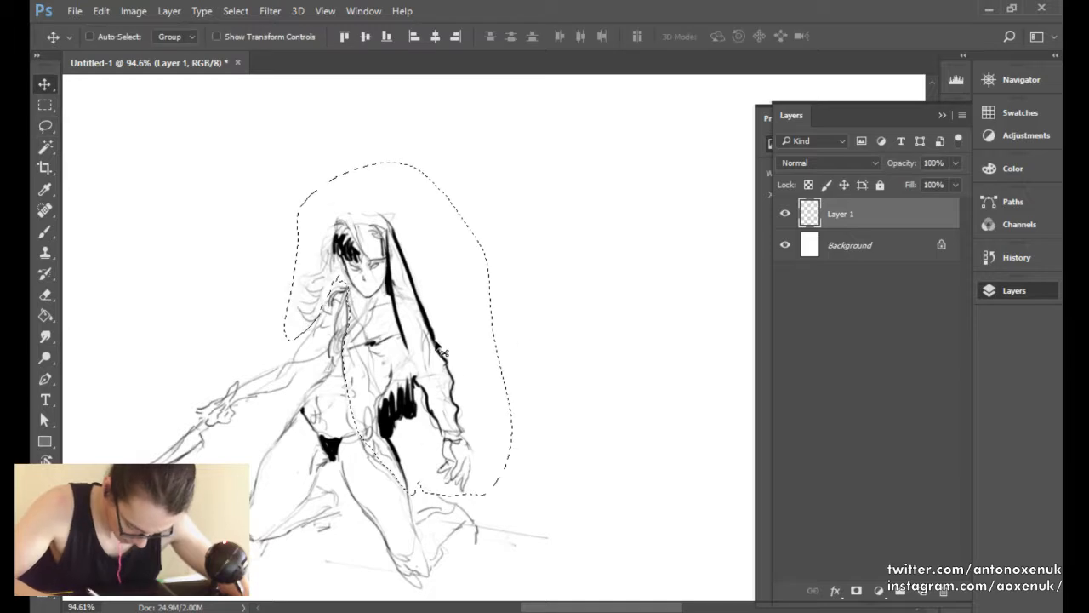
pyautogui.moveTo(444, 308)
pyautogui.mouseDown()
pyautogui.moveTo(453, 317)
pyautogui.moveTo(445, 272)
pyautogui.moveTo(454, 279)
pyautogui.mouseUp()
pyautogui.hotkey('ctrl', 'd')
pyautogui.press('l')
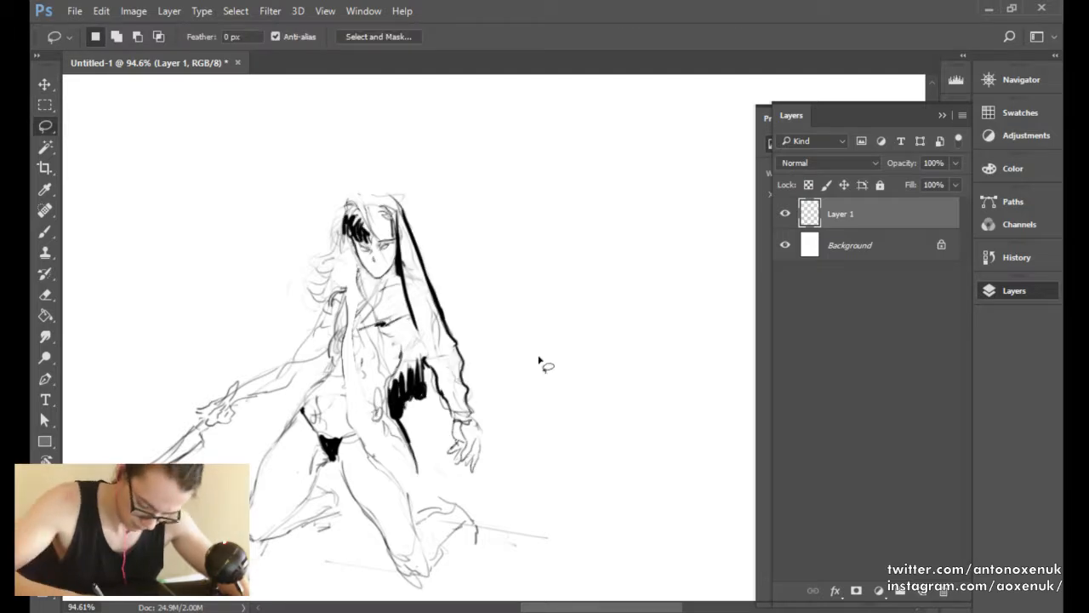
# Ink a heavy black contour from the shoulder along the torso's open edge and down the front thigh, adjusting the brush size.
pyautogui.press('b')
pyautogui.moveTo(362, 441)
pyautogui.mouseDown()
pyautogui.moveTo(404, 488)
pyautogui.moveTo(349, 413)
pyautogui.moveTo(404, 486)
pyautogui.mouseUp()
pyautogui.press('[')
pyautogui.press('[')
pyautogui.press('[')
pyautogui.moveTo(370, 441)
pyautogui.mouseDown()
pyautogui.moveTo(345, 384)
pyautogui.moveTo(347, 293)
pyautogui.moveTo(348, 336)
pyautogui.moveTo(352, 293)
pyautogui.moveTo(350, 326)
pyautogui.mouseUp()
pyautogui.press(']')
pyautogui.press('[')
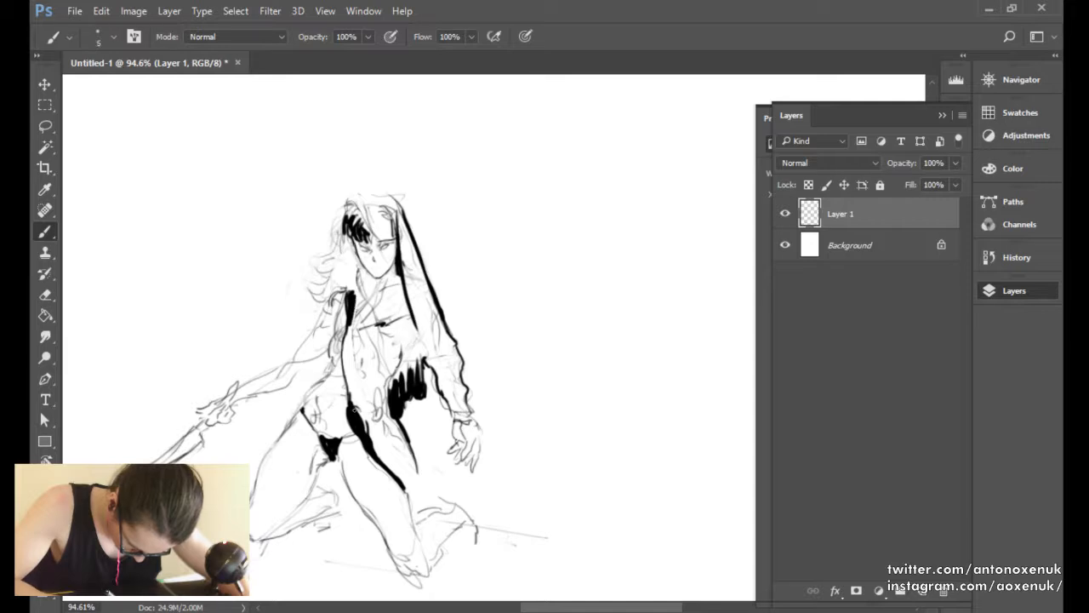
pyautogui.moveTo(347, 380)
pyautogui.mouseDown()
pyautogui.moveTo(349, 327)
pyautogui.moveTo(350, 396)
pyautogui.moveTo(354, 408)
pyautogui.moveTo(352, 383)
pyautogui.moveTo(366, 432)
pyautogui.moveTo(359, 393)
pyautogui.moveTo(349, 393)
pyautogui.mouseUp()
# Thicken the black band along the torso's open edge from the chest down to the hip with a small brush.
pyautogui.press('e')
pyautogui.rightClick(410, 310)
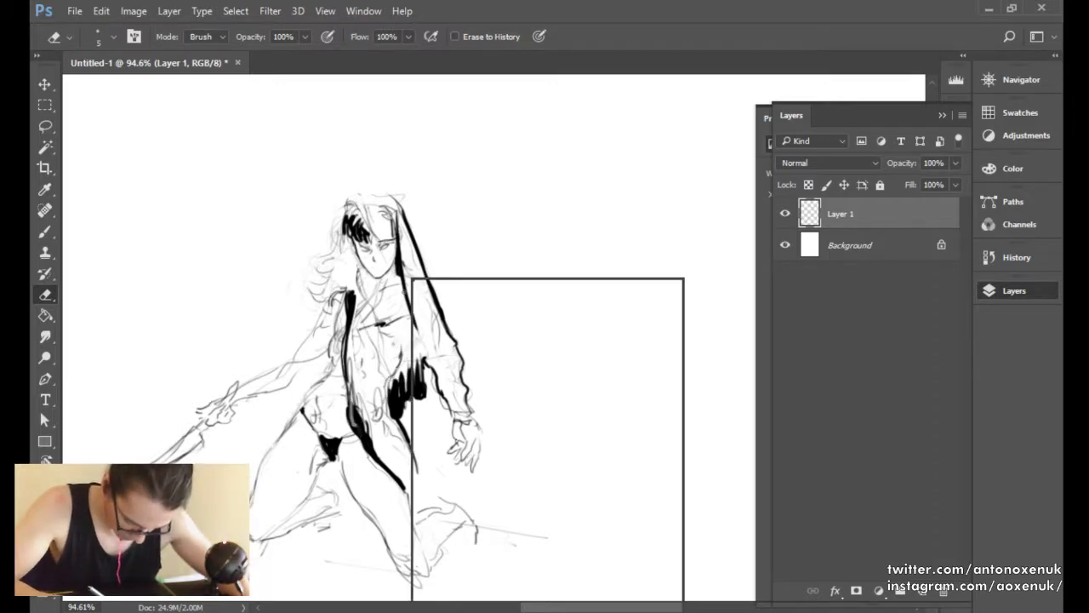
pyautogui.click(483, 241)
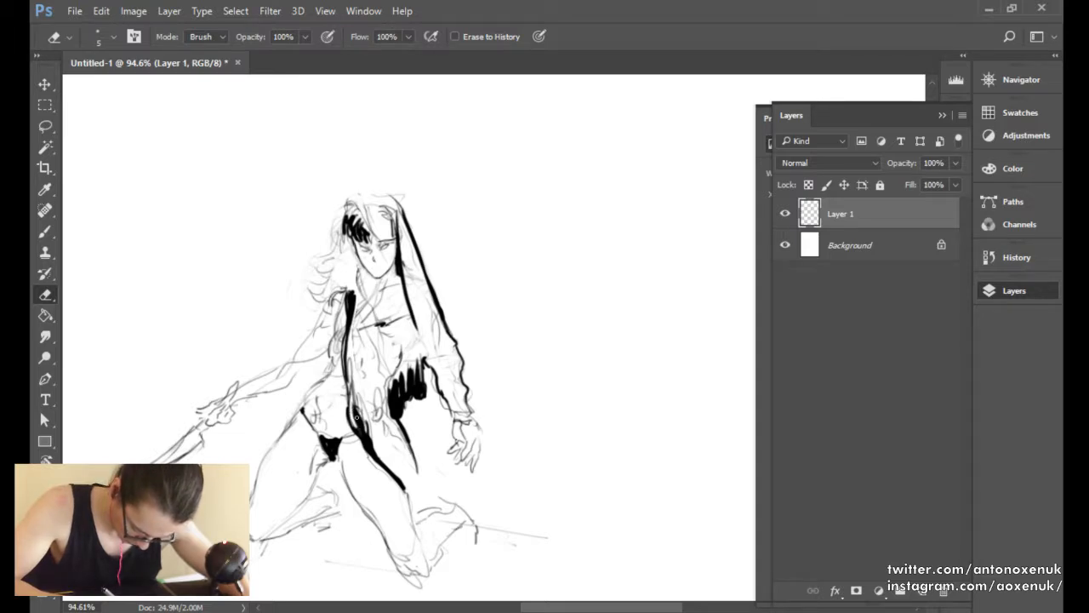
pyautogui.press('b')
pyautogui.moveTo(349, 406); pyautogui.dragTo(352, 422)
pyautogui.moveTo(354, 381)
pyautogui.mouseDown()
pyautogui.moveTo(362, 407)
pyautogui.moveTo(349, 329)
pyautogui.mouseUp()
pyautogui.press(']')
pyautogui.press(']')
pyautogui.moveTo(348, 388); pyautogui.dragTo(350, 328)
# Erase thin highlights into the black torso band and touch up its inked edge near the hip.
pyautogui.press('e')
pyautogui.moveTo(351, 373); pyautogui.dragTo(351, 406)
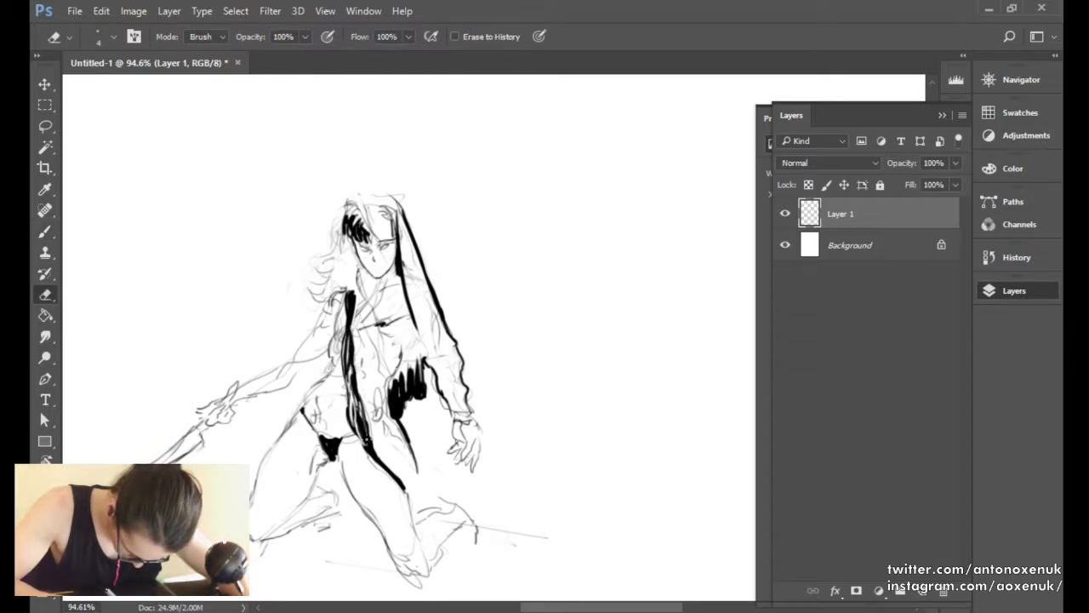
pyautogui.press('b')
pyautogui.press('e')
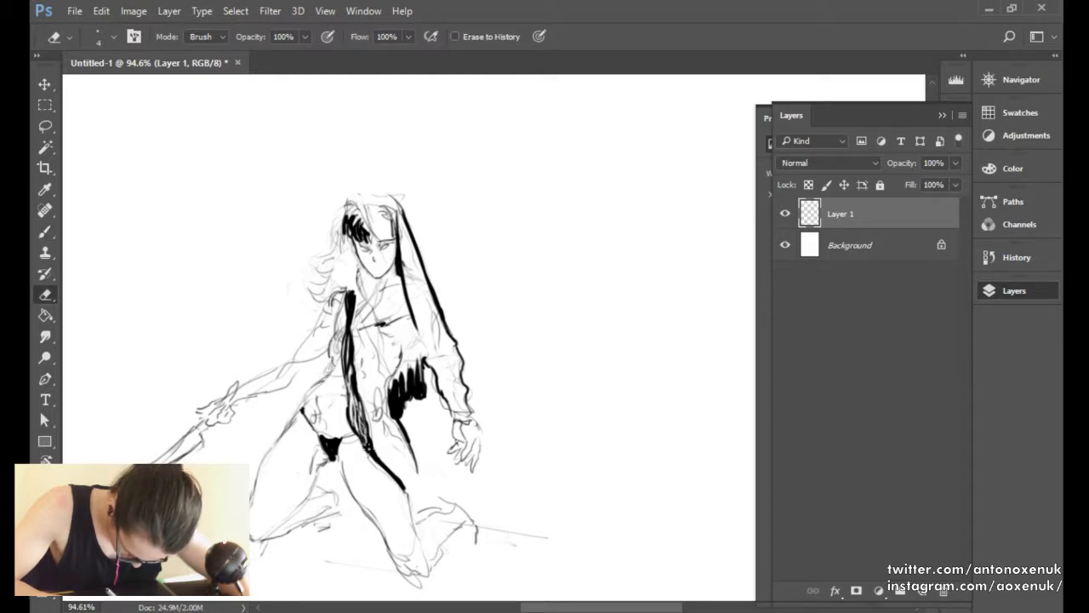
pyautogui.press('b')
pyautogui.moveTo(349, 398); pyautogui.dragTo(358, 427)
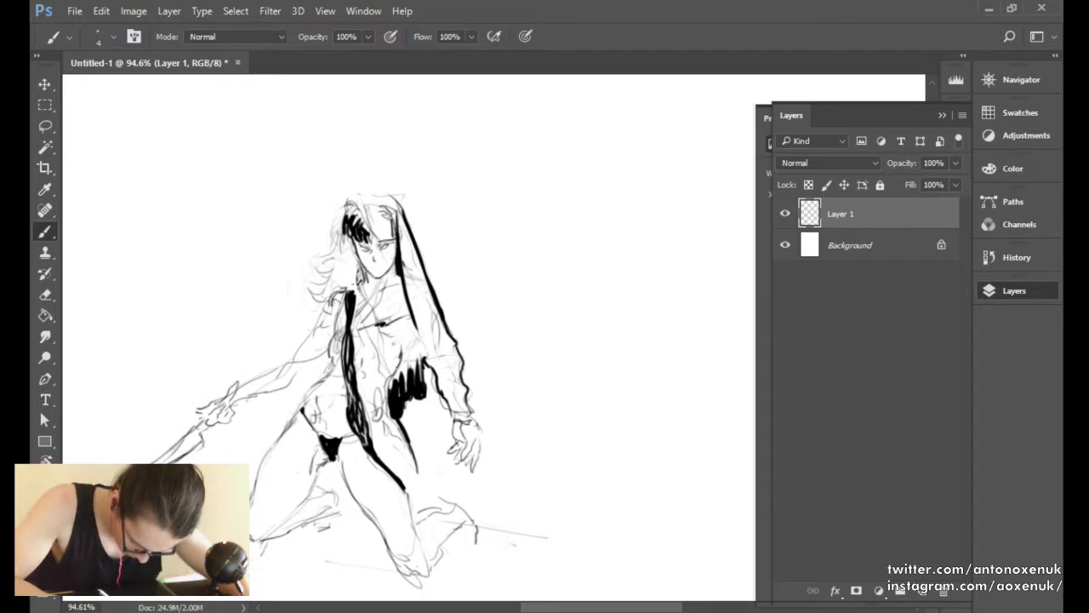
# Refine the dark fringe with brush and eraser, adding a thick black lock rising to the crown.
pyautogui.press('e')
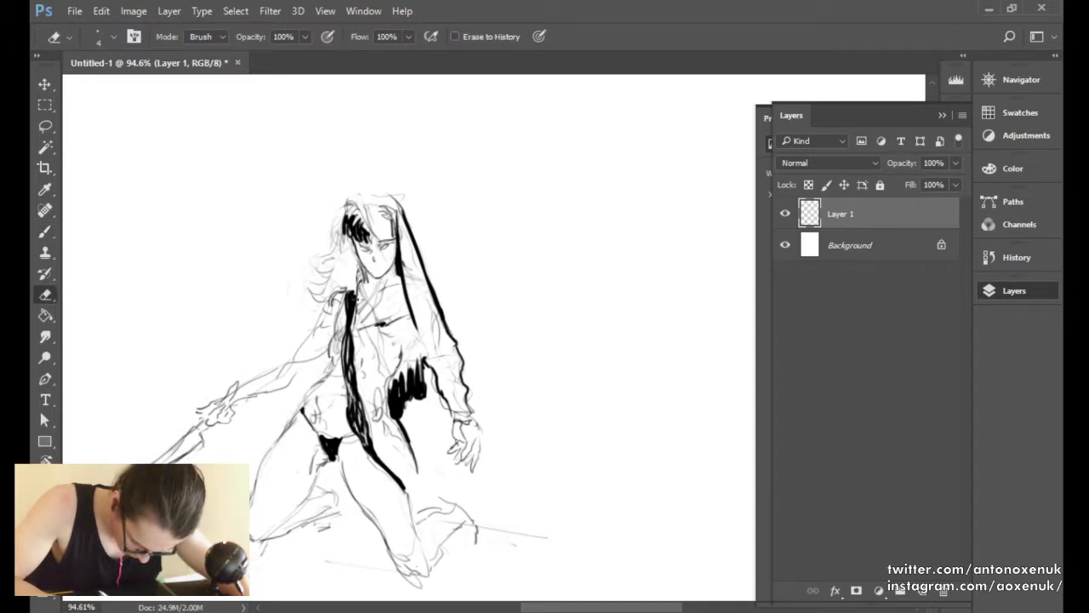
pyautogui.press(']')
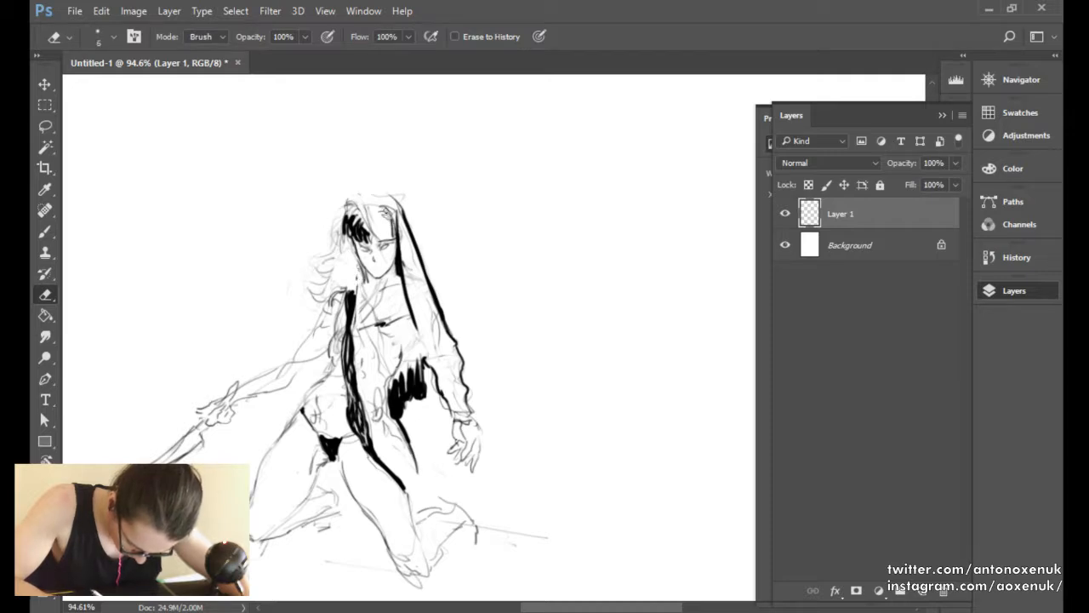
pyautogui.press('b')
pyautogui.moveTo(381, 238); pyautogui.dragTo(414, 237)
pyautogui.press('e')
pyautogui.press('b')
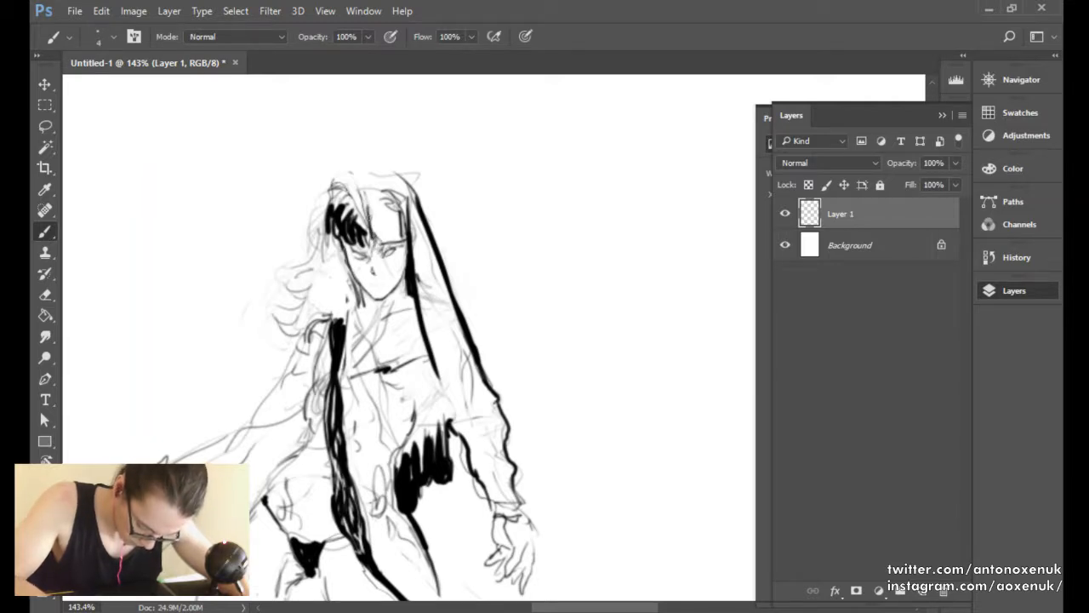
pyautogui.press('e')
pyautogui.press('b')
pyautogui.moveTo(357, 206); pyautogui.dragTo(364, 226)
pyautogui.moveTo(354, 179)
pyautogui.mouseDown()
pyautogui.moveTo(362, 216)
pyautogui.moveTo(347, 172)
pyautogui.mouseUp()
pyautogui.press('e')
pyautogui.press('b')
# Ink bold black curls into the loose hair resting above the blade arm's shoulder.
pyautogui.press(']')
pyautogui.press(']')
pyautogui.press(']')
pyautogui.moveTo(283, 302); pyautogui.dragTo(293, 331)
pyautogui.moveTo(292, 308)
pyautogui.mouseDown()
pyautogui.moveTo(301, 322)
pyautogui.moveTo(305, 291)
pyautogui.mouseUp()
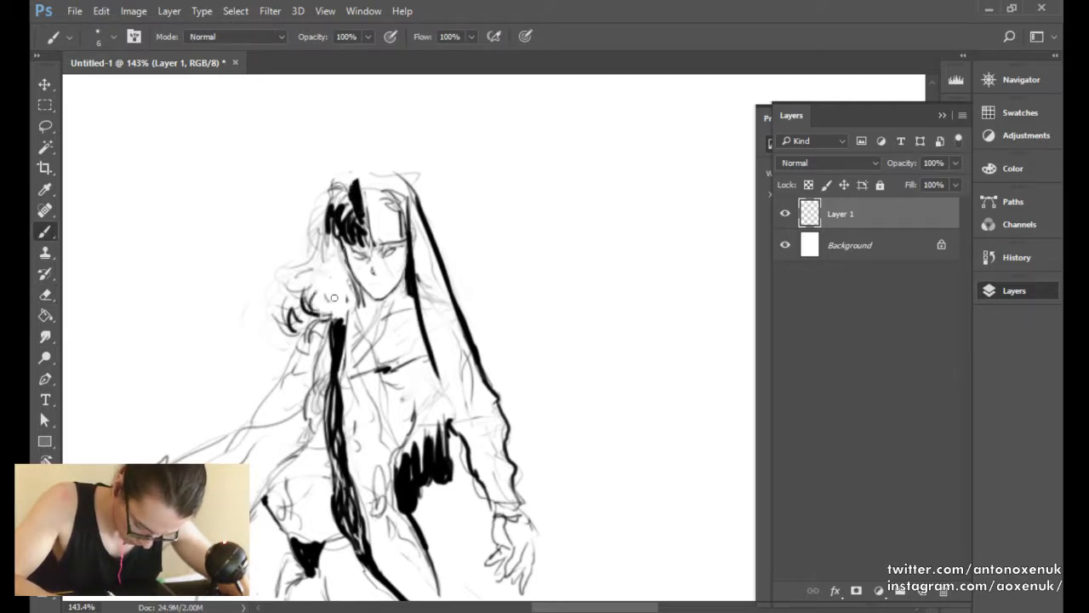
pyautogui.press(']')
pyautogui.press(']')
pyautogui.press(']')
pyautogui.press(']')
pyautogui.scroll(-4, 434, 257)
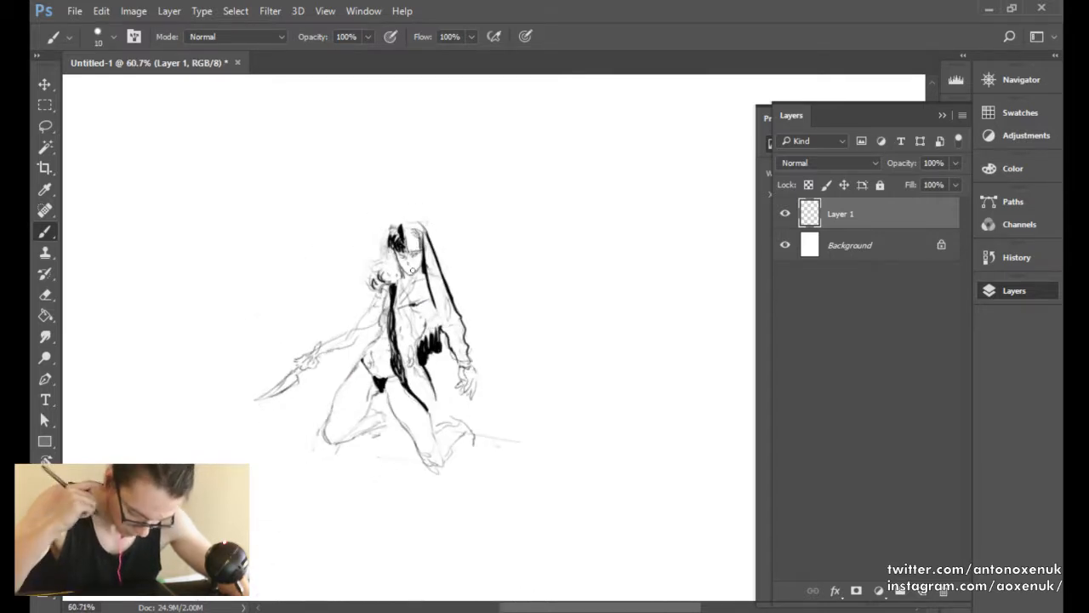
# Scale the figure layer up to about 373% around its centre so it fills the canvas width.
pyautogui.hotkey('ctrl', 't')
pyautogui.scroll(-4, 629, 295)
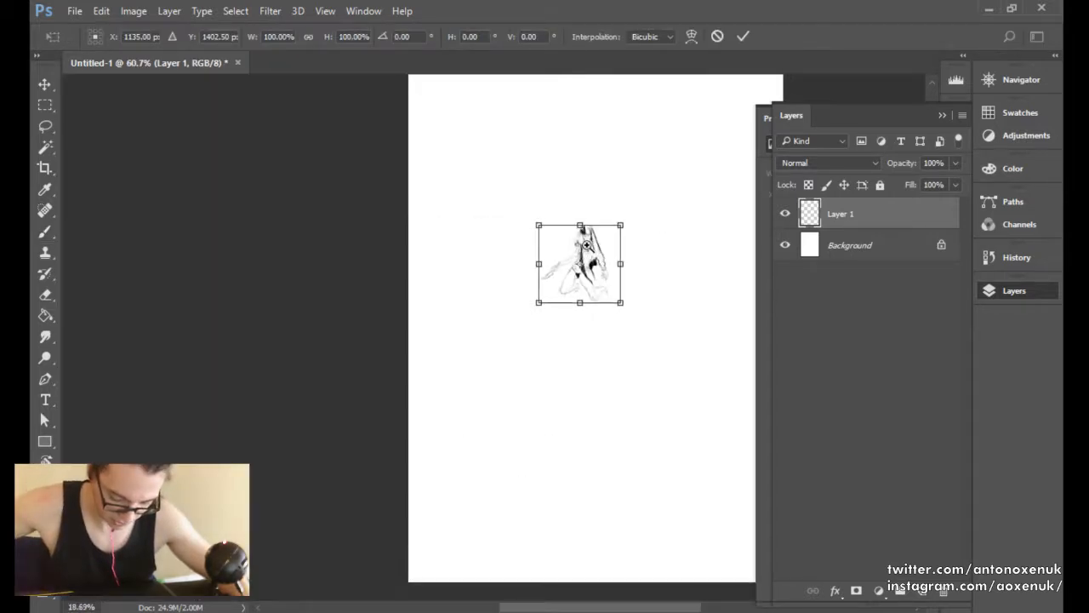
pyautogui.moveTo(481, 321); pyautogui.dragTo(638, 441)
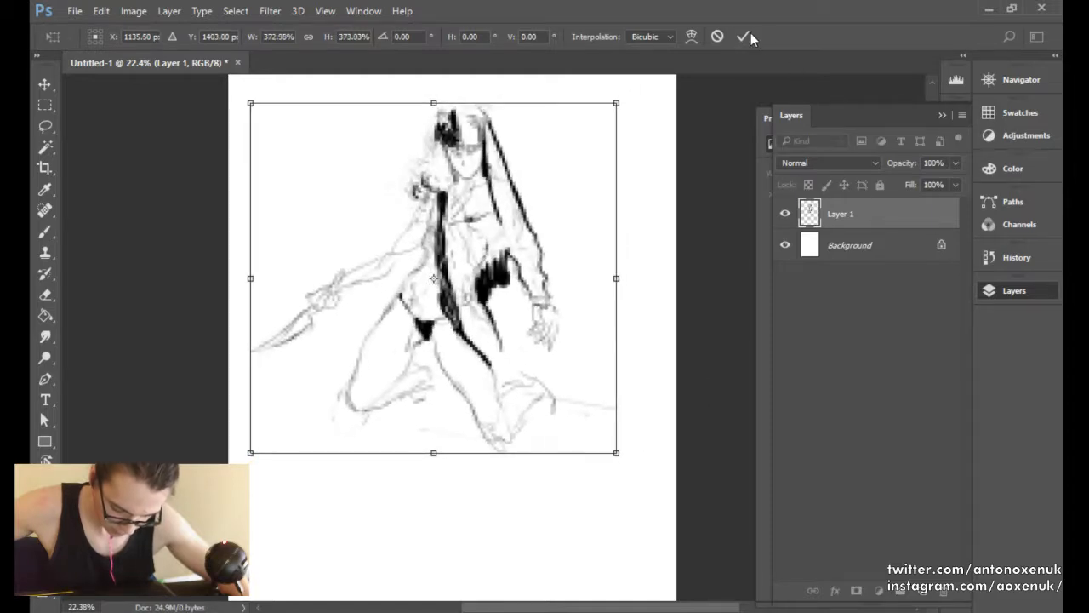
pyautogui.click(745, 35)
# Crop the canvas to a 1:1 square, positioning the frame so the whole figure stays inside.
pyautogui.press('c')
pyautogui.click(659, 289)
pyautogui.scroll(-2, 664, 283)
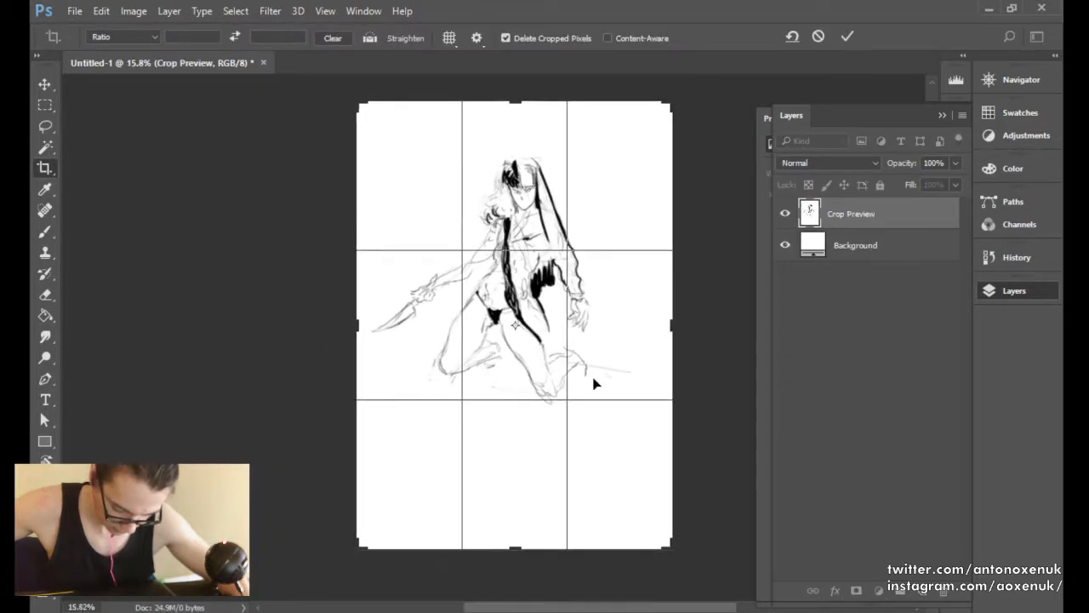
pyautogui.click(213, 37)
pyautogui.write('1')
pyautogui.click(290, 38)
pyautogui.write('1')
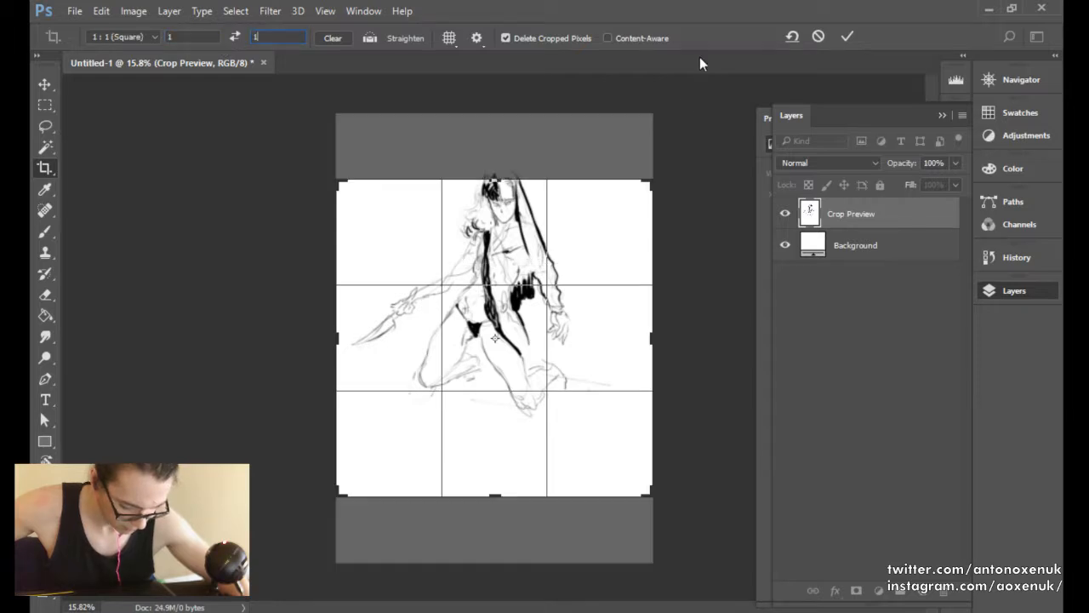
pyautogui.moveTo(545, 272); pyautogui.dragTo(551, 338)
pyautogui.click(849, 37)
# Enlarge the figure slightly and move it up within the square canvas.
pyautogui.hotkey('ctrl', 't')
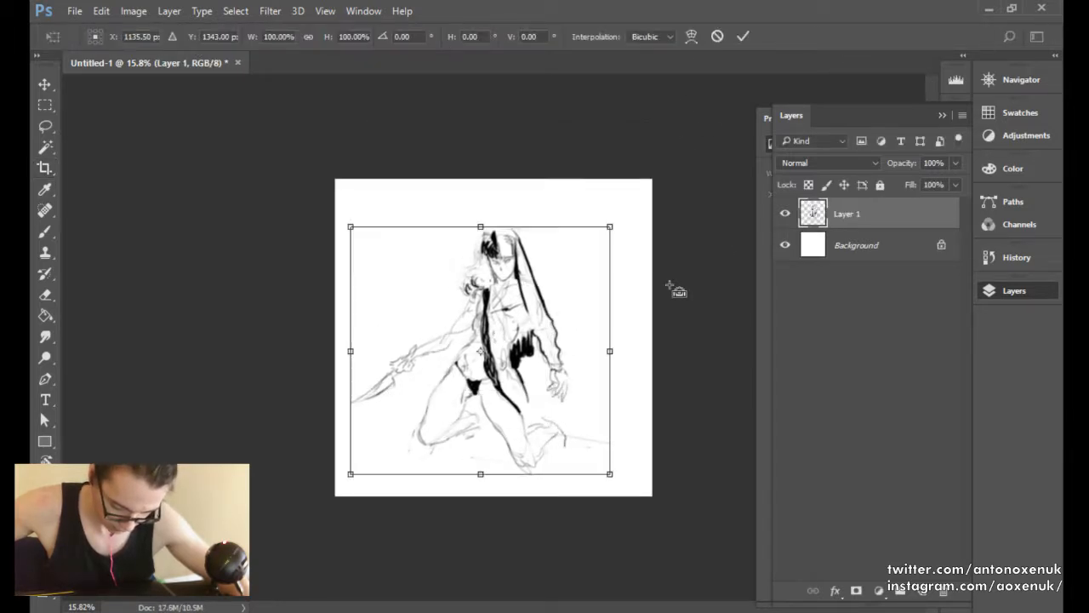
pyautogui.moveTo(610, 226); pyautogui.dragTo(620, 215)
pyautogui.moveTo(590, 307); pyautogui.dragTo(593, 285)
pyautogui.click(742, 36)
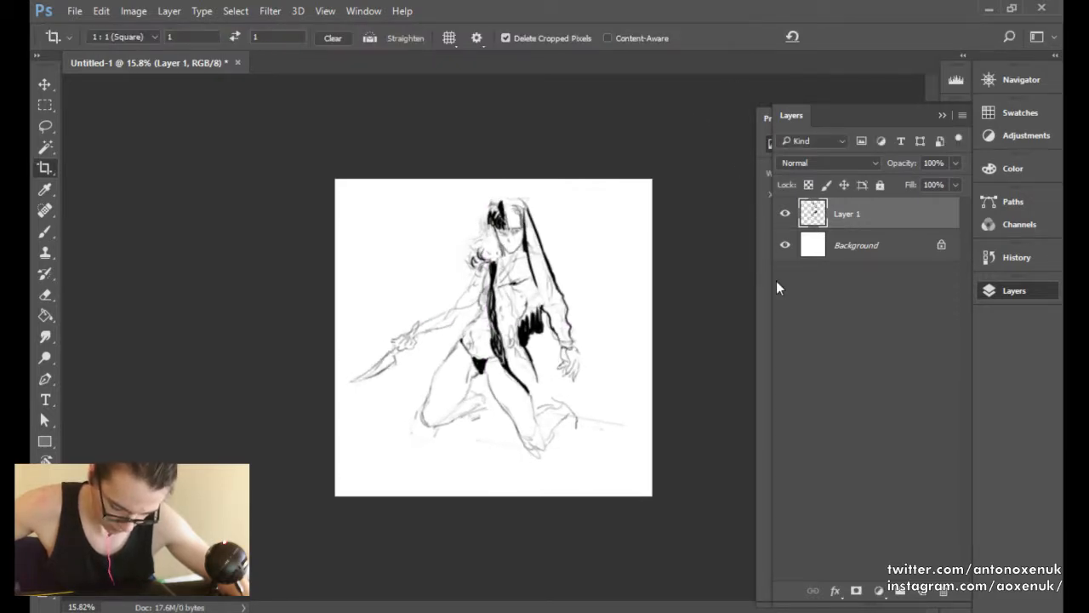
# Ink the front edge of the hanging cloth panel from the waist down to its pointed tip above the thigh.
pyautogui.press('b')
pyautogui.press('e')
pyautogui.hotkey('ctrl', '0')
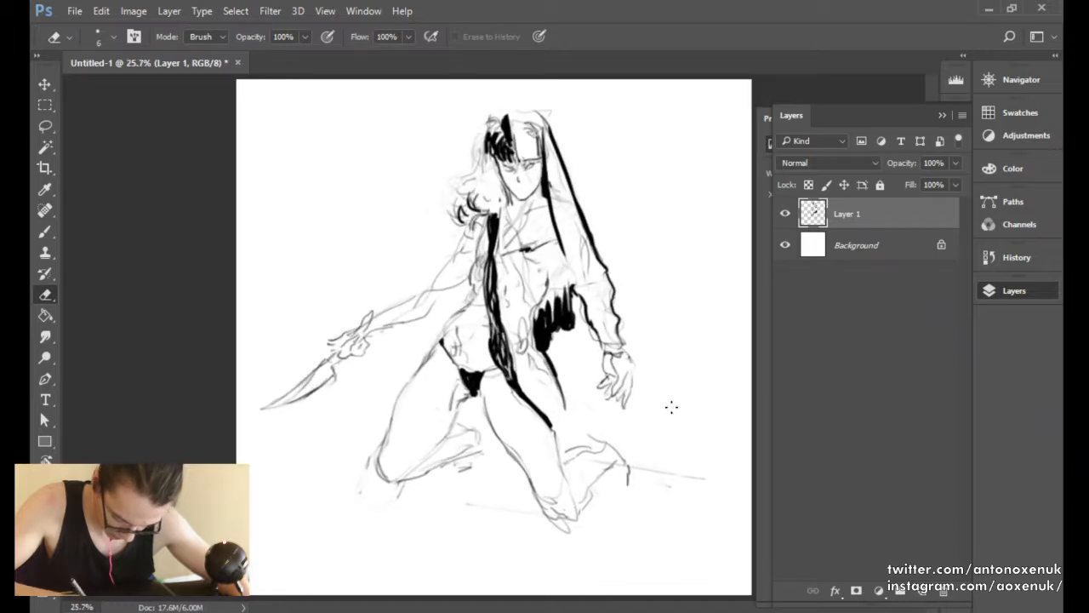
pyautogui.press('b')
pyautogui.press(']')
pyautogui.press(']')
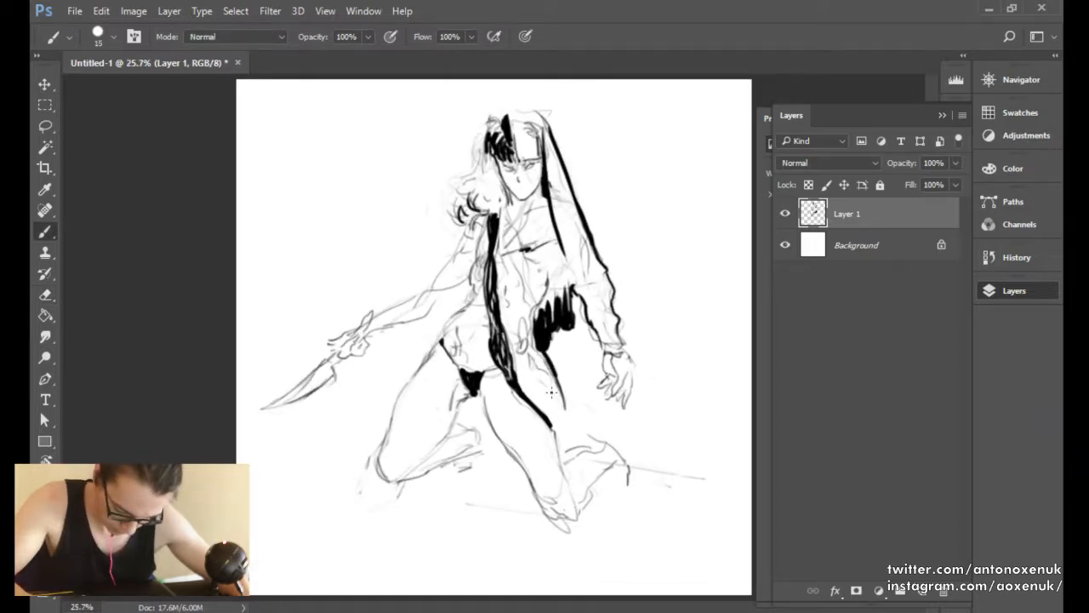
pyautogui.press('[')
pyautogui.press('[')
pyautogui.press('[')
pyautogui.press('[')
pyautogui.press('[')
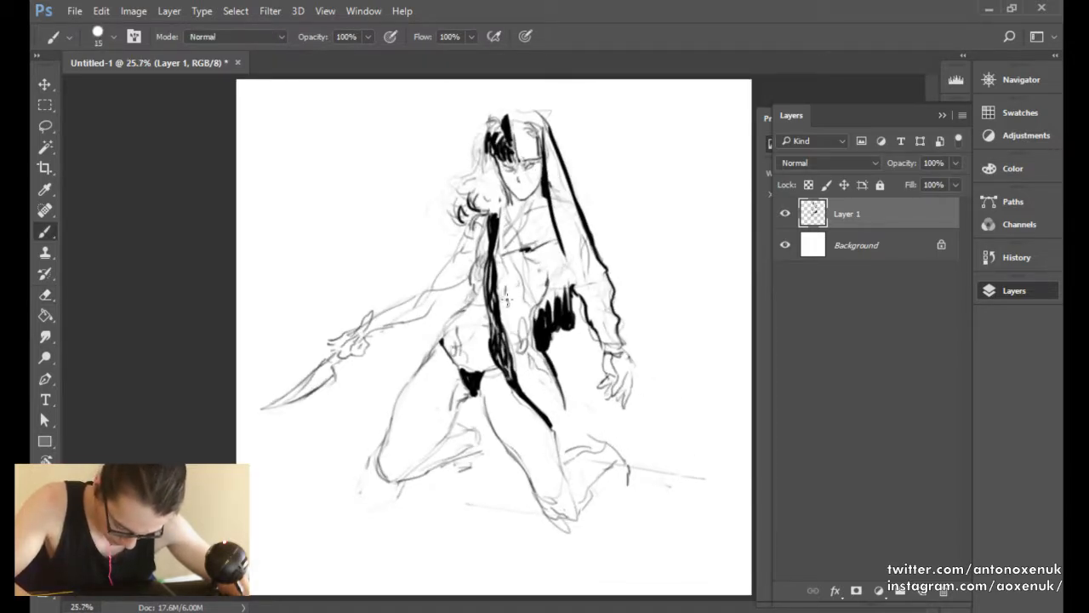
pyautogui.moveTo(506, 303)
pyautogui.mouseDown()
pyautogui.moveTo(514, 348)
pyautogui.moveTo(542, 387)
pyautogui.mouseUp()
pyautogui.press(']')
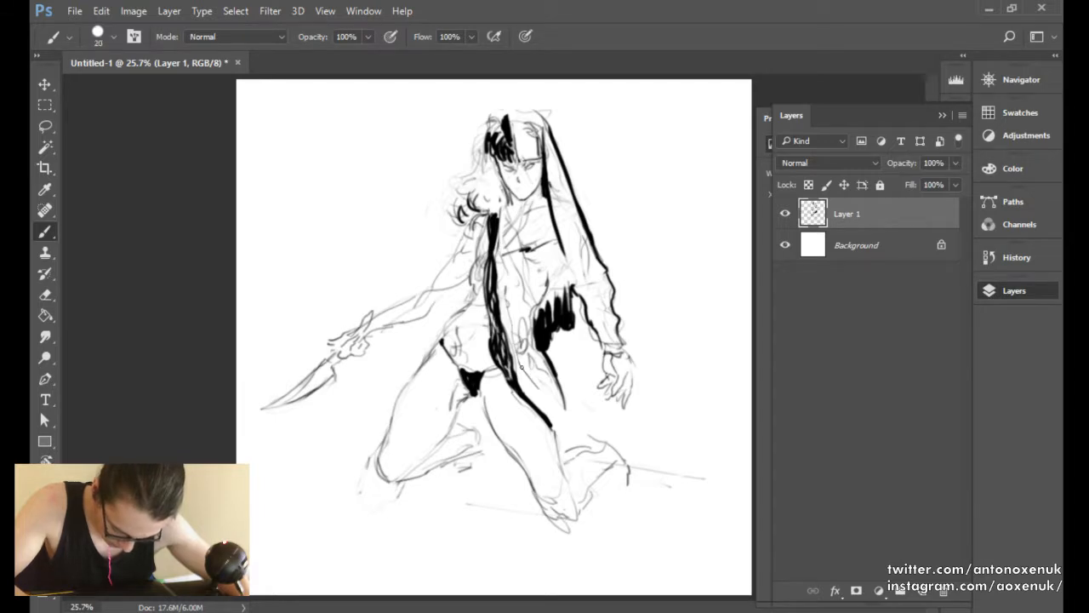
pyautogui.press('[')
pyautogui.press('[')
pyautogui.press('[')
pyautogui.moveTo(516, 342); pyautogui.dragTo(565, 411)
pyautogui.press('e')
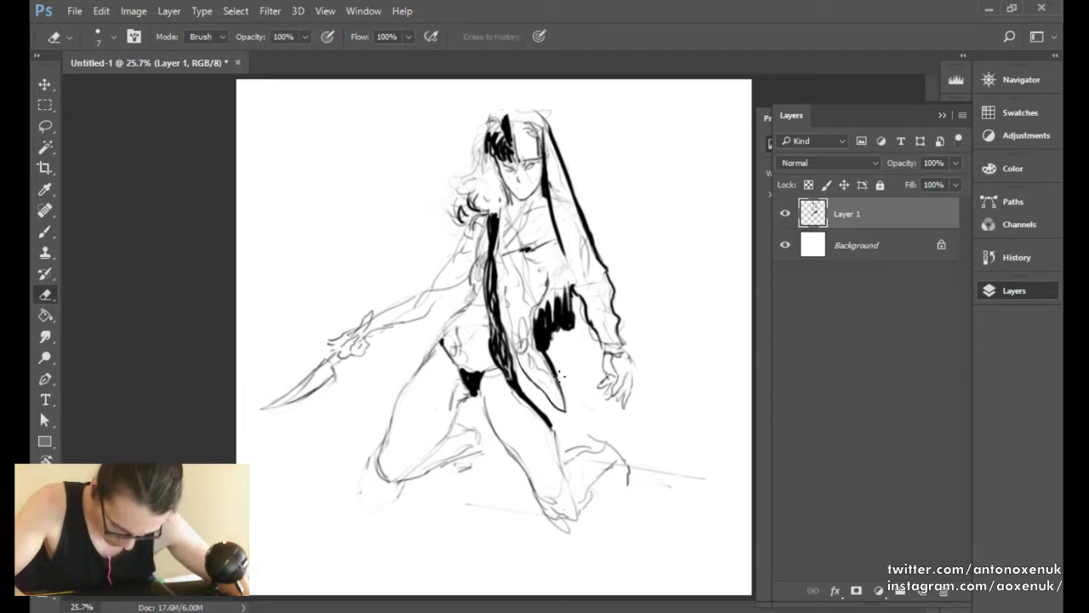
# Fill the hanging cloth panel and the clothed half of the torso up to the chest with solid black.
pyautogui.press('b')
pyautogui.press(']')
pyautogui.press(']')
pyautogui.press(']')
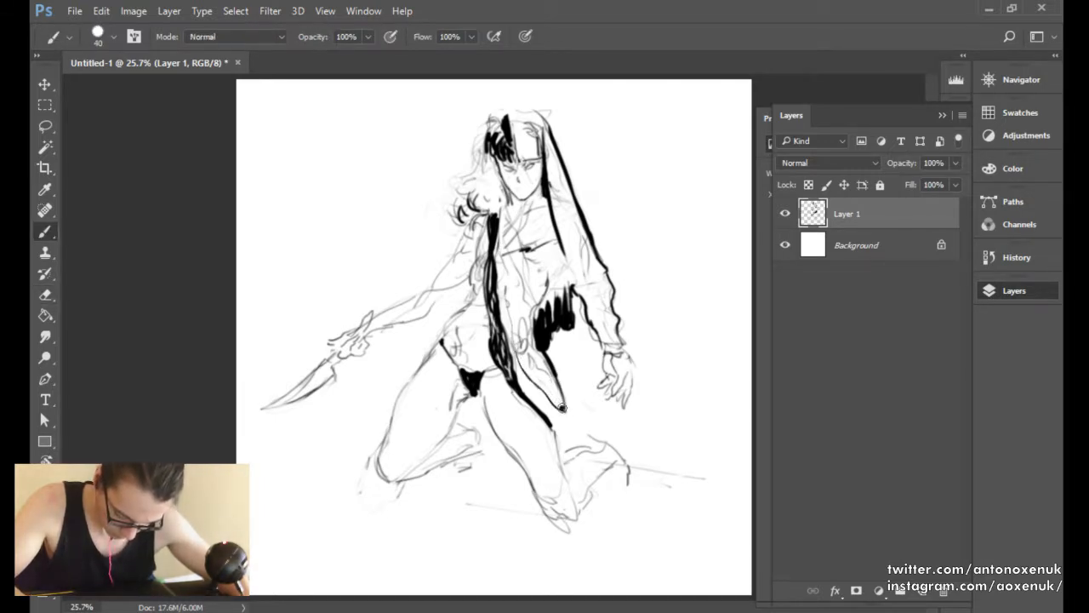
pyautogui.moveTo(563, 411)
pyautogui.mouseDown()
pyautogui.moveTo(518, 342)
pyautogui.moveTo(547, 387)
pyautogui.moveTo(518, 309)
pyautogui.moveTo(527, 347)
pyautogui.mouseUp()
pyautogui.press(']')
pyautogui.press(']')
pyautogui.press(']')
pyautogui.moveTo(550, 391)
pyautogui.mouseDown()
pyautogui.moveTo(515, 297)
pyautogui.moveTo(518, 328)
pyautogui.moveTo(507, 257)
pyautogui.moveTo(532, 344)
pyautogui.moveTo(530, 263)
pyautogui.moveTo(533, 315)
pyautogui.moveTo(539, 246)
pyautogui.moveTo(542, 290)
pyautogui.moveTo(555, 256)
pyautogui.moveTo(538, 294)
pyautogui.moveTo(540, 256)
pyautogui.moveTo(530, 256)
pyautogui.moveTo(538, 271)
pyautogui.moveTo(525, 271)
pyautogui.moveTo(534, 283)
pyautogui.moveTo(552, 260)
pyautogui.moveTo(535, 301)
pyautogui.moveTo(549, 254)
pyautogui.moveTo(561, 264)
pyautogui.moveTo(572, 218)
pyautogui.mouseUp()
# Fill the long hair beside the face with solid black from the head down over the lowered arm's shoulder.
pyautogui.press('[')
pyautogui.press('[')
pyautogui.press('[')
pyautogui.press(']')
pyautogui.press(']')
pyautogui.moveTo(554, 182)
pyautogui.mouseDown()
pyautogui.moveTo(557, 219)
pyautogui.moveTo(548, 173)
pyautogui.moveTo(565, 220)
pyautogui.moveTo(548, 145)
pyautogui.moveTo(594, 283)
pyautogui.mouseUp()
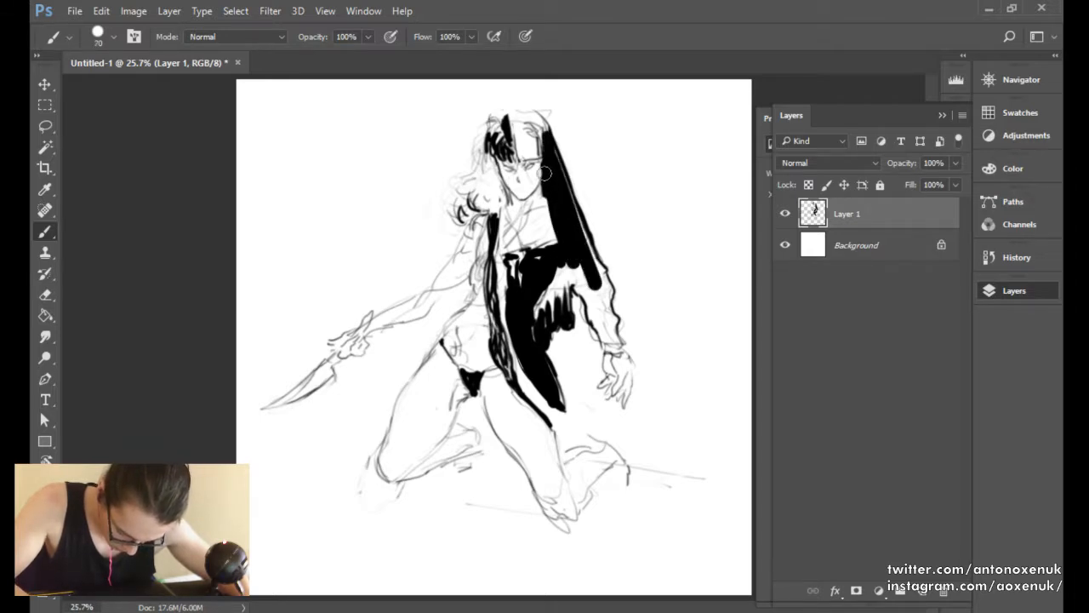
# Fill the gaps under the lowered arm's shoulder with black to join the torso and upper sleeve.
pyautogui.press('[')
pyautogui.press('[')
pyautogui.press(']')
pyautogui.press(']')
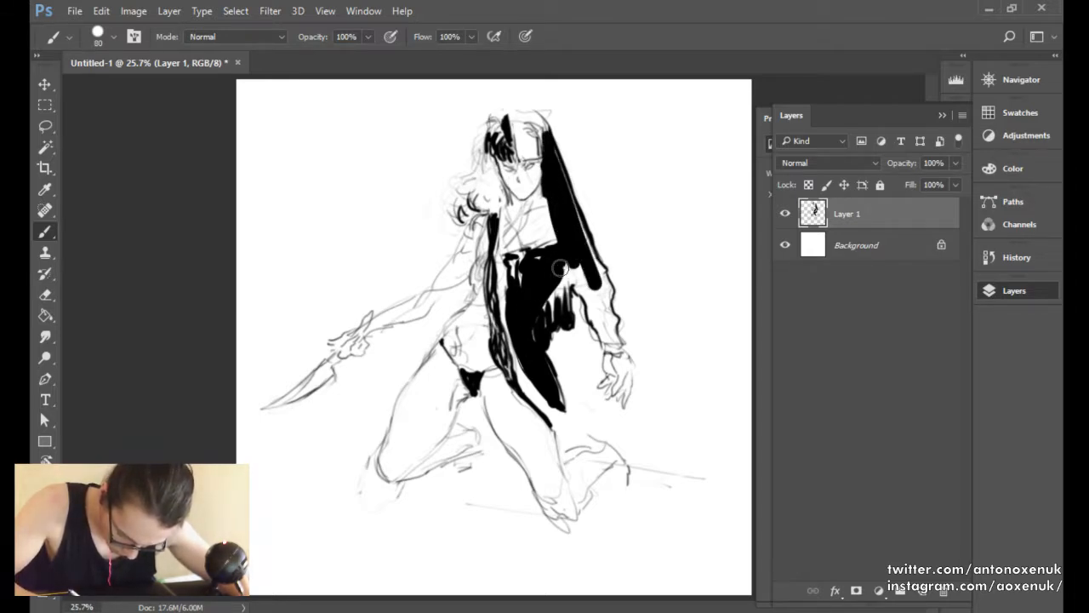
pyautogui.moveTo(553, 295); pyautogui.dragTo(576, 272)
# Fill the lowered arm's sleeve with black down to the cuff and smooth the hair's outer edge.
pyautogui.press('[')
pyautogui.press('[')
pyautogui.moveTo(603, 334)
pyautogui.mouseDown()
pyautogui.moveTo(584, 297)
pyautogui.moveTo(585, 277)
pyautogui.moveTo(613, 340)
pyautogui.moveTo(591, 281)
pyautogui.mouseUp()
pyautogui.press('[')
pyautogui.press('[')
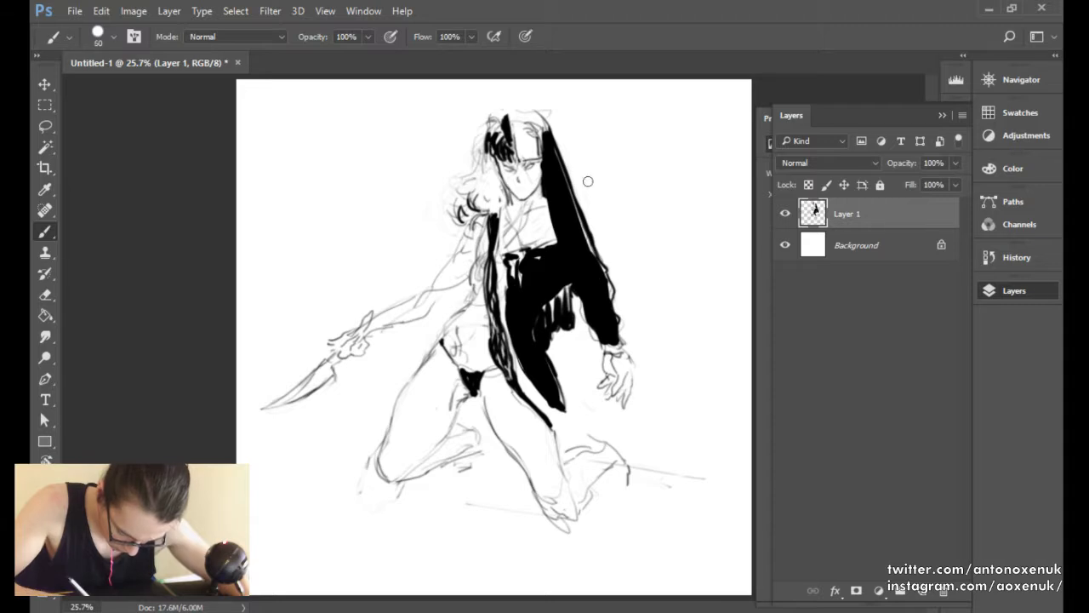
pyautogui.moveTo(577, 228); pyautogui.dragTo(591, 250)
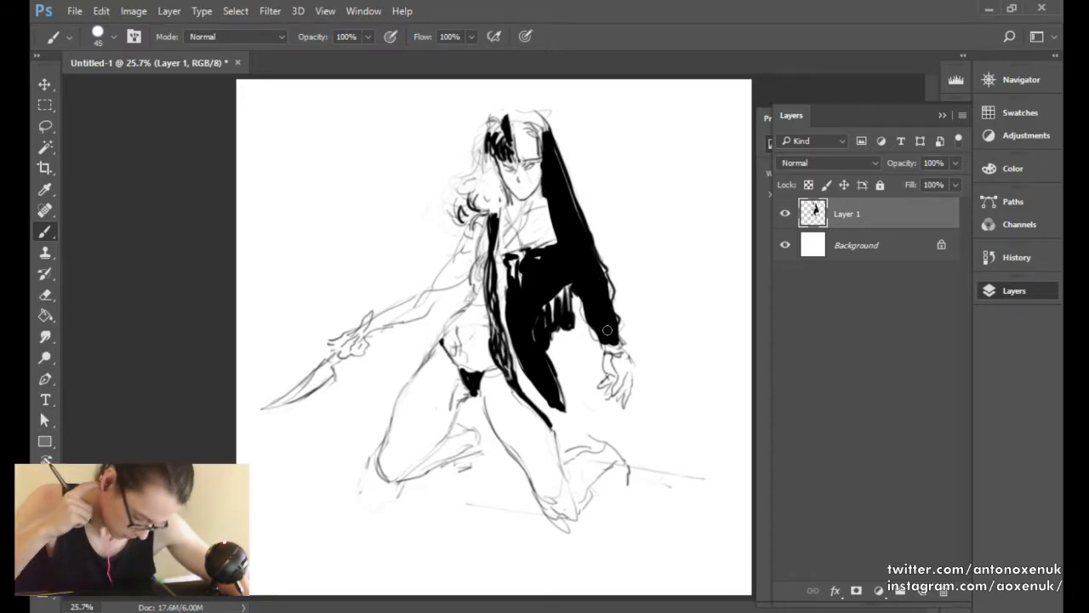
# Fill the hatched cloth patch behind the waist with solid black.
pyautogui.press('e')
pyautogui.press('b')
pyautogui.moveTo(568, 296); pyautogui.dragTo(548, 318)
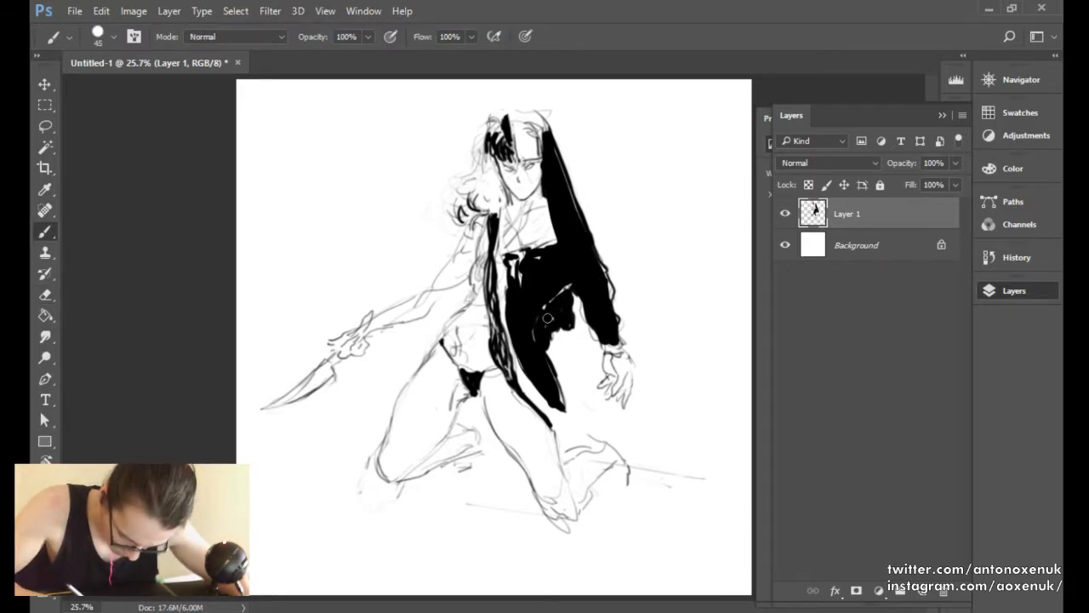
# Erase a thin curved white line separating the torso from the cloth behind the waist, using a larger eraser.
pyautogui.press('e')
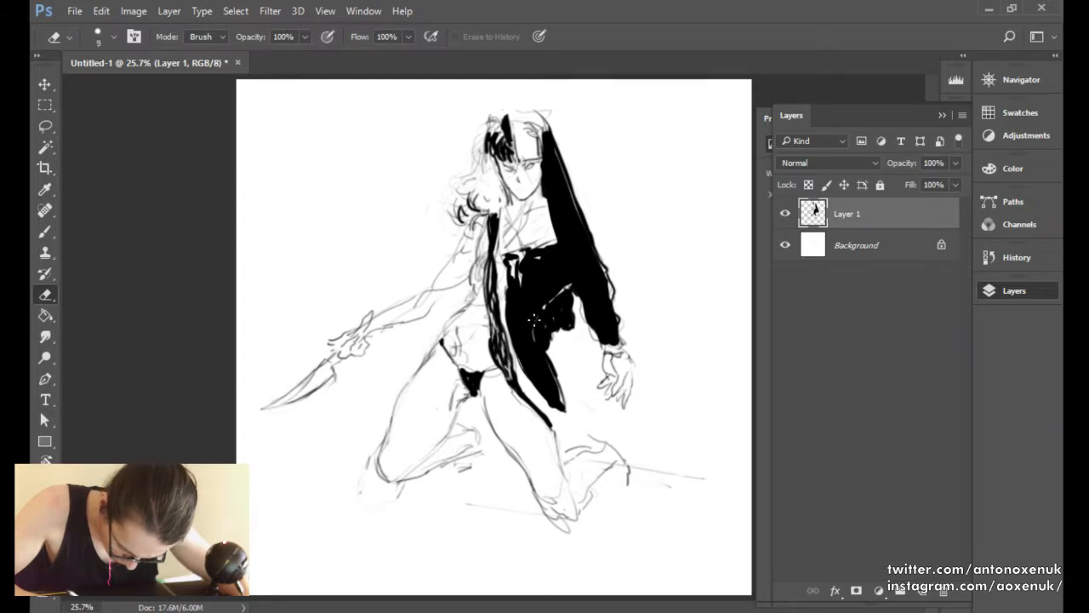
pyautogui.press(']')
pyautogui.press(']')
pyautogui.moveTo(534, 330)
pyautogui.mouseDown()
pyautogui.moveTo(569, 271)
pyautogui.moveTo(551, 296)
pyautogui.moveTo(569, 275)
pyautogui.mouseUp()
pyautogui.press(']')
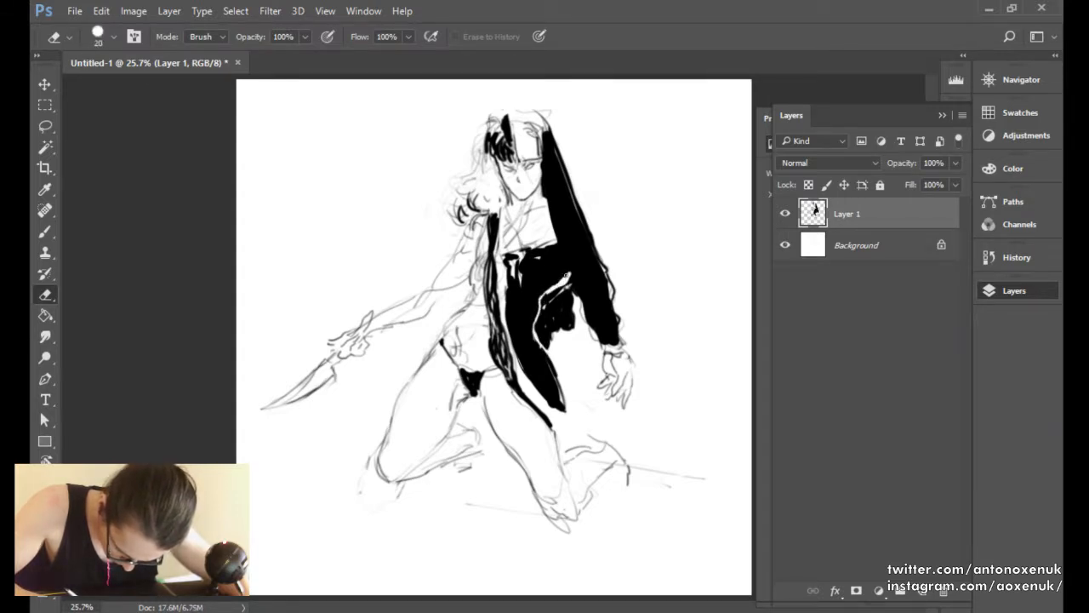
# Extend the pointed tip of the black cloth panel over the thigh and trim its front edge.
pyautogui.press('b')
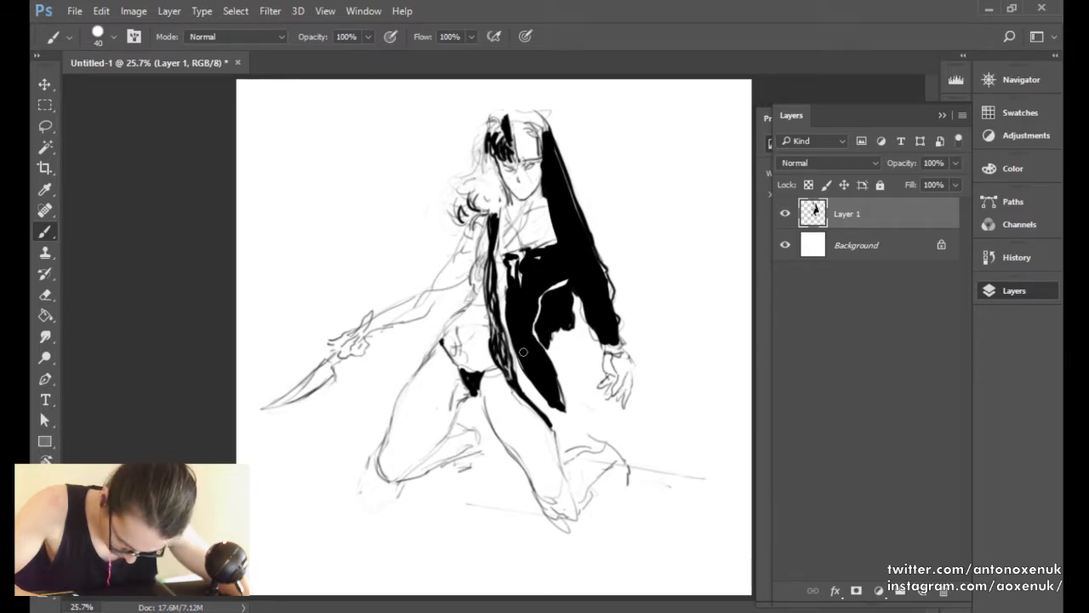
pyautogui.press('e')
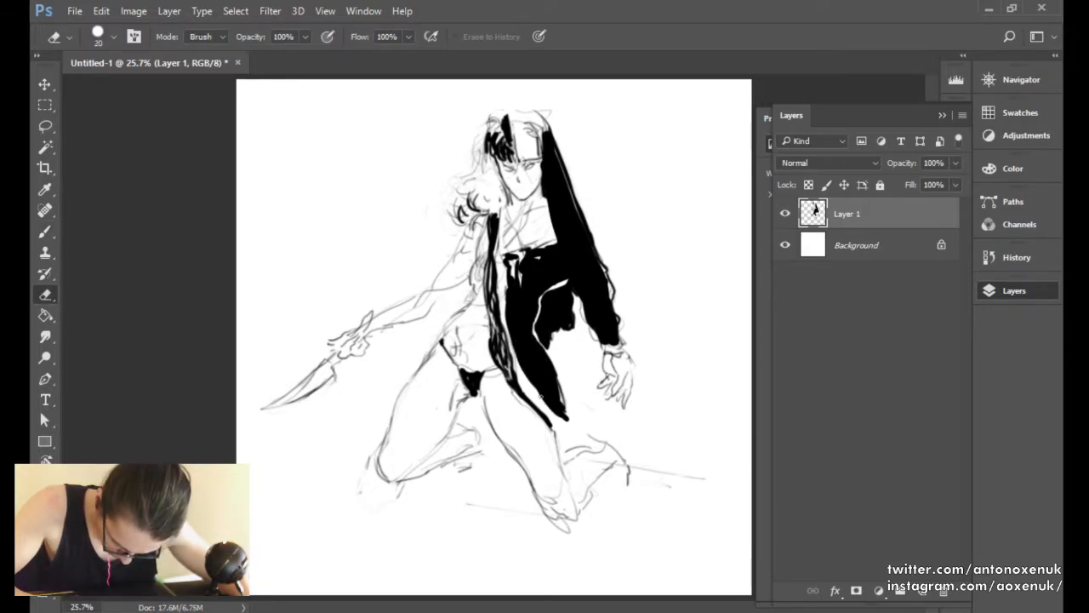
pyautogui.moveTo(541, 395)
pyautogui.mouseDown()
pyautogui.moveTo(561, 421)
pyautogui.moveTo(552, 357)
pyautogui.moveTo(559, 420)
pyautogui.mouseUp()
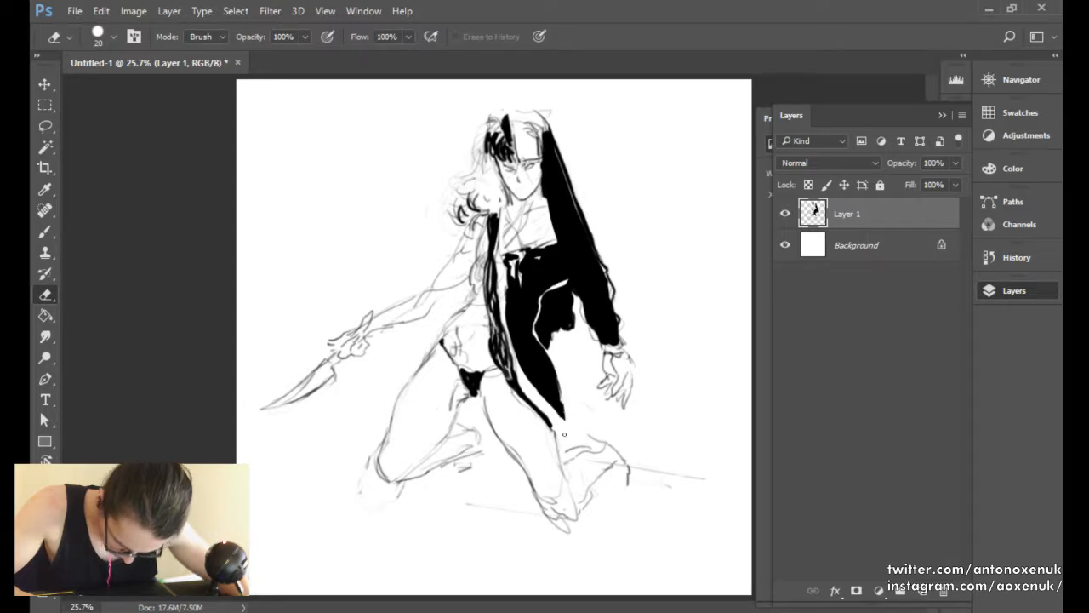
# Touch up the narrow white gaps in the black cloth below the chest with alternating brush and eraser strokes.
pyautogui.press('b')
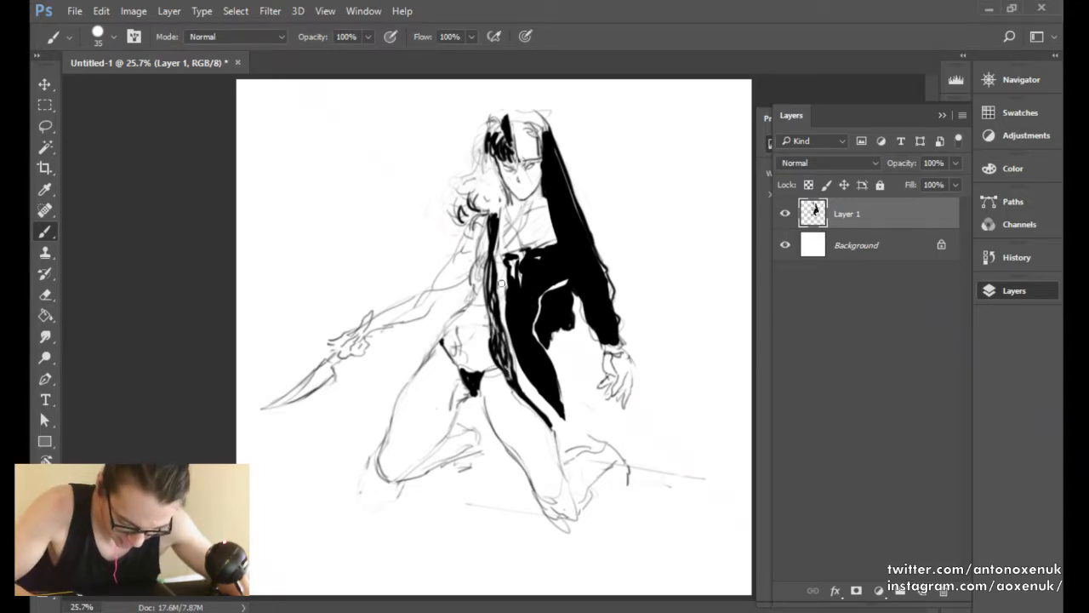
pyautogui.press('e')
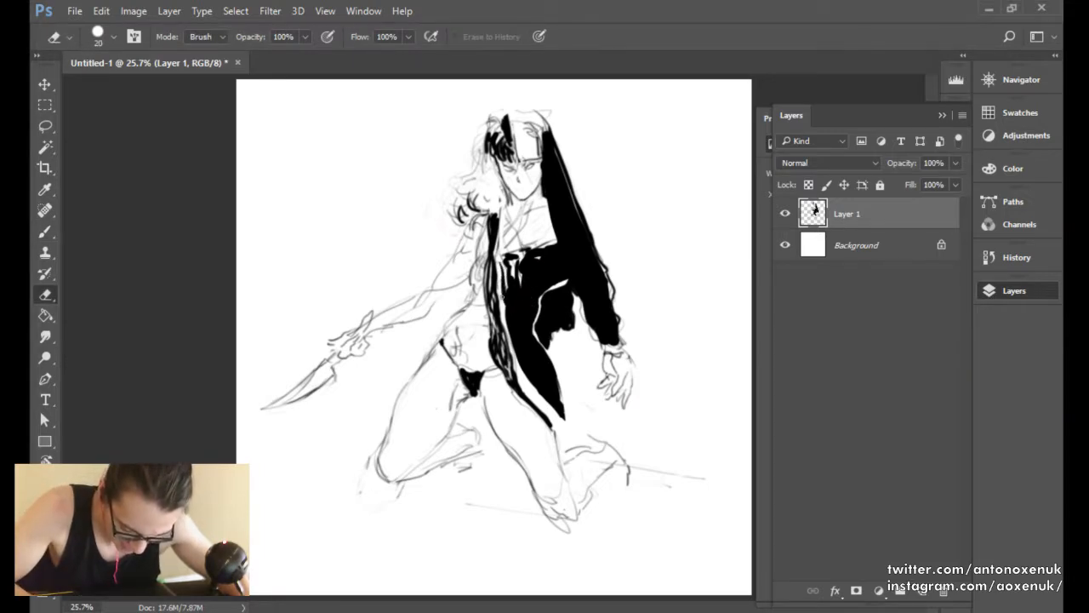
pyautogui.press('b')
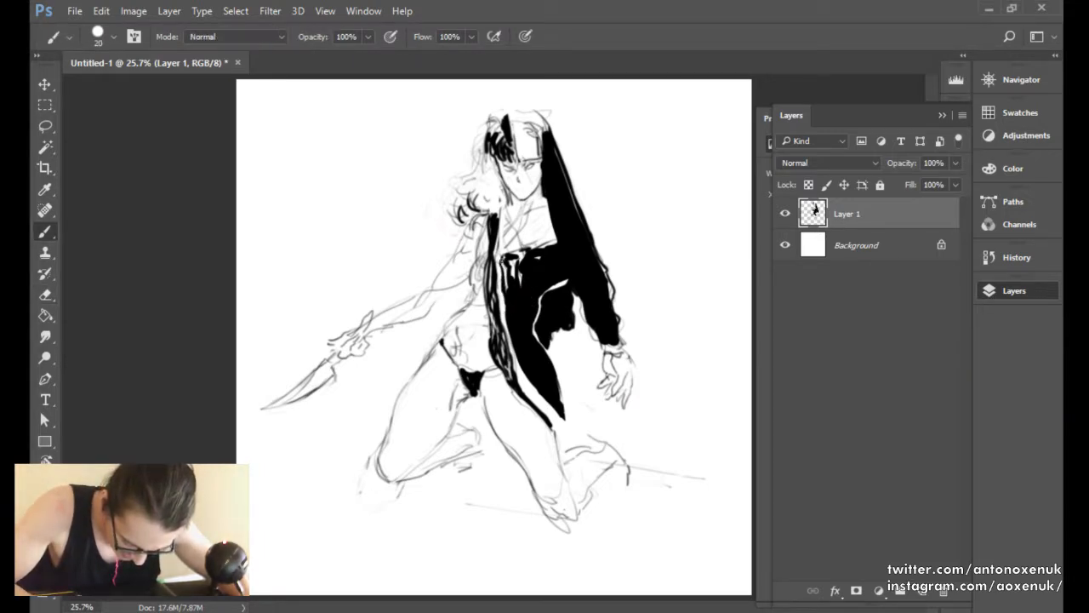
pyautogui.press('e')
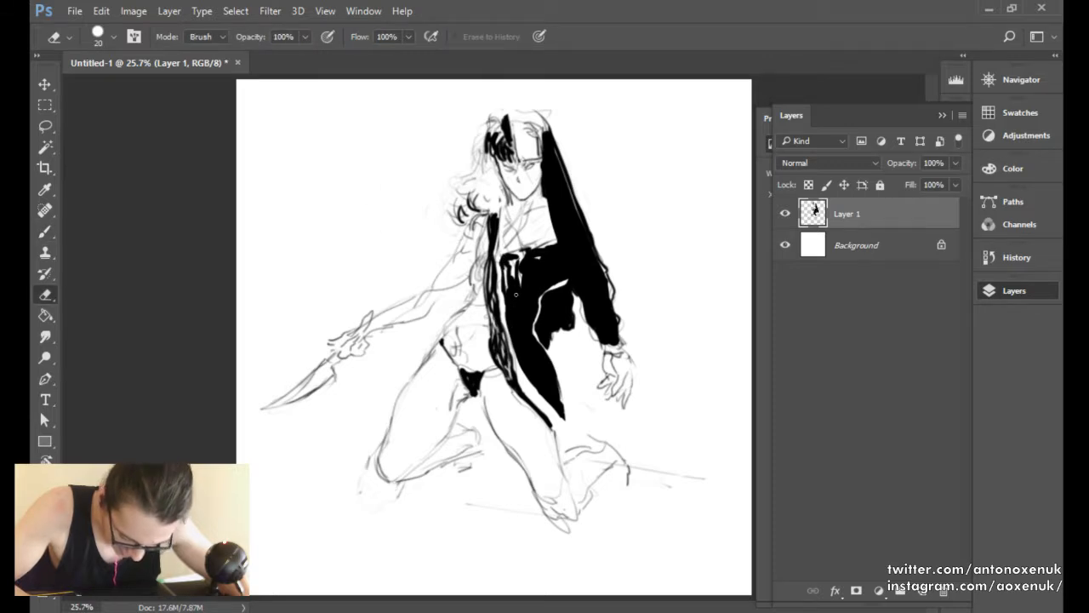
pyautogui.press('b')
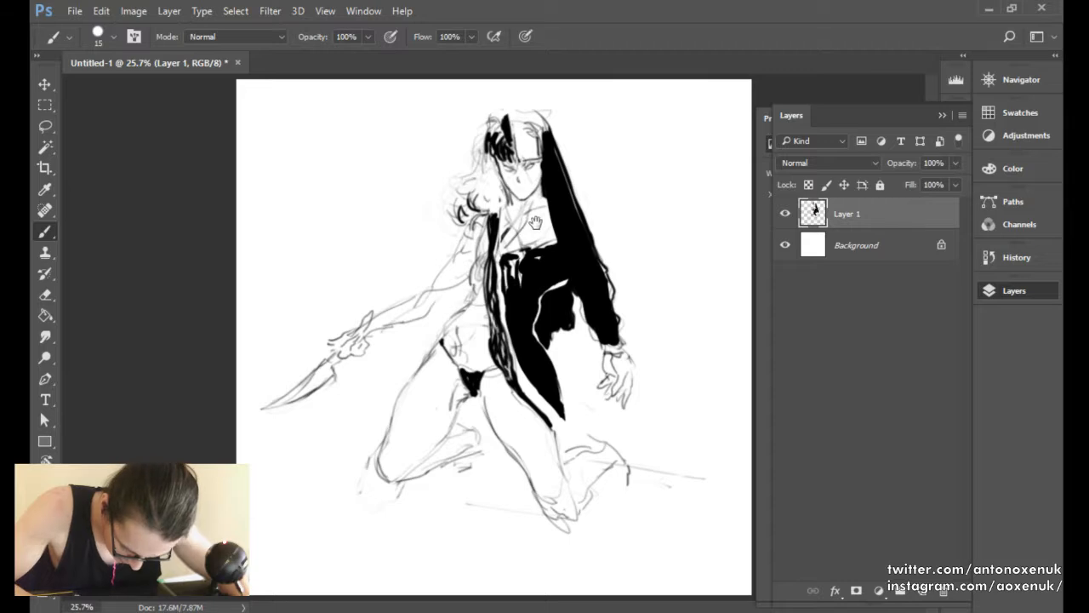
# Ink the blade-side thigh's inner contour down toward the knee and the curved waistband line in black, trimming stray edges.
pyautogui.moveTo(536, 230)
pyautogui.mouseDown()
pyautogui.moveTo(549, 272)
pyautogui.moveTo(535, 204)
pyautogui.mouseUp()
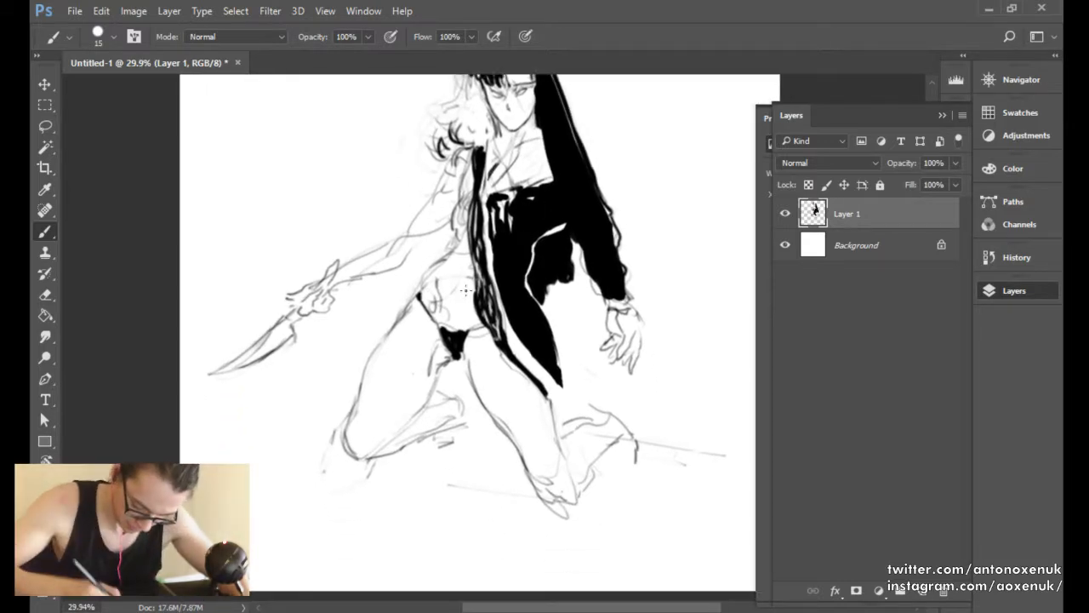
pyautogui.press('[')
pyautogui.moveTo(382, 448)
pyautogui.mouseDown()
pyautogui.moveTo(437, 382)
pyautogui.moveTo(430, 400)
pyautogui.moveTo(454, 320)
pyautogui.moveTo(430, 355)
pyautogui.moveTo(438, 337)
pyautogui.moveTo(439, 376)
pyautogui.moveTo(453, 356)
pyautogui.moveTo(444, 333)
pyautogui.moveTo(455, 358)
pyautogui.moveTo(442, 342)
pyautogui.moveTo(454, 345)
pyautogui.moveTo(463, 319)
pyautogui.moveTo(454, 337)
pyautogui.moveTo(448, 316)
pyautogui.moveTo(440, 321)
pyautogui.moveTo(478, 324)
pyautogui.mouseUp()
pyautogui.press(']')
pyautogui.press('e')
pyautogui.press('b')
pyautogui.press('e')
pyautogui.press('b')
pyautogui.press('e')
pyautogui.press('b')
pyautogui.press('e')
pyautogui.press('b')
pyautogui.press('e')
pyautogui.press('b')
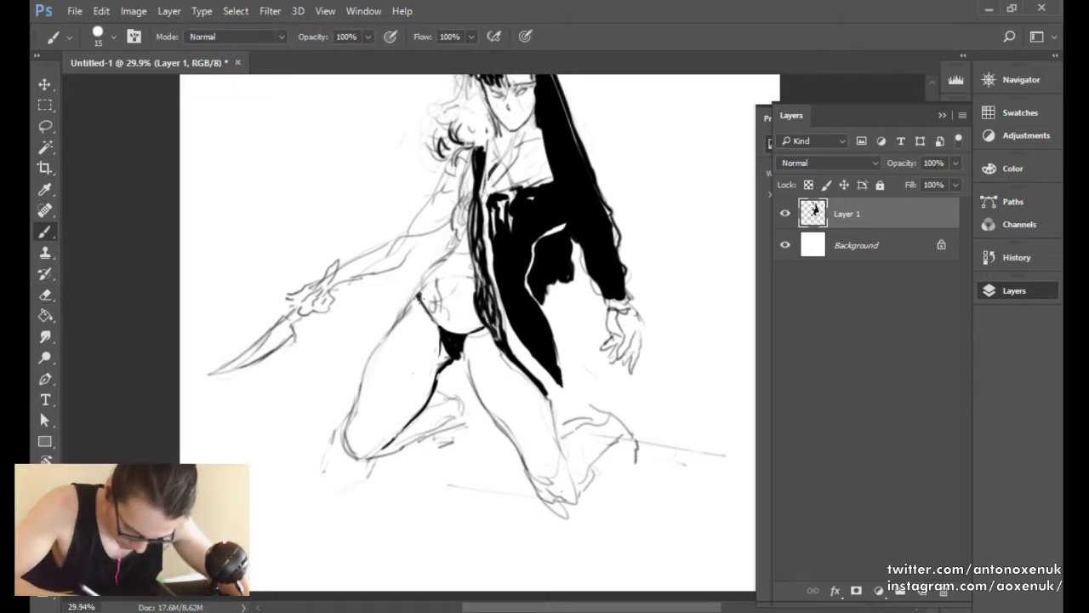
# Ink the waist contour from hip to ribs and block the bust's shaded side in black, adding a small curl across the upper arm.
pyautogui.press(']')
pyautogui.moveTo(417, 291)
pyautogui.mouseDown()
pyautogui.moveTo(459, 232)
pyautogui.moveTo(453, 206)
pyautogui.moveTo(462, 232)
pyautogui.mouseUp()
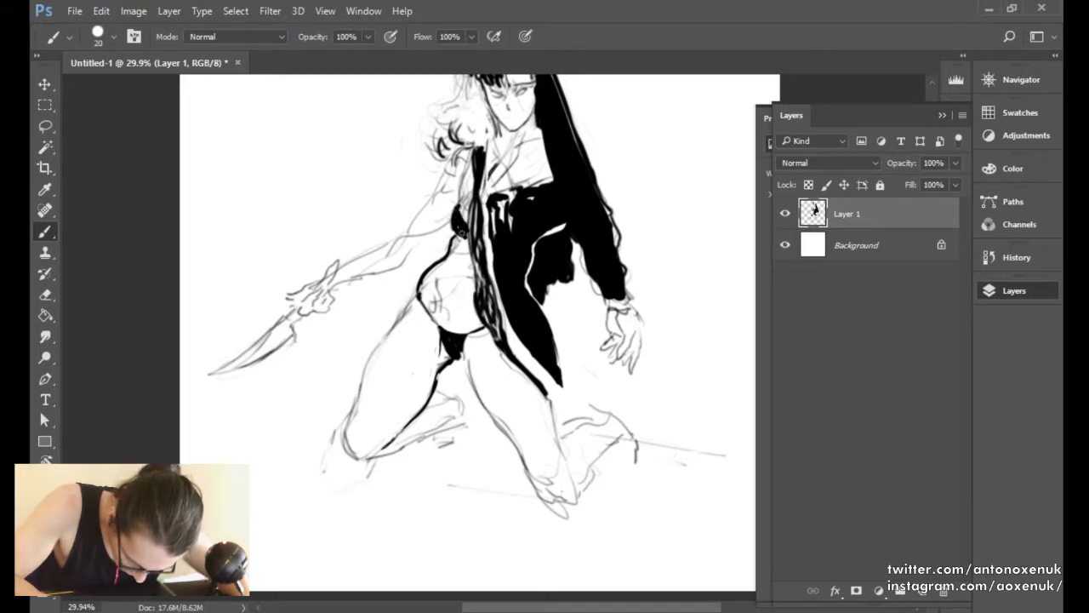
pyautogui.moveTo(427, 193)
pyautogui.mouseDown()
pyautogui.moveTo(438, 185)
pyautogui.moveTo(453, 220)
pyautogui.moveTo(466, 219)
pyautogui.mouseUp()
pyautogui.press(']')
pyautogui.press('e')
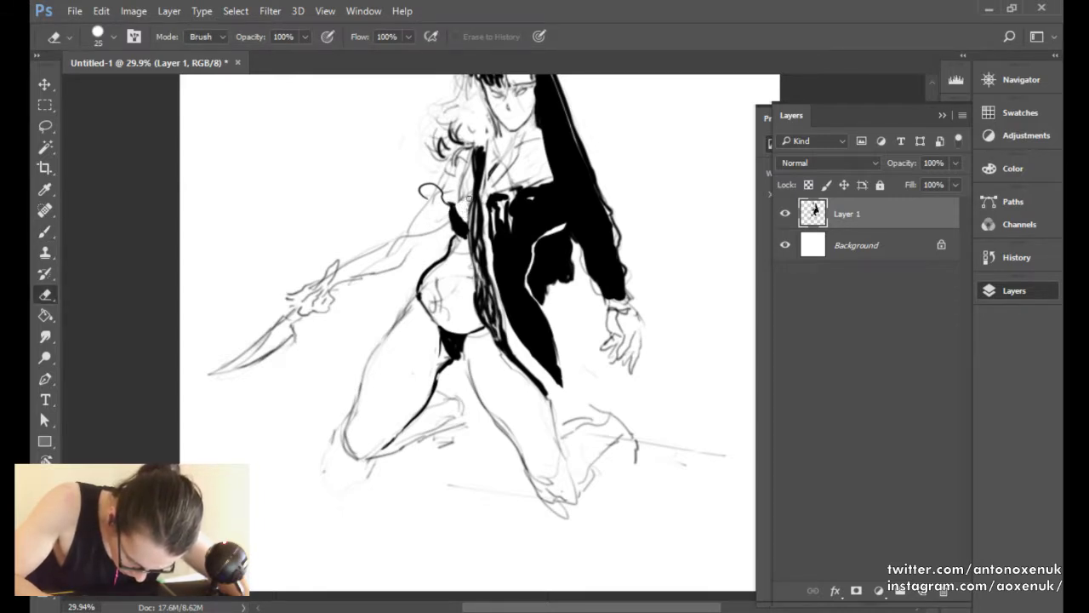
pyautogui.press('b')
pyautogui.moveTo(462, 182); pyautogui.dragTo(460, 203)
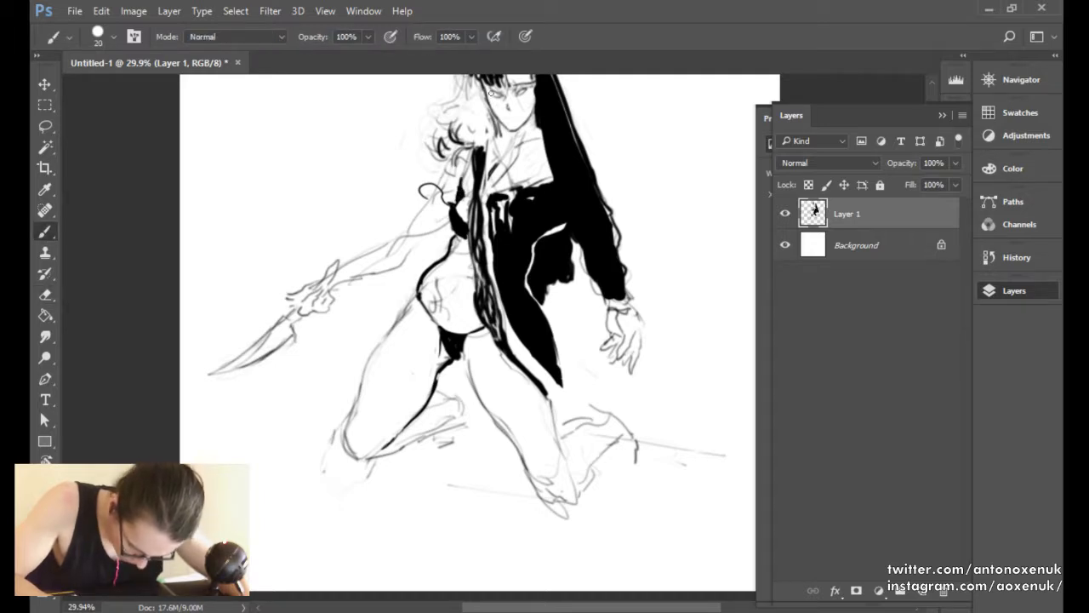
# Refine the bust's edge against the black cloth strip with a fine eraser, then redraw the thin contour with a 10 px brush.
pyautogui.press('e')
pyautogui.moveTo(467, 194)
pyautogui.mouseDown()
pyautogui.moveTo(468, 158)
pyautogui.moveTo(474, 181)
pyautogui.mouseUp()
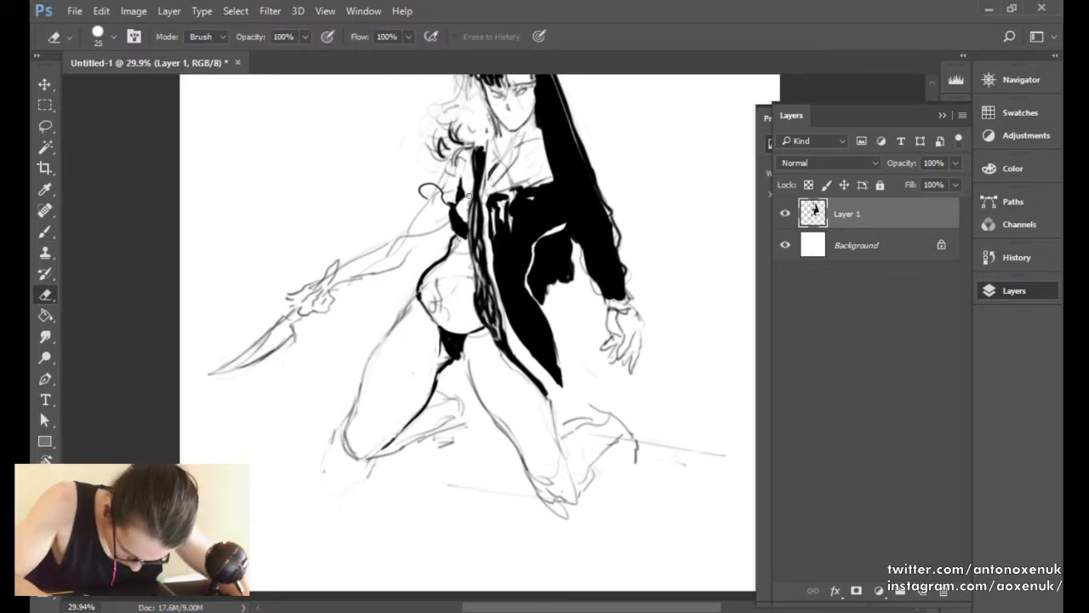
pyautogui.press('[')
pyautogui.press('[')
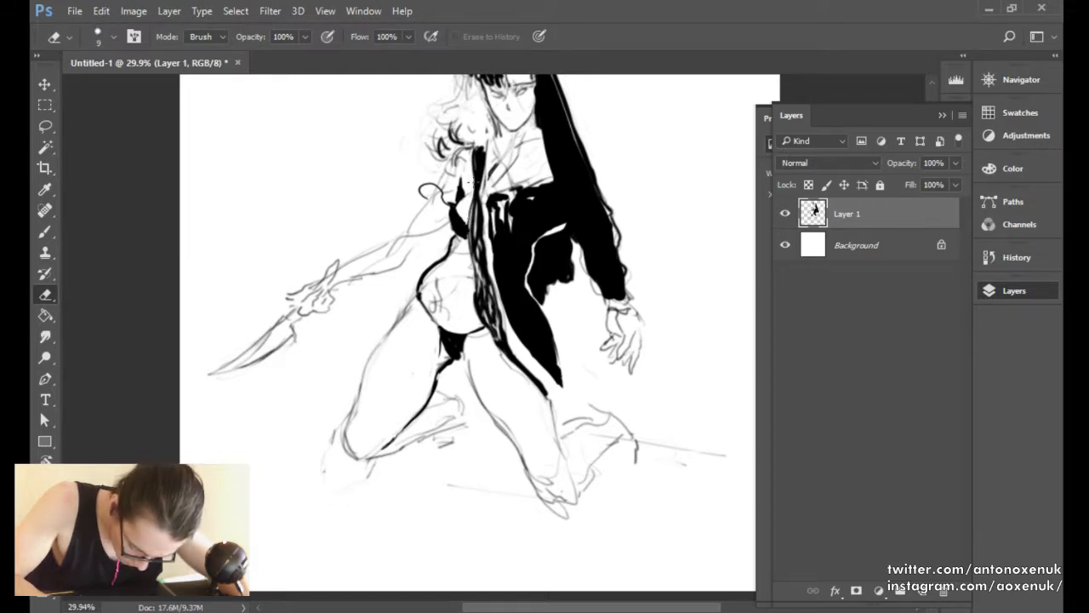
pyautogui.moveTo(475, 159); pyautogui.dragTo(474, 191)
pyautogui.press('b')
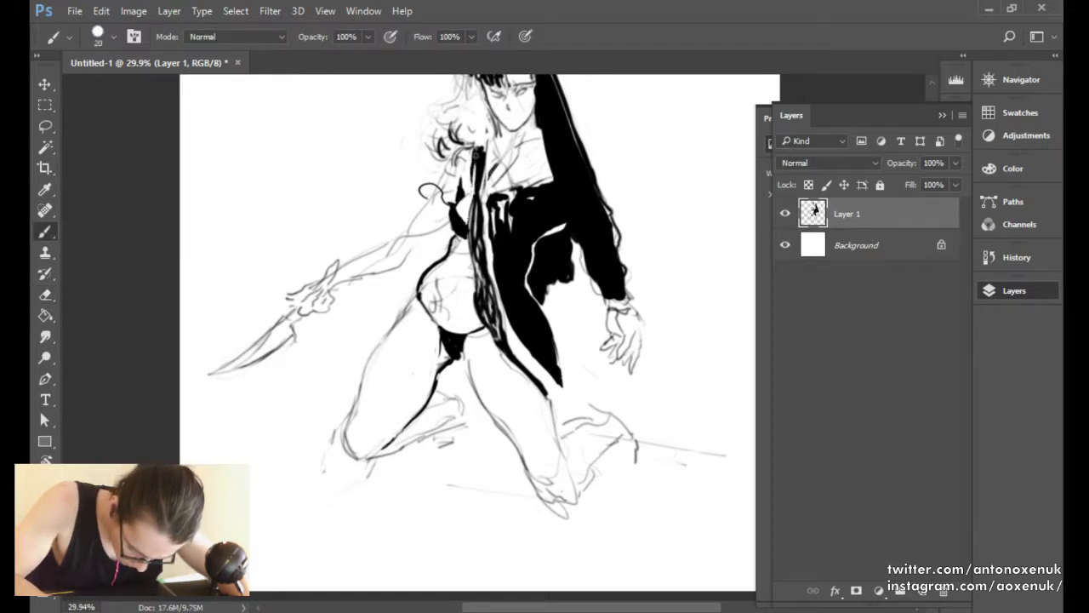
pyautogui.press('e')
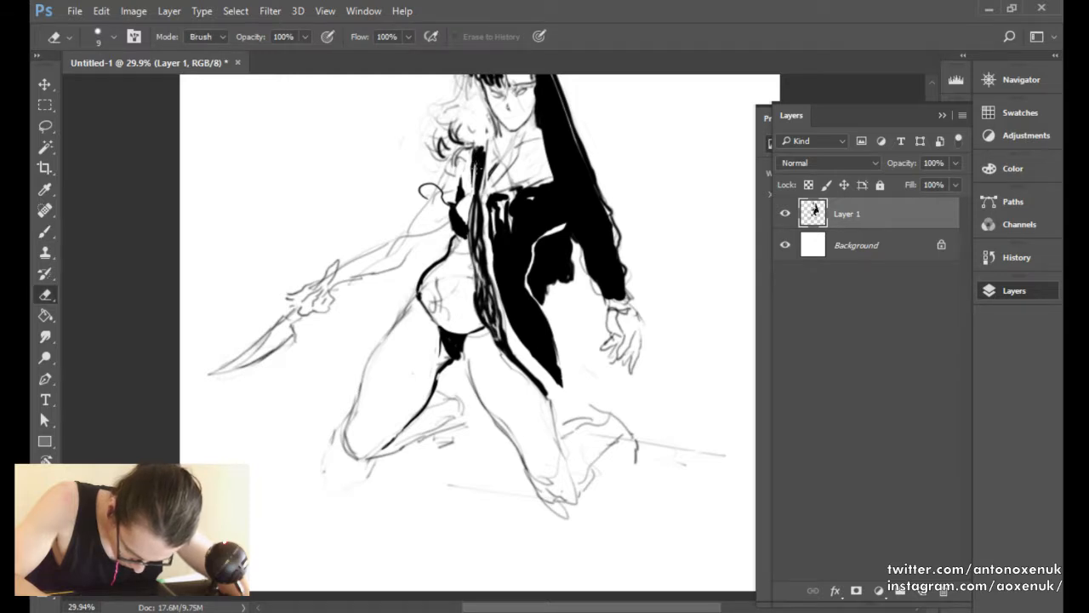
pyautogui.press('b')
pyautogui.press('e')
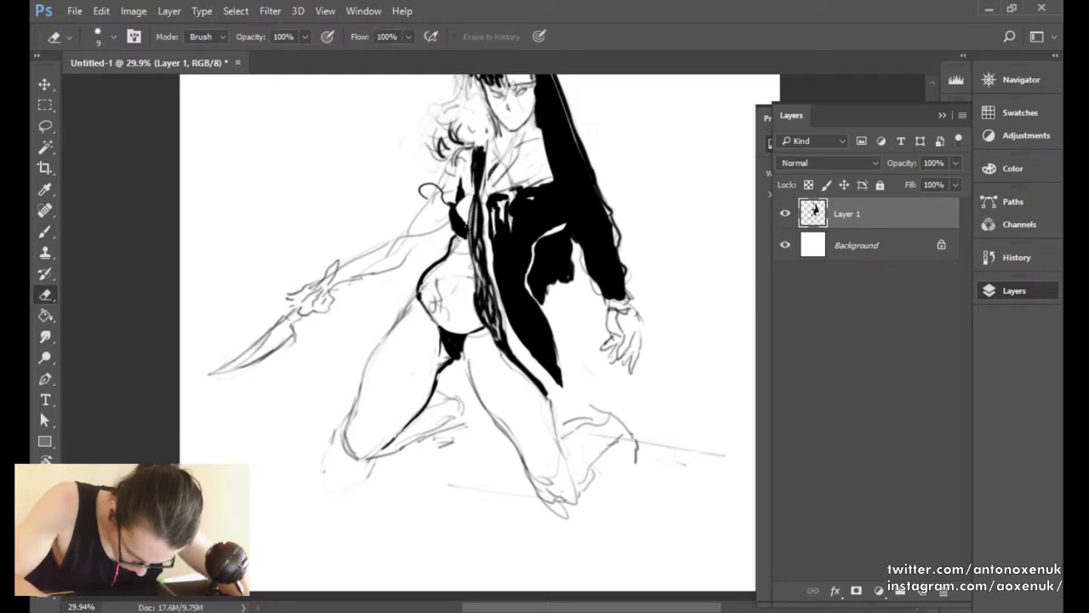
pyautogui.press('b')
pyautogui.press('[')
pyautogui.press('[')
pyautogui.moveTo(469, 241); pyautogui.dragTo(473, 196)
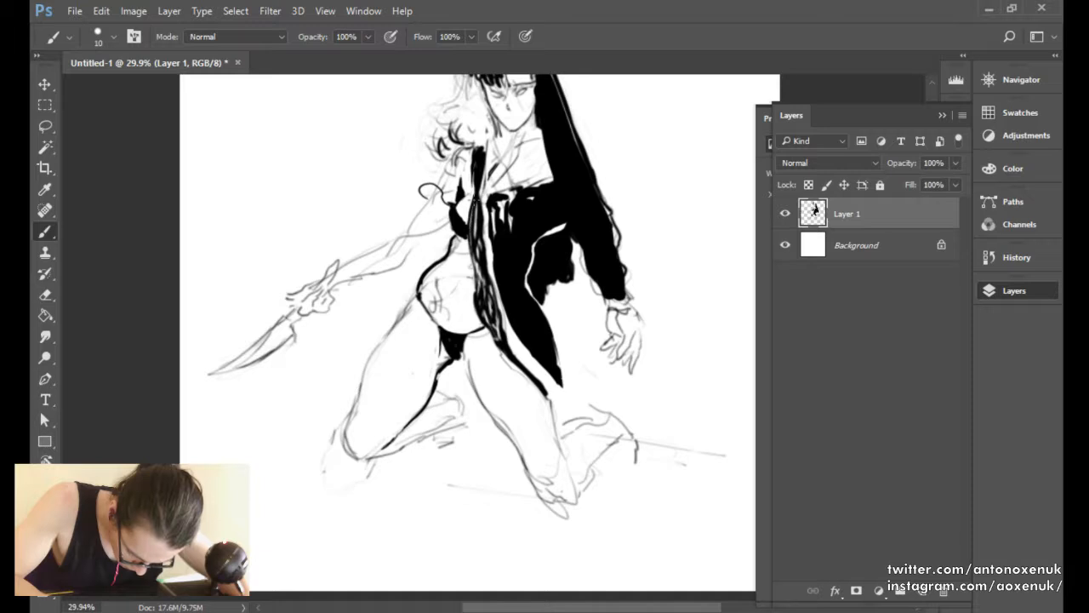
# Flip the drawing horizontally and fill the hatched front cloth strip from waist to pointed tip with solid black.
pyautogui.hotkey('ctrl', 'shift', 'h')
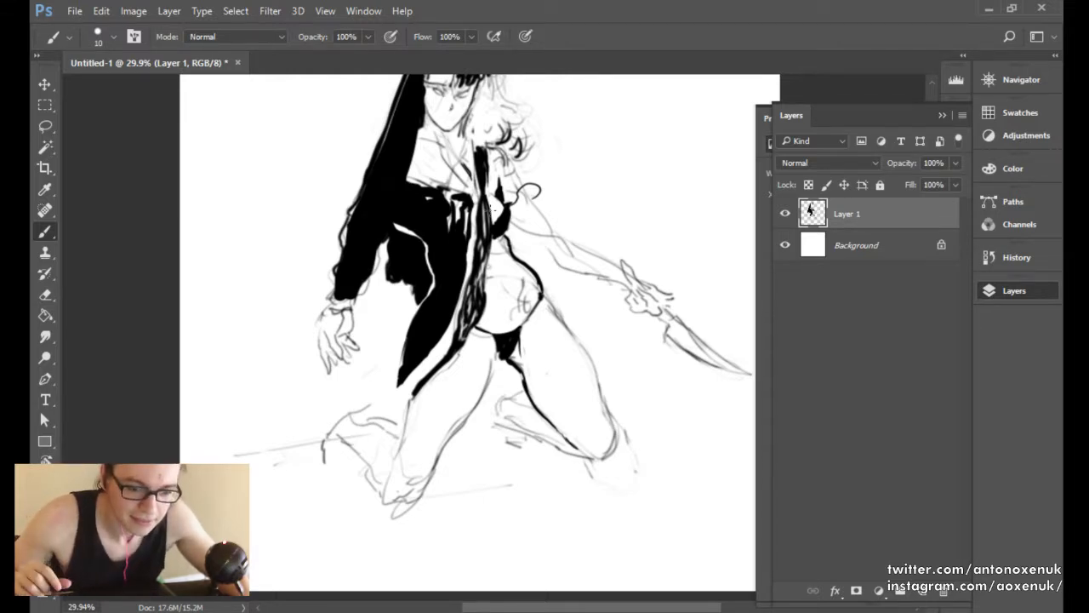
pyautogui.moveTo(578, 306); pyautogui.dragTo(557, 315)
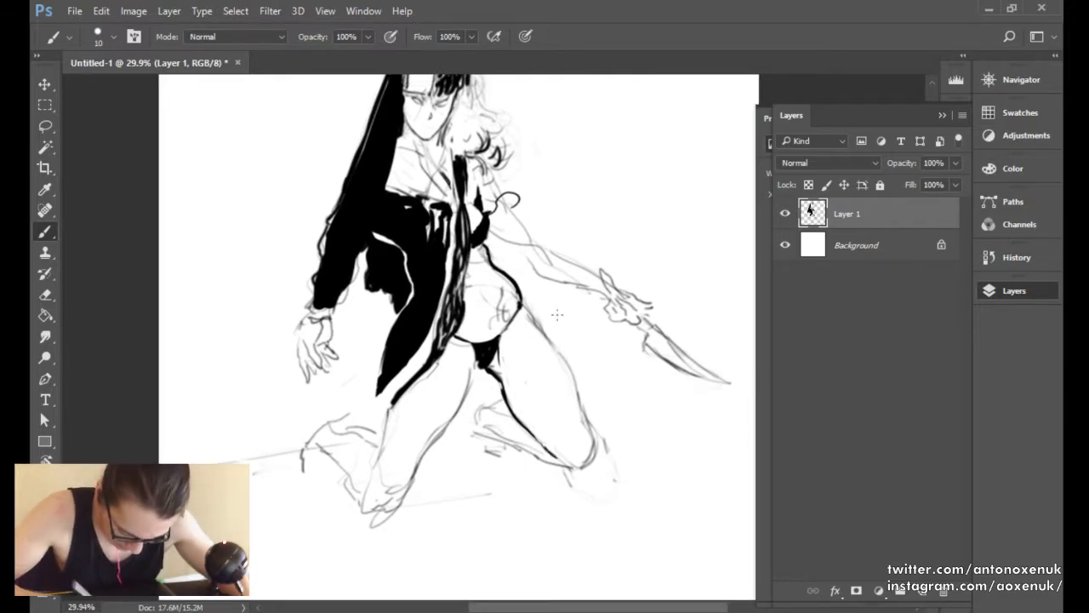
pyautogui.press(']')
pyautogui.press(']')
pyautogui.press(']')
pyautogui.moveTo(396, 397)
pyautogui.mouseDown()
pyautogui.moveTo(430, 349)
pyautogui.moveTo(453, 281)
pyautogui.mouseUp()
pyautogui.press('[')
pyautogui.press(']')
pyautogui.press(']')
pyautogui.moveTo(439, 347); pyautogui.dragTo(461, 259)
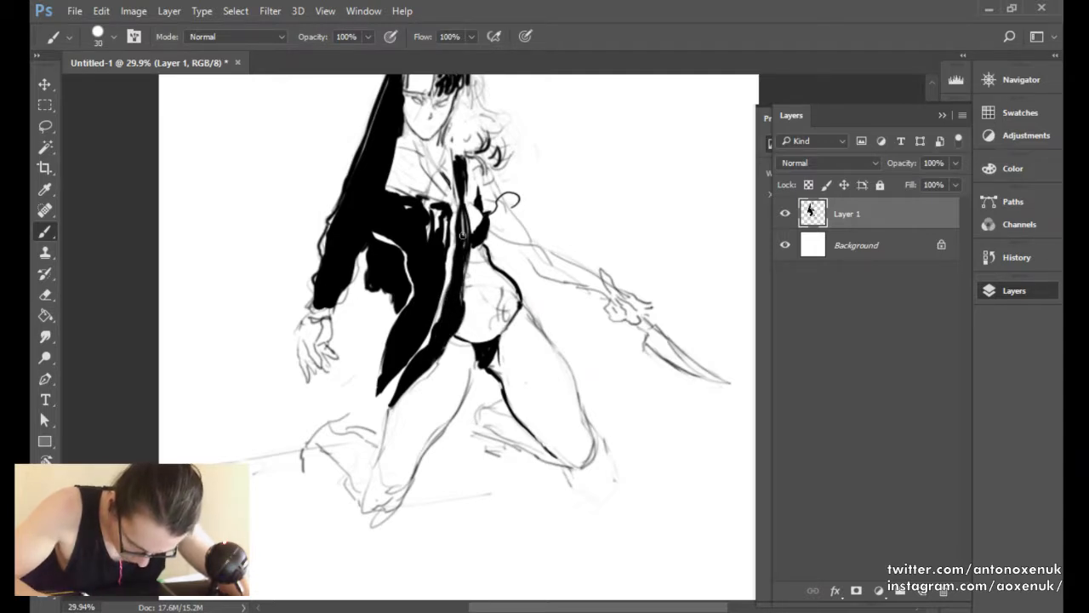
pyautogui.press('[')
pyautogui.moveTo(442, 317); pyautogui.dragTo(459, 265)
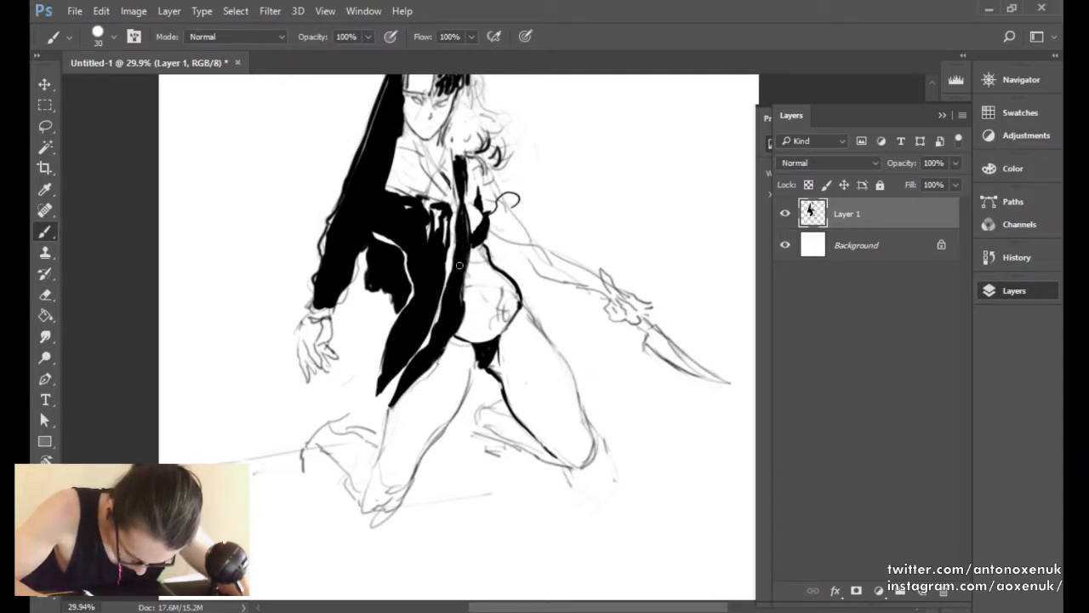
# Clean up the collar area with the eraser and paint short black fold marks below the neck.
pyautogui.moveTo(474, 211); pyautogui.dragTo(432, 331)
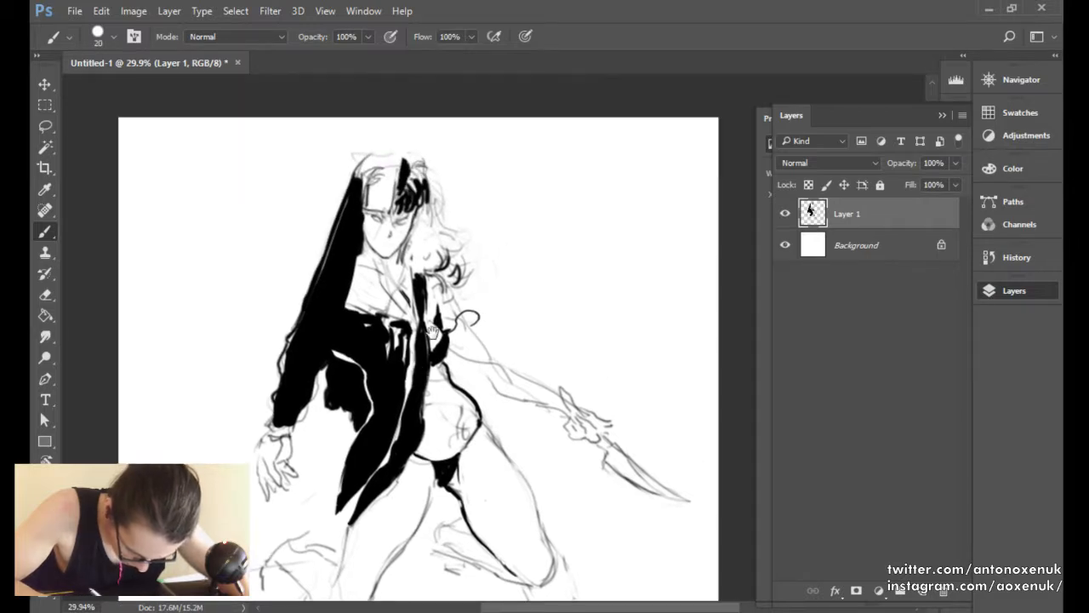
pyautogui.press('e')
pyautogui.press(']')
pyautogui.press(']')
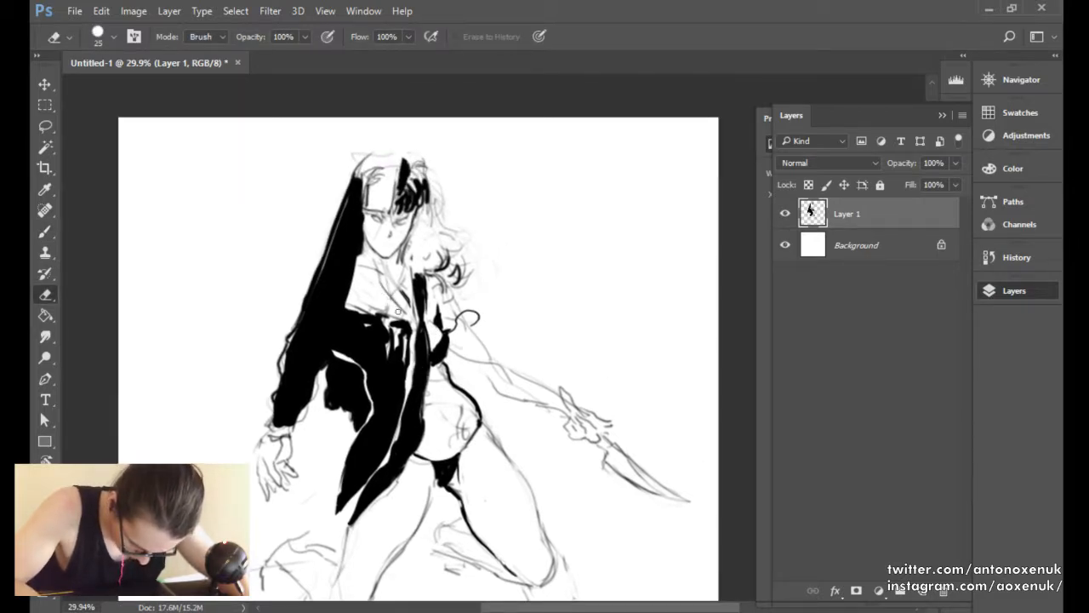
pyautogui.press('b')
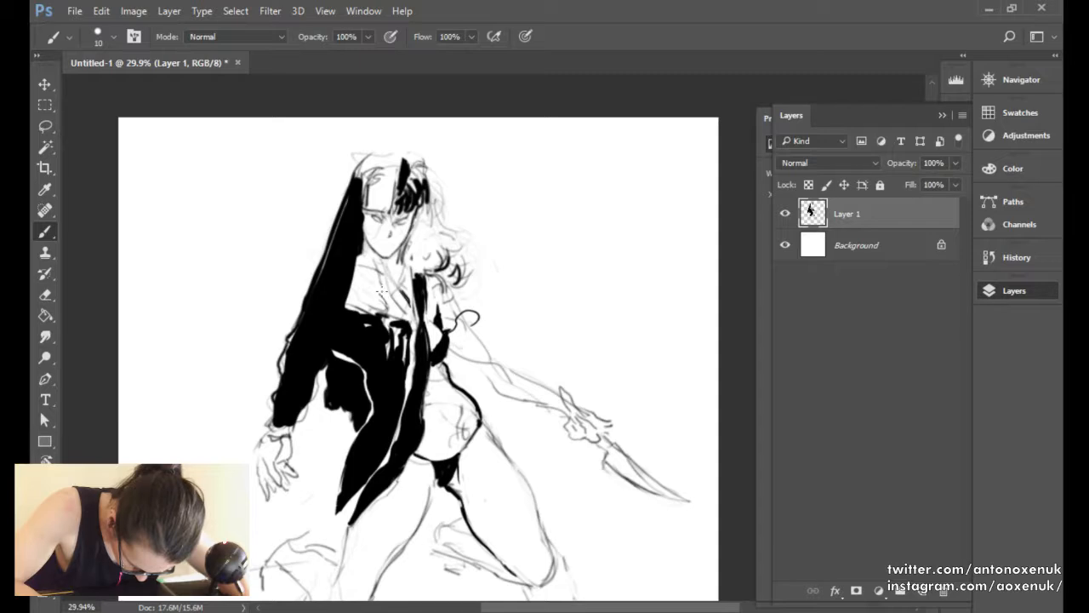
pyautogui.press(']')
pyautogui.press(']')
pyautogui.press(']')
pyautogui.press(']')
pyautogui.press(']')
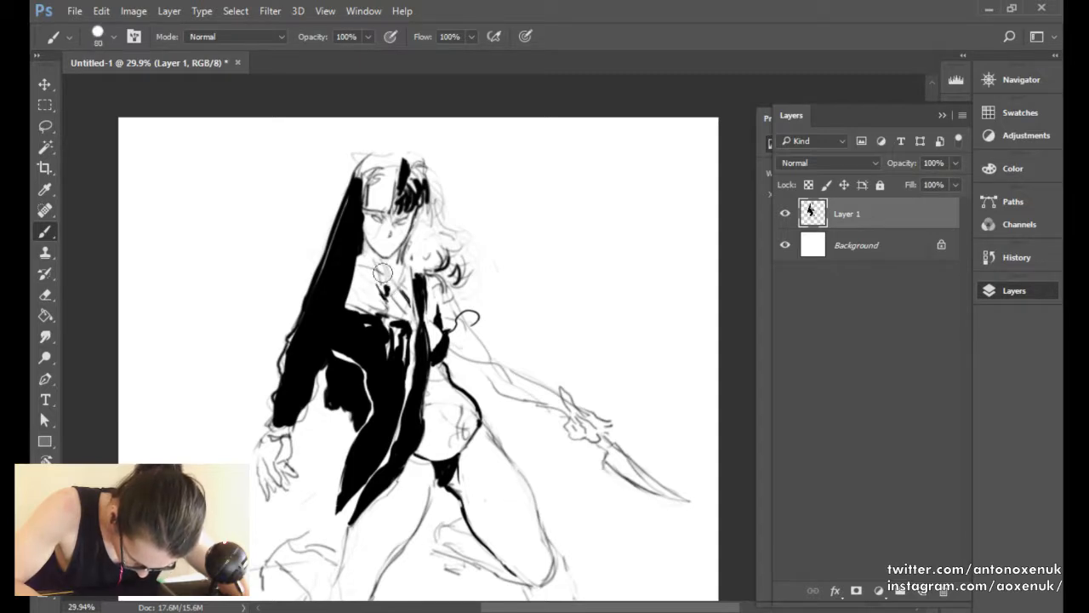
pyautogui.press('e')
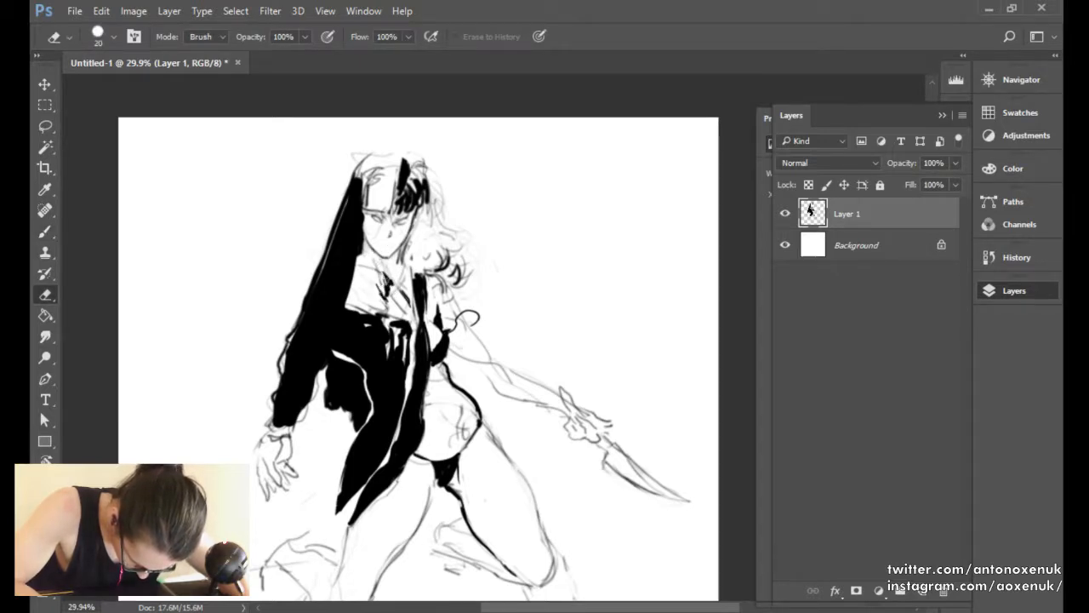
# Ink a tapering black line along the veil's inner edge from the headband past the cheek to the collar, erasing its excess.
pyautogui.press('b')
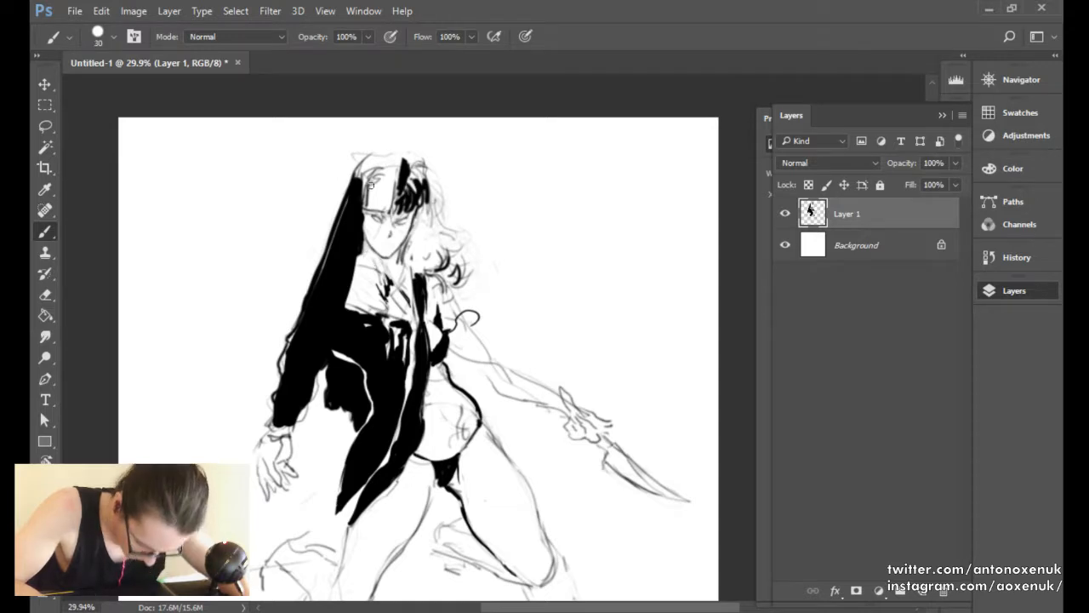
pyautogui.press('e')
pyautogui.press('b')
pyautogui.press('[')
pyautogui.moveTo(369, 199); pyautogui.dragTo(362, 265)
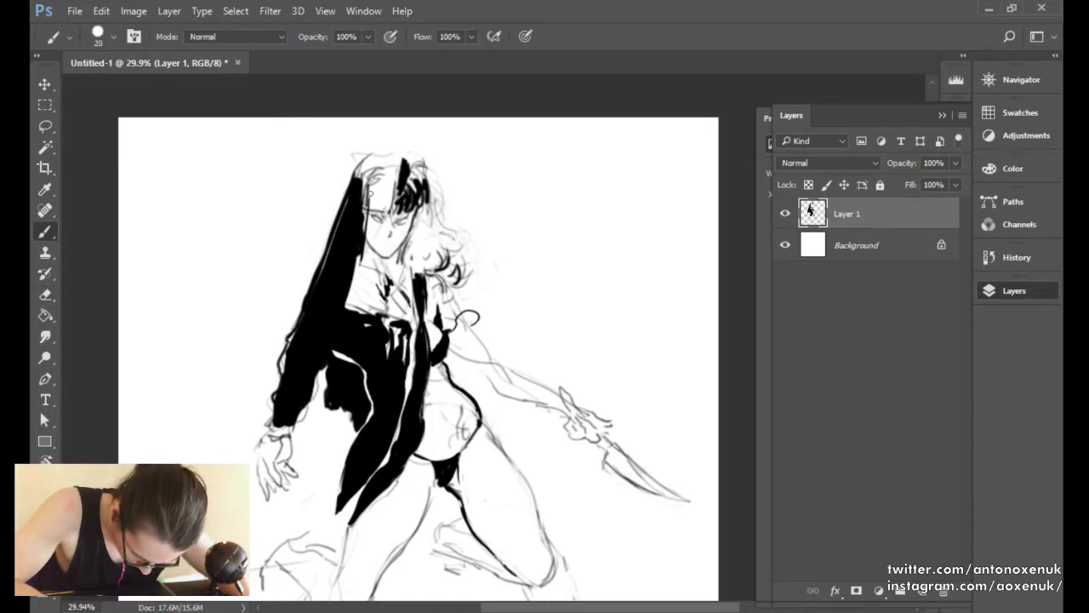
pyautogui.moveTo(370, 194); pyautogui.dragTo(355, 298)
pyautogui.press('e')
pyautogui.moveTo(367, 204); pyautogui.dragTo(362, 250)
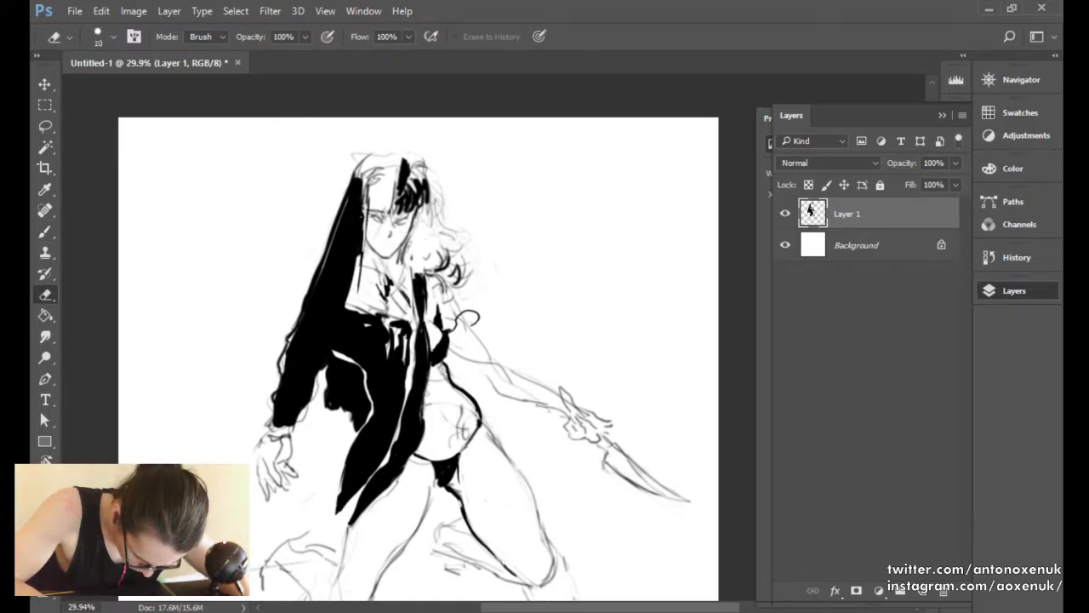
pyautogui.press('b')
pyautogui.moveTo(364, 201); pyautogui.dragTo(357, 264)
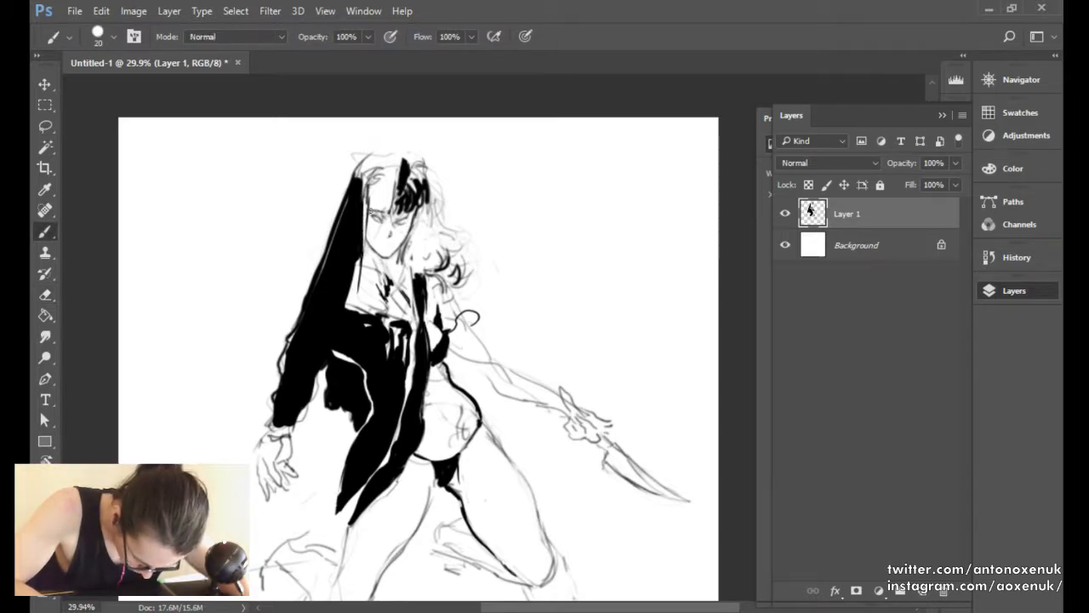
# Ink the headband's lower edge across the forehead in thick black and reinforce its upper corner beside the veil.
pyautogui.moveTo(370, 211); pyautogui.dragTo(387, 206)
pyautogui.press('e')
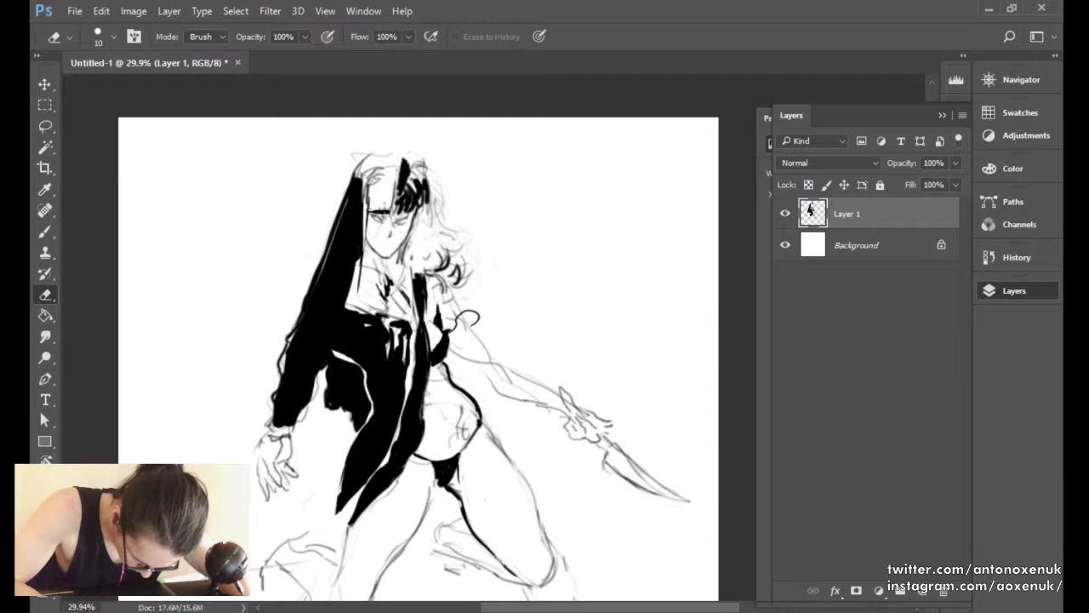
pyautogui.press('b')
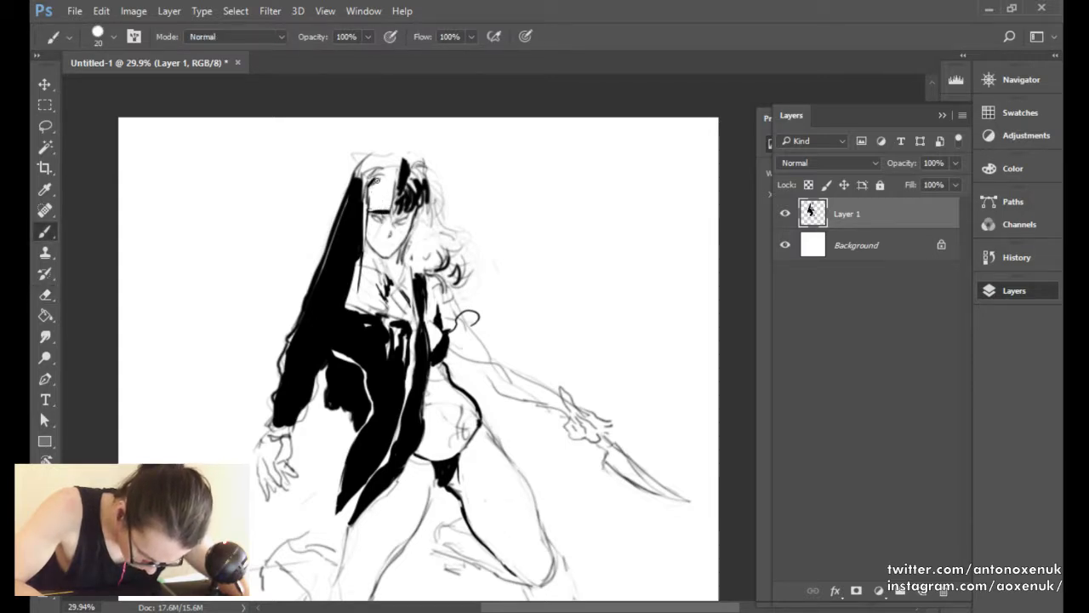
pyautogui.press('e')
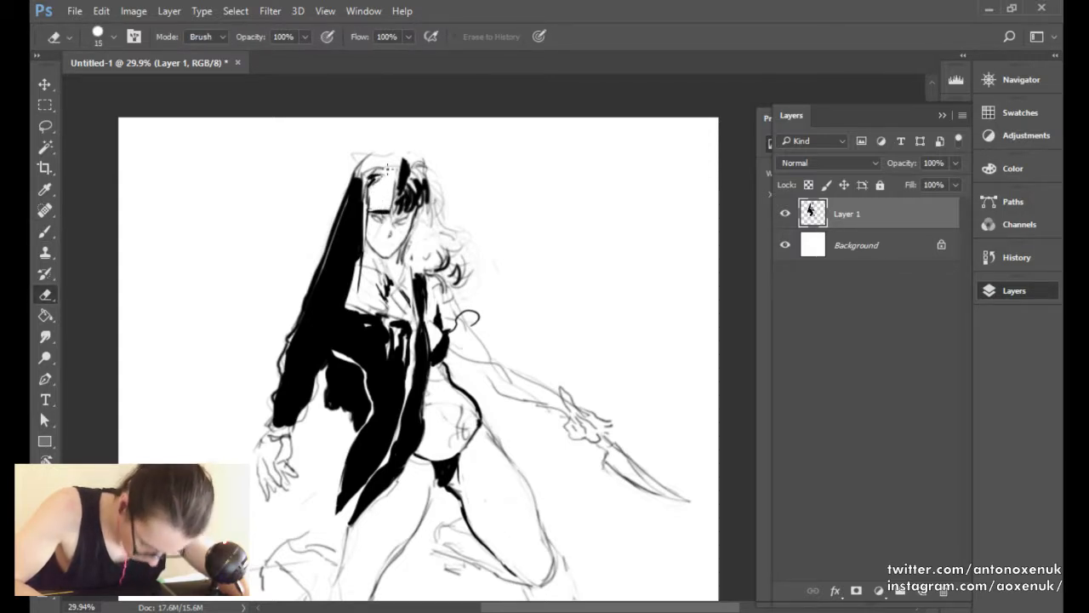
pyautogui.press('b')
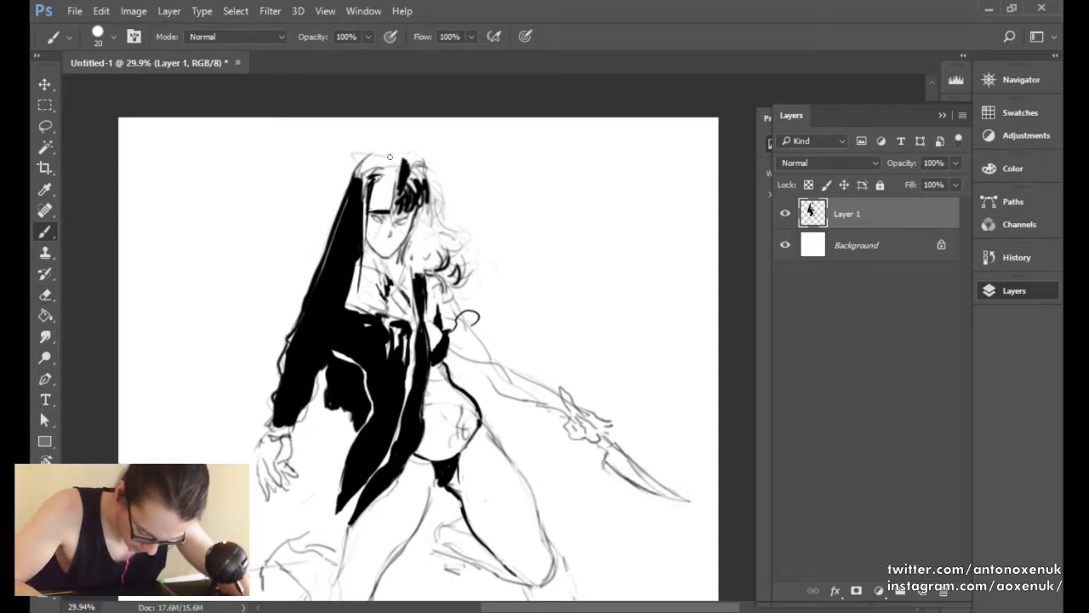
# Paint a thick black shadow along the jawline and under the chin.
pyautogui.press('e')
pyautogui.moveTo(418, 238)
pyautogui.mouseDown()
pyautogui.moveTo(355, 272)
pyautogui.moveTo(450, 256)
pyautogui.mouseUp()
pyautogui.press('b')
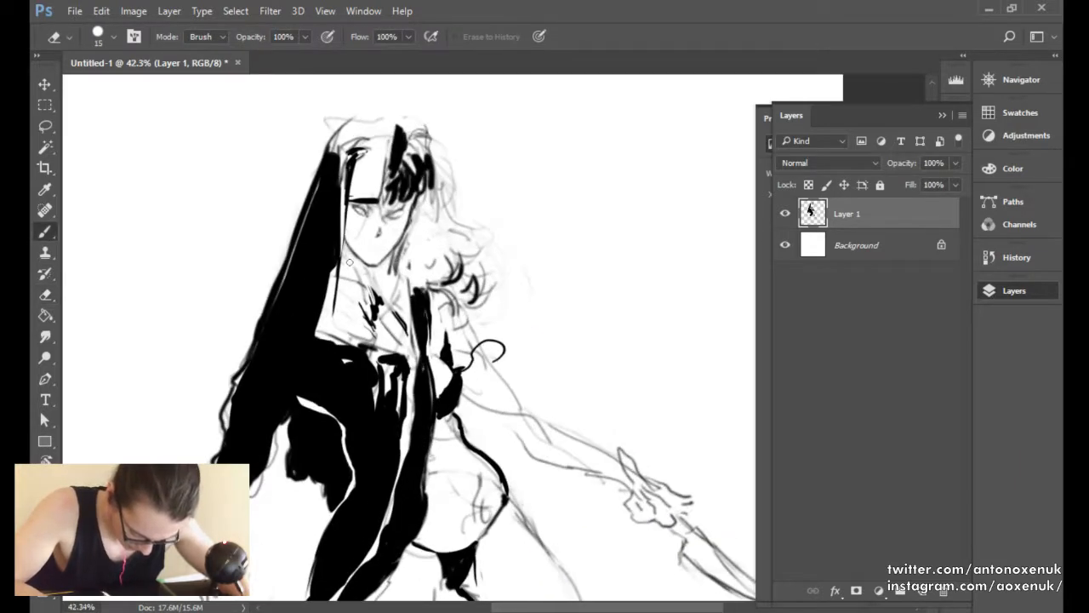
pyautogui.moveTo(344, 243)
pyautogui.mouseDown()
pyautogui.moveTo(339, 268)
pyautogui.moveTo(384, 277)
pyautogui.moveTo(375, 268)
pyautogui.mouseUp()
pyautogui.press('[')
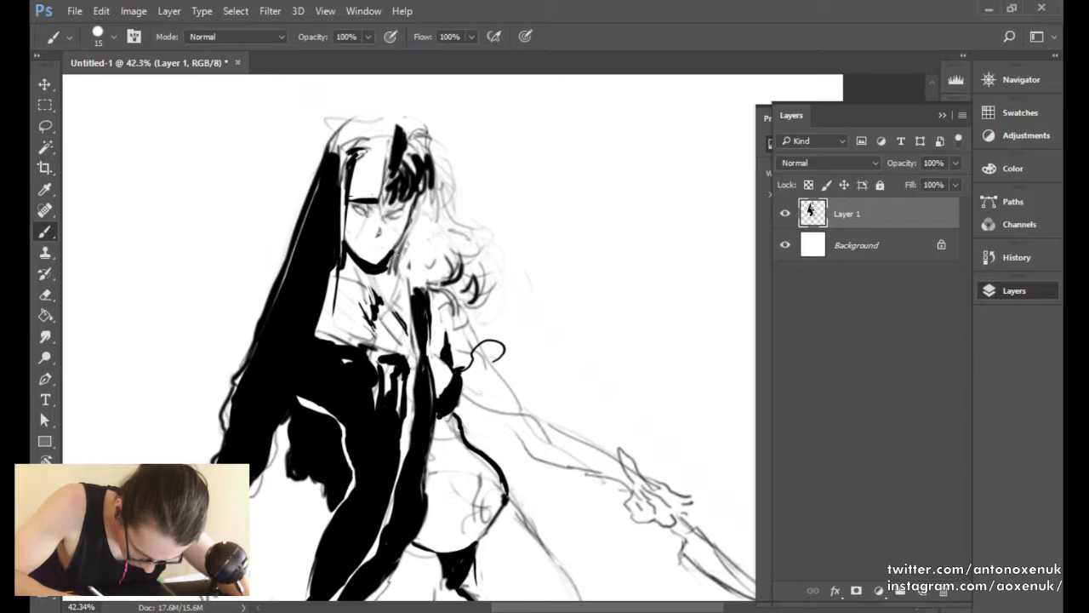
# Flip the canvas horizontally.
pyautogui.press('e')
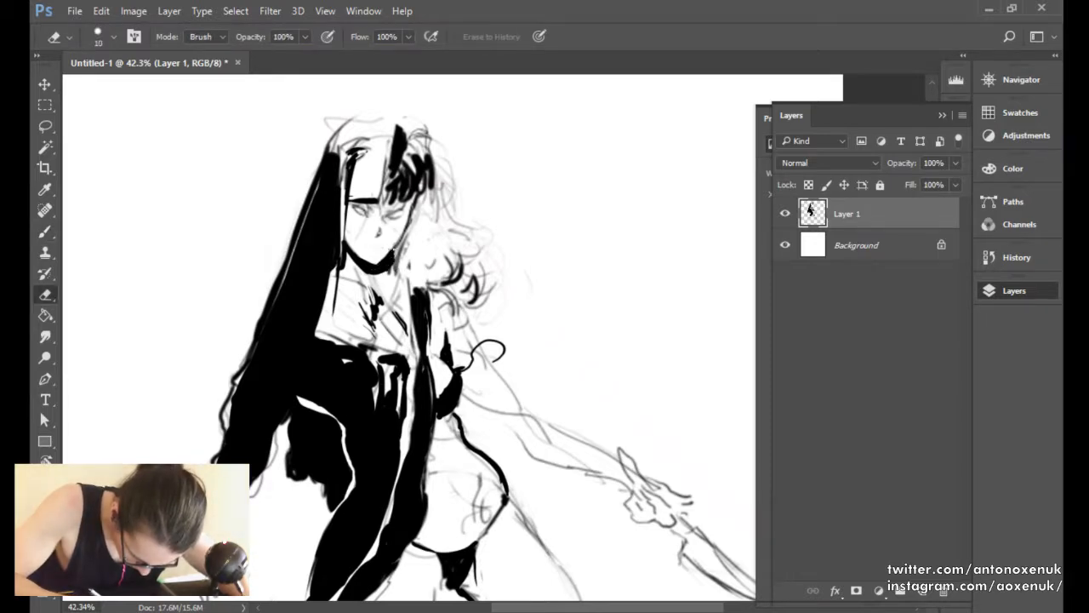
pyautogui.press('b')
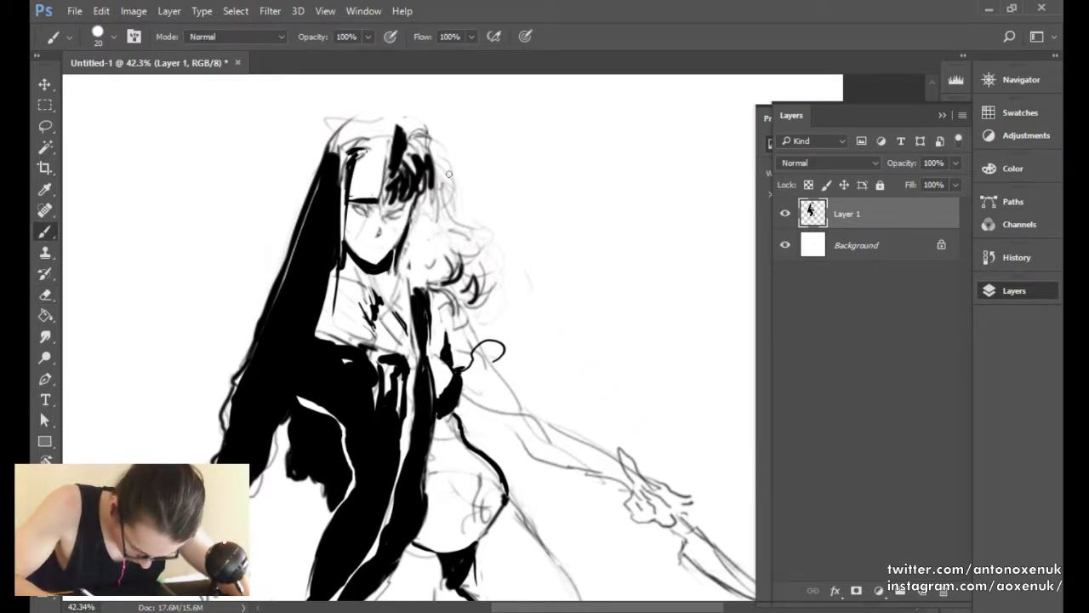
pyautogui.press('[')
pyautogui.moveTo(466, 232)
pyautogui.mouseDown()
pyautogui.moveTo(374, 234)
pyautogui.moveTo(451, 234)
pyautogui.mouseUp()
pyautogui.hotkey('ctrl', 'shift', 'h')
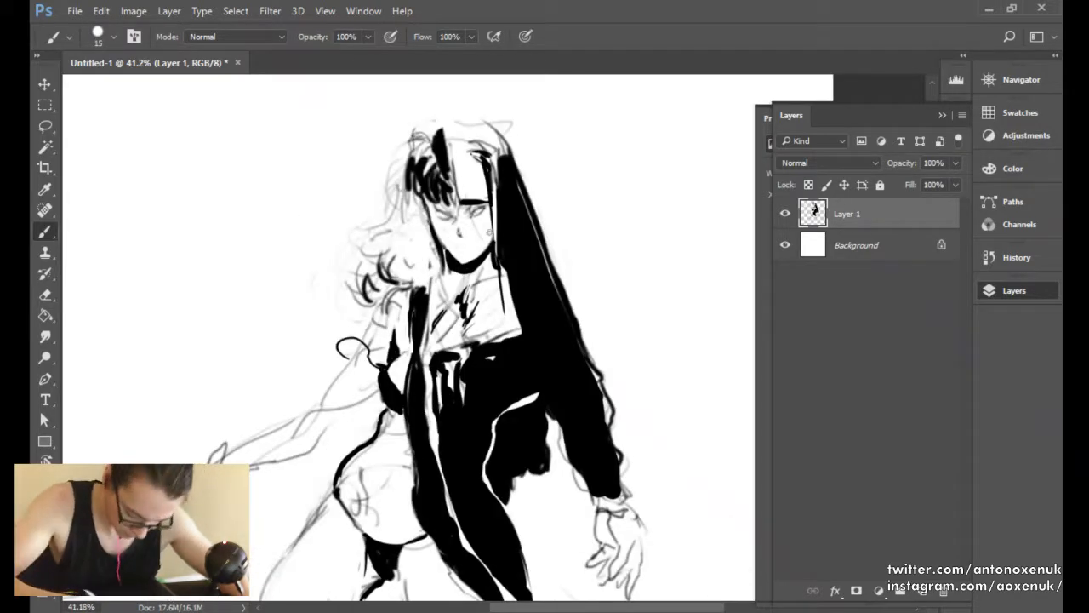
# Block in the hair beside the cheek in solid black down into the curls, using a brush size of about 40–45.
pyautogui.press(']')
pyautogui.press(']')
pyautogui.press(']')
pyautogui.press(']')
pyautogui.press(']')
pyautogui.moveTo(427, 213)
pyautogui.mouseDown()
pyautogui.moveTo(432, 260)
pyautogui.moveTo(421, 222)
pyautogui.moveTo(404, 251)
pyautogui.moveTo(415, 204)
pyautogui.moveTo(433, 259)
pyautogui.mouseUp()
pyautogui.moveTo(422, 201)
pyautogui.mouseDown()
pyautogui.moveTo(432, 260)
pyautogui.moveTo(428, 216)
pyautogui.mouseUp()
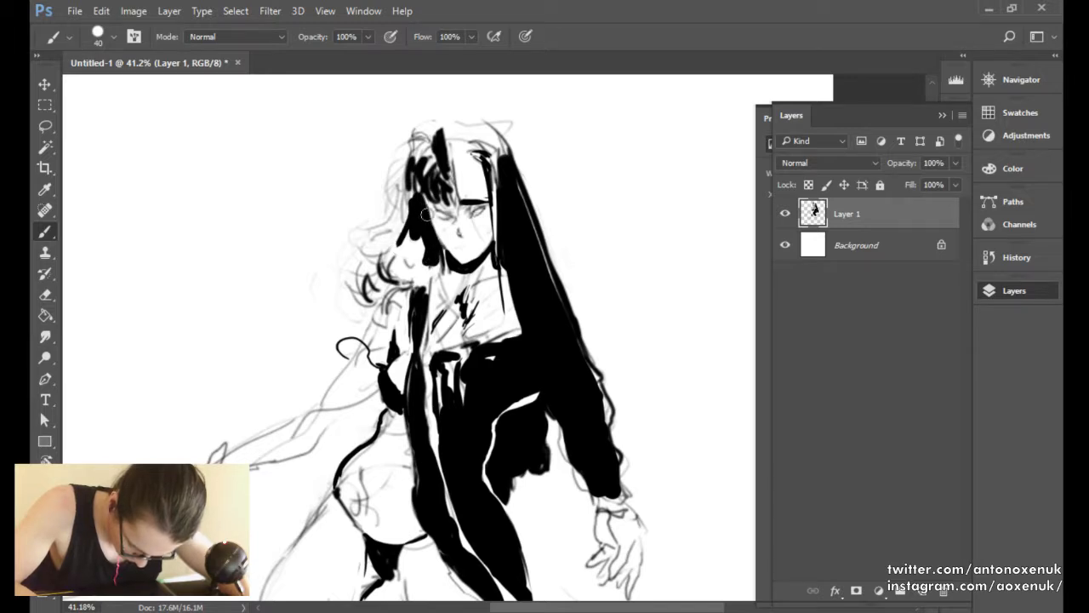
pyautogui.press(']')
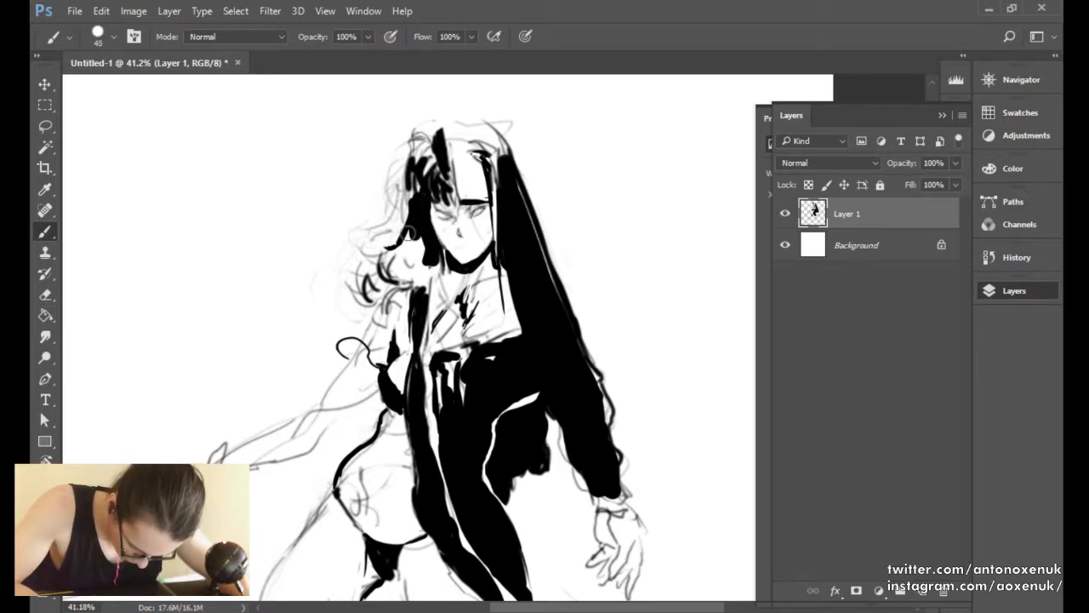
pyautogui.moveTo(375, 233)
pyautogui.mouseDown()
pyautogui.moveTo(423, 242)
pyautogui.moveTo(398, 269)
pyautogui.moveTo(417, 246)
pyautogui.moveTo(403, 284)
pyautogui.moveTo(410, 258)
pyautogui.mouseUp()
# Ink the shoulder and upper-arm outline of the blade arm with a thin black line starting below the curls.
pyautogui.press('[')
pyautogui.press('[')
pyautogui.press('[')
pyautogui.press('[')
pyautogui.press('[')
pyautogui.press('[')
pyautogui.press('[')
pyautogui.moveTo(337, 376)
pyautogui.mouseDown()
pyautogui.moveTo(380, 293)
pyautogui.moveTo(411, 285)
pyautogui.mouseUp()
# Carve the black armpit shadow into thin tapering marks with the eraser.
pyautogui.press(']')
pyautogui.press('e')
pyautogui.press(']')
pyautogui.press(']')
pyautogui.moveTo(391, 320)
pyautogui.mouseDown()
pyautogui.moveTo(370, 345)
pyautogui.moveTo(398, 298)
pyautogui.moveTo(398, 334)
pyautogui.mouseUp()
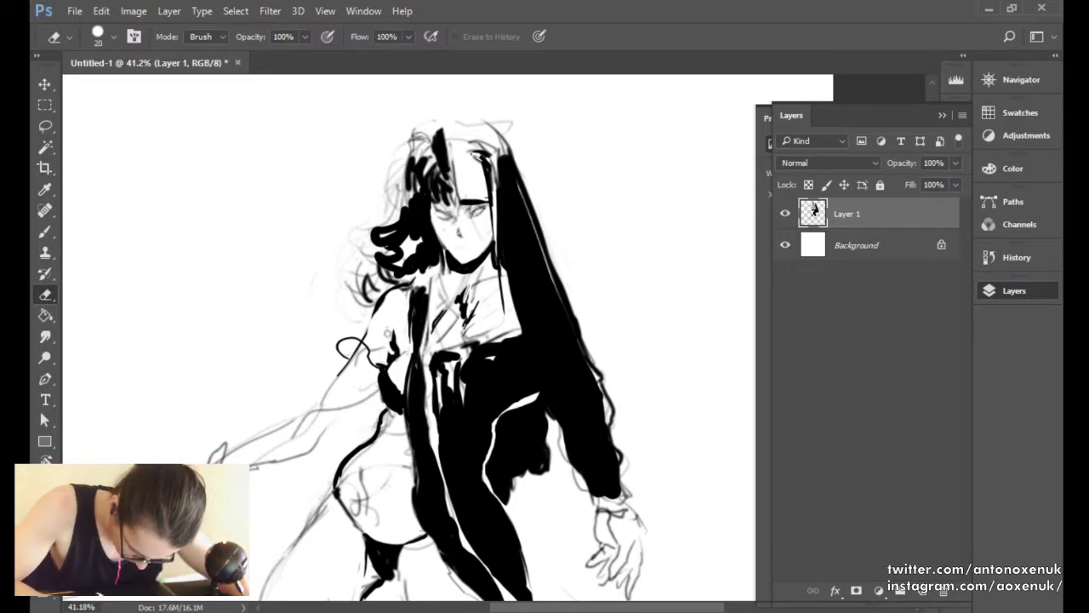
pyautogui.press('b')
pyautogui.press('e')
pyautogui.moveTo(391, 344); pyautogui.dragTo(396, 326)
pyautogui.press('b')
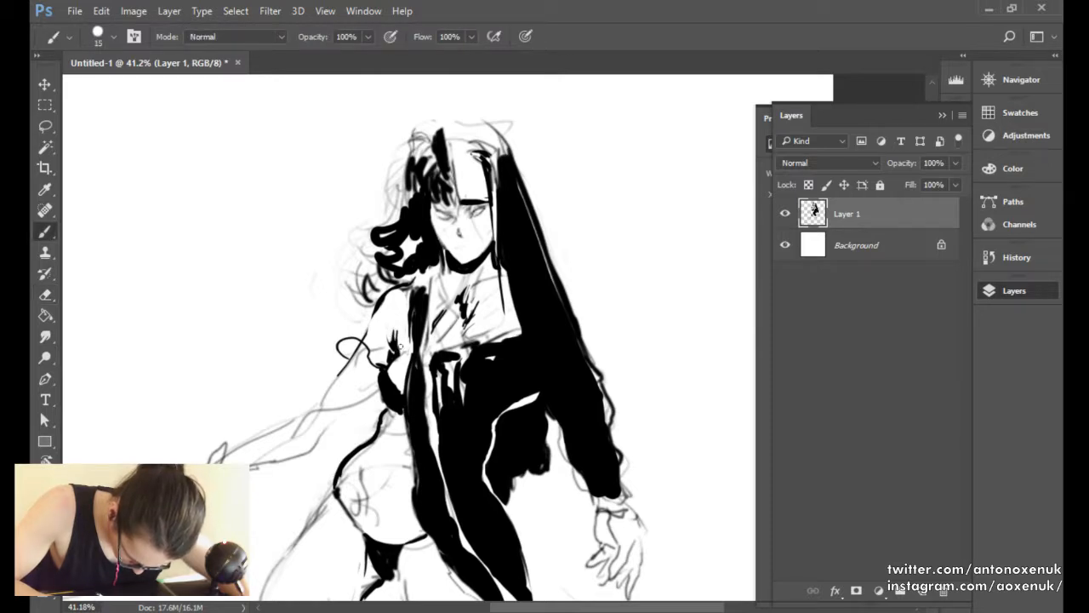
# Trim the inner edge of the black shadow under the bust into a clean curve.
pyautogui.press('e')
pyautogui.moveTo(396, 362)
pyautogui.mouseDown()
pyautogui.moveTo(406, 350)
pyautogui.moveTo(390, 372)
pyautogui.moveTo(402, 351)
pyautogui.moveTo(403, 394)
pyautogui.mouseUp()
pyautogui.press('b')
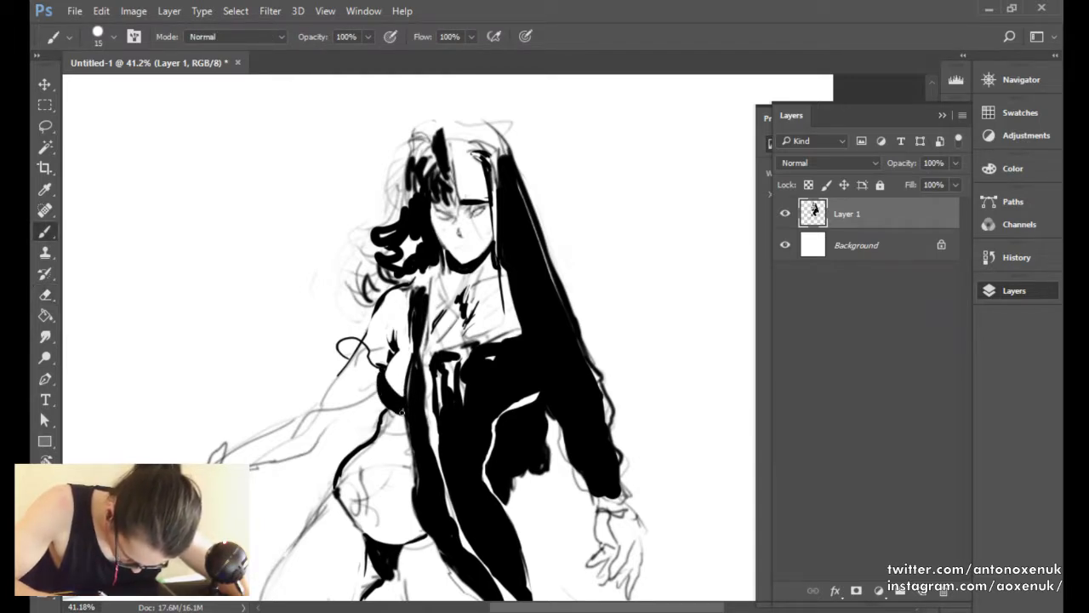
# Ink the outer thigh contour from the hip to the knee in black and trim its edge with the eraser.
pyautogui.press('e')
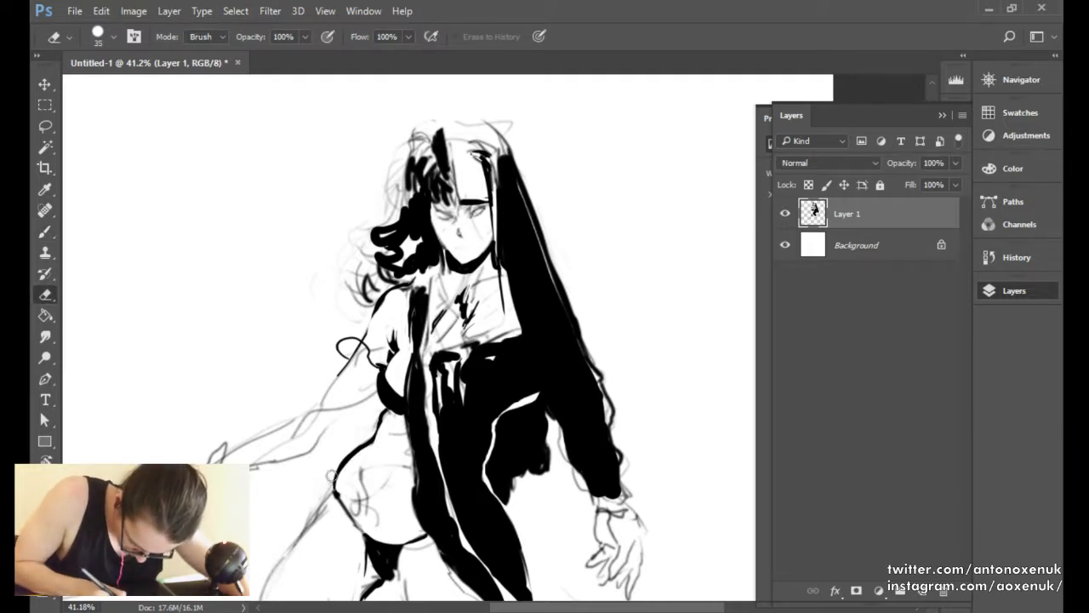
pyautogui.moveTo(336, 483)
pyautogui.mouseDown()
pyautogui.moveTo(371, 376)
pyautogui.moveTo(343, 414)
pyautogui.mouseUp()
pyautogui.press('b')
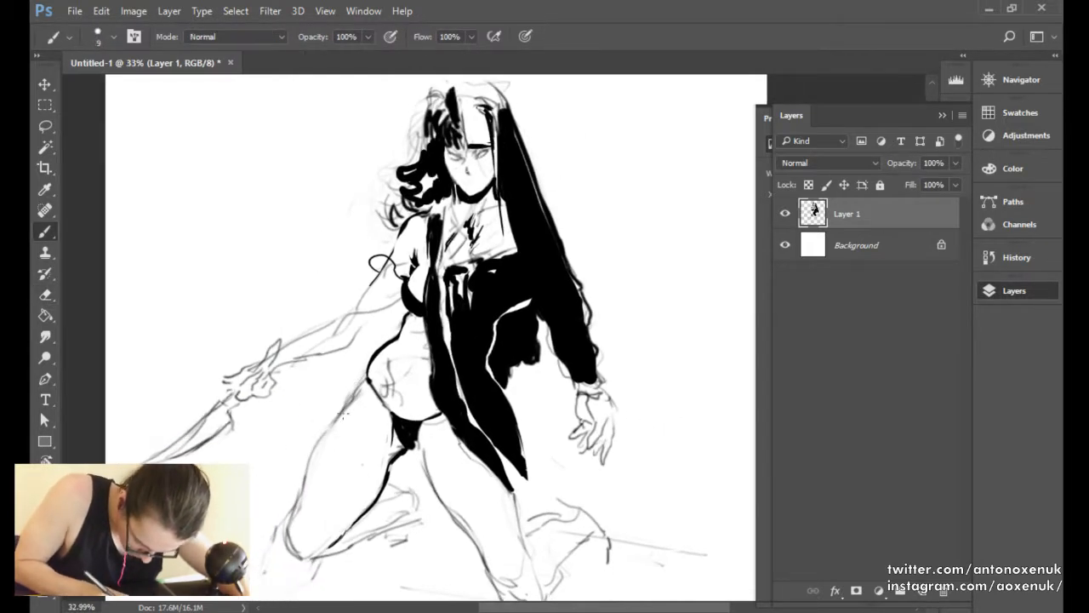
pyautogui.moveTo(296, 521)
pyautogui.mouseDown()
pyautogui.moveTo(306, 455)
pyautogui.moveTo(299, 498)
pyautogui.moveTo(326, 429)
pyautogui.moveTo(314, 450)
pyautogui.moveTo(358, 386)
pyautogui.mouseUp()
pyautogui.press(']')
pyautogui.press(']')
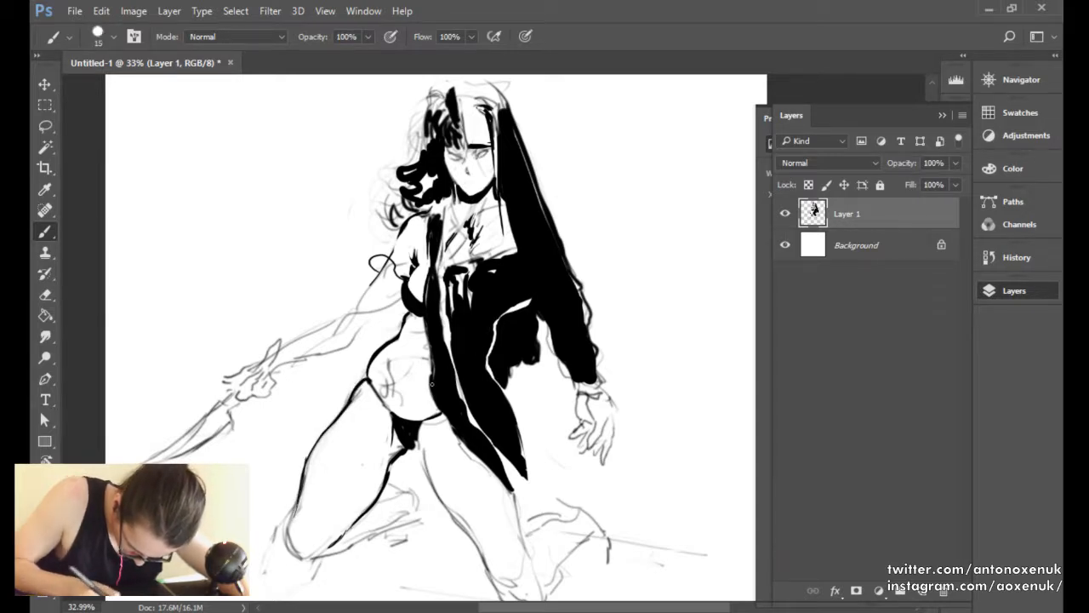
pyautogui.press('e')
pyautogui.moveTo(295, 520); pyautogui.dragTo(340, 417)
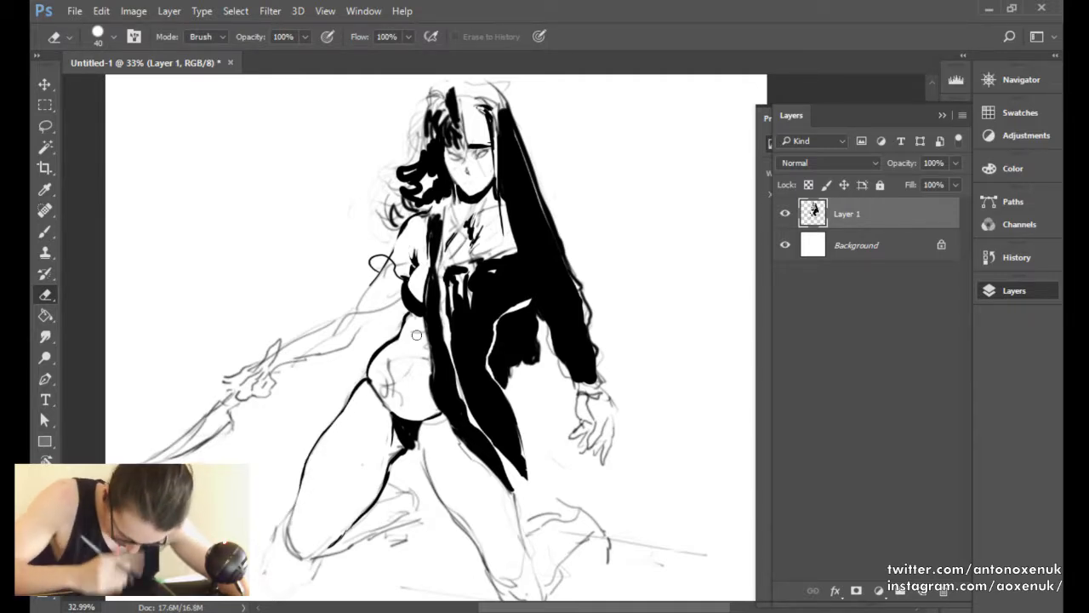
# Erase the rough sketch lines inside the belly.
pyautogui.press('b')
pyautogui.press('e')
pyautogui.moveTo(369, 375)
pyautogui.mouseDown()
pyautogui.moveTo(396, 402)
pyautogui.moveTo(385, 371)
pyautogui.mouseUp()
pyautogui.press('b')
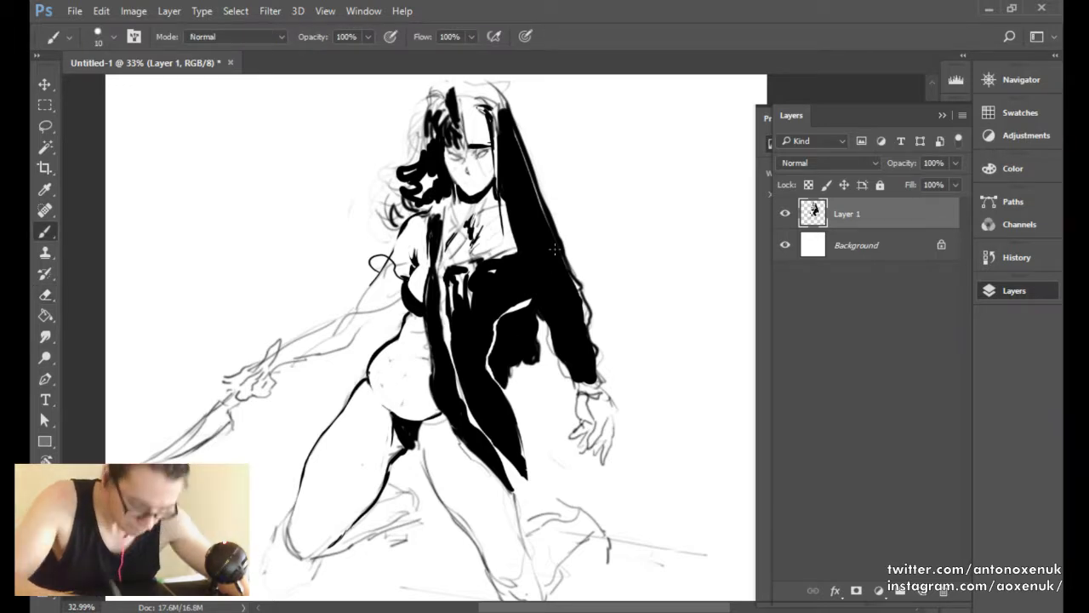
# Flip the canvas horizontally and erase the sketch marks along the coat's edge beside the belly.
pyautogui.hotkey('ctrl', 'shift', 'h')
pyautogui.moveTo(616, 341); pyautogui.dragTo(571, 326)
pyautogui.press('e')
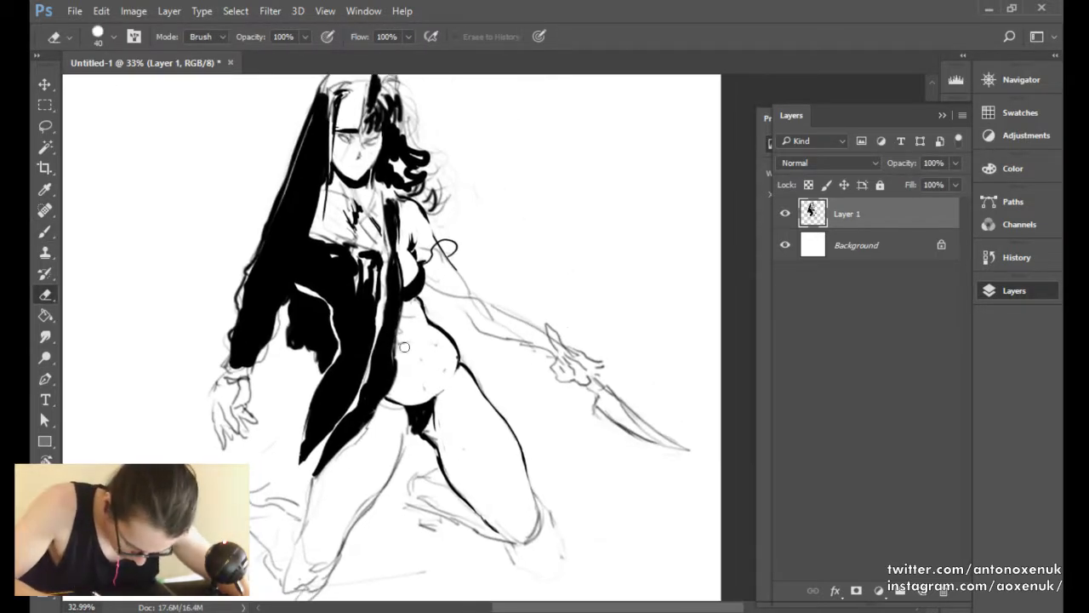
pyautogui.moveTo(406, 347); pyautogui.dragTo(397, 368)
pyautogui.press('[')
pyautogui.press('[')
pyautogui.hotkey('ctrl', 'z')
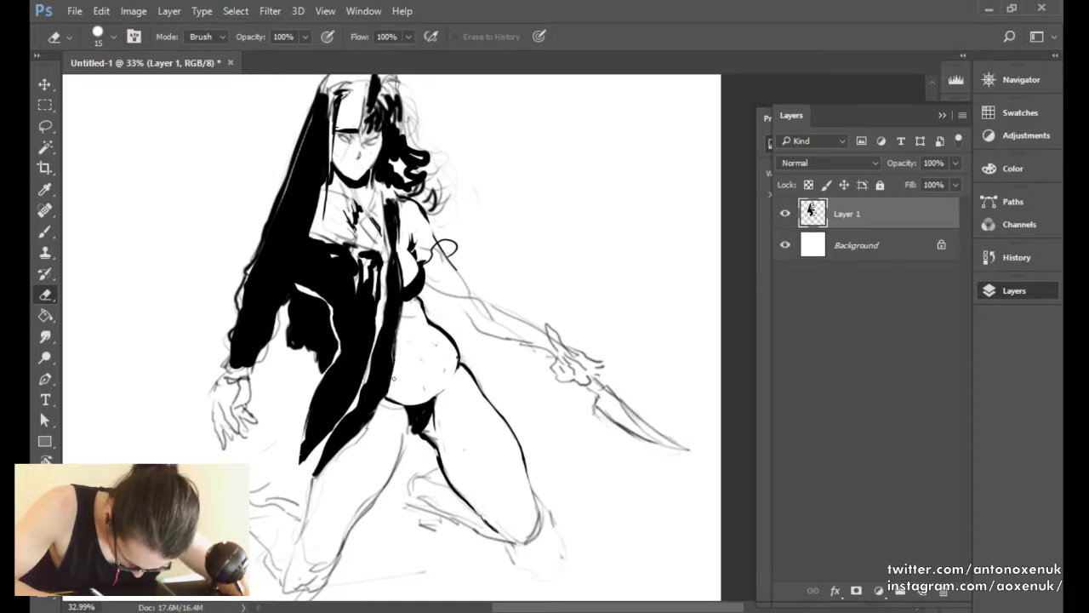
pyautogui.moveTo(399, 318); pyautogui.dragTo(393, 371)
pyautogui.press('b')
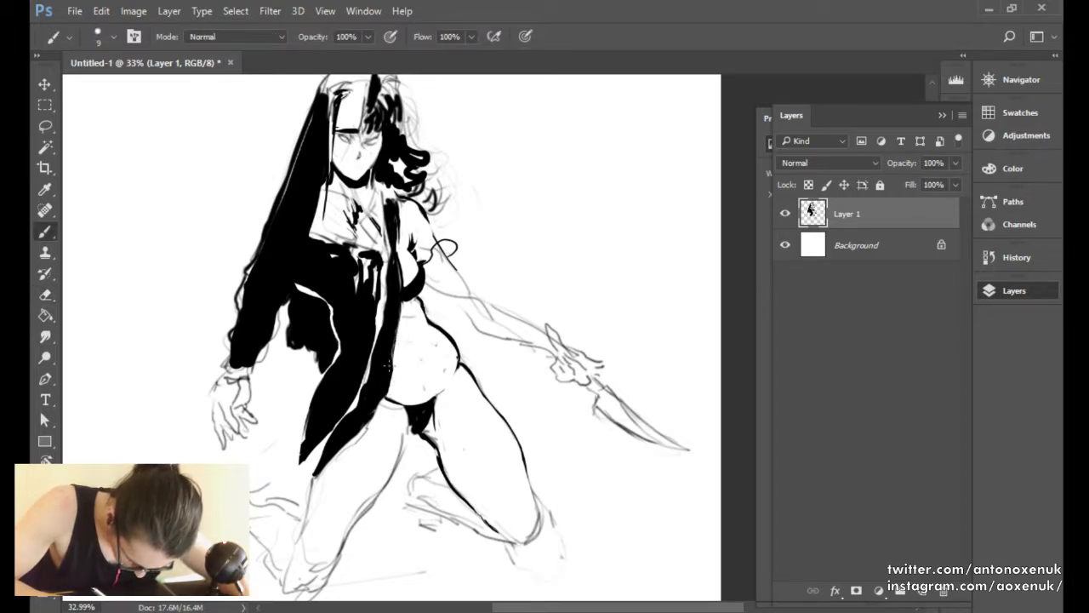
# Refine the coat's edge beside the belly with thin black strokes and fine erasing, undoing the excess stroke.
pyautogui.press('e')
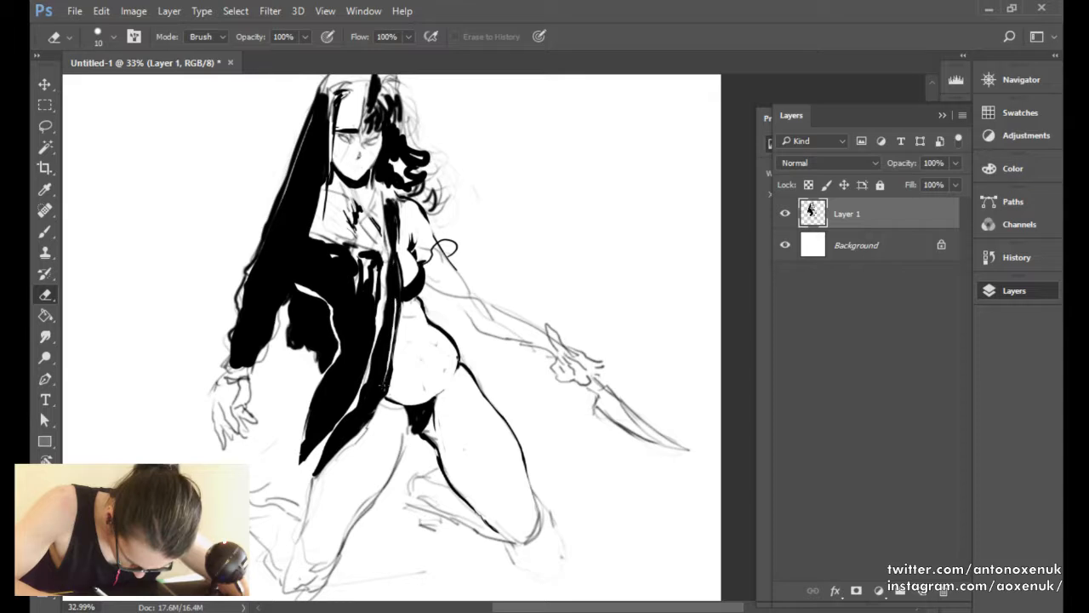
pyautogui.press('b')
pyautogui.moveTo(395, 294); pyautogui.dragTo(382, 389)
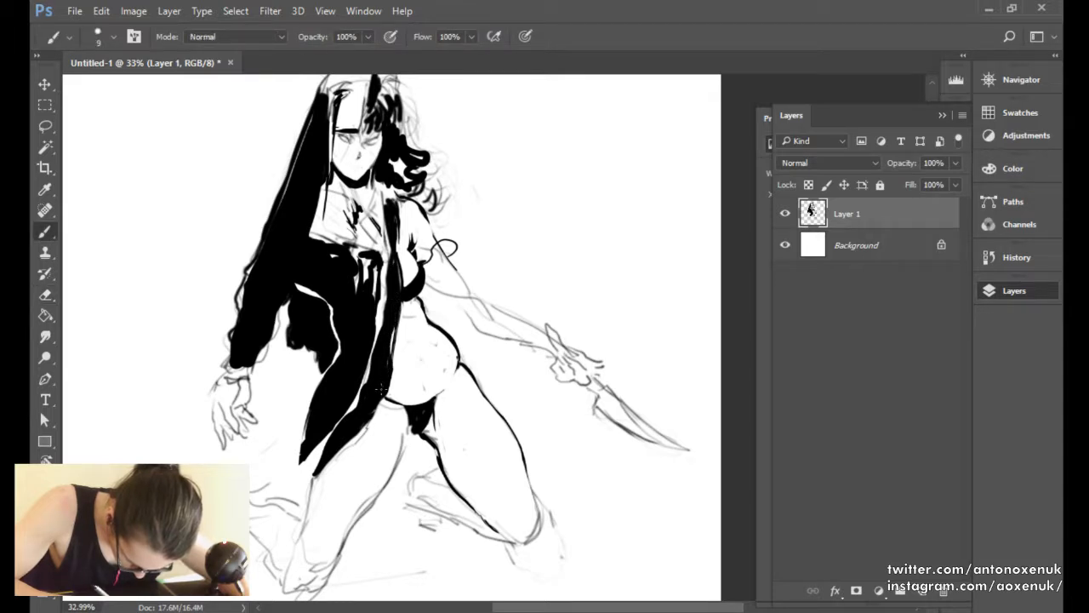
pyautogui.press('e')
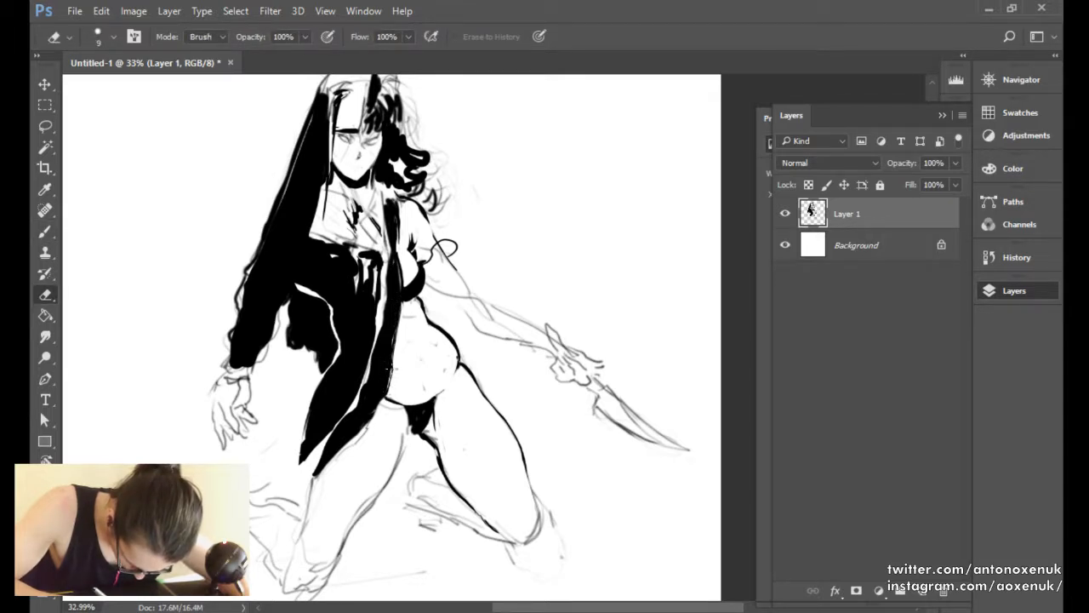
pyautogui.moveTo(389, 349); pyautogui.dragTo(396, 322)
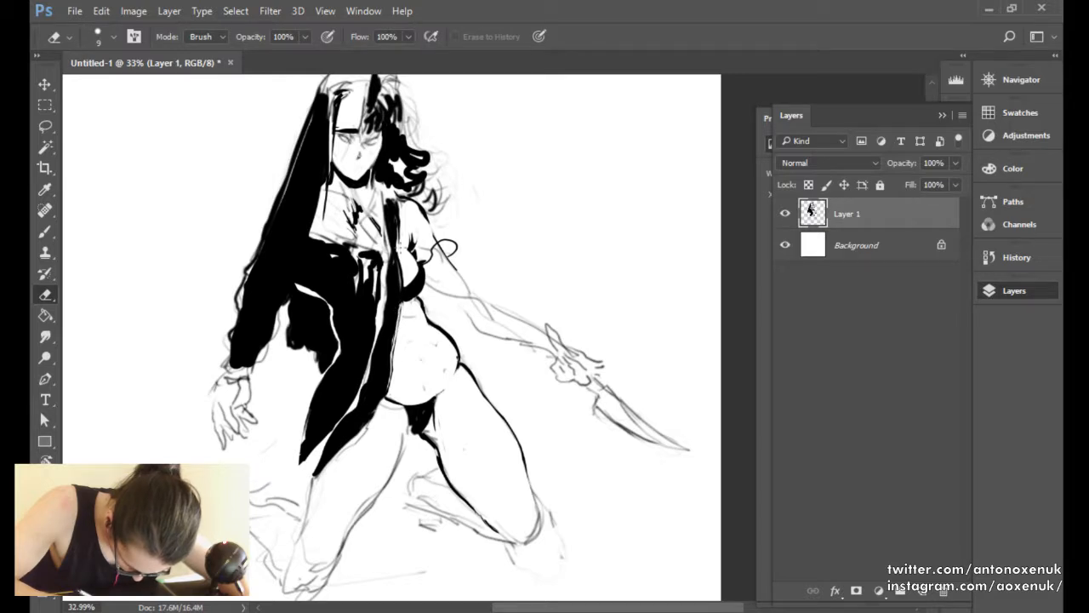
pyautogui.press('b')
pyautogui.moveTo(396, 361); pyautogui.dragTo(403, 322)
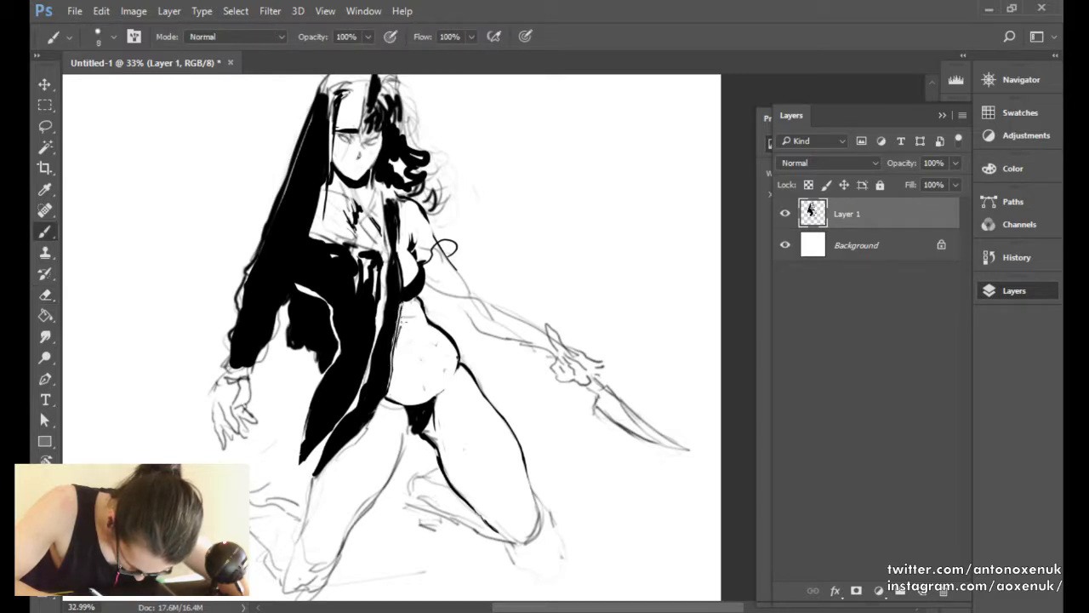
pyautogui.hotkey('ctrl', 'z')
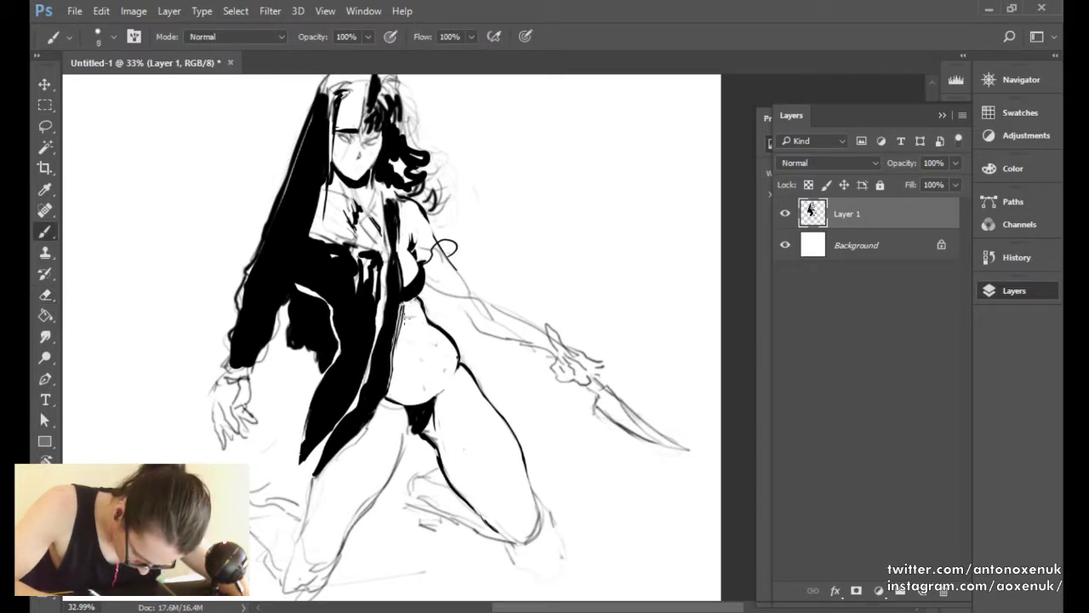
pyautogui.hotkey('ctrl', 'alt', 'z')
pyautogui.press('[')
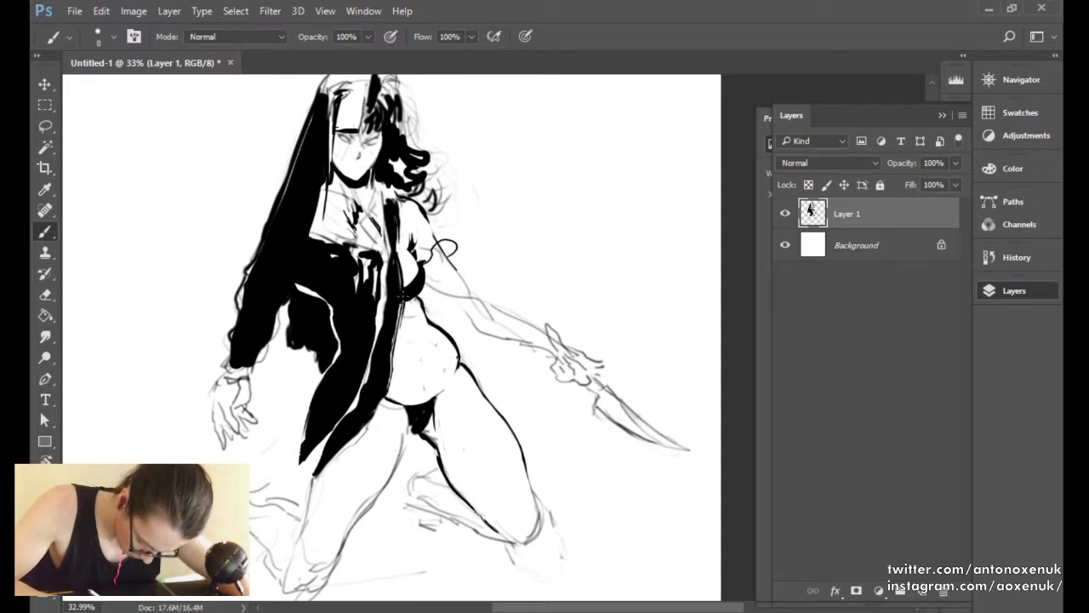
# Sharpen the coat's edge alongside the bust with a size 8 brush and eraser.
pyautogui.moveTo(433, 296); pyautogui.dragTo(368, 330)
pyautogui.moveTo(473, 274)
pyautogui.mouseDown()
pyautogui.moveTo(562, 274)
pyautogui.moveTo(599, 310)
pyautogui.moveTo(506, 343)
pyautogui.mouseUp()
pyautogui.moveTo(446, 302); pyautogui.dragTo(587, 304)
pyautogui.press('e')
pyautogui.press('b')
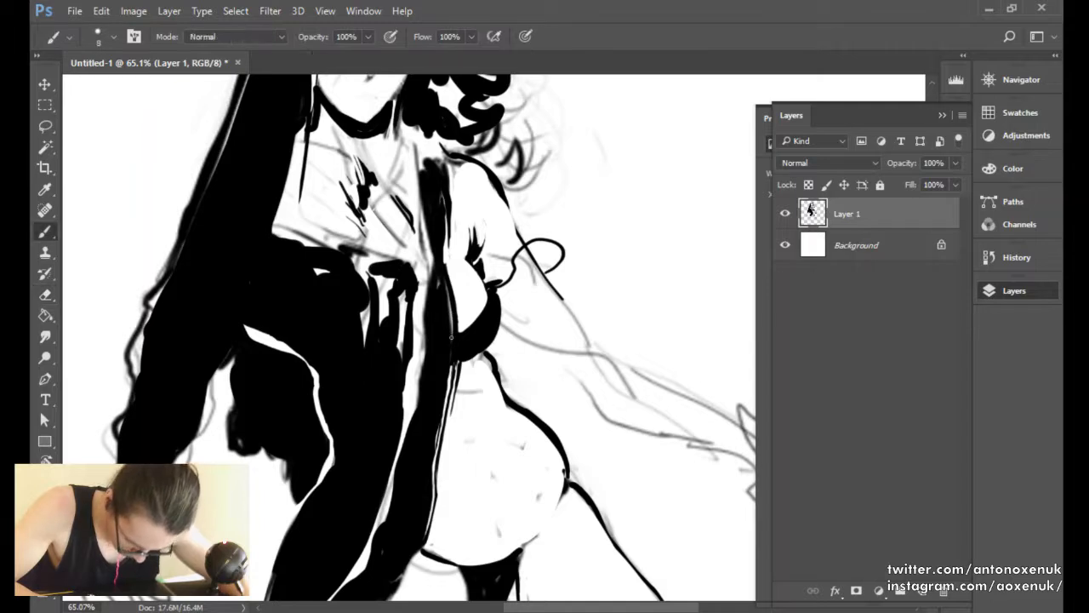
pyautogui.moveTo(451, 338); pyautogui.dragTo(444, 276)
pyautogui.press('e')
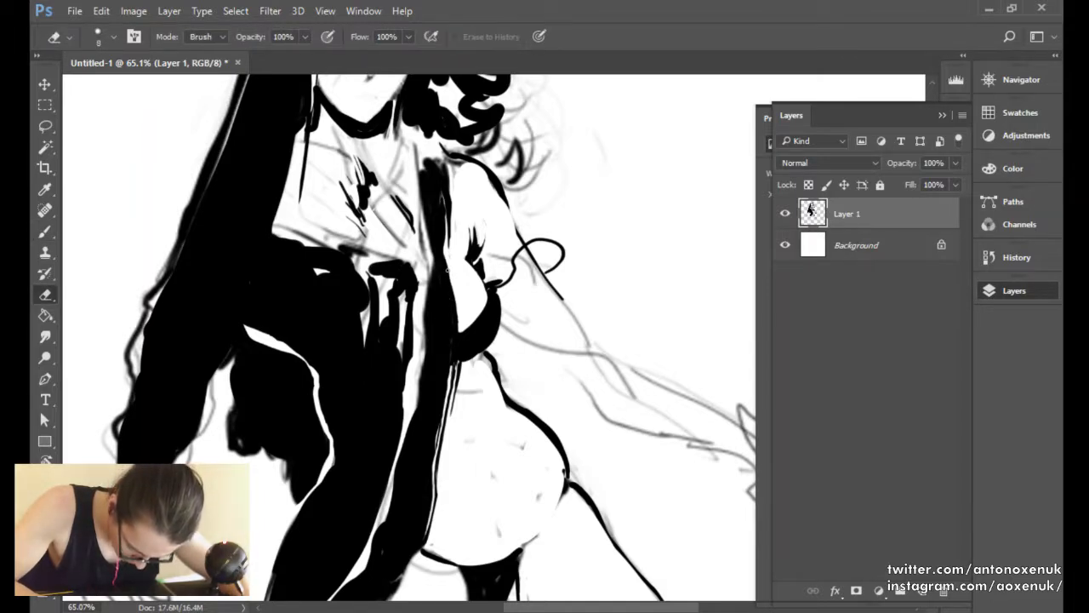
pyautogui.moveTo(454, 304); pyautogui.dragTo(456, 337)
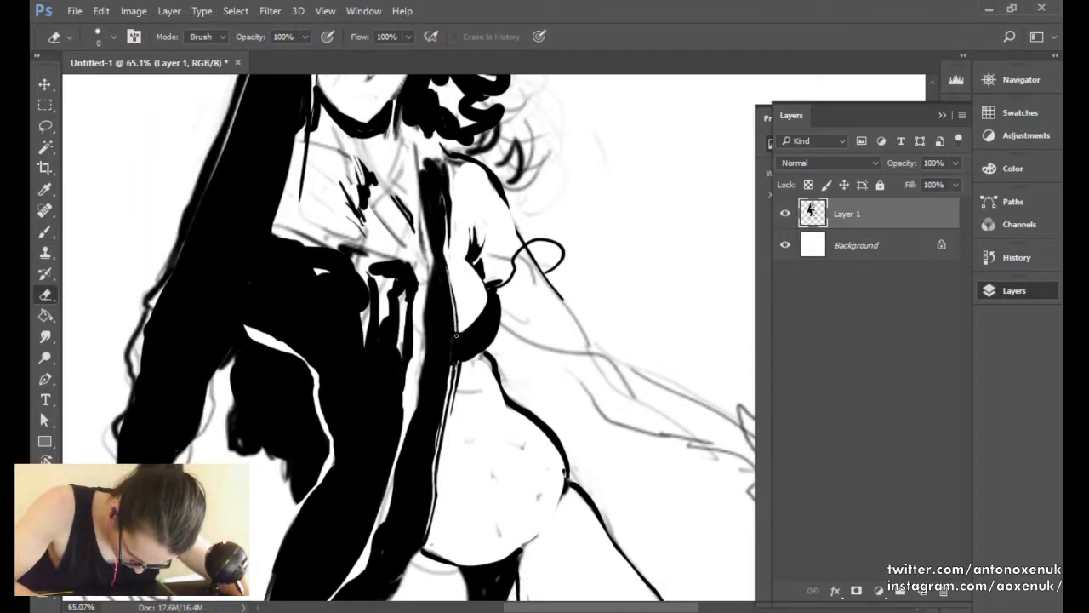
pyautogui.press('b')
# Erase the leftover sketch line below the bust and reinforce the black shadow under it with a size 20 brush.
pyautogui.hotkey('ctrl', '0')
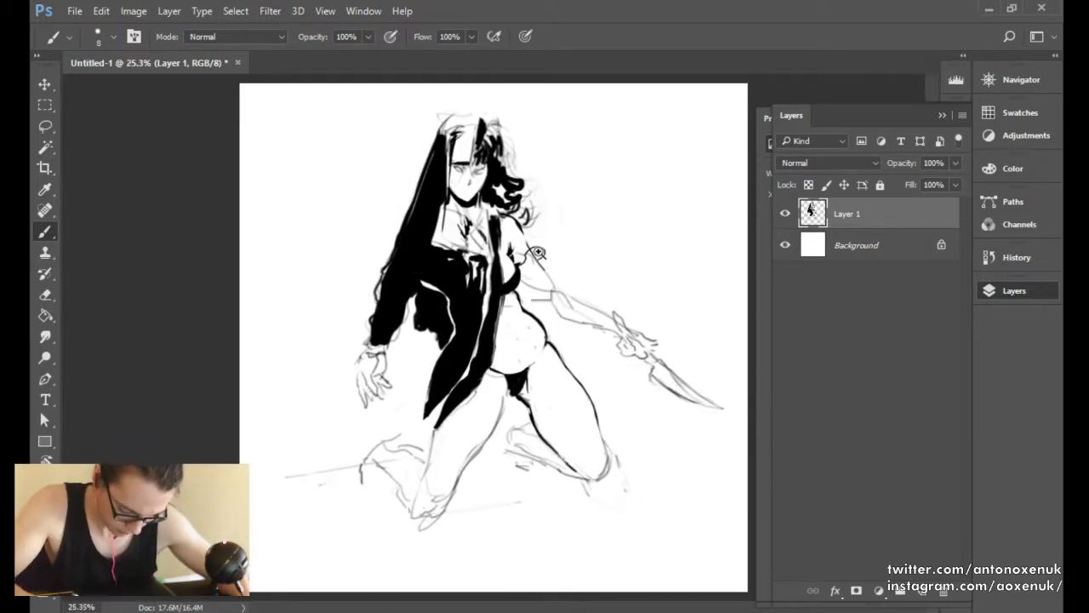
pyautogui.scroll(3, 557, 265)
pyautogui.moveTo(510, 275); pyautogui.dragTo(464, 263)
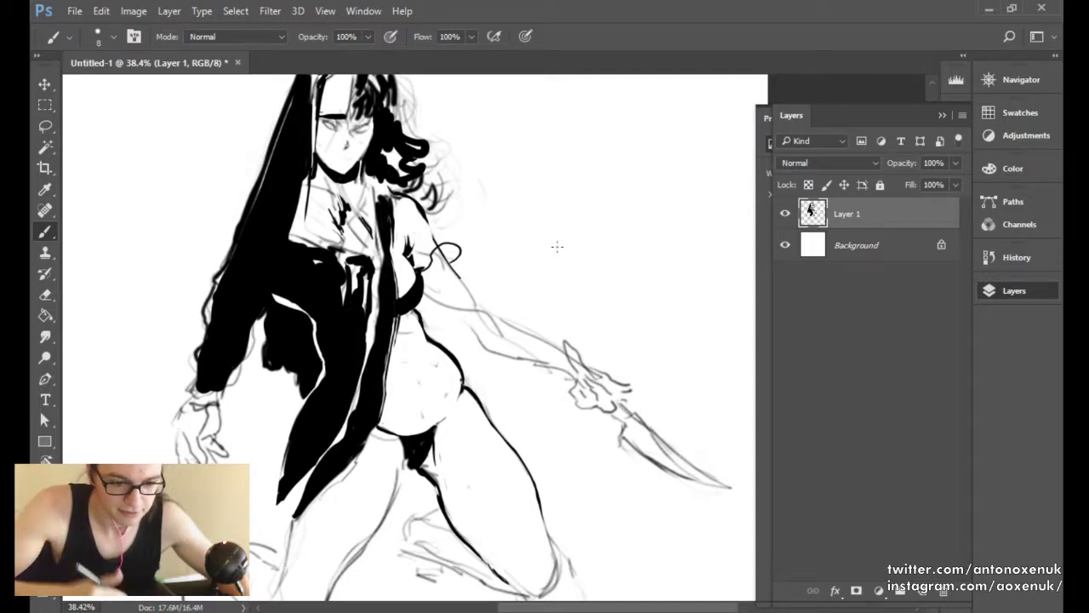
pyautogui.press('e')
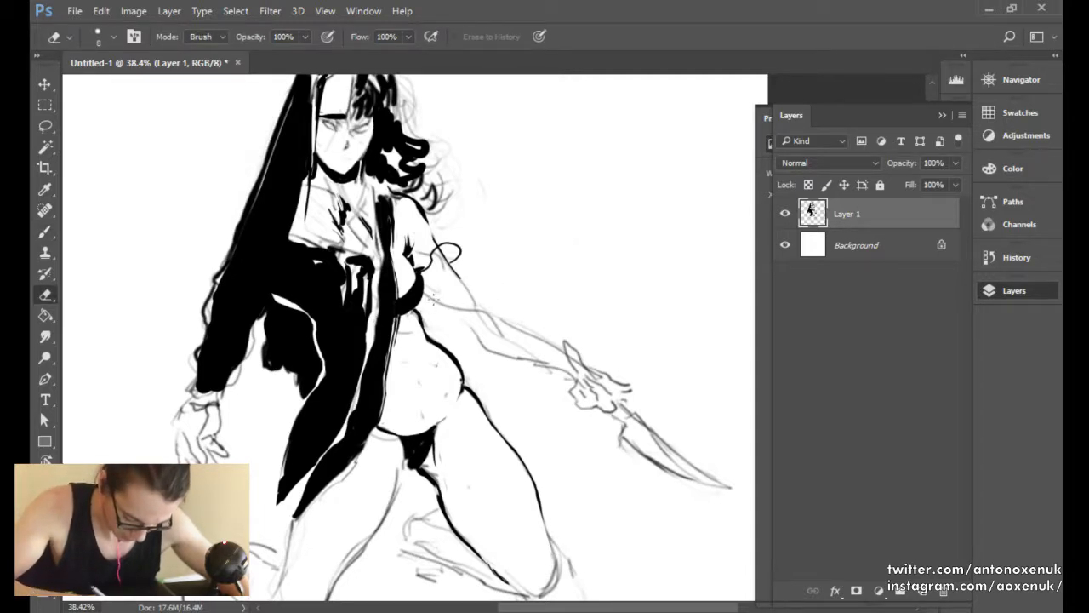
pyautogui.press('b')
pyautogui.press('e')
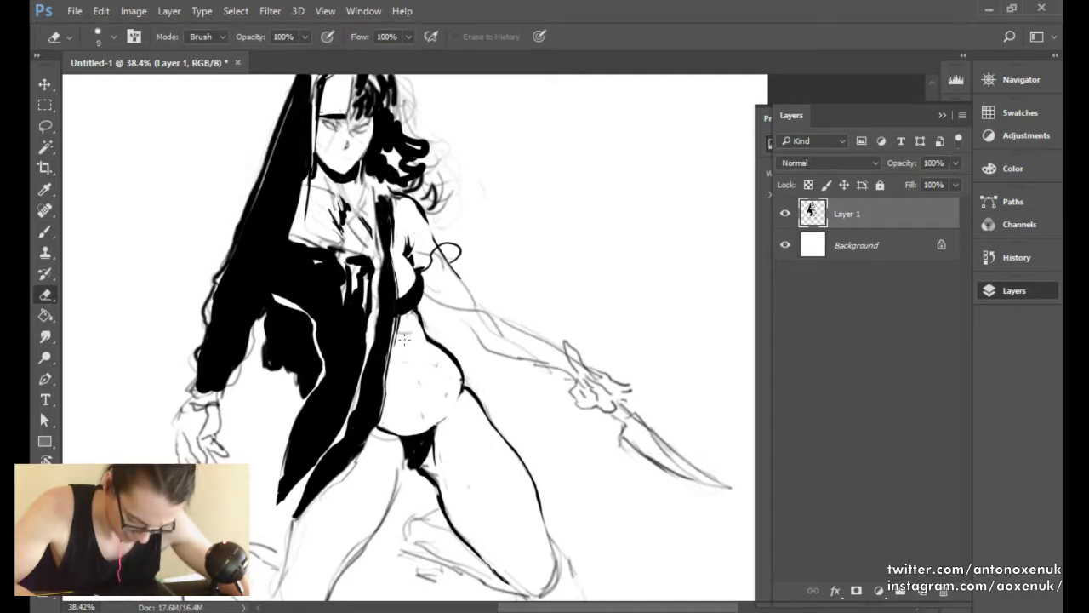
pyautogui.press('b')
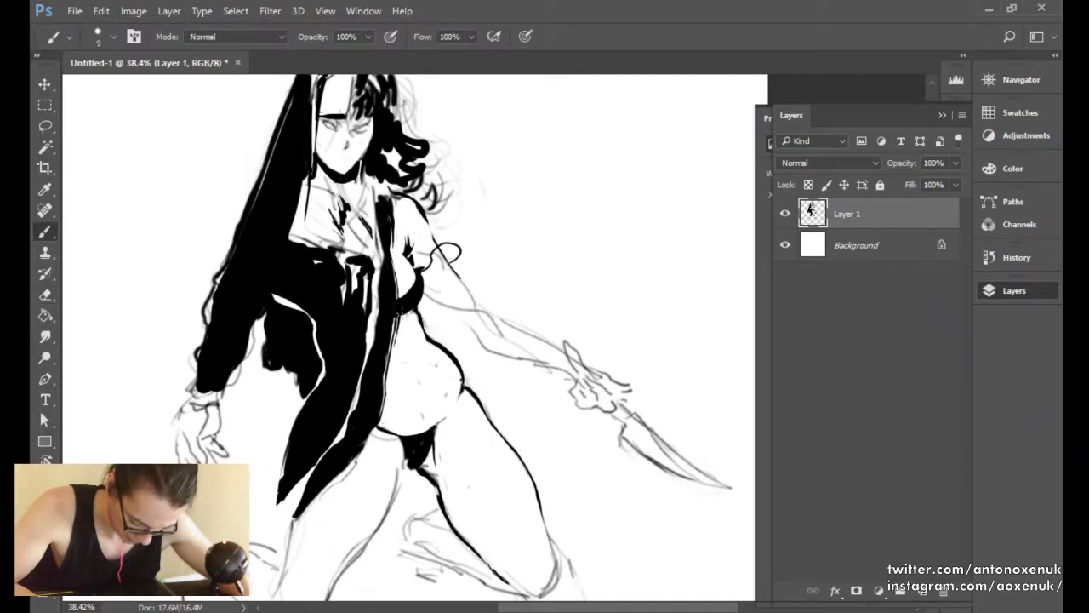
pyautogui.press(']')
pyautogui.press(']')
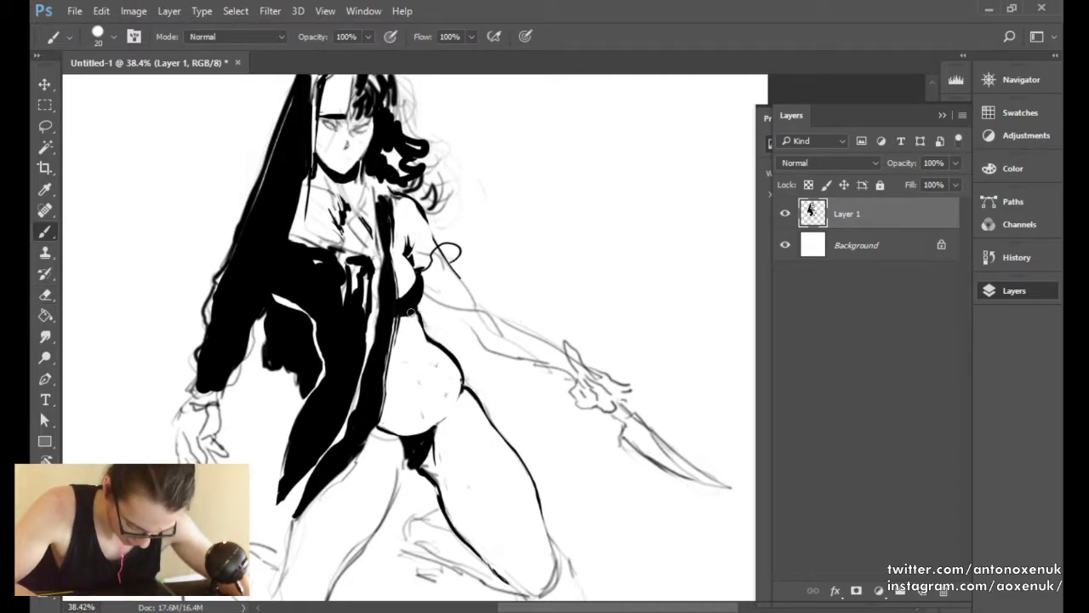
# Extend the coat's black lapel up beside the neck to meet the hair, using a size 20 brush and size 15 eraser.
pyautogui.moveTo(502, 223); pyautogui.dragTo(476, 238)
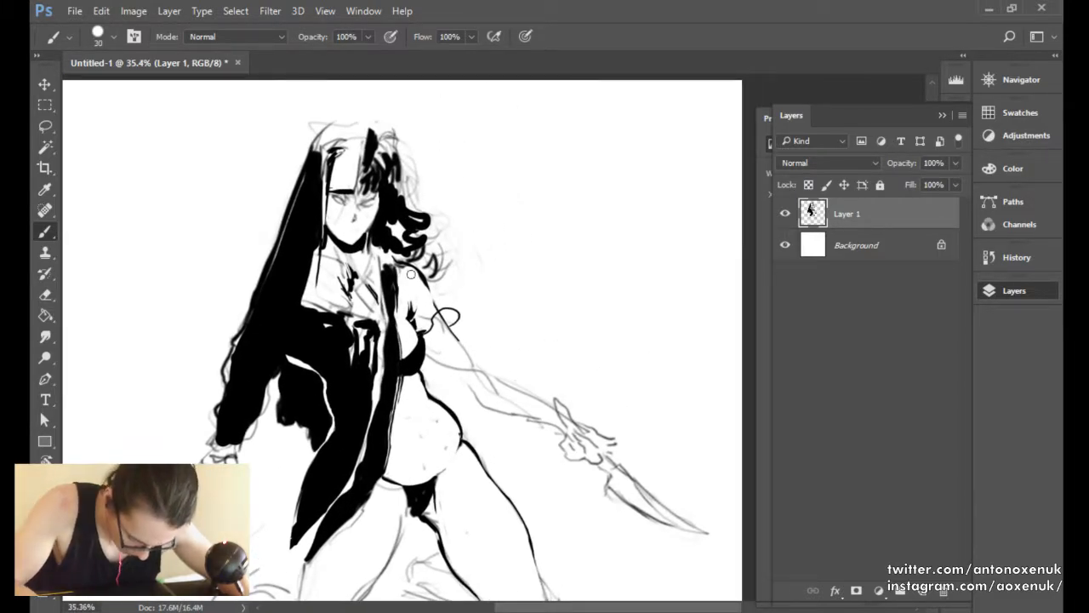
pyautogui.press('[')
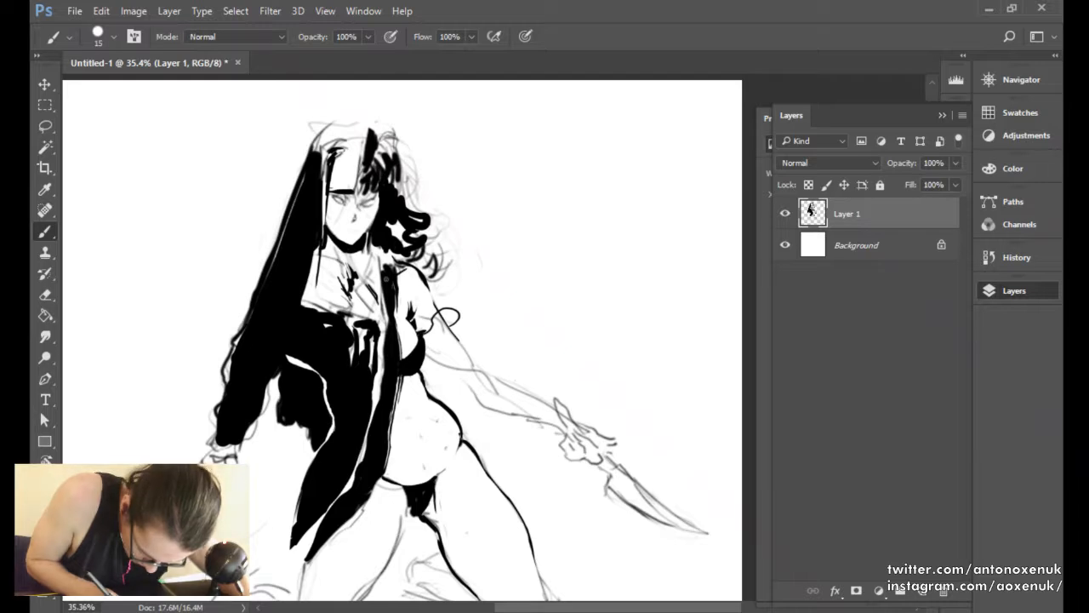
pyautogui.press('e')
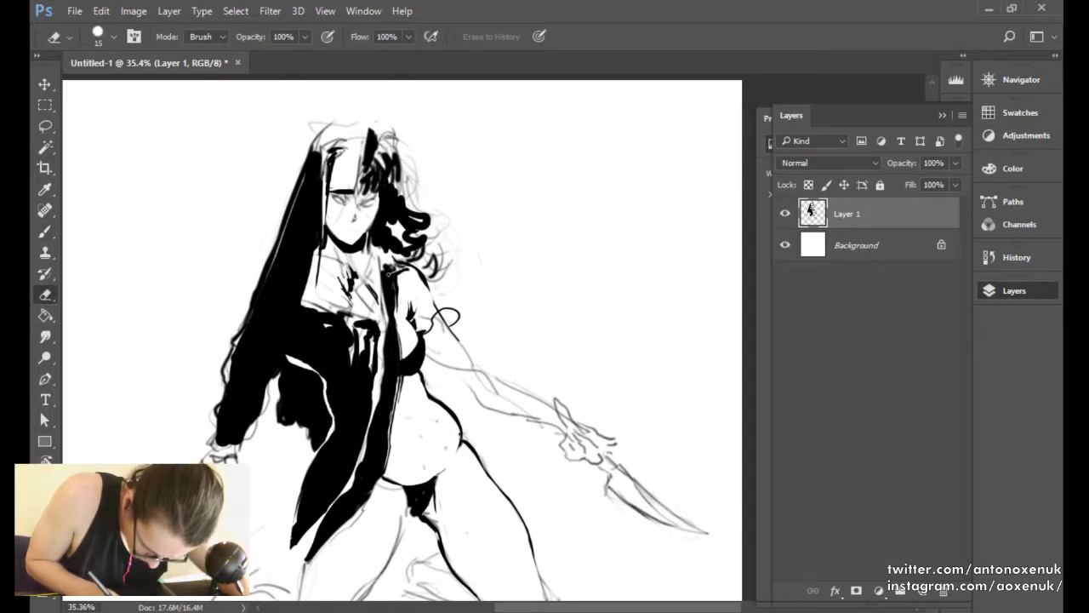
pyautogui.press('b')
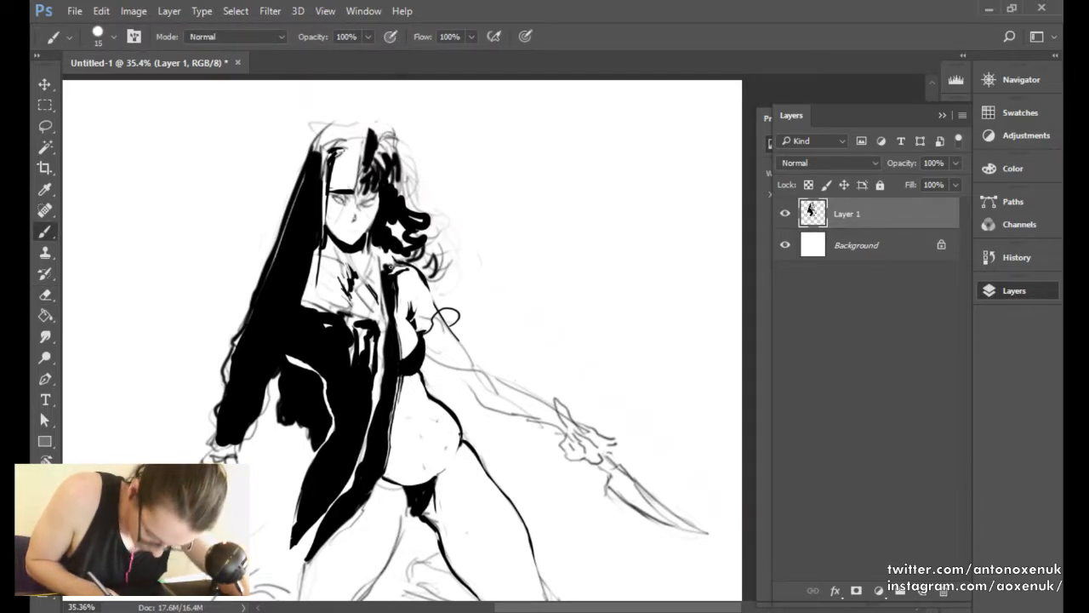
pyautogui.press(']')
pyautogui.moveTo(383, 247); pyautogui.dragTo(382, 281)
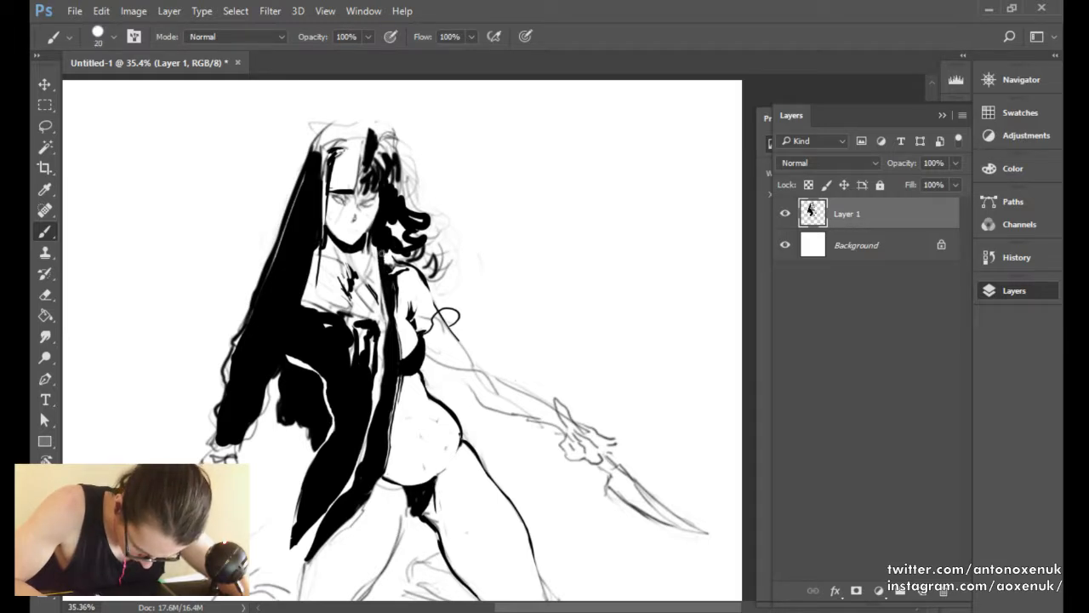
pyautogui.press('e')
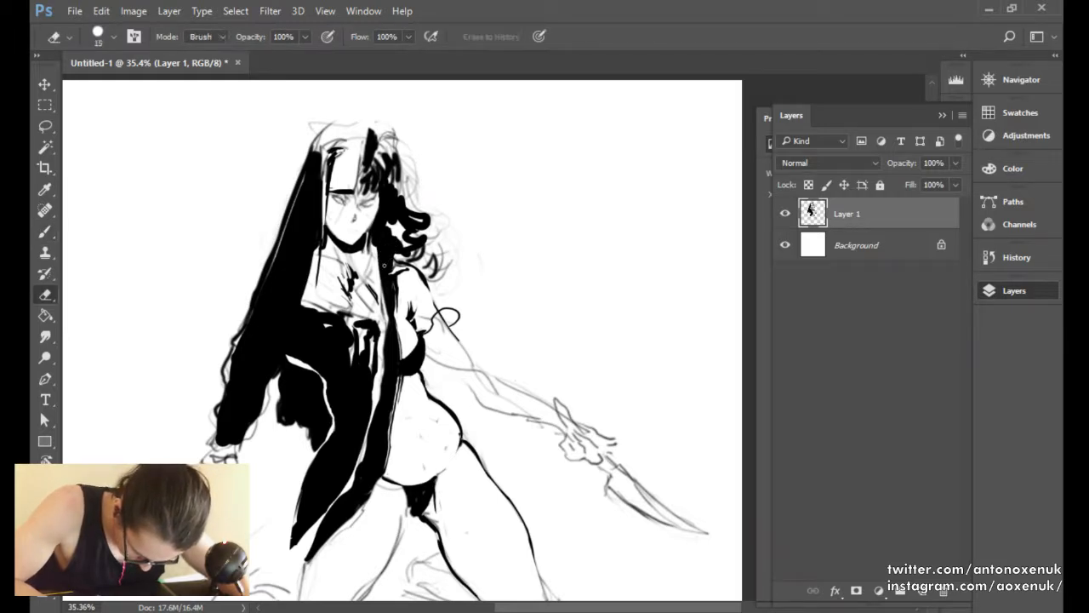
pyautogui.press('b')
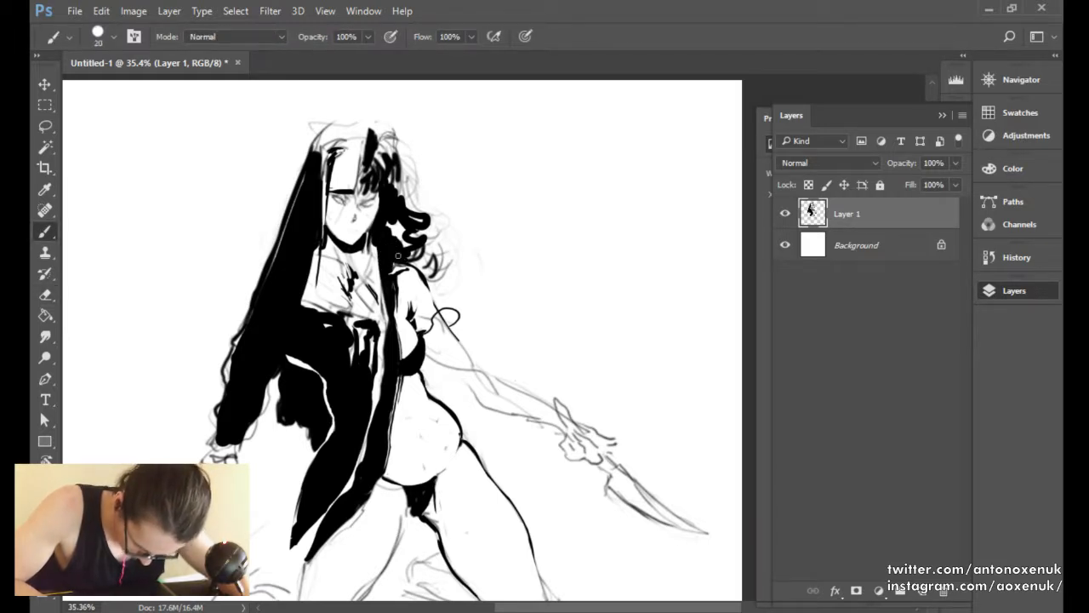
# Fill out the curls beside the neck in solid black and add fine outer strands with a size 10 brush.
pyautogui.press(']')
pyautogui.press(']')
pyautogui.press(']')
pyautogui.press(']')
pyautogui.press(']')
pyautogui.moveTo(405, 258)
pyautogui.mouseDown()
pyautogui.moveTo(395, 220)
pyautogui.moveTo(416, 246)
pyautogui.moveTo(434, 246)
pyautogui.moveTo(414, 256)
pyautogui.moveTo(429, 212)
pyautogui.moveTo(414, 234)
pyautogui.moveTo(405, 174)
pyautogui.moveTo(433, 235)
pyautogui.mouseUp()
pyautogui.press('[')
pyautogui.press('[')
pyautogui.press('[')
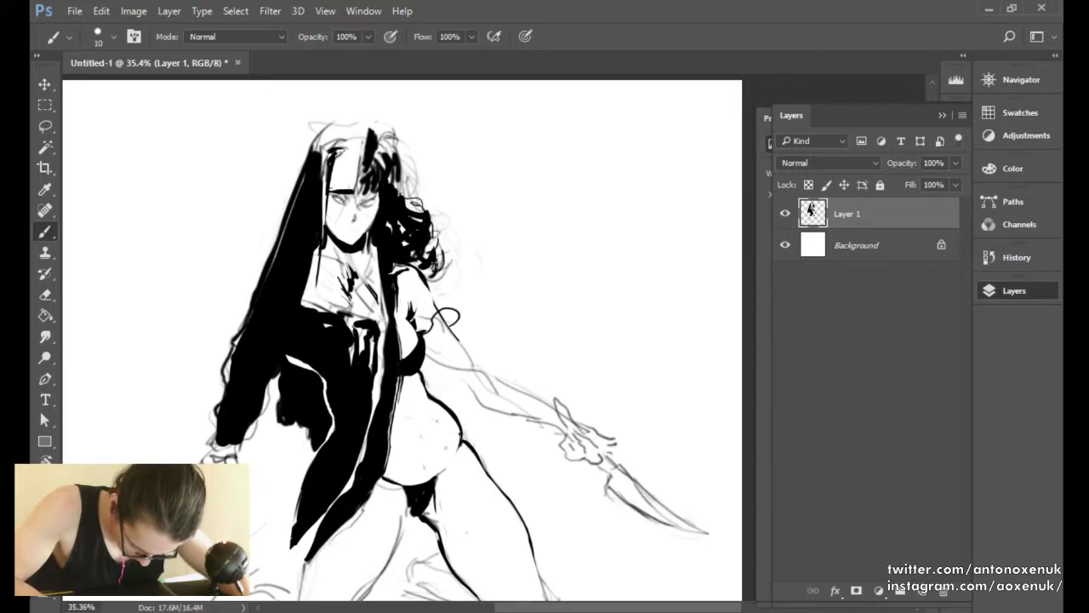
# Erase the loose sketch lines around the crown and reshape the veil edge above the fringe with black strokes.
pyautogui.press('e')
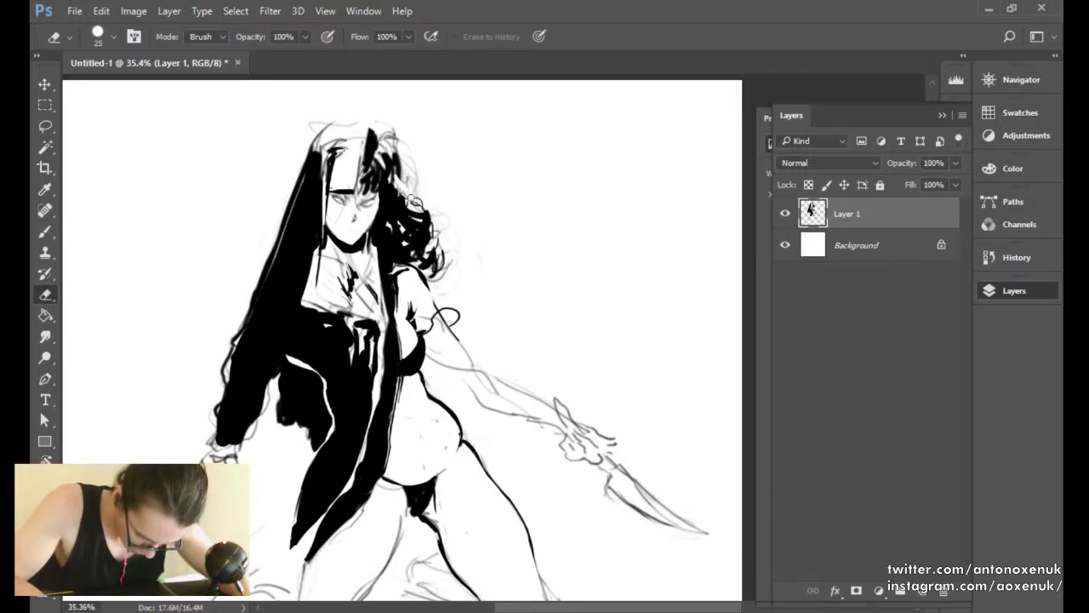
pyautogui.press(']')
pyautogui.press(']')
pyautogui.press(']')
pyautogui.moveTo(388, 139)
pyautogui.mouseDown()
pyautogui.moveTo(406, 183)
pyautogui.moveTo(389, 135)
pyautogui.moveTo(389, 168)
pyautogui.moveTo(376, 146)
pyautogui.moveTo(383, 181)
pyautogui.moveTo(356, 192)
pyautogui.mouseUp()
pyautogui.press('b')
pyautogui.press('e')
pyautogui.press('b')
pyautogui.moveTo(363, 153)
pyautogui.mouseDown()
pyautogui.moveTo(353, 192)
pyautogui.moveTo(363, 193)
pyautogui.moveTo(371, 129)
pyautogui.mouseUp()
# Refine the fringe over the forehead with a size 15 eraser and fill it with size 15 black strokes.
pyautogui.press('e')
pyautogui.press('[')
pyautogui.press('[')
pyautogui.press('[')
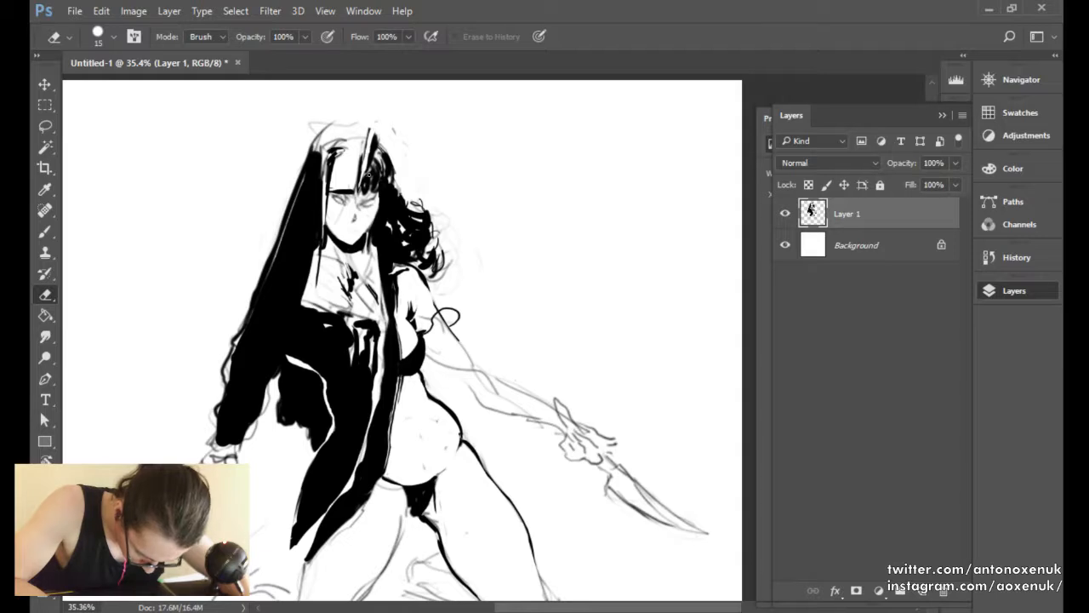
pyautogui.press('b')
pyautogui.moveTo(360, 192); pyautogui.dragTo(372, 158)
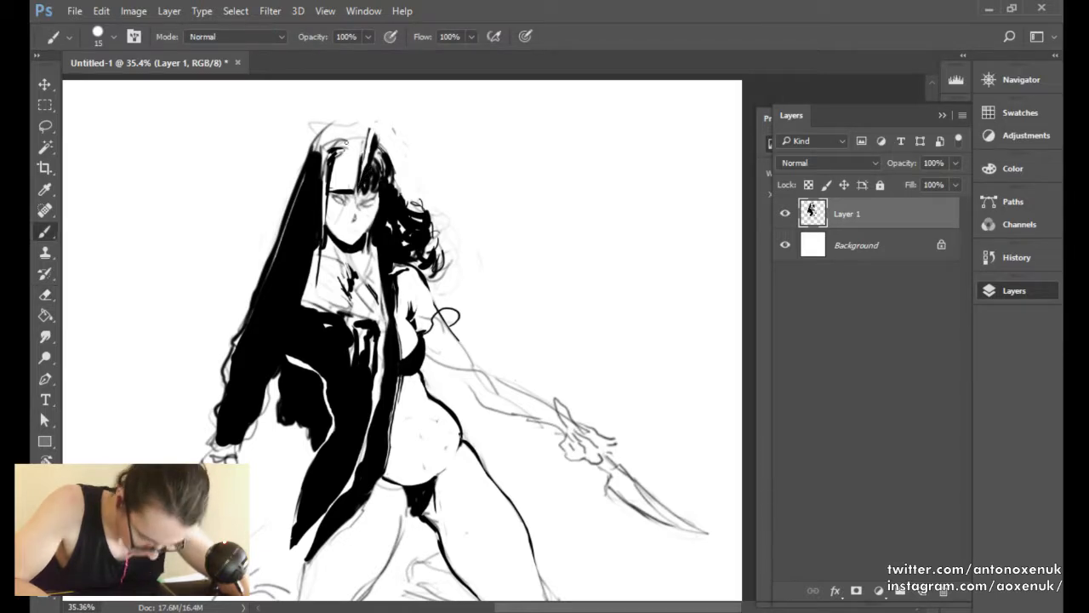
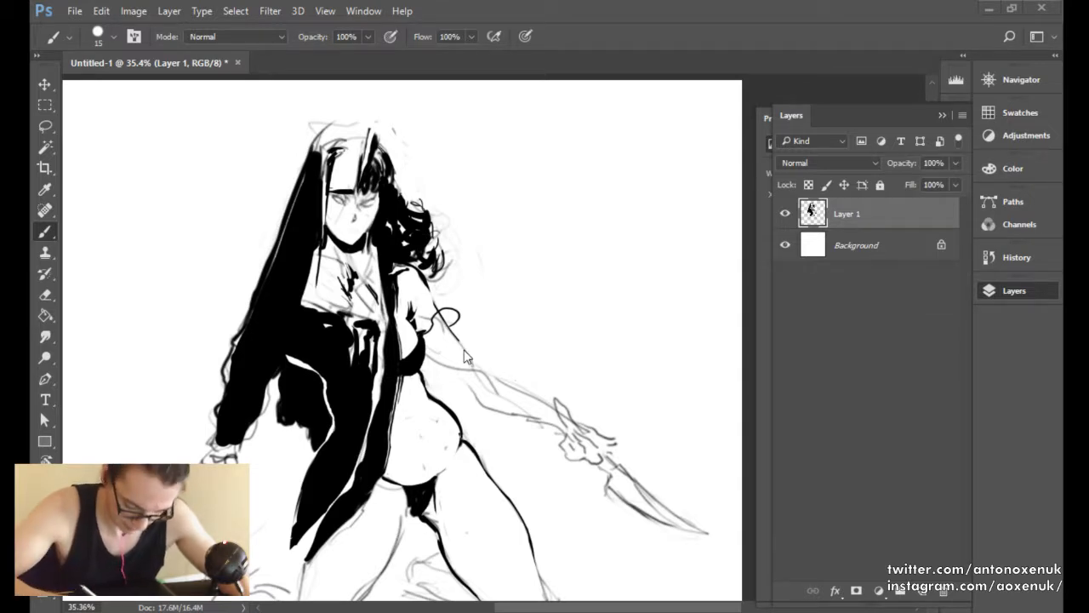
# Paint the shadow strokes at the armpit with a size 15 brush and trim them with a size 25 eraser.
pyautogui.press('e')
pyautogui.press(']')
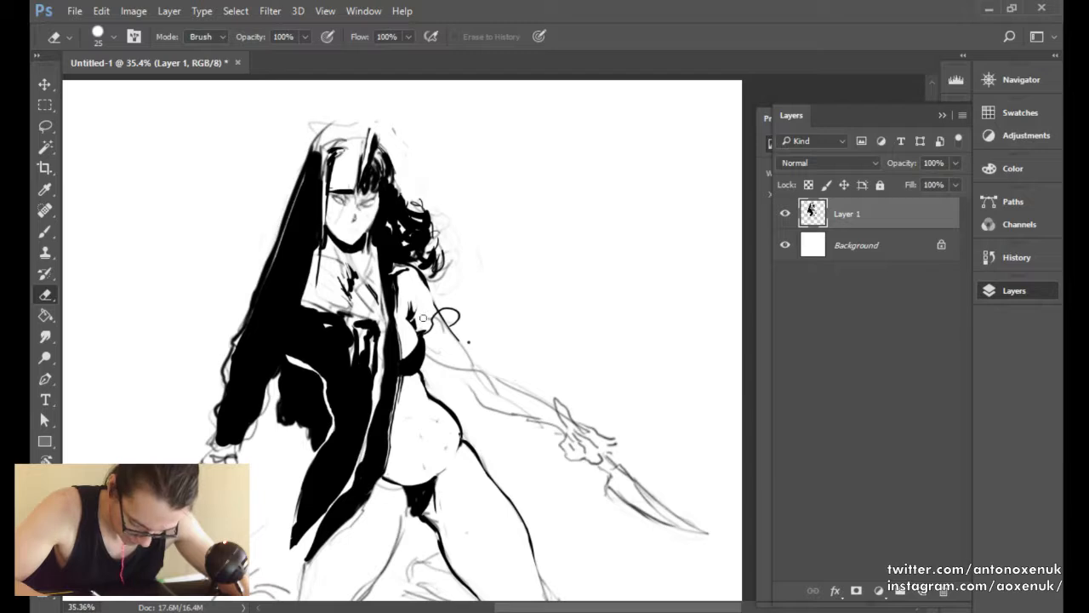
pyautogui.press('b')
pyautogui.scroll(2, 422, 315)
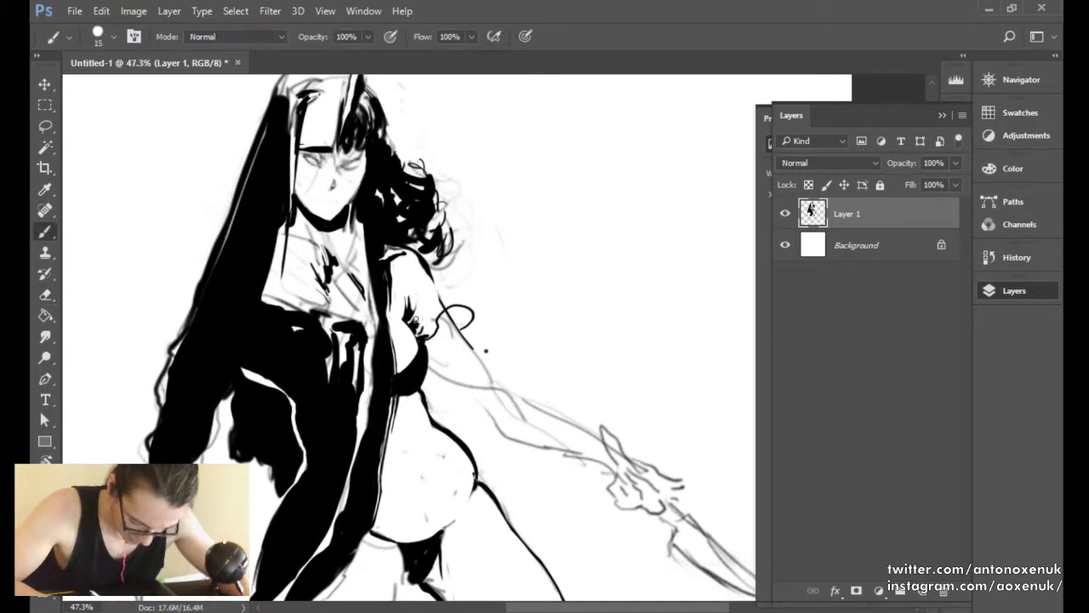
pyautogui.press('e')
pyautogui.moveTo(421, 313); pyautogui.dragTo(418, 326)
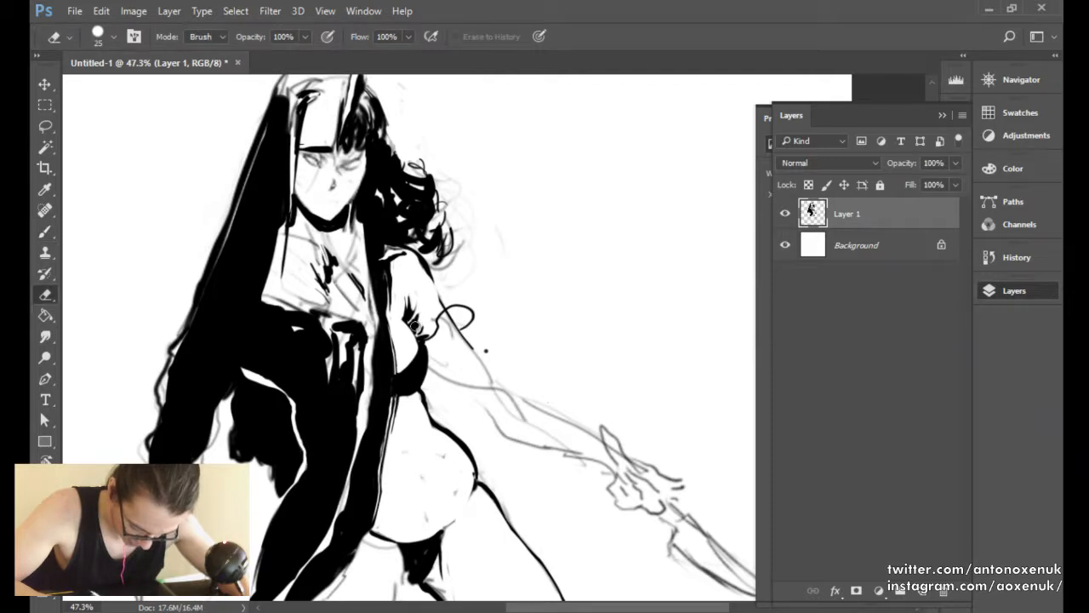
pyautogui.press('b')
pyautogui.press('e')
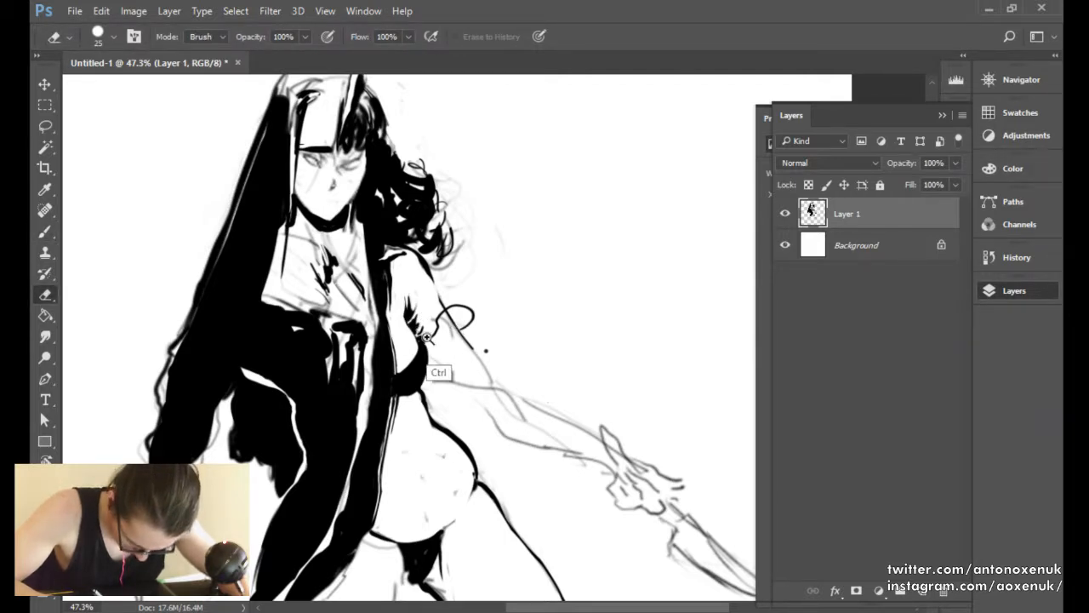
# Flip the canvas horizontally and ink a black wrist band and the upper contour of the outstretched forearm, erasing the excess sketch.
pyautogui.moveTo(428, 340); pyautogui.dragTo(357, 344)
pyautogui.hotkey('ctrl', 'shift', 'h')
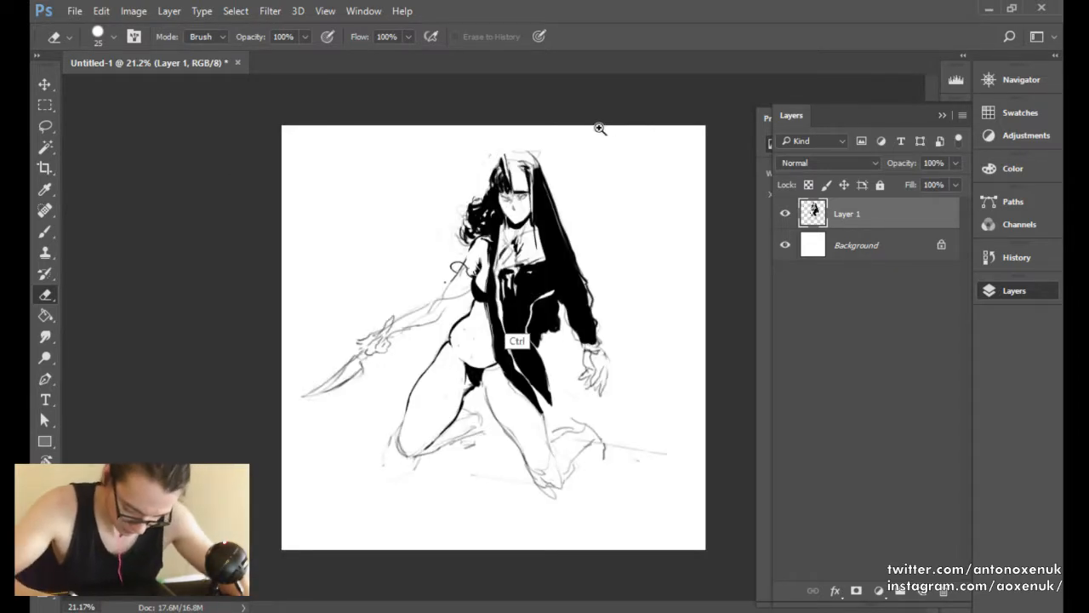
pyautogui.moveTo(520, 303); pyautogui.dragTo(559, 303)
pyautogui.press('b')
pyautogui.moveTo(311, 366)
pyautogui.mouseDown()
pyautogui.moveTo(336, 362)
pyautogui.moveTo(314, 323)
pyautogui.moveTo(295, 351)
pyautogui.moveTo(329, 311)
pyautogui.moveTo(307, 344)
pyautogui.moveTo(323, 324)
pyautogui.moveTo(323, 313)
pyautogui.moveTo(311, 319)
pyautogui.moveTo(300, 341)
pyautogui.moveTo(326, 307)
pyautogui.mouseUp()
pyautogui.press('[')
pyautogui.press(']')
pyautogui.press(']')
pyautogui.press('e')
pyautogui.moveTo(316, 346)
pyautogui.mouseDown()
pyautogui.moveTo(354, 309)
pyautogui.moveTo(424, 276)
pyautogui.mouseUp()
# Ink the lower contour of the outstretched arm with a size 10 brush and mark the elbow crease.
pyautogui.press('b')
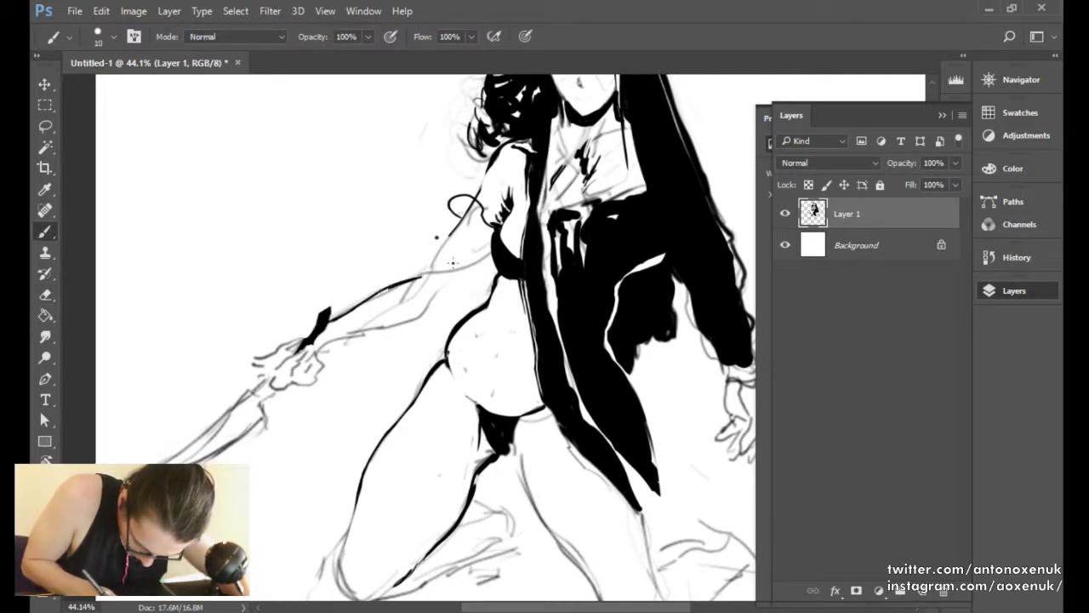
pyautogui.moveTo(320, 353); pyautogui.dragTo(444, 296)
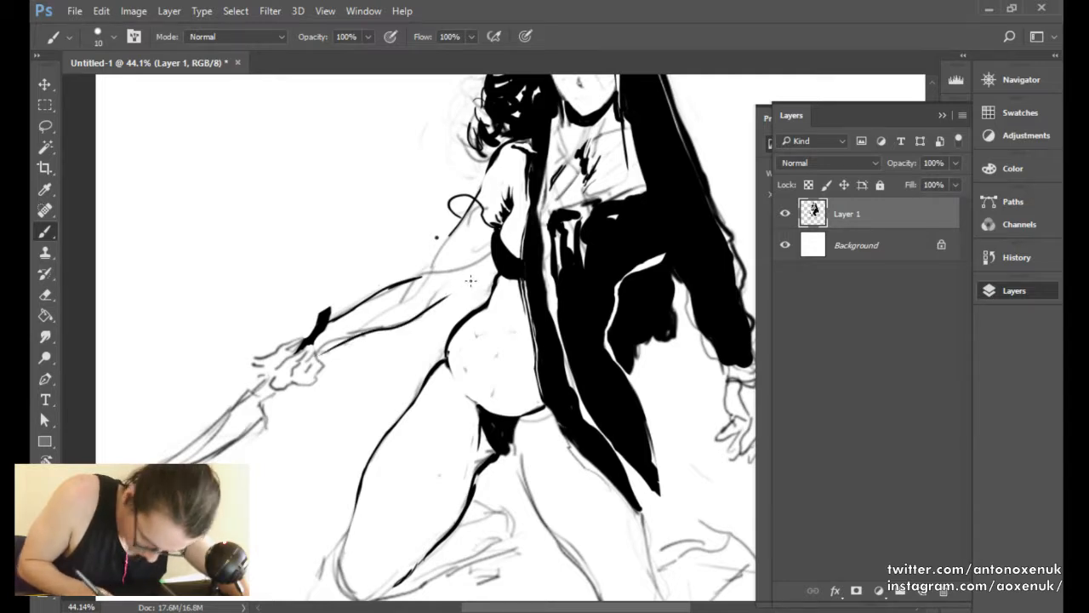
pyautogui.press('e')
pyautogui.press('b')
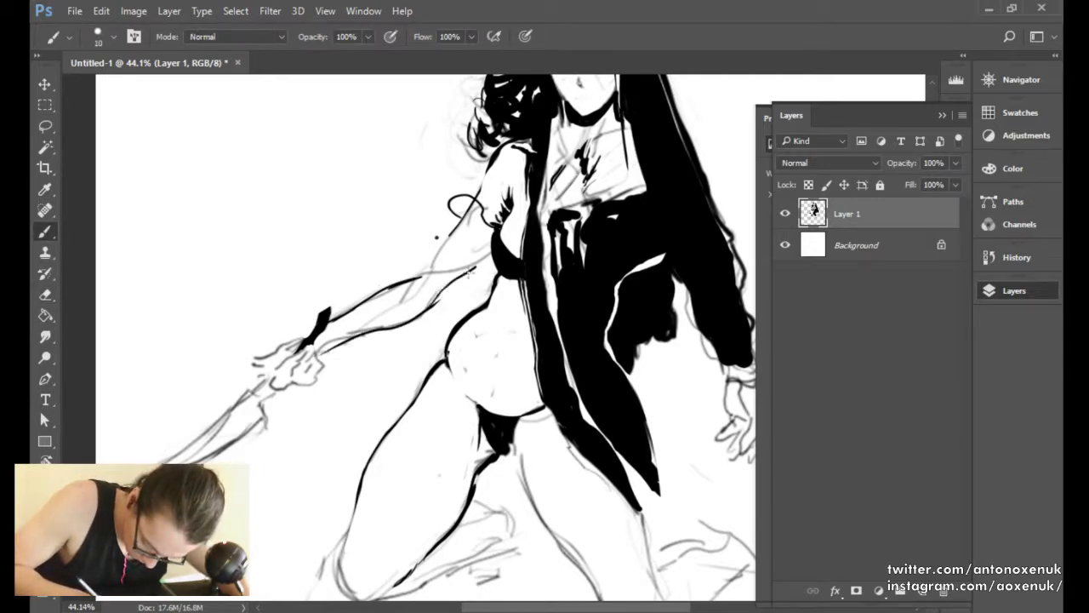
pyautogui.press(']')
pyautogui.press(']')
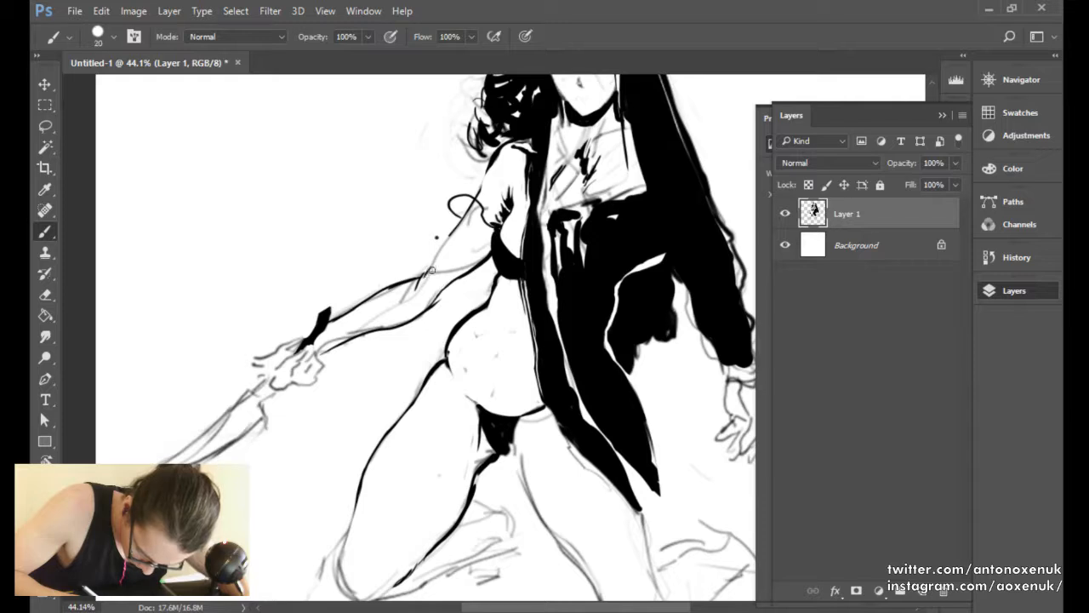
pyautogui.press('[')
pyautogui.press('[')
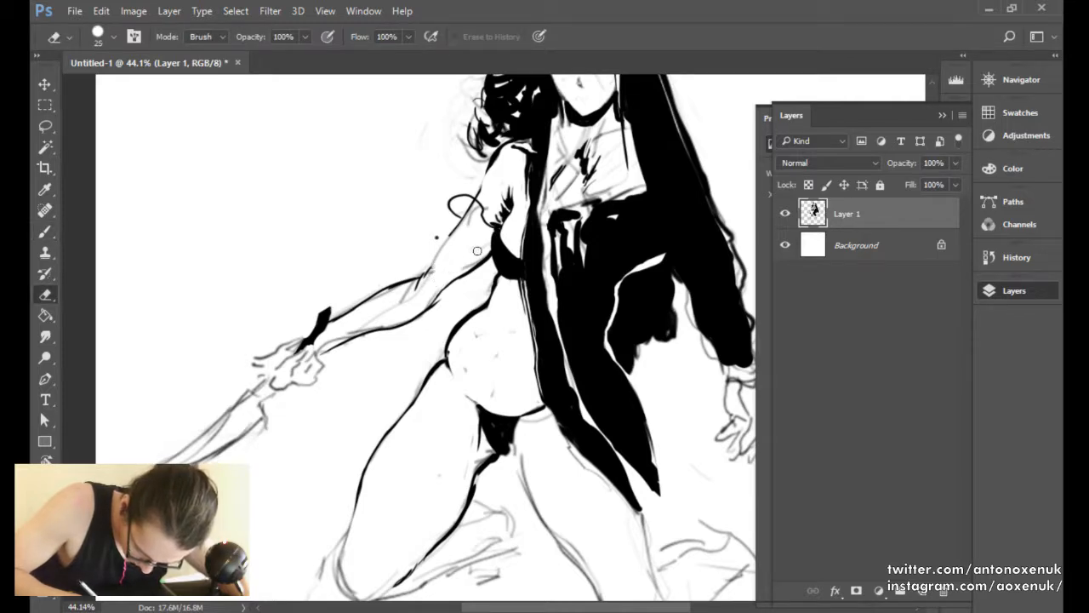
# Erase the sketch line inside the upper arm and paint a black shadow along its underside near the bust.
pyautogui.moveTo(451, 276); pyautogui.dragTo(493, 245)
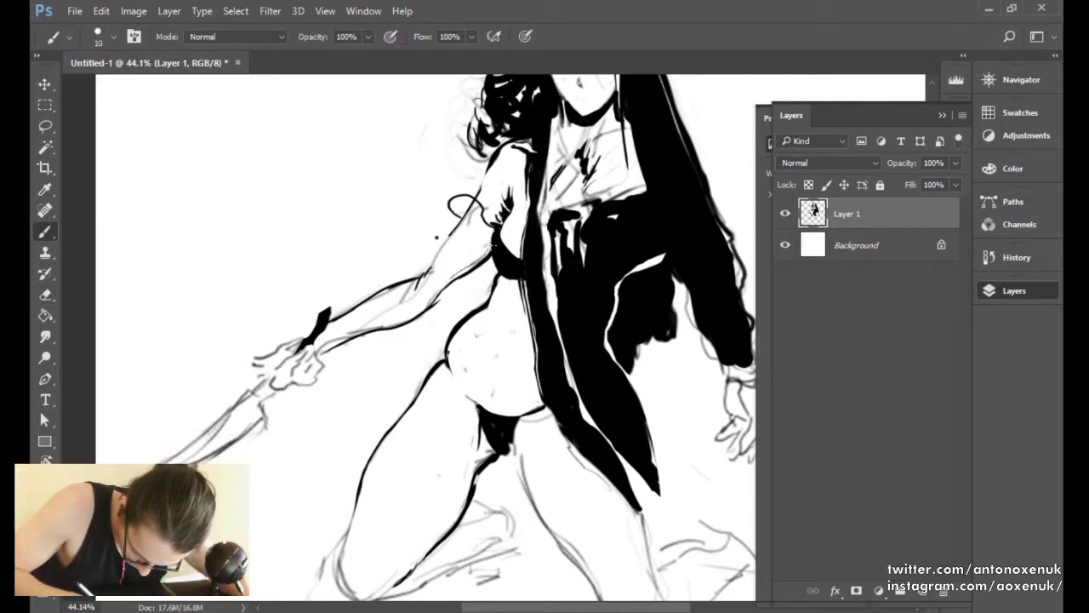
pyautogui.moveTo(442, 282); pyautogui.dragTo(492, 240)
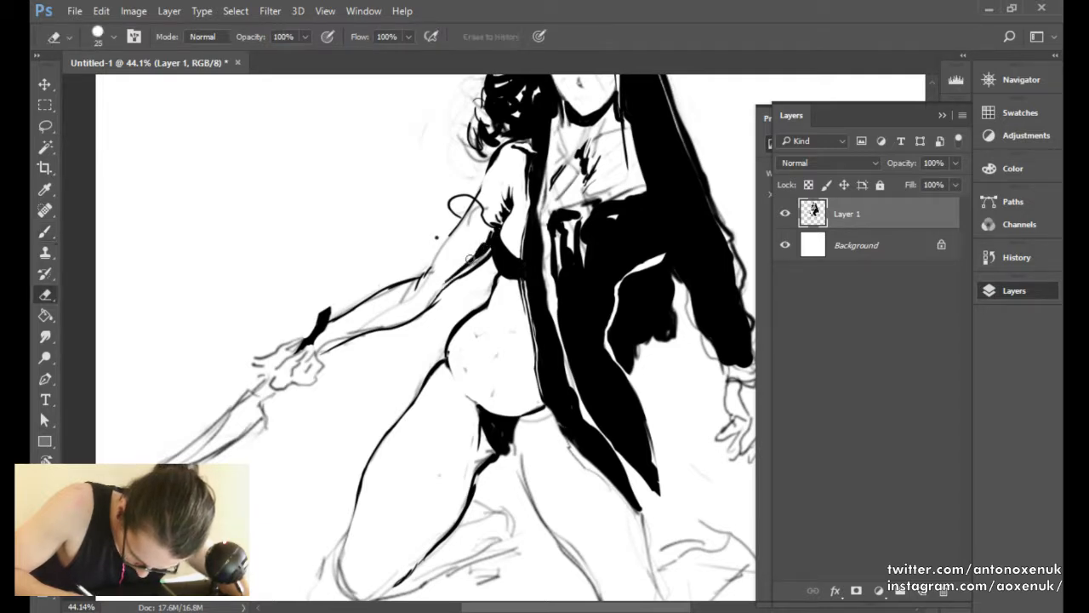
pyautogui.press('e')
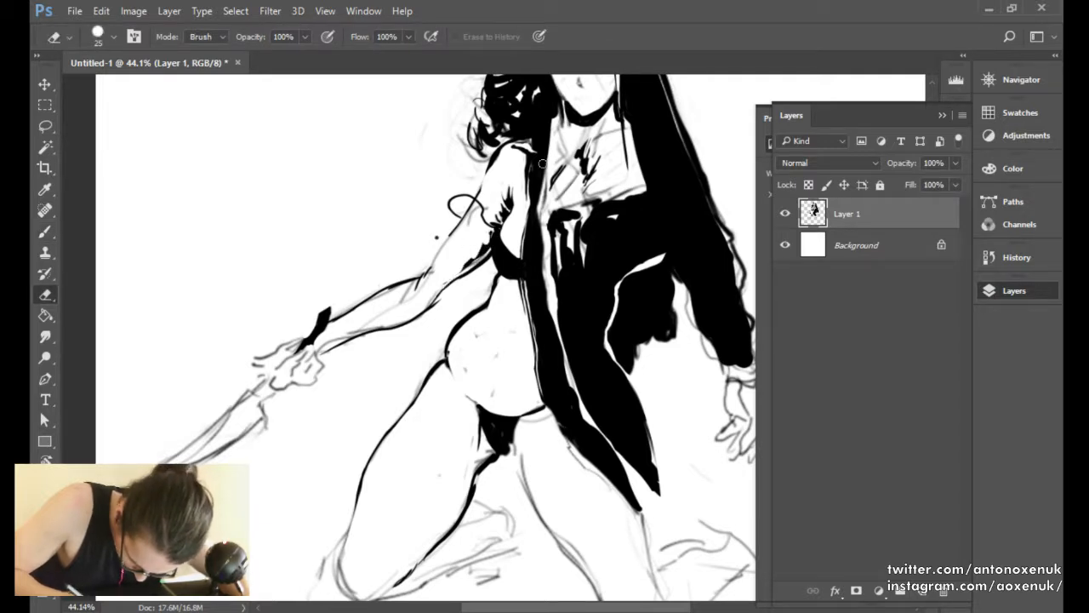
pyautogui.press('b')
# Flip the canvas horizontally, thicken the shadow under the upper arm and add a small black shadow beneath the bust.
pyautogui.hotkey('ctrl', 'shift', 'h')
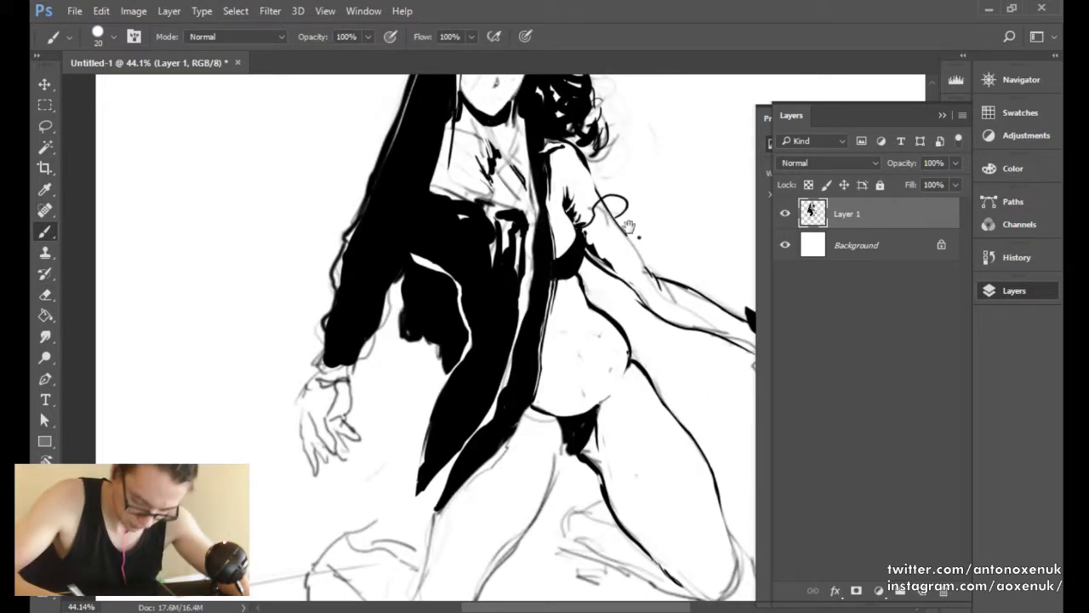
pyautogui.moveTo(630, 264); pyautogui.dragTo(427, 340)
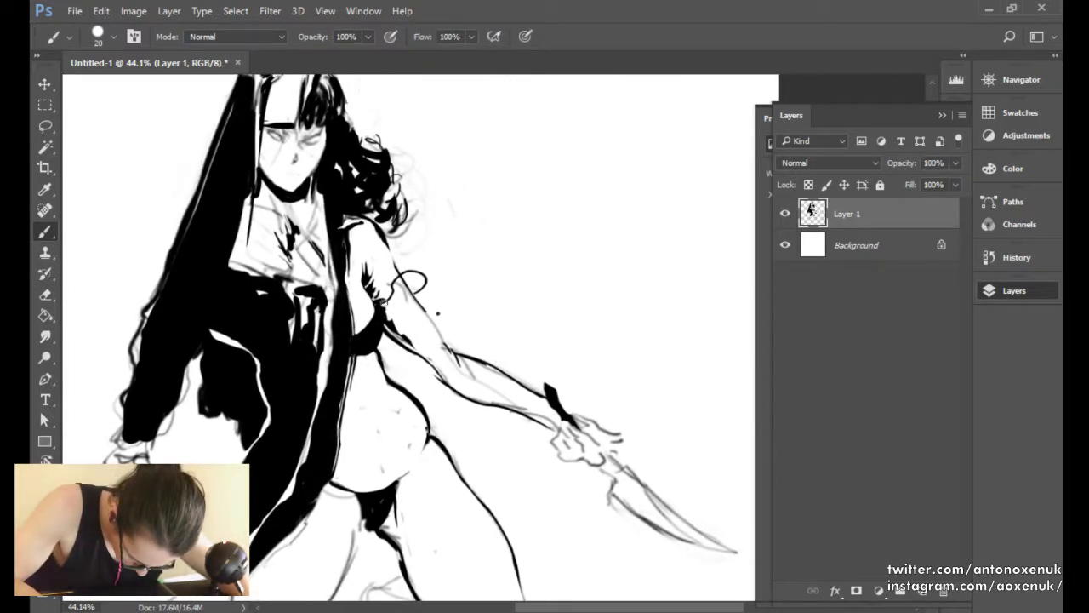
pyautogui.press('e')
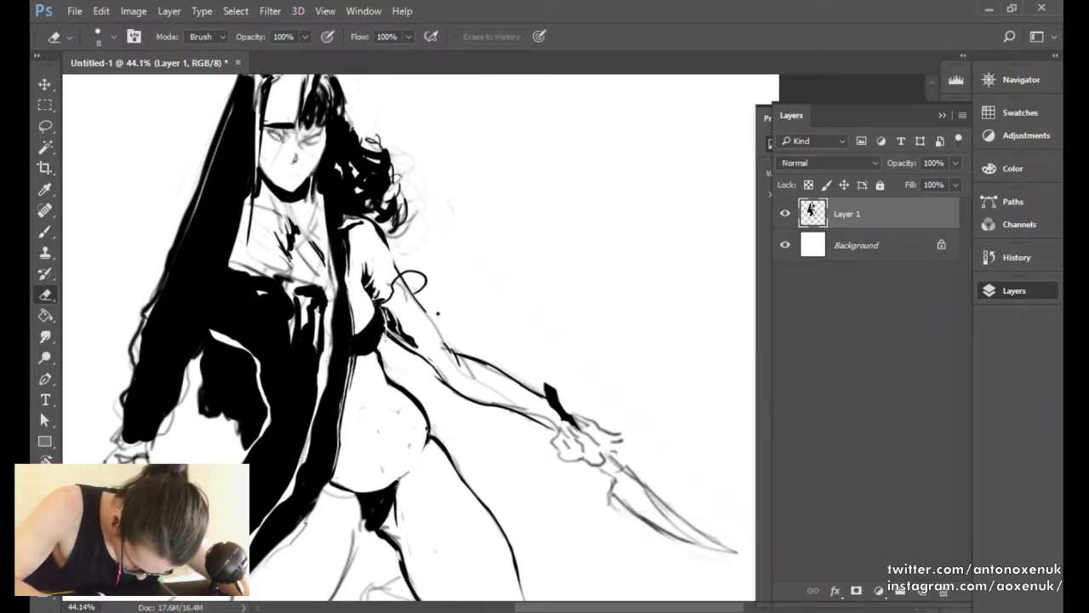
pyautogui.press('b')
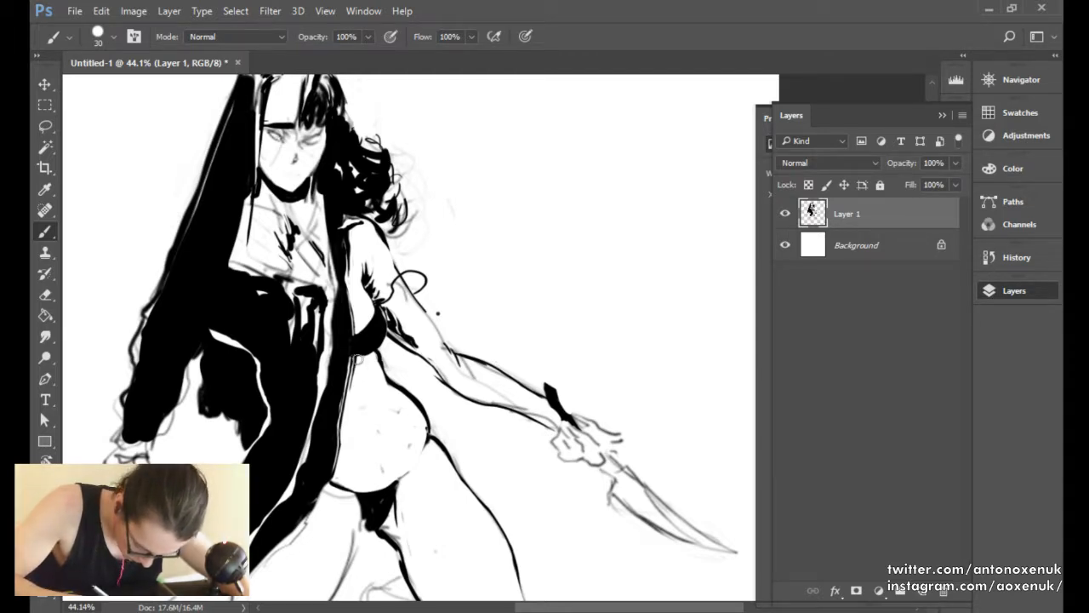
pyautogui.moveTo(363, 358); pyautogui.dragTo(357, 368)
pyautogui.press('e')
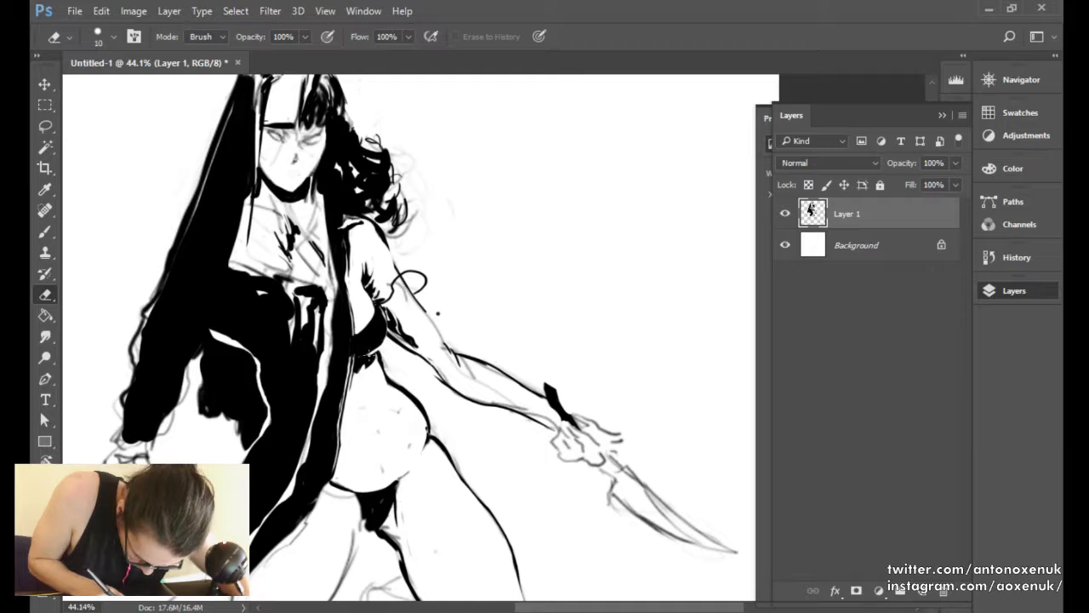
pyautogui.press('b')
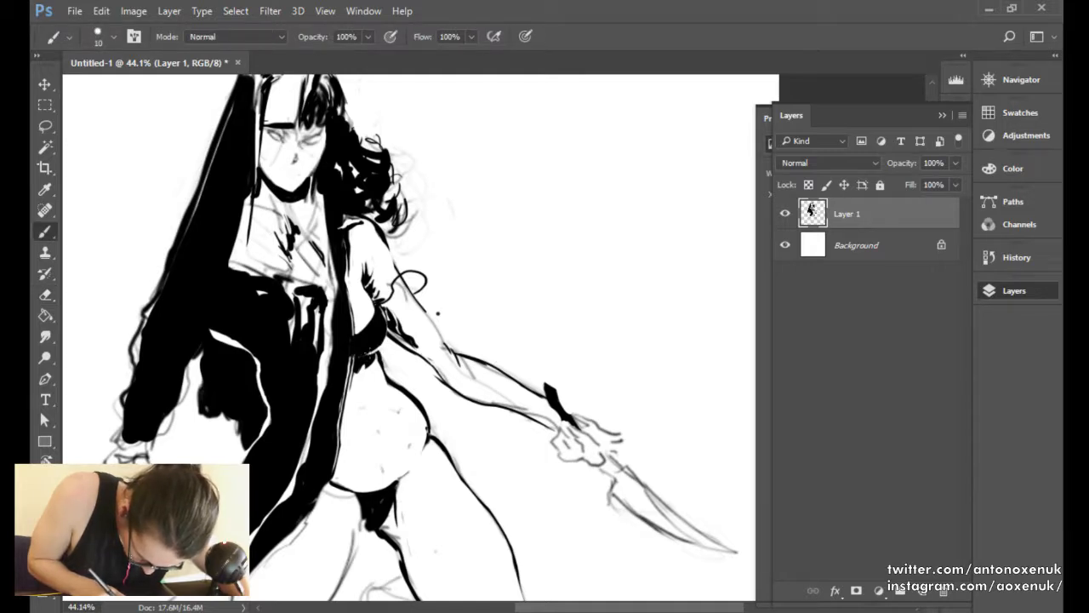
# Flip the canvas horizontally and erase the stray sketch marks on the belly with a size 60 eraser, reducing it to 40.
pyautogui.moveTo(595, 363); pyautogui.dragTo(525, 361)
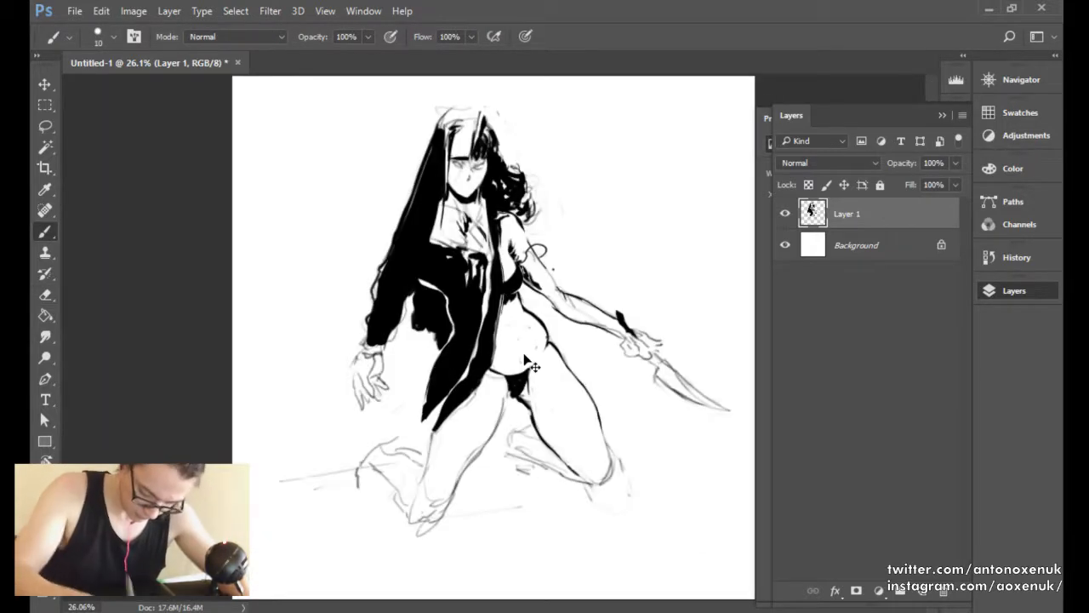
pyautogui.hotkey('ctrl', 'h')
pyautogui.moveTo(554, 297); pyautogui.dragTo(582, 298)
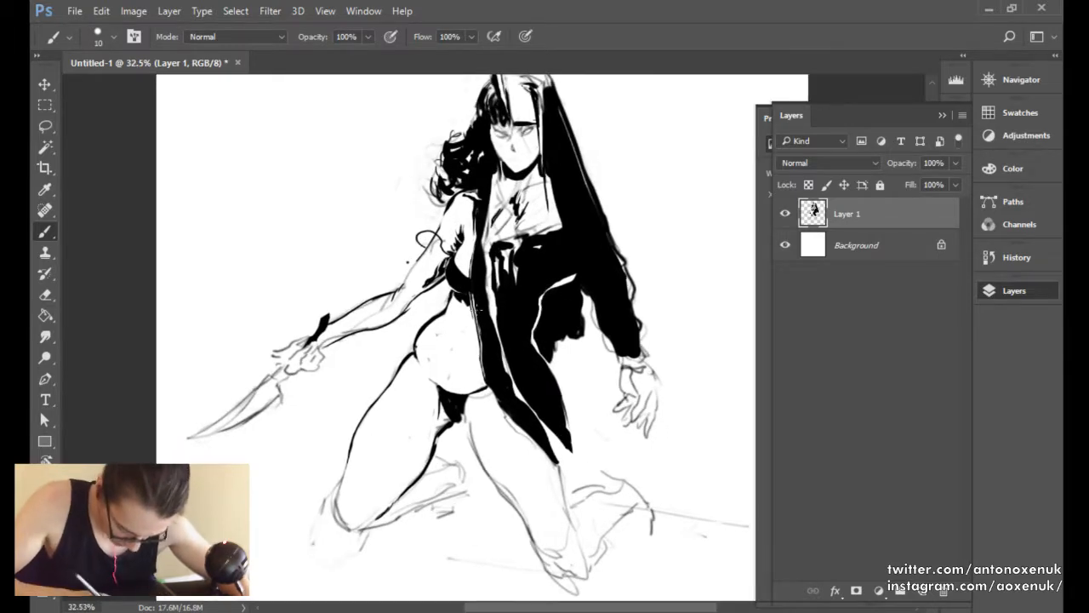
pyautogui.press('e')
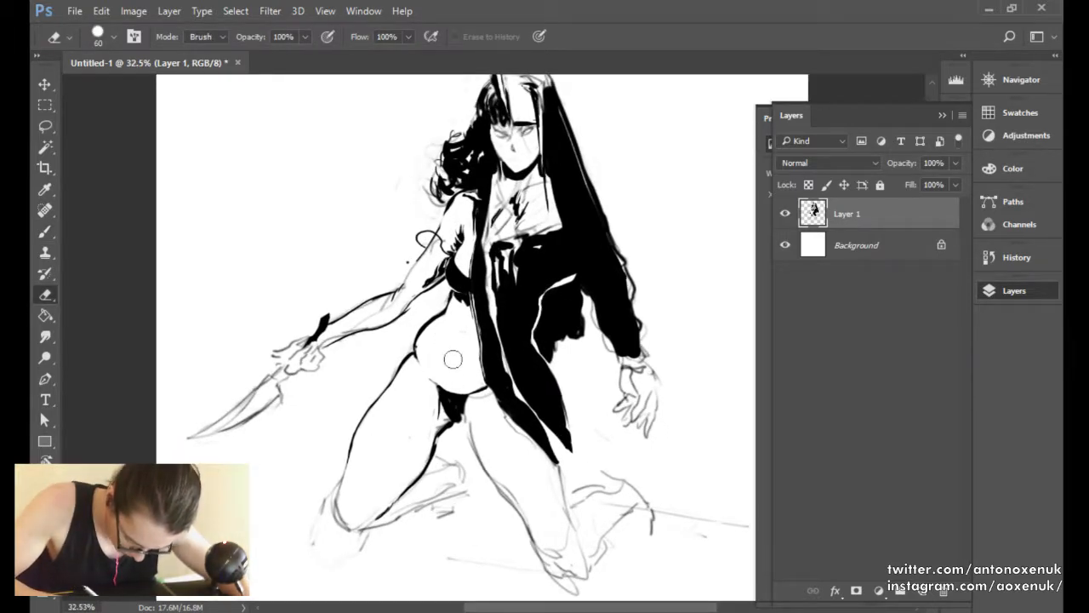
pyautogui.press('[')
pyautogui.press('[')
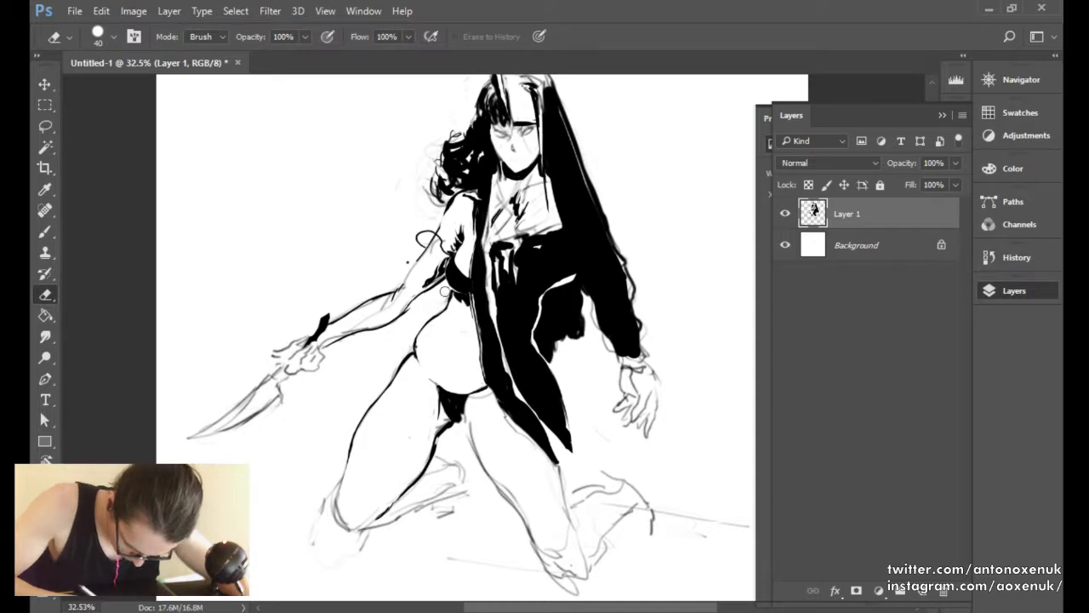
# Ink the inner contour of the coat-side thigh with a size 20 brush and darken the underside of its knee in black.
pyautogui.press('b')
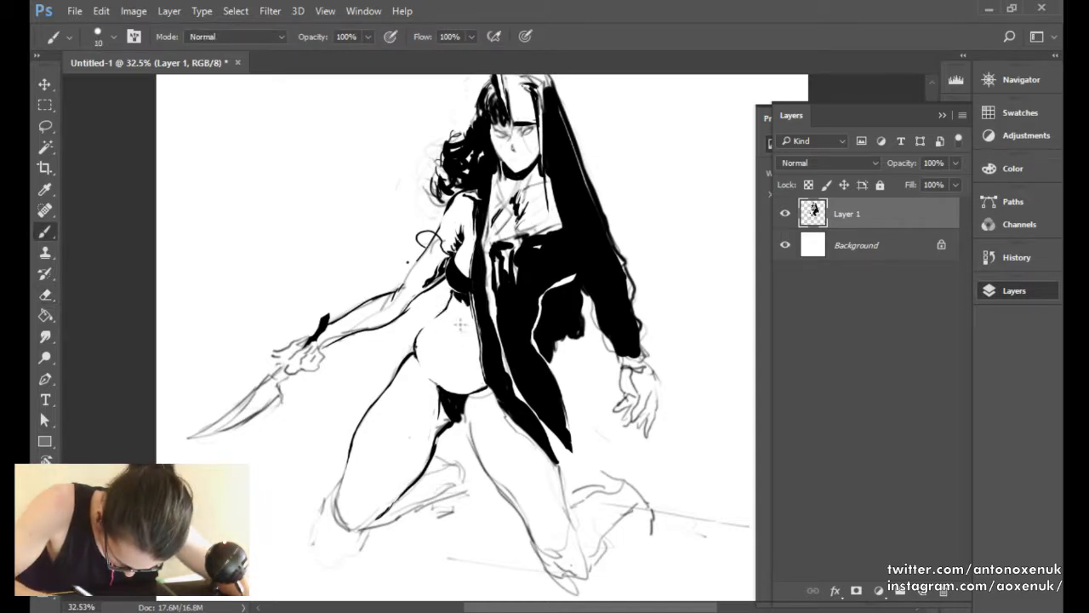
pyautogui.press('e')
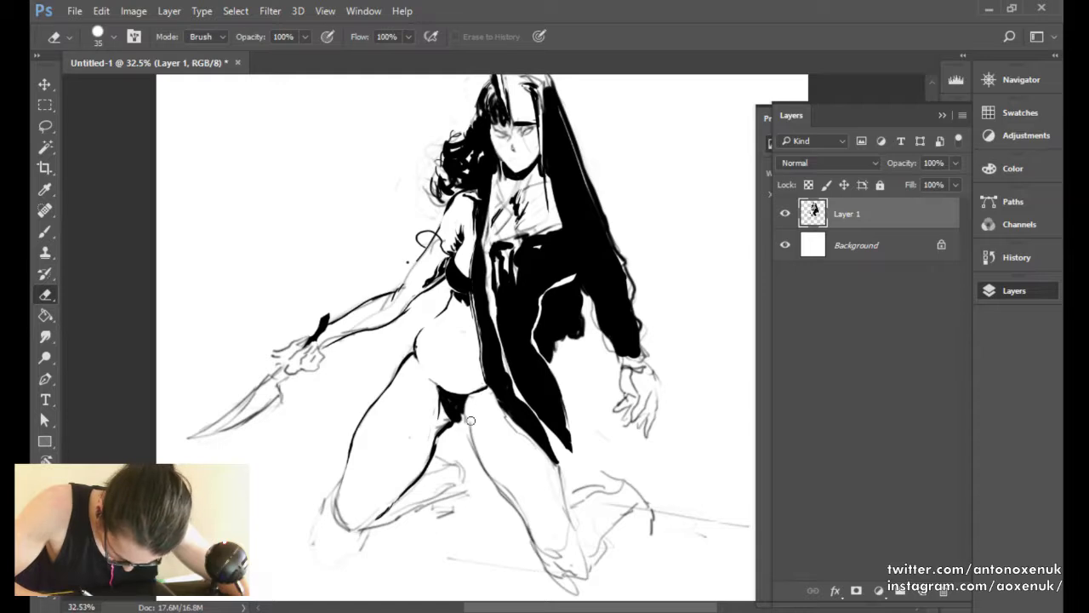
pyautogui.press('b')
pyautogui.press(']')
pyautogui.press(']')
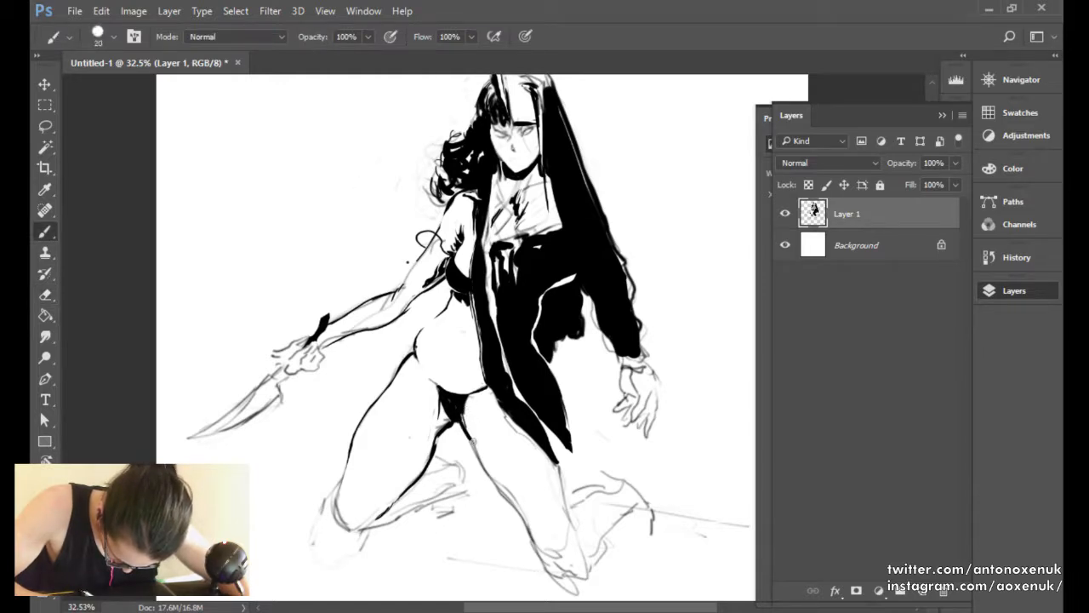
pyautogui.moveTo(502, 485)
pyautogui.mouseDown()
pyautogui.moveTo(430, 429)
pyautogui.moveTo(470, 507)
pyautogui.moveTo(500, 518)
pyautogui.moveTo(487, 512)
pyautogui.moveTo(492, 524)
pyautogui.moveTo(513, 517)
pyautogui.mouseUp()
# Ink the outer contour of the same leg from the coat hem to the knee with a size 20 brush.
pyautogui.press('[')
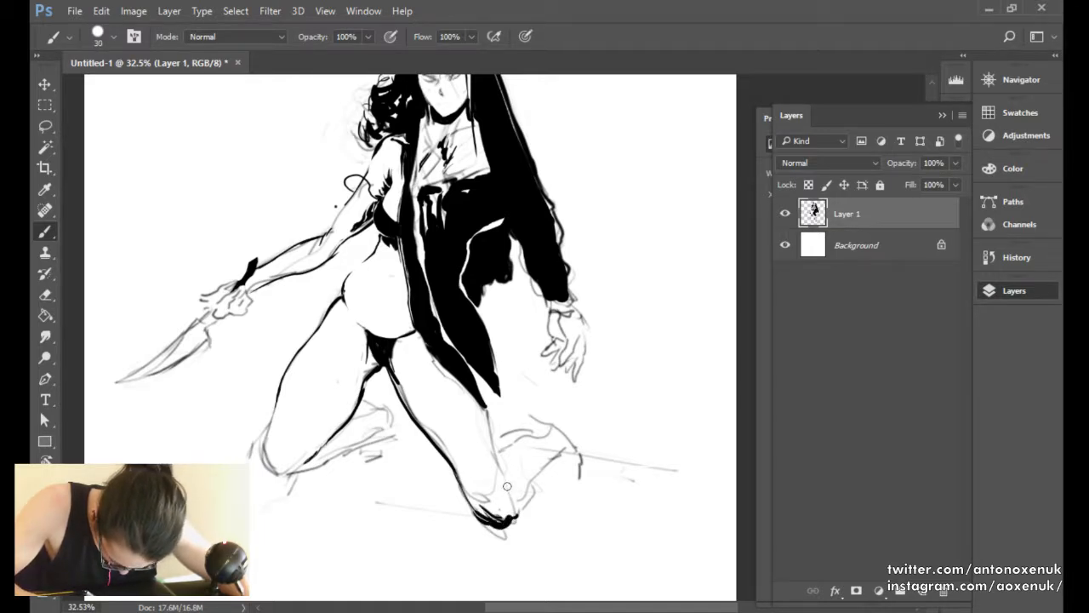
pyautogui.press('[')
pyautogui.moveTo(504, 477); pyautogui.dragTo(497, 446)
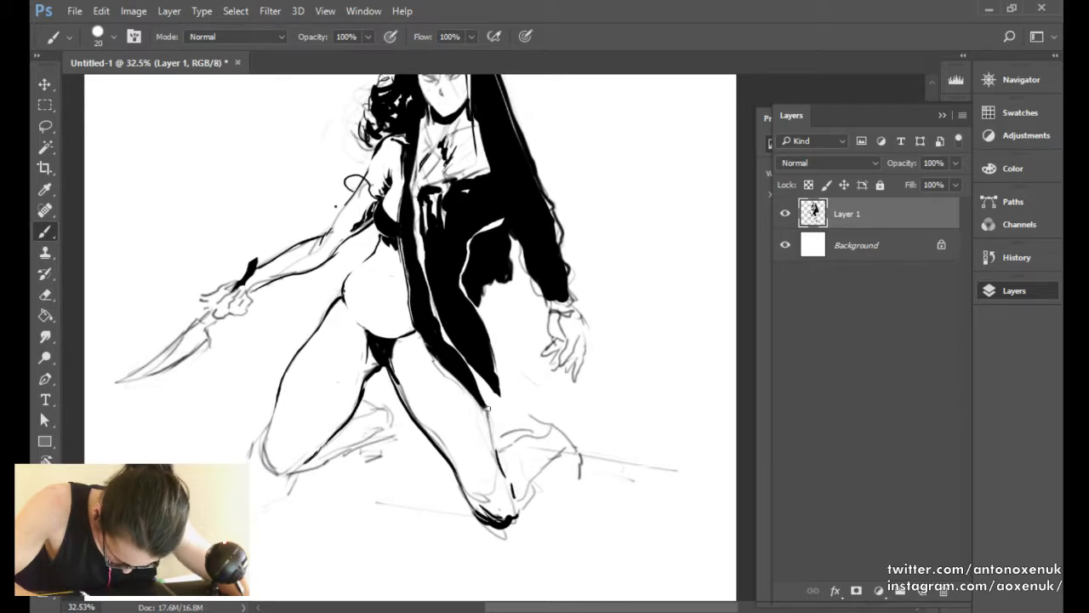
pyautogui.moveTo(484, 407)
pyautogui.mouseDown()
pyautogui.moveTo(502, 441)
pyautogui.moveTo(507, 466)
pyautogui.moveTo(488, 426)
pyautogui.moveTo(499, 474)
pyautogui.mouseUp()
# Erase the leftover sketch lines inside the coat-side thigh's contour with a size 45 eraser.
pyautogui.press('e')
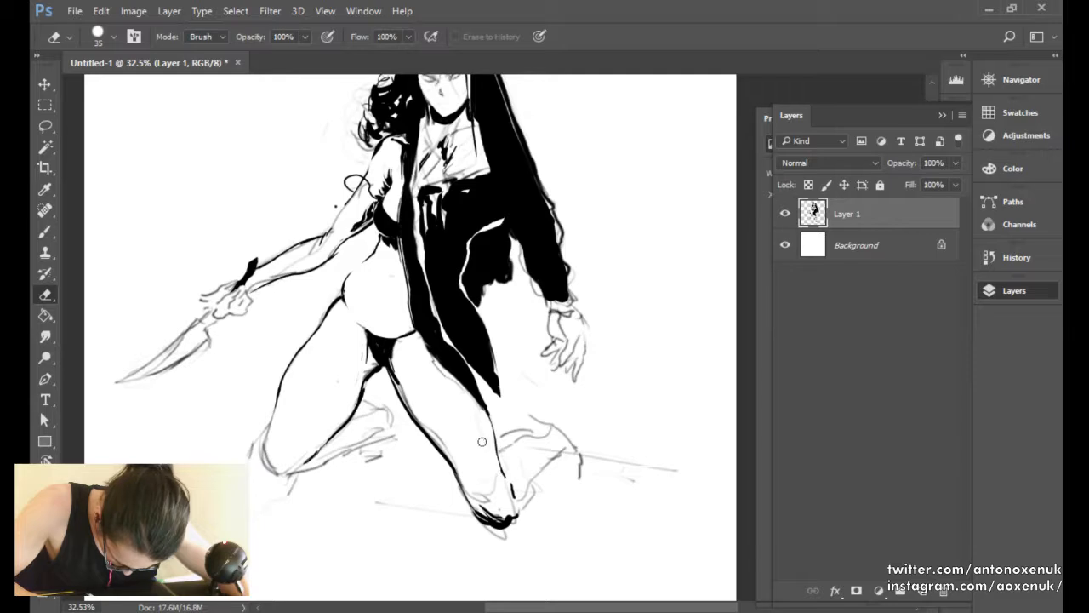
pyautogui.press(']')
pyautogui.press(']')
pyautogui.moveTo(437, 432); pyautogui.dragTo(452, 458)
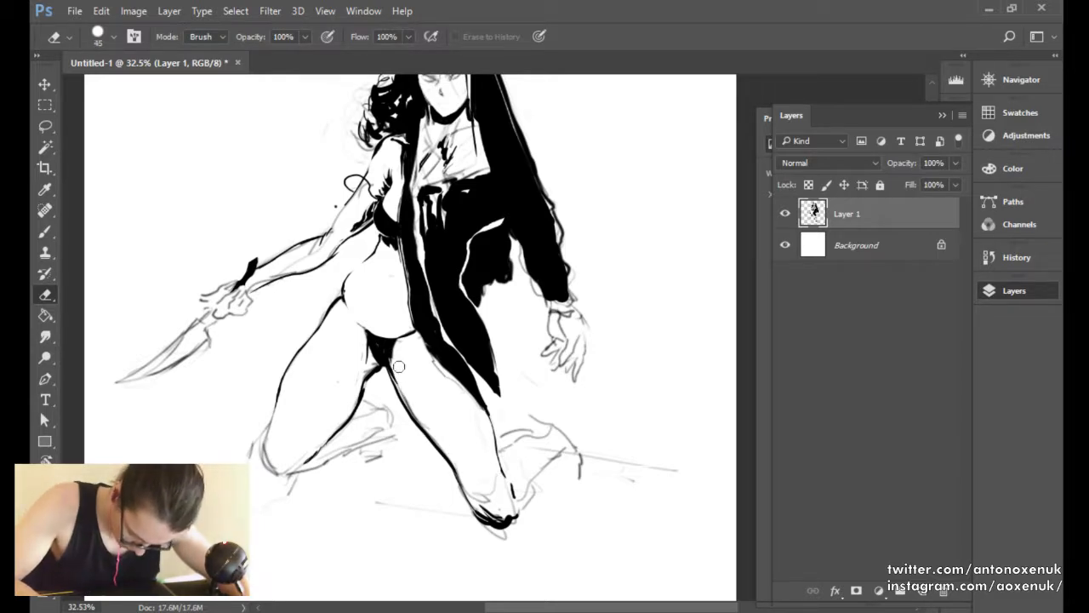
# Flip the canvas horizontally and sketch thin shadow outlines on the blade-side thigh with a size 3 brush.
pyautogui.press('b')
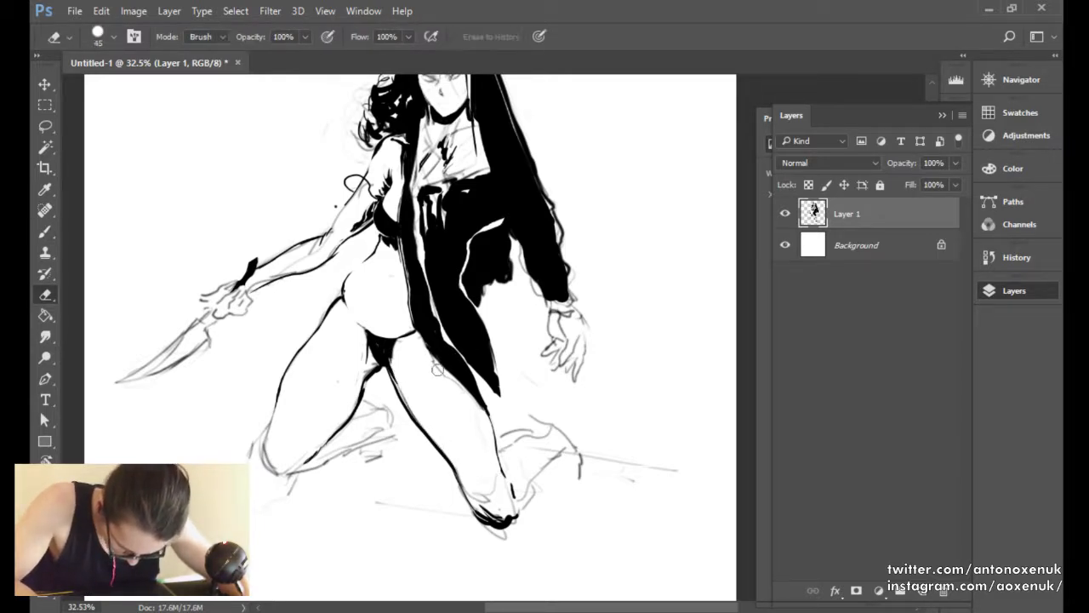
pyautogui.press('[')
pyautogui.press('[')
pyautogui.press('[')
pyautogui.press('[')
pyautogui.press('[')
pyautogui.press('[')
pyautogui.press('[')
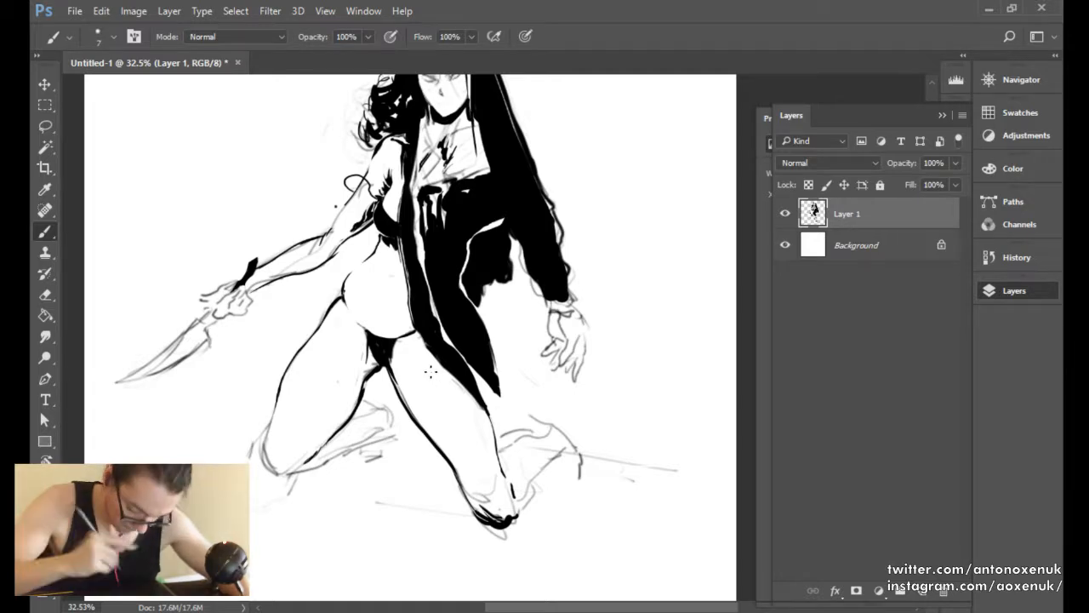
pyautogui.hotkey('ctrl', 'shift', 'h')
pyautogui.press('[')
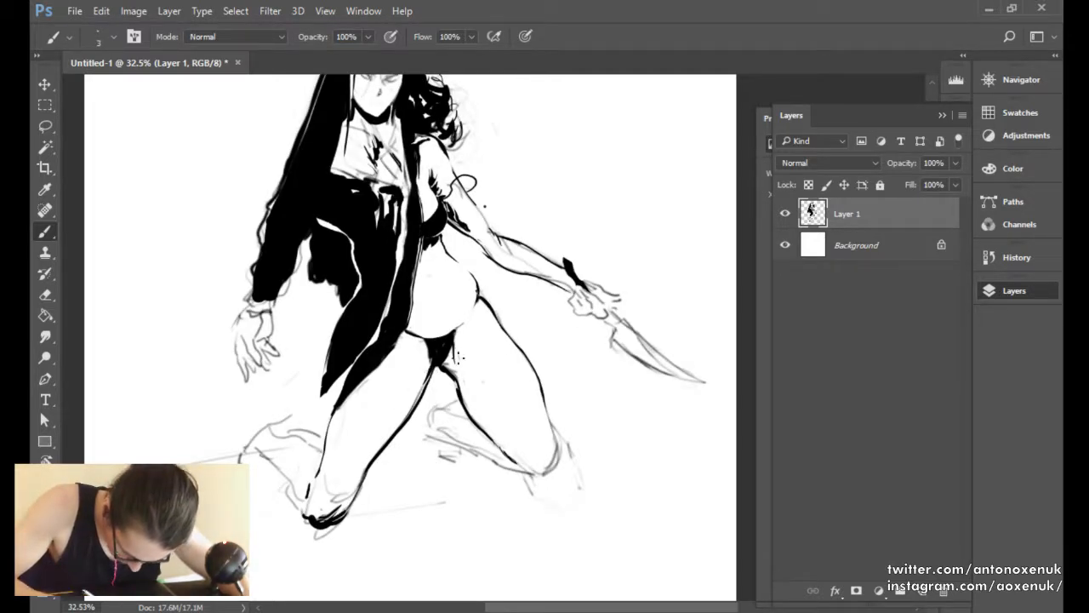
pyautogui.moveTo(467, 376); pyautogui.dragTo(493, 422)
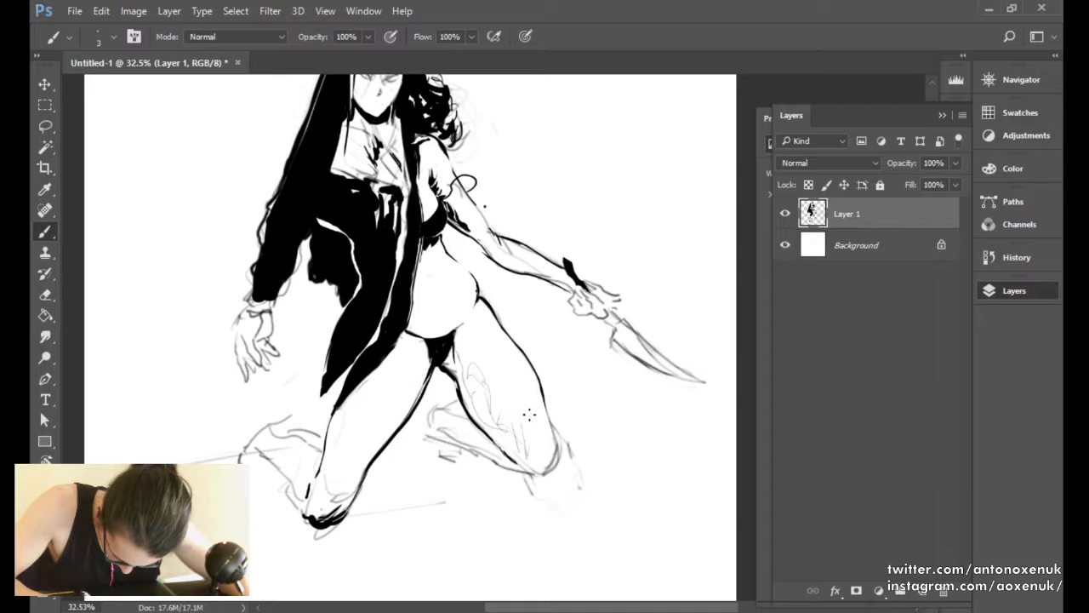
# Refine the faint shadow outlines on the blade-side thigh by alternately erasing and redrawing them.
pyautogui.press('e')
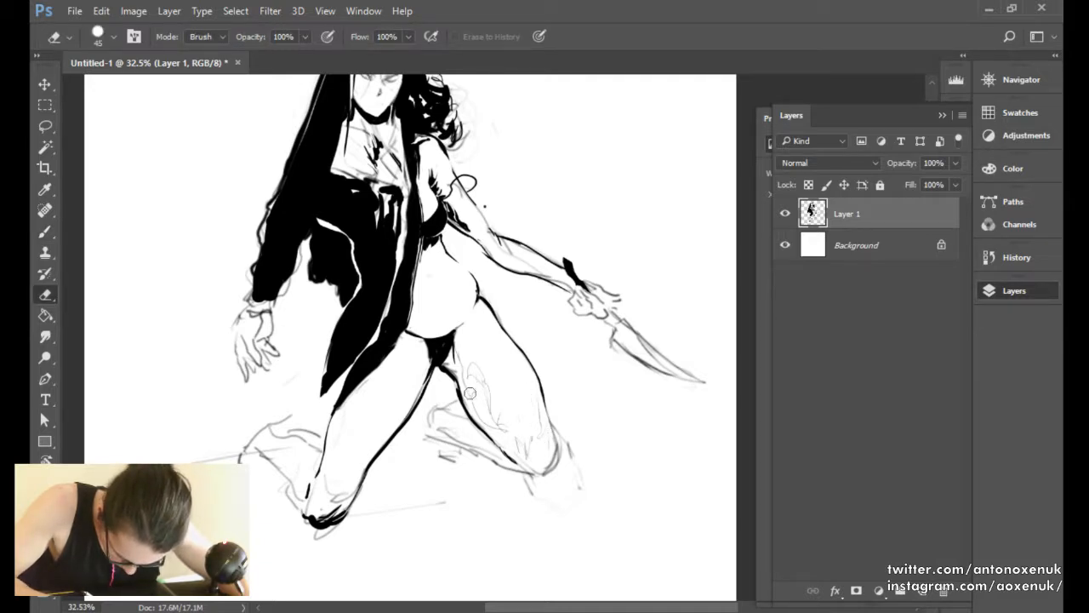
pyautogui.press('b')
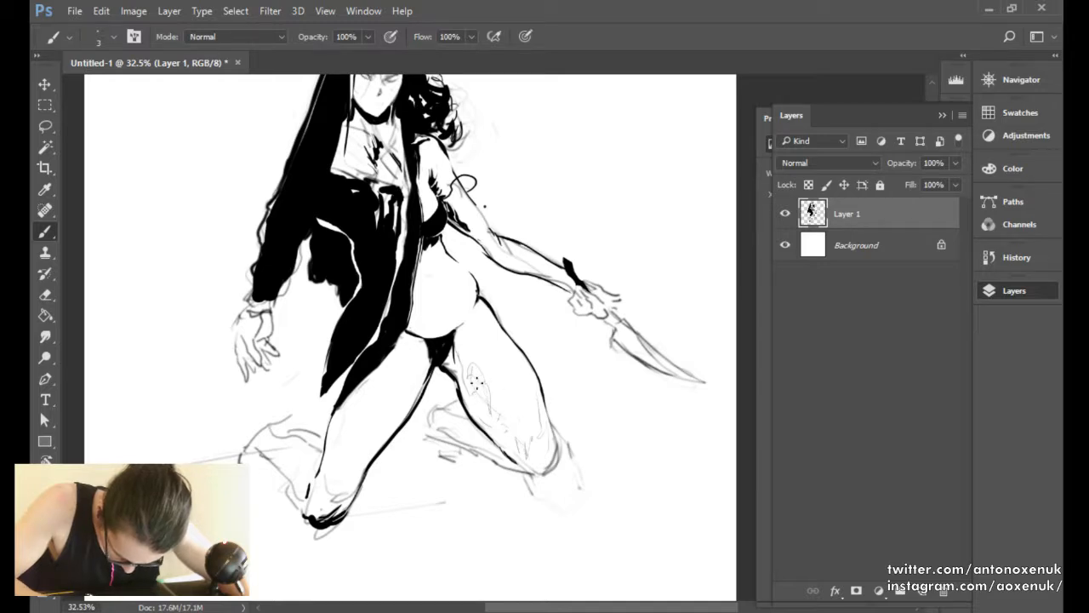
pyautogui.moveTo(501, 415); pyautogui.dragTo(470, 353)
pyautogui.press('e')
pyautogui.press('b')
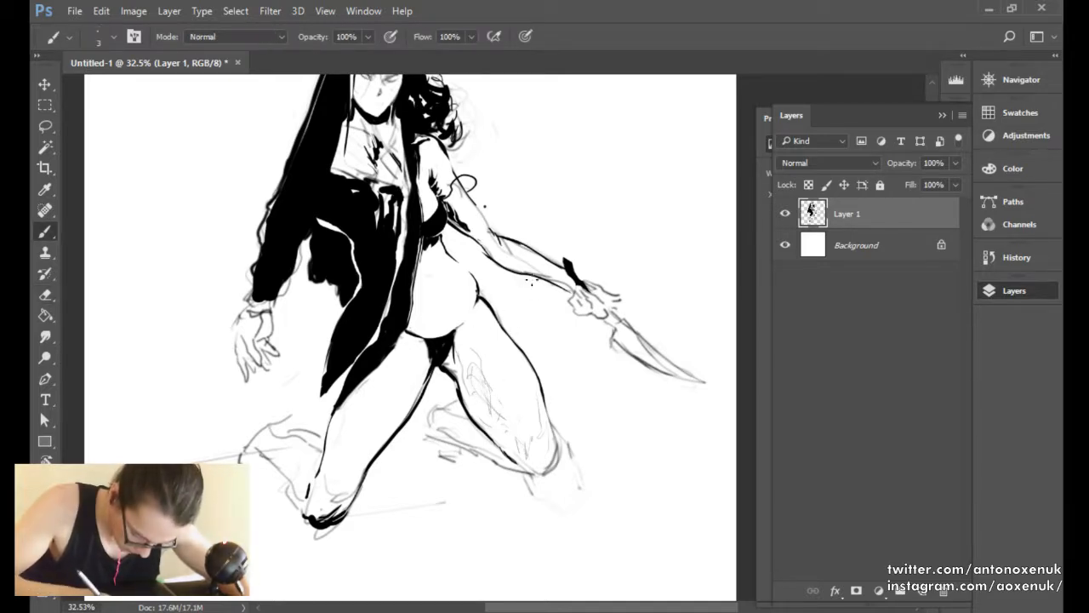
pyautogui.press('e')
pyautogui.press('b')
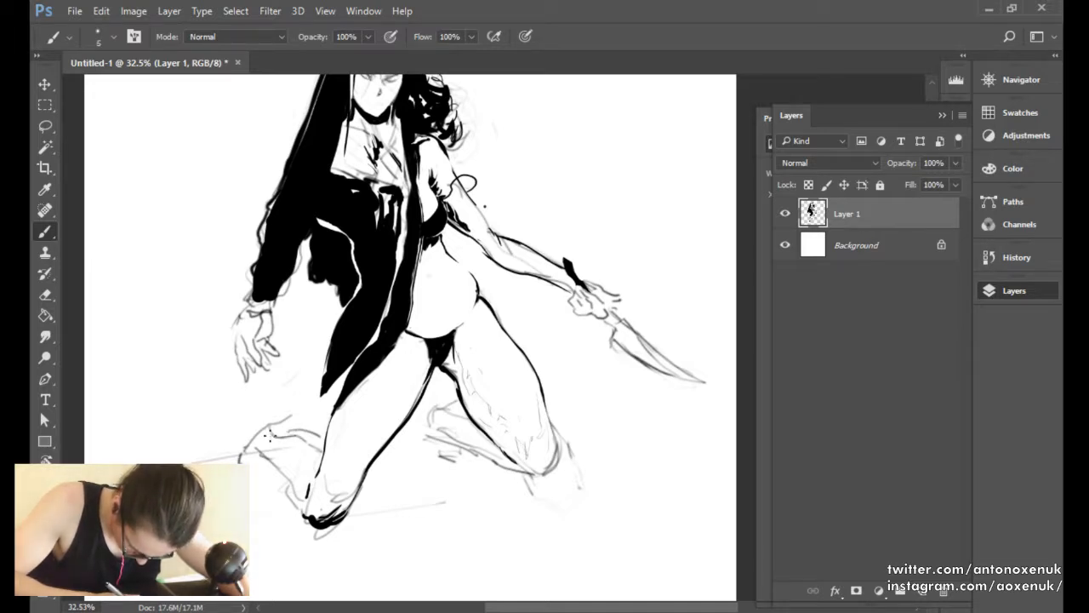
# Outline the folded lower leg behind the coat-side knee and start filling it in black, enlarging the brush.
pyautogui.press(']')
pyautogui.press(']')
pyautogui.press(']')
pyautogui.moveTo(274, 436)
pyautogui.mouseDown()
pyautogui.moveTo(303, 510)
pyautogui.moveTo(298, 479)
pyautogui.moveTo(295, 488)
pyautogui.moveTo(279, 461)
pyautogui.moveTo(295, 495)
pyautogui.mouseUp()
pyautogui.press(']')
pyautogui.press(']')
pyautogui.press(']')
pyautogui.press(']')
pyautogui.press(']')
pyautogui.moveTo(271, 459)
pyautogui.mouseDown()
pyautogui.moveTo(293, 504)
pyautogui.moveTo(281, 453)
pyautogui.mouseUp()
# Extend the black fill down the folded lower leg to the knee with a size 45 brush, leaving small highlights.
pyautogui.press('e')
pyautogui.press('b')
pyautogui.moveTo(279, 452)
pyautogui.mouseDown()
pyautogui.moveTo(307, 440)
pyautogui.moveTo(301, 493)
pyautogui.mouseUp()
pyautogui.press('e')
pyautogui.press('b')
pyautogui.press('[')
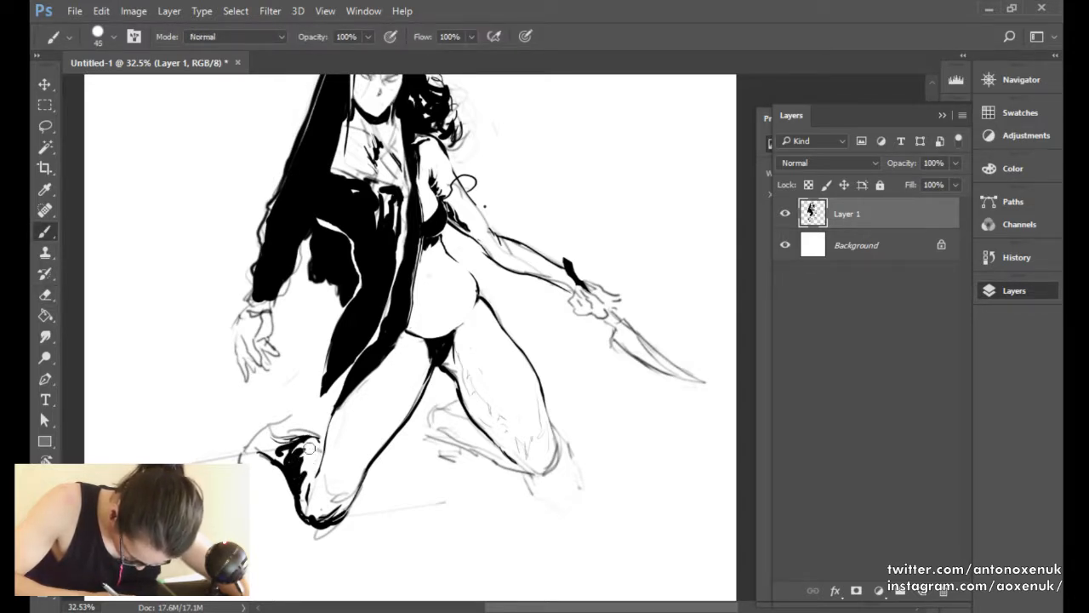
pyautogui.moveTo(305, 443)
pyautogui.mouseDown()
pyautogui.moveTo(321, 446)
pyautogui.moveTo(312, 473)
pyautogui.moveTo(308, 449)
pyautogui.moveTo(301, 464)
pyautogui.moveTo(308, 456)
pyautogui.moveTo(295, 509)
pyautogui.moveTo(303, 526)
pyautogui.mouseUp()
# Refine the black edges around the coat-side knee and folded leg with a size 25 brush and size 50 eraser.
pyautogui.press('[')
pyautogui.press('[')
pyautogui.press('[')
pyautogui.press('e')
pyautogui.press('b')
pyautogui.press('e')
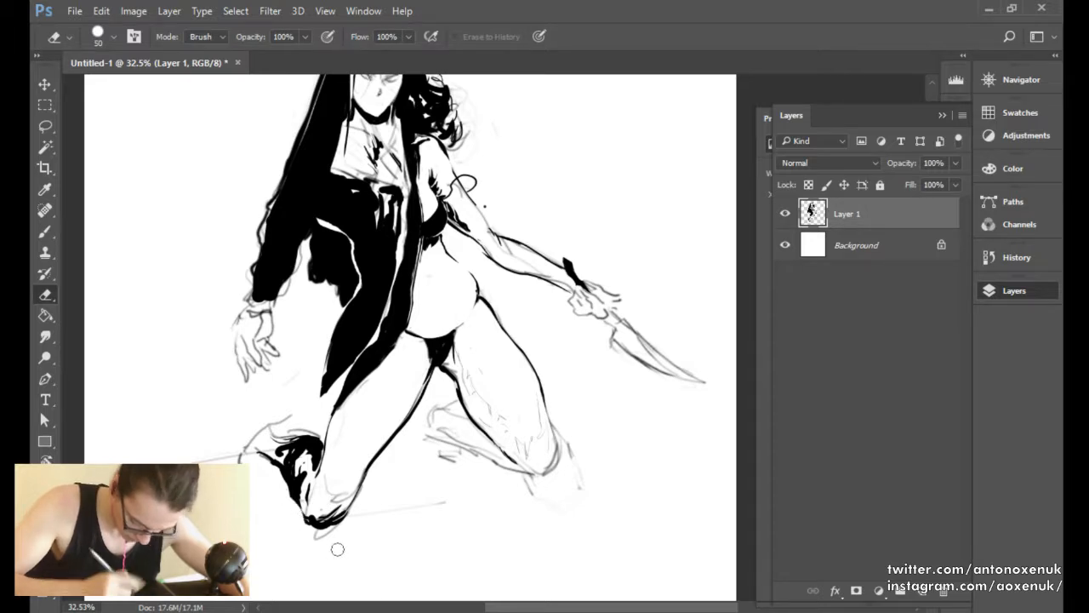
pyautogui.press('b')
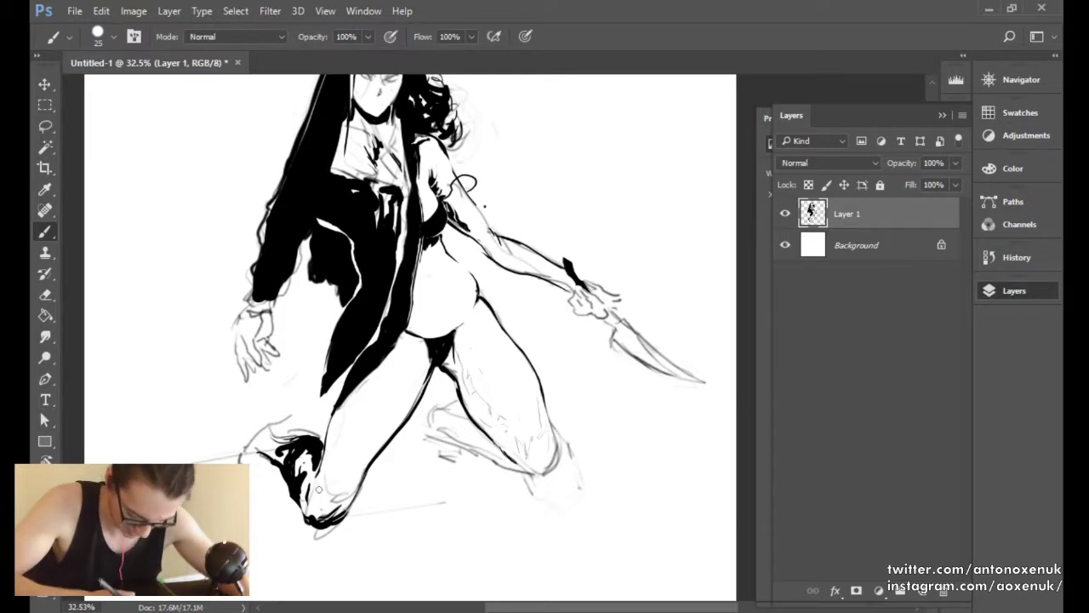
pyautogui.moveTo(296, 502)
pyautogui.mouseDown()
pyautogui.moveTo(308, 519)
pyautogui.moveTo(292, 500)
pyautogui.moveTo(296, 516)
pyautogui.mouseUp()
pyautogui.press('e')
pyautogui.press('b')
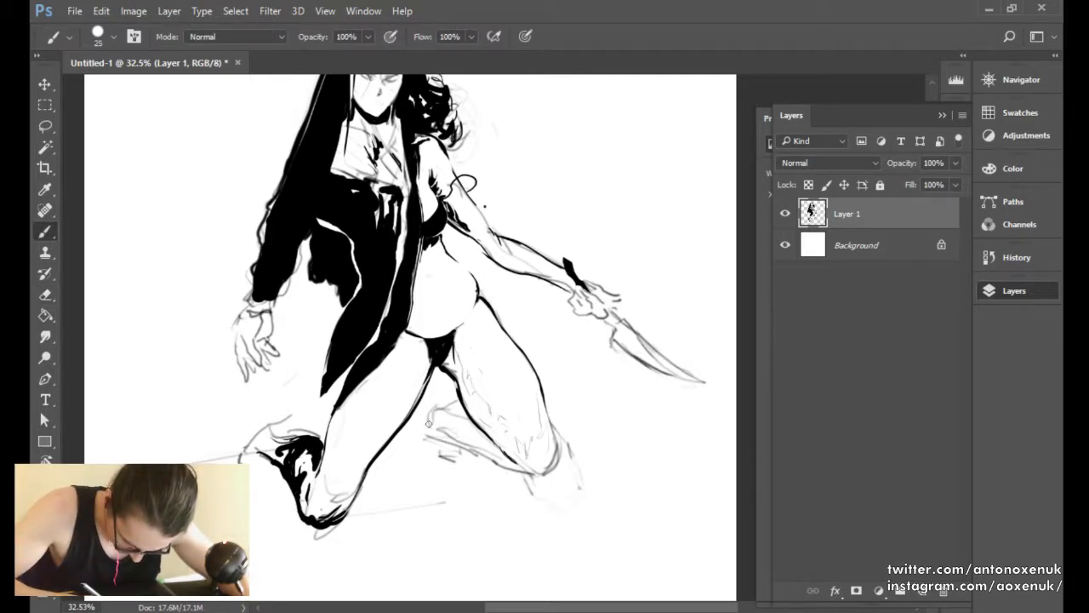
# Ink the arched upper edge of the foot visible between the legs with a size 20 brush, erasing sketch lines beneath it.
pyautogui.press('[')
pyautogui.moveTo(428, 415); pyautogui.dragTo(436, 398)
pyautogui.moveTo(445, 400); pyautogui.dragTo(447, 406)
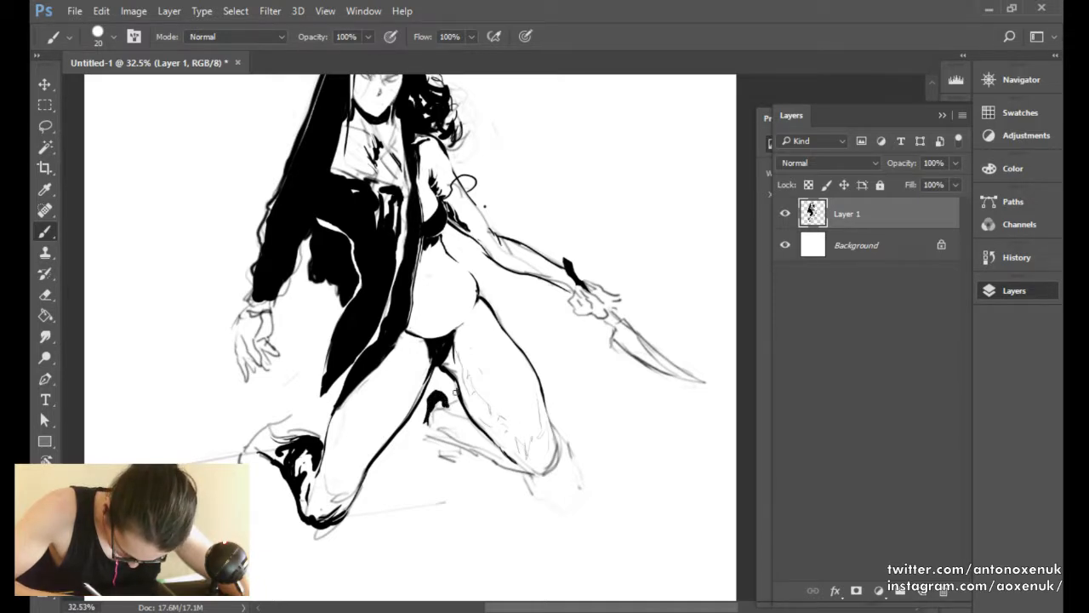
pyautogui.press('e')
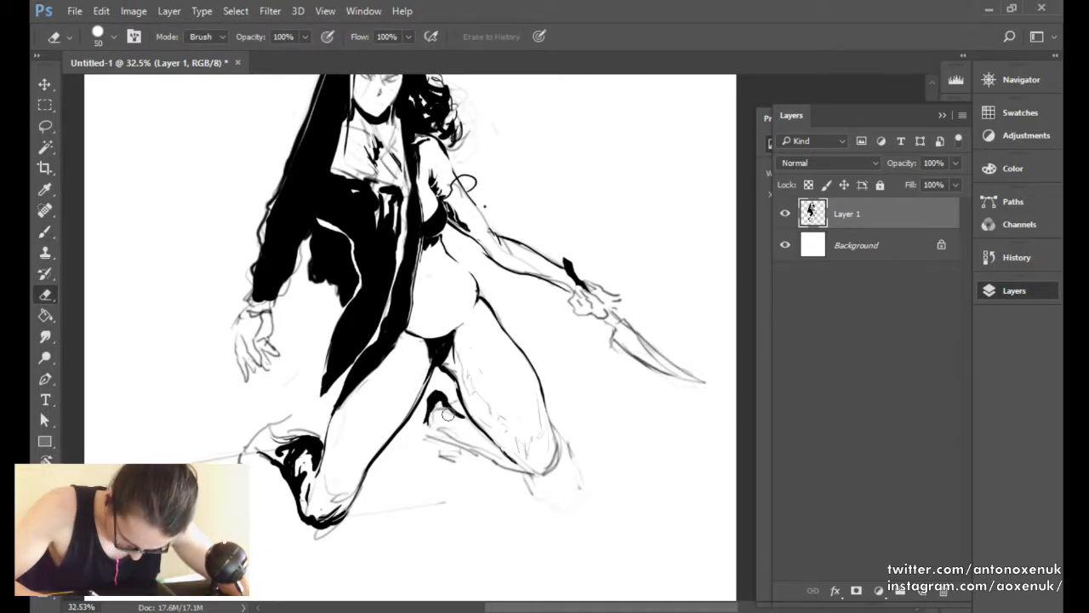
pyautogui.press('b')
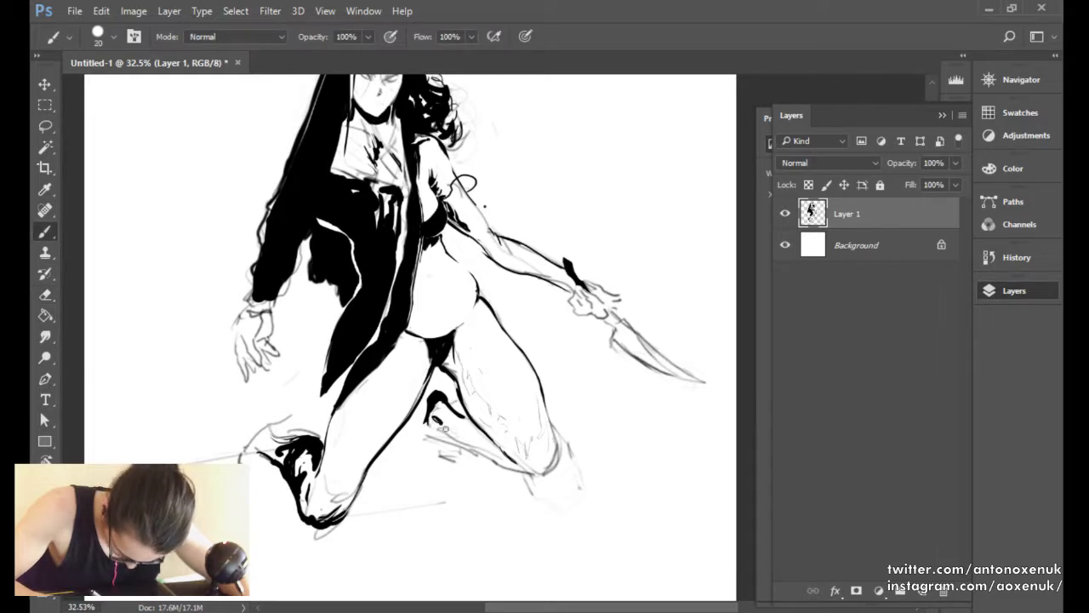
# Fill the foot between the legs with black shapes, carving highlights with the eraser.
pyautogui.moveTo(437, 418)
pyautogui.mouseDown()
pyautogui.moveTo(446, 448)
pyautogui.moveTo(418, 426)
pyautogui.moveTo(451, 462)
pyautogui.moveTo(439, 442)
pyautogui.moveTo(453, 458)
pyautogui.moveTo(438, 452)
pyautogui.moveTo(449, 436)
pyautogui.moveTo(458, 461)
pyautogui.mouseUp()
pyautogui.press('e')
pyautogui.press('b')
pyautogui.press('e')
pyautogui.press('b')
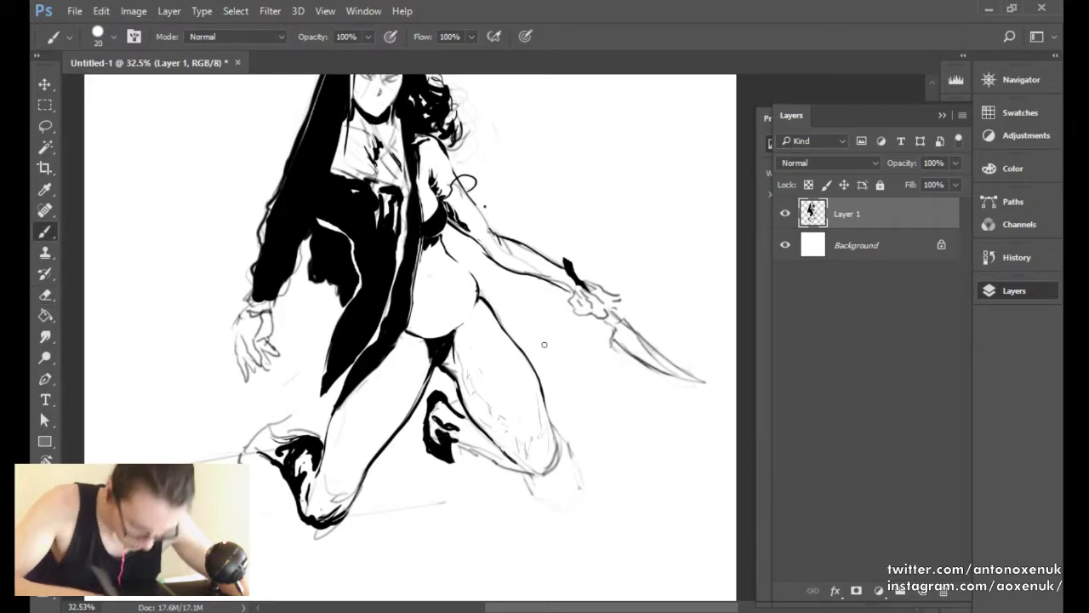
# Flip the canvas horizontally and ink the underside of the blade-side shin with a size 15 brush.
pyautogui.hotkey('ctrl', 'shift', 'h')
pyautogui.press('[')
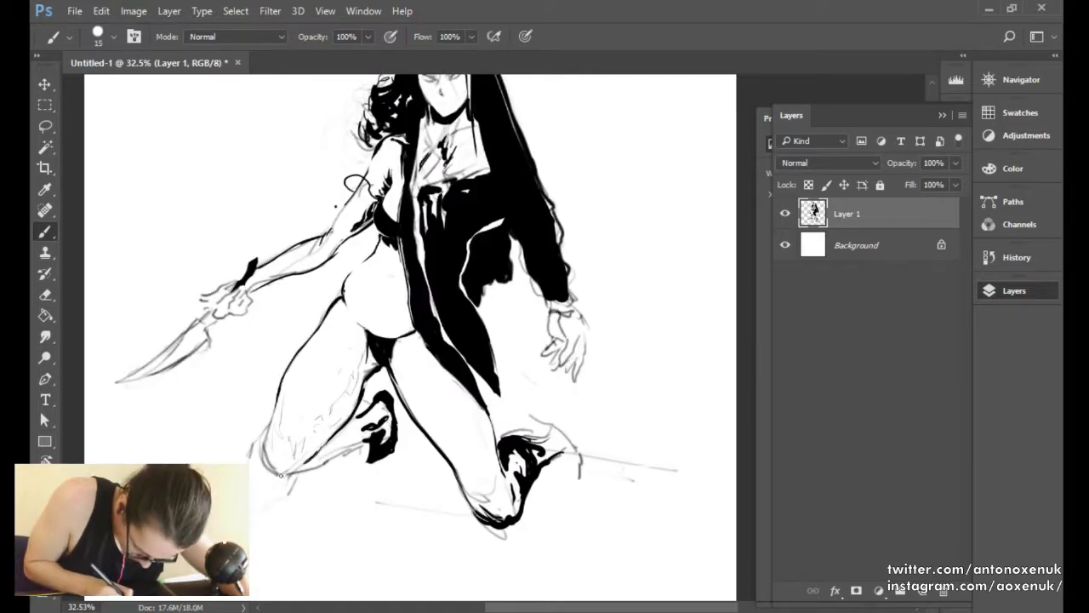
pyautogui.moveTo(279, 473); pyautogui.dragTo(344, 451)
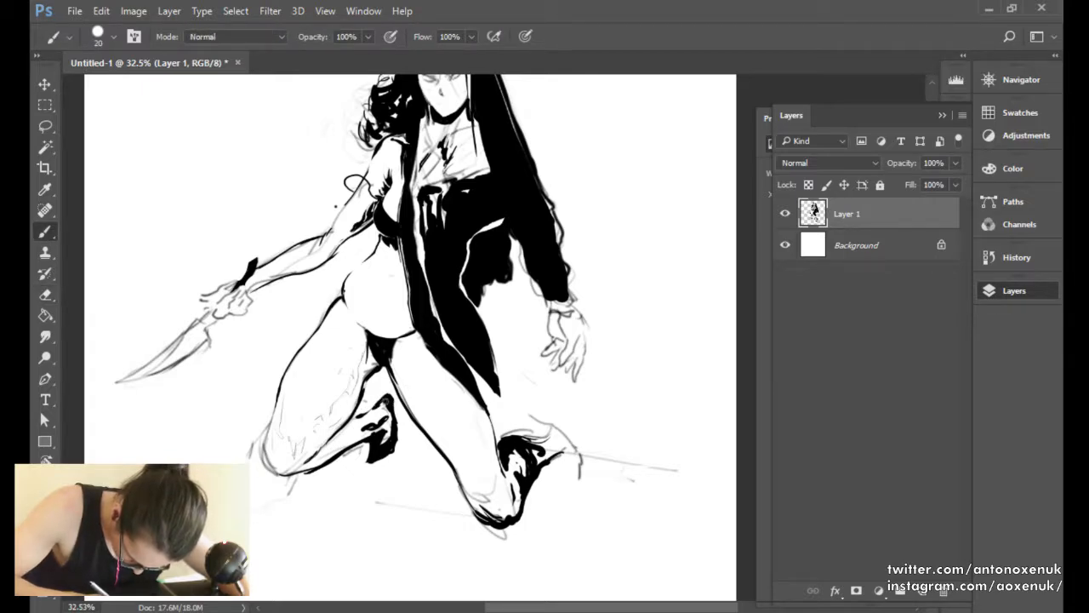
# Extend the black of the foot between the legs to the coat-side thigh and reshape its lower end.
pyautogui.moveTo(390, 397)
pyautogui.mouseDown()
pyautogui.moveTo(371, 447)
pyautogui.moveTo(367, 475)
pyautogui.moveTo(410, 440)
pyautogui.moveTo(383, 463)
pyautogui.moveTo(395, 436)
pyautogui.moveTo(379, 435)
pyautogui.moveTo(396, 441)
pyautogui.moveTo(396, 414)
pyautogui.moveTo(407, 458)
pyautogui.moveTo(409, 440)
pyautogui.moveTo(382, 469)
pyautogui.moveTo(399, 460)
pyautogui.moveTo(414, 424)
pyautogui.mouseUp()
pyautogui.press('e')
pyautogui.press('b')
pyautogui.press(']')
pyautogui.press(']')
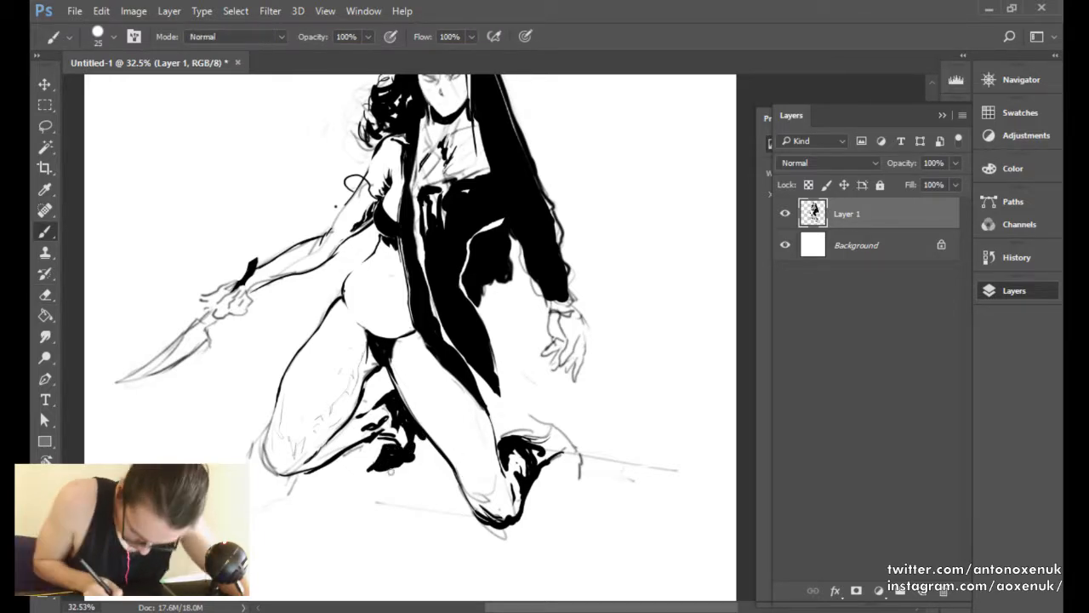
pyautogui.moveTo(375, 468); pyautogui.dragTo(387, 466)
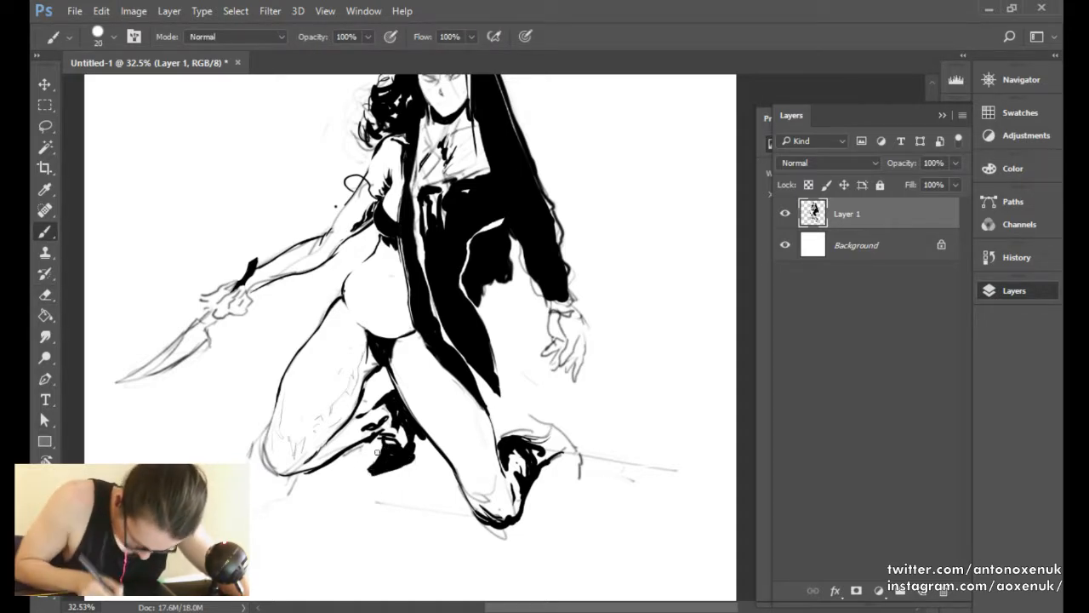
# Ink the outer contour of the blade-side knee with a size 15 brush and erase the sketch lines inside it.
pyautogui.press('[')
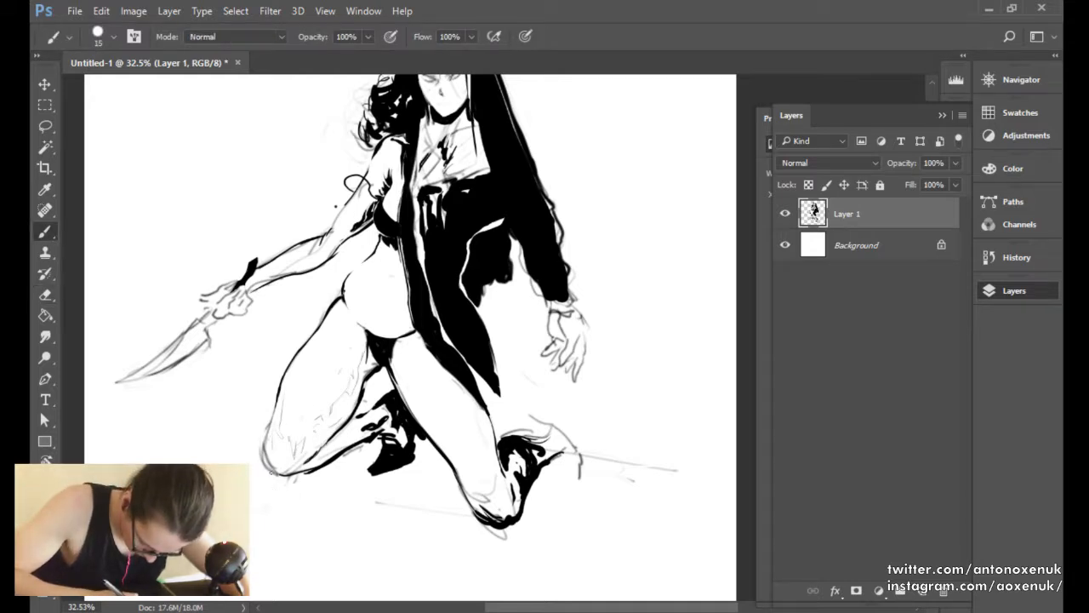
pyautogui.moveTo(272, 471)
pyautogui.mouseDown()
pyautogui.moveTo(262, 441)
pyautogui.moveTo(283, 400)
pyautogui.mouseUp()
pyautogui.press('e')
pyautogui.moveTo(272, 453)
pyautogui.mouseDown()
pyautogui.moveTo(281, 462)
pyautogui.moveTo(280, 446)
pyautogui.moveTo(284, 470)
pyautogui.moveTo(298, 470)
pyautogui.moveTo(279, 465)
pyautogui.moveTo(295, 456)
pyautogui.mouseUp()
# Paint small black shadow patches on the blade-side knee, enlarging the brush to 40 and shaping them with a size 45 eraser.
pyautogui.press('b')
pyautogui.press(']')
pyautogui.press(']')
pyautogui.press(']')
pyautogui.press('e')
pyautogui.press('b')
pyautogui.press('e')
pyautogui.press('b')
pyautogui.press('e')
pyautogui.press('b')
pyautogui.press(']')
pyautogui.press('e')
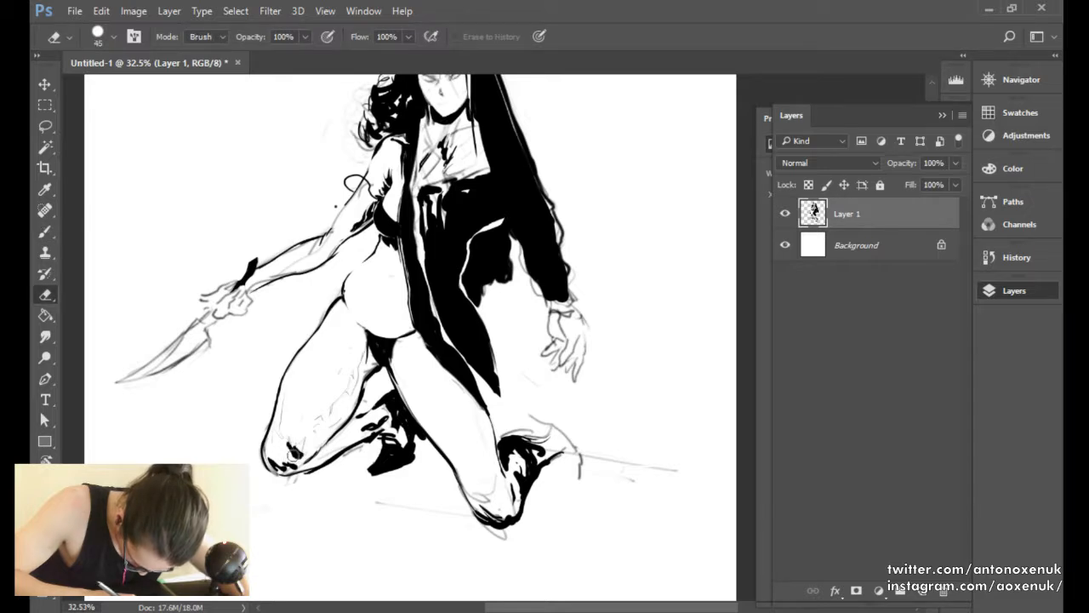
# Thicken the outer contour of the blade-side thigh above the knee with a size 40 brush and trim its inner edge.
pyautogui.press('b')
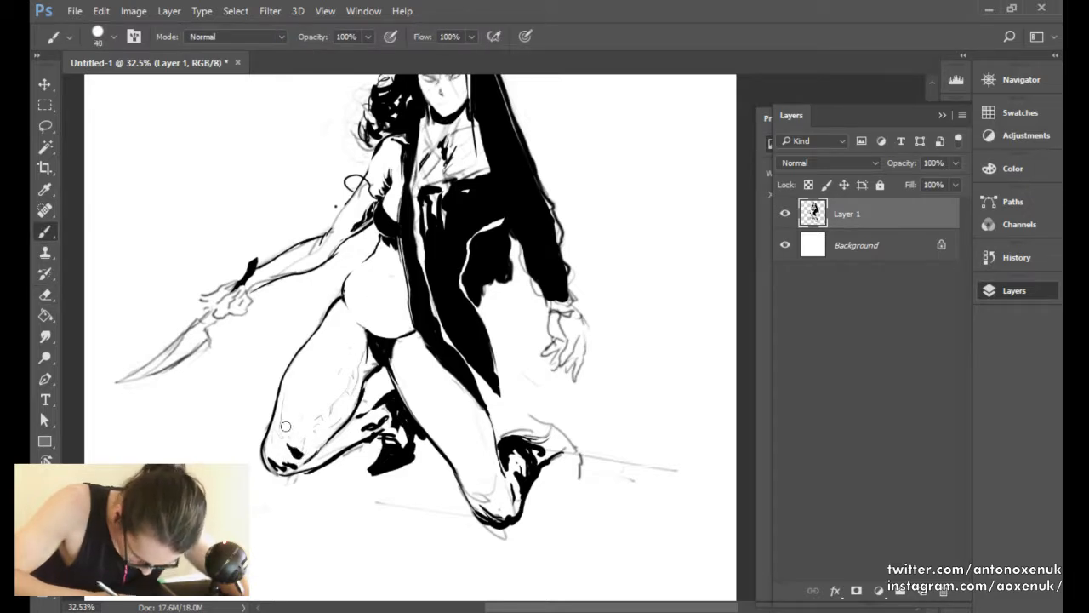
pyautogui.moveTo(286, 384); pyautogui.dragTo(281, 423)
pyautogui.press('e')
pyautogui.moveTo(289, 379); pyautogui.dragTo(293, 431)
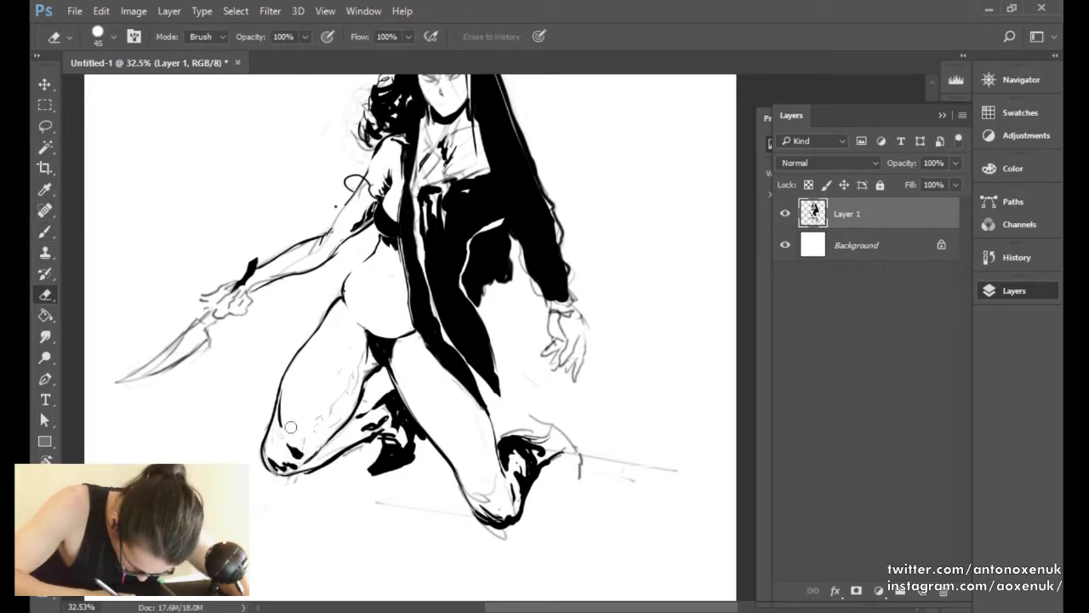
# Paint a black shadow on the blade-side inner thigh, trim it with a size 35 eraser and flip the canvas horizontally.
pyautogui.press('b')
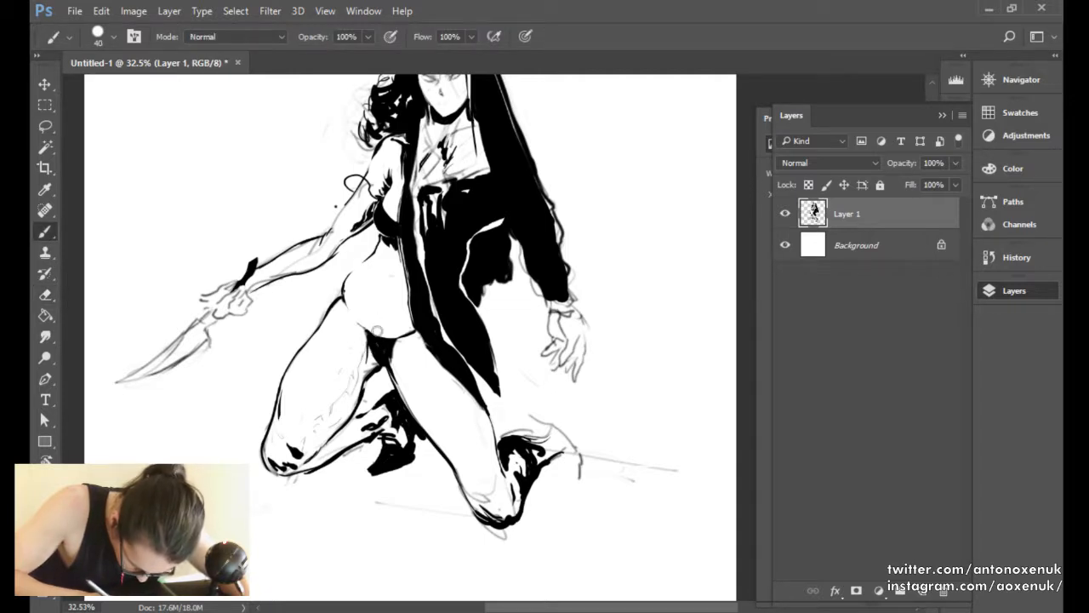
pyautogui.press('e')
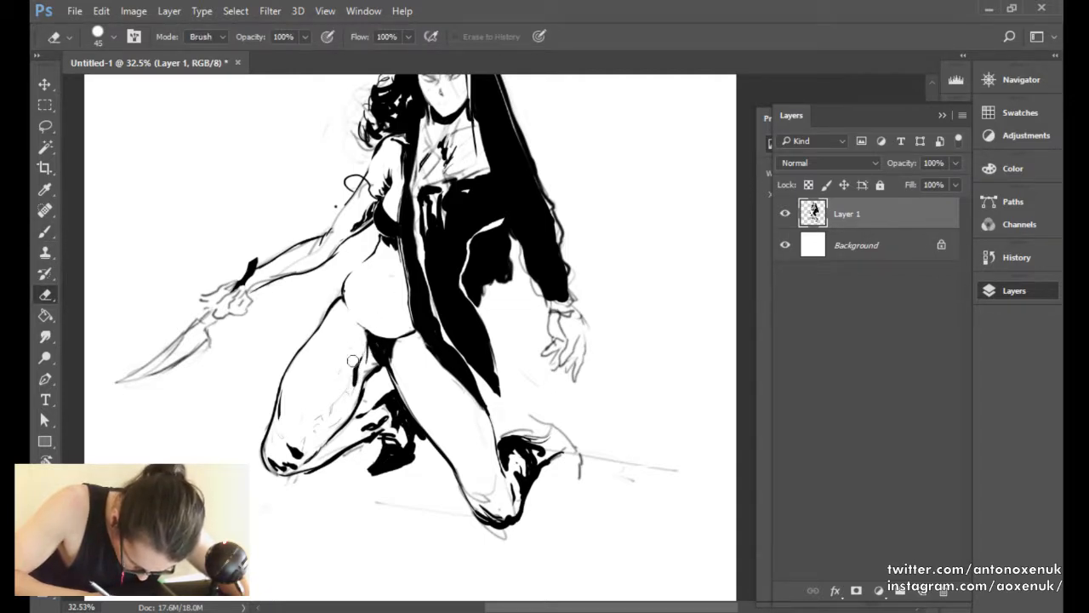
pyautogui.press('[')
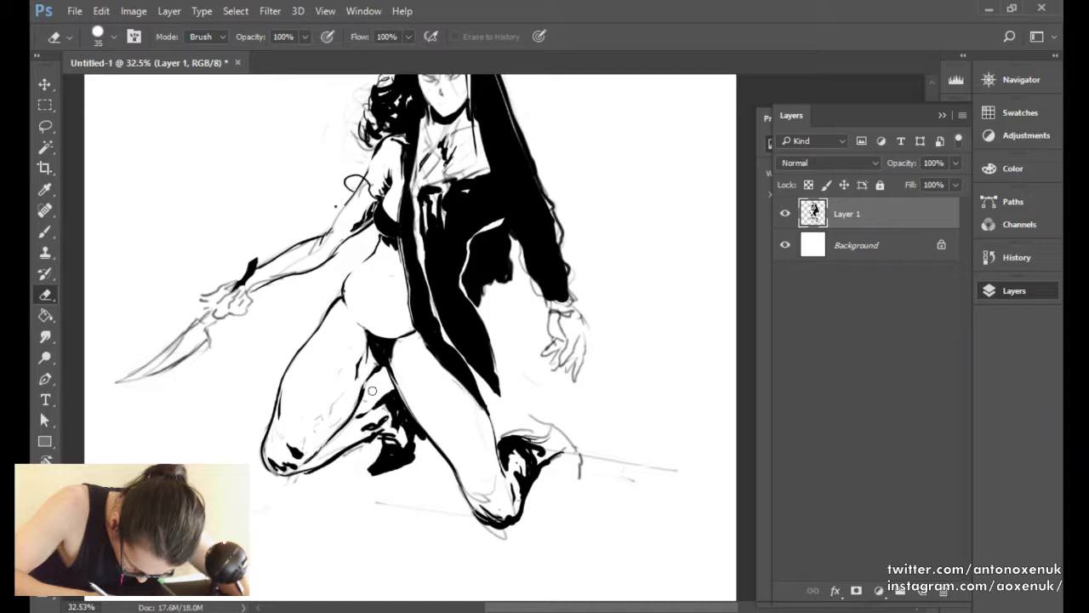
pyautogui.press('b')
pyautogui.press('h')
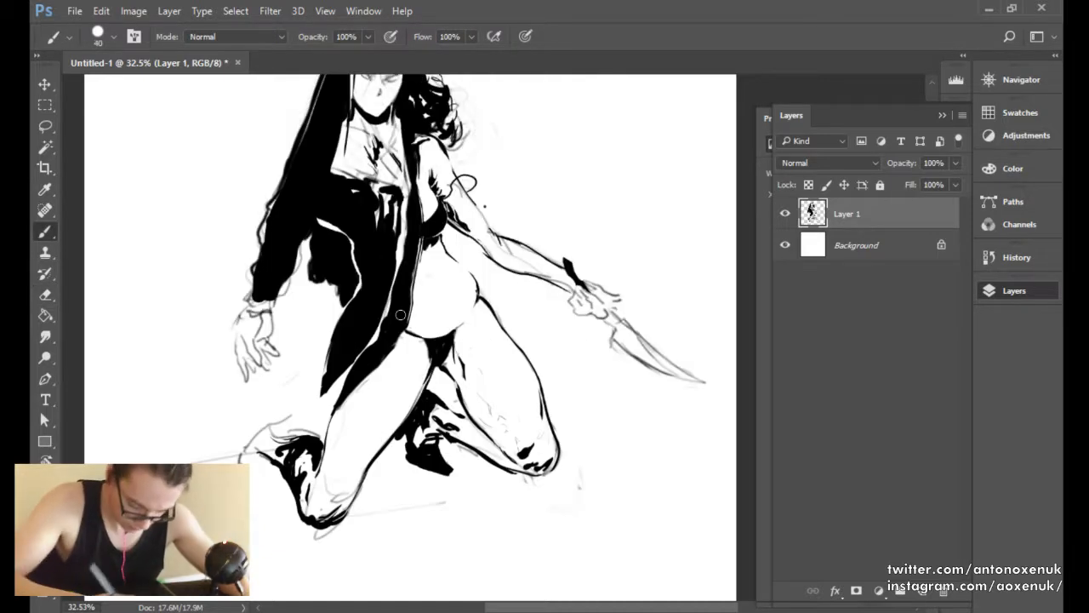
# Clean the leftover sketch lines out of the blade-side thigh with a size 35 eraser.
pyautogui.press('e')
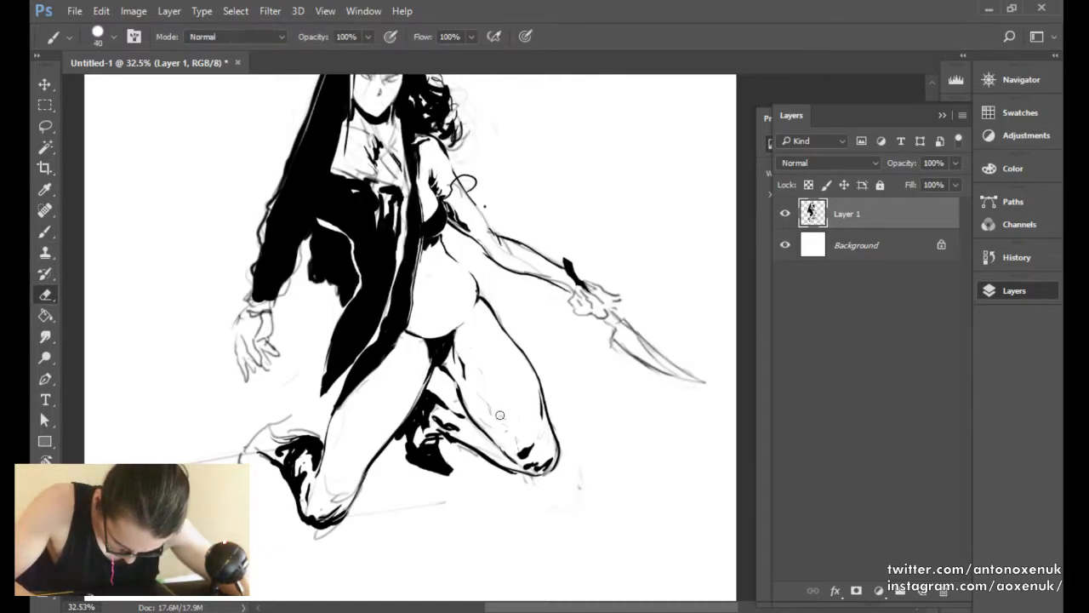
pyautogui.press('b')
pyautogui.moveTo(477, 378); pyautogui.dragTo(517, 450)
pyautogui.press('e')
pyautogui.moveTo(478, 378); pyautogui.dragTo(514, 434)
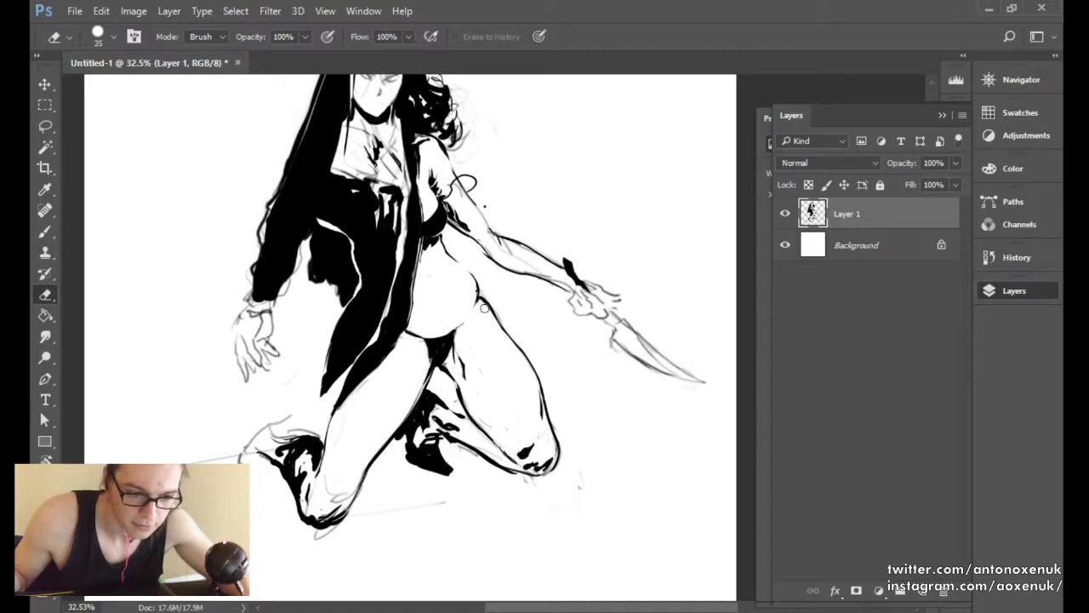
# Fill the ankle of the empty-hand-side boot in solid black with a size 45 brush and trim its upper edge with a size 40 eraser.
pyautogui.press('b')
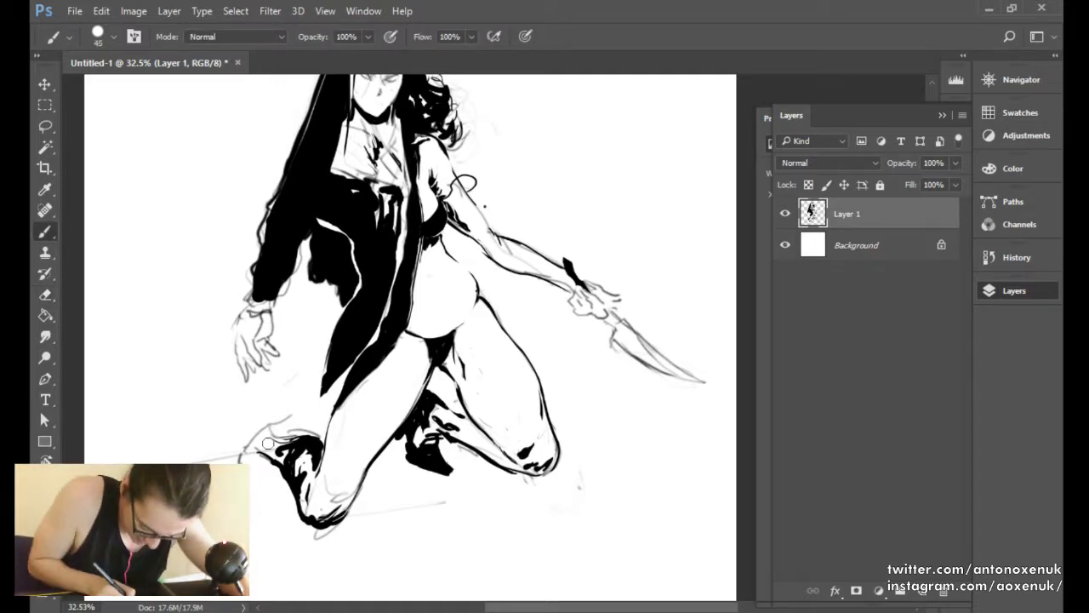
pyautogui.moveTo(259, 447)
pyautogui.mouseDown()
pyautogui.moveTo(330, 490)
pyautogui.moveTo(287, 469)
pyautogui.moveTo(292, 484)
pyautogui.moveTo(286, 439)
pyautogui.mouseUp()
pyautogui.press('[')
pyautogui.press('e')
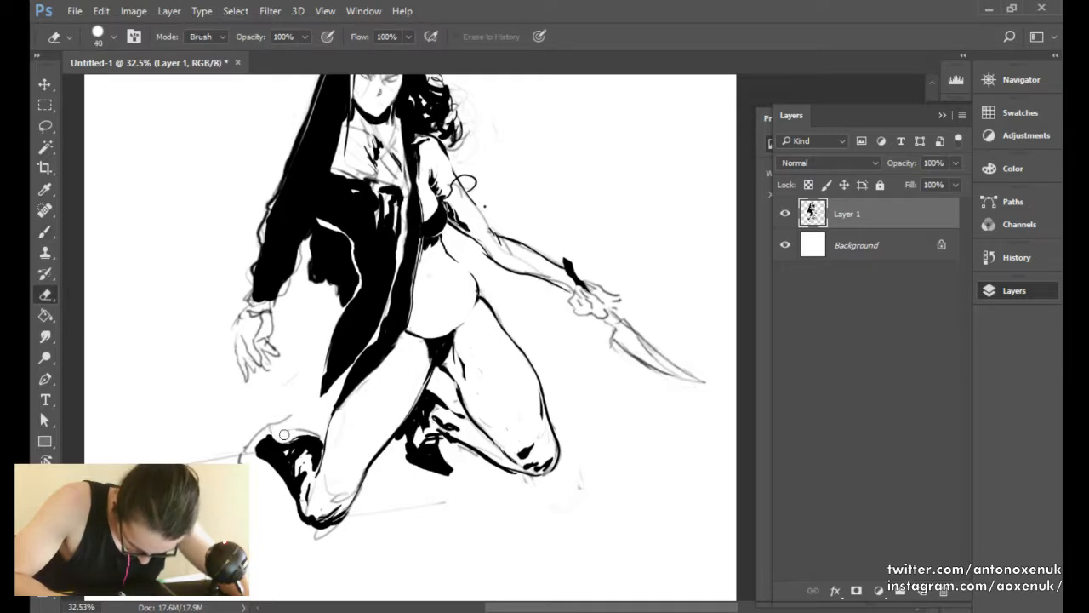
pyautogui.press('b')
pyautogui.press('[')
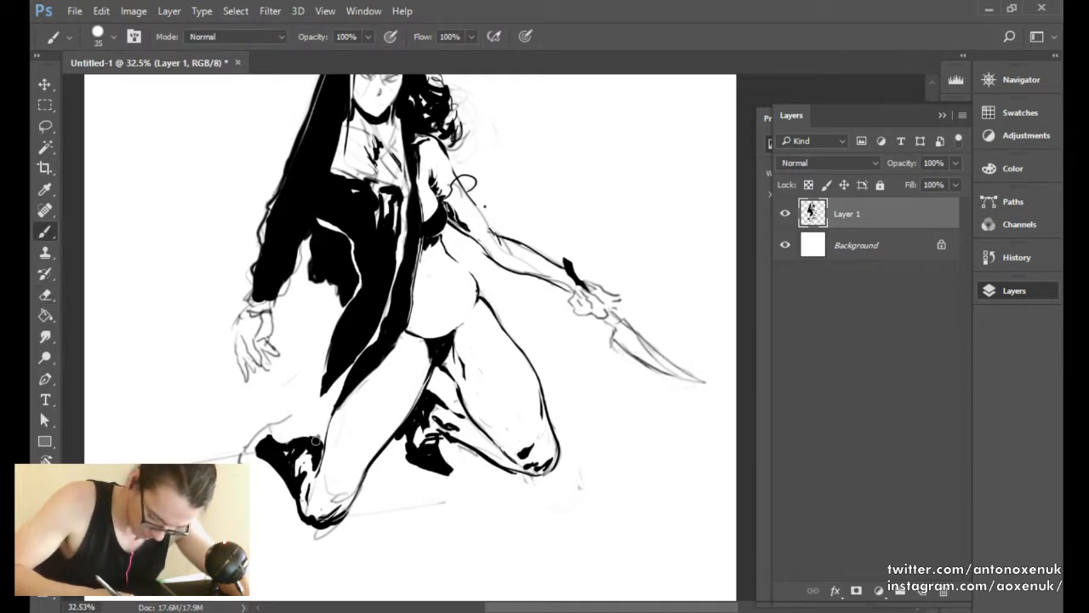
# Outline the heel and foot of the empty-hand-side boot with a size 20 brush and fill them in solid black.
pyautogui.moveTo(274, 427)
pyautogui.mouseDown()
pyautogui.moveTo(254, 441)
pyautogui.moveTo(256, 426)
pyautogui.moveTo(277, 426)
pyautogui.moveTo(281, 440)
pyautogui.moveTo(248, 437)
pyautogui.mouseUp()
pyautogui.press('[')
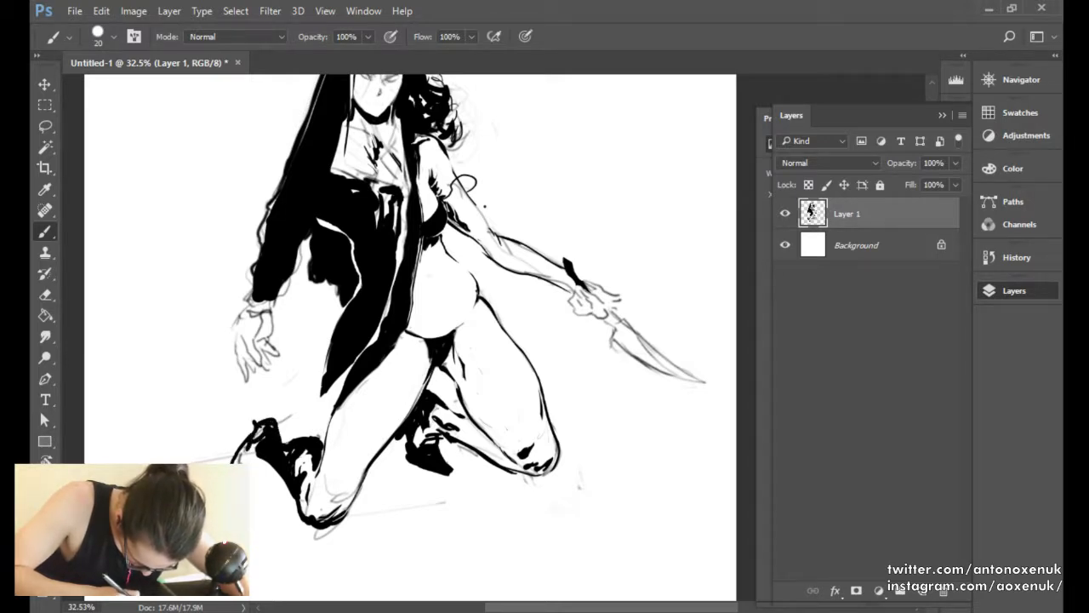
pyautogui.moveTo(251, 497); pyautogui.dragTo(255, 481)
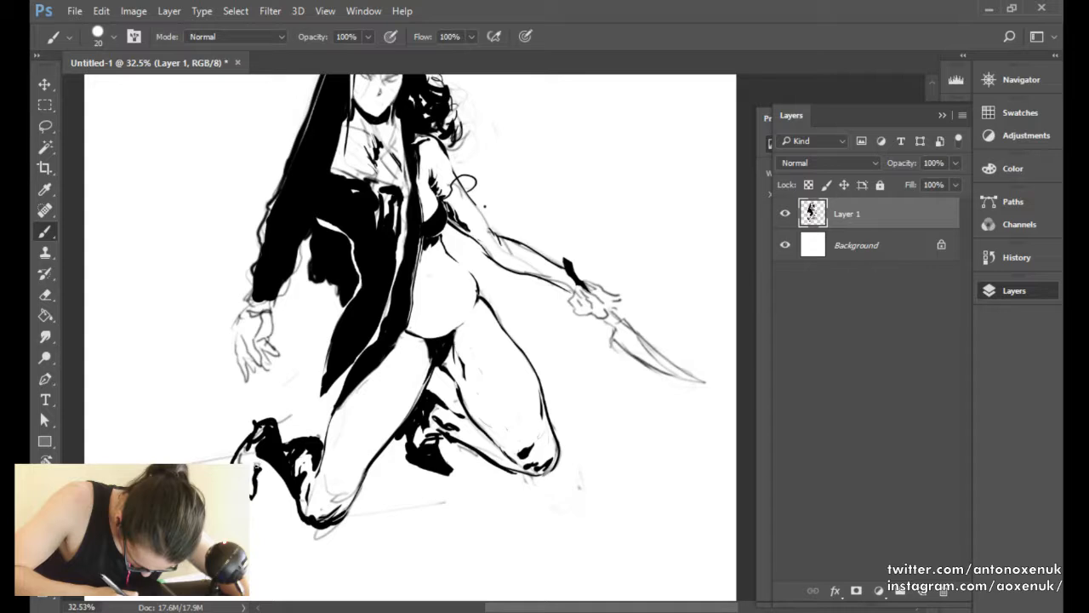
pyautogui.click(265, 458)
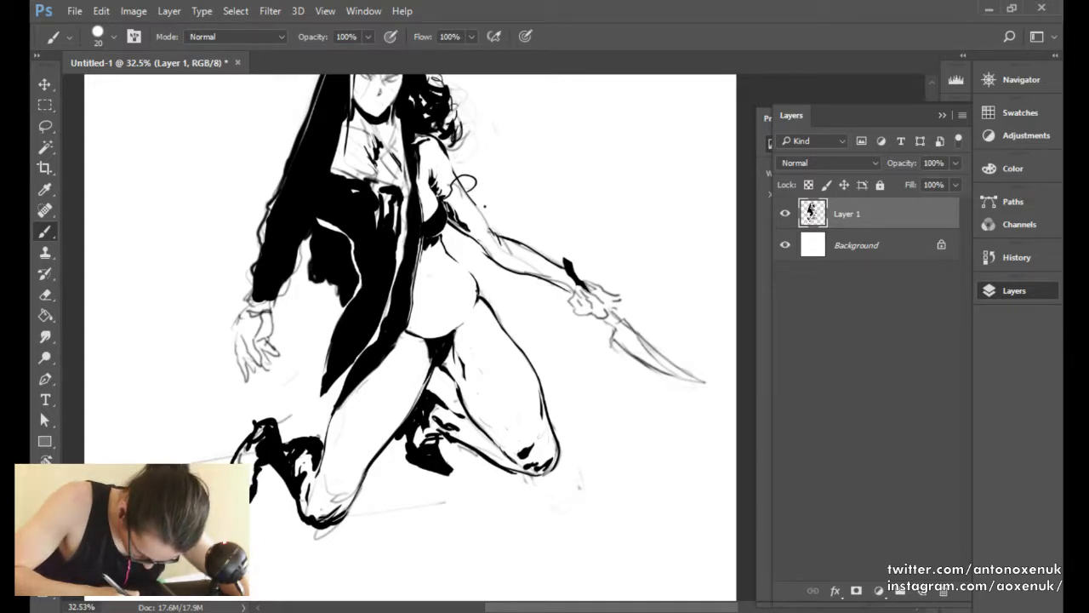
pyautogui.moveTo(251, 487)
pyautogui.mouseDown()
pyautogui.moveTo(236, 461)
pyautogui.moveTo(259, 438)
pyautogui.mouseUp()
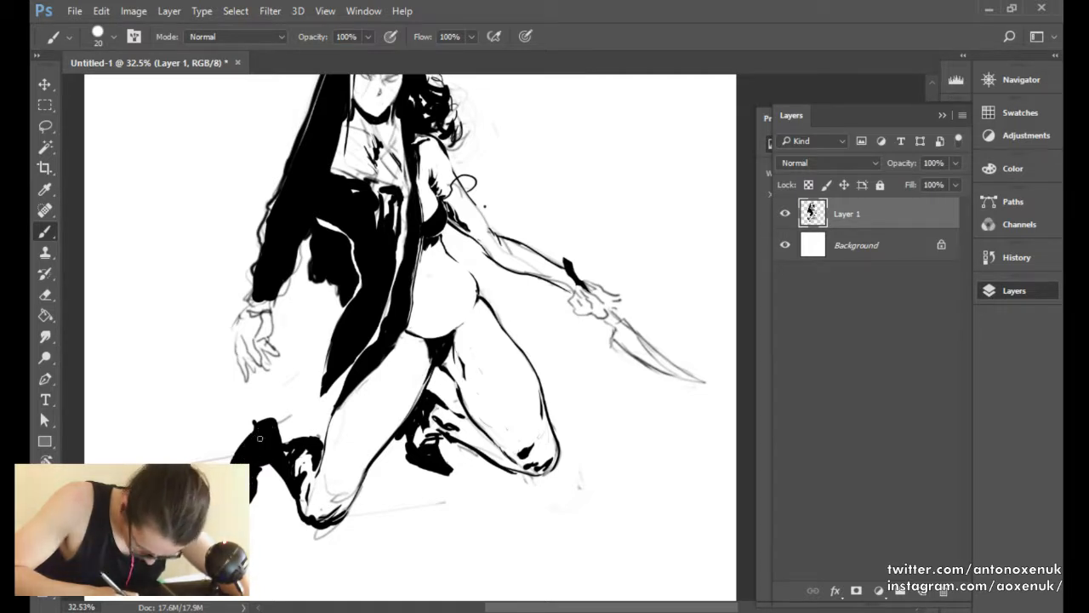
pyautogui.press('e')
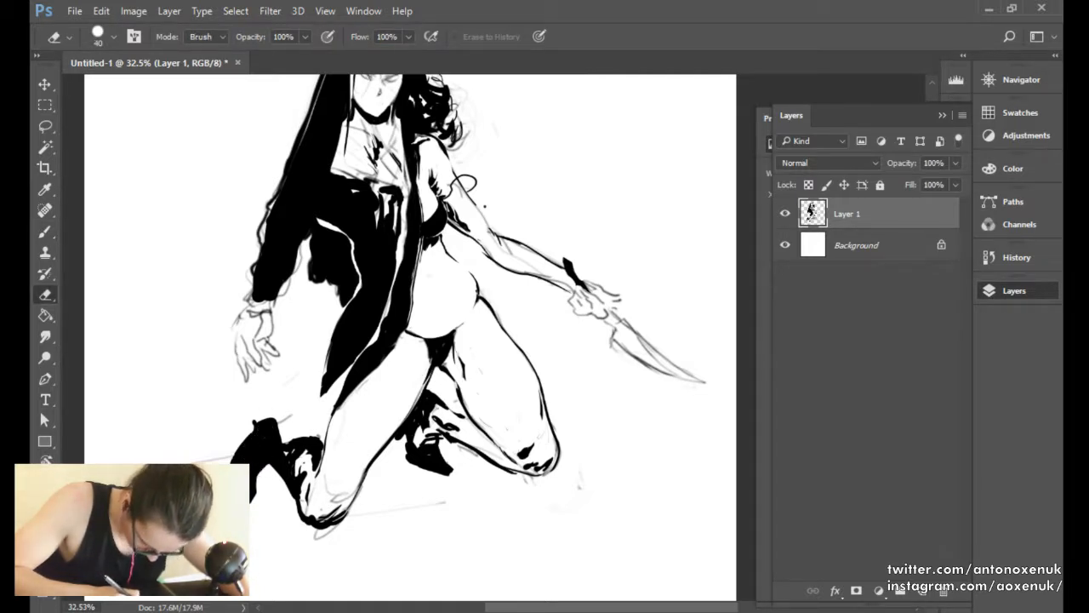
pyautogui.press('b')
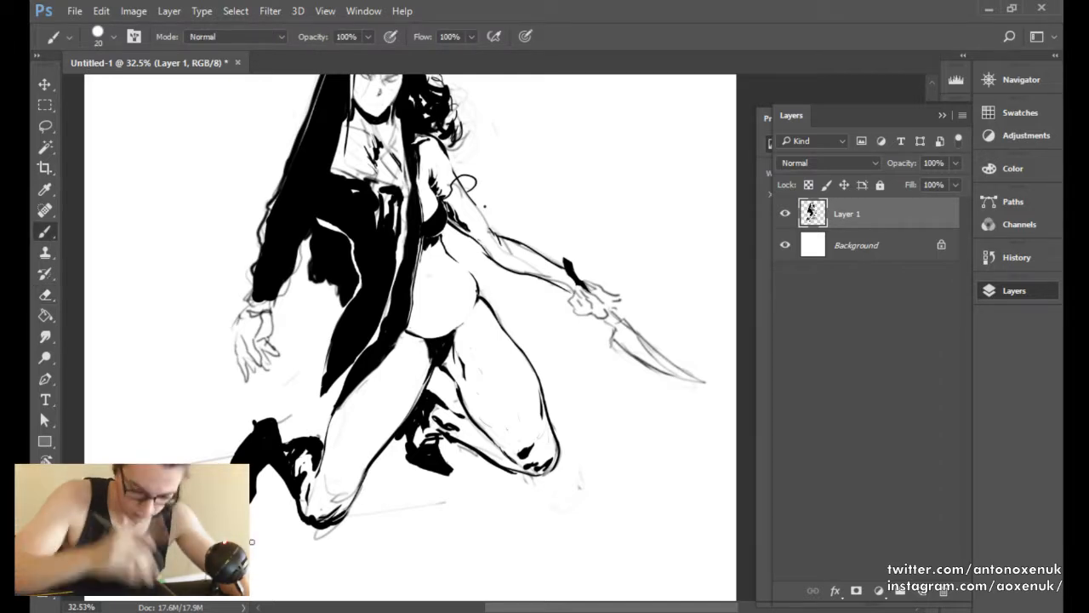
# Flip the canvas horizontally and trim the silhouette of the black high-heeled boot with a size 40 eraser.
pyautogui.hotkey('ctrl', 'shift', 'h')
pyautogui.moveTo(622, 445)
pyautogui.mouseDown()
pyautogui.moveTo(481, 436)
pyautogui.moveTo(482, 467)
pyautogui.moveTo(533, 476)
pyautogui.mouseUp()
pyautogui.press('e')
pyautogui.press('[')
pyautogui.press('b')
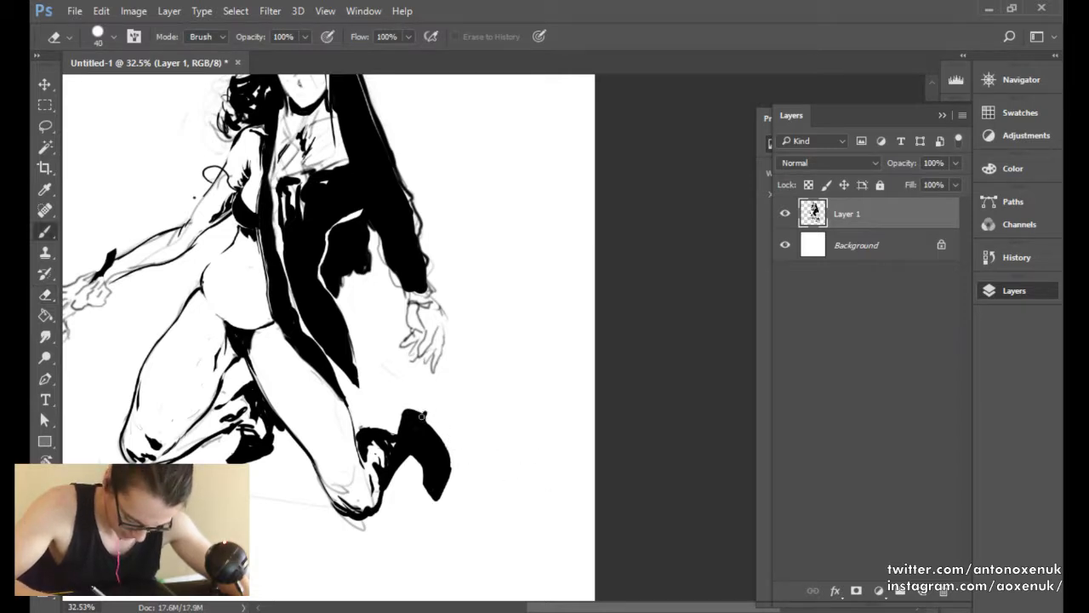
pyautogui.press('e')
pyautogui.moveTo(419, 413)
pyautogui.mouseDown()
pyautogui.moveTo(434, 417)
pyautogui.moveTo(426, 404)
pyautogui.mouseUp()
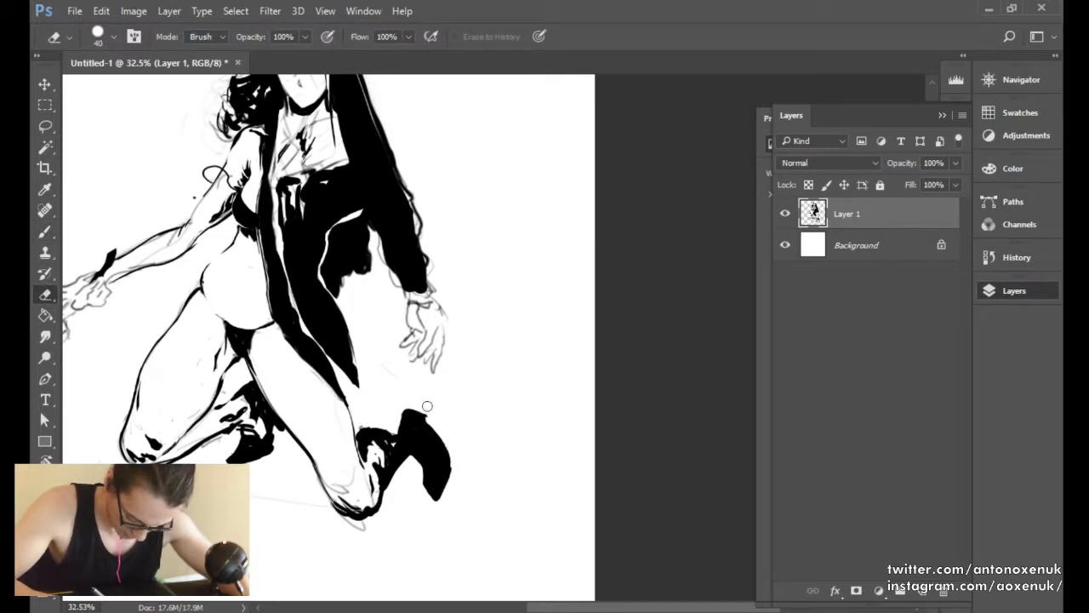
# Reshape the boot's calf edge behind the knee and ink the blade-side calf line using a size 30 eraser and size 20 brush.
pyautogui.press('b')
pyautogui.press('e')
pyautogui.press('[')
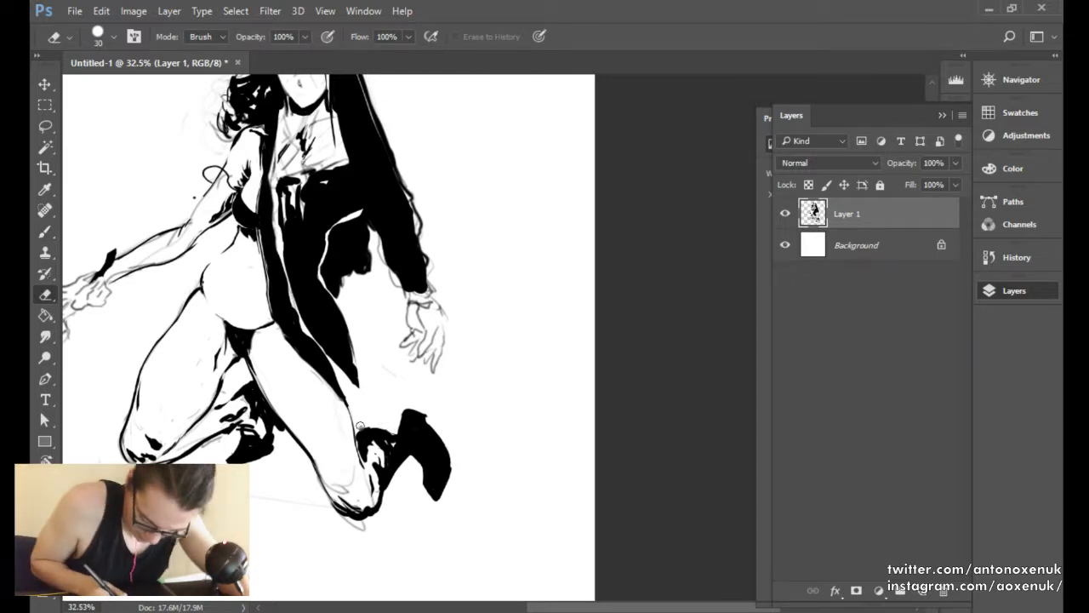
pyautogui.press('b')
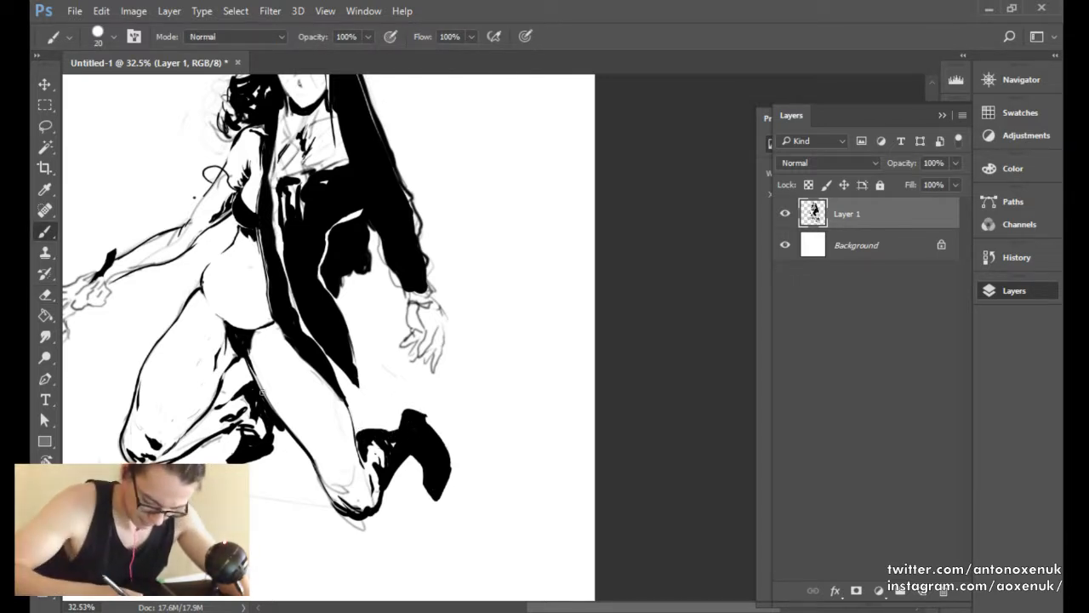
pyautogui.press('e')
pyautogui.press('b')
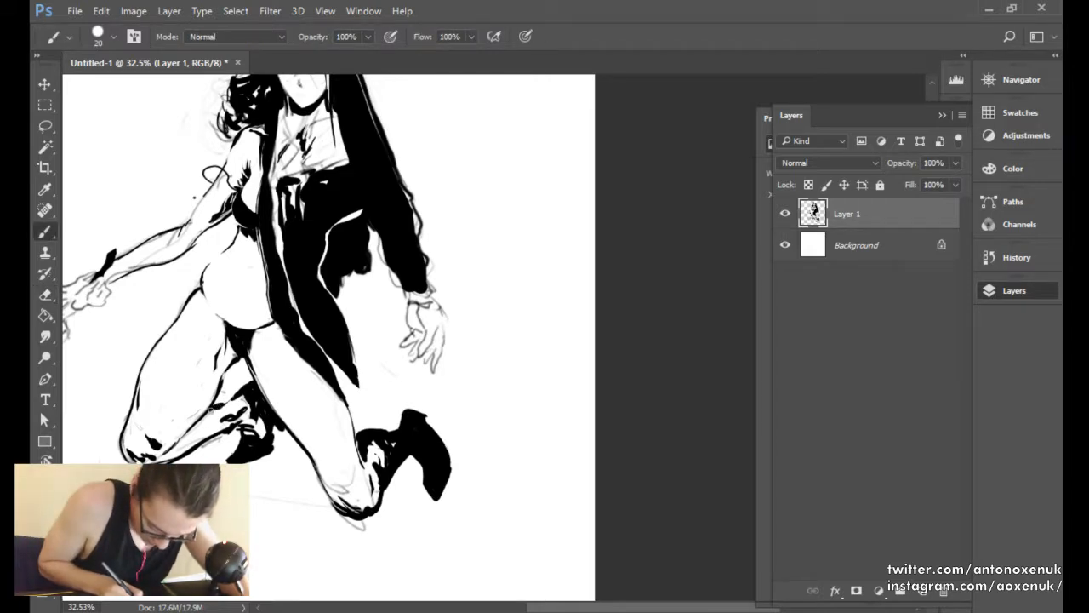
# Erase the leftover sketch lines beneath the empty-hand-side knee with a size 30 eraser.
pyautogui.press('e')
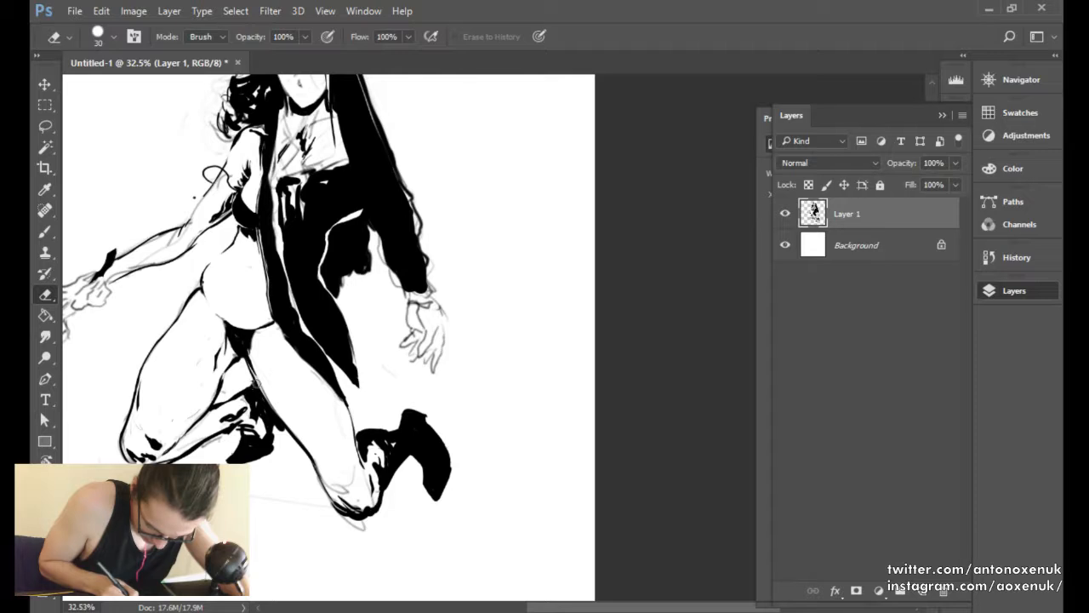
pyautogui.press('[')
pyautogui.press('[')
pyautogui.press('[')
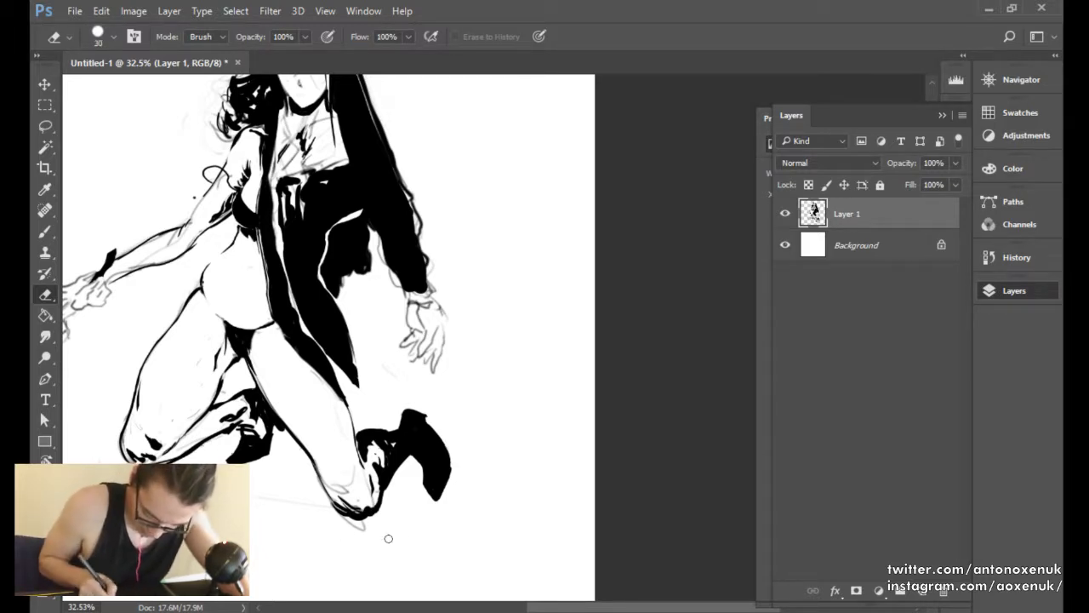
pyautogui.moveTo(369, 533)
pyautogui.mouseDown()
pyautogui.moveTo(378, 521)
pyautogui.moveTo(362, 520)
pyautogui.mouseUp()
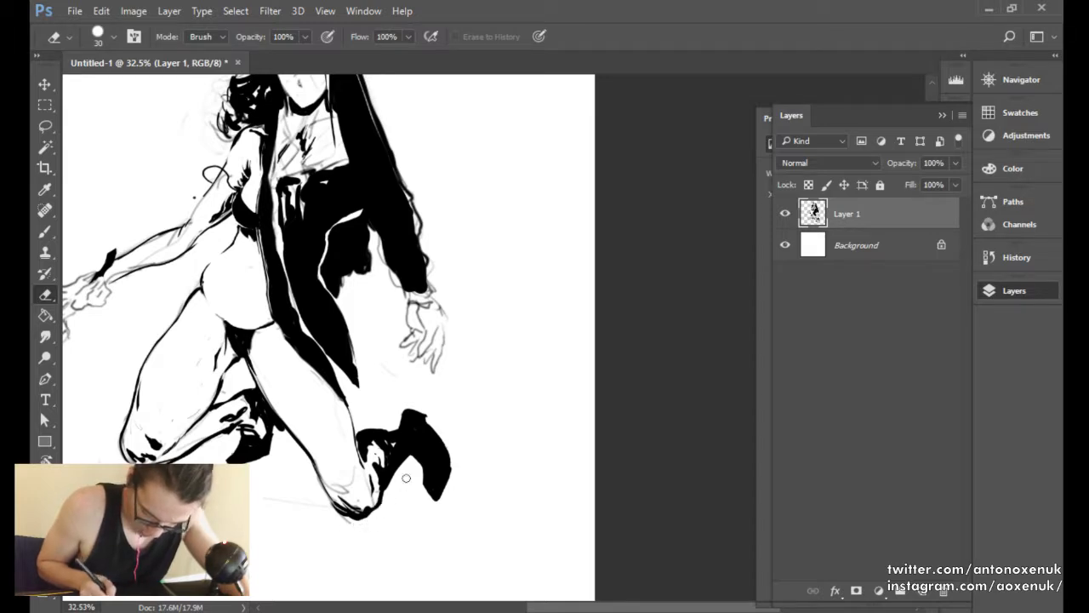
# Ink the contour of the empty-hand-side knee with a size 15 brush and erase the sketch lines inside it.
pyautogui.press('b')
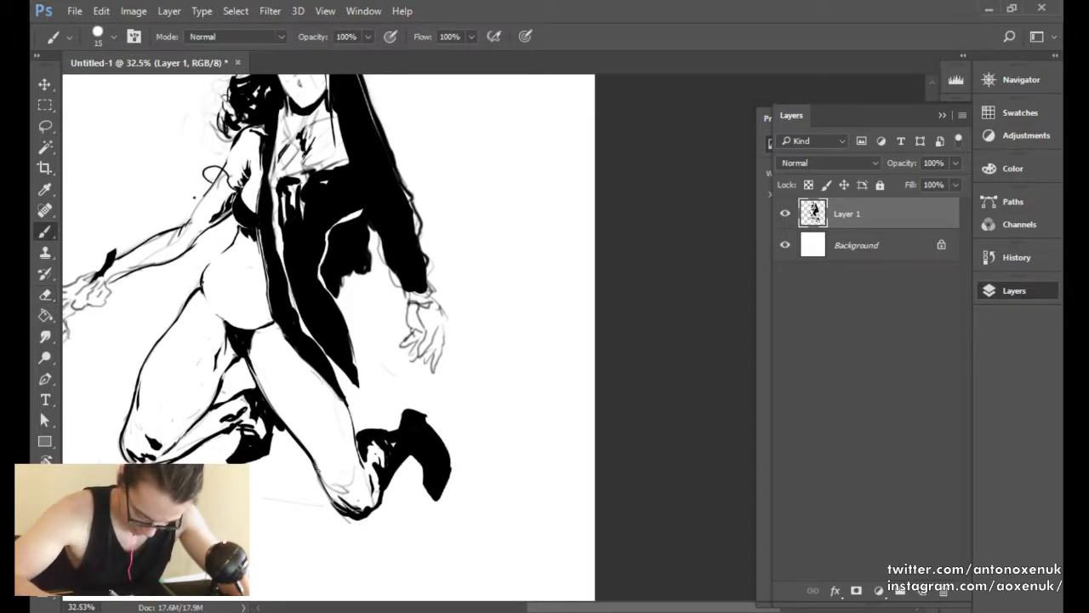
pyautogui.moveTo(317, 470)
pyautogui.mouseDown()
pyautogui.moveTo(342, 512)
pyautogui.moveTo(335, 488)
pyautogui.moveTo(347, 476)
pyautogui.mouseUp()
pyautogui.press('e')
pyautogui.press('b')
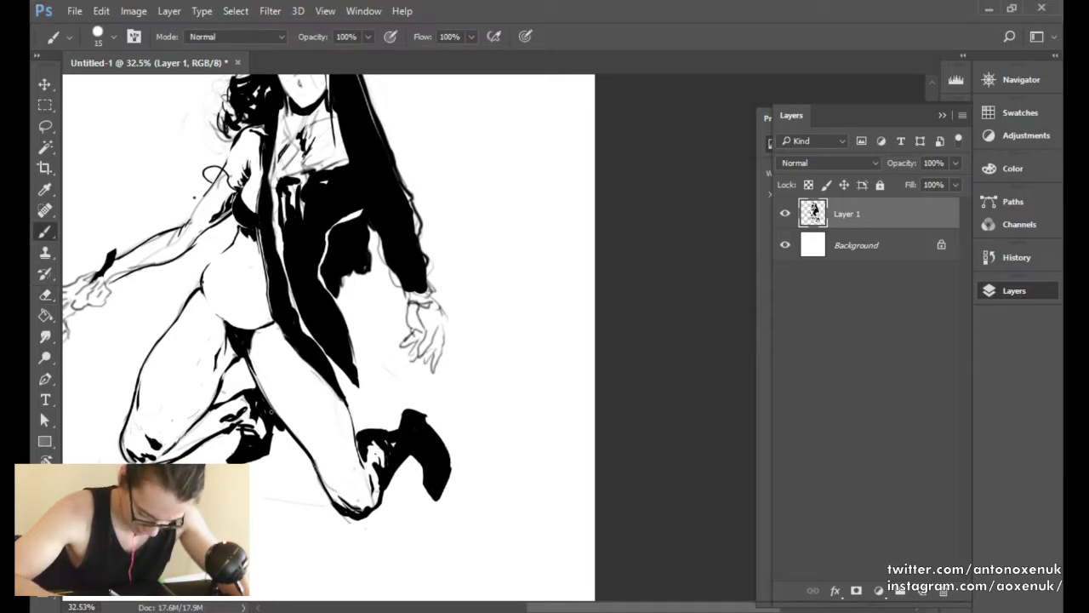
# Trim the black behind the empty-hand-side thigh with a size 35 eraser and add small shadow strokes on that knee.
pyautogui.press('e')
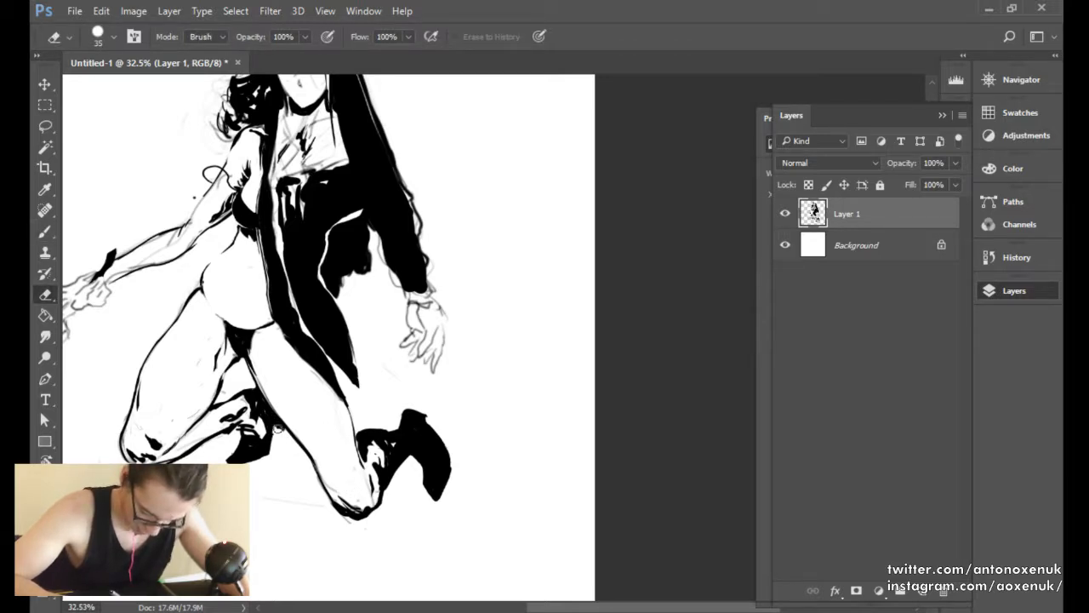
pyautogui.press('b')
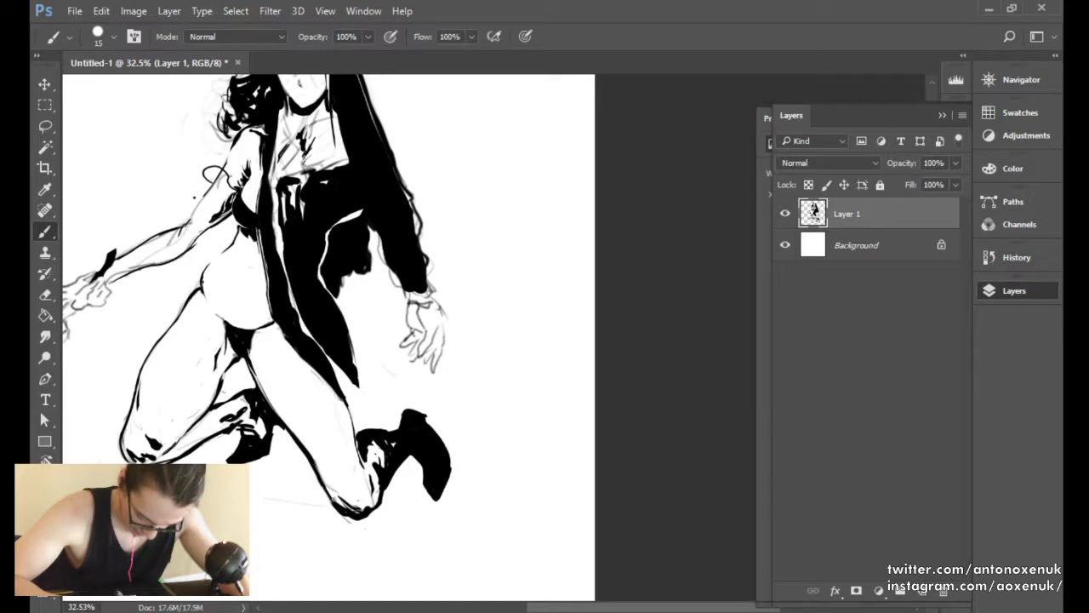
pyautogui.press('e')
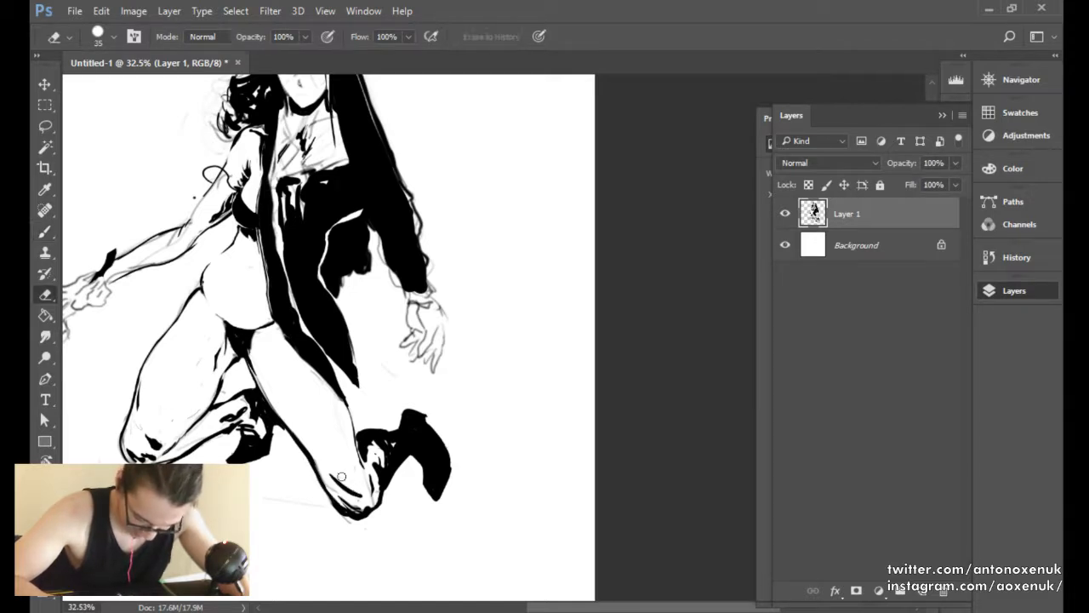
pyautogui.press('b')
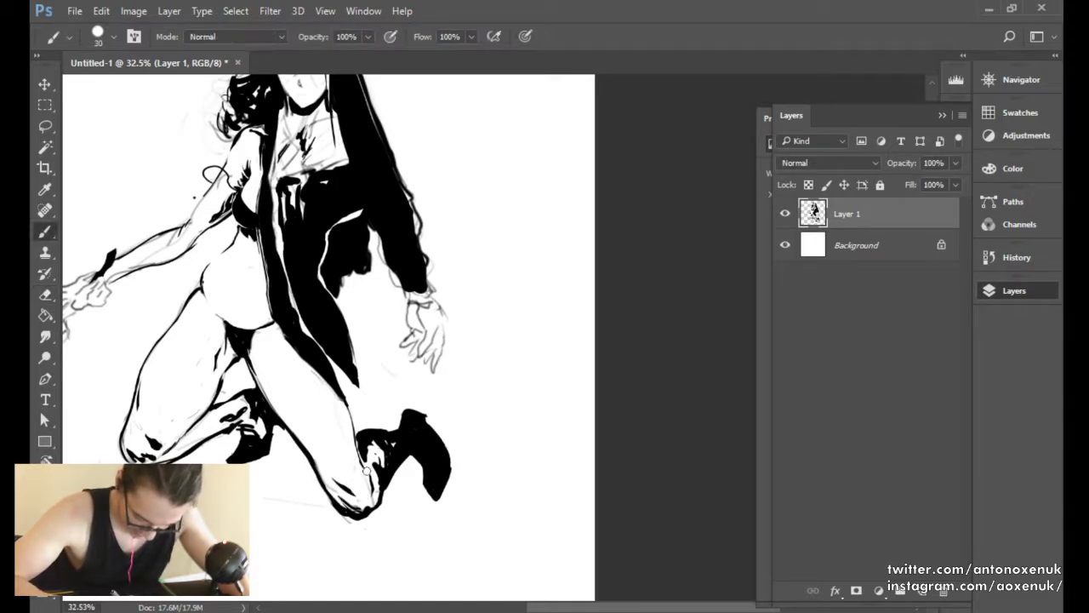
pyautogui.press('e')
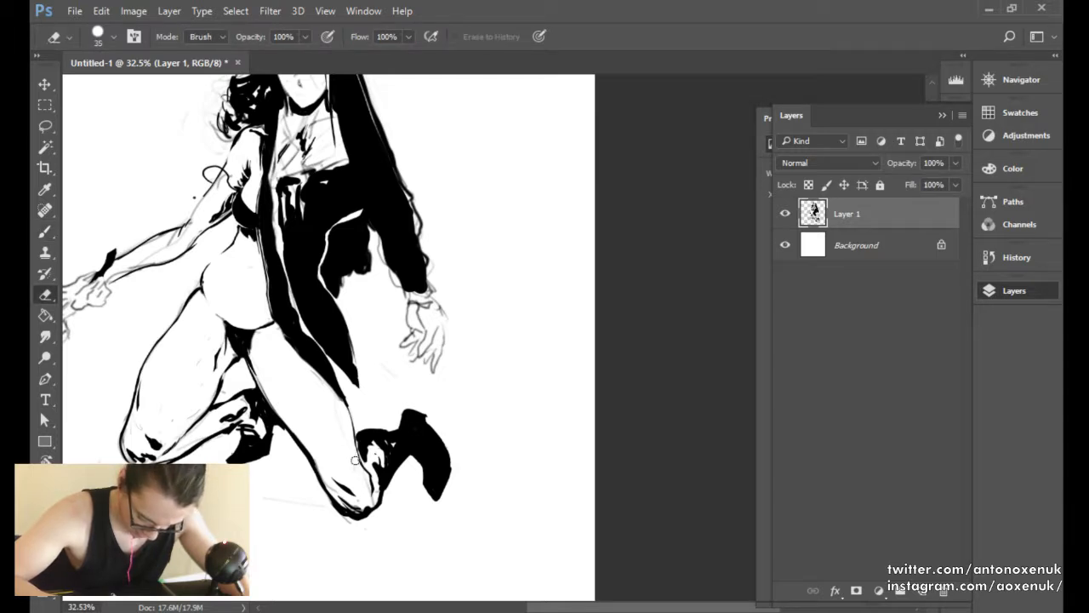
pyautogui.press('b')
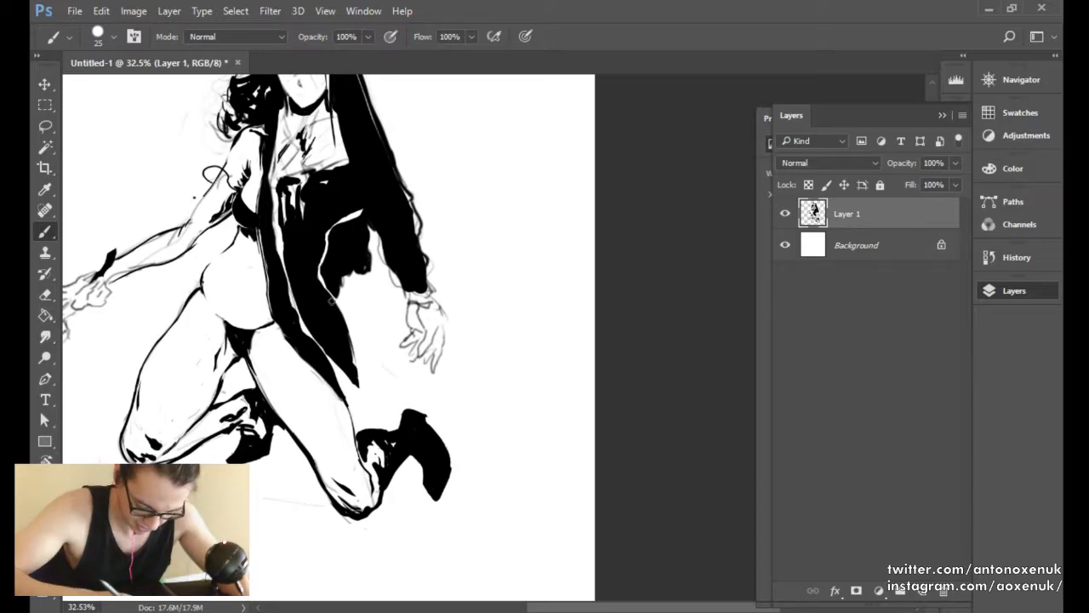
# Flip the canvas horizontally, lasso the head, veil and sleeved arm, move them away from the blade-side body, and deselect.
pyautogui.hotkey('ctrl', 'shift', 'h')
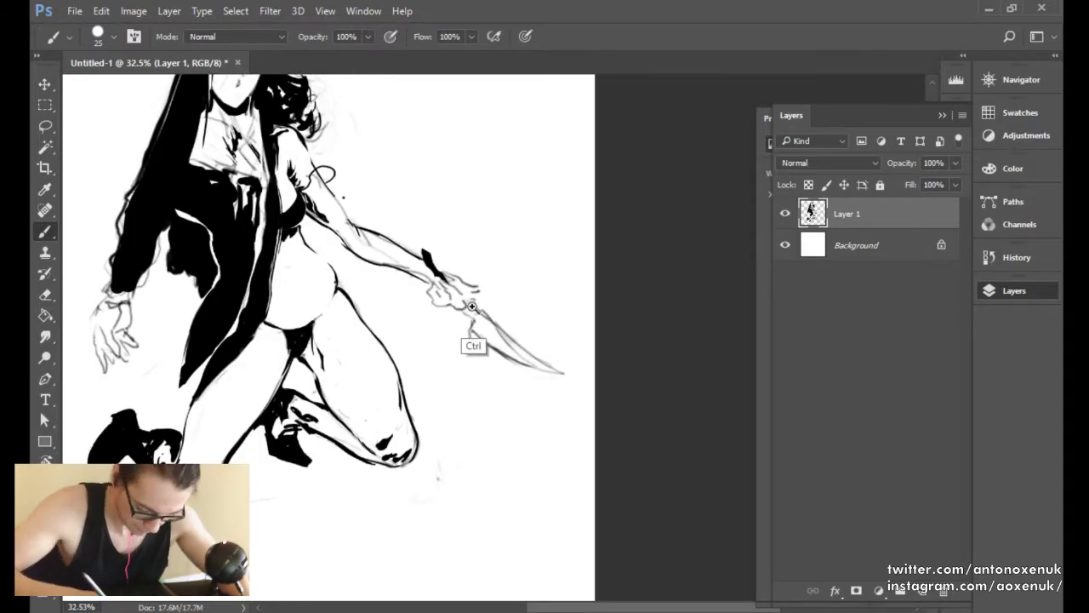
pyautogui.moveTo(473, 306); pyautogui.dragTo(408, 308)
pyautogui.moveTo(548, 309)
pyautogui.mouseDown()
pyautogui.moveTo(579, 322)
pyautogui.moveTo(551, 311)
pyautogui.mouseUp()
pyautogui.press('l')
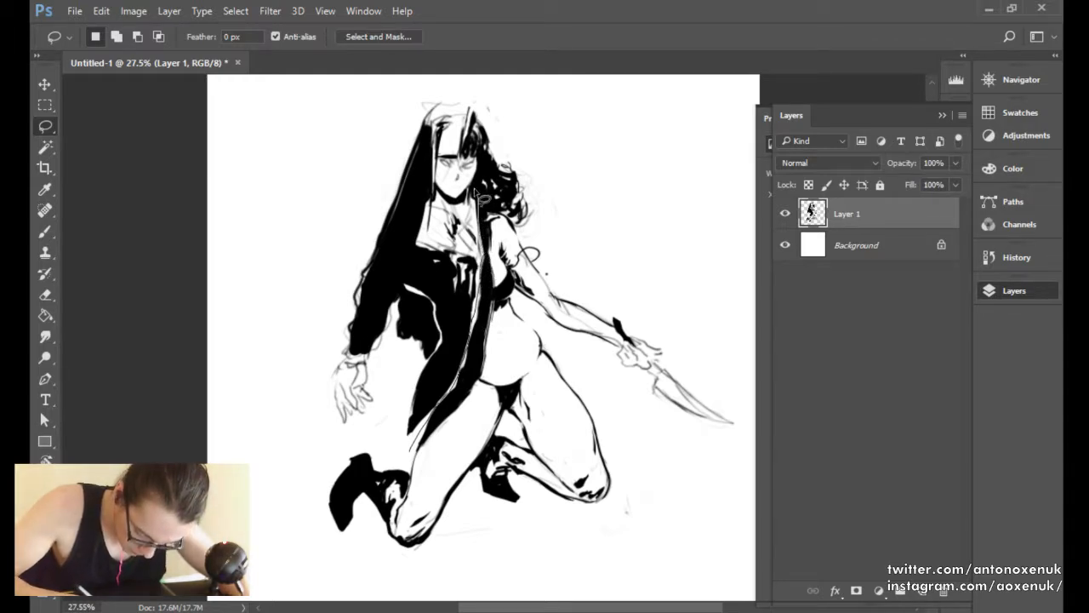
pyautogui.moveTo(474, 191)
pyautogui.mouseDown()
pyautogui.moveTo(500, 166)
pyautogui.moveTo(455, 89)
pyautogui.moveTo(307, 444)
pyautogui.moveTo(411, 449)
pyautogui.mouseUp()
pyautogui.press('v')
pyautogui.moveTo(485, 231); pyautogui.dragTo(422, 248)
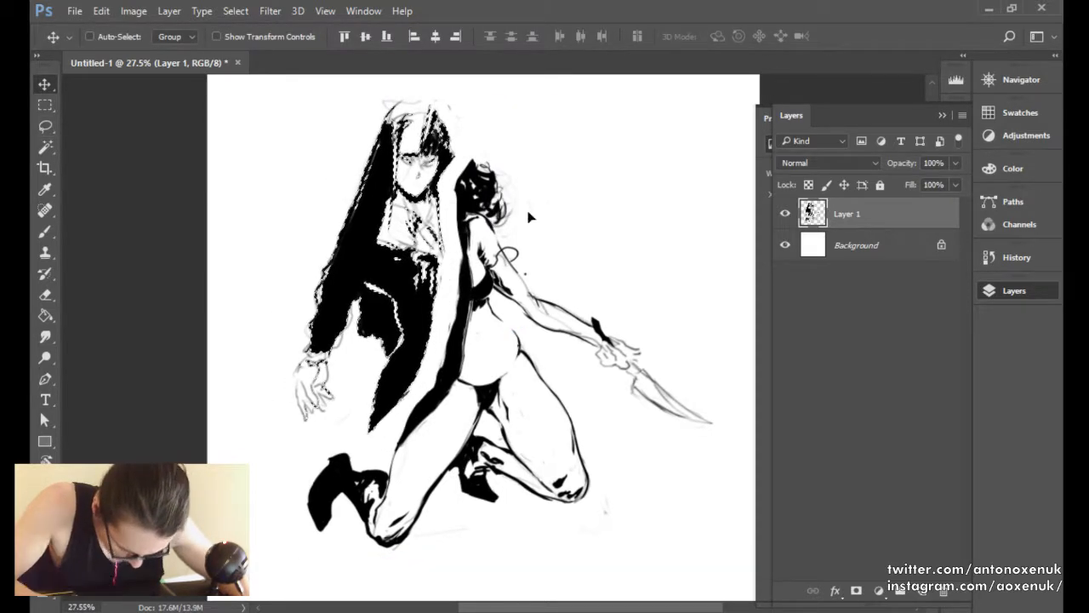
pyautogui.press('l')
pyautogui.hotkey('ctrl', 'd')
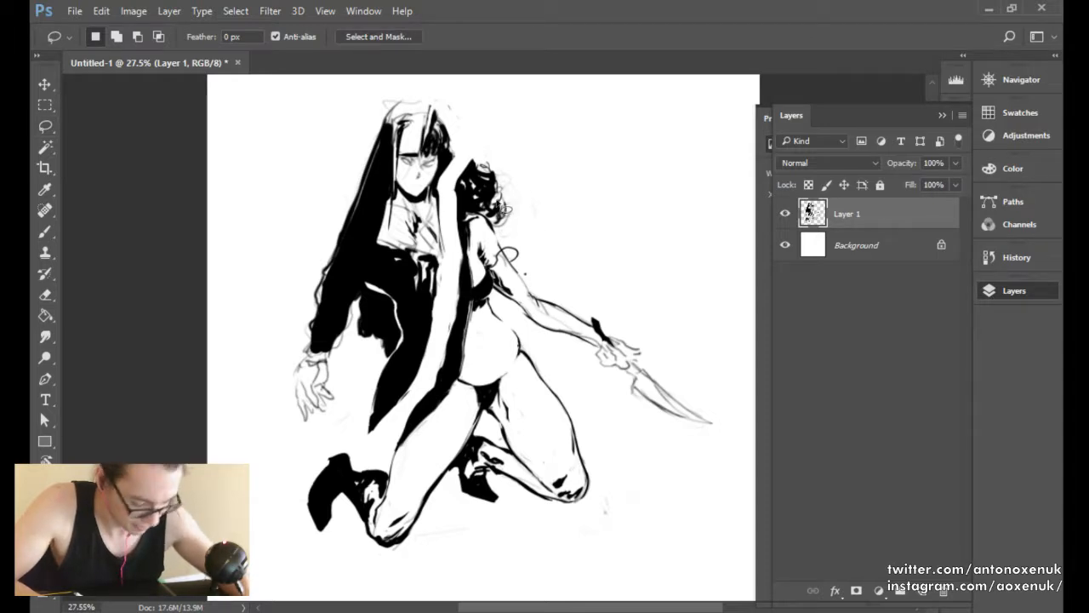
# Widen the black cloth strip beside the belly with a size 45 brush.
pyautogui.press('b')
pyautogui.press(']')
pyautogui.press(']')
pyautogui.moveTo(438, 357)
pyautogui.mouseDown()
pyautogui.moveTo(432, 393)
pyautogui.moveTo(460, 297)
pyautogui.mouseUp()
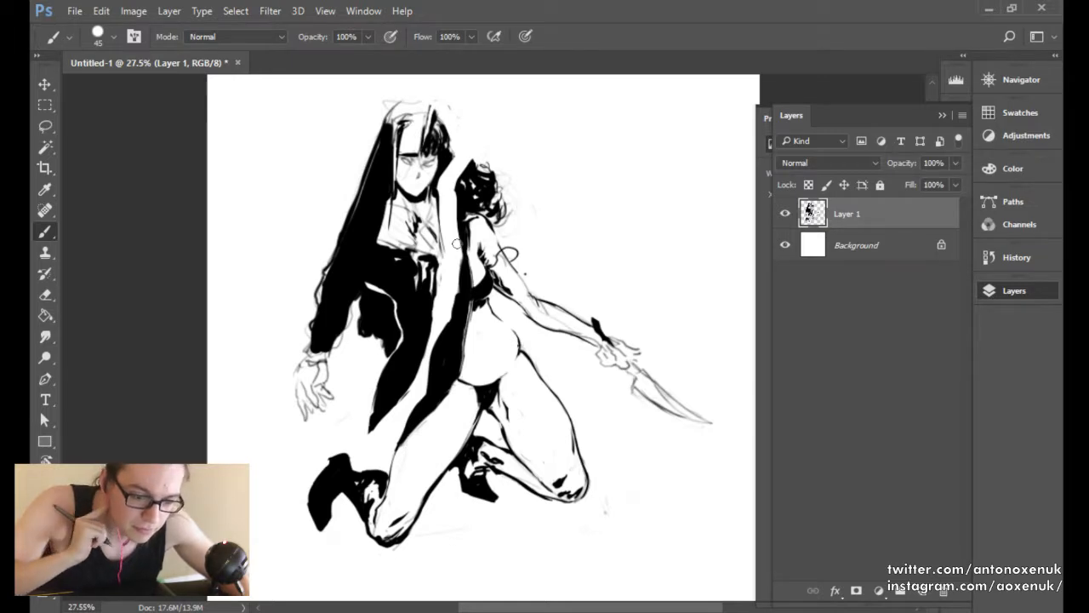
# Refine the lower tip of the black cloth strip where it meets the raised thigh, using small brush sizes between 9 and 25.
pyautogui.press('[')
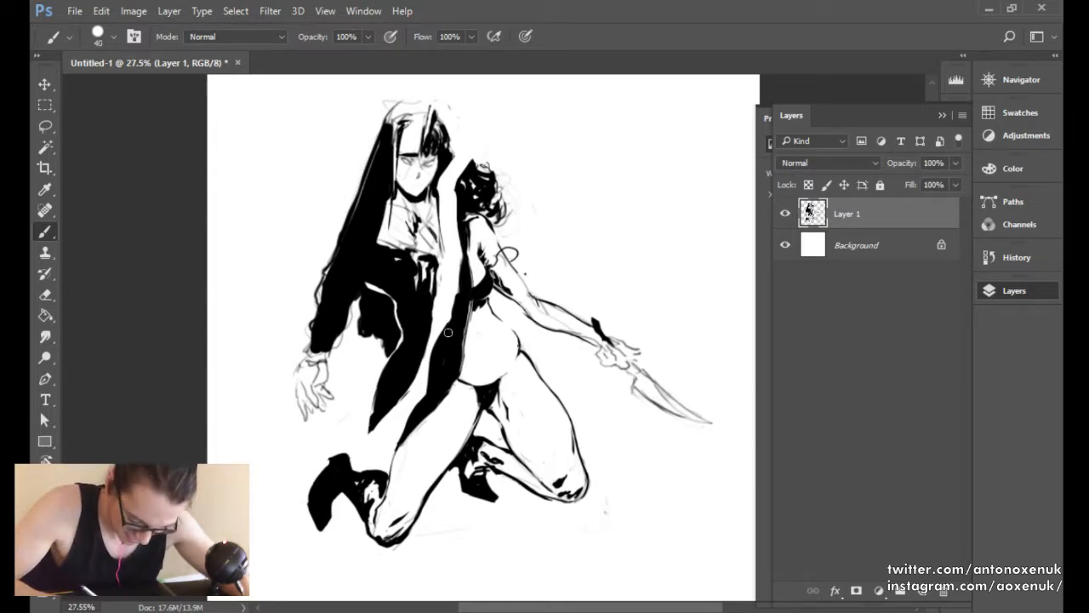
pyautogui.press('[')
pyautogui.press('[')
pyautogui.press('[')
pyautogui.press('e')
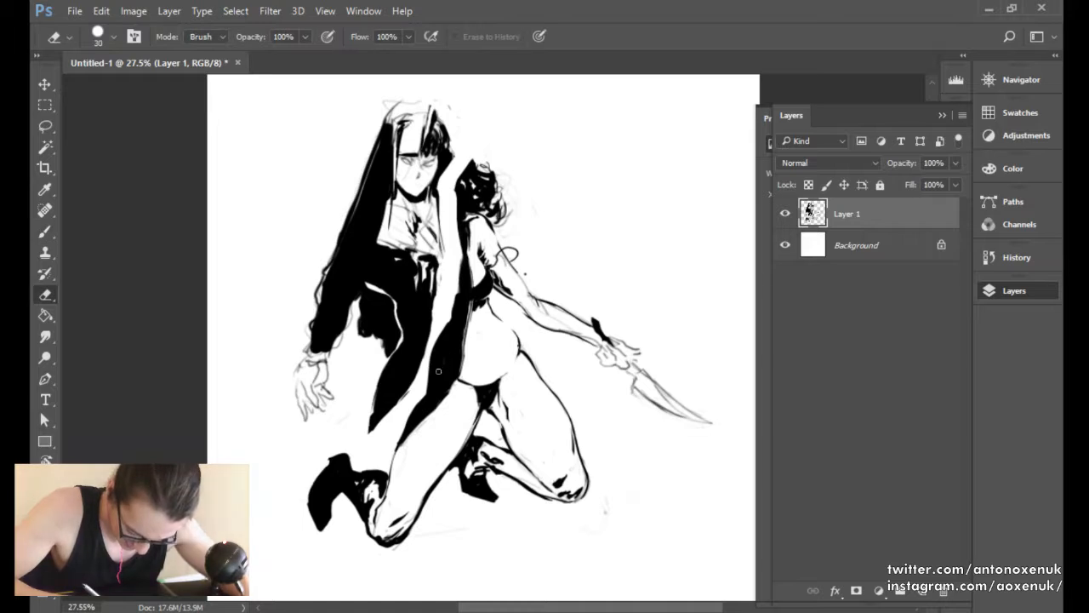
pyautogui.press('b')
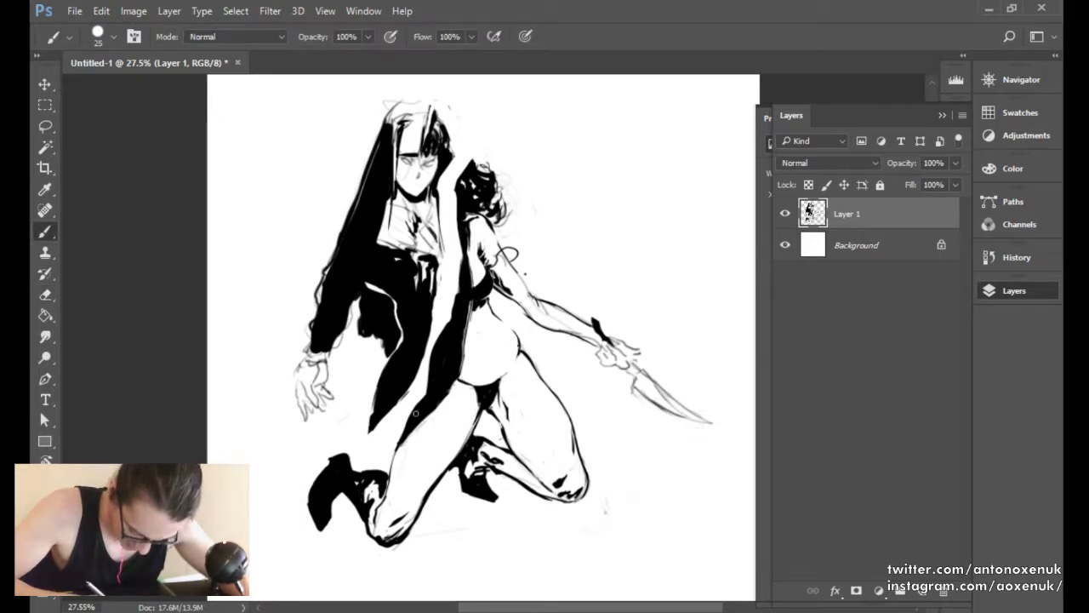
pyautogui.press('[')
pyautogui.press('[')
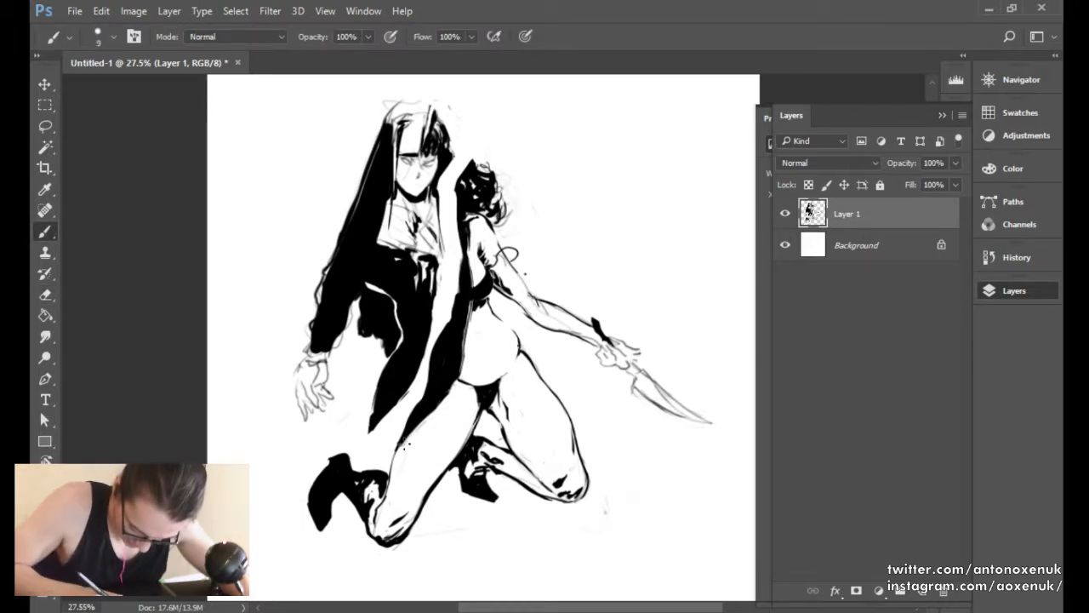
pyautogui.press(']')
pyautogui.moveTo(400, 445); pyautogui.dragTo(449, 393)
pyautogui.press(']')
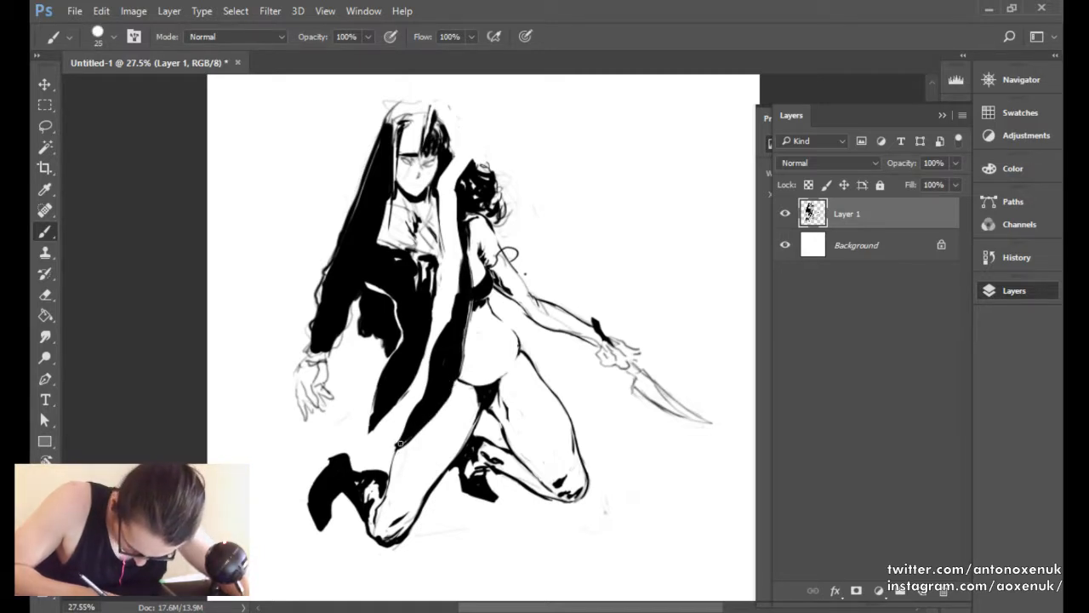
# Clean up the edges of the cloth strip's lower end with a size 20 eraser and a size 25 brush.
pyautogui.press('e')
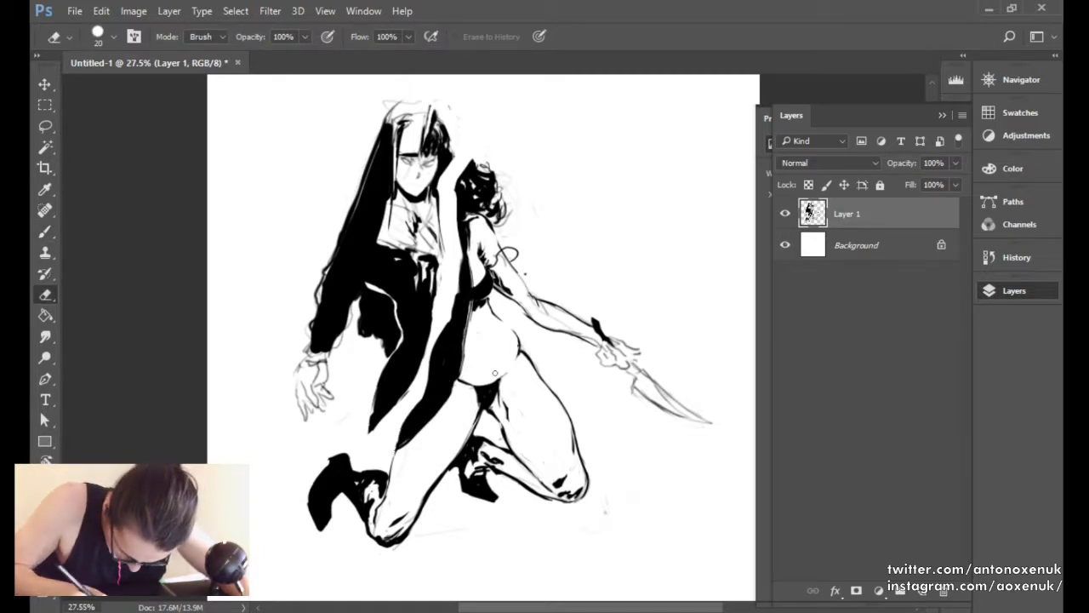
pyautogui.press('b')
pyautogui.press('e')
pyautogui.press('b')
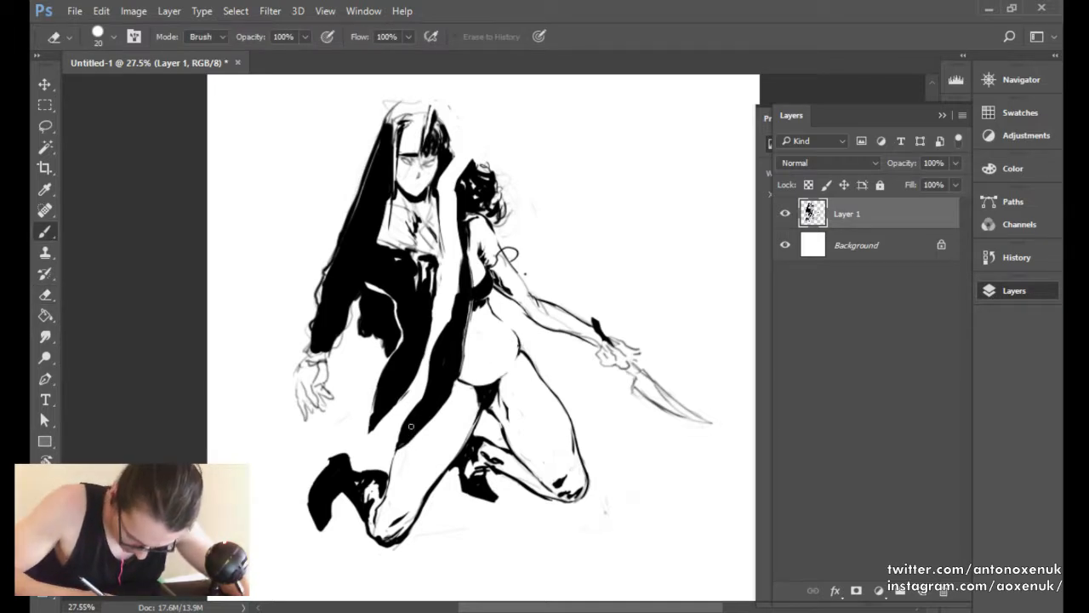
pyautogui.press('b')
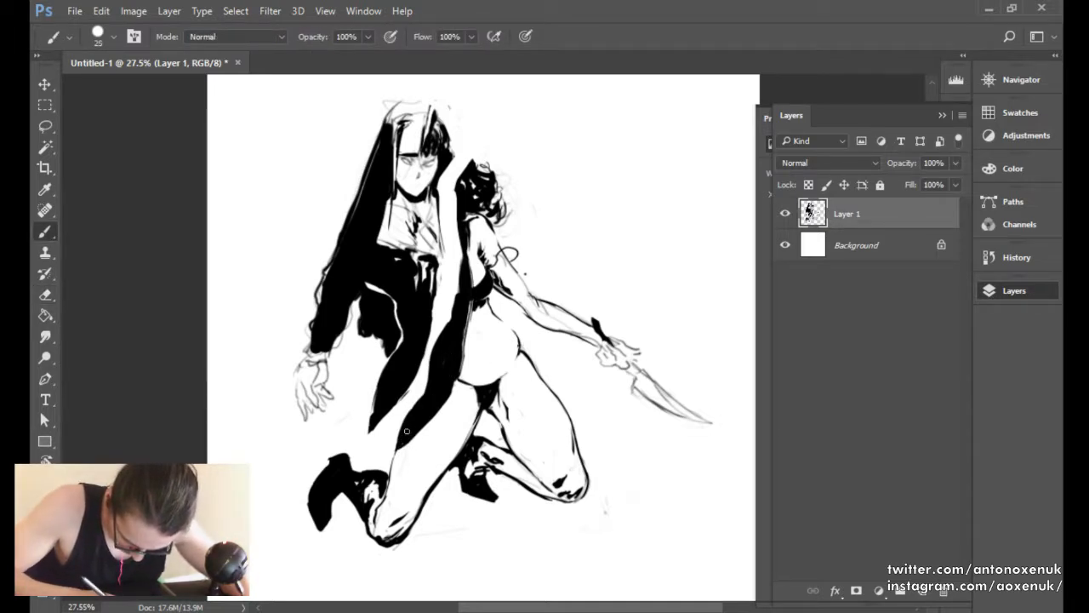
pyautogui.press('e')
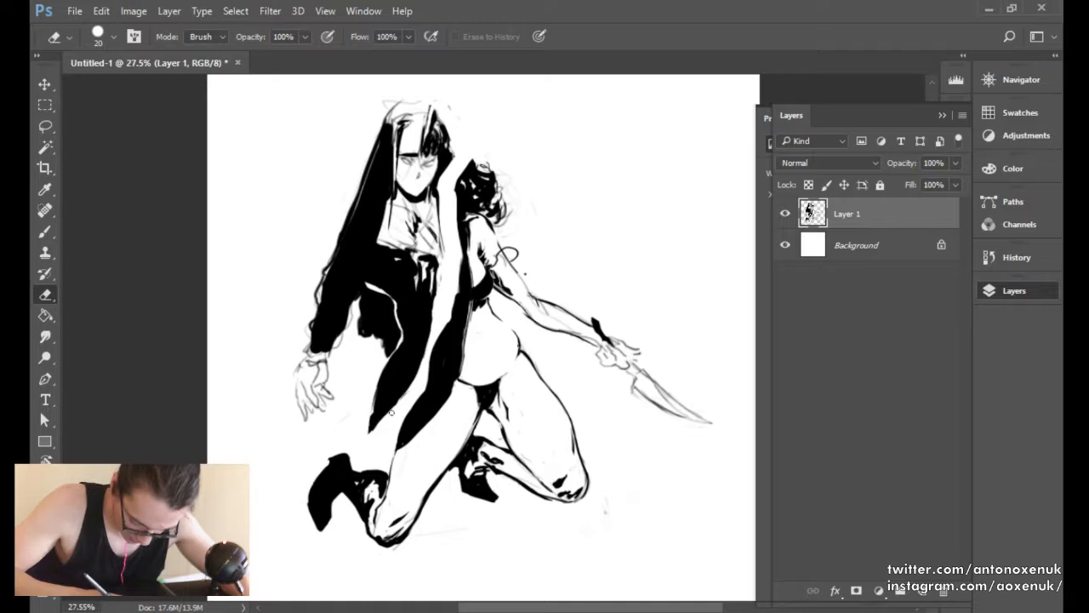
# Flip the canvas horizontally and rework the white collar's inner corner beside the torso gap with a size 20 brush and size 15 eraser.
pyautogui.hotkey('ctrl', 'shift', 'h')
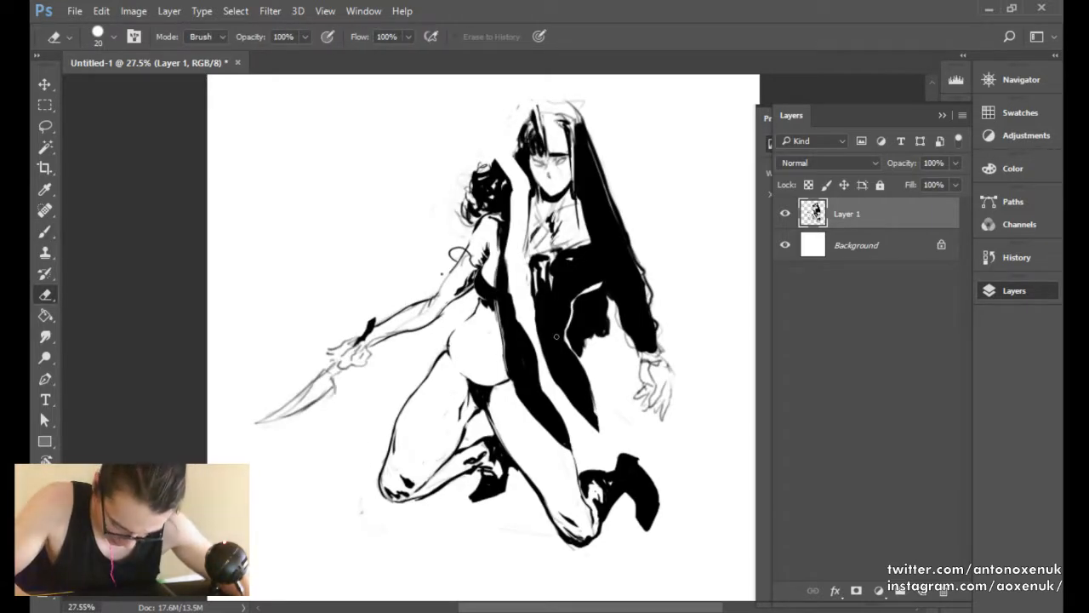
pyautogui.press('b')
pyautogui.moveTo(572, 228); pyautogui.dragTo(604, 209)
pyautogui.moveTo(591, 212); pyautogui.dragTo(563, 276)
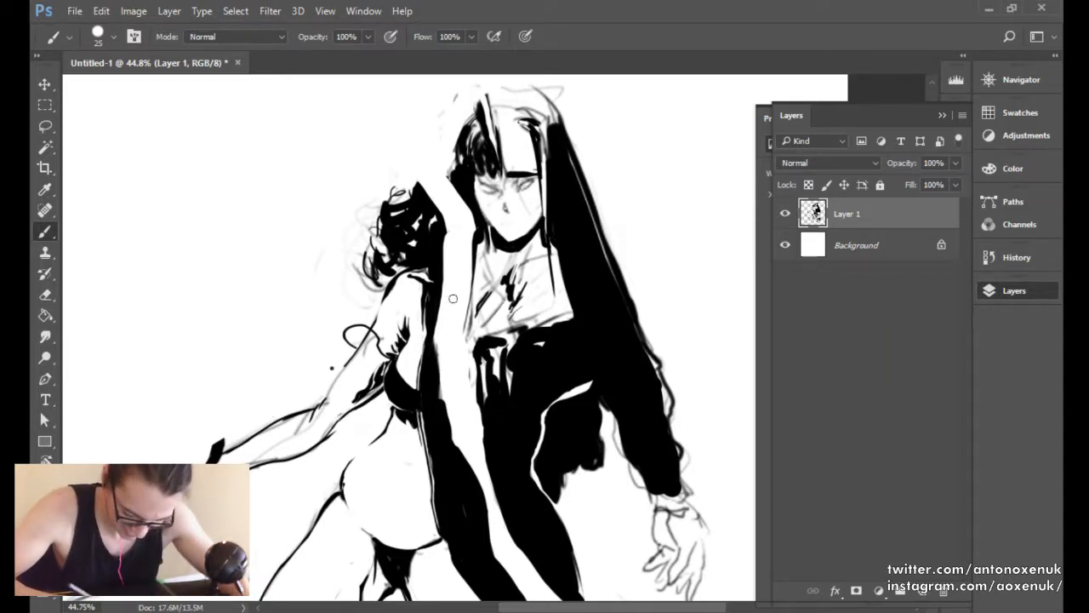
pyautogui.press('e')
pyautogui.moveTo(465, 366)
pyautogui.mouseDown()
pyautogui.moveTo(471, 396)
pyautogui.moveTo(471, 344)
pyautogui.moveTo(471, 391)
pyautogui.moveTo(482, 343)
pyautogui.mouseUp()
pyautogui.press('b')
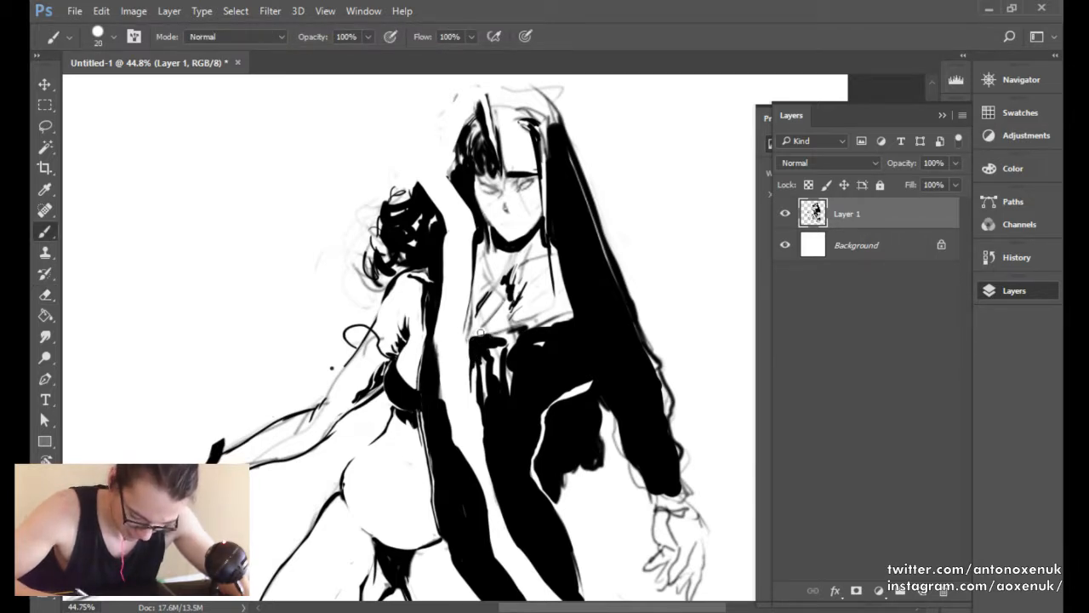
pyautogui.press('e')
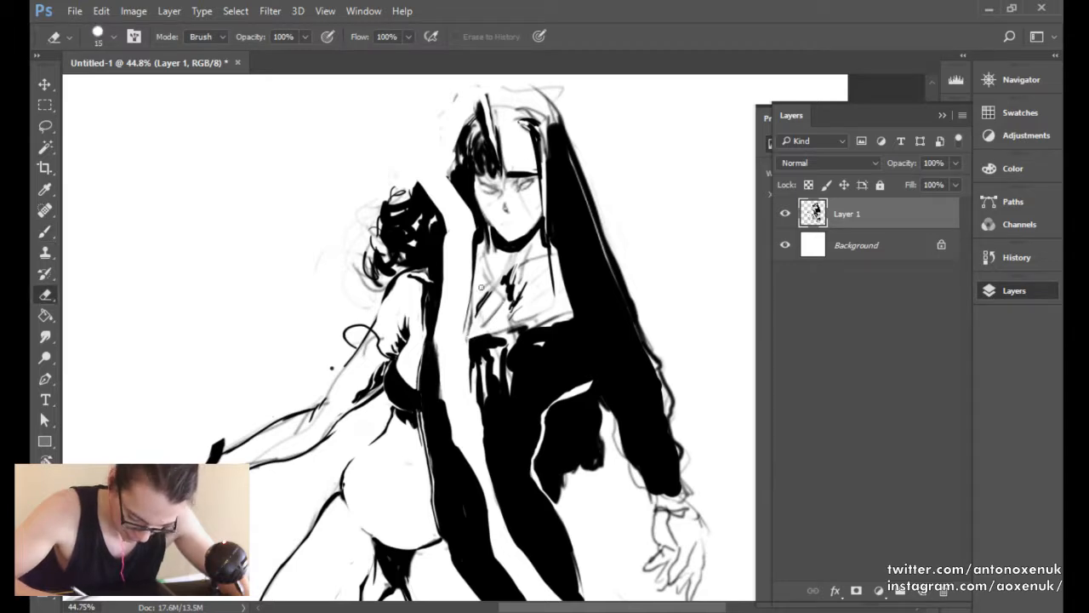
pyautogui.press('b')
pyautogui.press('e')
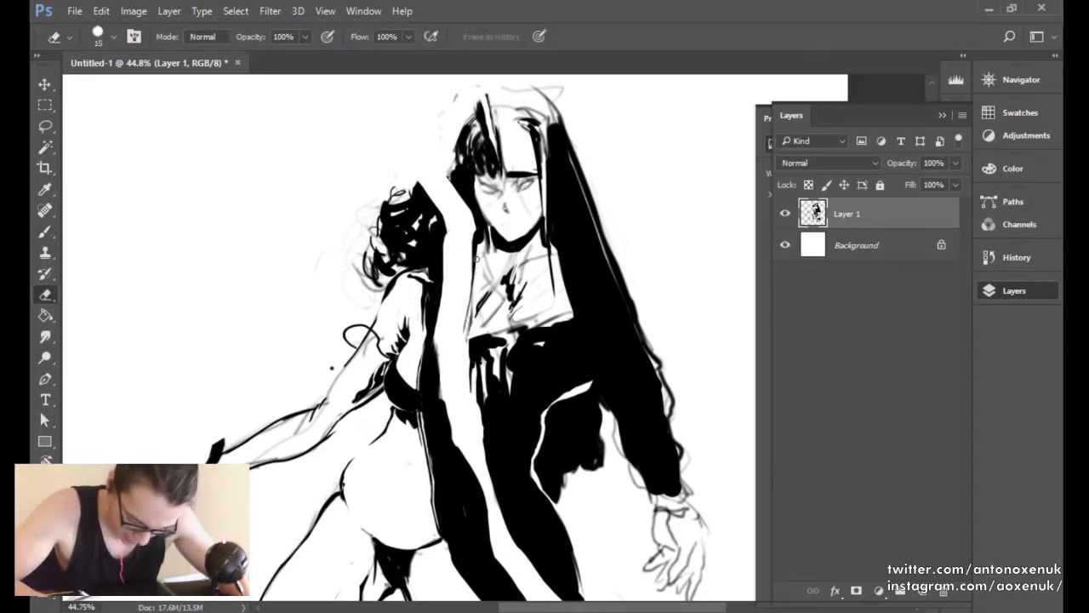
pyautogui.press('b')
pyautogui.press('[')
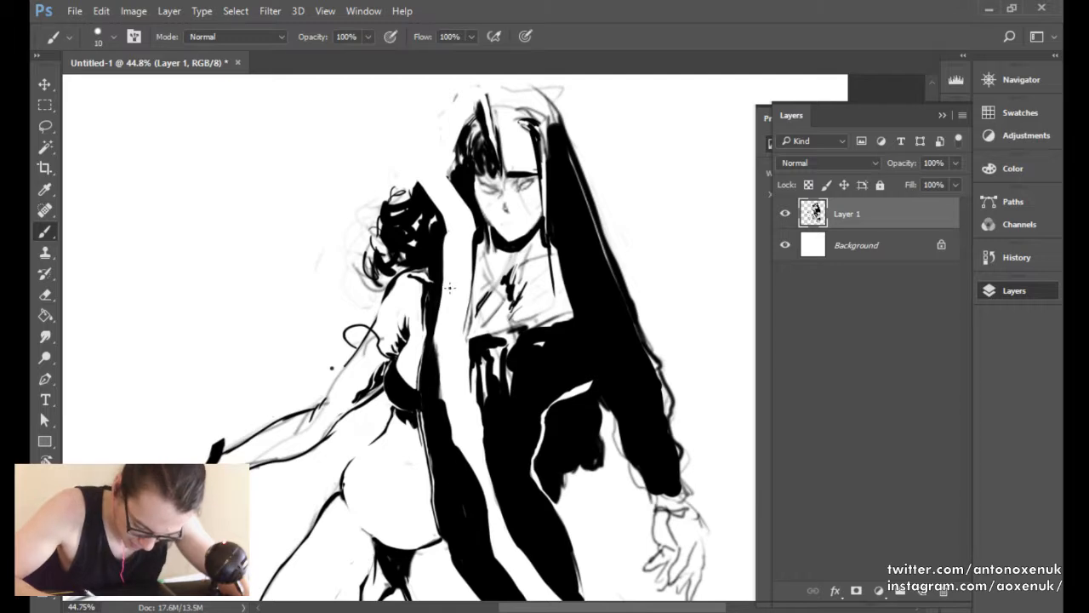
# Widen the black strip beside the bra with a size 30 brush.
pyautogui.press(']')
pyautogui.press(']')
pyautogui.press(']')
pyautogui.press(']')
pyautogui.press(']')
pyautogui.press(']')
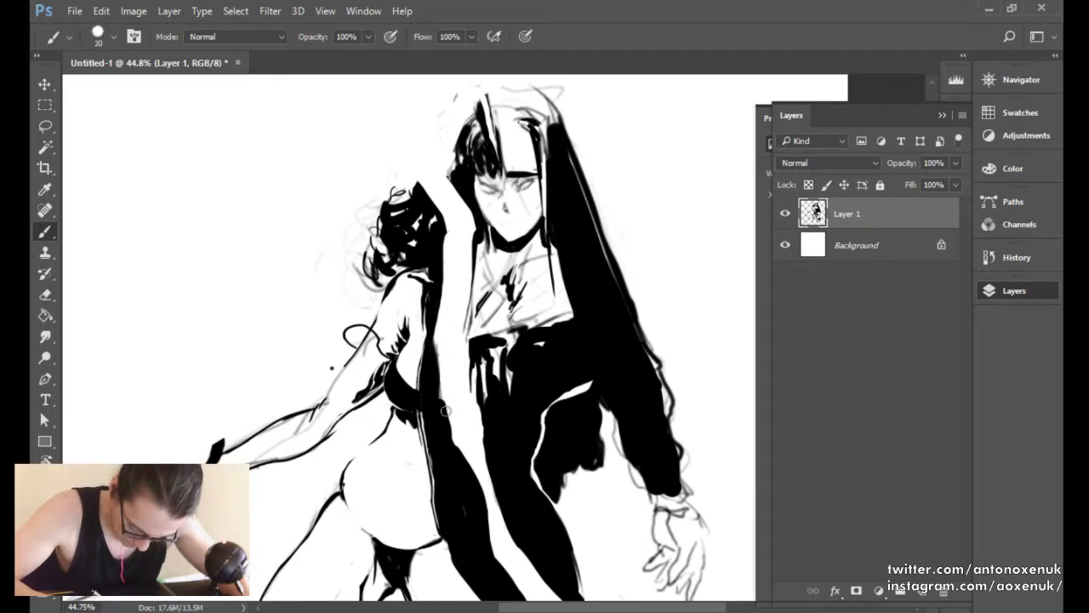
pyautogui.moveTo(432, 342); pyautogui.dragTo(442, 418)
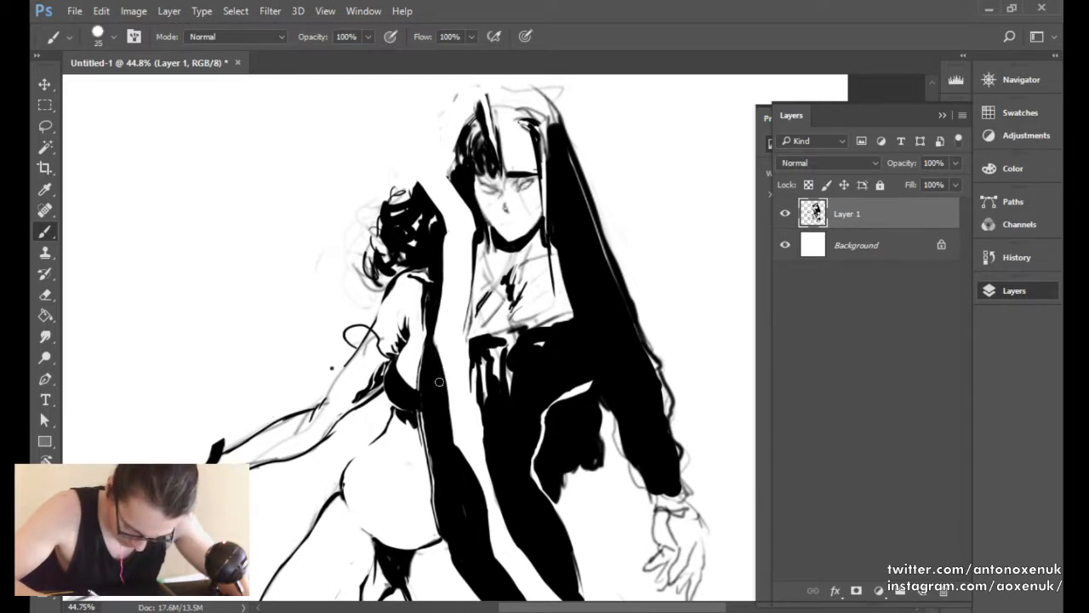
# Draw thin hair strands hanging below the curls into the white gap beside the black strip with a fine brush.
pyautogui.press('[')
pyautogui.press('[')
pyautogui.press('[')
pyautogui.press('[')
pyautogui.press('[')
pyautogui.moveTo(461, 318); pyautogui.dragTo(444, 367)
pyautogui.moveTo(462, 296)
pyautogui.mouseDown()
pyautogui.moveTo(446, 374)
pyautogui.moveTo(433, 356)
pyautogui.moveTo(440, 326)
pyautogui.mouseUp()
# Thicken the hair above these strands into a solid black mass with a size 40 to 45 brush.
pyautogui.press(']')
pyautogui.press(']')
pyautogui.press(']')
pyautogui.press(']')
pyautogui.press(']')
pyautogui.press(']')
pyautogui.press(']')
pyautogui.moveTo(451, 263); pyautogui.dragTo(443, 295)
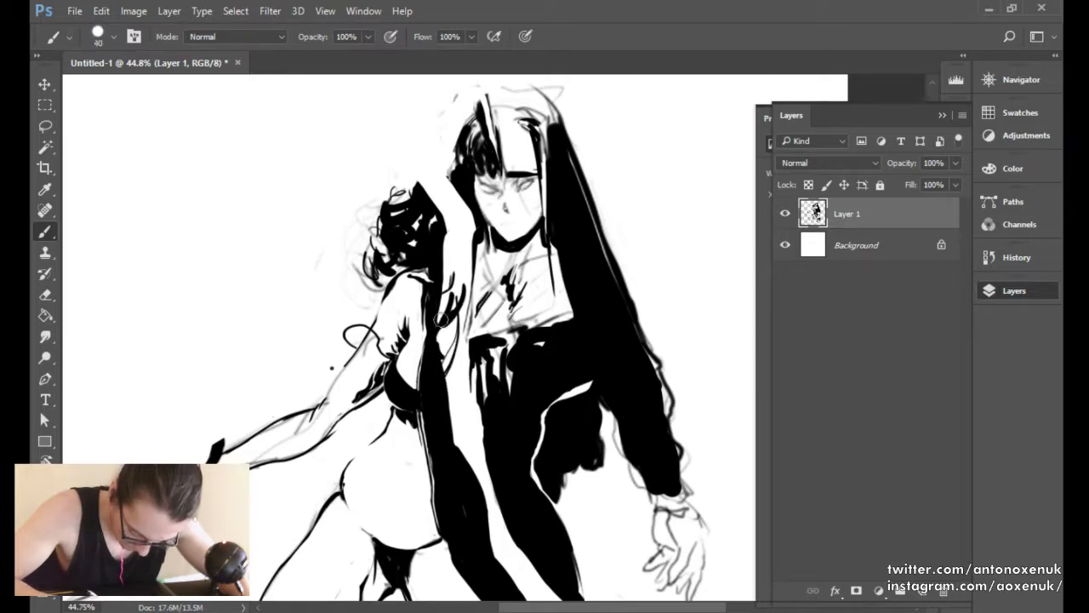
pyautogui.moveTo(451, 245)
pyautogui.mouseDown()
pyautogui.moveTo(451, 304)
pyautogui.moveTo(438, 334)
pyautogui.mouseUp()
pyautogui.moveTo(457, 255); pyautogui.dragTo(458, 294)
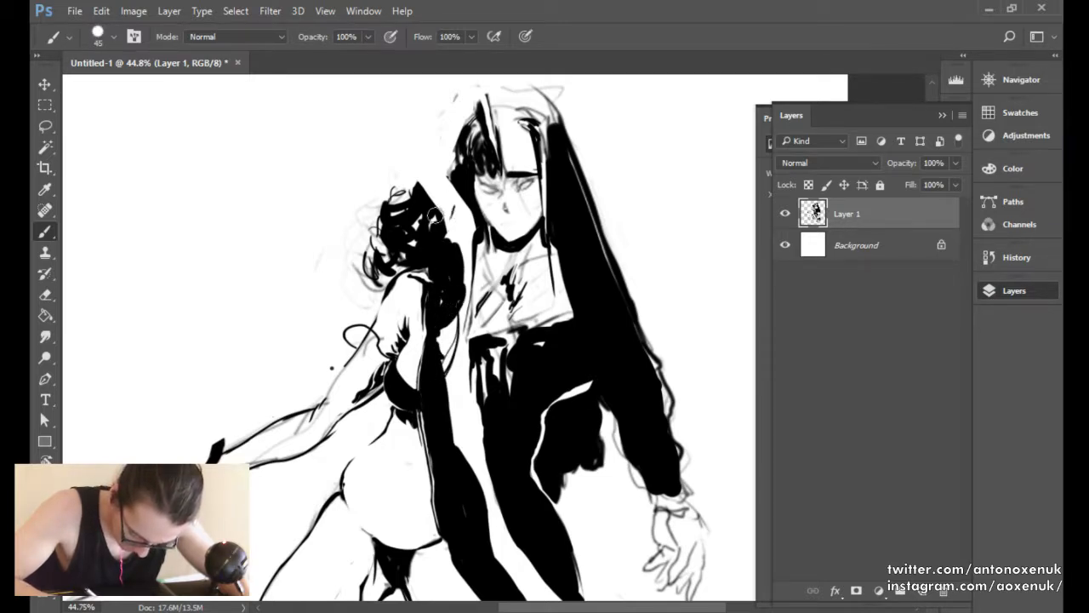
# Fill the white gap between the curls and the face with black, joining the hair to the veiled head.
pyautogui.moveTo(455, 217)
pyautogui.mouseDown()
pyautogui.moveTo(458, 184)
pyautogui.moveTo(429, 210)
pyautogui.moveTo(447, 189)
pyautogui.moveTo(448, 162)
pyautogui.mouseUp()
pyautogui.moveTo(443, 196); pyautogui.dragTo(446, 239)
pyautogui.moveTo(455, 187); pyautogui.dragTo(460, 260)
pyautogui.moveTo(464, 214); pyautogui.dragTo(460, 306)
pyautogui.moveTo(466, 246); pyautogui.dragTo(455, 308)
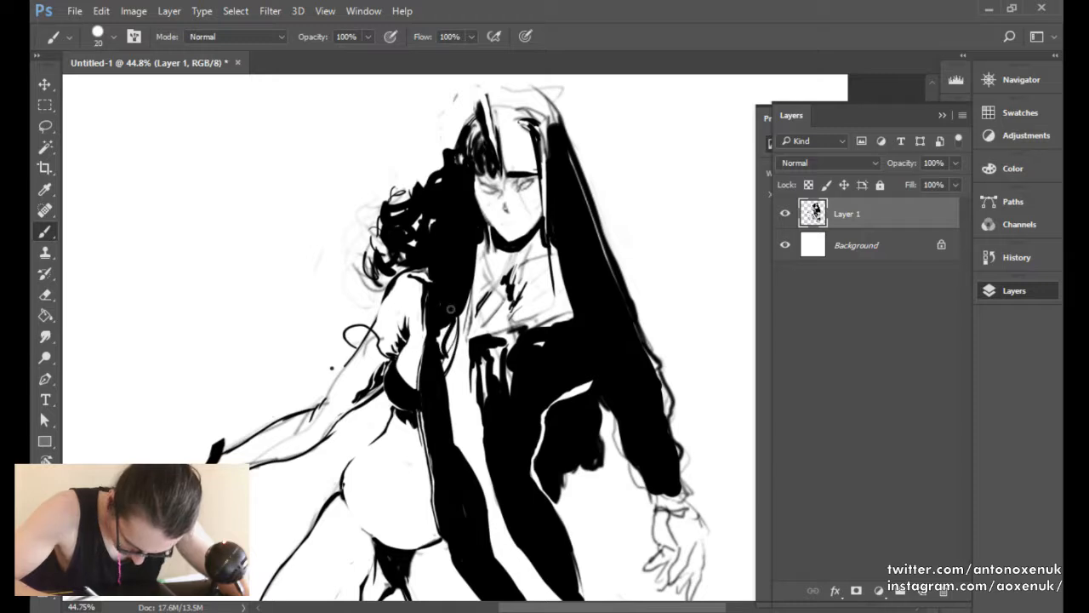
# Add thin curling strands falling from the black hair over the chest with a fine brush.
pyautogui.press('[')
pyautogui.press('[')
pyautogui.press('[')
pyautogui.press('[')
pyautogui.press('[')
pyautogui.moveTo(468, 303)
pyautogui.mouseDown()
pyautogui.moveTo(451, 364)
pyautogui.moveTo(458, 352)
pyautogui.moveTo(458, 409)
pyautogui.mouseUp()
pyautogui.moveTo(457, 346)
pyautogui.mouseDown()
pyautogui.moveTo(454, 374)
pyautogui.moveTo(466, 390)
pyautogui.moveTo(456, 366)
pyautogui.mouseUp()
# Tidy the hair's edge against the white collar, alternating a size 9 brush and an eraser at sizes 10 to 20.
pyautogui.press(']')
pyautogui.press(']')
pyautogui.press('e')
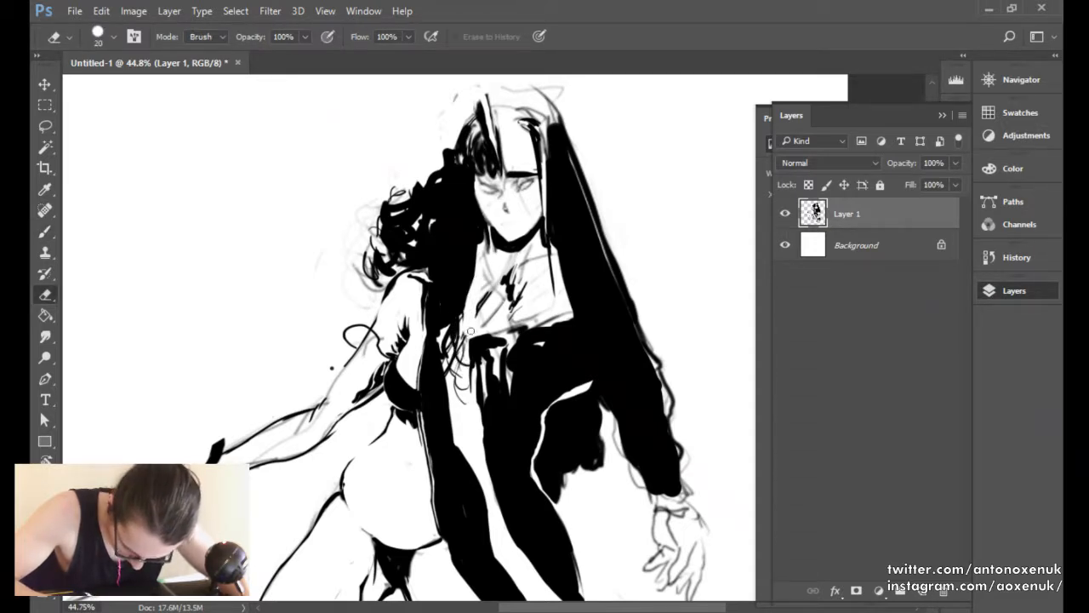
pyautogui.press('b')
pyautogui.press('[')
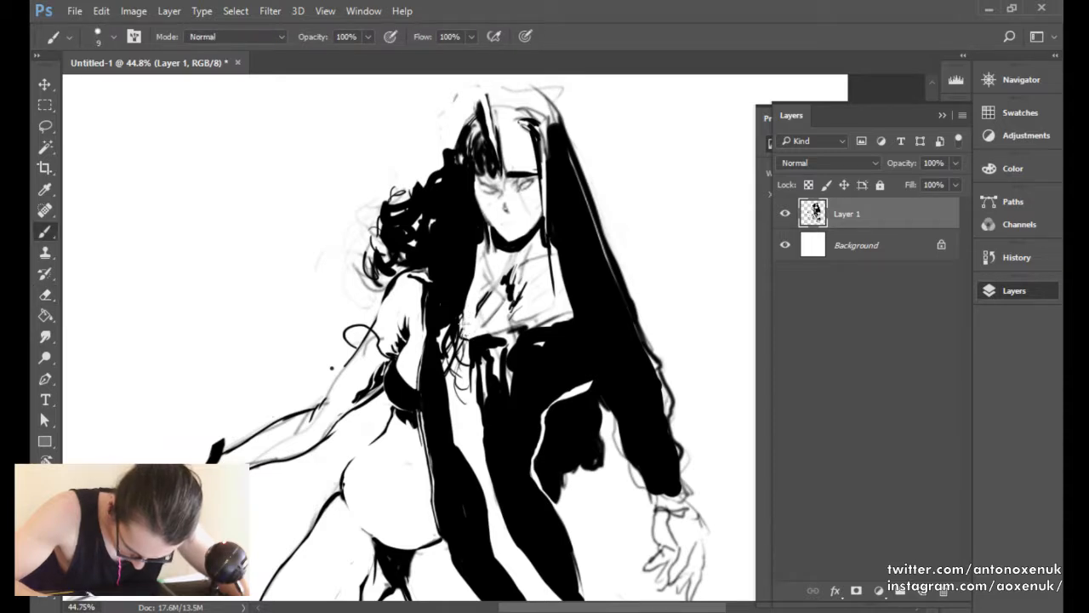
pyautogui.press('e')
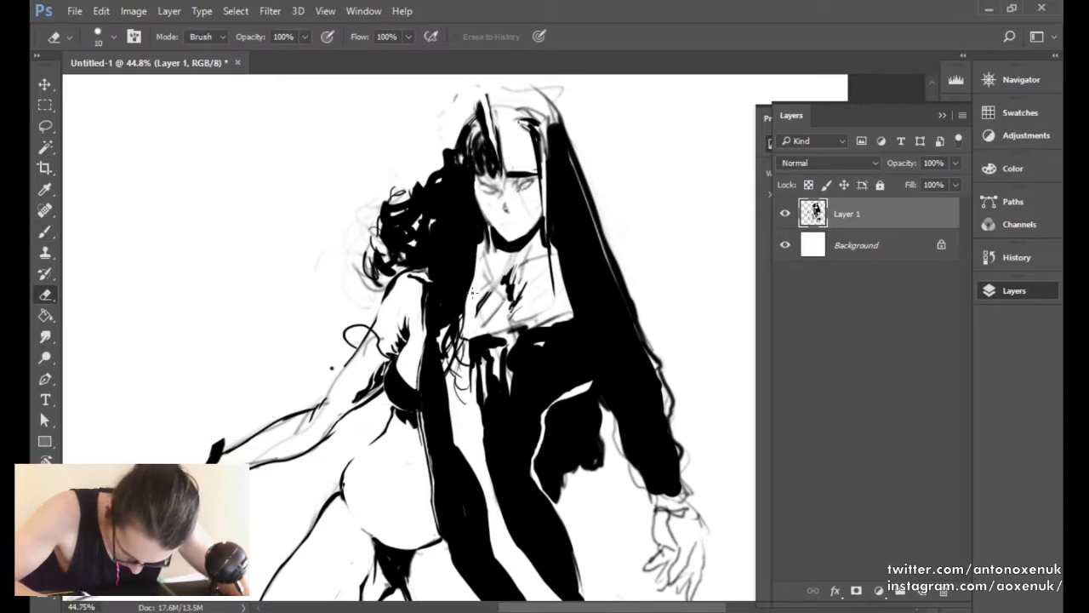
pyautogui.press(']')
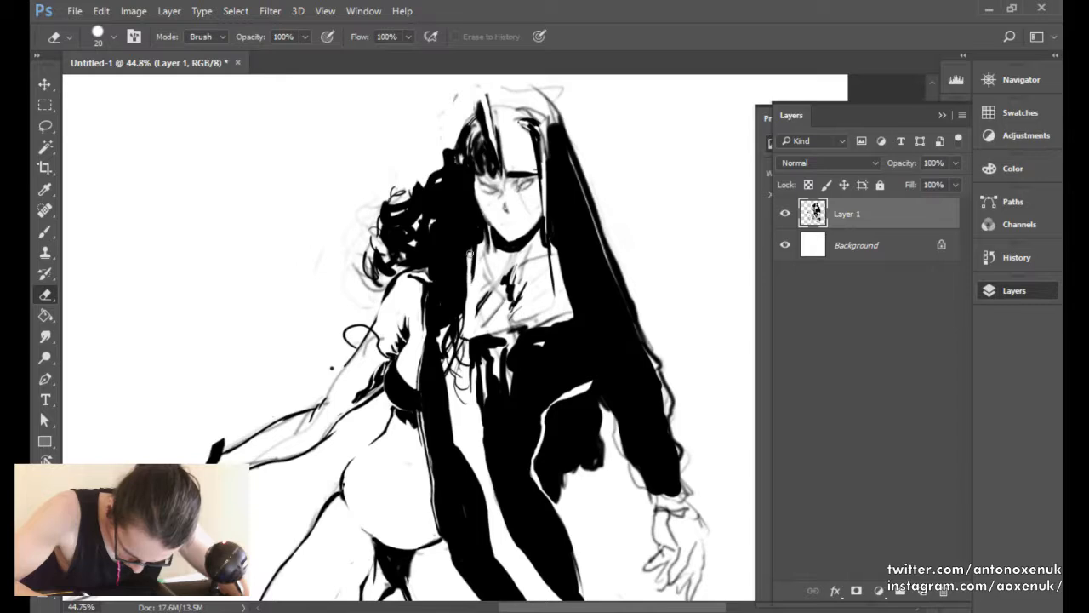
# Ink jagged shadow strokes across the collar with a size 15 to 20 brush and erase sketch lines between them.
pyautogui.press('b')
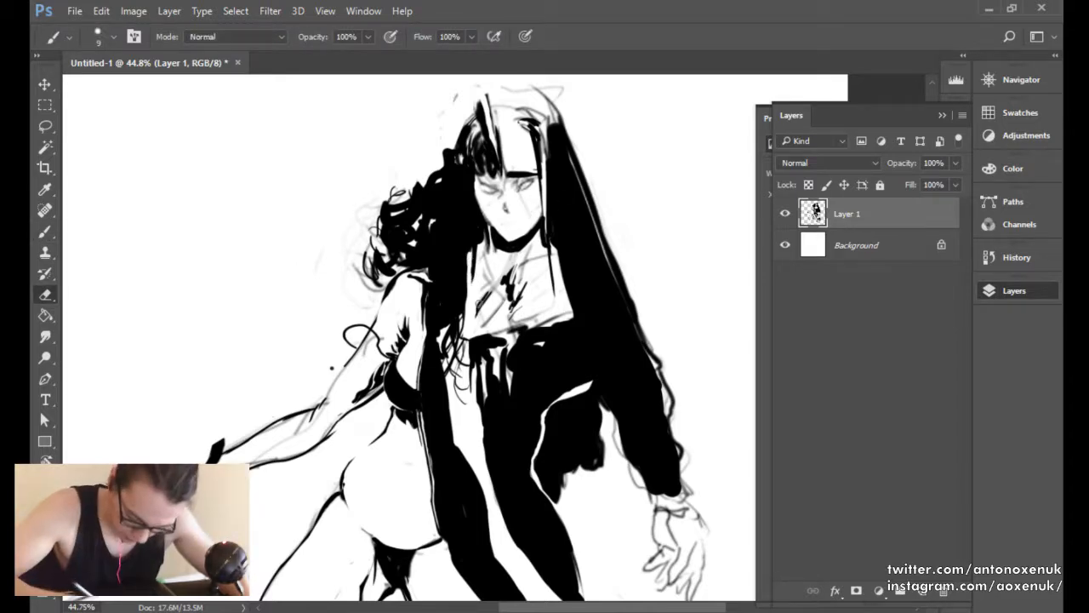
pyautogui.press(']')
pyautogui.press(']')
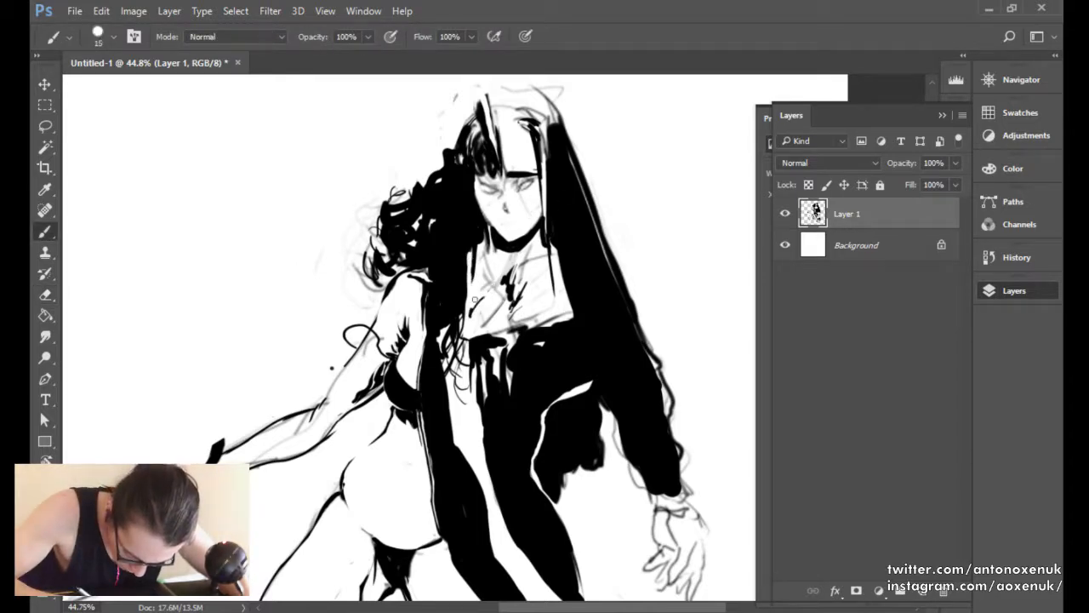
pyautogui.moveTo(470, 313); pyautogui.dragTo(503, 274)
pyautogui.press('e')
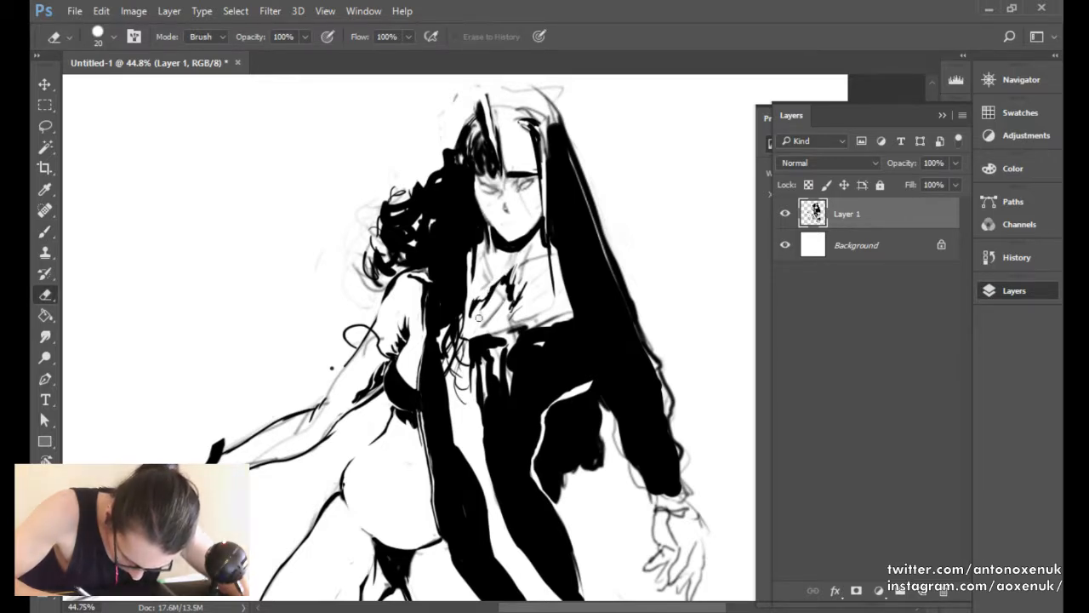
pyautogui.press('b')
pyautogui.moveTo(475, 310)
pyautogui.mouseDown()
pyautogui.moveTo(467, 288)
pyautogui.moveTo(461, 299)
pyautogui.mouseUp()
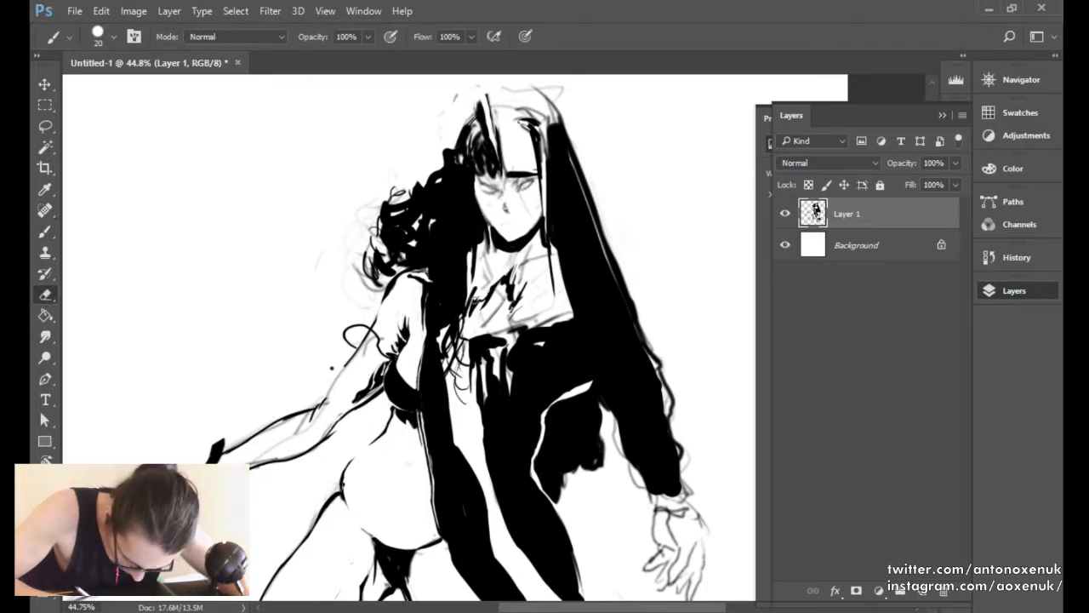
# Clean the sketch lines on the collar and trim the black under the chin with an eraser at sizes 10 to 25.
pyautogui.press('e')
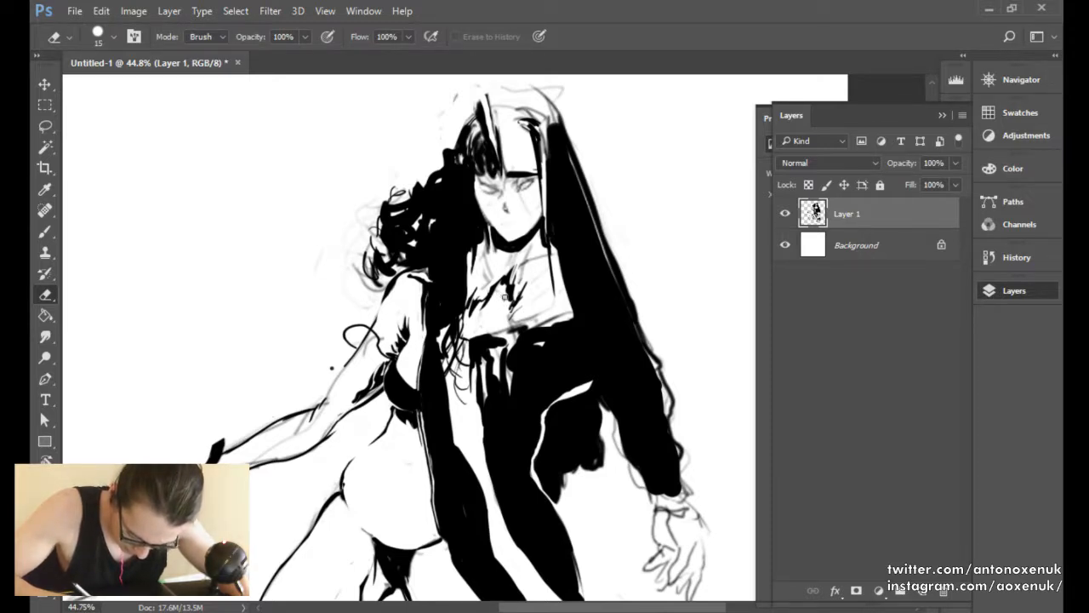
pyautogui.press('b')
pyautogui.press('e')
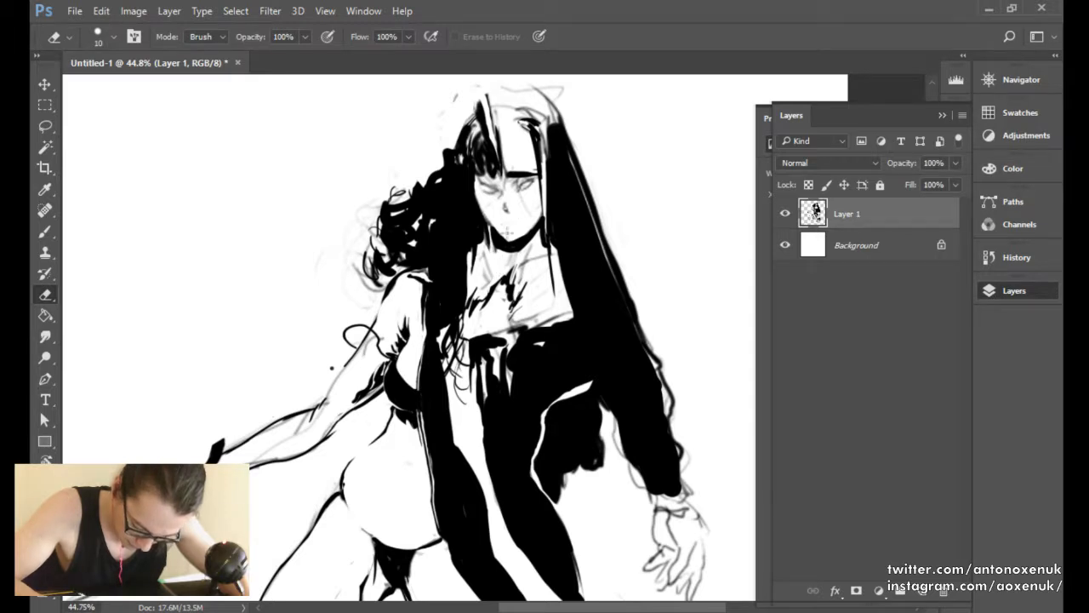
pyautogui.press(']')
pyautogui.press(']')
pyautogui.press(']')
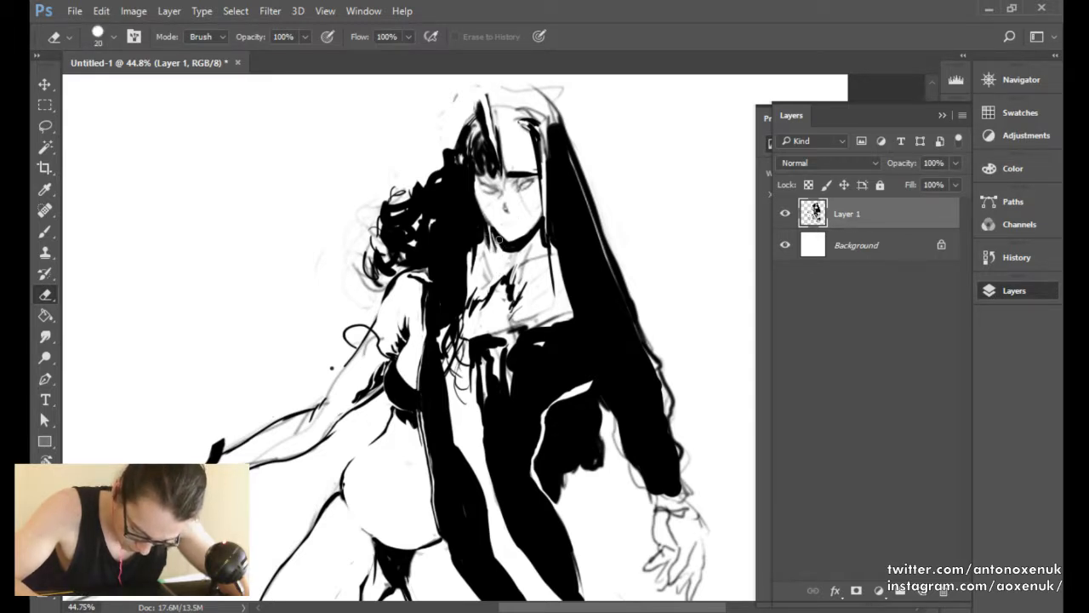
pyautogui.press('b')
pyautogui.press('e')
pyautogui.moveTo(503, 244)
pyautogui.mouseDown()
pyautogui.moveTo(514, 256)
pyautogui.moveTo(508, 247)
pyautogui.mouseUp()
# Flip the canvas horizontally, erase stray sketch lines above the head at size 40, and straighten the veil's outer edge.
pyautogui.hotkey('ctrl', 'shift', 'h')
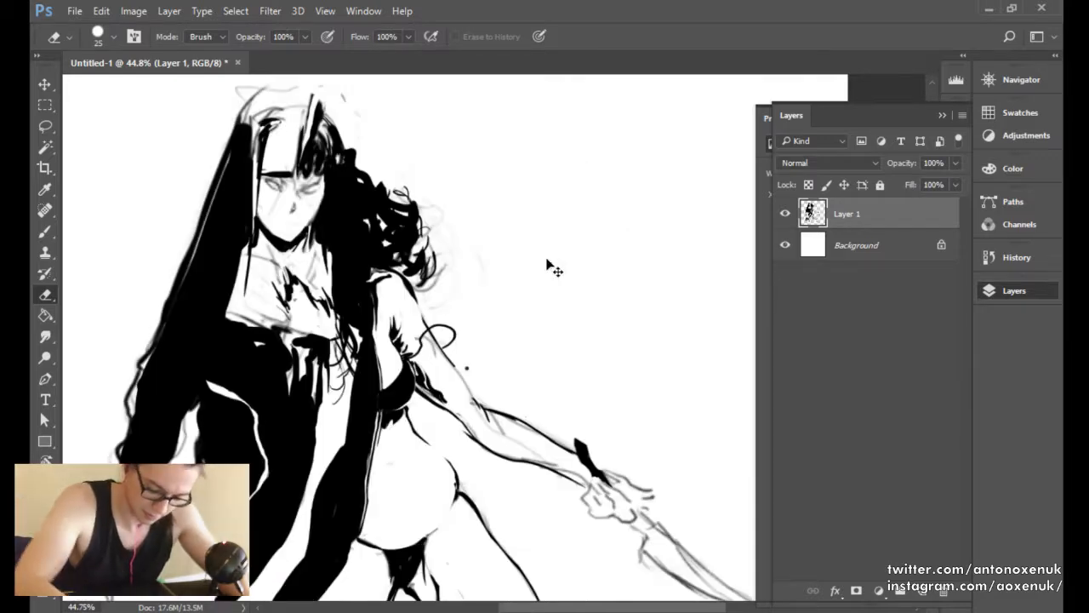
pyautogui.moveTo(389, 229); pyautogui.dragTo(521, 272)
pyautogui.moveTo(473, 212); pyautogui.dragTo(486, 241)
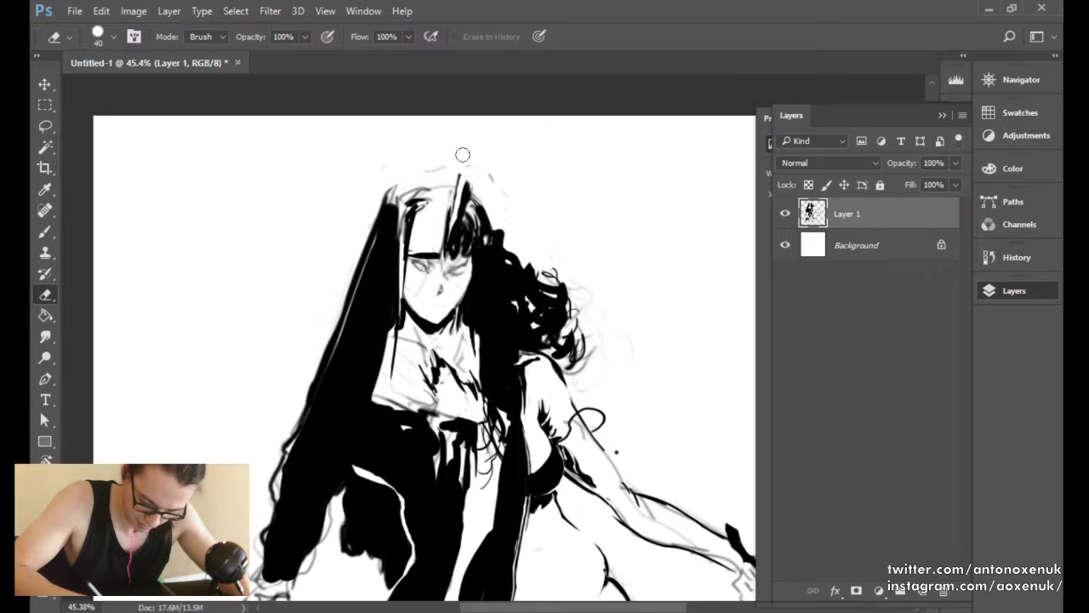
pyautogui.press('b')
pyautogui.moveTo(374, 235)
pyautogui.mouseDown()
pyautogui.moveTo(322, 378)
pyautogui.moveTo(376, 222)
pyautogui.mouseUp()
pyautogui.press('e')
pyautogui.moveTo(308, 393); pyautogui.dragTo(376, 189)
# Fill the veil's outer edge and the upper sleeve in solid black with a size 25 brush and trim the contour with a size 30 eraser.
pyautogui.press('b')
pyautogui.moveTo(289, 502)
pyautogui.mouseDown()
pyautogui.moveTo(274, 476)
pyautogui.moveTo(289, 447)
pyautogui.mouseUp()
pyautogui.press('e')
pyautogui.moveTo(302, 406)
pyautogui.mouseDown()
pyautogui.moveTo(281, 436)
pyautogui.moveTo(307, 416)
pyautogui.moveTo(309, 431)
pyautogui.moveTo(319, 381)
pyautogui.moveTo(318, 398)
pyautogui.moveTo(295, 417)
pyautogui.moveTo(333, 345)
pyautogui.mouseUp()
pyautogui.press('b')
pyautogui.press(']')
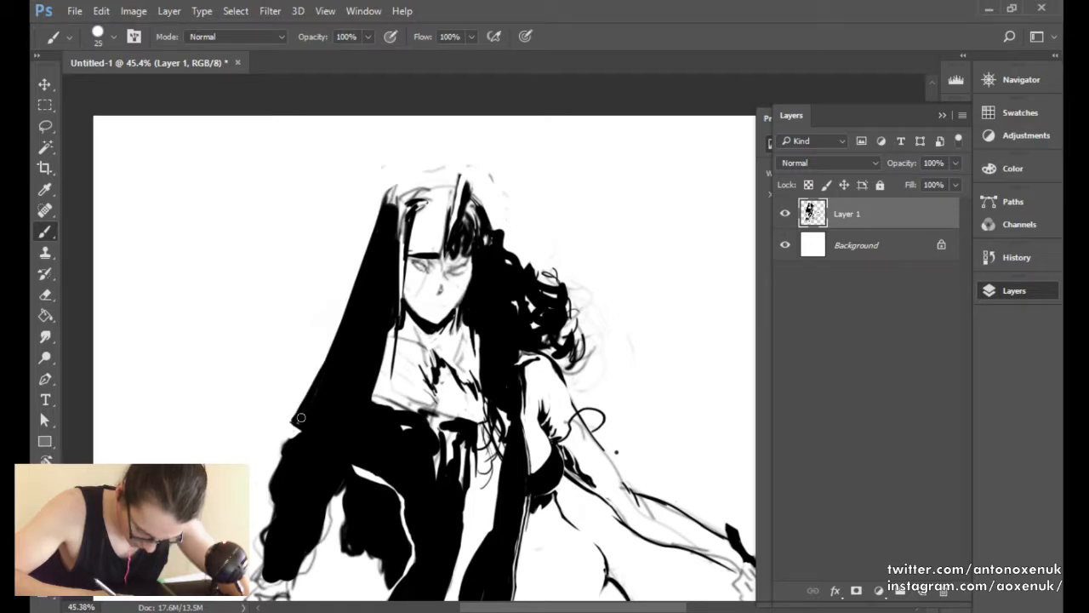
pyautogui.press('e')
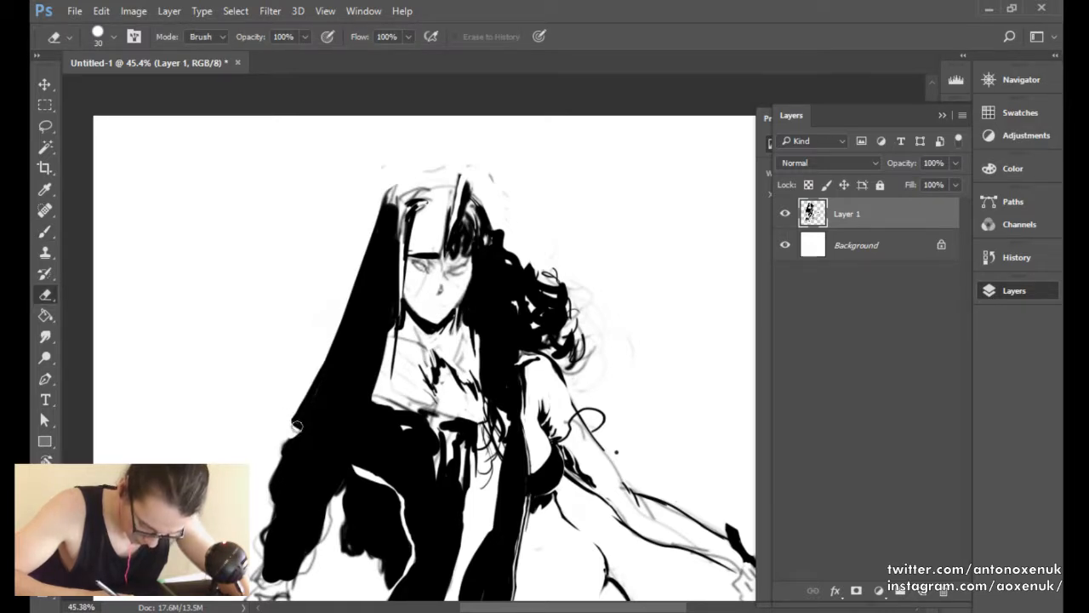
pyautogui.press('b')
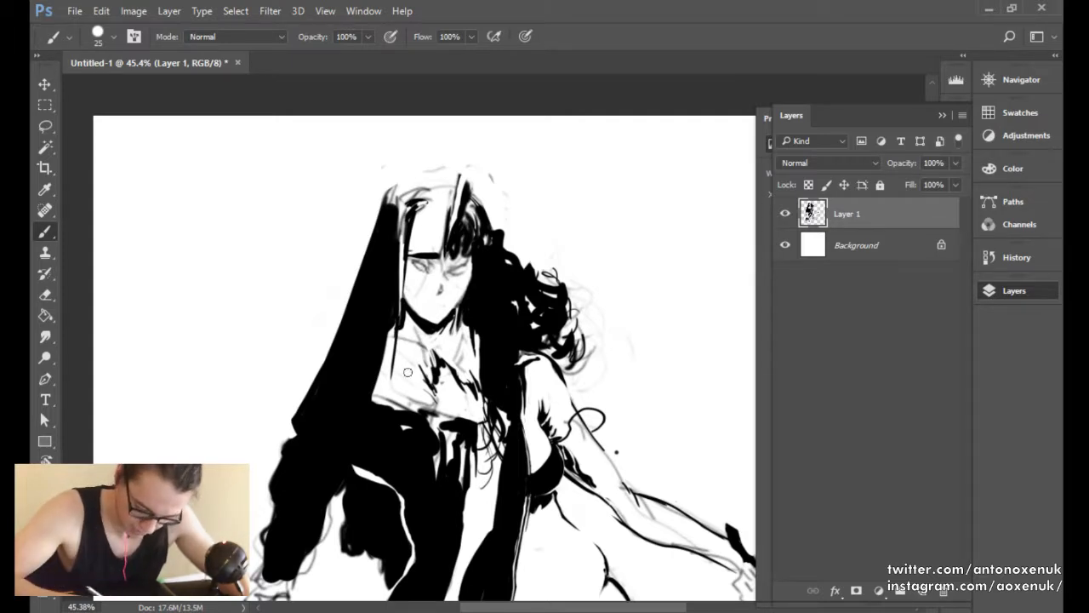
# Thicken the dark fold along the collar's veil-side edge with a size 20 to 25 brush and clean it with a size 20 eraser.
pyautogui.moveTo(395, 364)
pyautogui.mouseDown()
pyautogui.moveTo(397, 402)
pyautogui.moveTo(423, 388)
pyautogui.moveTo(434, 408)
pyautogui.moveTo(403, 416)
pyautogui.moveTo(385, 397)
pyautogui.moveTo(410, 411)
pyautogui.mouseUp()
pyautogui.press('e')
pyautogui.press('b')
pyautogui.press('[')
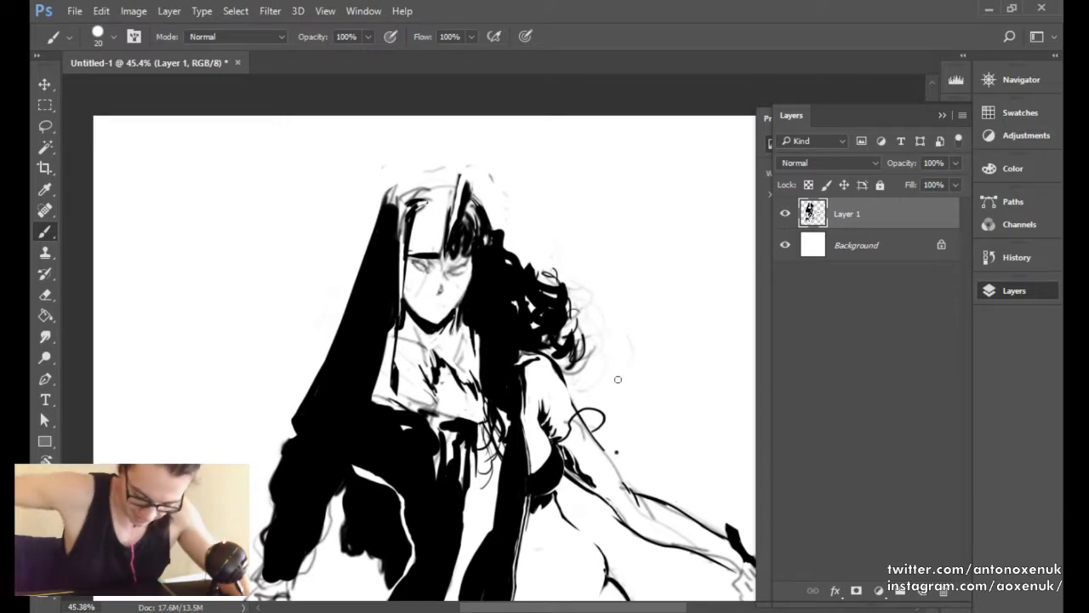
pyautogui.press('e')
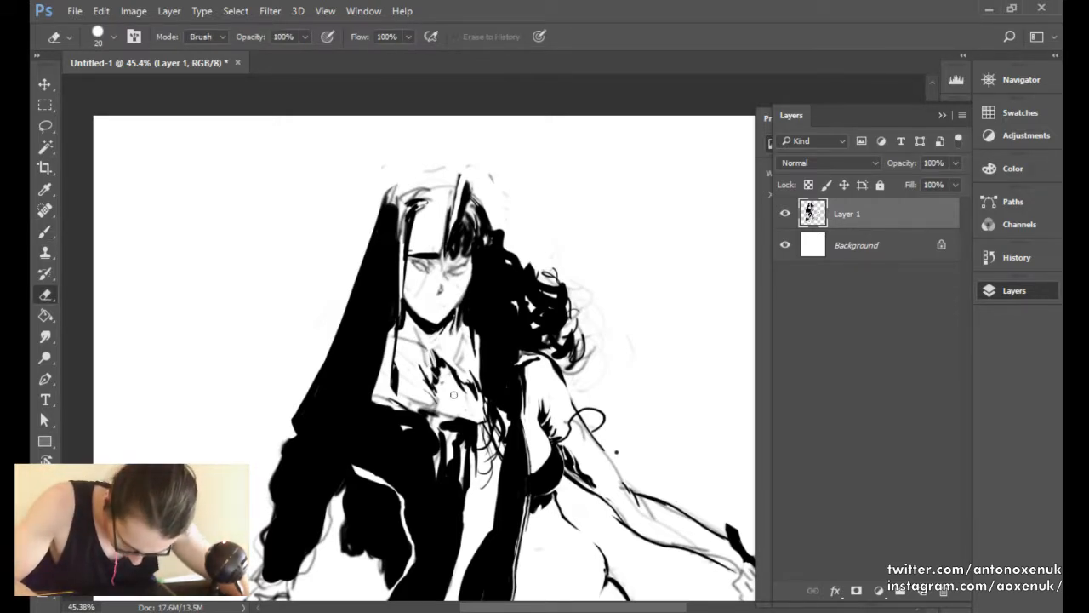
pyautogui.press('b')
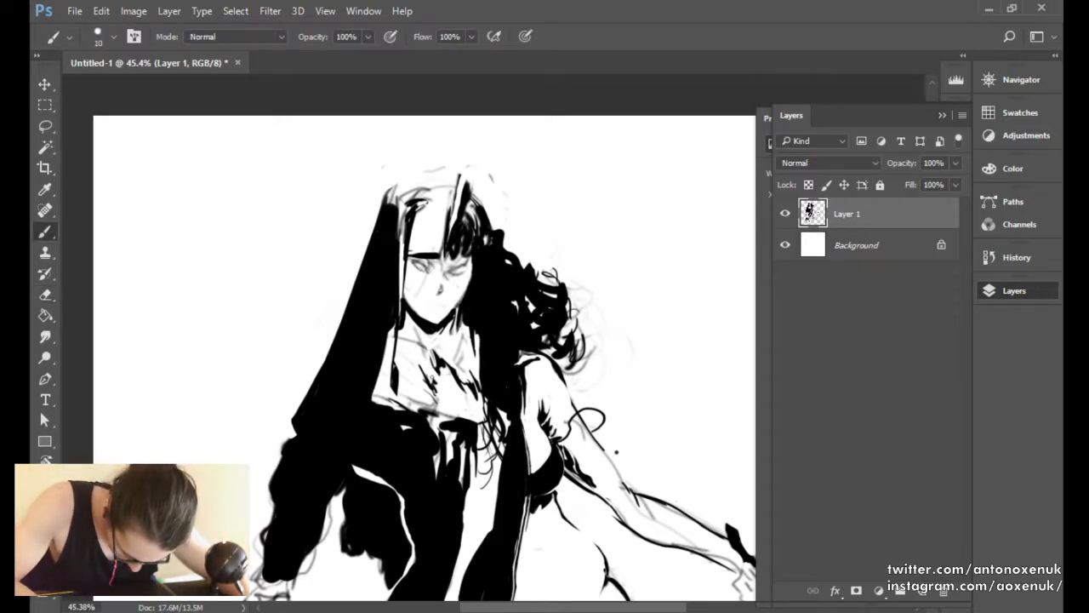
# Add thin diagonal shadow strokes across the collar with a size 10 to 15 brush, erasing between them at size 25.
pyautogui.moveTo(440, 372); pyautogui.dragTo(456, 397)
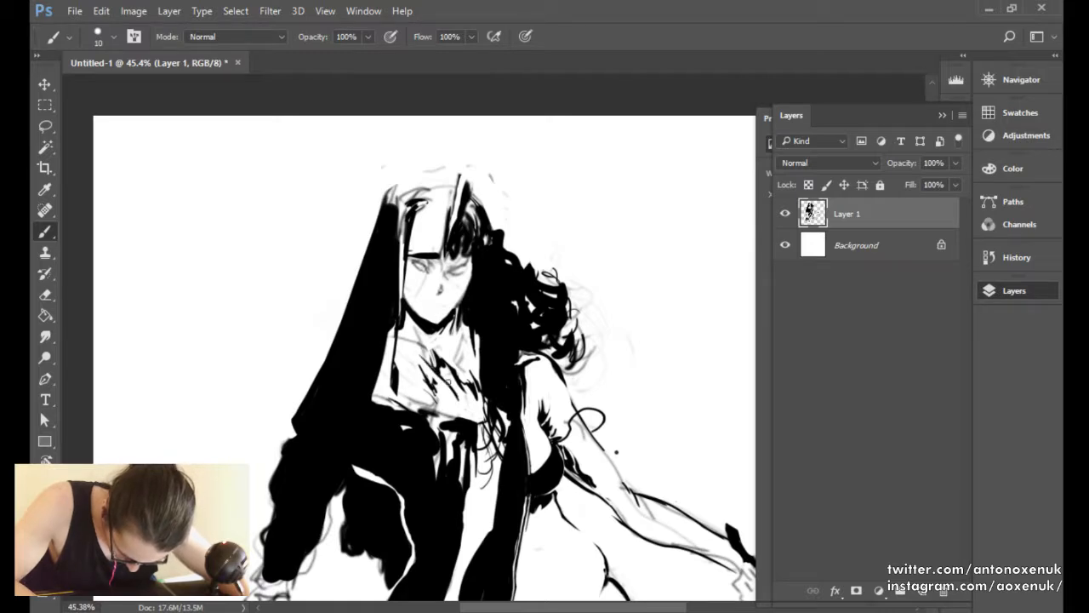
pyautogui.press(']')
pyautogui.press('e')
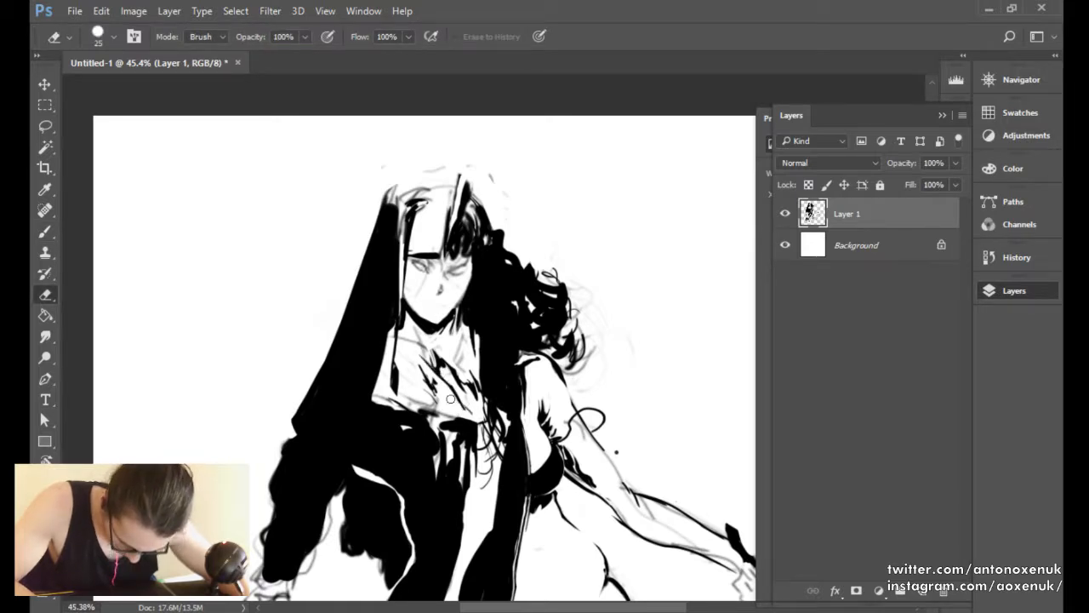
pyautogui.moveTo(452, 399); pyautogui.dragTo(475, 422)
pyautogui.press('b')
pyautogui.moveTo(447, 369); pyautogui.dragTo(458, 395)
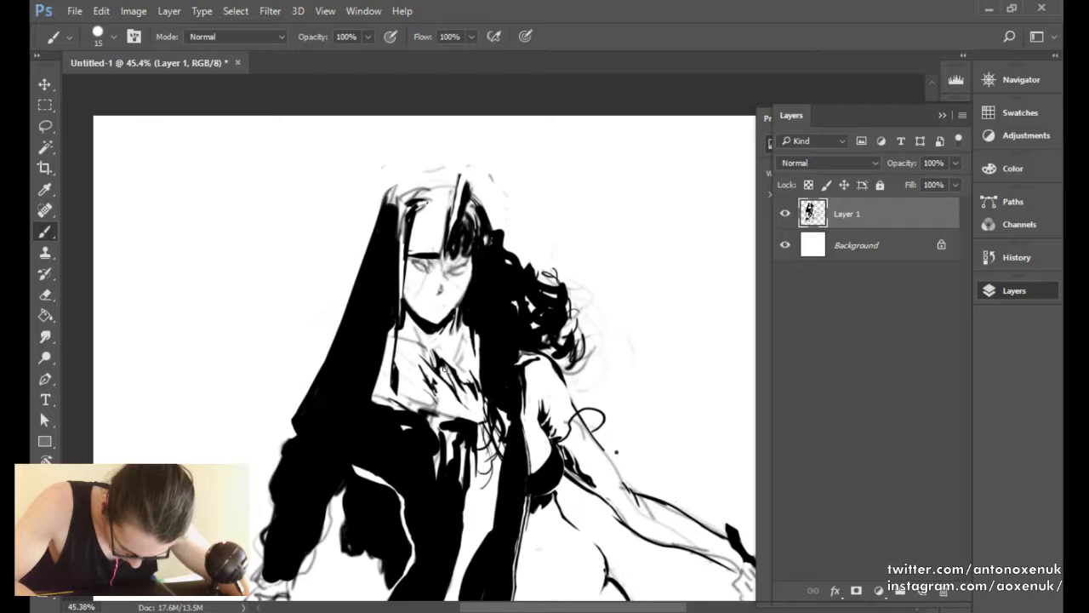
pyautogui.moveTo(414, 322); pyautogui.dragTo(455, 379)
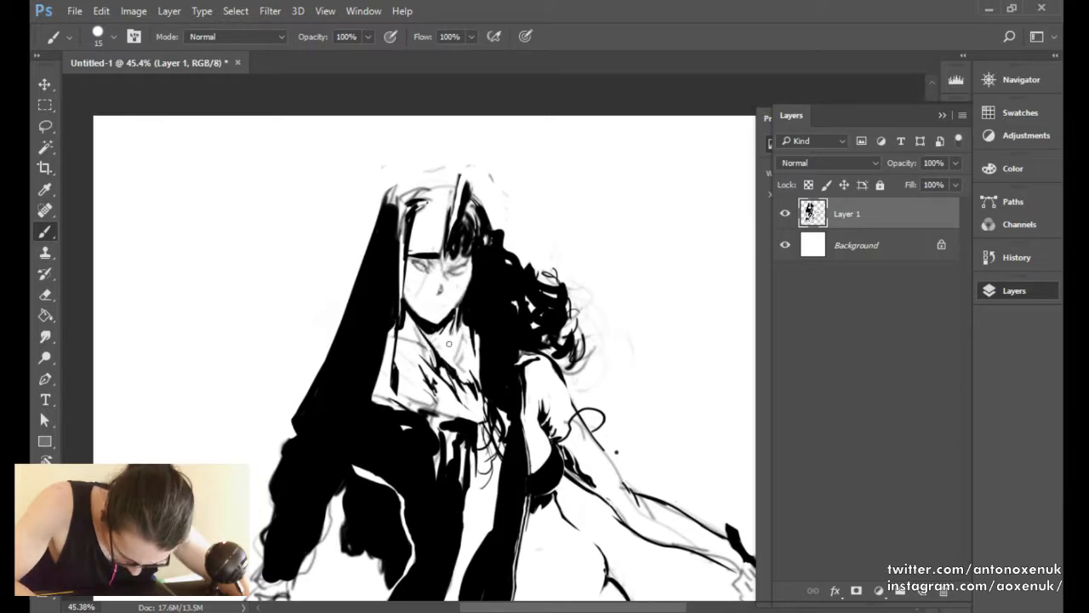
# Refine the collar lines below the chin and the black jaw shadow, alternating a size 15 brush and a size 20 eraser.
pyautogui.press('e')
pyautogui.moveTo(417, 330); pyautogui.dragTo(436, 352)
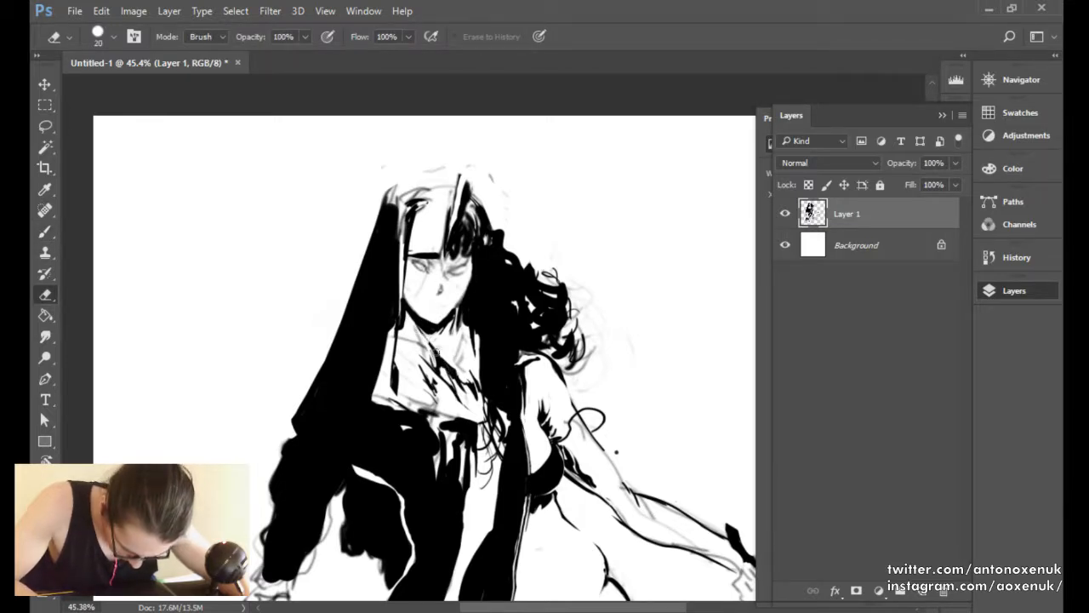
pyautogui.press('b')
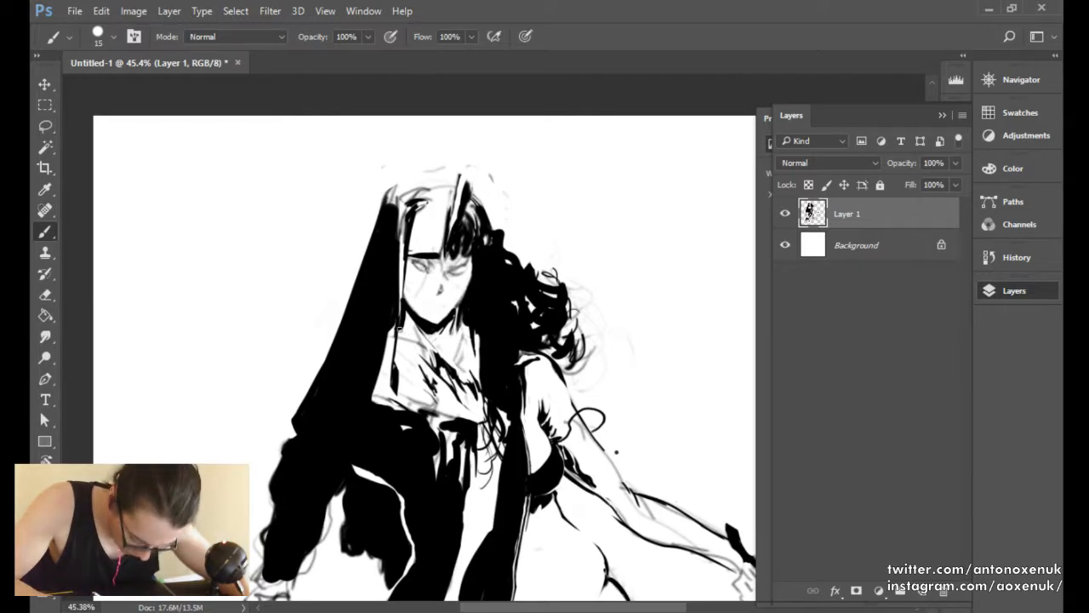
pyautogui.press('e')
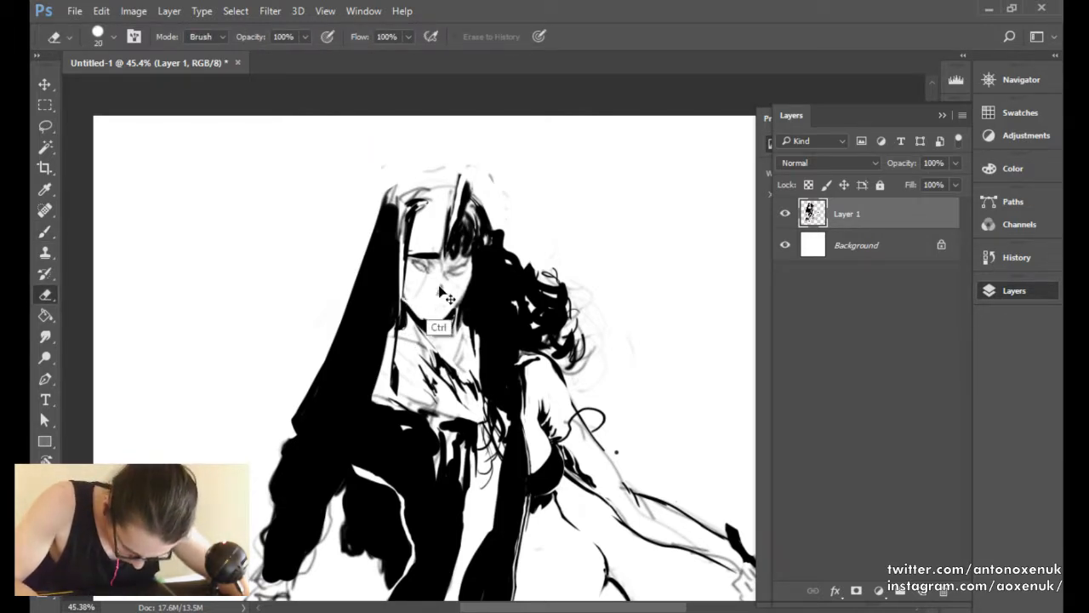
pyautogui.press('b')
pyautogui.moveTo(413, 311); pyautogui.dragTo(434, 328)
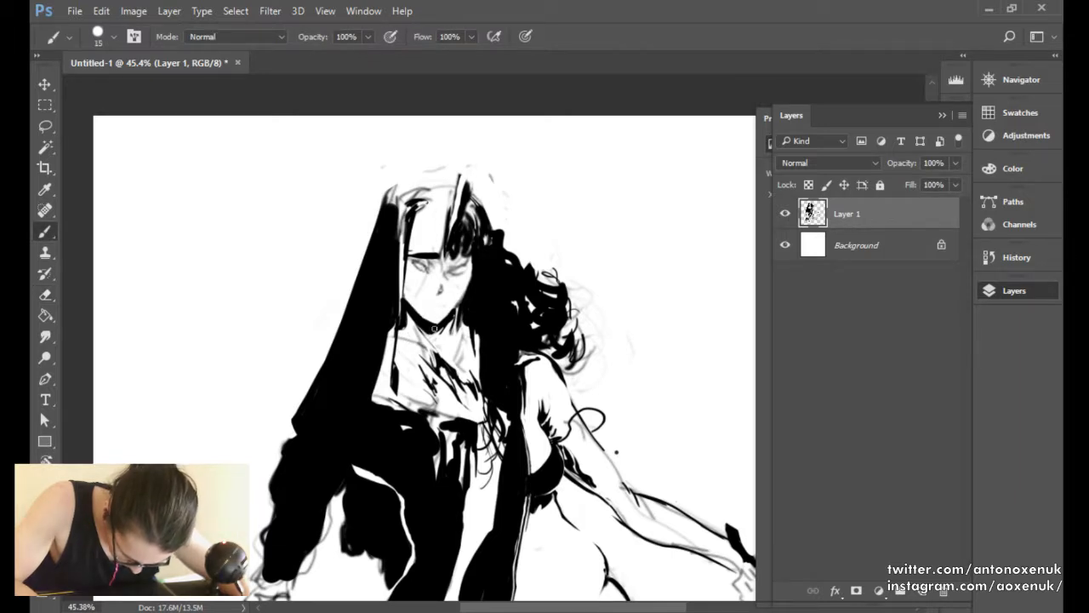
pyautogui.moveTo(426, 282)
pyautogui.mouseDown()
pyautogui.moveTo(477, 316)
pyautogui.moveTo(432, 343)
pyautogui.mouseUp()
# Trim the edge of the fringe with a size 20 eraser and ink its curved strand tips over the brow, reducing the brush to size 9.
pyautogui.press('e')
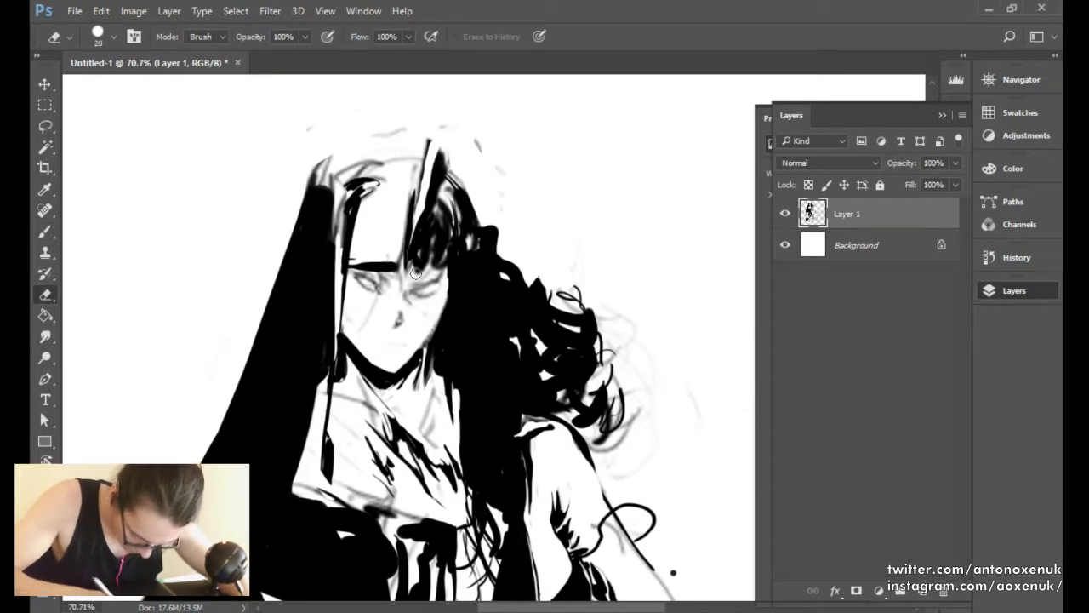
pyautogui.press('b')
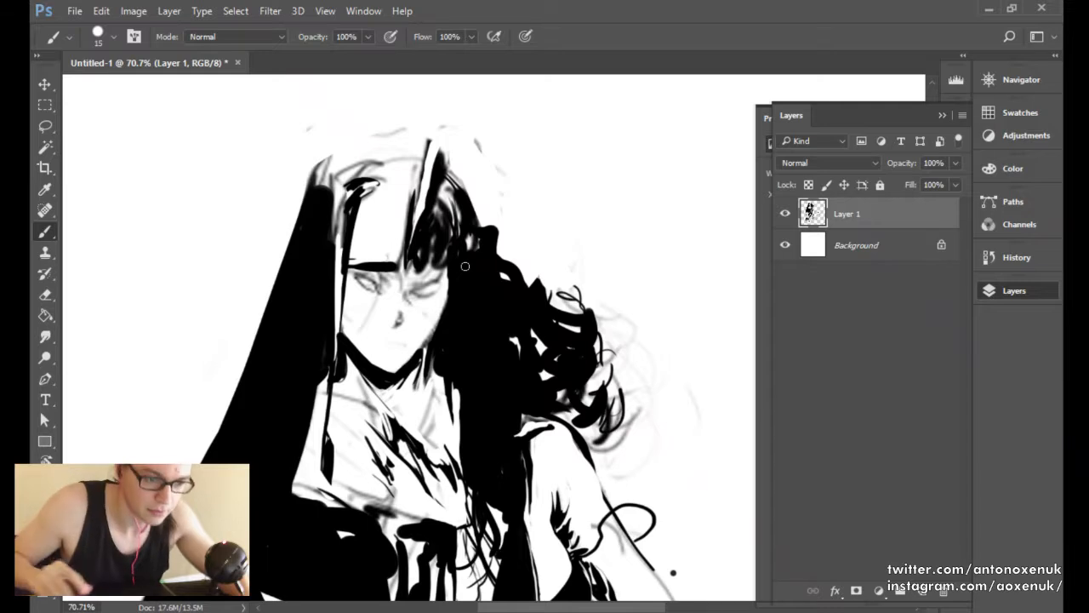
pyautogui.press('e')
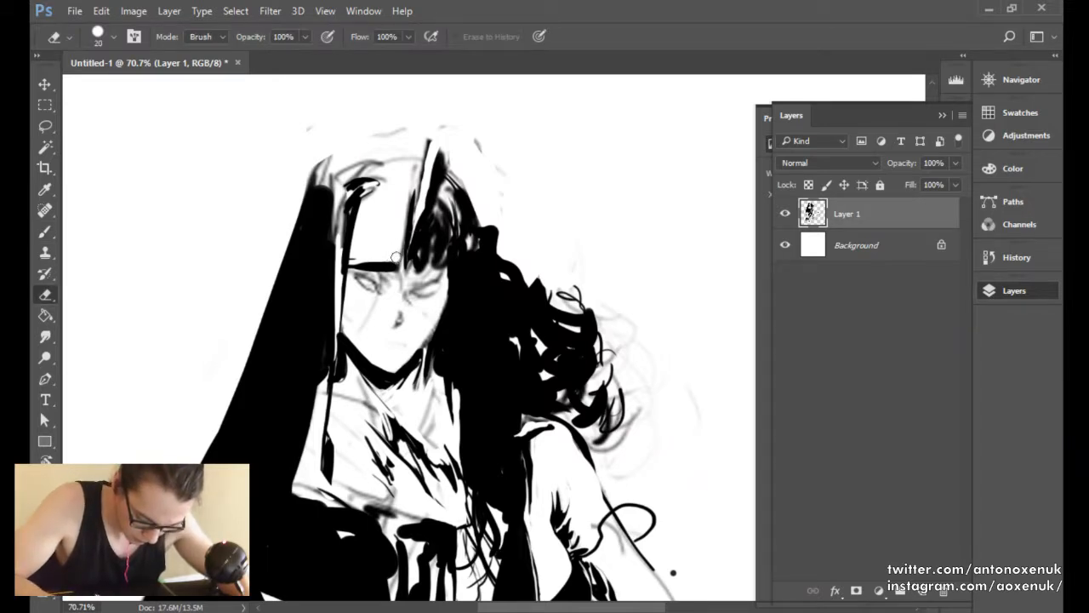
pyautogui.moveTo(406, 243); pyautogui.dragTo(413, 172)
pyautogui.press('b')
pyautogui.moveTo(406, 258)
pyautogui.mouseDown()
pyautogui.moveTo(432, 231)
pyautogui.moveTo(419, 275)
pyautogui.moveTo(390, 283)
pyautogui.moveTo(444, 253)
pyautogui.mouseUp()
pyautogui.press('[')
pyautogui.press('[')
pyautogui.press('[')
pyautogui.press('[')
pyautogui.press('[')
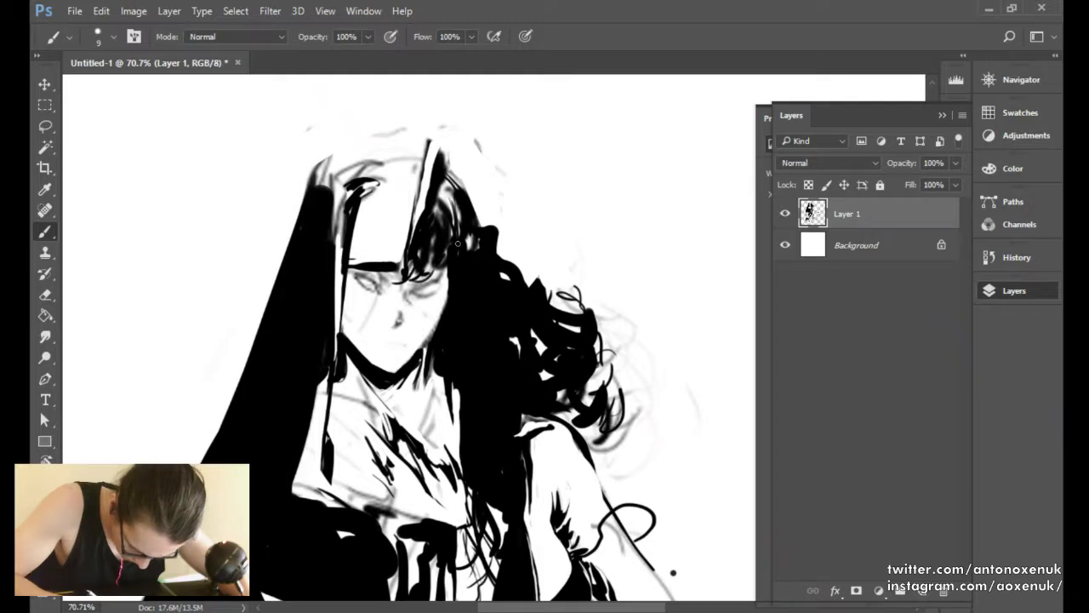
# Clean up the rough sketch marks around the mouth and jaw, alternating brush and eraser.
pyautogui.moveTo(411, 315); pyautogui.dragTo(435, 312)
pyautogui.press('e')
pyautogui.moveTo(398, 351)
pyautogui.mouseDown()
pyautogui.moveTo(386, 343)
pyautogui.moveTo(420, 347)
pyautogui.moveTo(369, 353)
pyautogui.moveTo(400, 348)
pyautogui.moveTo(407, 358)
pyautogui.moveTo(331, 359)
pyautogui.mouseUp()
pyautogui.press('b')
pyautogui.press('e')
pyautogui.press('b')
# Draw the mouth's fine outline with a size 1 brush.
pyautogui.press('[')
pyautogui.press('[')
pyautogui.press('[')
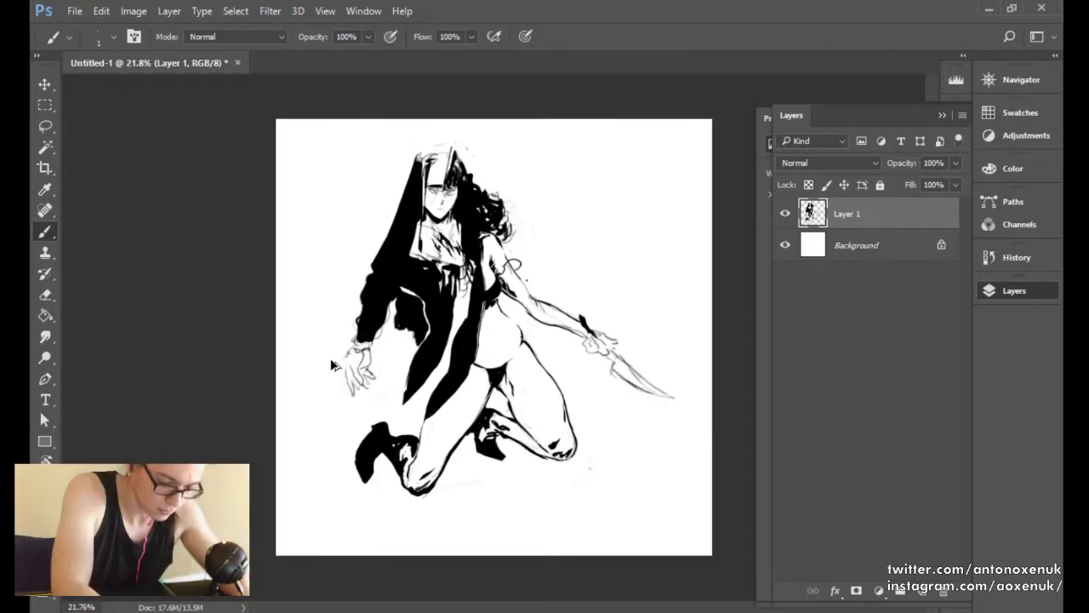
pyautogui.press('space')
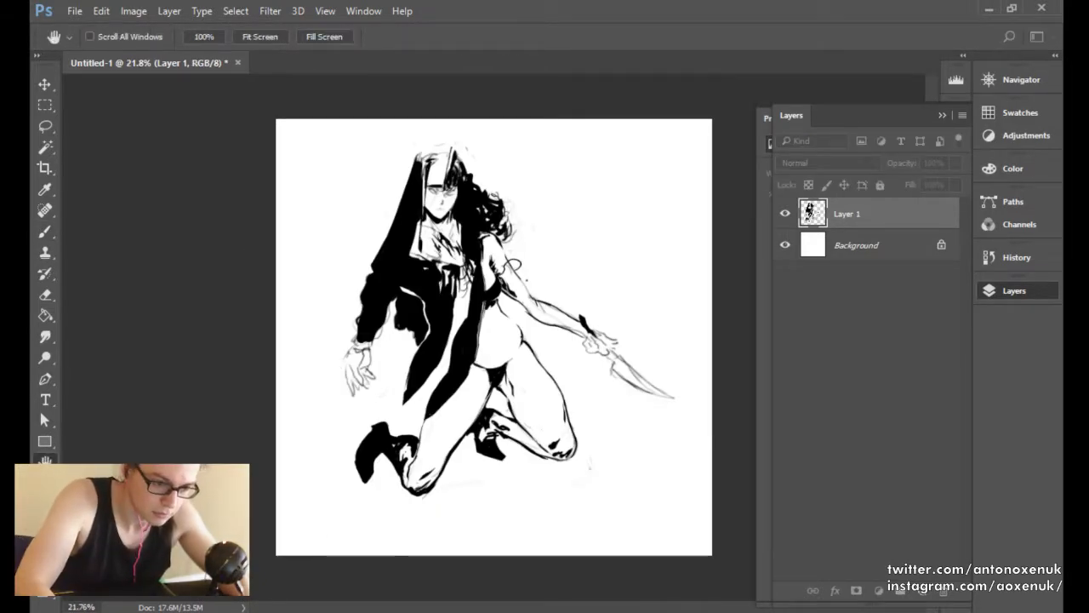
pyautogui.moveTo(464, 191)
pyautogui.mouseDown()
pyautogui.moveTo(497, 152)
pyautogui.moveTo(545, 132)
pyautogui.mouseUp()
pyautogui.moveTo(460, 167); pyautogui.dragTo(471, 298)
pyautogui.moveTo(376, 211)
pyautogui.mouseDown()
pyautogui.moveTo(414, 218)
pyautogui.moveTo(396, 306)
pyautogui.mouseUp()
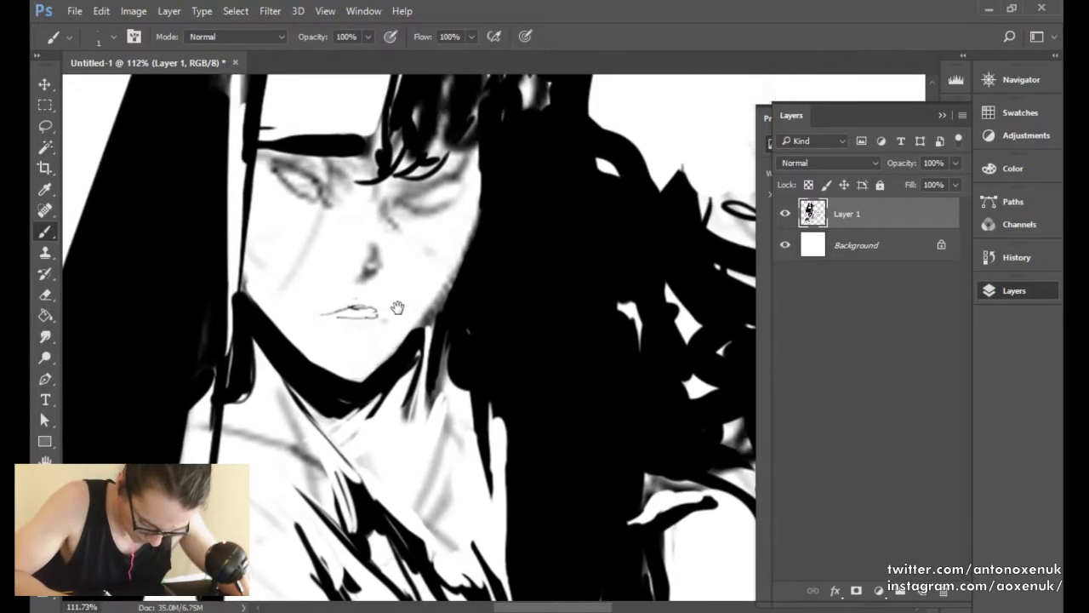
# Ink the nostrils and a solid black shadow under the nose with a size 2 to 4 brush, cleaning the sketch with the eraser.
pyautogui.press('e')
pyautogui.press('b')
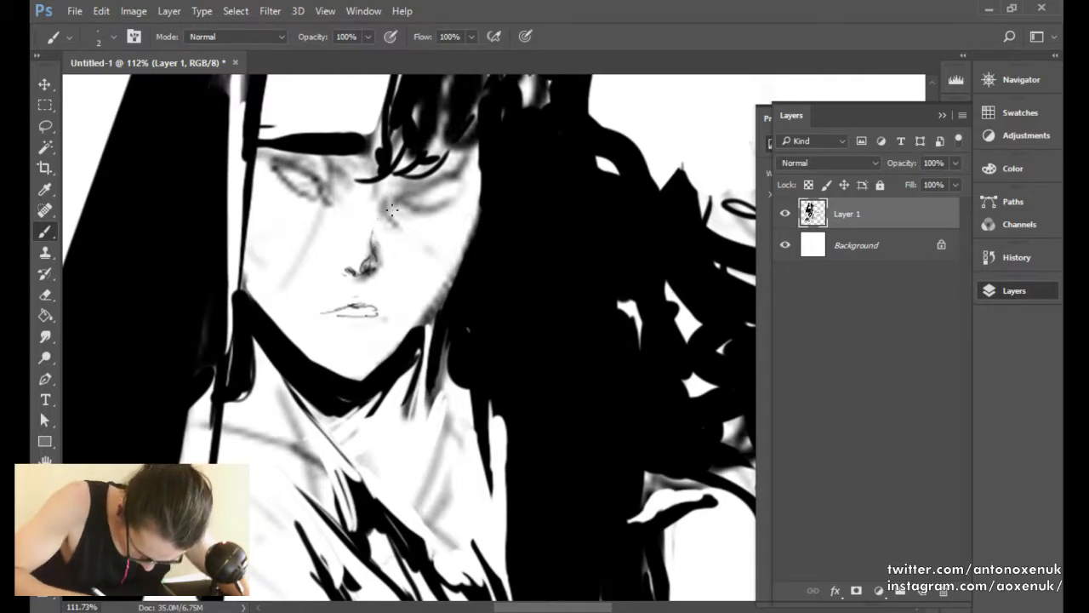
pyautogui.press('e')
pyautogui.moveTo(372, 230)
pyautogui.mouseDown()
pyautogui.moveTo(378, 244)
pyautogui.moveTo(366, 265)
pyautogui.mouseUp()
pyautogui.press('b')
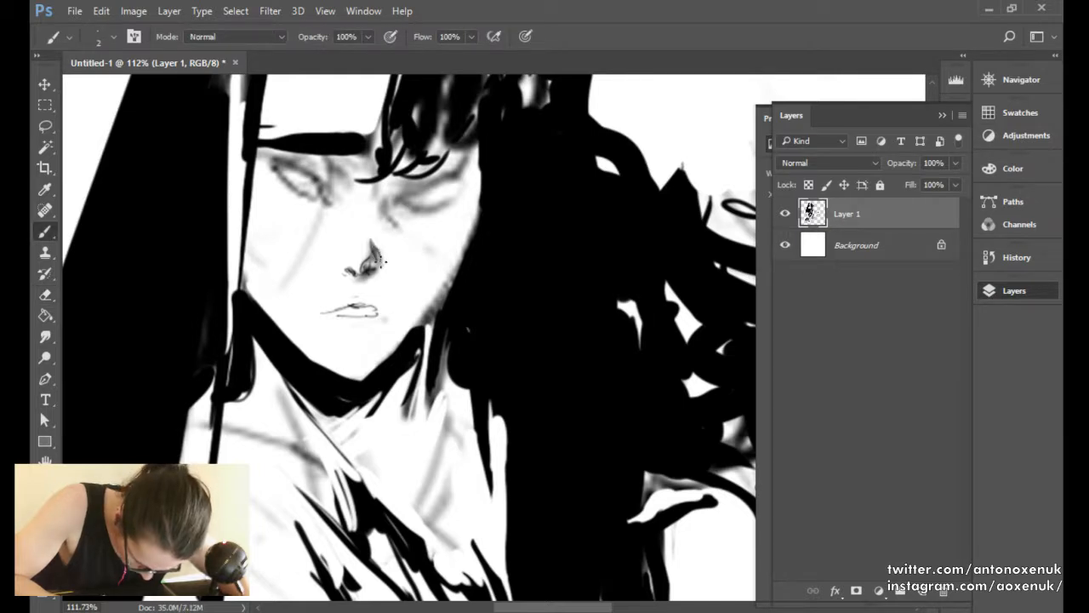
pyautogui.press('e')
pyautogui.press('b')
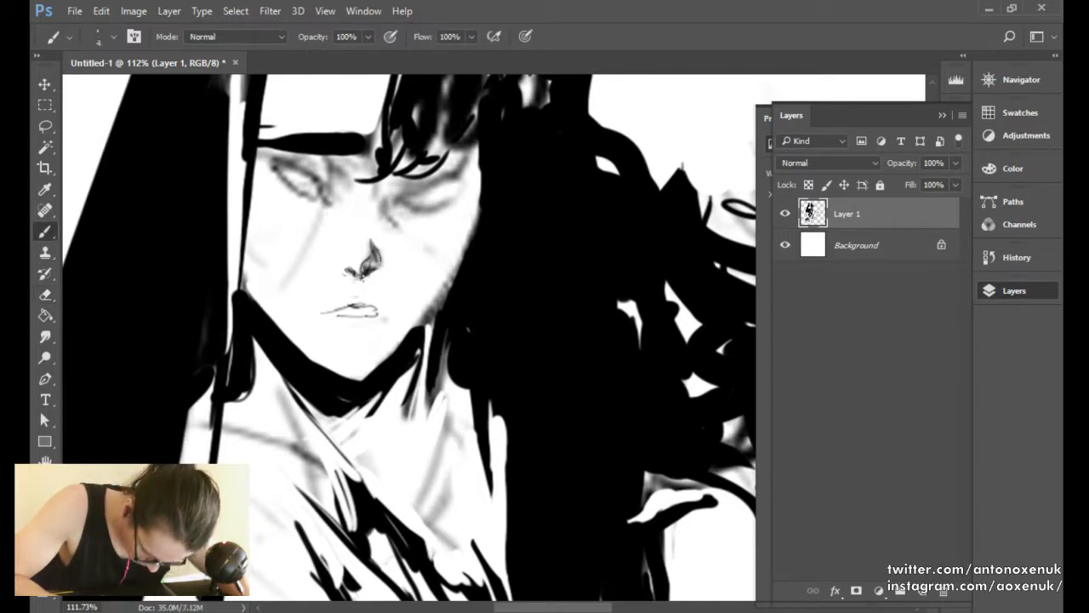
pyautogui.moveTo(355, 274)
pyautogui.mouseDown()
pyautogui.moveTo(384, 281)
pyautogui.moveTo(385, 261)
pyautogui.moveTo(373, 264)
pyautogui.mouseUp()
pyautogui.press('e')
pyautogui.press('b')
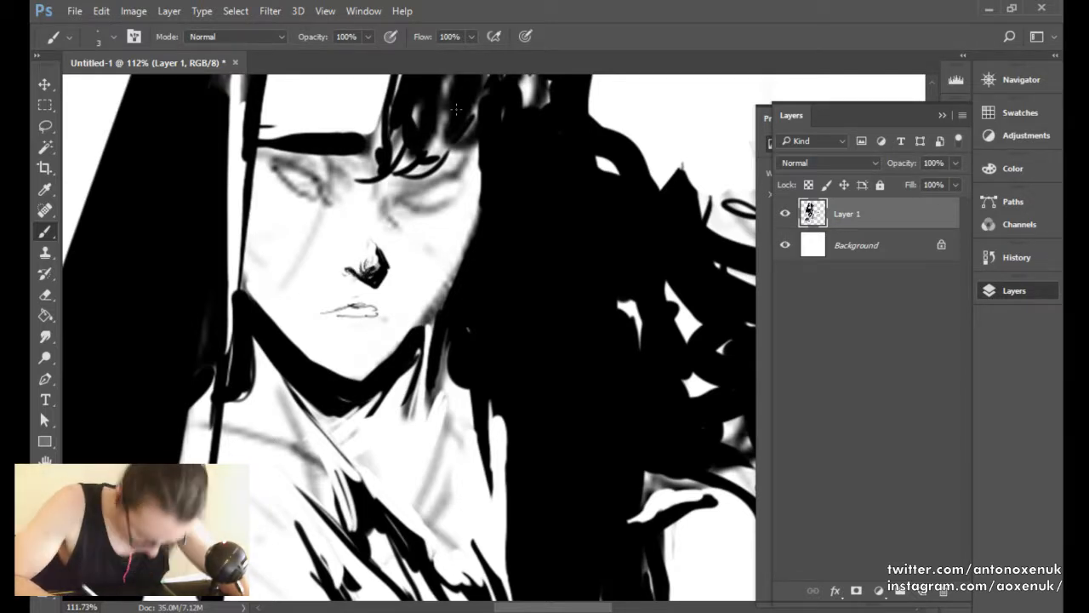
# Flip the canvas horizontally and refine the nose shadow toward the bridge with a small brush and a size 10 eraser.
pyautogui.press('F2')
pyautogui.moveTo(652, 299); pyautogui.dragTo(562, 303)
pyautogui.moveTo(732, 255); pyautogui.dragTo(505, 314)
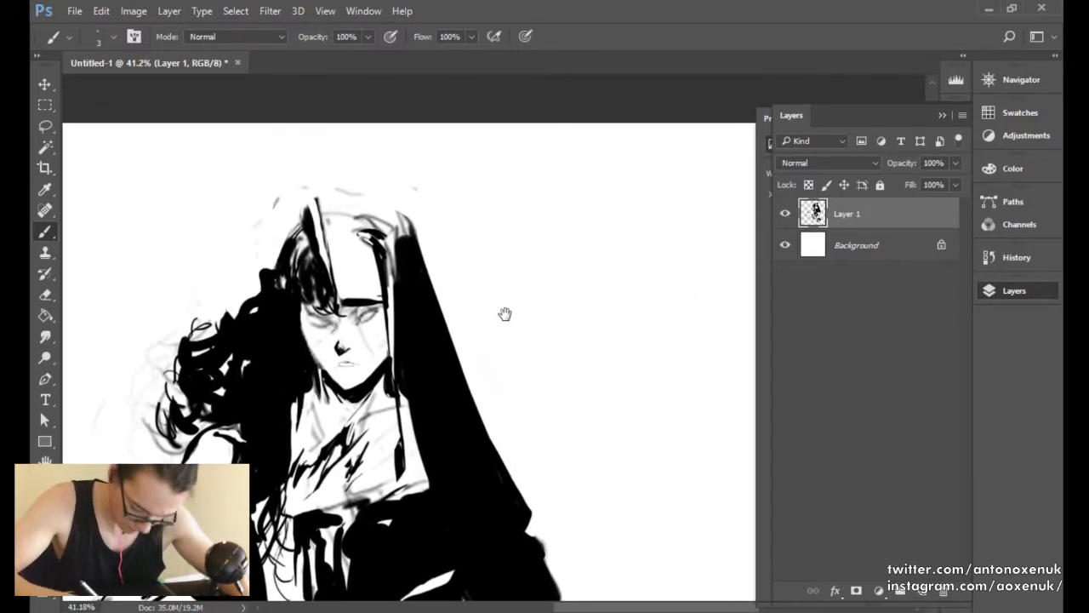
pyautogui.moveTo(334, 340); pyautogui.dragTo(431, 320)
pyautogui.moveTo(431, 320); pyautogui.dragTo(377, 320)
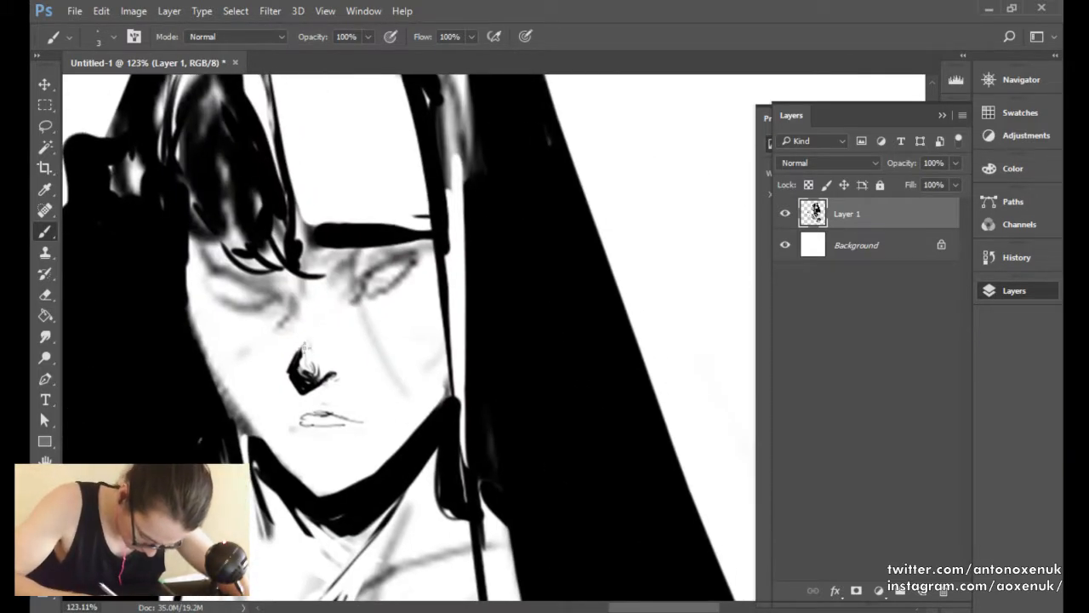
pyautogui.press(']')
pyautogui.press('e')
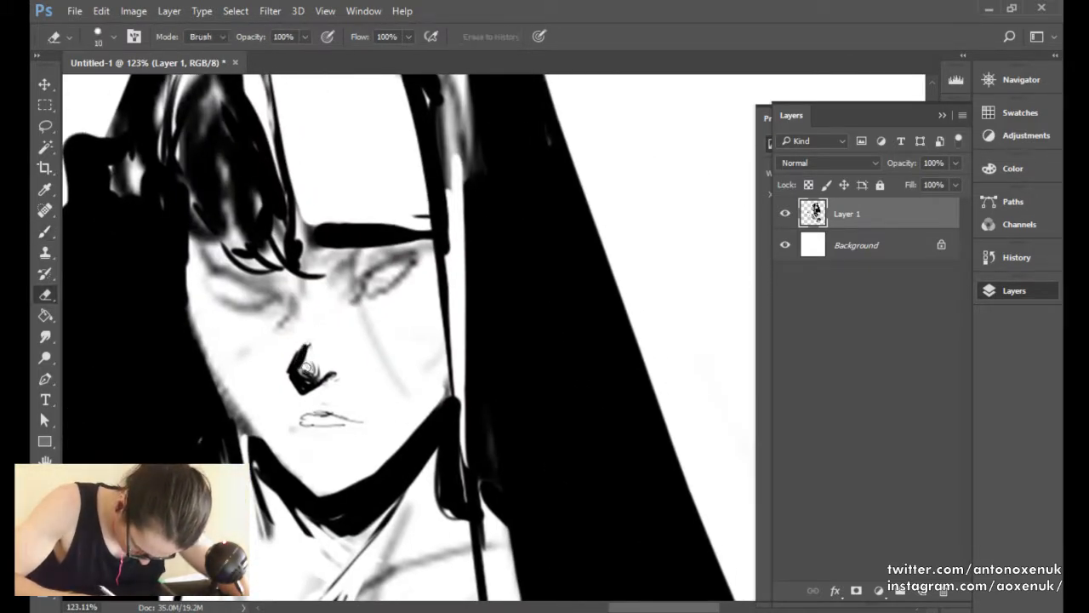
# Reshape the nose shadow into a narrower, sharper wedge, adding fine black strokes and erasing its outer edge.
pyautogui.press('b')
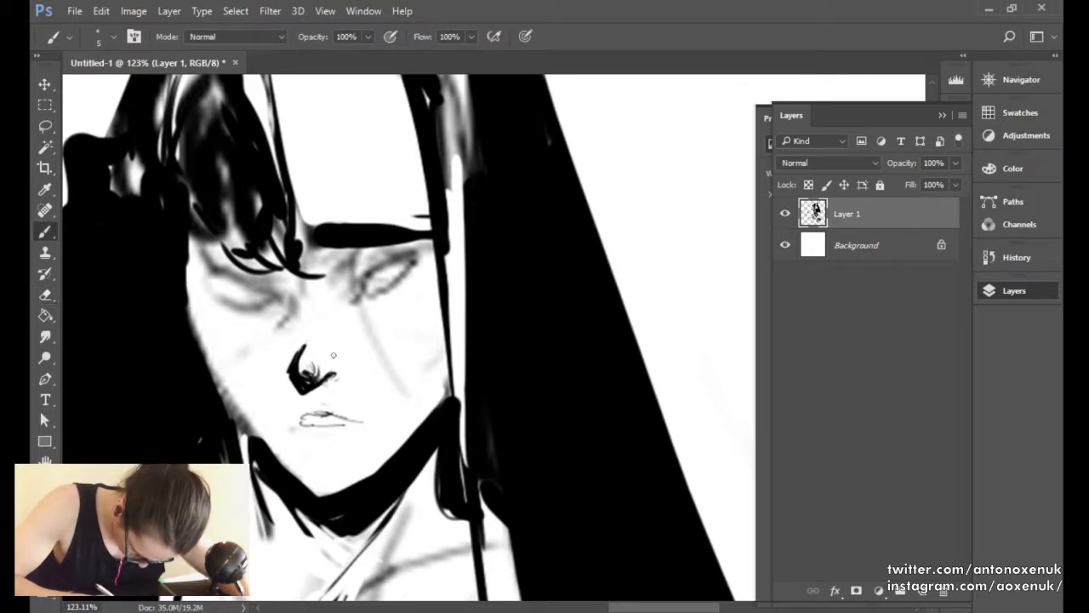
pyautogui.moveTo(307, 354)
pyautogui.mouseDown()
pyautogui.moveTo(305, 371)
pyautogui.moveTo(317, 380)
pyautogui.moveTo(323, 369)
pyautogui.mouseUp()
pyautogui.press('e')
pyautogui.press('b')
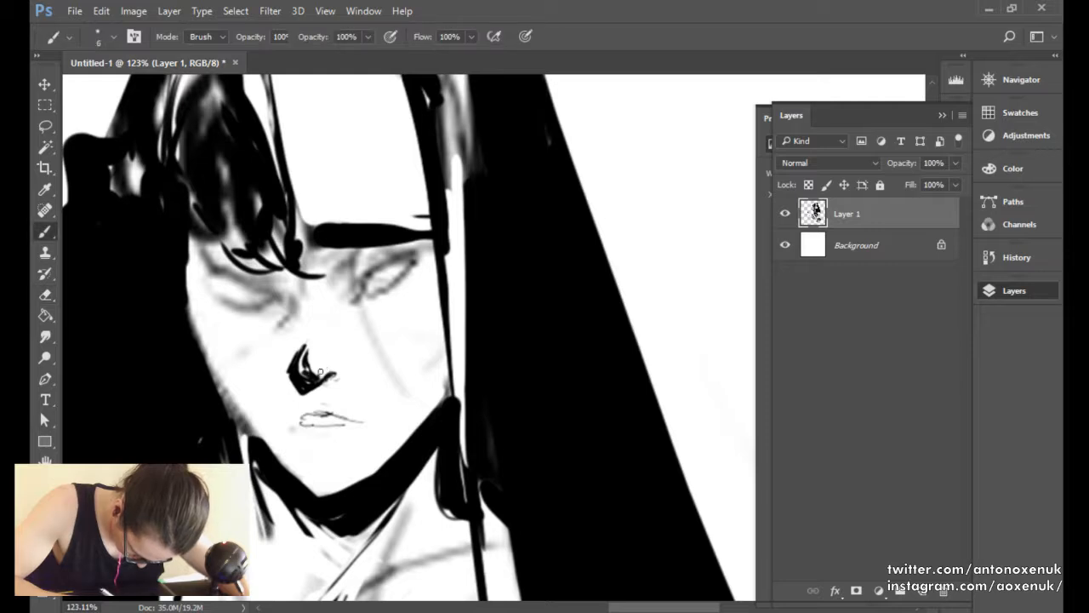
pyautogui.press(']')
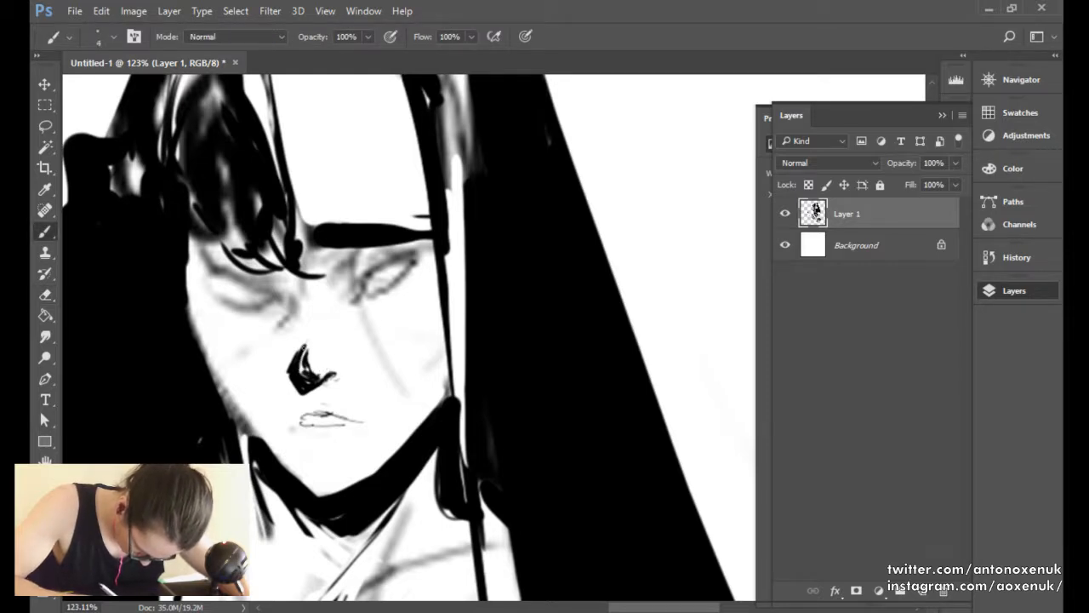
pyautogui.moveTo(302, 347); pyautogui.dragTo(304, 371)
pyautogui.press('e')
pyautogui.moveTo(303, 334)
pyautogui.mouseDown()
pyautogui.moveTo(289, 380)
pyautogui.moveTo(305, 387)
pyautogui.moveTo(294, 376)
pyautogui.moveTo(300, 407)
pyautogui.mouseUp()
pyautogui.press('b')
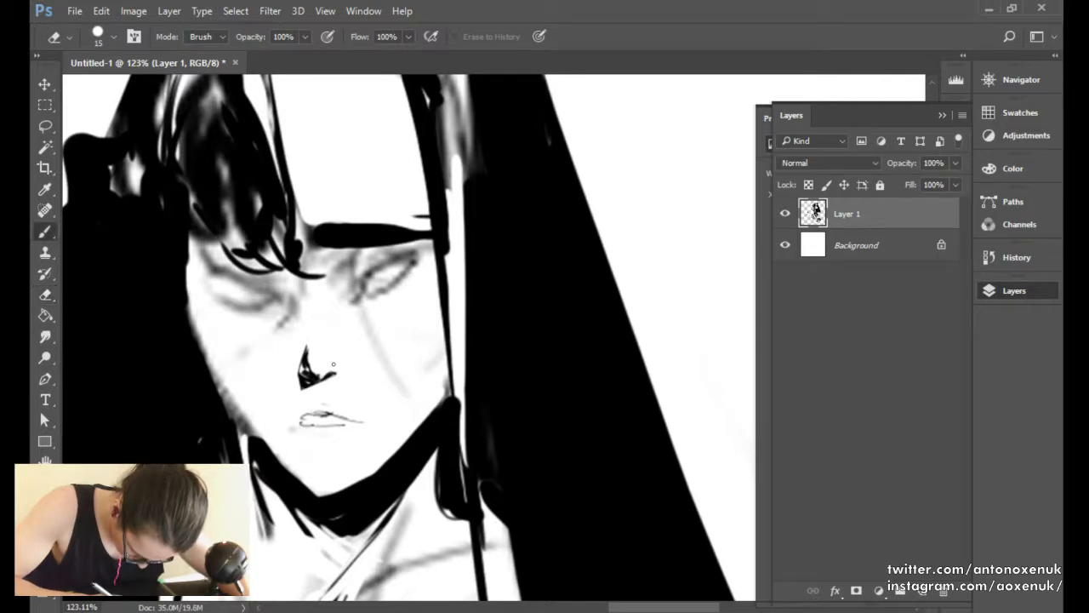
# Clean up the sketchy cheek and jaw edge below the fringe and redraw the face contour with thin black lines.
pyautogui.press('e')
pyautogui.moveTo(272, 444); pyautogui.dragTo(213, 317)
pyautogui.press('b')
pyautogui.press('[')
pyautogui.moveTo(212, 373)
pyautogui.mouseDown()
pyautogui.moveTo(259, 440)
pyautogui.moveTo(206, 347)
pyautogui.moveTo(191, 284)
pyautogui.mouseUp()
pyautogui.press('e')
pyautogui.press('b')
pyautogui.press(']')
pyautogui.moveTo(194, 339)
pyautogui.mouseDown()
pyautogui.moveTo(188, 247)
pyautogui.moveTo(244, 310)
pyautogui.mouseUp()
pyautogui.press('e')
pyautogui.press('b')
# Outline both eyes over the grey sketch with a thin 2 px brush.
pyautogui.press('[')
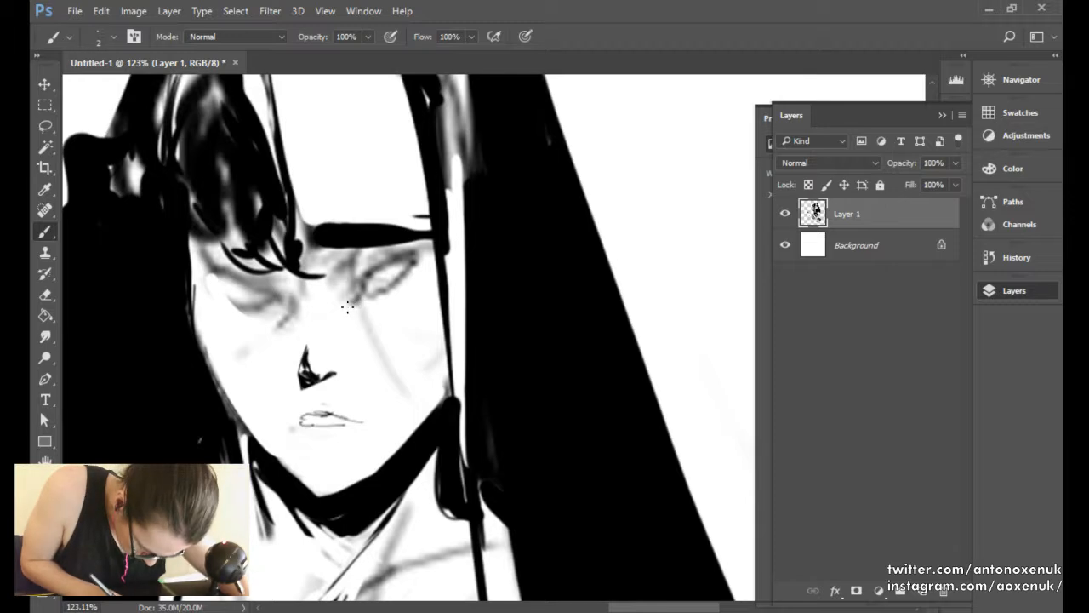
pyautogui.moveTo(344, 305)
pyautogui.mouseDown()
pyautogui.moveTo(398, 275)
pyautogui.moveTo(402, 286)
pyautogui.moveTo(359, 311)
pyautogui.moveTo(416, 281)
pyautogui.mouseUp()
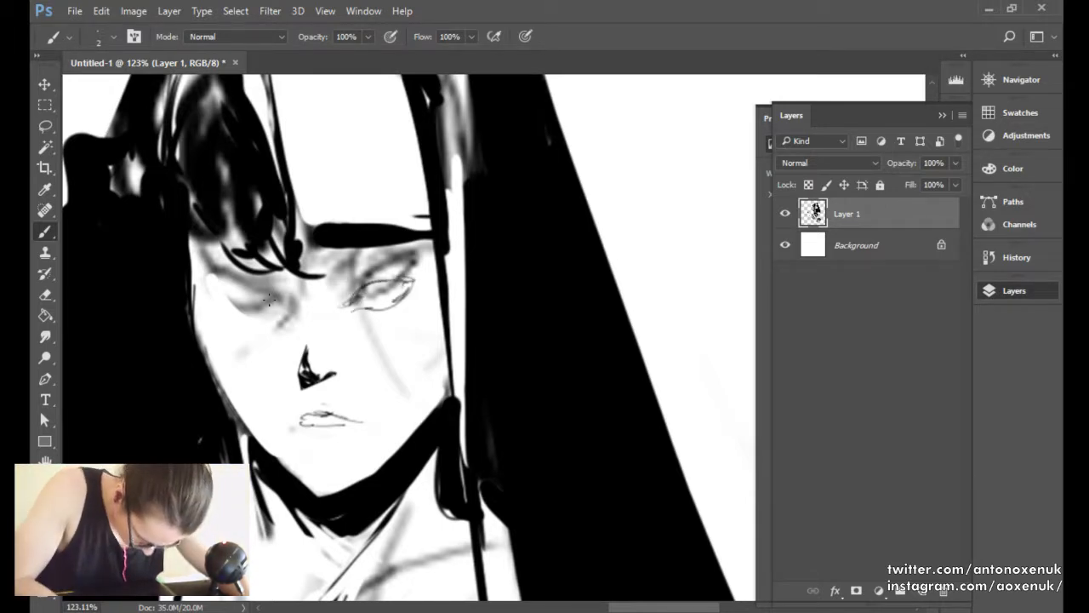
pyautogui.moveTo(224, 285)
pyautogui.mouseDown()
pyautogui.moveTo(286, 308)
pyautogui.moveTo(254, 307)
pyautogui.moveTo(222, 286)
pyautogui.moveTo(252, 312)
pyautogui.moveTo(232, 317)
pyautogui.moveTo(218, 301)
pyautogui.moveTo(228, 308)
pyautogui.moveTo(218, 299)
pyautogui.moveTo(230, 288)
pyautogui.moveTo(219, 289)
pyautogui.moveTo(231, 287)
pyautogui.moveTo(213, 290)
pyautogui.moveTo(267, 299)
pyautogui.mouseUp()
# Thicken the upper lids of both eyes with bold tapered black strokes using a 4 to 5 px brush.
pyautogui.press(']')
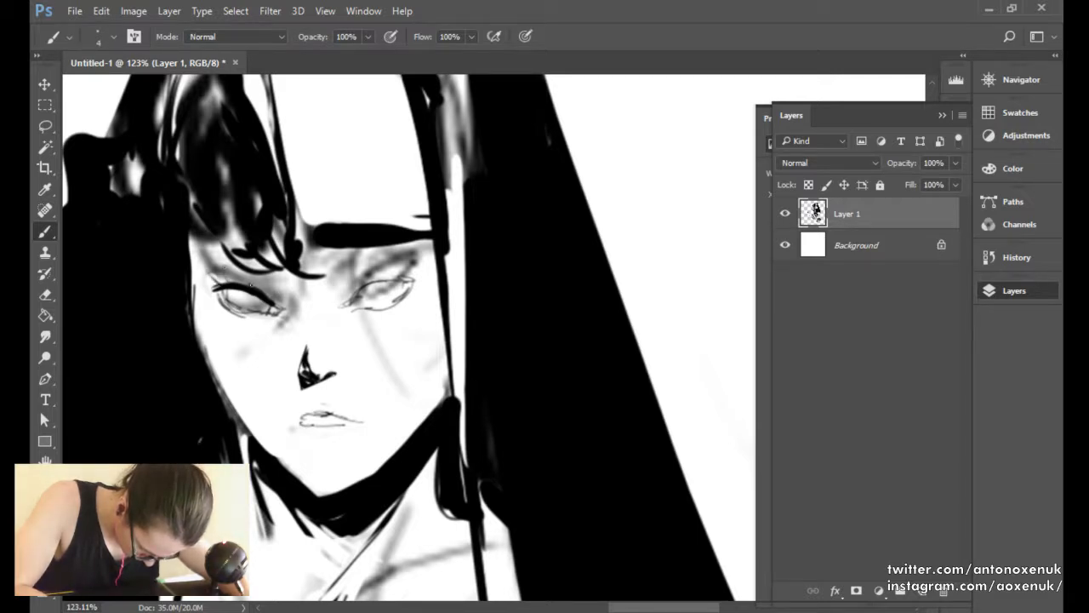
pyautogui.moveTo(240, 284); pyautogui.dragTo(281, 303)
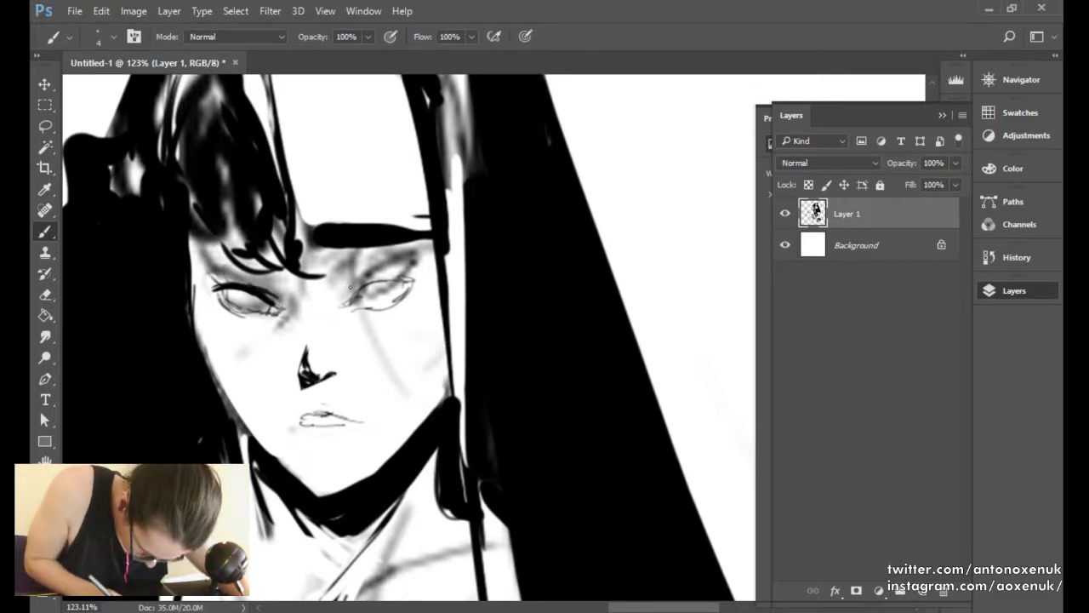
pyautogui.moveTo(350, 287)
pyautogui.mouseDown()
pyautogui.moveTo(339, 300)
pyautogui.moveTo(408, 275)
pyautogui.mouseUp()
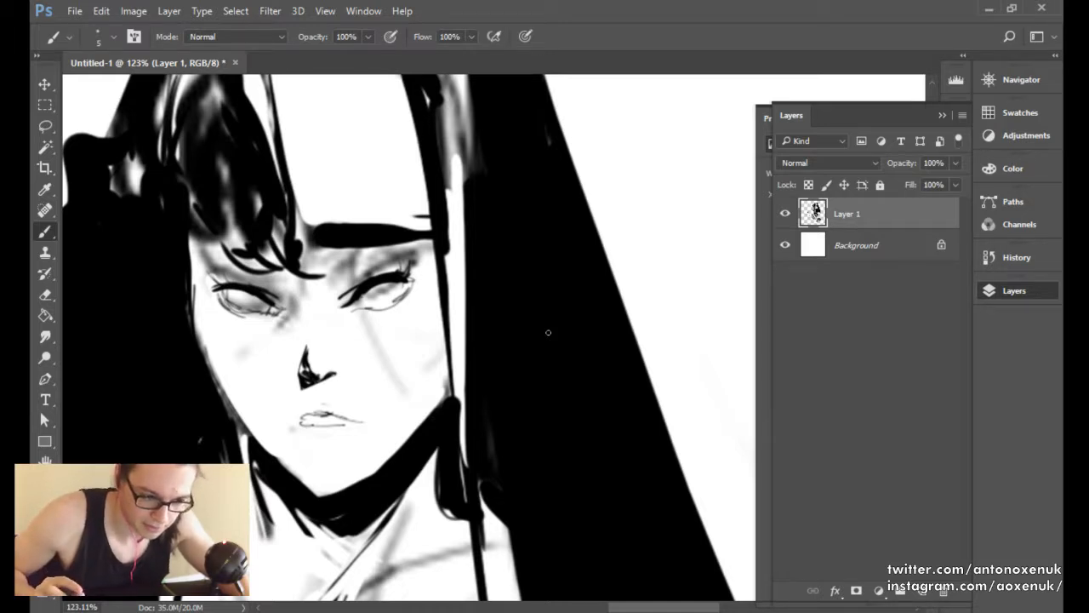
# Erase the grey guideline on the cheek and rework the underside of the nose shadow into a rounded nostril shape.
pyautogui.press('e')
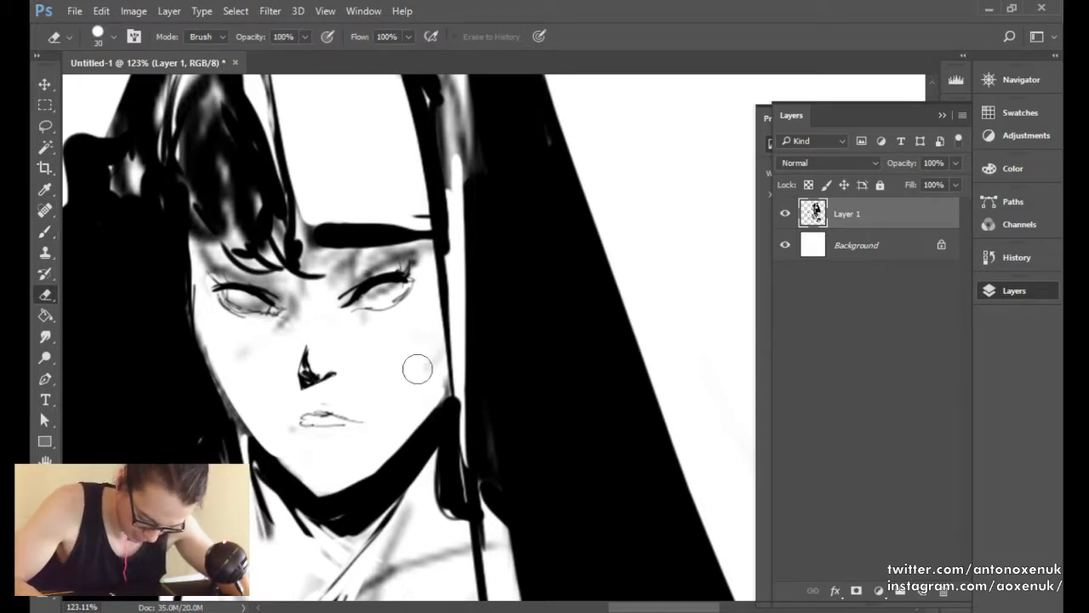
pyautogui.press('b')
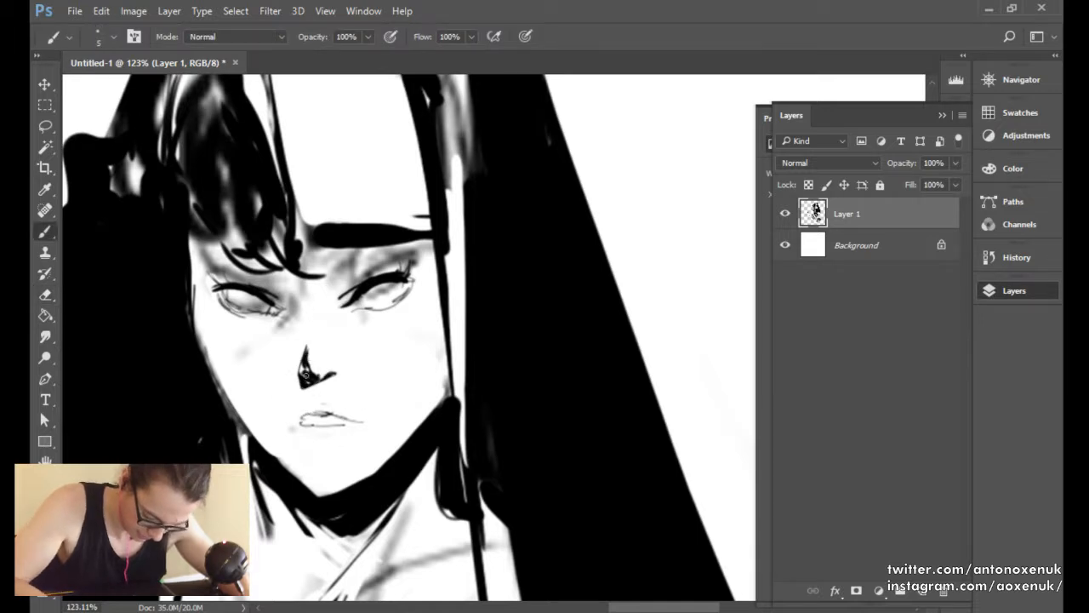
pyautogui.moveTo(304, 383); pyautogui.dragTo(305, 379)
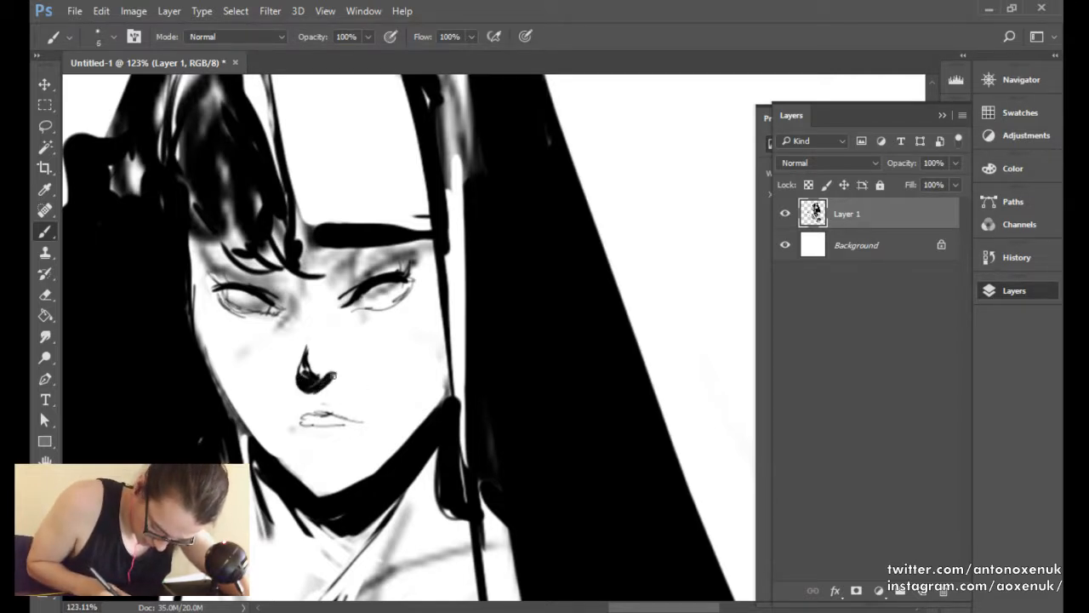
pyautogui.press('e')
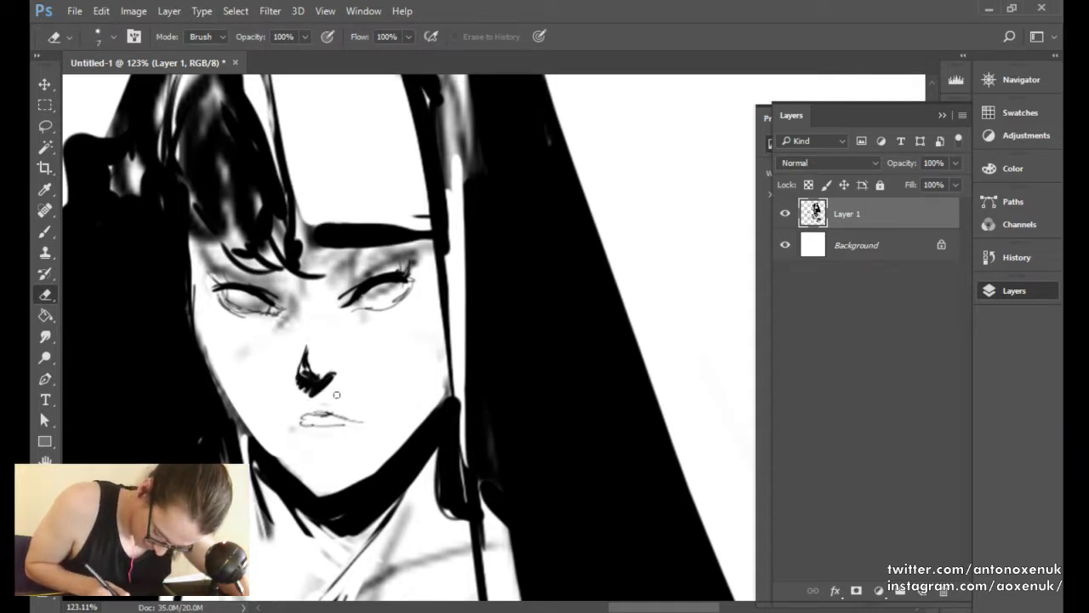
pyautogui.press('b')
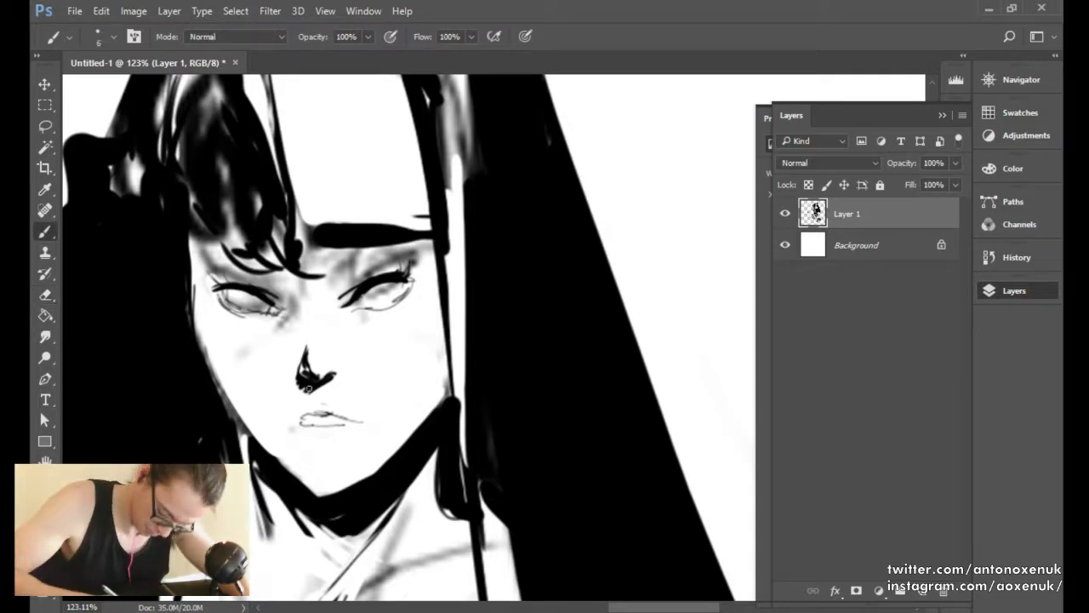
pyautogui.press('e')
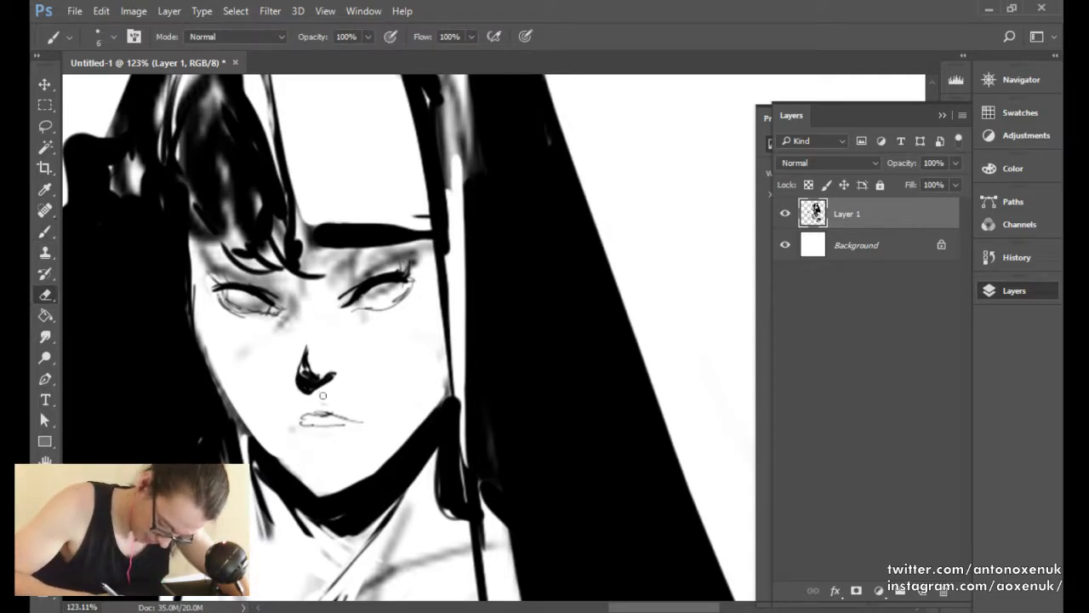
pyautogui.press('b')
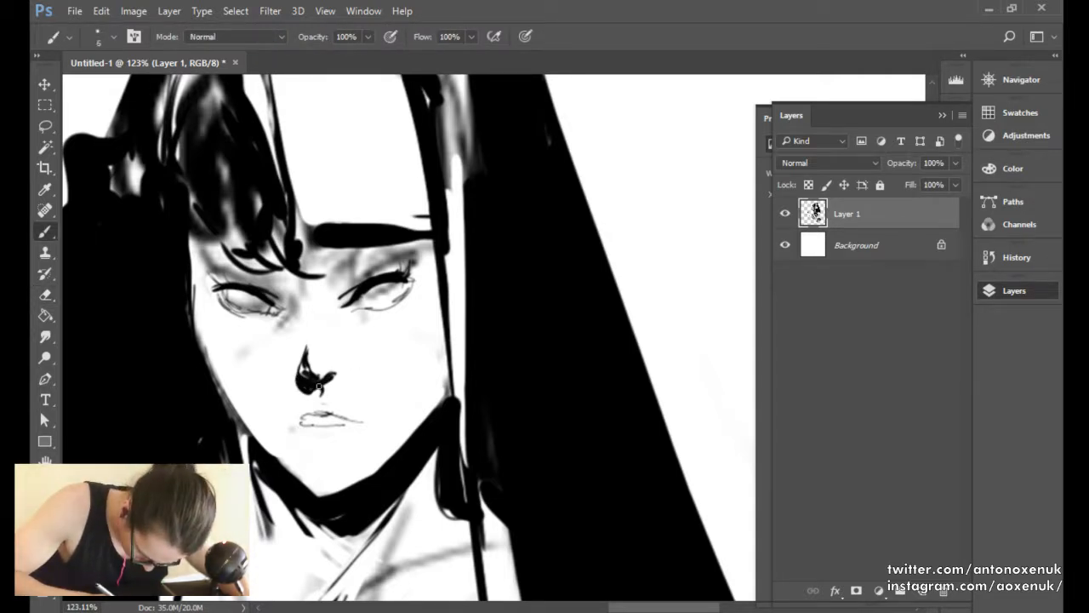
pyautogui.press('e')
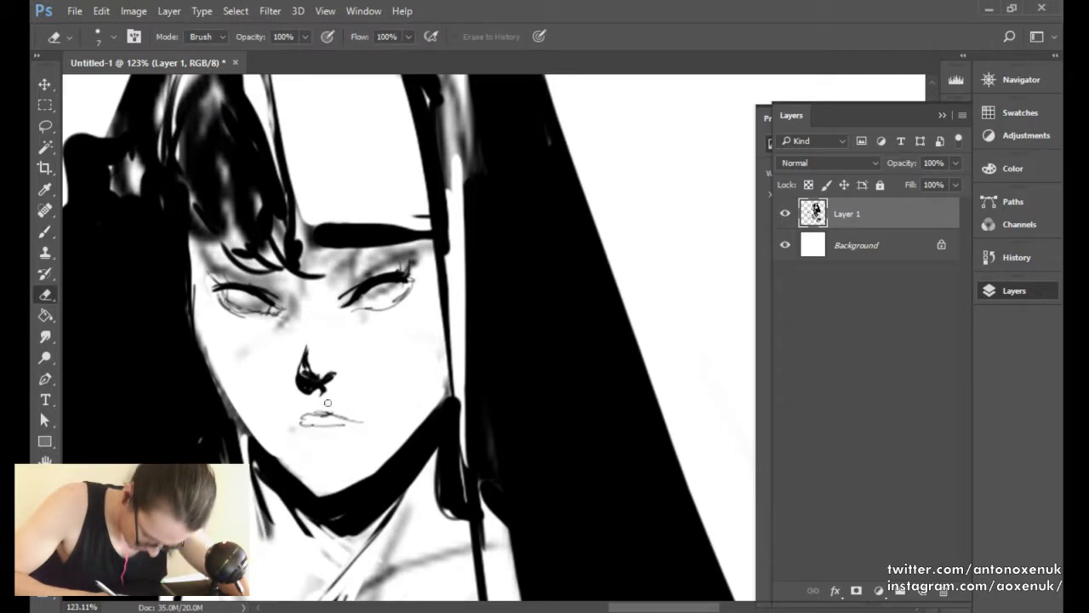
pyautogui.press('b')
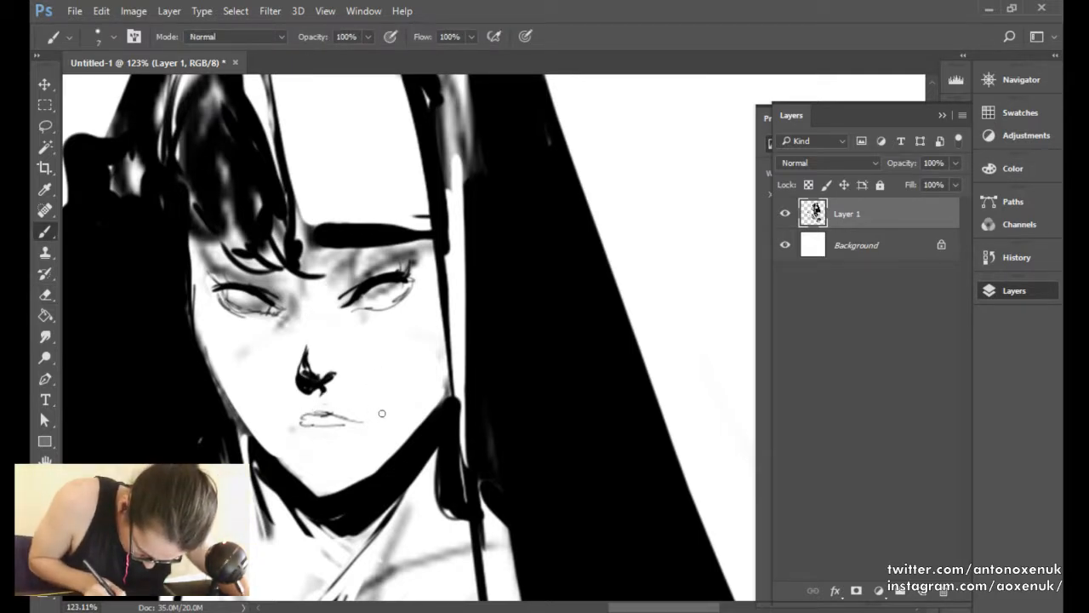
pyautogui.moveTo(366, 416); pyautogui.dragTo(327, 451)
# Flip the canvas horizontally and erase the grey sketch shading inside the eye below the thick eyebrow.
pyautogui.hotkey('ctrl', 'f')
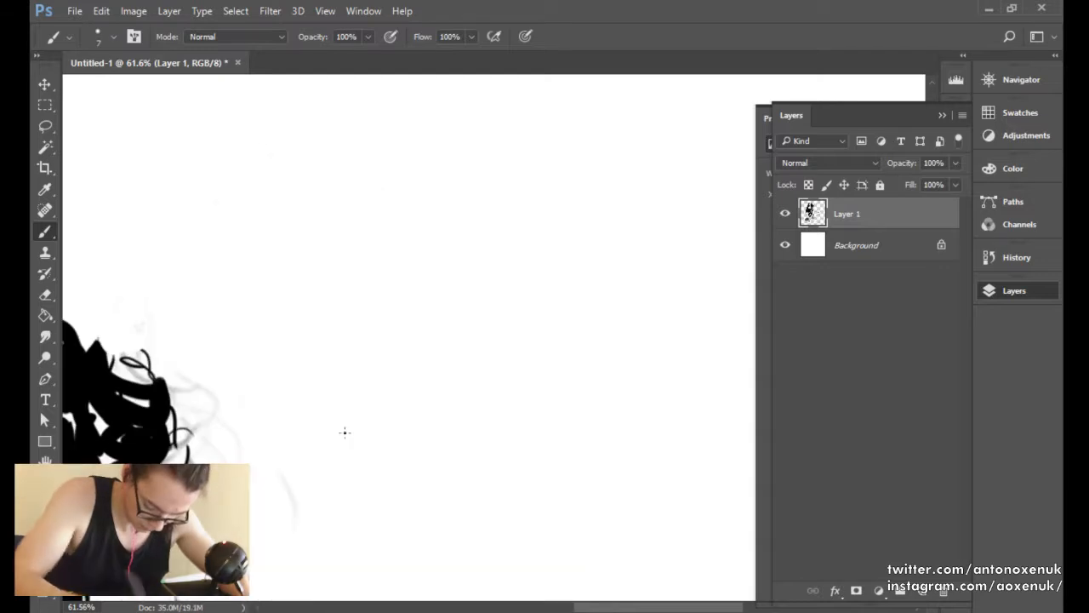
pyautogui.moveTo(345, 433); pyautogui.dragTo(736, 400)
pyautogui.hotkey('ctrl', '+')
pyautogui.moveTo(209, 401)
pyautogui.mouseDown()
pyautogui.moveTo(362, 430)
pyautogui.moveTo(338, 430)
pyautogui.moveTo(400, 374)
pyautogui.mouseUp()
pyautogui.press('e')
pyautogui.moveTo(329, 322)
pyautogui.mouseDown()
pyautogui.moveTo(315, 316)
pyautogui.moveTo(332, 320)
pyautogui.mouseUp()
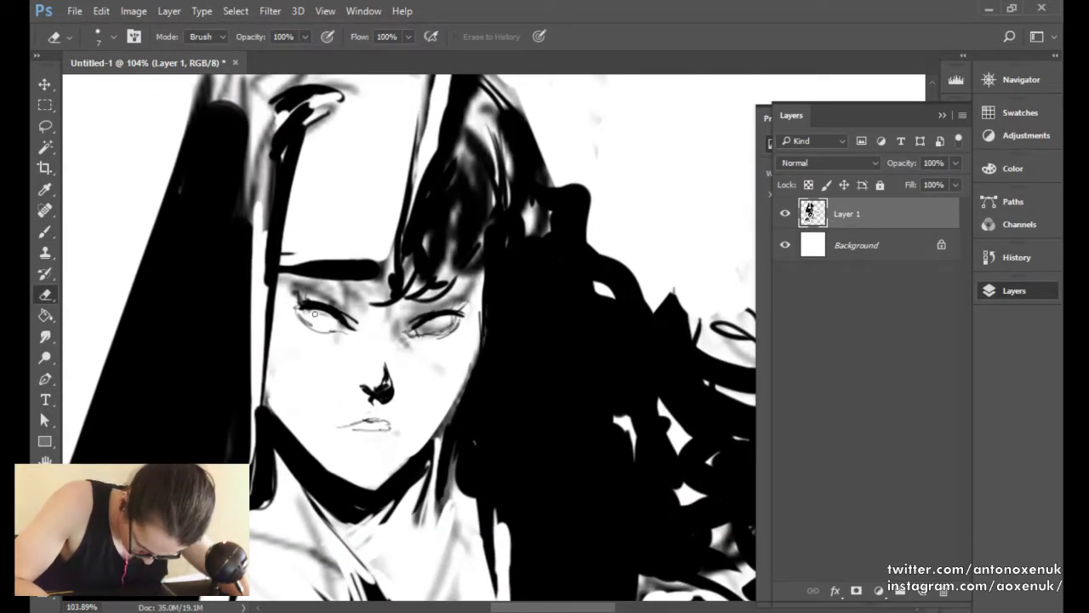
# Darken the inner corner of the eye below the fringe and erase the stray shading around it with a 15 px eraser.
pyautogui.press('b')
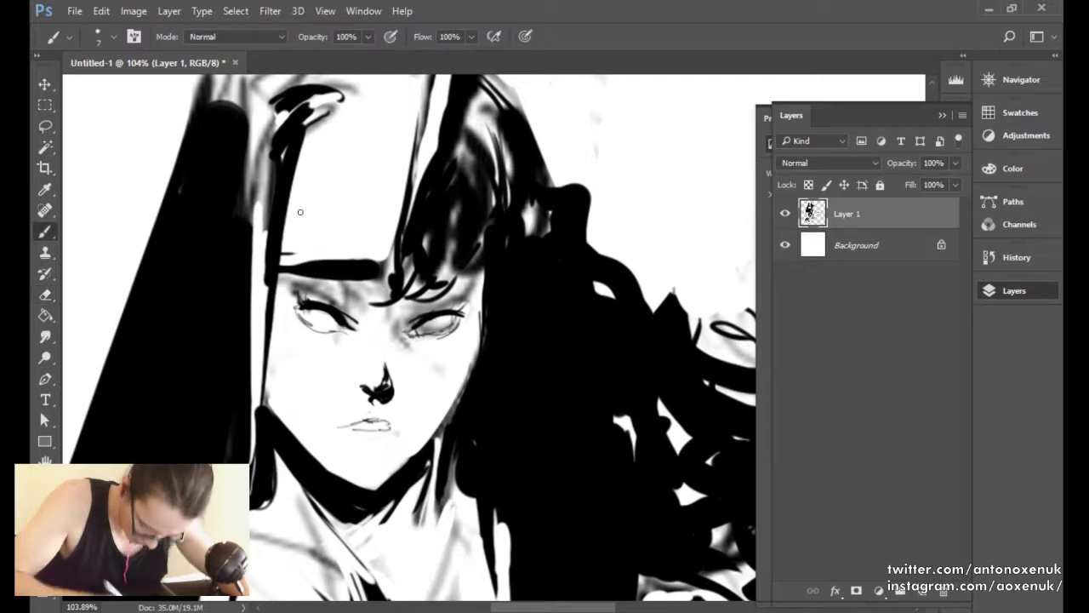
pyautogui.press('[')
pyautogui.press(']')
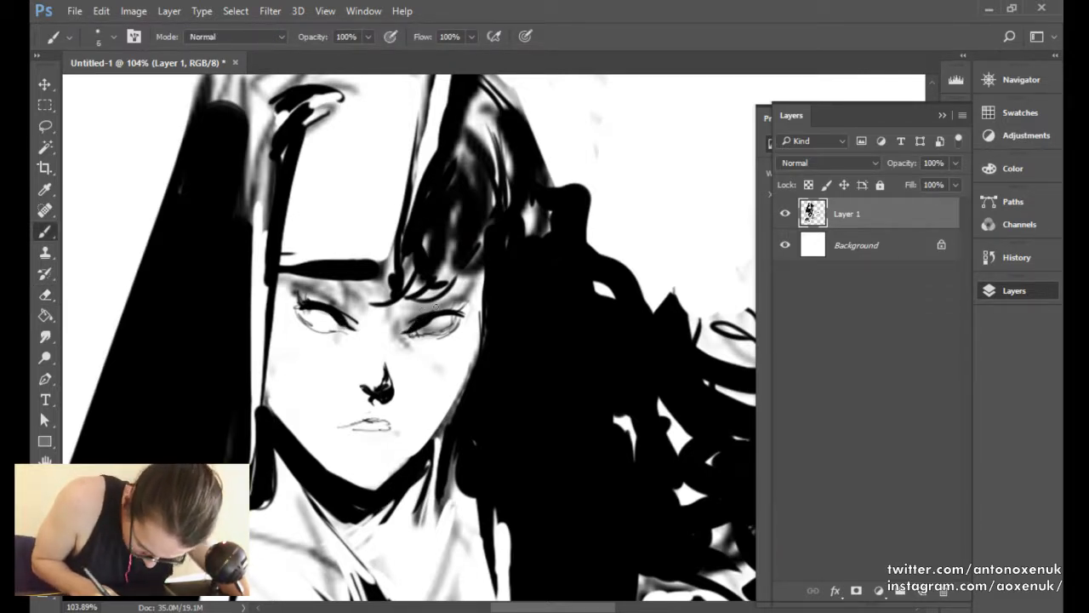
pyautogui.press(']')
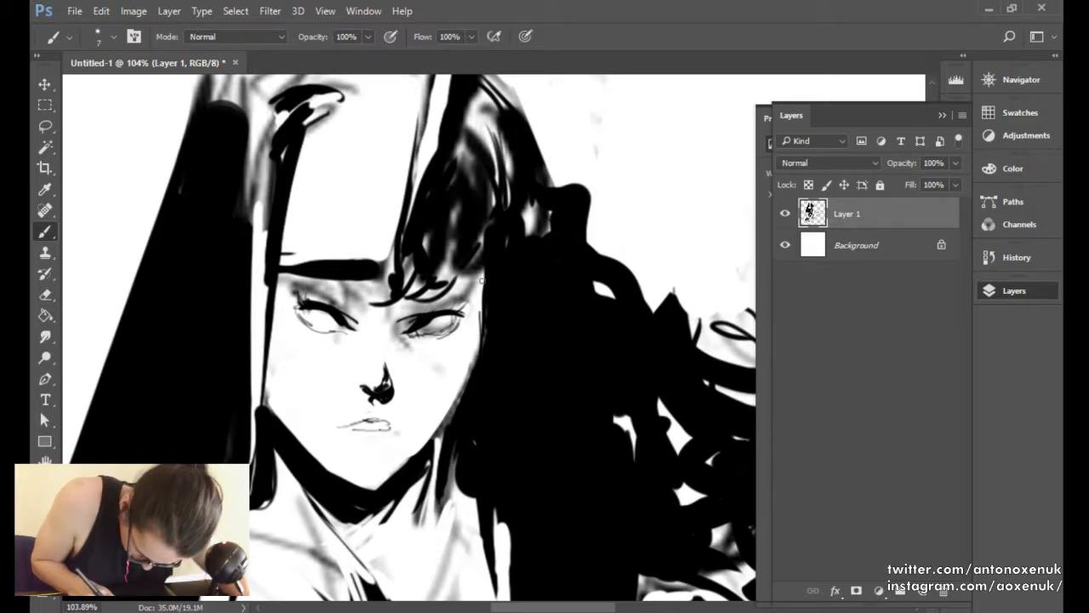
pyautogui.press('e')
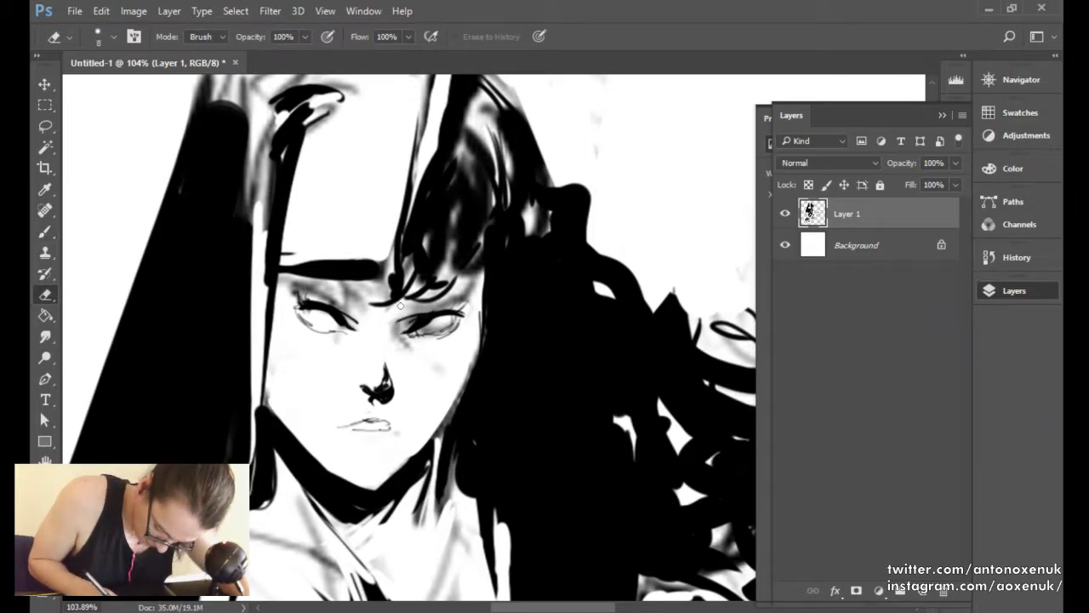
pyautogui.press(']')
pyautogui.press(']')
pyautogui.press(']')
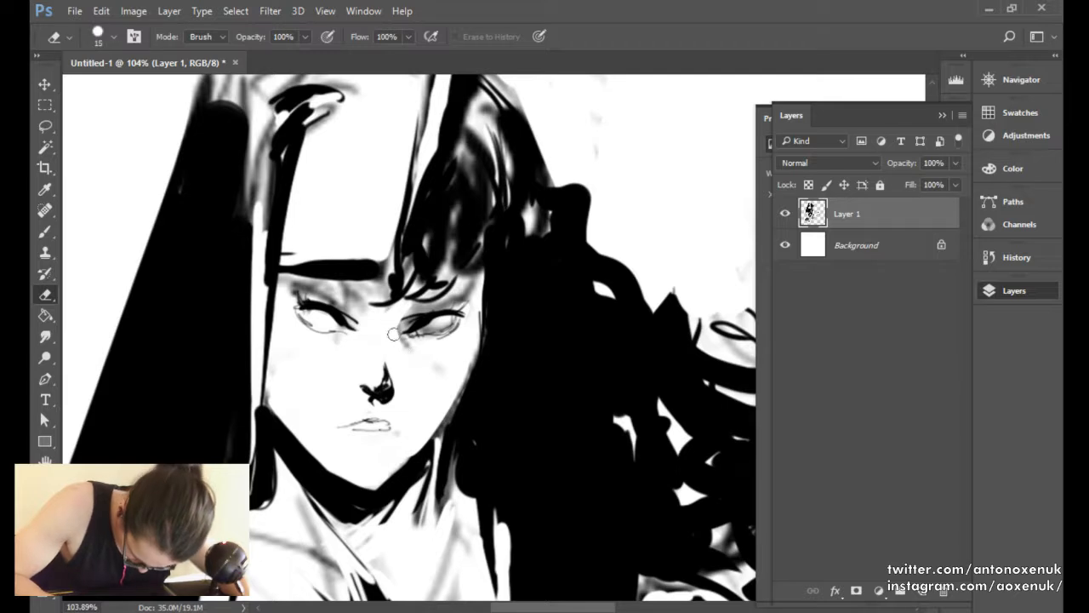
# Ink the upper lip as a solid black shape and add a short shadow stroke below the lower lip.
pyautogui.press('b')
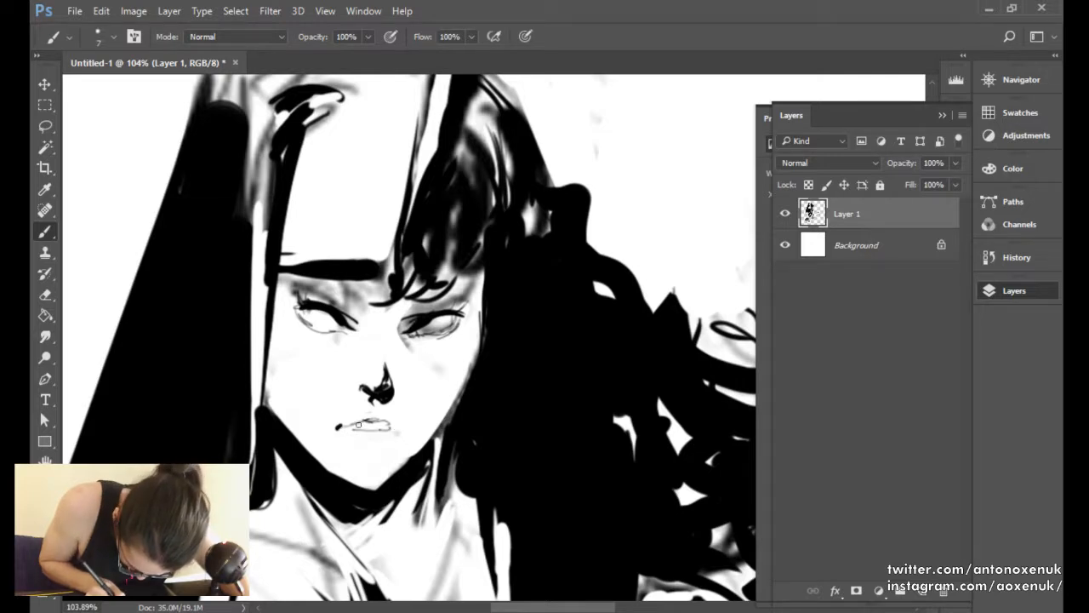
pyautogui.moveTo(338, 426)
pyautogui.mouseDown()
pyautogui.moveTo(387, 422)
pyautogui.moveTo(368, 418)
pyautogui.mouseUp()
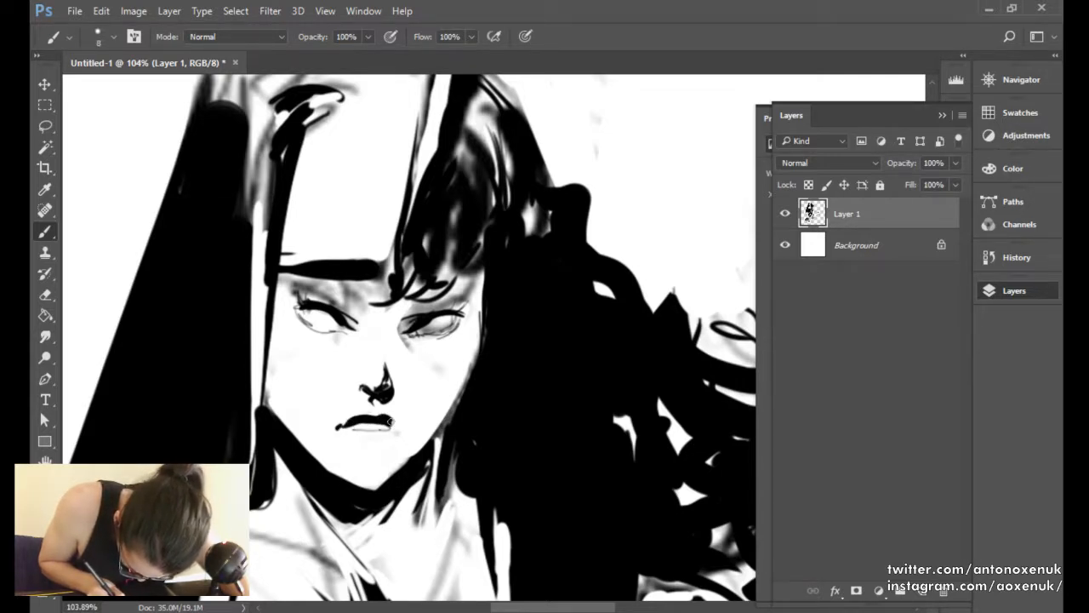
pyautogui.press('[')
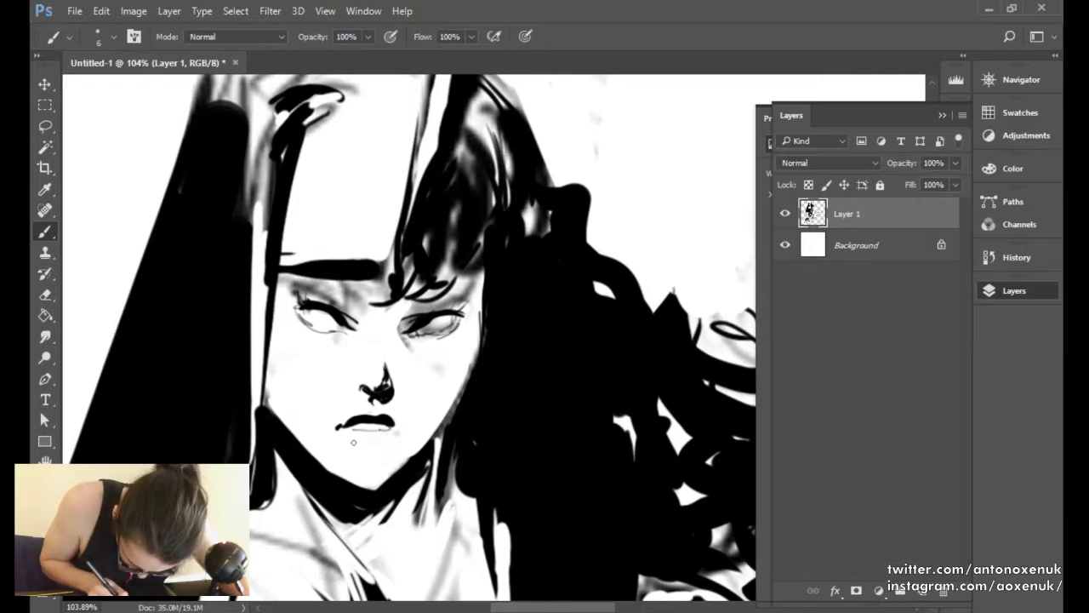
pyautogui.moveTo(368, 443)
pyautogui.mouseDown()
pyautogui.moveTo(357, 442)
pyautogui.moveTo(388, 441)
pyautogui.mouseUp()
# Strengthen the jawline from the chin up toward the curly hair with a 9 px black brush.
pyautogui.press(']')
pyautogui.press(']')
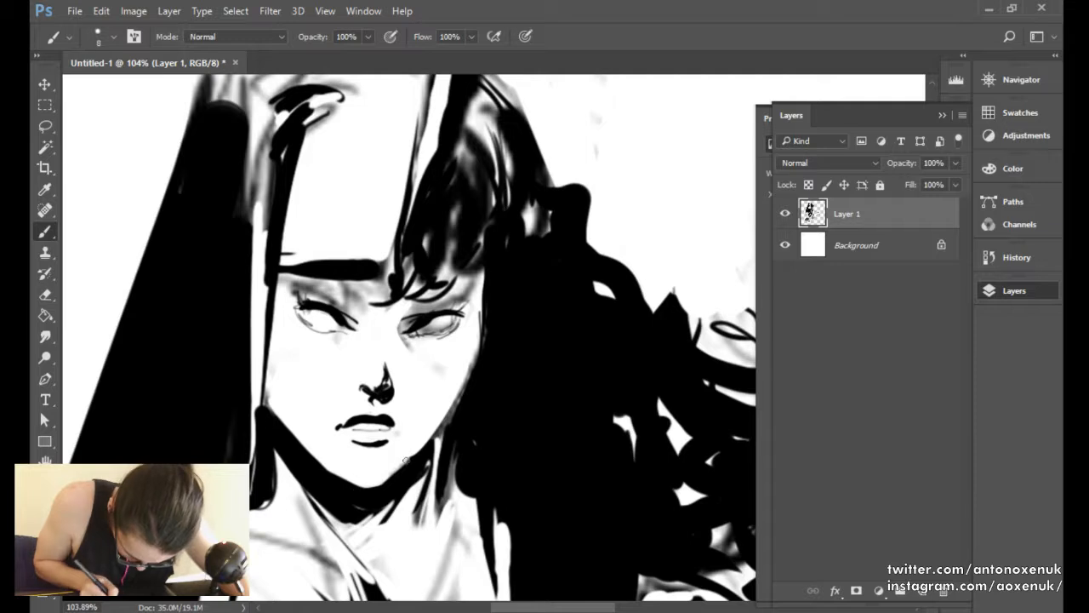
pyautogui.moveTo(386, 484); pyautogui.dragTo(460, 413)
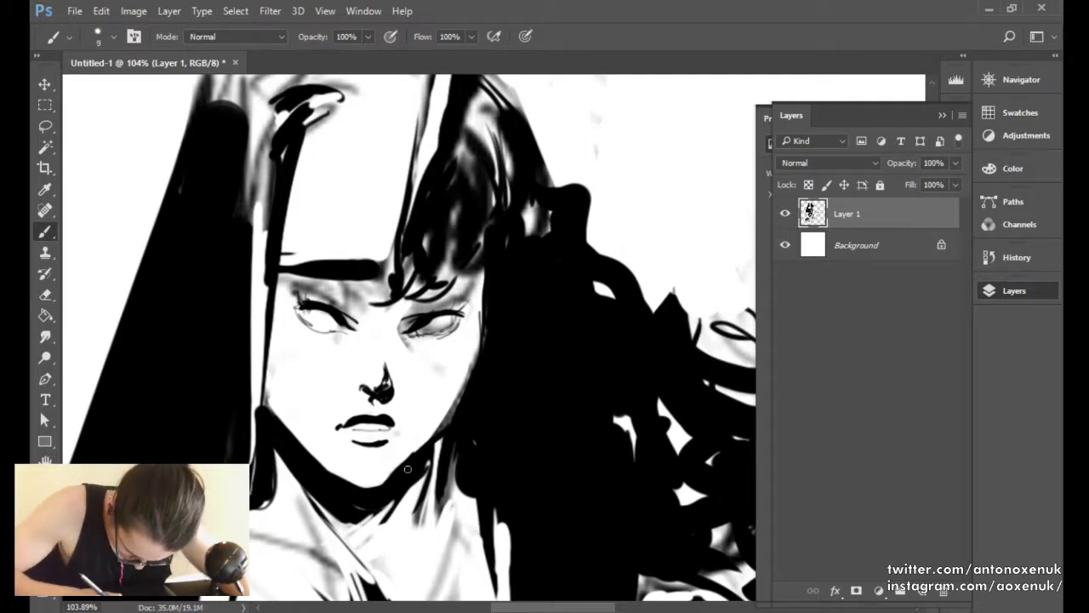
# Erase a thin white hoop earring into the black hair beside the jaw and refine its shape with fine black strokes.
pyautogui.press('e')
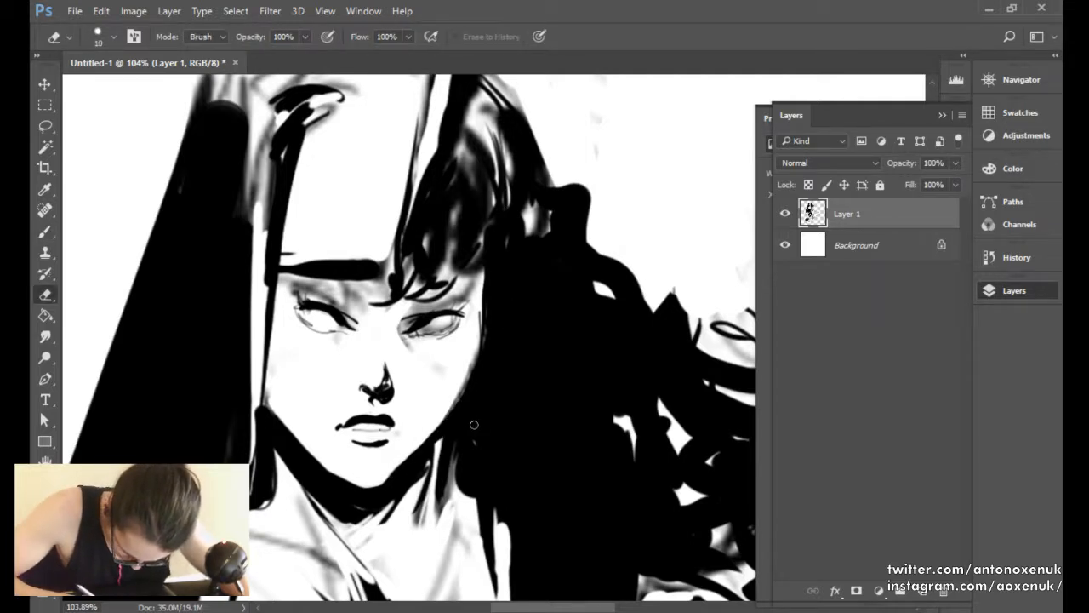
pyautogui.moveTo(470, 441); pyautogui.dragTo(477, 383)
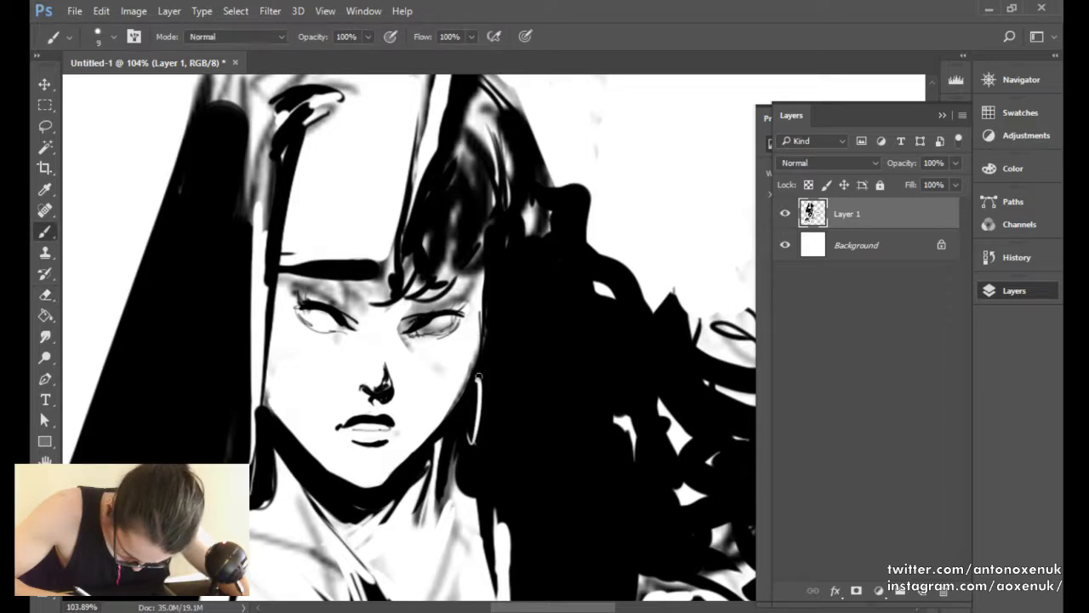
pyautogui.press('b')
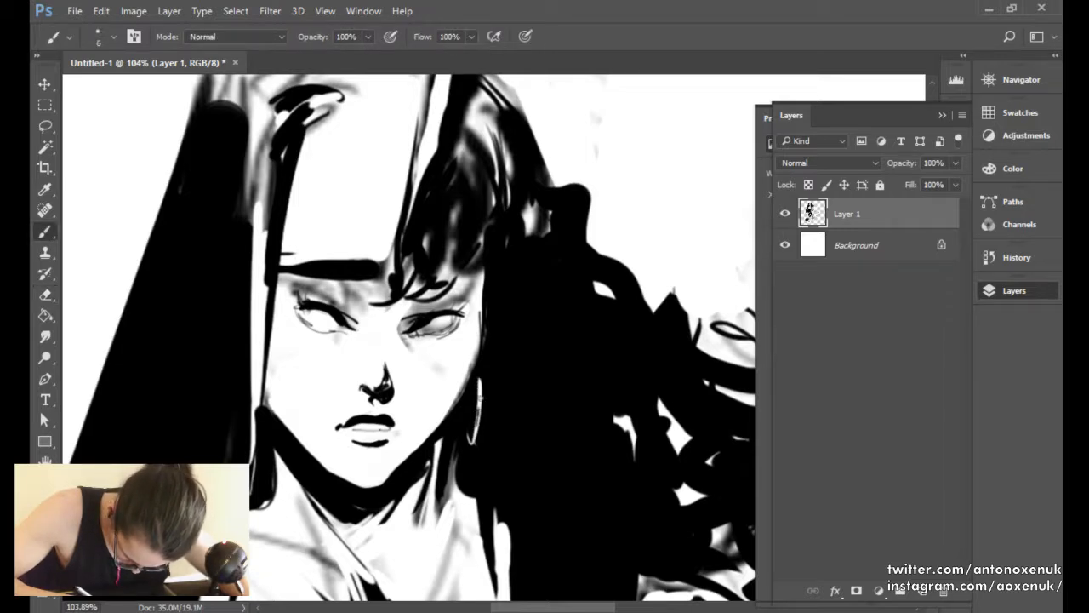
pyautogui.press('e')
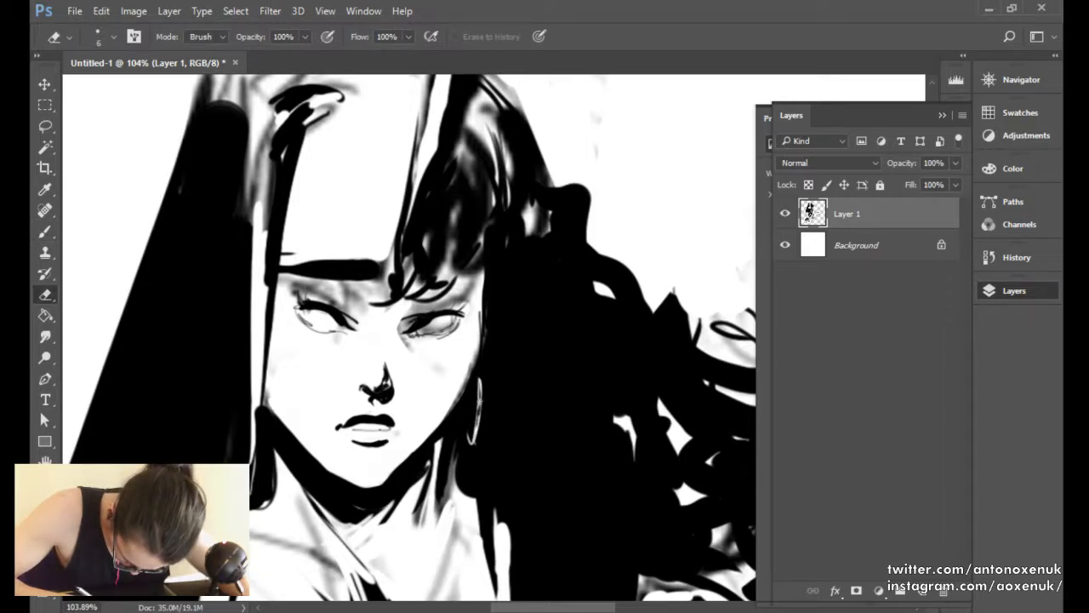
pyautogui.press('b')
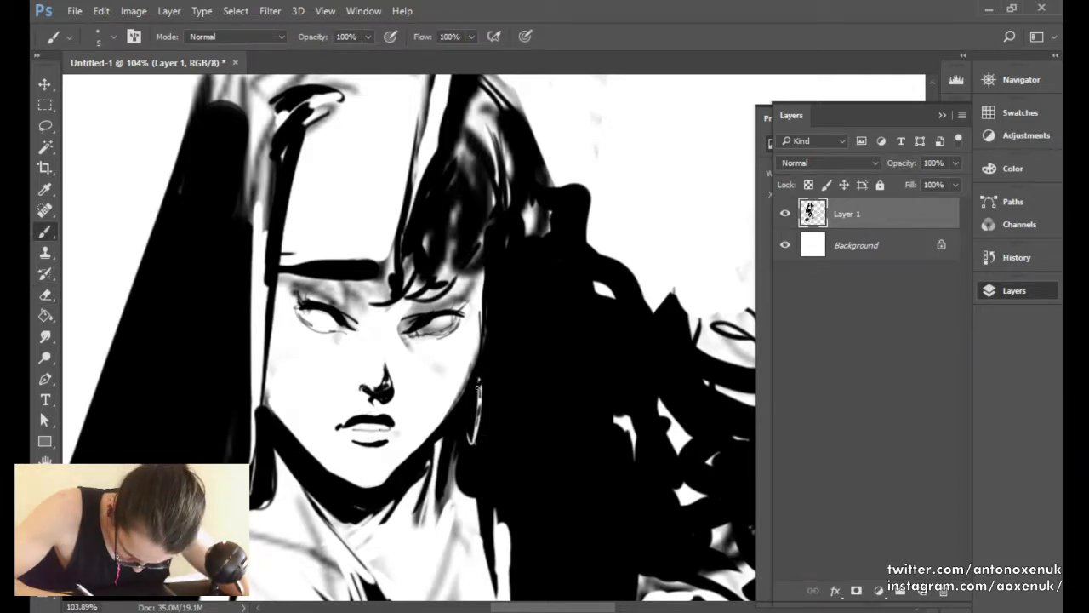
# Refine the cheek outline between the eye and the hoop earring with a fine black brush and a 6 px eraser.
pyautogui.press('e')
pyautogui.press('b')
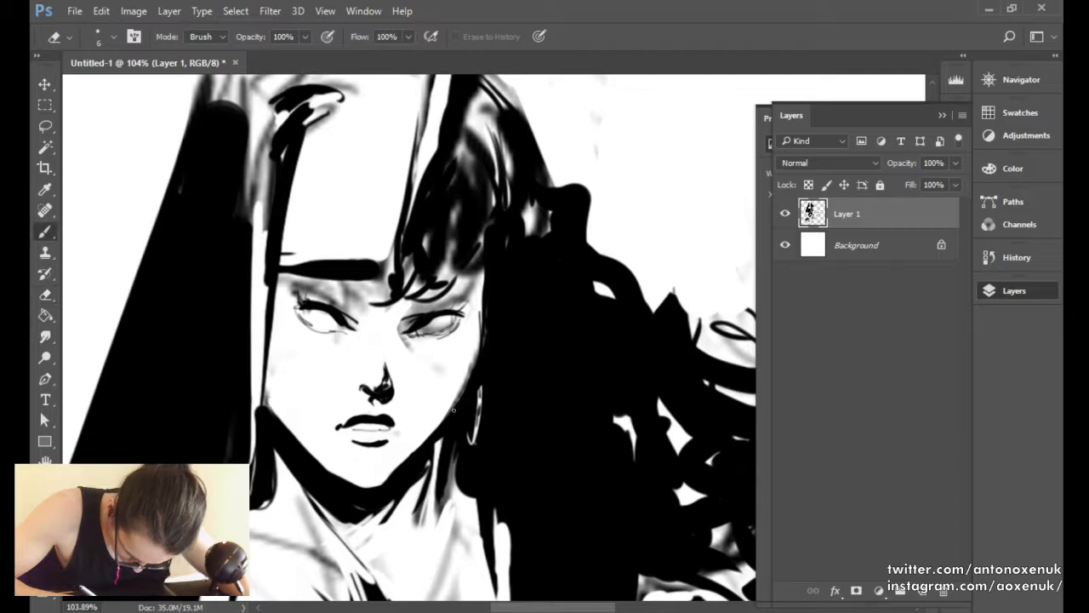
pyautogui.moveTo(484, 337)
pyautogui.mouseDown()
pyautogui.moveTo(458, 400)
pyautogui.moveTo(474, 352)
pyautogui.mouseUp()
pyautogui.press('e')
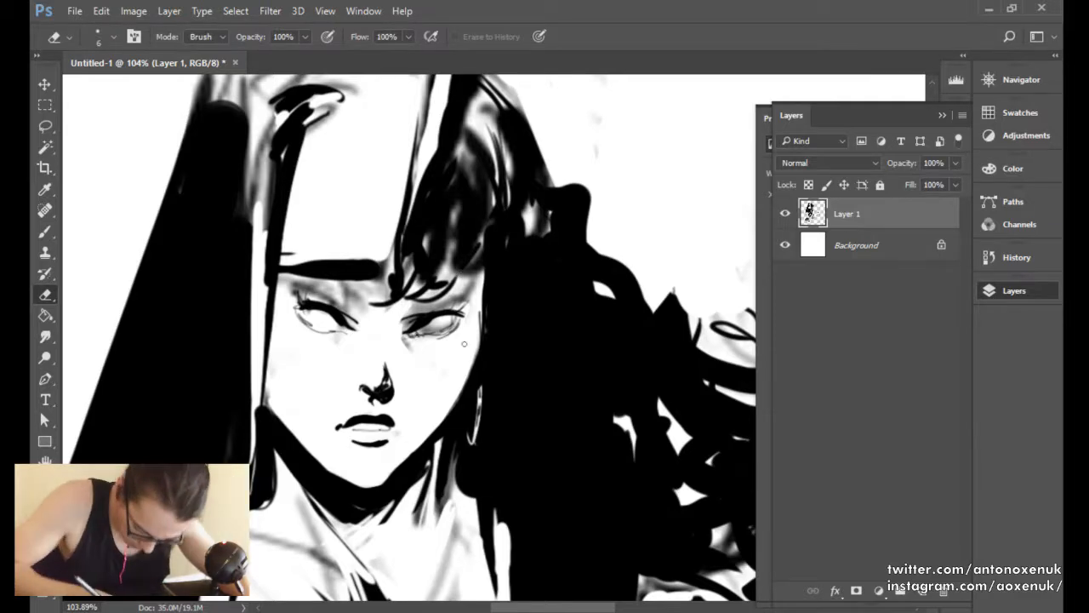
# Ink the lower lid and outer lashes of the eye below the fringe and erase the grey inside the eye.
pyautogui.press('b')
pyautogui.moveTo(417, 339)
pyautogui.mouseDown()
pyautogui.moveTo(457, 323)
pyautogui.moveTo(494, 329)
pyautogui.mouseUp()
pyautogui.moveTo(398, 343)
pyautogui.mouseDown()
pyautogui.moveTo(449, 337)
pyautogui.moveTo(476, 312)
pyautogui.mouseUp()
pyautogui.press('e')
pyautogui.moveTo(402, 341)
pyautogui.mouseDown()
pyautogui.moveTo(458, 324)
pyautogui.moveTo(394, 337)
pyautogui.moveTo(468, 302)
pyautogui.mouseUp()
pyautogui.press('b')
pyautogui.press('e')
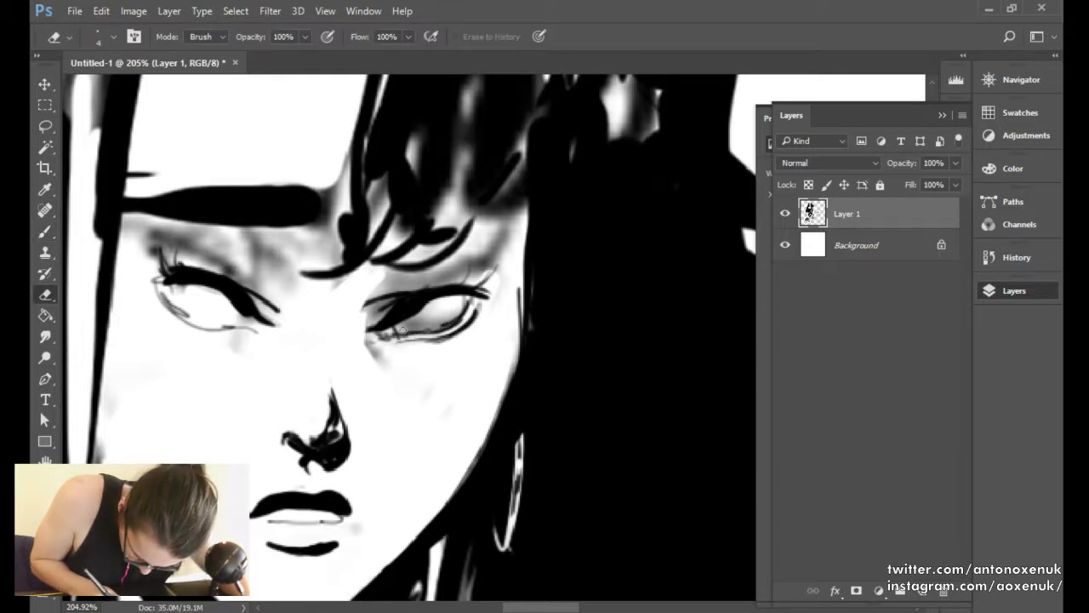
pyautogui.moveTo(400, 331); pyautogui.dragTo(463, 300)
pyautogui.moveTo(453, 313)
pyautogui.mouseDown()
pyautogui.moveTo(466, 291)
pyautogui.moveTo(457, 322)
pyautogui.moveTo(488, 318)
pyautogui.moveTo(465, 330)
pyautogui.mouseUp()
pyautogui.press('b')
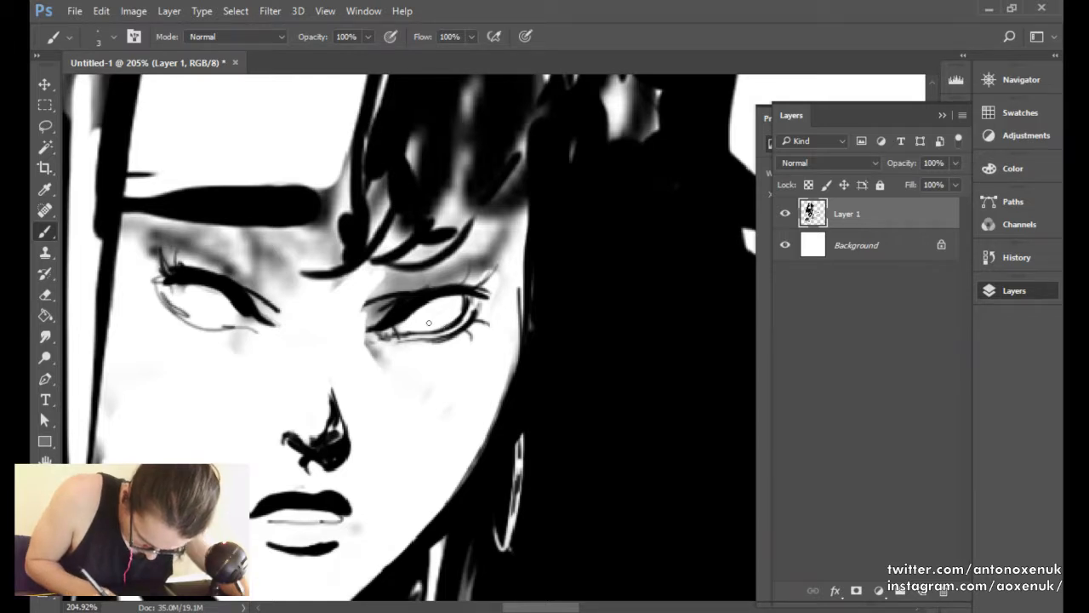
# Erase the grey shading around the eye below the fringe, leaving a thin crease above the upper lid.
pyautogui.press('e')
pyautogui.moveTo(375, 362)
pyautogui.mouseDown()
pyautogui.moveTo(372, 310)
pyautogui.moveTo(369, 327)
pyautogui.moveTo(395, 277)
pyautogui.moveTo(488, 244)
pyautogui.mouseUp()
pyautogui.press('[')
pyautogui.press('[')
pyautogui.press('[')
pyautogui.moveTo(405, 291)
pyautogui.mouseDown()
pyautogui.moveTo(472, 268)
pyautogui.moveTo(412, 296)
pyautogui.moveTo(463, 266)
pyautogui.moveTo(538, 304)
pyautogui.moveTo(436, 304)
pyautogui.mouseUp()
# Erase the grey shading between the other eye and the black band above it with a 25 px eraser.
pyautogui.press('b')
pyautogui.press(']')
pyautogui.press(']')
pyautogui.press('e')
pyautogui.press(']')
pyautogui.press(']')
pyautogui.press(']')
pyautogui.press(']')
pyautogui.press(']')
pyautogui.press(']')
pyautogui.moveTo(197, 228)
pyautogui.mouseDown()
pyautogui.moveTo(161, 236)
pyautogui.moveTo(157, 222)
pyautogui.moveTo(272, 250)
pyautogui.mouseUp()
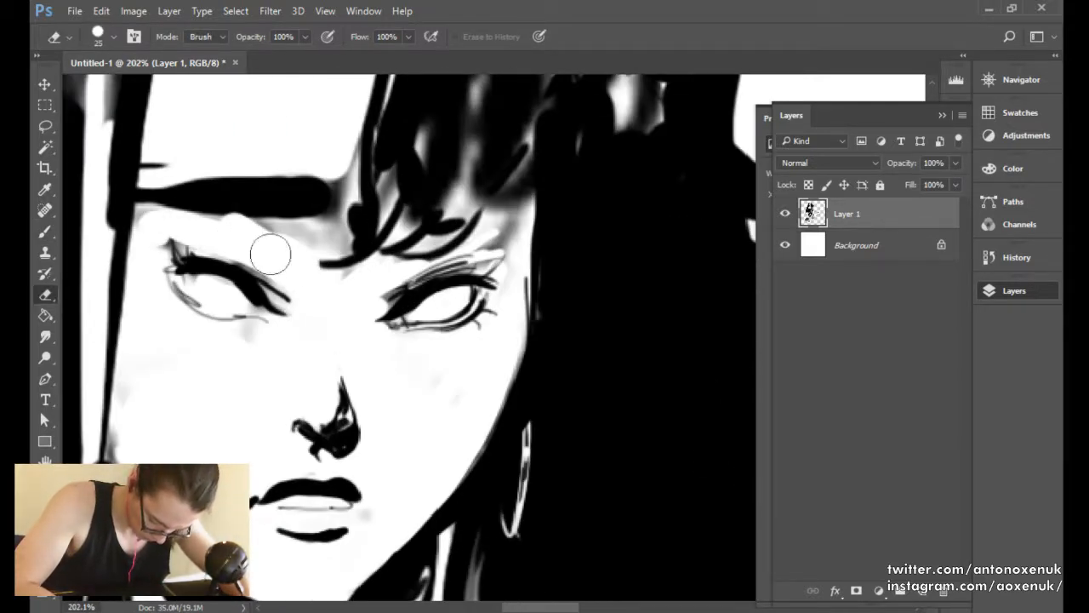
# Extend the black band above the eye down toward the fringe, trim its lower edge and fill the remaining gap.
pyautogui.press('b')
pyautogui.moveTo(208, 208)
pyautogui.mouseDown()
pyautogui.moveTo(305, 225)
pyautogui.moveTo(260, 208)
pyautogui.moveTo(341, 225)
pyautogui.mouseUp()
pyautogui.press(']')
pyautogui.press(']')
pyautogui.press(']')
pyautogui.press(']')
pyautogui.press('e')
pyautogui.moveTo(220, 227); pyautogui.dragTo(287, 231)
pyautogui.press('b')
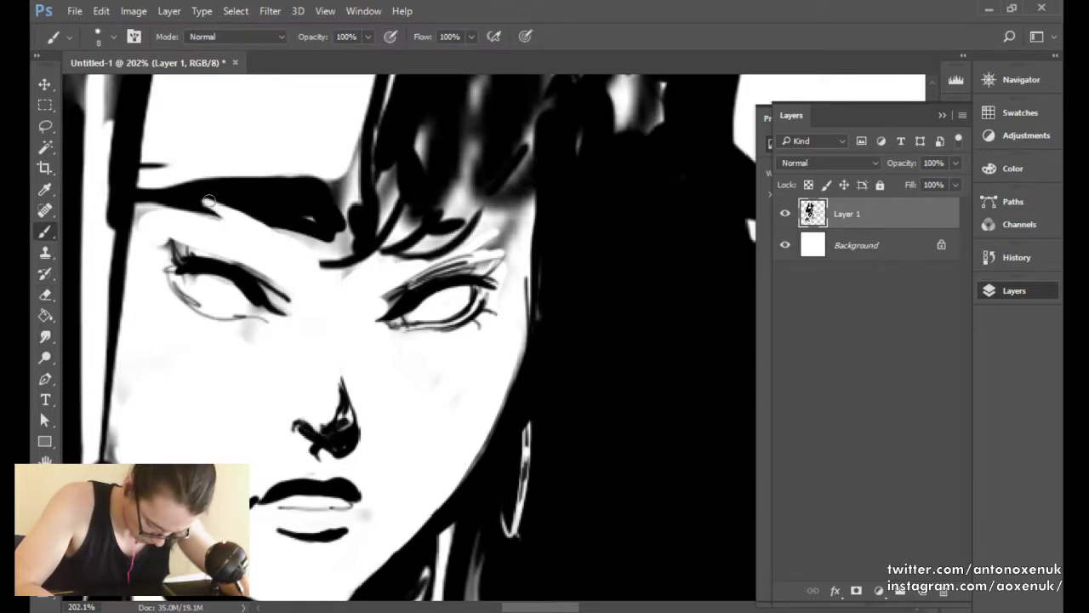
pyautogui.moveTo(208, 205); pyautogui.dragTo(283, 225)
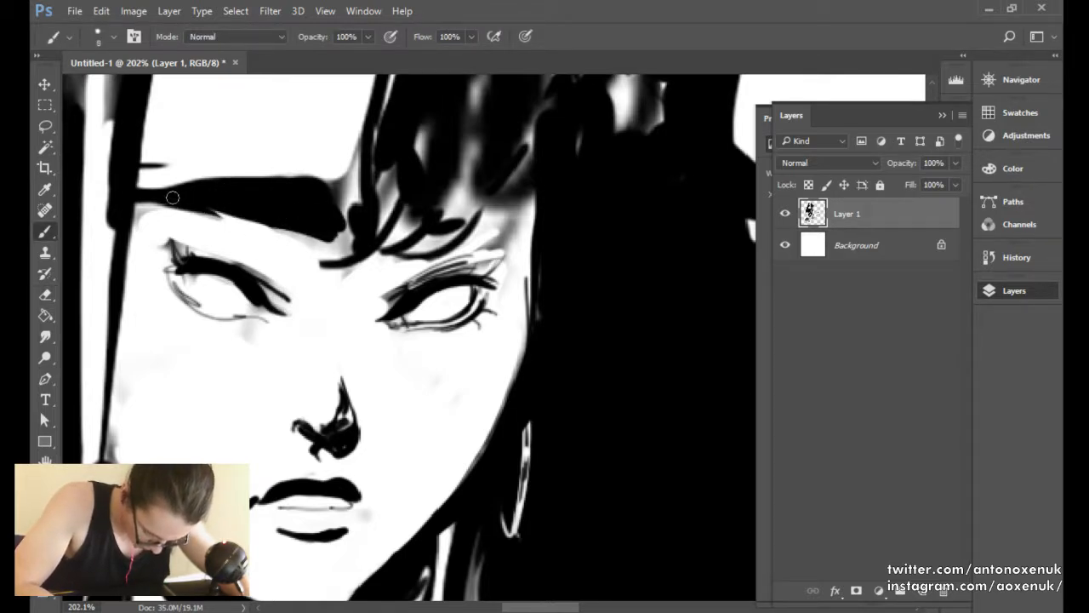
# Ink a slanted eyebrow below the black band with tapering strokes, narrowing the brush to 5 px near the fringe.
pyautogui.moveTo(213, 211); pyautogui.dragTo(279, 251)
pyautogui.moveTo(223, 219)
pyautogui.mouseDown()
pyautogui.moveTo(280, 253)
pyautogui.moveTo(232, 224)
pyautogui.moveTo(304, 254)
pyautogui.mouseUp()
pyautogui.press('[')
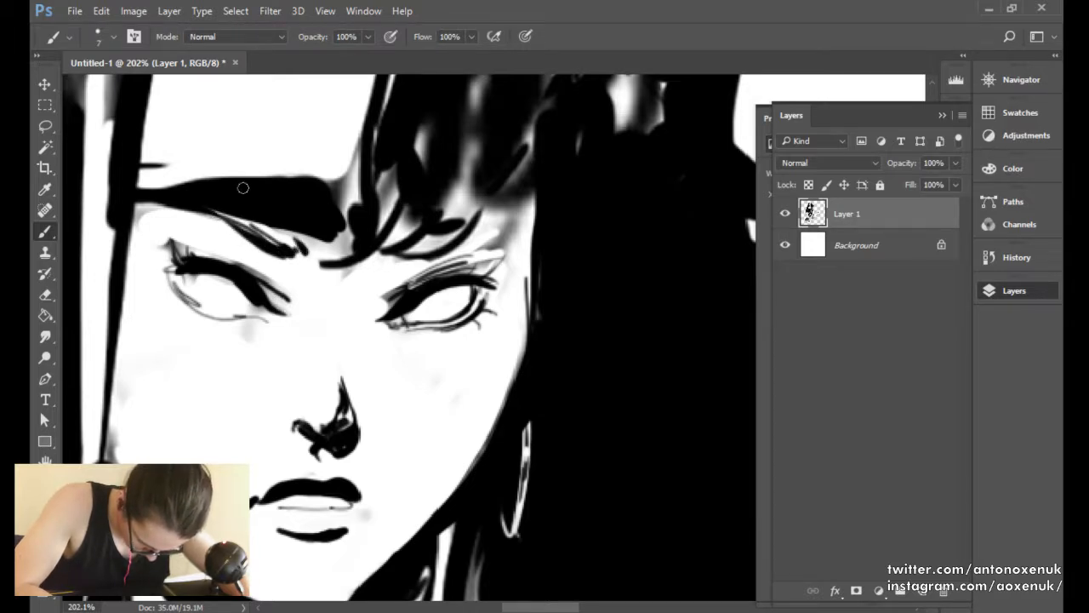
pyautogui.press('[')
pyautogui.press('[')
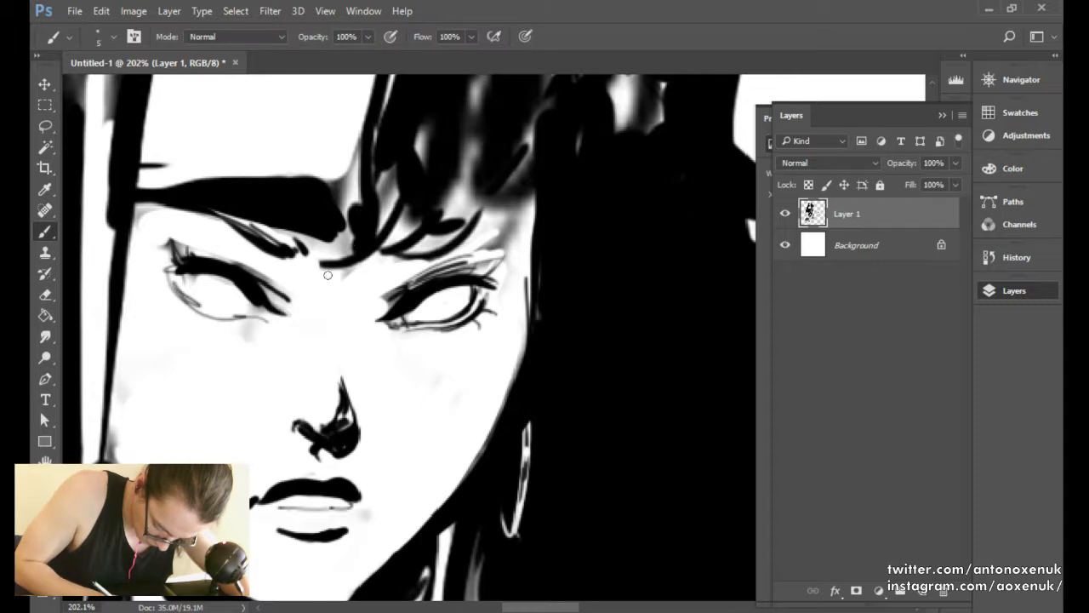
pyautogui.moveTo(311, 244)
pyautogui.mouseDown()
pyautogui.moveTo(370, 237)
pyautogui.moveTo(355, 226)
pyautogui.moveTo(327, 290)
pyautogui.moveTo(333, 231)
pyautogui.mouseUp()
# Trim the upper edge of the black band with a 10 px eraser and tidy its junction with the fringe.
pyautogui.press(']')
pyautogui.press(']')
pyautogui.press(']')
pyautogui.press('e')
pyautogui.moveTo(127, 235); pyautogui.dragTo(280, 224)
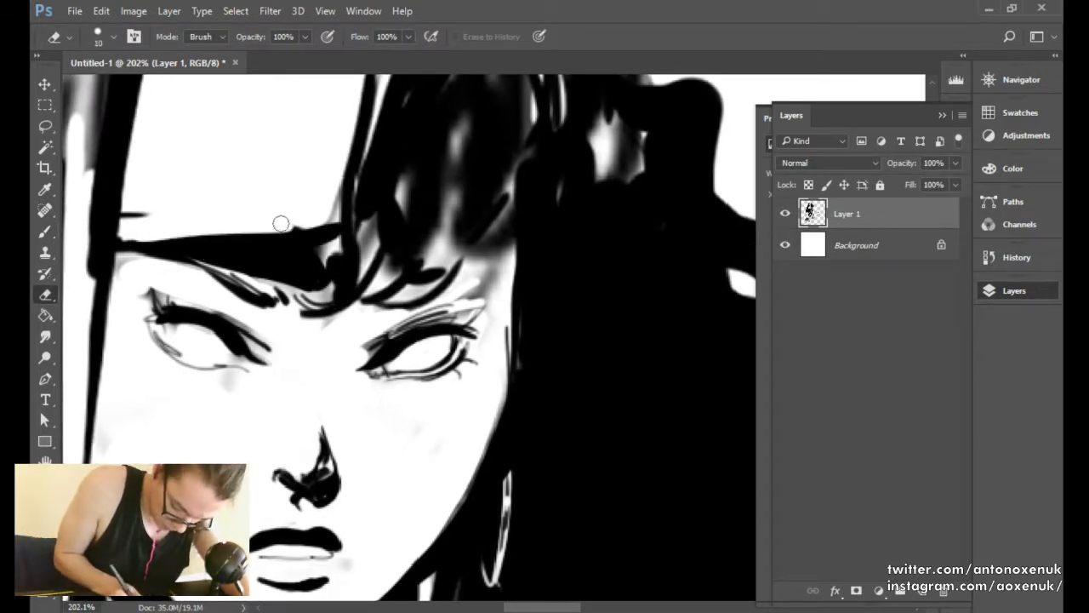
pyautogui.moveTo(166, 234)
pyautogui.mouseDown()
pyautogui.moveTo(381, 210)
pyautogui.moveTo(343, 218)
pyautogui.mouseUp()
pyautogui.press('[')
pyautogui.press('[')
pyautogui.press('[')
pyautogui.moveTo(344, 174)
pyautogui.mouseDown()
pyautogui.moveTo(335, 217)
pyautogui.moveTo(345, 150)
pyautogui.mouseUp()
pyautogui.moveTo(465, 246); pyautogui.dragTo(412, 251)
pyautogui.moveTo(579, 320); pyautogui.dragTo(644, 292)
# Ink a small black accent at the corner of the mouth nearest the earring.
pyautogui.press('b')
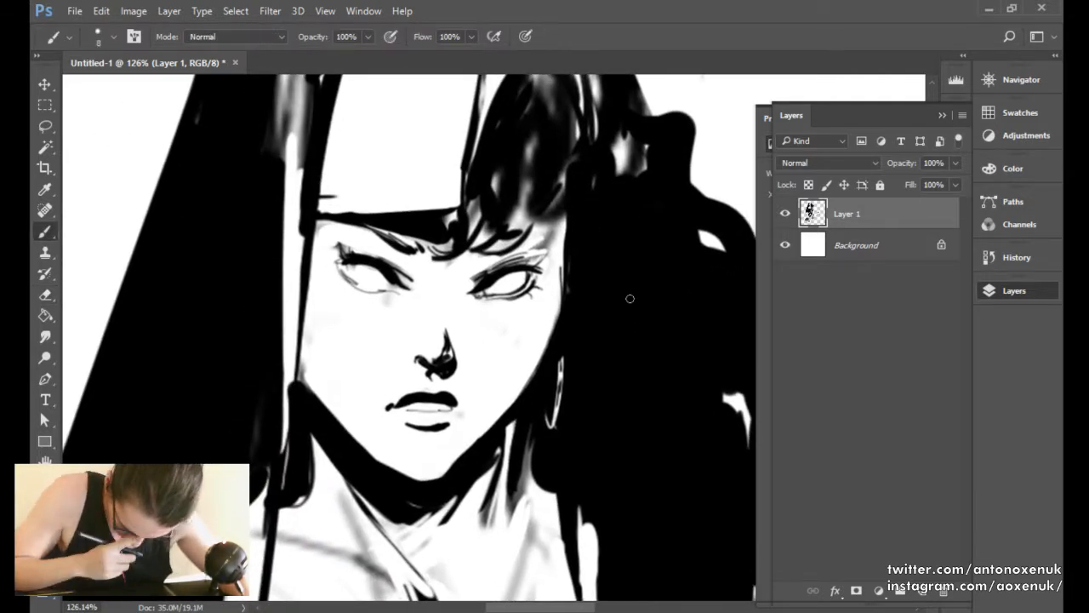
pyautogui.moveTo(454, 404); pyautogui.dragTo(461, 409)
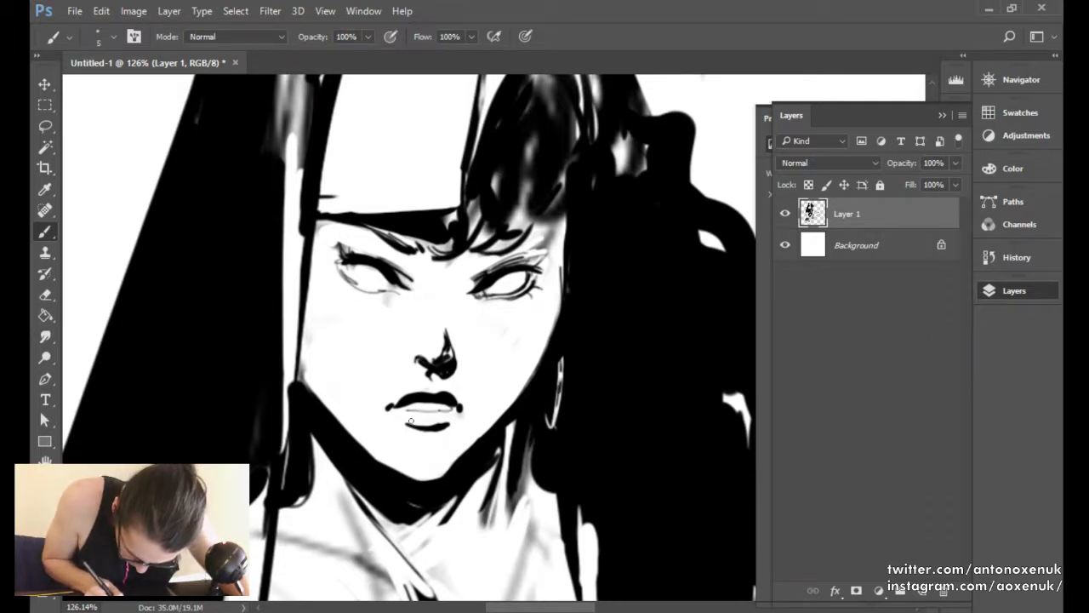
pyautogui.moveTo(405, 420)
pyautogui.mouseDown()
pyautogui.moveTo(434, 422)
pyautogui.moveTo(455, 405)
pyautogui.moveTo(425, 401)
pyautogui.moveTo(475, 397)
pyautogui.moveTo(419, 422)
pyautogui.moveTo(398, 412)
pyautogui.moveTo(441, 418)
pyautogui.mouseUp()
pyautogui.press(']')
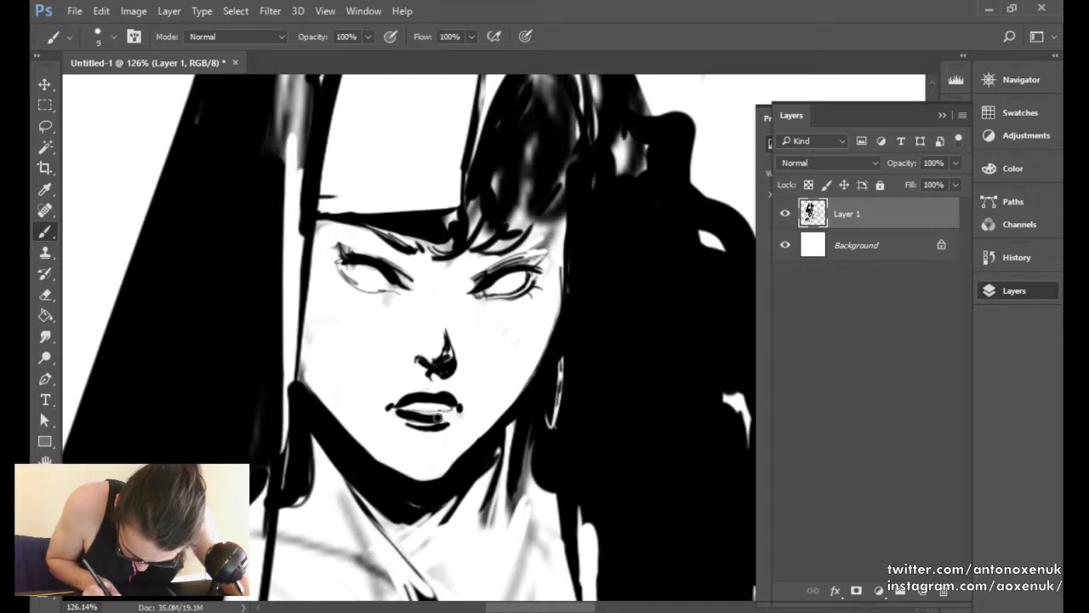
pyautogui.hotkey('ctrl', 'z')
# Create a new layer and fill the lower lip solid black with a 15 px brush.
pyautogui.hotkey('ctrl', 'shift', 'alt', 'n')
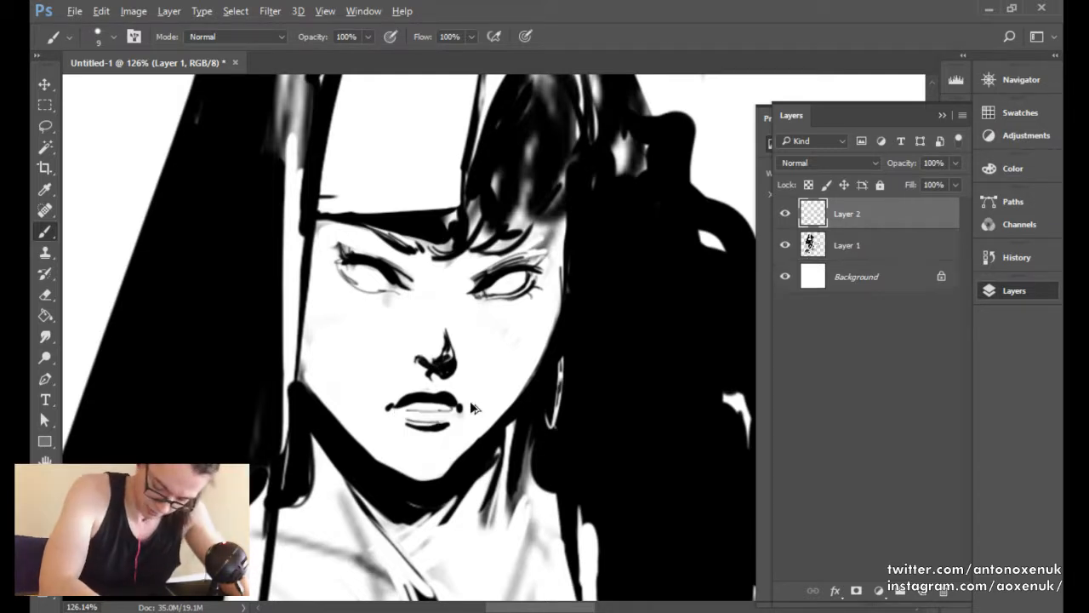
pyautogui.click(402, 416)
pyautogui.press(']')
pyautogui.press(']')
pyautogui.moveTo(413, 417); pyautogui.dragTo(464, 412)
pyautogui.press('e')
pyautogui.press('b')
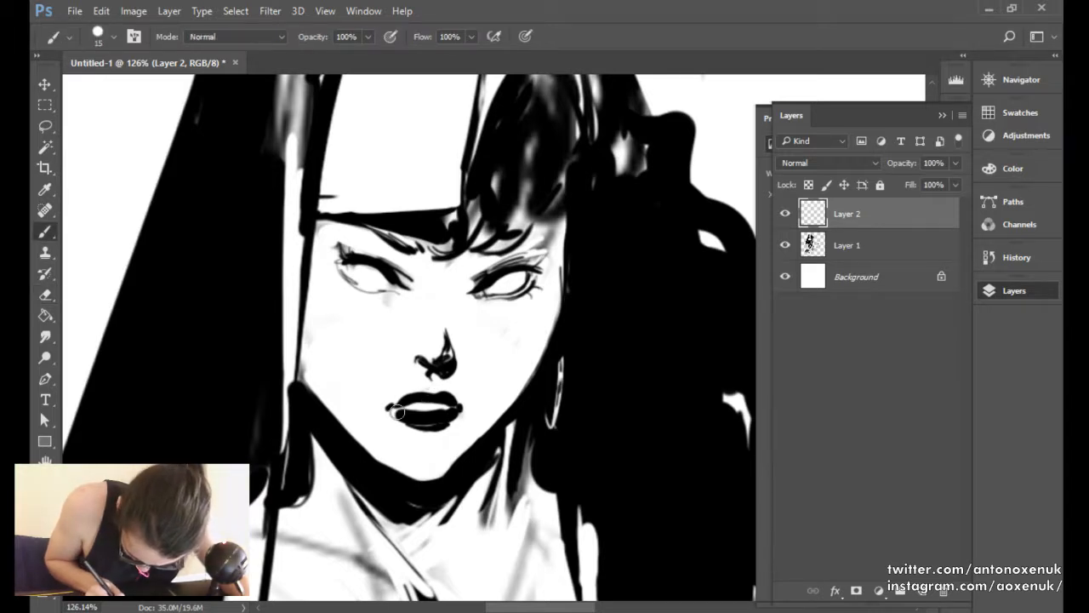
# Carve white highlights into the black lower lip with a small eraser and tidy them with a 4 px brush.
pyautogui.press('e')
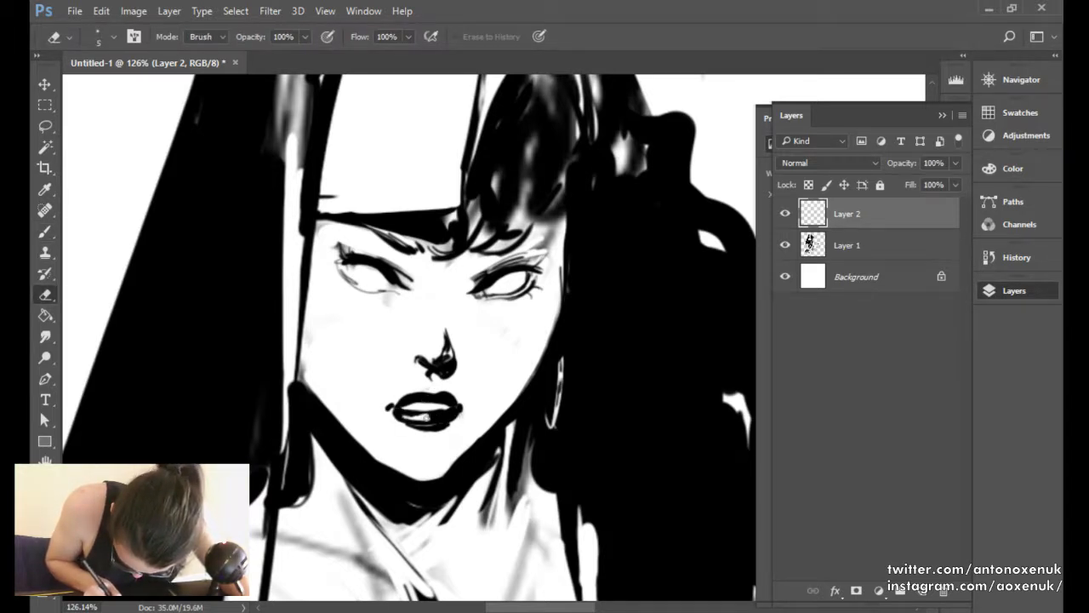
pyautogui.moveTo(423, 416); pyautogui.dragTo(467, 425)
pyautogui.press('b')
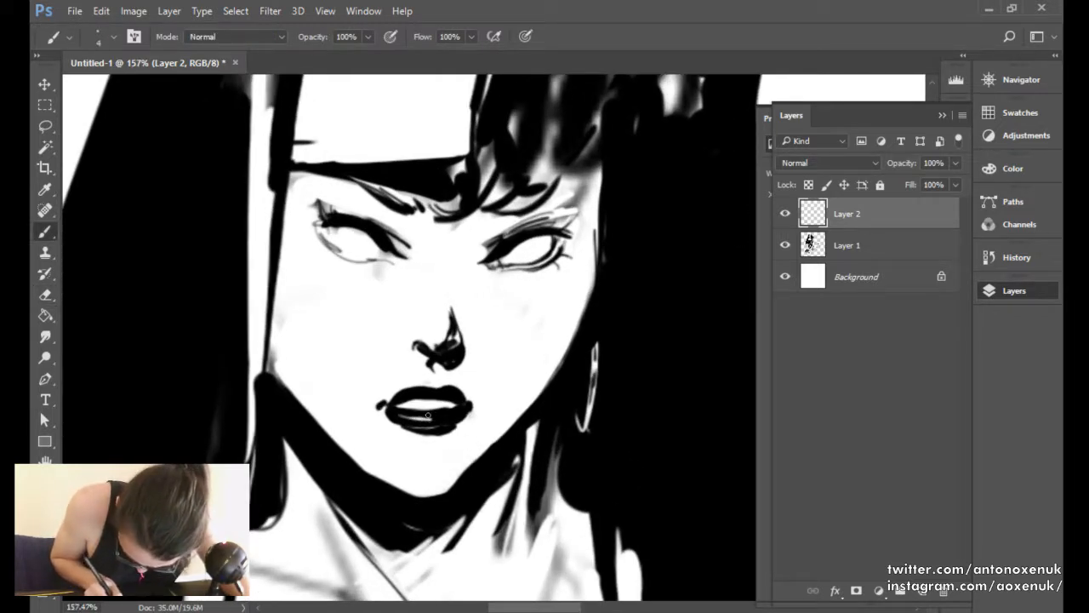
pyautogui.press('e')
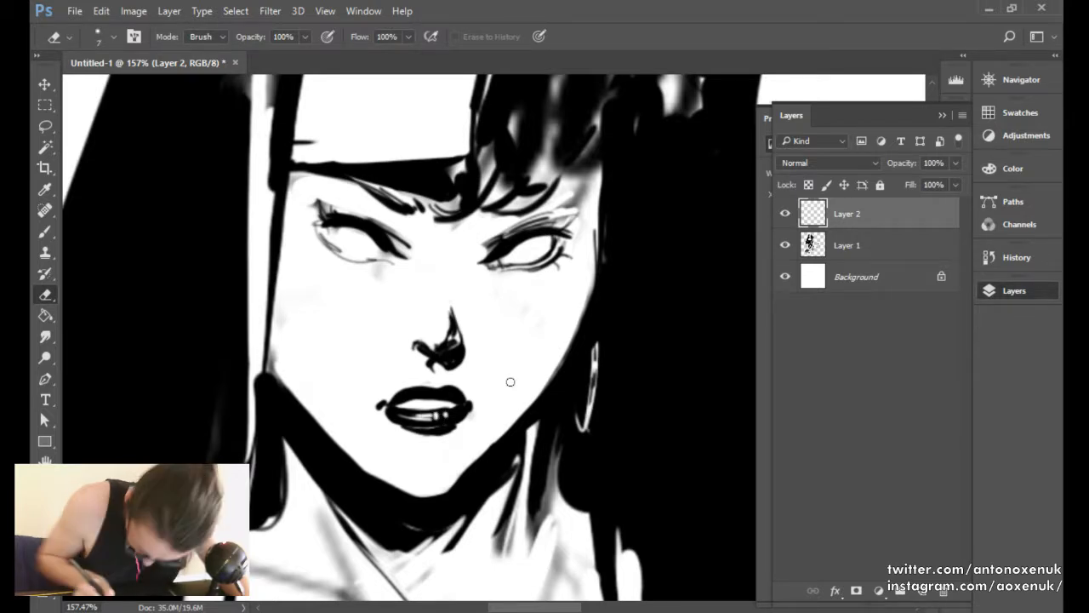
pyautogui.moveTo(442, 407); pyautogui.dragTo(489, 384)
# Refine the lower lip's highlights and outline with a 1 px brush and a 2 px eraser.
pyautogui.press('b')
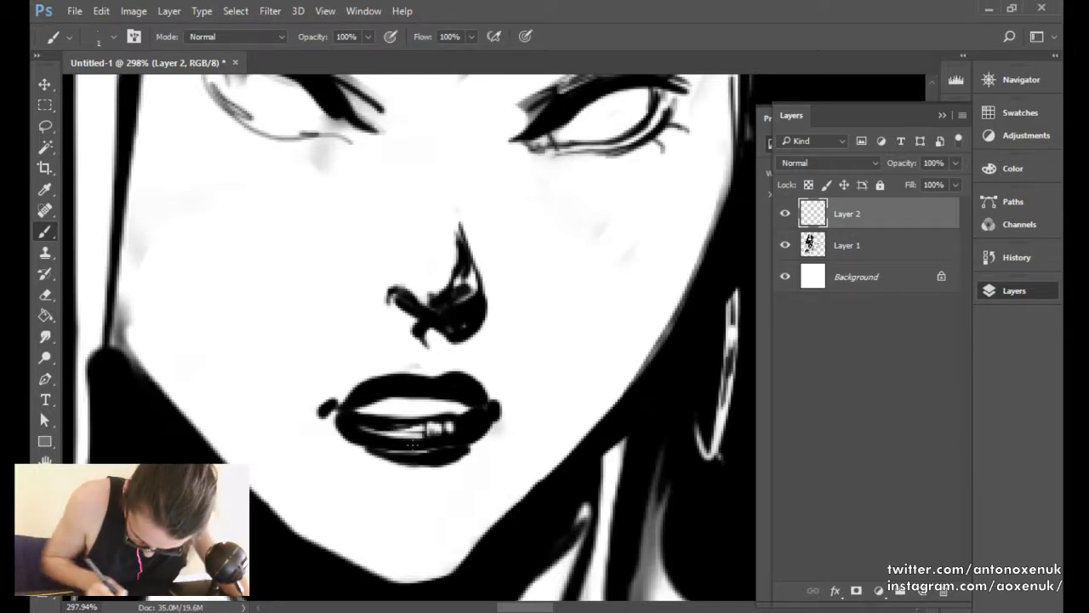
pyautogui.press('e')
pyautogui.press('[')
pyautogui.press('[')
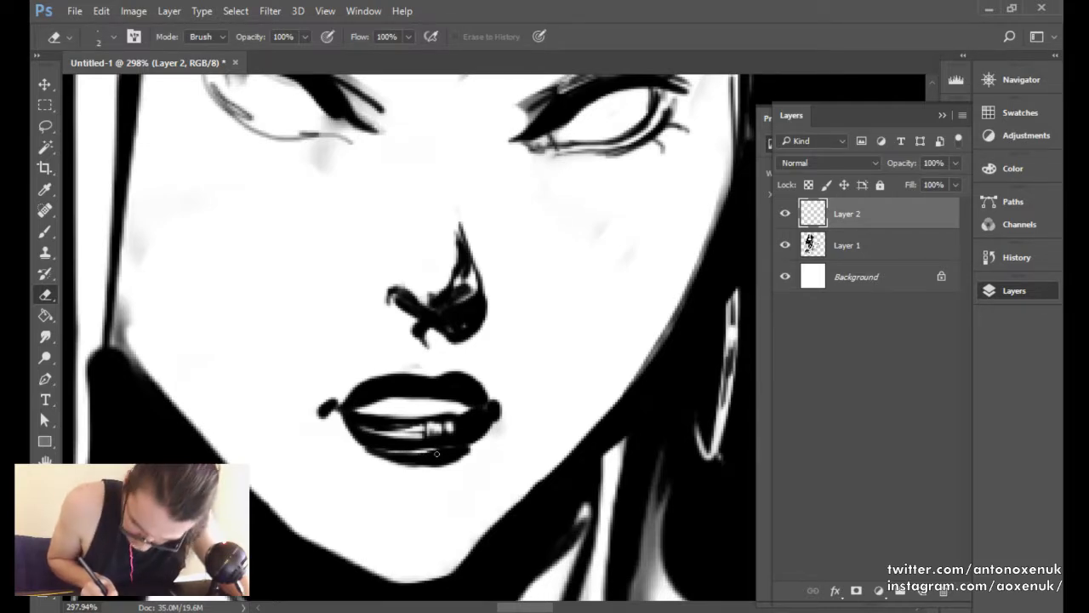
pyautogui.moveTo(509, 458); pyautogui.dragTo(442, 470)
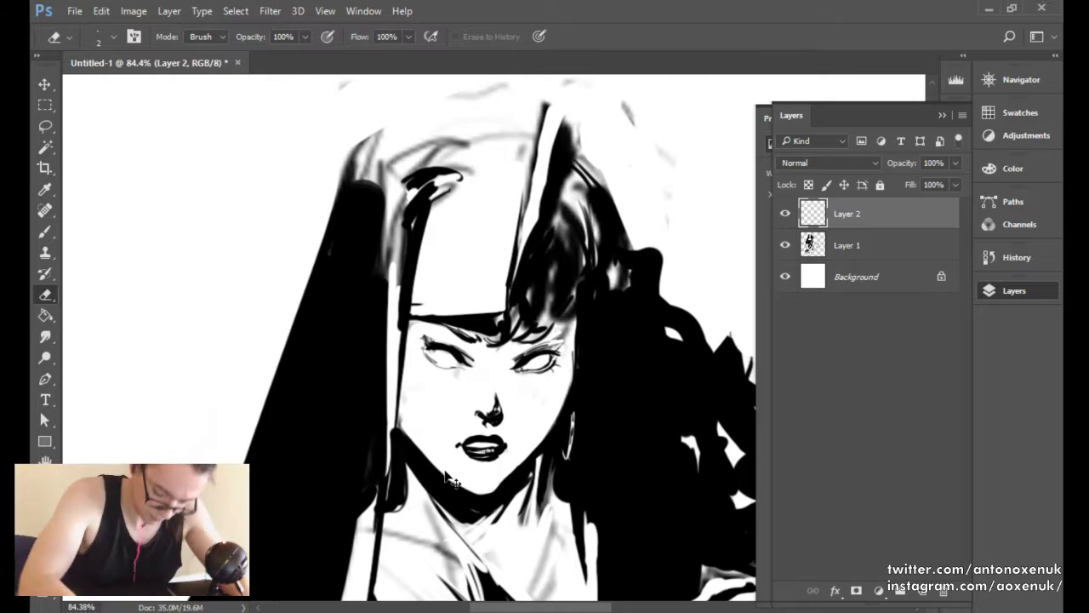
# Flip the canvas horizontally to check the portrait mirrored.
pyautogui.hotkey('ctrl', 'shift', 'h')
pyautogui.moveTo(625, 416)
pyautogui.mouseDown()
pyautogui.moveTo(545, 365)
pyautogui.moveTo(460, 356)
pyautogui.moveTo(462, 384)
pyautogui.mouseUp()
pyautogui.click(474, 352)
pyautogui.press('b')
# Compare the mouth with Layer 2 hidden and shown, and merge Layer 2 down into Layer 1.
pyautogui.click(783, 218)
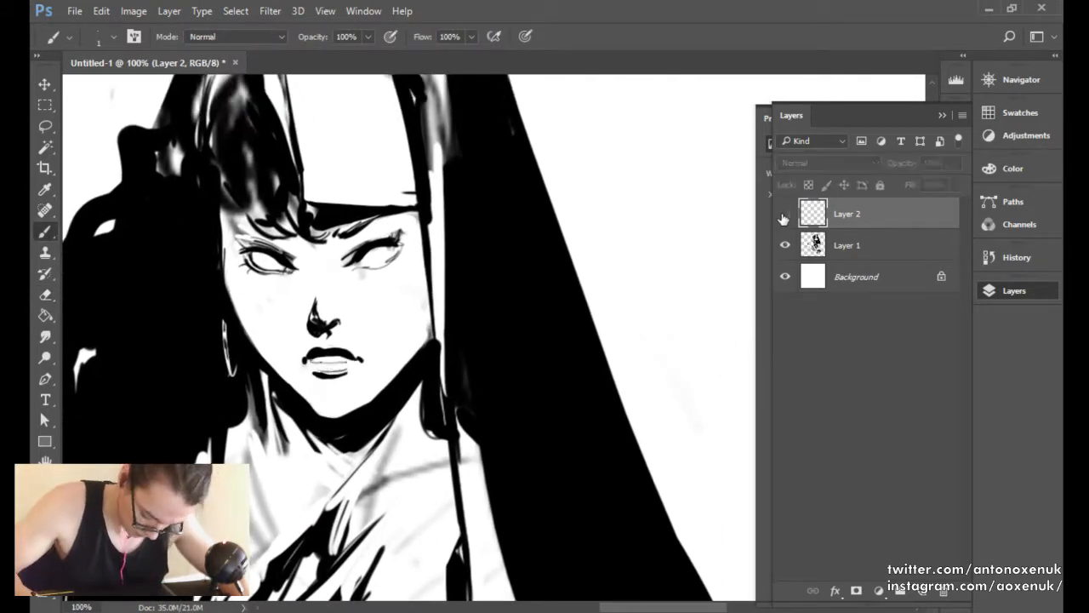
pyautogui.click(782, 216)
pyautogui.hotkey('ctrl', 'e')
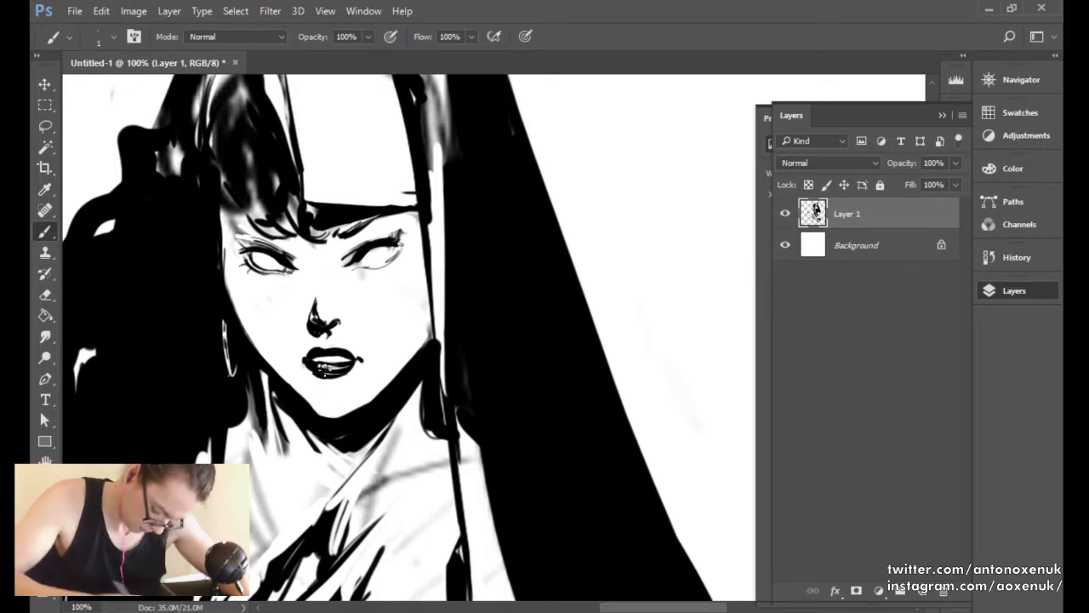
# Clean up the mouth's contours and lower-lip highlight with a 4 px eraser and a 3 px brush.
pyautogui.press('e')
pyautogui.moveTo(318, 374)
pyautogui.mouseDown()
pyautogui.moveTo(350, 367)
pyautogui.moveTo(324, 373)
pyautogui.mouseUp()
pyautogui.press(']')
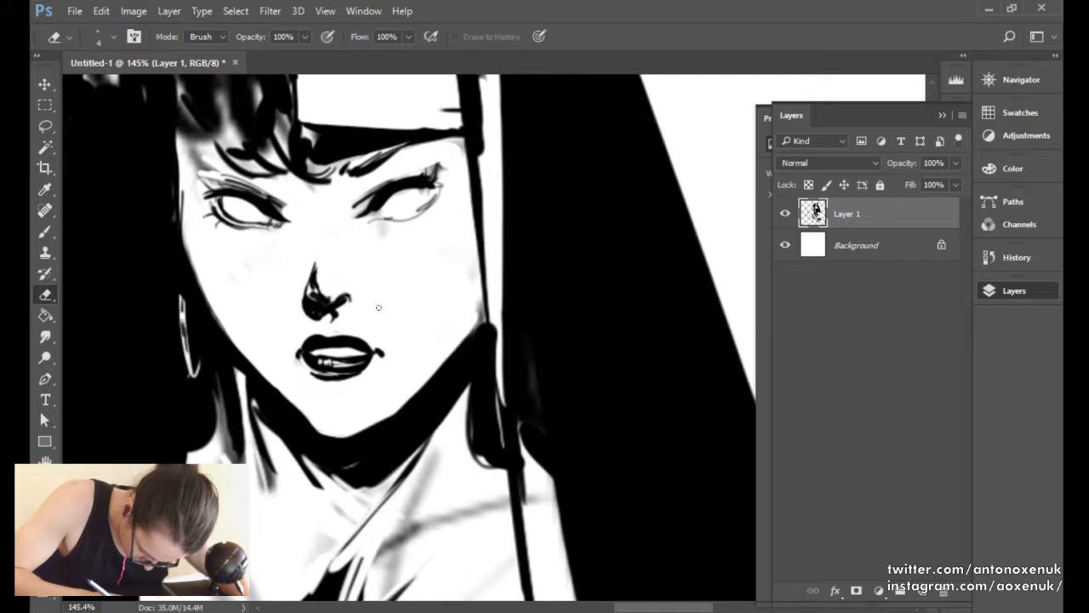
pyautogui.press('b')
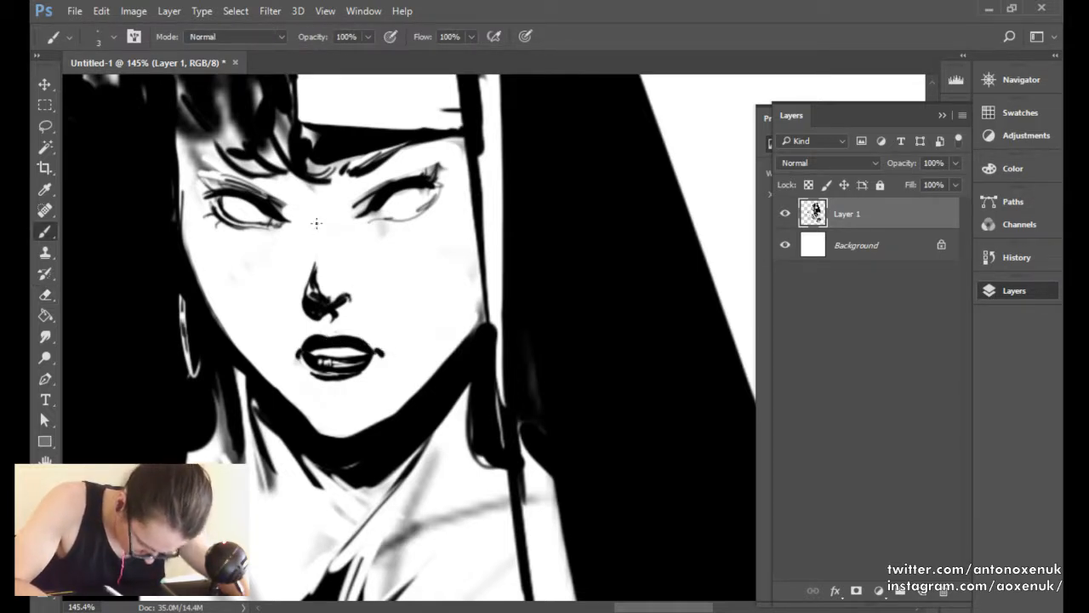
pyautogui.moveTo(410, 206); pyautogui.dragTo(344, 205)
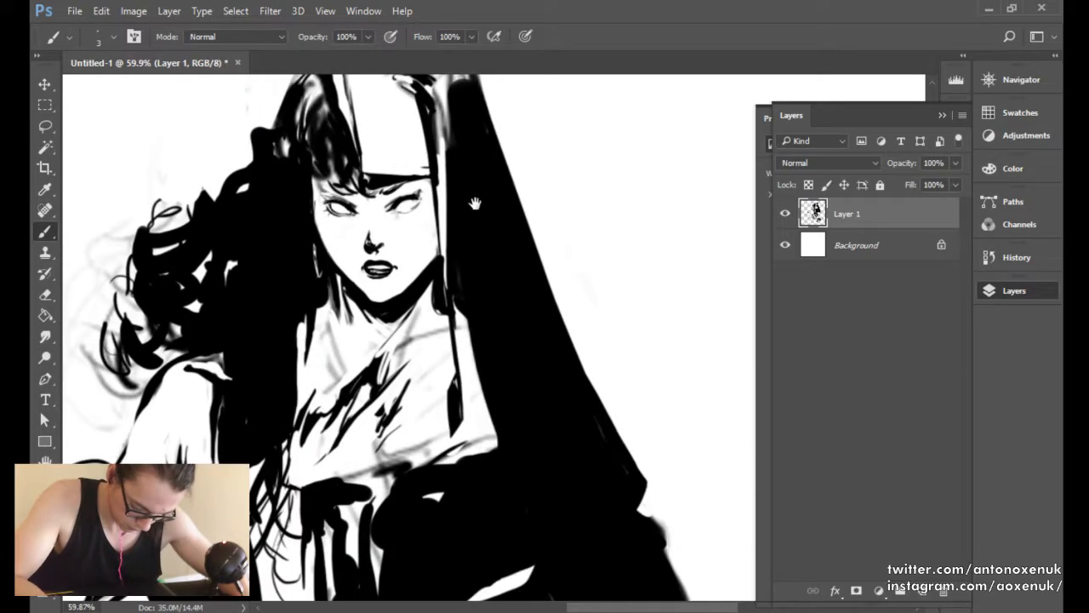
# Lasso the nose, rotate it by 1.56° with Free Transform and clear the selection.
pyautogui.moveTo(475, 203)
pyautogui.mouseDown()
pyautogui.moveTo(434, 278)
pyautogui.moveTo(418, 281)
pyautogui.mouseUp()
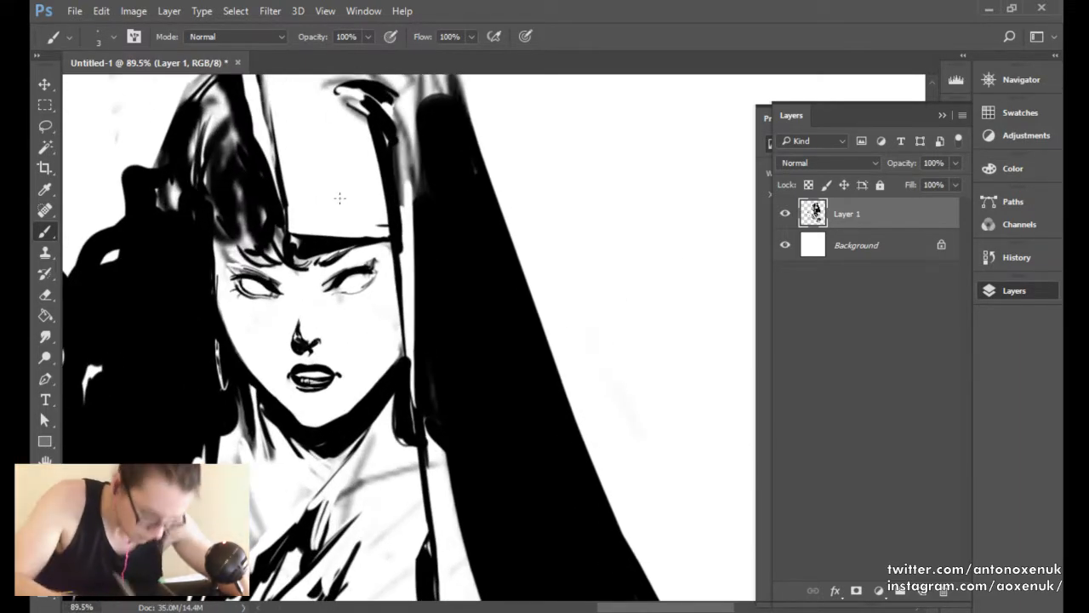
pyautogui.press('l')
pyautogui.moveTo(330, 355)
pyautogui.mouseDown()
pyautogui.moveTo(281, 334)
pyautogui.moveTo(363, 326)
pyautogui.moveTo(320, 326)
pyautogui.mouseUp()
pyautogui.hotkey('ctrl', 't')
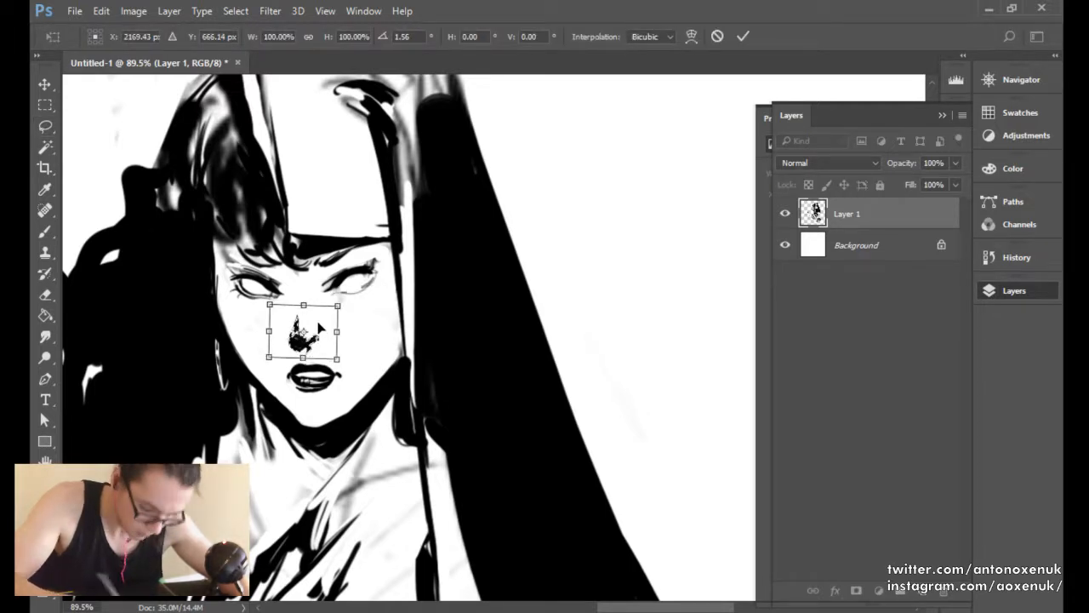
pyautogui.press('Return')
pyautogui.hotkey('ctrl', 'd')
# Erase the grey shading at the temple beside the fringe and ink a short black hair strand there.
pyautogui.press('b')
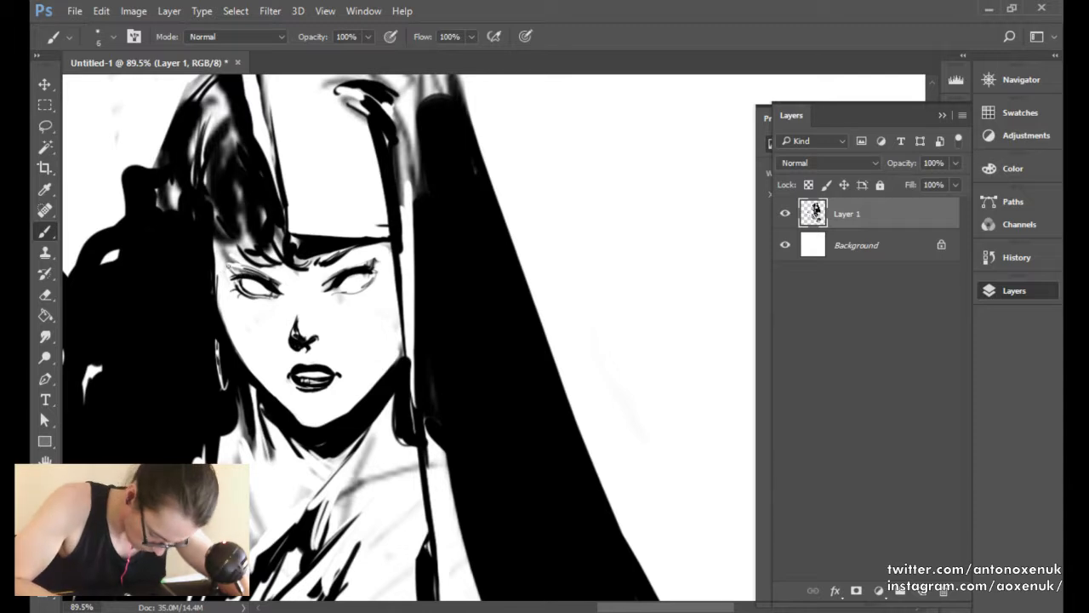
pyautogui.press('e')
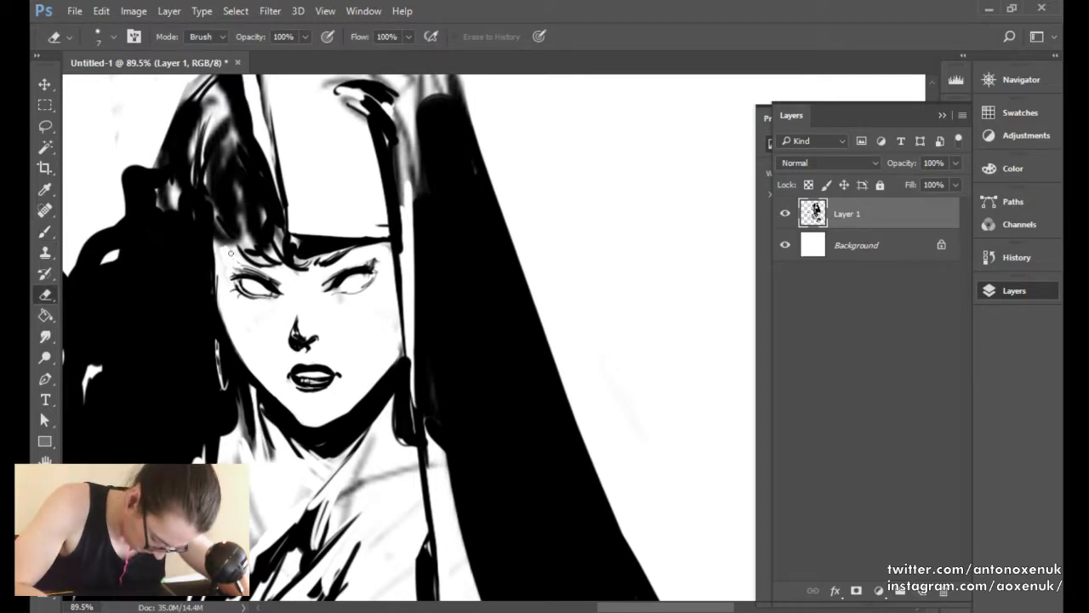
pyautogui.press('b')
pyautogui.moveTo(220, 245)
pyautogui.mouseDown()
pyautogui.moveTo(234, 269)
pyautogui.moveTo(228, 258)
pyautogui.mouseUp()
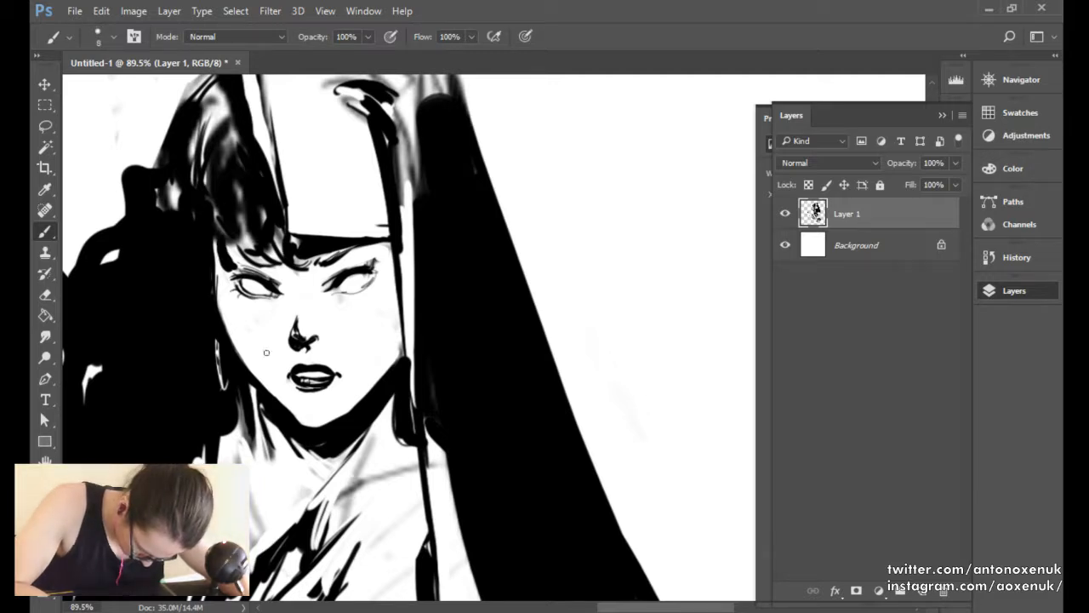
# Reshape the chin's lower edge with a 9 px eraser and a small black brush.
pyautogui.press('e')
pyautogui.press(']')
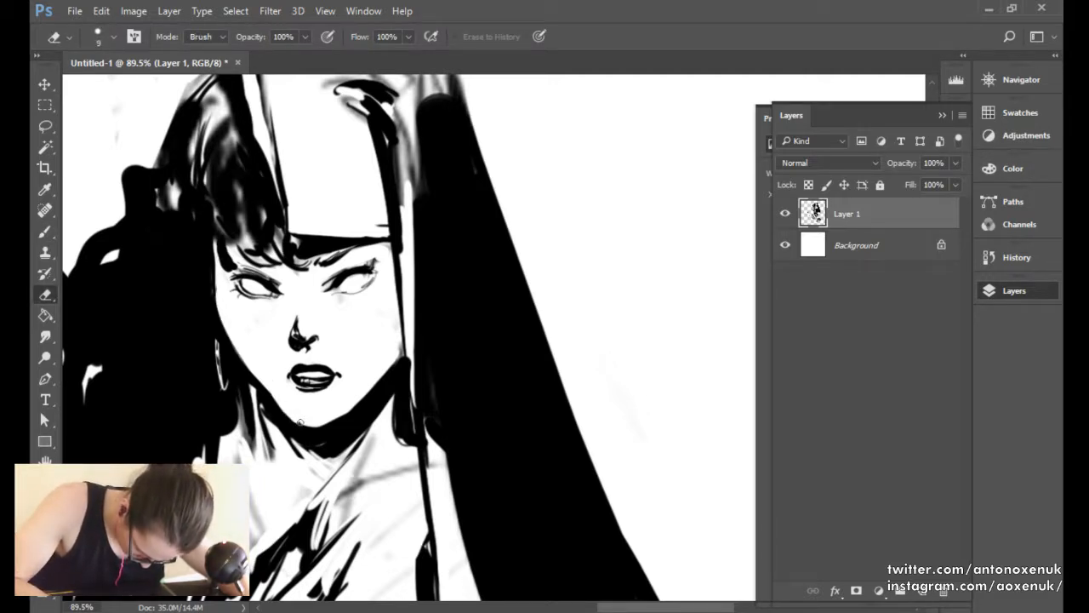
pyautogui.press('b')
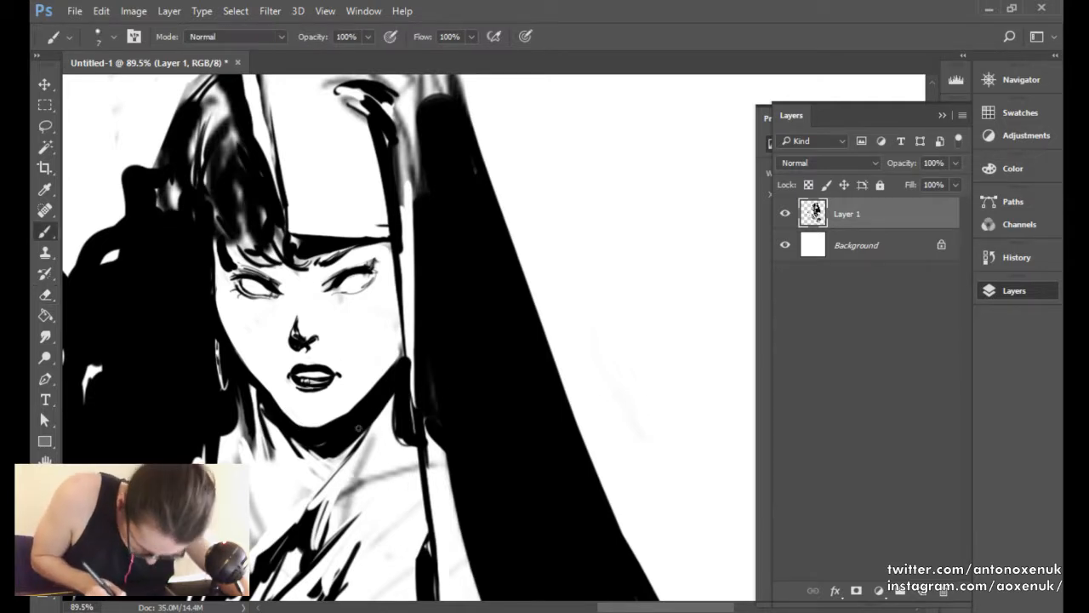
pyautogui.moveTo(292, 420); pyautogui.dragTo(332, 426)
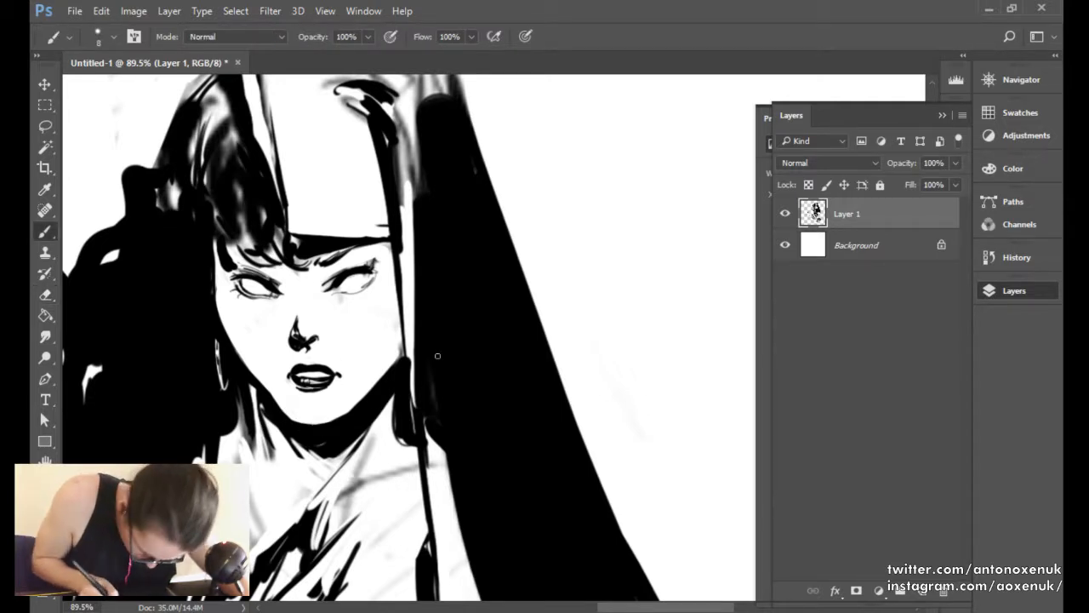
# Flip the canvas horizontally back to its original orientation and bring the curly hair into view.
pyautogui.hotkey('ctrl', 'shift', 'h')
pyautogui.moveTo(301, 399); pyautogui.dragTo(587, 396)
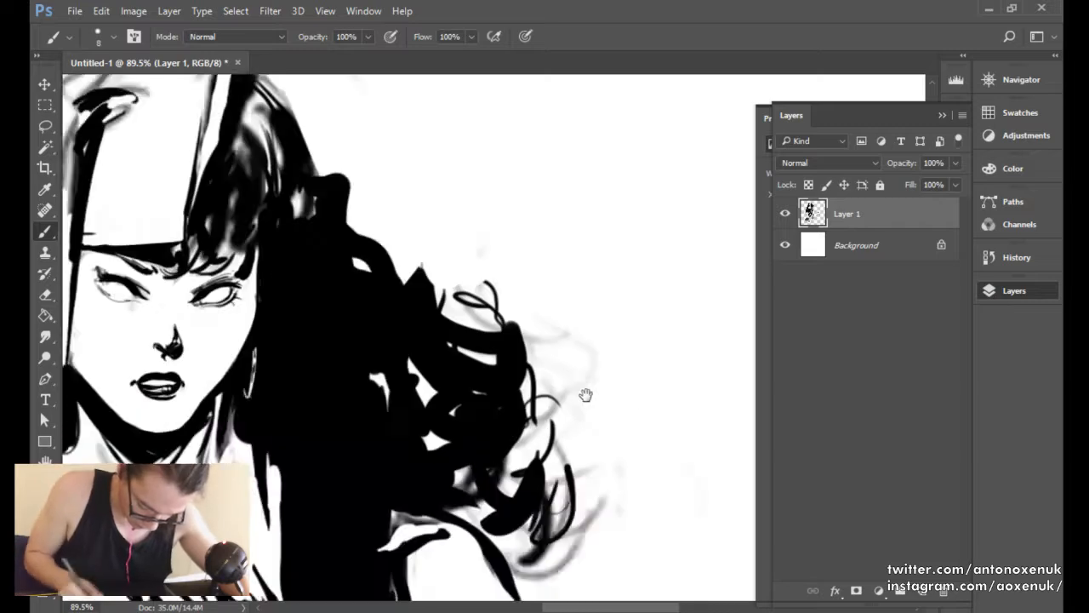
# Clean up the chin and jaw edge with the 9 px eraser and ink a small beauty mark below the mouth corner.
pyautogui.moveTo(531, 427); pyautogui.dragTo(522, 420)
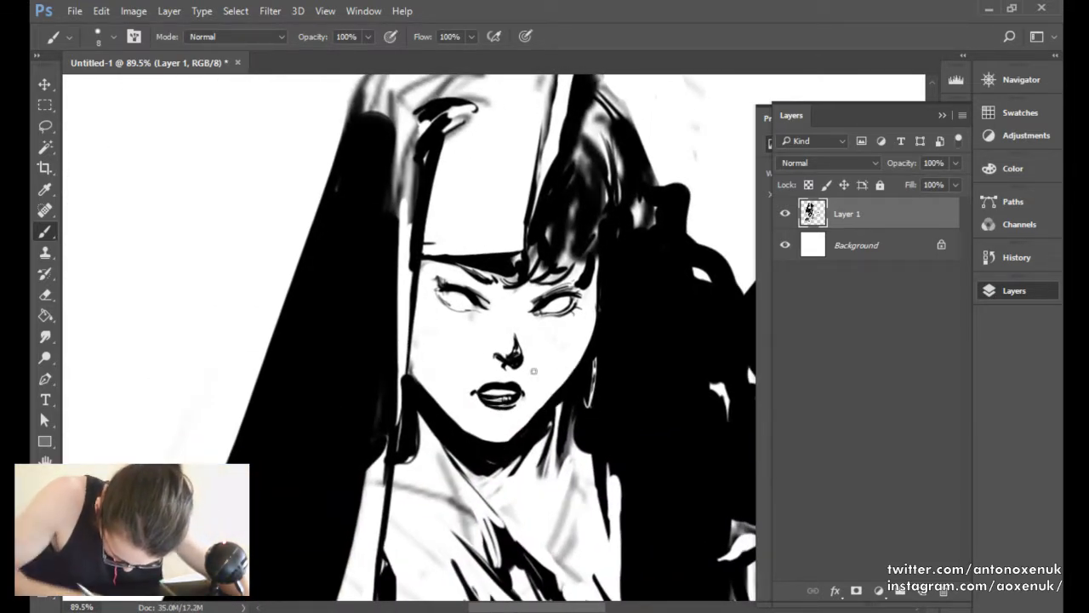
pyautogui.press('e')
pyautogui.moveTo(498, 442); pyautogui.dragTo(510, 435)
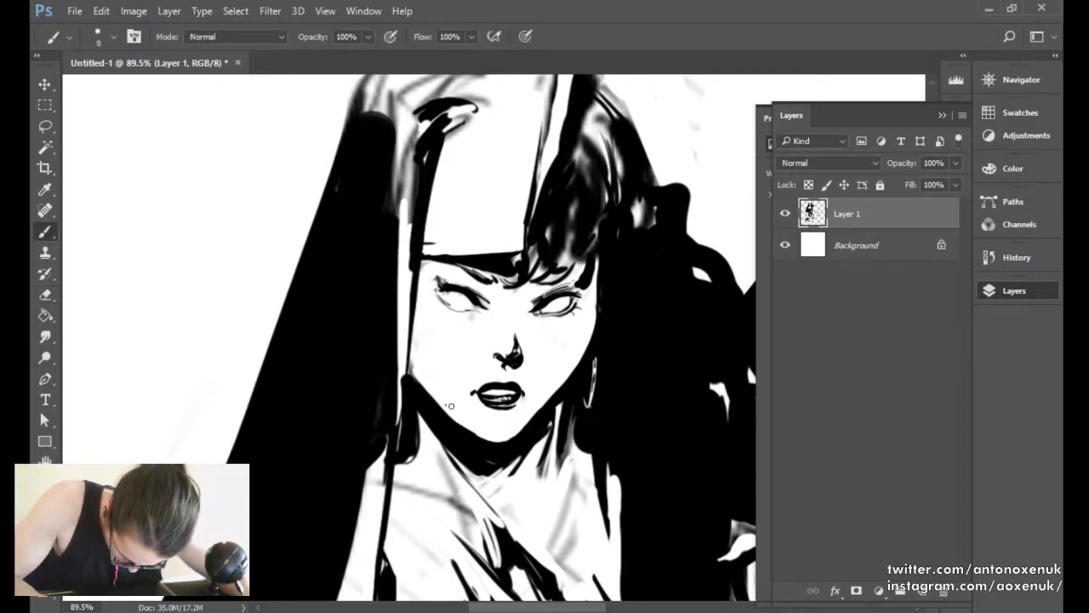
pyautogui.press('e')
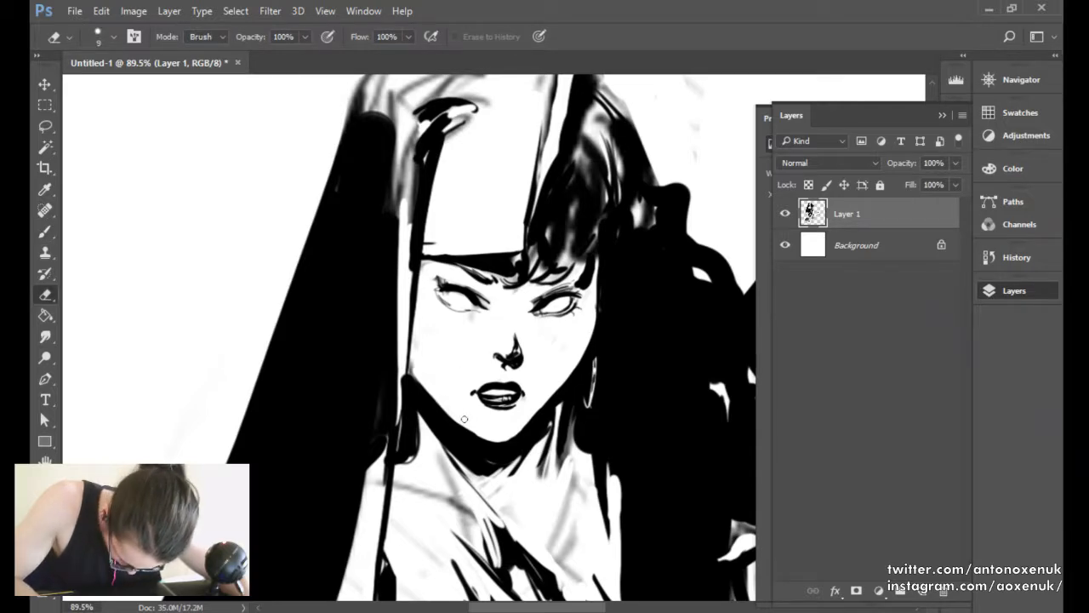
pyautogui.press('b')
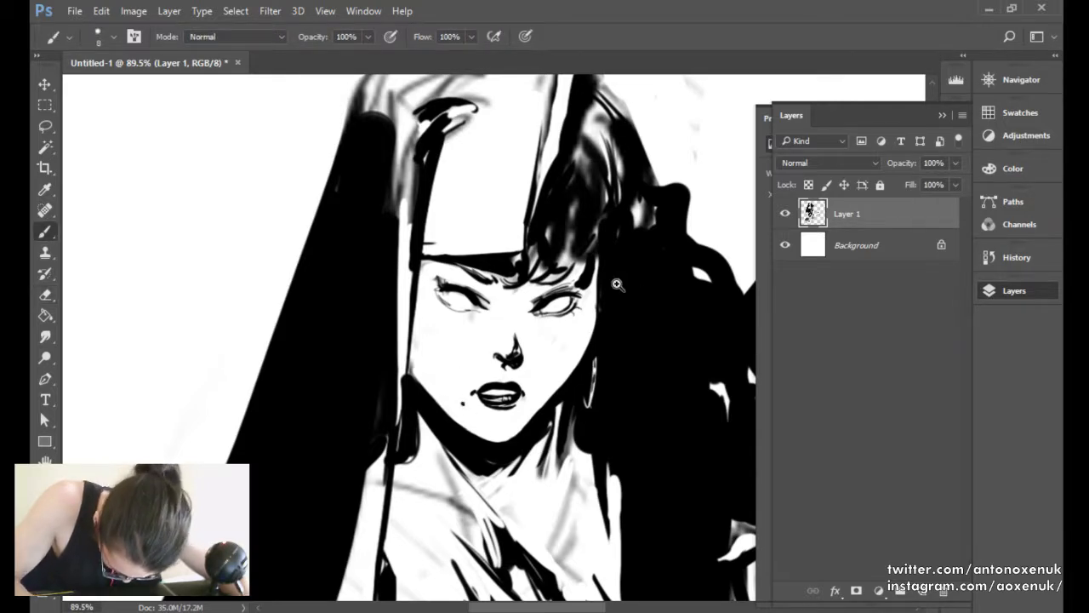
# Thicken the lower lid of the eye beside the curly hair and add fine lashes and an under-eye crease with a 5–6 px brush.
pyautogui.moveTo(618, 284)
pyautogui.mouseDown()
pyautogui.moveTo(510, 290)
pyautogui.moveTo(450, 334)
pyautogui.moveTo(438, 326)
pyautogui.moveTo(510, 294)
pyautogui.mouseUp()
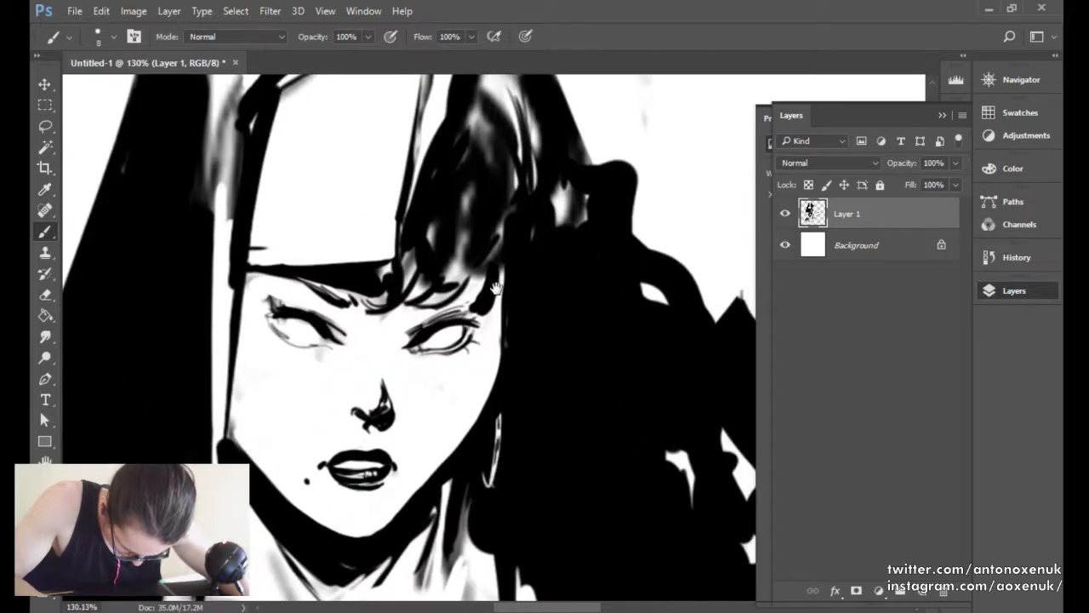
pyautogui.press('e')
pyautogui.press('b')
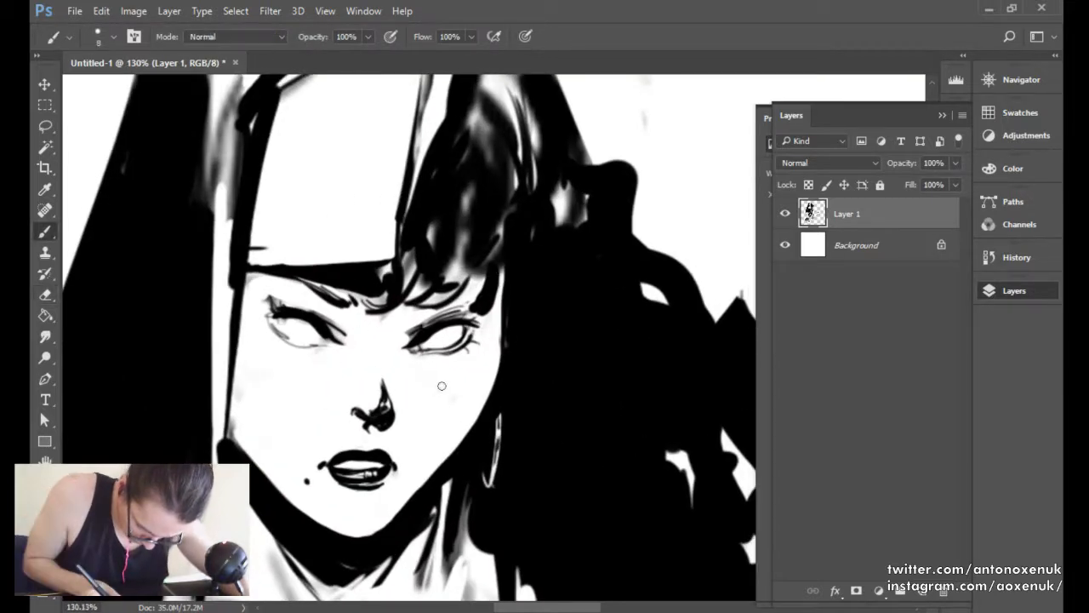
pyautogui.press(']')
pyautogui.moveTo(424, 355); pyautogui.dragTo(468, 348)
pyautogui.hotkey('ctrl', 'z')
pyautogui.press('[')
pyautogui.press('[')
pyautogui.press('[')
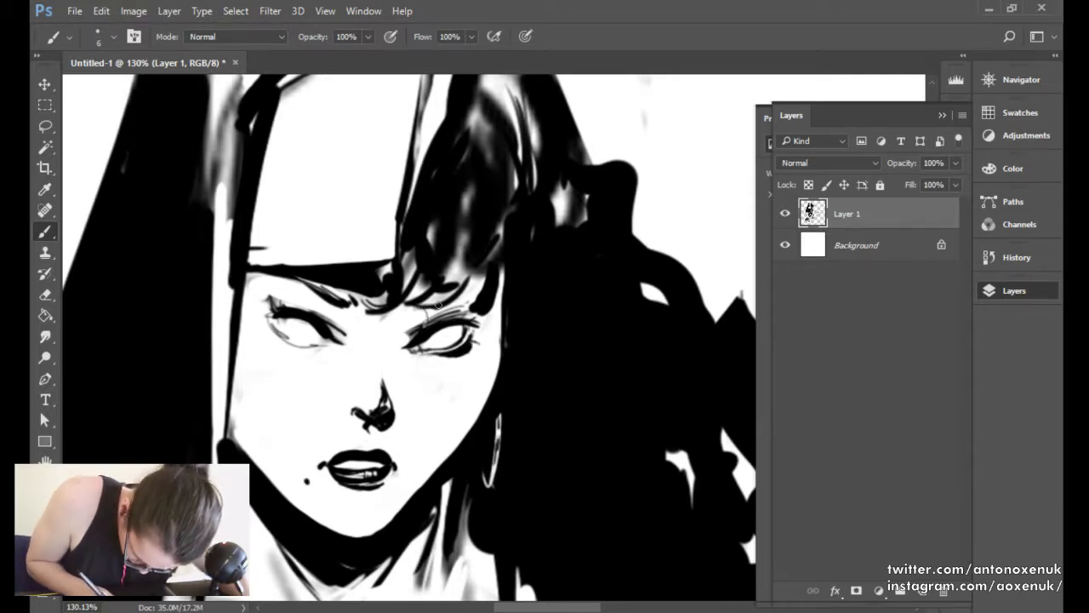
pyautogui.press(']')
pyautogui.press('[')
pyautogui.press('[')
pyautogui.moveTo(426, 360); pyautogui.dragTo(456, 363)
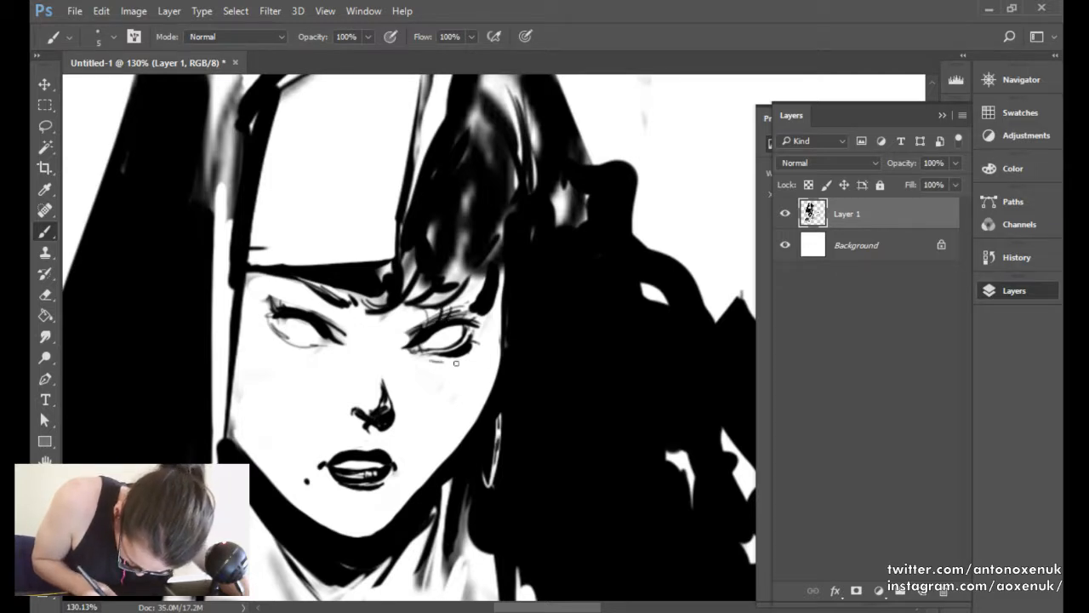
# Clean the eye on the veil side with a 9 px eraser and ink its upper lashes with a 6 px brush.
pyautogui.scroll(1, 336, 357)
pyautogui.press('e')
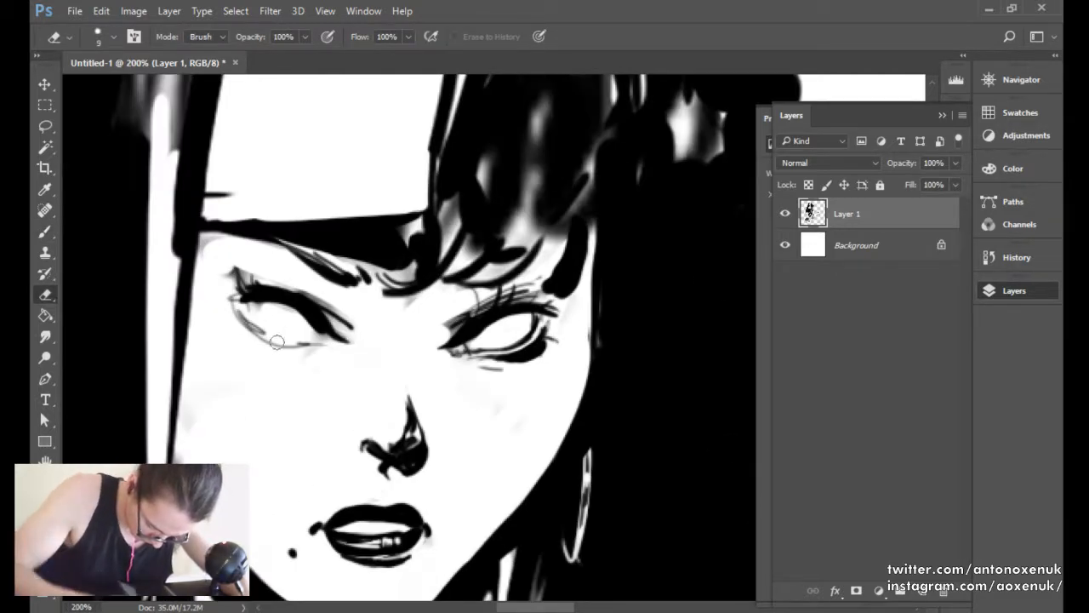
pyautogui.moveTo(263, 315)
pyautogui.mouseDown()
pyautogui.moveTo(250, 302)
pyautogui.moveTo(261, 291)
pyautogui.moveTo(294, 296)
pyautogui.mouseUp()
pyautogui.press('b')
pyautogui.press(']')
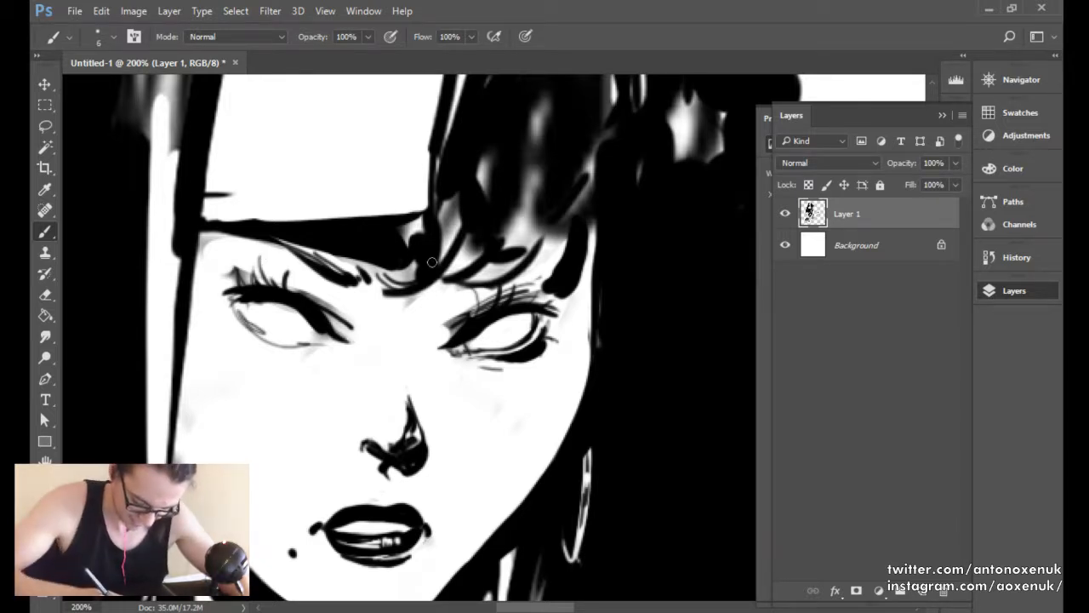
pyautogui.press('e')
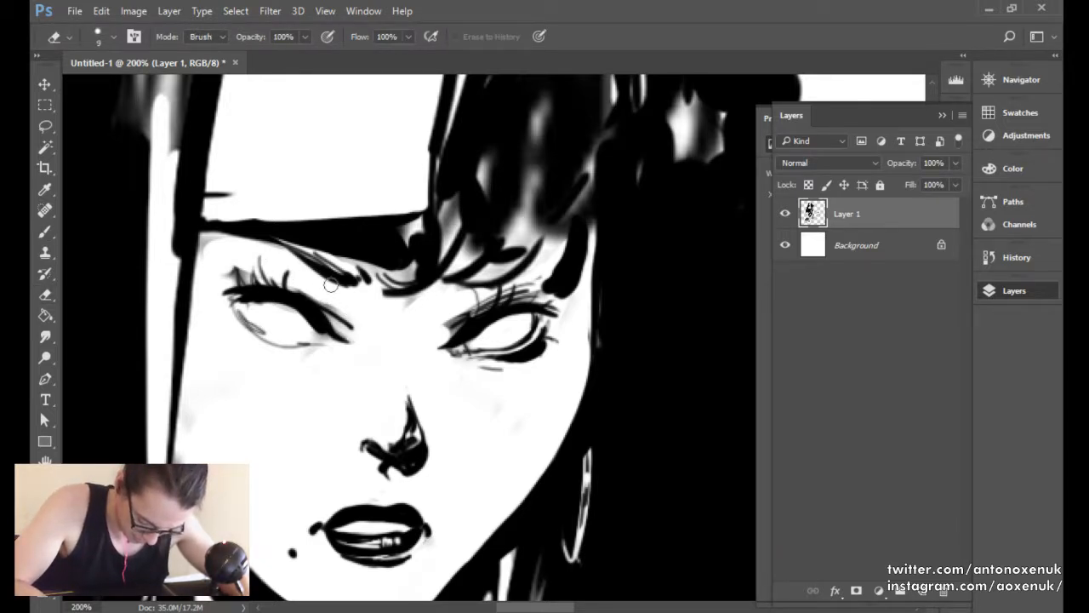
pyautogui.press('b')
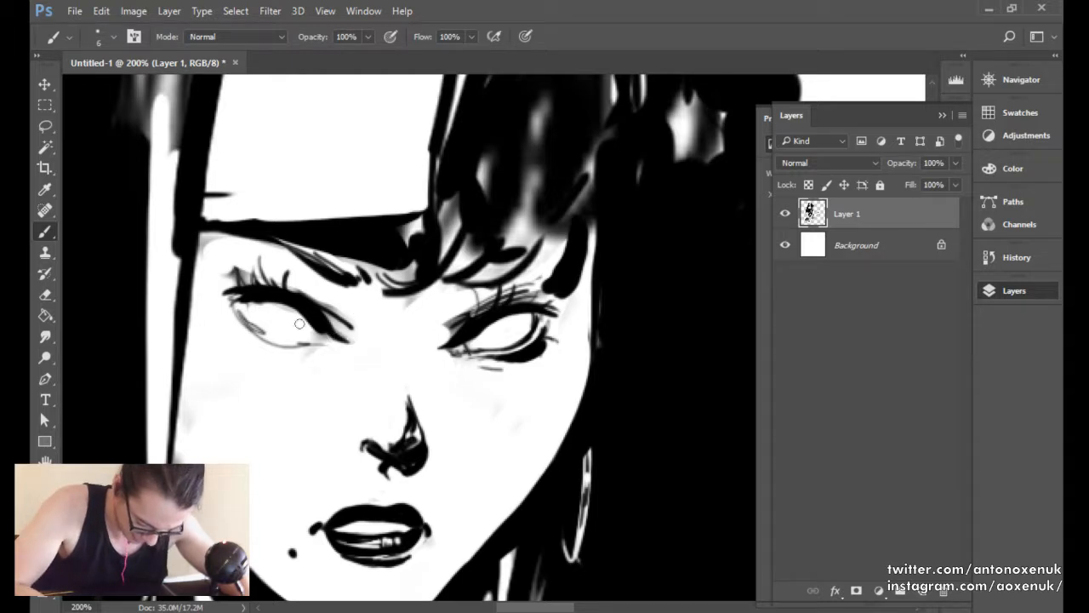
# Outline the lower lids and inner rims of both eyes in fine black with a 2 px brush, erasing stray grey.
pyautogui.press('[')
pyautogui.press('[')
pyautogui.press('[')
pyautogui.press('e')
pyautogui.moveTo(248, 313)
pyautogui.mouseDown()
pyautogui.moveTo(270, 326)
pyautogui.moveTo(250, 338)
pyautogui.moveTo(273, 346)
pyautogui.moveTo(243, 317)
pyautogui.moveTo(261, 337)
pyautogui.moveTo(293, 344)
pyautogui.moveTo(243, 296)
pyautogui.mouseUp()
pyautogui.press('b')
pyautogui.press('e')
pyautogui.press('b')
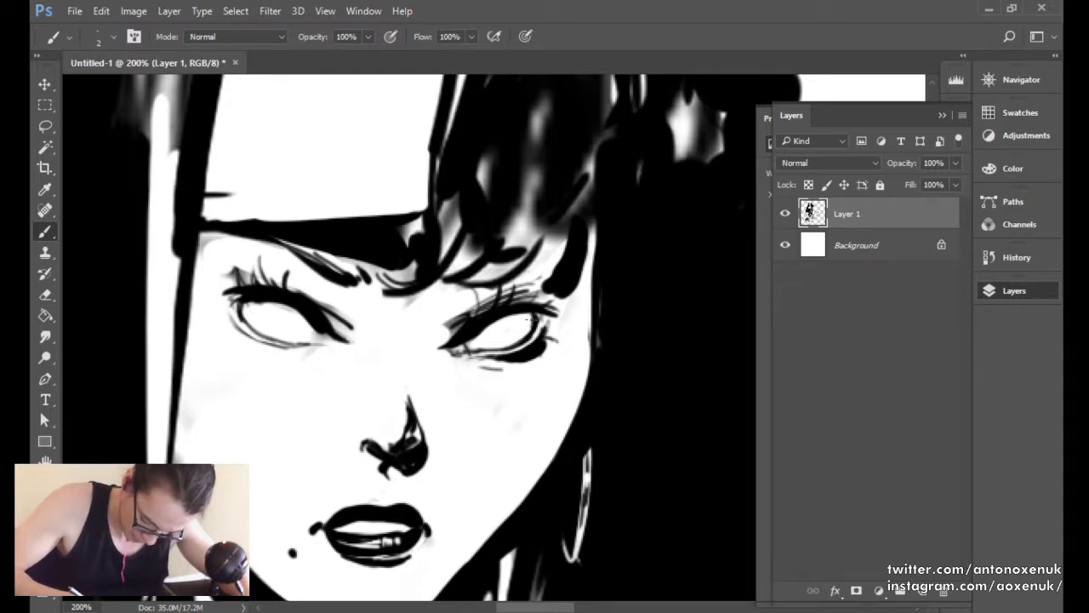
pyautogui.moveTo(533, 318); pyautogui.dragTo(520, 341)
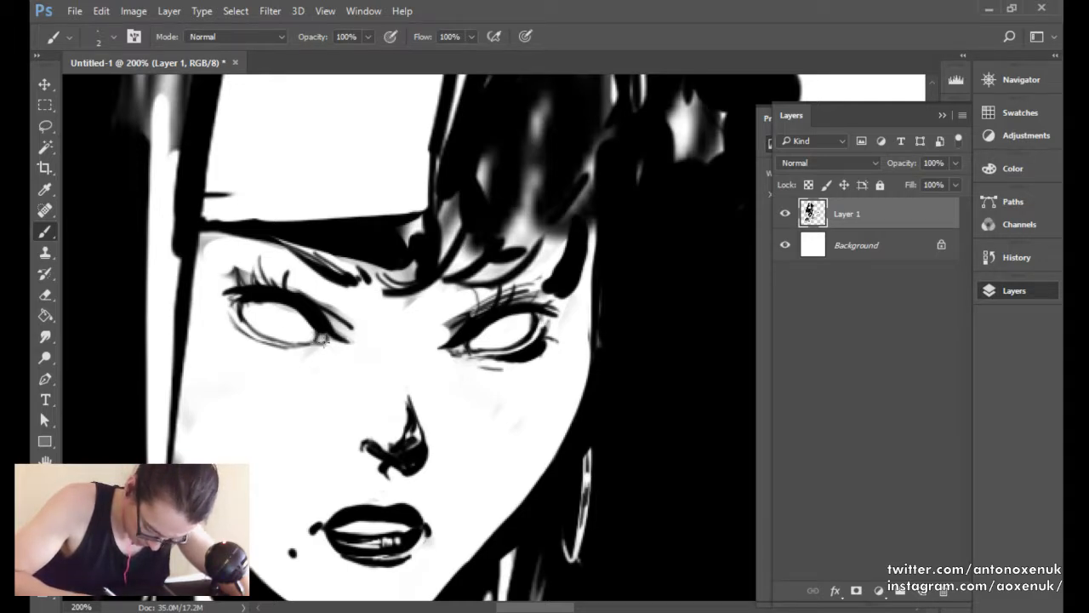
# Flip the canvas horizontally and bring the mirrored face into close view.
pyautogui.moveTo(513, 328); pyautogui.dragTo(407, 354)
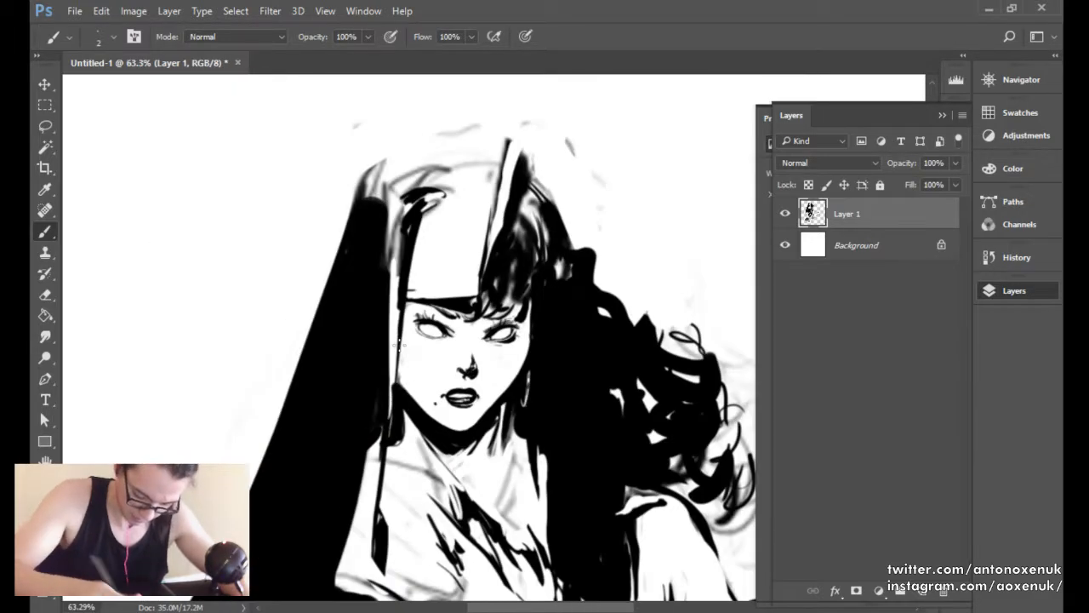
pyautogui.press('F2')
pyautogui.moveTo(680, 422); pyautogui.dragTo(315, 334)
pyautogui.moveTo(757, 389); pyautogui.dragTo(498, 382)
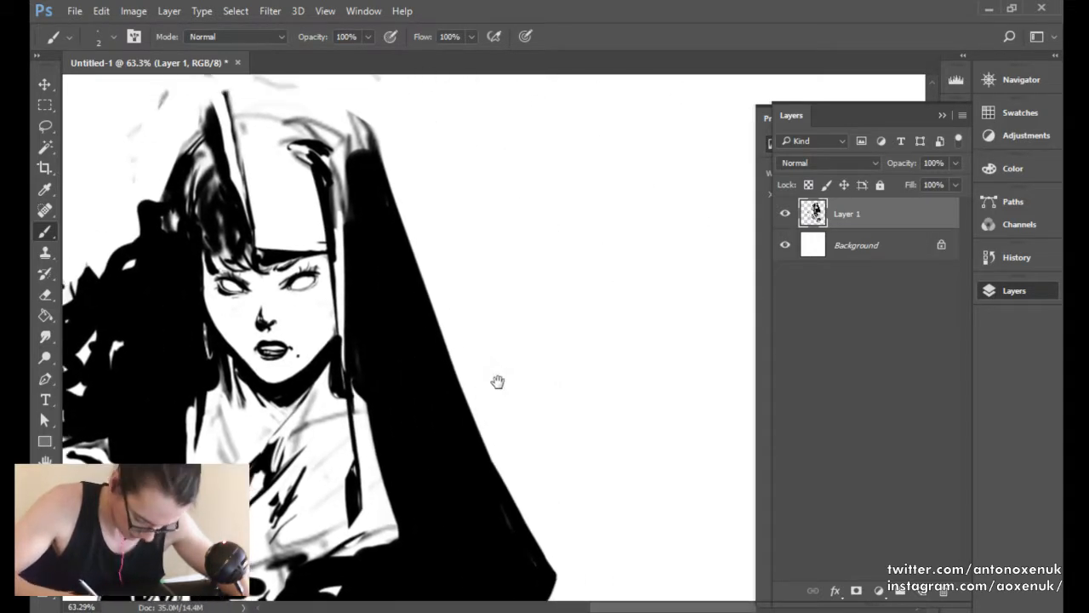
pyautogui.moveTo(280, 344); pyautogui.dragTo(304, 344)
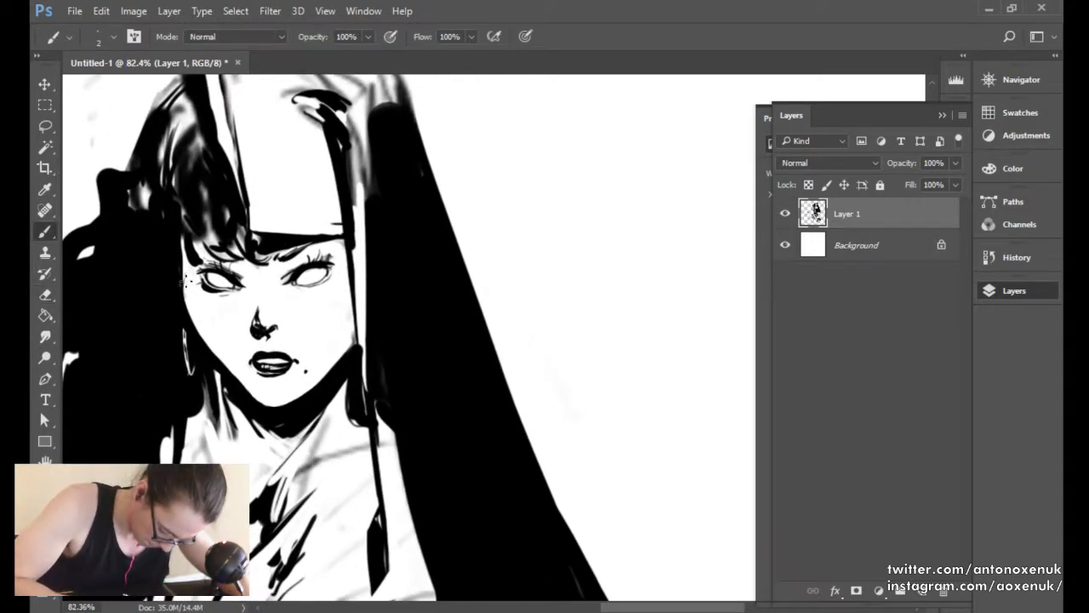
# Touch up the face's outer contour beside the eye next to the curly hair with 2 px and 5 px black brushes.
pyautogui.click(187, 287)
pyautogui.click(191, 293)
pyautogui.click(194, 299)
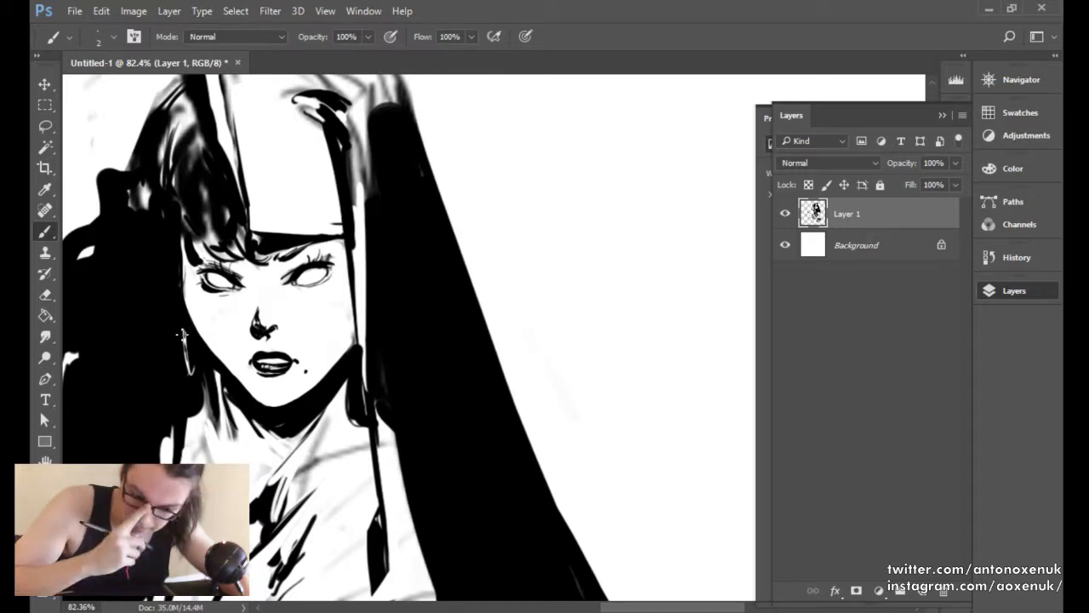
pyautogui.press('e')
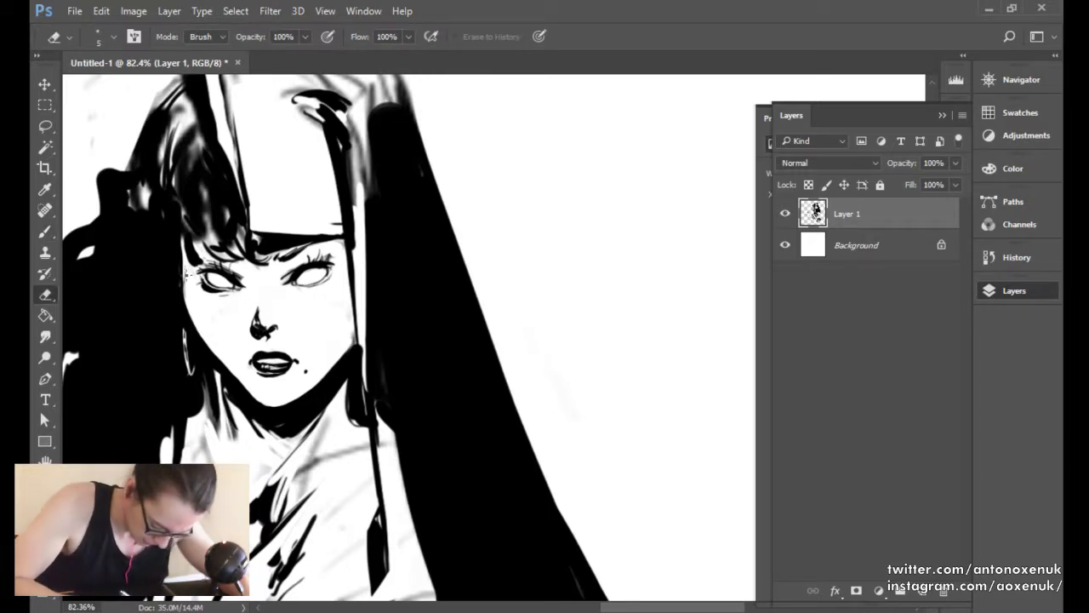
pyautogui.press('b')
pyautogui.press(']')
pyautogui.press(']')
pyautogui.moveTo(180, 242); pyautogui.dragTo(182, 299)
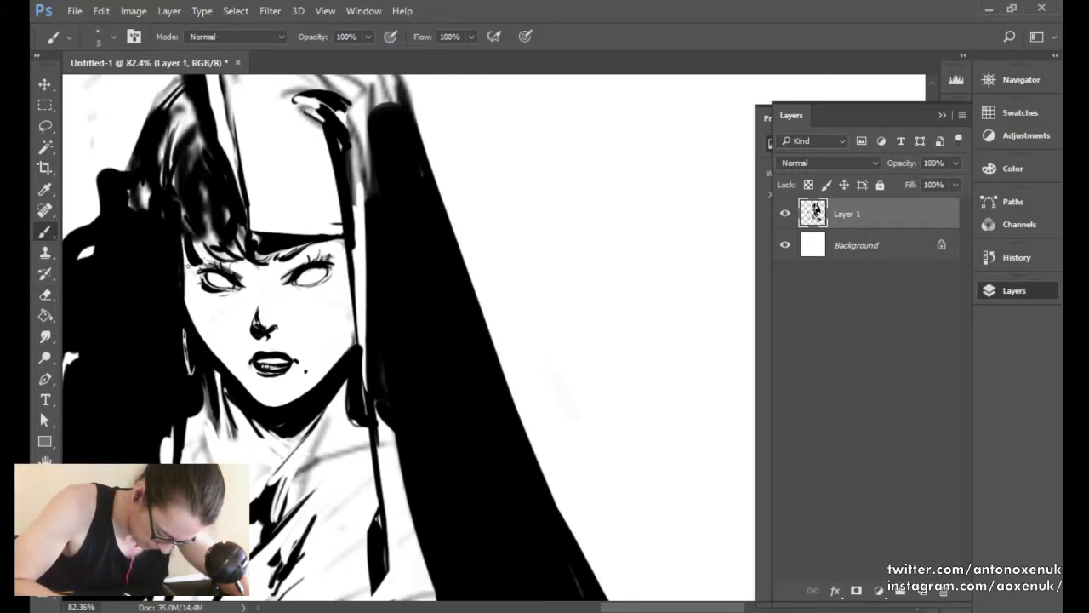
# Ink curved black strands at the temple beside the fringe with a 9–10 px brush and erase thin highlights between them.
pyautogui.press(']')
pyautogui.press(']')
pyautogui.press(']')
pyautogui.press(']')
pyautogui.moveTo(186, 246)
pyautogui.mouseDown()
pyautogui.moveTo(193, 267)
pyautogui.moveTo(196, 247)
pyautogui.moveTo(167, 265)
pyautogui.moveTo(181, 271)
pyautogui.moveTo(160, 254)
pyautogui.moveTo(164, 218)
pyautogui.mouseUp()
pyautogui.press('e')
pyautogui.press('b')
pyautogui.press('e')
pyautogui.press('b')
pyautogui.press(']')
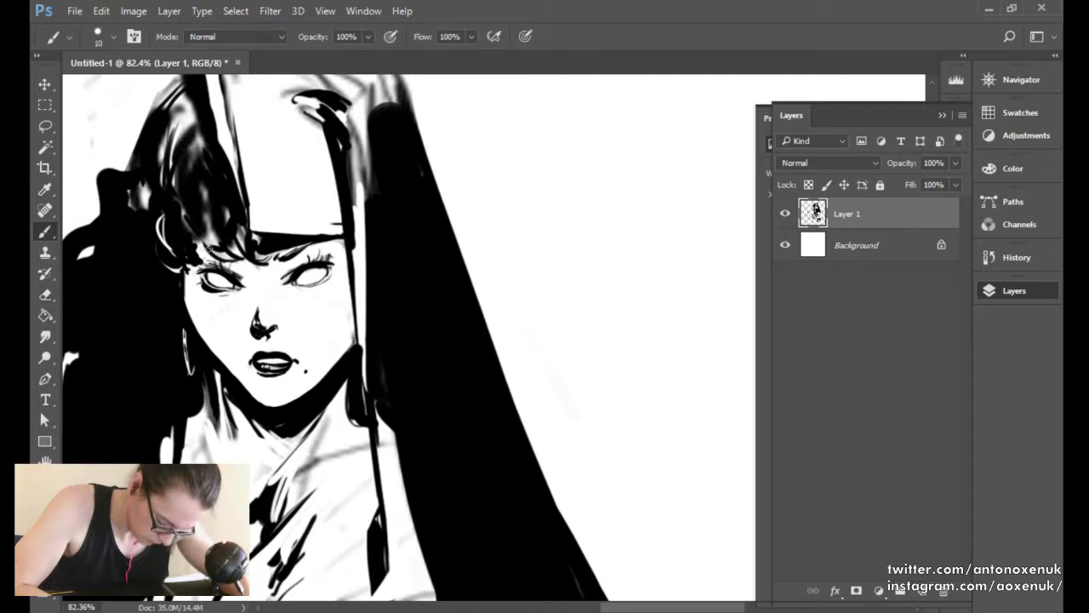
# Replace the fringe's grey shading with solid black strands separated by erased white highlights.
pyautogui.press(']')
pyautogui.press(']')
pyautogui.moveTo(210, 247)
pyautogui.mouseDown()
pyautogui.moveTo(181, 206)
pyautogui.moveTo(211, 241)
pyautogui.moveTo(184, 210)
pyautogui.moveTo(218, 234)
pyautogui.moveTo(179, 221)
pyautogui.moveTo(177, 244)
pyautogui.moveTo(170, 201)
pyautogui.moveTo(189, 207)
pyautogui.moveTo(167, 194)
pyautogui.moveTo(192, 249)
pyautogui.moveTo(176, 203)
pyautogui.moveTo(197, 235)
pyautogui.mouseUp()
pyautogui.press('e')
pyautogui.press(']')
pyautogui.moveTo(185, 185)
pyautogui.mouseDown()
pyautogui.moveTo(199, 220)
pyautogui.moveTo(231, 227)
pyautogui.moveTo(193, 242)
pyautogui.moveTo(181, 219)
pyautogui.moveTo(196, 240)
pyautogui.moveTo(204, 225)
pyautogui.moveTo(223, 233)
pyautogui.moveTo(194, 211)
pyautogui.moveTo(201, 180)
pyautogui.moveTo(220, 206)
pyautogui.mouseUp()
pyautogui.press('b')
pyautogui.press('[')
pyautogui.press('[')
pyautogui.press('e')
pyautogui.press('b')
pyautogui.moveTo(207, 162); pyautogui.dragTo(214, 201)
pyautogui.moveTo(204, 140)
pyautogui.mouseDown()
pyautogui.moveTo(233, 206)
pyautogui.moveTo(213, 162)
pyautogui.mouseUp()
# Fill the hair from the crown down along the headdress with solid black using a larger brush.
pyautogui.press(']')
pyautogui.press(']')
pyautogui.press(']')
pyautogui.press(']')
pyautogui.moveTo(196, 119)
pyautogui.mouseDown()
pyautogui.moveTo(178, 170)
pyautogui.moveTo(180, 148)
pyautogui.mouseUp()
pyautogui.moveTo(198, 111)
pyautogui.mouseDown()
pyautogui.moveTo(198, 143)
pyautogui.moveTo(233, 189)
pyautogui.mouseUp()
pyautogui.press('e')
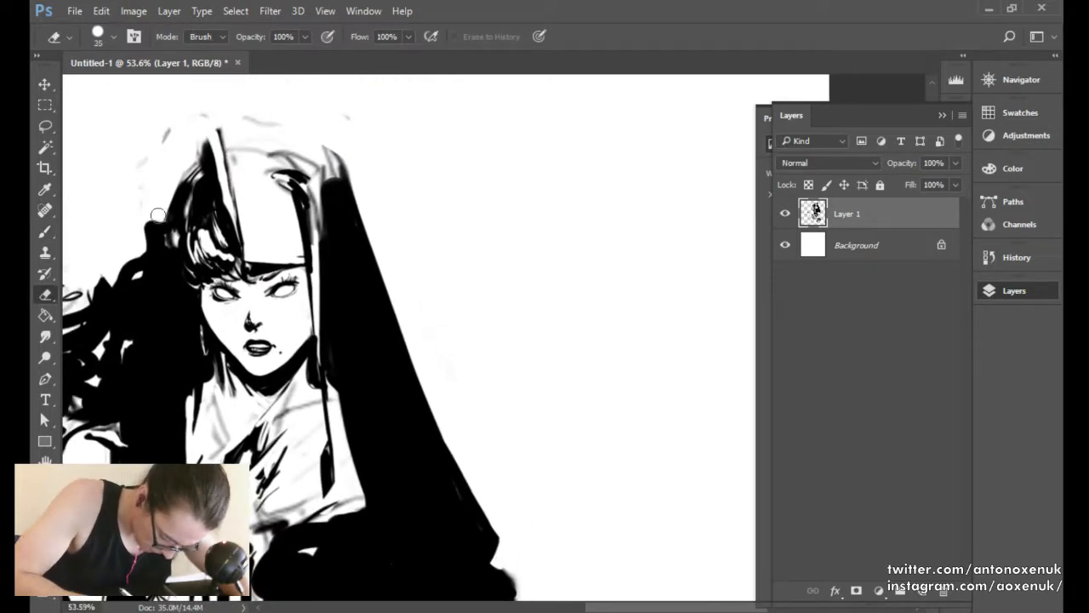
# Trim the crown's outline and the dark band above it with a 35 px eraser, and ink loose curls along the hair edge.
pyautogui.moveTo(159, 214); pyautogui.dragTo(204, 153)
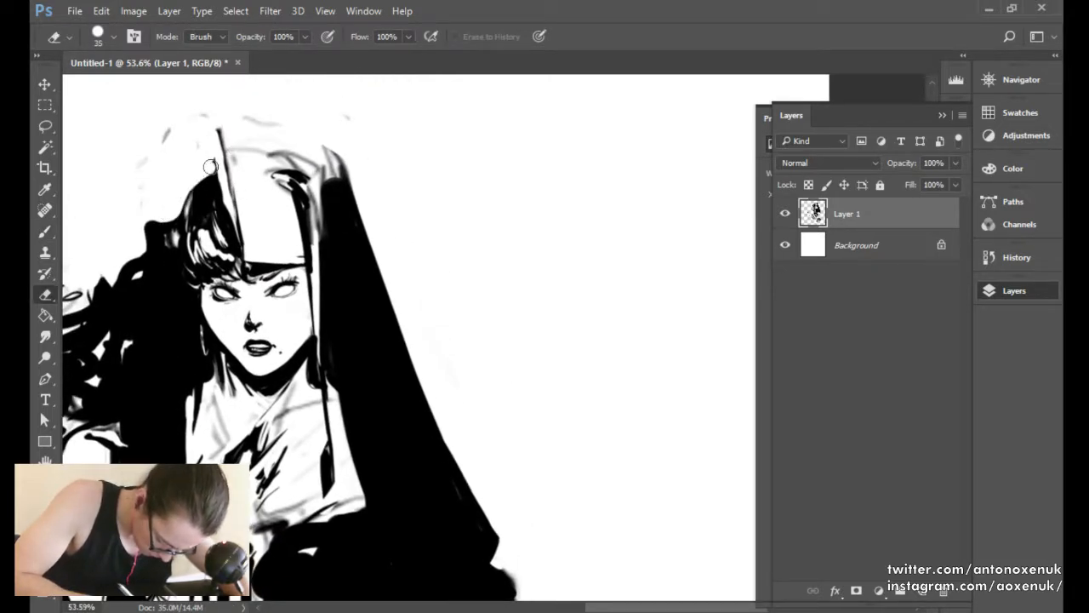
pyautogui.press('b')
pyautogui.moveTo(204, 190)
pyautogui.mouseDown()
pyautogui.moveTo(176, 225)
pyautogui.moveTo(178, 203)
pyautogui.moveTo(160, 223)
pyautogui.mouseUp()
pyautogui.press('[')
pyautogui.press('[')
pyautogui.press('[')
pyautogui.press('[')
pyautogui.moveTo(194, 182); pyautogui.dragTo(176, 206)
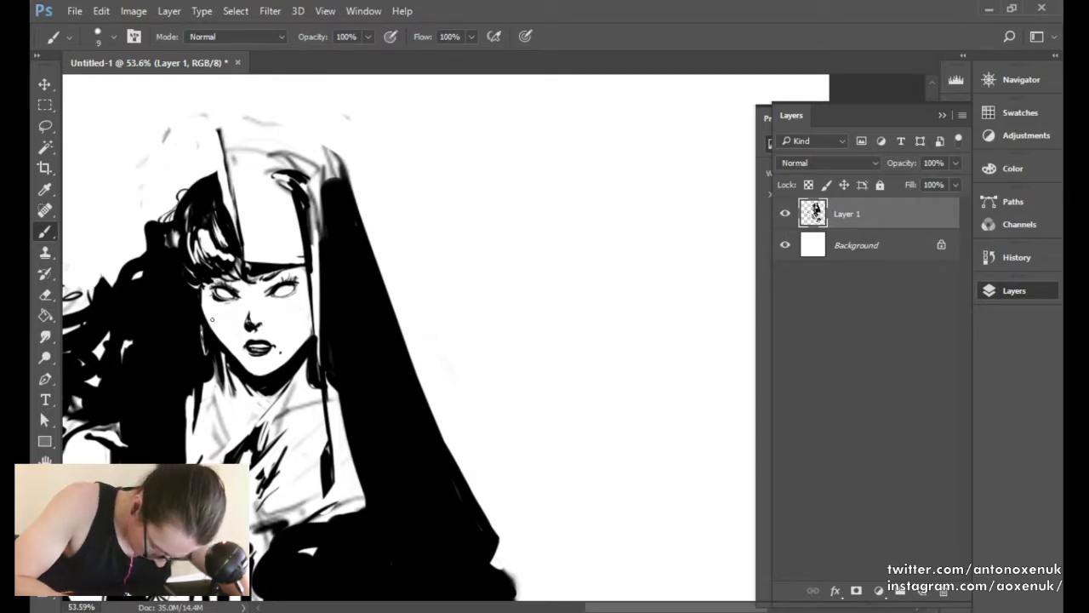
# Darken the hair edge along the cheek and flip the canvas horizontally back to its original orientation.
pyautogui.moveTo(204, 291); pyautogui.dragTo(205, 320)
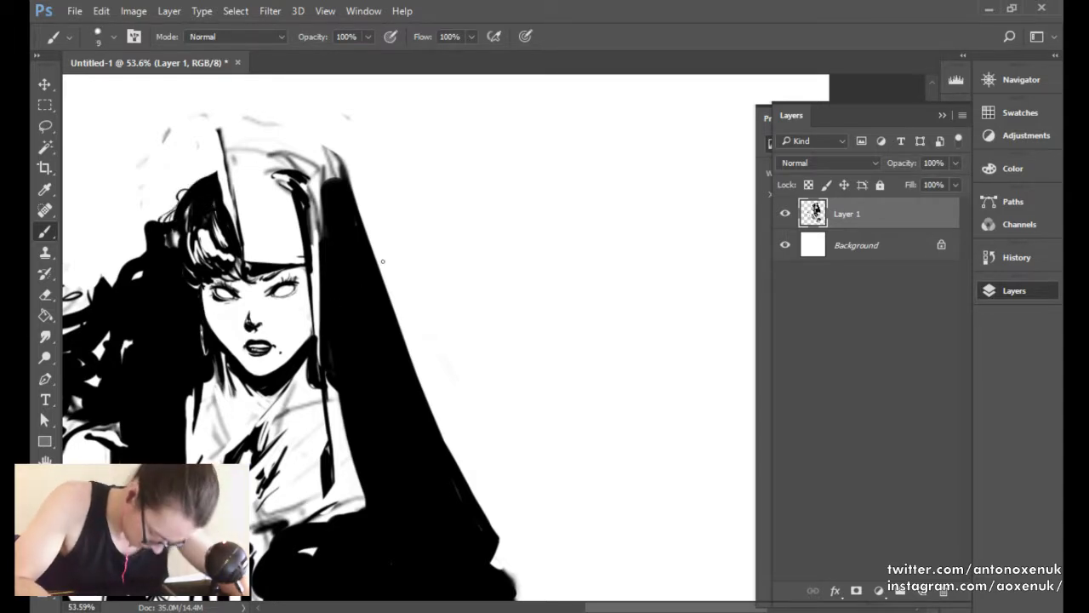
pyautogui.moveTo(379, 302); pyautogui.dragTo(333, 317)
pyautogui.press('e')
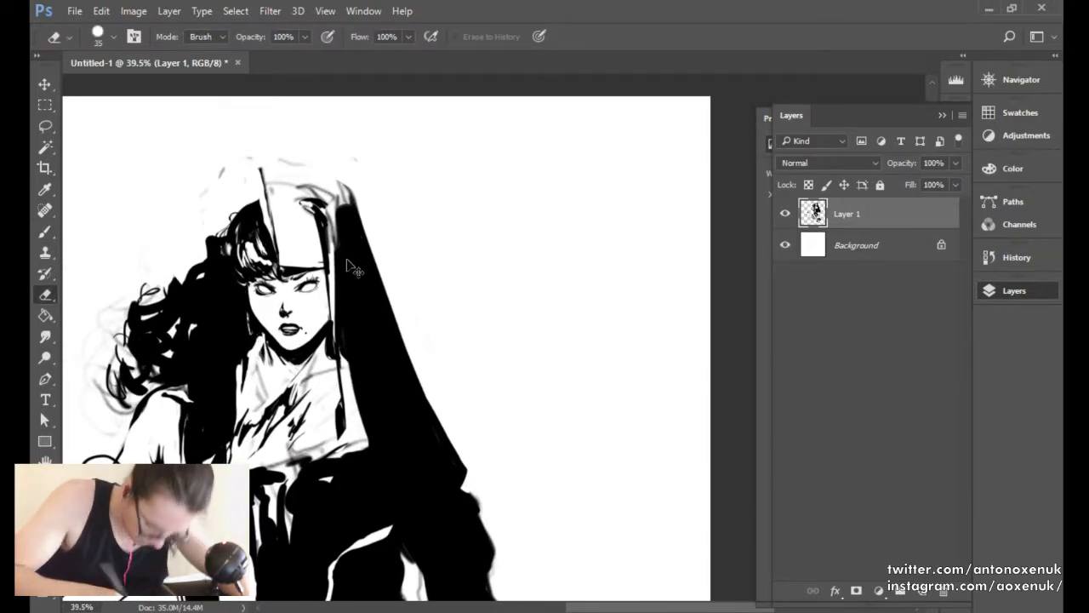
pyautogui.hotkey('ctrl', 'shift', 'h')
pyautogui.moveTo(346, 259); pyautogui.dragTo(486, 316)
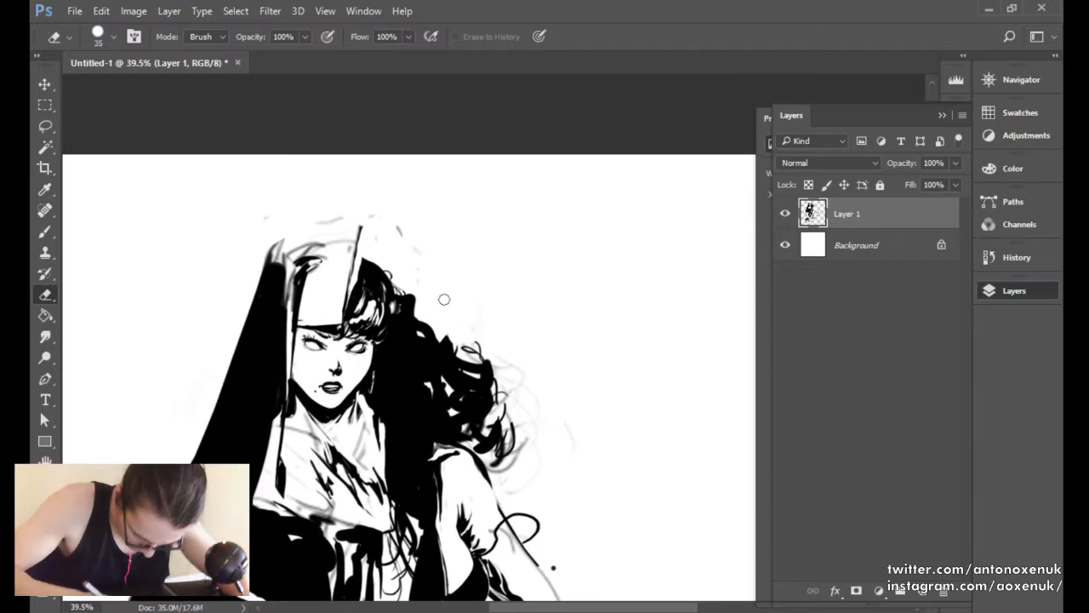
# Carve white slivers between the headdress edge and the hair with a 7–9 px eraser and ink thin strands above the crown.
pyautogui.press('[')
pyautogui.press('[')
pyautogui.press(']')
pyautogui.moveTo(347, 316)
pyautogui.mouseDown()
pyautogui.moveTo(370, 251)
pyautogui.moveTo(358, 284)
pyautogui.mouseUp()
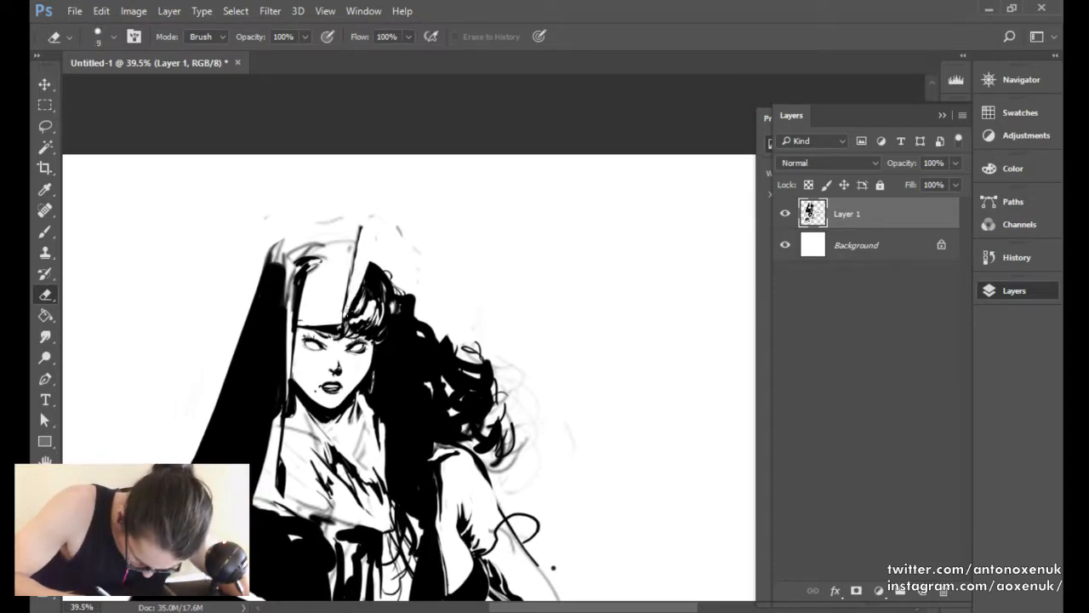
pyautogui.press('b')
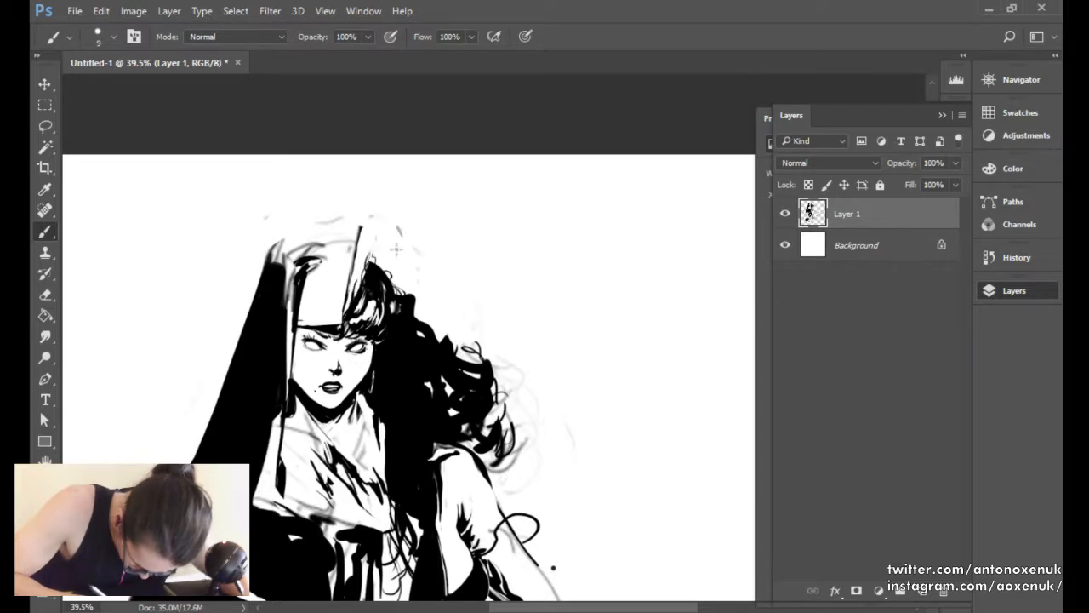
pyautogui.press('e')
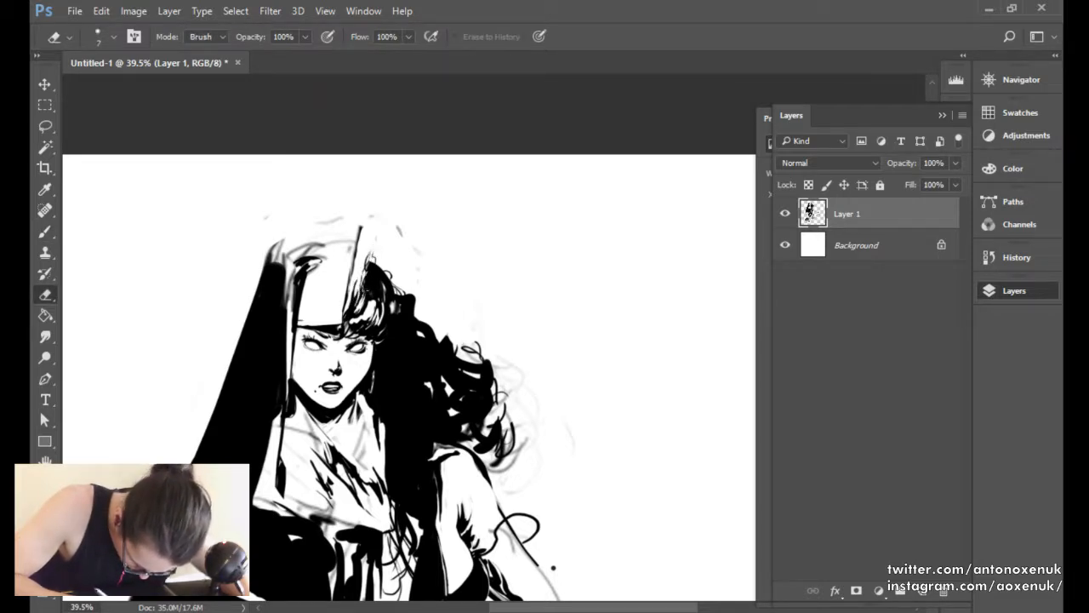
pyautogui.press('b')
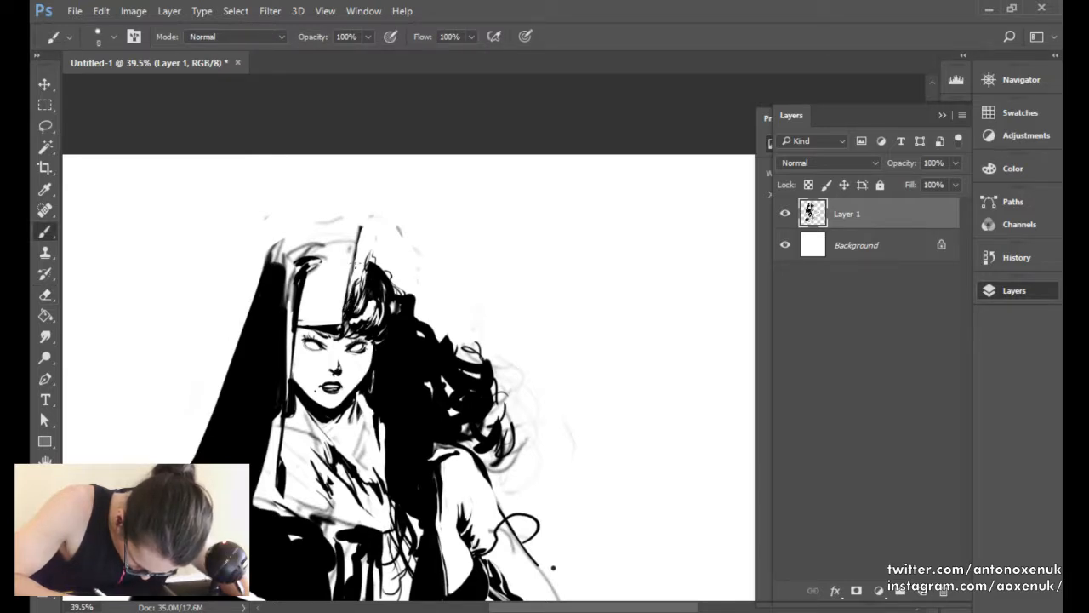
# Thin the headdress's upright edge line with an 8 px eraser and ink a second upright line just inside it.
pyautogui.press('e')
pyautogui.moveTo(361, 230)
pyautogui.mouseDown()
pyautogui.moveTo(347, 288)
pyautogui.moveTo(349, 273)
pyautogui.mouseUp()
pyautogui.press('b')
pyautogui.press('e')
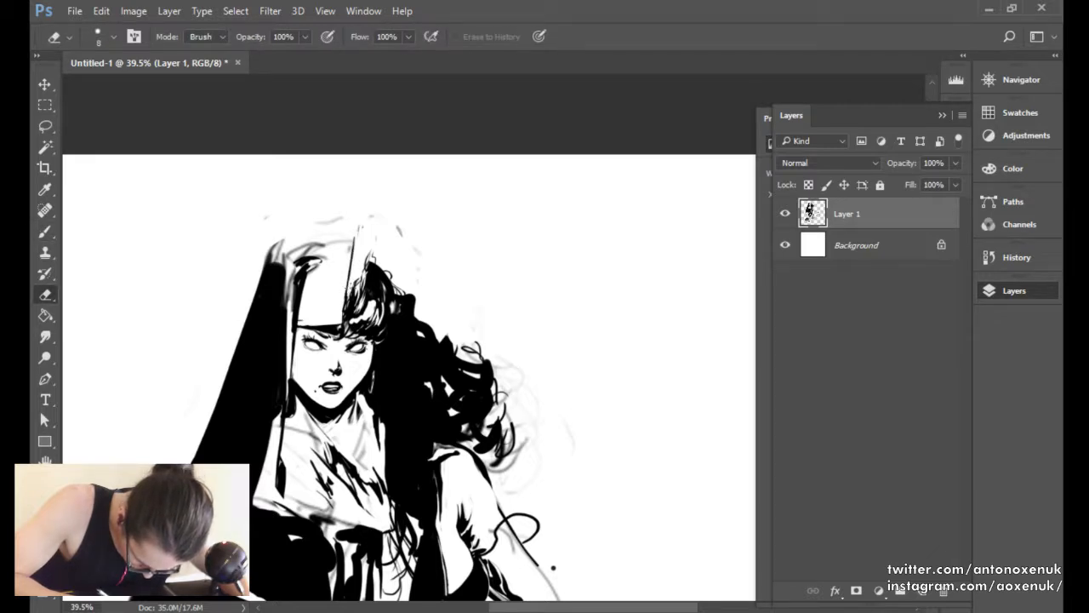
pyautogui.press('b')
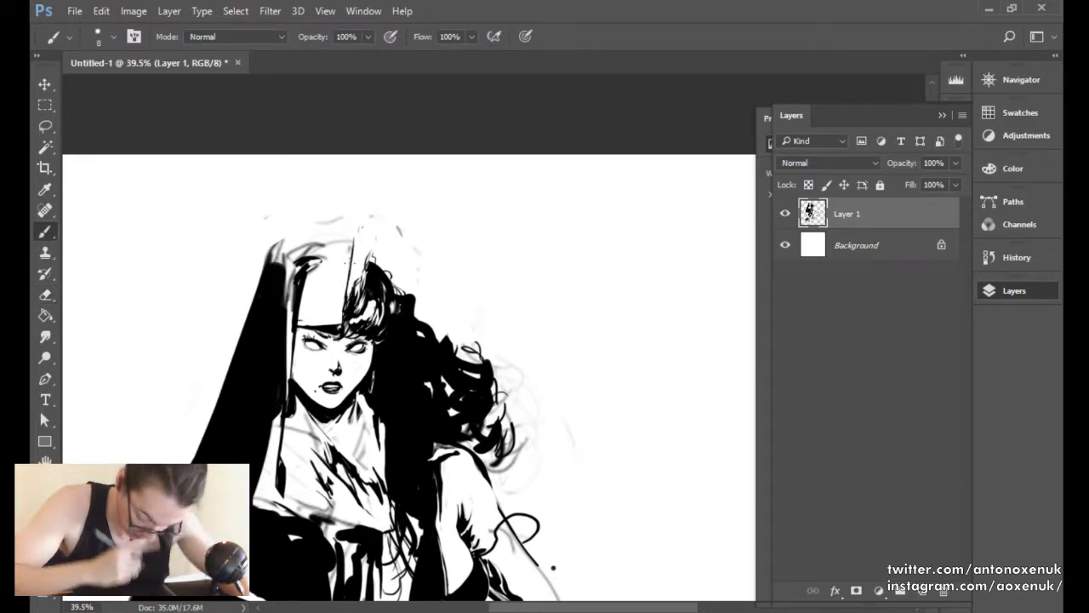
pyautogui.moveTo(340, 252); pyautogui.dragTo(338, 313)
pyautogui.press('e')
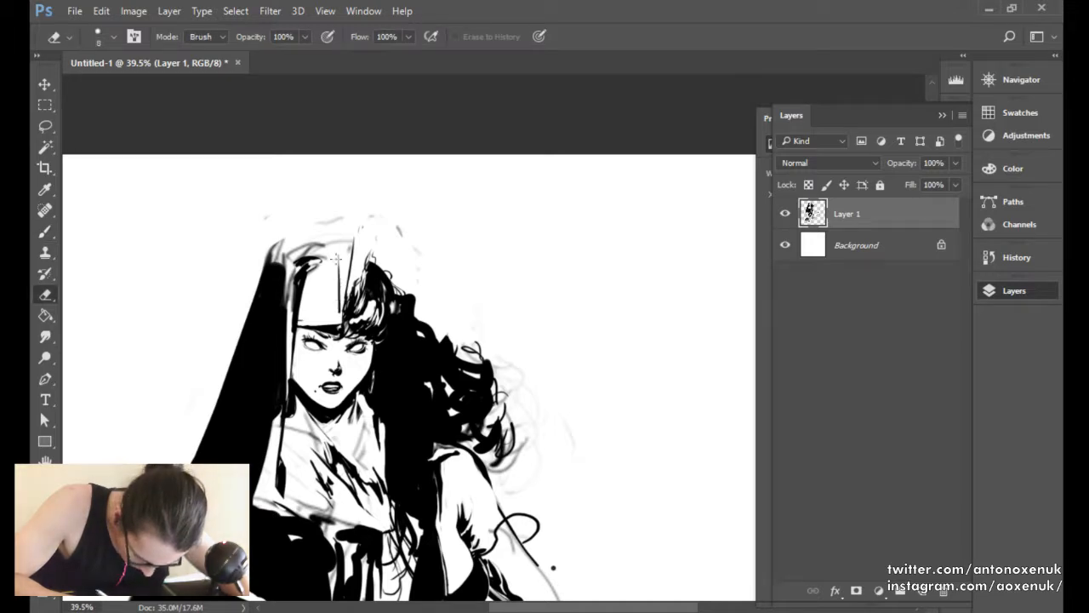
pyautogui.press('b')
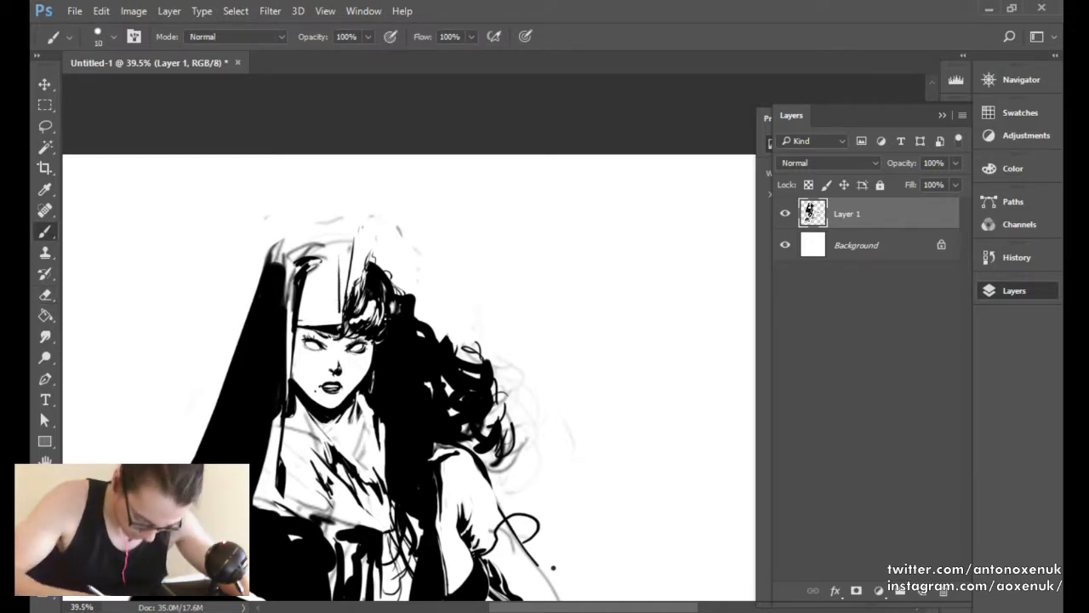
# Clean up and ink the collar folds and neckline beneath the chin, alternating the eraser with a 25 px brush.
pyautogui.moveTo(410, 352); pyautogui.dragTo(337, 400)
pyautogui.moveTo(423, 384); pyautogui.dragTo(387, 409)
pyautogui.hotkey('ctrl', '0')
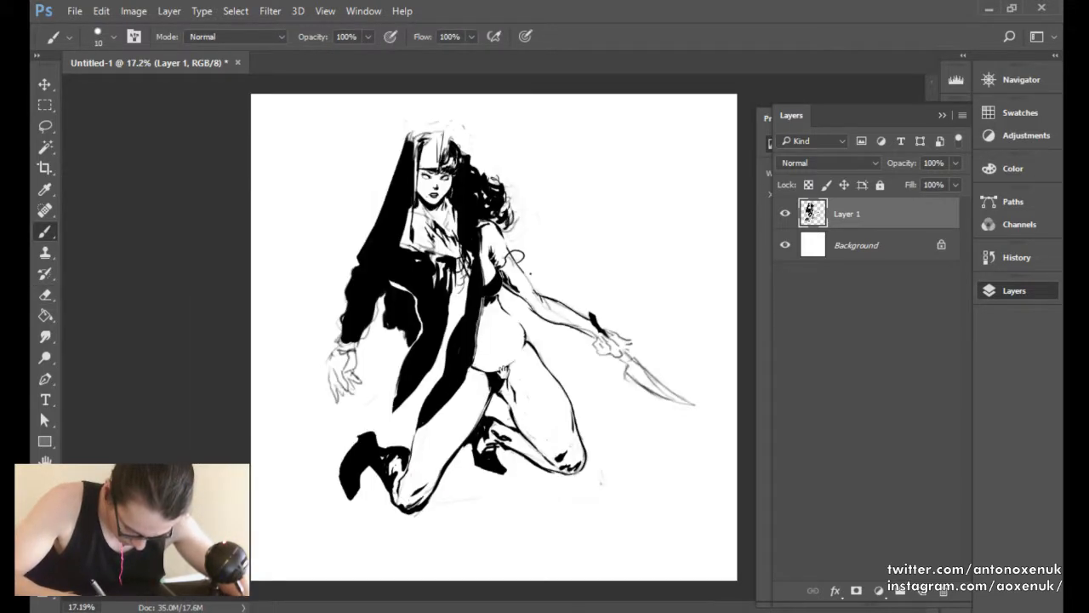
pyautogui.moveTo(486, 234)
pyautogui.mouseDown()
pyautogui.moveTo(514, 232)
pyautogui.moveTo(497, 218)
pyautogui.mouseUp()
pyautogui.moveTo(497, 218); pyautogui.dragTo(481, 289)
pyautogui.press('e')
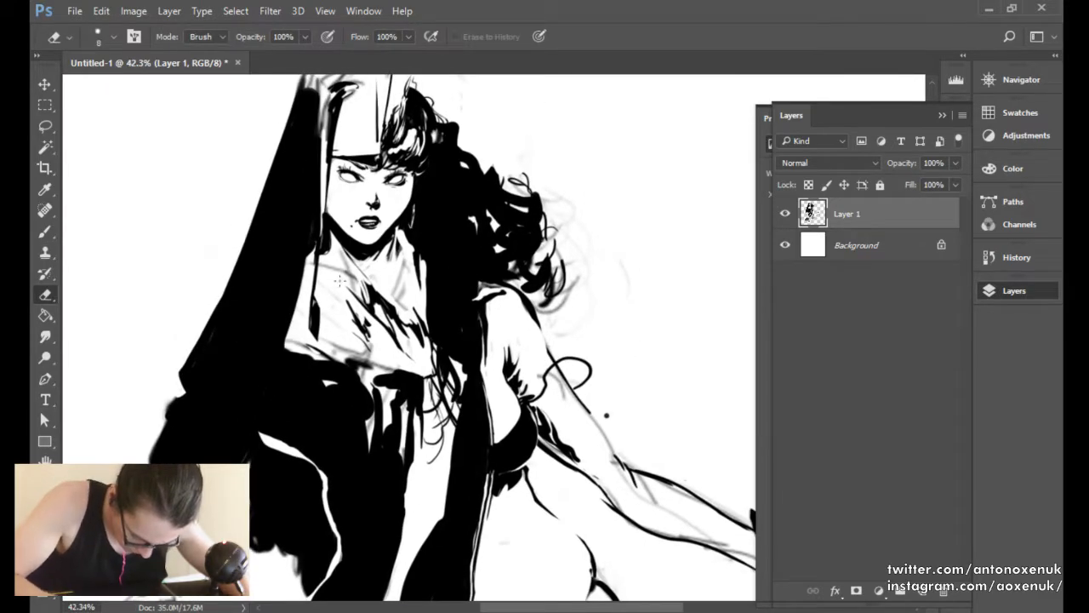
pyautogui.press(']')
pyautogui.press(']')
pyautogui.moveTo(324, 266)
pyautogui.mouseDown()
pyautogui.moveTo(356, 278)
pyautogui.moveTo(338, 243)
pyautogui.mouseUp()
pyautogui.press('b')
pyautogui.press('e')
pyautogui.press('b')
pyautogui.press('e')
pyautogui.press('b')
pyautogui.press('[')
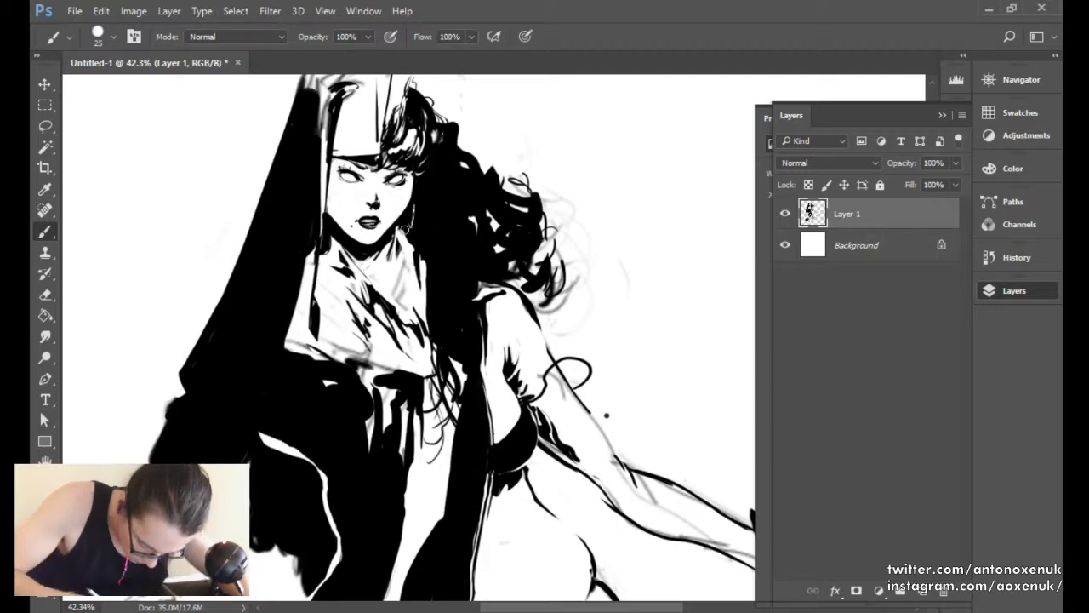
pyautogui.moveTo(396, 244)
pyautogui.mouseDown()
pyautogui.moveTo(402, 229)
pyautogui.moveTo(421, 256)
pyautogui.mouseUp()
pyautogui.moveTo(472, 221); pyautogui.dragTo(389, 244)
# Flip the canvas horizontally and carve curly white strands into the black robe beside the chest with a 15–35 px eraser.
pyautogui.hotkey('ctrl', 'shift', 'h')
pyautogui.moveTo(649, 252)
pyautogui.mouseDown()
pyautogui.moveTo(489, 295)
pyautogui.moveTo(518, 293)
pyautogui.mouseUp()
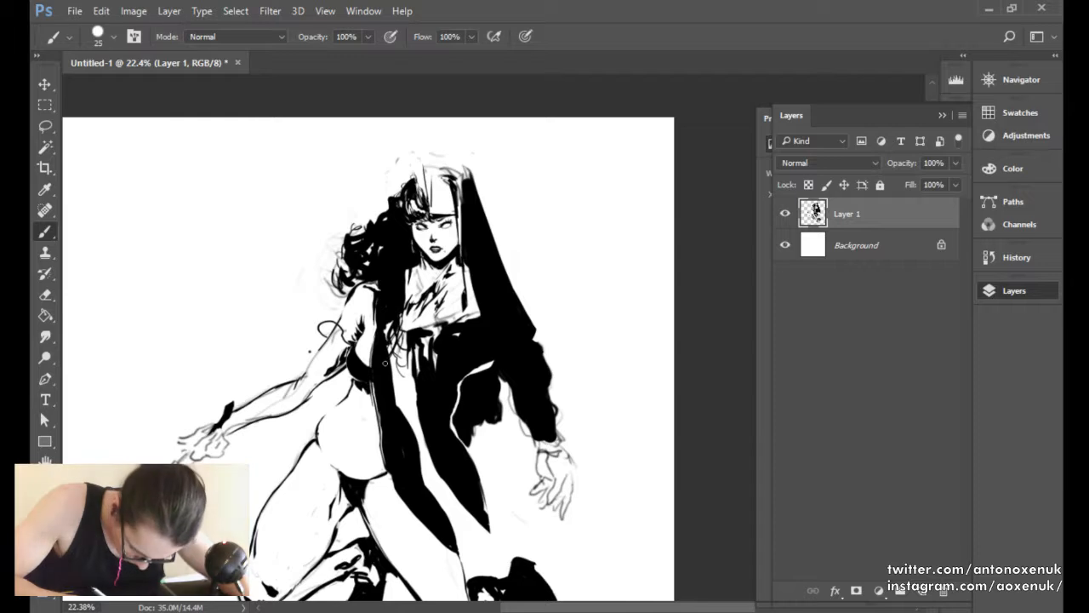
pyautogui.press('e')
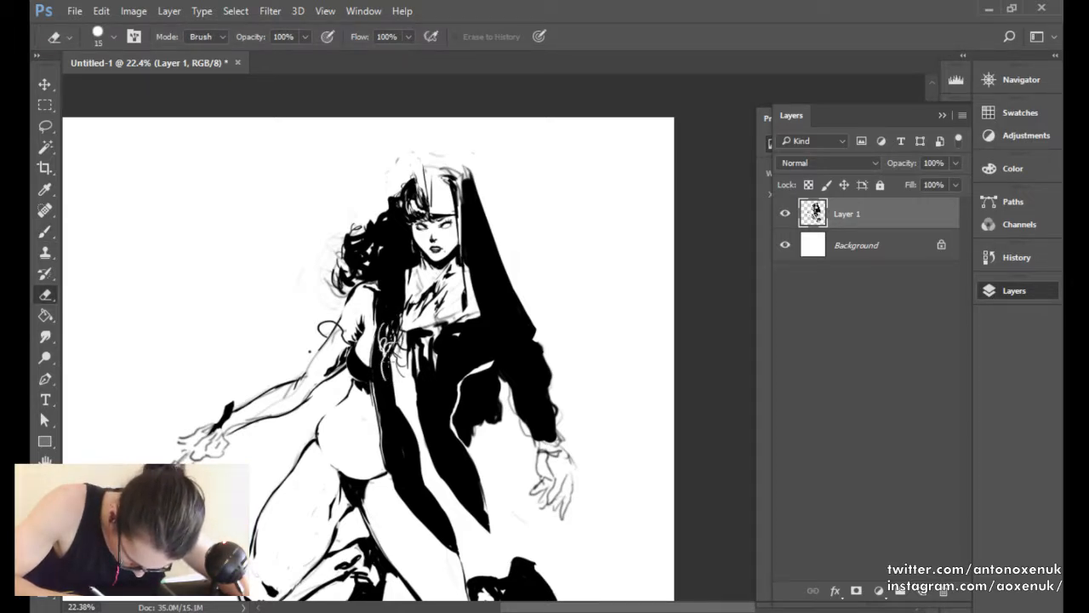
pyautogui.press('b')
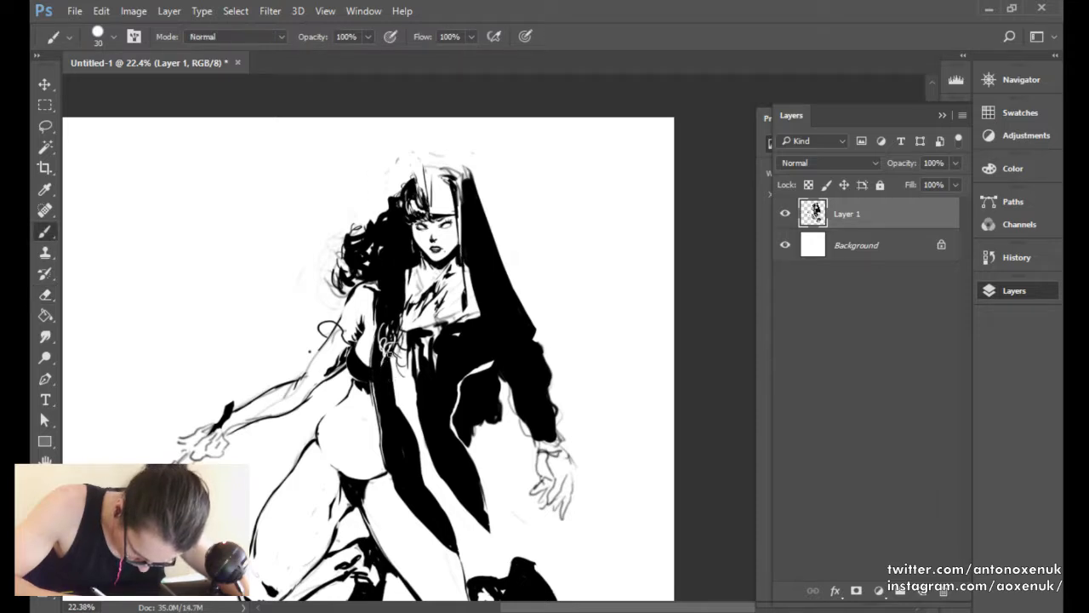
pyautogui.press('e')
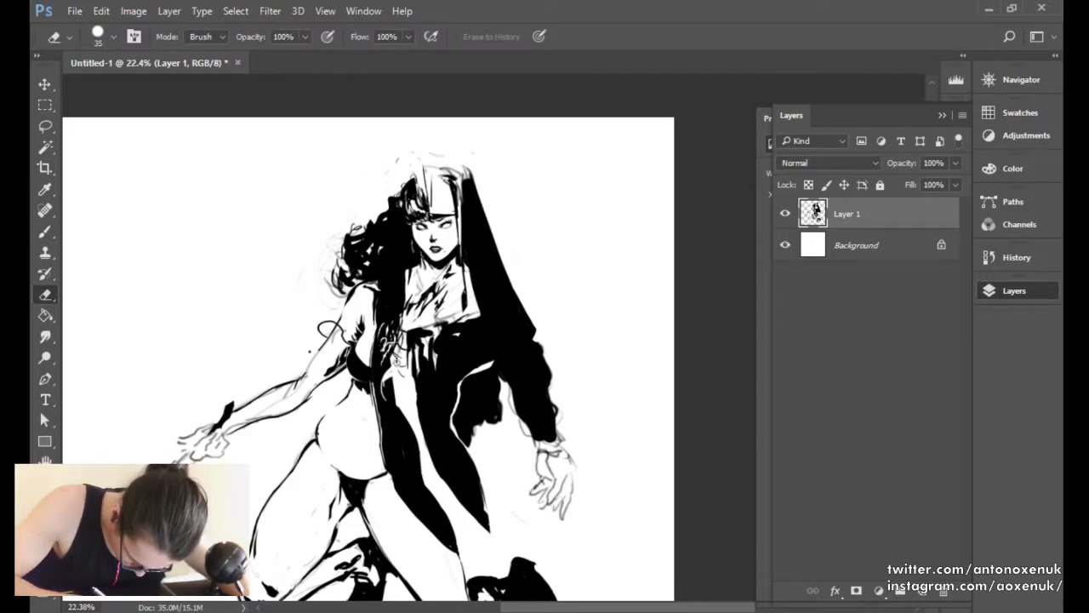
pyautogui.press('b')
pyautogui.press(']')
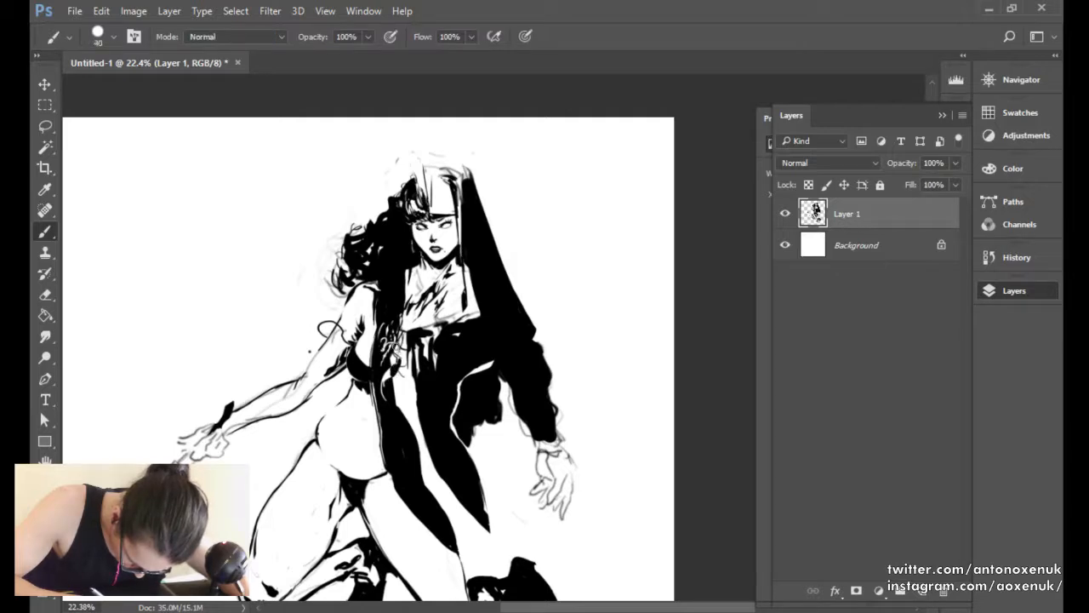
# Refine the curled strands beside the collar, alternating a 30 px eraser with a 40 px brush.
pyautogui.press('e')
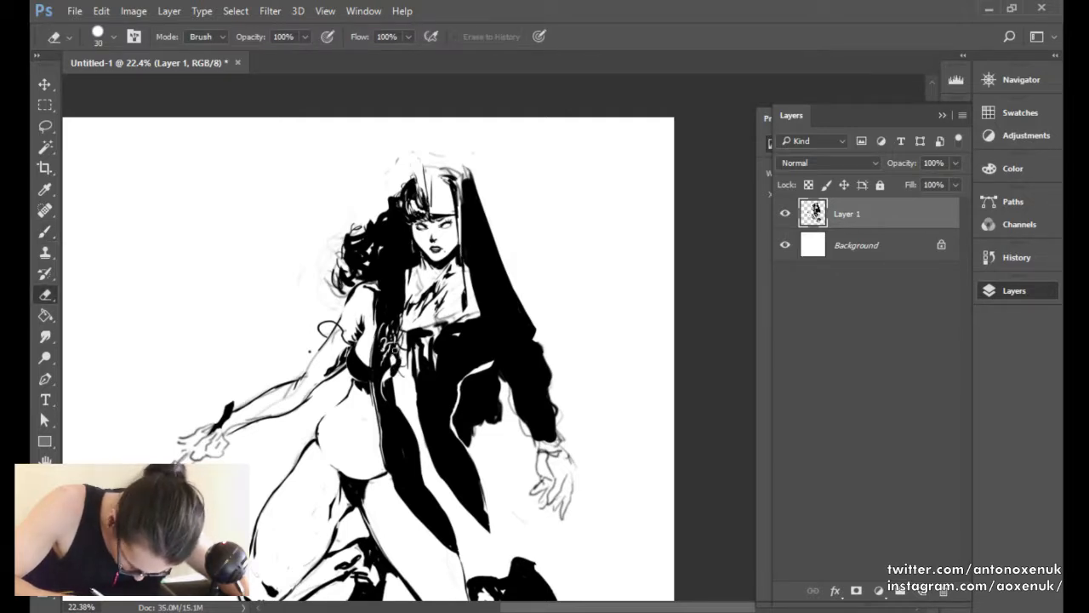
pyautogui.press('b')
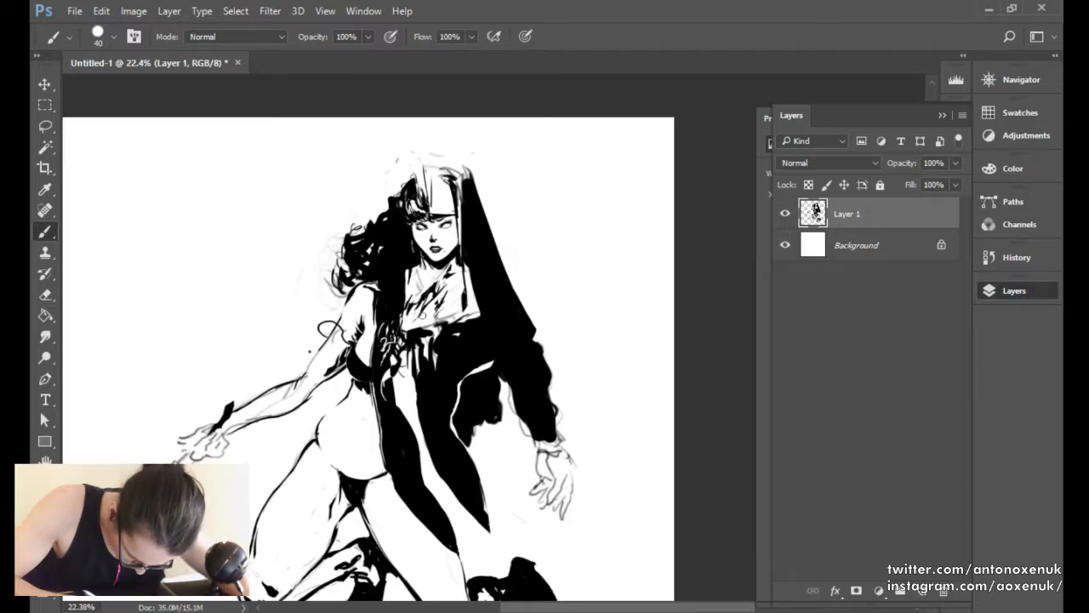
pyautogui.press('e')
pyautogui.press('b')
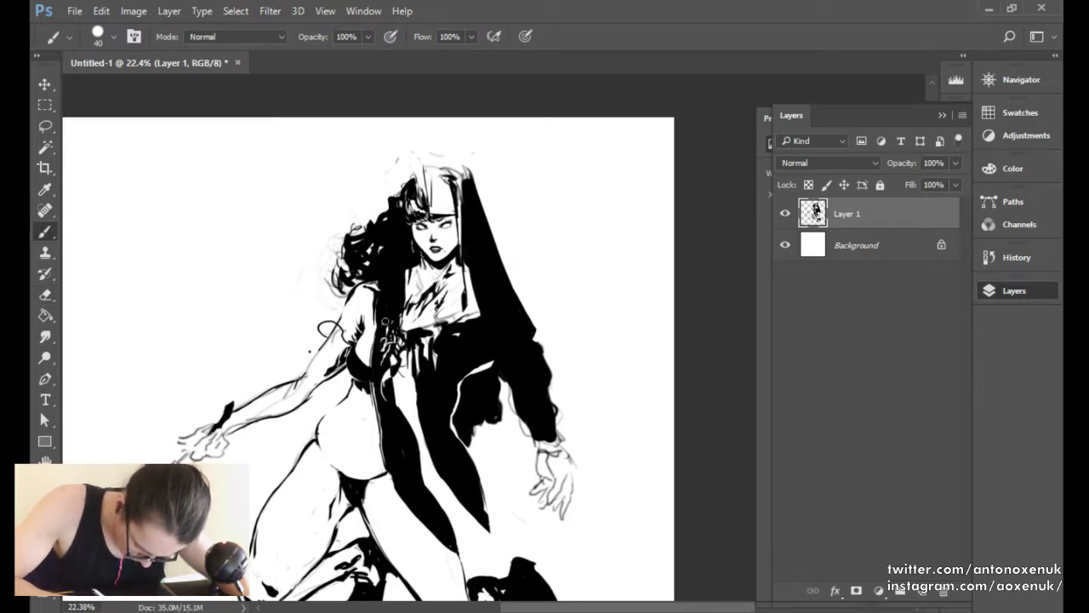
pyautogui.press('e')
pyautogui.press('b')
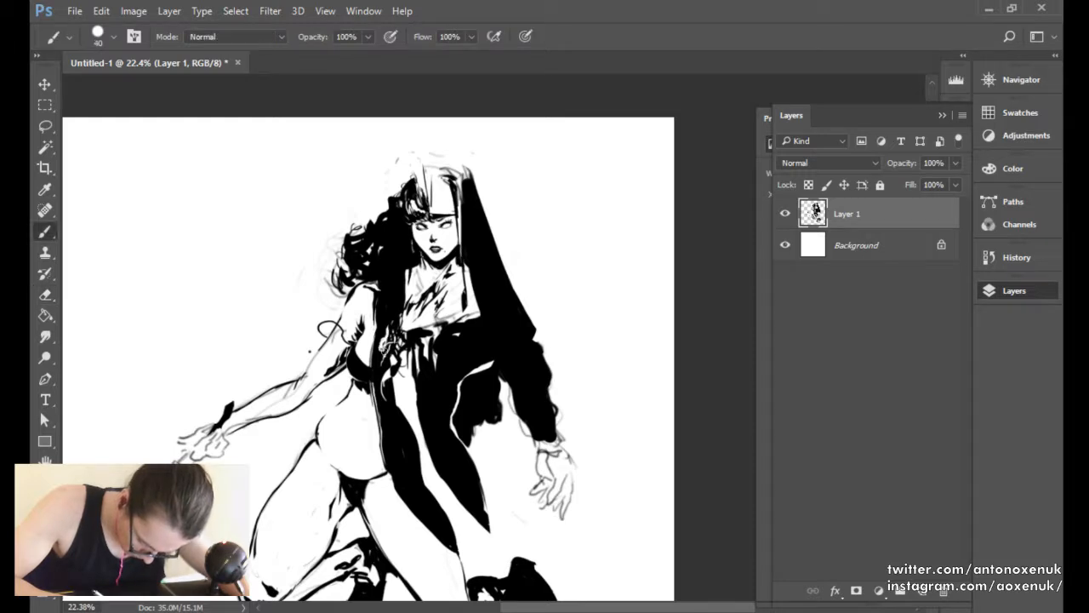
pyautogui.press('e')
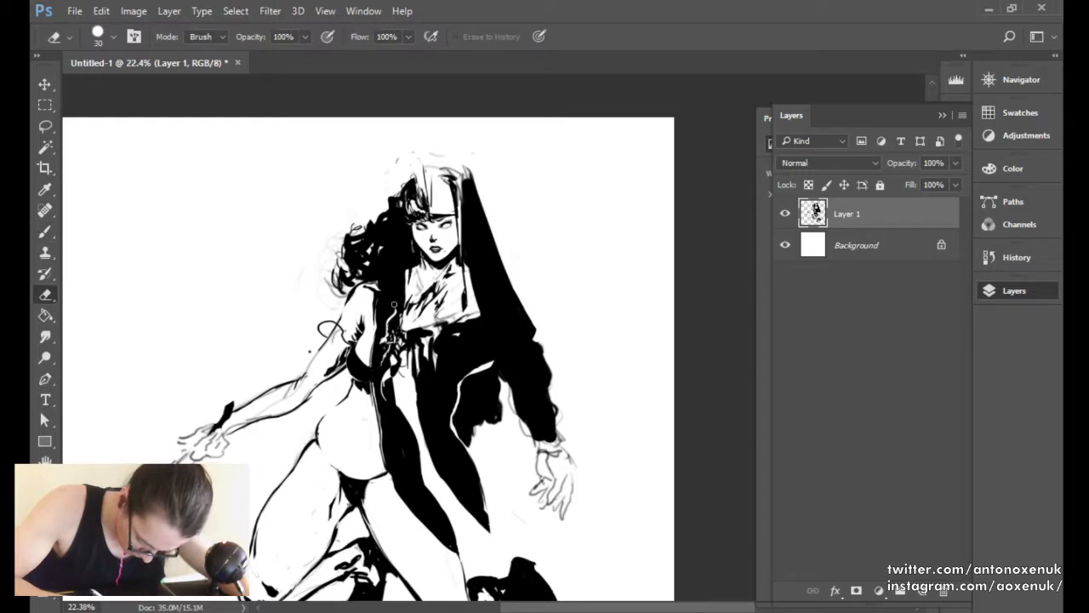
pyautogui.press('b')
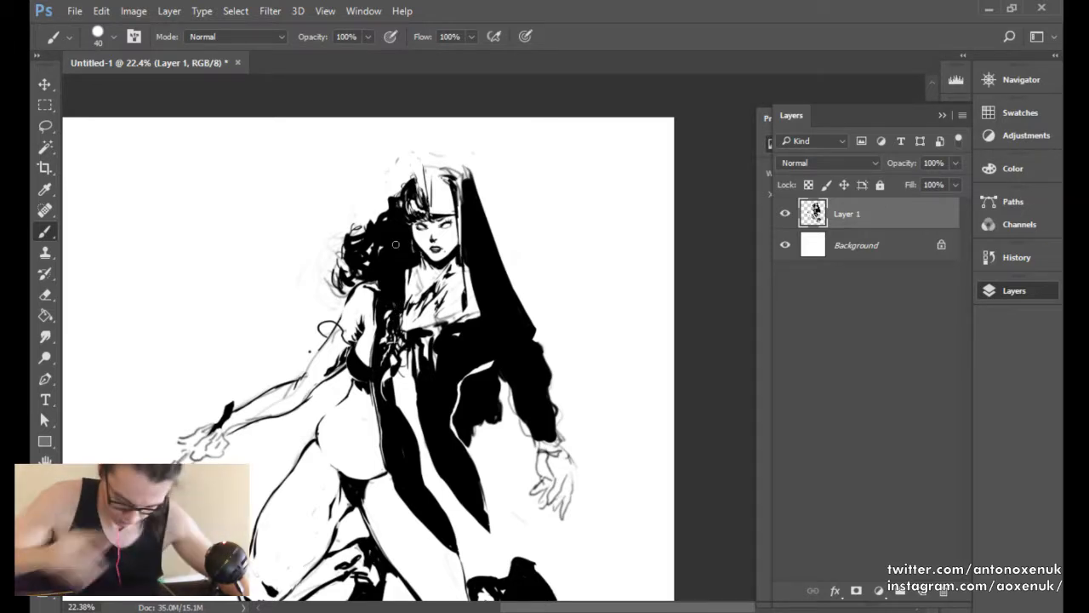
# Flip the canvas back and reshape the white opening in the lower robe with a 30 px eraser and 40 px brush.
pyautogui.moveTo(457, 229)
pyautogui.mouseDown()
pyautogui.moveTo(584, 178)
pyautogui.moveTo(597, 230)
pyautogui.mouseUp()
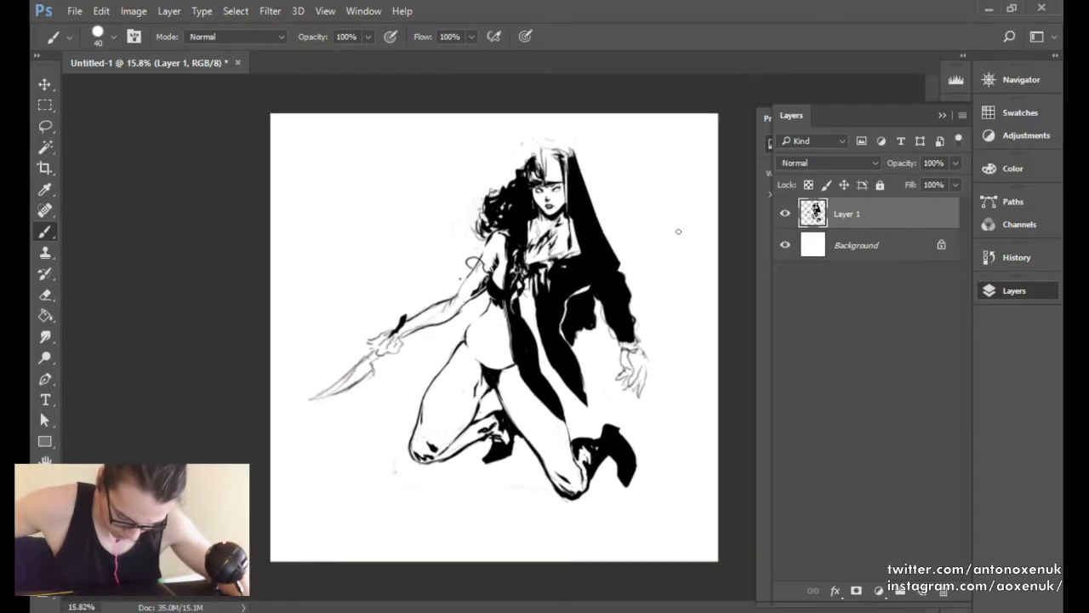
pyautogui.hotkey('ctrl', 'shift', 'h')
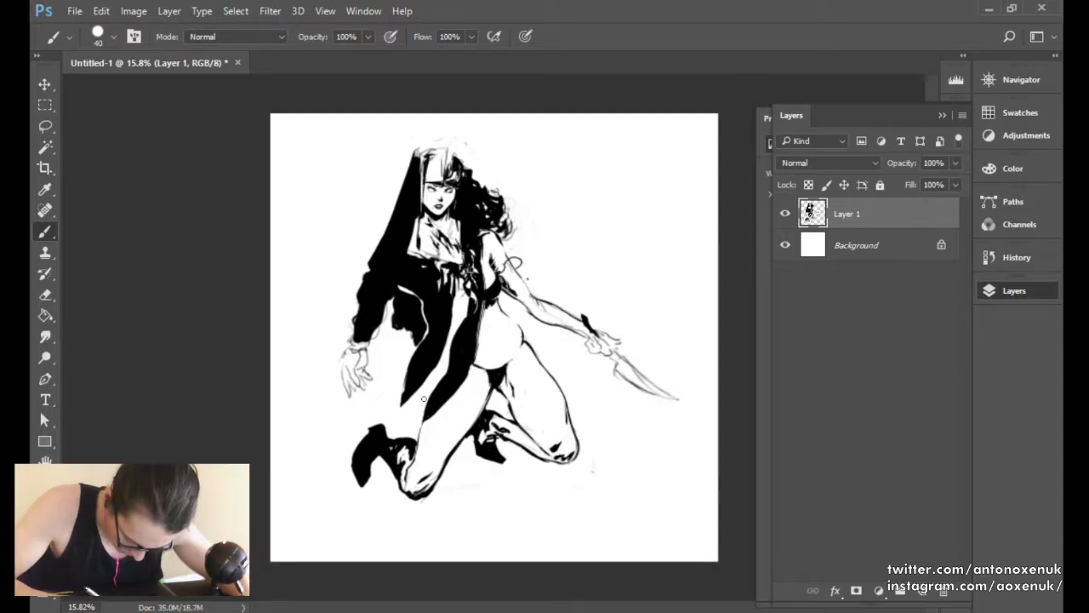
pyautogui.press('e')
pyautogui.moveTo(430, 409); pyautogui.dragTo(439, 354)
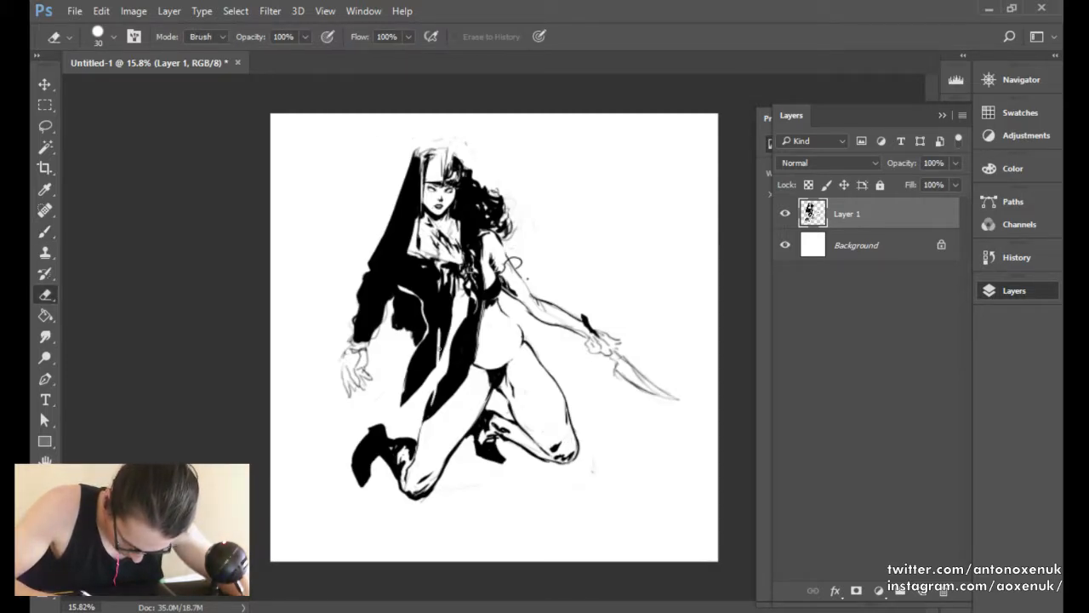
pyautogui.moveTo(432, 400); pyautogui.dragTo(436, 348)
pyautogui.press('b')
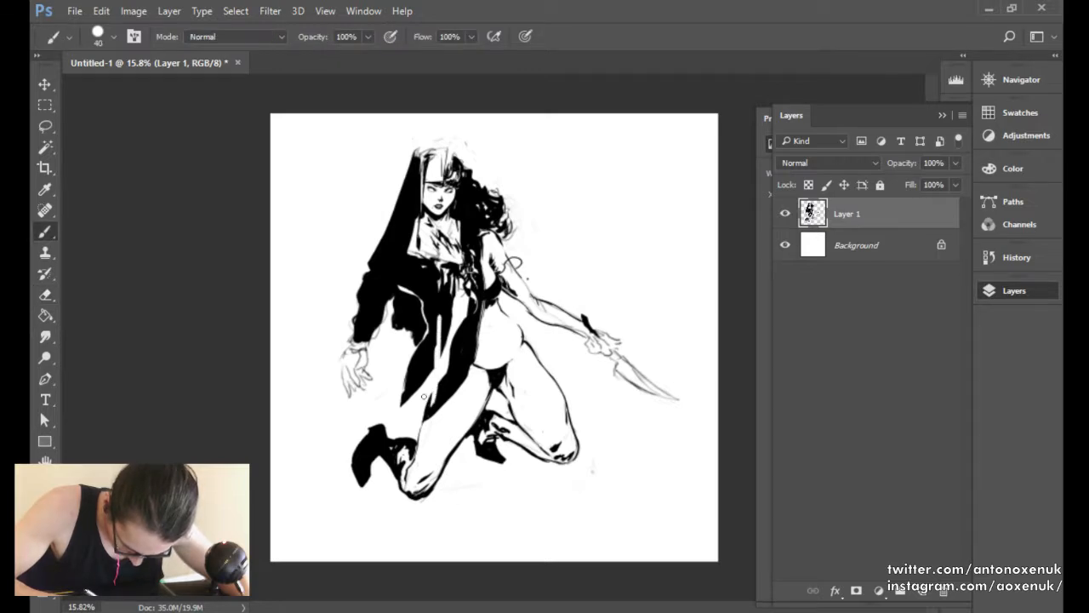
pyautogui.moveTo(429, 398); pyautogui.dragTo(440, 311)
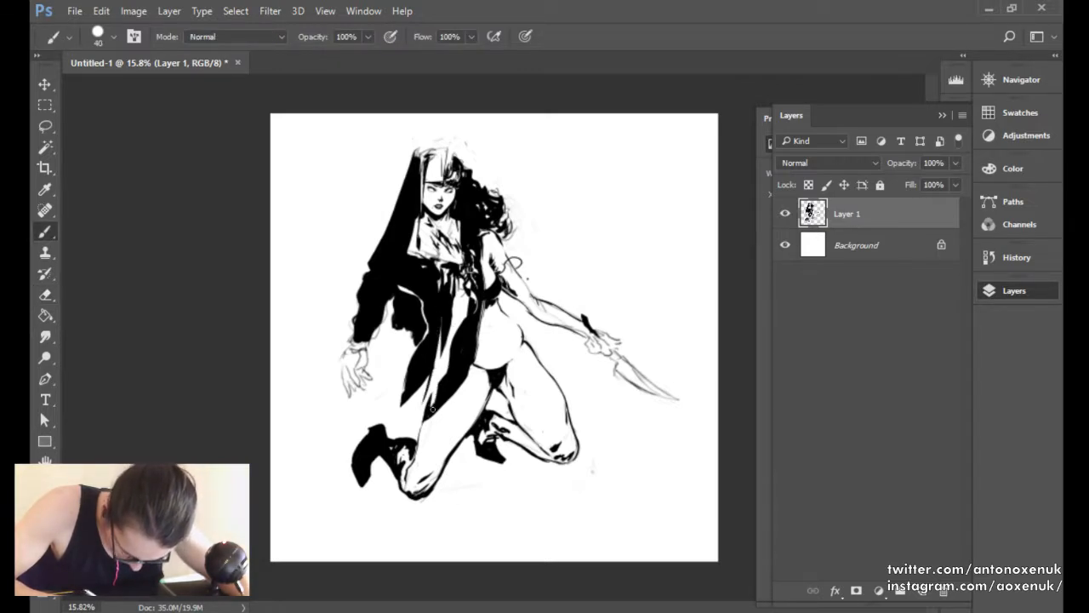
# Ink long thin fold lines down the lower robe's white opening and trim them, using a 40 px brush and 40 px eraser.
pyautogui.press('e')
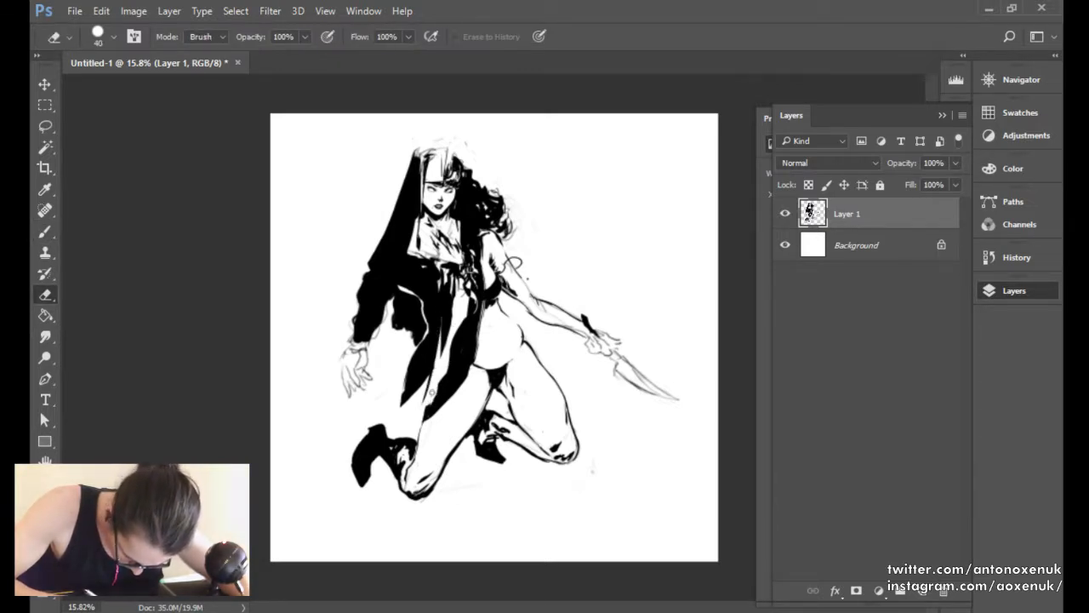
pyautogui.press('b')
pyautogui.press('e')
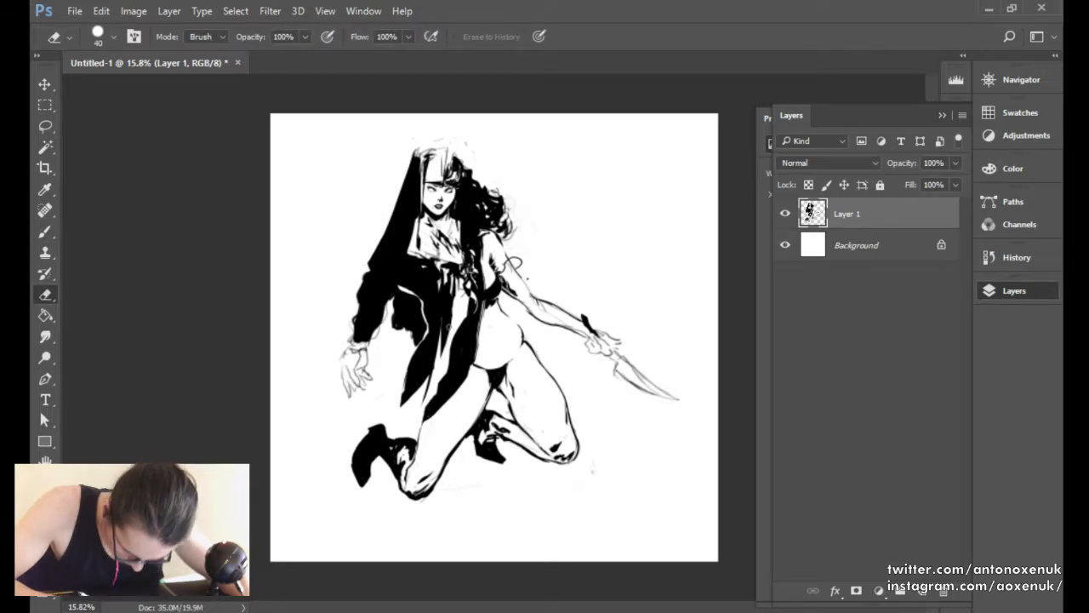
pyautogui.press('b')
pyautogui.moveTo(439, 397); pyautogui.dragTo(441, 328)
pyautogui.moveTo(436, 398); pyautogui.dragTo(443, 323)
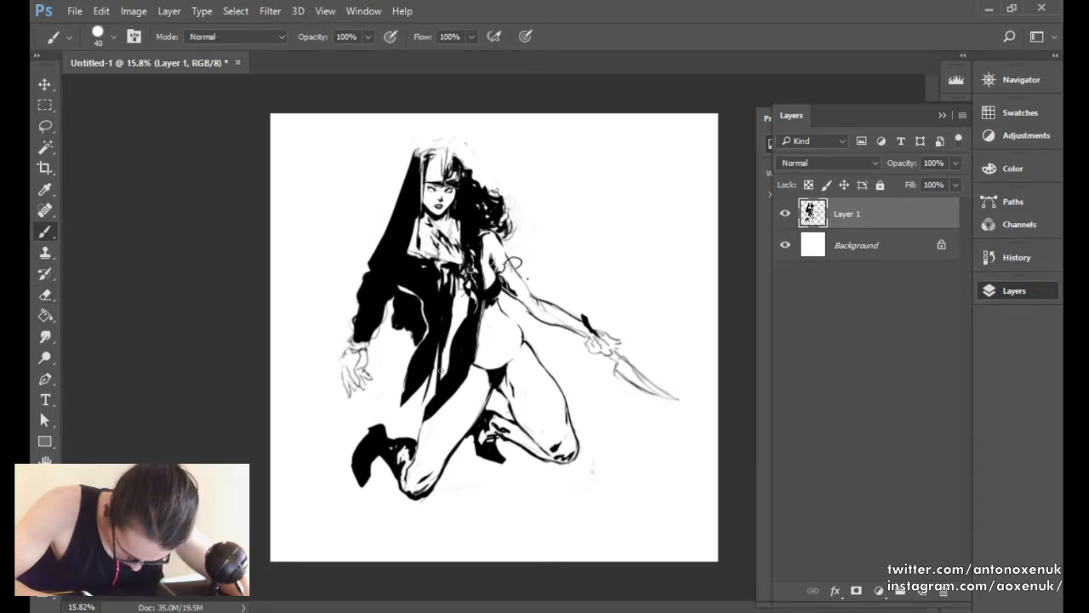
pyautogui.moveTo(441, 371)
pyautogui.mouseDown()
pyautogui.moveTo(446, 314)
pyautogui.moveTo(439, 390)
pyautogui.mouseUp()
pyautogui.press('e')
pyautogui.press('b')
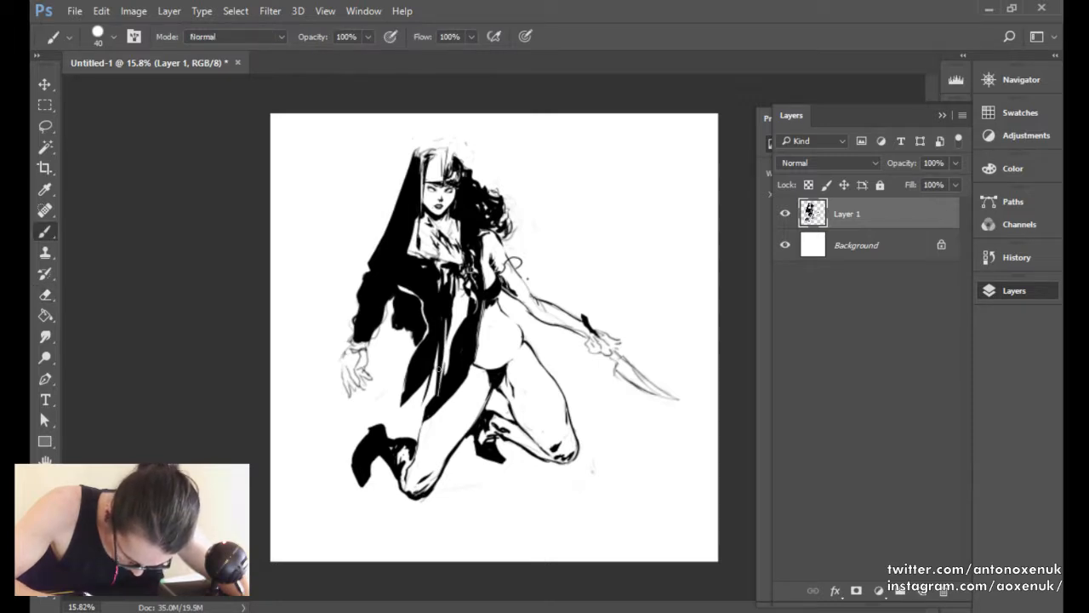
# Carve a long white sliver down the robe's front with an enlarged eraser and tidy its edges with a 40 px brush.
pyautogui.press('e')
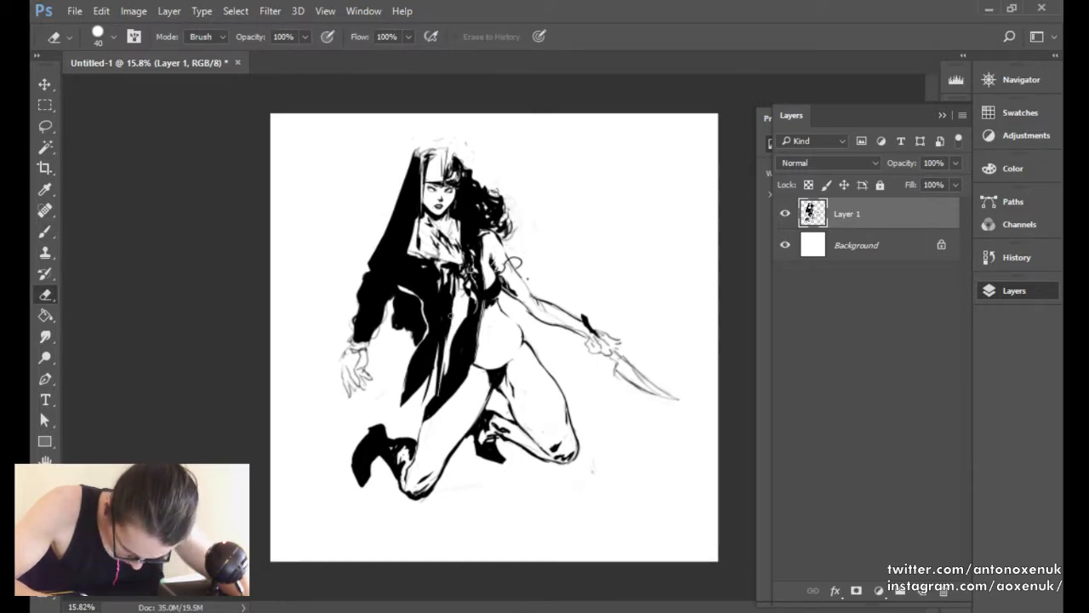
pyautogui.press(']')
pyautogui.moveTo(446, 296)
pyautogui.mouseDown()
pyautogui.moveTo(449, 393)
pyautogui.moveTo(452, 326)
pyautogui.moveTo(457, 376)
pyautogui.mouseUp()
pyautogui.press('b')
pyautogui.press('e')
pyautogui.press('b')
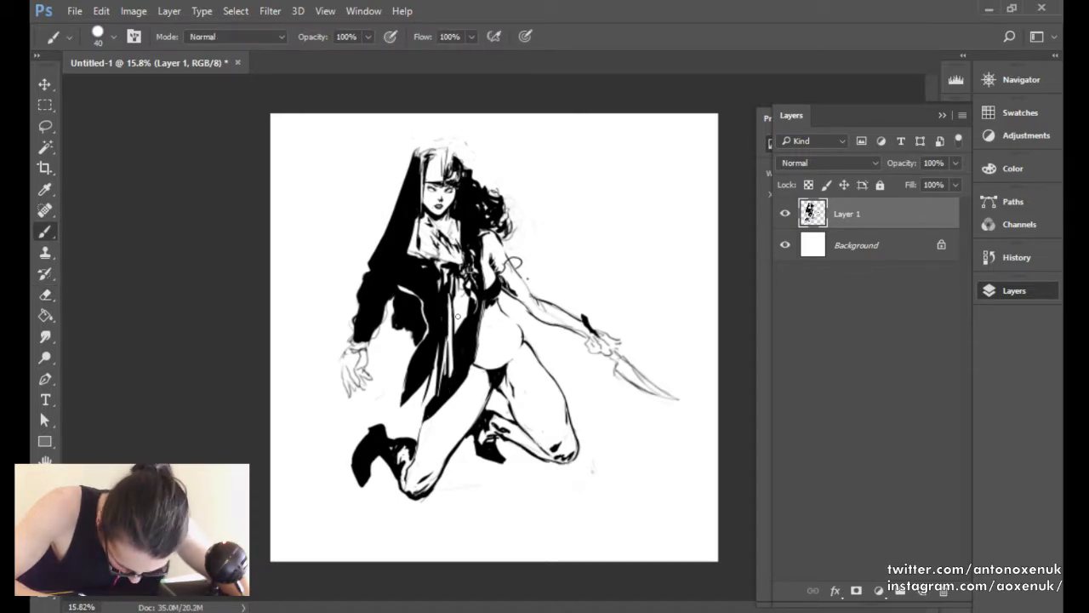
# Cut wavy white highlights into the robe panel beside the waist and refine them with the brush.
pyautogui.press('e')
pyautogui.moveTo(452, 288)
pyautogui.mouseDown()
pyautogui.moveTo(453, 327)
pyautogui.moveTo(468, 300)
pyautogui.moveTo(462, 337)
pyautogui.moveTo(472, 301)
pyautogui.moveTo(469, 314)
pyautogui.mouseUp()
pyautogui.press('b')
pyautogui.press('e')
pyautogui.press('b')
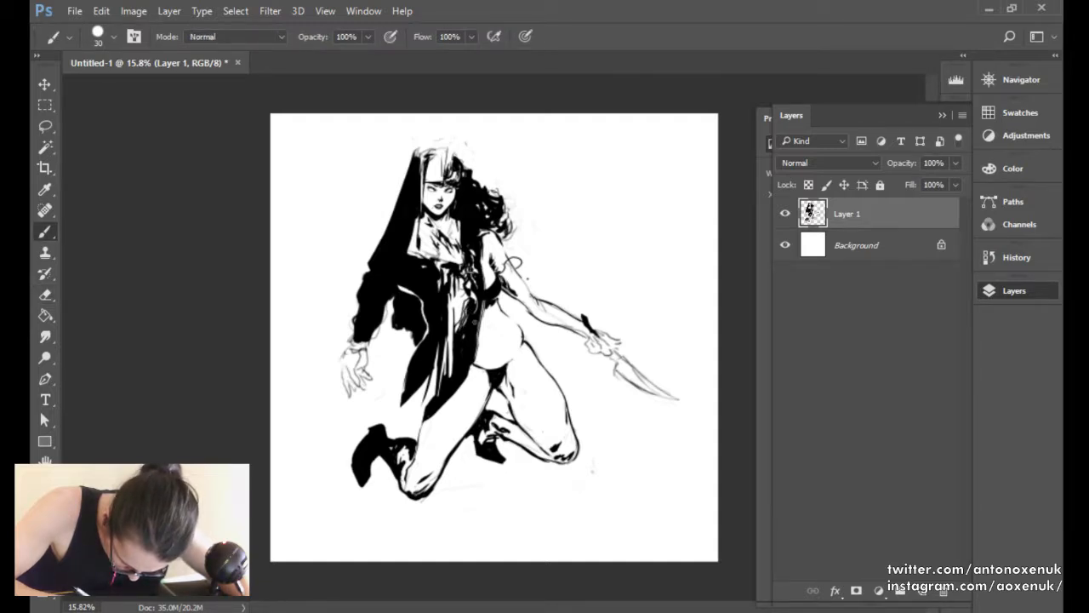
# Carve thin white streaks into the folds of the robe's front and sharpen them with a smaller brush.
pyautogui.press('e')
pyautogui.moveTo(458, 354)
pyautogui.mouseDown()
pyautogui.moveTo(473, 320)
pyautogui.moveTo(434, 411)
pyautogui.moveTo(434, 316)
pyautogui.moveTo(425, 383)
pyautogui.moveTo(435, 303)
pyautogui.mouseUp()
pyautogui.press('b')
pyautogui.press('e')
pyautogui.press('b')
pyautogui.press('[')
pyautogui.press('e')
pyautogui.press('b')
pyautogui.press('e')
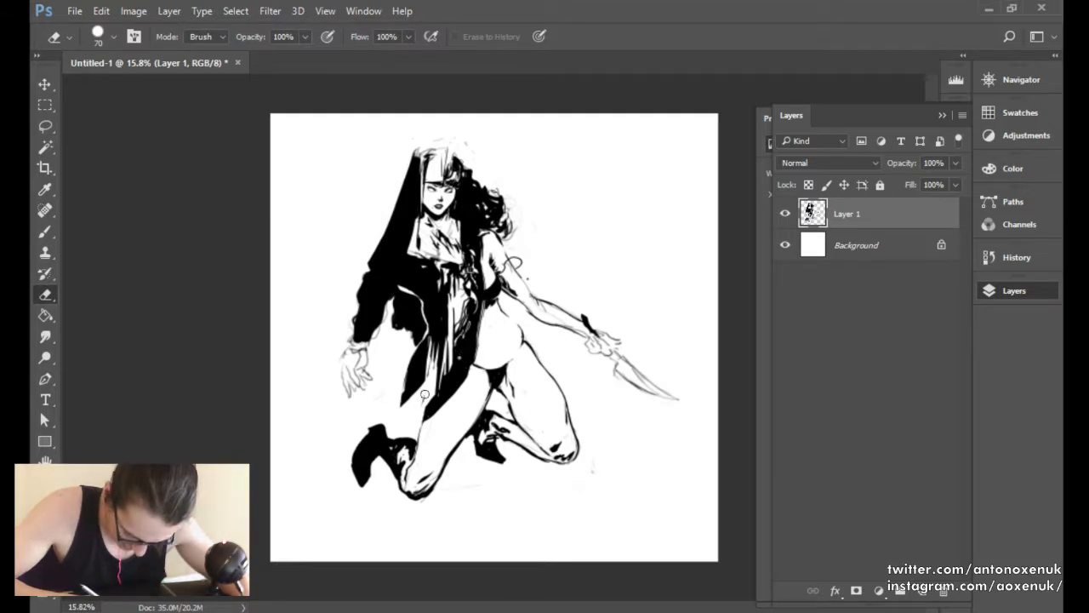
# Trim the robe's lower hem with a 70 px eraser, and ink its edge and adjoining folds with a 25 px brush.
pyautogui.moveTo(425, 394); pyautogui.dragTo(466, 391)
pyautogui.press('b')
pyautogui.press('e')
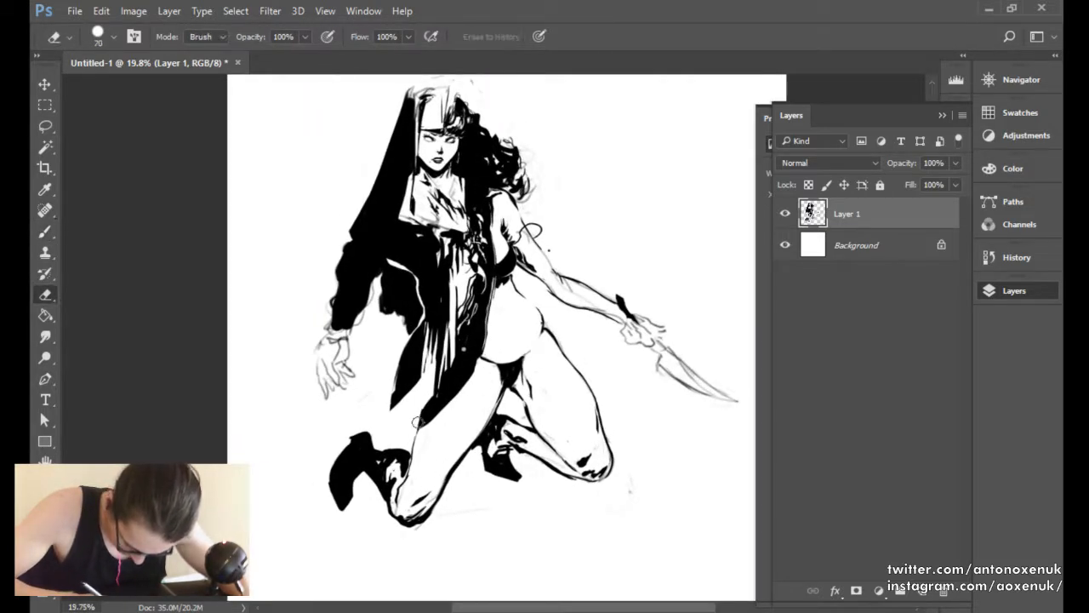
pyautogui.press('b')
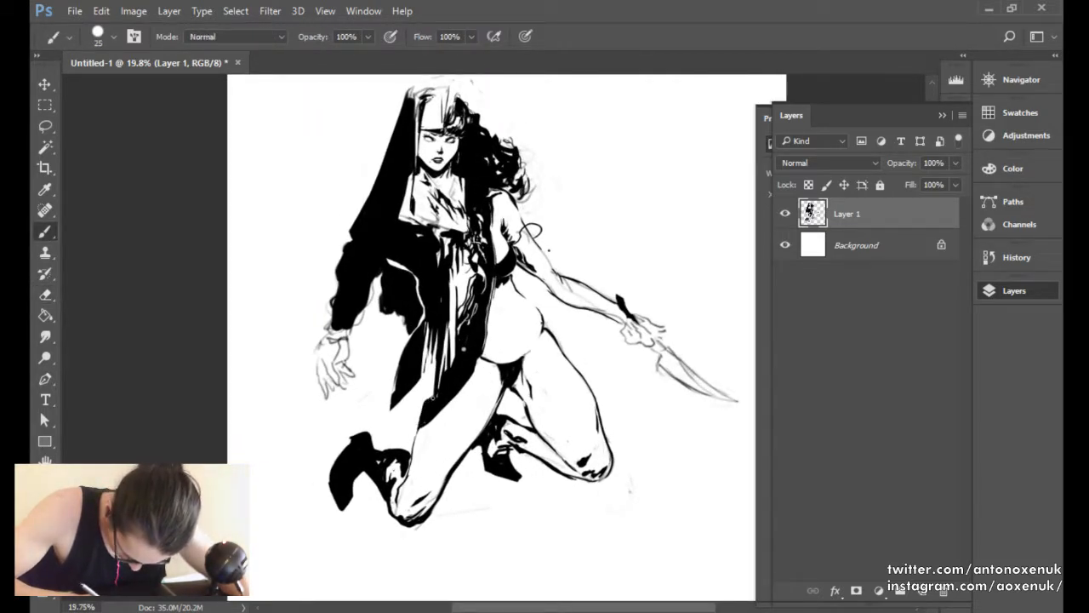
pyautogui.moveTo(423, 425)
pyautogui.mouseDown()
pyautogui.moveTo(466, 381)
pyautogui.moveTo(451, 400)
pyautogui.mouseUp()
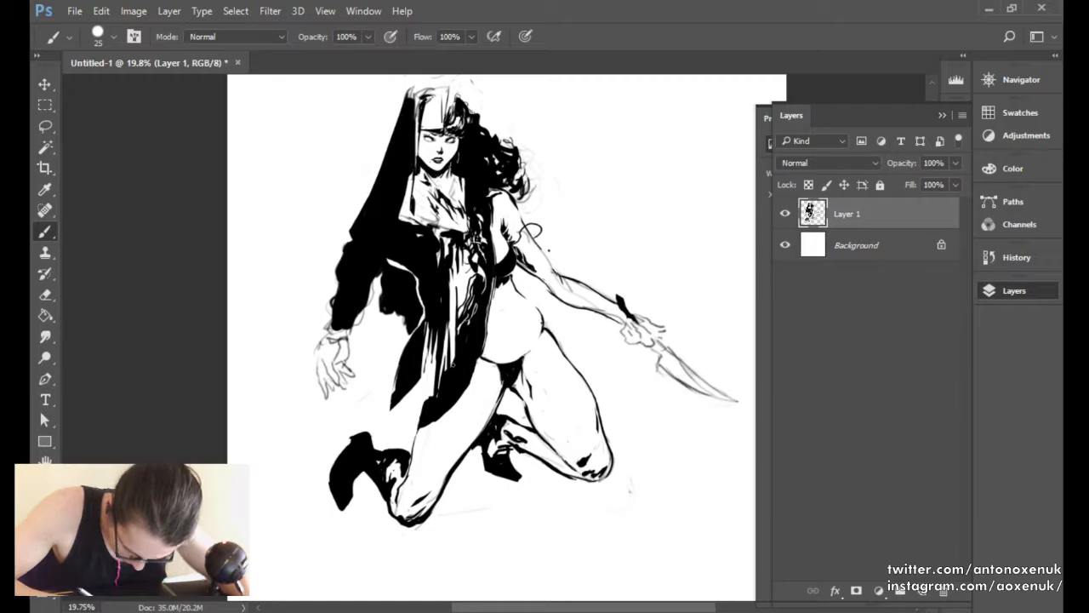
pyautogui.moveTo(453, 364)
pyautogui.mouseDown()
pyautogui.moveTo(457, 345)
pyautogui.moveTo(450, 363)
pyautogui.mouseUp()
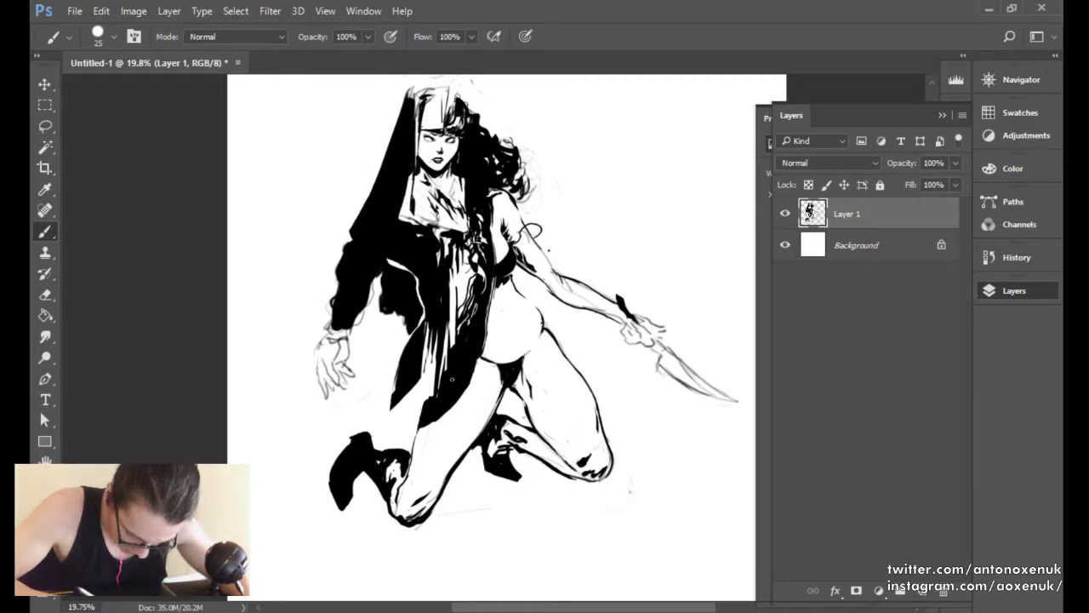
pyautogui.press('e')
pyautogui.press('b')
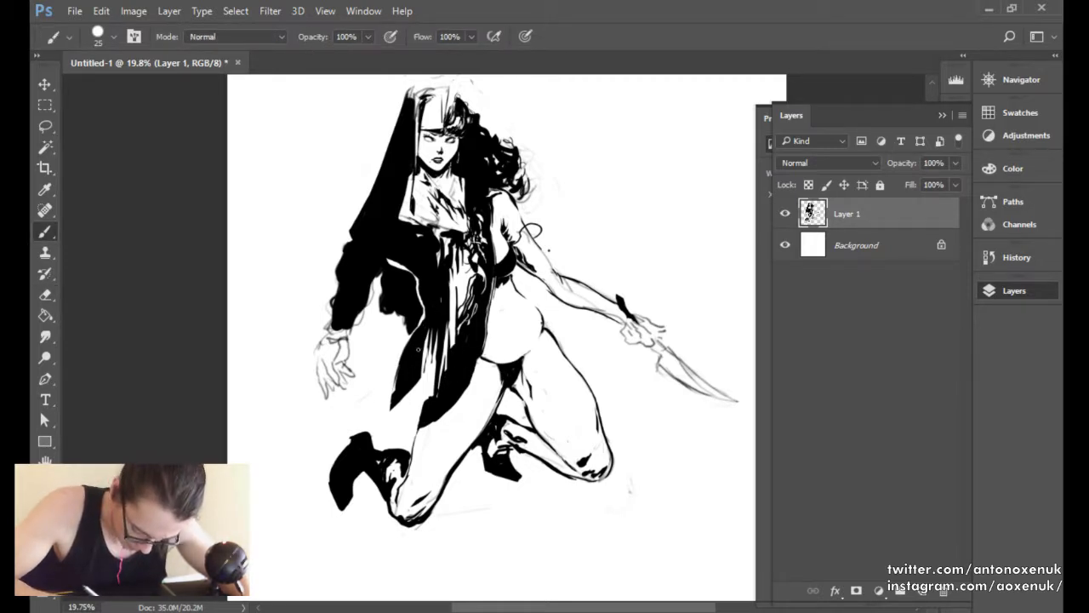
pyautogui.moveTo(427, 358); pyautogui.dragTo(423, 341)
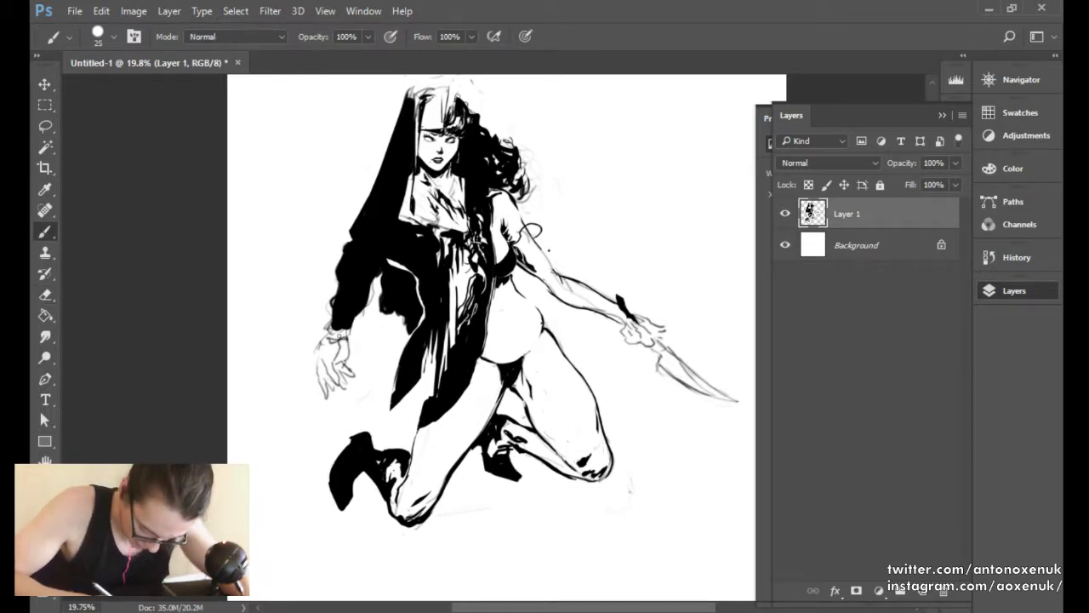
# Flip the canvas horizontally and thicken the black fold down the middle of the robe's front with a 20 px brush.
pyautogui.hotkey('ctrl', 'shift', 'h')
pyautogui.moveTo(632, 331); pyautogui.dragTo(457, 358)
pyautogui.scroll(1, 485, 323)
pyautogui.press('e')
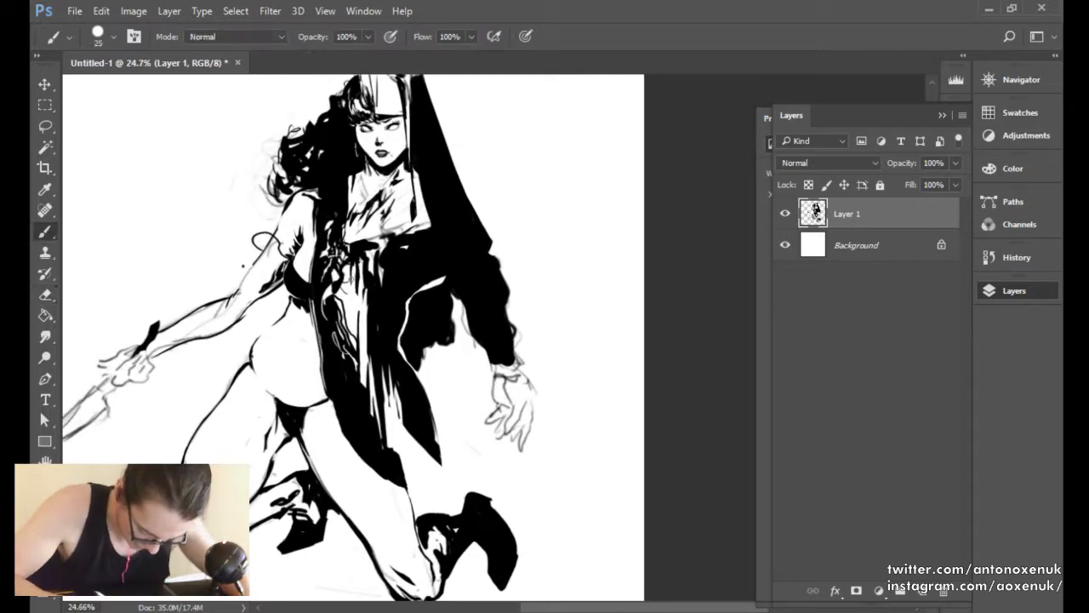
pyautogui.press('[')
pyautogui.press('[')
pyautogui.press('[')
pyautogui.press('[')
pyautogui.press('[')
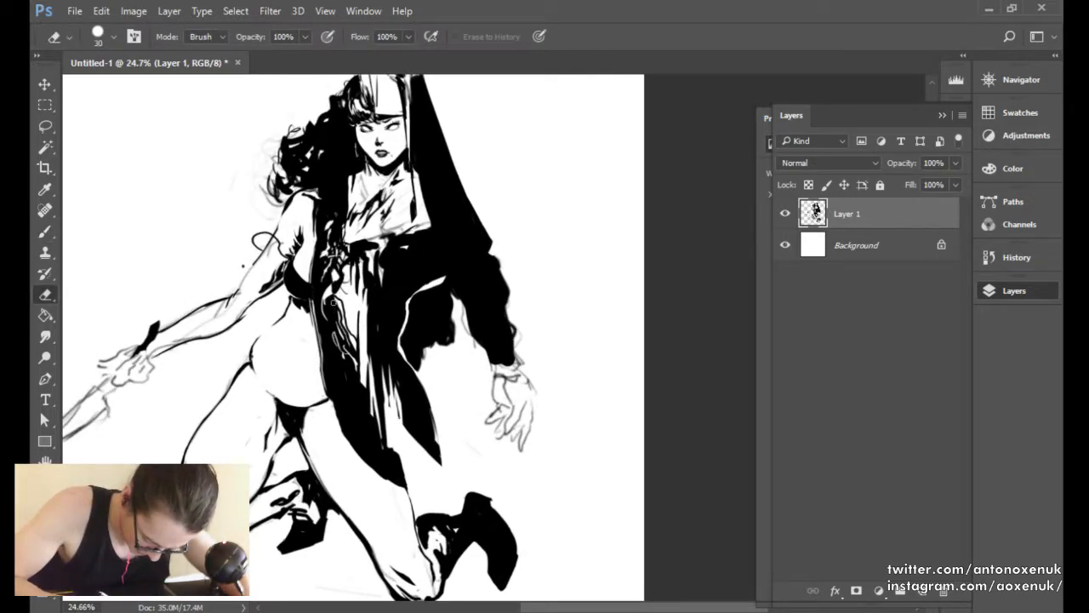
pyautogui.press('b')
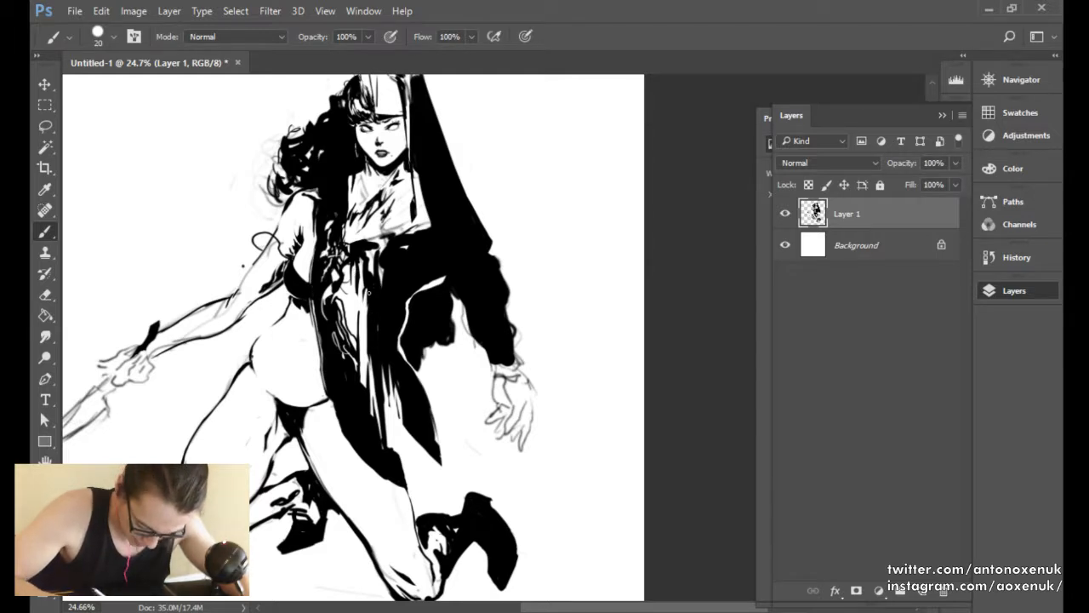
pyautogui.moveTo(367, 290); pyautogui.dragTo(368, 332)
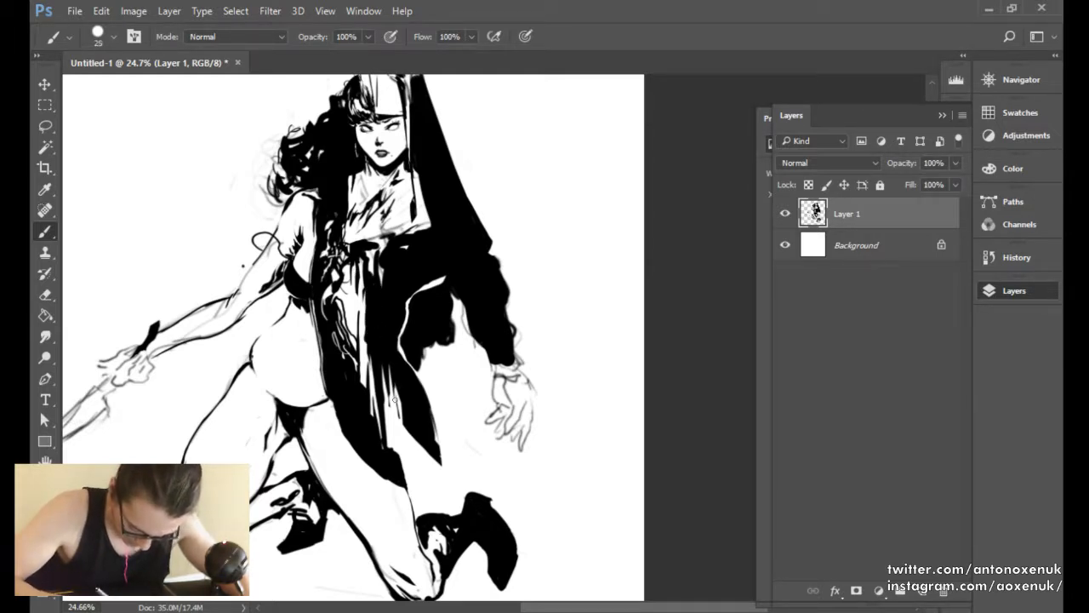
# Reshape the white streaks in the robe's lower front folds with a 20 px brush and 30 px eraser, undoing the last stray stroke.
pyautogui.press(']')
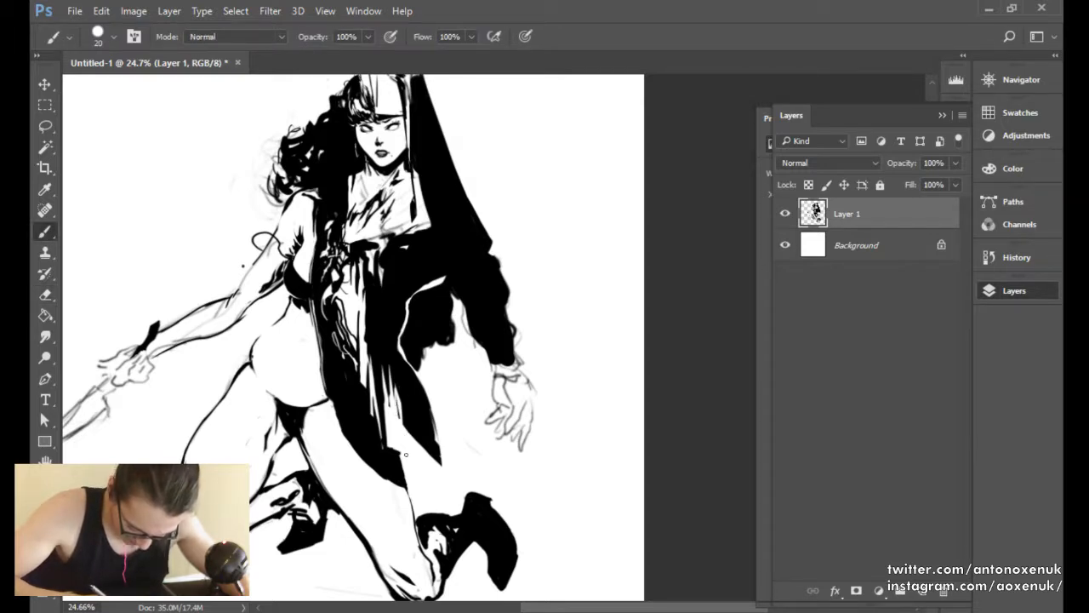
pyautogui.moveTo(398, 394)
pyautogui.mouseDown()
pyautogui.moveTo(405, 451)
pyautogui.moveTo(405, 427)
pyautogui.mouseUp()
pyautogui.press('e')
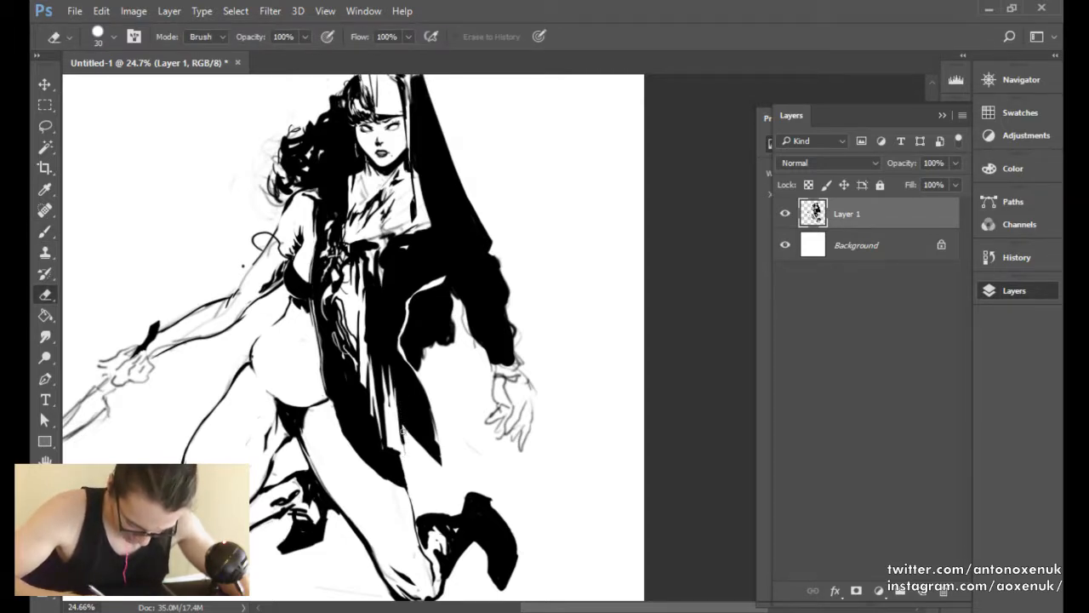
pyautogui.press('b')
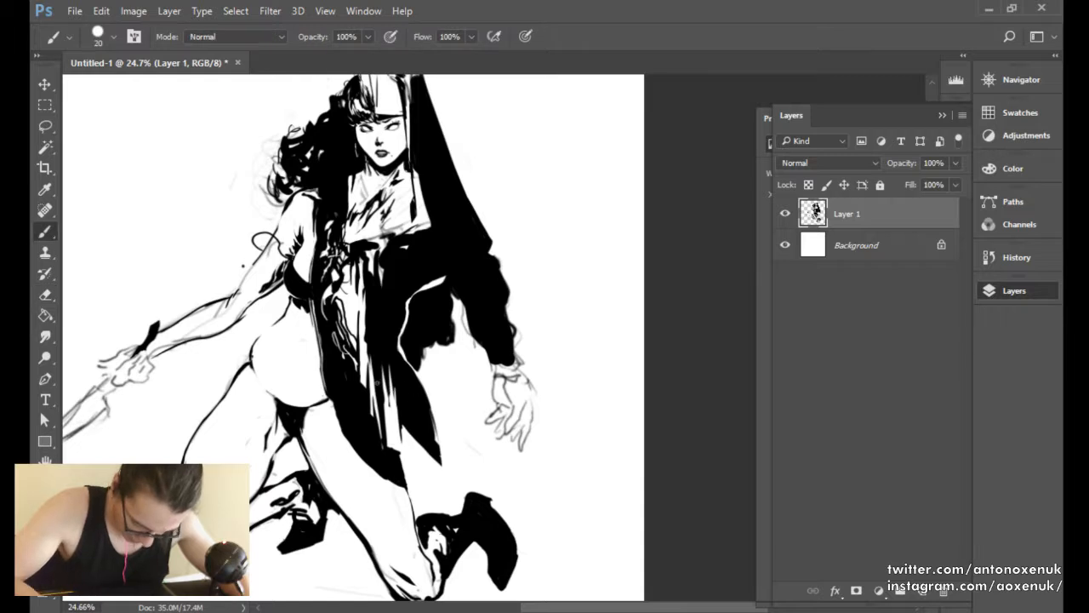
pyautogui.moveTo(377, 381)
pyautogui.mouseDown()
pyautogui.moveTo(391, 405)
pyautogui.moveTo(399, 395)
pyautogui.mouseUp()
pyautogui.hotkey('ctrl', 'z')
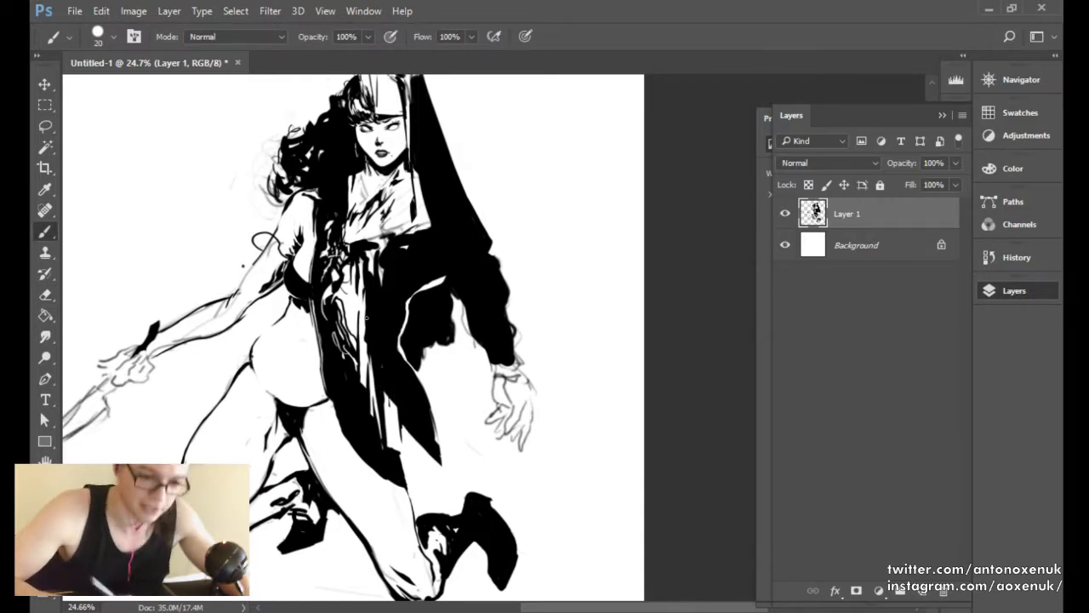
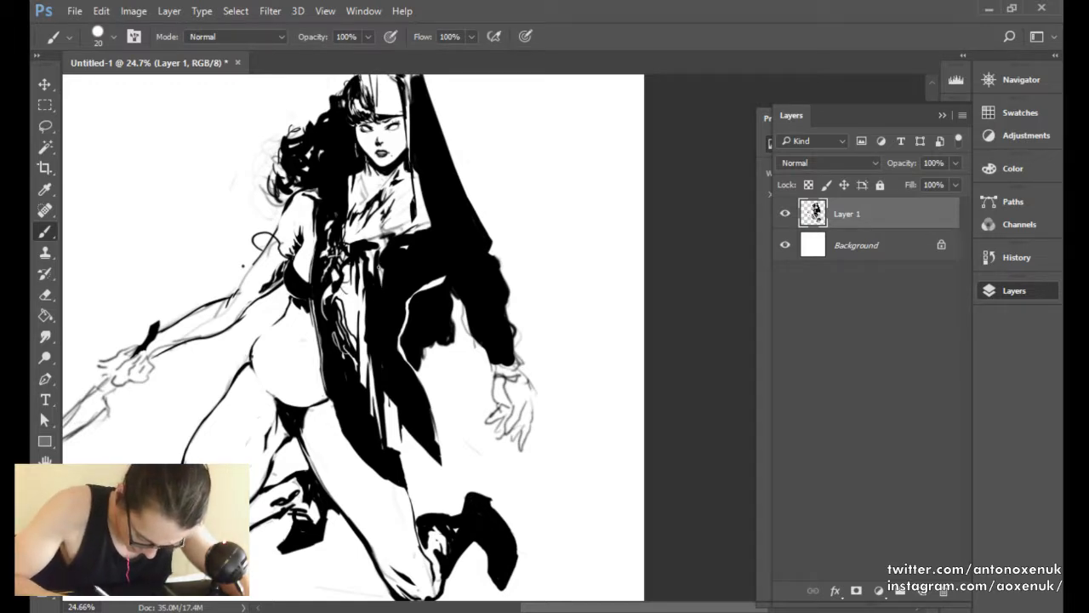
# Ink black into the wavy highlights of the robe panel beside the waist and recut their edges at 20 px.
pyautogui.moveTo(335, 340); pyautogui.dragTo(343, 356)
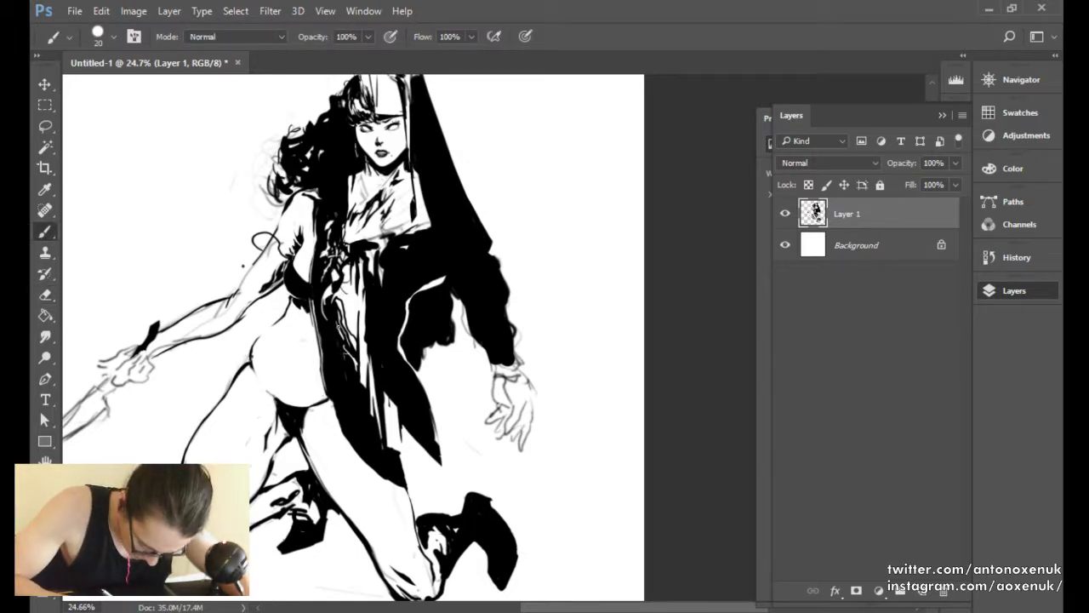
pyautogui.press('e')
pyautogui.press('b')
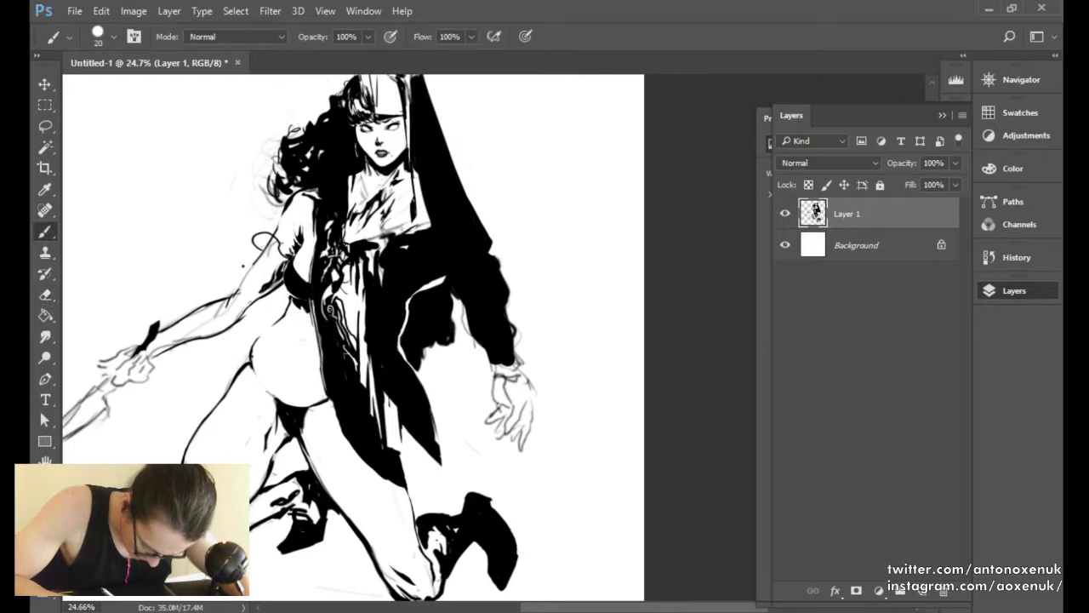
pyautogui.press('e')
pyautogui.press('b')
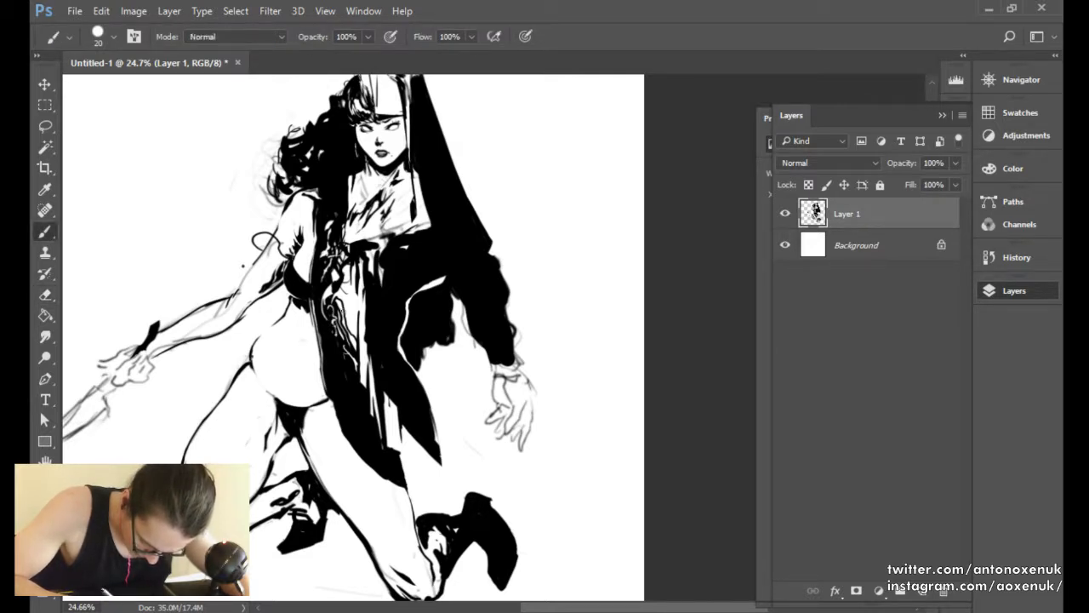
pyautogui.press('e')
pyautogui.press('b')
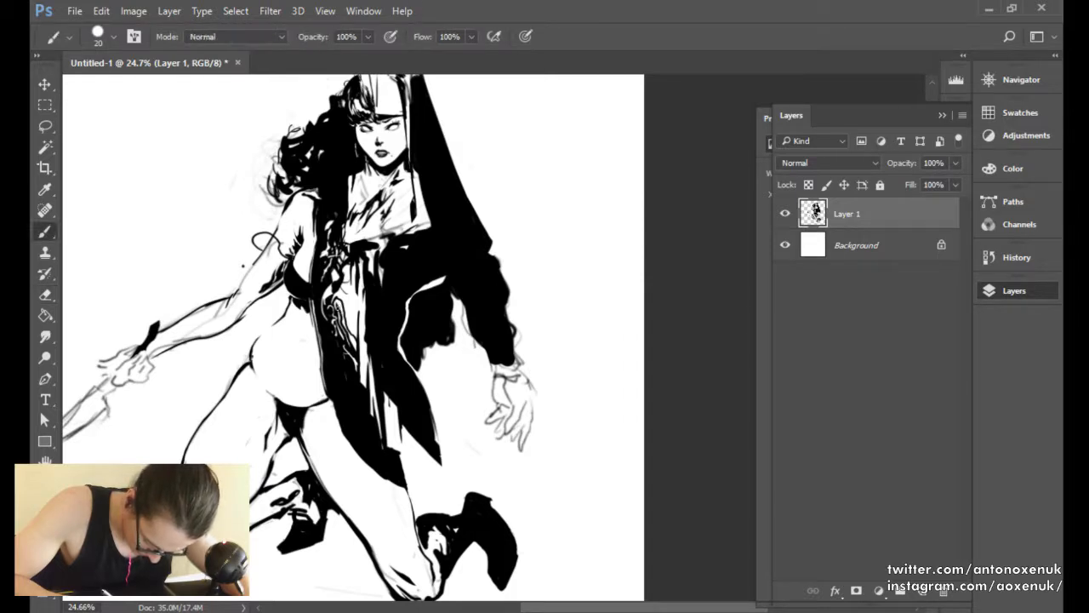
# Refine the small curls in the robe panel beside the waist, alternating the eraser and brush at 20 px.
pyautogui.press('e')
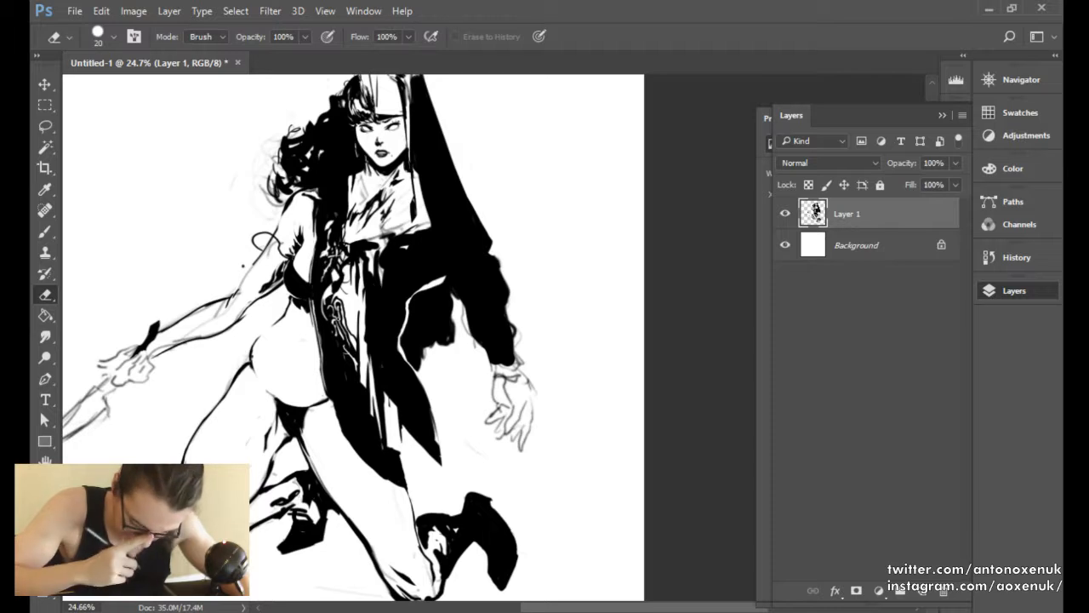
pyautogui.press('b')
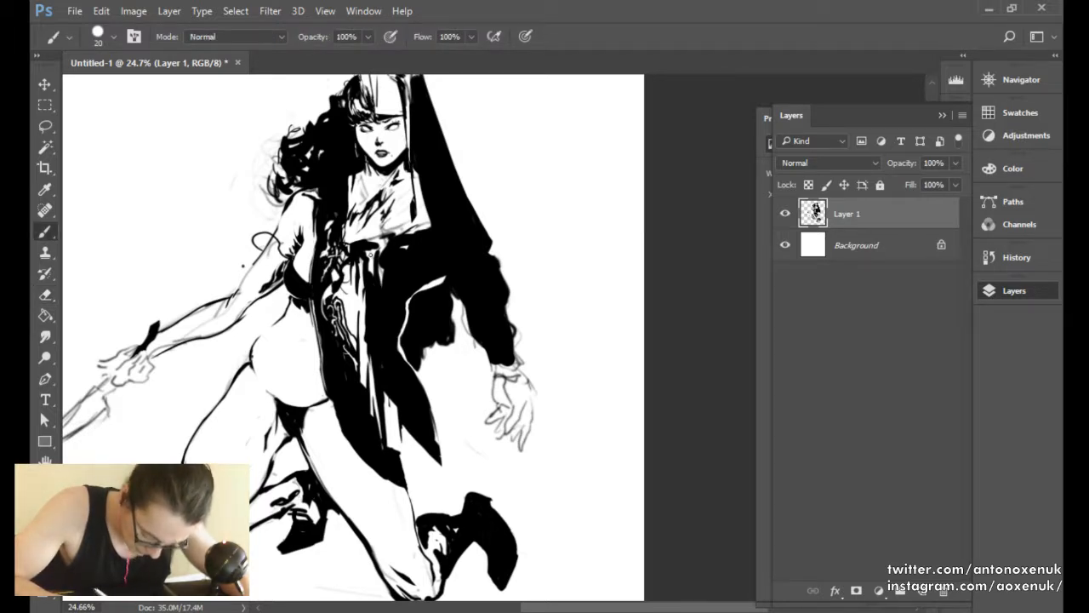
pyautogui.press('e')
pyautogui.press('b')
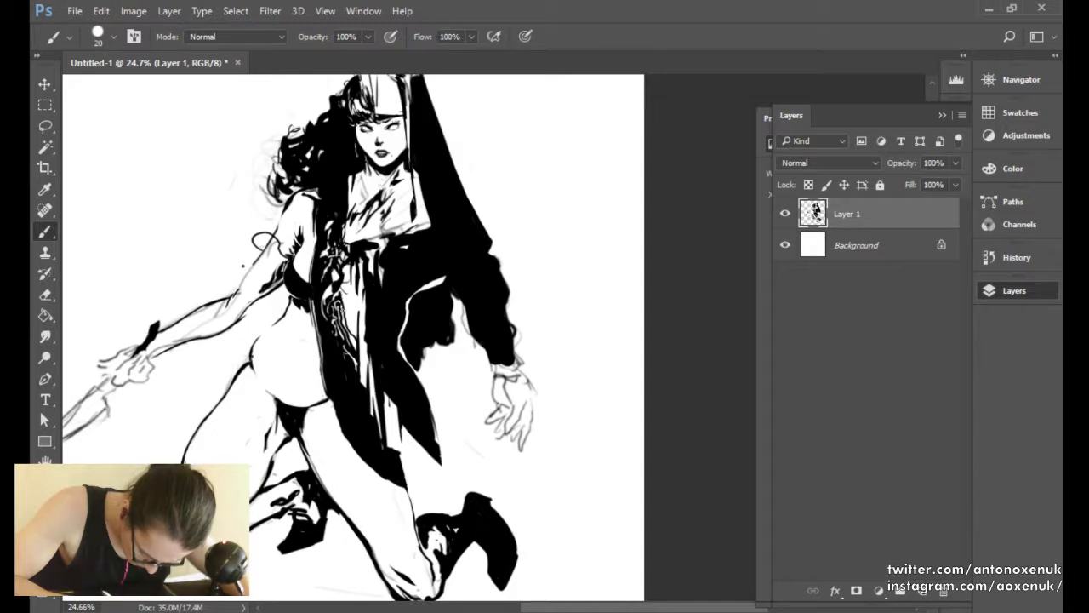
pyautogui.press('e')
pyautogui.press('b')
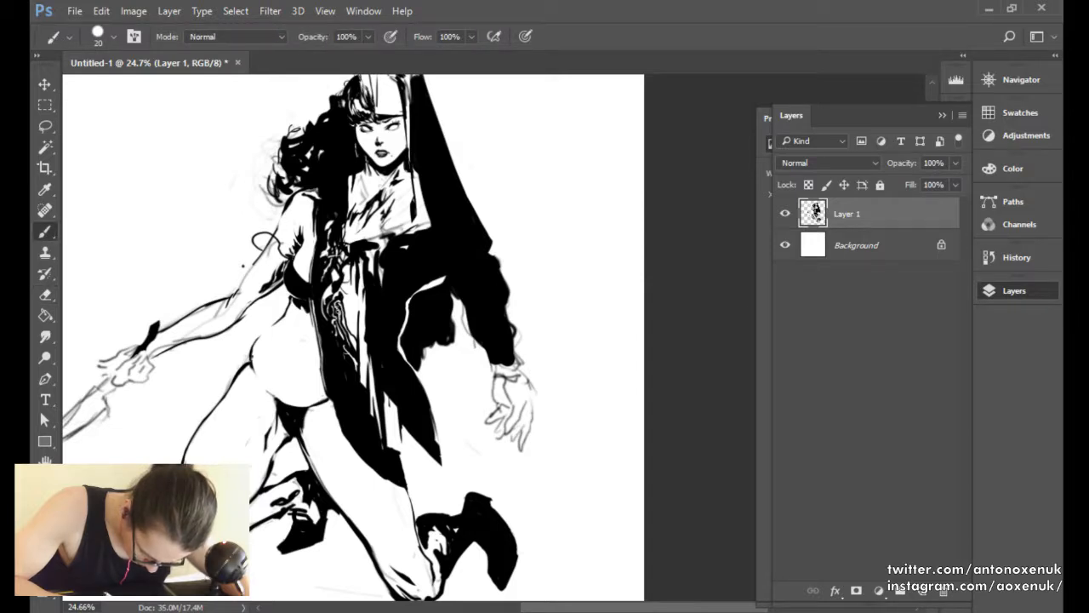
pyautogui.press('e')
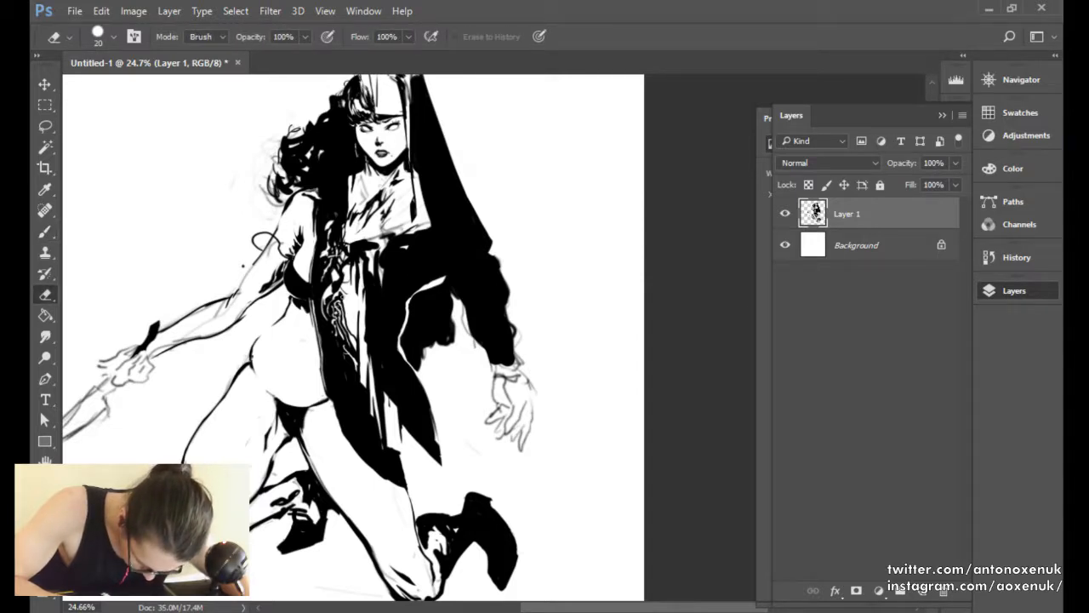
# Flip the canvas back and carve a thin diagonal white streak into the robe's front folds, using a 35 px eraser and 30 px brush.
pyautogui.hotkey('ctrl', 'f')
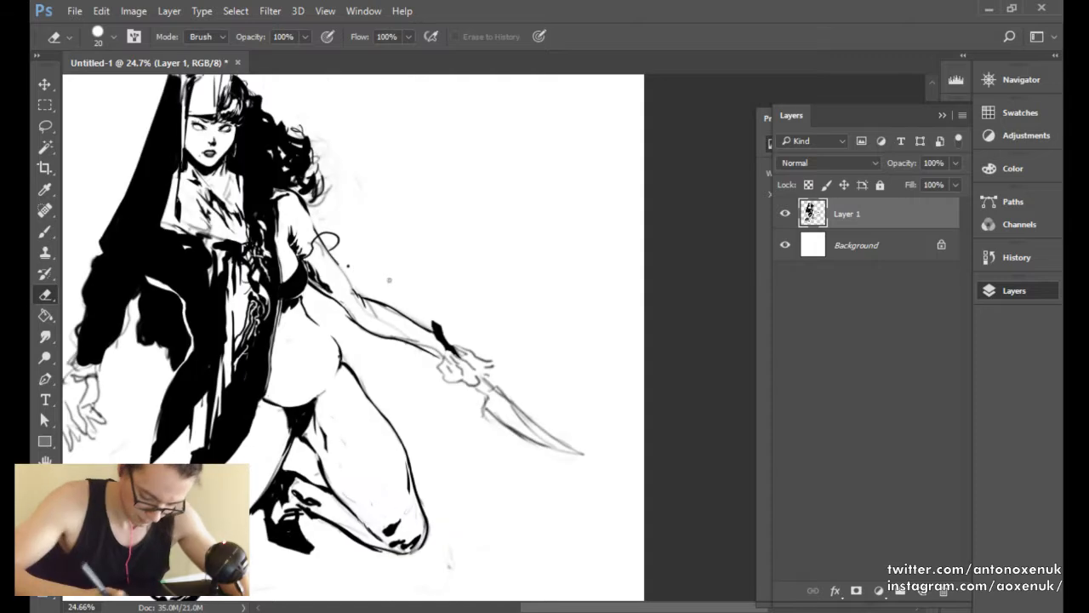
pyautogui.moveTo(501, 326); pyautogui.dragTo(427, 374)
pyautogui.moveTo(513, 306); pyautogui.dragTo(558, 311)
pyautogui.press('b')
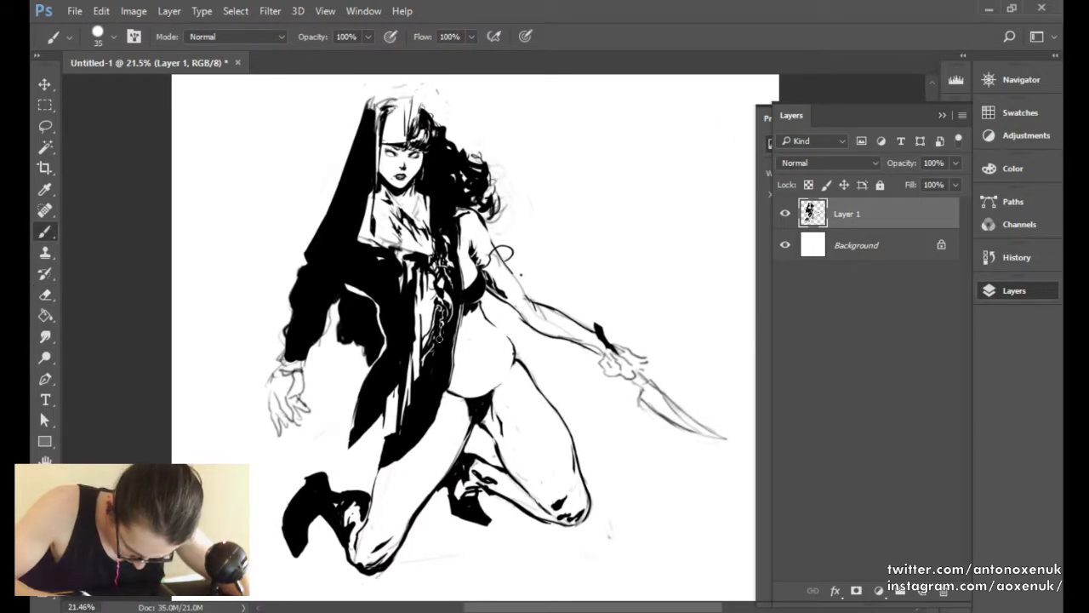
pyautogui.press('e')
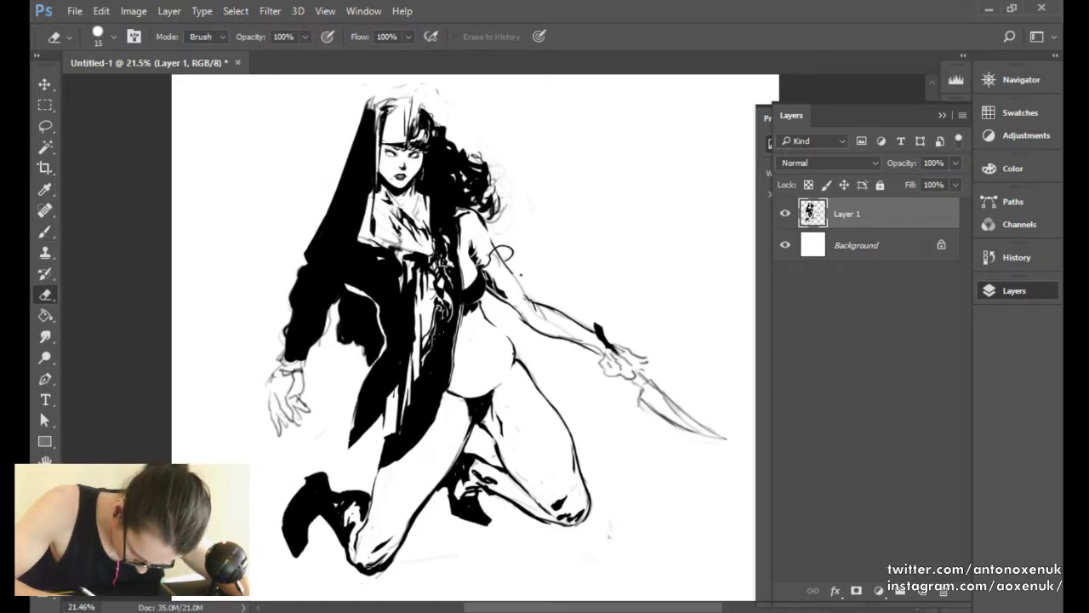
pyautogui.press('b')
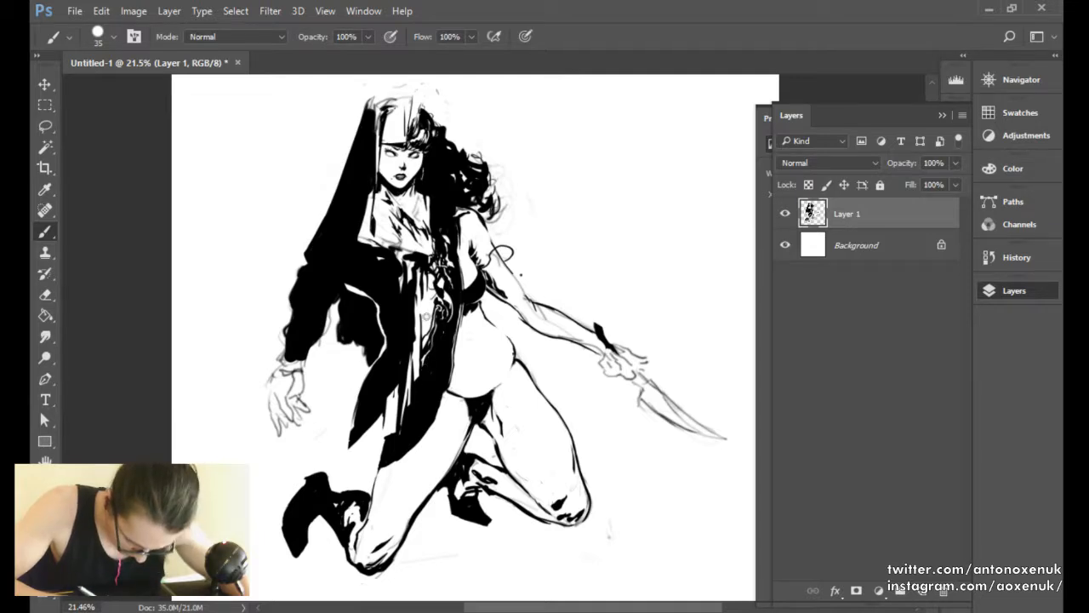
pyautogui.press('e')
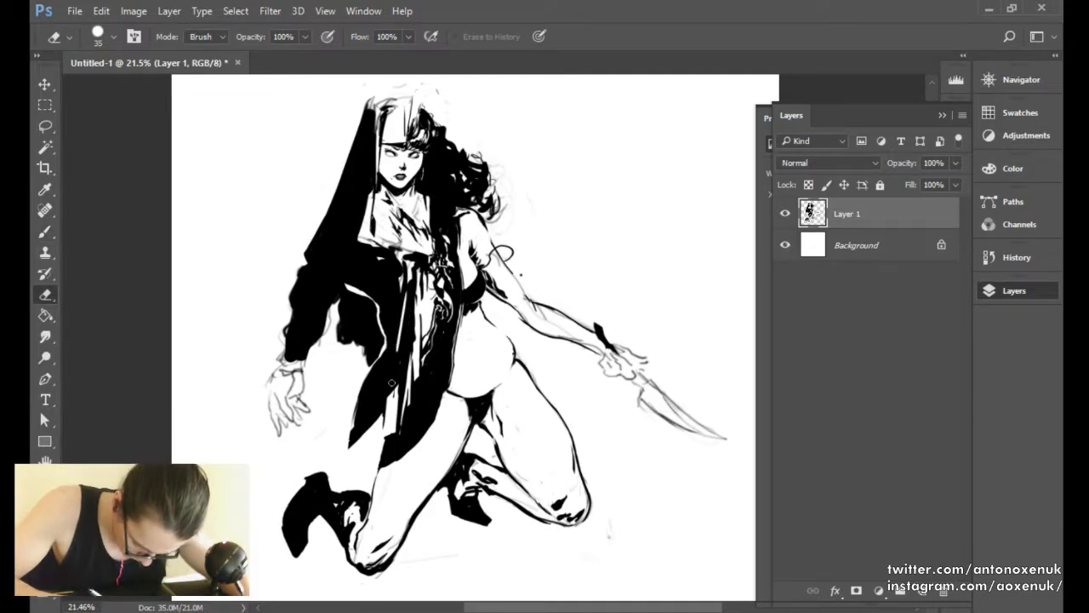
pyautogui.press('b')
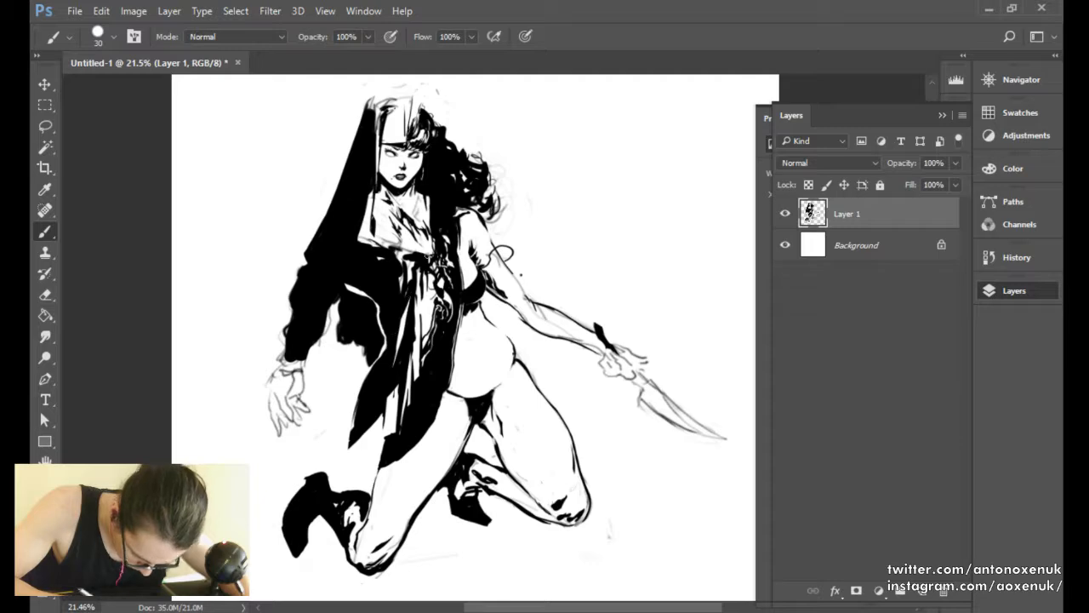
pyautogui.press('e')
pyautogui.press('b')
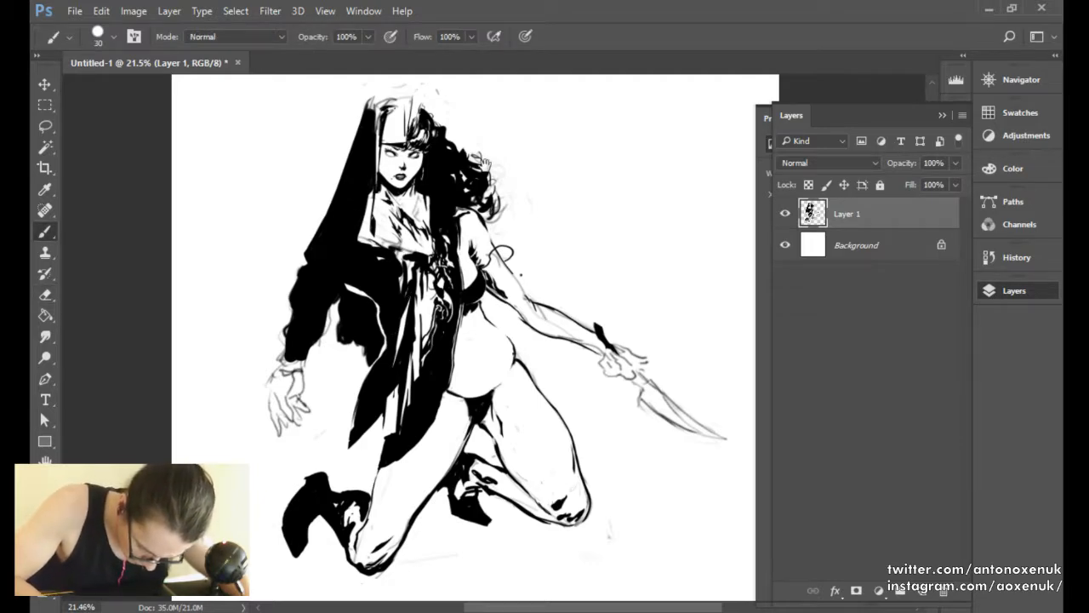
# Extend the diagonal white streak toward the robe's hem with a 45 px eraser and sharpen it with a 20 px brush.
pyautogui.scroll(-3, 364, 196)
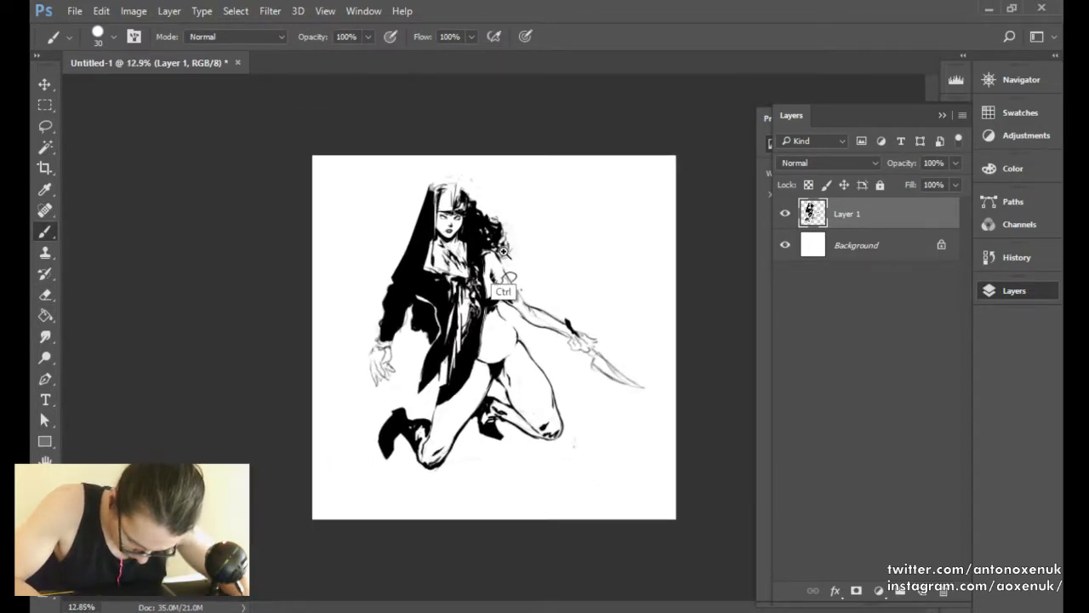
pyautogui.scroll(2, 538, 250)
pyautogui.press('e')
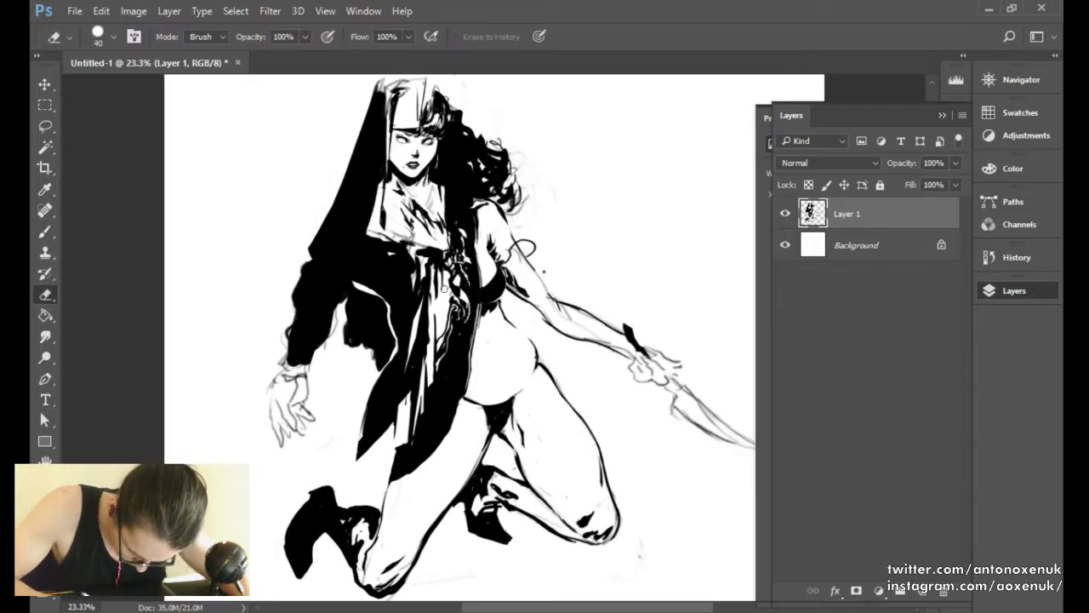
pyautogui.press('b')
pyautogui.press('e')
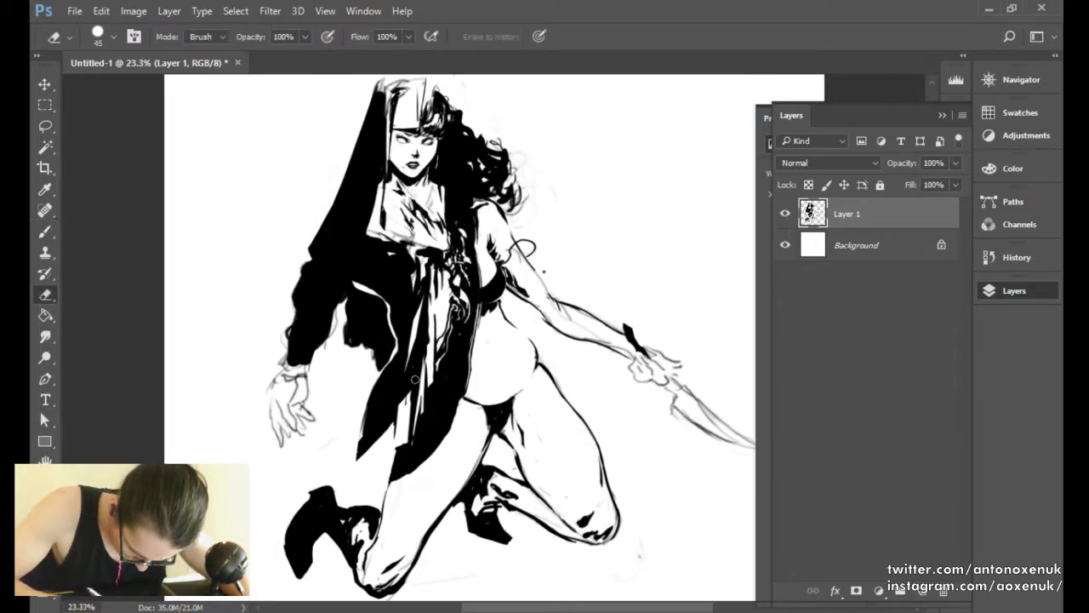
pyautogui.press('b')
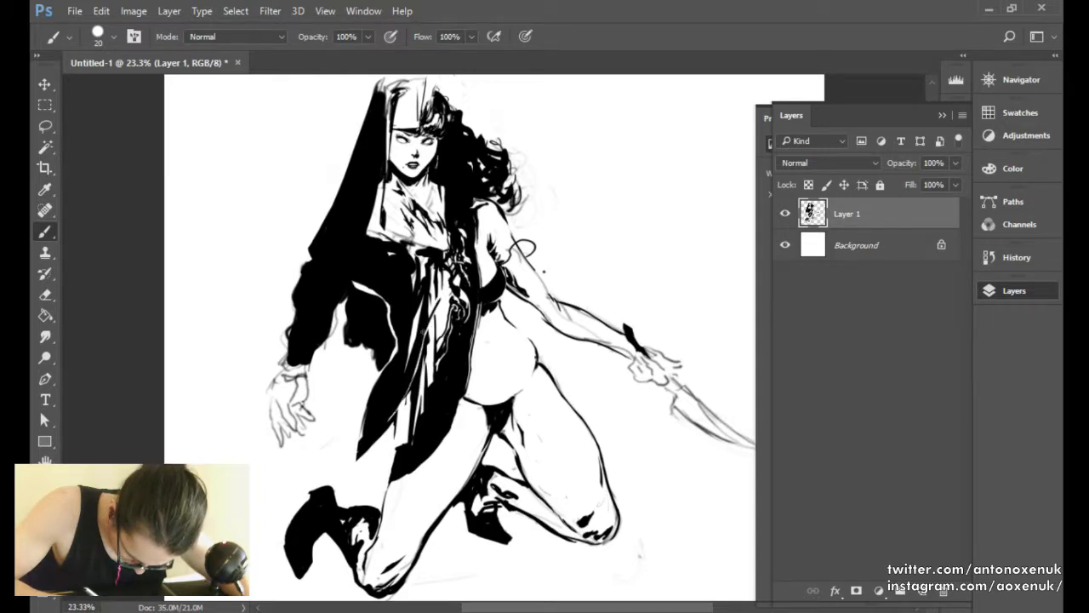
pyautogui.press('[')
# Cut fine white highlights into the dark strand beside the collar with the eraser reduced to 15 px and 9 px.
pyautogui.press('e')
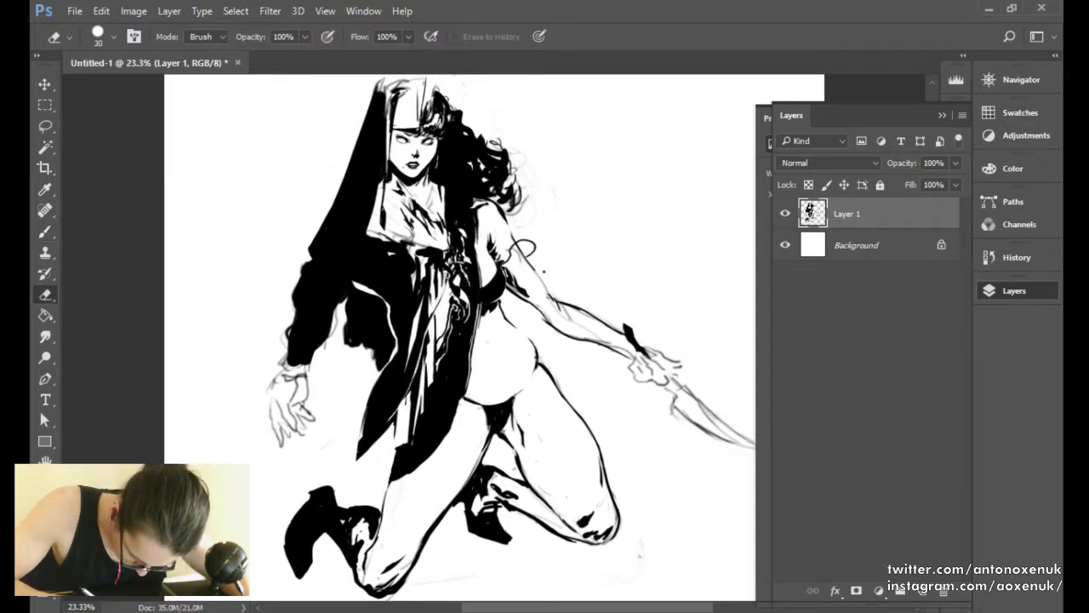
pyautogui.press('[')
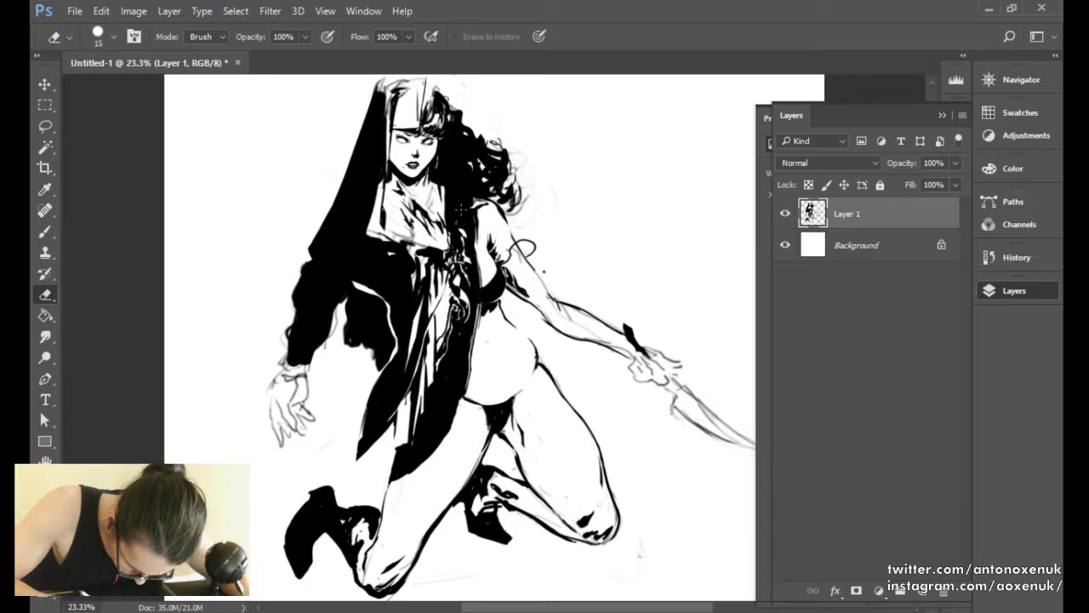
pyautogui.moveTo(460, 209)
pyautogui.mouseDown()
pyautogui.moveTo(448, 271)
pyautogui.moveTo(462, 209)
pyautogui.mouseUp()
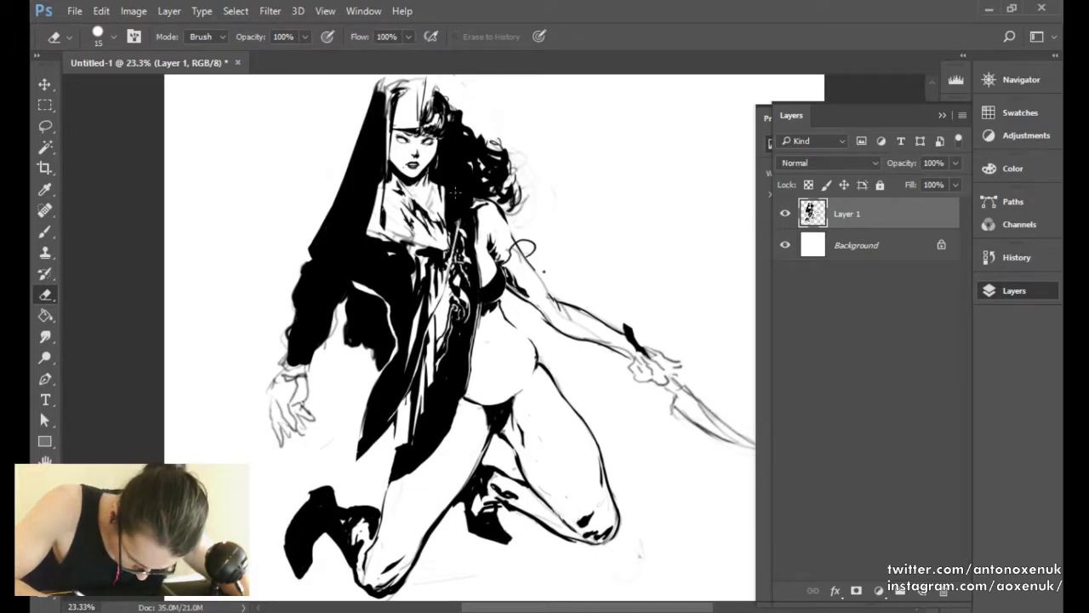
pyautogui.press('[')
pyautogui.press('[')
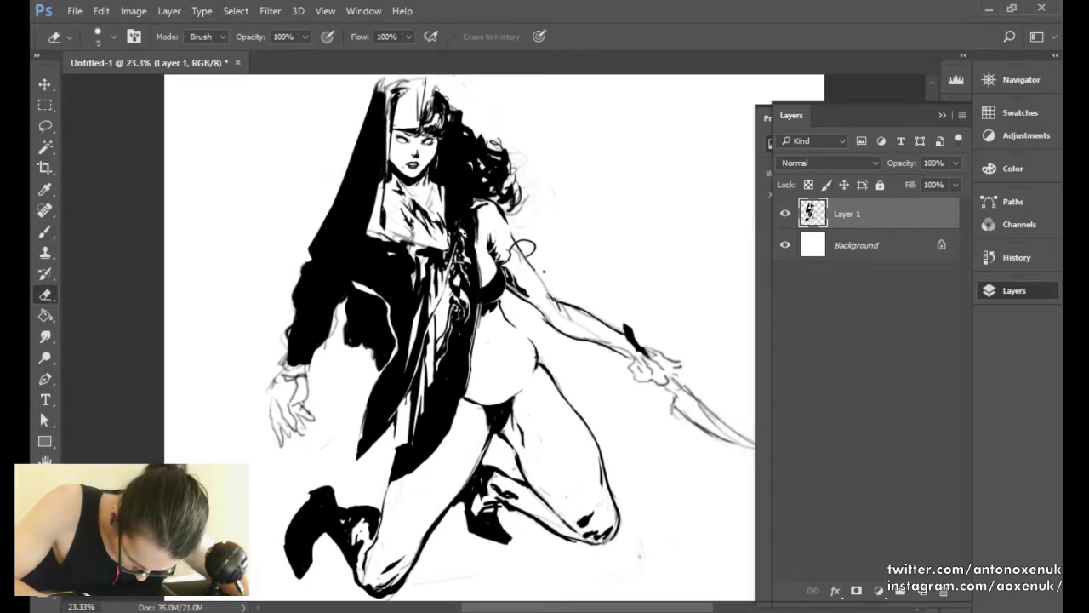
pyautogui.moveTo(456, 244); pyautogui.dragTo(472, 167)
# Ink along the highlights beside the collar with a smaller brush, try a finer eraser stroke there and undo it.
pyautogui.press('b')
pyautogui.press('[')
pyautogui.moveTo(448, 268); pyautogui.dragTo(474, 184)
pyautogui.press('e')
pyautogui.press('[')
pyautogui.press('[')
pyautogui.moveTo(449, 264)
pyautogui.mouseDown()
pyautogui.moveTo(467, 205)
pyautogui.moveTo(444, 281)
pyautogui.moveTo(468, 206)
pyautogui.mouseUp()
pyautogui.hotkey('ctrl', 'z')
# Sharpen the small highlights just below the collar with a 7 px eraser and a 9 px brush.
pyautogui.press('b')
pyautogui.press('[')
pyautogui.press('e')
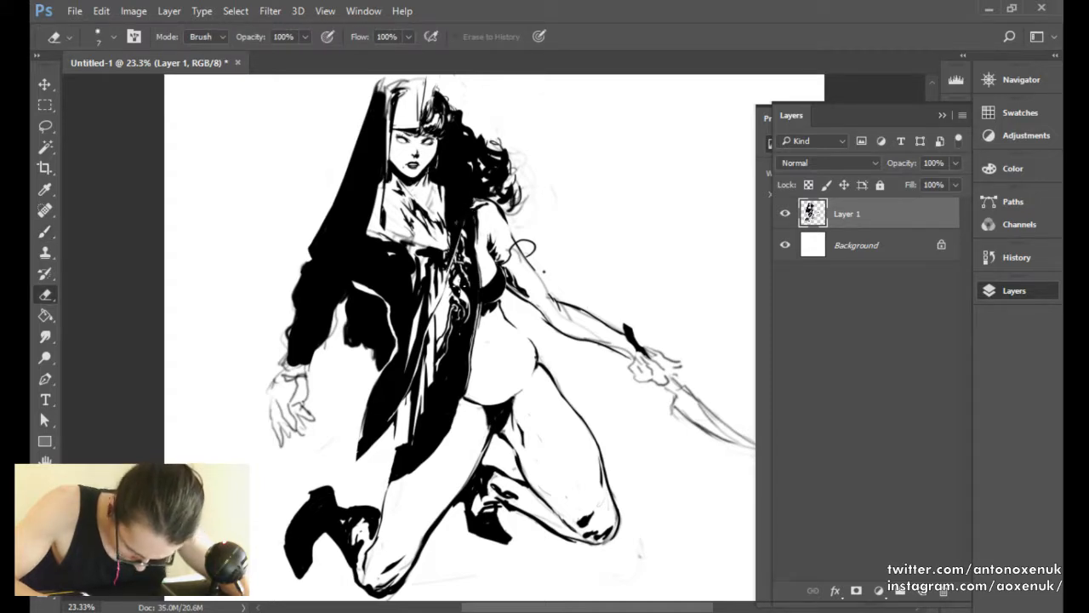
pyautogui.press('b')
pyautogui.moveTo(449, 274); pyautogui.dragTo(442, 305)
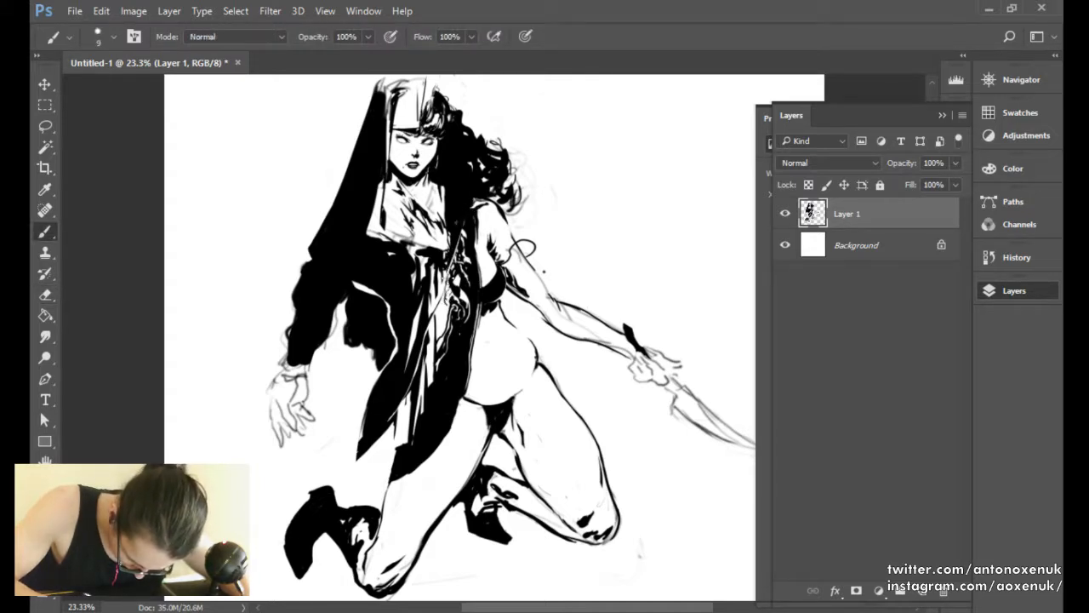
# Add a small ink stroke at the bare shoulder with the 9 px brush and flip the canvas horizontally.
pyautogui.moveTo(497, 233); pyautogui.dragTo(511, 250)
pyautogui.hotkey('ctrl', 'shift', 'h')
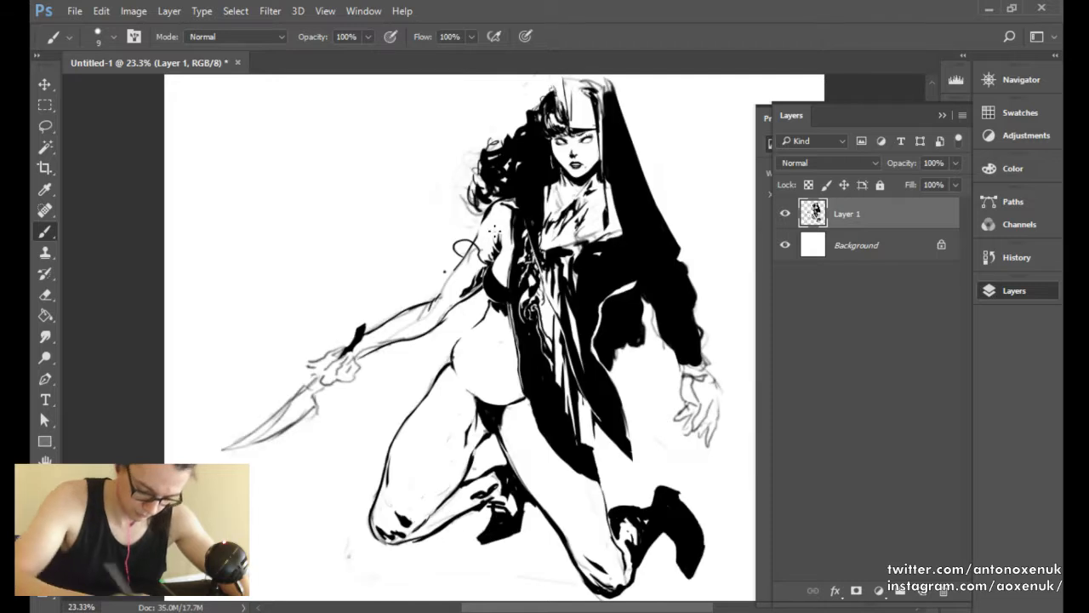
pyautogui.moveTo(660, 292); pyautogui.dragTo(566, 316)
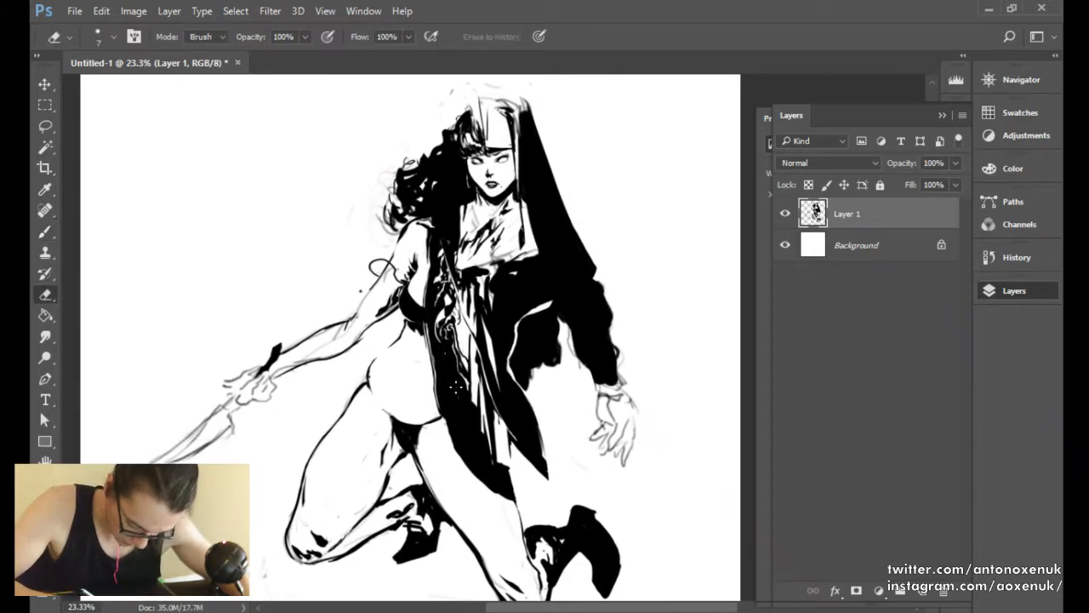
# Refine the folds of the open robe's front with an enlarged eraser.
pyautogui.press(']')
pyautogui.press(']')
pyautogui.press(']')
pyautogui.press(']')
pyautogui.moveTo(461, 339)
pyautogui.mouseDown()
pyautogui.moveTo(459, 312)
pyautogui.moveTo(461, 337)
pyautogui.moveTo(501, 377)
pyautogui.mouseUp()
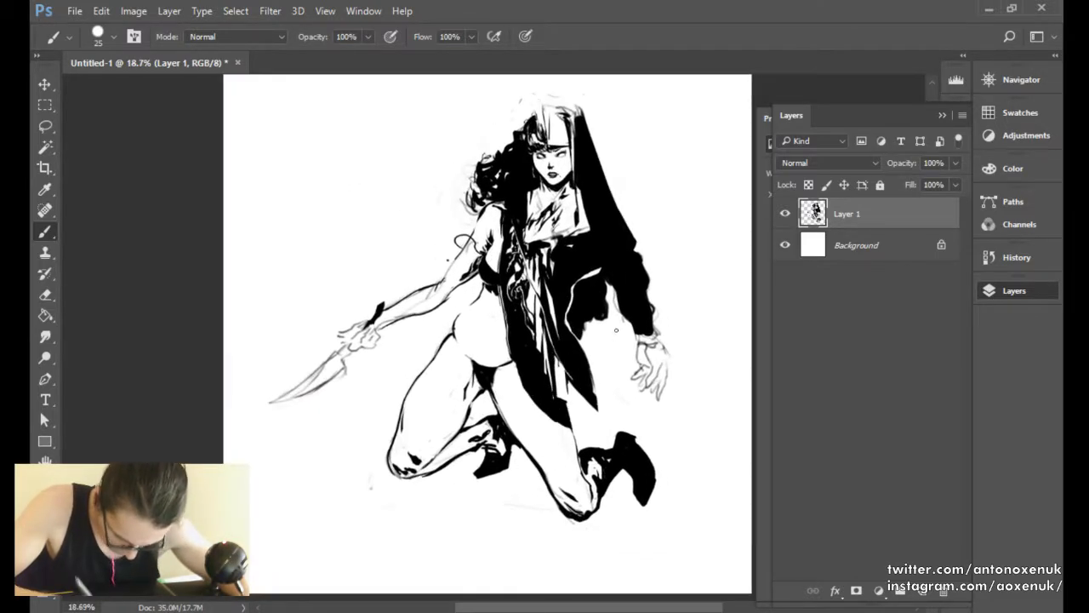
# Ink the navel on the belly with a 25 px brush and clean the waist contour with a 15 px eraser.
pyautogui.moveTo(538, 285)
pyautogui.mouseDown()
pyautogui.moveTo(566, 290)
pyautogui.moveTo(548, 290)
pyautogui.mouseUp()
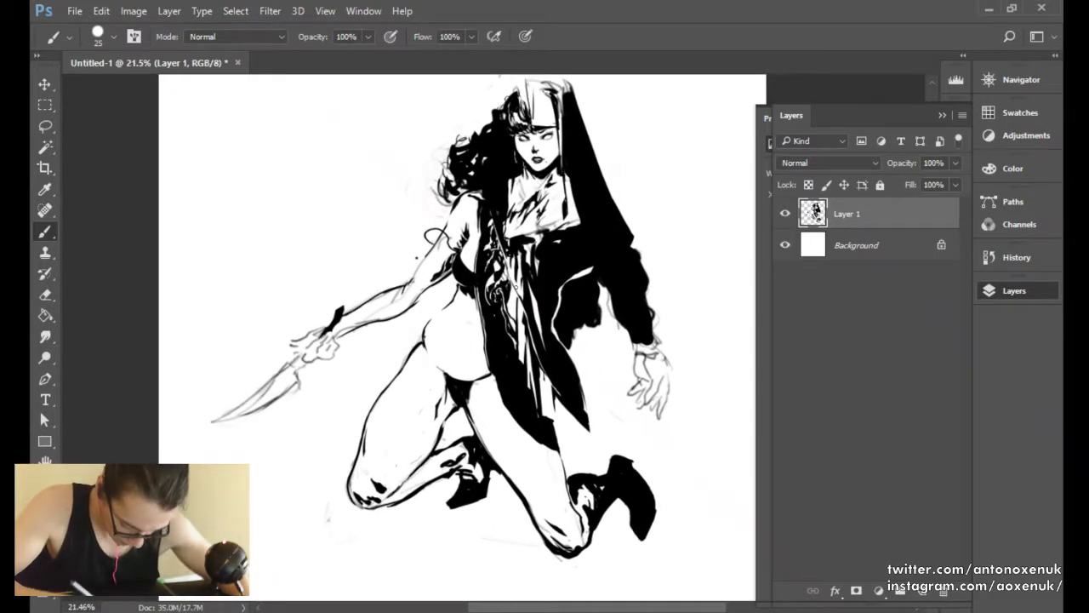
pyautogui.press('e')
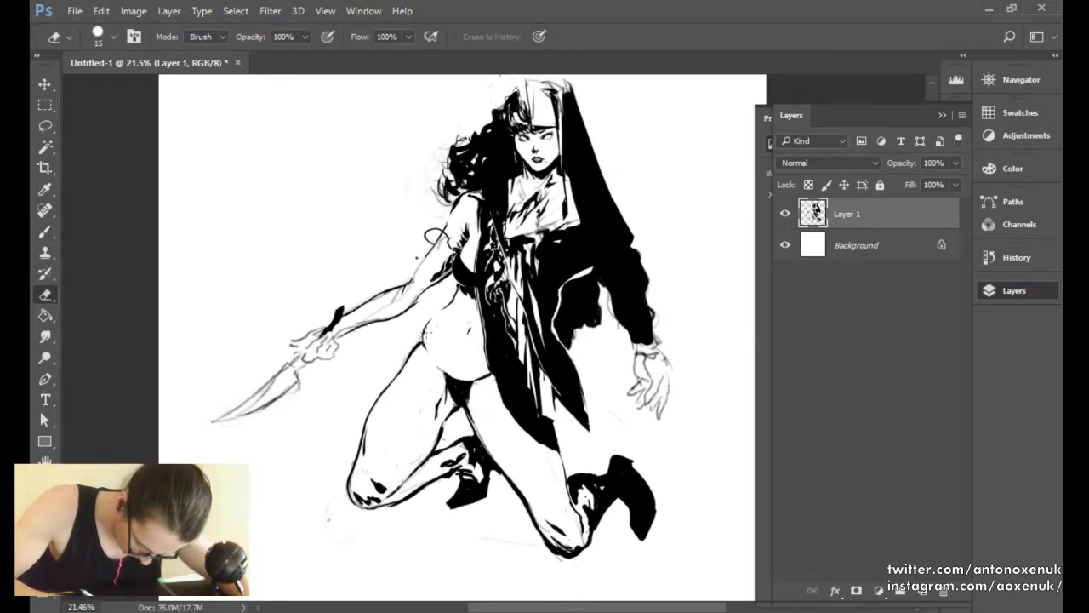
pyautogui.press('b')
pyautogui.press('e')
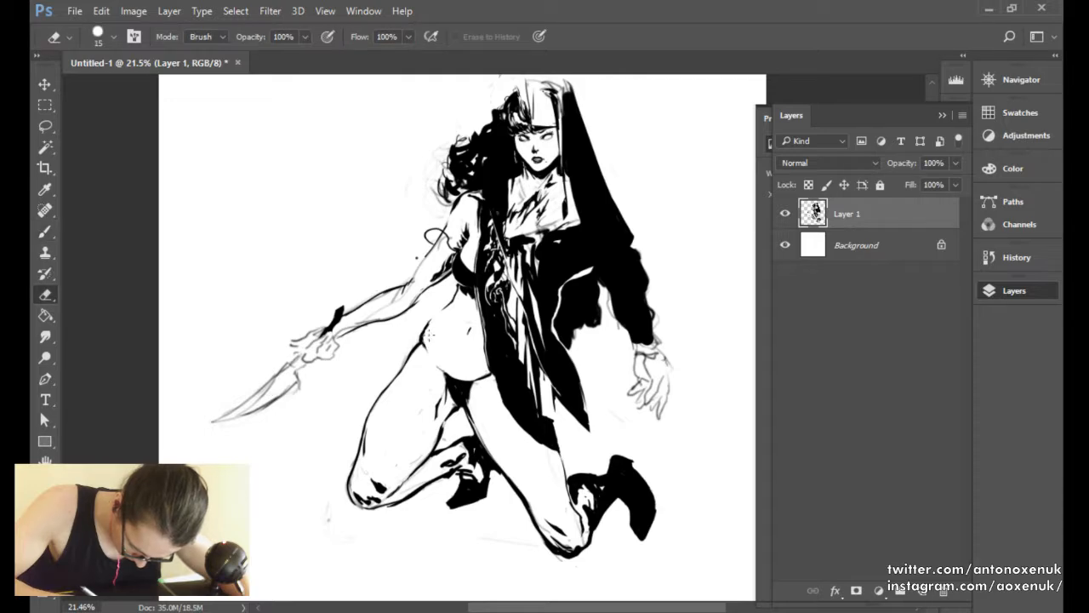
pyautogui.press('b')
# Ink the inner edge of the hanging sleeve with a 25 px brush and trim it with a 20 px eraser.
pyautogui.moveTo(648, 272)
pyautogui.mouseDown()
pyautogui.moveTo(619, 276)
pyautogui.moveTo(681, 309)
pyautogui.mouseUp()
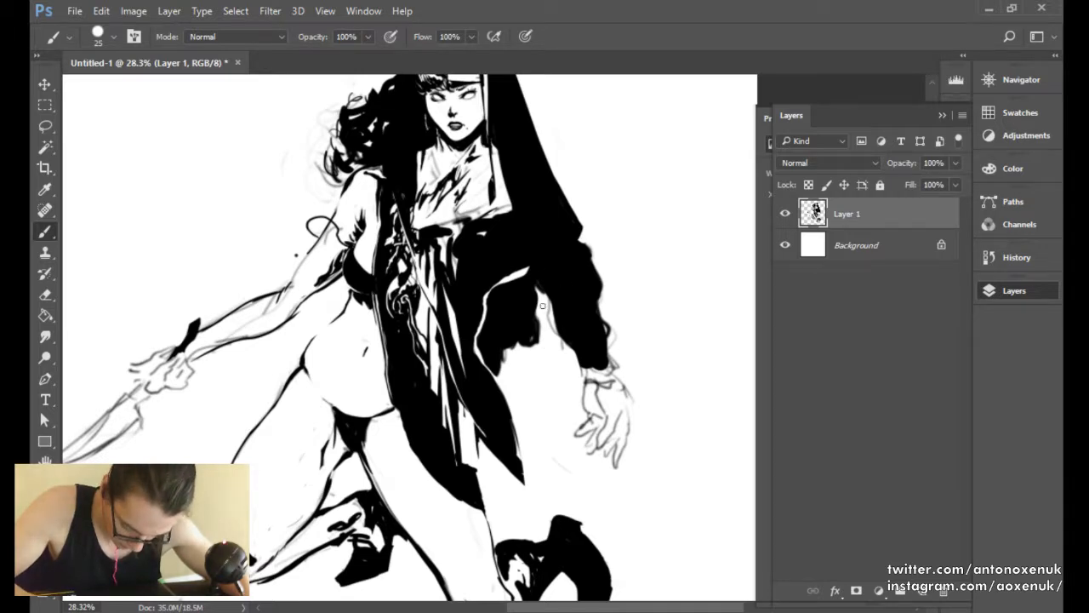
pyautogui.press('e')
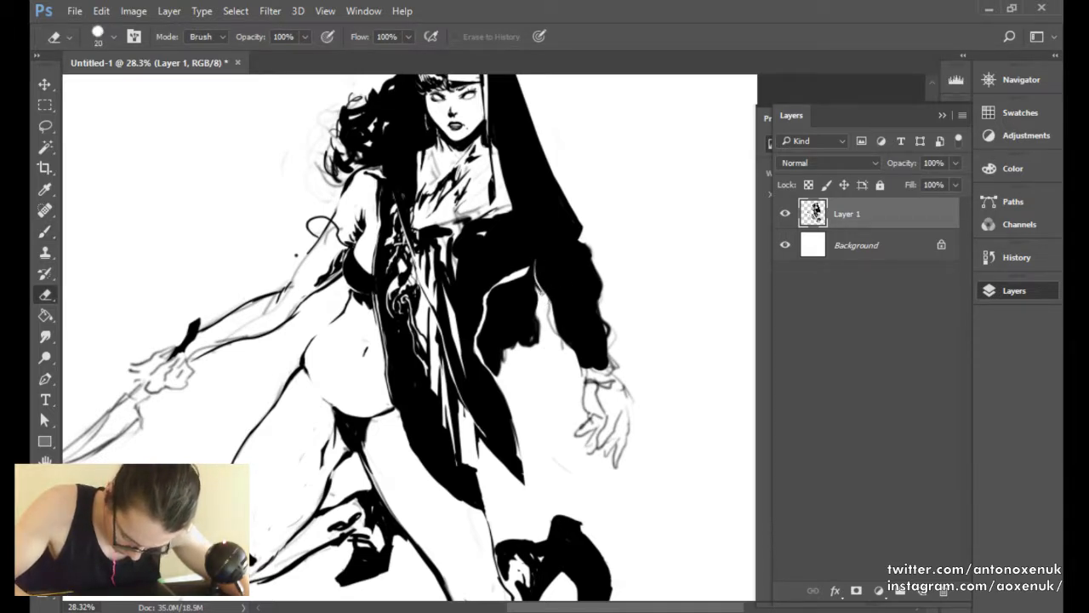
pyautogui.press('b')
pyautogui.moveTo(541, 292); pyautogui.dragTo(563, 336)
pyautogui.press('e')
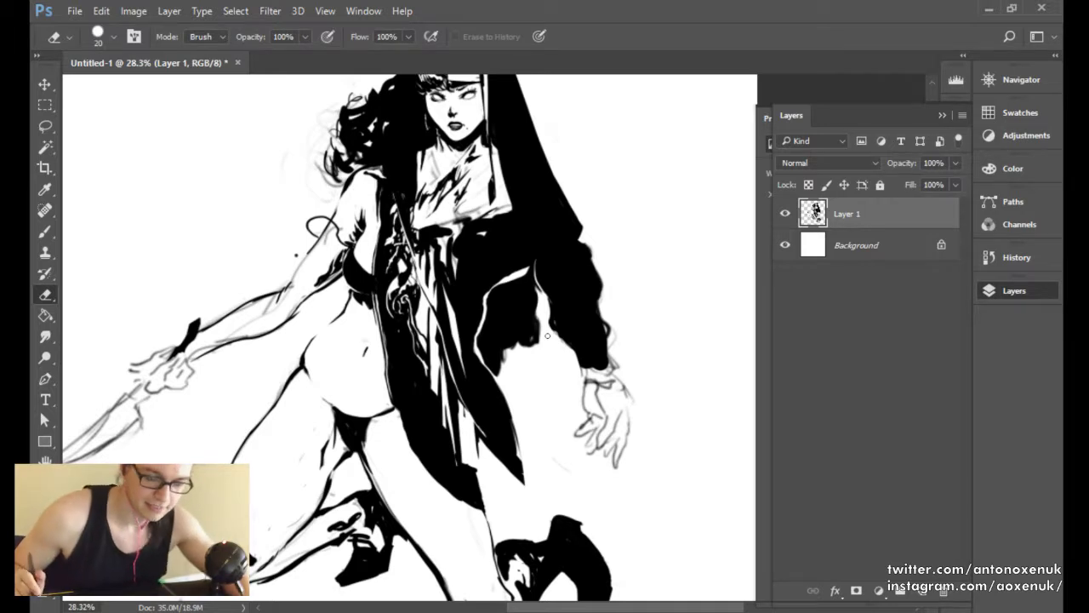
# Reshape the robe's front edge over the thigh, alternating an eraser enlarged to 40 px with a 30 px brush.
pyautogui.press(']')
pyautogui.press(']')
pyautogui.press(']')
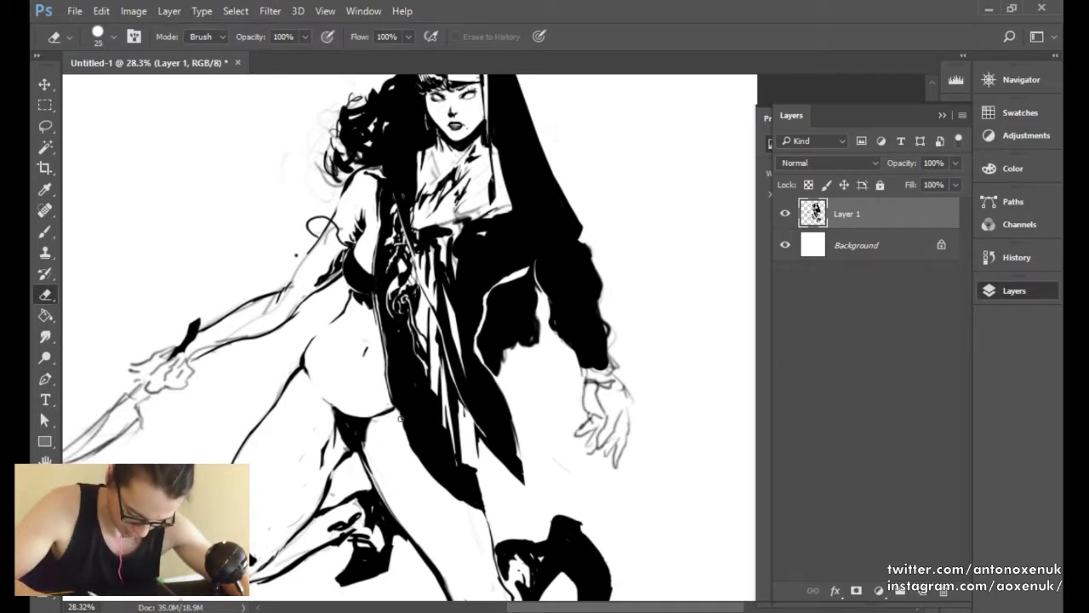
pyautogui.moveTo(401, 418)
pyautogui.mouseDown()
pyautogui.moveTo(425, 475)
pyautogui.moveTo(466, 510)
pyautogui.mouseUp()
pyautogui.press('b')
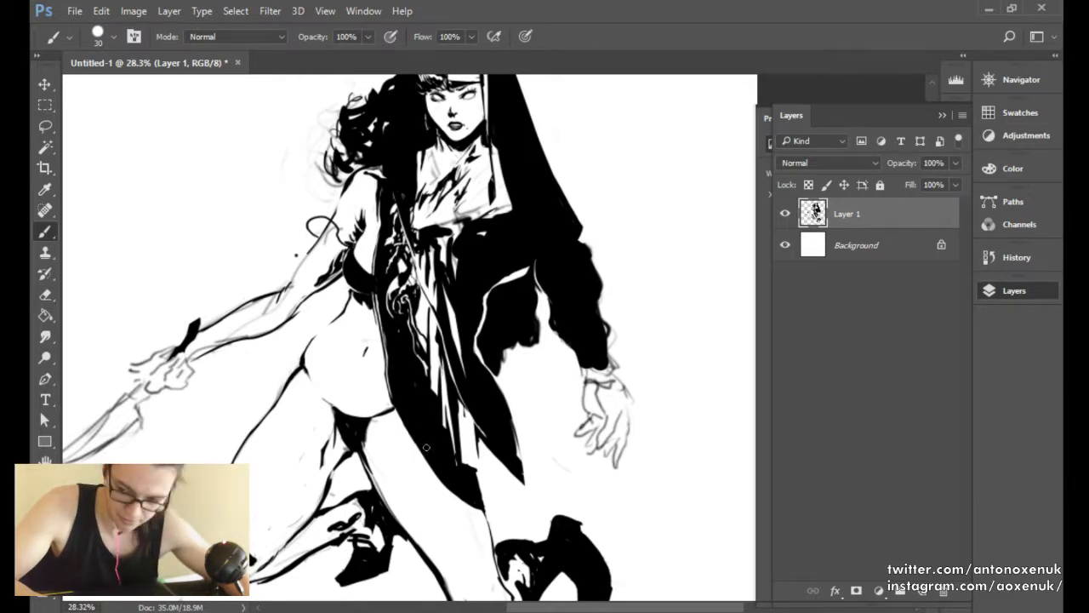
pyautogui.press('e')
pyautogui.moveTo(408, 422); pyautogui.dragTo(433, 463)
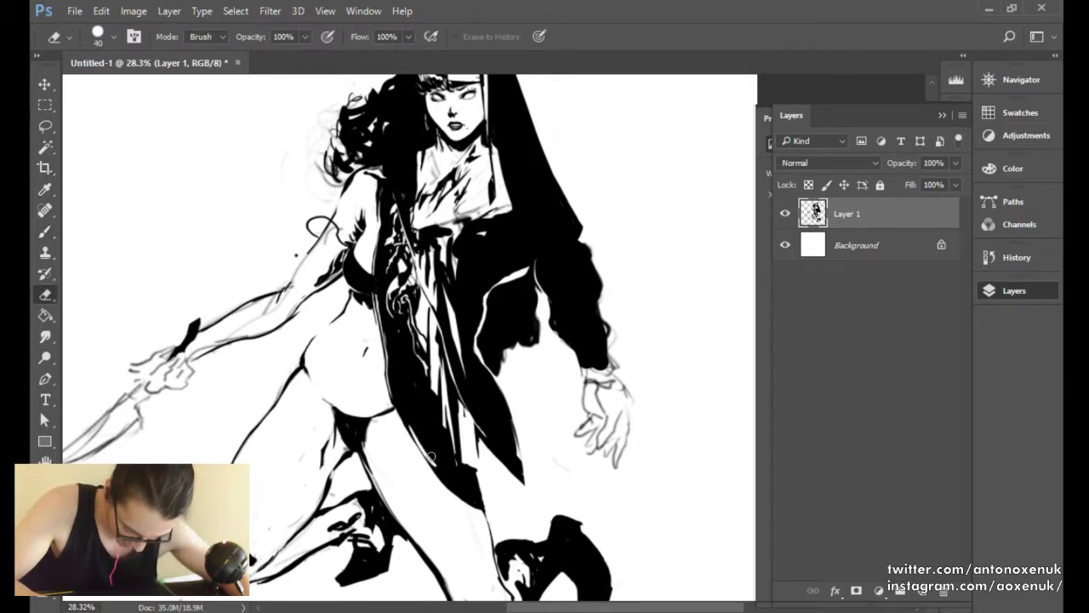
pyautogui.press('b')
pyautogui.moveTo(409, 421); pyautogui.dragTo(437, 468)
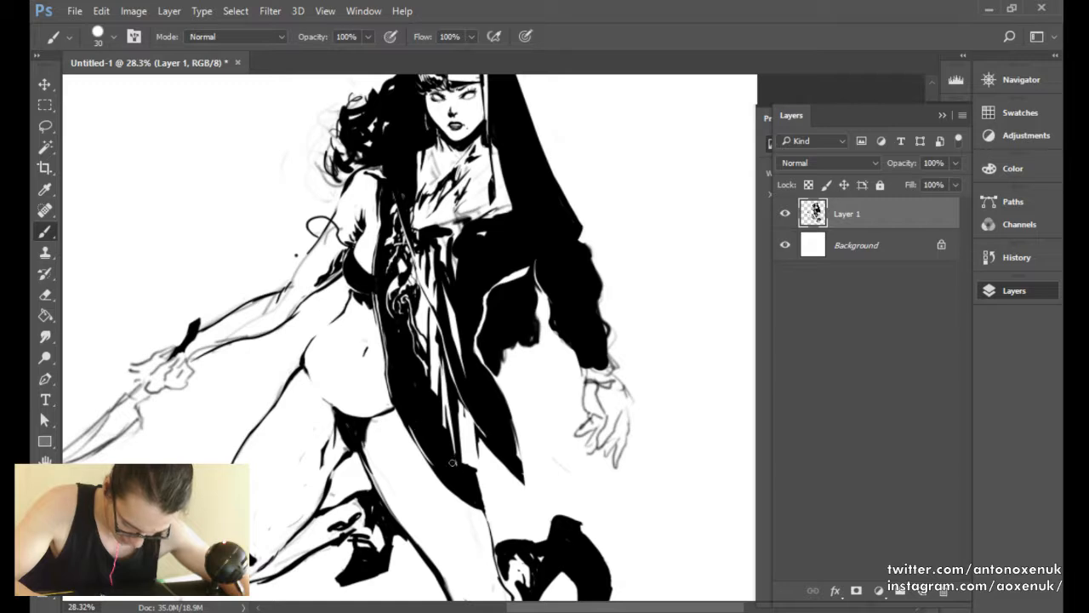
# Carve a thin white highlight along the robe's lower edge toward the hem with the 40 px eraser and 30 px brush.
pyautogui.press('e')
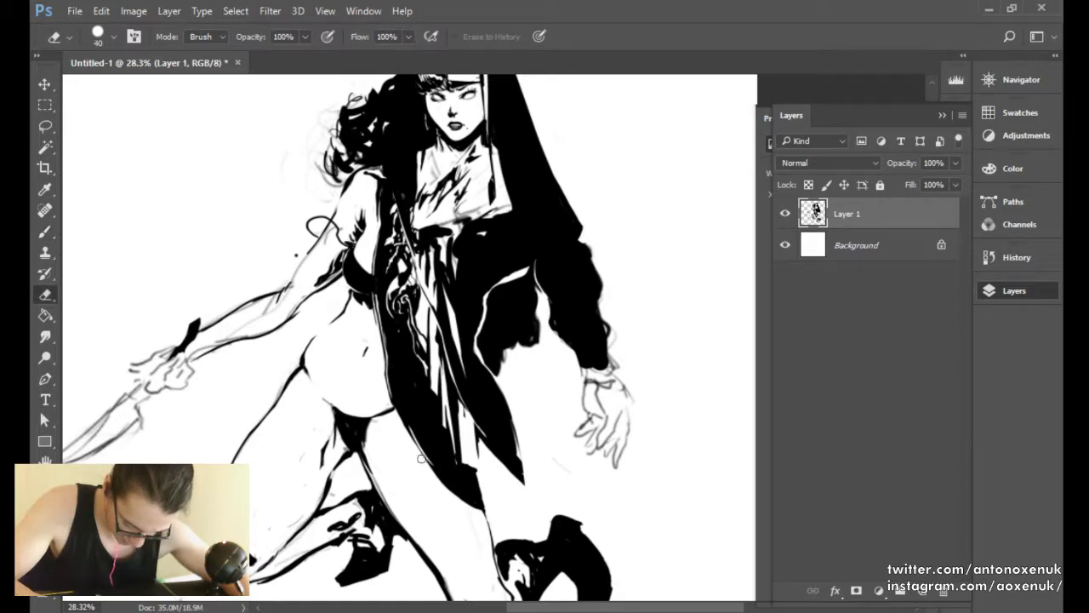
pyautogui.press('b')
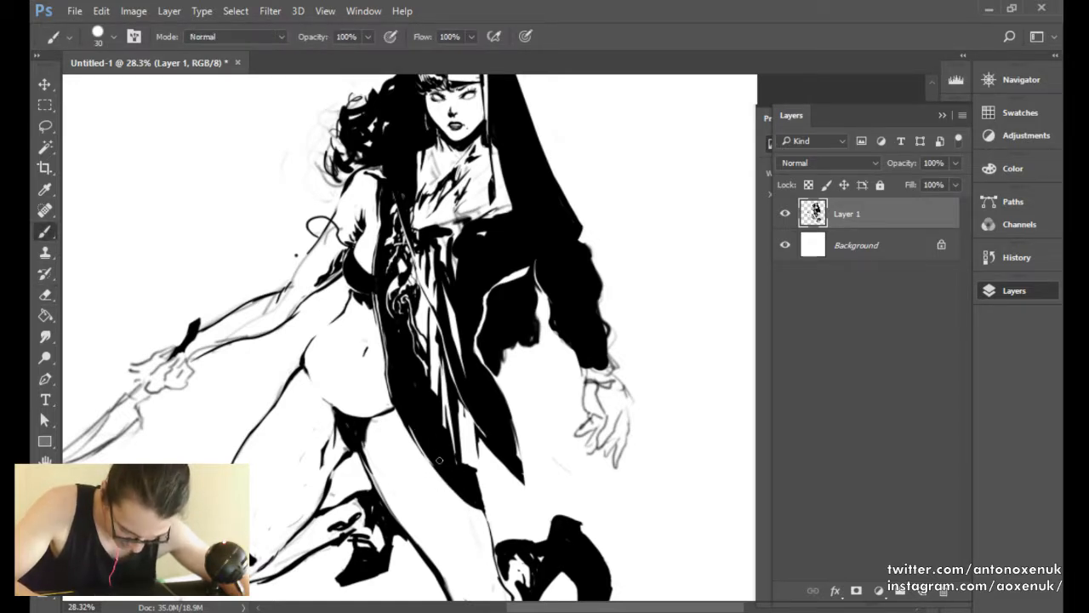
pyautogui.press('e')
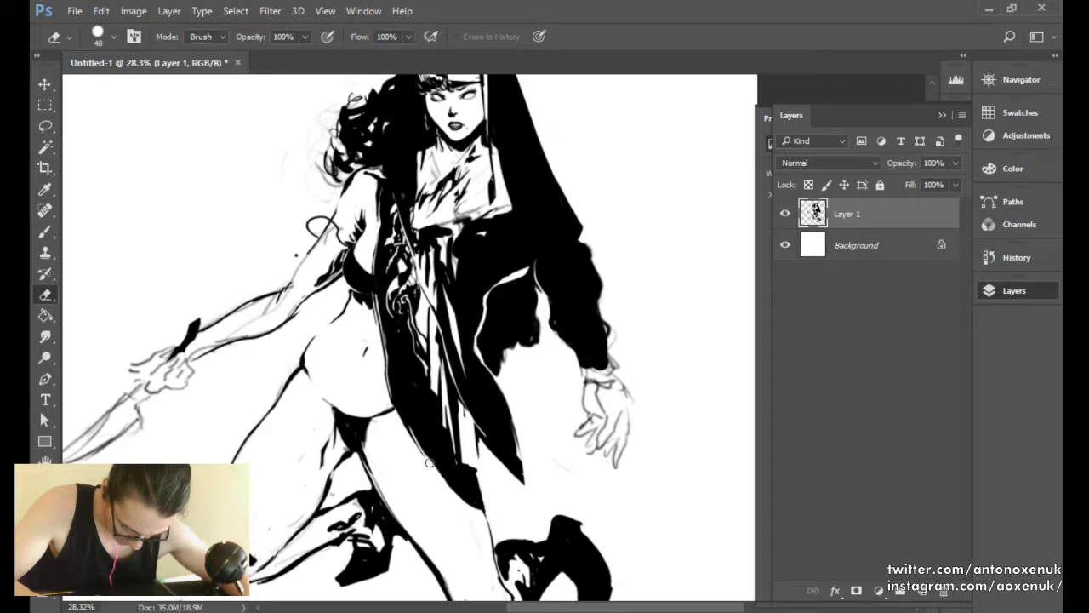
pyautogui.press('b')
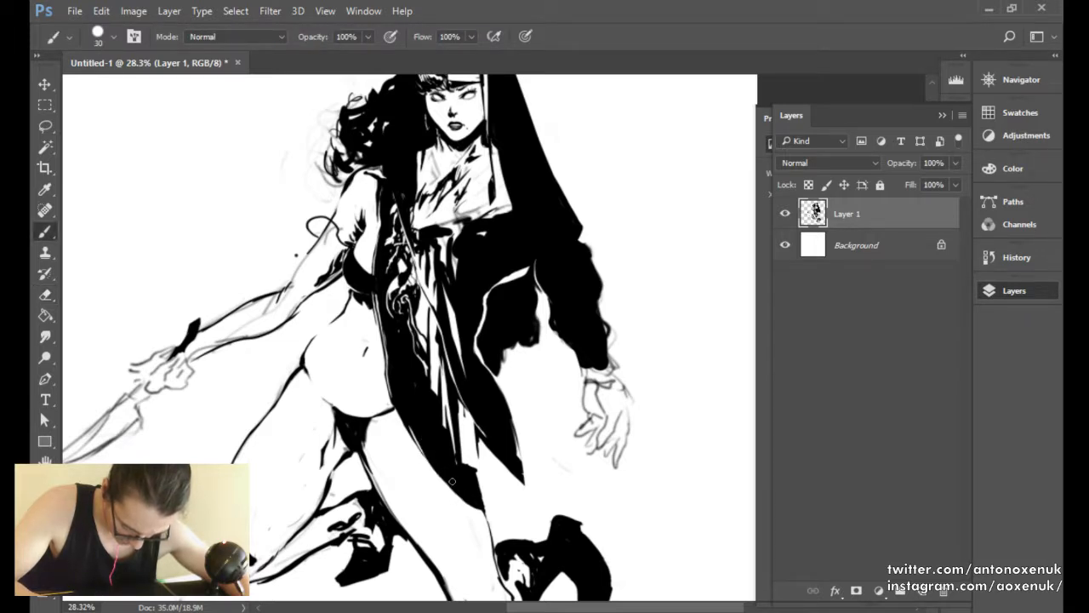
pyautogui.press('e')
pyautogui.press('b')
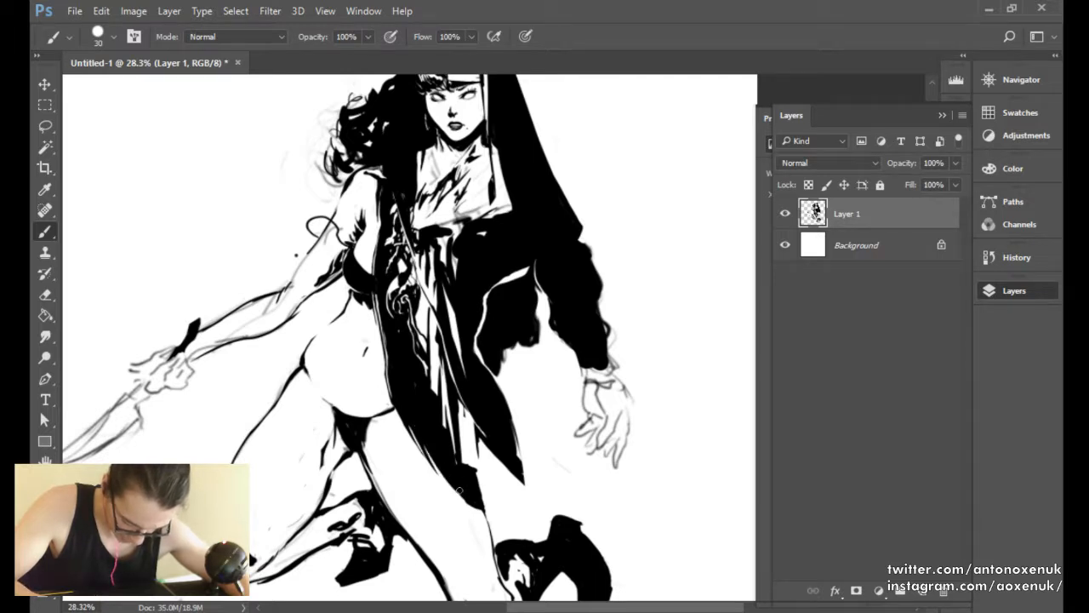
pyautogui.press('e')
pyautogui.press('b')
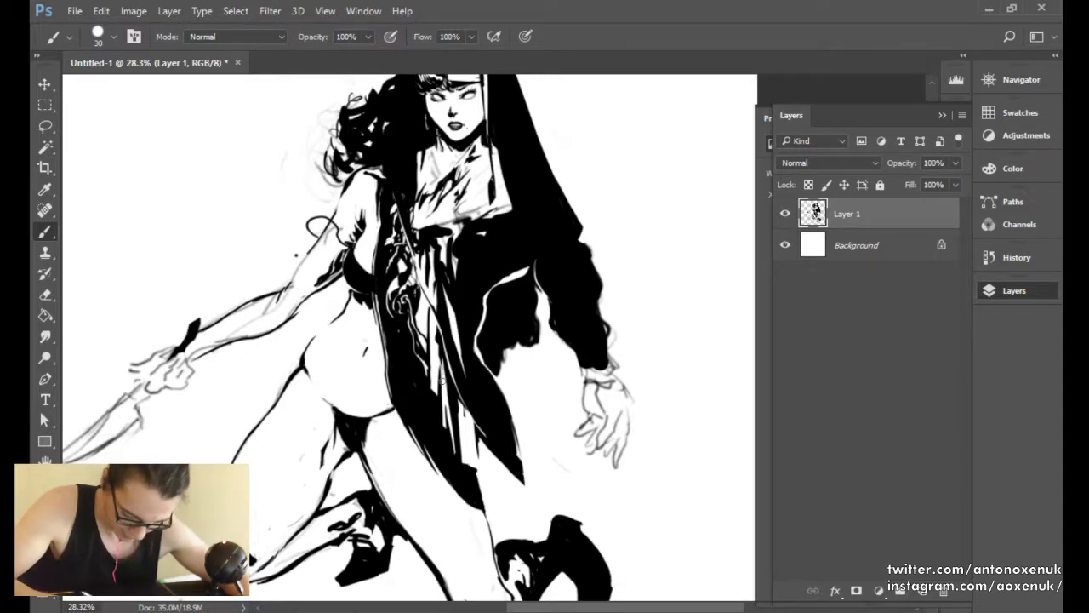
# Refine the robe's highlights beside the belly and chest with 20 px and 15 px erasers and a 45 px brush.
pyautogui.press('e')
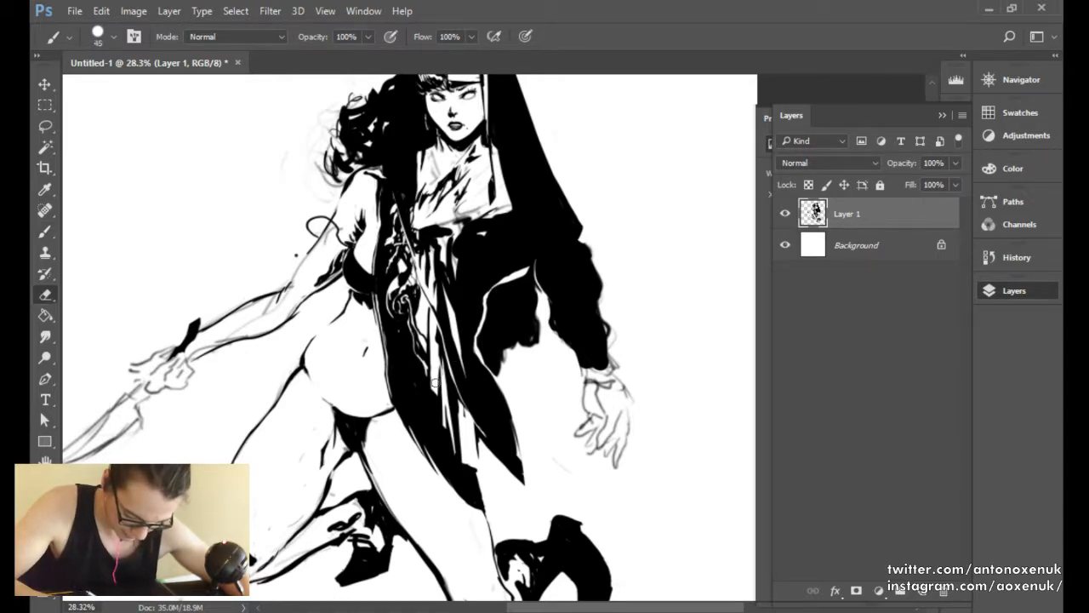
pyautogui.press('b')
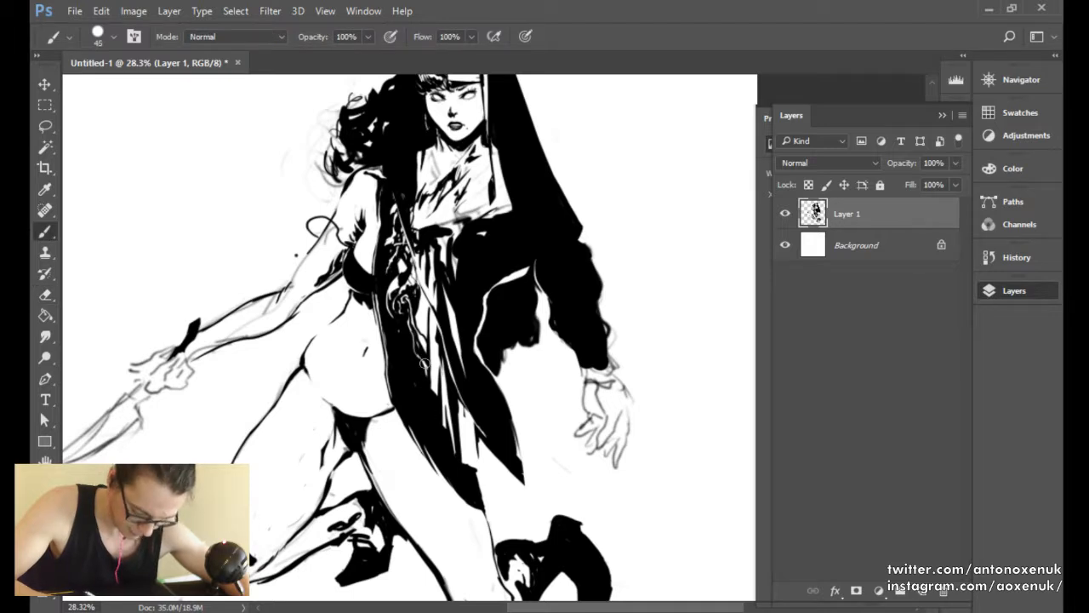
pyautogui.press('e')
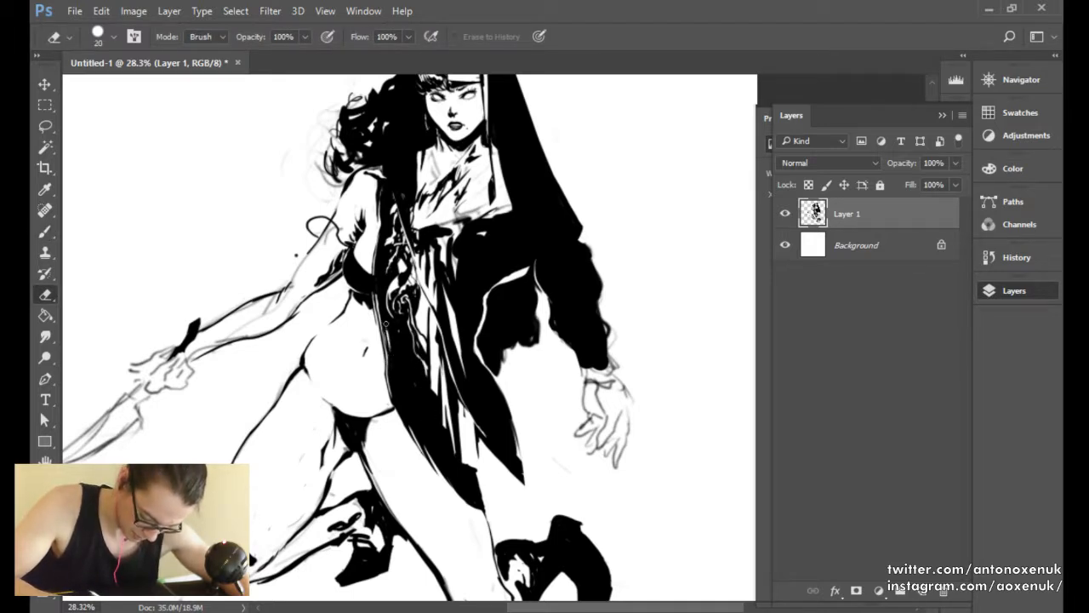
pyautogui.press('b')
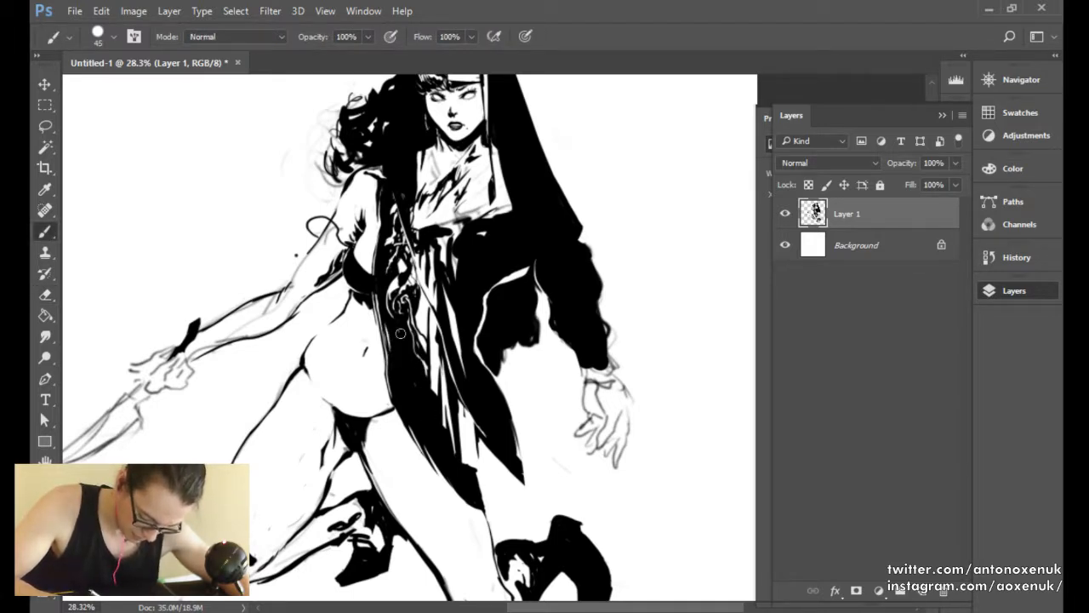
pyautogui.press('e')
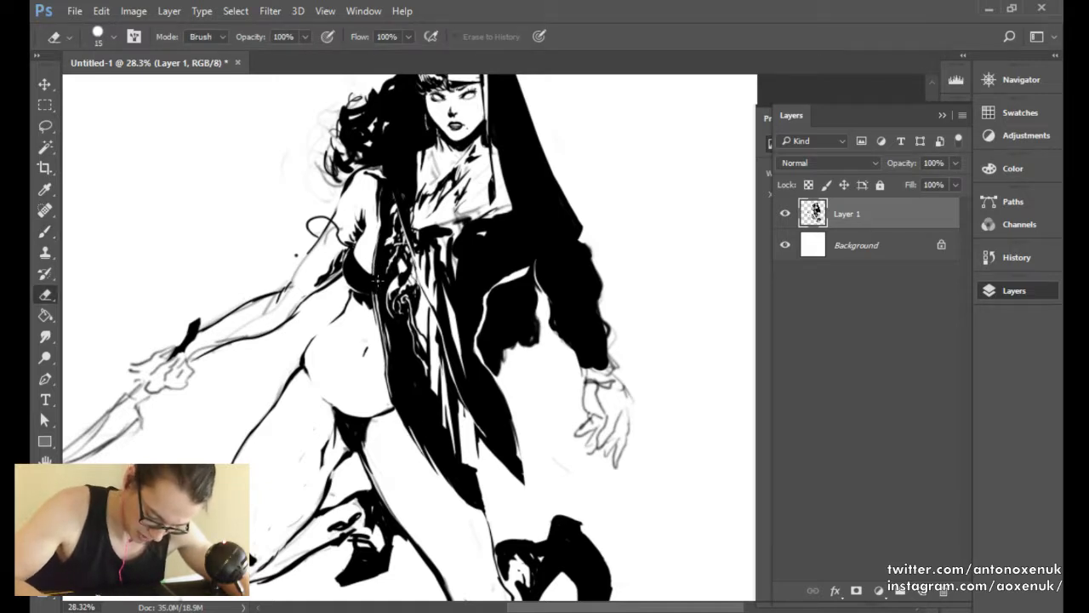
pyautogui.press('b')
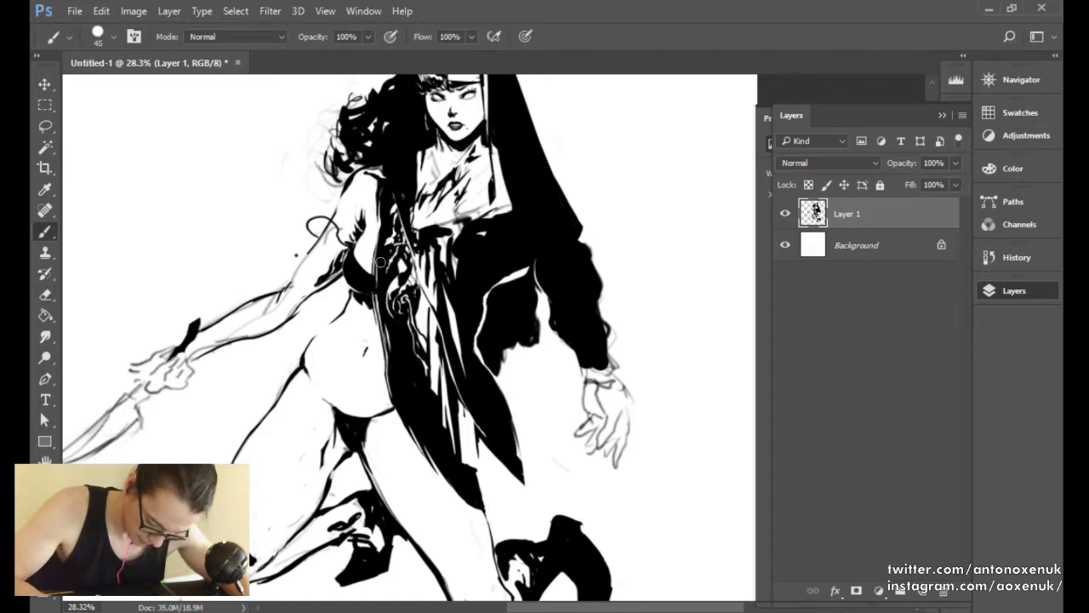
# Flip the canvas horizontally and tidy the hair's outer edge with 30 px and 25 px erasers and a 45 px brush.
pyautogui.moveTo(422, 240); pyautogui.dragTo(431, 308)
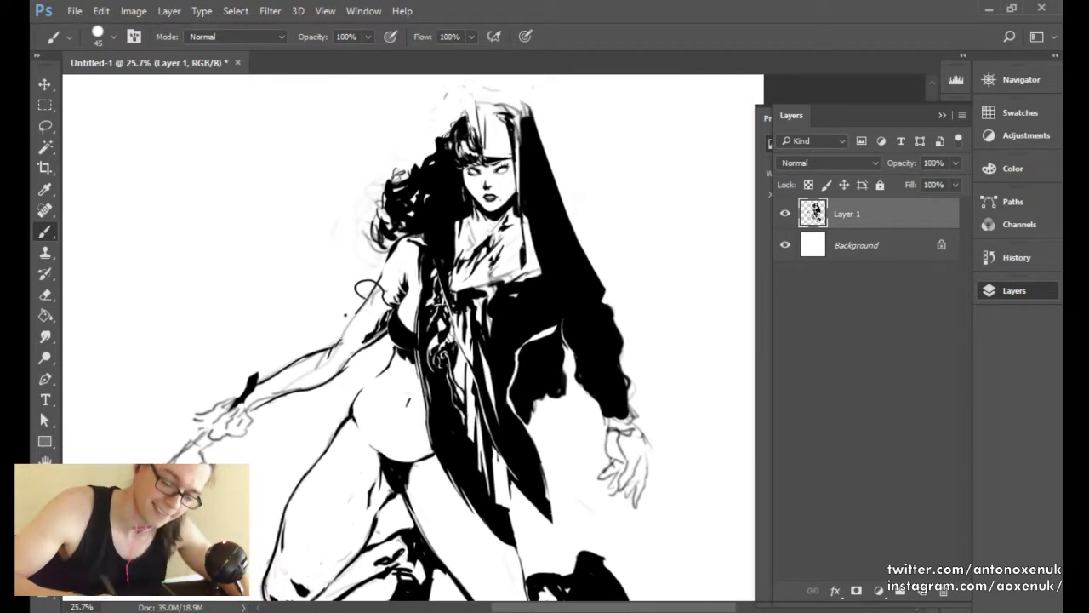
pyautogui.hotkey('ctrl', 'shift', 'h')
pyautogui.moveTo(590, 291); pyautogui.dragTo(481, 281)
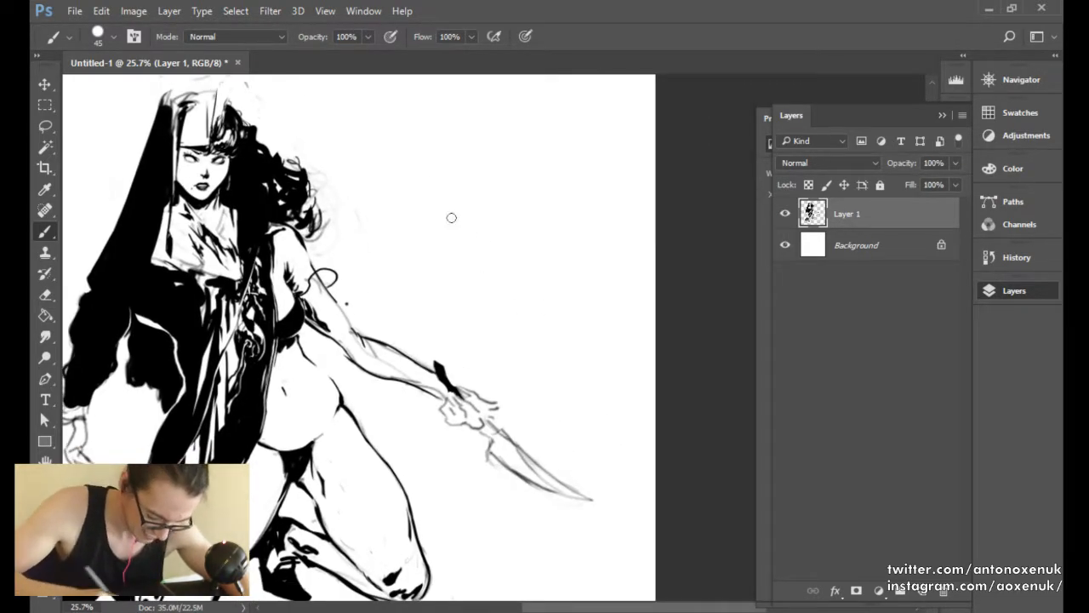
pyautogui.moveTo(345, 179)
pyautogui.mouseDown()
pyautogui.moveTo(325, 181)
pyautogui.moveTo(368, 208)
pyautogui.moveTo(362, 175)
pyautogui.mouseUp()
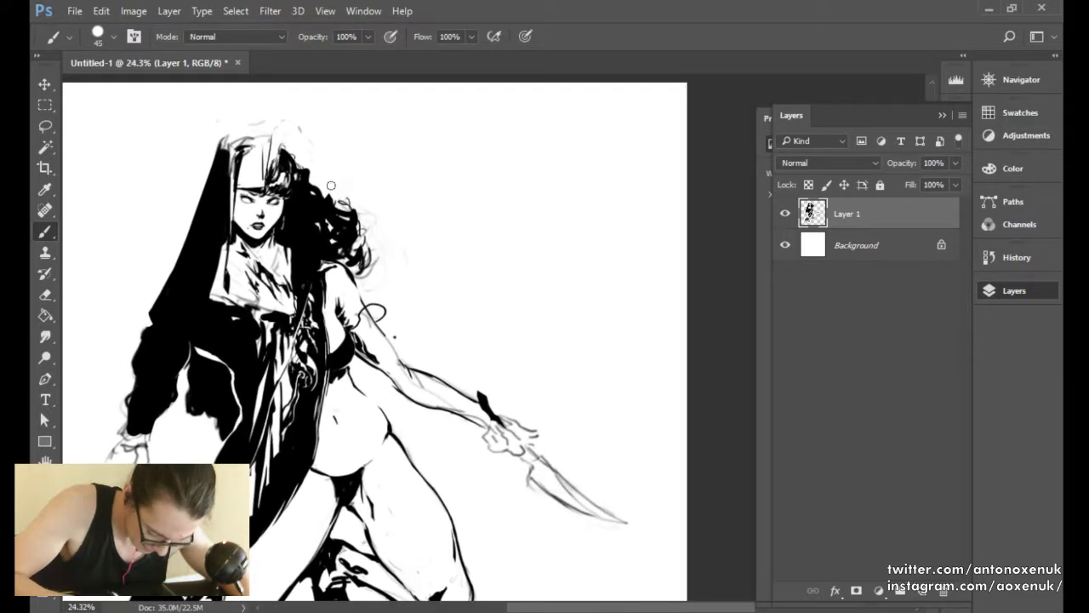
pyautogui.press('e')
pyautogui.press(']')
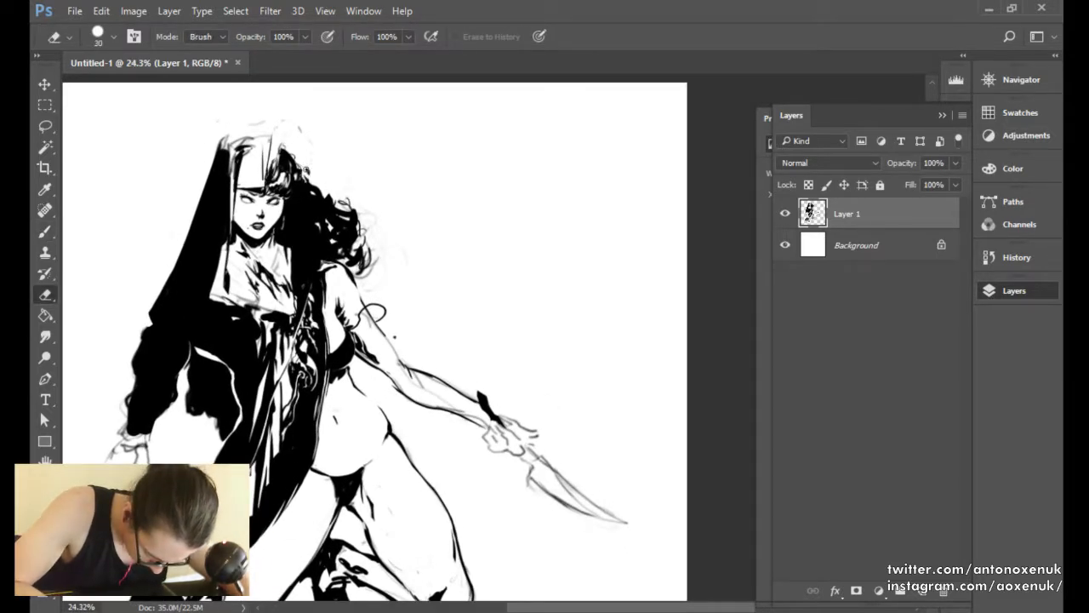
pyautogui.press('b')
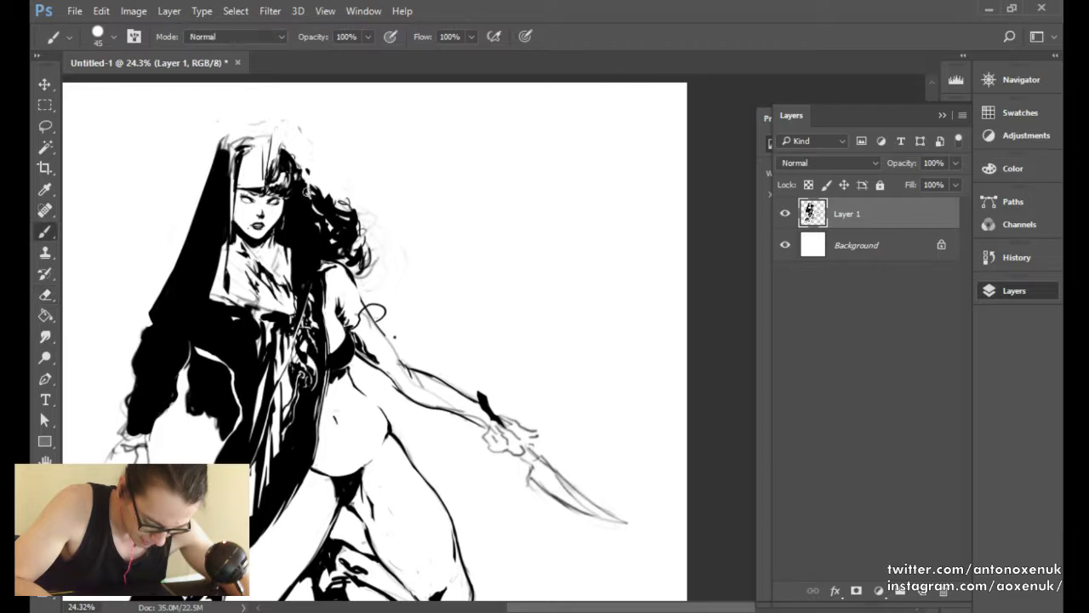
pyautogui.press('e')
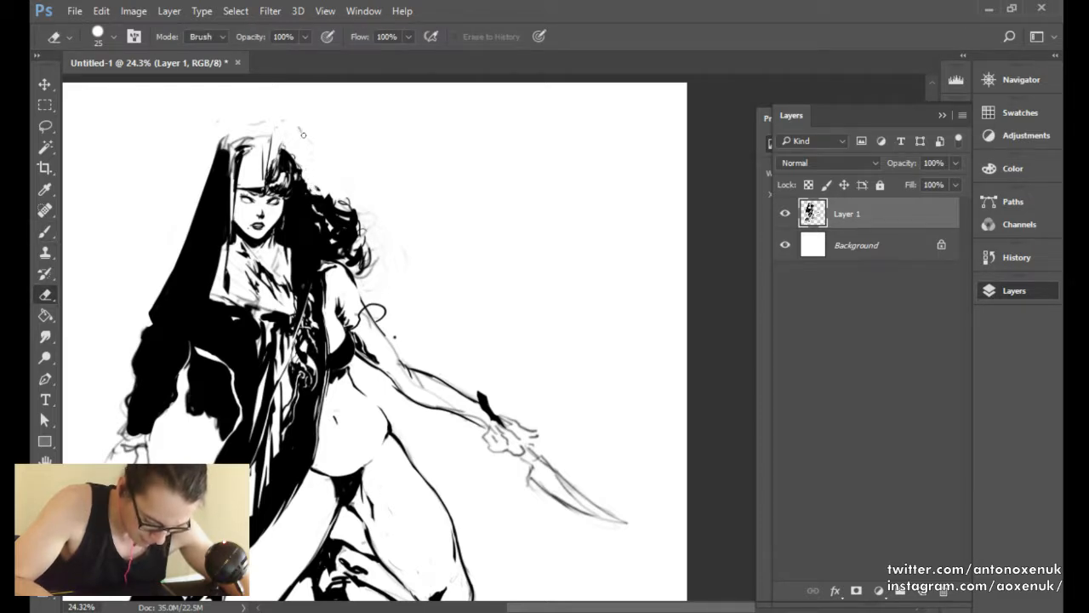
# Ink the curved top contour of the headdress with a 40 px brush and clean it with the eraser.
pyautogui.moveTo(255, 130)
pyautogui.mouseDown()
pyautogui.moveTo(314, 151)
pyautogui.moveTo(361, 194)
pyautogui.mouseUp()
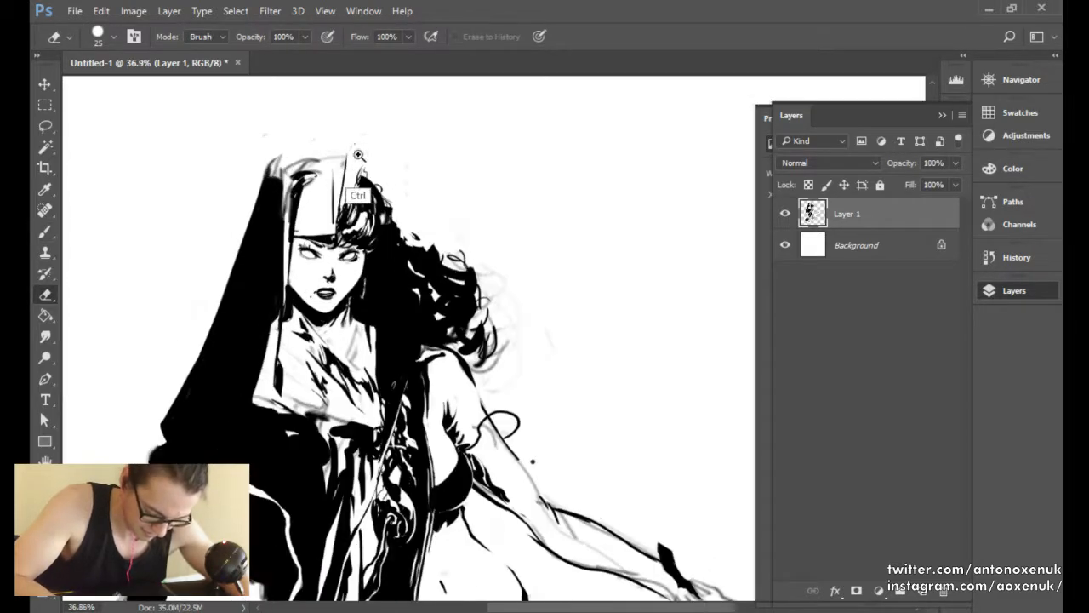
pyautogui.press('b')
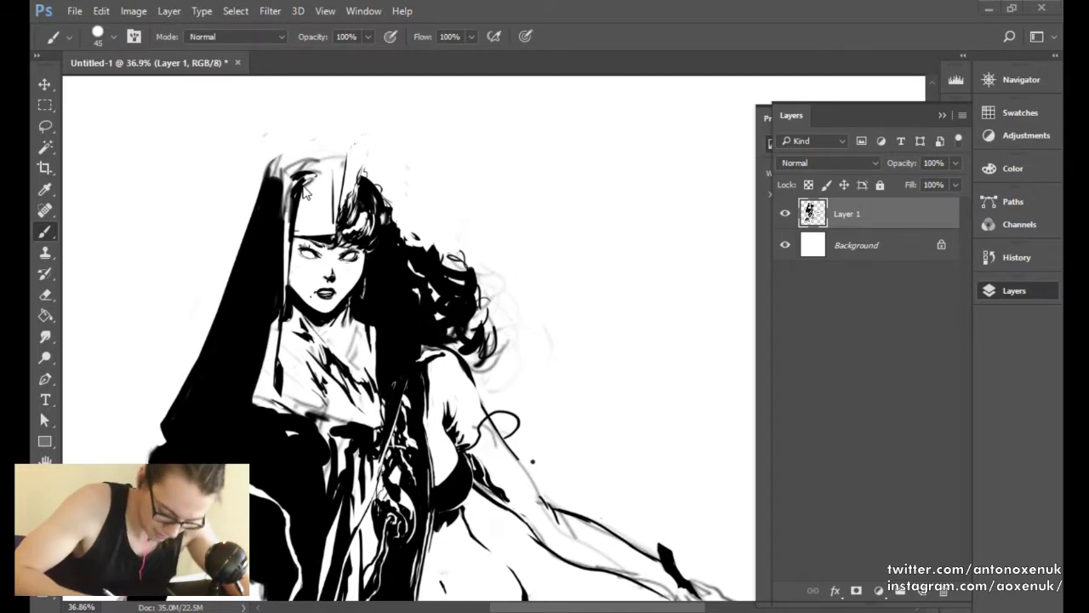
pyautogui.press('[')
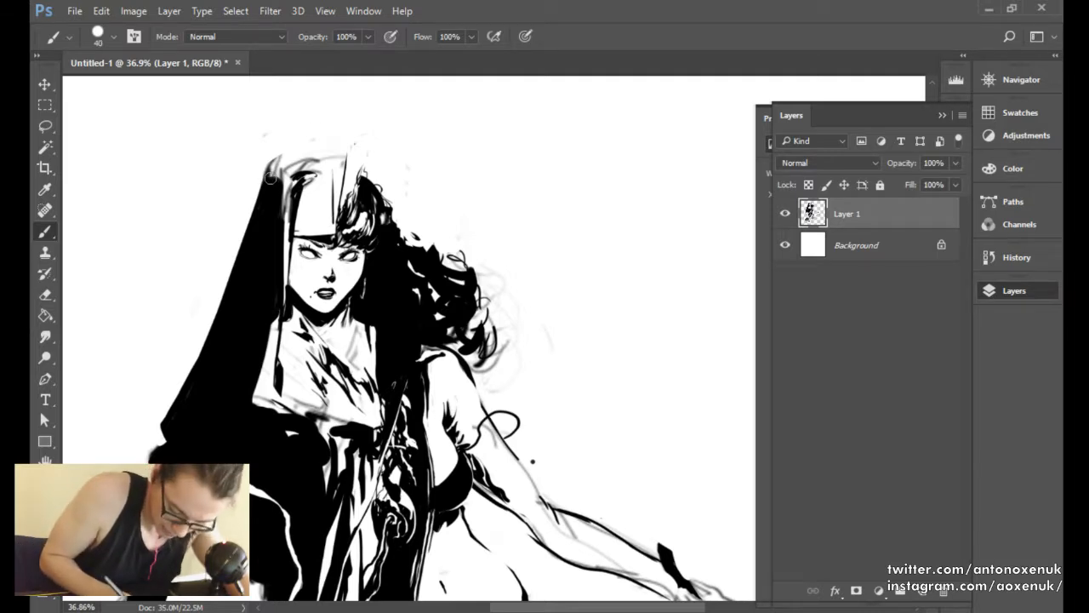
pyautogui.moveTo(272, 177)
pyautogui.mouseDown()
pyautogui.moveTo(332, 156)
pyautogui.moveTo(255, 176)
pyautogui.moveTo(306, 150)
pyautogui.moveTo(269, 165)
pyautogui.moveTo(354, 147)
pyautogui.mouseUp()
pyautogui.press('e')
pyautogui.press('b')
# Darken the veil's inner edge beside the white headband, refining it with the eraser and a brush reduced to 15 px.
pyautogui.moveTo(297, 177)
pyautogui.mouseDown()
pyautogui.moveTo(330, 161)
pyautogui.moveTo(284, 223)
pyautogui.mouseUp()
pyautogui.press('e')
pyautogui.press('b')
pyautogui.moveTo(289, 184)
pyautogui.mouseDown()
pyautogui.moveTo(290, 239)
pyautogui.moveTo(292, 199)
pyautogui.mouseUp()
pyautogui.press('[')
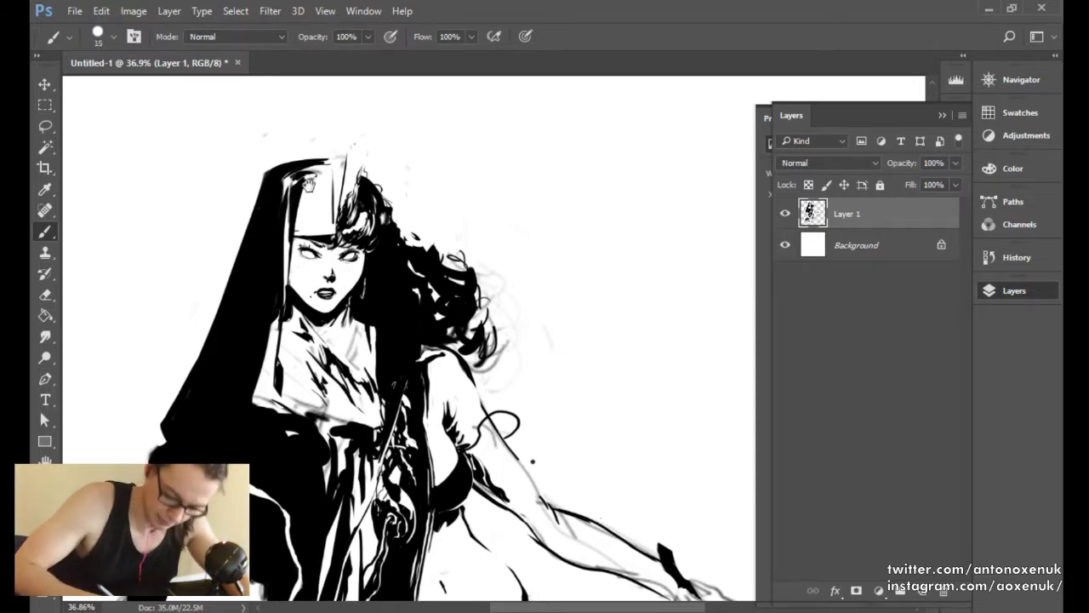
# Refine the black fold at the upper corner of the white headband with a 15 px brush and eraser.
pyautogui.scroll(4, 308, 184)
pyautogui.press('e')
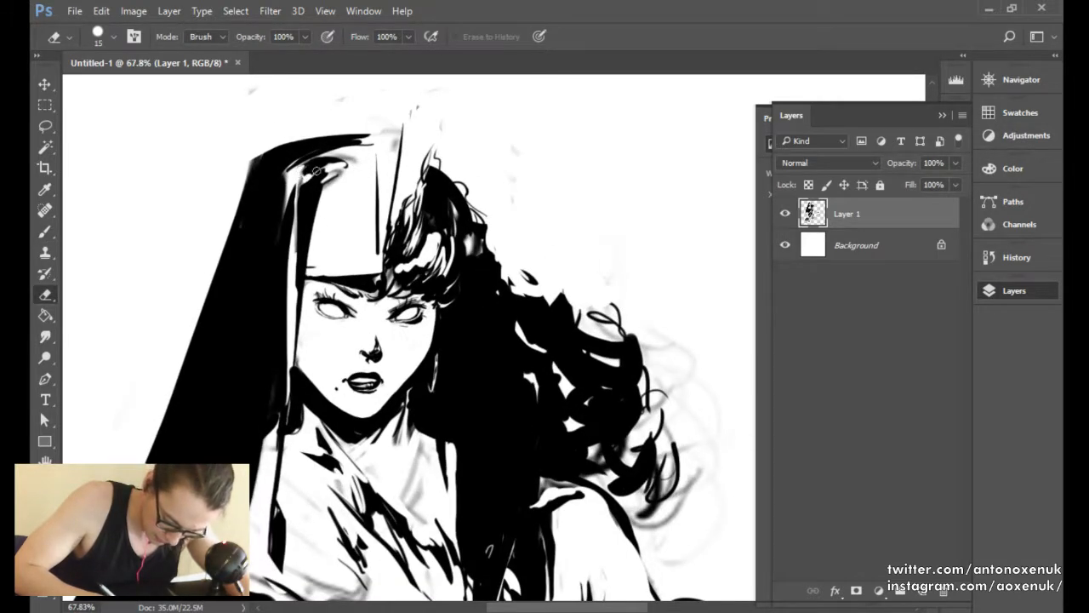
pyautogui.press('b')
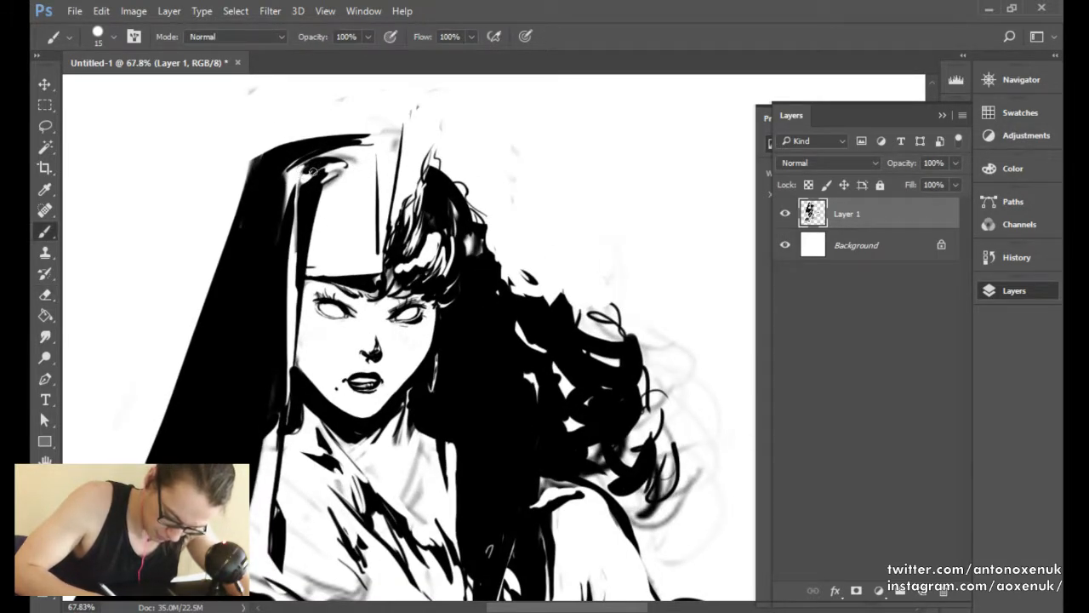
pyautogui.press('e')
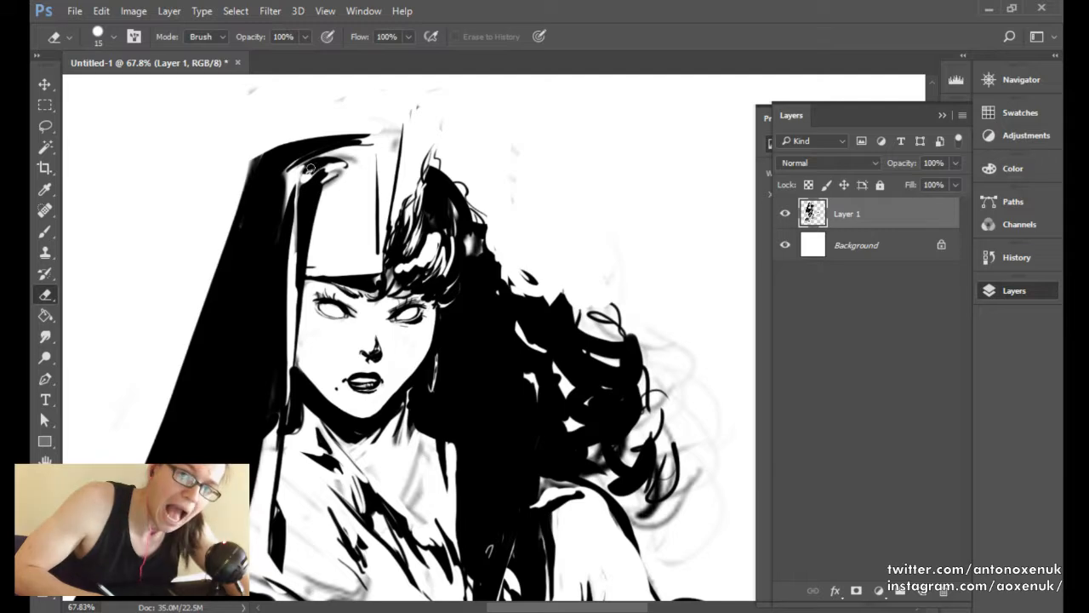
pyautogui.press('b')
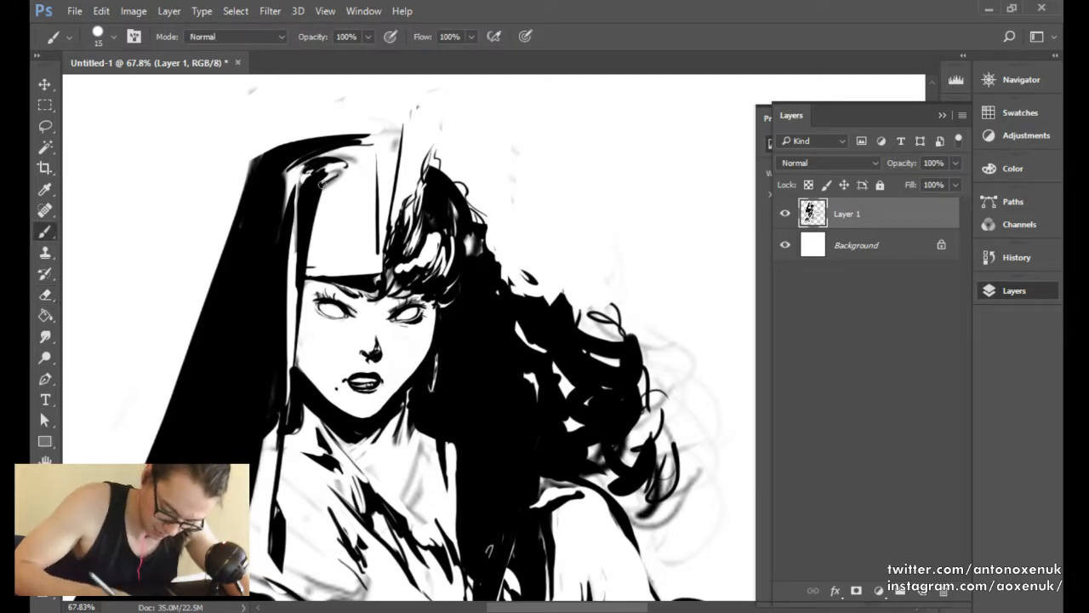
pyautogui.press('e')
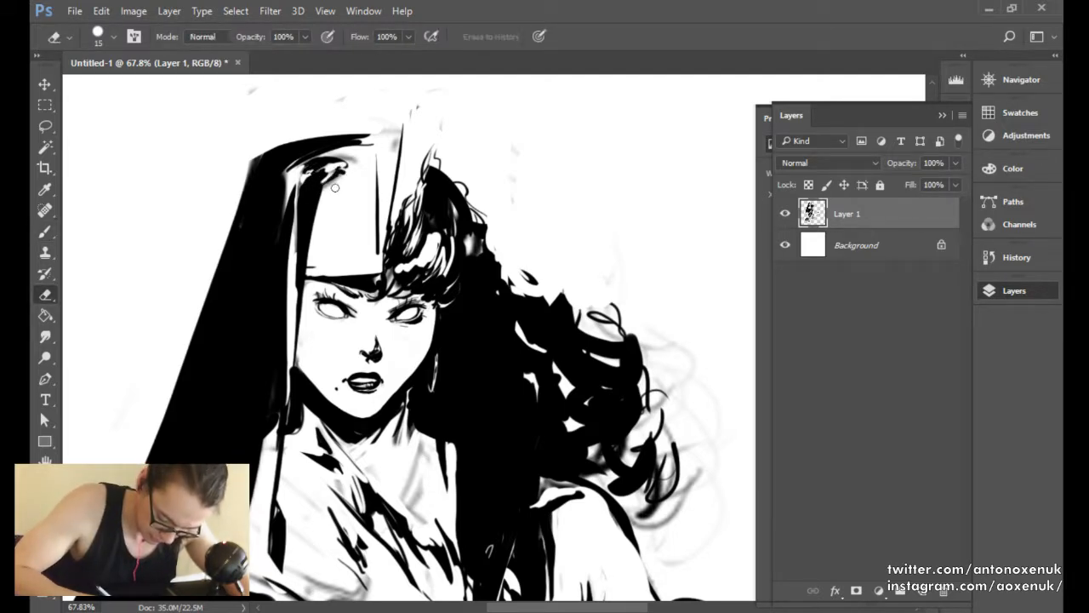
pyautogui.moveTo(332, 182); pyautogui.dragTo(349, 176)
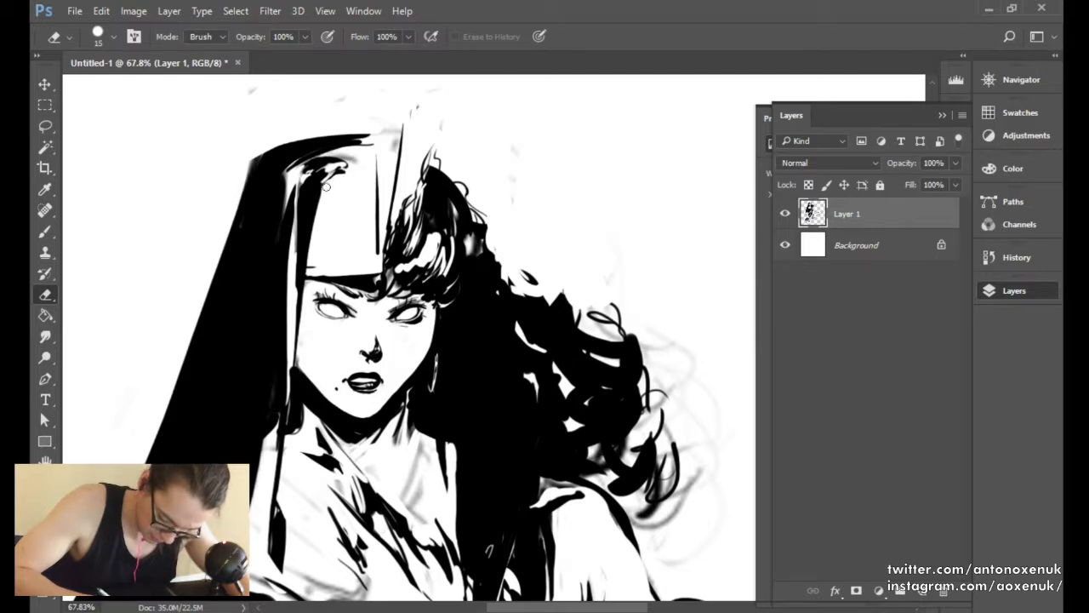
pyautogui.press('b')
pyautogui.press('e')
pyautogui.press('b')
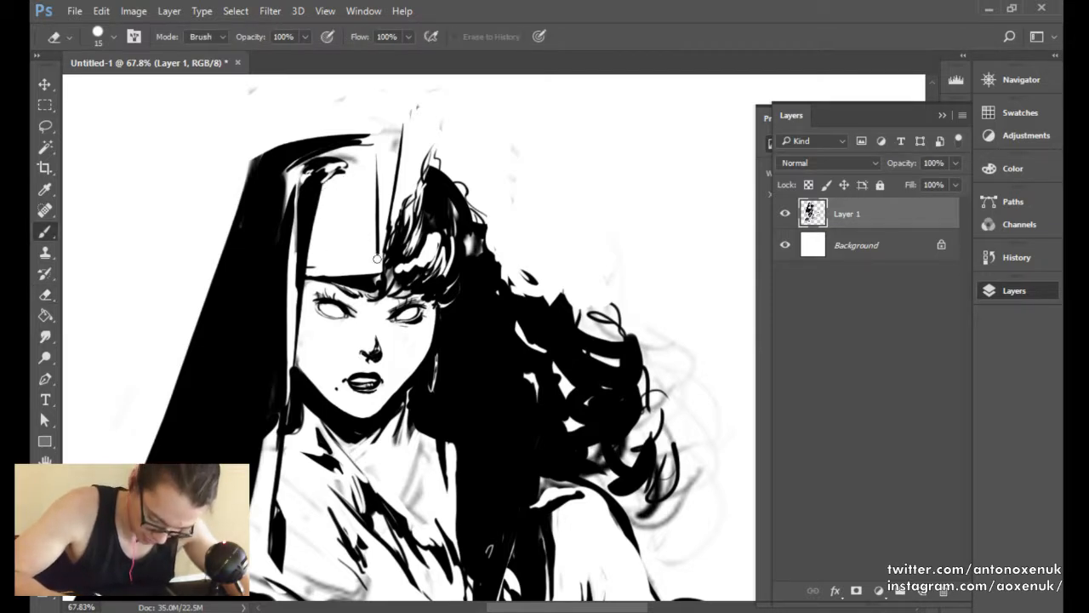
# Thin and soften the vertical line at the front of the white headband with the 15 px eraser.
pyautogui.press('e')
pyautogui.moveTo(380, 246); pyautogui.dragTo(378, 261)
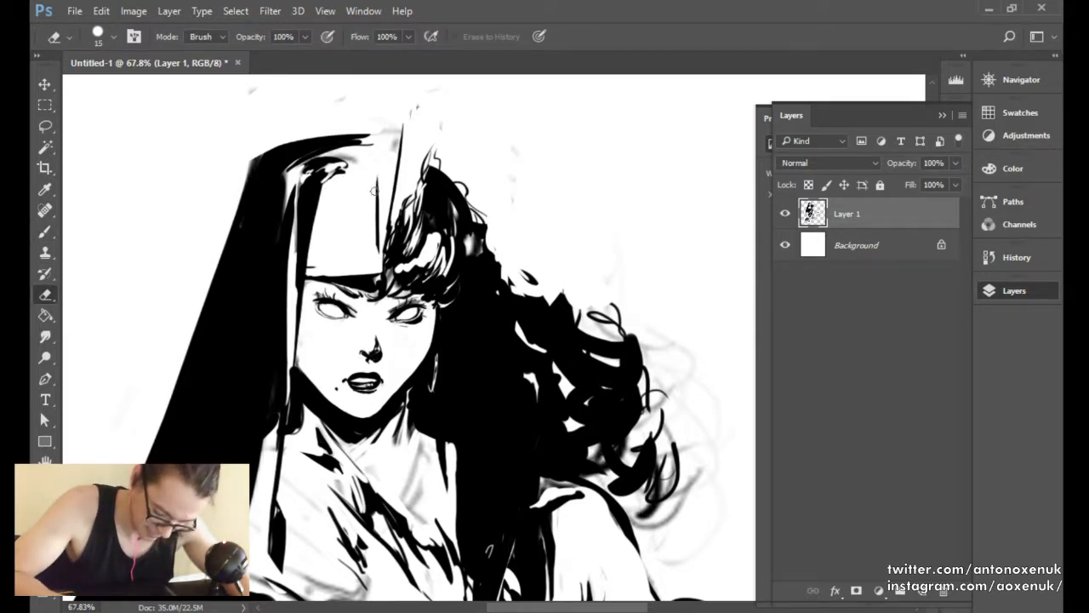
pyautogui.press('b')
pyautogui.press('e')
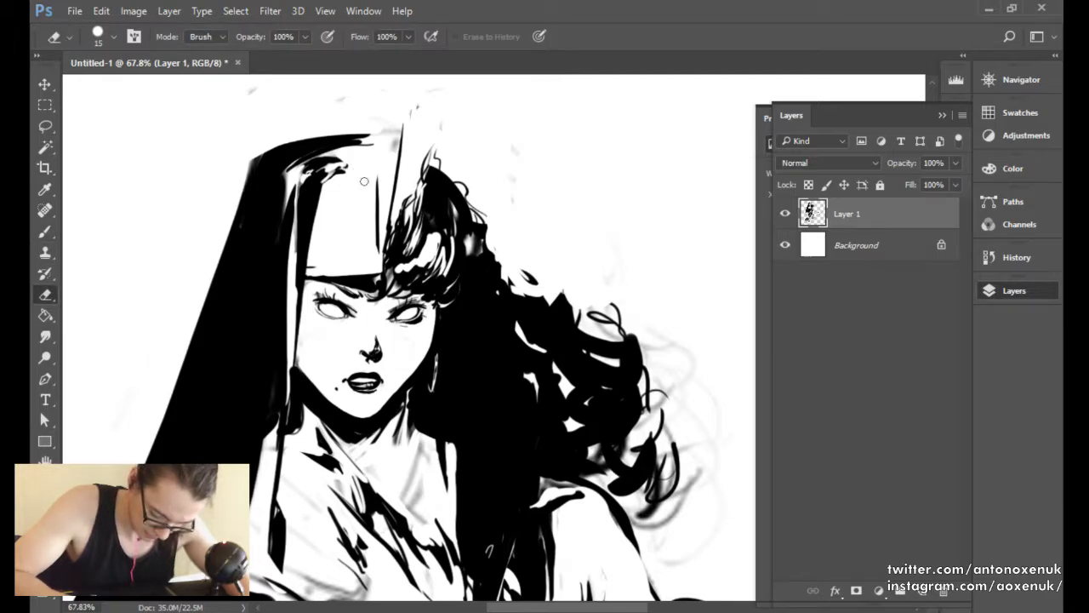
# Flip the canvas horizontally, rotate the view to ink and clean the headdress's top front edge, and reset the view rotation.
pyautogui.scroll(-4, 358, 210)
pyautogui.hotkey('ctrl', 'f')
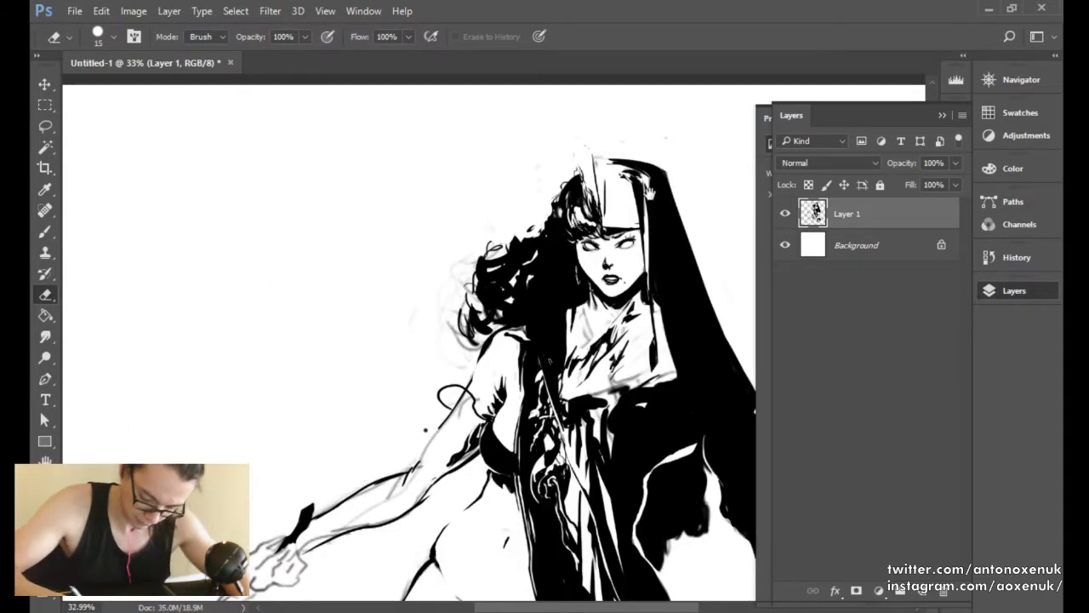
pyautogui.moveTo(640, 191); pyautogui.dragTo(332, 260)
pyautogui.press('b')
pyautogui.scroll(4, 394, 202)
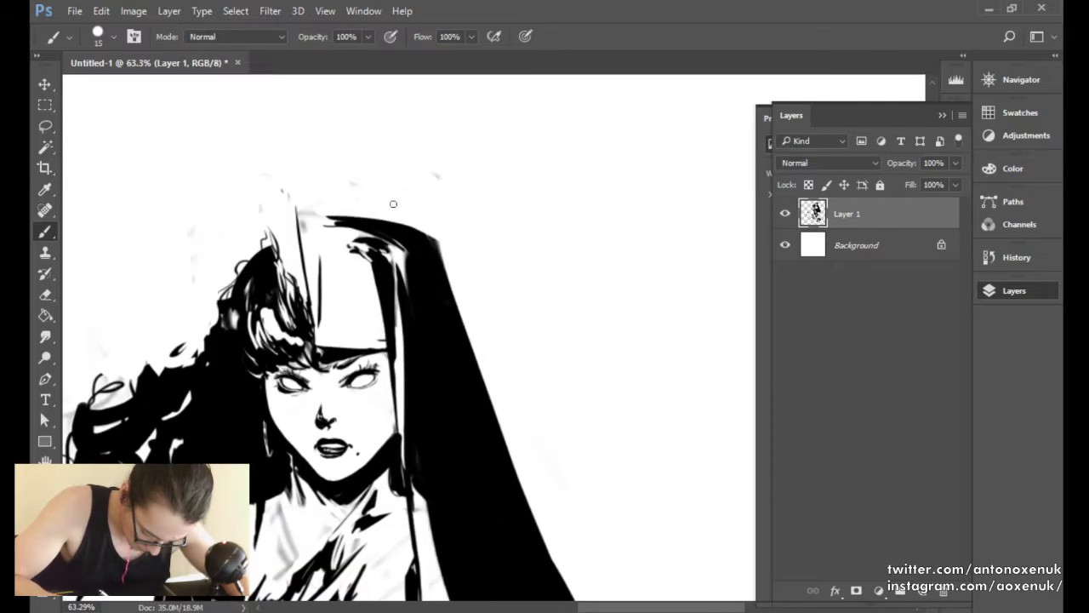
pyautogui.press('r')
pyautogui.moveTo(394, 202)
pyautogui.mouseDown()
pyautogui.moveTo(320, 223)
pyautogui.moveTo(598, 204)
pyautogui.moveTo(486, 360)
pyautogui.moveTo(425, 286)
pyautogui.moveTo(437, 316)
pyautogui.mouseUp()
pyautogui.press('b')
pyautogui.press('[')
pyautogui.press('e')
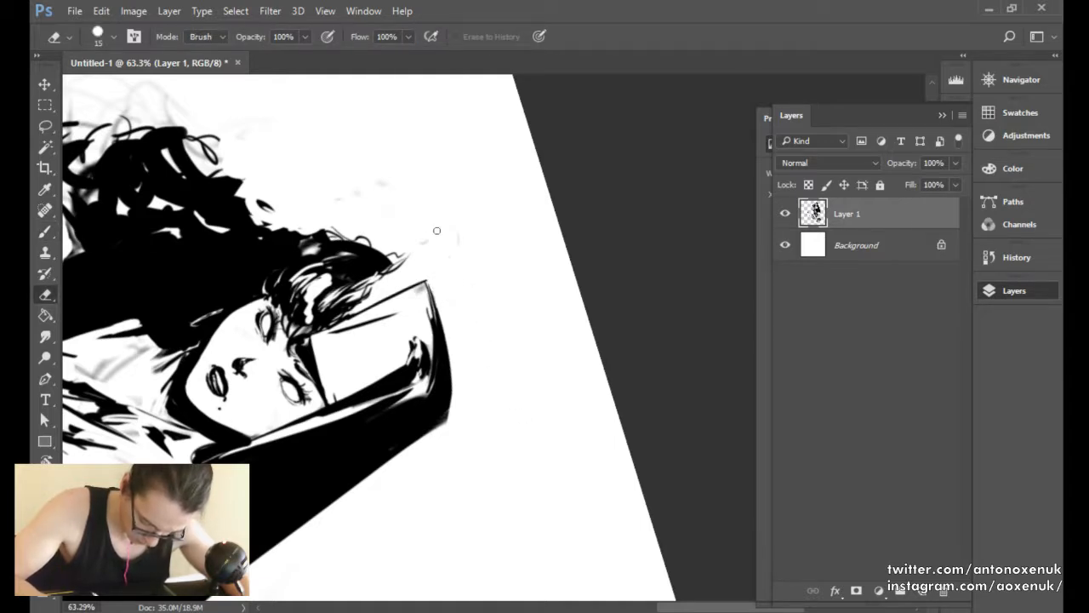
pyautogui.press('r')
pyautogui.click(249, 36)
pyautogui.press('b')
# Flip the full figure back horizontally and carve white highlights into the robe's hanging front panel with a 30–35 px eraser.
pyautogui.moveTo(629, 344); pyautogui.dragTo(544, 366)
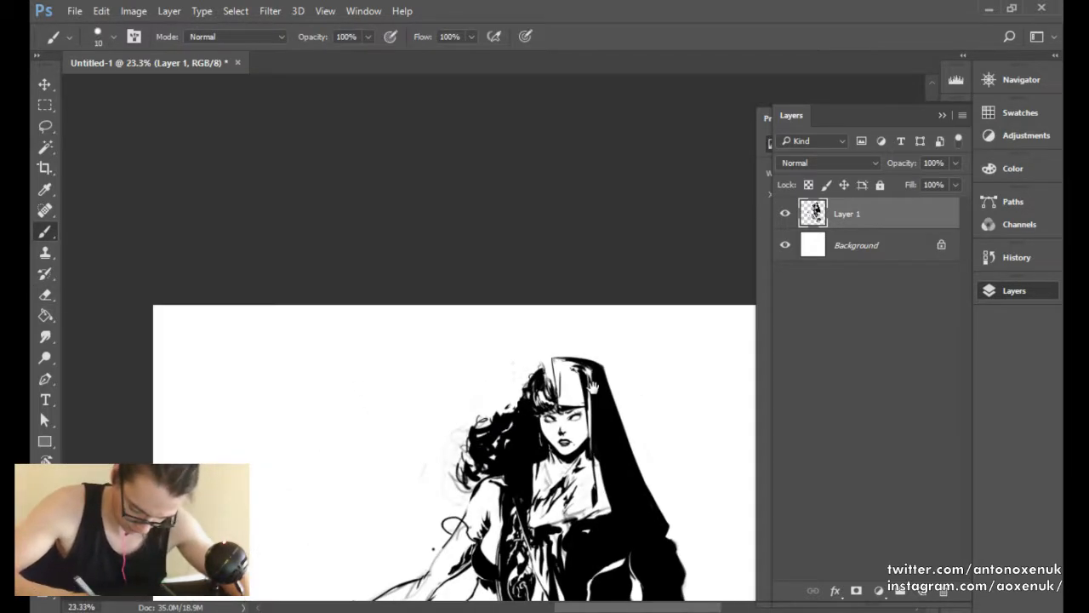
pyautogui.moveTo(664, 423); pyautogui.dragTo(456, 225)
pyautogui.moveTo(503, 264); pyautogui.dragTo(466, 269)
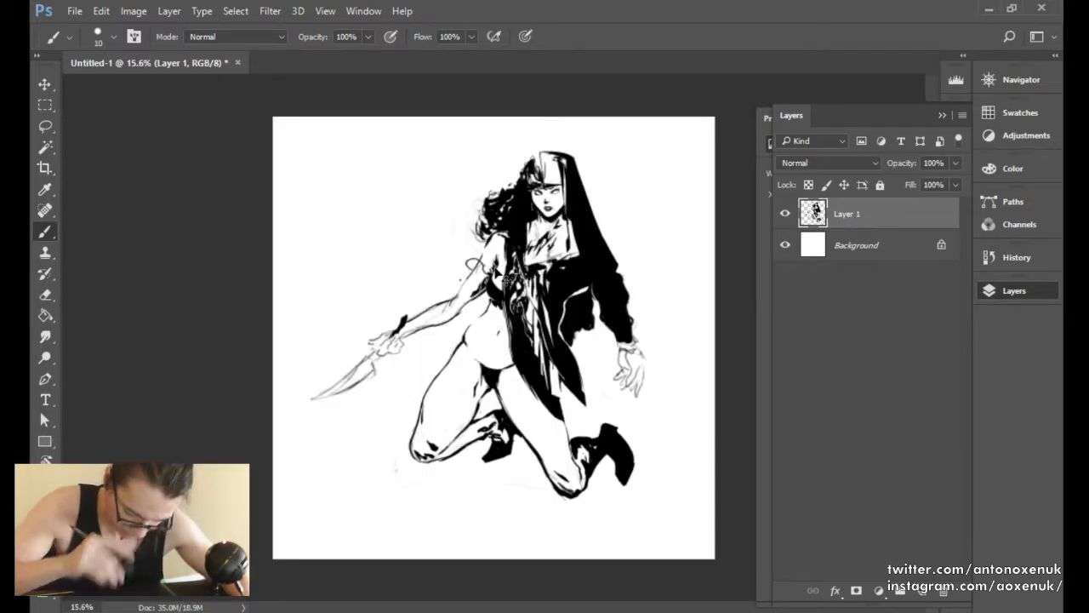
pyautogui.hotkey('ctrl', 'shift', 'h')
pyautogui.press('e')
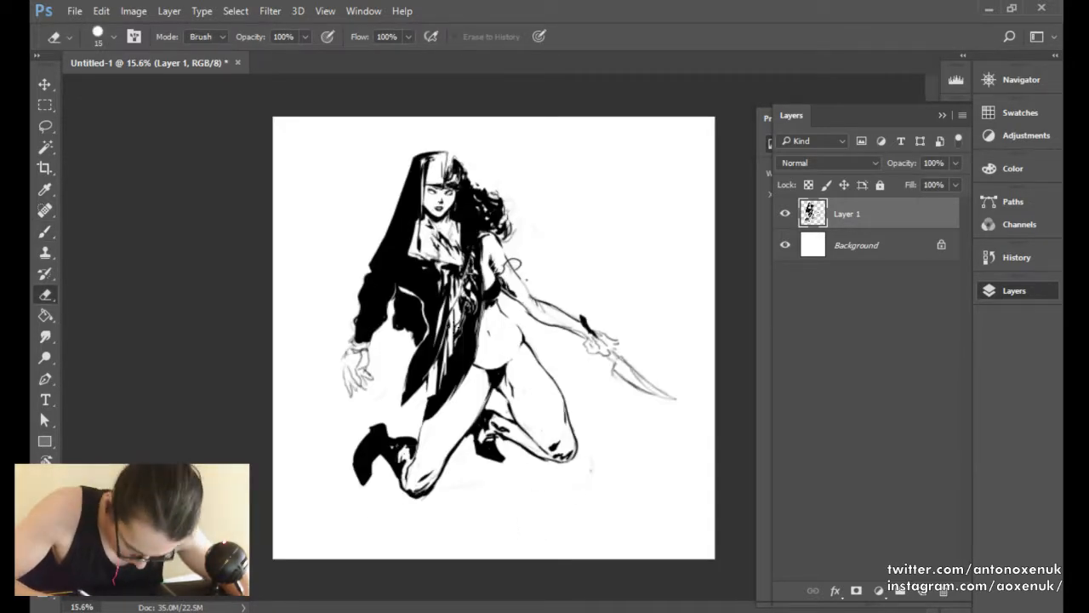
pyautogui.press('b')
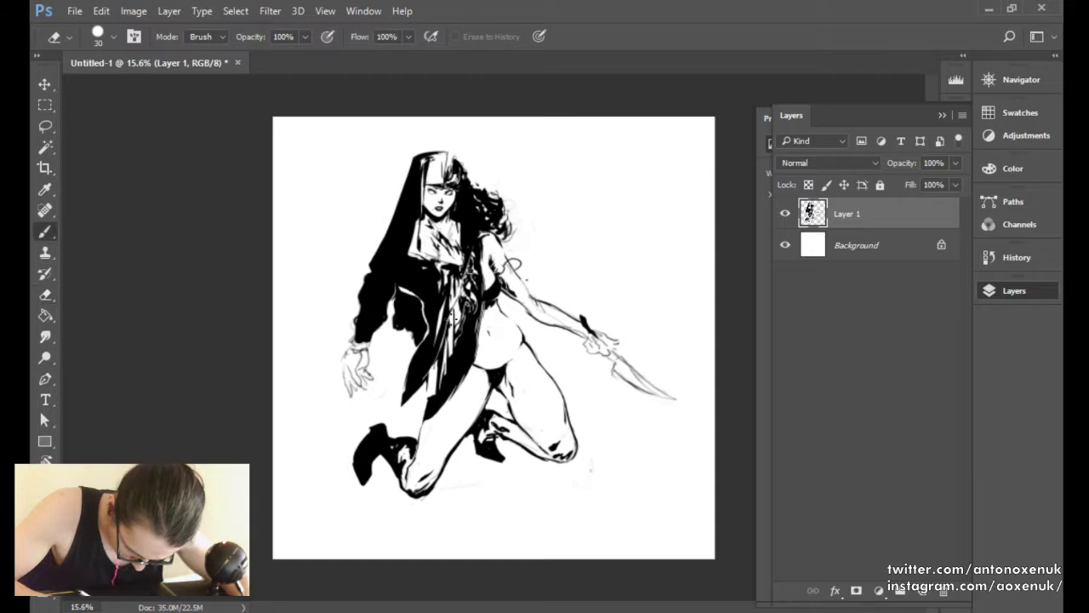
pyautogui.press('e')
pyautogui.moveTo(432, 374); pyautogui.dragTo(452, 323)
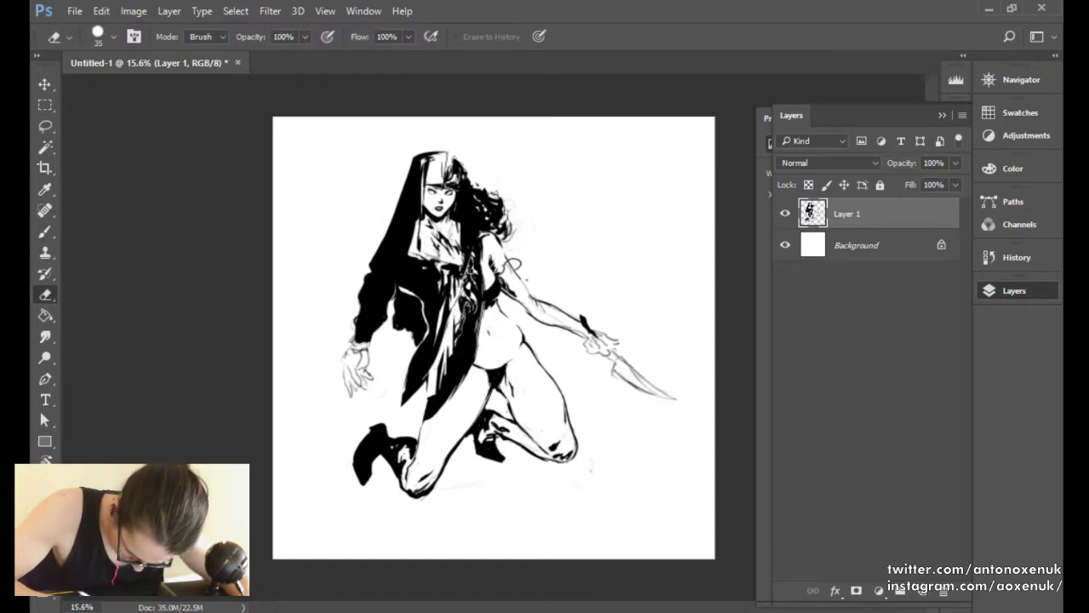
# Add black fold streaks to the robe's white front panel with 25 px and 30 px brushes, refining them with the eraser.
pyautogui.press('b')
pyautogui.press(']')
pyautogui.press(']')
pyautogui.moveTo(452, 343)
pyautogui.mouseDown()
pyautogui.moveTo(447, 380)
pyautogui.moveTo(445, 345)
pyautogui.mouseUp()
pyautogui.press('e')
pyautogui.press('b')
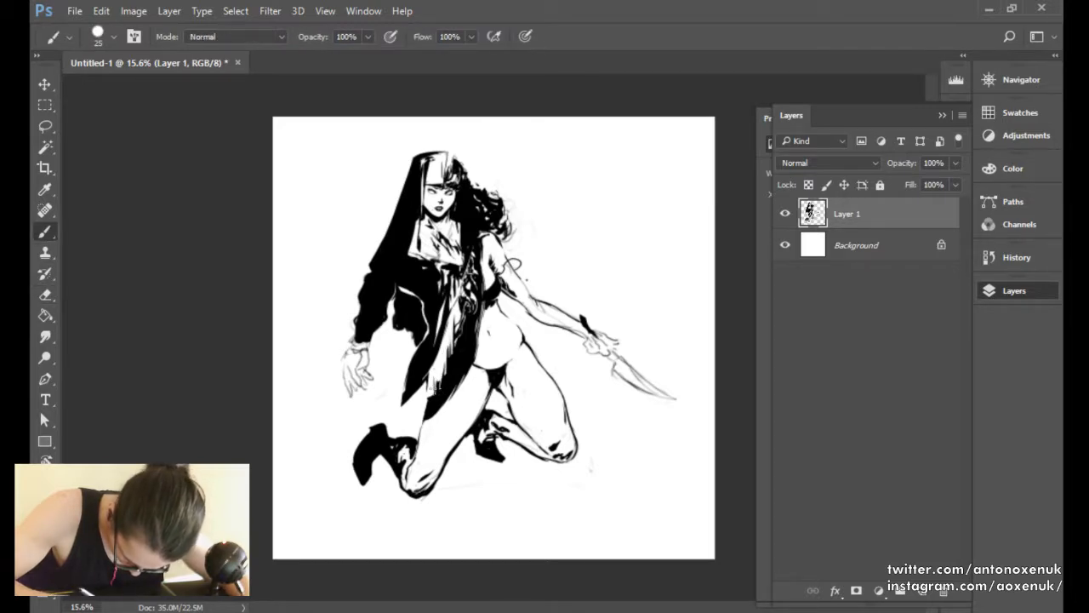
pyautogui.moveTo(440, 390); pyautogui.dragTo(440, 373)
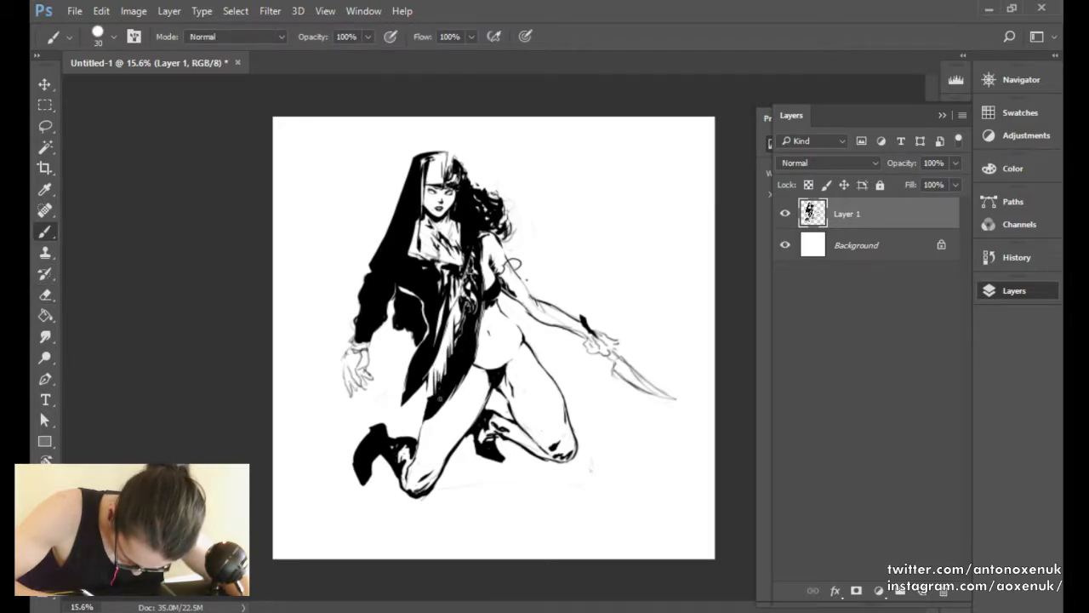
pyautogui.press('e')
pyautogui.press('b')
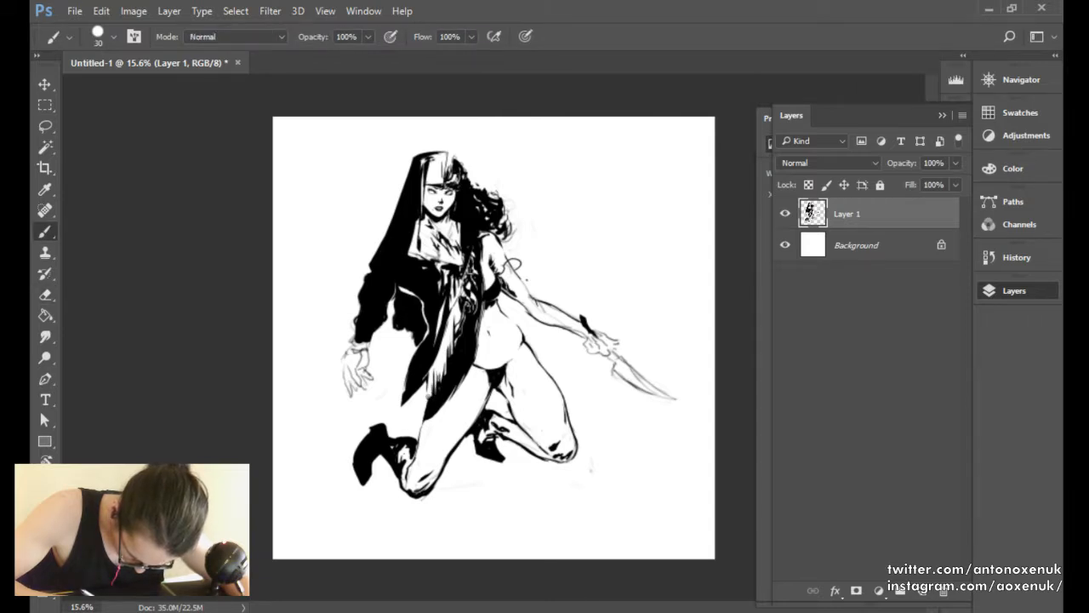
# Widen the white gap at the robe's lower hem with 40 px and 45 px erasers.
pyautogui.press('e')
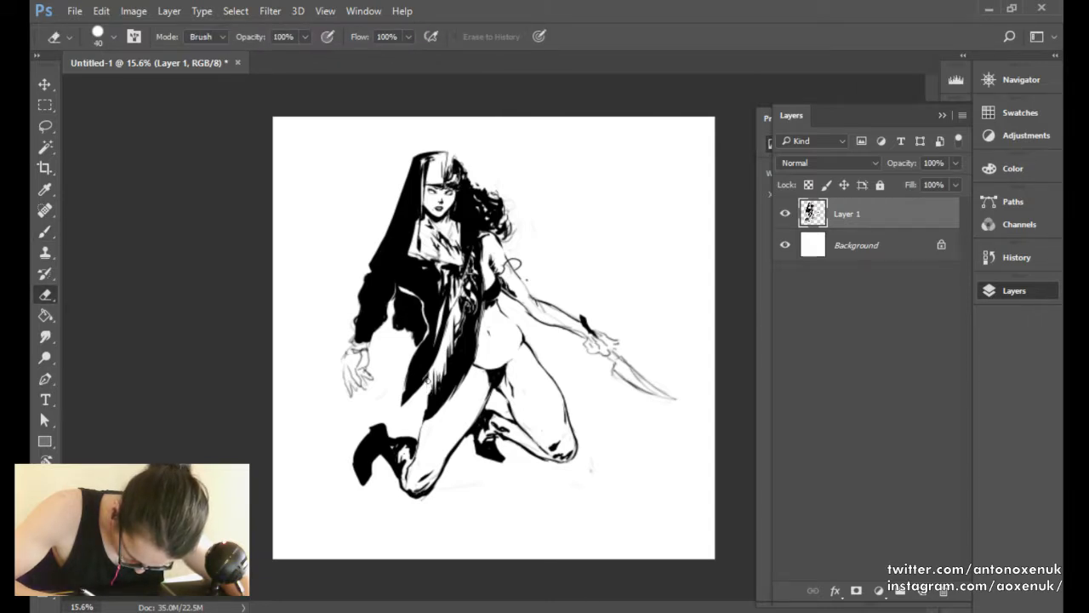
pyautogui.moveTo(407, 406); pyautogui.dragTo(428, 378)
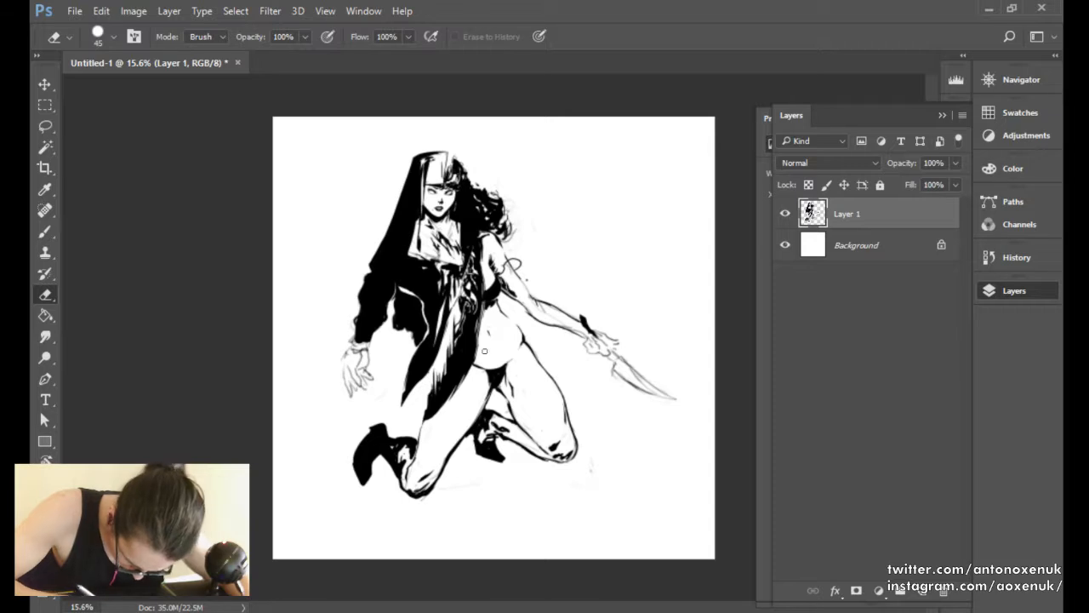
pyautogui.press('b')
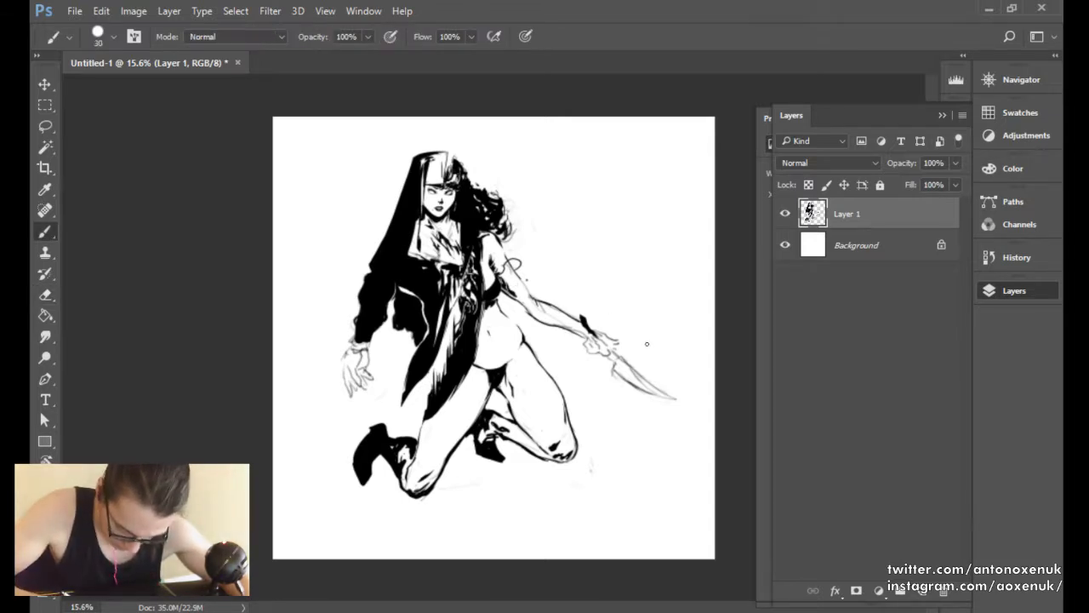
# Rotate the view around the knife arm and erase the stray dot beside it with the 45 px eraser.
pyautogui.moveTo(583, 344); pyautogui.dragTo(657, 334)
pyautogui.moveTo(656, 334); pyautogui.dragTo(560, 333)
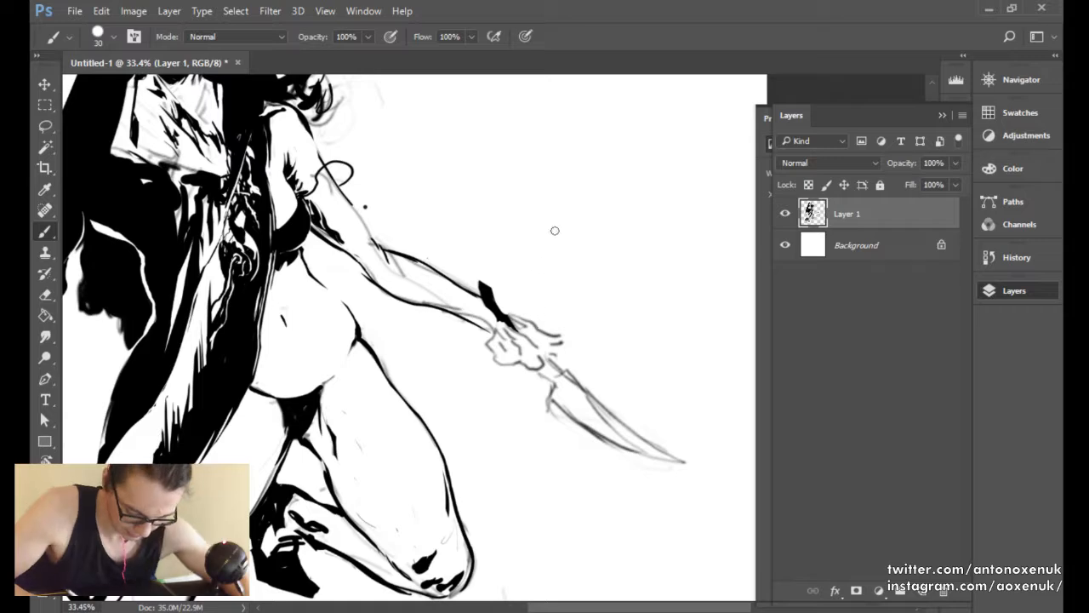
pyautogui.press('r')
pyautogui.moveTo(558, 239)
pyautogui.mouseDown()
pyautogui.moveTo(548, 389)
pyautogui.moveTo(575, 325)
pyautogui.mouseUp()
pyautogui.press('space')
pyautogui.moveTo(564, 212); pyautogui.dragTo(540, 350)
pyautogui.press('e')
pyautogui.moveTo(482, 292); pyautogui.dragTo(478, 314)
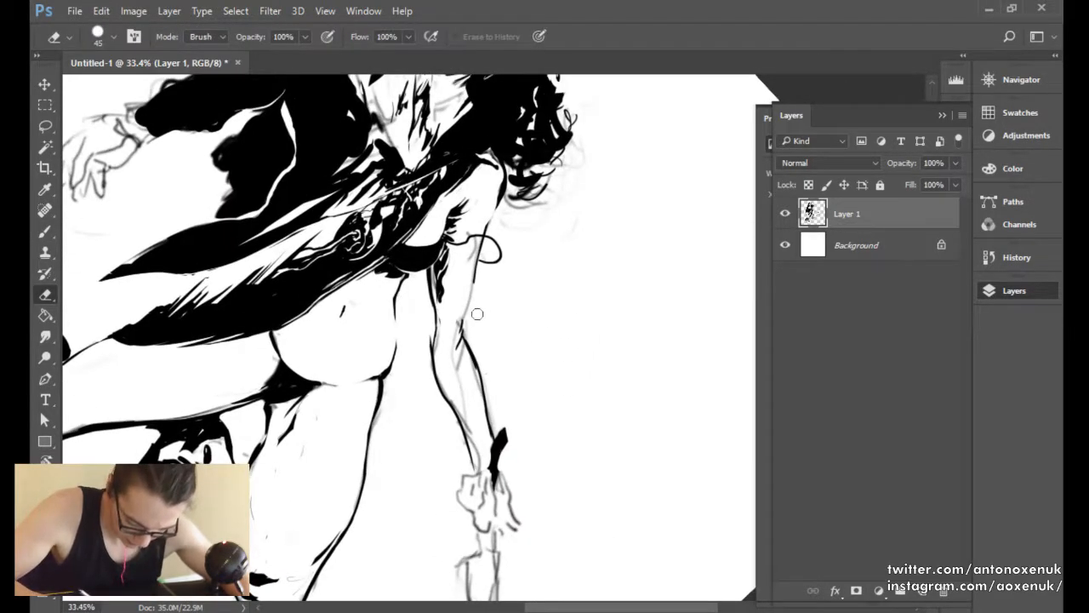
# Refine the shading at the knife arm's armpit and inner upper arm with a 25 px brush and eraser.
pyautogui.press('[')
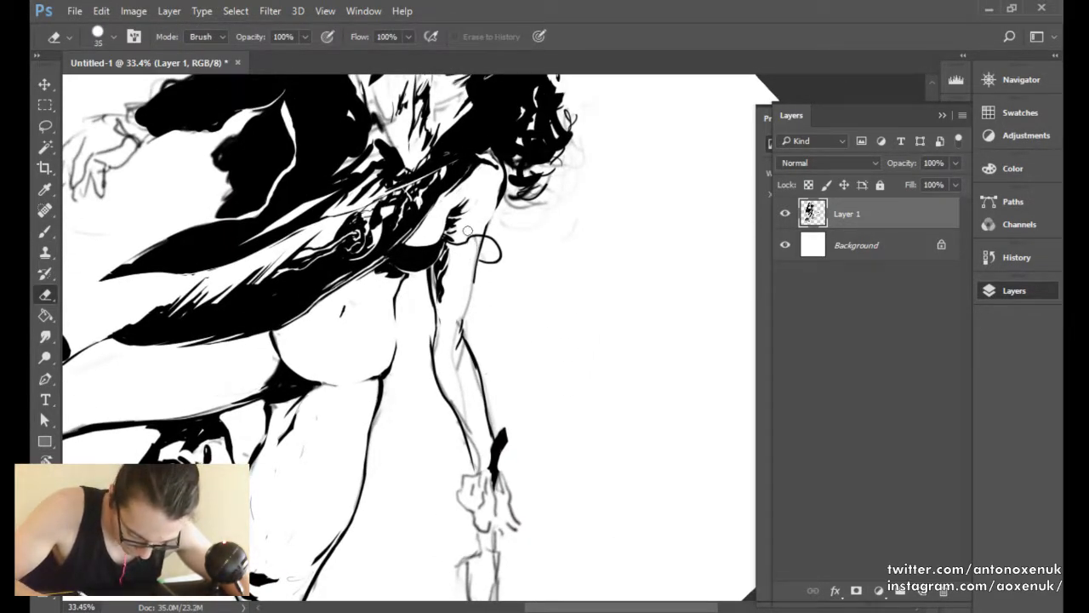
pyautogui.press('b')
pyautogui.press('r')
pyautogui.moveTo(562, 221); pyautogui.dragTo(447, 215)
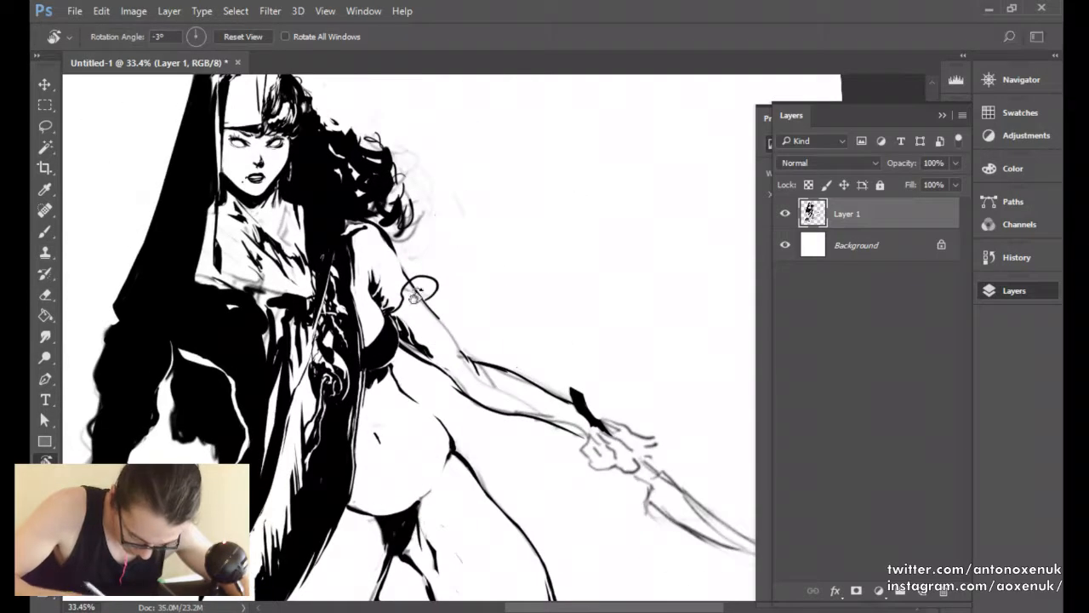
pyautogui.press('b')
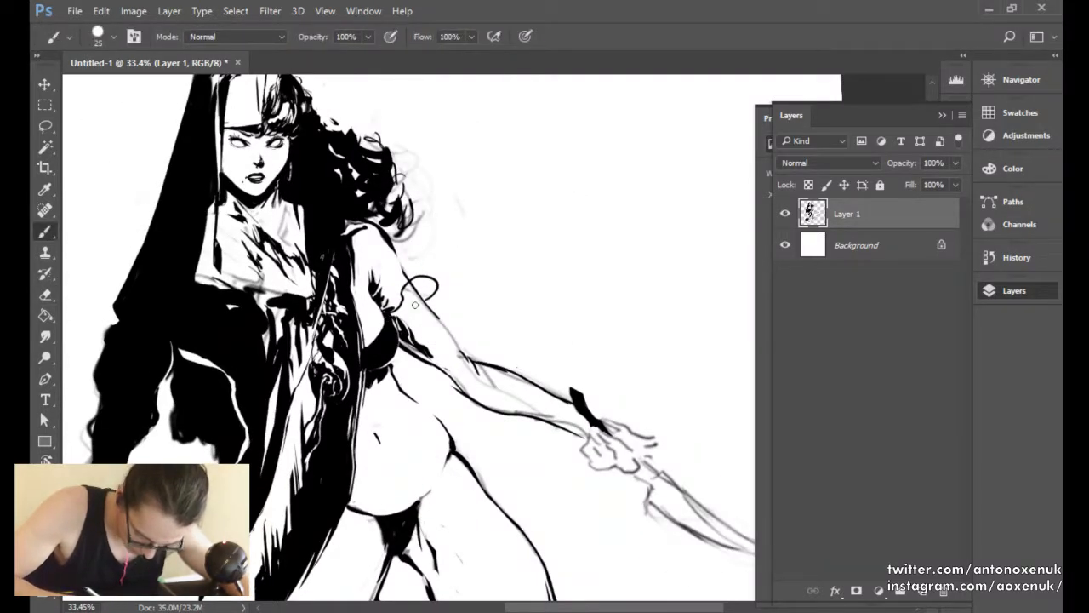
pyautogui.press('e')
pyautogui.press('b')
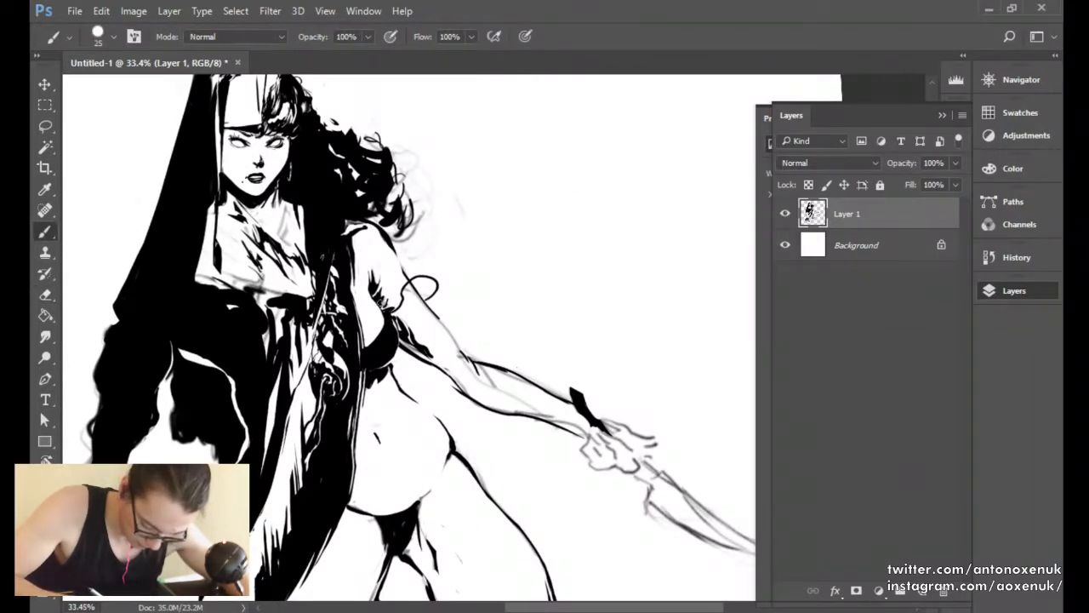
pyautogui.press('e')
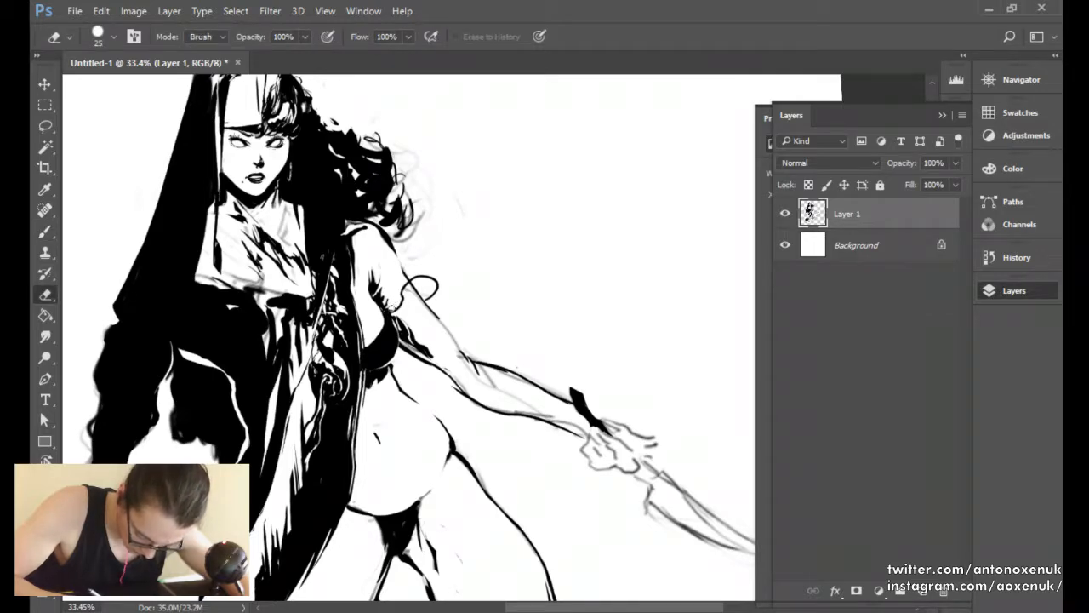
pyautogui.press('b')
pyautogui.press('e')
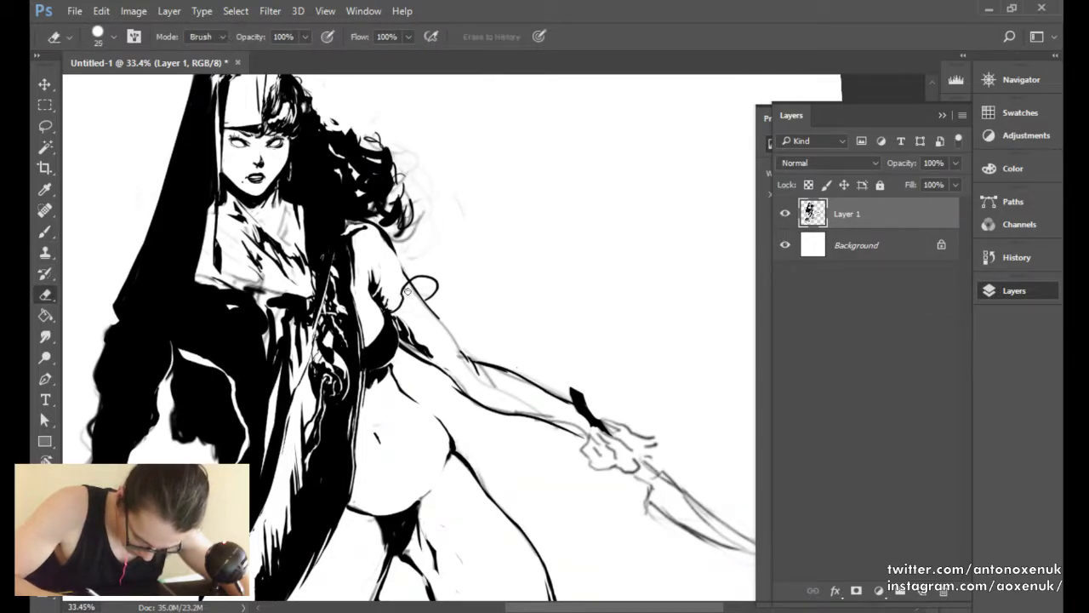
# Reshape the black accent on the bare shoulder below the hair with a 35 px eraser and 20 px brush.
pyautogui.press('r')
pyautogui.moveTo(499, 248); pyautogui.dragTo(506, 249)
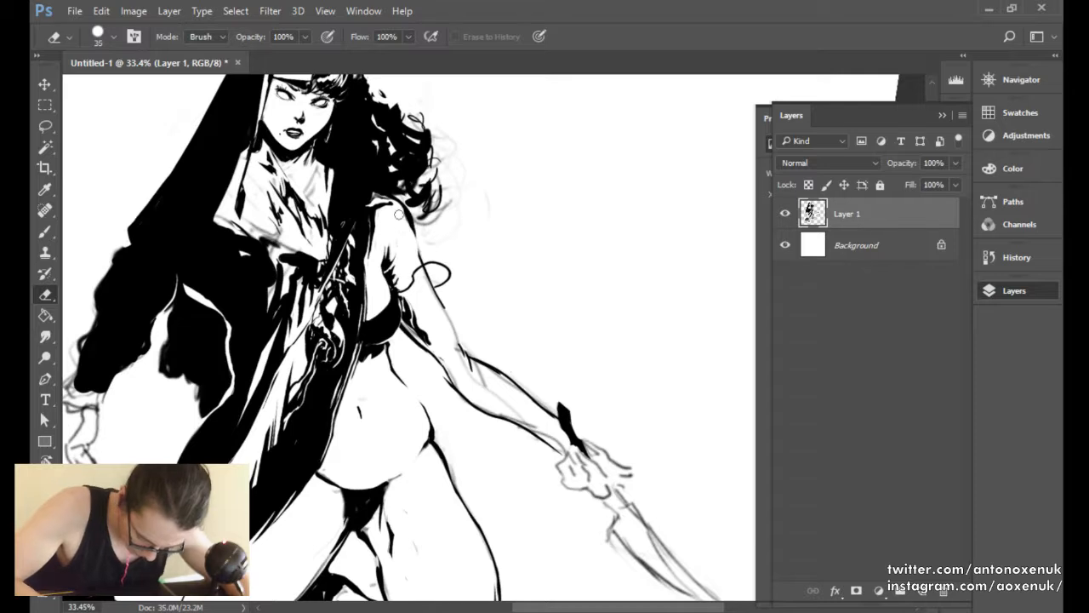
pyautogui.press('b')
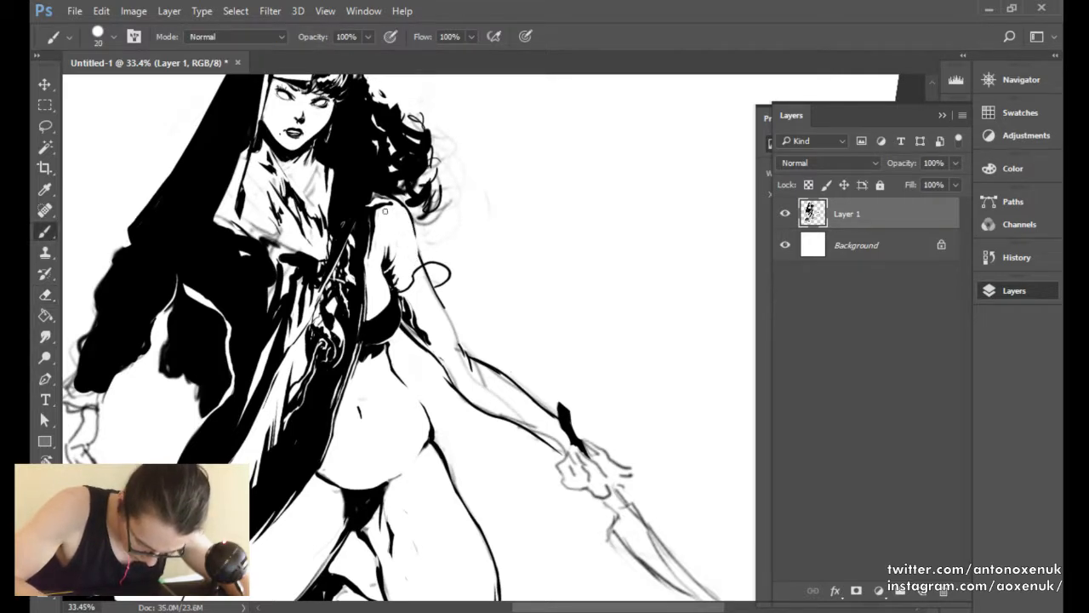
pyautogui.press('e')
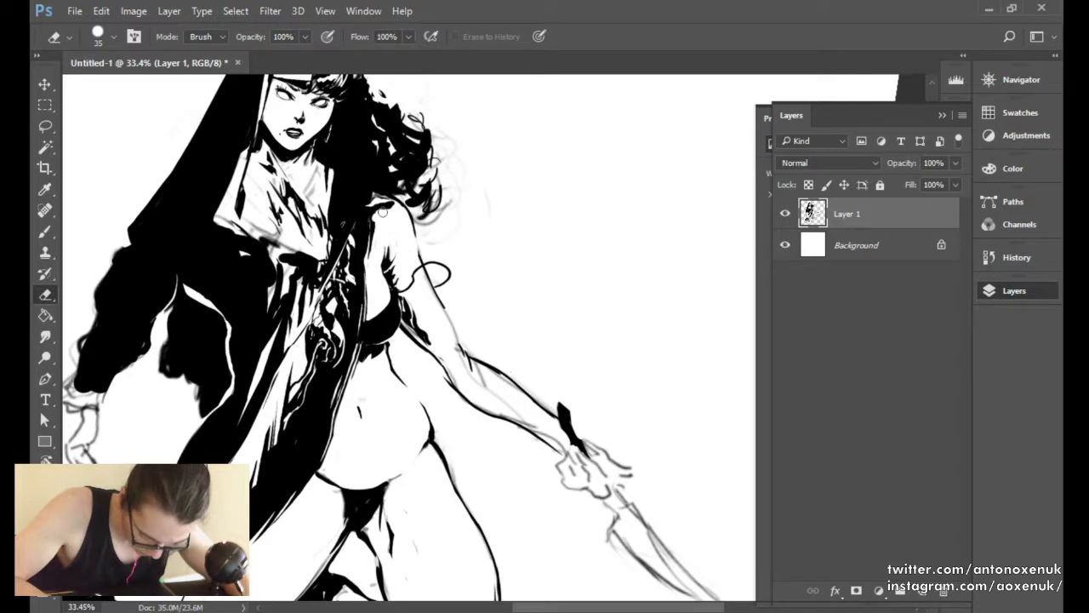
pyautogui.press('b')
pyautogui.moveTo(381, 216); pyautogui.dragTo(375, 210)
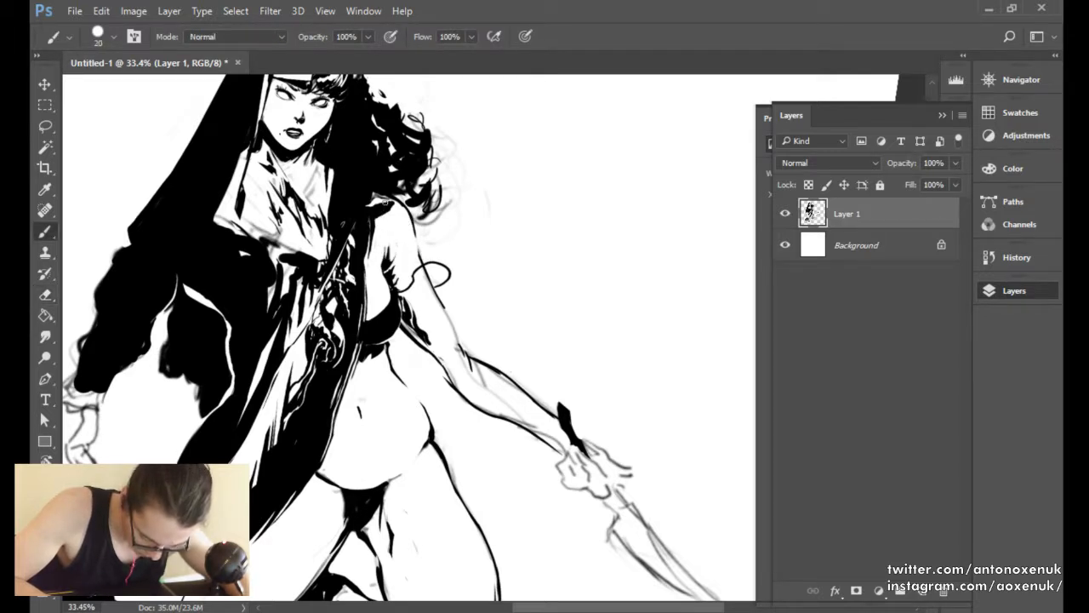
# Trim the black accent on the bare shoulder and the robe edge beside the bust with the 25 px eraser.
pyautogui.press('e')
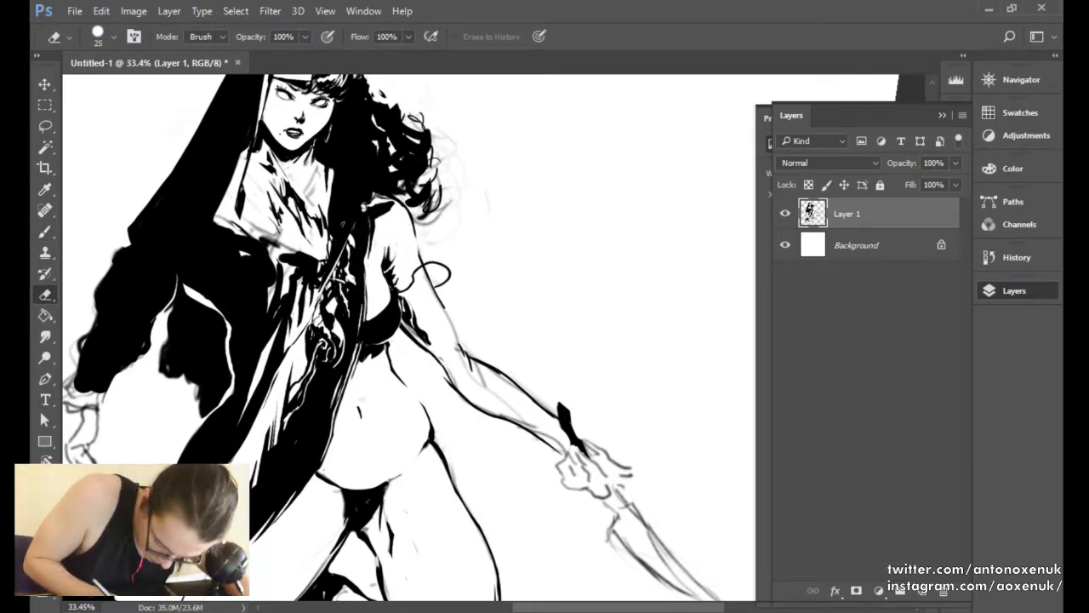
pyautogui.moveTo(366, 208); pyautogui.dragTo(375, 205)
pyautogui.press('b')
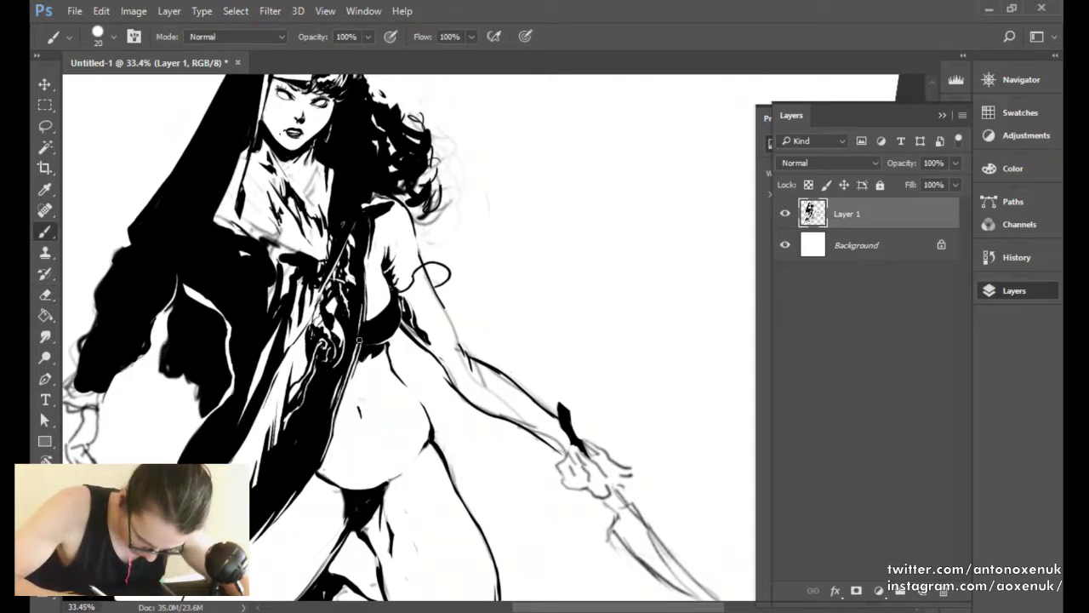
pyautogui.press('e')
pyautogui.moveTo(362, 324); pyautogui.dragTo(358, 343)
pyautogui.press('b')
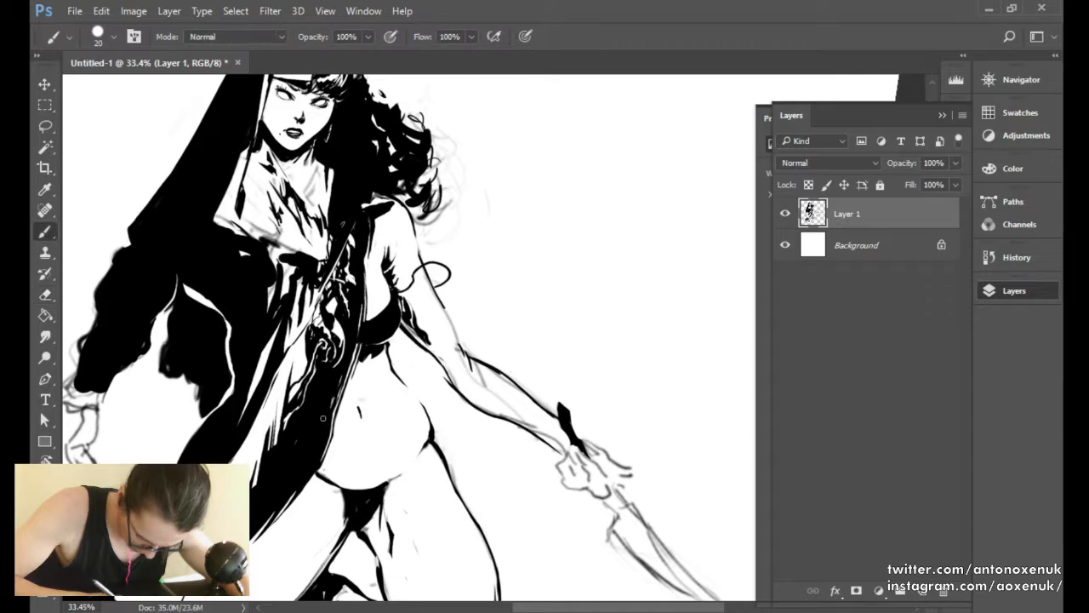
pyautogui.moveTo(458, 325); pyautogui.dragTo(461, 325)
# Paint a black navel accent and a short mark below it with a 35 px brush, refining them with the 25 px eraser.
pyautogui.press(']')
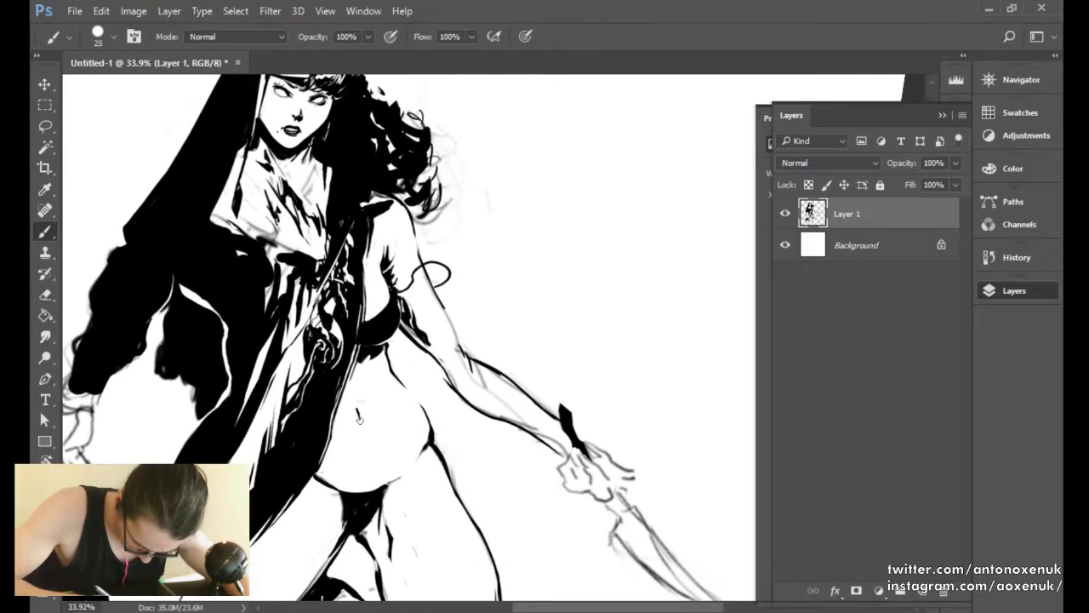
pyautogui.moveTo(362, 394)
pyautogui.mouseDown()
pyautogui.moveTo(358, 410)
pyautogui.moveTo(359, 376)
pyautogui.mouseUp()
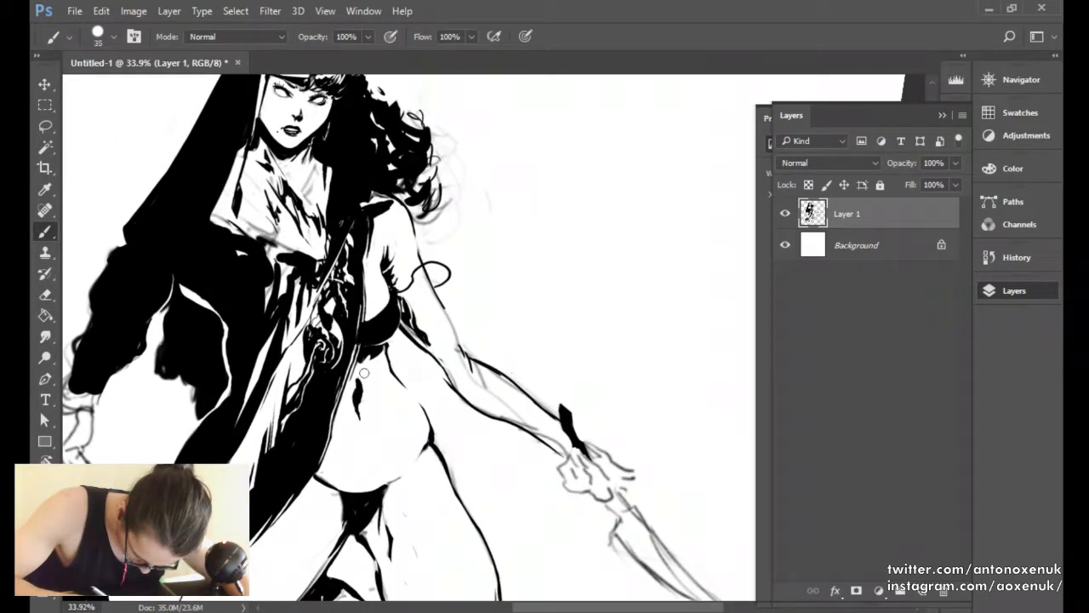
pyautogui.press('e')
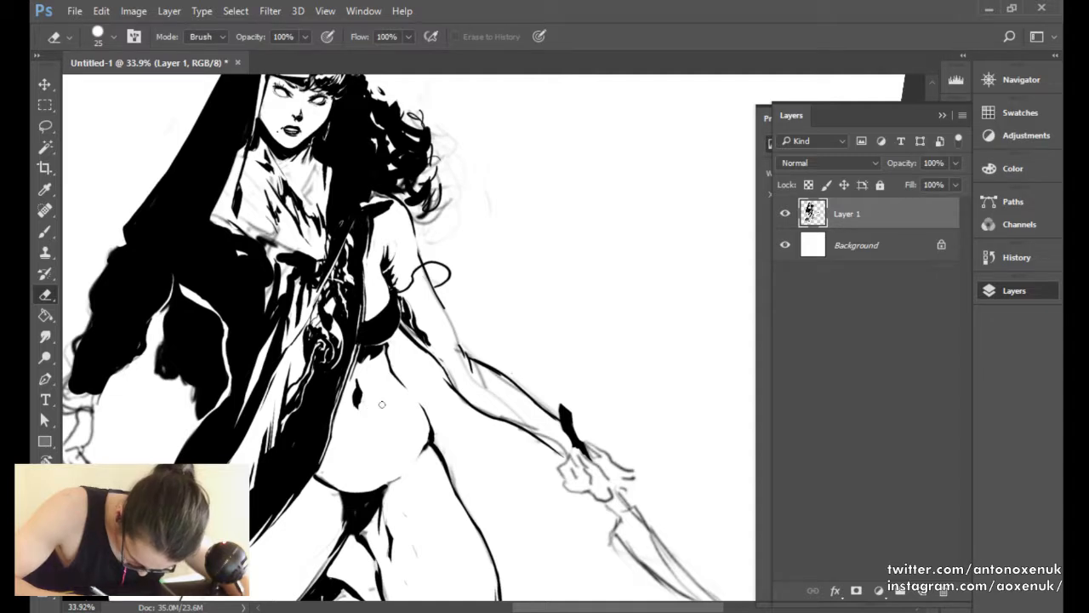
pyautogui.press('b')
pyautogui.moveTo(359, 413)
pyautogui.mouseDown()
pyautogui.moveTo(385, 457)
pyautogui.moveTo(362, 416)
pyautogui.mouseUp()
pyautogui.press('e')
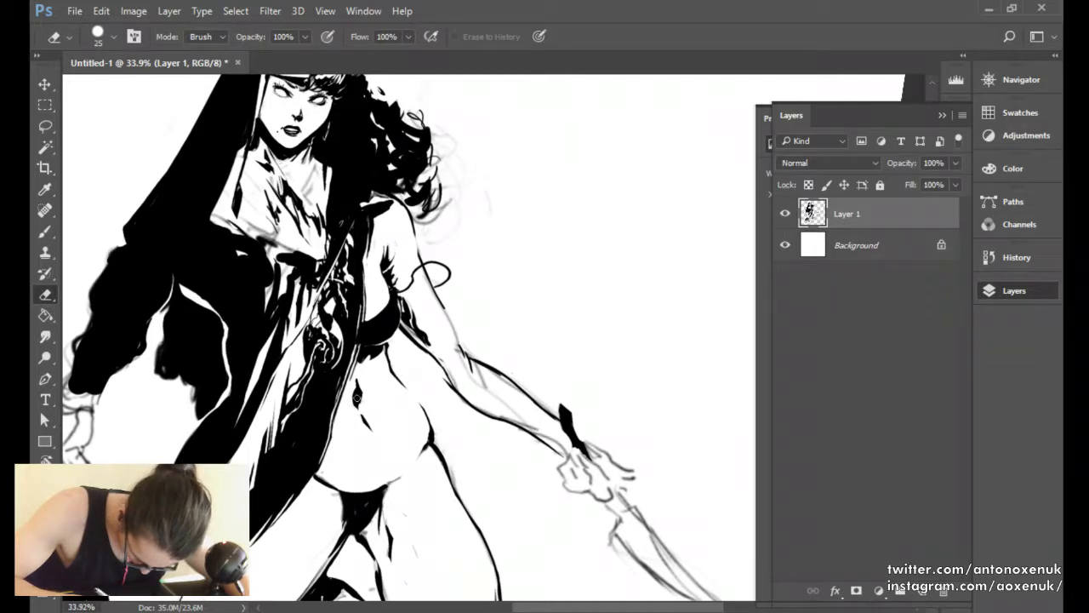
pyautogui.press('b')
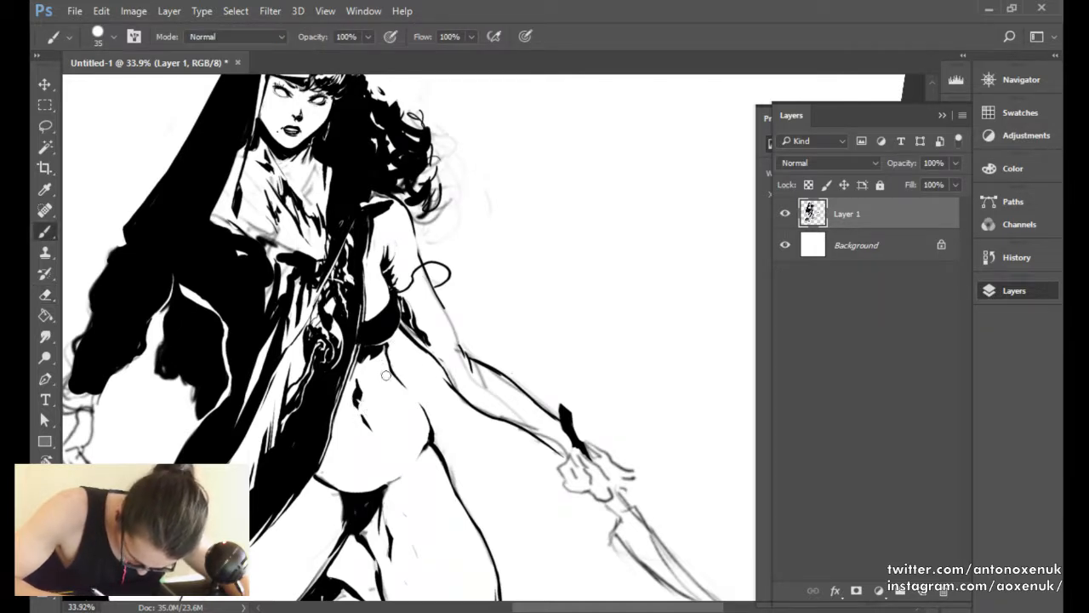
# Add jagged black shading under the bust with the 35 px brush and eraser, and flip the drawing horizontally.
pyautogui.moveTo(380, 375); pyautogui.dragTo(384, 349)
pyautogui.press('e')
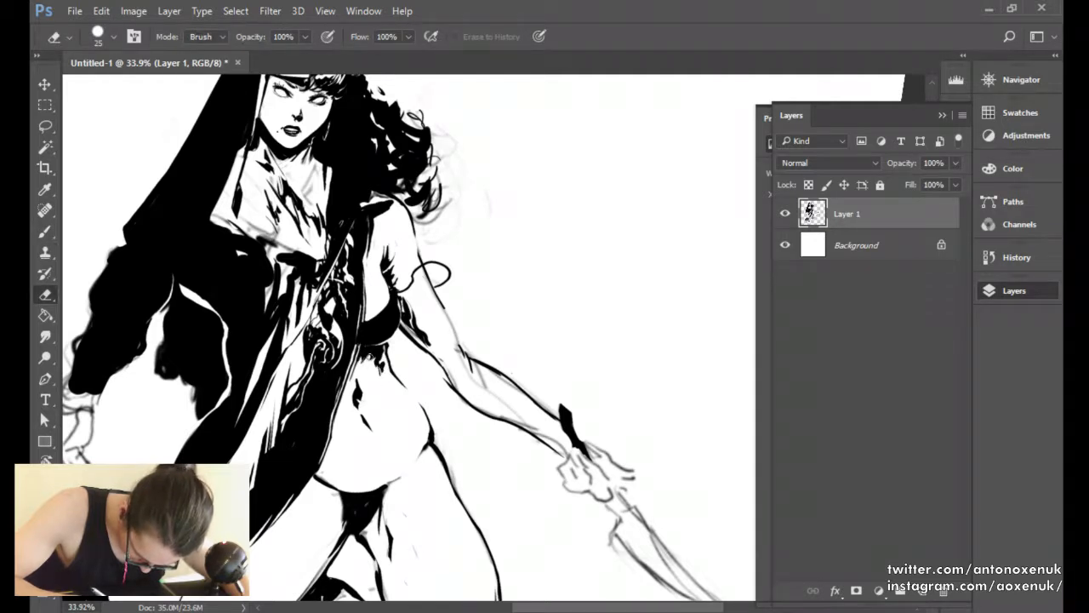
pyautogui.hotkey('ctrl', 'shift', 'h')
pyautogui.press('b')
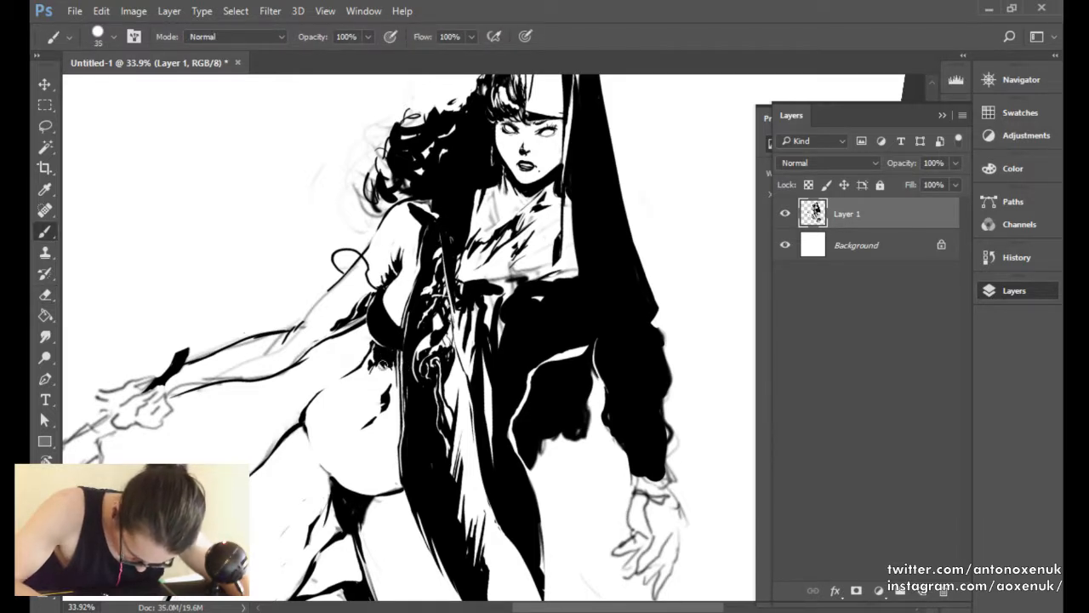
pyautogui.press('e')
pyautogui.press('b')
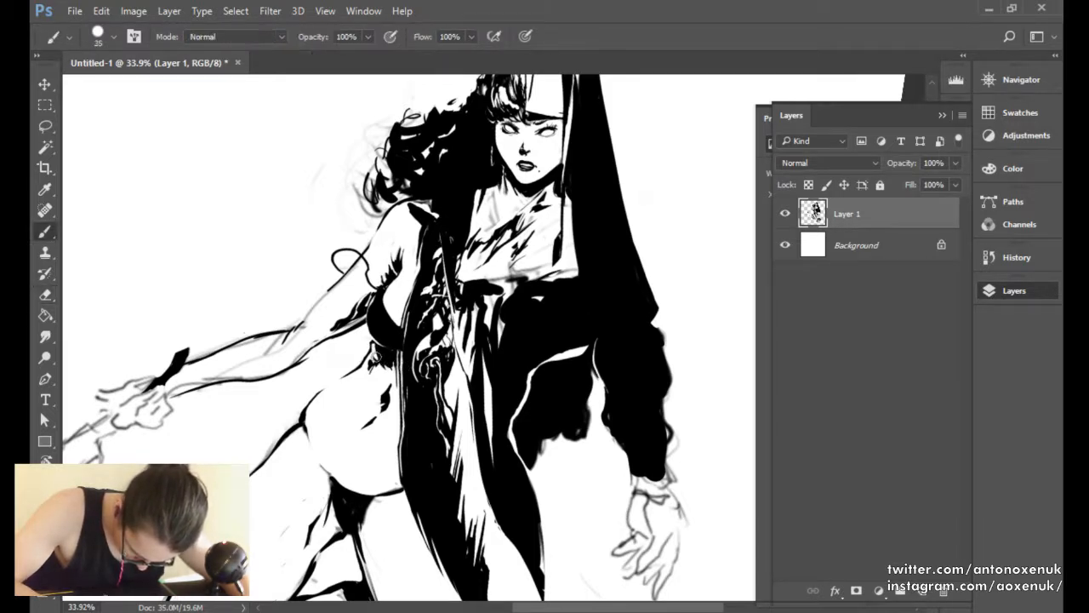
# Refine the marks around the navel with a 15 px brush and 20 px eraser, and reset the canvas rotation.
pyautogui.press('[')
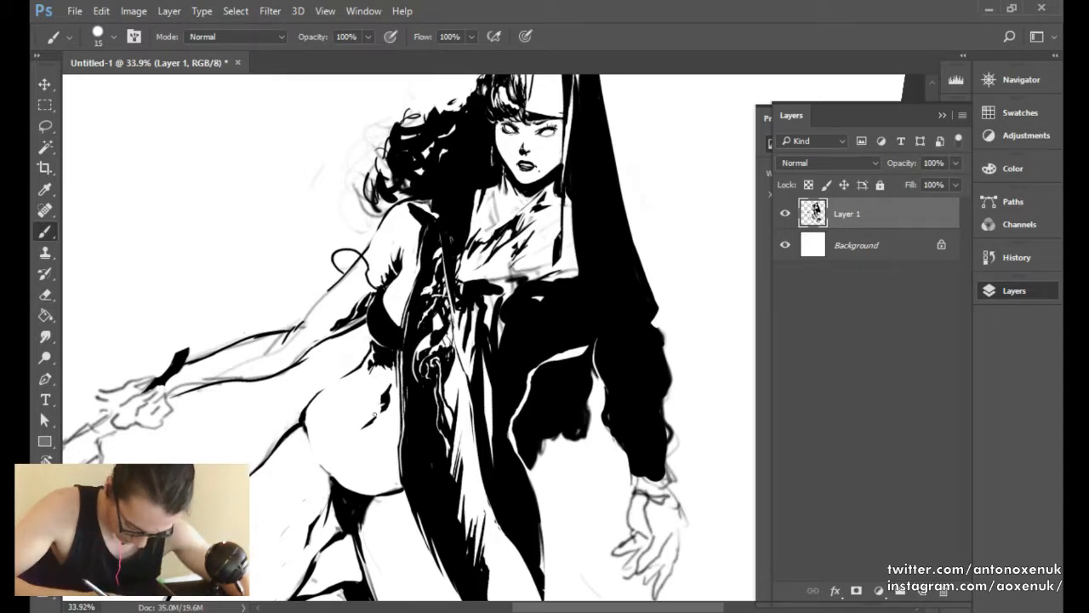
pyautogui.press('e')
pyautogui.moveTo(447, 395); pyautogui.dragTo(387, 451)
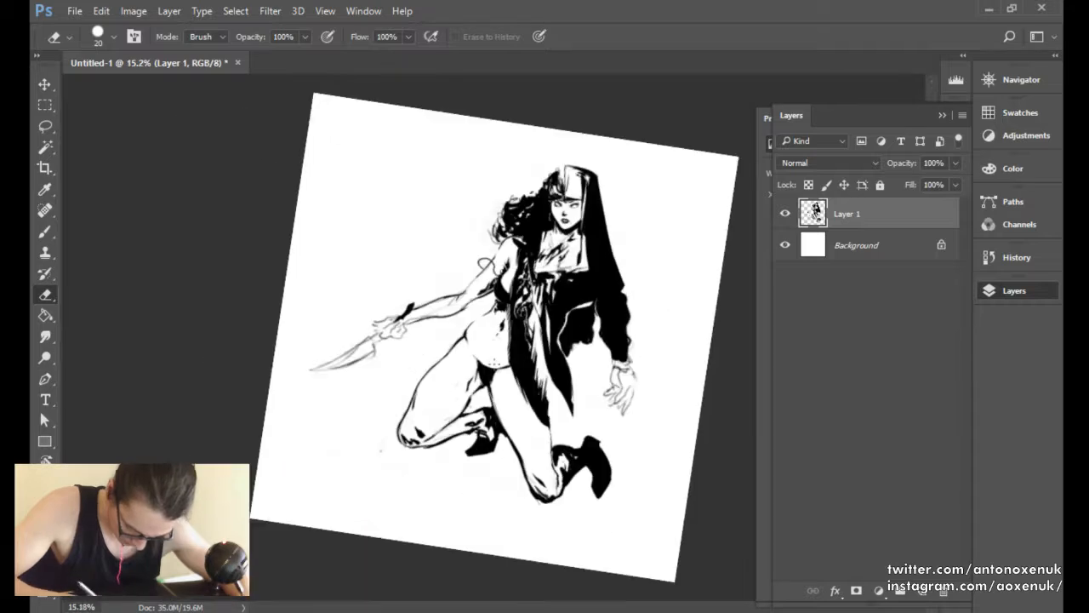
pyautogui.press('r')
pyautogui.click(244, 36)
pyautogui.press('b')
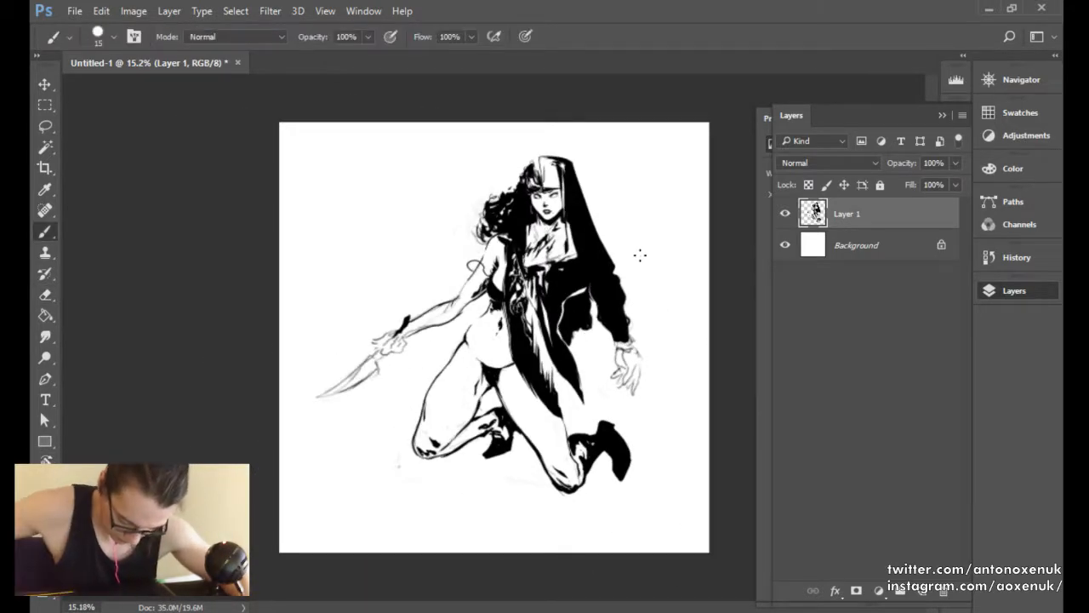
# Ink a black strap across the chest from the armpit to the robe with a 30 px brush.
pyautogui.moveTo(538, 283); pyautogui.dragTo(600, 282)
pyautogui.press(']')
pyautogui.press(']')
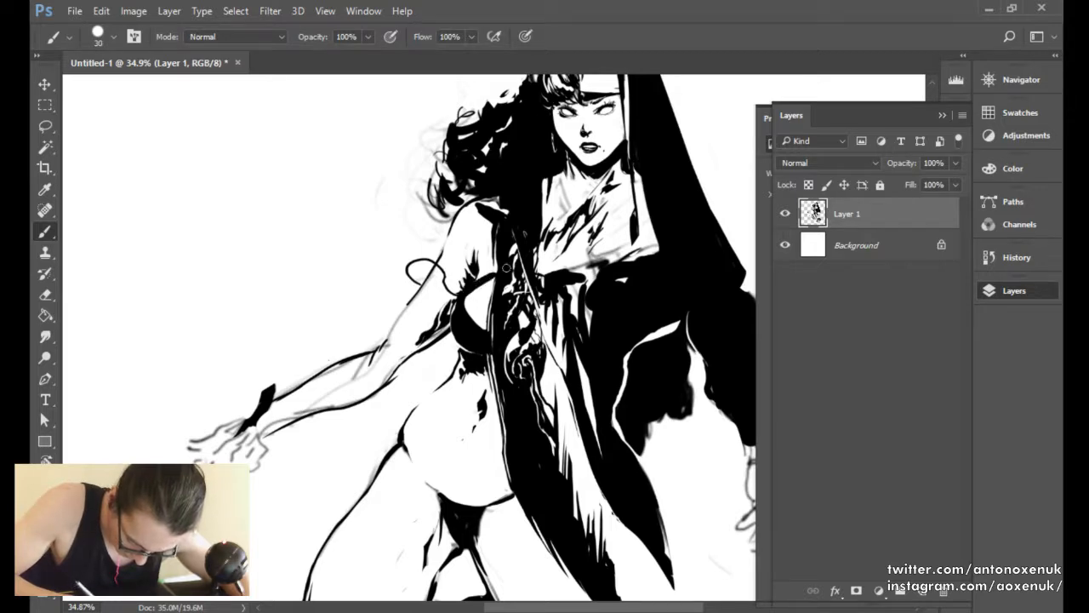
pyautogui.press('e')
pyautogui.press('[')
pyautogui.press('[')
pyautogui.moveTo(461, 304); pyautogui.dragTo(500, 275)
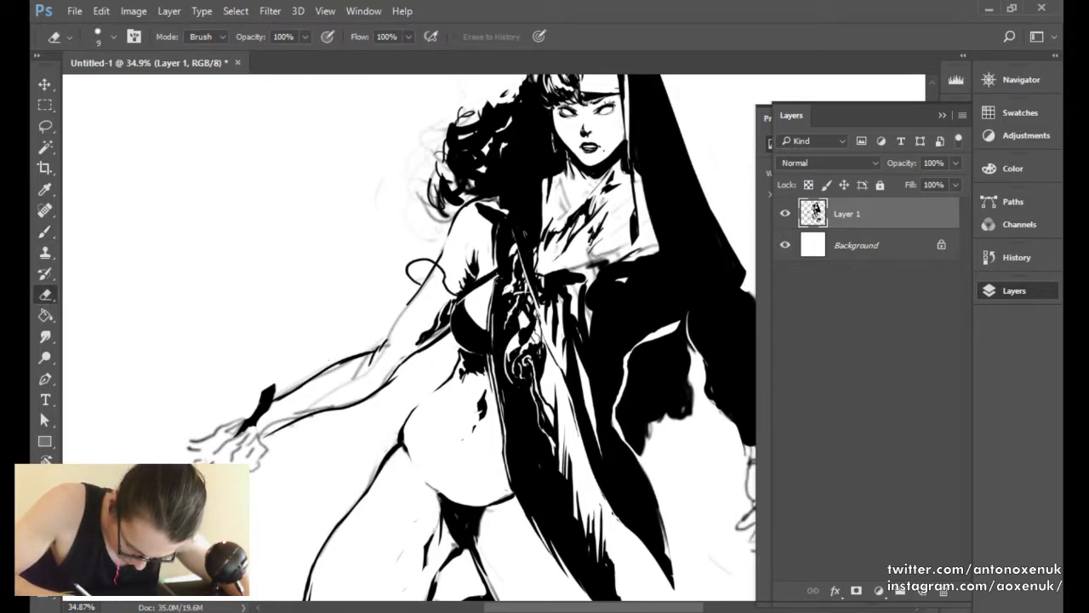
# Undo the last strokes around the chest strap and erase small white dots along it with a 7 px eraser.
pyautogui.moveTo(470, 324); pyautogui.dragTo(491, 339)
pyautogui.hotkey('ctrl', 'alt', 'z')
pyautogui.hotkey('ctrl', 'alt', 'z')
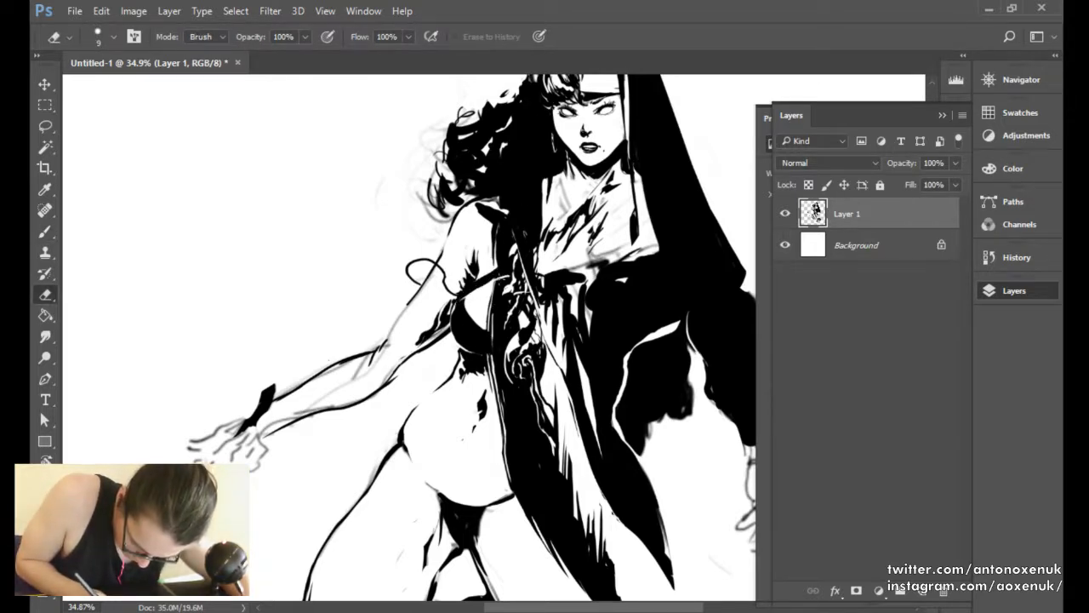
pyautogui.press('b')
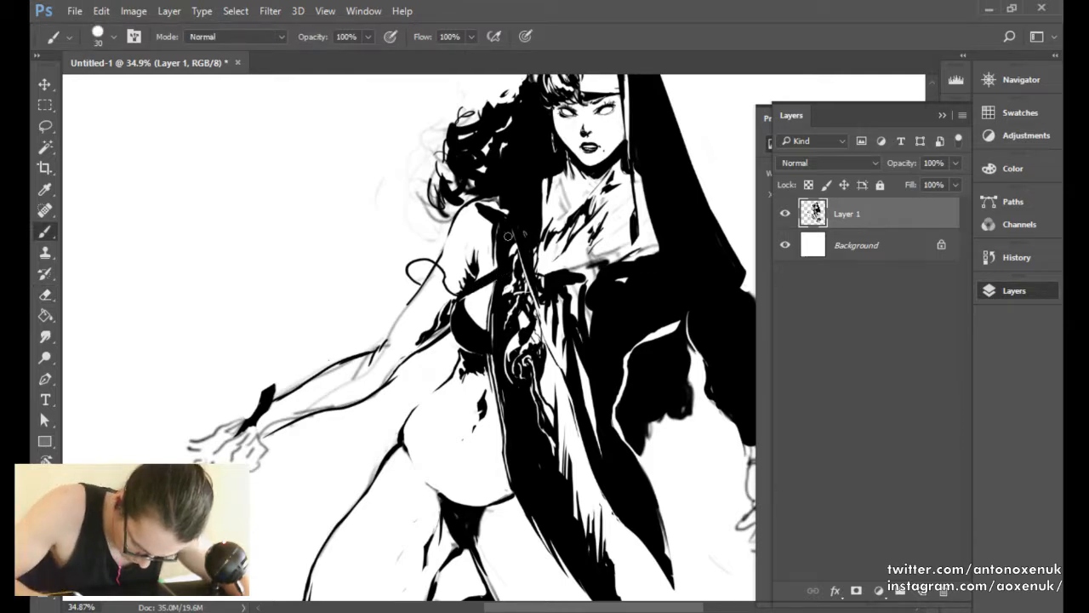
pyautogui.press('e')
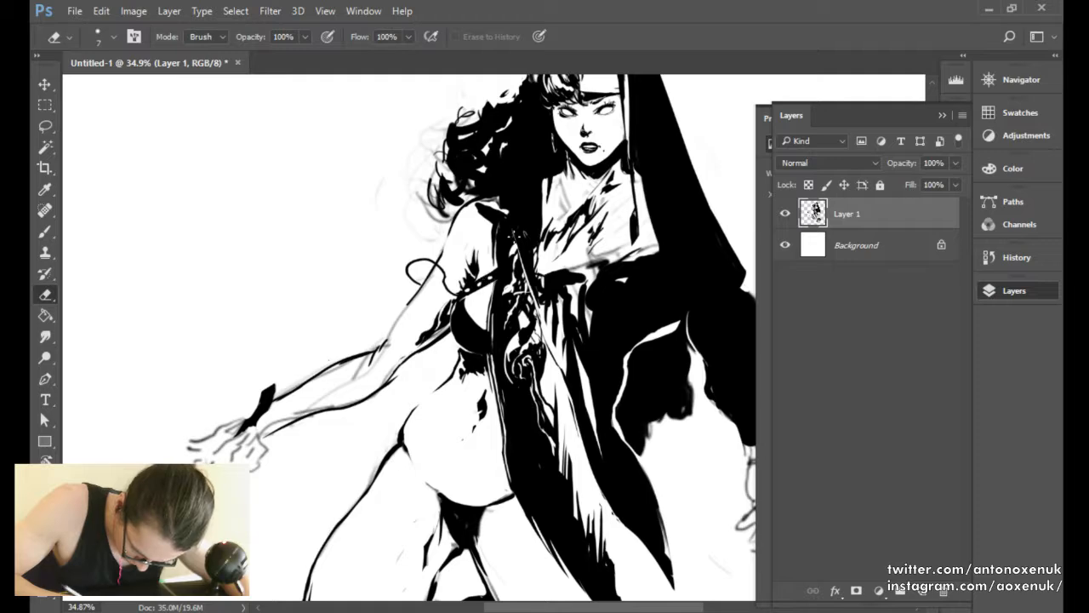
pyautogui.press('b')
# Open a white highlight within the black accent on the bare shoulder using a 25 px eraser and 30 px brush.
pyautogui.scroll(-5, 535, 255)
pyautogui.scroll(5, 545, 236)
pyautogui.press('e')
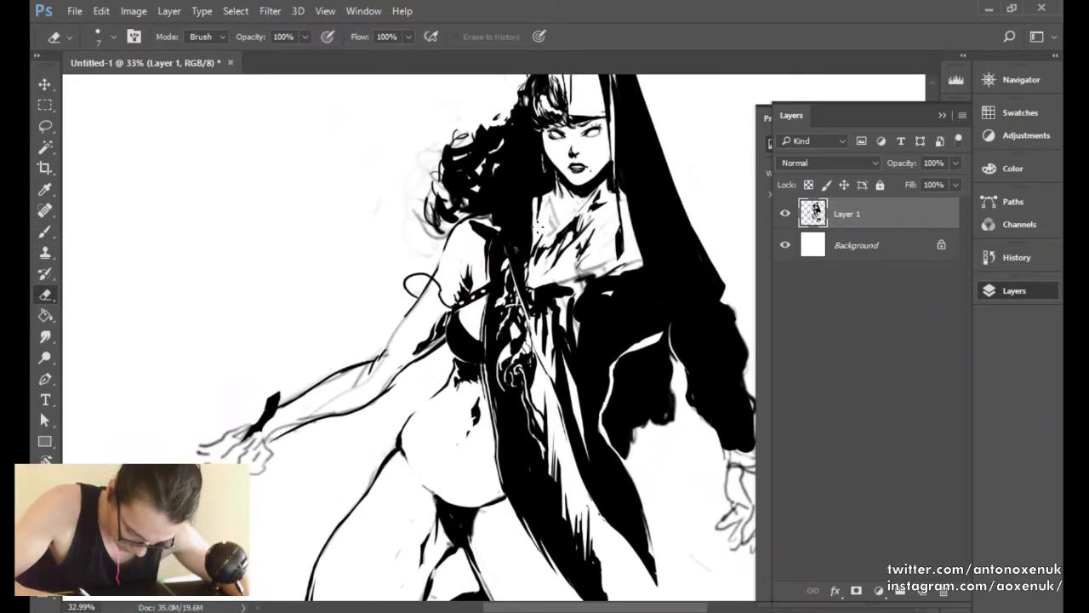
pyautogui.press(']')
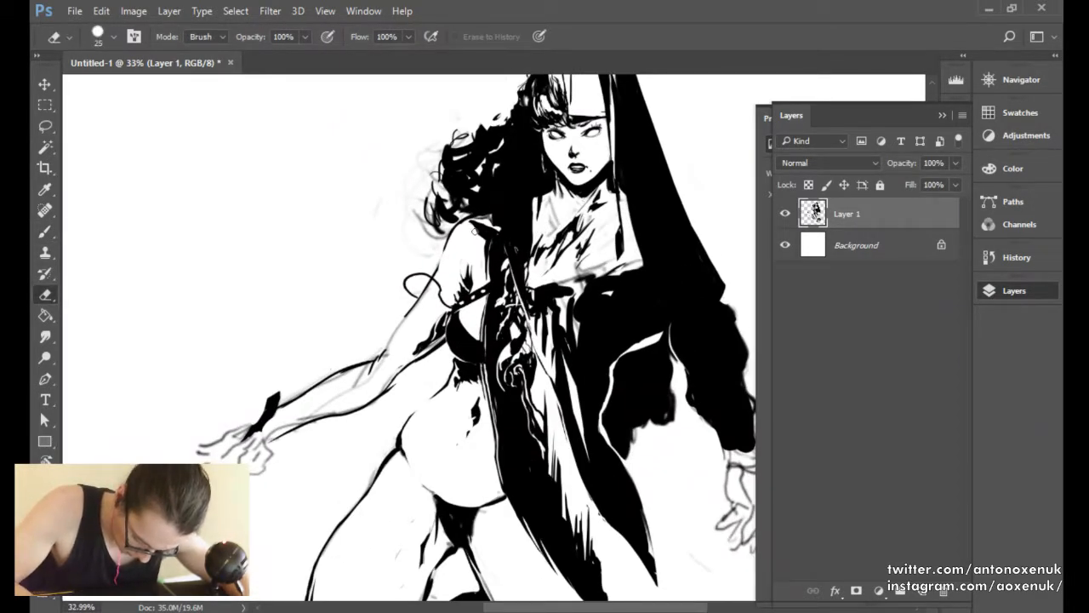
pyautogui.press('b')
pyautogui.press('e')
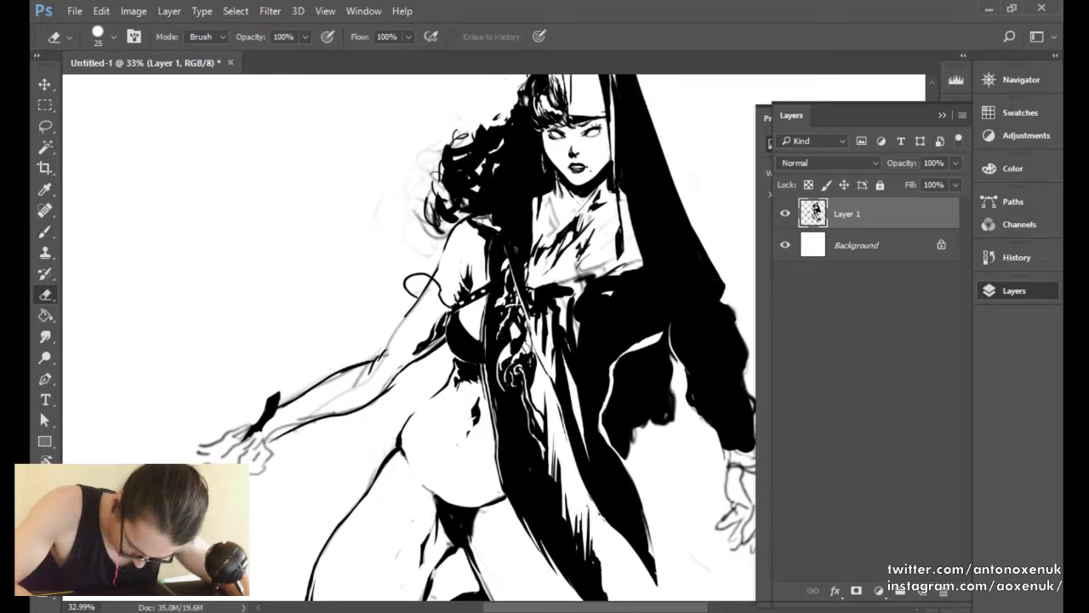
pyautogui.press('b')
pyautogui.press('e')
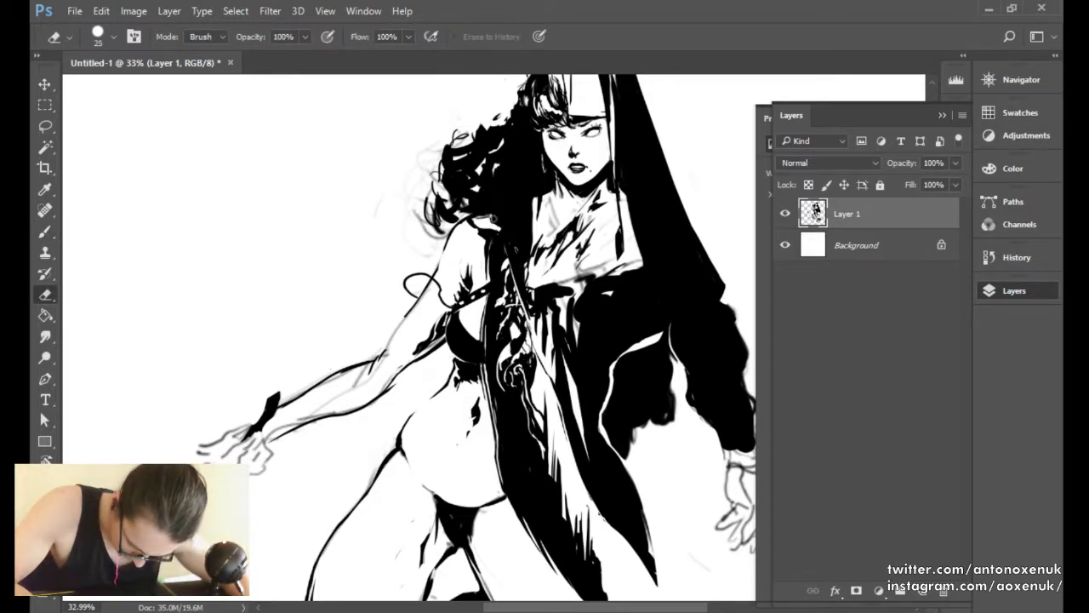
pyautogui.press('b')
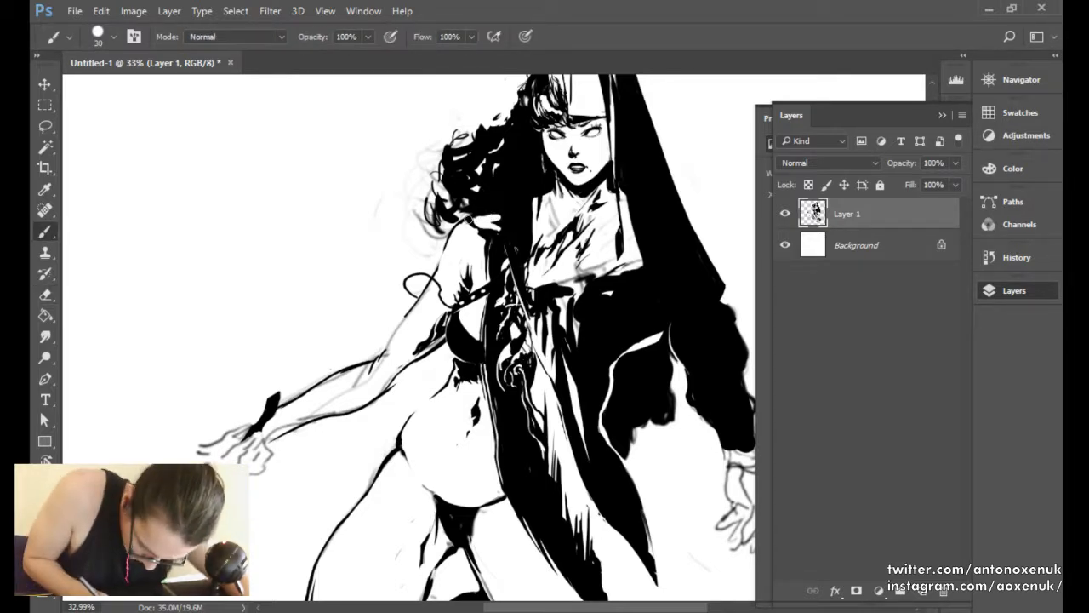
# Extend the shoulder highlight toward the neck beneath the hair and sharpen its edges with the 25 px eraser and 30 px brush.
pyautogui.press('e')
pyautogui.press('b')
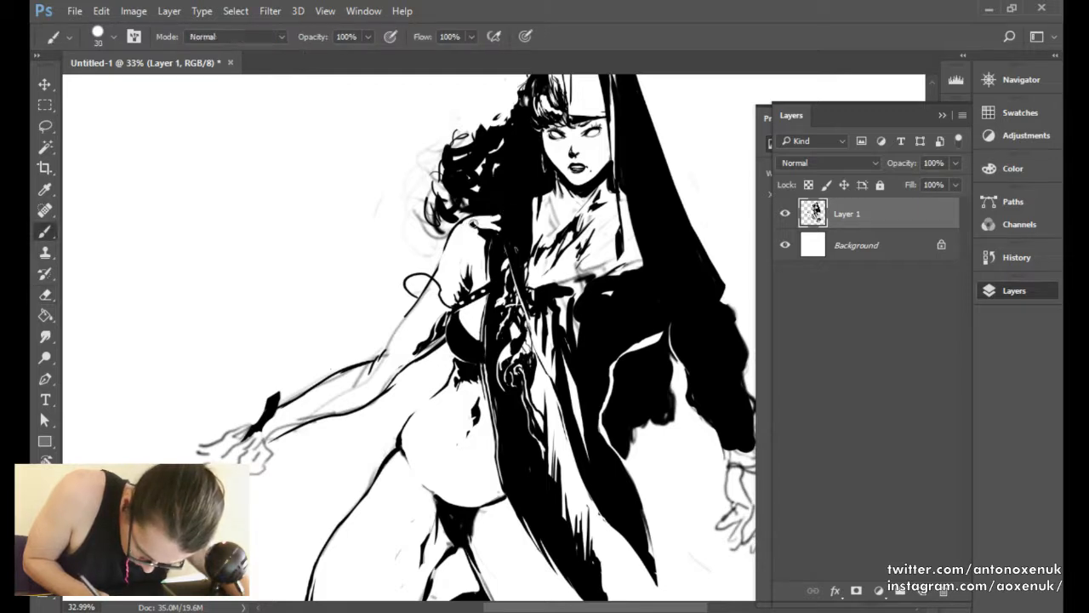
pyautogui.press('e')
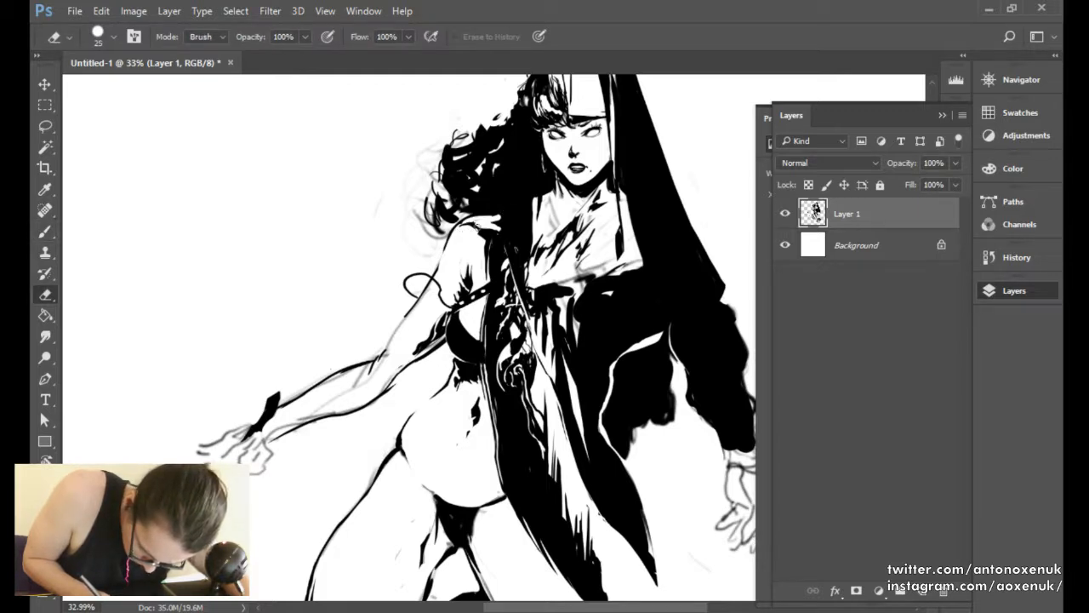
pyautogui.press('b')
pyautogui.press('e')
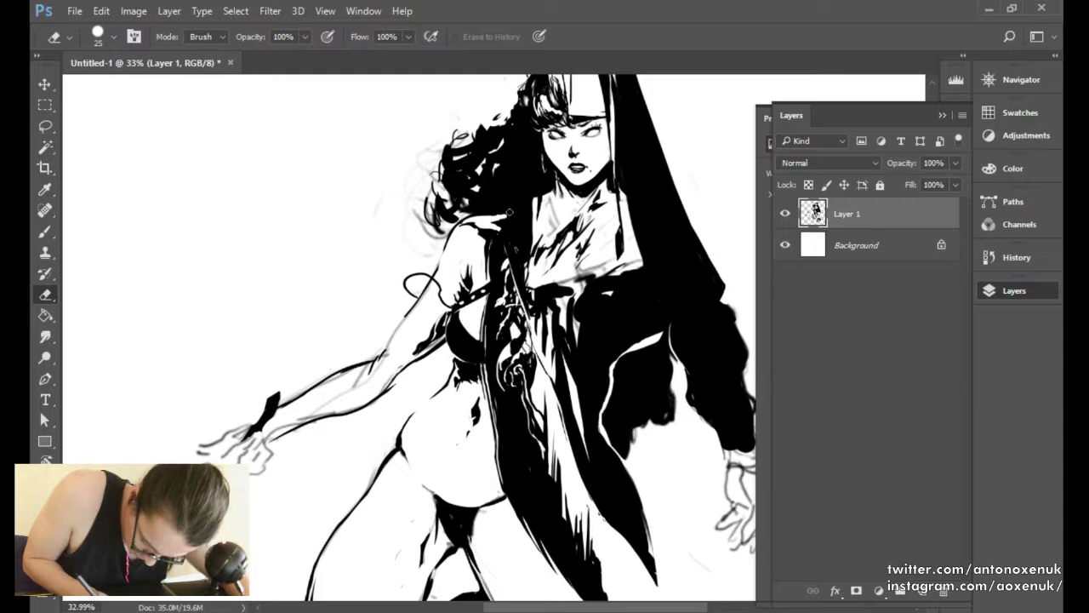
pyautogui.press('b')
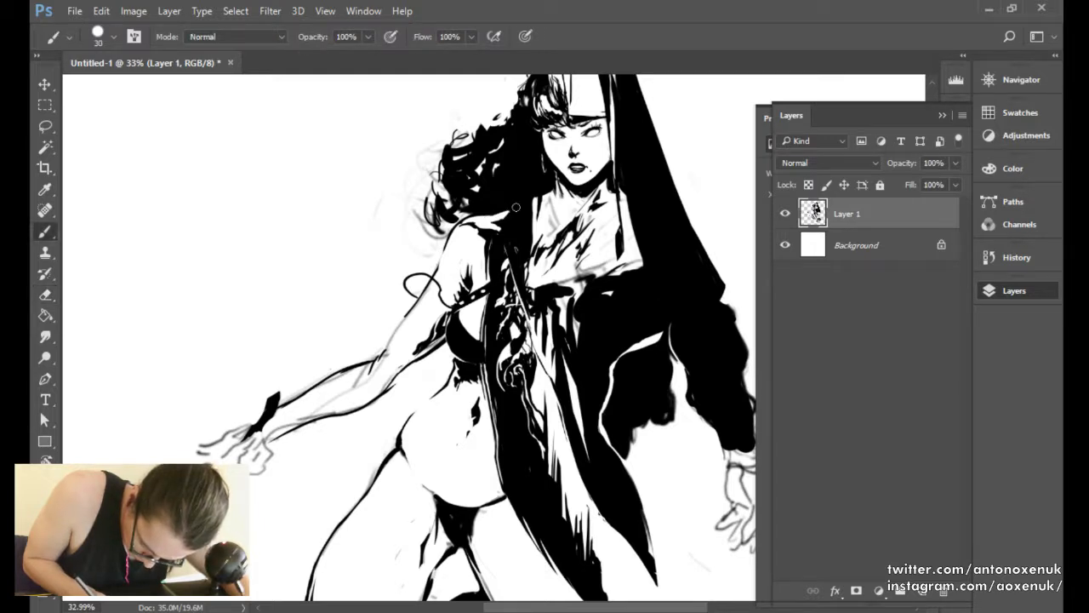
pyautogui.press('e')
pyautogui.moveTo(514, 207); pyautogui.dragTo(504, 223)
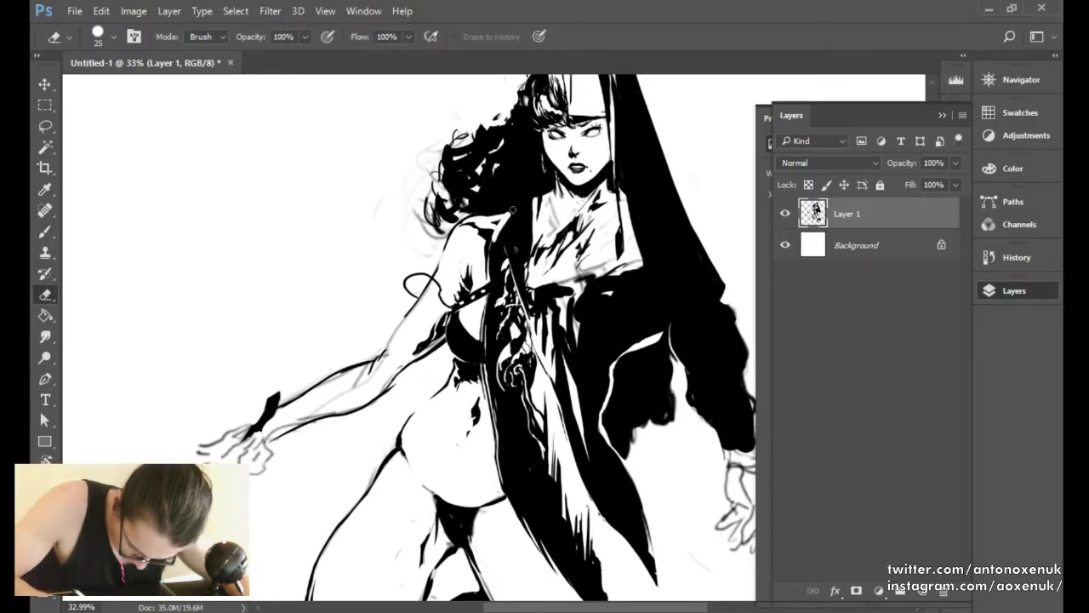
pyautogui.press('b')
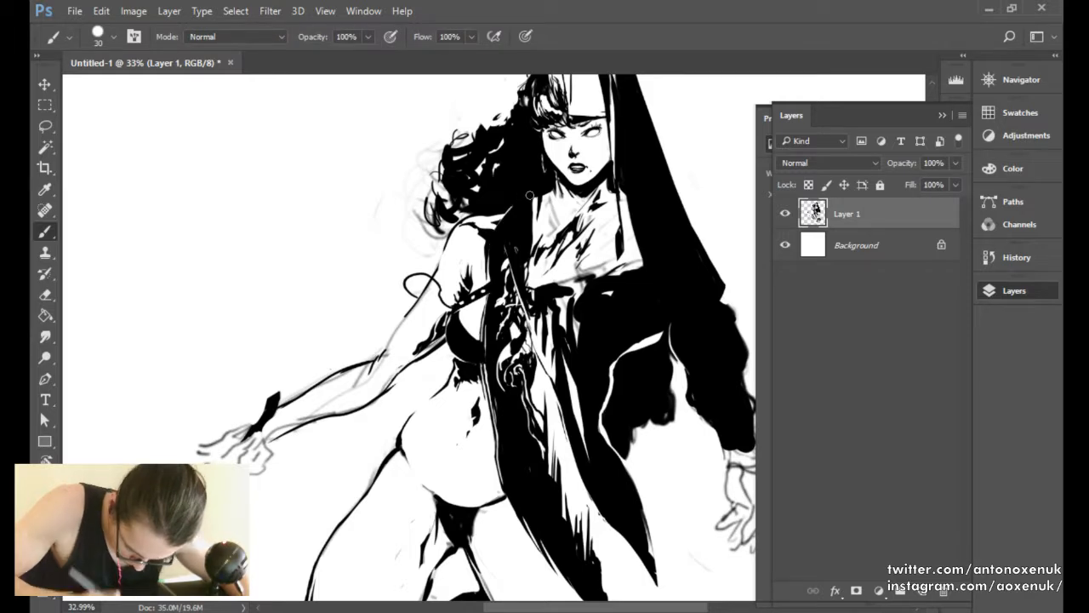
# Ink a solid black shape on the knife handle just beyond the hand with a 30 px brush, trimming it with the eraser.
pyautogui.moveTo(608, 255); pyautogui.dragTo(548, 240)
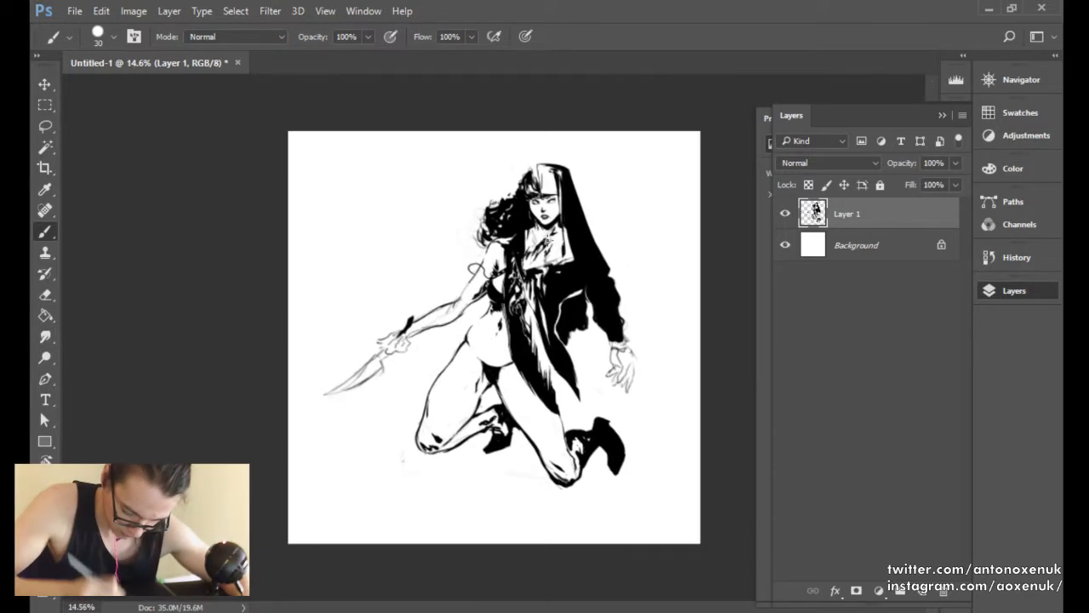
pyautogui.moveTo(549, 313); pyautogui.dragTo(590, 318)
pyautogui.press('e')
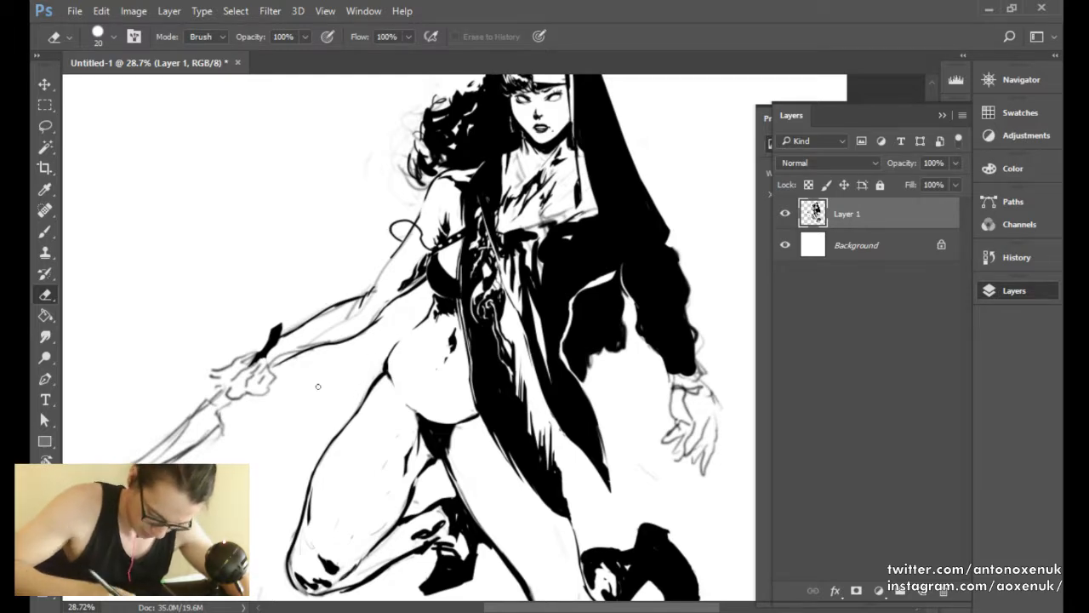
pyautogui.press('b')
pyautogui.moveTo(283, 364); pyautogui.dragTo(311, 366)
pyautogui.moveTo(250, 403)
pyautogui.mouseDown()
pyautogui.moveTo(335, 364)
pyautogui.moveTo(287, 374)
pyautogui.moveTo(277, 366)
pyautogui.mouseUp()
pyautogui.press('e')
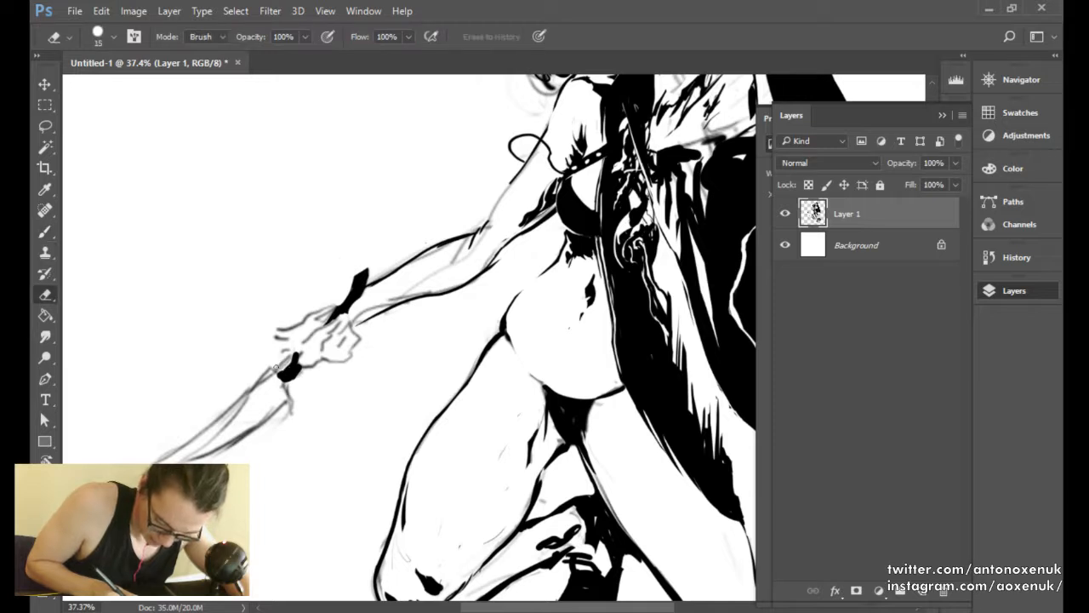
pyautogui.press('b')
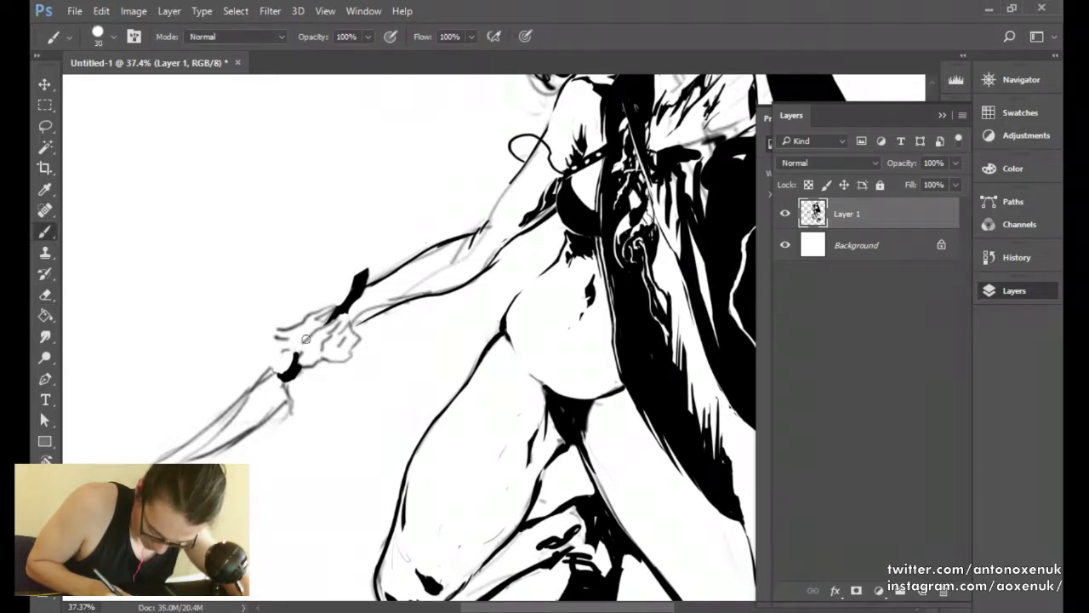
pyautogui.press('e')
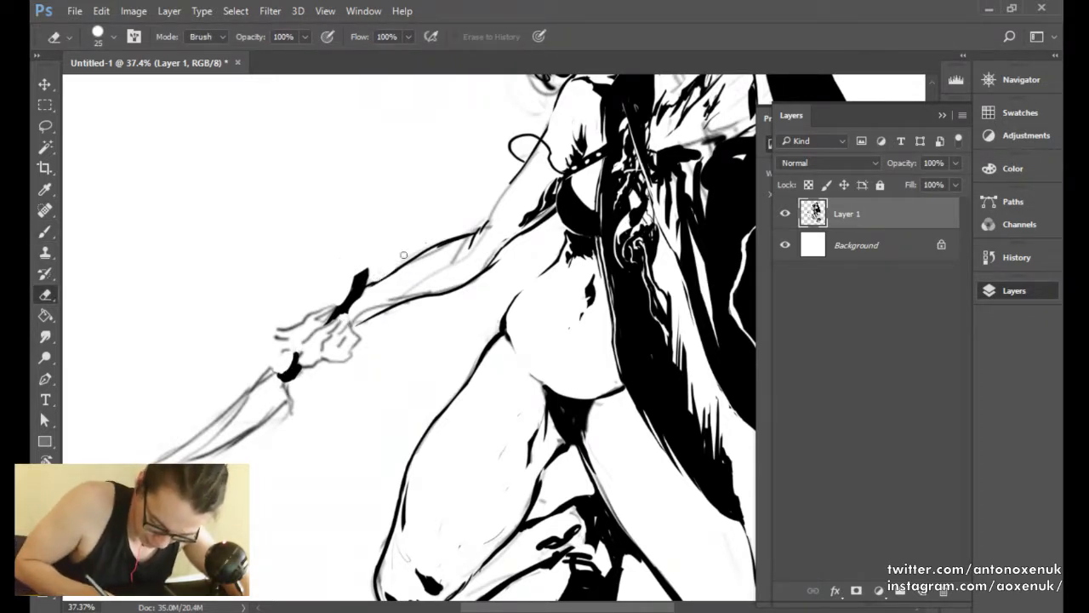
# Erase the grey sketch lines inside and beneath the knife forearm with a 35 px eraser.
pyautogui.press(']')
pyautogui.moveTo(363, 297)
pyautogui.mouseDown()
pyautogui.moveTo(472, 243)
pyautogui.moveTo(350, 323)
pyautogui.mouseUp()
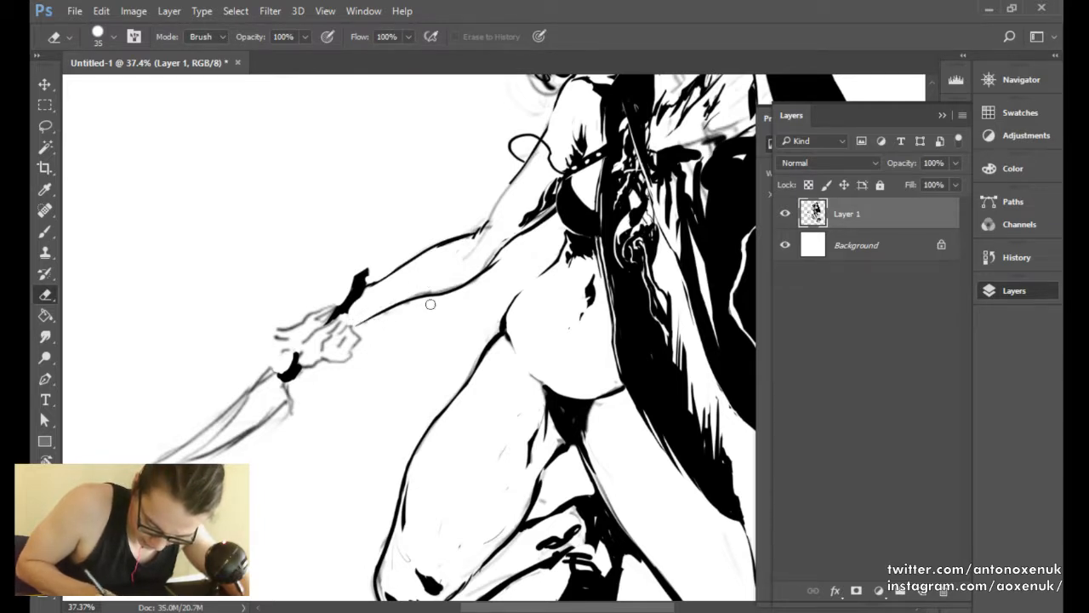
pyautogui.moveTo(420, 304); pyautogui.dragTo(466, 286)
pyautogui.press('b')
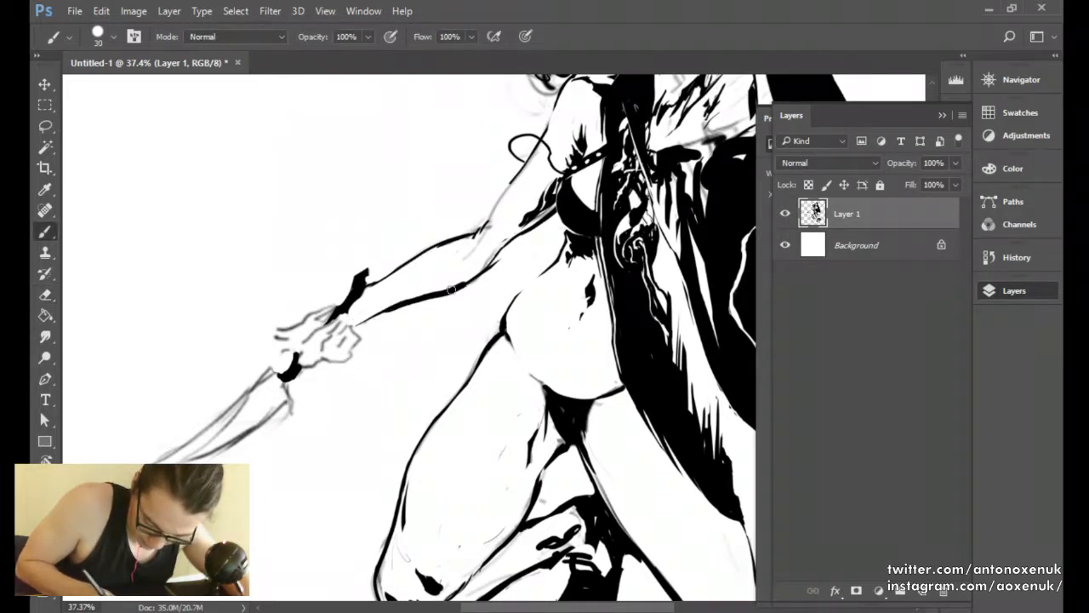
# Thicken the knife arm's outer upper-arm outline with a 30 px brush and clean up the arm's contours with a 40 px eraser.
pyautogui.press('e')
pyautogui.moveTo(377, 316)
pyautogui.mouseDown()
pyautogui.moveTo(462, 295)
pyautogui.moveTo(420, 293)
pyautogui.moveTo(476, 268)
pyautogui.moveTo(443, 288)
pyautogui.moveTo(520, 200)
pyautogui.moveTo(470, 234)
pyautogui.moveTo(544, 143)
pyautogui.mouseUp()
pyautogui.press('b')
pyautogui.press('e')
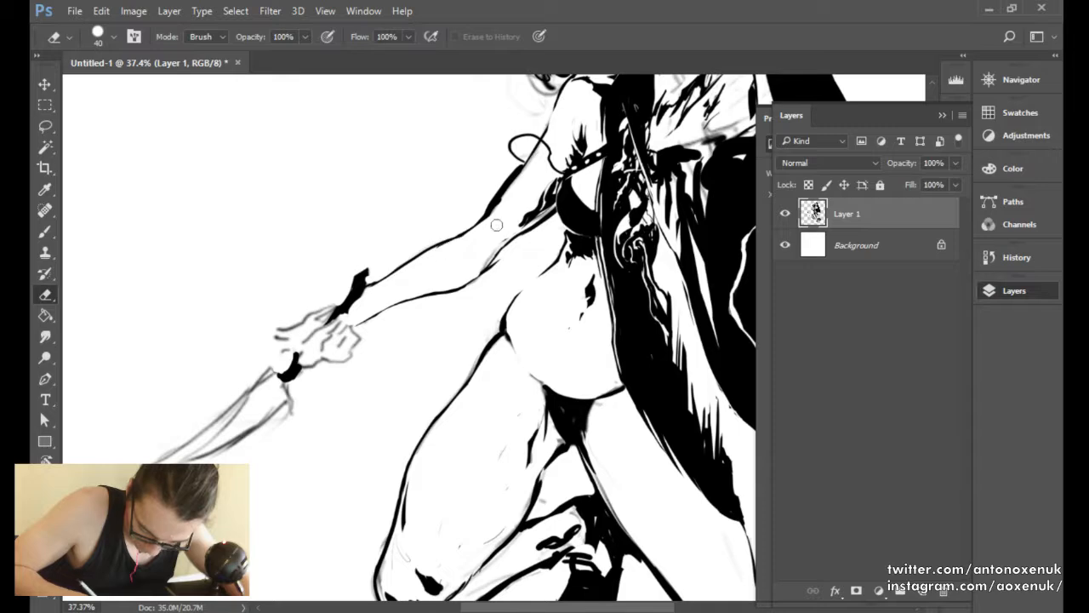
pyautogui.moveTo(530, 181); pyautogui.dragTo(442, 253)
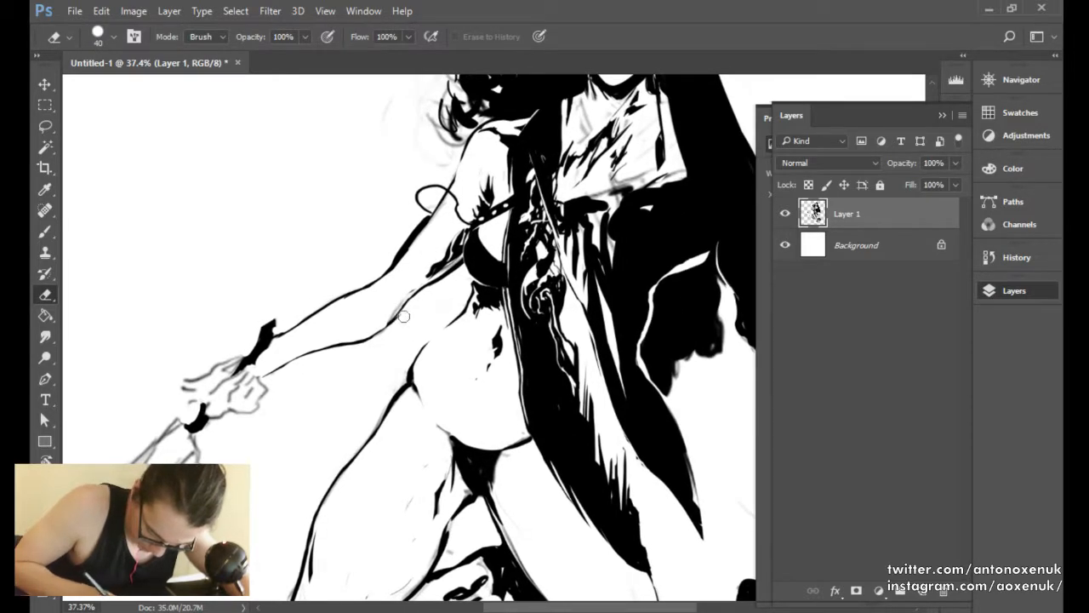
pyautogui.press('b')
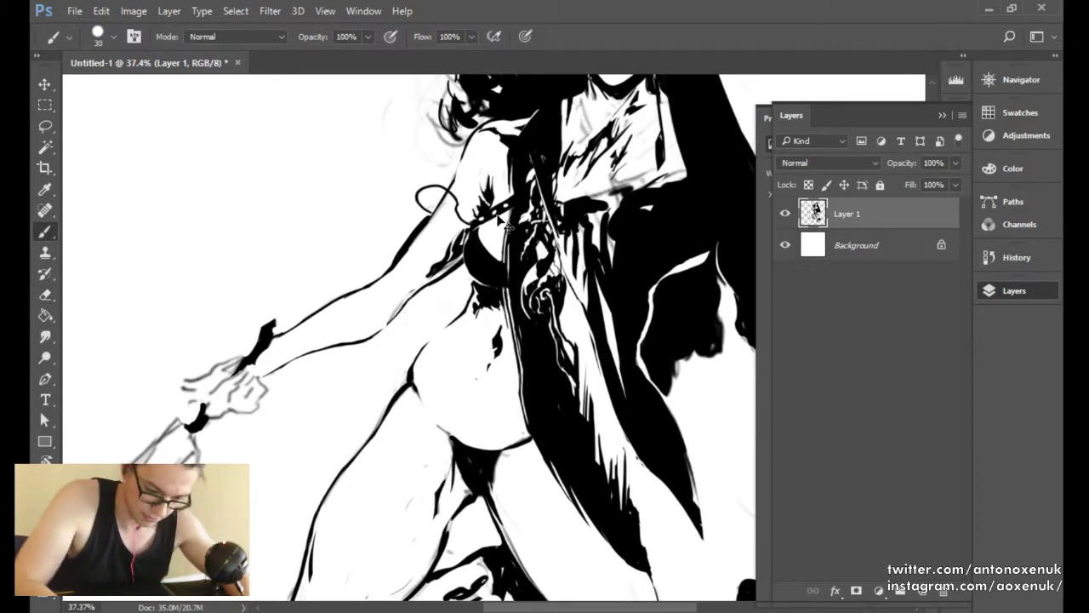
# Mirror the canvas horizontally, check the figure in a rotated view and reset the rotation.
pyautogui.hotkey('ctrl', 'shift', 'h')
pyautogui.moveTo(610, 298); pyautogui.dragTo(377, 356)
pyautogui.press('r')
pyautogui.moveTo(498, 266); pyautogui.dragTo(409, 282)
pyautogui.press('e')
pyautogui.press('r')
pyautogui.click(245, 37)
pyautogui.moveTo(422, 368)
pyautogui.mouseDown()
pyautogui.moveTo(399, 380)
pyautogui.moveTo(428, 302)
pyautogui.mouseUp()
pyautogui.press('b')
pyautogui.moveTo(412, 341); pyautogui.dragTo(319, 405)
# Erase the stray accent marks on the knife-side thigh with a 30 px eraser and refine the boot ink below with 10 and 25 px brushes.
pyautogui.press('[')
pyautogui.press('[')
pyautogui.press('[')
pyautogui.press('[')
pyautogui.press('e')
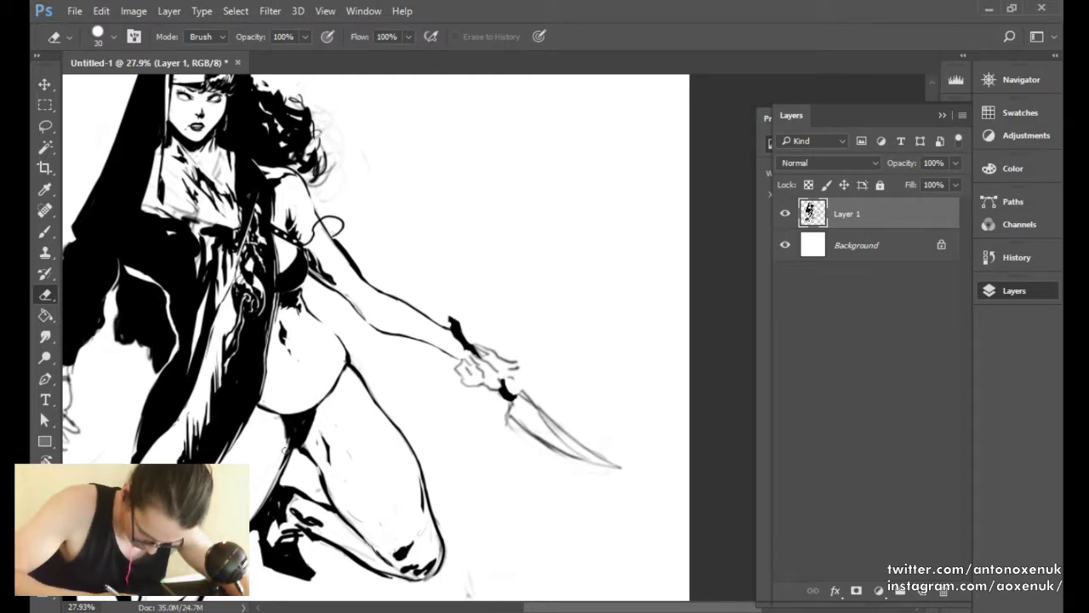
pyautogui.press('b')
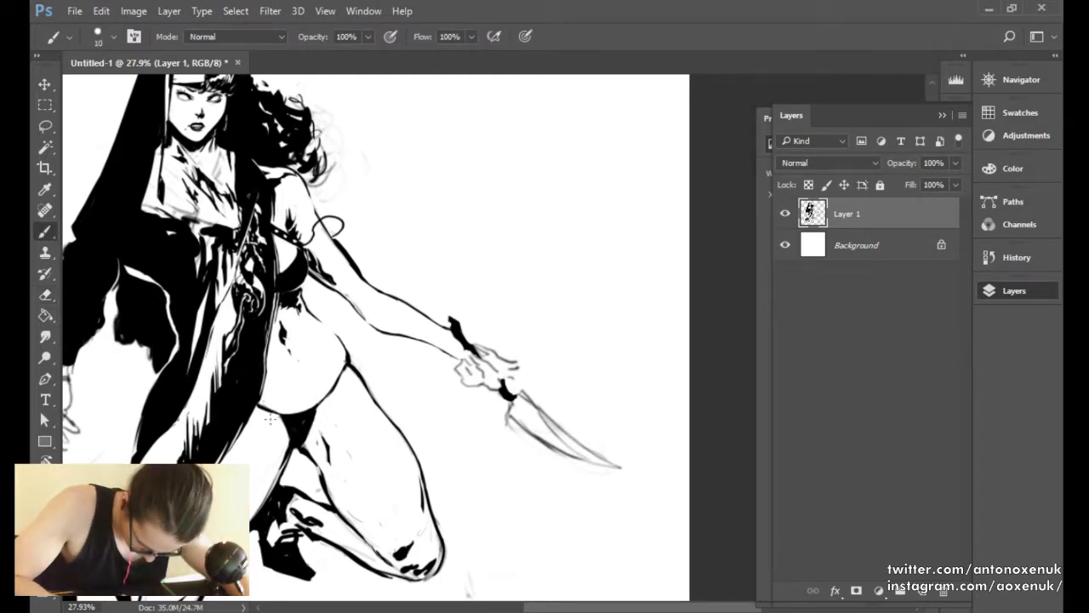
pyautogui.press('e')
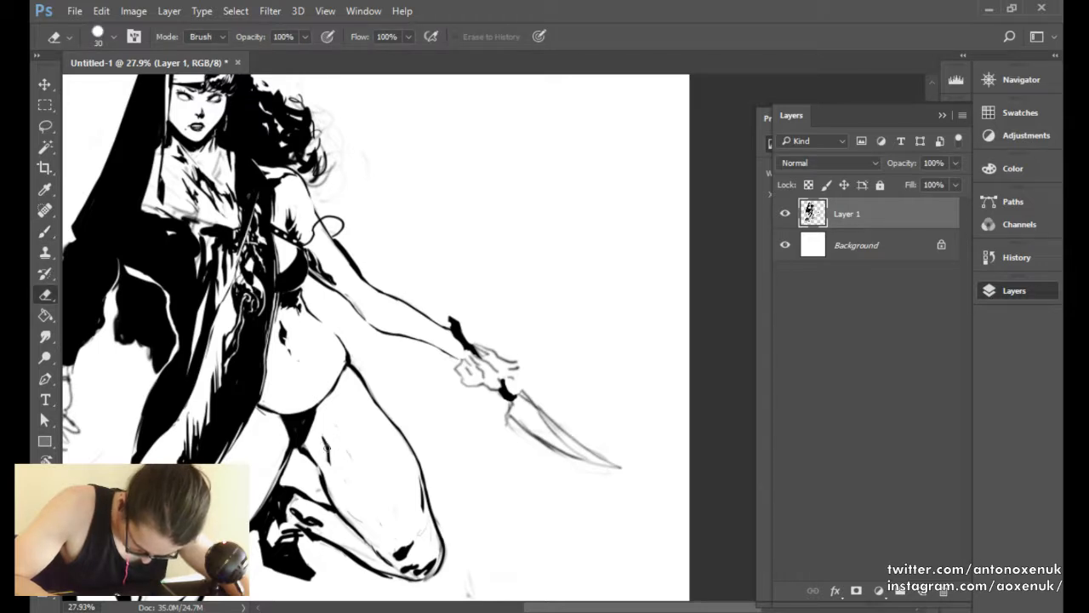
pyautogui.press('b')
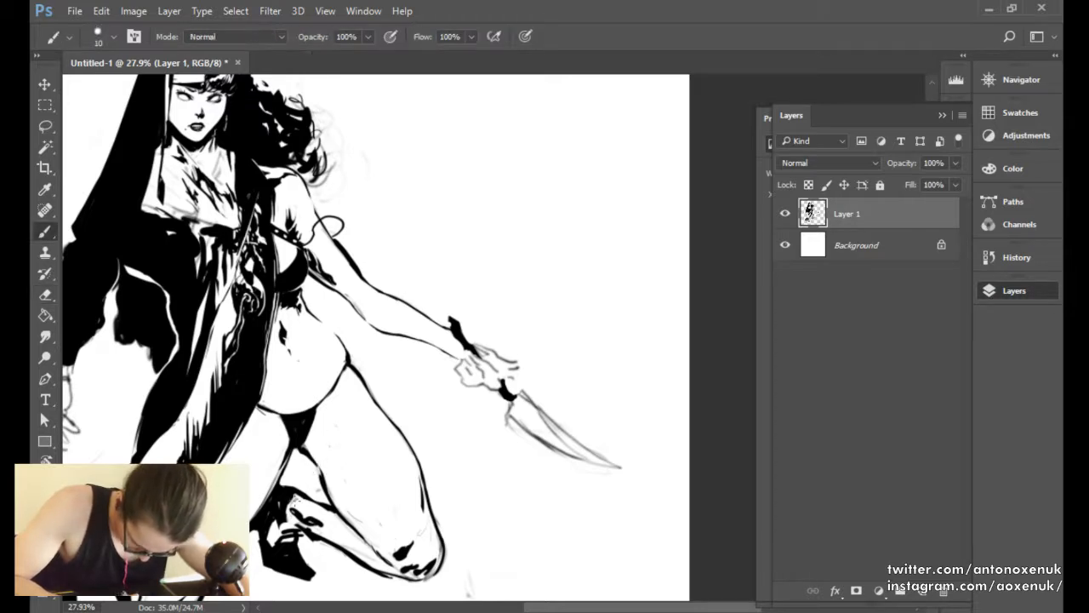
pyautogui.moveTo(309, 502)
pyautogui.mouseDown()
pyautogui.moveTo(275, 413)
pyautogui.moveTo(279, 439)
pyautogui.mouseUp()
pyautogui.press('e')
pyautogui.press(']')
pyautogui.press('b')
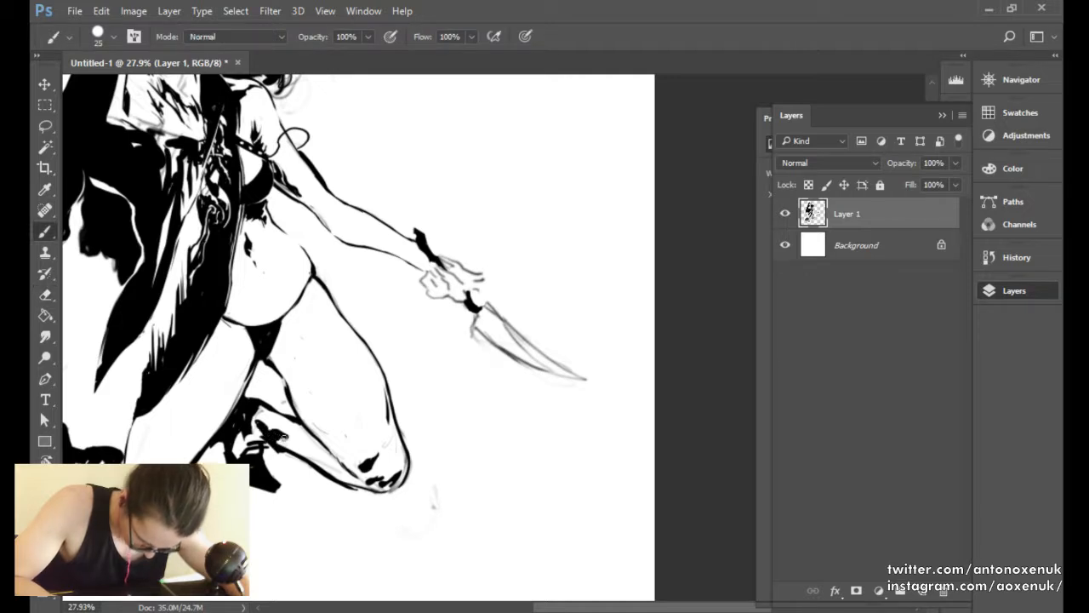
# Erase the ragged black streaks along the white fold in the lower robe with 35 and 40 px erasers.
pyautogui.moveTo(444, 271); pyautogui.dragTo(453, 338)
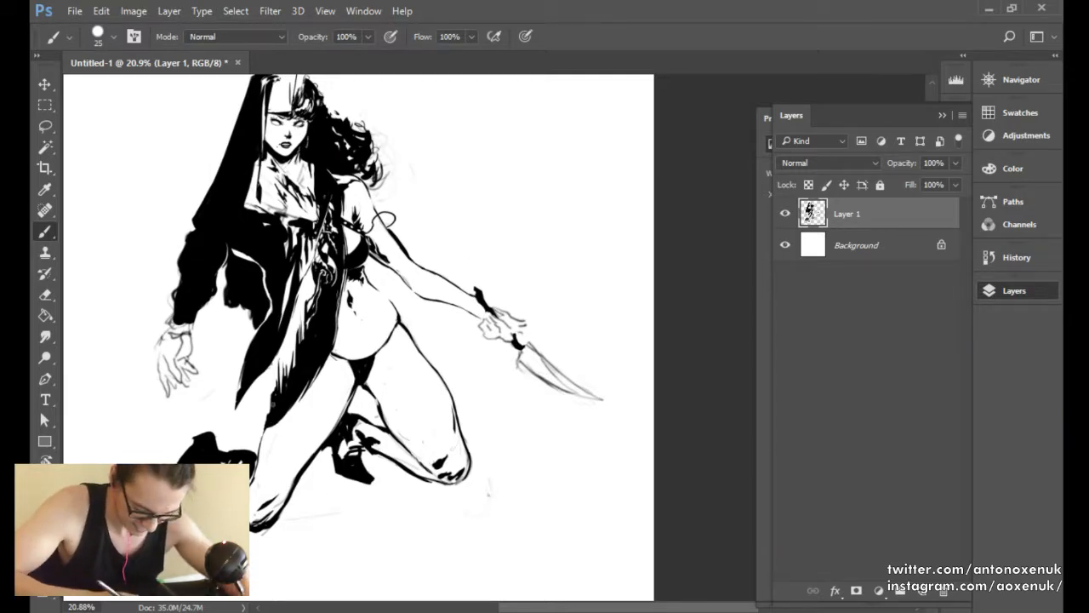
pyautogui.press('e')
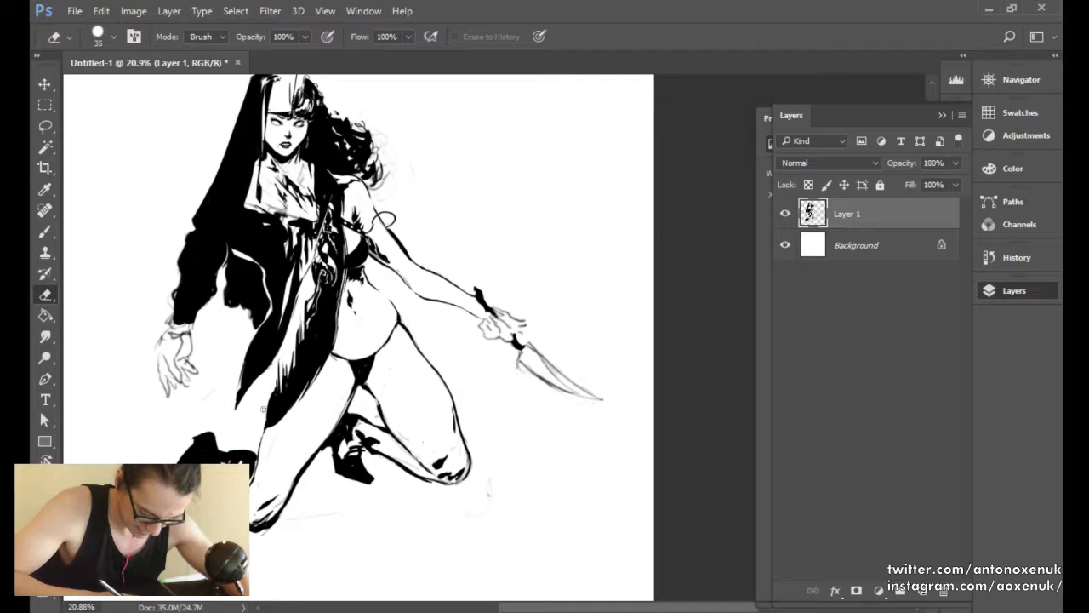
pyautogui.moveTo(272, 384); pyautogui.dragTo(267, 408)
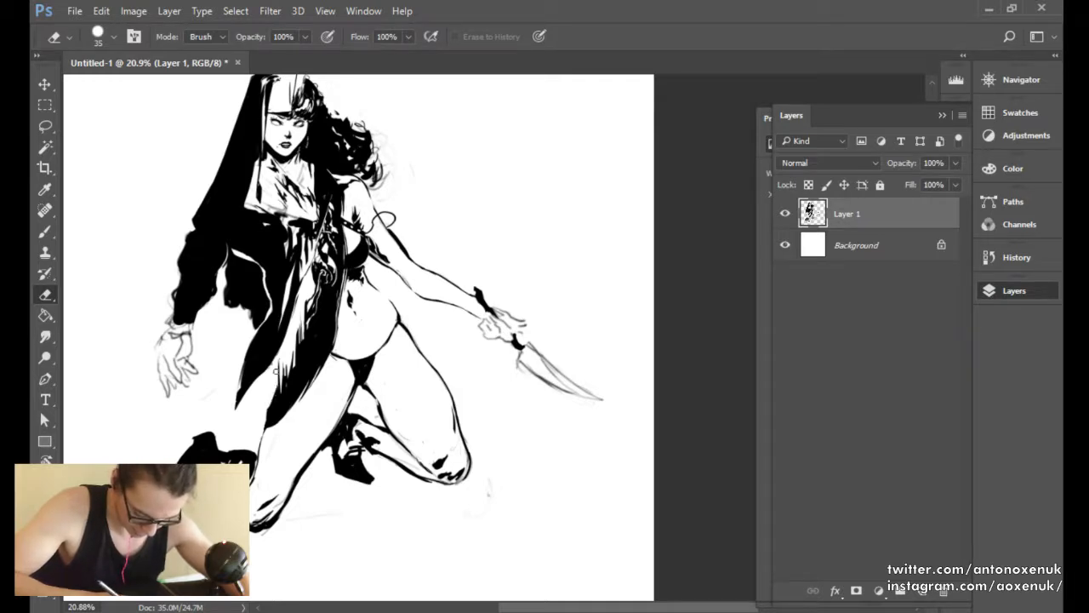
pyautogui.press(']')
pyautogui.moveTo(275, 378); pyautogui.dragTo(266, 403)
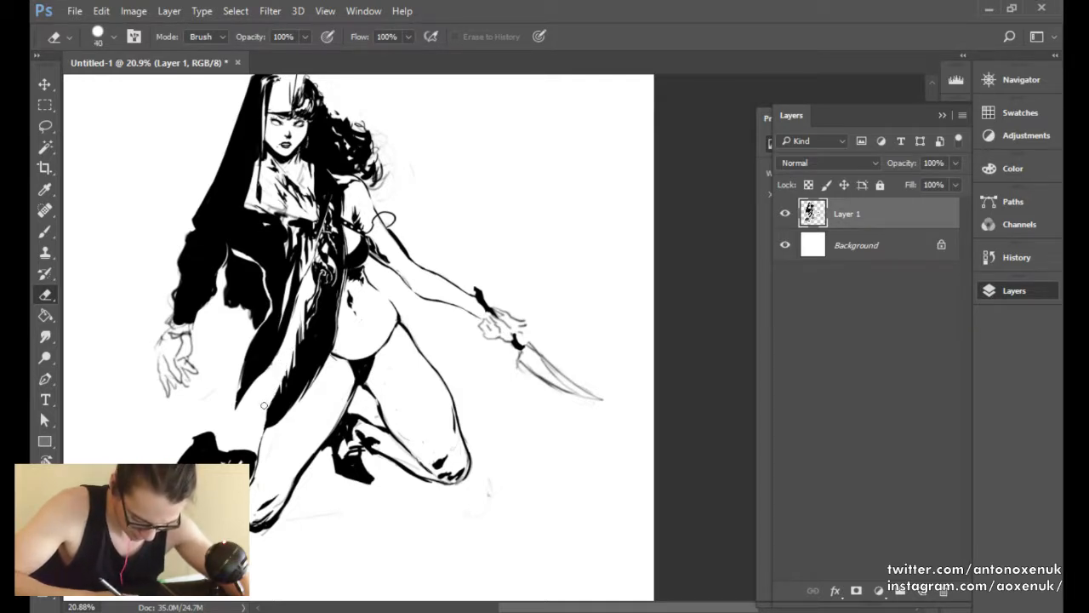
pyautogui.moveTo(293, 356); pyautogui.dragTo(278, 388)
# Sharpen the black edge along the robe's white fold with a 25 px brush and 40 px eraser.
pyautogui.press('b')
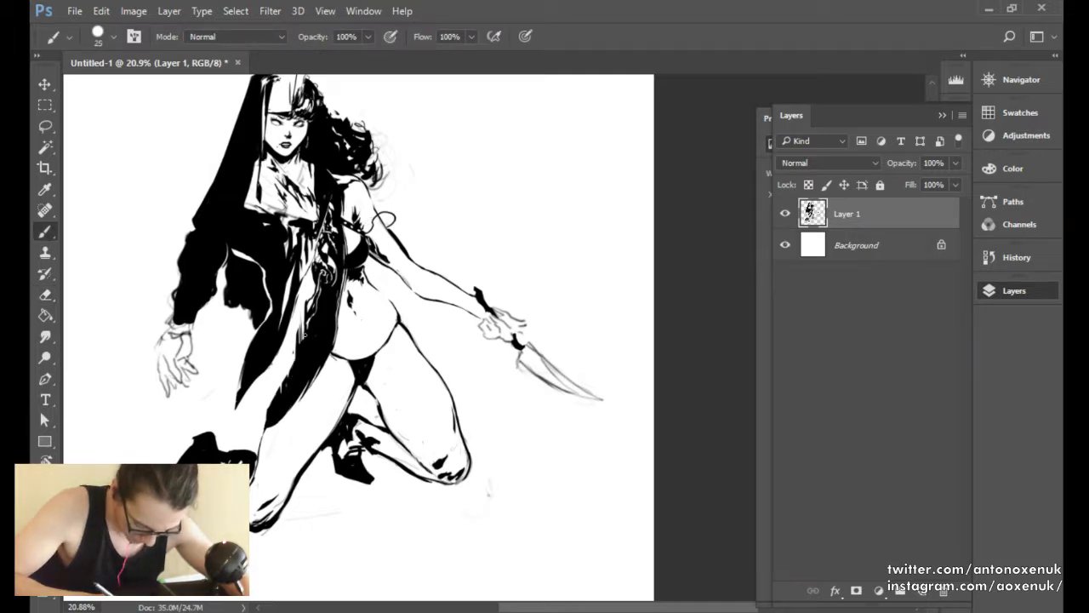
pyautogui.moveTo(294, 366)
pyautogui.mouseDown()
pyautogui.moveTo(285, 394)
pyautogui.moveTo(316, 323)
pyautogui.moveTo(291, 371)
pyautogui.mouseUp()
pyautogui.press('e')
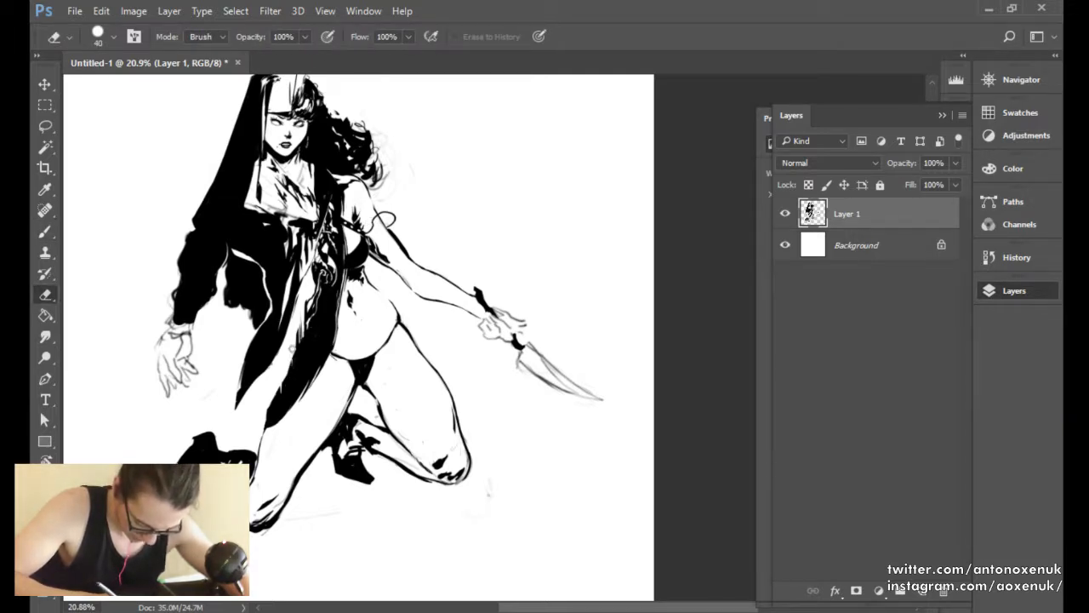
pyautogui.press('b')
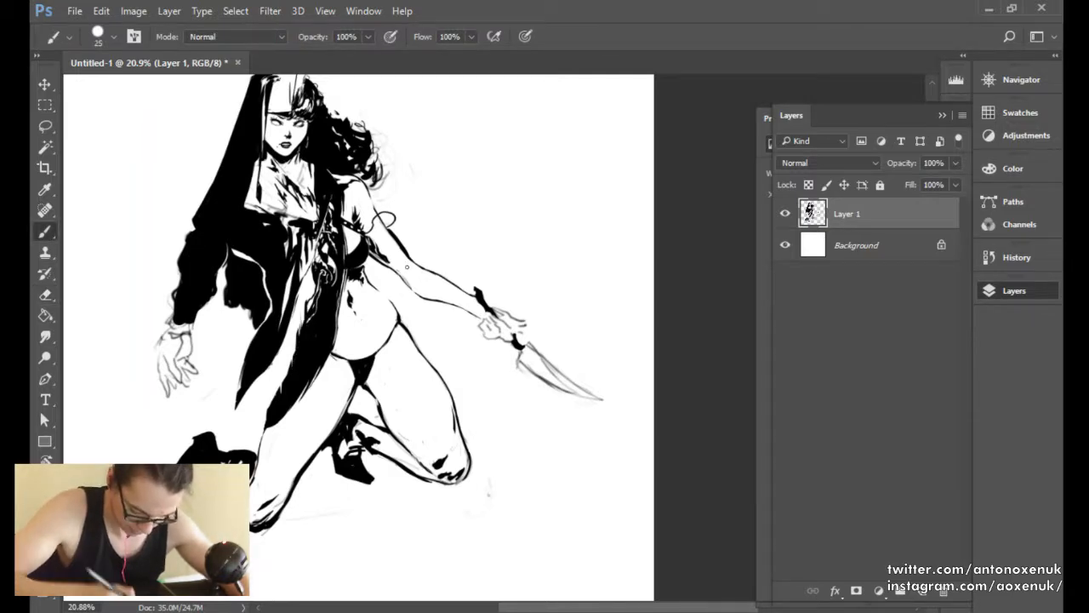
pyautogui.press('e')
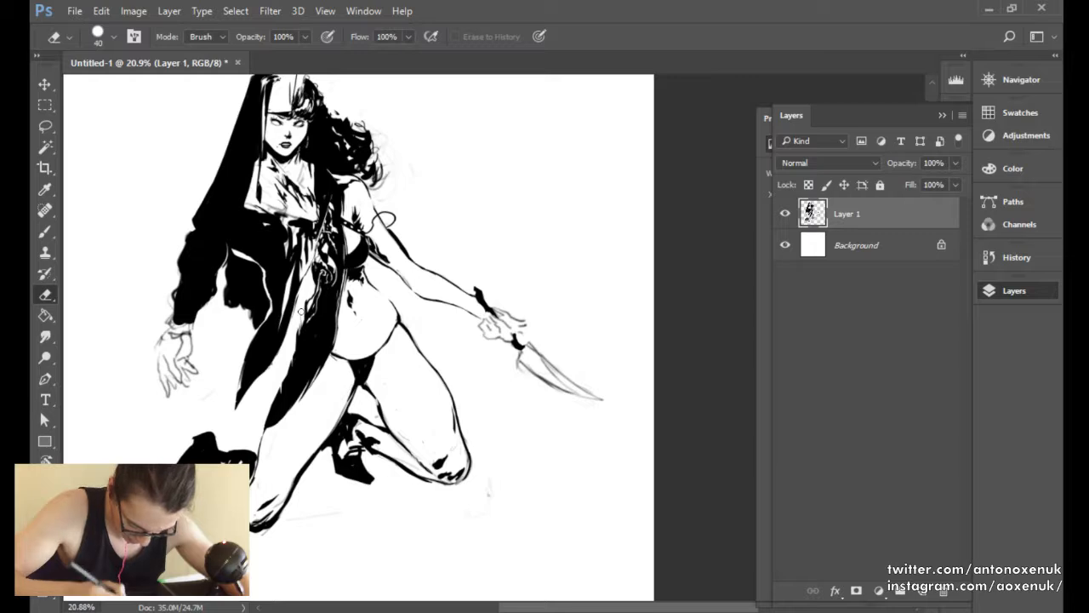
# Flip the canvas back horizontally and open white highlights in the black strand beside the collar with a 40 px eraser and 25 px brush.
pyautogui.hotkey('ctrl', 'shift', 'h')
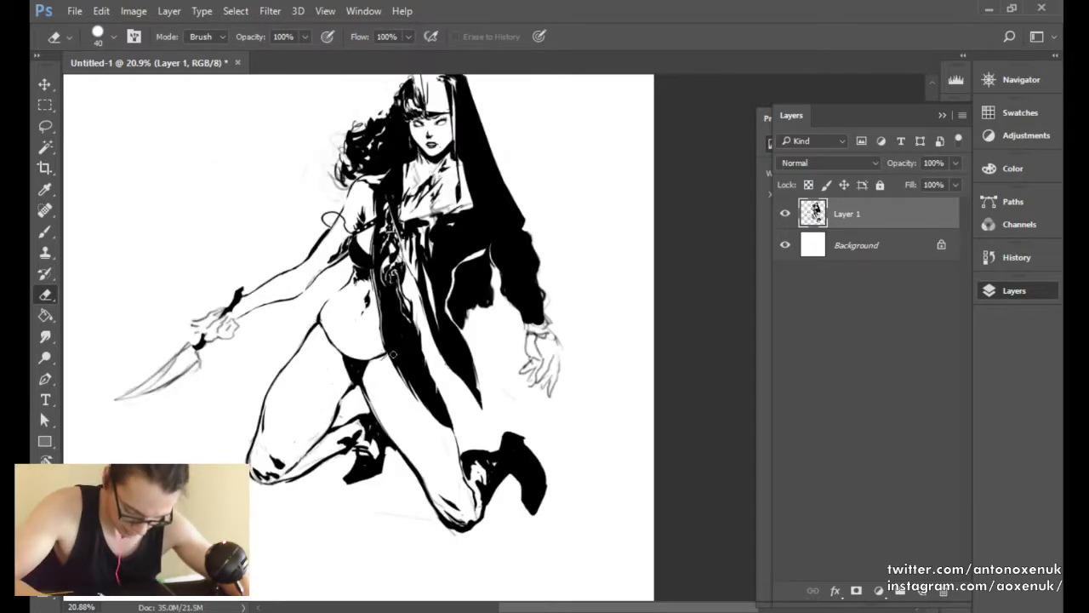
pyautogui.press('b')
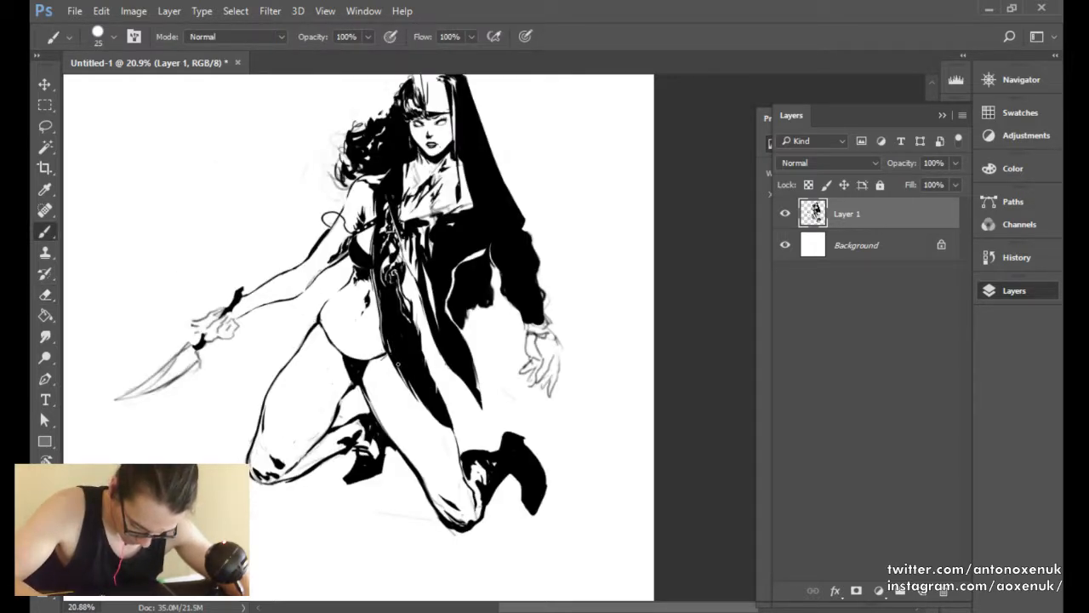
pyautogui.scroll(-1, 503, 266)
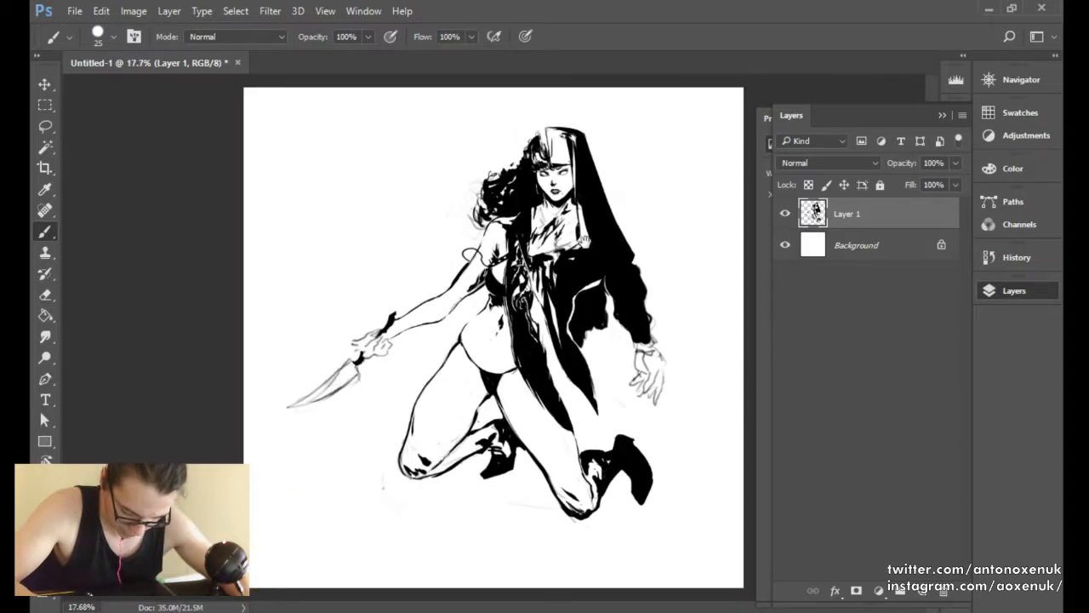
pyautogui.scroll(3, 551, 260)
pyautogui.keyDown('space'); pyautogui.moveTo(600, 224); pyautogui.dragTo(505, 270); pyautogui.keyUp('space')
pyautogui.press('e')
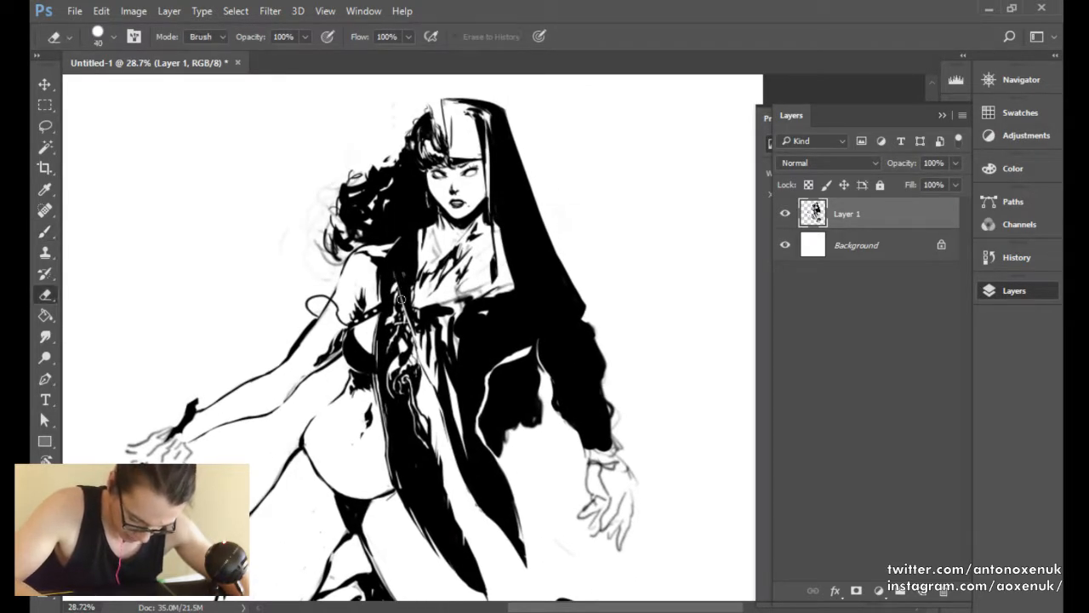
pyautogui.moveTo(403, 302)
pyautogui.mouseDown()
pyautogui.moveTo(398, 279)
pyautogui.moveTo(409, 256)
pyautogui.moveTo(391, 277)
pyautogui.mouseUp()
pyautogui.press('b')
pyautogui.press('e')
pyautogui.press('b')
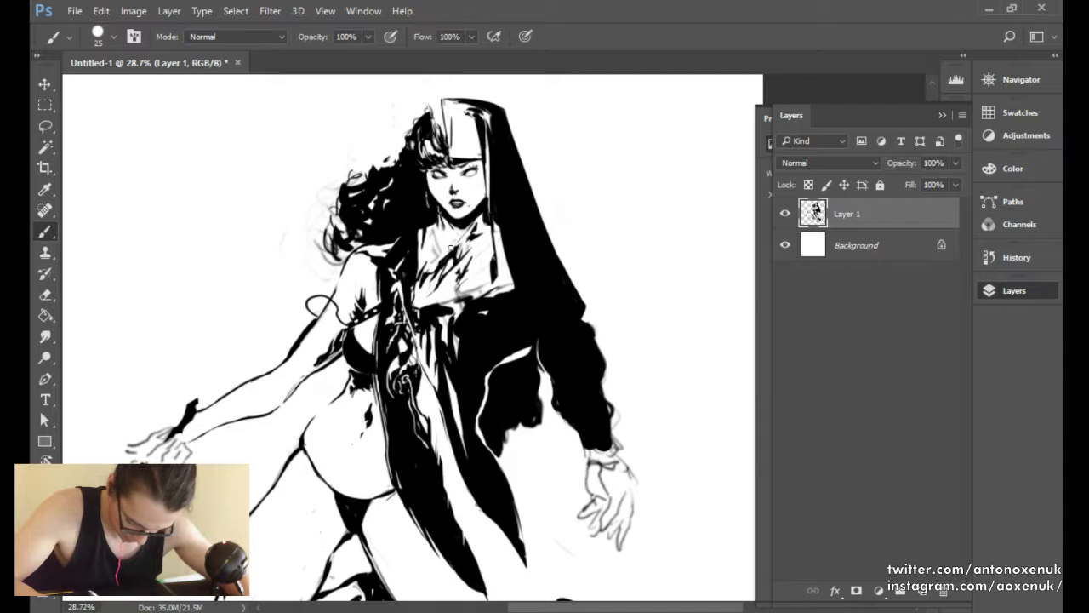
# Refine the small highlights around the chest strap and strand with a 15 px brush and the eraser.
pyautogui.press('[')
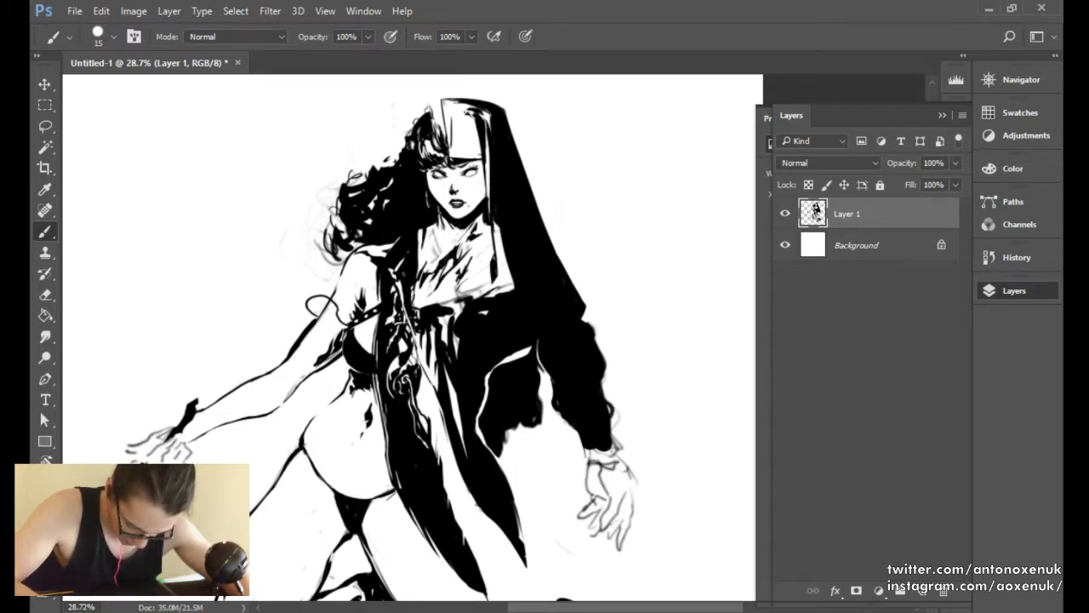
pyautogui.press('e')
pyautogui.moveTo(409, 319)
pyautogui.mouseDown()
pyautogui.moveTo(404, 289)
pyautogui.moveTo(414, 336)
pyautogui.moveTo(410, 311)
pyautogui.mouseUp()
pyautogui.press('b')
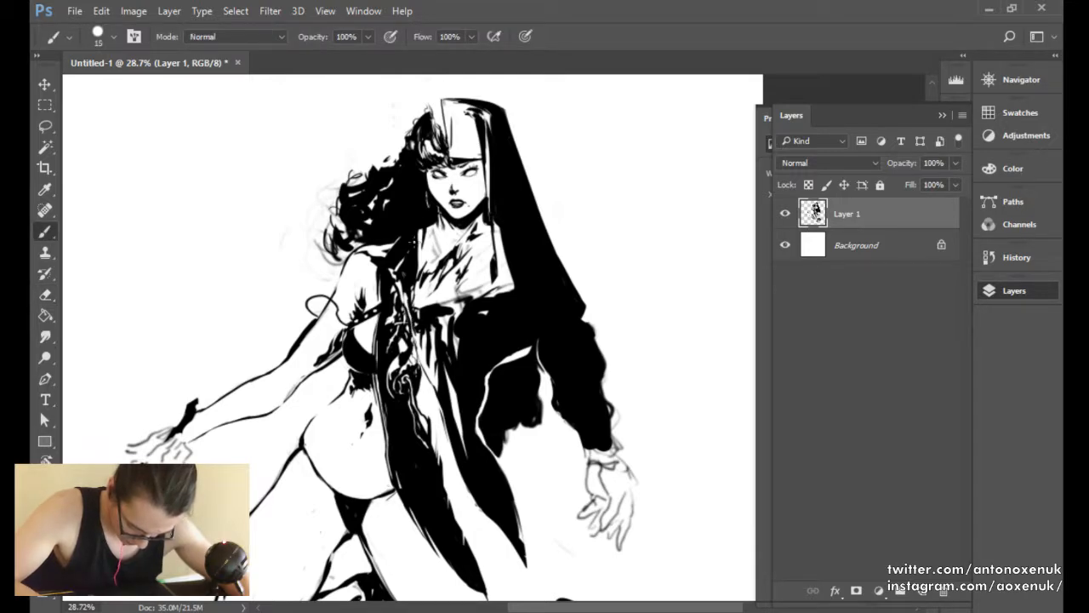
# Rework the dark hair strand beside the collar with a 40 px eraser and blacken it with a 45 px brush.
pyautogui.hotkey('ctrl', '0')
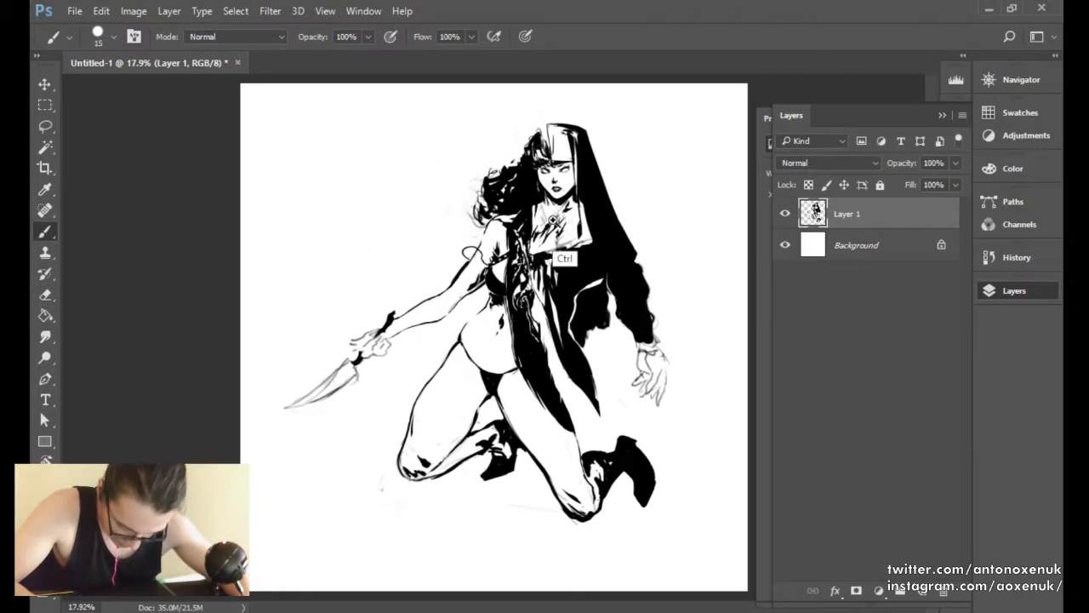
pyautogui.moveTo(553, 220); pyautogui.dragTo(607, 198)
pyautogui.moveTo(607, 197); pyautogui.dragTo(537, 223)
pyautogui.press(']')
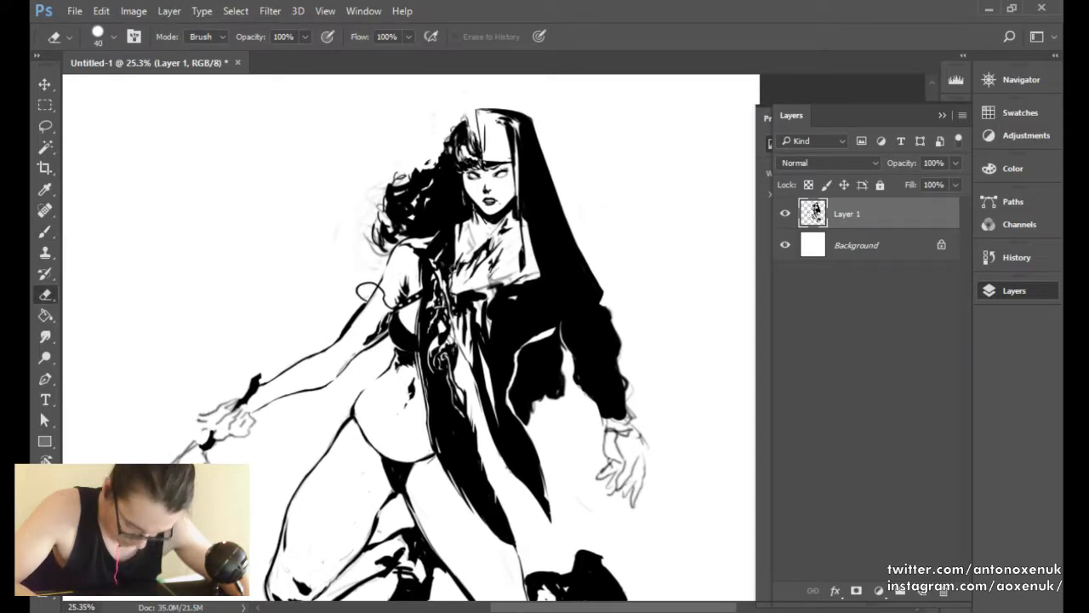
pyautogui.moveTo(441, 303); pyautogui.dragTo(439, 269)
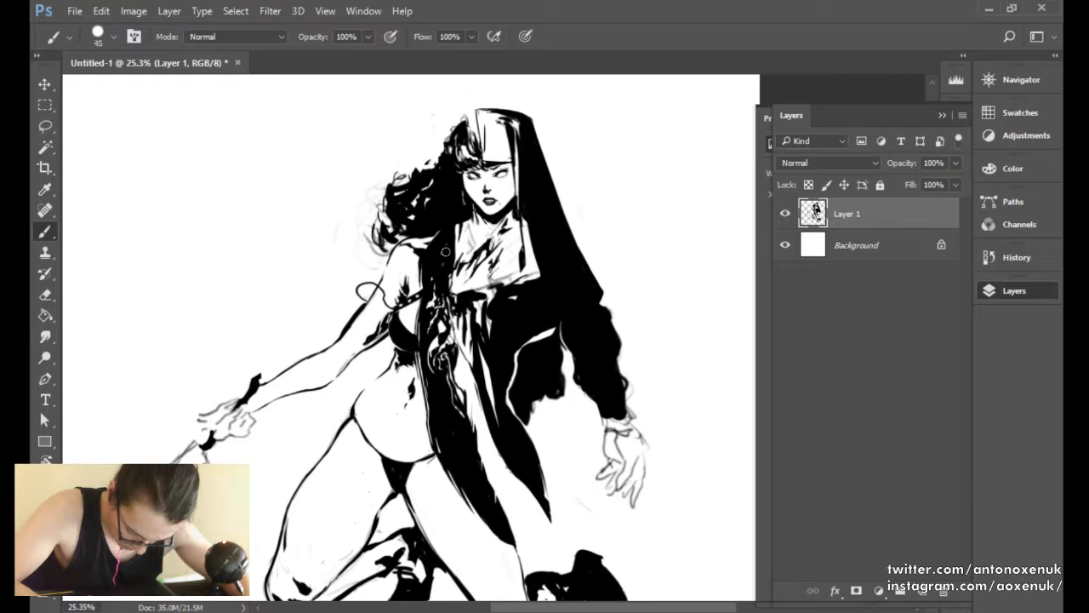
# Carve thin white strands into the hair beside the collar and face from a 25 px eraser upward, tidying them with a 40 px brush.
pyautogui.press('e')
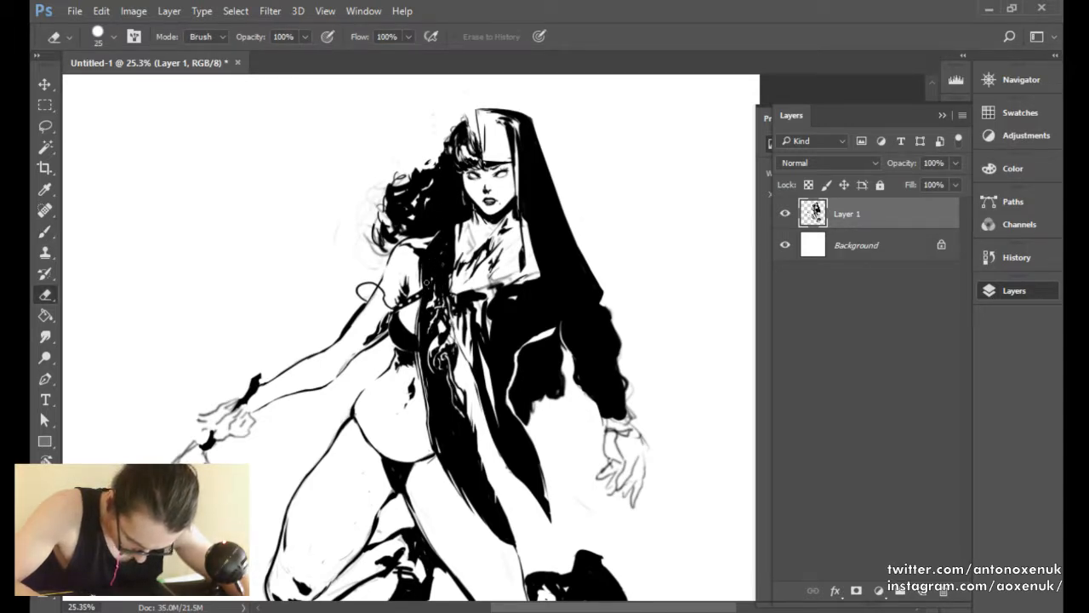
pyautogui.moveTo(427, 281)
pyautogui.mouseDown()
pyautogui.moveTo(452, 197)
pyautogui.moveTo(433, 178)
pyautogui.moveTo(447, 166)
pyautogui.mouseUp()
pyautogui.press('b')
pyautogui.press('e')
pyautogui.press(']')
pyautogui.press(']')
pyautogui.press(']')
pyautogui.moveTo(452, 191)
pyautogui.mouseDown()
pyautogui.moveTo(452, 204)
pyautogui.moveTo(430, 199)
pyautogui.mouseUp()
pyautogui.press('b')
pyautogui.moveTo(451, 164)
pyautogui.mouseDown()
pyautogui.moveTo(441, 192)
pyautogui.moveTo(448, 160)
pyautogui.mouseUp()
pyautogui.moveTo(446, 209)
pyautogui.mouseDown()
pyautogui.moveTo(433, 209)
pyautogui.moveTo(448, 207)
pyautogui.moveTo(451, 189)
pyautogui.moveTo(452, 202)
pyautogui.mouseUp()
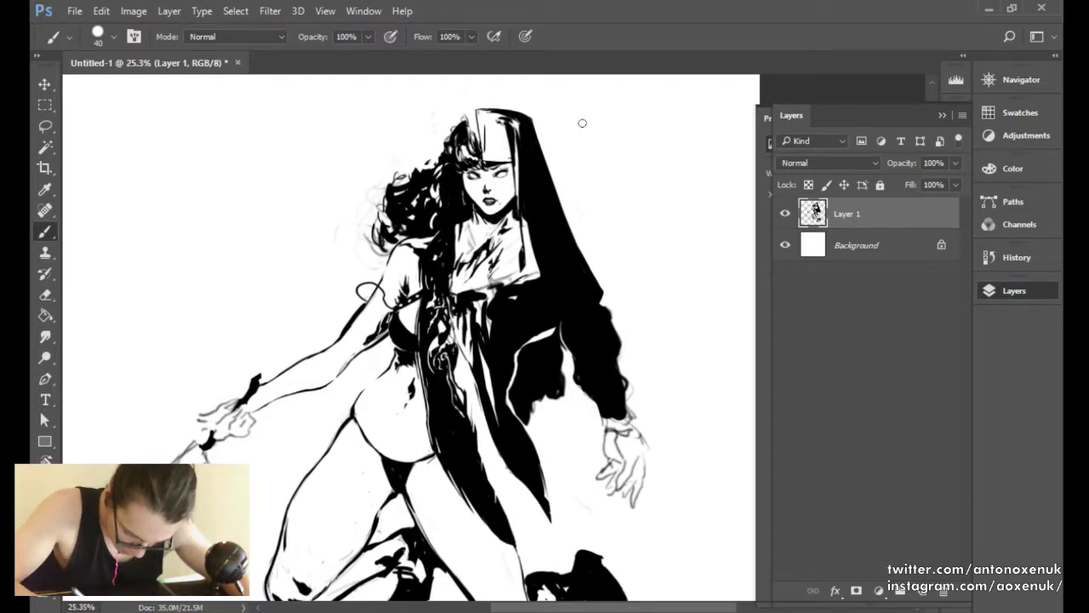
# Mirror the canvas horizontally and open a white highlight in the fringe above the eye with the eraser.
pyautogui.hotkey('ctrl', 'shift', 'h')
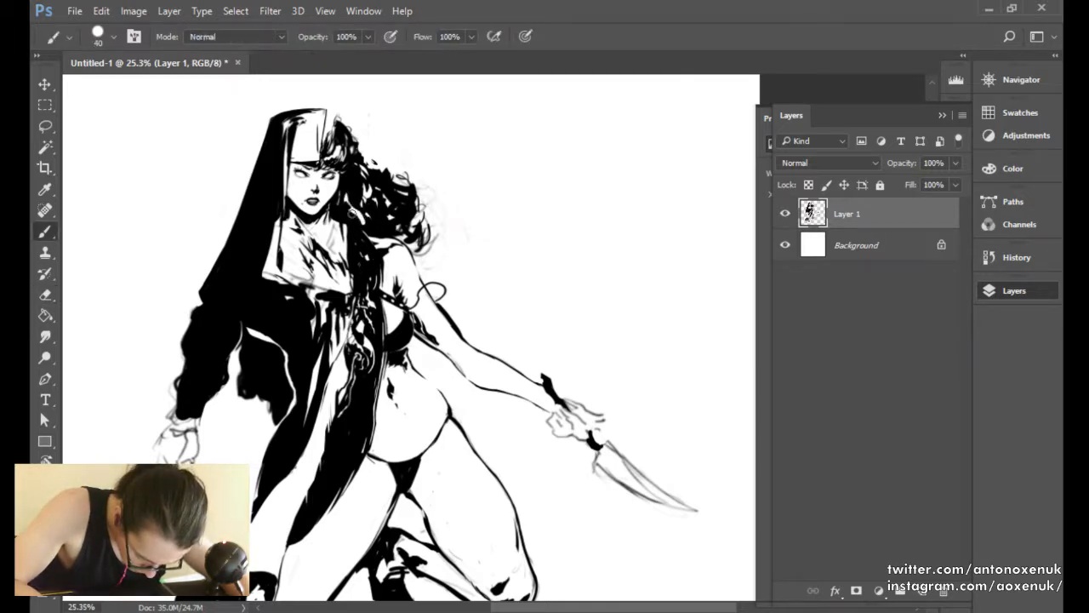
pyautogui.press('[')
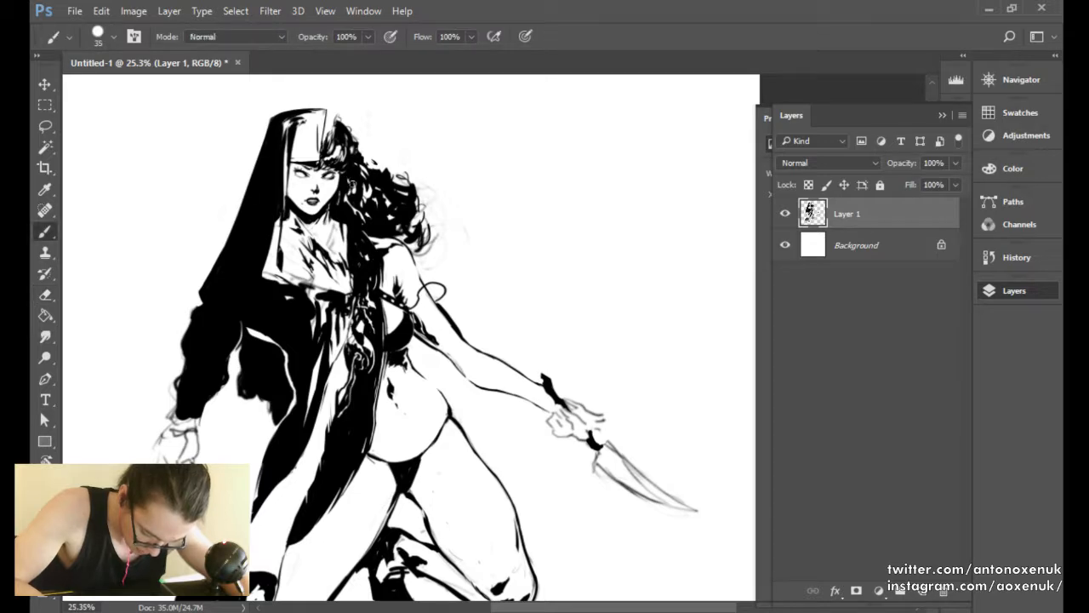
pyautogui.moveTo(330, 155)
pyautogui.mouseDown()
pyautogui.moveTo(365, 177)
pyautogui.moveTo(408, 175)
pyautogui.mouseUp()
pyautogui.press('e')
pyautogui.press('b')
pyautogui.press('[')
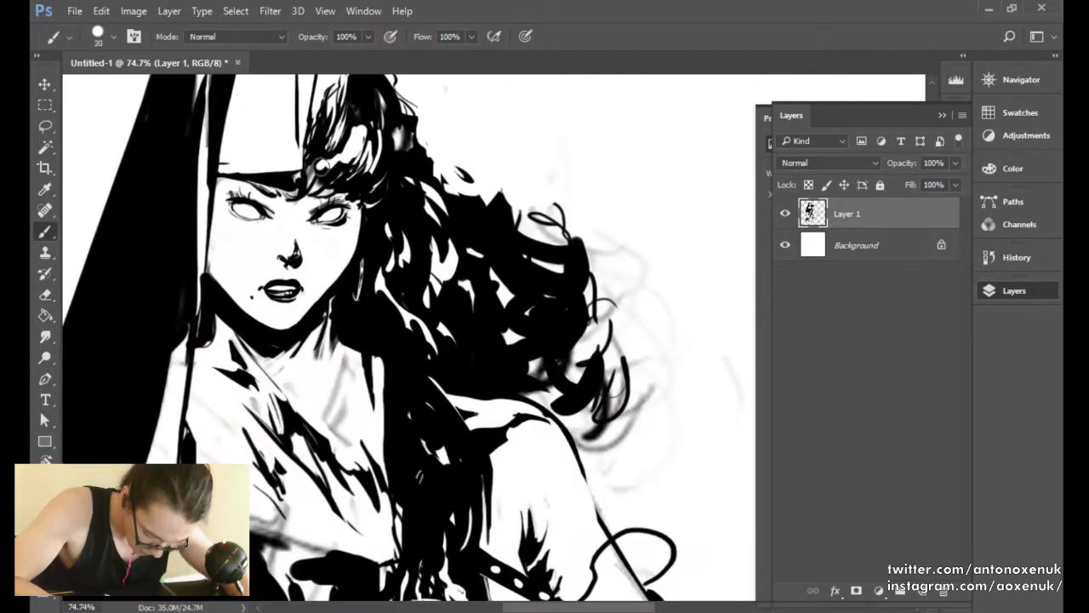
# Break up the fringe's white highlight into fine black hair strands with 10 and 7 px brushes.
pyautogui.press('[')
pyautogui.press('[')
pyautogui.press('[')
pyautogui.press('[')
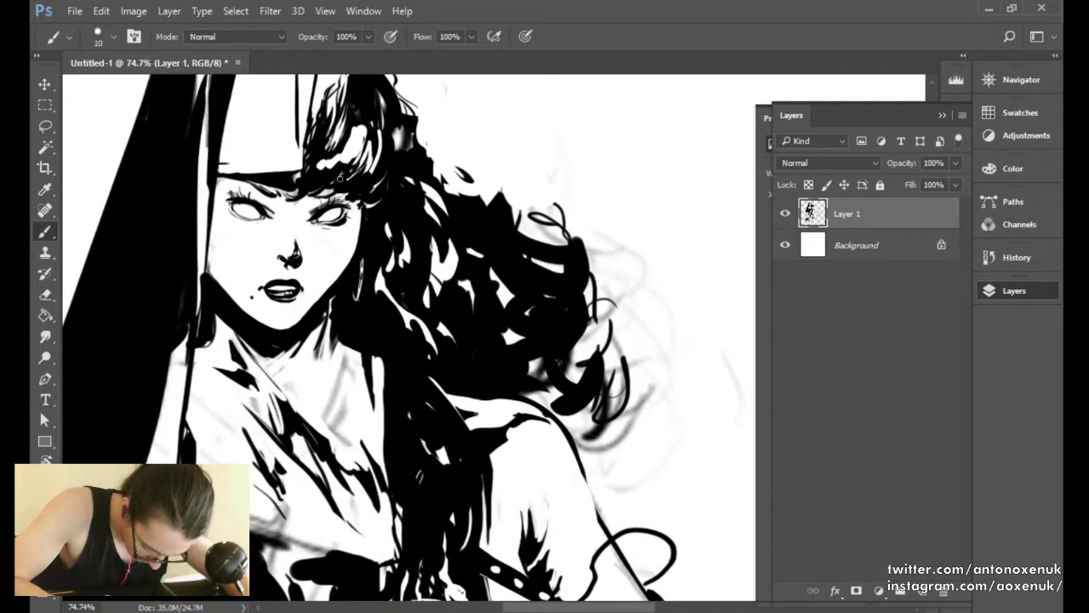
pyautogui.press('[')
pyautogui.press('[')
pyautogui.press('[')
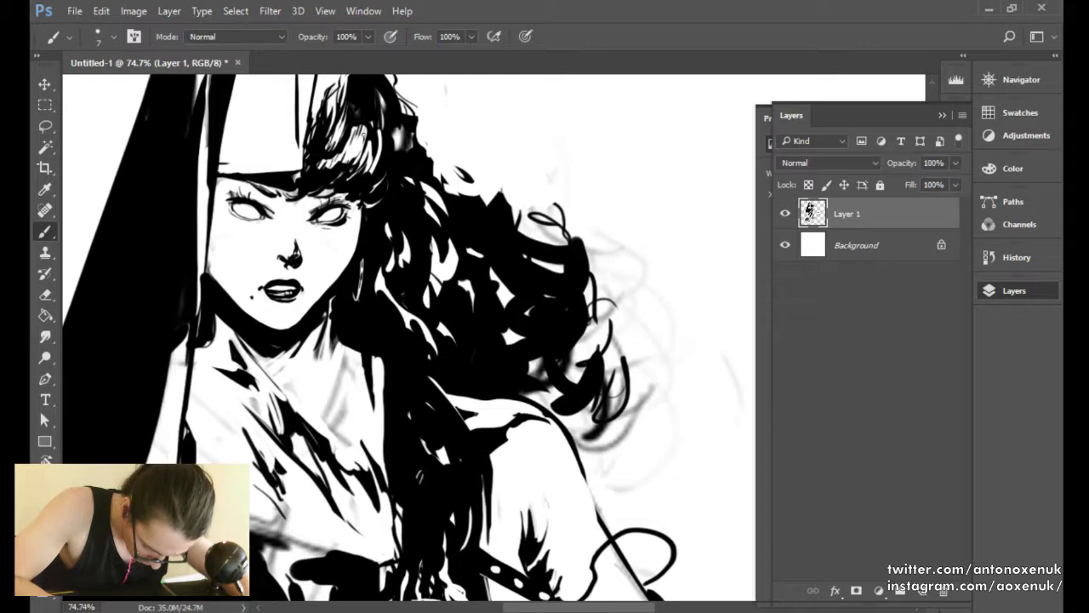
# Touch up the fringe with a 7 px brush and the jaw edge beside the veil with a 45 px eraser and 6 px brush.
pyautogui.moveTo(362, 134)
pyautogui.mouseDown()
pyautogui.moveTo(342, 173)
pyautogui.moveTo(372, 134)
pyautogui.mouseUp()
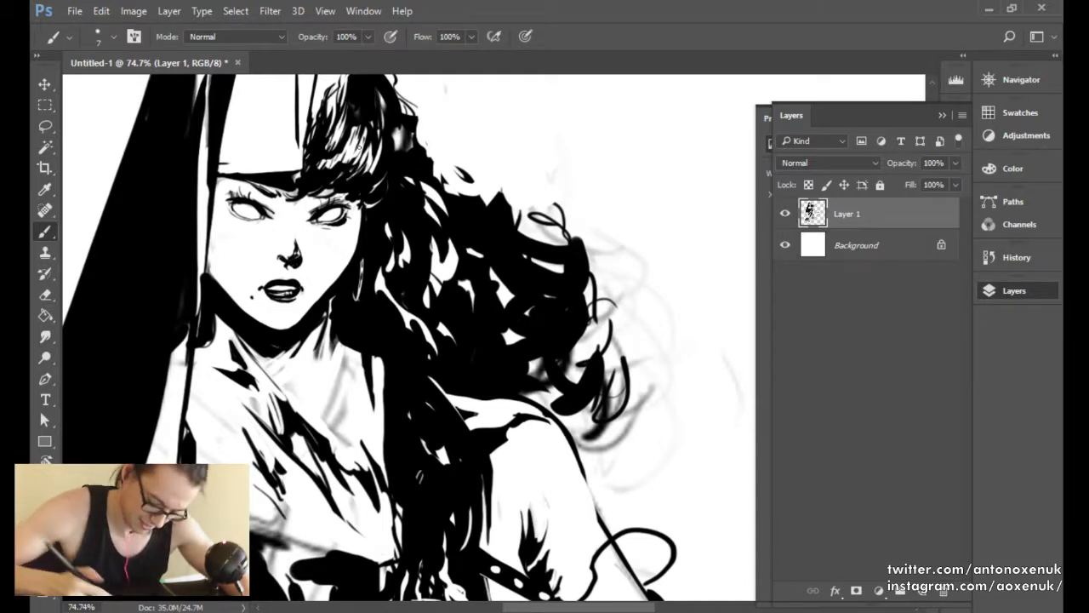
pyautogui.press('e')
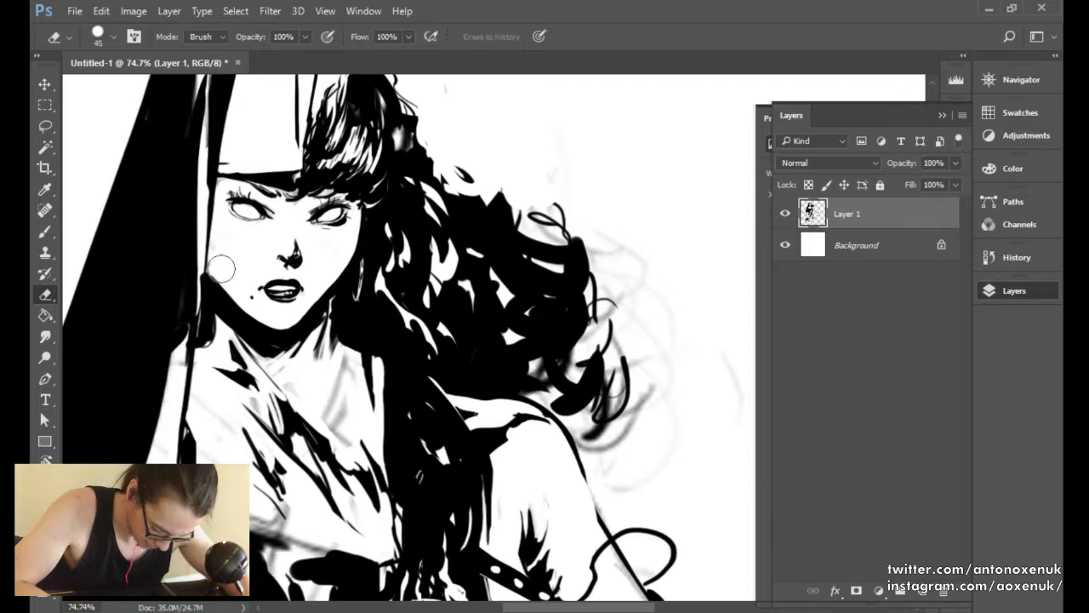
pyautogui.press('b')
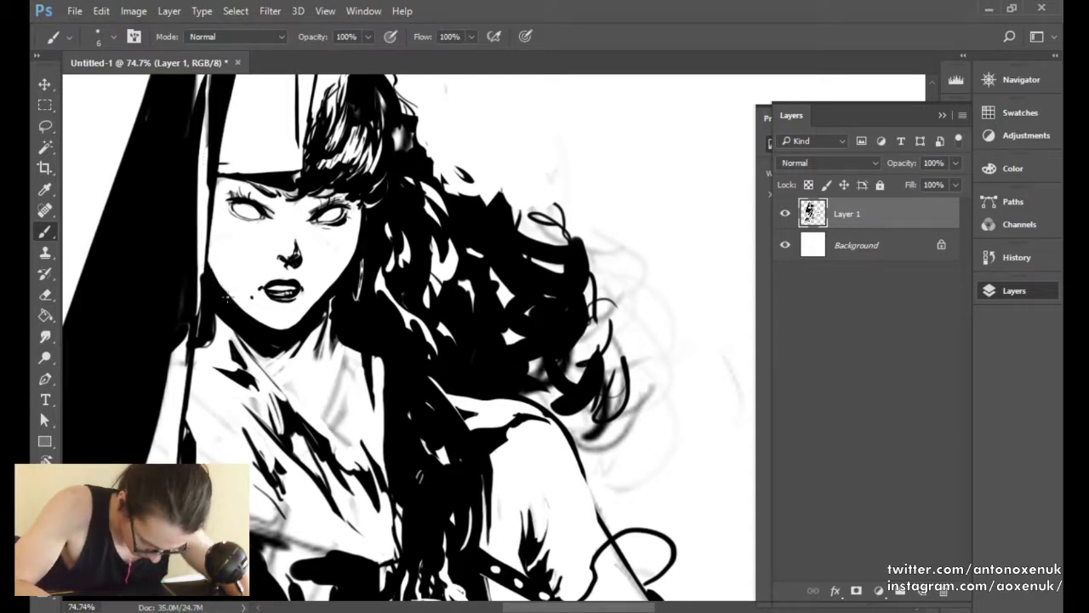
# Refine the nose and nostril shadow, trimming it with a 9 to 6 px eraser and inking details with a 4 px brush.
pyautogui.moveTo(429, 205)
pyautogui.mouseDown()
pyautogui.moveTo(411, 204)
pyautogui.moveTo(421, 216)
pyautogui.mouseUp()
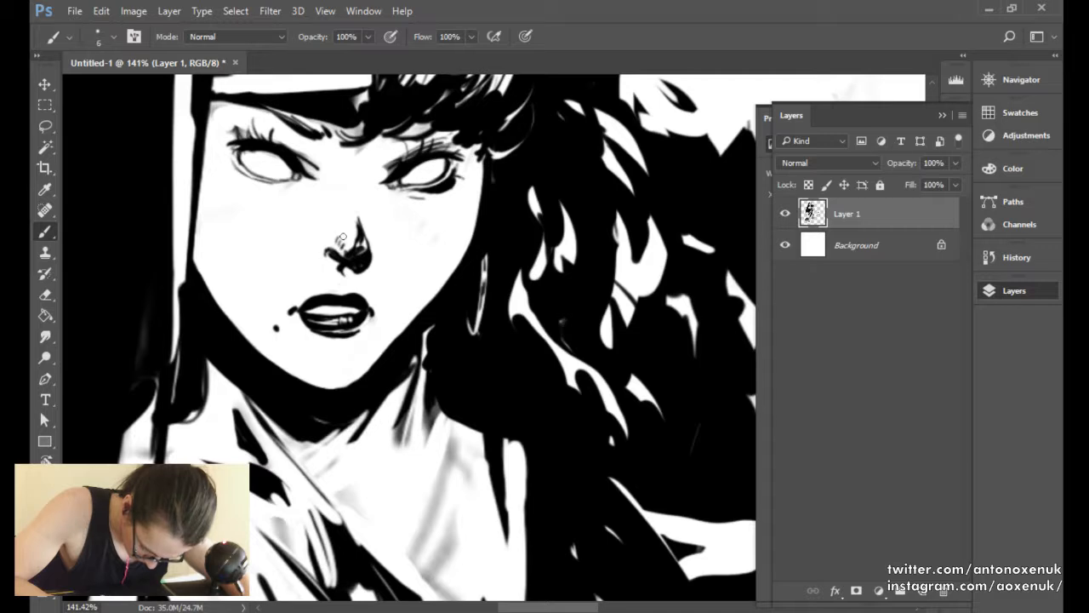
pyautogui.press('e')
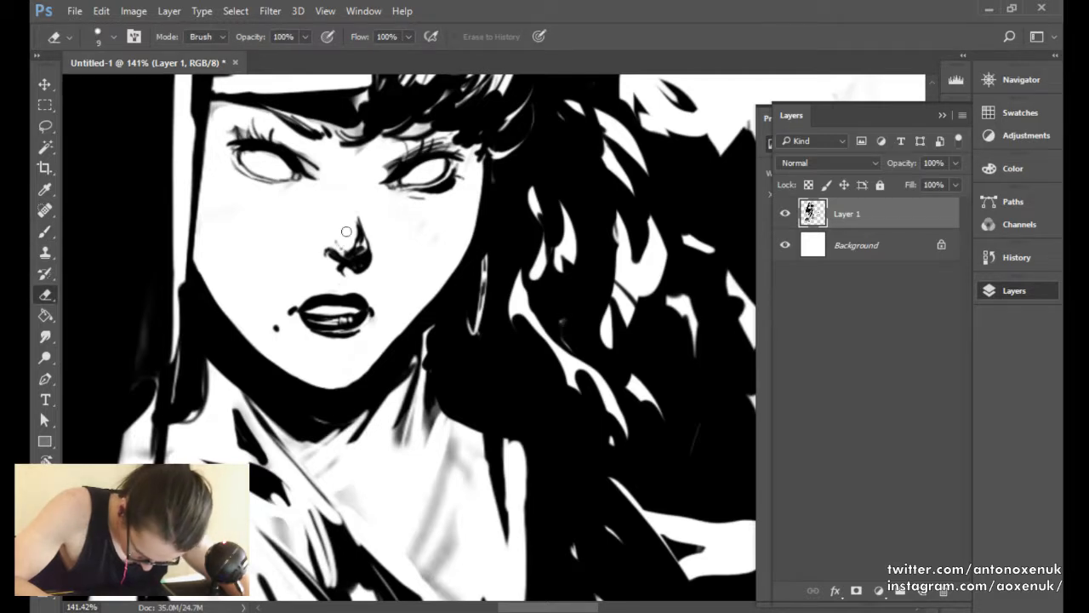
pyautogui.press('b')
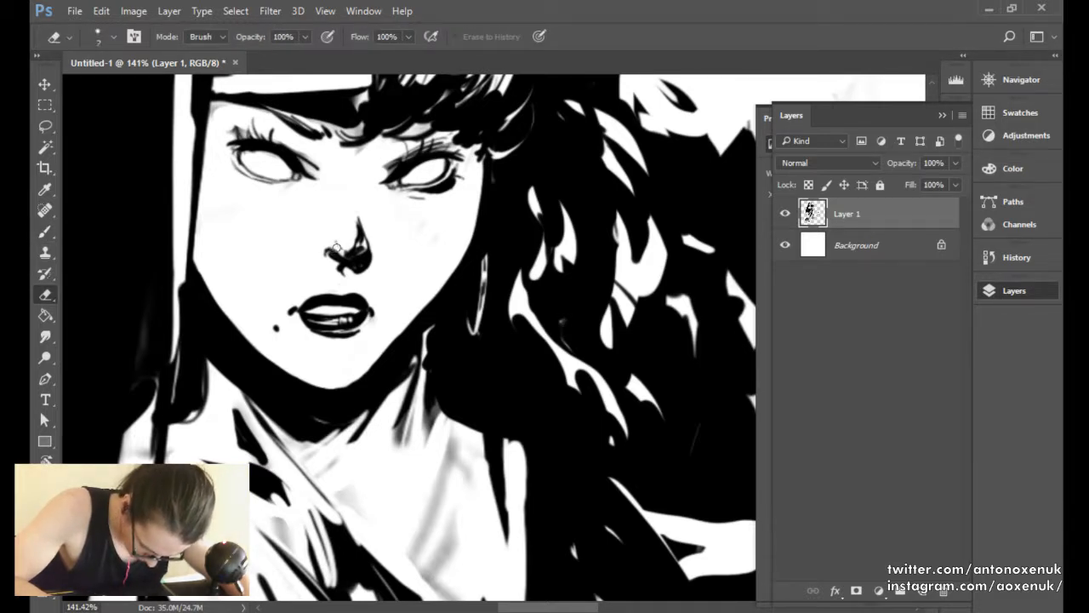
pyautogui.press('b')
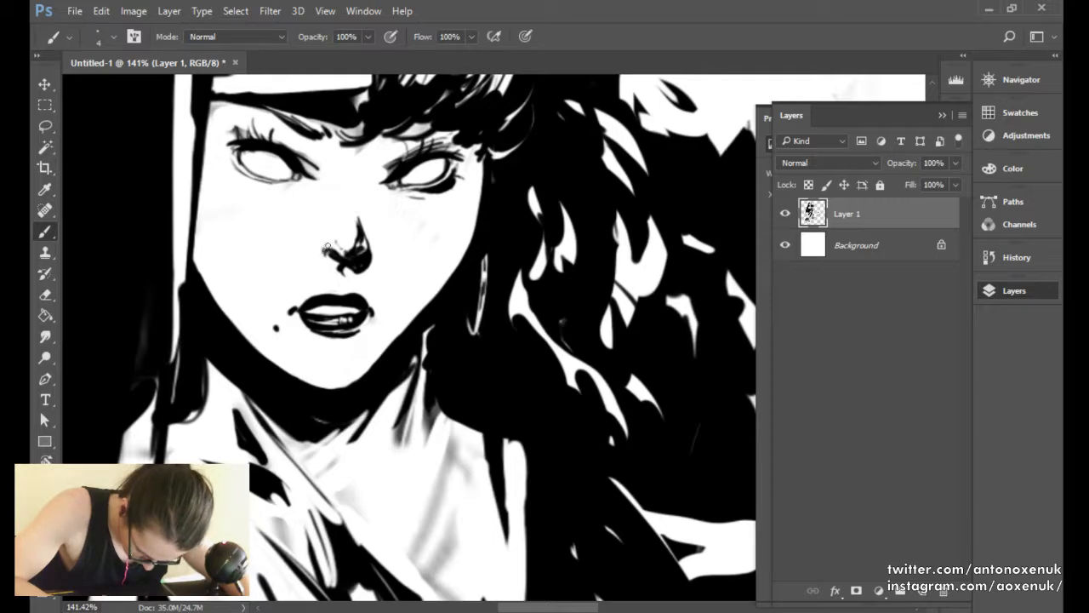
pyautogui.press('e')
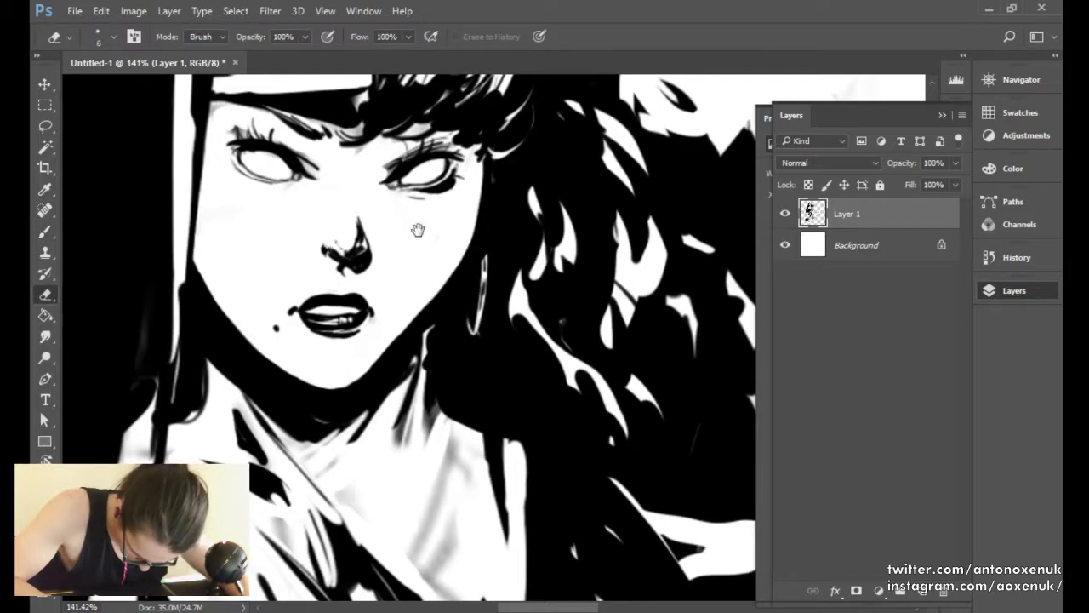
pyautogui.hotkey('ctrl', '0')
pyautogui.moveTo(421, 220)
pyautogui.mouseDown()
pyautogui.moveTo(466, 213)
pyautogui.moveTo(440, 275)
pyautogui.mouseUp()
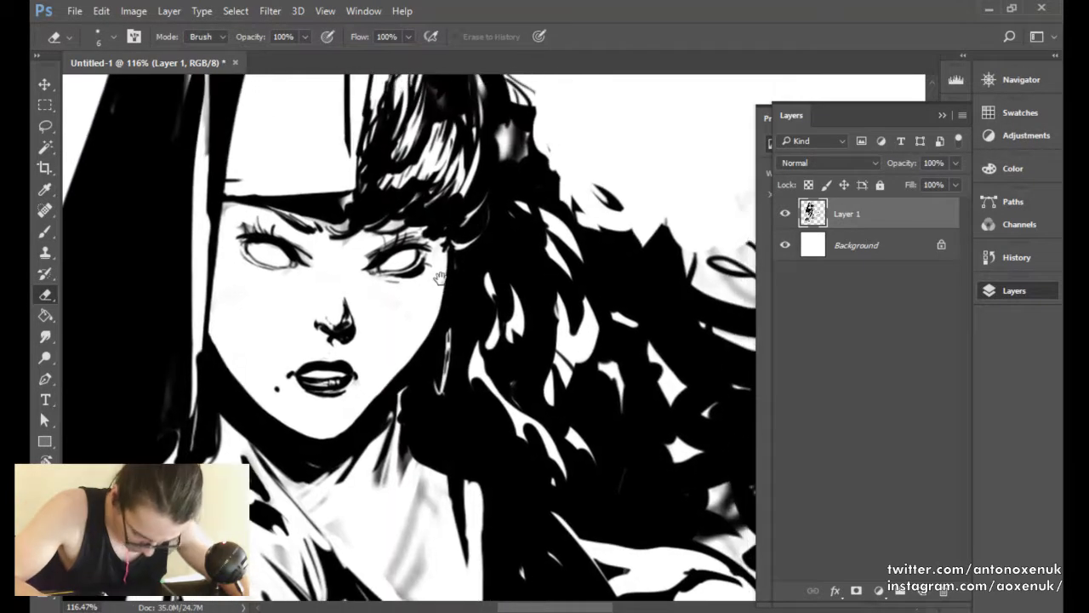
# Clean the eye beside the veil with a 6 px eraser, sketch its lower lid with a fine brush, and undo the last strokes.
pyautogui.press('b')
pyautogui.press('e')
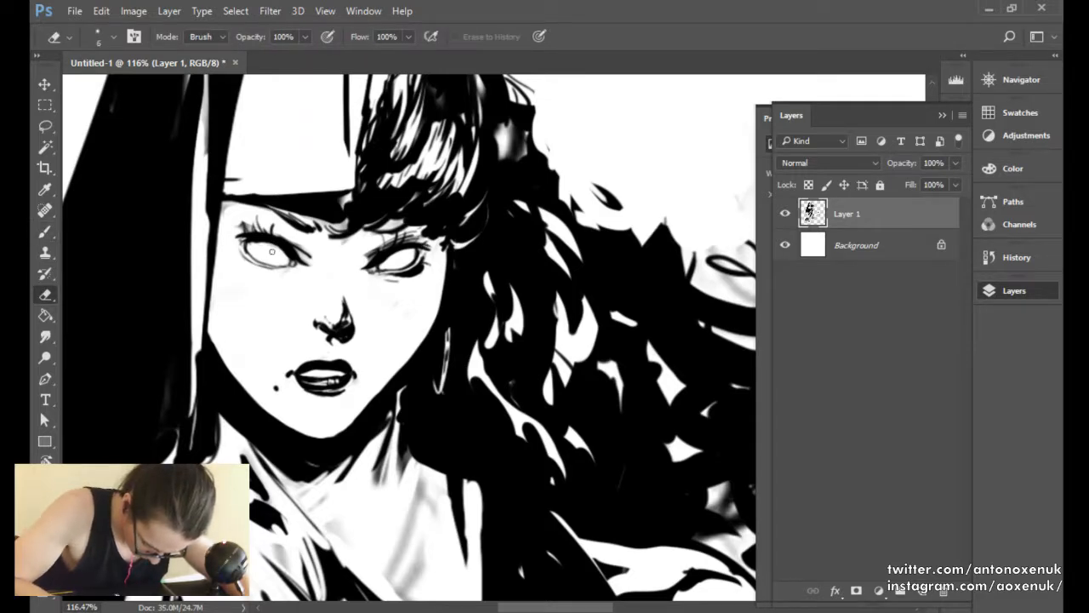
pyautogui.press('b')
pyautogui.moveTo(293, 258); pyautogui.dragTo(310, 250)
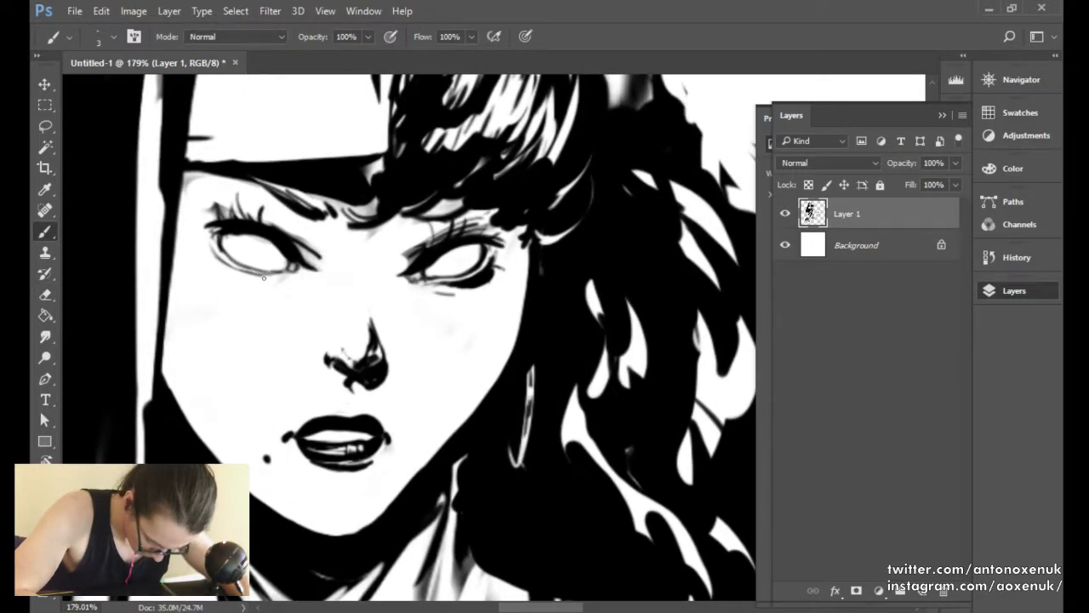
pyautogui.moveTo(210, 243)
pyautogui.mouseDown()
pyautogui.moveTo(227, 266)
pyautogui.moveTo(218, 259)
pyautogui.moveTo(259, 274)
pyautogui.moveTo(202, 265)
pyautogui.moveTo(216, 258)
pyautogui.moveTo(210, 282)
pyautogui.moveTo(221, 263)
pyautogui.moveTo(212, 241)
pyautogui.moveTo(214, 252)
pyautogui.moveTo(294, 274)
pyautogui.mouseUp()
pyautogui.press(']')
pyautogui.hotkey('ctrl', 'alt', 'z')
pyautogui.hotkey('ctrl', 'alt', 'z')
# Tidy that eye's lower lid line with a 3 px eraser and add tiny pupil marks with a 3 px brush.
pyautogui.press('e')
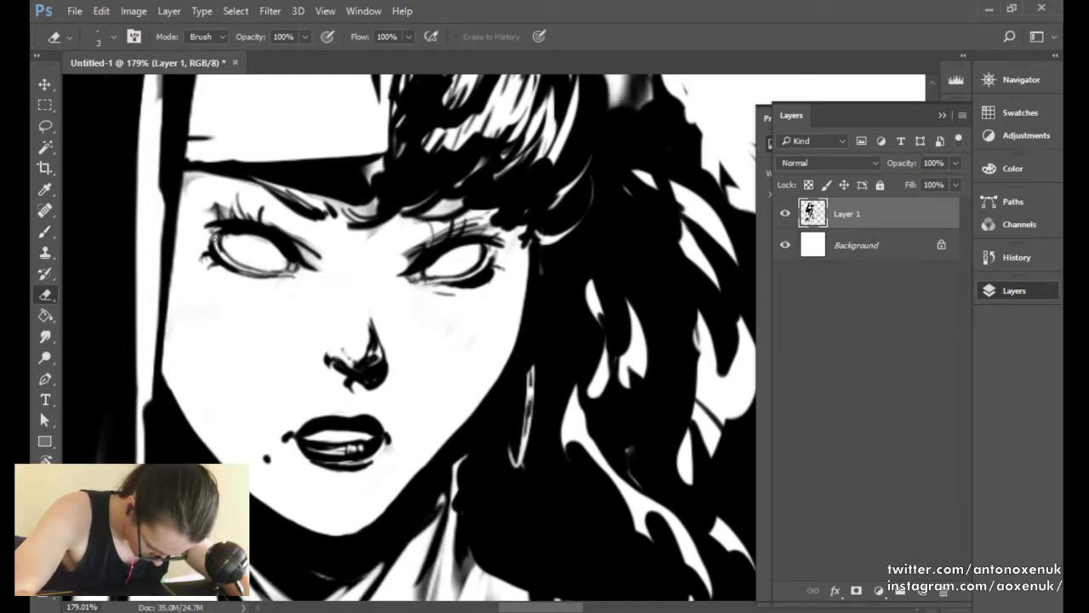
pyautogui.moveTo(215, 245)
pyautogui.mouseDown()
pyautogui.moveTo(228, 264)
pyautogui.moveTo(289, 273)
pyautogui.mouseUp()
pyautogui.press('b')
pyautogui.press(']')
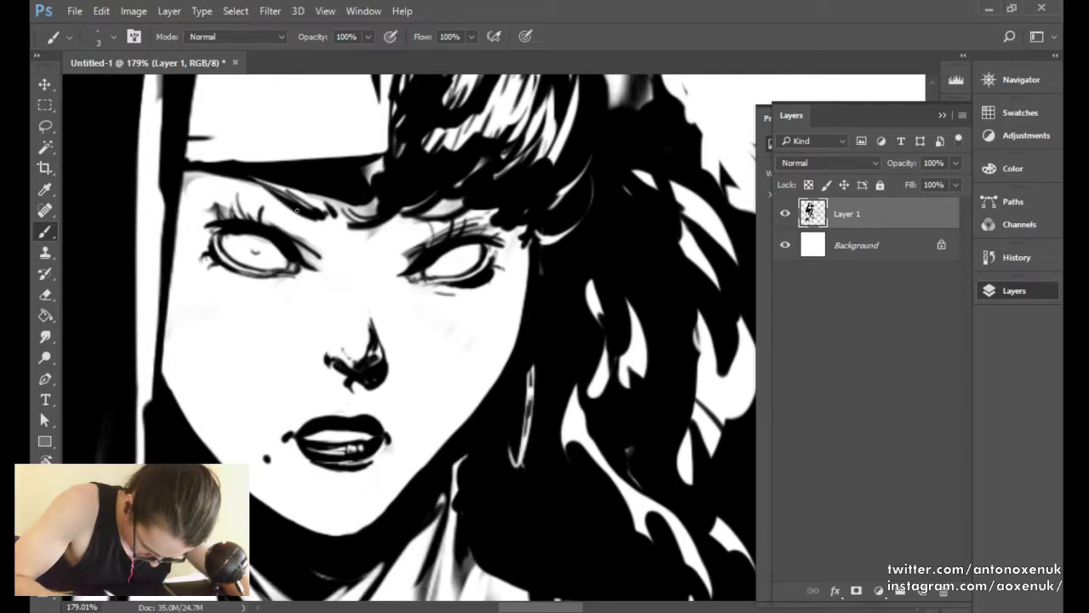
pyautogui.moveTo(496, 259); pyautogui.dragTo(256, 319)
# Mirror the canvas horizontally and refine the eye outlines with a 3 px eraser and brush.
pyautogui.hotkey('ctrl', 'shift', 'h')
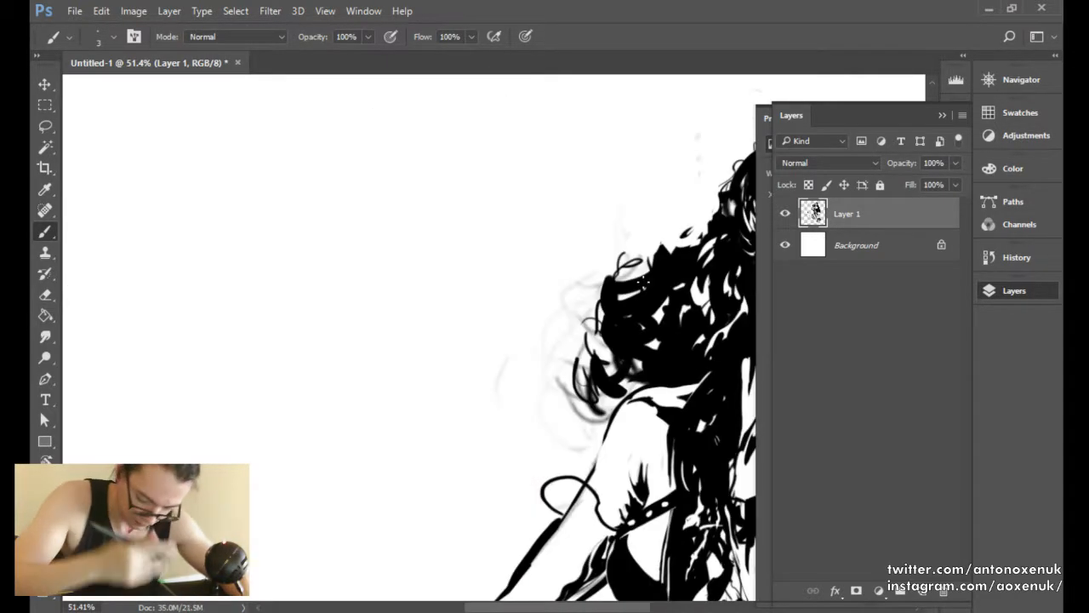
pyautogui.moveTo(739, 367); pyautogui.dragTo(248, 373)
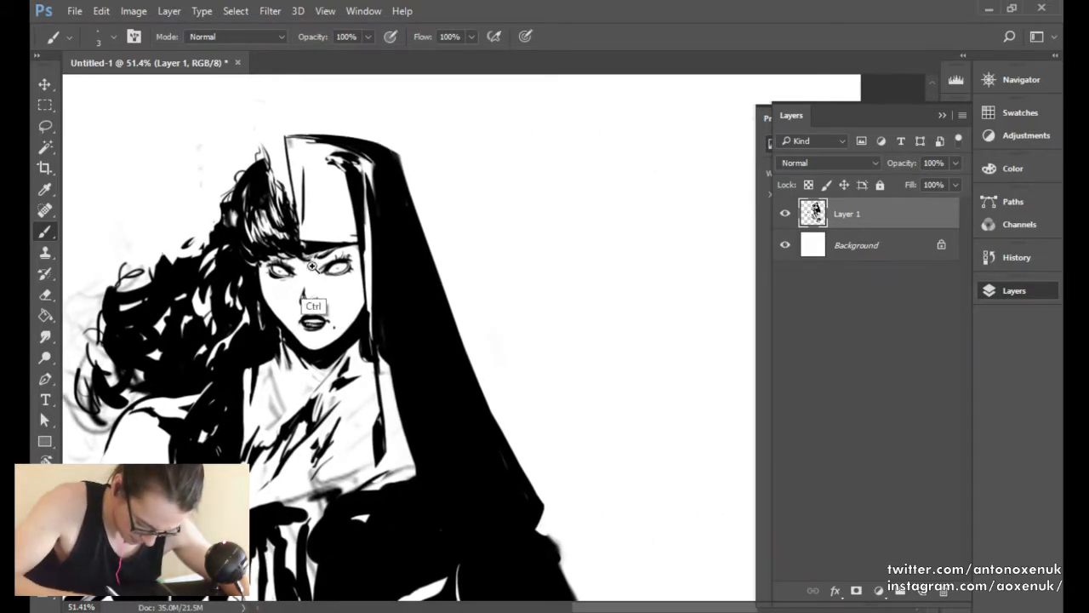
pyautogui.moveTo(308, 266); pyautogui.dragTo(470, 243)
pyautogui.press('e')
pyautogui.moveTo(262, 260)
pyautogui.mouseDown()
pyautogui.moveTo(421, 242)
pyautogui.moveTo(354, 287)
pyautogui.moveTo(362, 277)
pyautogui.mouseUp()
pyautogui.press('b')
pyautogui.press('e')
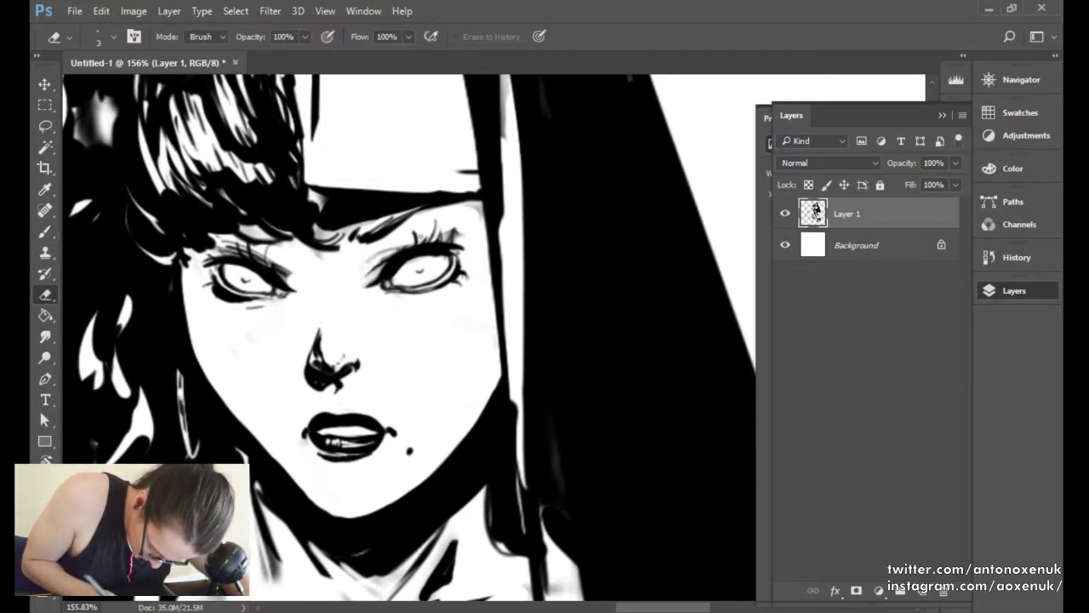
# Rework the inner end of the upper eyelid nearest the veil with a 6 px brush and a 3 px eraser.
pyautogui.press('b')
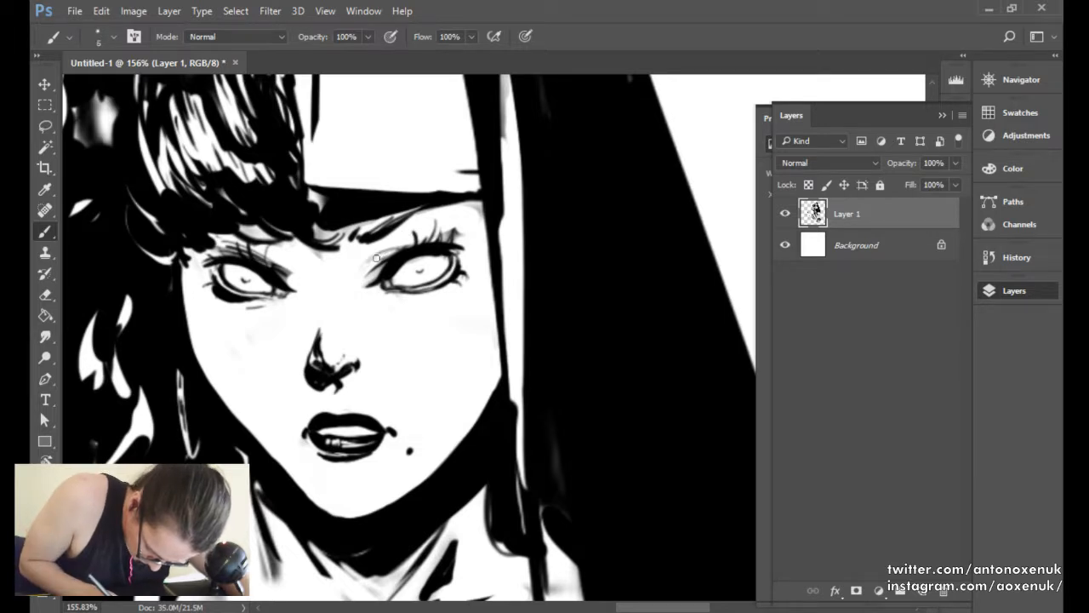
pyautogui.moveTo(376, 258)
pyautogui.mouseDown()
pyautogui.moveTo(405, 247)
pyautogui.moveTo(358, 270)
pyautogui.mouseUp()
pyautogui.press('e')
pyautogui.moveTo(384, 251)
pyautogui.mouseDown()
pyautogui.moveTo(413, 241)
pyautogui.moveTo(373, 259)
pyautogui.moveTo(420, 245)
pyautogui.moveTo(387, 256)
pyautogui.mouseUp()
pyautogui.press('b')
pyautogui.press('e')
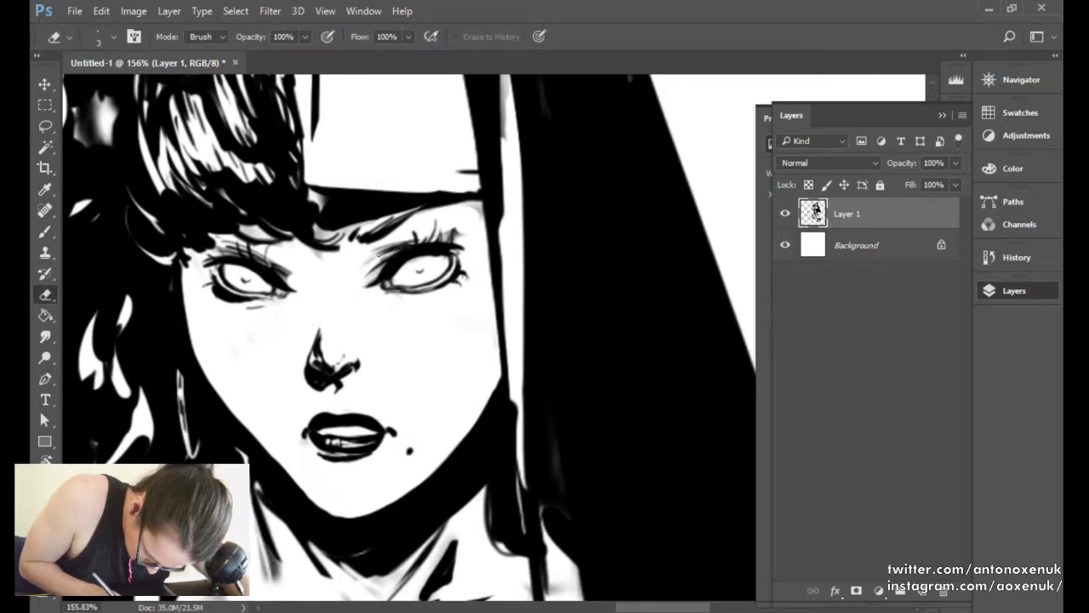
# Strengthen the lashes and outer corner of the eye nearest the veil and clean around the brow with a 4 px eraser.
pyautogui.press('b')
pyautogui.moveTo(421, 243); pyautogui.dragTo(457, 273)
pyautogui.press('e')
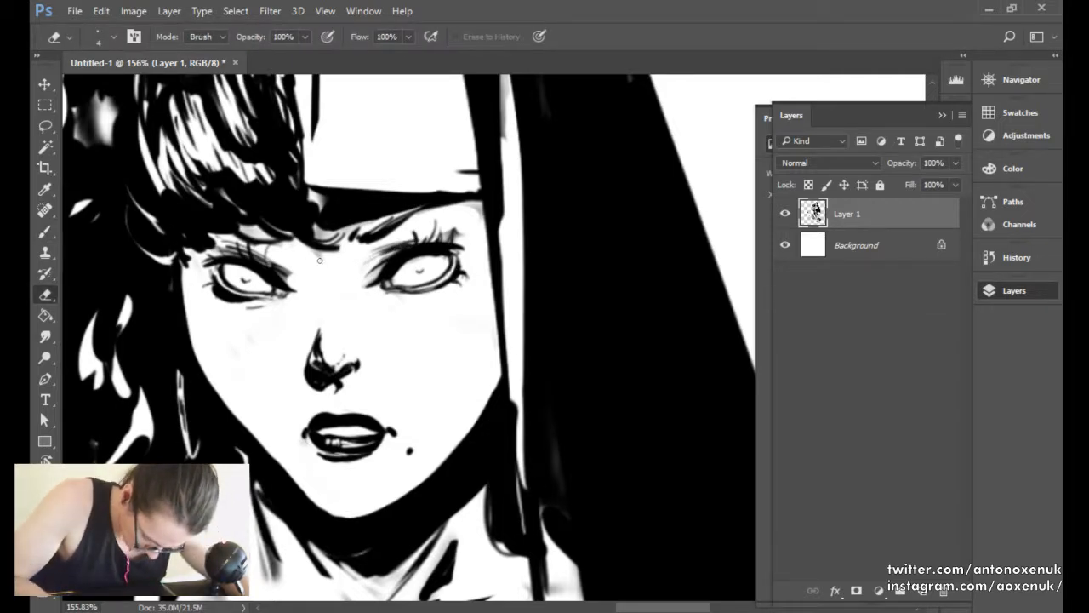
pyautogui.press(']')
pyautogui.moveTo(409, 222); pyautogui.dragTo(423, 225)
pyautogui.keyDown('ctrl'); pyautogui.click(418, 275); pyautogui.keyUp('ctrl')
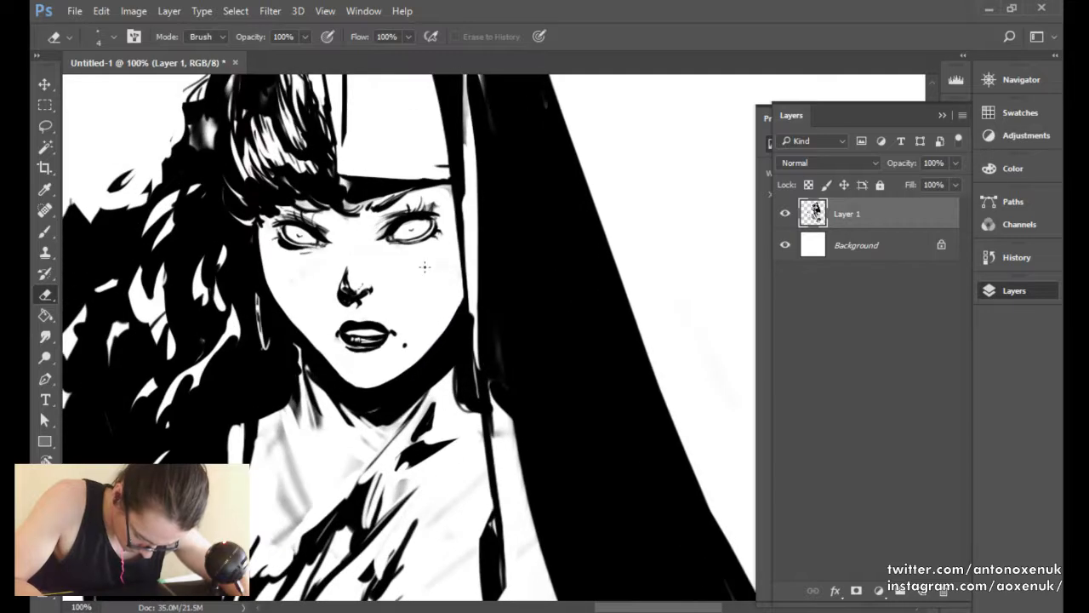
# Clean up the cheeks and jaw edge with a 6 to 8 px eraser and touch them up with a 7 px brush.
pyautogui.press('b')
pyautogui.press('e')
pyautogui.press(']')
pyautogui.press(']')
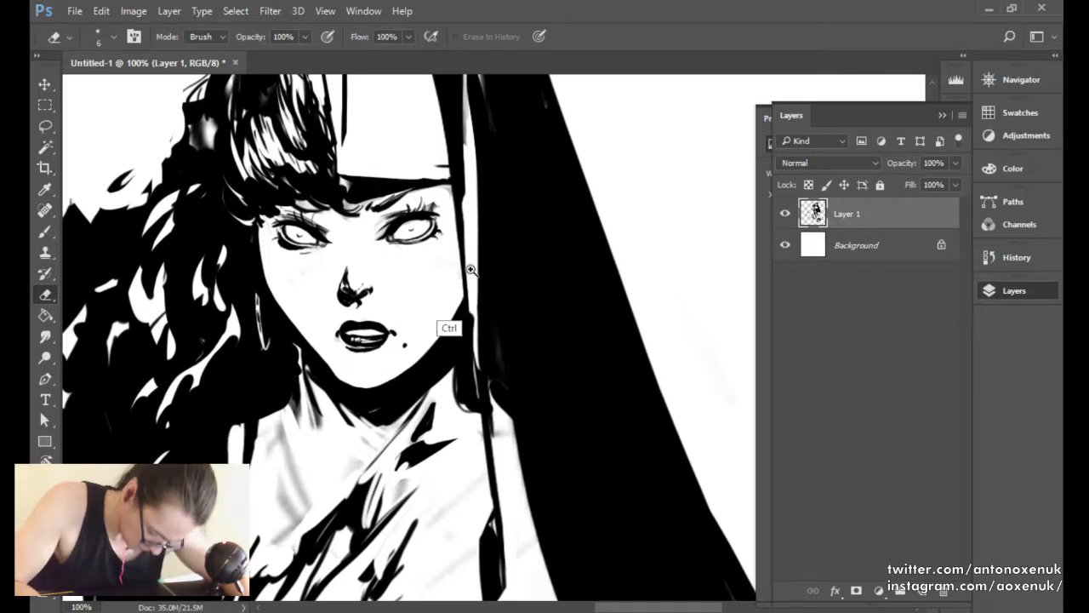
pyautogui.moveTo(472, 271)
pyautogui.mouseDown()
pyautogui.moveTo(404, 273)
pyautogui.moveTo(504, 274)
pyautogui.mouseUp()
pyautogui.press('b')
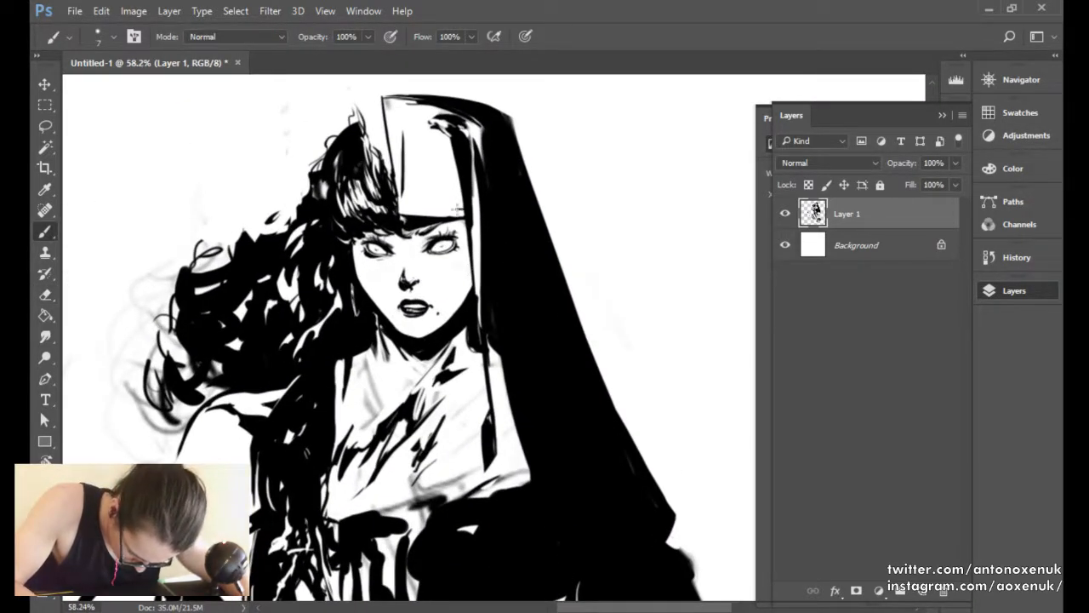
pyautogui.press('e')
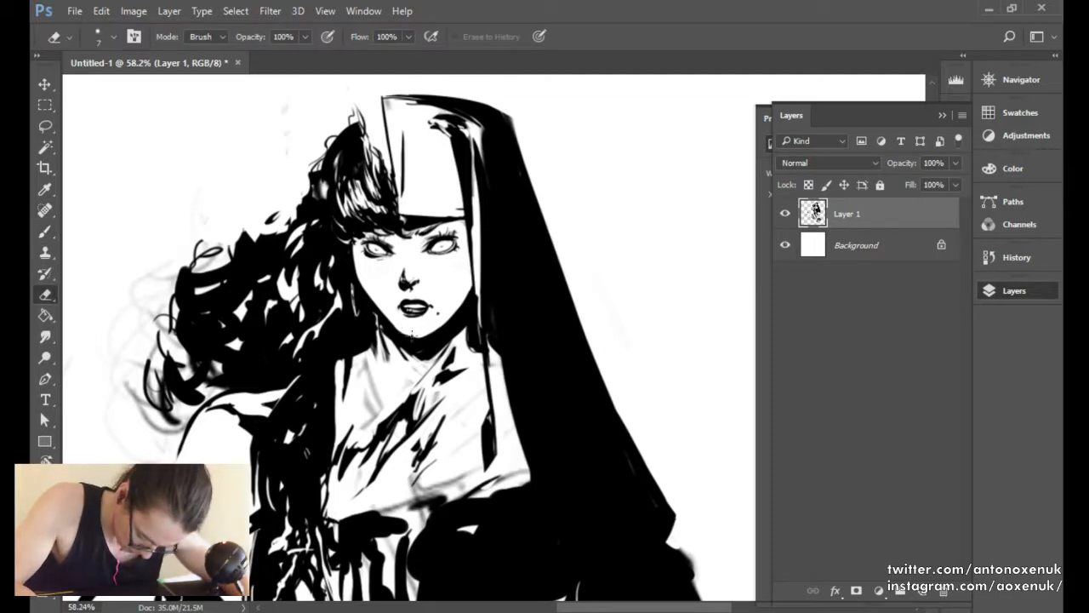
pyautogui.press('b')
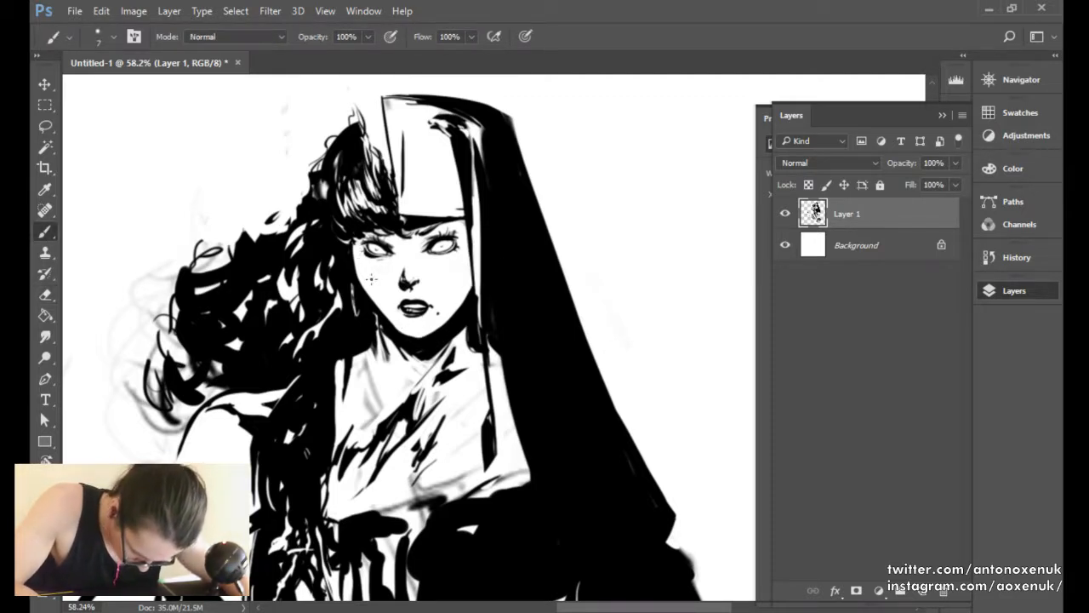
pyautogui.press('e')
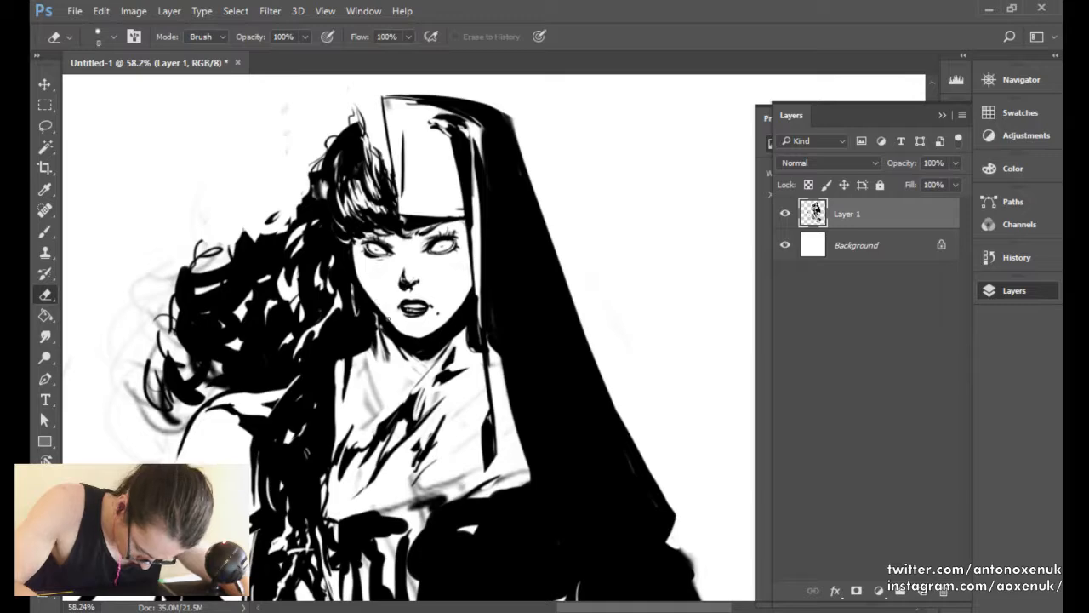
# Mirror the canvas back horizontally and refine the chin contour with an 8 px brush and eraser.
pyautogui.scroll(-5, 517, 276)
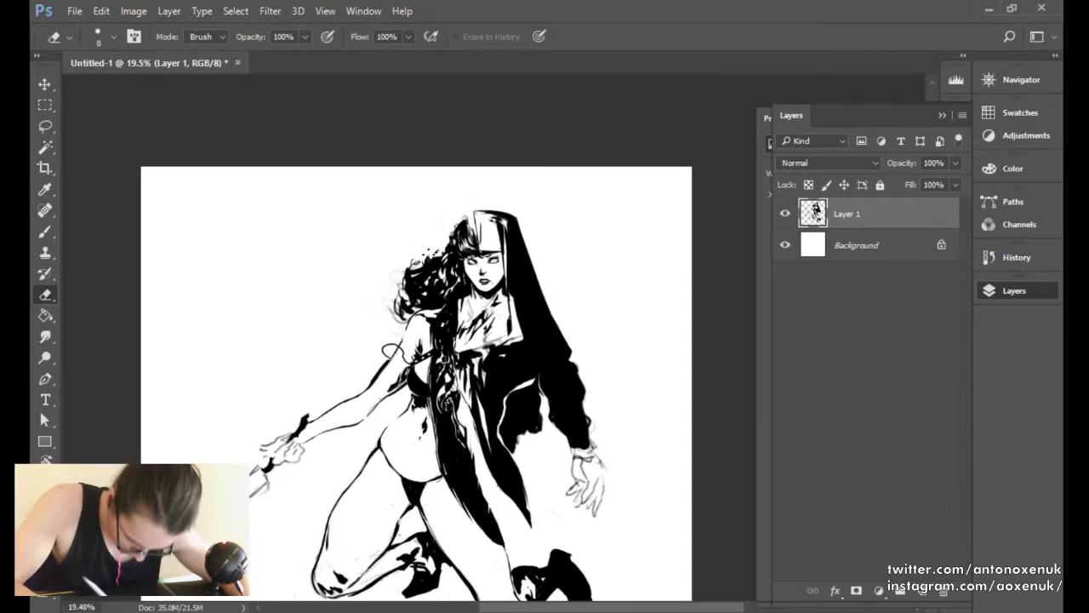
pyautogui.press('F2')
pyautogui.scroll(5, 418, 294)
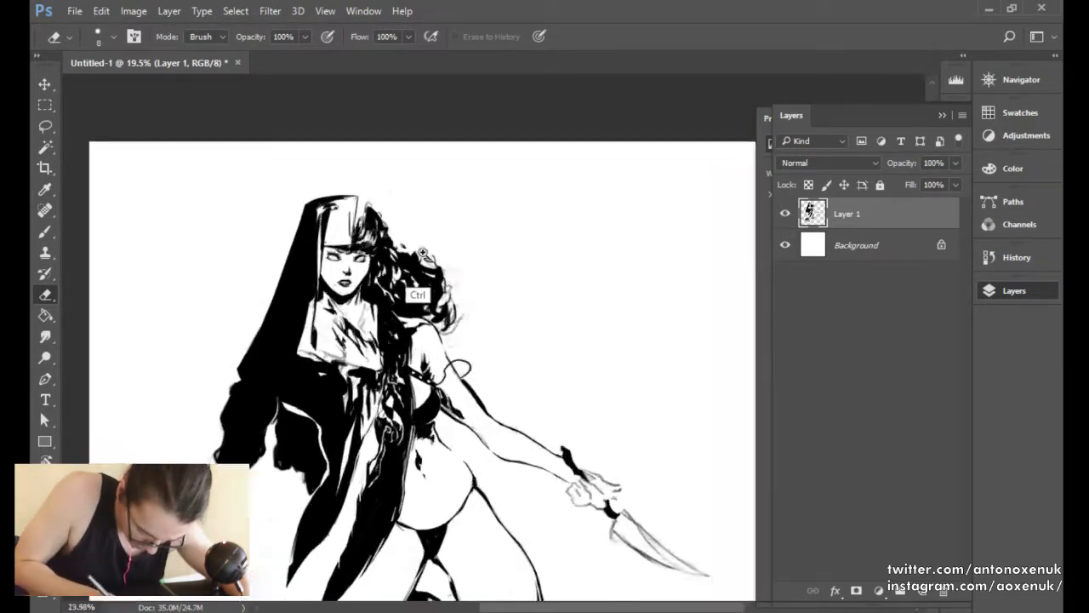
pyautogui.press('b')
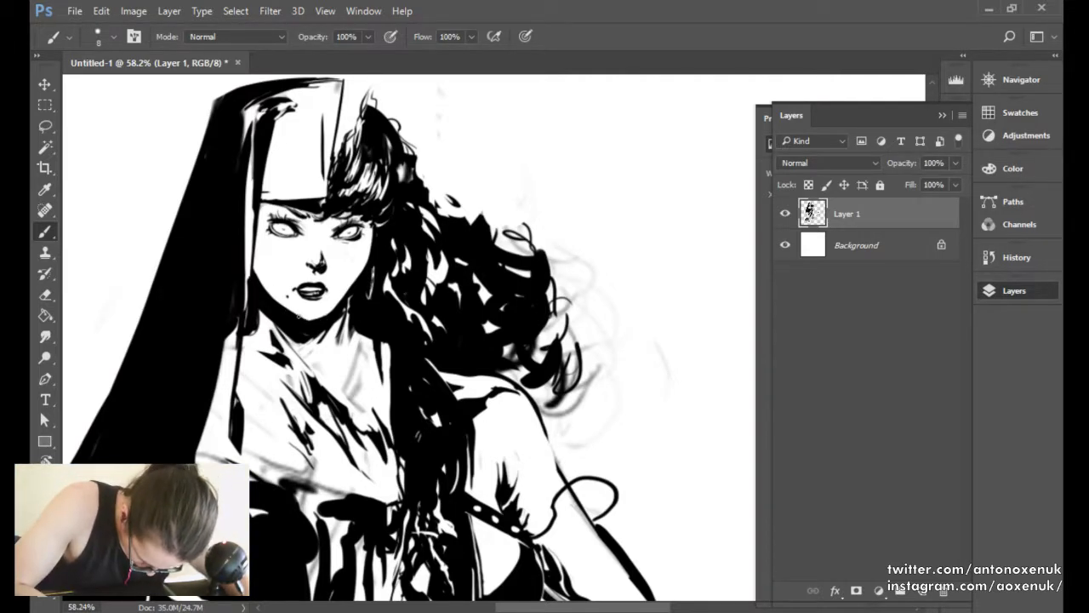
pyautogui.press('e')
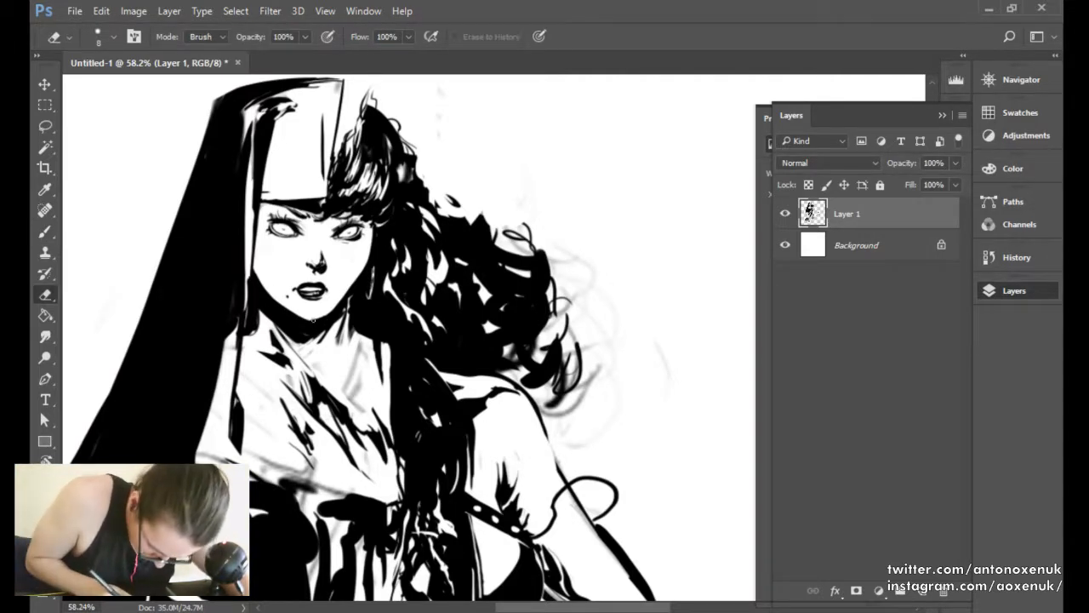
pyautogui.moveTo(315, 321); pyautogui.dragTo(383, 320)
# Rotate the canvas view to trim the jaw edge beside the lips with an 8 px eraser, and reset the rotation.
pyautogui.press('r')
pyautogui.moveTo(521, 240); pyautogui.dragTo(426, 254)
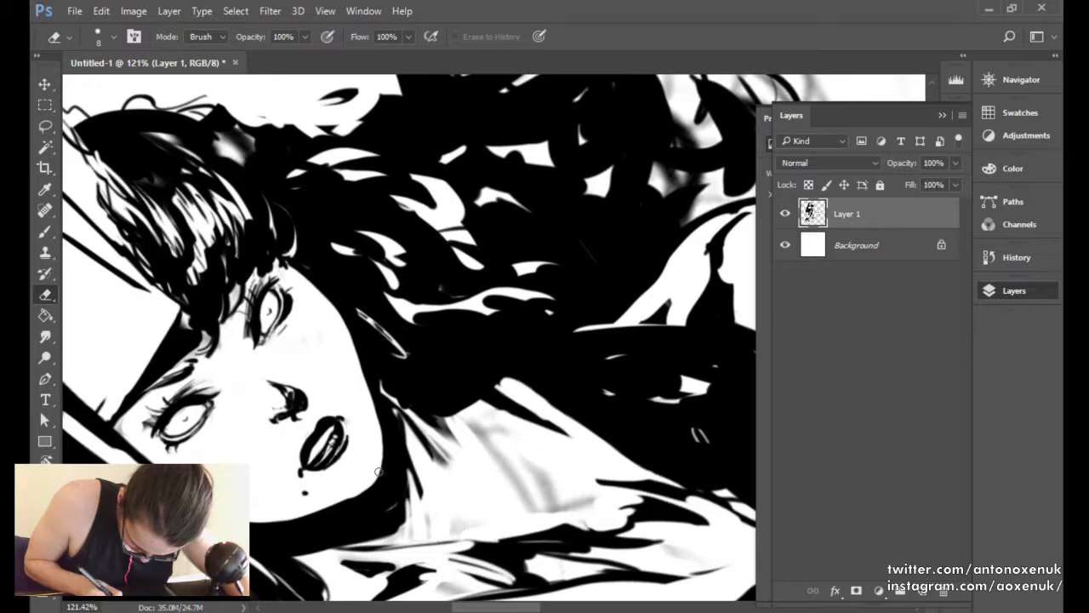
pyautogui.press('r')
pyautogui.click(262, 37)
pyautogui.press('b')
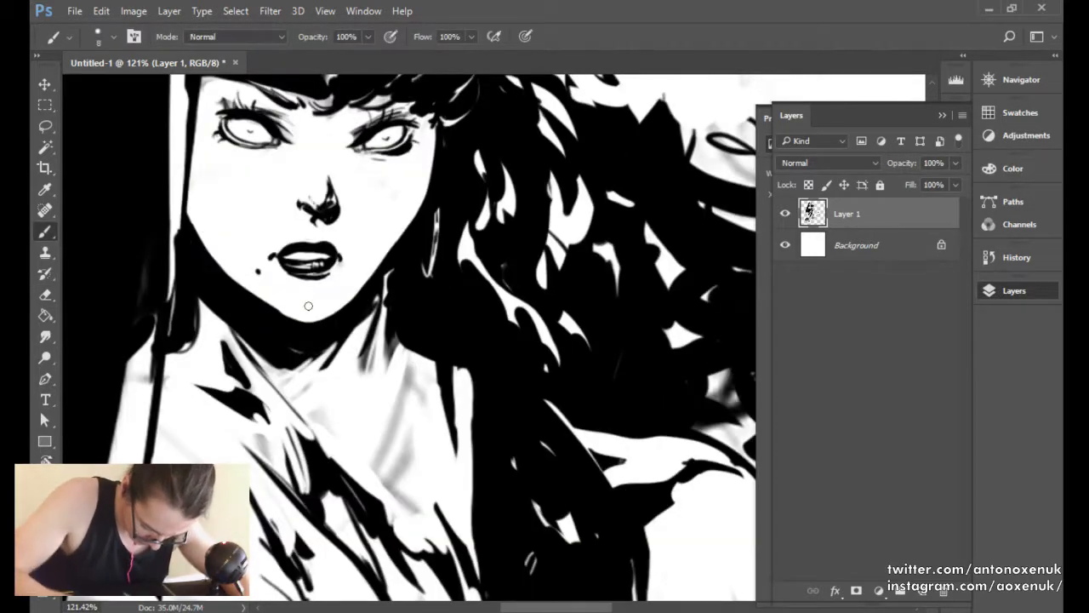
# Touch up the lower cheek and jaw edge, alternating an 8 px eraser and brush.
pyautogui.press('e')
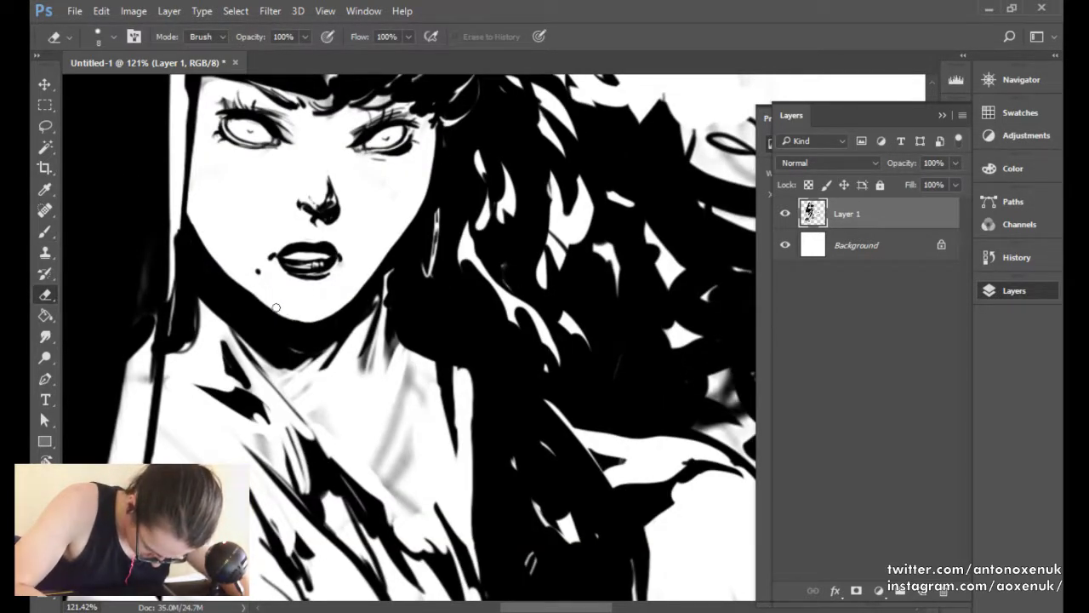
pyautogui.moveTo(427, 213)
pyautogui.mouseDown()
pyautogui.moveTo(369, 257)
pyautogui.moveTo(447, 237)
pyautogui.moveTo(408, 308)
pyautogui.mouseUp()
pyautogui.press('b')
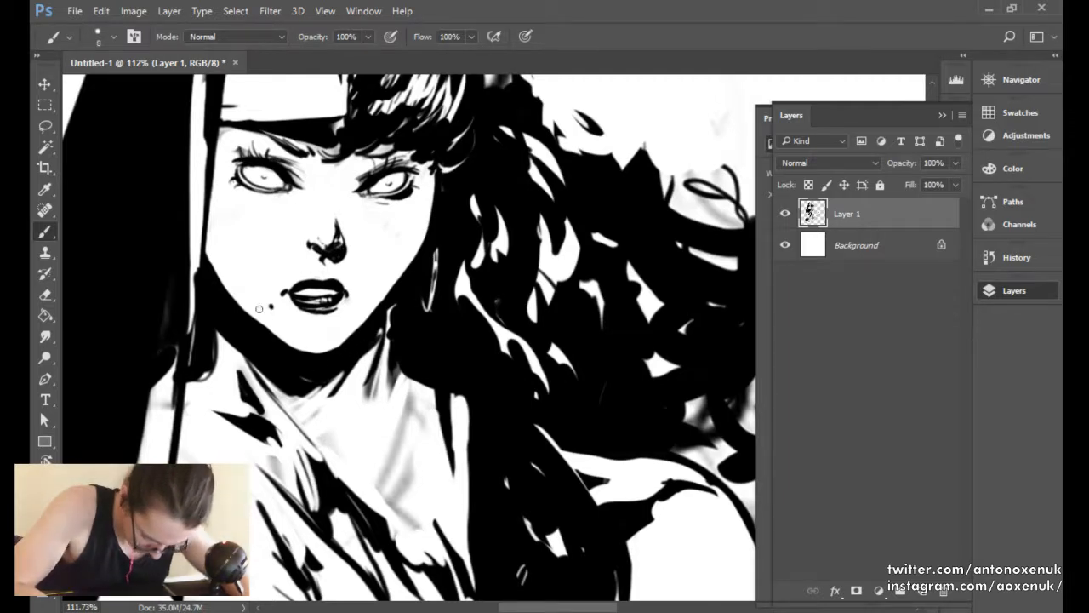
pyautogui.press('e')
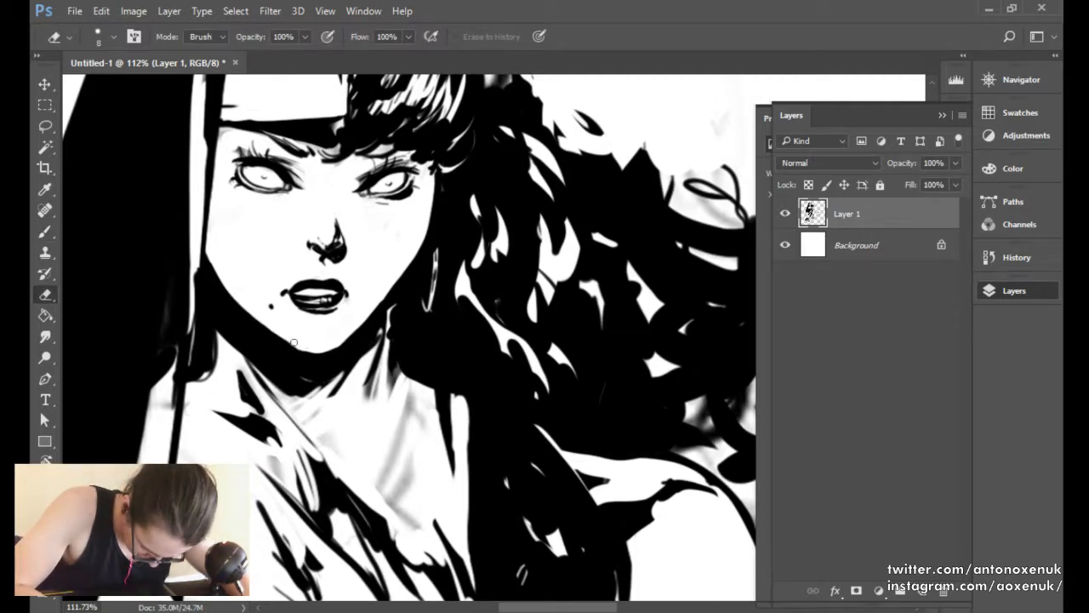
pyautogui.press('b')
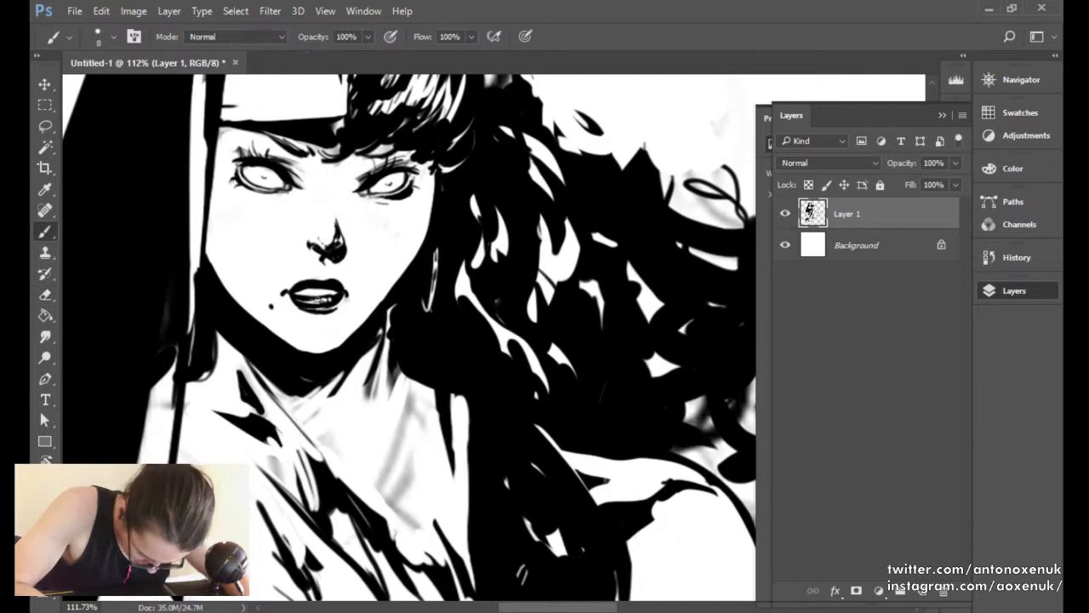
# Draw fine shading lines beneath the lower lip with a 4 px brush and thin them with an 8 px eraser.
pyautogui.press('[')
pyautogui.press('[')
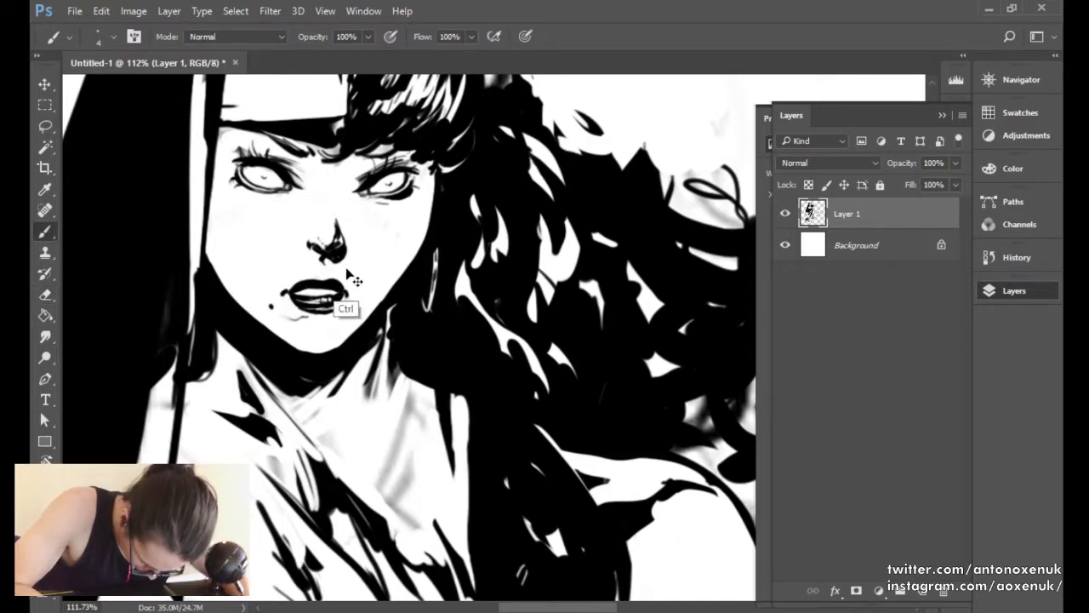
pyautogui.press(']')
pyautogui.press('e')
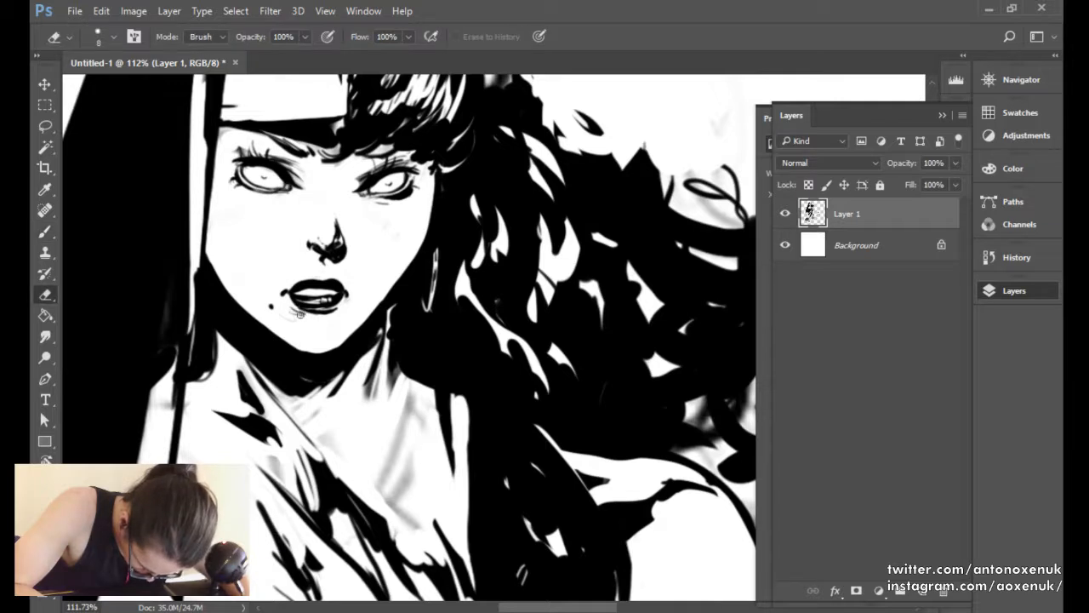
pyautogui.moveTo(301, 314); pyautogui.dragTo(309, 317)
pyautogui.press('b')
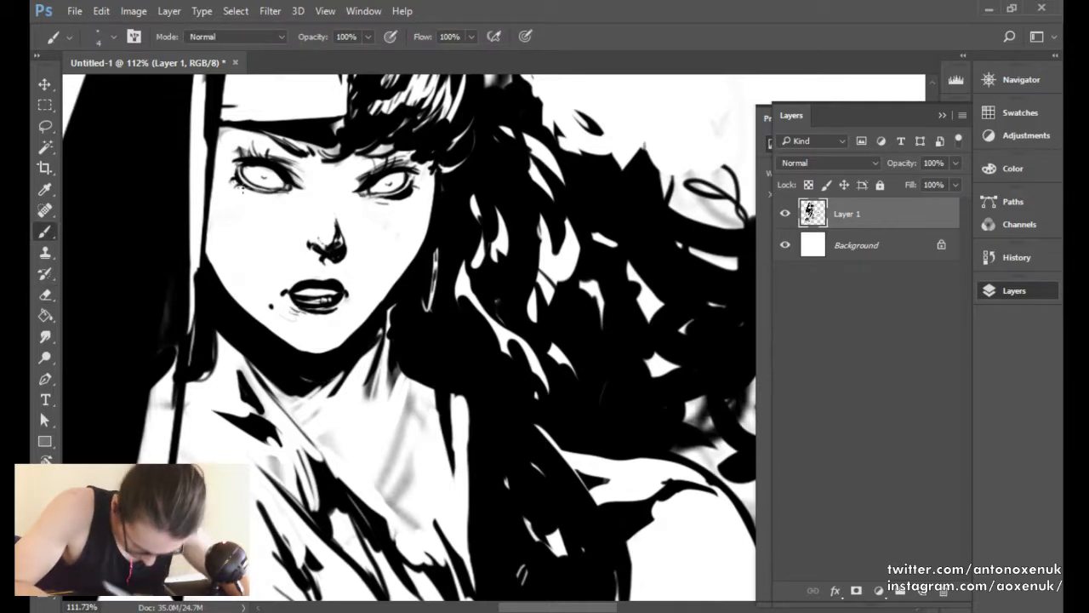
# Add faint contour lines across the veil-side cheek and chin with a 1 px brush and reduce them with an 8 px eraser.
pyautogui.moveTo(213, 207); pyautogui.dragTo(239, 256)
pyautogui.moveTo(246, 295); pyautogui.dragTo(302, 337)
pyautogui.press('e')
pyautogui.press('b')
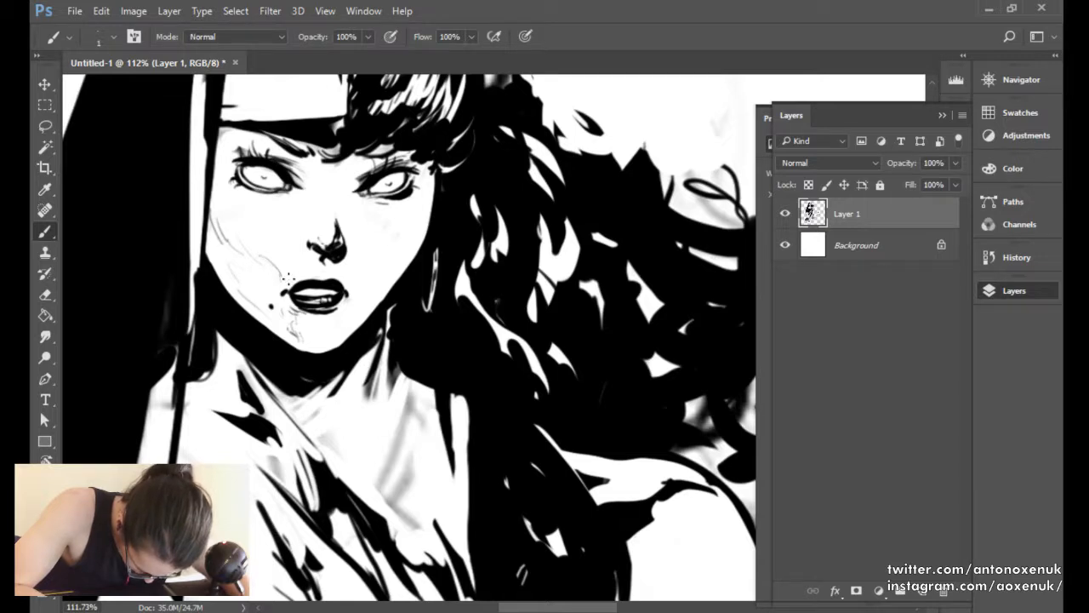
pyautogui.press('e')
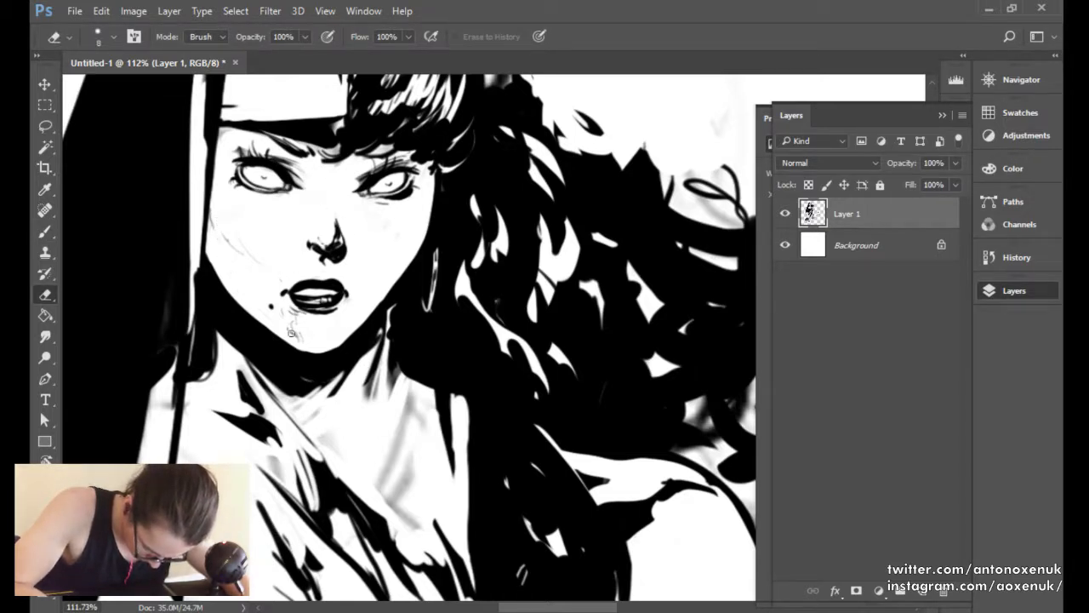
pyautogui.press('b')
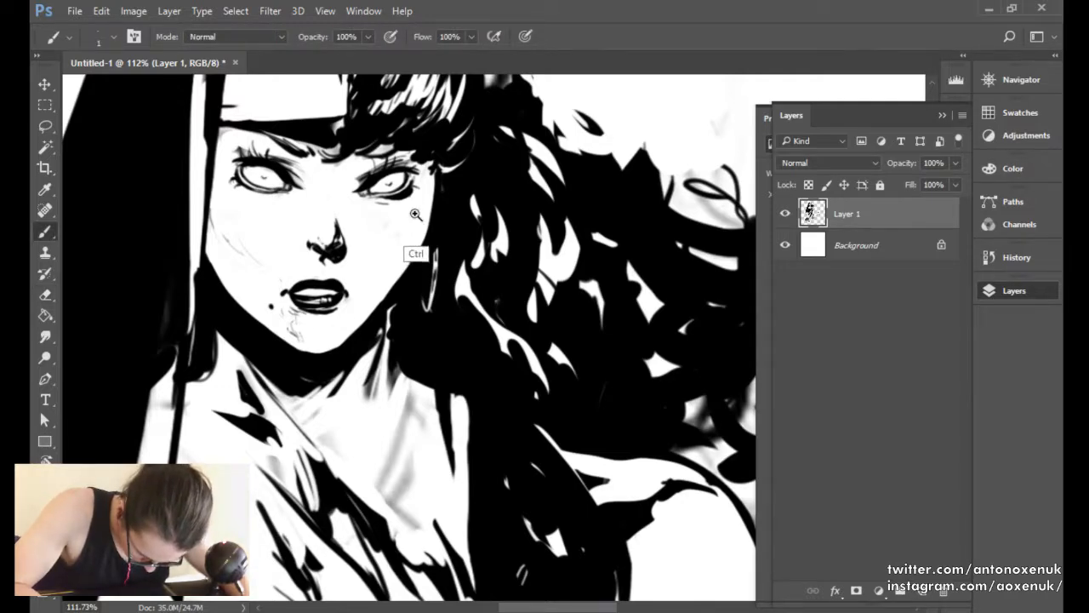
# Mirror the canvas horizontally and darken the inner corner of the hair-side eye toward the nose with a 6 px brush.
pyautogui.scroll(-3, 415, 212)
pyautogui.hotkey('ctrl', 'shift', 'h')
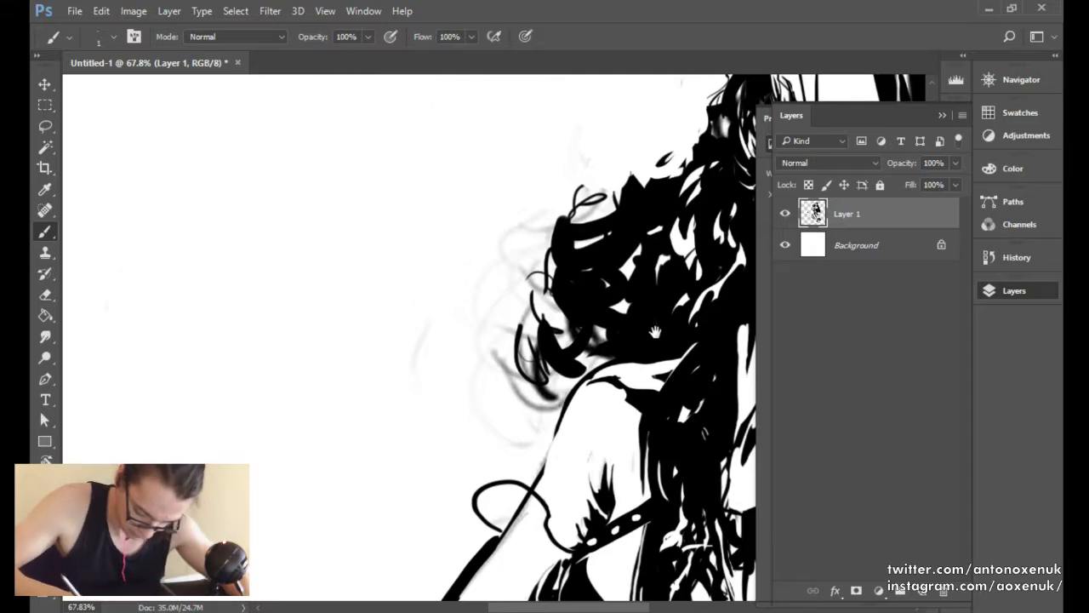
pyautogui.moveTo(655, 332); pyautogui.dragTo(150, 379)
pyautogui.click(383, 261)
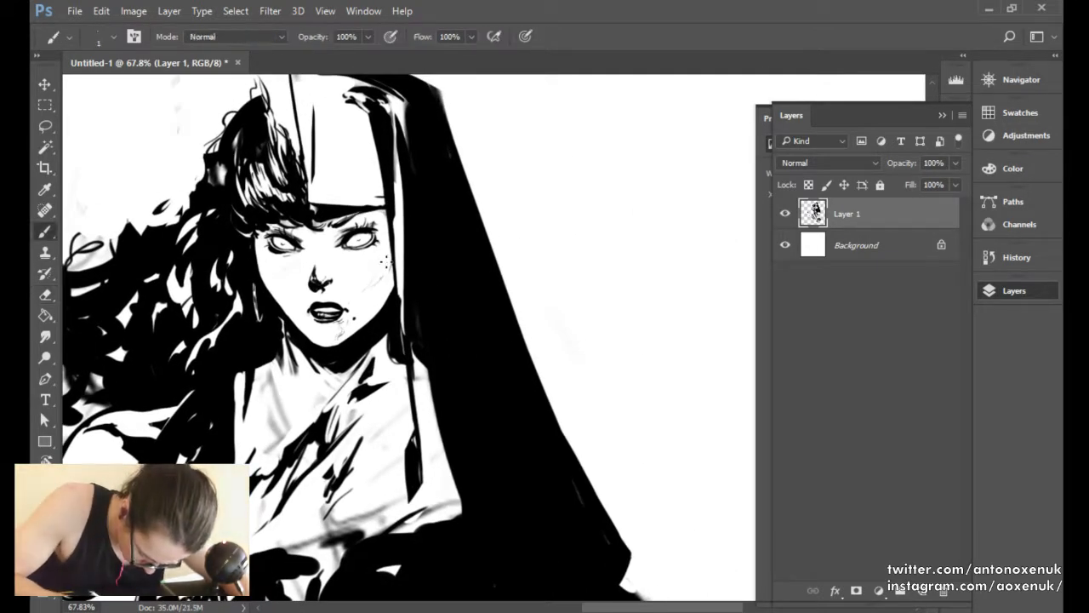
pyautogui.scroll(3, 340, 244)
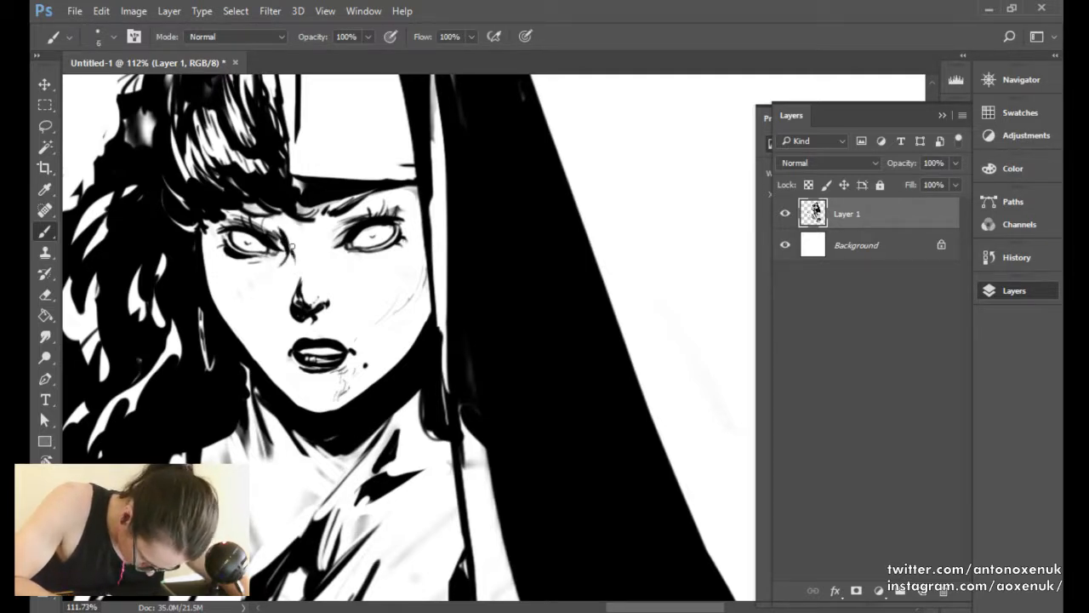
pyautogui.moveTo(385, 220)
pyautogui.mouseDown()
pyautogui.moveTo(315, 223)
pyautogui.moveTo(448, 175)
pyautogui.mouseUp()
# Detail the lashes and lower lid of the hair-side eye with a 6 to 8 px brush and clean them with an eraser.
pyautogui.press('e')
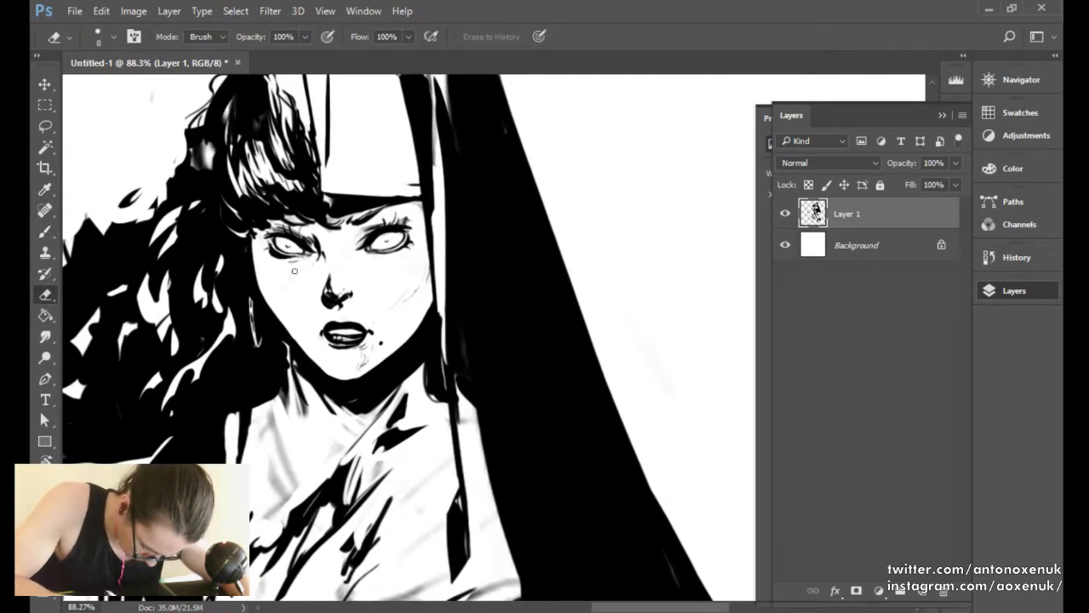
pyautogui.press('b')
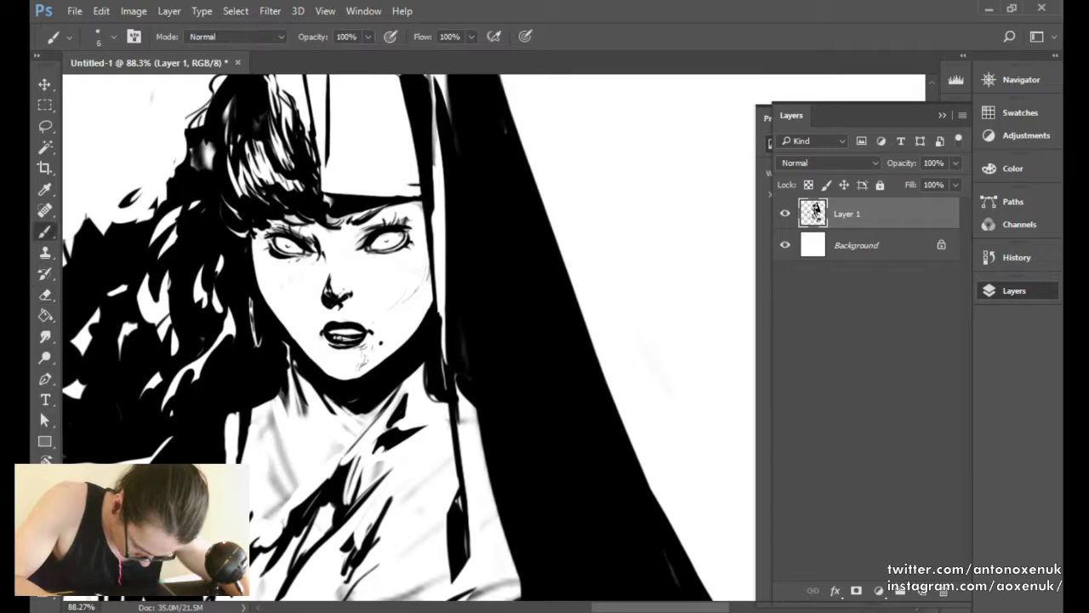
pyautogui.moveTo(432, 227); pyautogui.dragTo(499, 195)
pyautogui.moveTo(397, 219); pyautogui.dragTo(420, 211)
pyautogui.press(']')
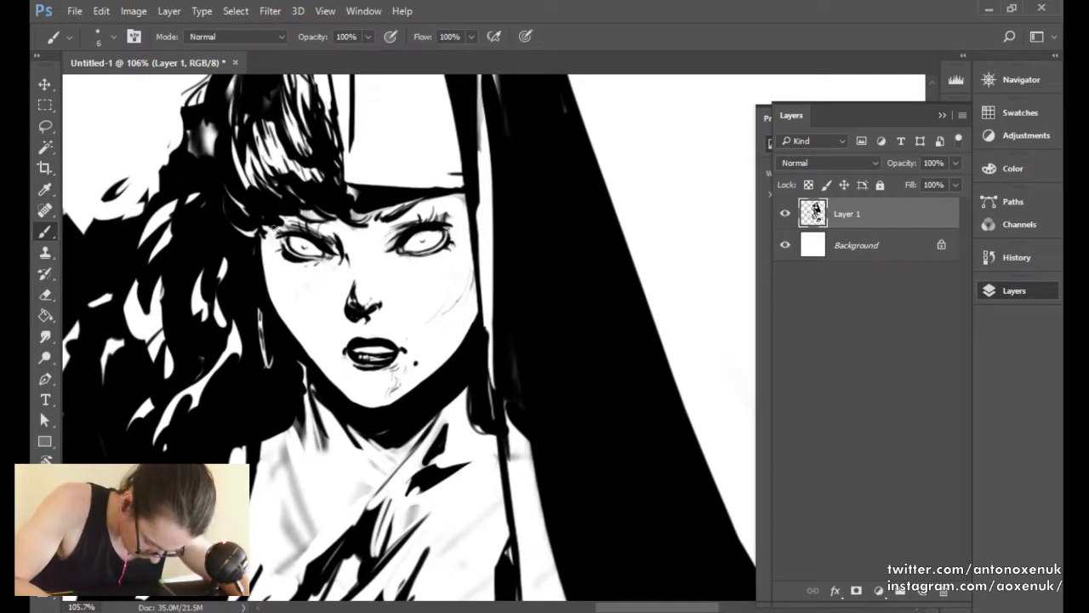
pyautogui.press(']')
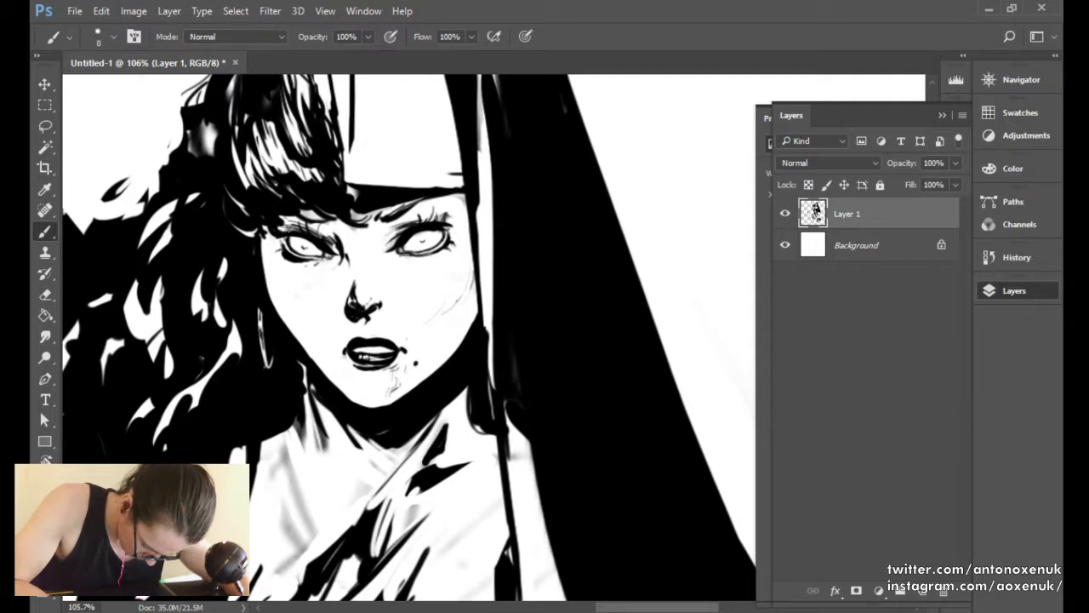
pyautogui.press('e')
pyautogui.press('b')
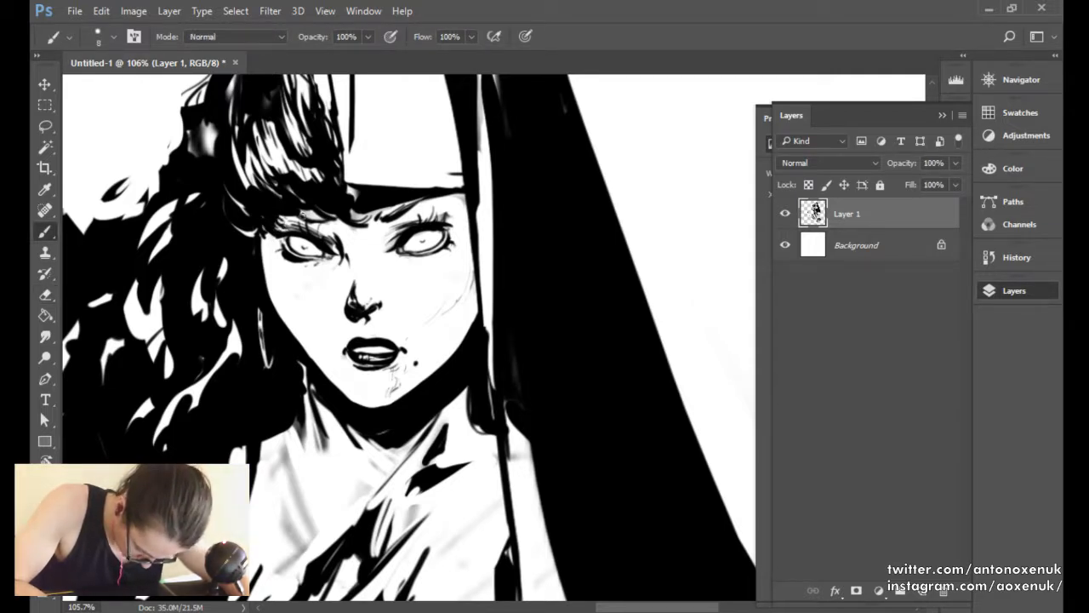
# Rework the cheek edge beside the hair with the eraser and a 7 px brush, undoing the first stroke.
pyautogui.moveTo(275, 284)
pyautogui.mouseDown()
pyautogui.moveTo(268, 234)
pyautogui.moveTo(277, 316)
pyautogui.mouseUp()
pyautogui.hotkey('ctrl', 'z')
pyautogui.press('e')
pyautogui.press('b')
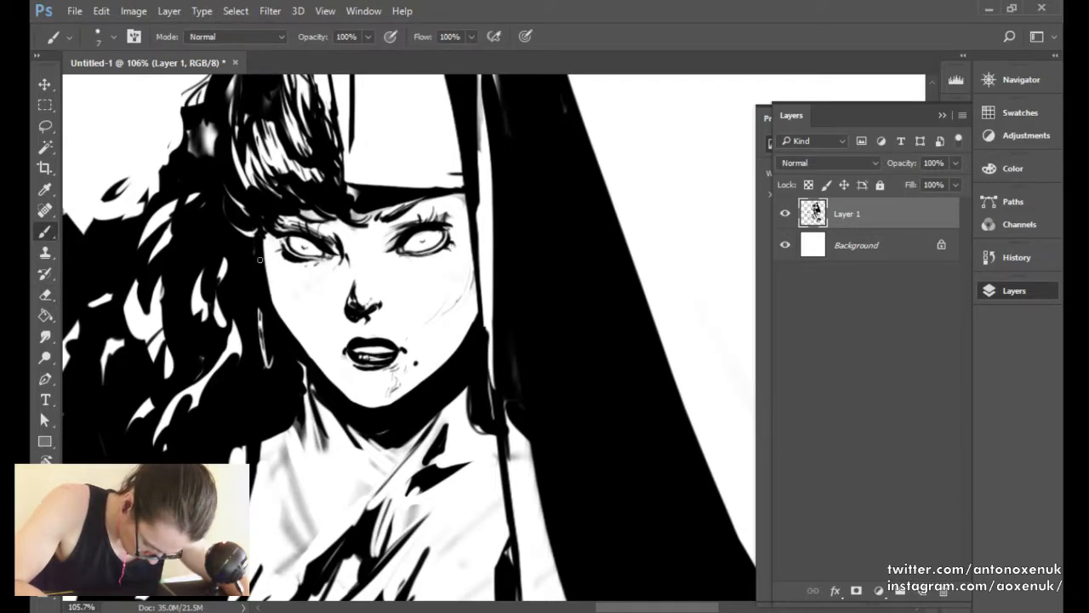
# Touch up the fringe beside the front edge of the headpiece with the eraser and set the brush to 15 px.
pyautogui.hotkey('ctrl', '0')
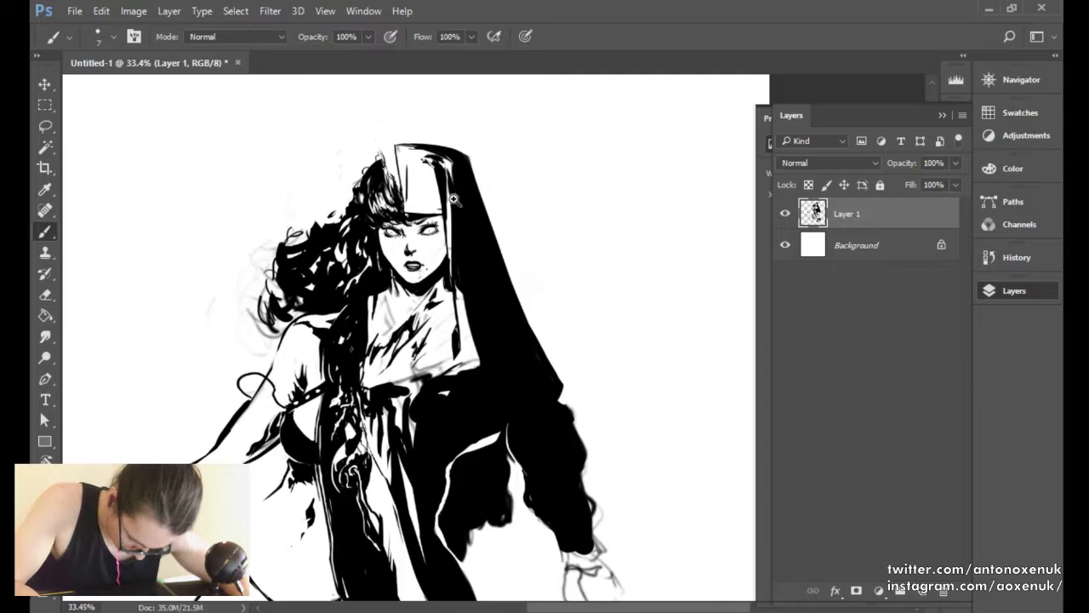
pyautogui.moveTo(453, 199); pyautogui.dragTo(488, 199)
pyautogui.moveTo(358, 199); pyautogui.dragTo(415, 193)
pyautogui.moveTo(373, 209); pyautogui.dragTo(417, 206)
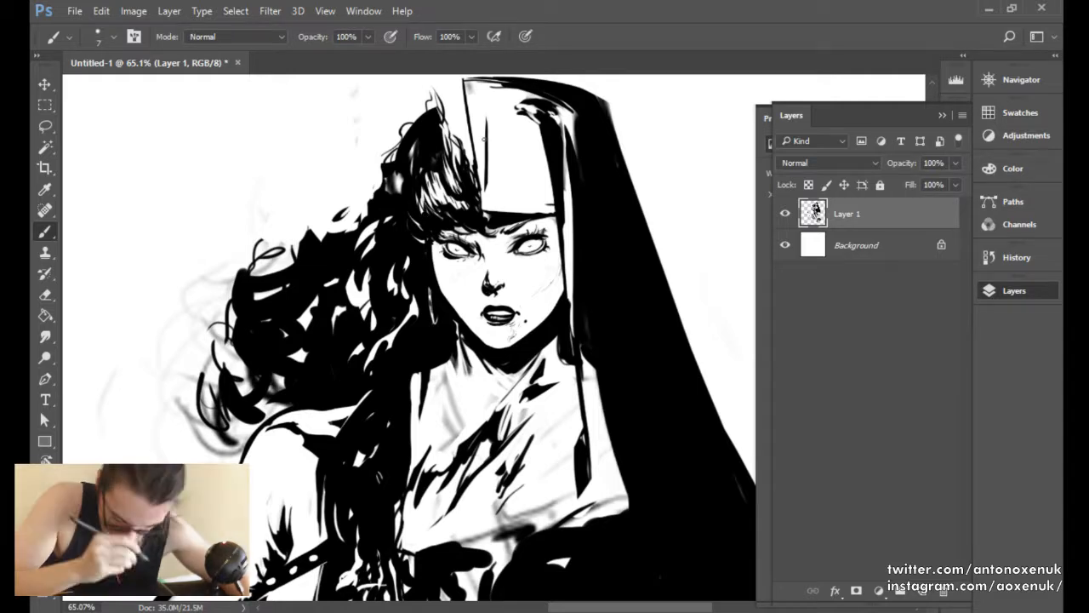
pyautogui.press(']')
pyautogui.press(']')
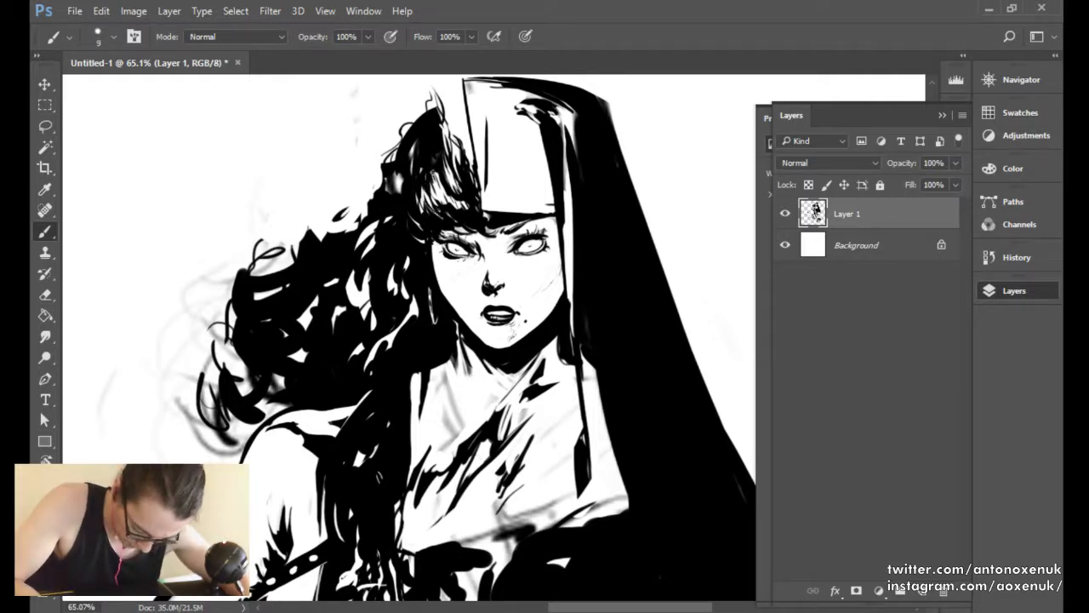
pyautogui.press(']')
pyautogui.press(']')
pyautogui.moveTo(474, 112); pyautogui.dragTo(378, 150)
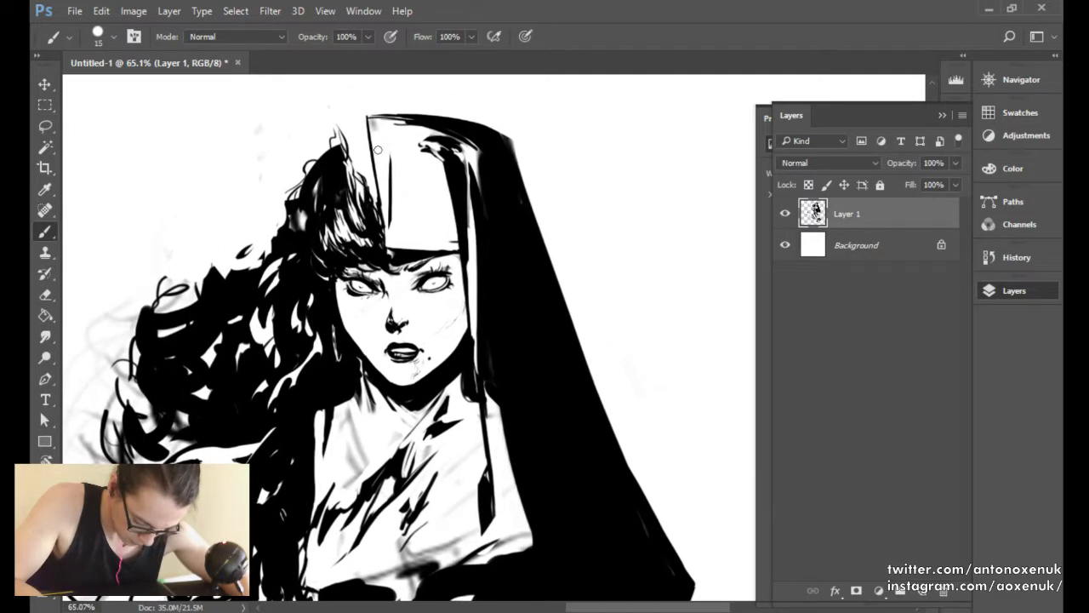
pyautogui.press('e')
pyautogui.moveTo(359, 197); pyautogui.dragTo(387, 260)
pyautogui.press('b')
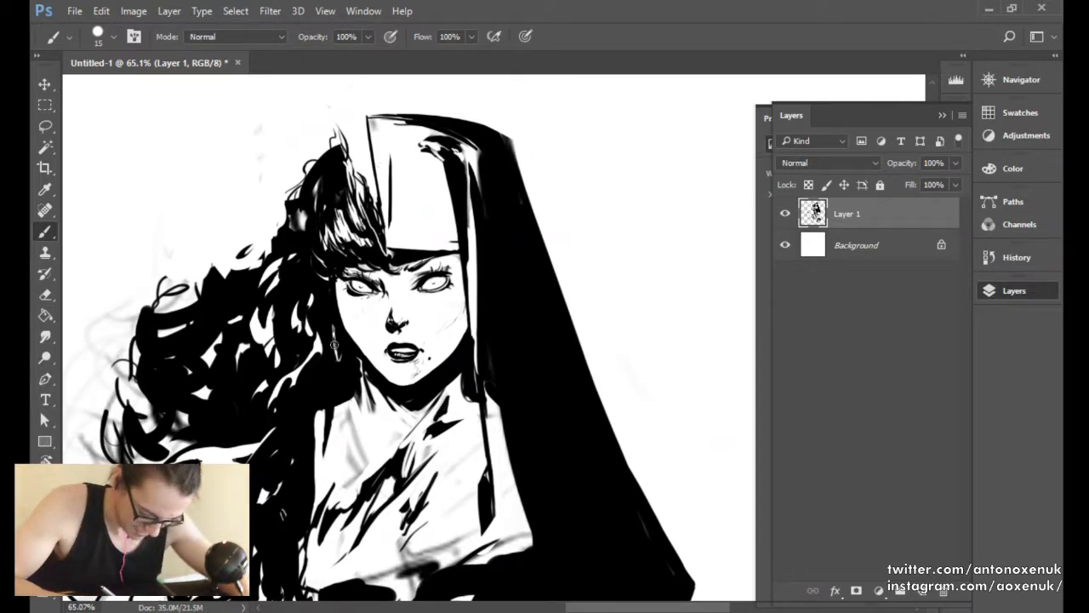
# Fill the hair mass beside the face and neck with solid black using a 30 px brush.
pyautogui.scroll(-1, 336, 348)
pyautogui.press(']')
pyautogui.press(']')
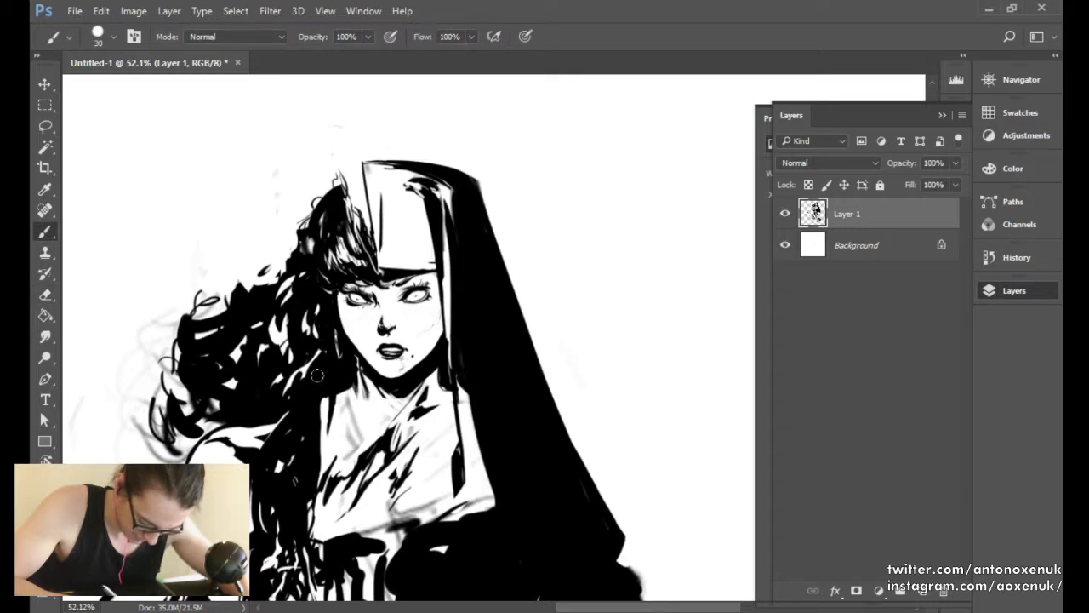
pyautogui.moveTo(313, 334); pyautogui.dragTo(293, 362)
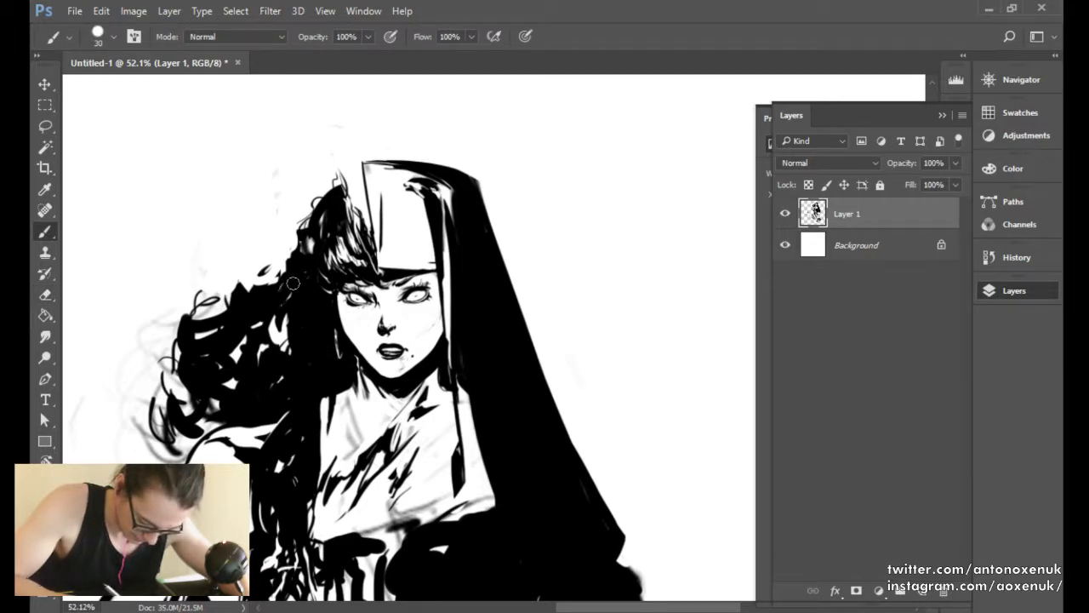
# Shape small curls along the outer edge of the hair beside the temple with a 6 px eraser and a smaller brush.
pyautogui.press('e')
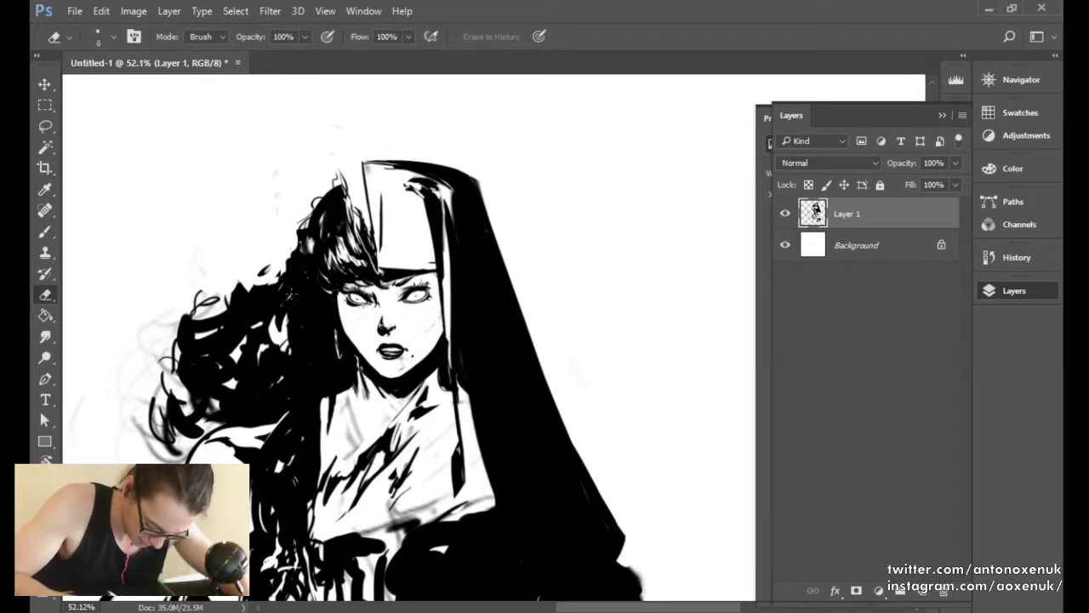
pyautogui.press('b')
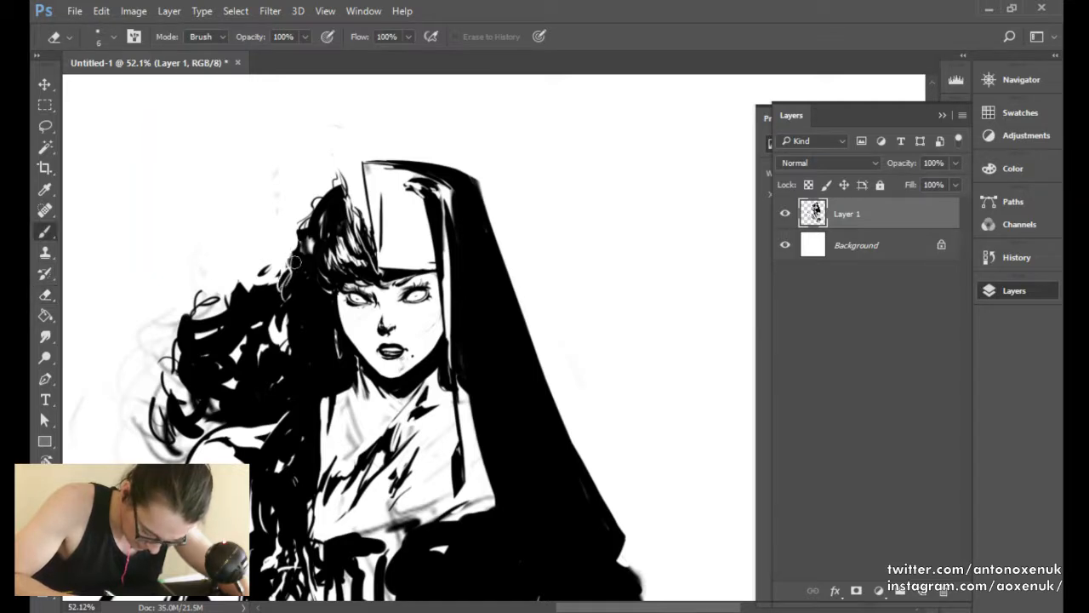
pyautogui.press('[')
pyautogui.press('[')
pyautogui.press('e')
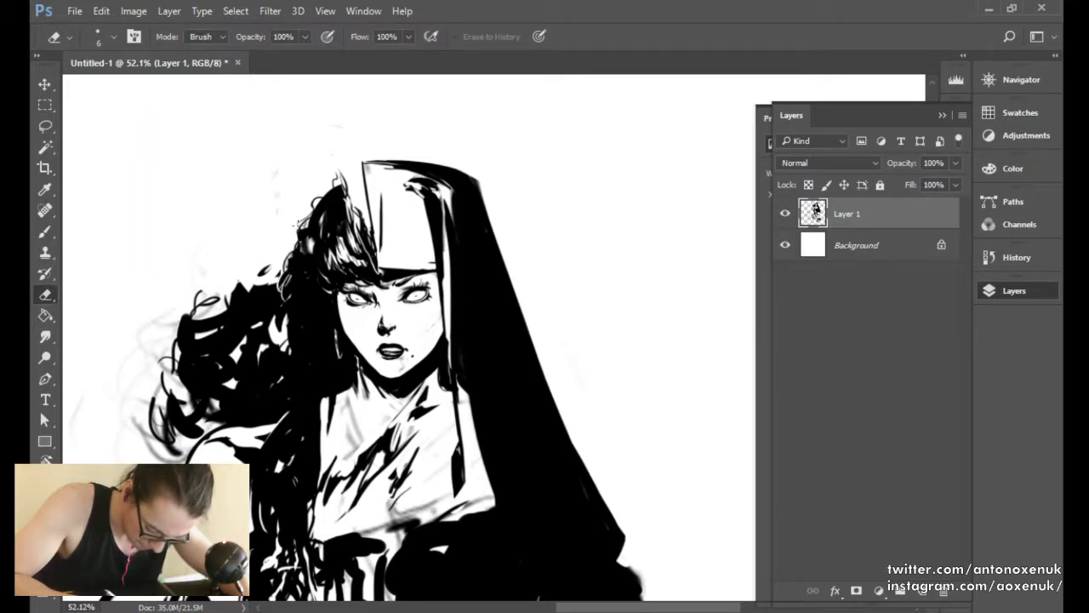
pyautogui.moveTo(301, 228)
pyautogui.mouseDown()
pyautogui.moveTo(290, 257)
pyautogui.moveTo(302, 247)
pyautogui.mouseUp()
pyautogui.press('b')
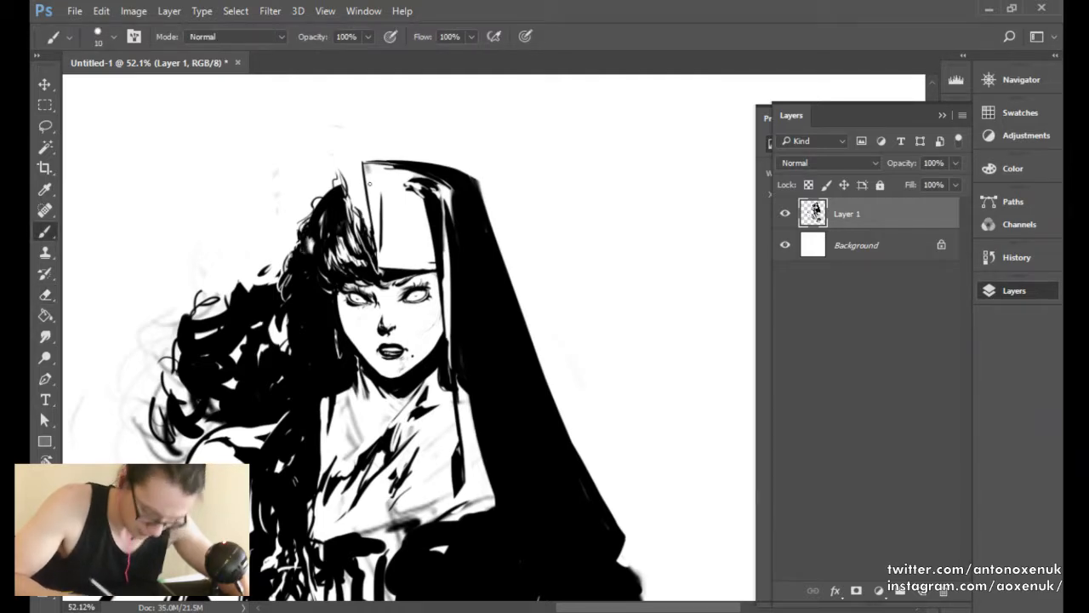
# Mirror the canvas horizontally and trim the hair's outer edge near the temple with an eraser enlarged to 20 px.
pyautogui.press('F2')
pyautogui.moveTo(276, 283)
pyautogui.mouseDown()
pyautogui.moveTo(557, 303)
pyautogui.moveTo(526, 313)
pyautogui.moveTo(545, 309)
pyautogui.mouseUp()
pyautogui.press('e')
pyautogui.press(']')
pyautogui.press(']')
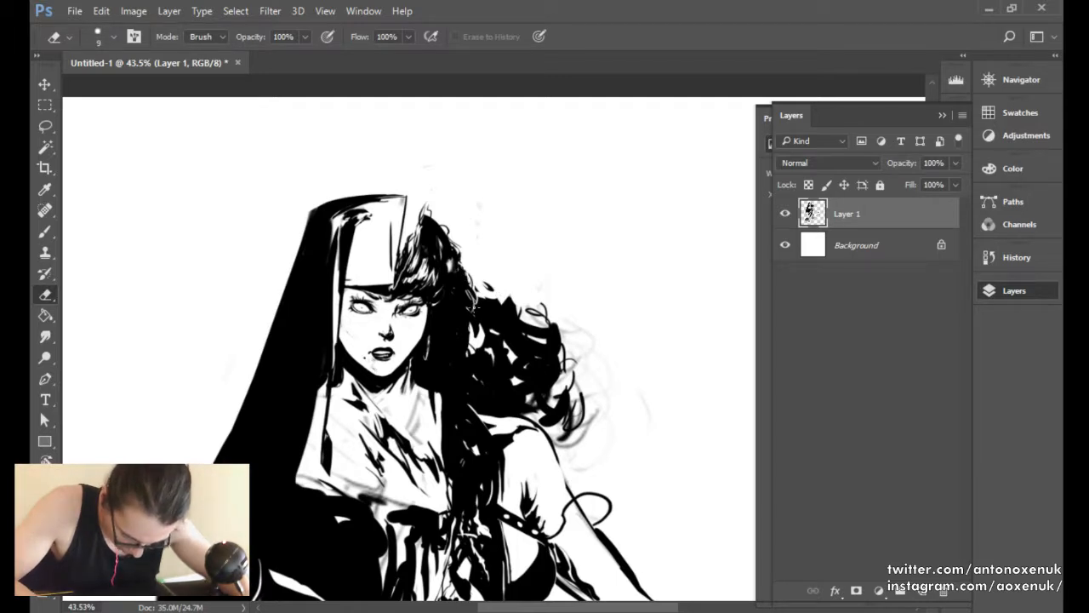
pyautogui.press(']')
pyautogui.press(']')
pyautogui.press(']')
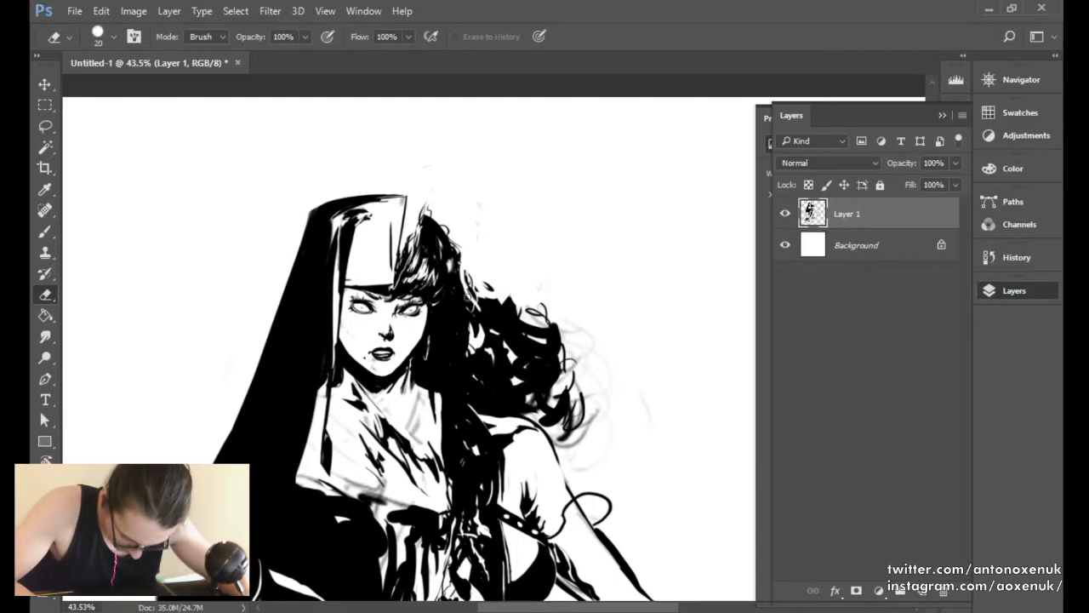
pyautogui.press('b')
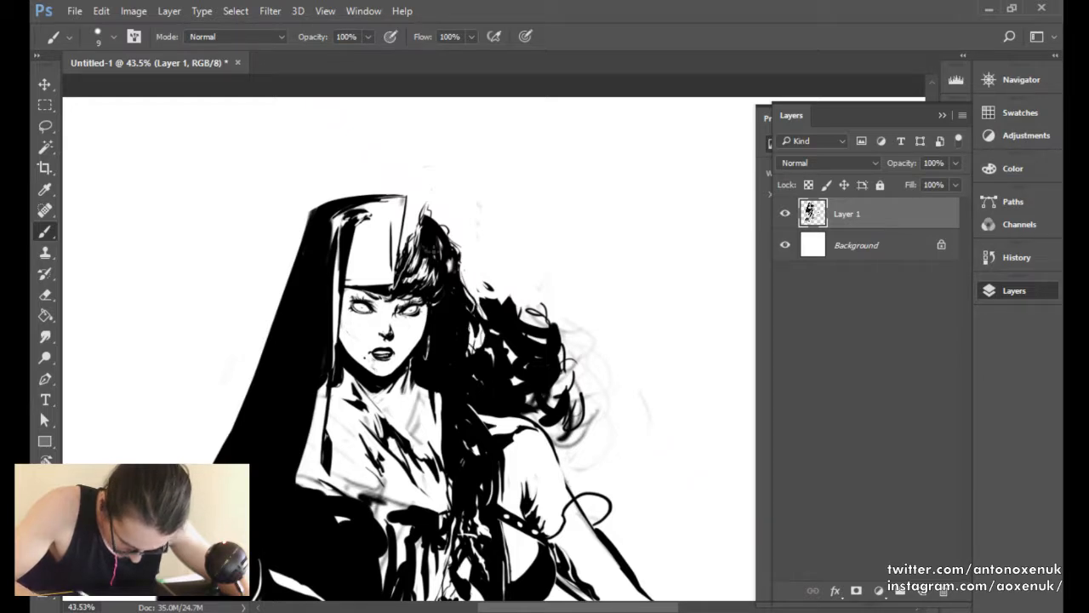
# Carve curved white highlight strands into the black hair beside the cheek and neck with a 30 px eraser.
pyautogui.press('e')
pyautogui.press('[')
pyautogui.press('[')
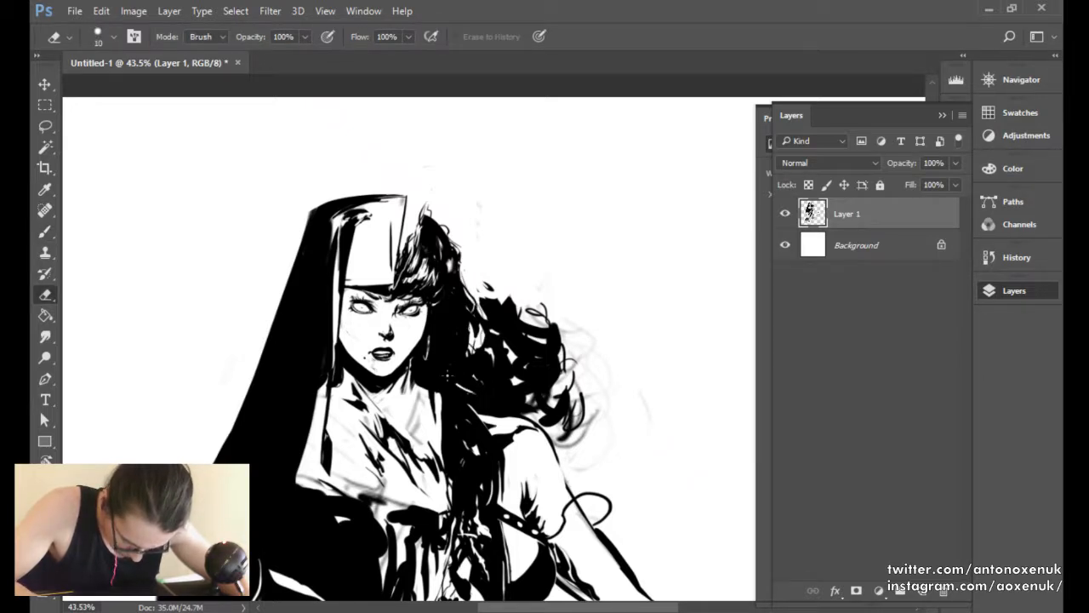
pyautogui.press(']')
pyautogui.press(']')
pyautogui.moveTo(449, 380)
pyautogui.mouseDown()
pyautogui.moveTo(456, 333)
pyautogui.moveTo(441, 321)
pyautogui.moveTo(444, 346)
pyautogui.moveTo(443, 312)
pyautogui.mouseUp()
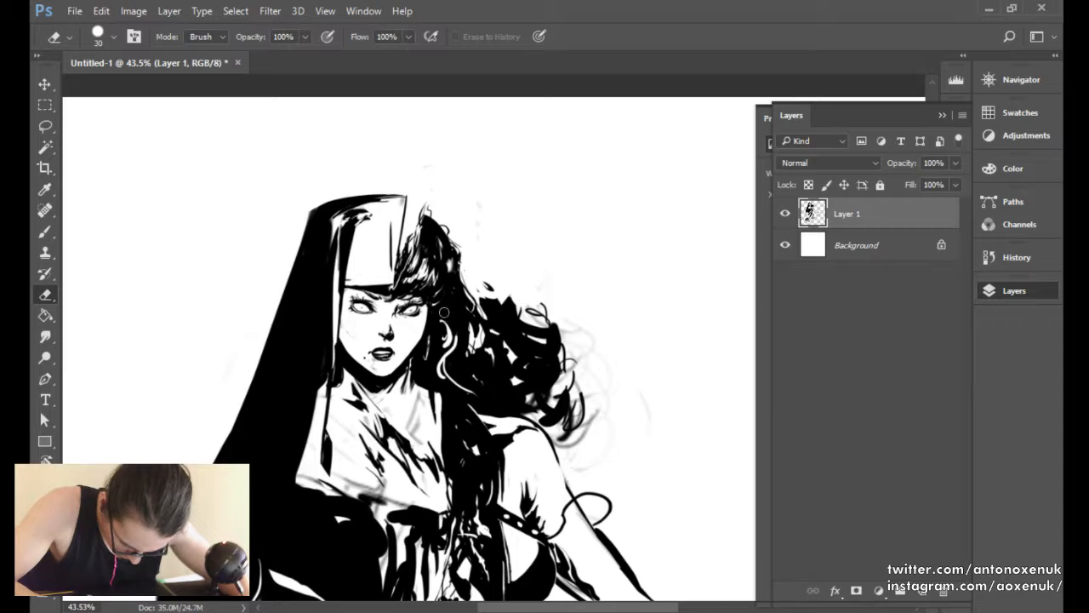
# Break up the new highlight strands beside the cheek with black strokes using a 20 px brush, reduced to 15 px.
pyautogui.press('b')
pyautogui.press(']')
pyautogui.press(']')
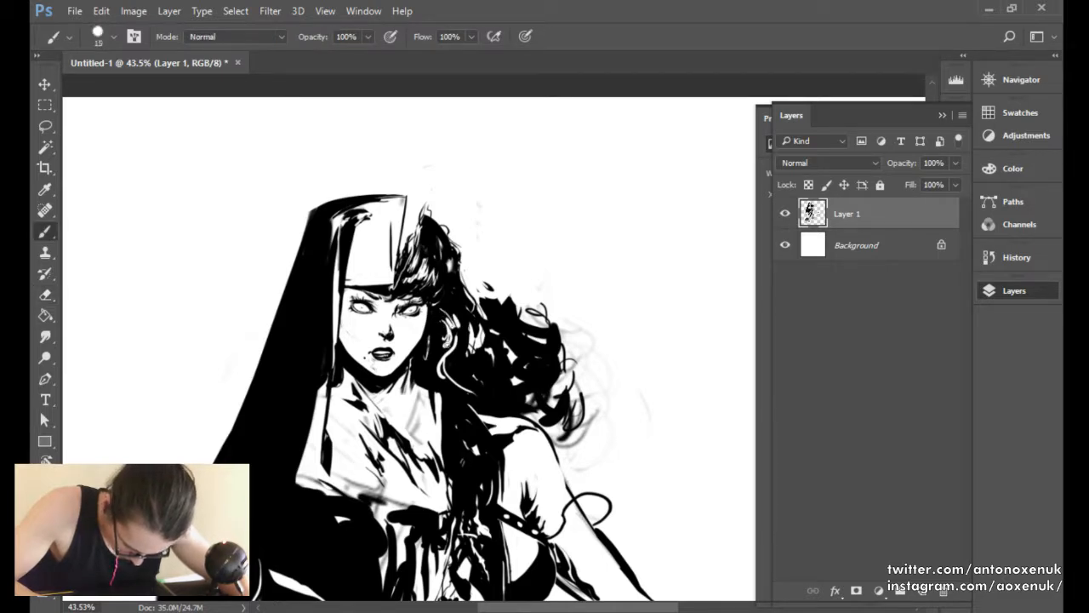
pyautogui.press(']')
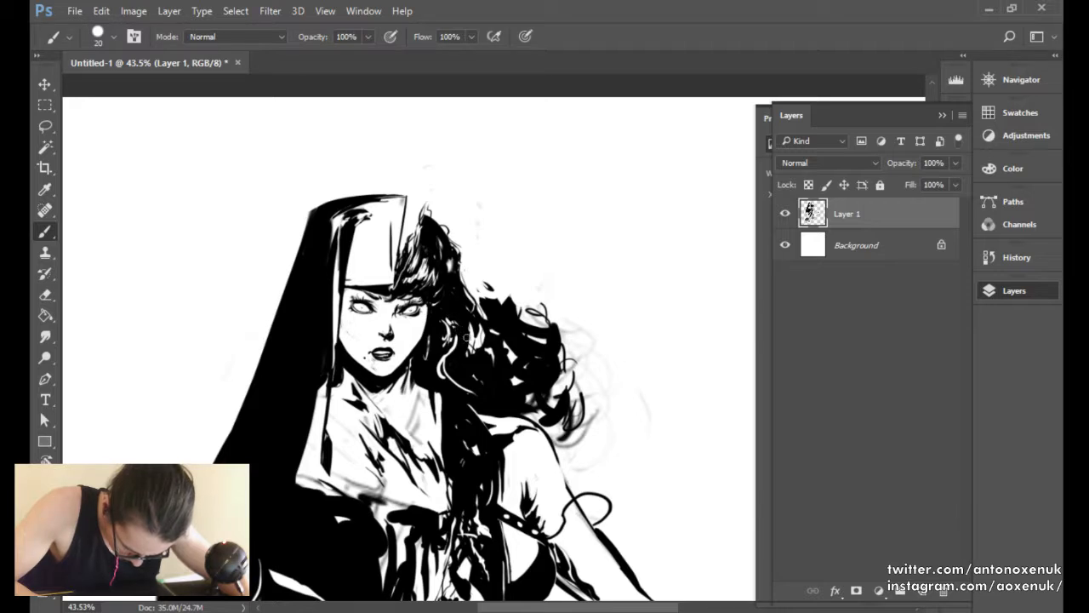
pyautogui.moveTo(450, 350); pyautogui.dragTo(451, 345)
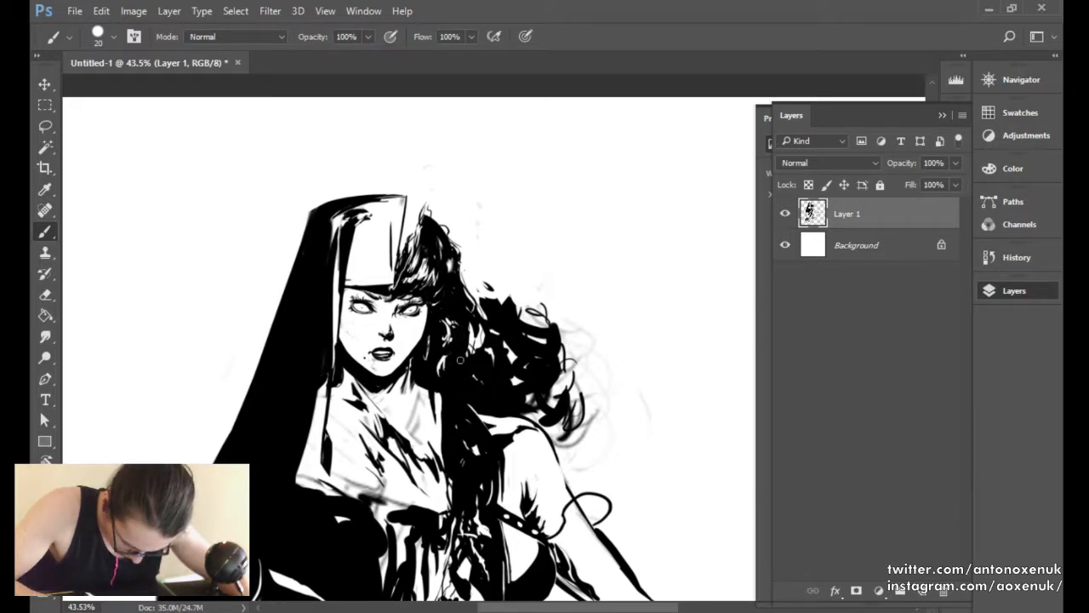
pyautogui.press('[')
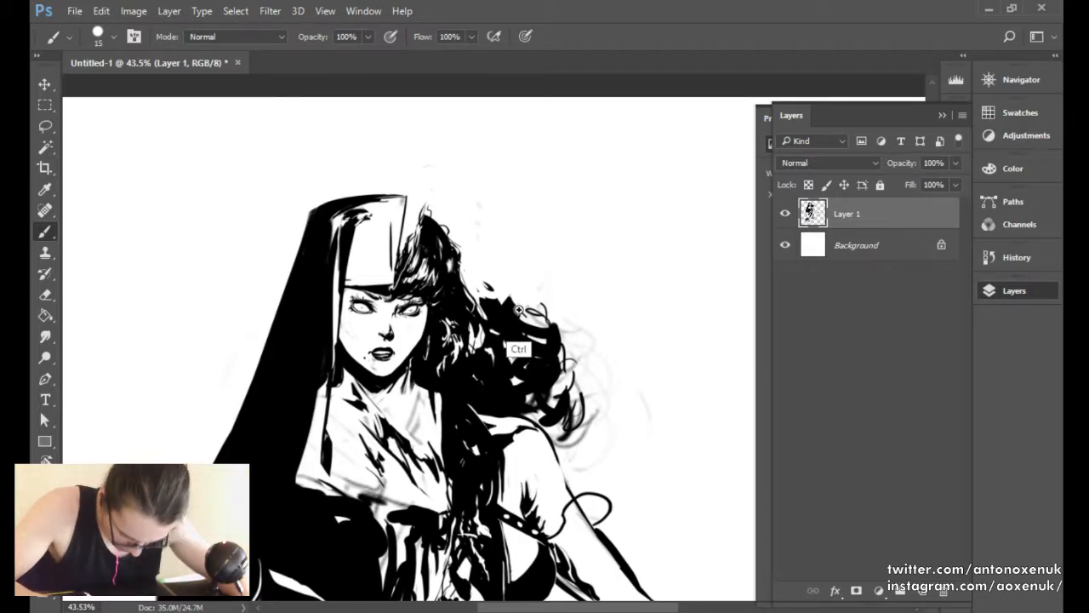
# Refine the hair beside the temple, alternating a 25 px eraser with a black brush of 15 to 20 px.
pyautogui.moveTo(519, 313)
pyautogui.mouseDown()
pyautogui.moveTo(490, 321)
pyautogui.moveTo(487, 341)
pyautogui.mouseUp()
pyautogui.press('e')
pyautogui.press('b')
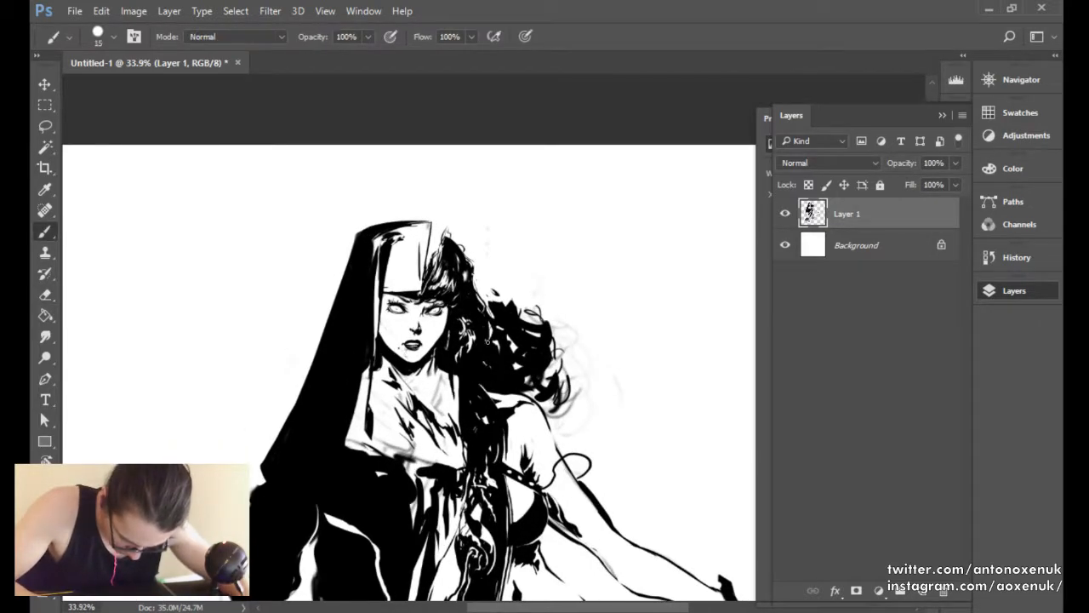
pyautogui.press('e')
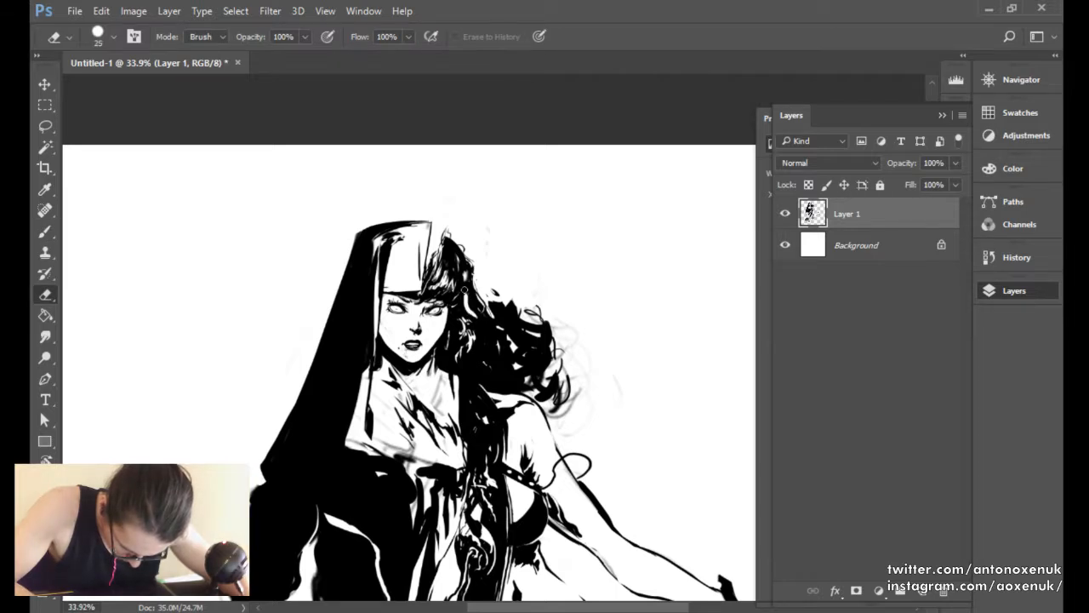
pyautogui.press('b')
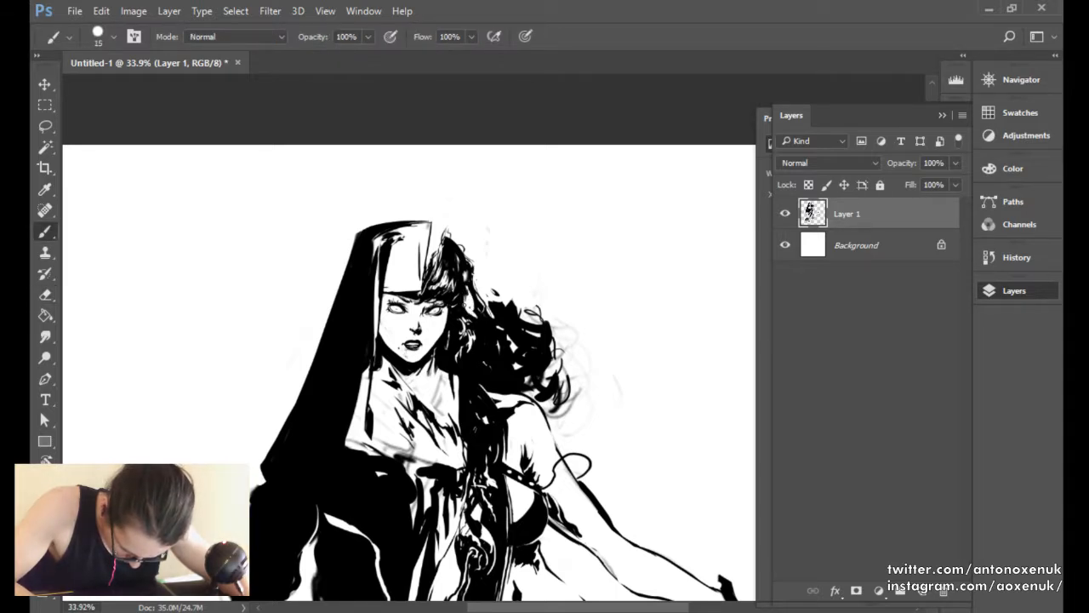
pyautogui.press(']')
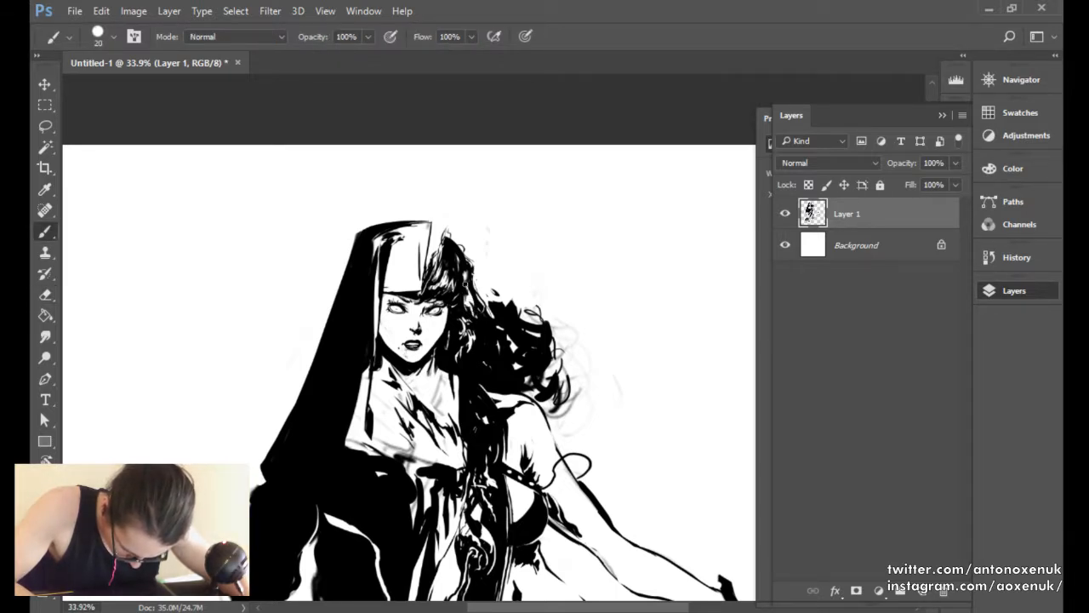
pyautogui.press('e')
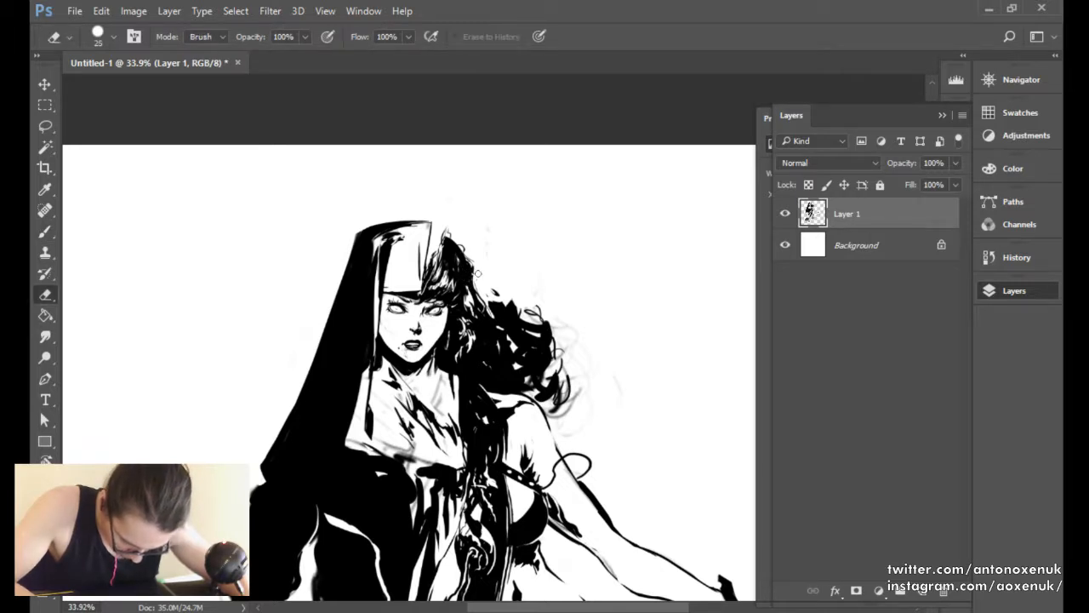
pyautogui.press('b')
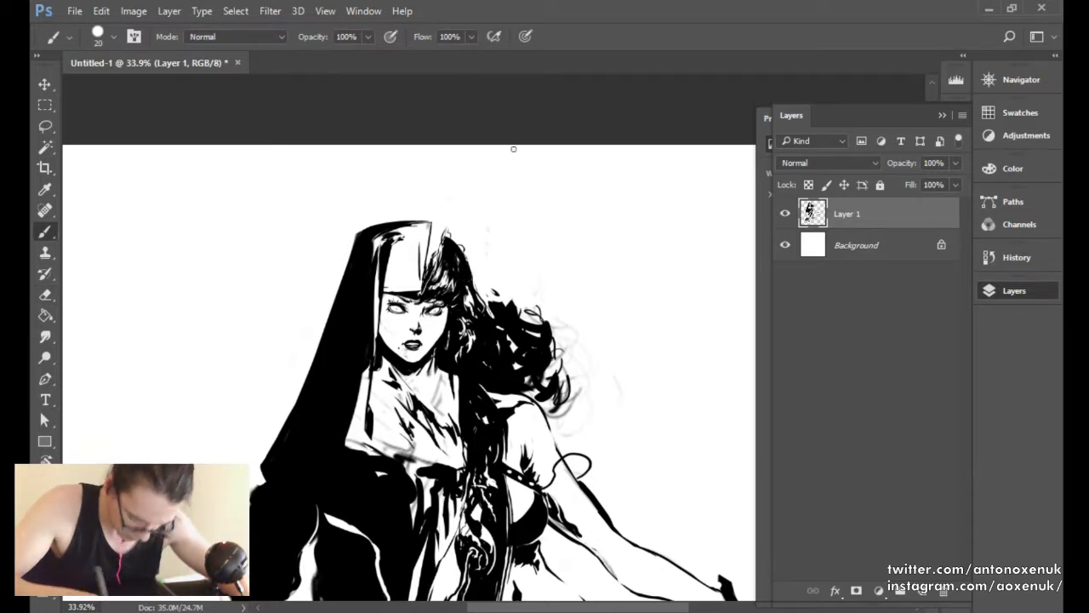
# Mirror the canvas horizontally, rotate the view and refine the cheek and jaw contour next to the hair with a 10 px brush.
pyautogui.hotkey('ctrl', 'shift', 'h')
pyautogui.moveTo(663, 340)
pyautogui.mouseDown()
pyautogui.moveTo(493, 304)
pyautogui.moveTo(540, 299)
pyautogui.mouseUp()
pyautogui.moveTo(625, 247); pyautogui.dragTo(591, 312)
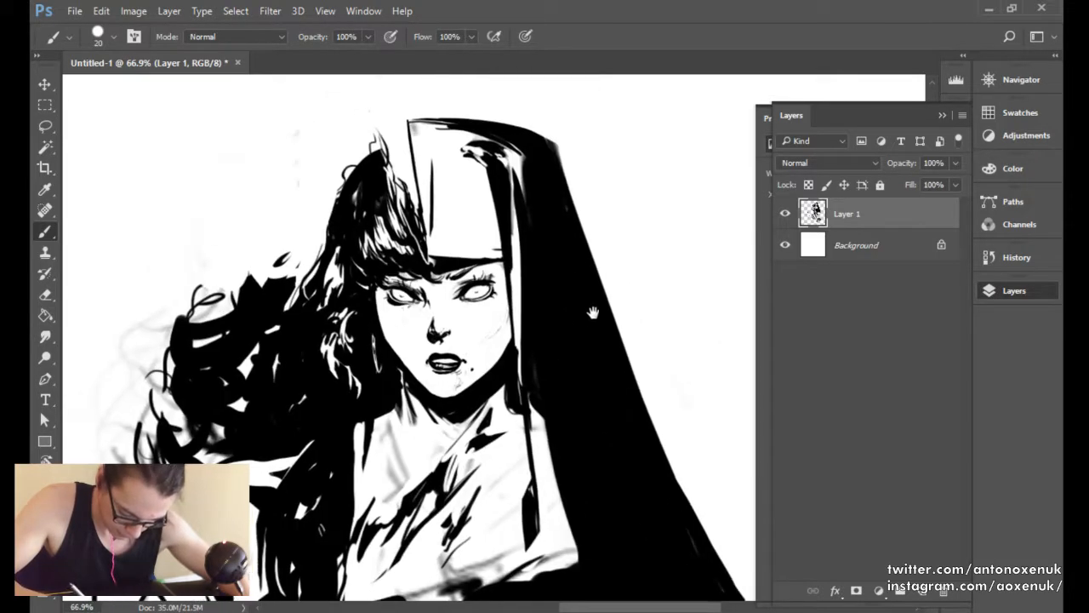
pyautogui.press('r')
pyautogui.moveTo(474, 376)
pyautogui.mouseDown()
pyautogui.moveTo(546, 271)
pyautogui.moveTo(562, 336)
pyautogui.mouseUp()
pyautogui.press('b')
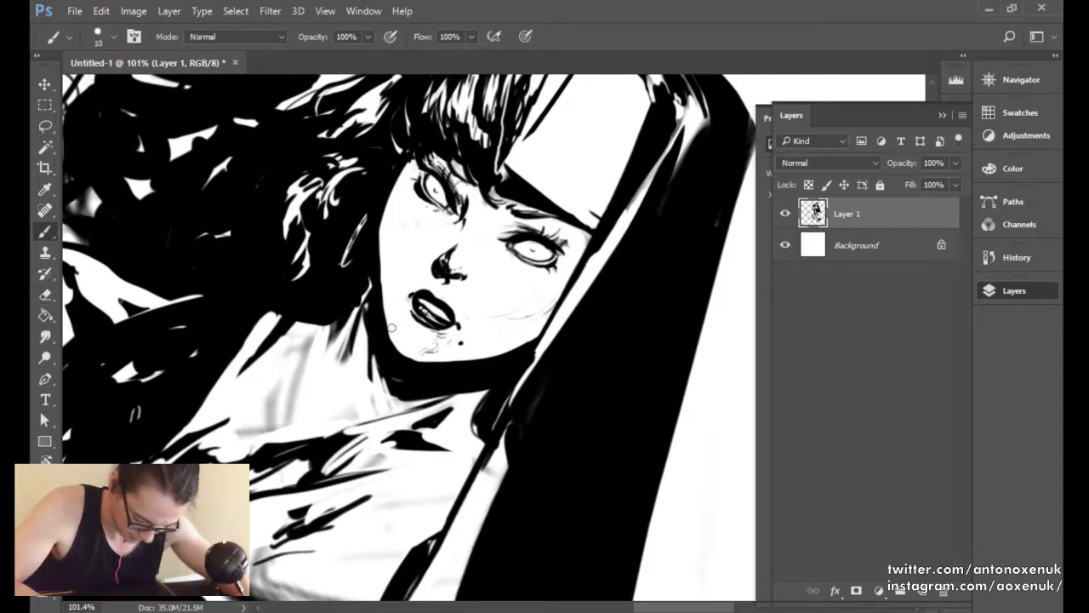
pyautogui.moveTo(377, 234); pyautogui.dragTo(391, 348)
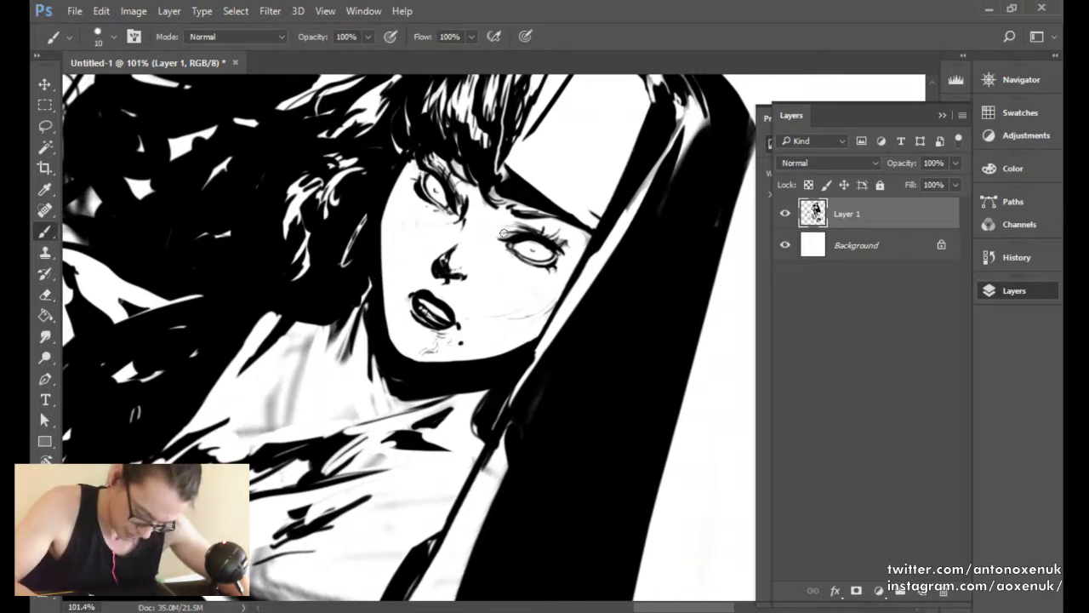
# Reset the canvas rotation and clean up the front upper corner of the headpiece with a 10 px eraser.
pyautogui.press('r')
pyautogui.click(246, 39)
pyautogui.press('b')
pyautogui.moveTo(570, 253); pyautogui.dragTo(507, 289)
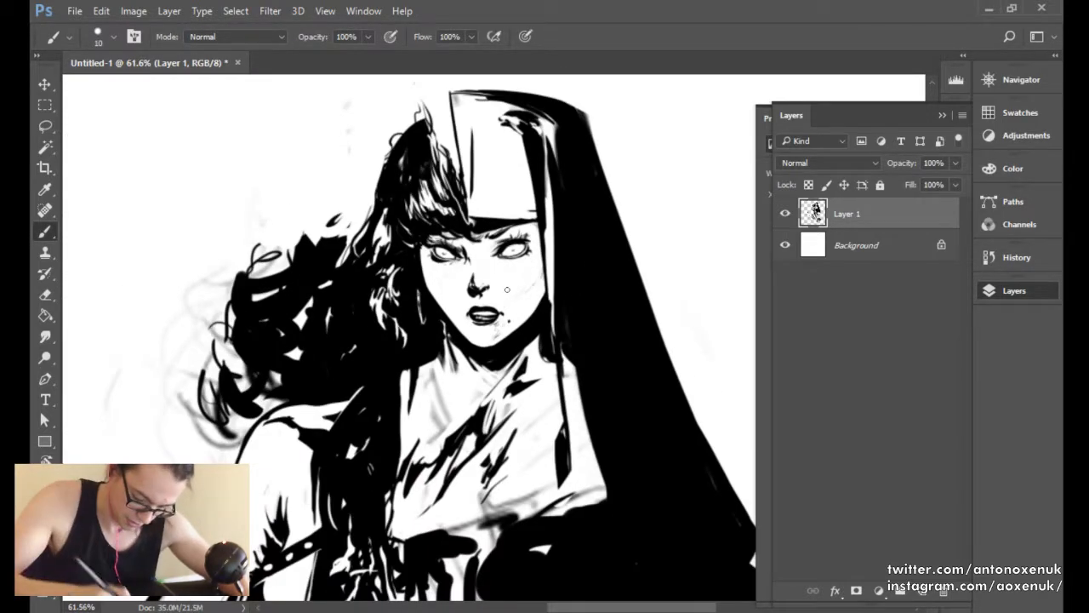
pyautogui.moveTo(611, 203)
pyautogui.mouseDown()
pyautogui.moveTo(634, 198)
pyautogui.moveTo(590, 291)
pyautogui.mouseUp()
pyautogui.press('e')
pyautogui.press('[')
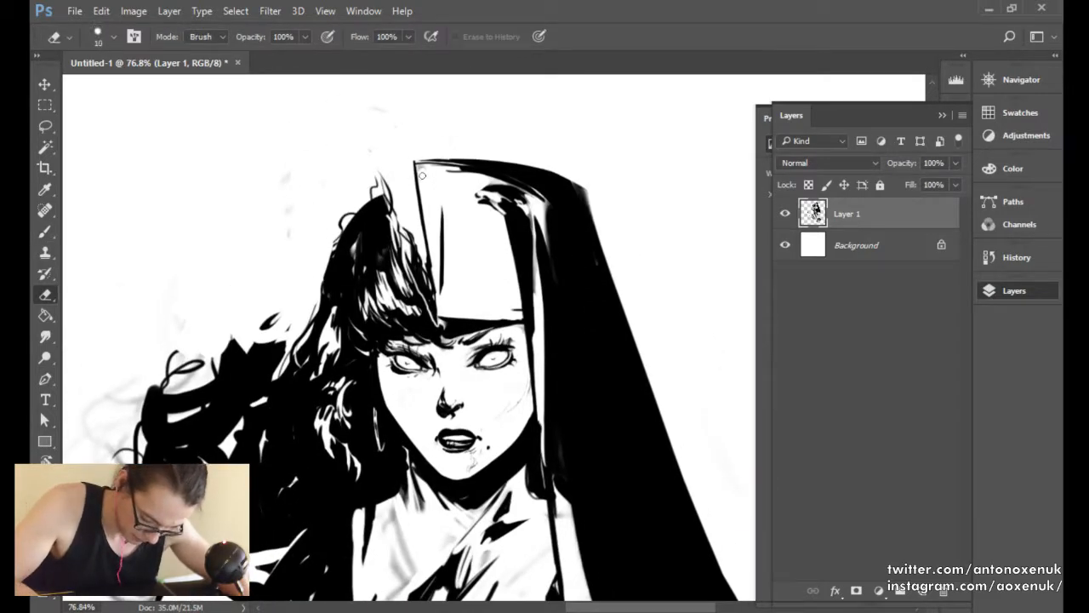
# Enlarge the eraser to 15 px for working on the hair mass above the shoulder.
pyautogui.moveTo(550, 194); pyautogui.dragTo(508, 248)
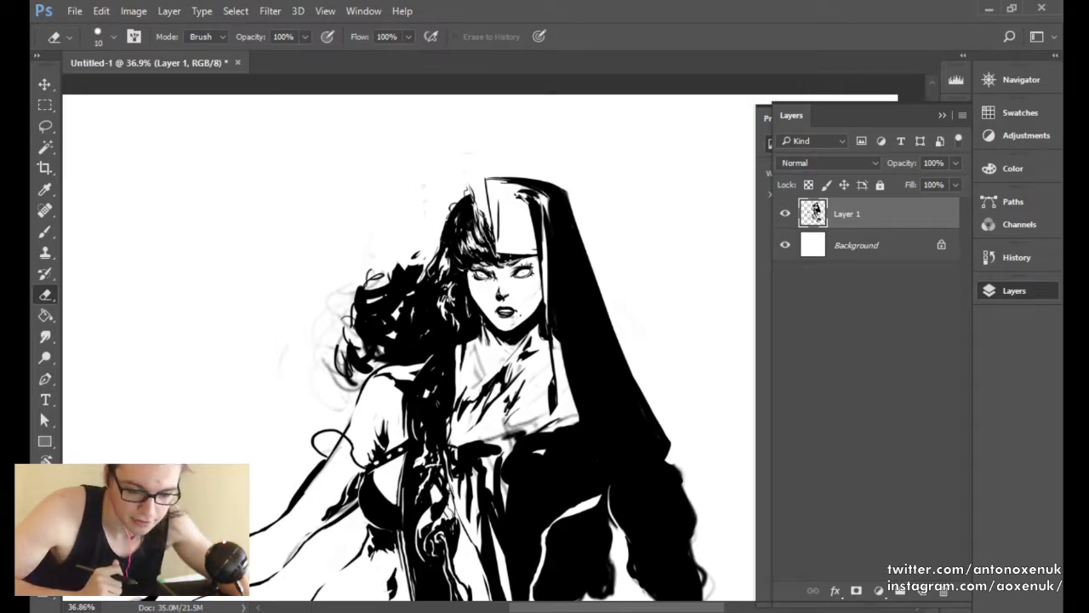
pyautogui.moveTo(554, 251)
pyautogui.mouseDown()
pyautogui.moveTo(548, 310)
pyautogui.moveTo(571, 262)
pyautogui.mouseUp()
pyautogui.press(']')
pyautogui.press(']')
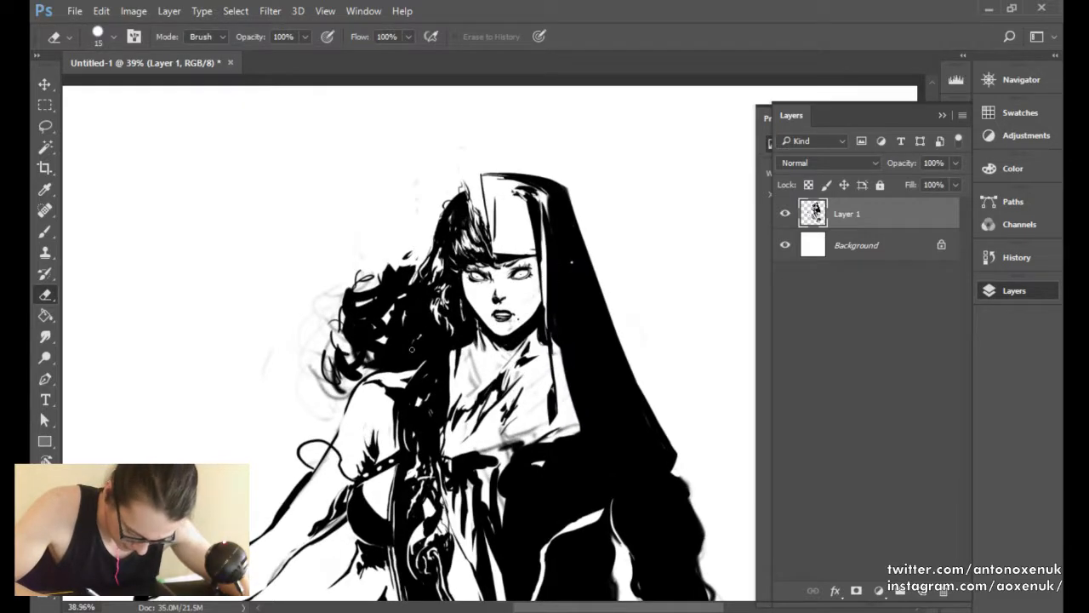
# Shape the white highlight in the dark hair mass above the bare shoulder with the Brush and Eraser tools.
pyautogui.press('b')
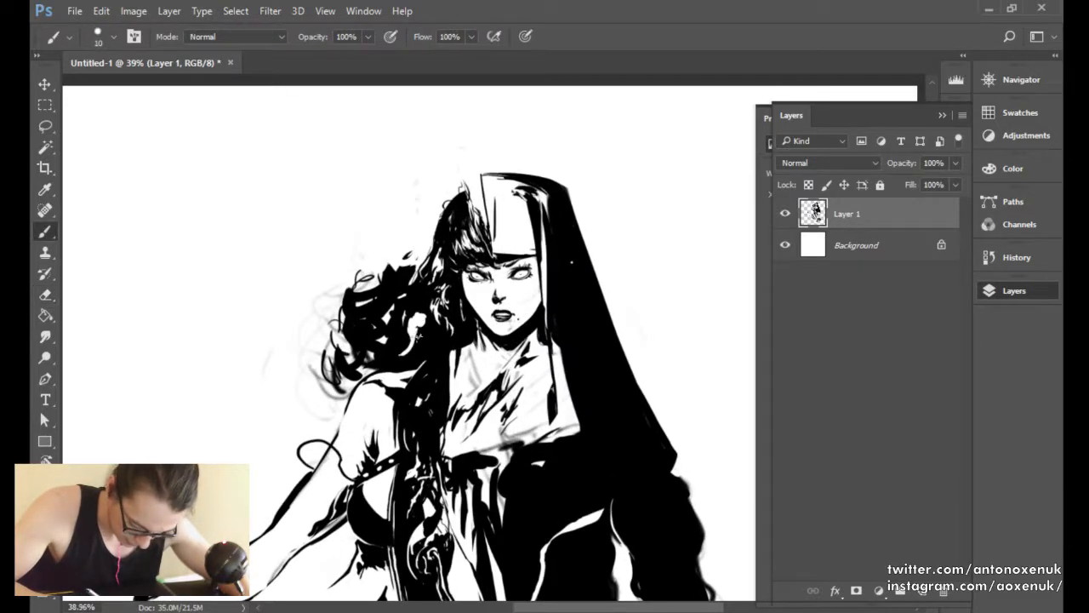
pyautogui.press('[')
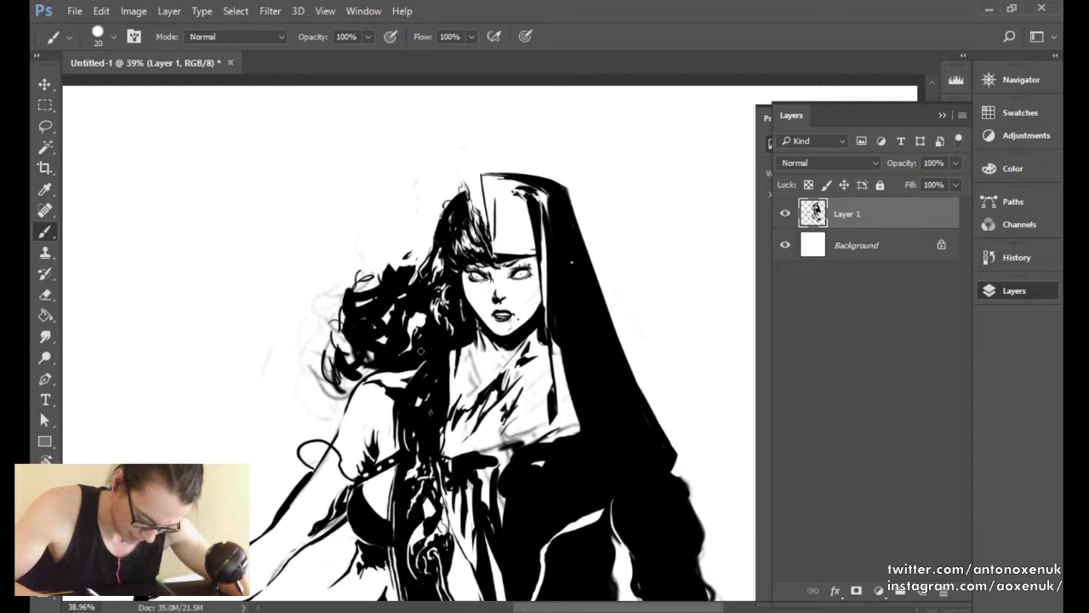
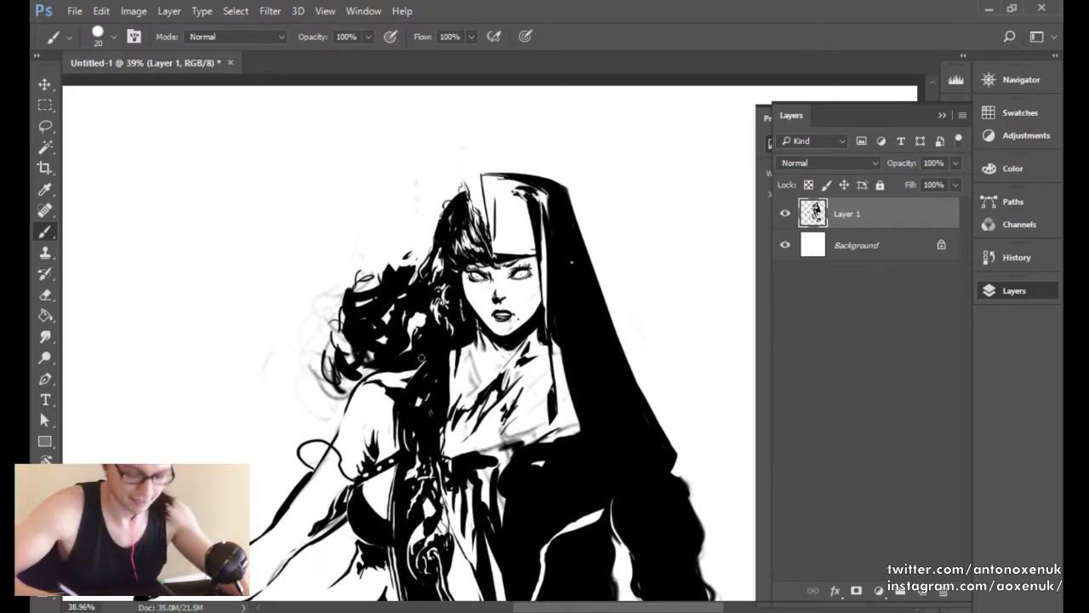
pyautogui.press('e')
pyautogui.press('b')
# Flip the canvas horizontally to work on the face in mirror view.
pyautogui.moveTo(571, 259)
pyautogui.mouseDown()
pyautogui.moveTo(554, 284)
pyautogui.moveTo(587, 286)
pyautogui.mouseUp()
pyautogui.moveTo(525, 268); pyautogui.dragTo(553, 261)
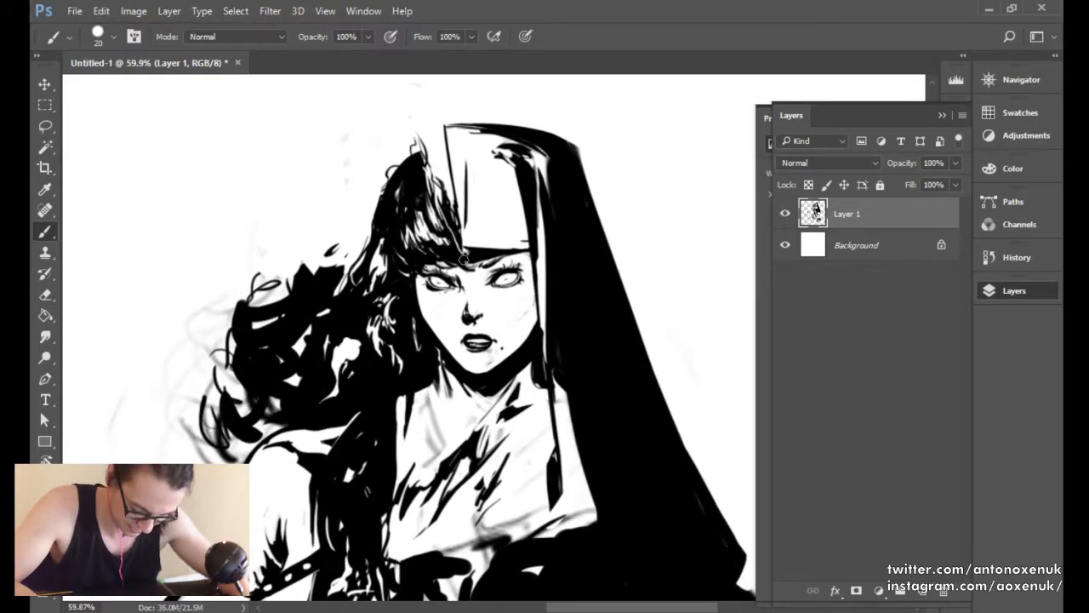
pyautogui.moveTo(463, 265); pyautogui.dragTo(422, 289)
pyautogui.hotkey('ctrl', 'shift', 'h')
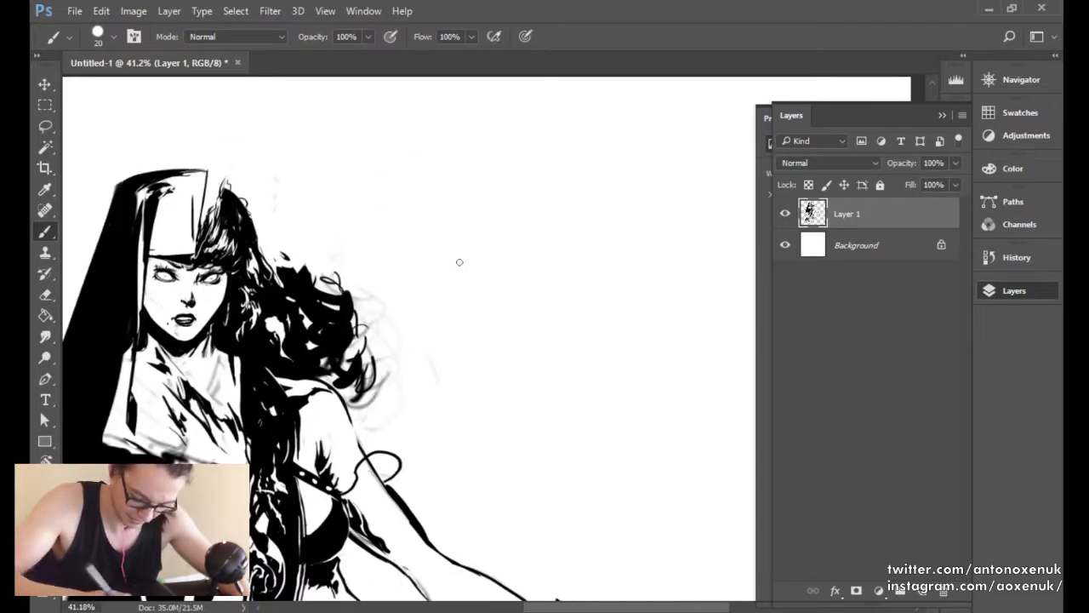
pyautogui.moveTo(202, 298); pyautogui.dragTo(423, 283)
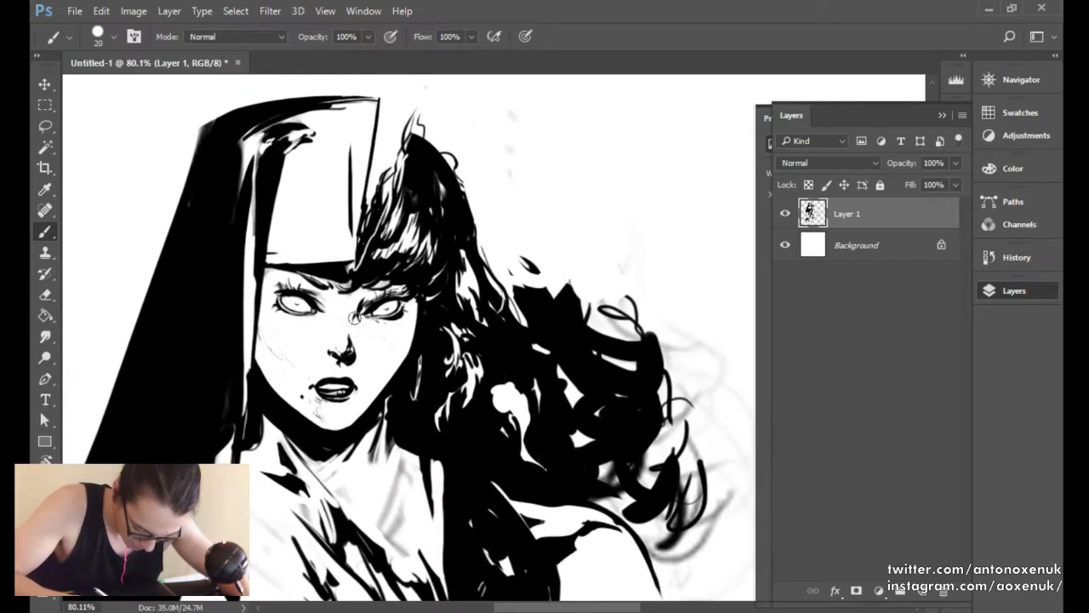
# Refine the brow and inner corner of the eye beneath the fringe with a small brush.
pyautogui.press('e')
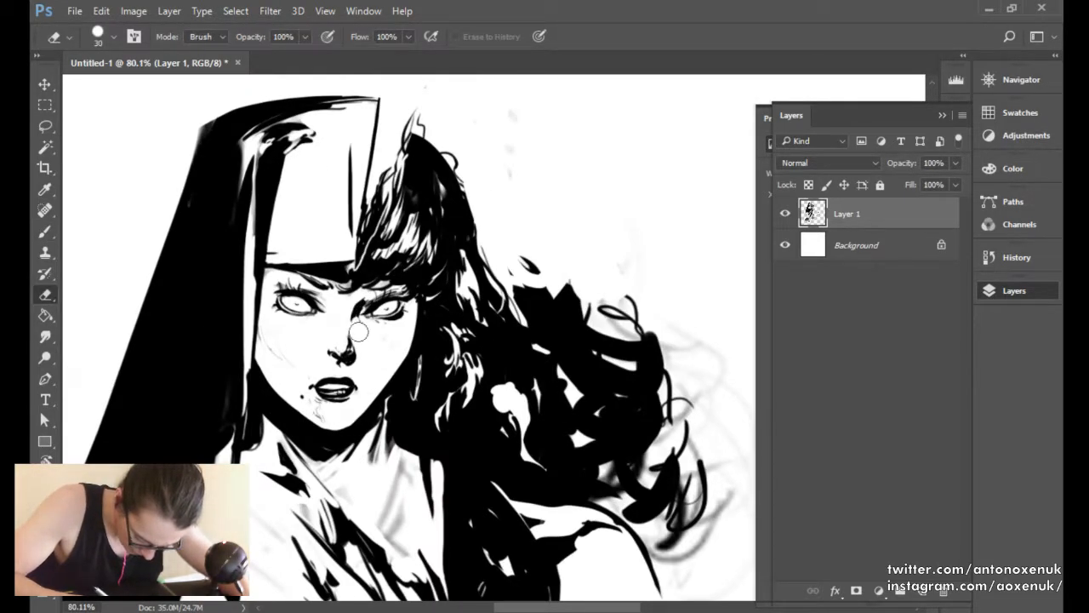
pyautogui.press('b')
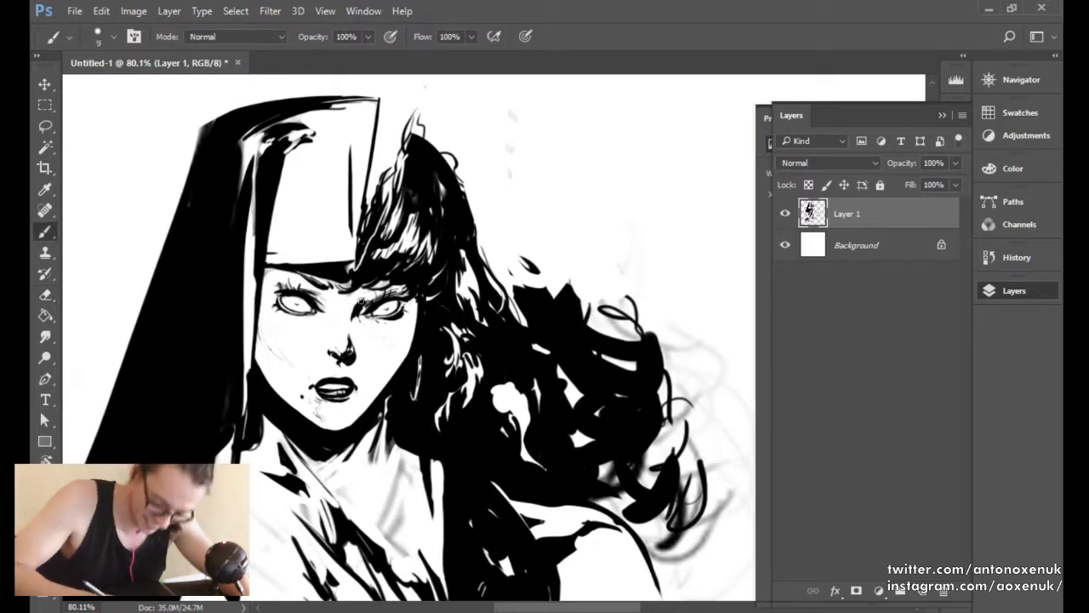
pyautogui.press('[')
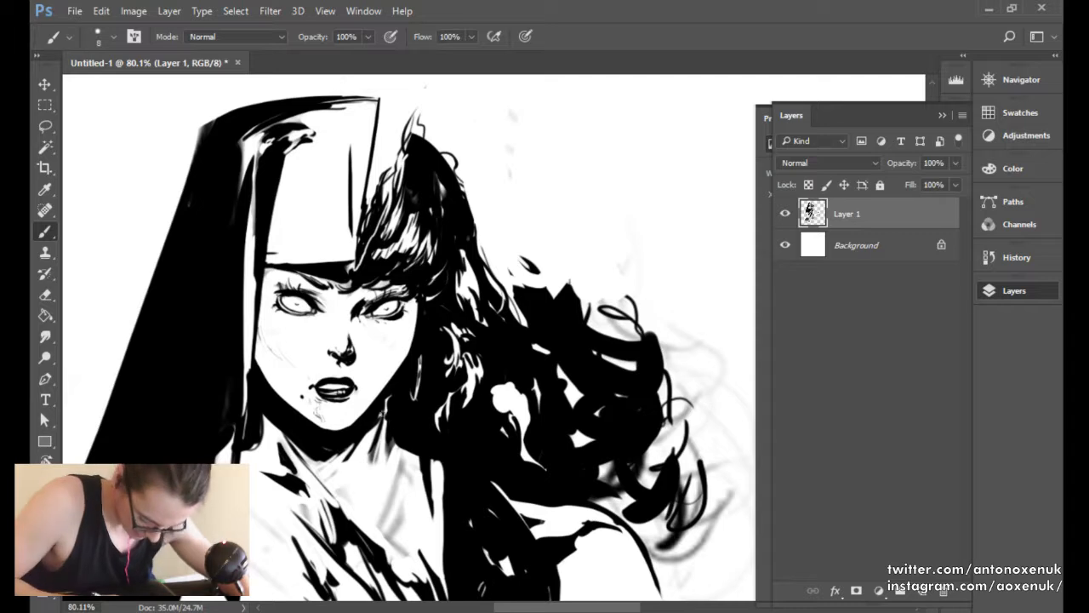
# Ink the cheek contour beside the veil and clean up the edges of the veil and fringe with the Eraser.
pyautogui.press('e')
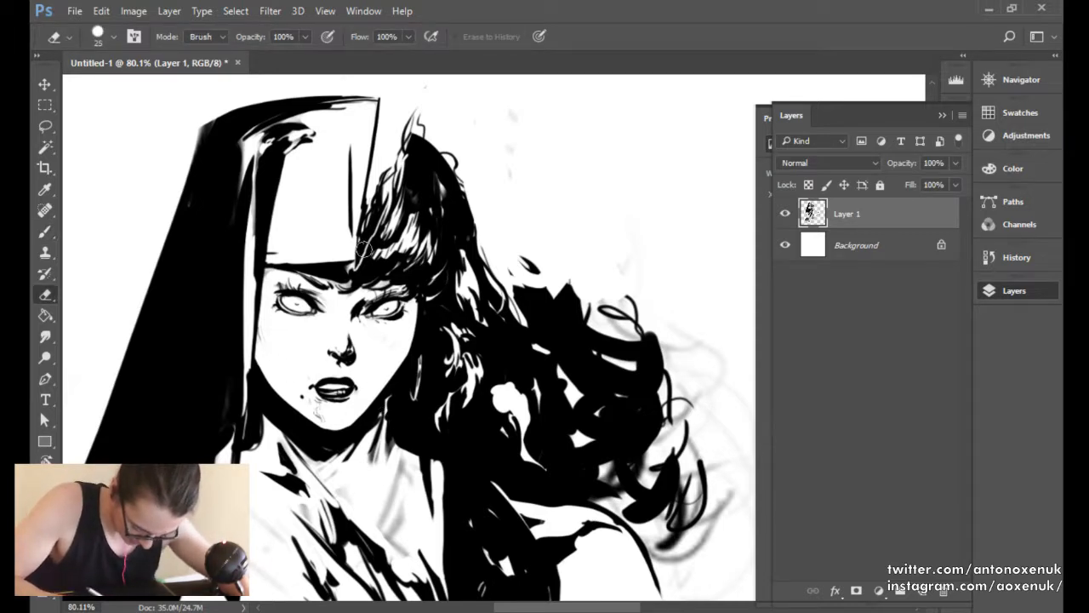
pyautogui.press('b')
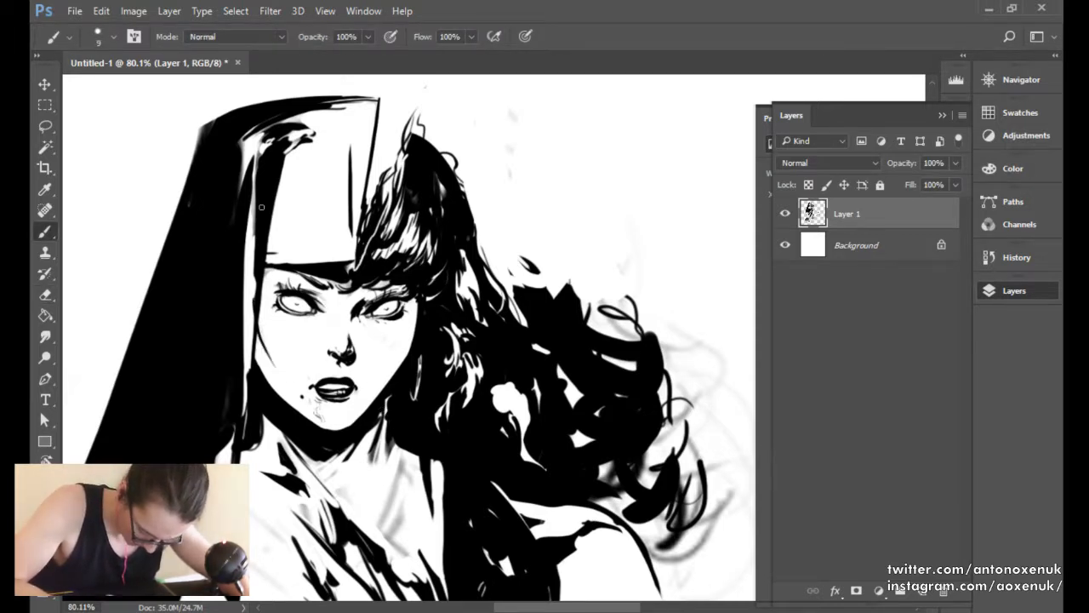
pyautogui.press('e')
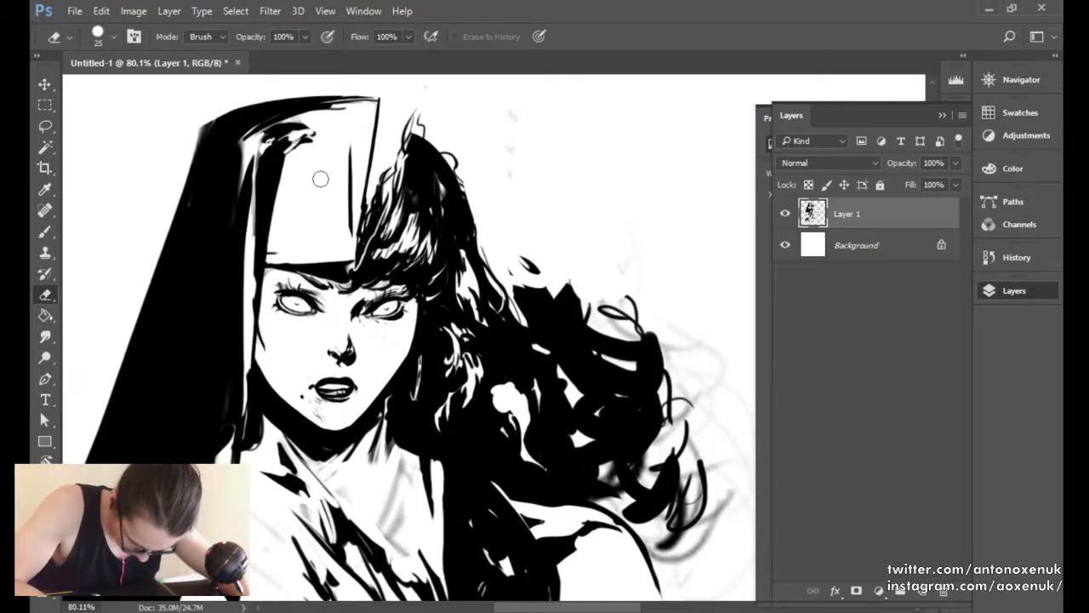
pyautogui.press('b')
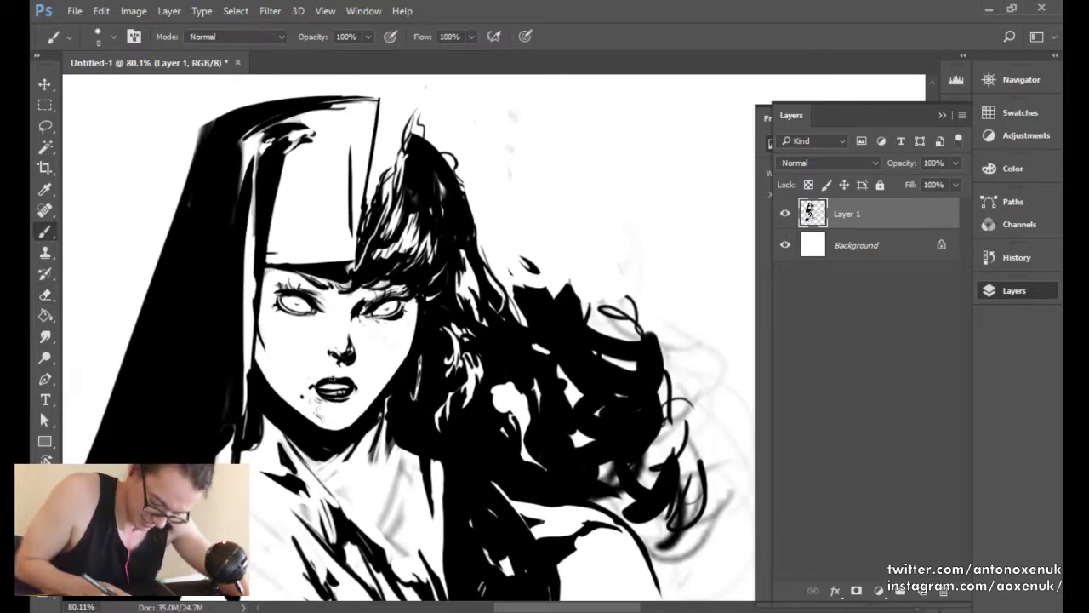
pyautogui.press('e')
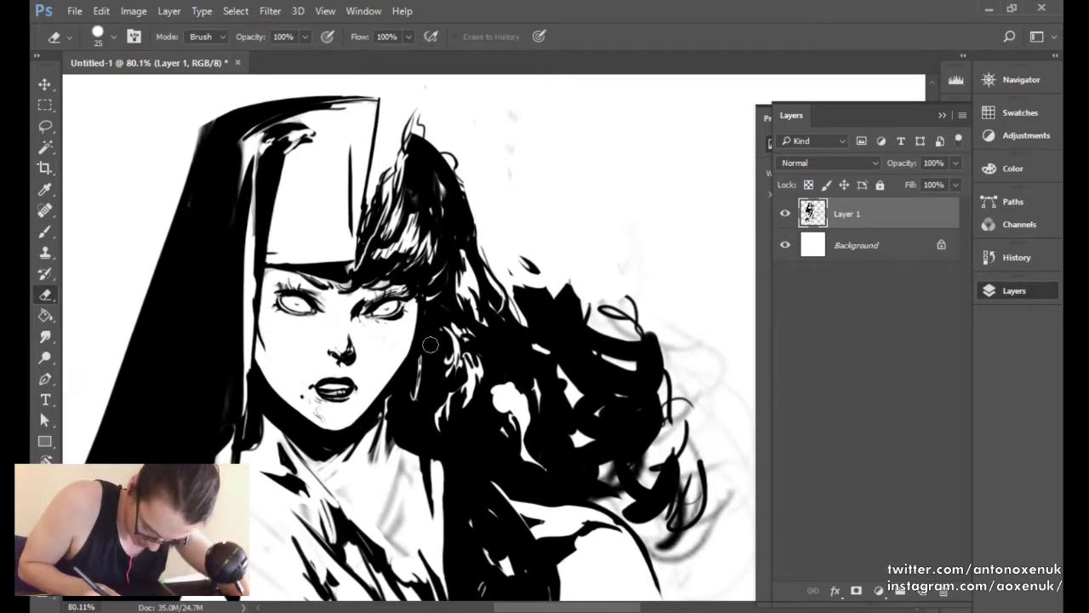
# Ink a shadow under the lower lip with a 9 px brush and clean its edges with the Eraser.
pyautogui.moveTo(336, 377); pyautogui.dragTo(451, 383)
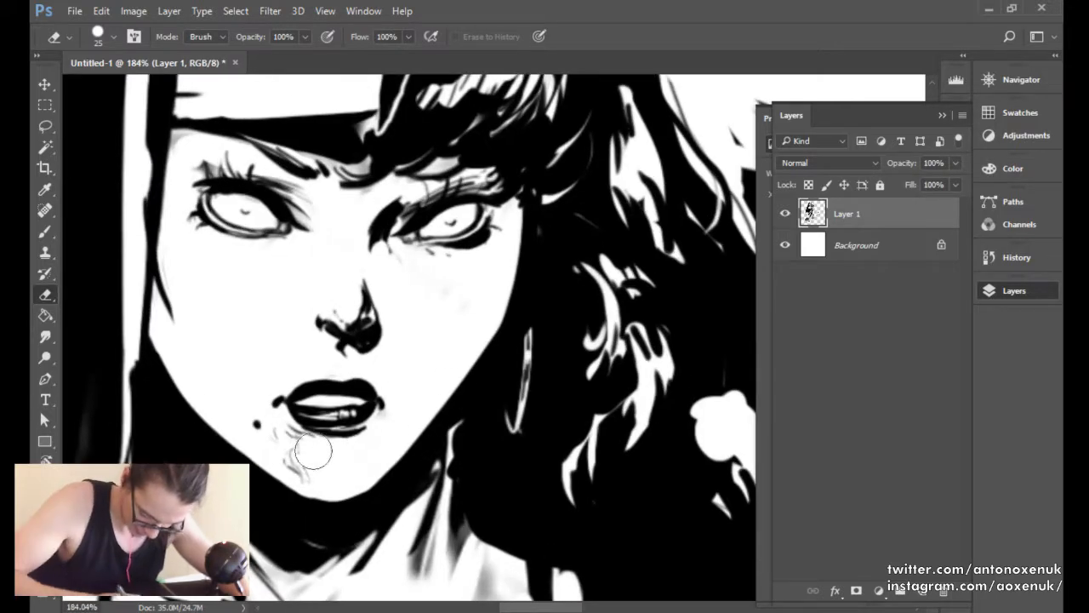
pyautogui.press('b')
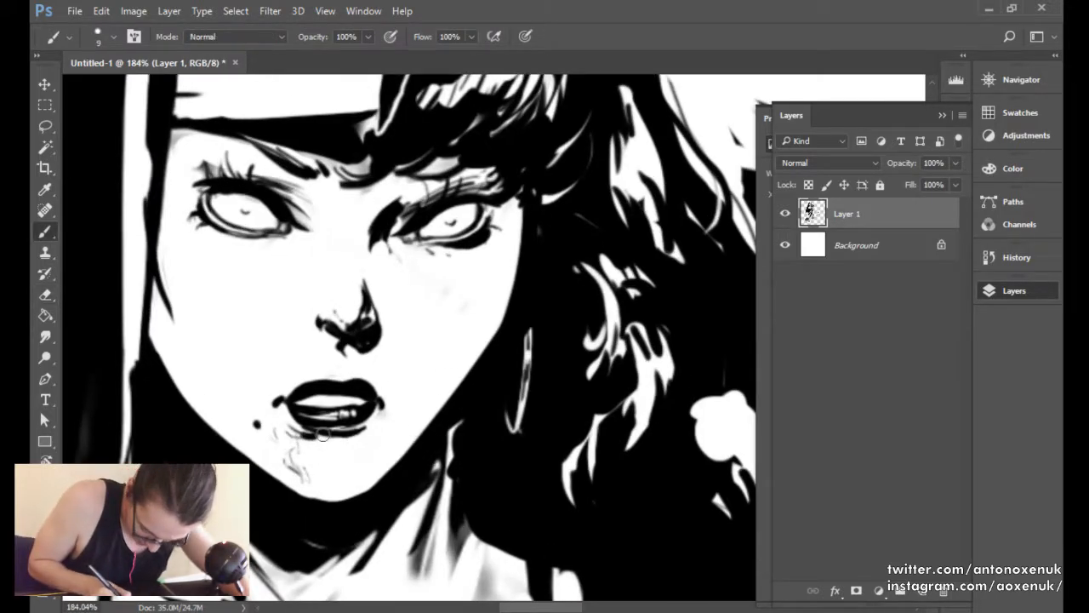
pyautogui.press('e')
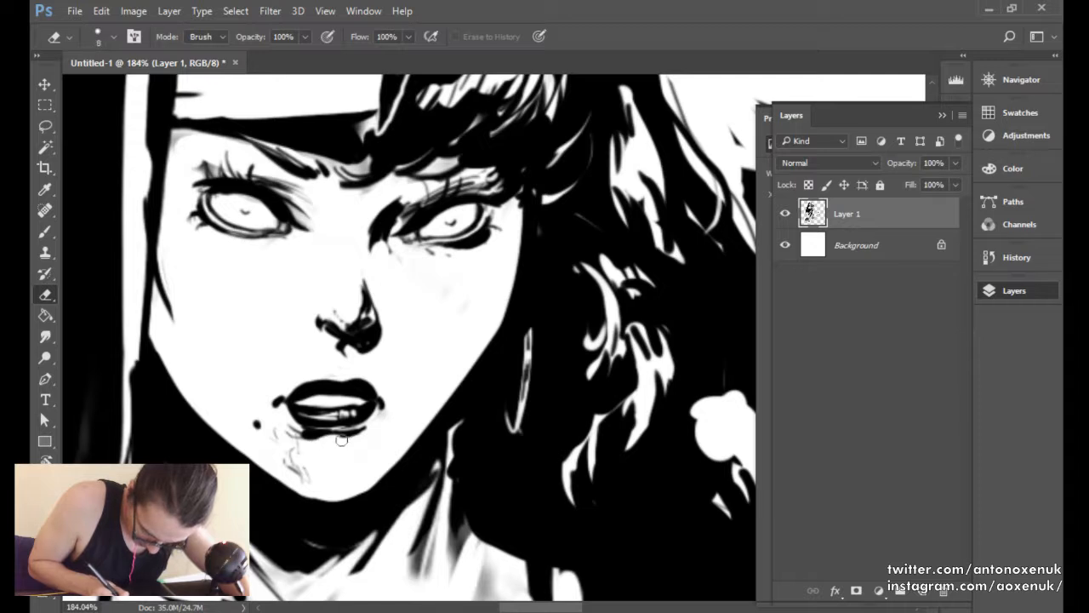
pyautogui.press('b')
pyautogui.moveTo(345, 435); pyautogui.dragTo(364, 432)
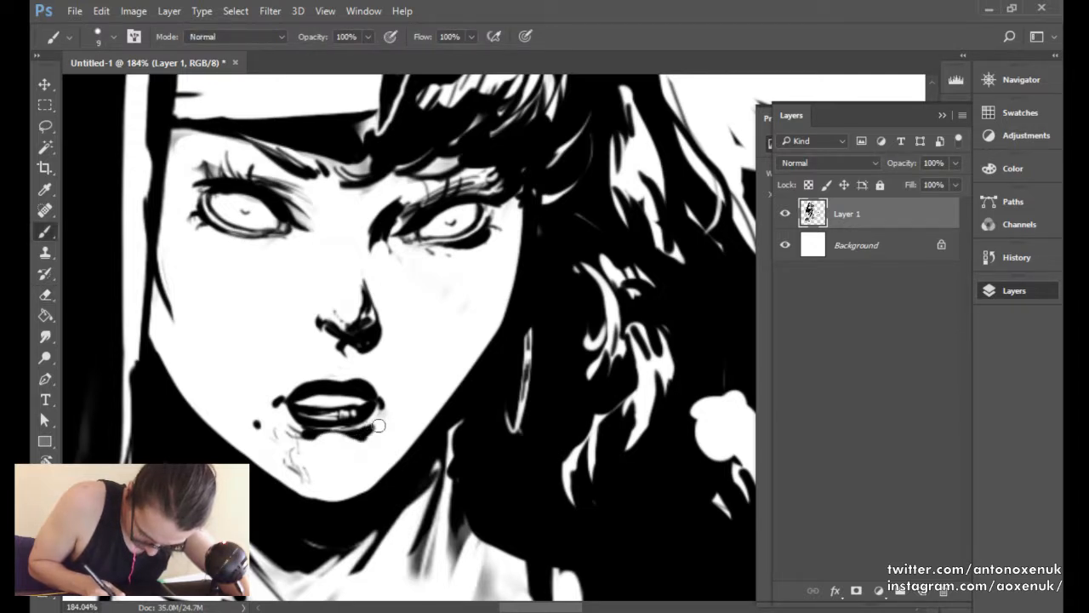
pyautogui.press('e')
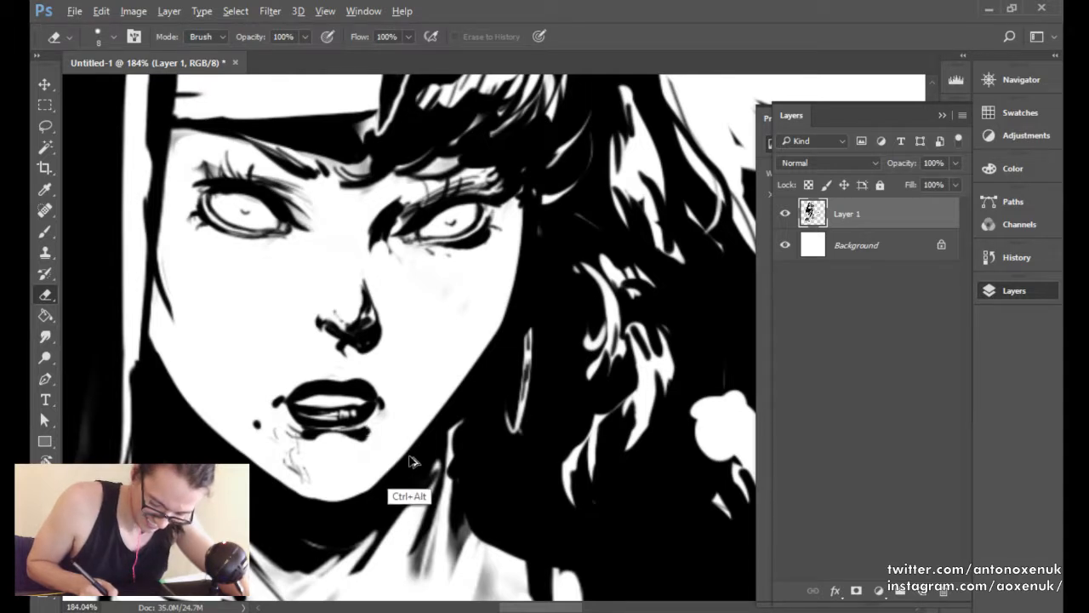
# Rework the shadow under the lower lip into a thinner shape with a 7 px brush.
pyautogui.press('b')
pyautogui.press('[')
pyautogui.press('[')
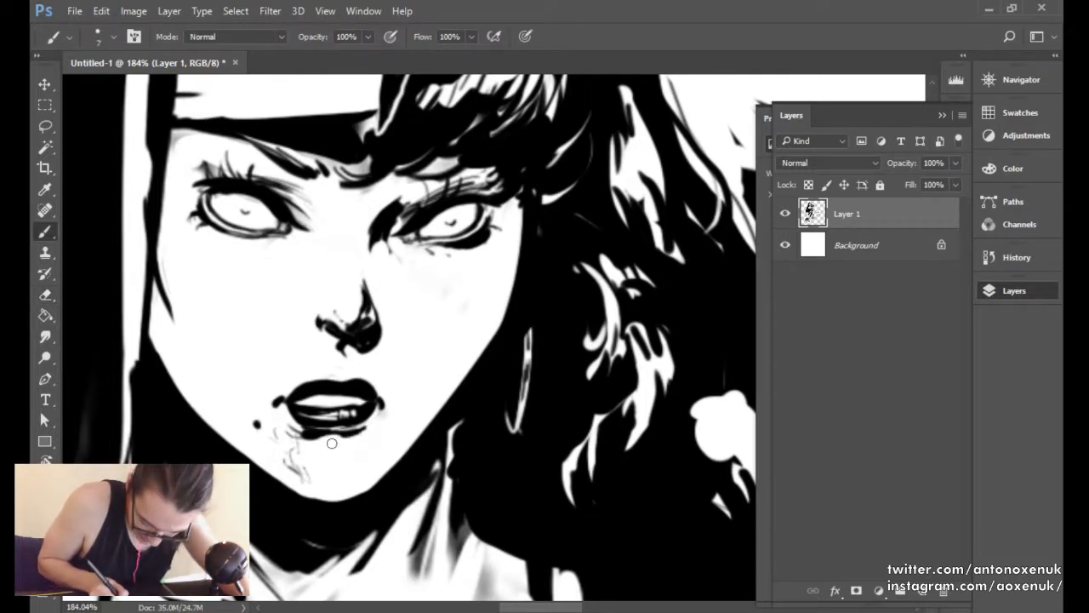
pyautogui.moveTo(320, 439)
pyautogui.mouseDown()
pyautogui.moveTo(361, 431)
pyautogui.moveTo(319, 463)
pyautogui.mouseUp()
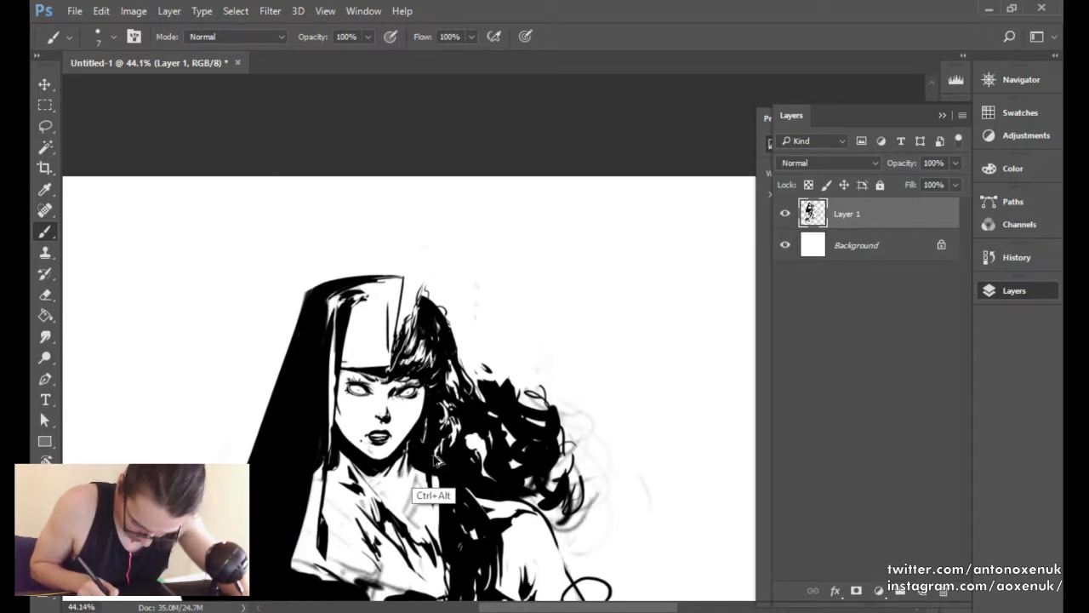
pyautogui.moveTo(390, 451); pyautogui.dragTo(438, 430)
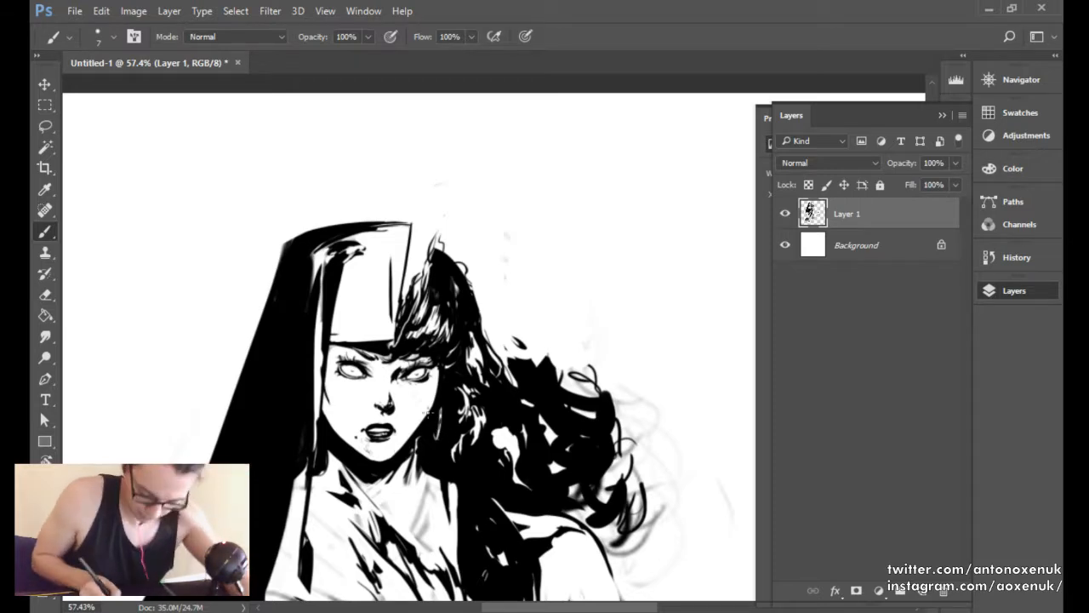
# Darken the inner corner of the veil-side eye with an 8 px brush and trim the strokes with the Eraser.
pyautogui.press('e')
pyautogui.moveTo(390, 439); pyautogui.dragTo(429, 437)
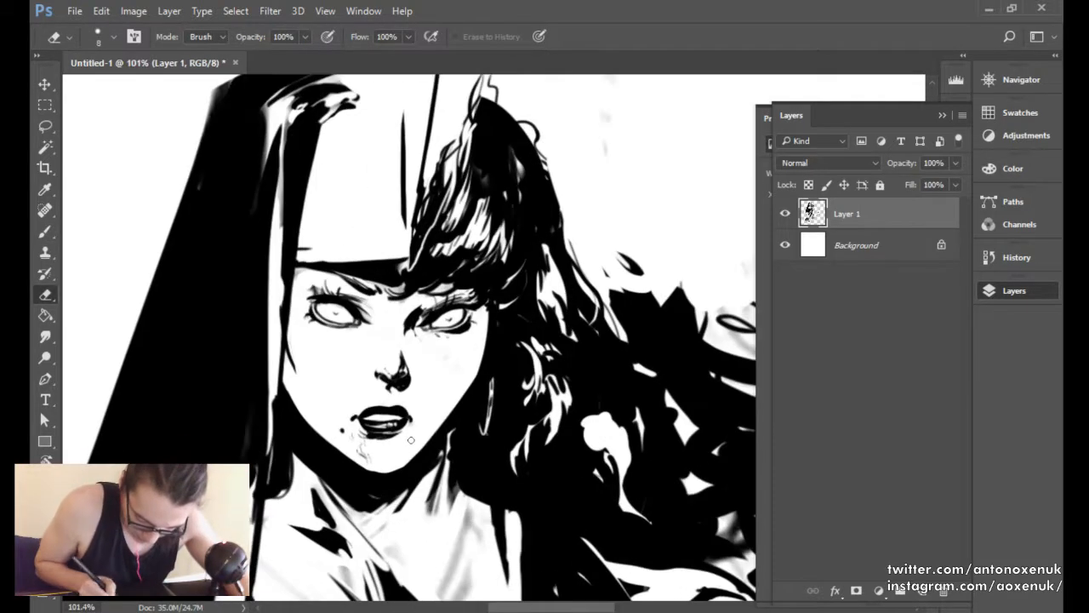
pyautogui.press('b')
pyautogui.press(']')
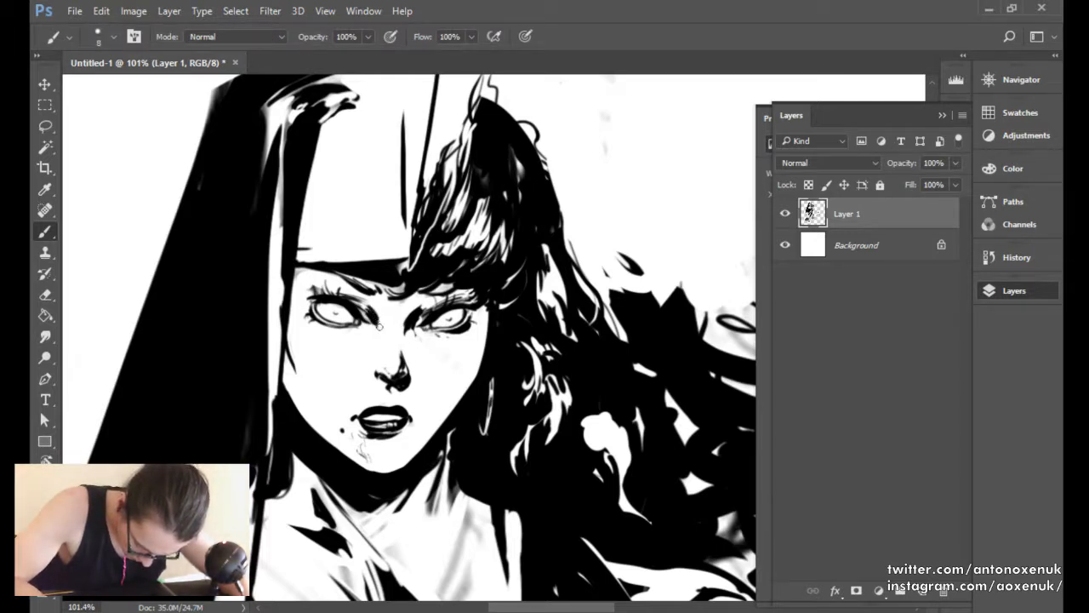
pyautogui.press('e')
pyautogui.press('b')
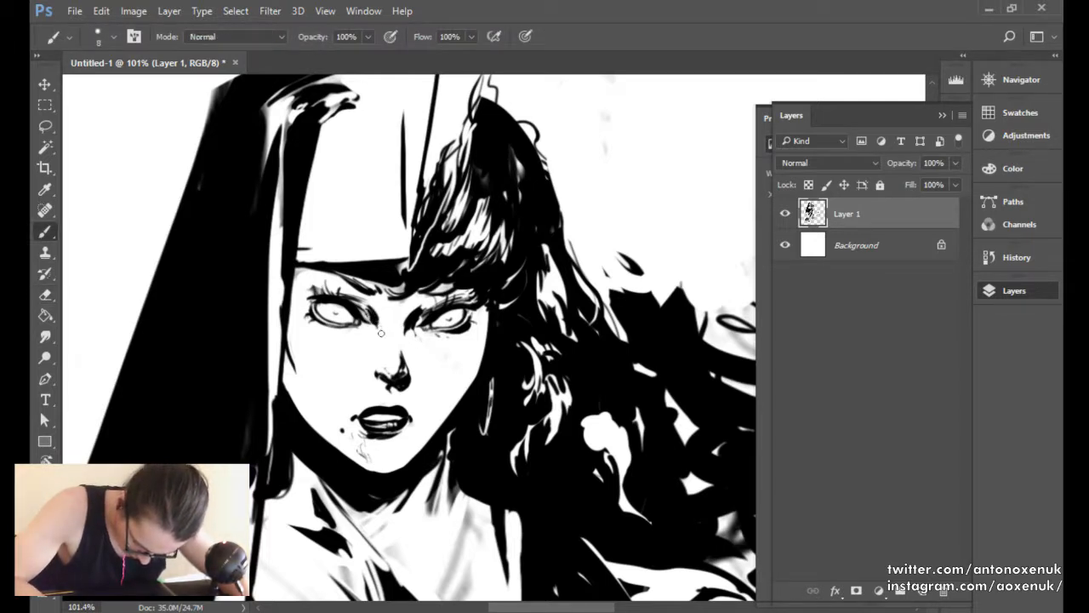
pyautogui.press('e')
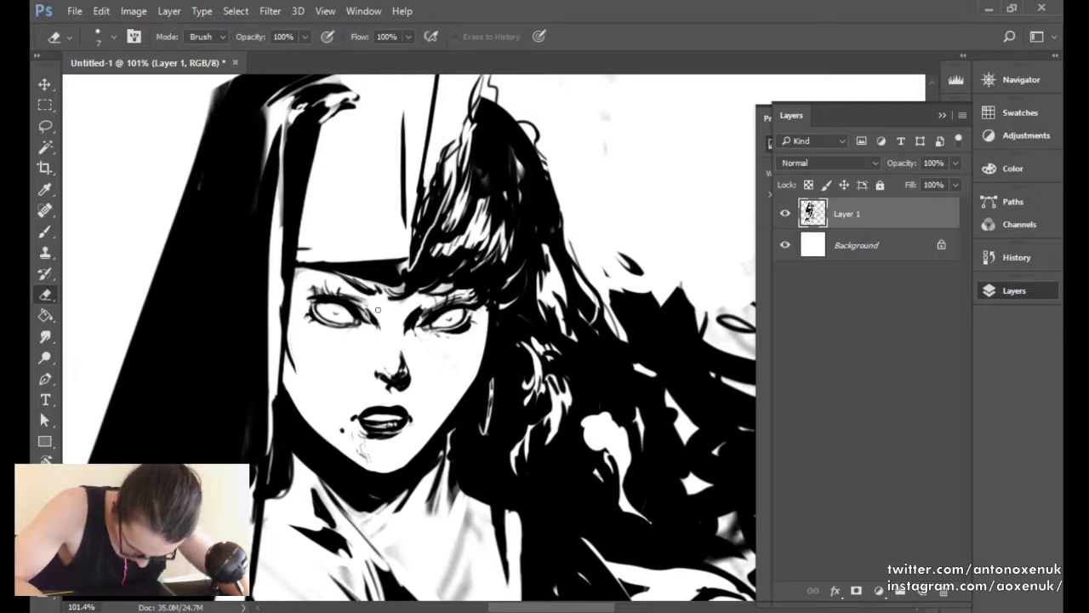
pyautogui.press('b')
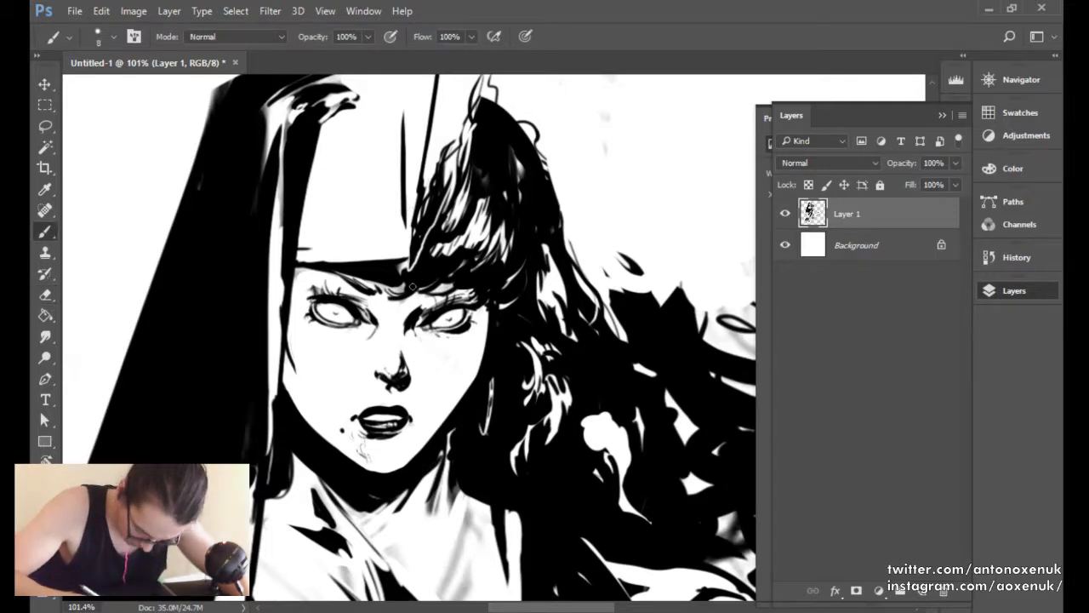
pyautogui.press('e')
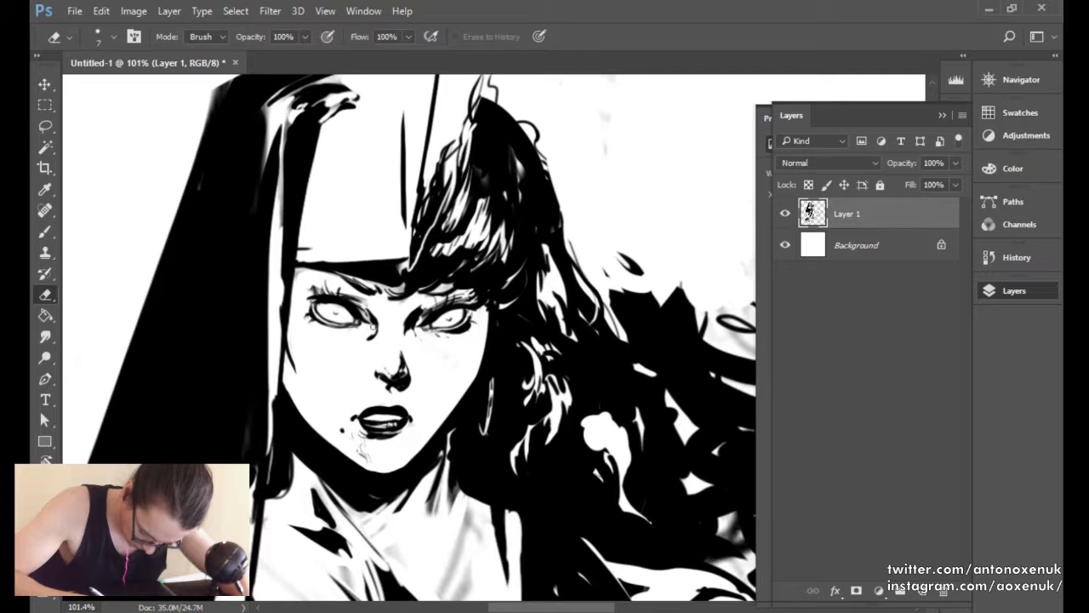
# Extend the inner-corner shadow of the hair-side eye and refine the nose-bridge shading with small brush and eraser strokes.
pyautogui.press('b')
pyautogui.moveTo(408, 329); pyautogui.dragTo(412, 343)
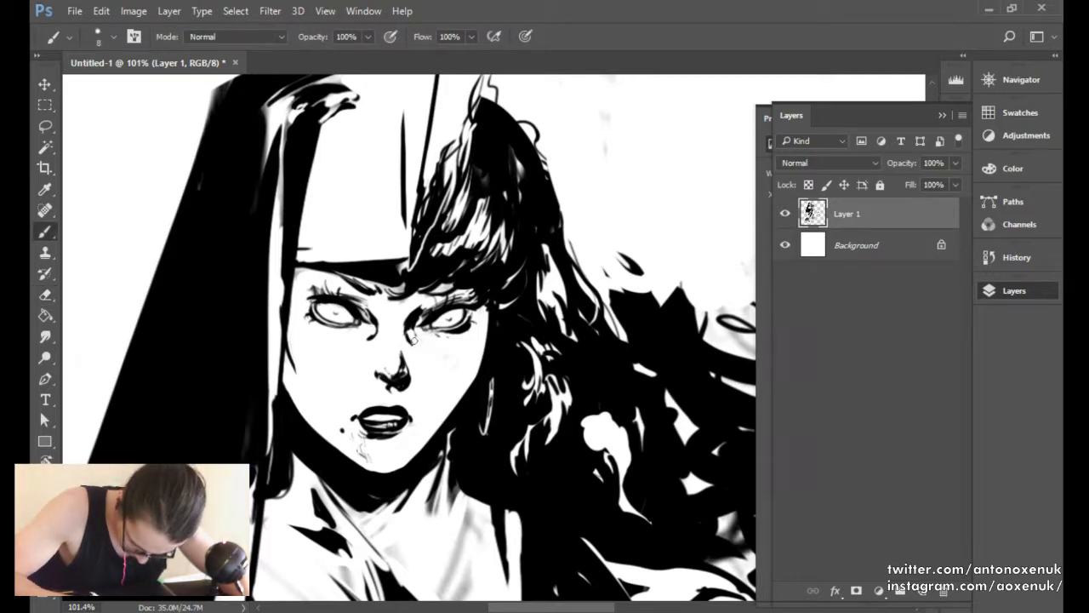
pyautogui.press('e')
pyautogui.press('b')
pyautogui.press('e')
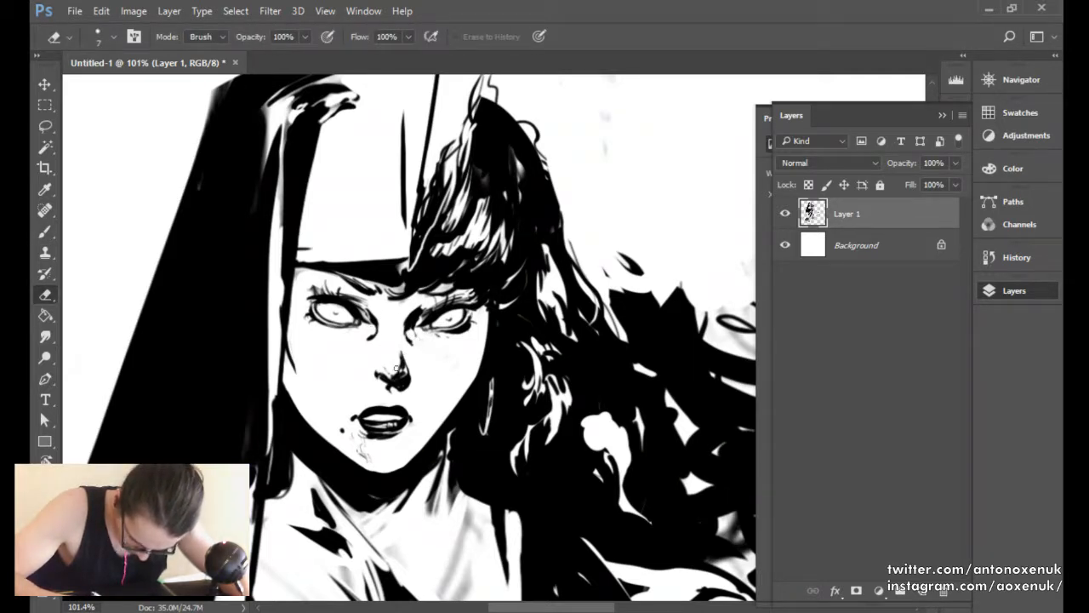
pyautogui.press('b')
pyautogui.press('e')
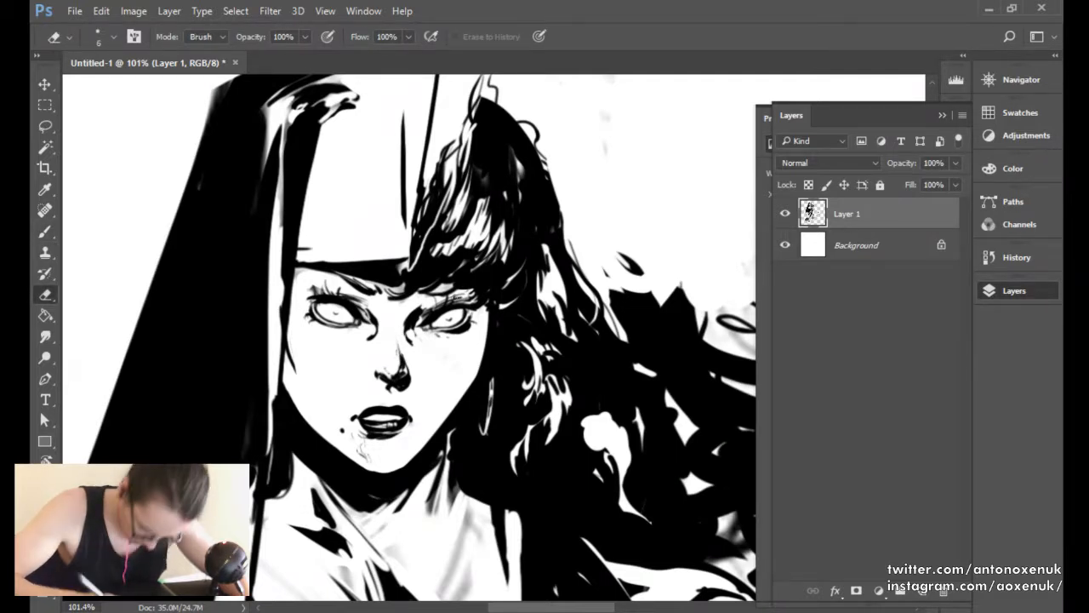
pyautogui.press('b')
# Flip the canvas horizontally back to its original orientation and bring the face back into view.
pyautogui.hotkey('ctrl', 'f')
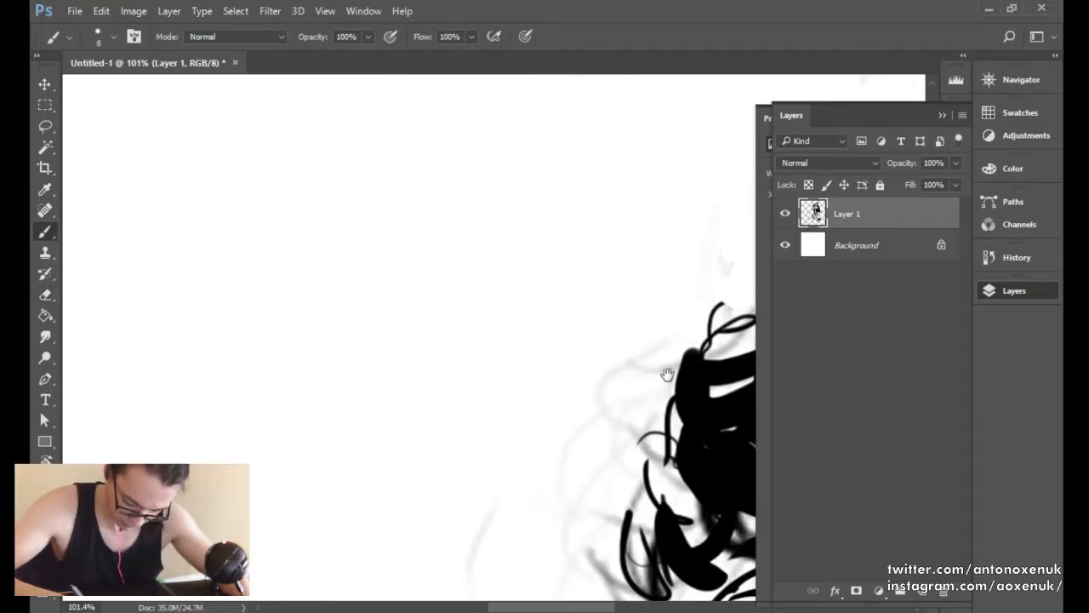
pyautogui.moveTo(667, 375); pyautogui.dragTo(204, 311)
pyautogui.scroll(-4, 639, 313)
pyautogui.moveTo(639, 311); pyautogui.dragTo(505, 350)
pyautogui.scroll(4, 502, 327)
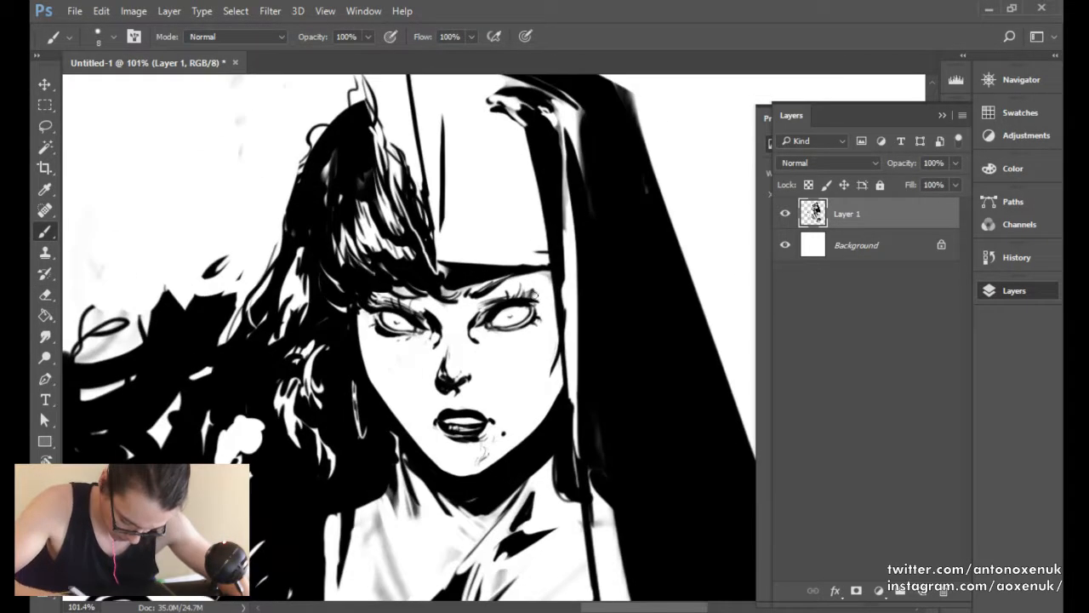
# Trim the inner-corner shadow strokes below both eyes with a 9 px Eraser and small touch-ups from an 8 px brush.
pyautogui.press('e')
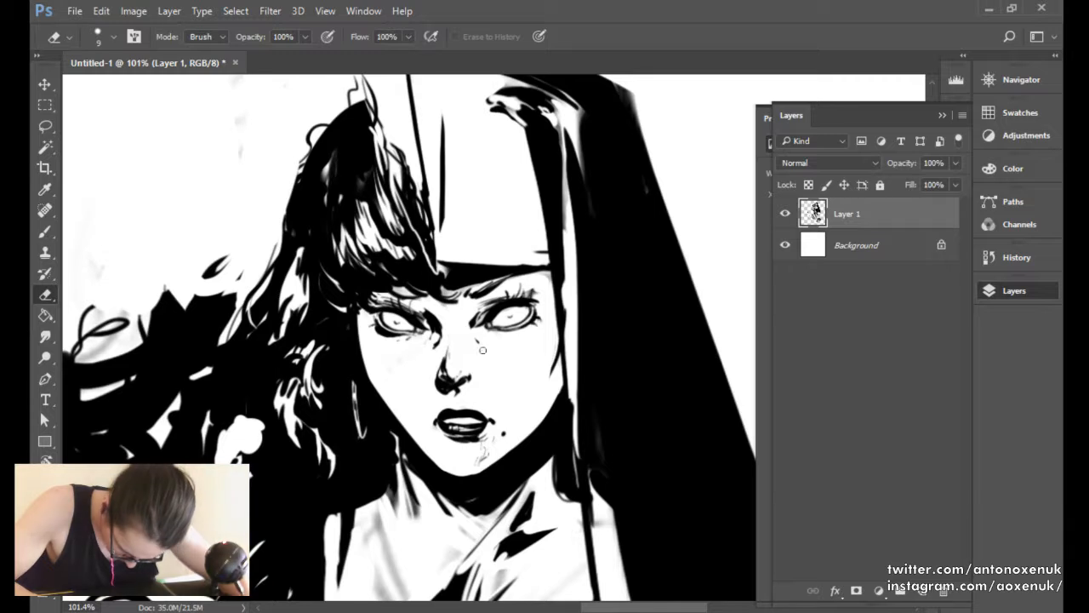
pyautogui.press('b')
pyautogui.press('e')
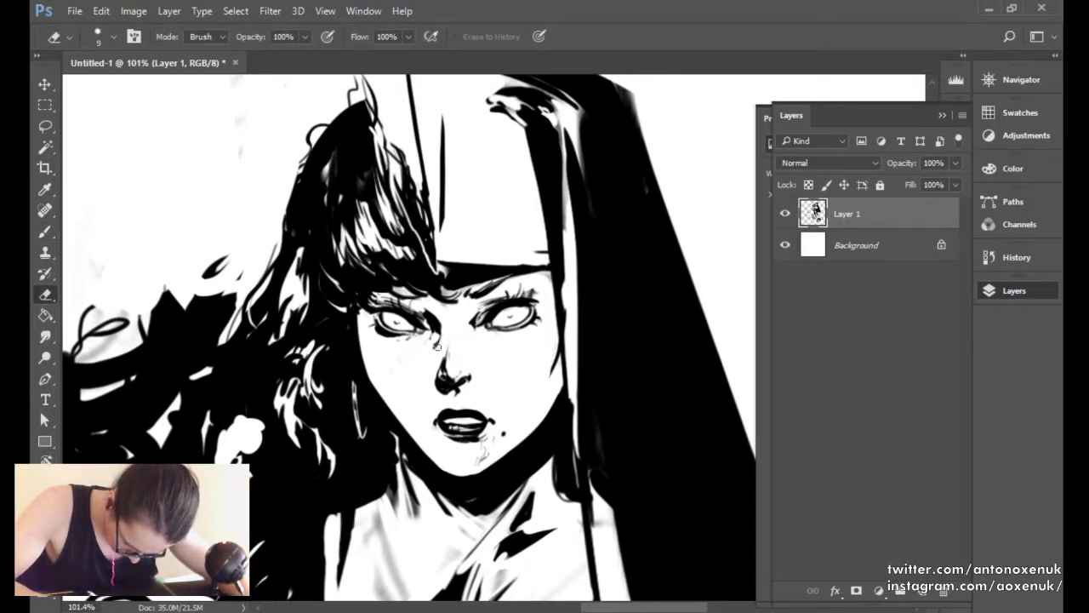
pyautogui.press('b')
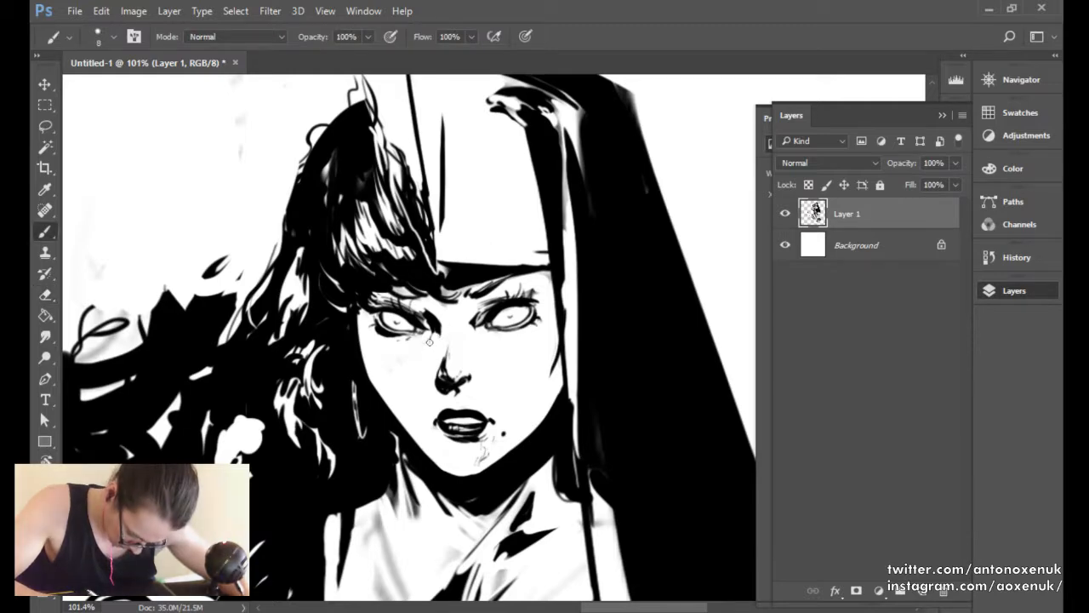
pyautogui.press('e')
# Add a short fold line near the front edge of the white headband with a 7 px brush and erase the upper part of the neighbouring line.
pyautogui.scroll(-3, 511, 341)
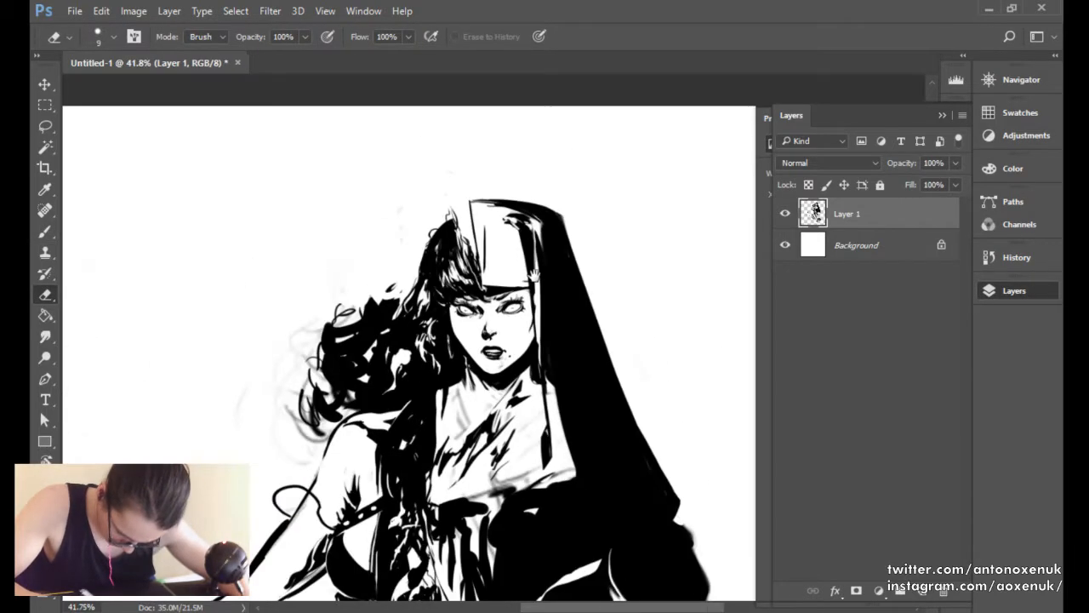
pyautogui.scroll(1, 533, 275)
pyautogui.scroll(2, 456, 317)
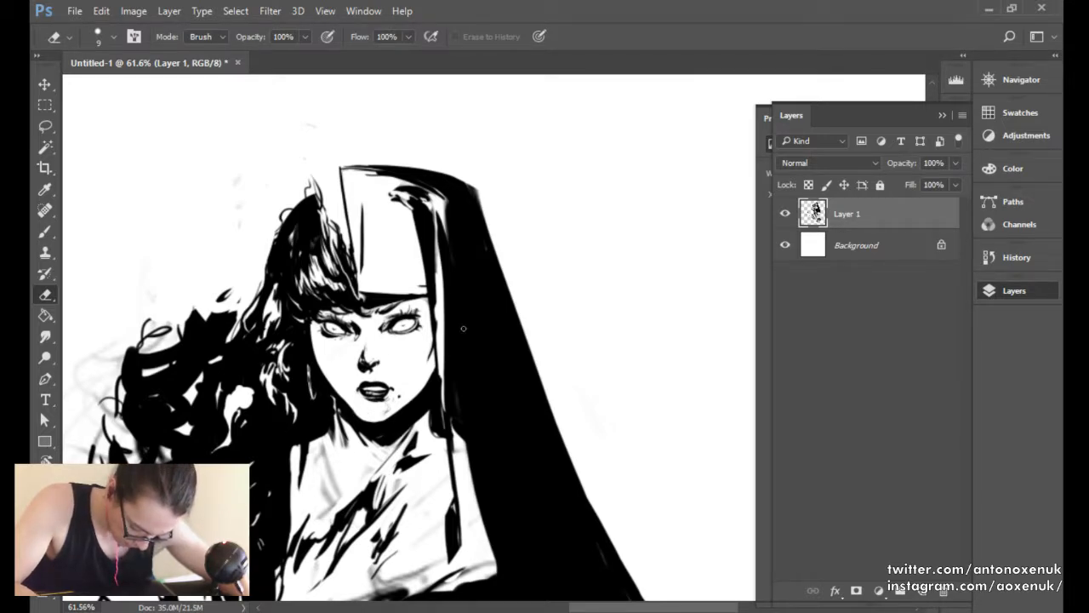
pyautogui.scroll(-4, 463, 328)
pyautogui.scroll(3, 476, 277)
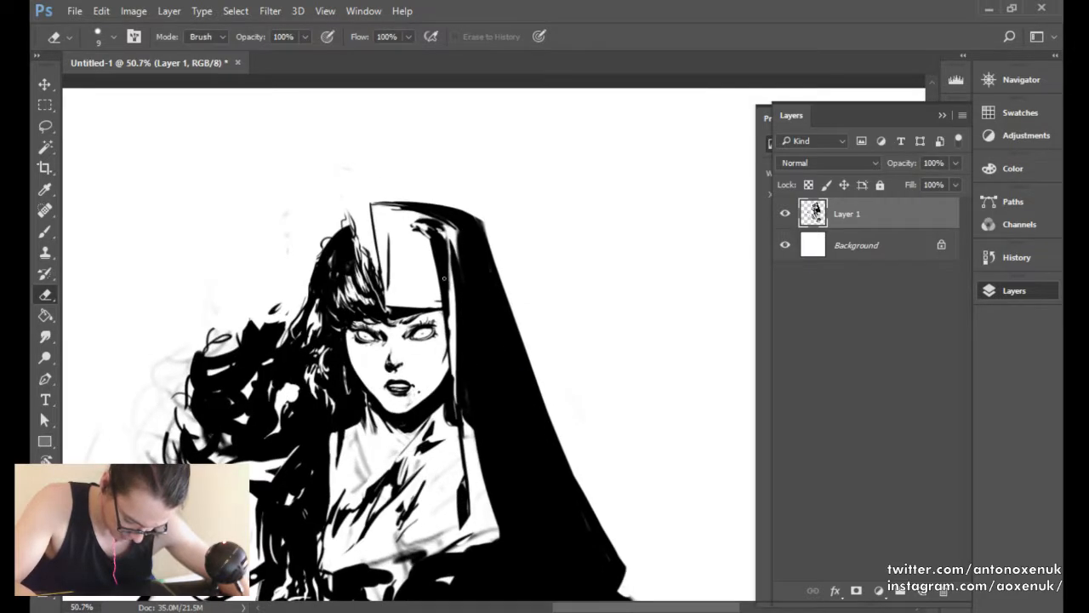
pyautogui.scroll(3, 395, 316)
pyautogui.press('b')
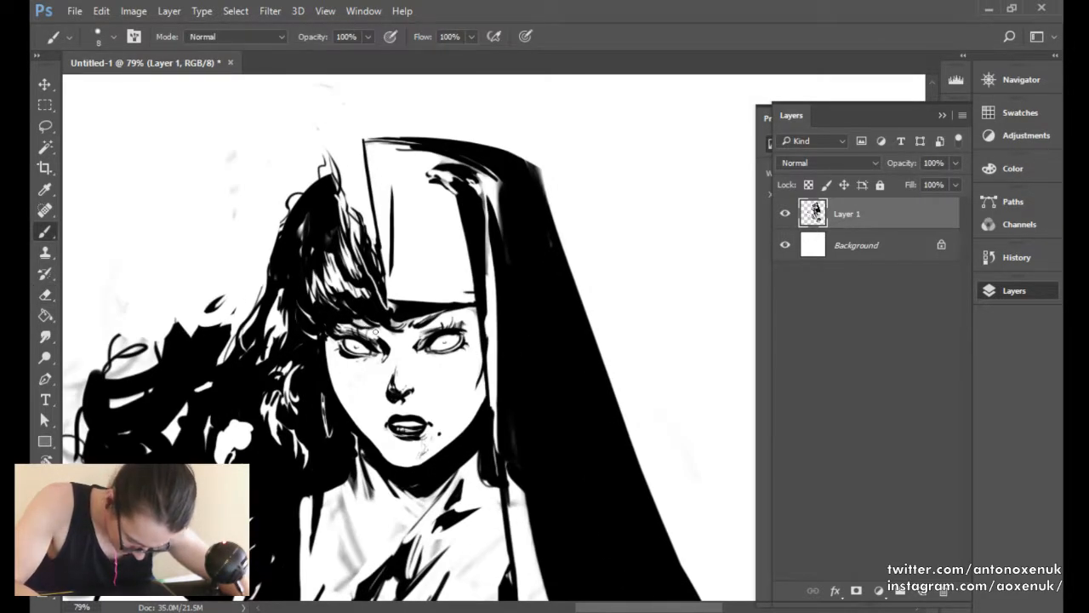
pyautogui.press('[')
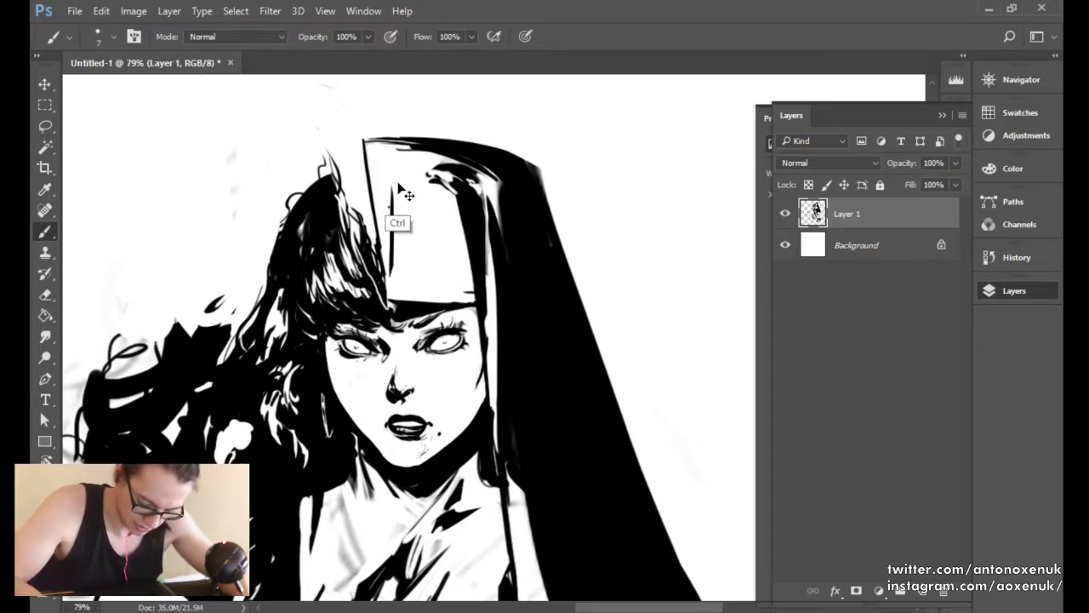
pyautogui.moveTo(378, 153)
pyautogui.mouseDown()
pyautogui.moveTo(383, 216)
pyautogui.moveTo(381, 147)
pyautogui.moveTo(389, 152)
pyautogui.moveTo(379, 148)
pyautogui.mouseUp()
pyautogui.press('e')
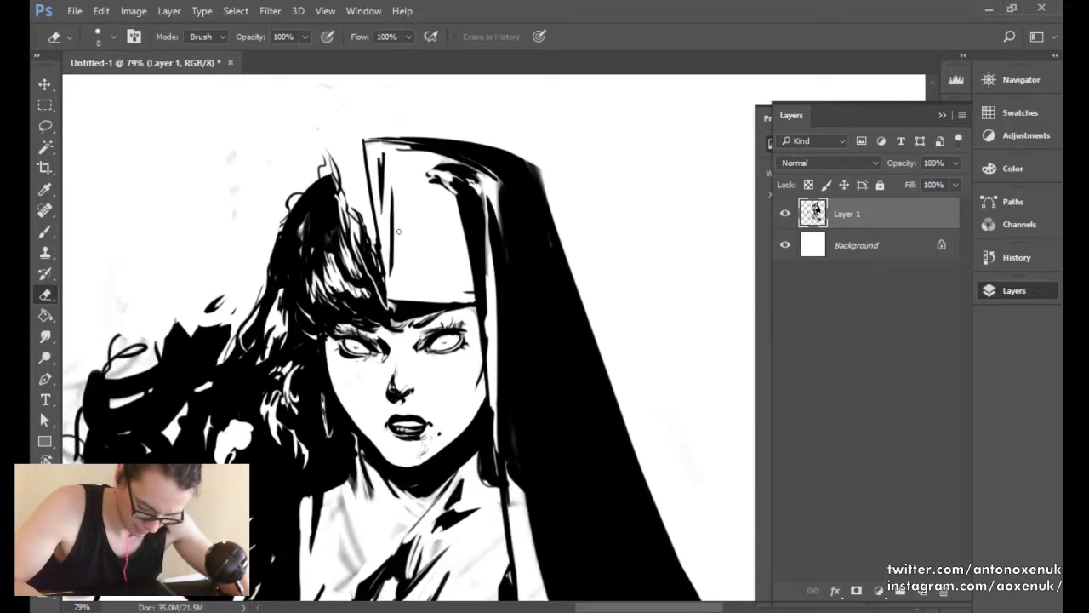
pyautogui.moveTo(392, 189); pyautogui.dragTo(396, 215)
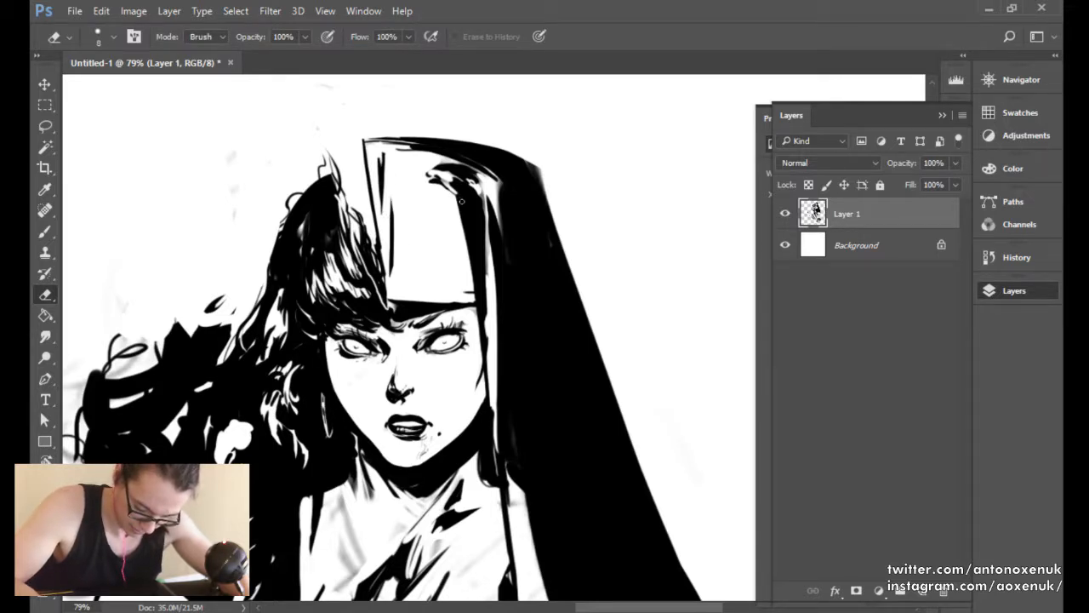
# Refine the headband's fold shadow and the dark rim along its top with a 6 px brush and an 8 px Eraser, rotating the canvas for access.
pyautogui.press('b')
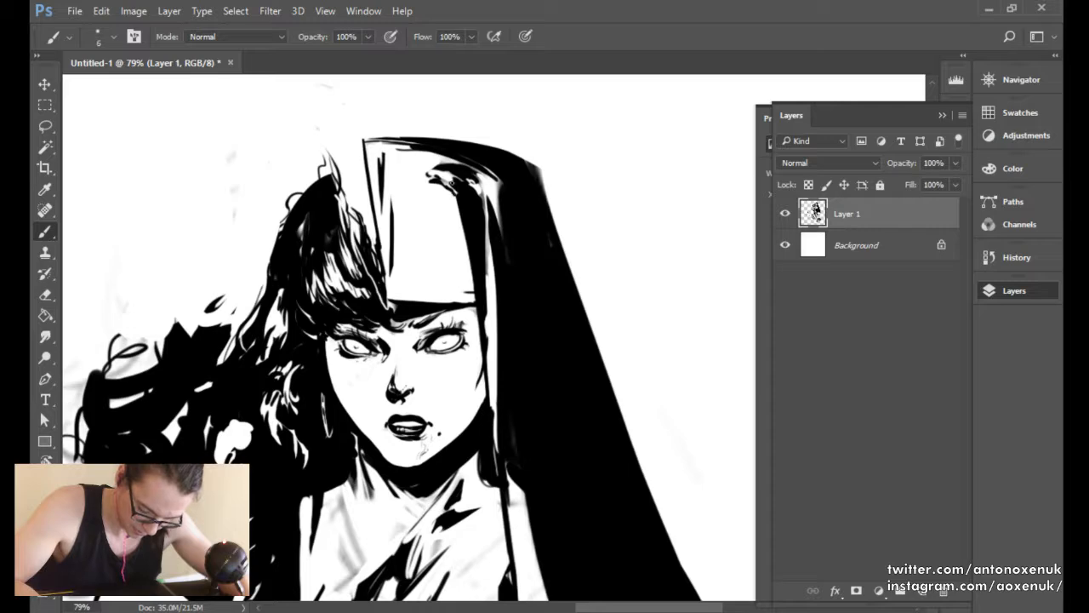
pyautogui.press('e')
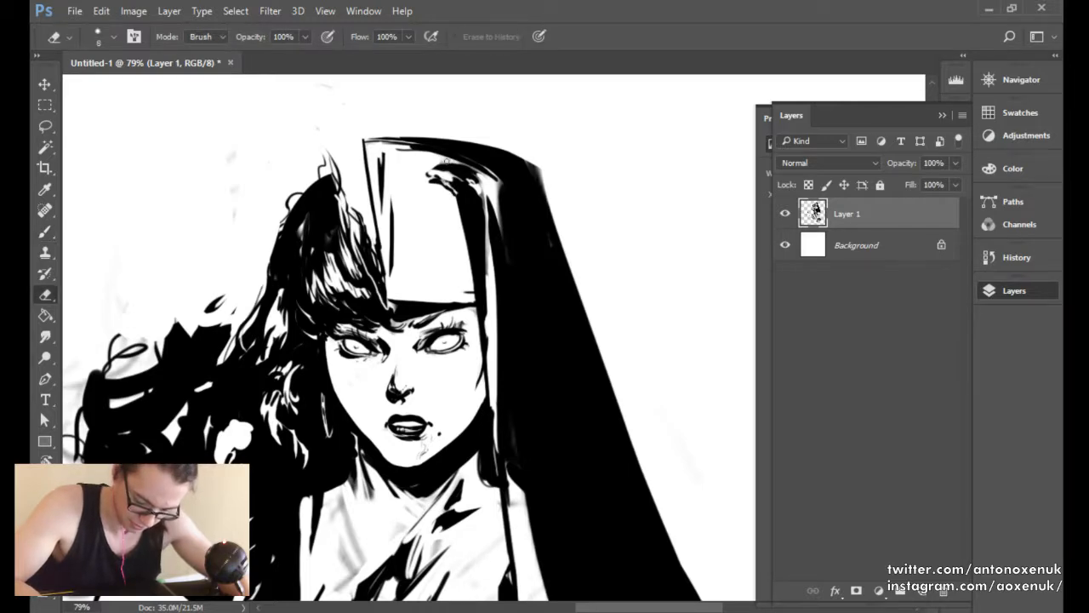
pyautogui.press('r')
pyautogui.moveTo(493, 150); pyautogui.dragTo(287, 312)
pyautogui.press('e')
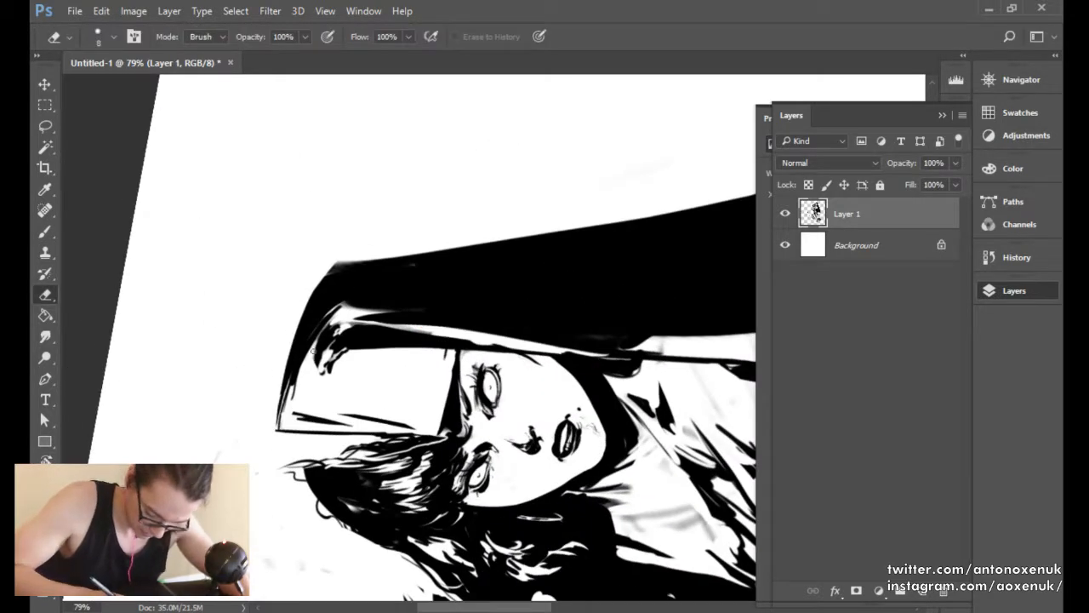
pyautogui.press('b')
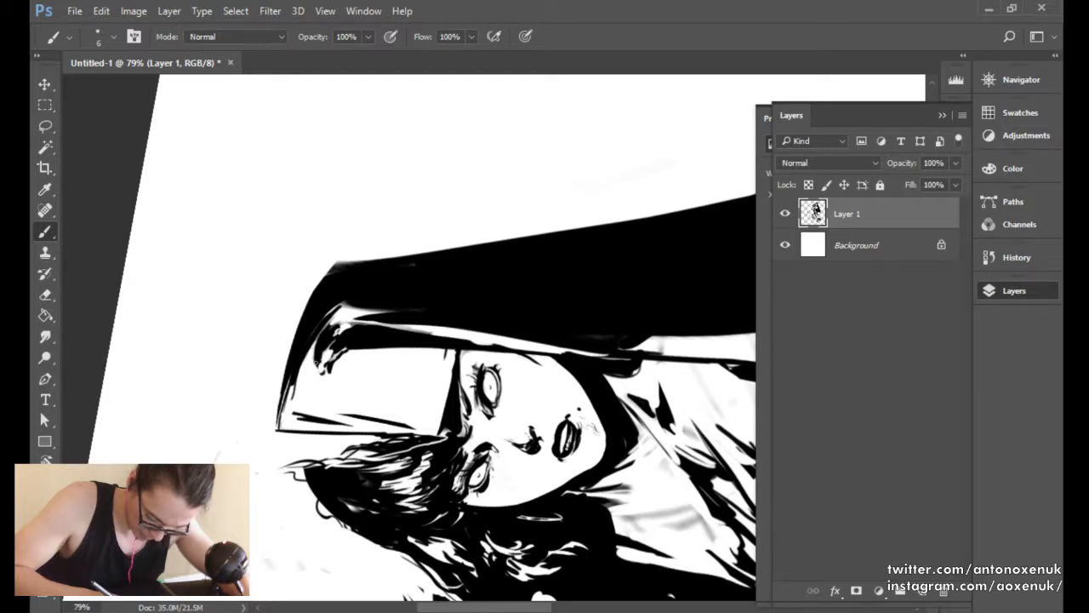
pyautogui.press('e')
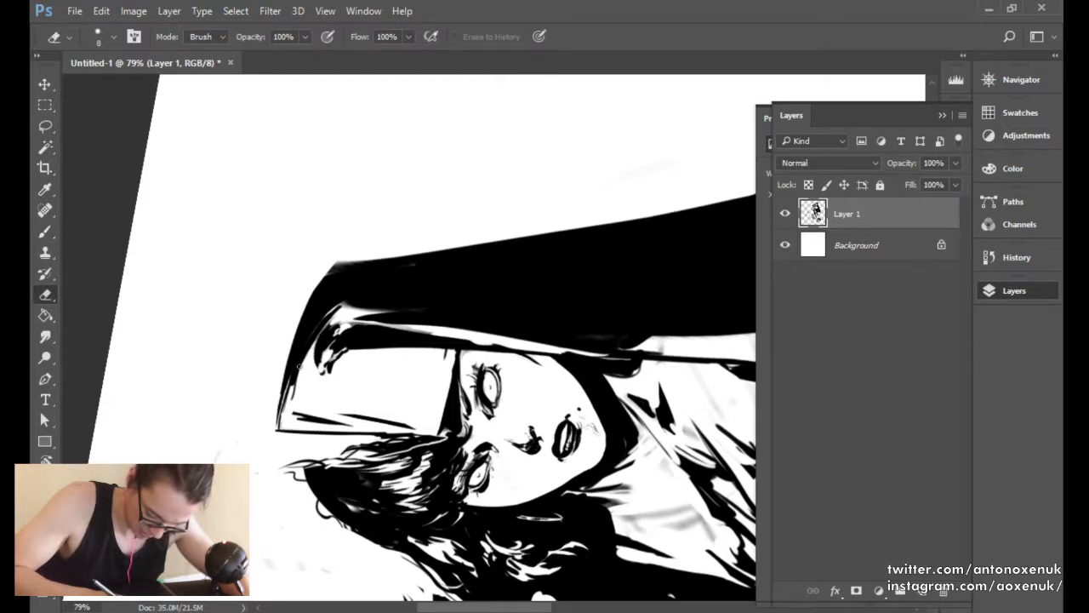
pyautogui.press('b')
pyautogui.moveTo(312, 337); pyautogui.dragTo(293, 398)
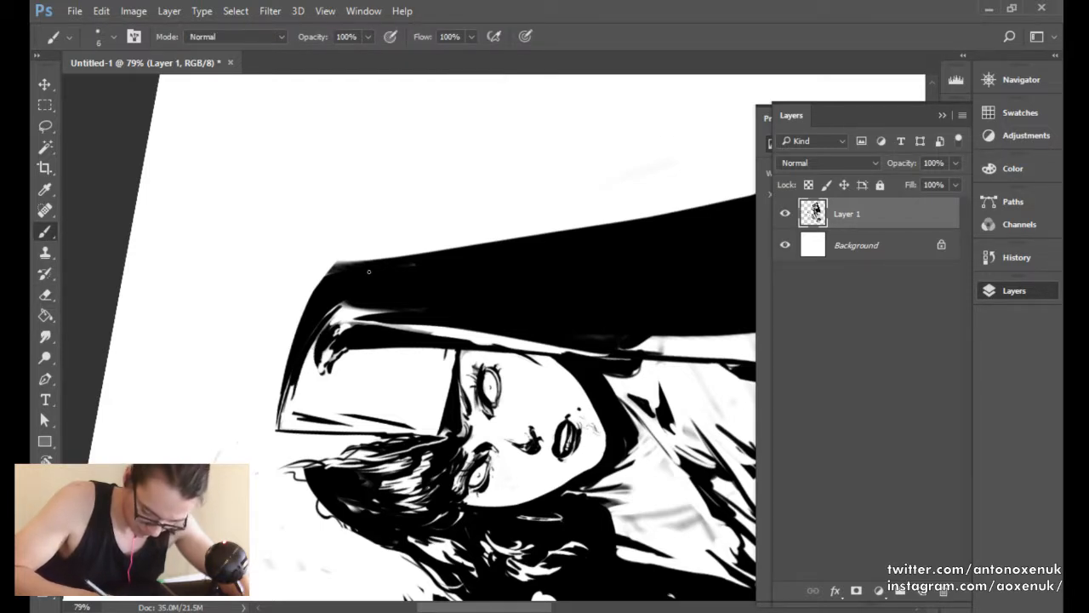
# Narrow the white strip between the face and the veil with 6 px brush strokes on a tilted canvas.
pyautogui.press('r')
pyautogui.moveTo(508, 242)
pyautogui.mouseDown()
pyautogui.moveTo(596, 306)
pyautogui.moveTo(589, 373)
pyautogui.mouseUp()
pyautogui.moveTo(593, 269); pyautogui.dragTo(561, 316)
pyautogui.press('b')
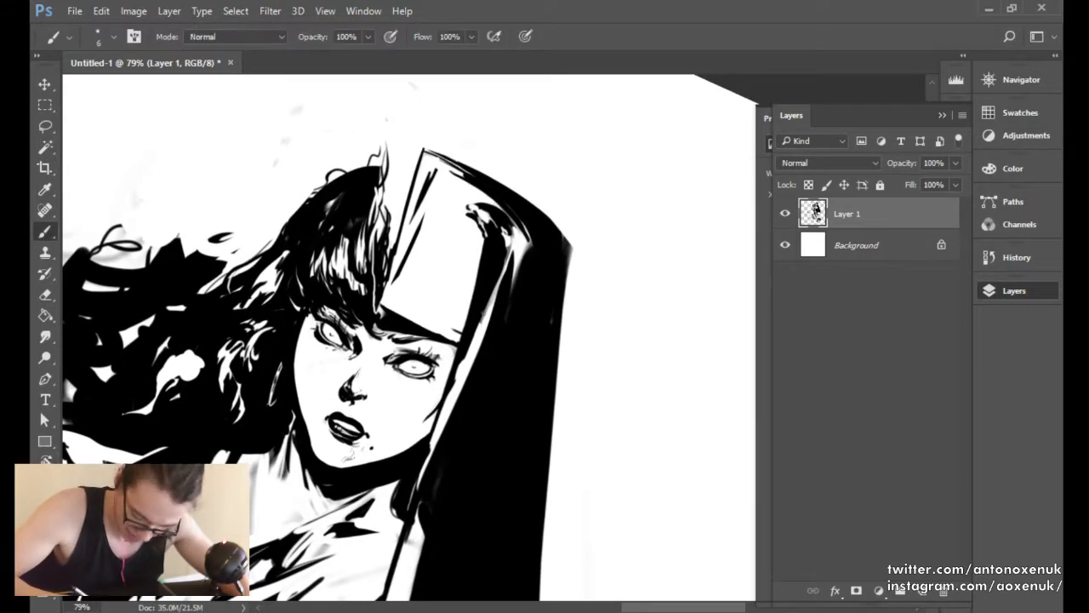
pyautogui.moveTo(443, 404)
pyautogui.mouseDown()
pyautogui.moveTo(489, 301)
pyautogui.moveTo(460, 368)
pyautogui.mouseUp()
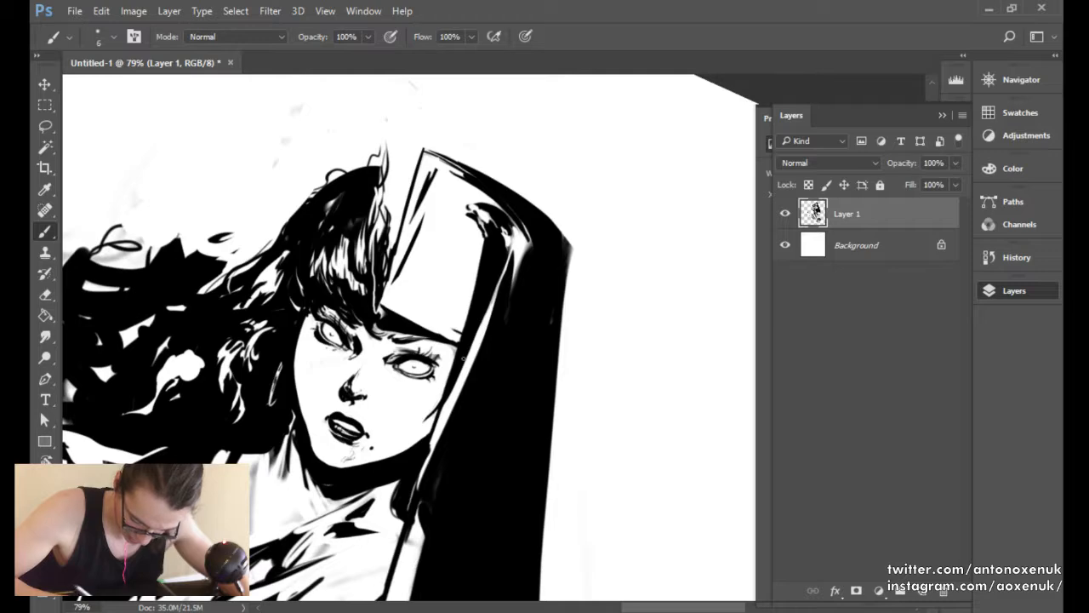
# Turn the canvas nearly upright and darken the streaks beside the veil's inner highlight with the 6 px brush.
pyautogui.moveTo(511, 258)
pyautogui.mouseDown()
pyautogui.moveTo(488, 327)
pyautogui.moveTo(528, 312)
pyautogui.moveTo(516, 304)
pyautogui.moveTo(534, 287)
pyautogui.mouseUp()
pyautogui.press('r')
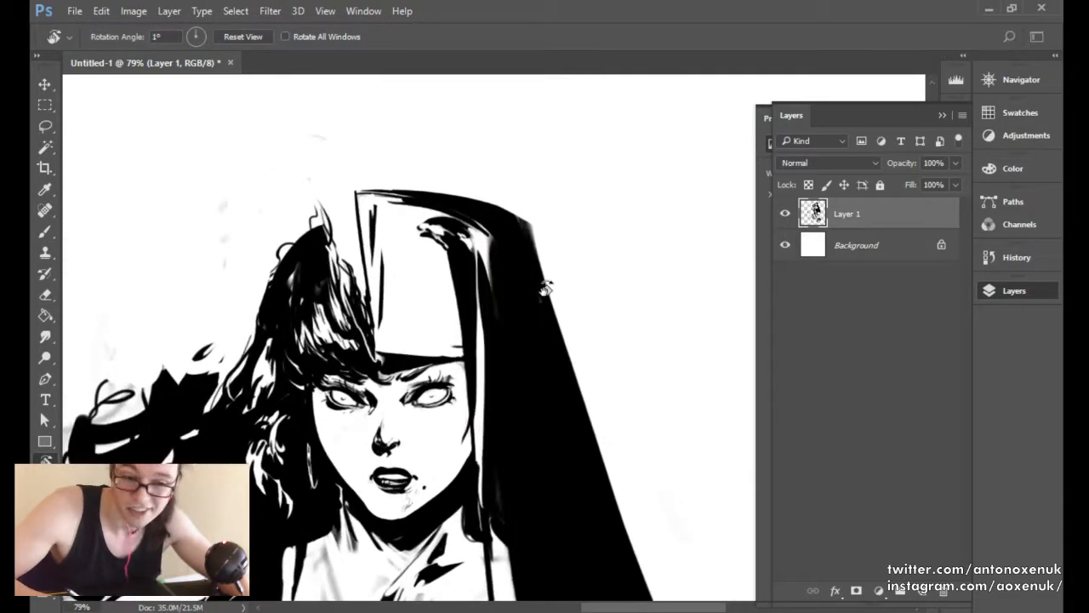
pyautogui.moveTo(542, 341); pyautogui.dragTo(518, 324)
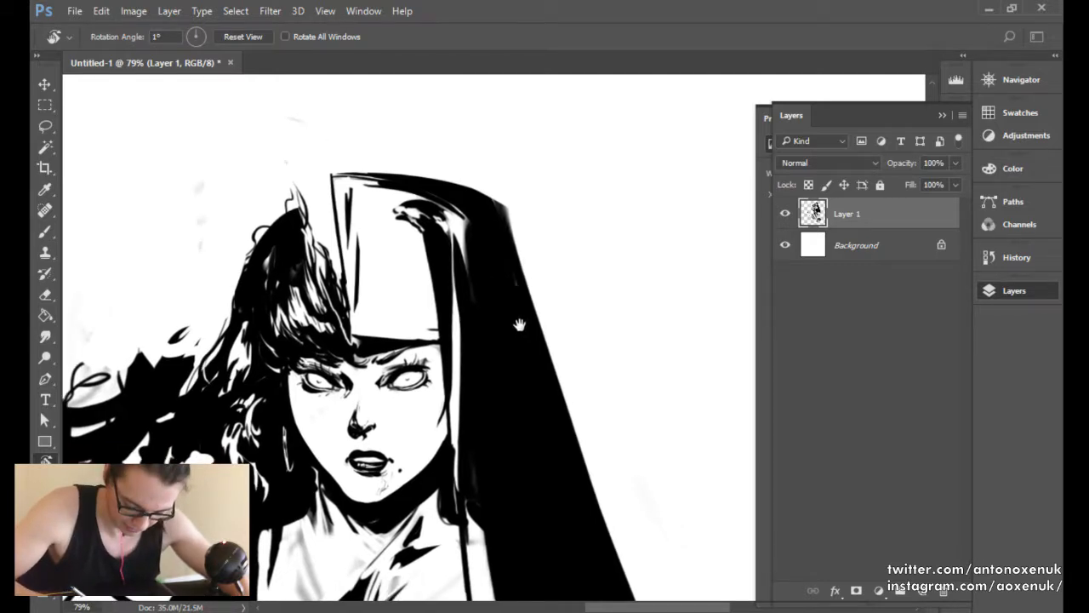
pyautogui.press('b')
pyautogui.moveTo(469, 275); pyautogui.dragTo(466, 228)
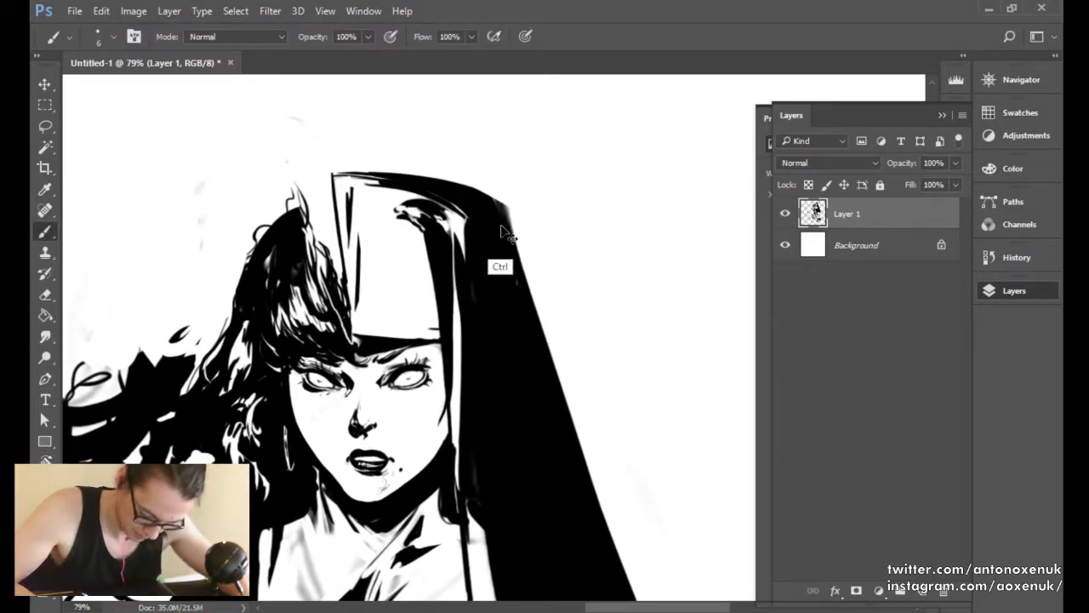
# Reset the canvas rotation and add shadow strokes along the headband's veil-side edge with a 9 px brush, trimming them with the Eraser.
pyautogui.scroll(-5, 500, 255)
pyautogui.press('r')
pyautogui.click(243, 43)
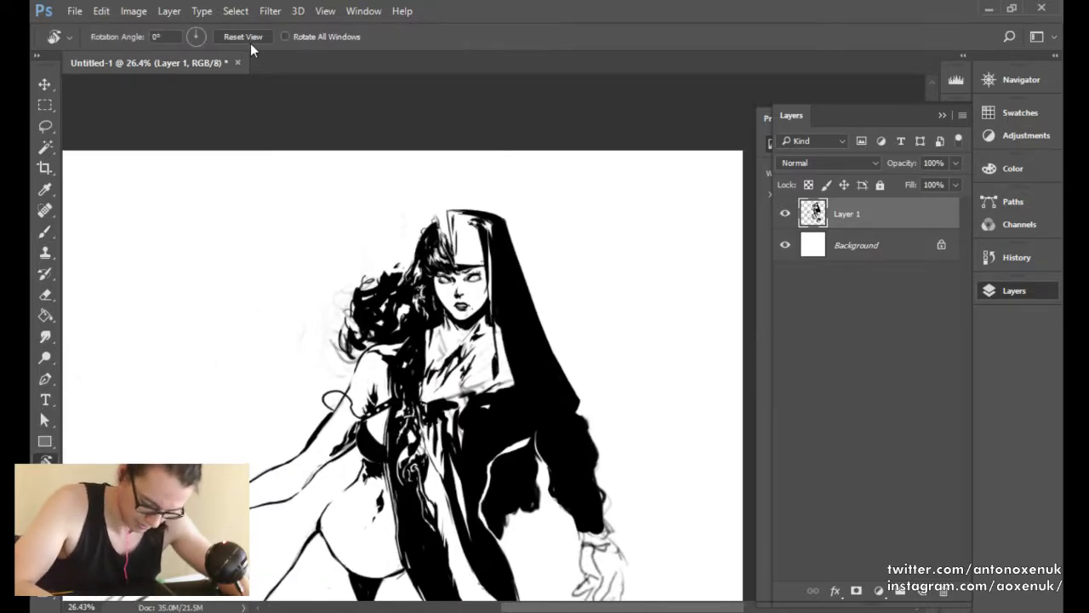
pyautogui.press('b')
pyautogui.scroll(3, 477, 259)
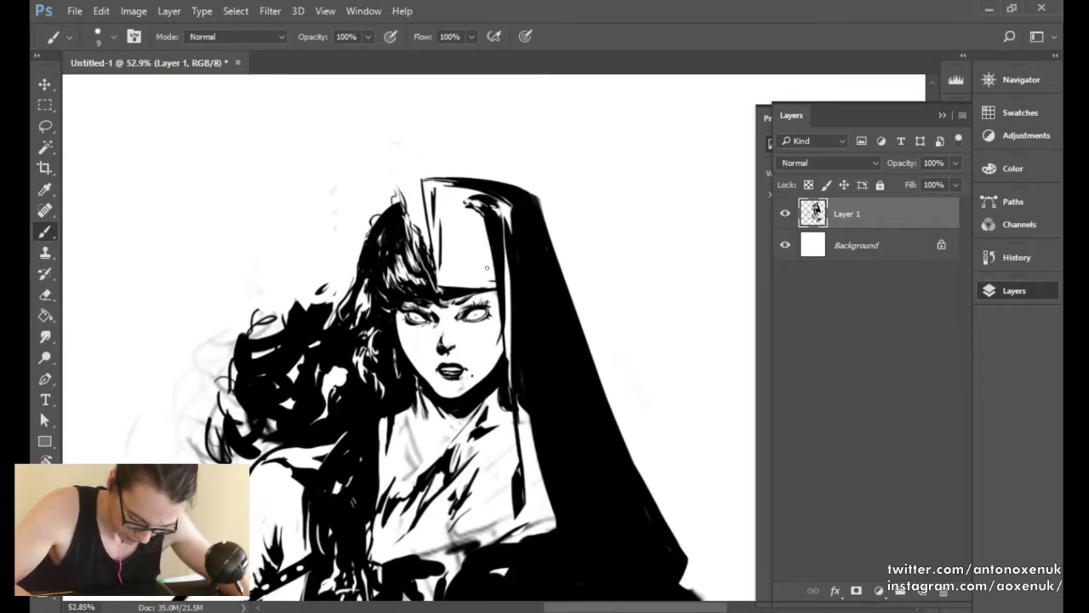
pyautogui.moveTo(490, 281); pyautogui.dragTo(485, 213)
pyautogui.press(']')
pyautogui.press('e')
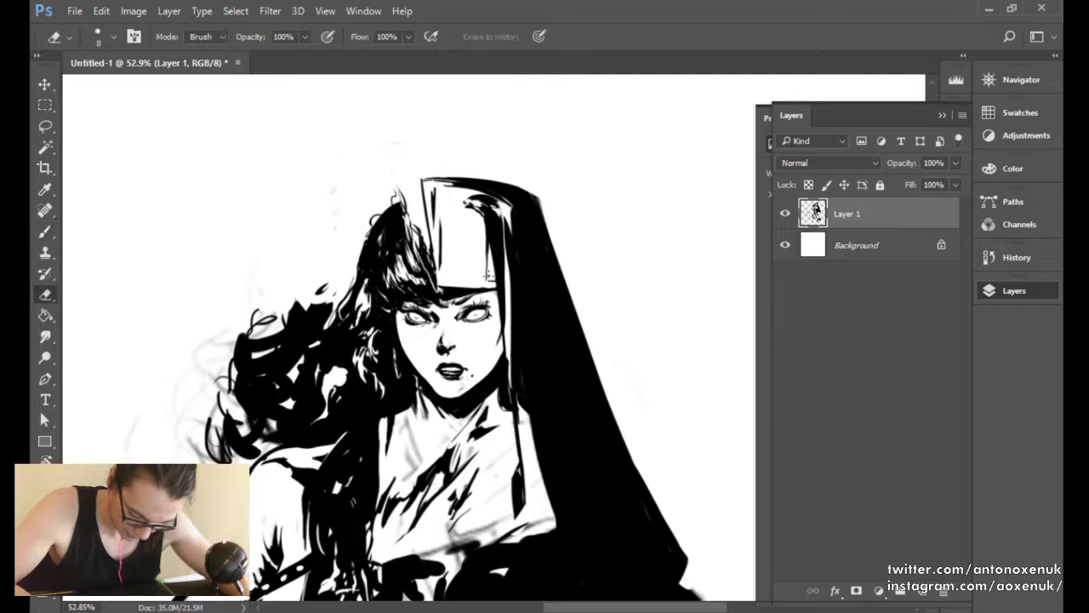
pyautogui.moveTo(488, 240); pyautogui.dragTo(488, 273)
pyautogui.press('b')
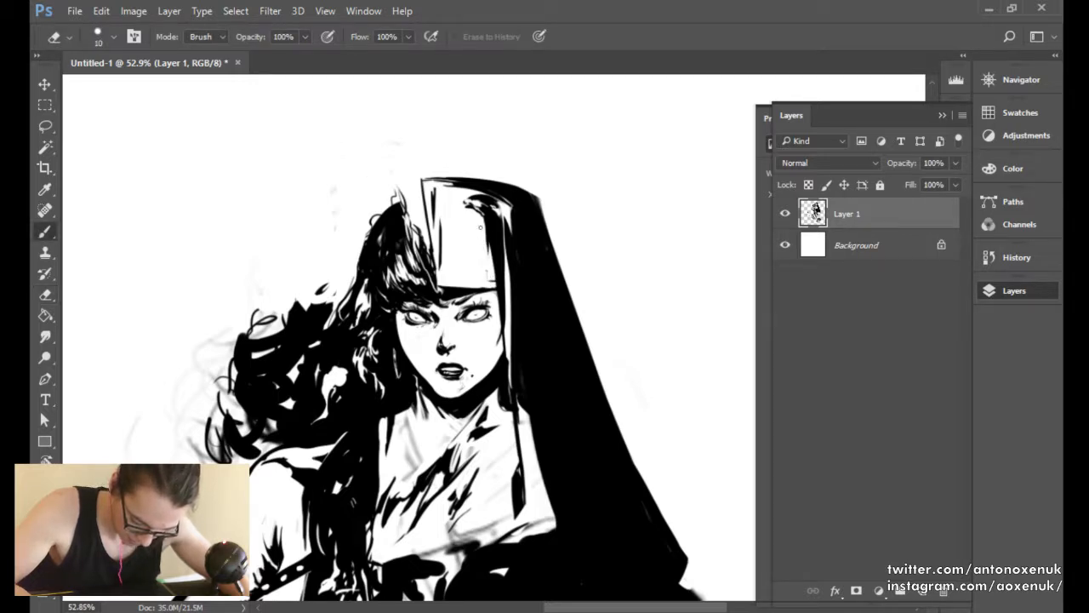
pyautogui.moveTo(480, 216); pyautogui.dragTo(482, 241)
pyautogui.press('e')
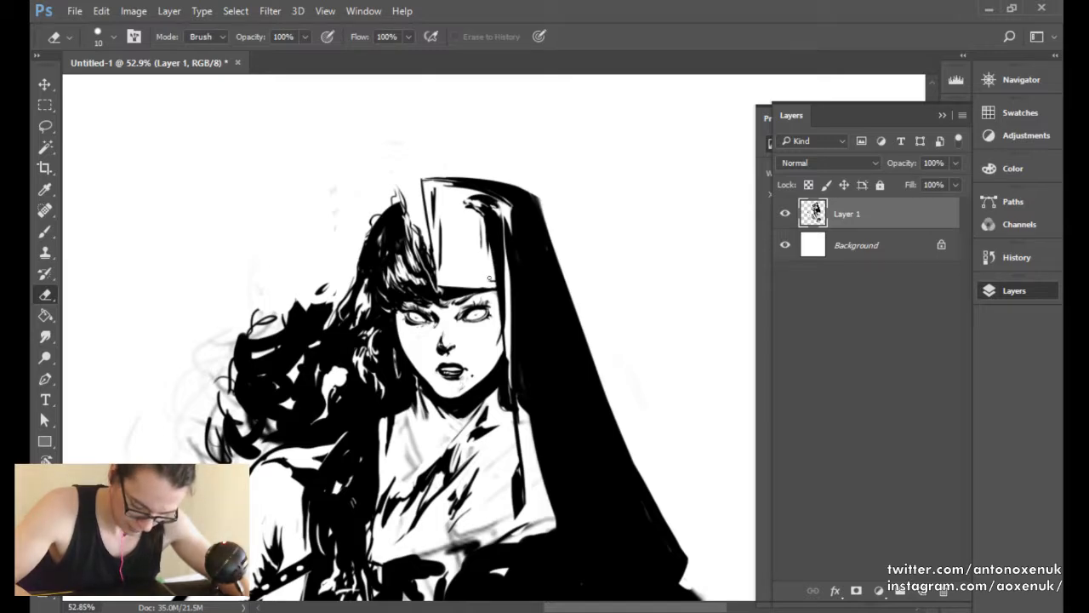
# Rework the outer lower lashes of the hair-side eye with small brush strokes and a reduced Eraser.
pyautogui.moveTo(510, 274); pyautogui.dragTo(398, 288)
pyautogui.moveTo(528, 305); pyautogui.dragTo(615, 289)
pyautogui.moveTo(475, 283); pyautogui.dragTo(486, 287)
pyautogui.press('b')
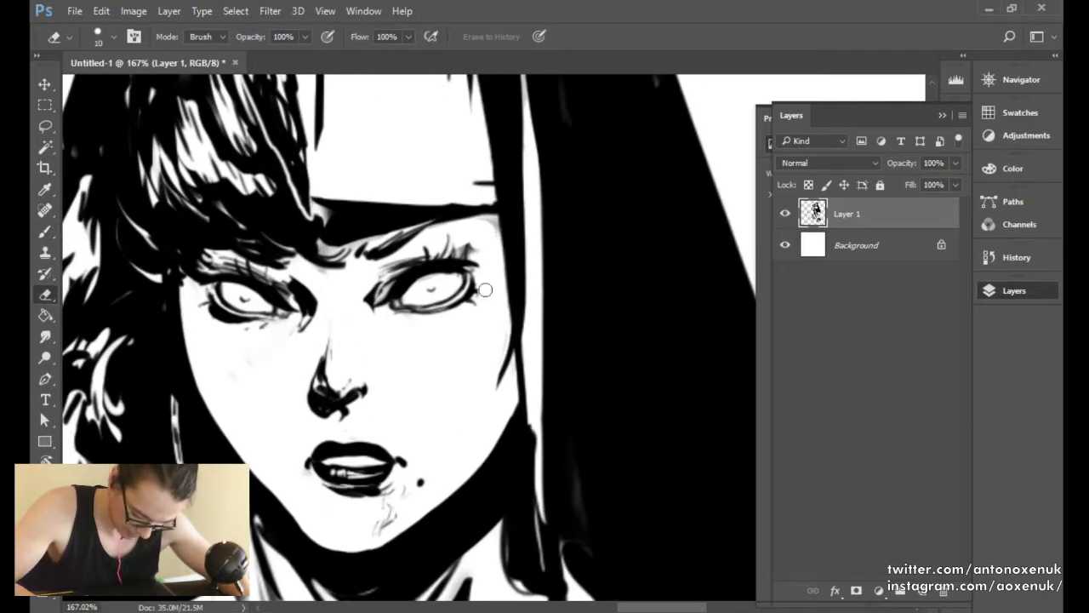
pyautogui.press('e')
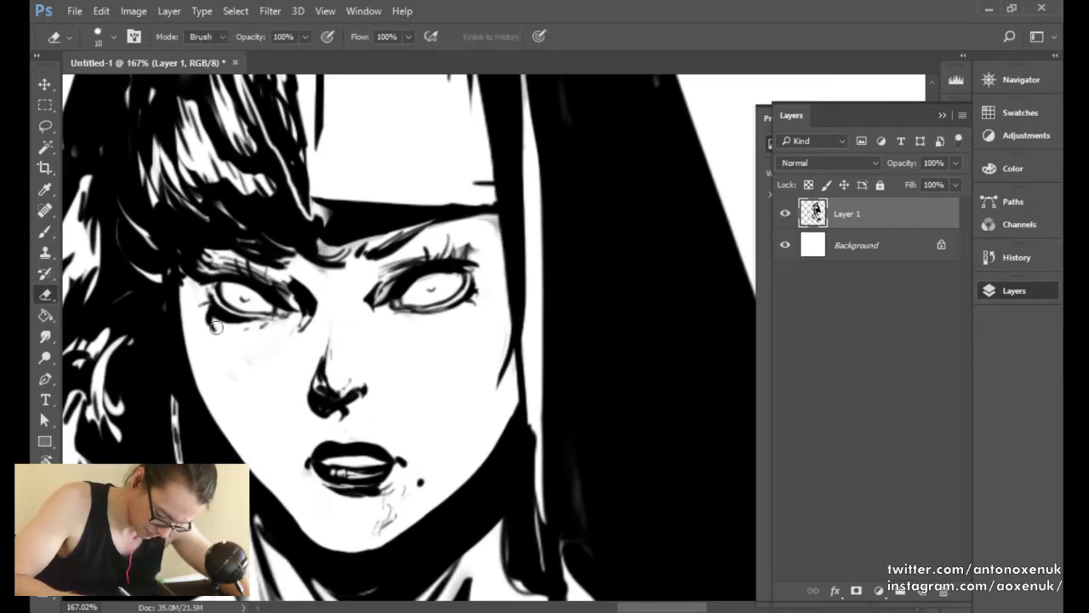
pyautogui.press('b')
pyautogui.moveTo(221, 318); pyautogui.dragTo(223, 327)
pyautogui.press('e')
pyautogui.press('[')
pyautogui.press('[')
pyautogui.press('[')
pyautogui.press('[')
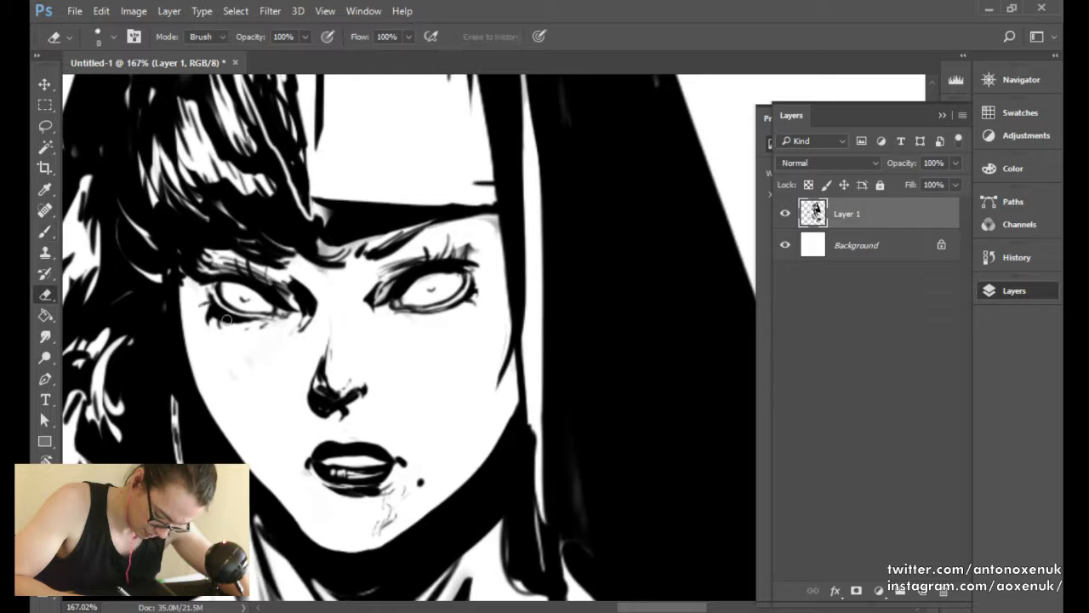
# Erase the pupil marks from both eyes with a 6 px Eraser and touch up the lash strokes with a small brush.
pyautogui.press('b')
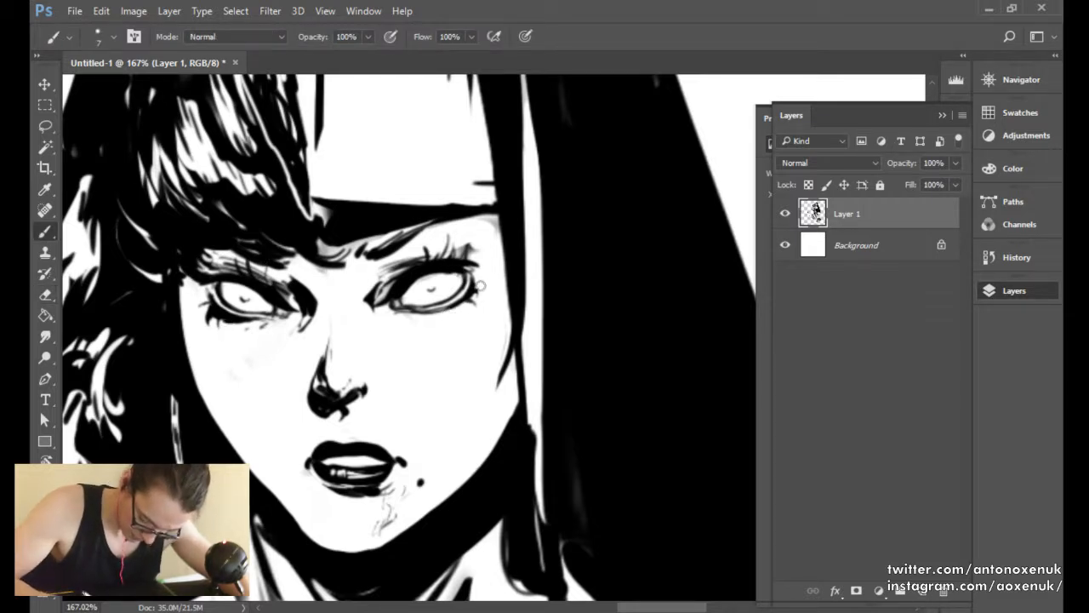
pyautogui.press('e')
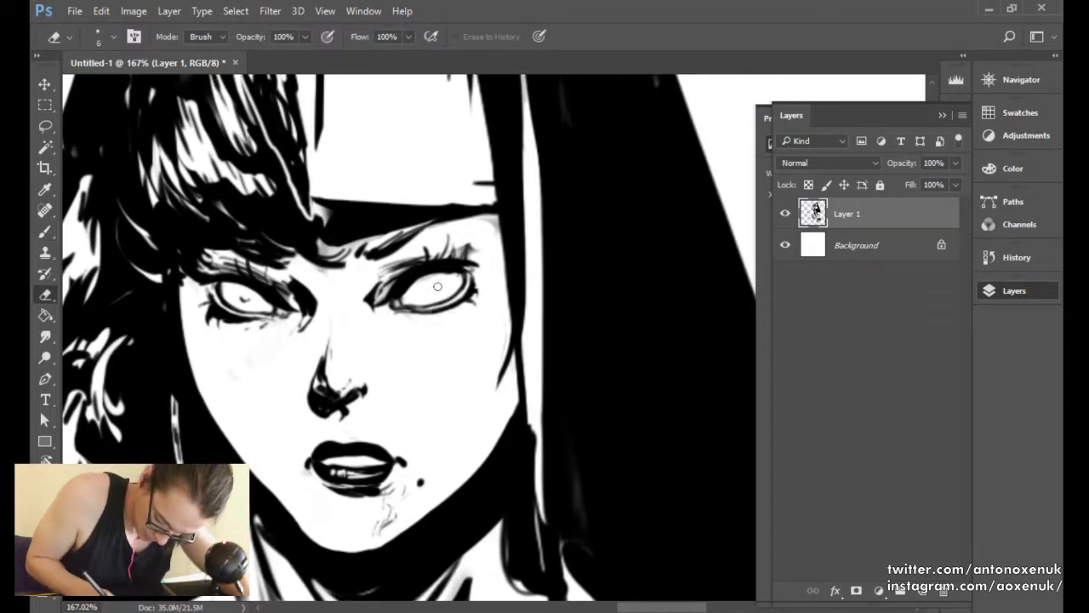
pyautogui.press('b')
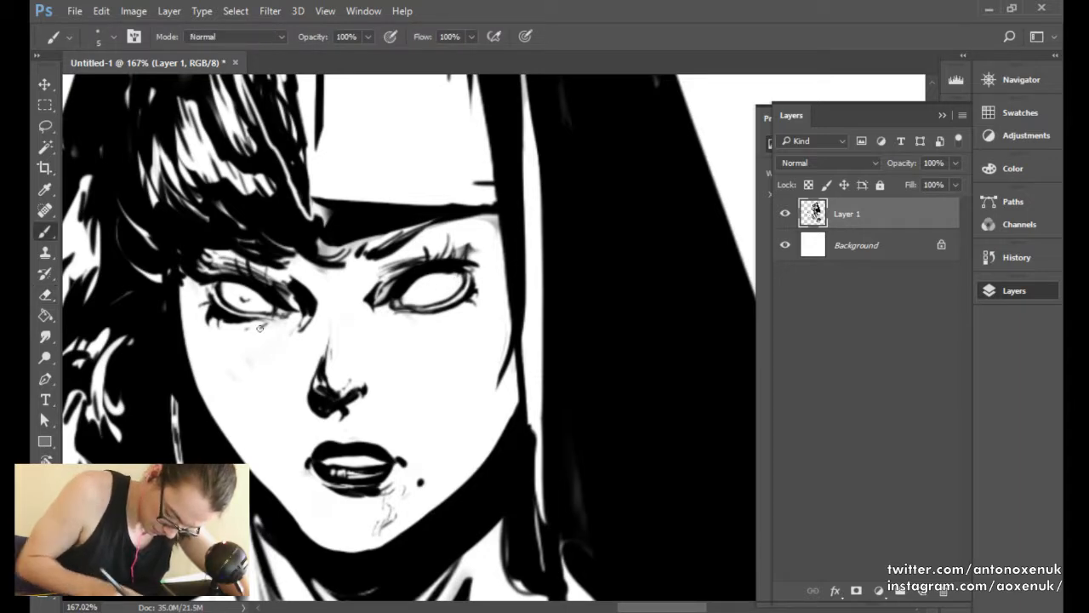
pyautogui.press('e')
pyautogui.press('b')
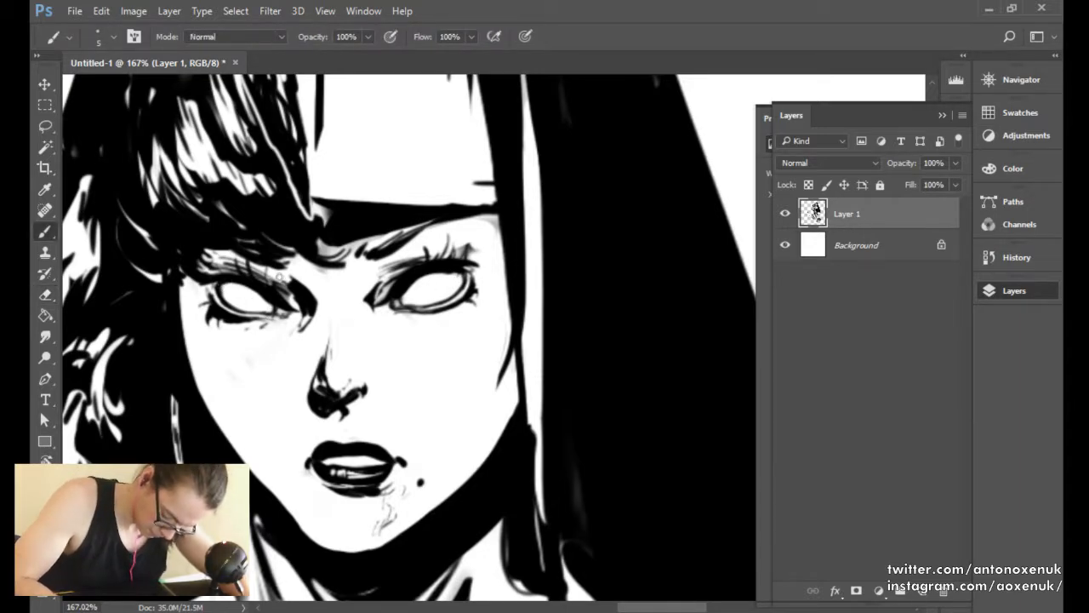
# Flip the canvas horizontally and bring the whole figure into view to check the drawing.
pyautogui.moveTo(327, 255); pyautogui.dragTo(213, 296)
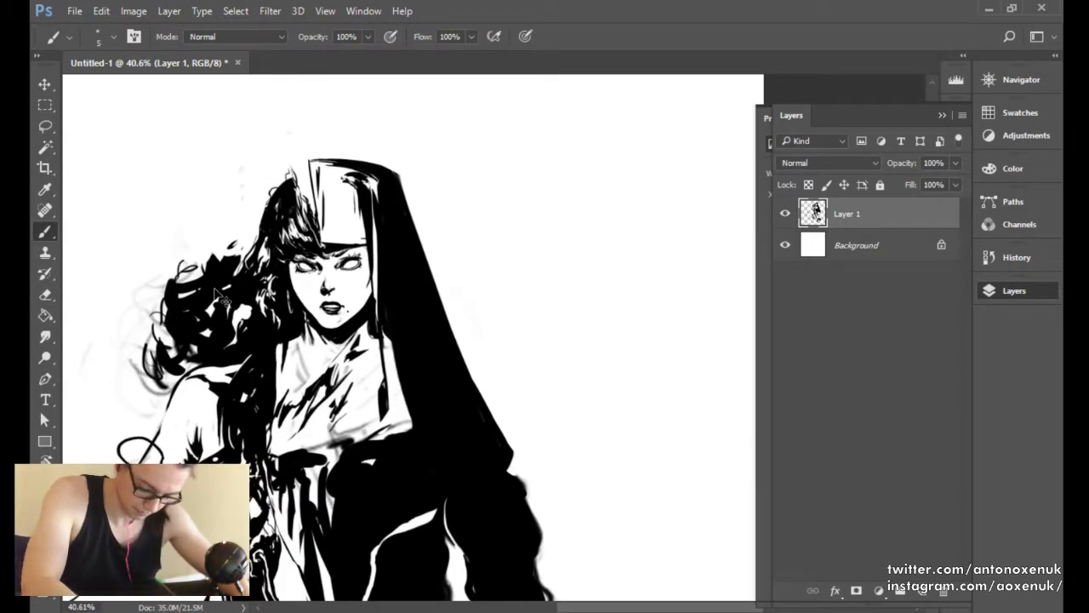
pyautogui.hotkey('ctrl', 'shift', 'h')
pyautogui.moveTo(499, 286); pyautogui.dragTo(637, 294)
pyautogui.moveTo(637, 291); pyautogui.dragTo(559, 286)
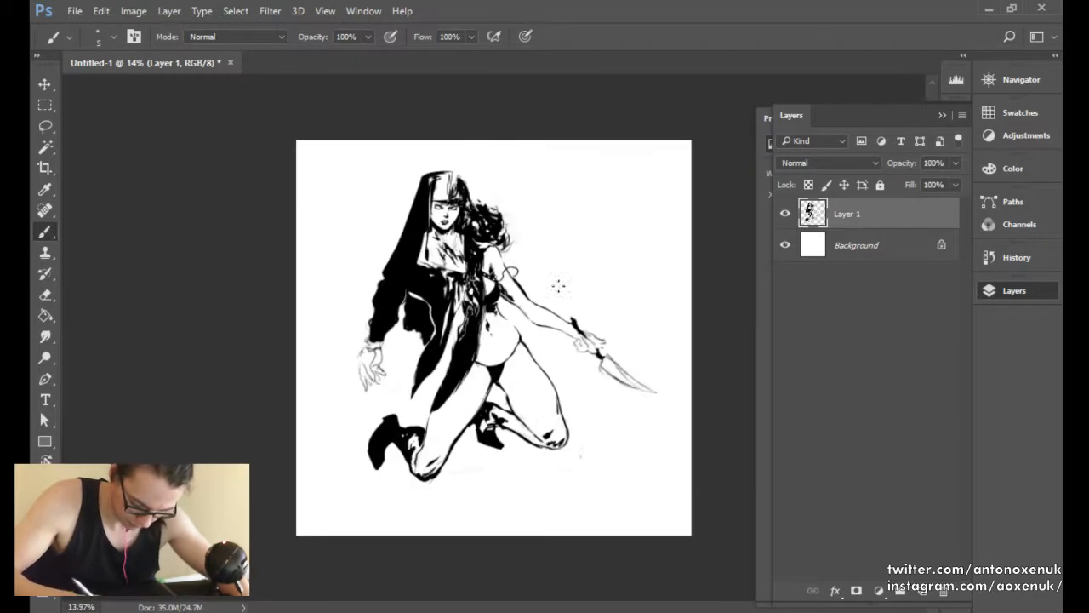
# Draw a thick black waistband stroke across the bare side of the waist with a 20 px brush.
pyautogui.moveTo(519, 241); pyautogui.dragTo(549, 229)
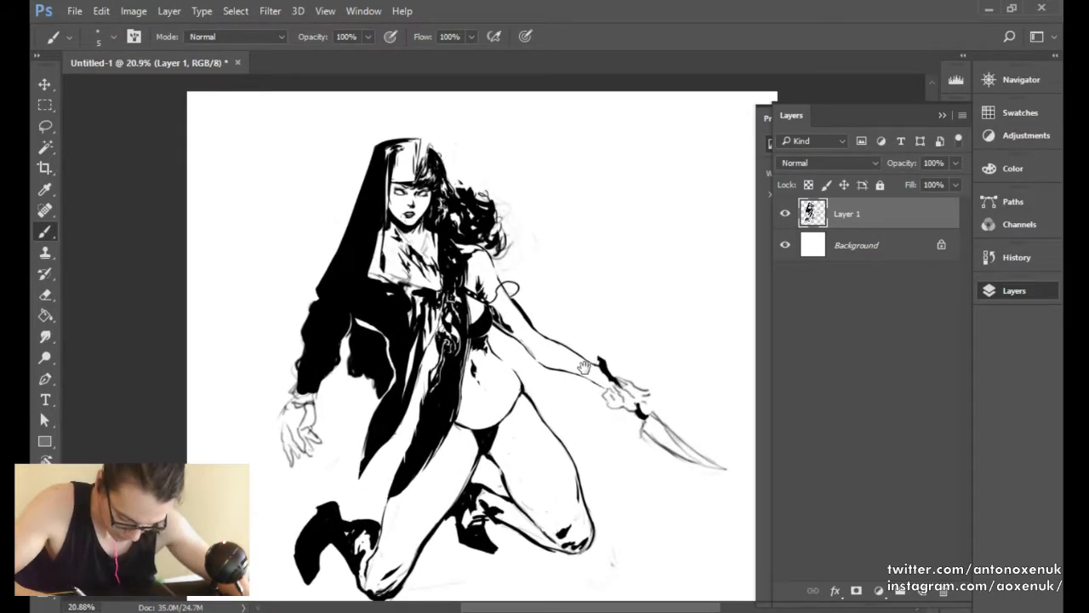
pyautogui.moveTo(585, 367); pyautogui.dragTo(538, 317)
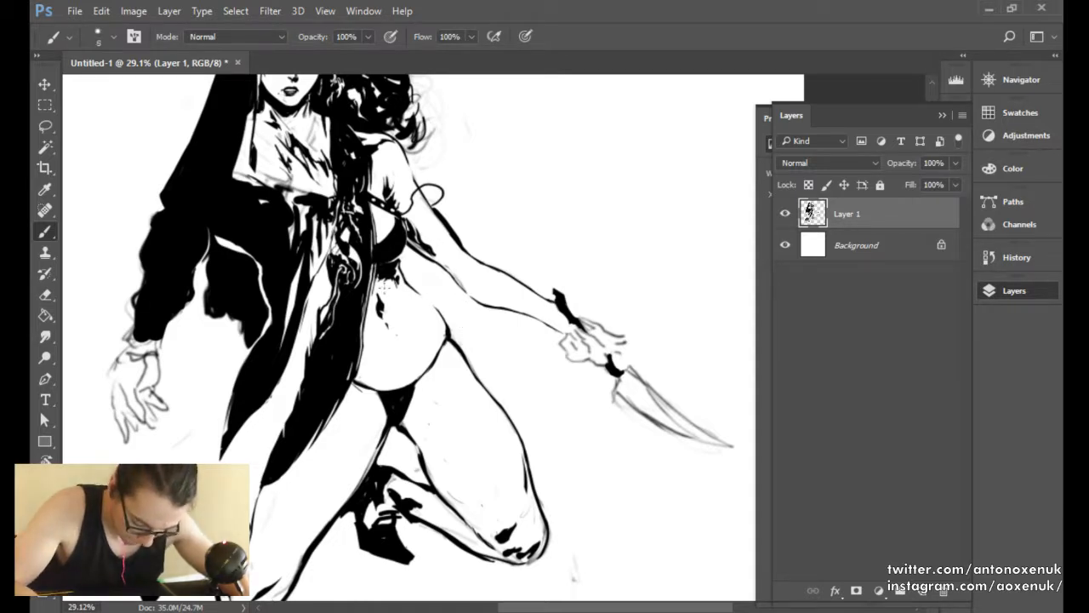
pyautogui.press(']')
pyautogui.press(']')
pyautogui.press(']')
pyautogui.press(']')
pyautogui.press(']')
pyautogui.press(']')
pyautogui.press(']')
pyautogui.moveTo(376, 291); pyautogui.dragTo(437, 310)
pyautogui.press('[')
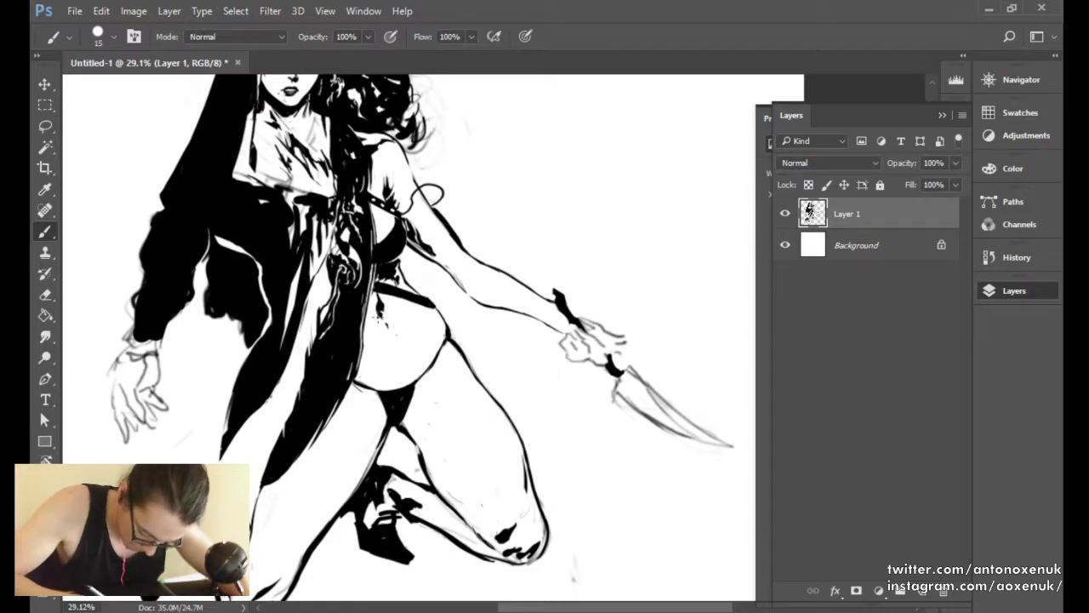
pyautogui.press(']')
# Trim the navel shadow marks below the waistband with a 10 px Eraser, alternating with brush touch-ups.
pyautogui.press('e')
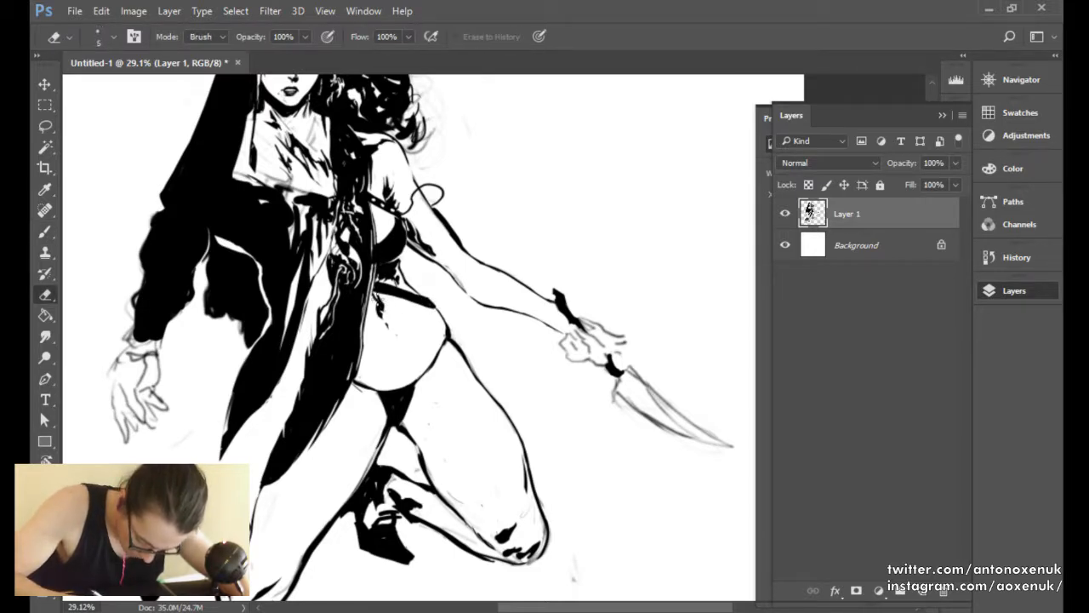
pyautogui.press(']')
pyautogui.press(']')
pyautogui.press(']')
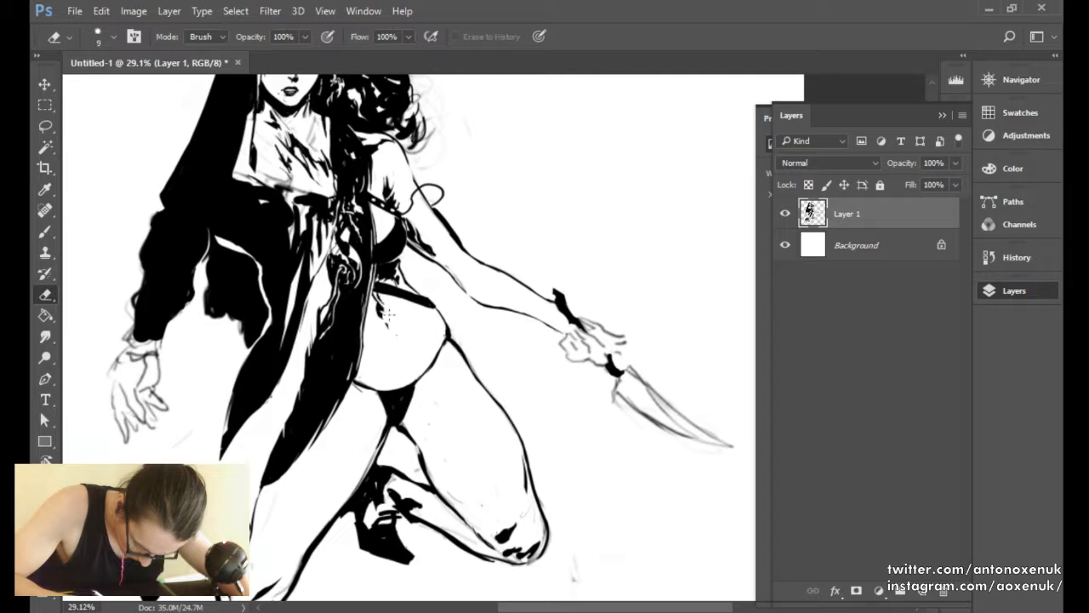
pyautogui.press('b')
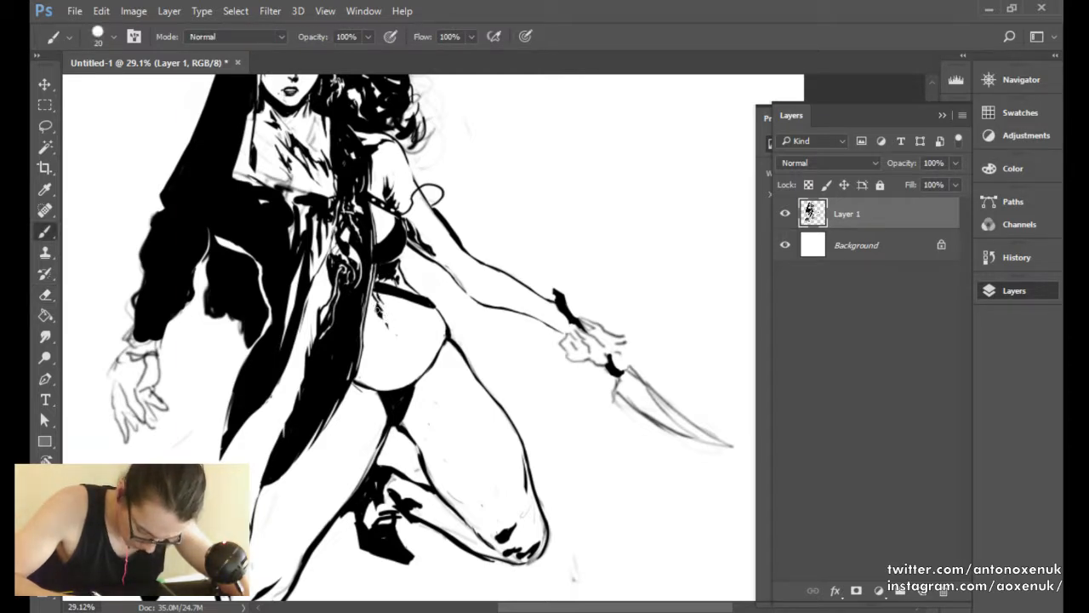
pyautogui.press('e')
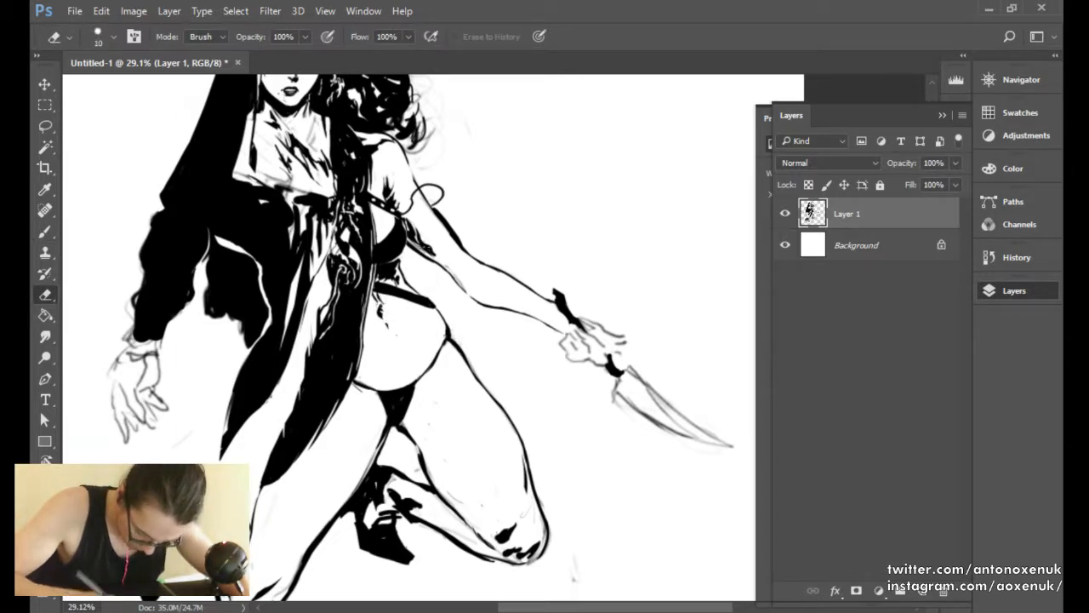
pyautogui.press('b')
# Flip the canvas horizontally and refine the hip contour below the waistband with a 20 px brush and 15 px Eraser.
pyautogui.hotkey('ctrl', 'shift', 'h')
pyautogui.press('e')
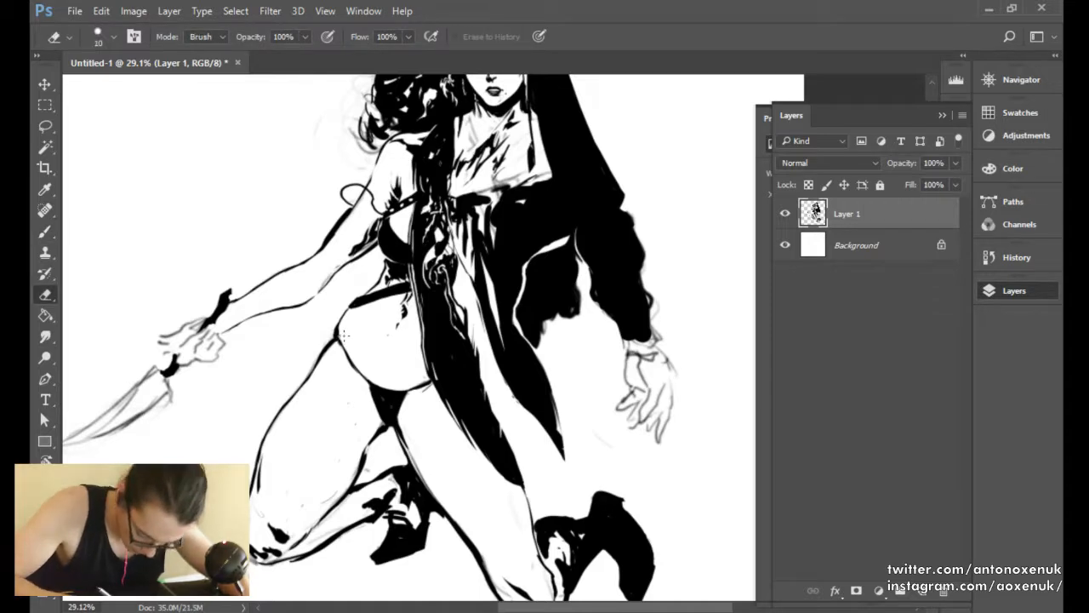
pyautogui.press('b')
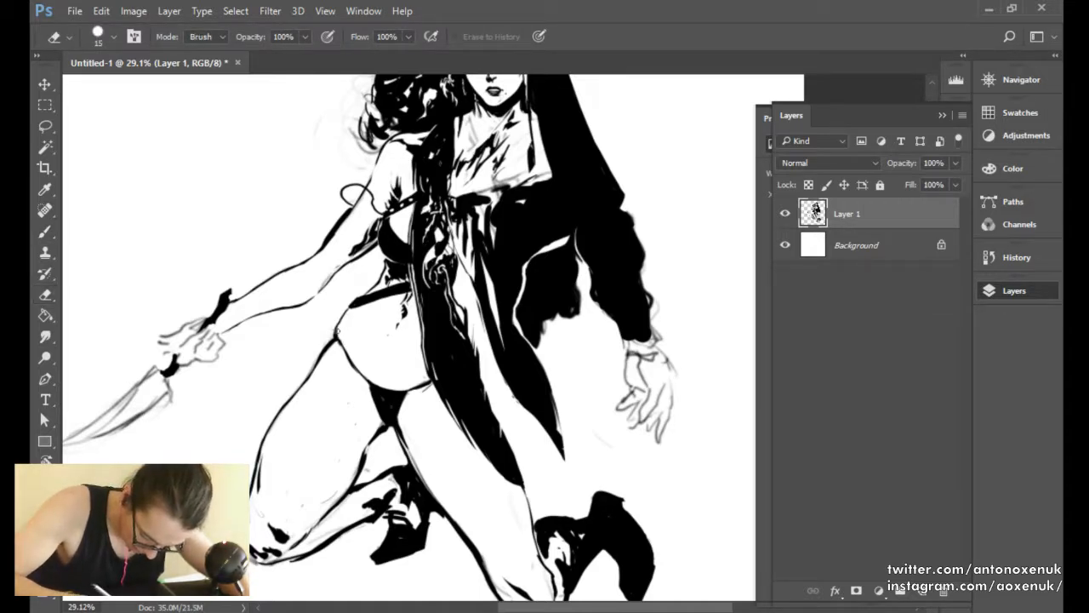
pyautogui.moveTo(350, 310); pyautogui.dragTo(338, 334)
pyautogui.press('e')
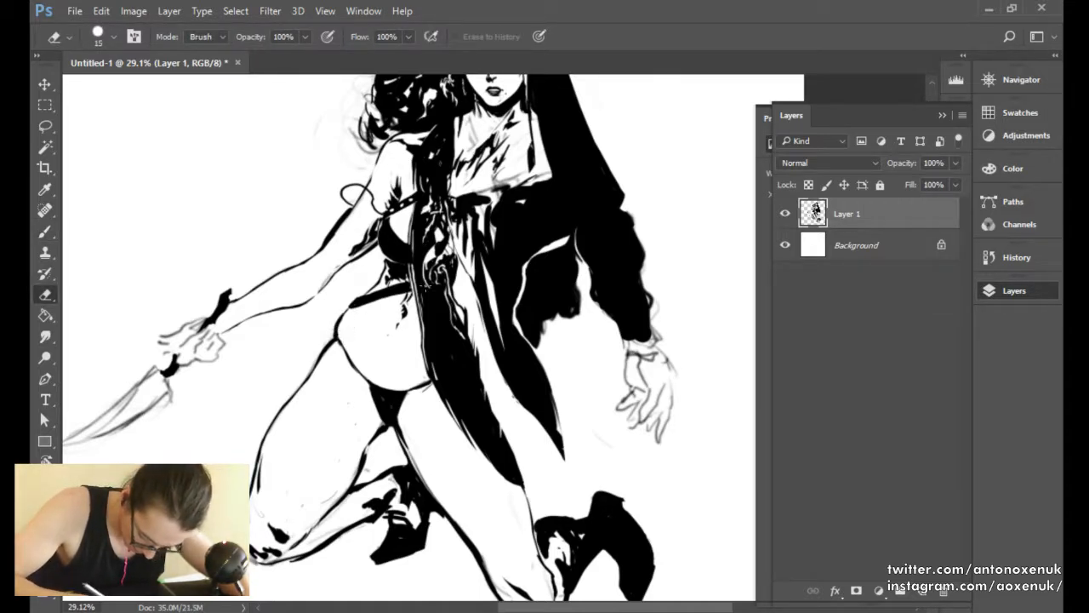
pyautogui.press('b')
pyautogui.press('e')
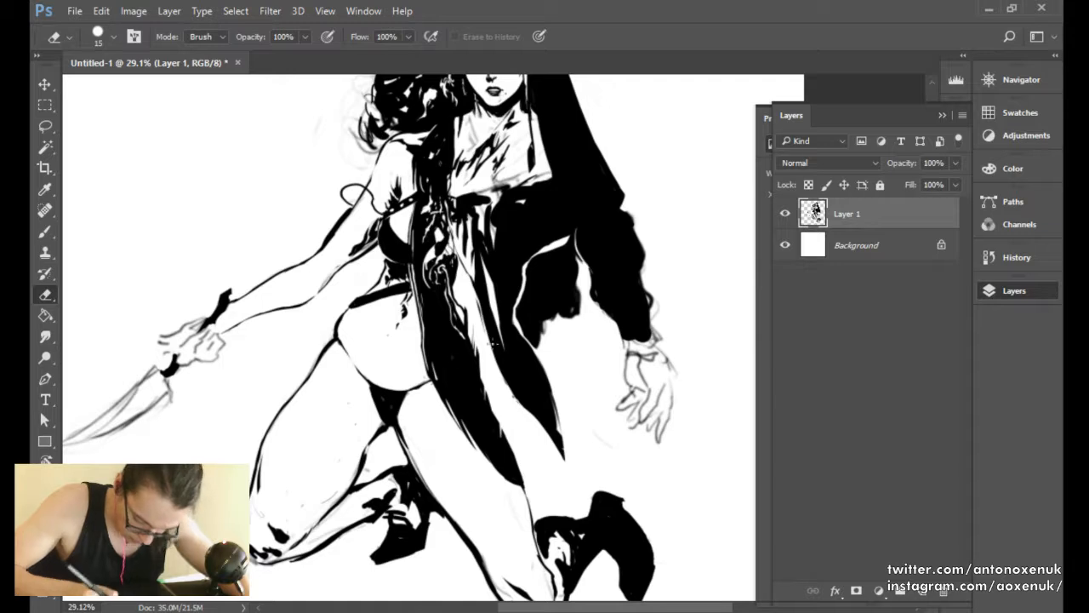
# Thin the outer upper-thigh outline with a 15 px Eraser and touch up the line where the hip meets the robe with a 20 px brush.
pyautogui.press('b')
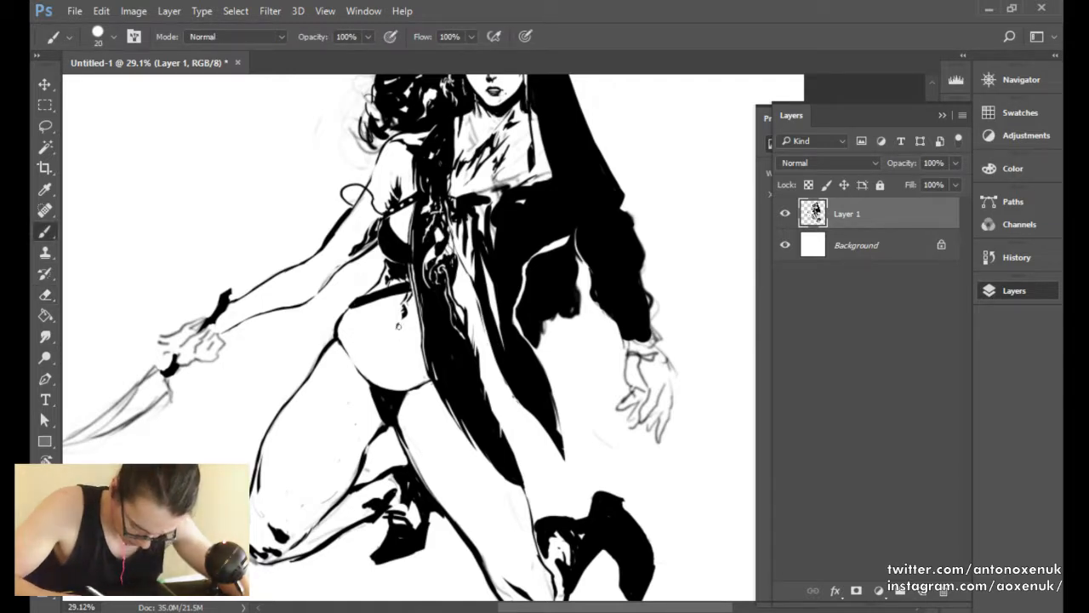
pyautogui.press('e')
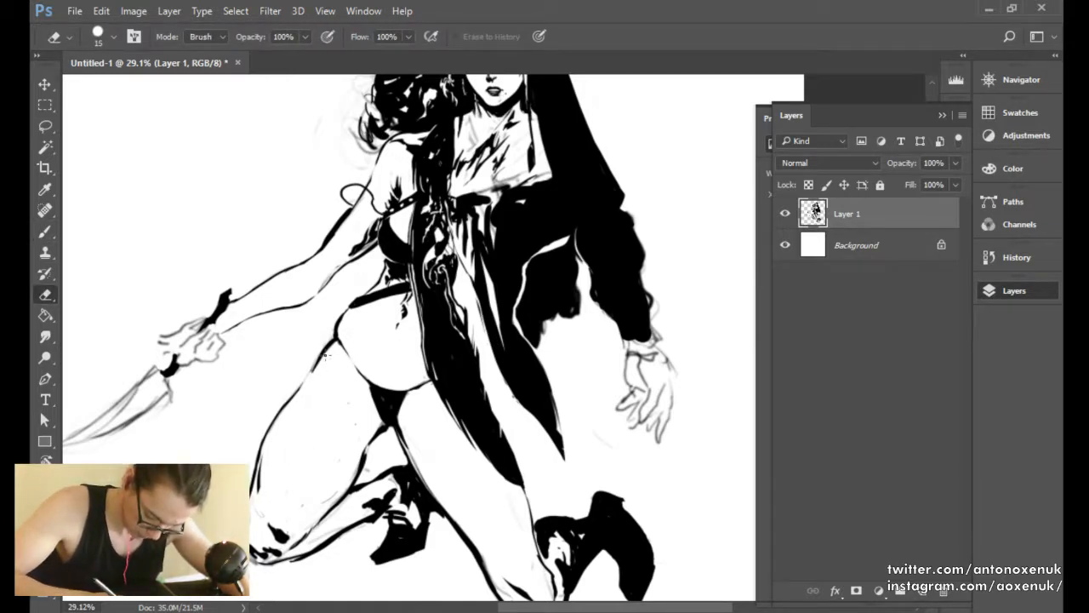
pyautogui.press('b')
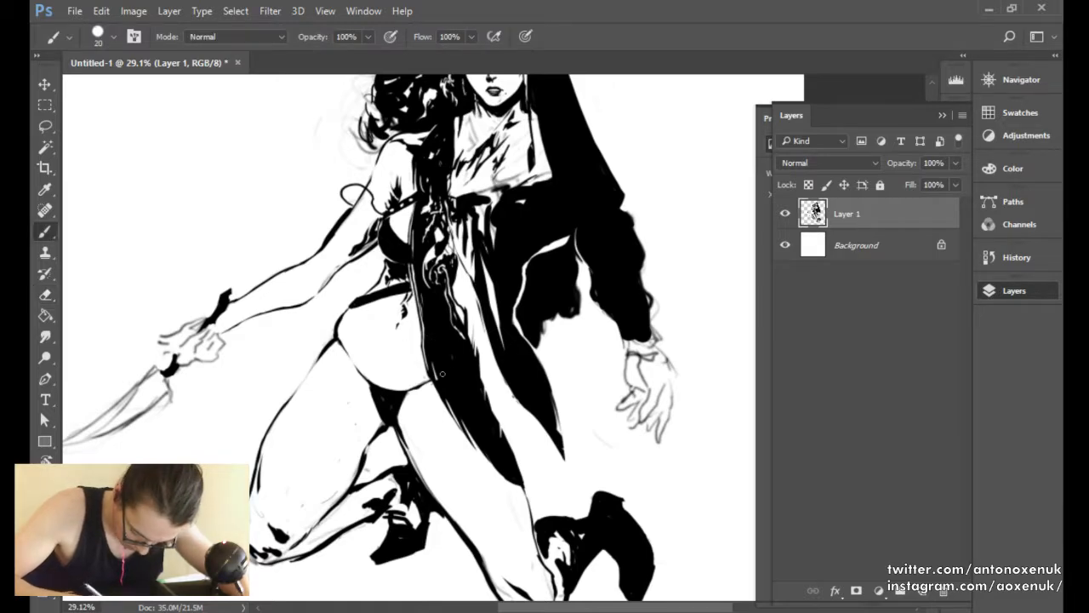
pyautogui.moveTo(460, 380); pyautogui.dragTo(411, 388)
# Touch up the kneeling legs' outlines beside the robe and at the veil-side knee with a 50 px brush and 20 px Eraser.
pyautogui.moveTo(588, 351); pyautogui.dragTo(602, 307)
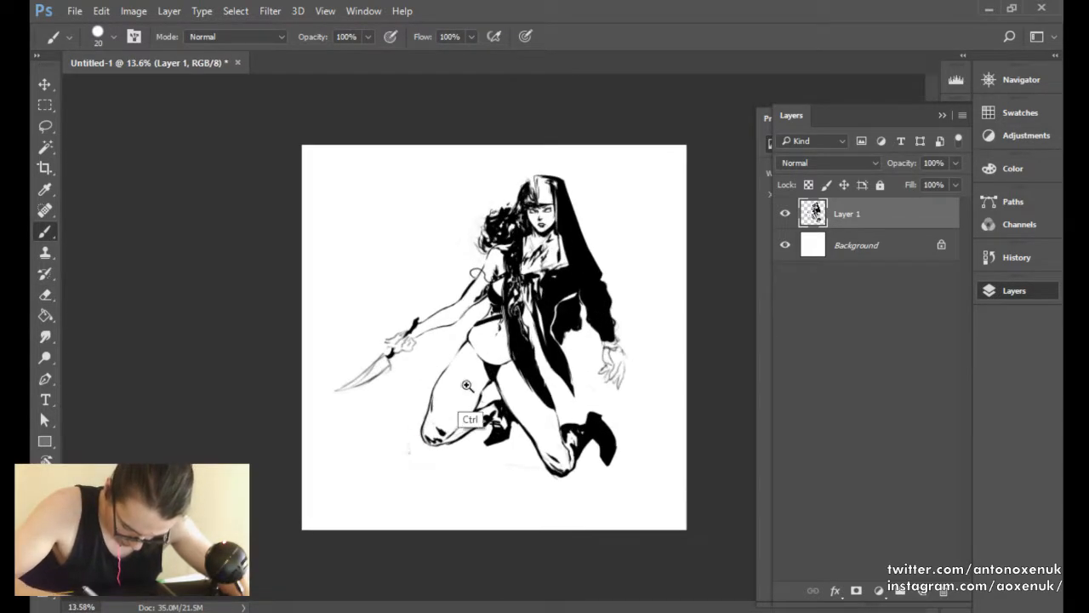
pyautogui.moveTo(467, 388); pyautogui.dragTo(493, 389)
pyautogui.moveTo(406, 400); pyautogui.dragTo(436, 399)
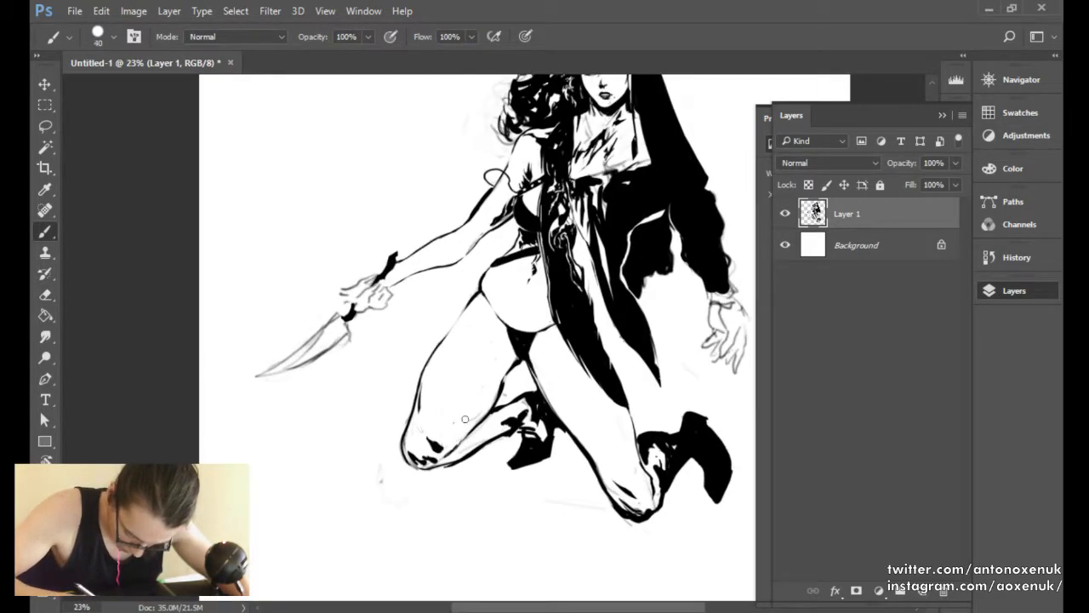
pyautogui.press(']')
pyautogui.press(']')
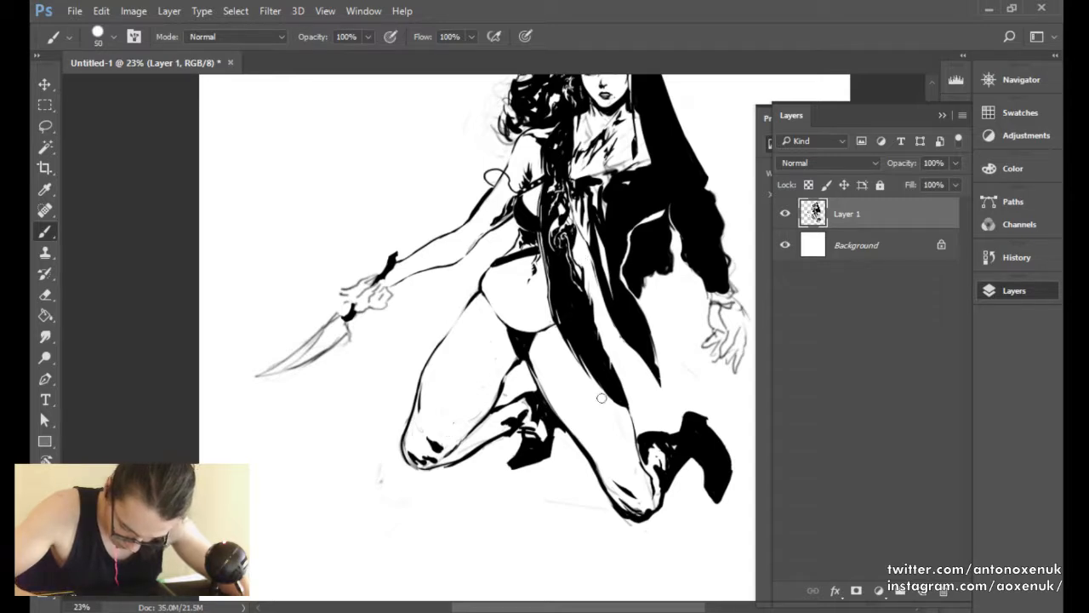
pyautogui.press('e')
pyautogui.press(']')
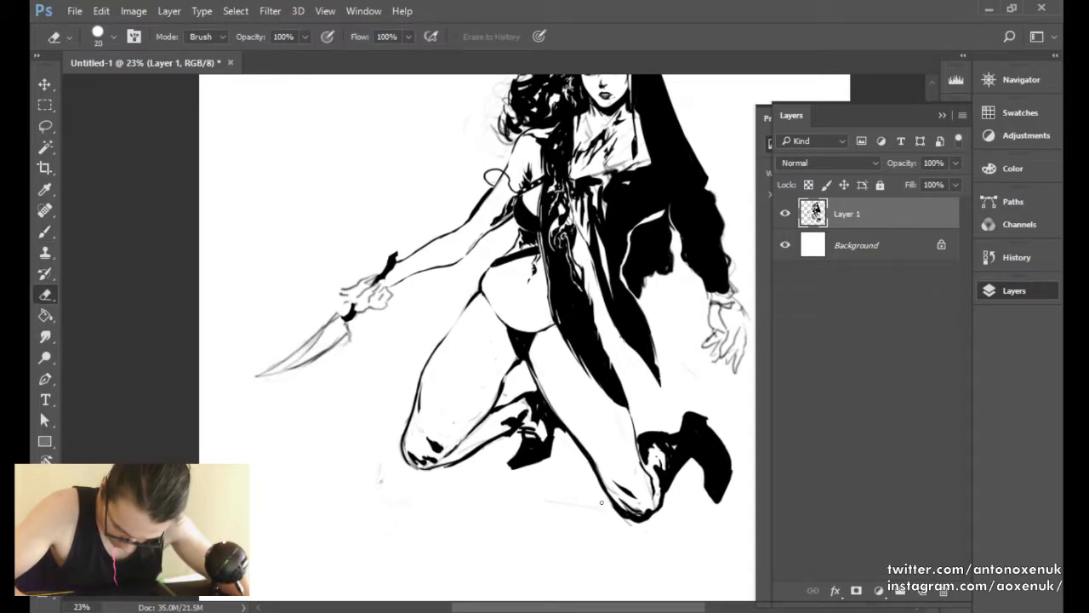
# Add black shading around the hair-side knee and along its shin with a 60 px brush, trimming it with a 25 px Eraser.
pyautogui.press('b')
pyautogui.press(']')
pyautogui.press(']')
pyautogui.moveTo(436, 447)
pyautogui.mouseDown()
pyautogui.moveTo(414, 455)
pyautogui.moveTo(414, 400)
pyautogui.moveTo(415, 436)
pyautogui.moveTo(421, 405)
pyautogui.moveTo(421, 415)
pyautogui.mouseUp()
pyautogui.press('e')
pyautogui.press('b')
pyautogui.press('e')
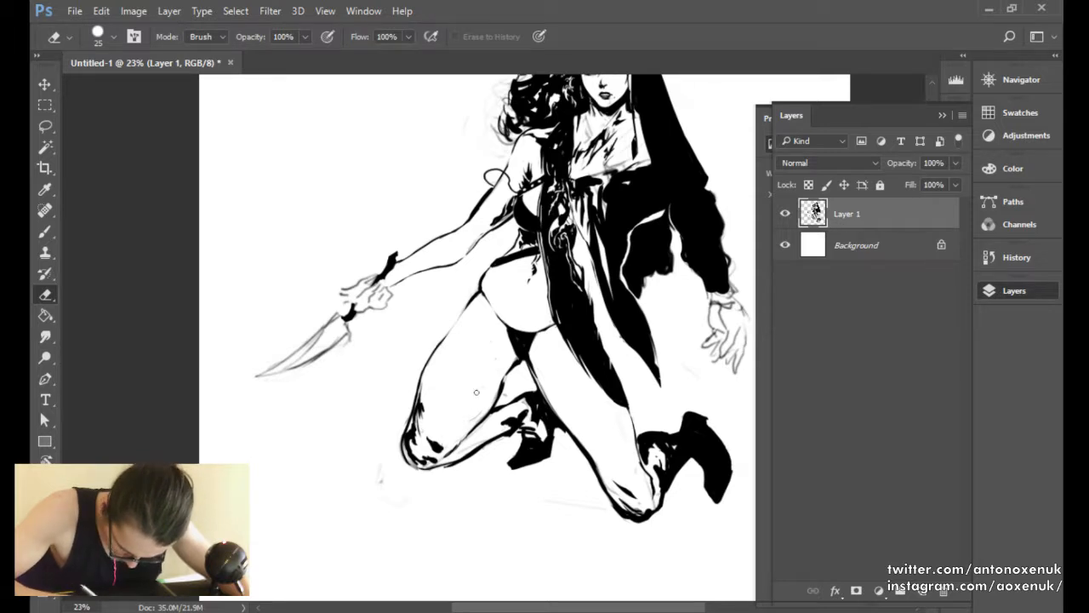
pyautogui.press('b')
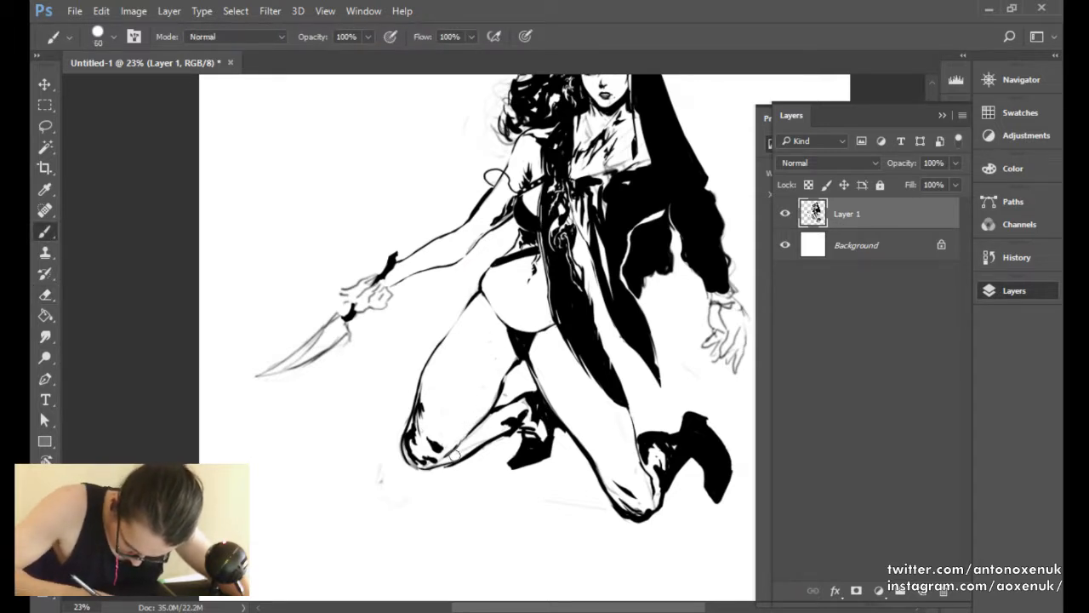
pyautogui.press('e')
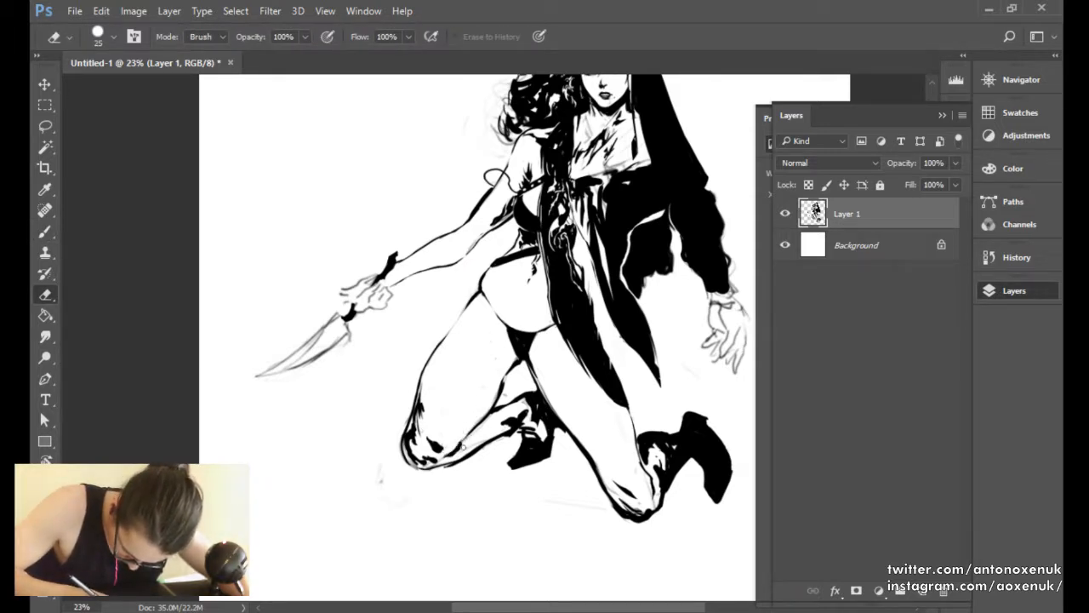
# Extend the inner-thigh line of the hair-side leg up to the crotch with a 50 px brush and refine it with a 25 px Eraser.
pyautogui.press('b')
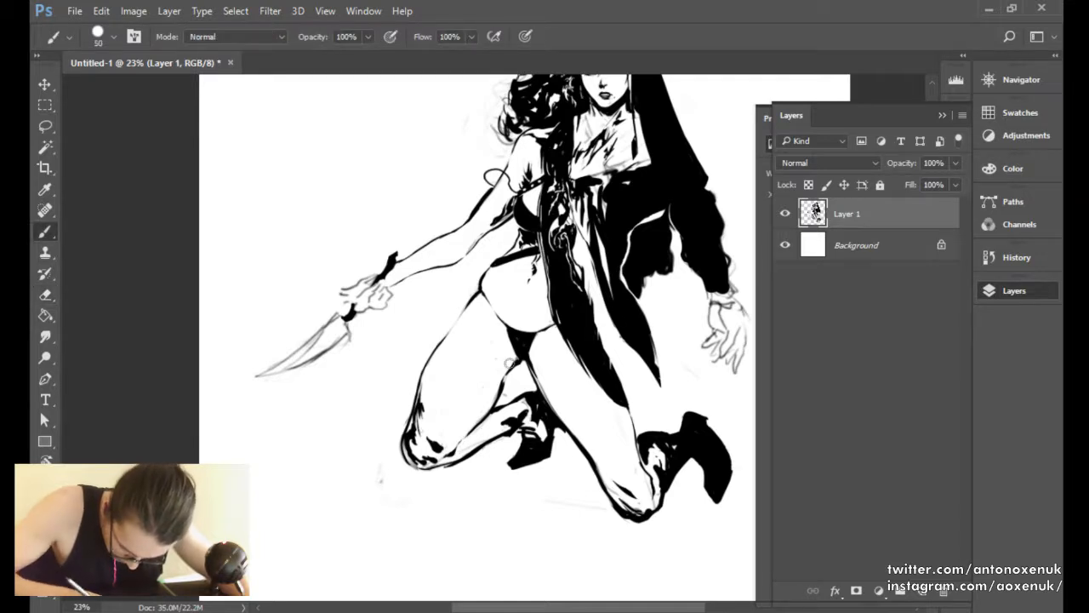
pyautogui.press('e')
pyautogui.press('b')
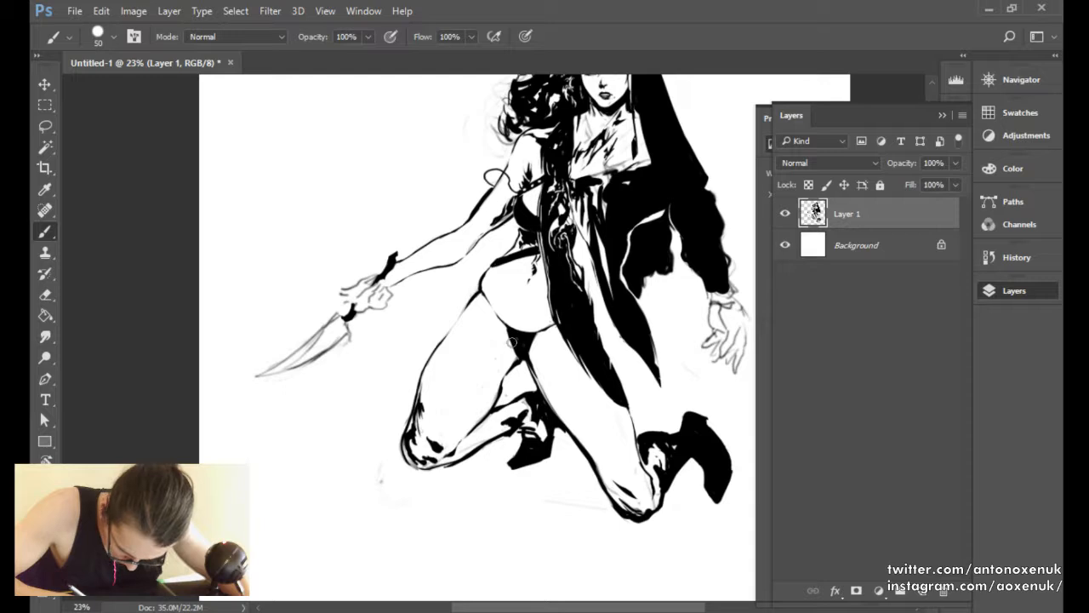
pyautogui.press('e')
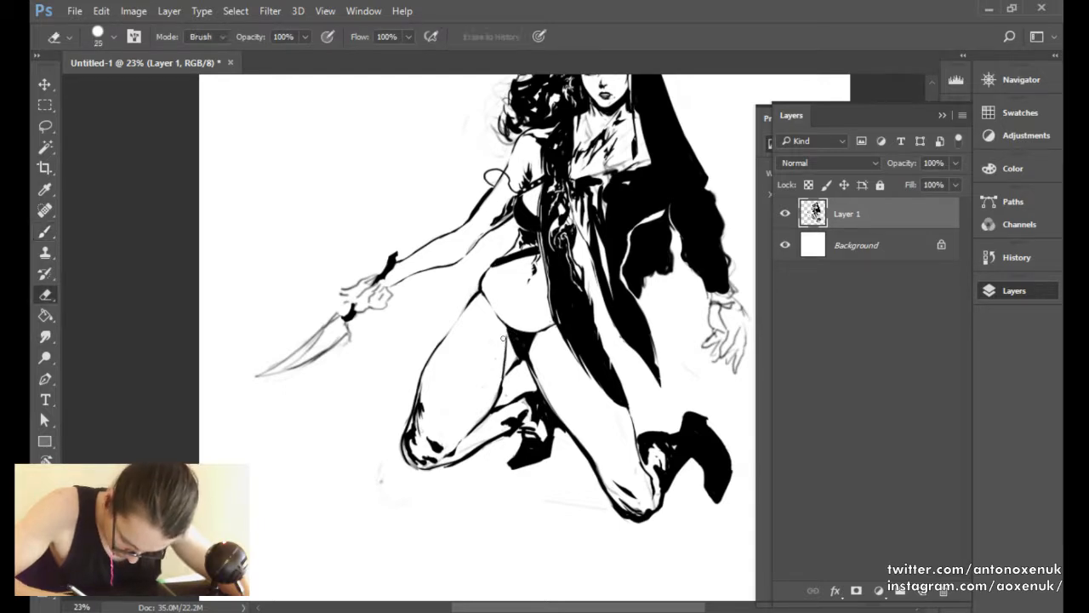
pyautogui.press('b')
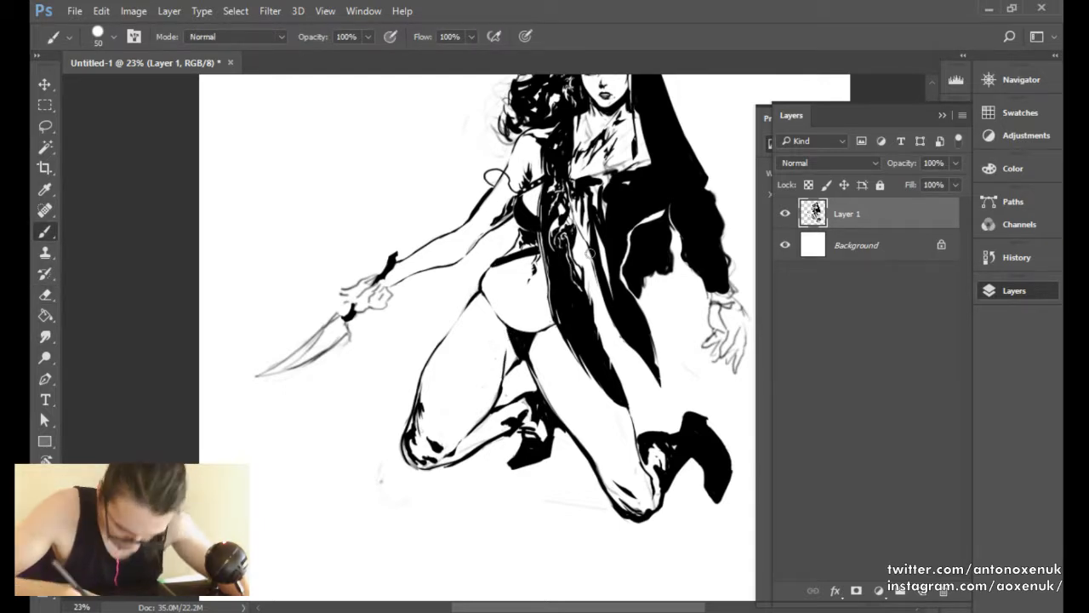
# Flip the canvas horizontally and thicken the veil-side leg's inner-thigh line with a 50 px brush, trimming it with a 20 px Eraser.
pyautogui.hotkey('ctrl', 'shift', 'h')
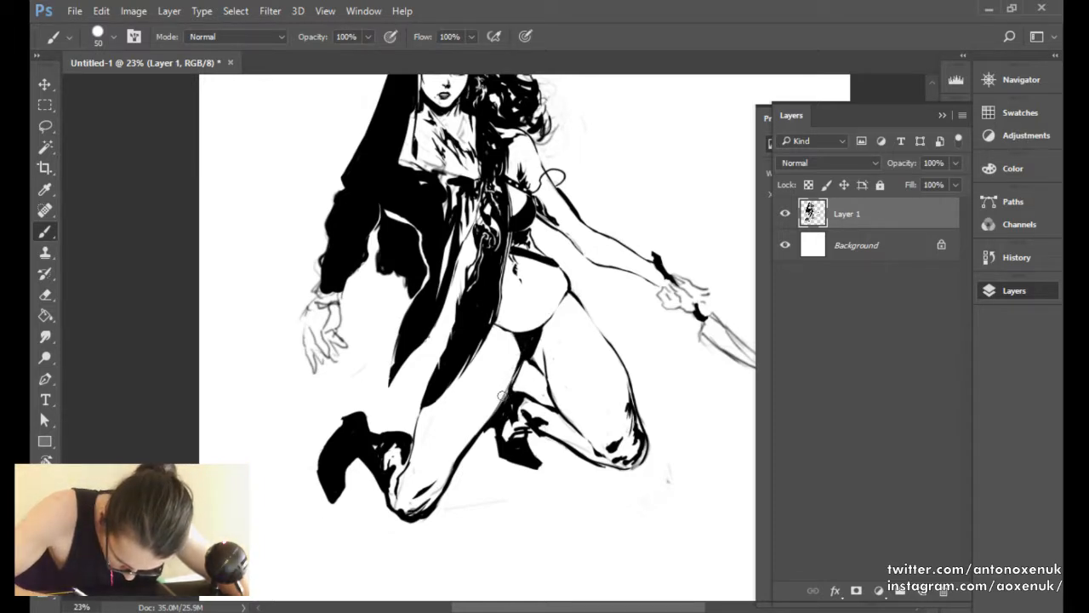
pyautogui.moveTo(504, 392)
pyautogui.mouseDown()
pyautogui.moveTo(518, 345)
pyautogui.moveTo(505, 391)
pyautogui.mouseUp()
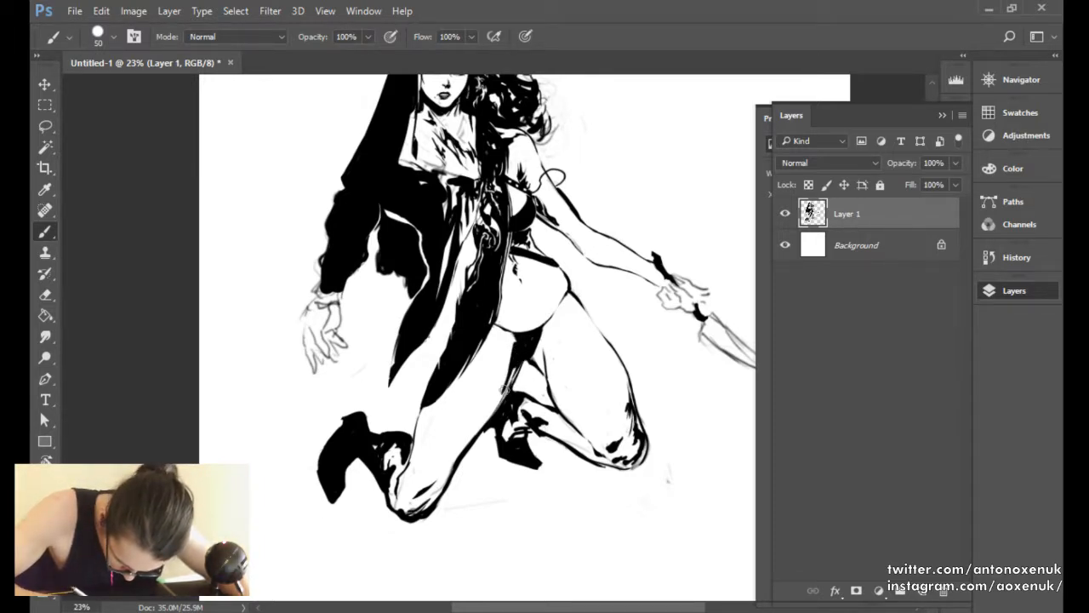
pyautogui.press('e')
pyautogui.press('b')
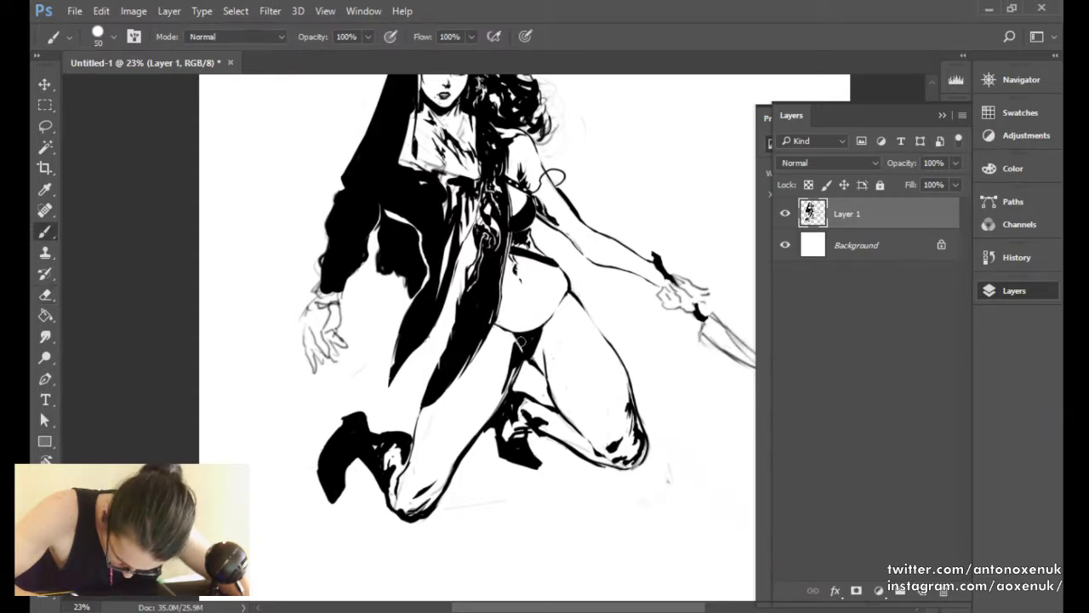
pyautogui.press('e')
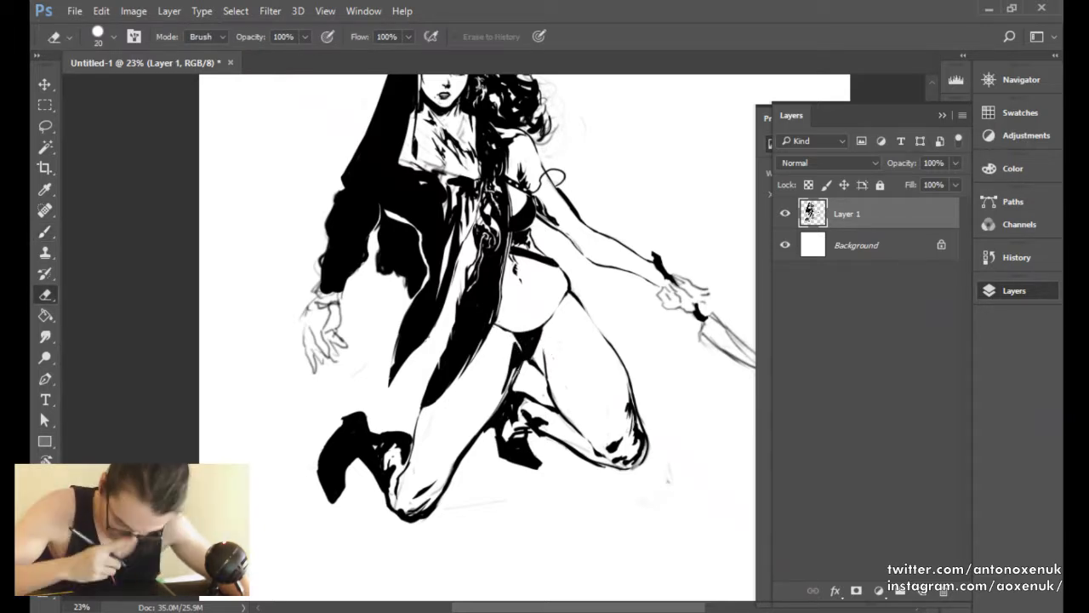
# Try adding shadow strokes to the veil-side inner thigh, shaped with a 35 px Eraser, and undo them.
pyautogui.moveTo(573, 382)
pyautogui.mouseDown()
pyautogui.moveTo(552, 382)
pyautogui.moveTo(547, 327)
pyautogui.moveTo(573, 316)
pyautogui.mouseUp()
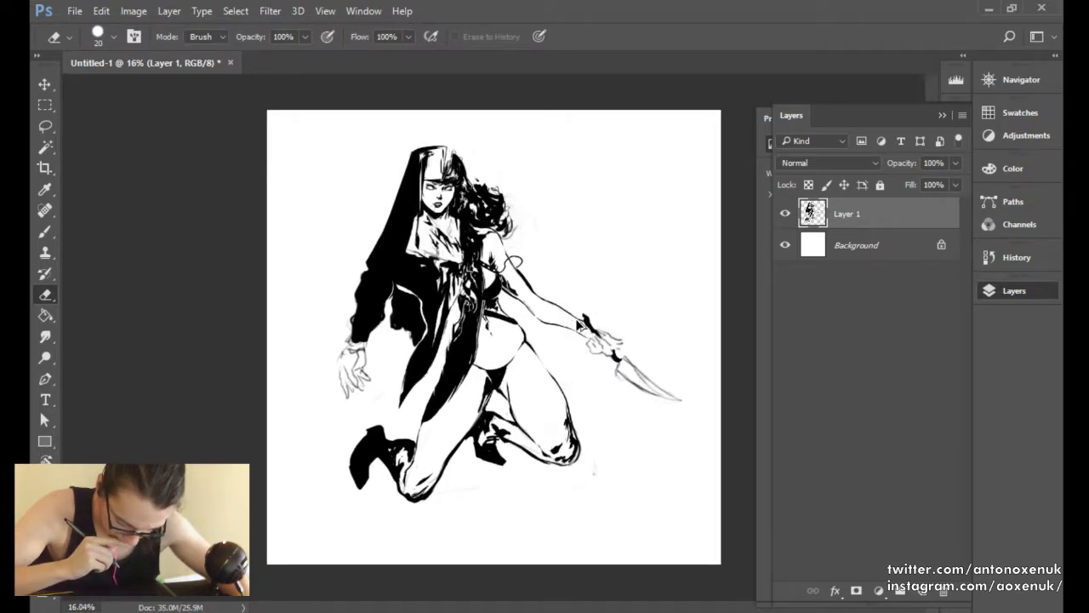
pyautogui.press('b')
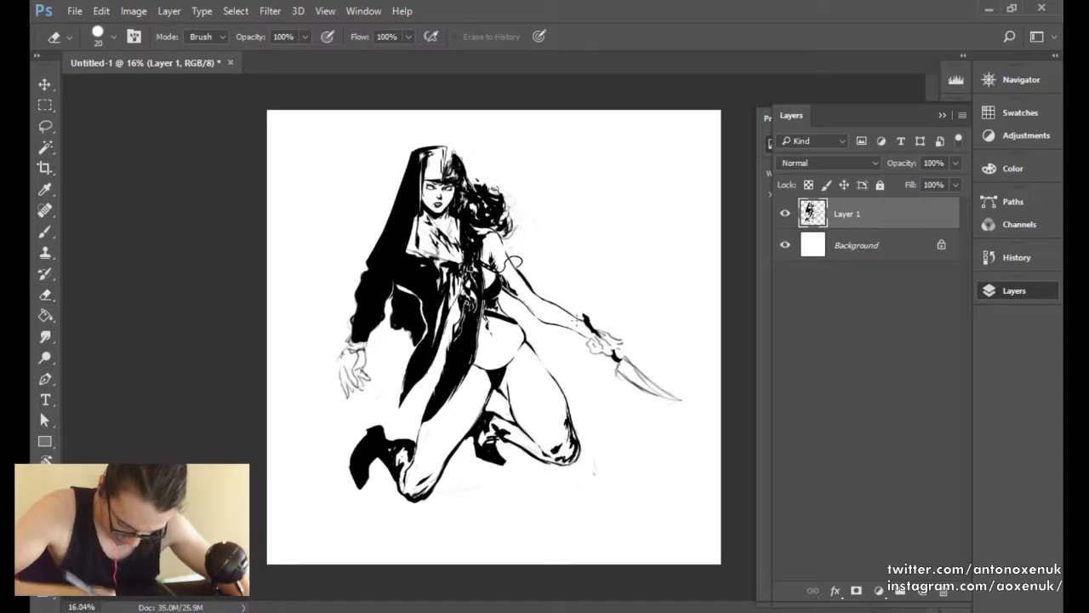
pyautogui.press(']')
pyautogui.moveTo(471, 418)
pyautogui.mouseDown()
pyautogui.moveTo(483, 374)
pyautogui.moveTo(475, 412)
pyautogui.moveTo(482, 397)
pyautogui.mouseUp()
pyautogui.press('e')
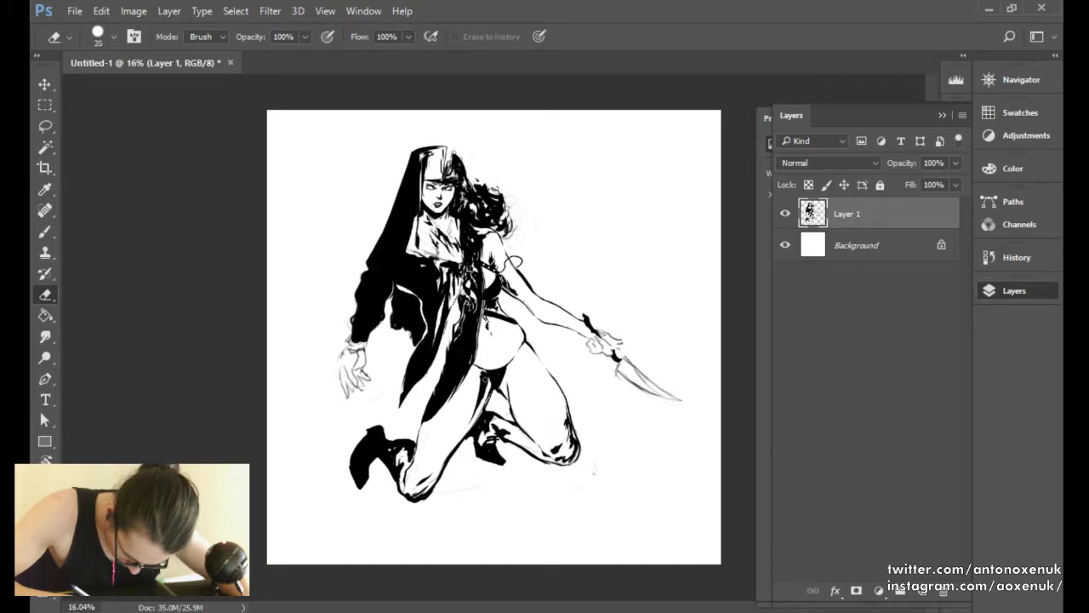
pyautogui.moveTo(474, 402); pyautogui.dragTo(486, 378)
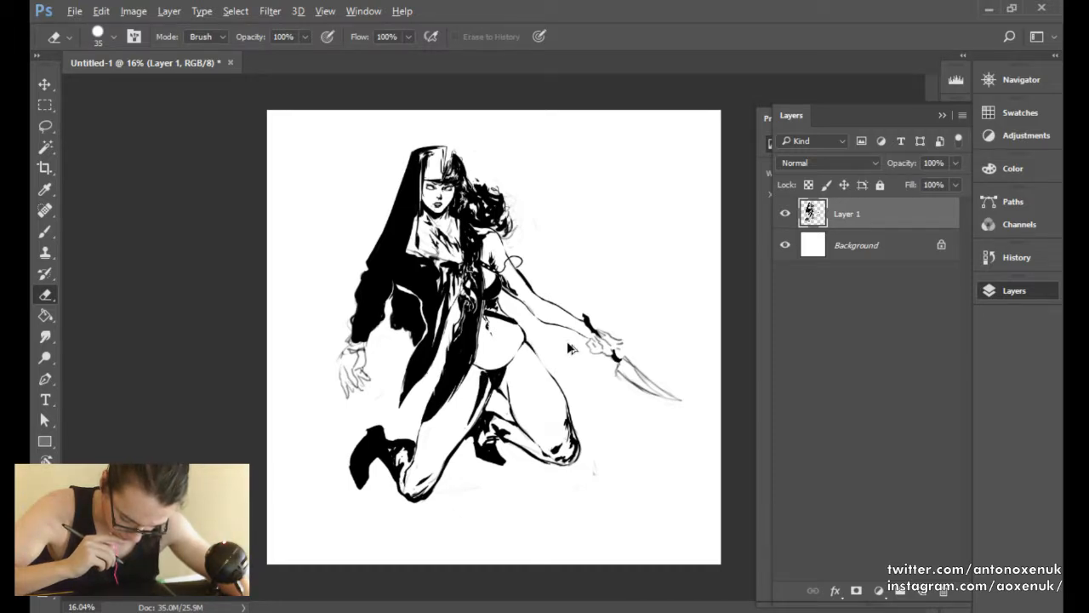
pyautogui.hotkey('ctrl', 'alt', 'z')
pyautogui.hotkey('ctrl', 'alt', 'z')
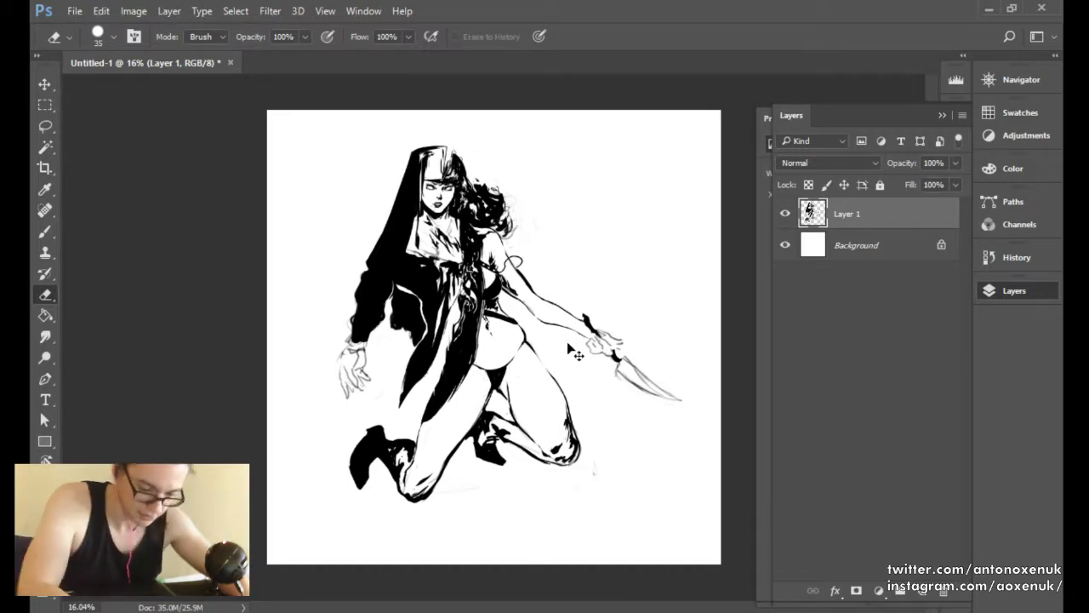
# Flip the canvas horizontally to check the whole figure.
pyautogui.hotkey('ctrl', 'shift', 'h')
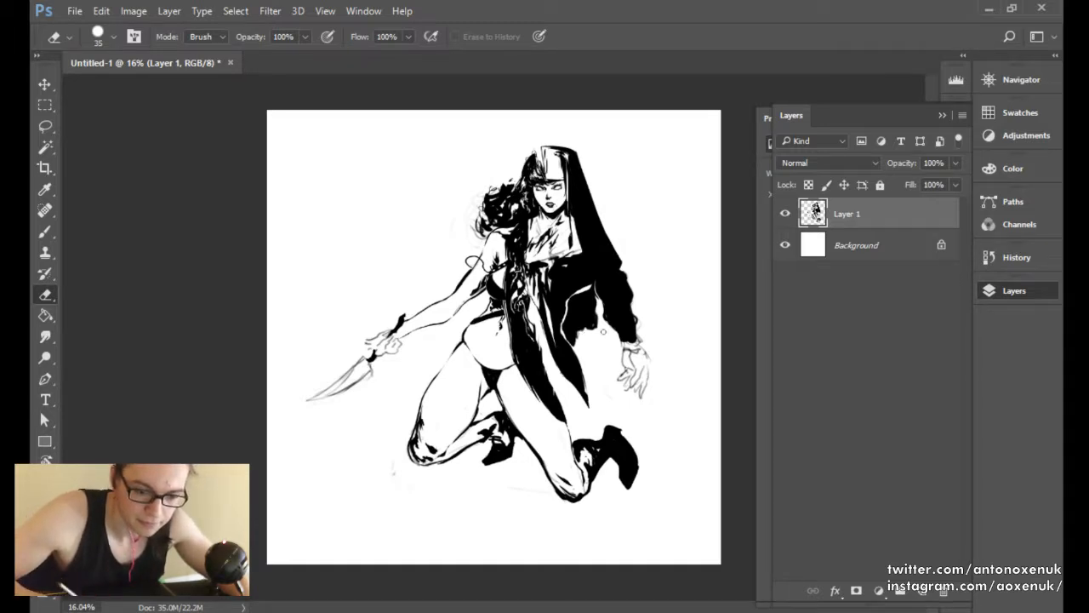
# Redraw the knife arm's outer upper-arm line below the strap loop with the Brush and thin it with a 25 px Eraser.
pyautogui.moveTo(611, 312)
pyautogui.mouseDown()
pyautogui.moveTo(645, 309)
pyautogui.moveTo(610, 303)
pyautogui.mouseUp()
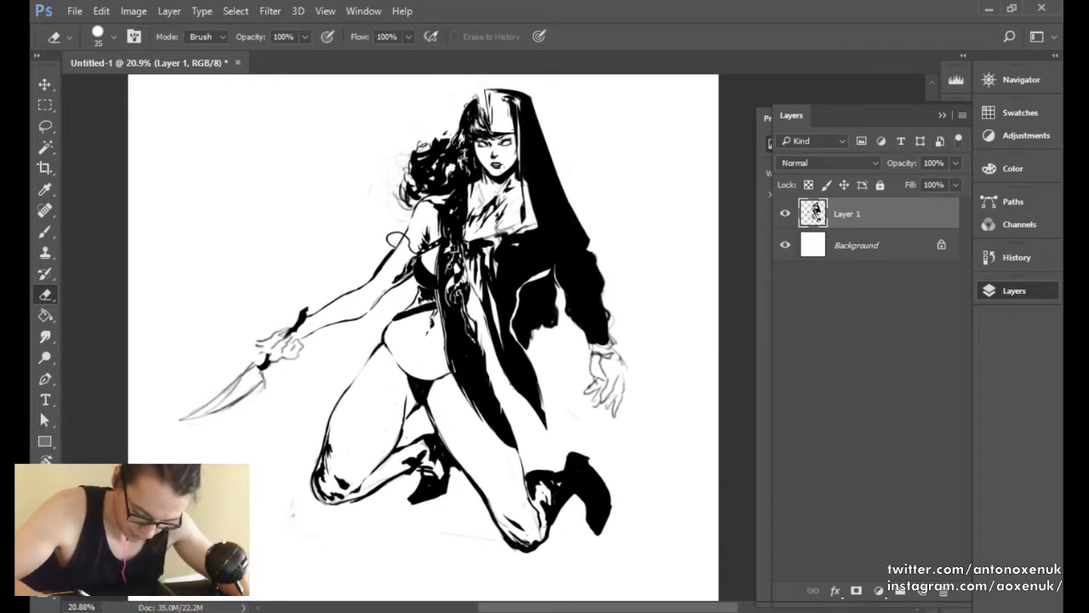
pyautogui.press('[')
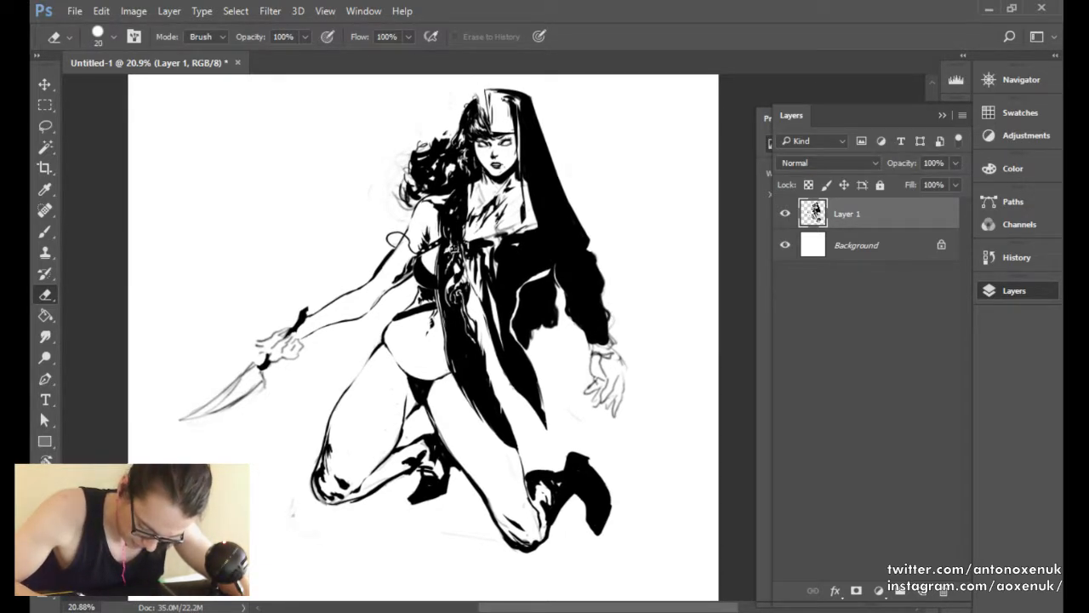
pyautogui.press('b')
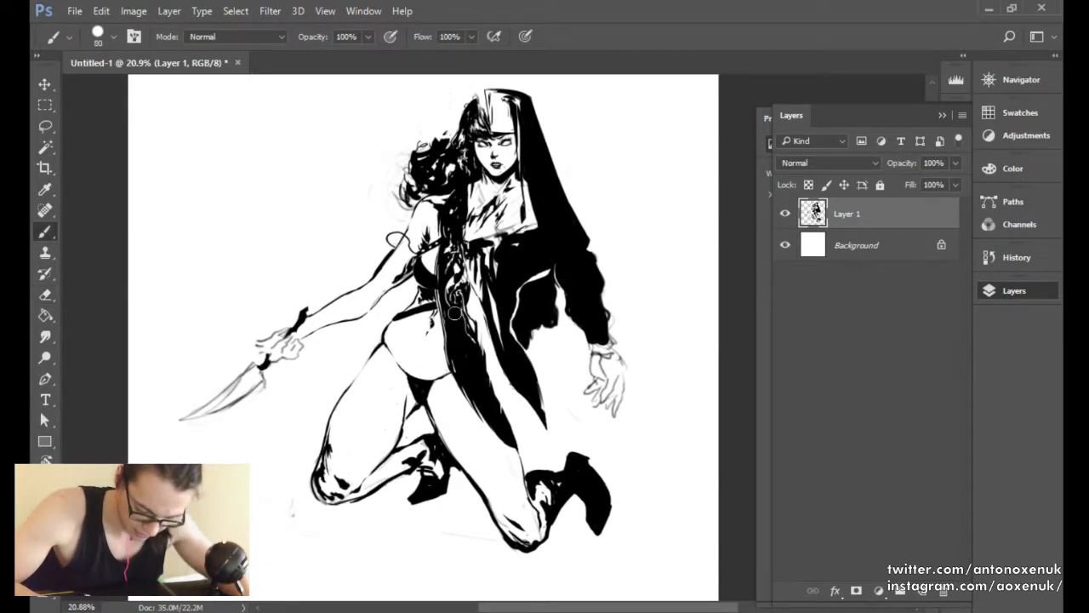
pyautogui.keyDown('ctrl'); pyautogui.click(407, 270); pyautogui.keyUp('ctrl')
pyautogui.press('e')
pyautogui.press(']')
pyautogui.press(']')
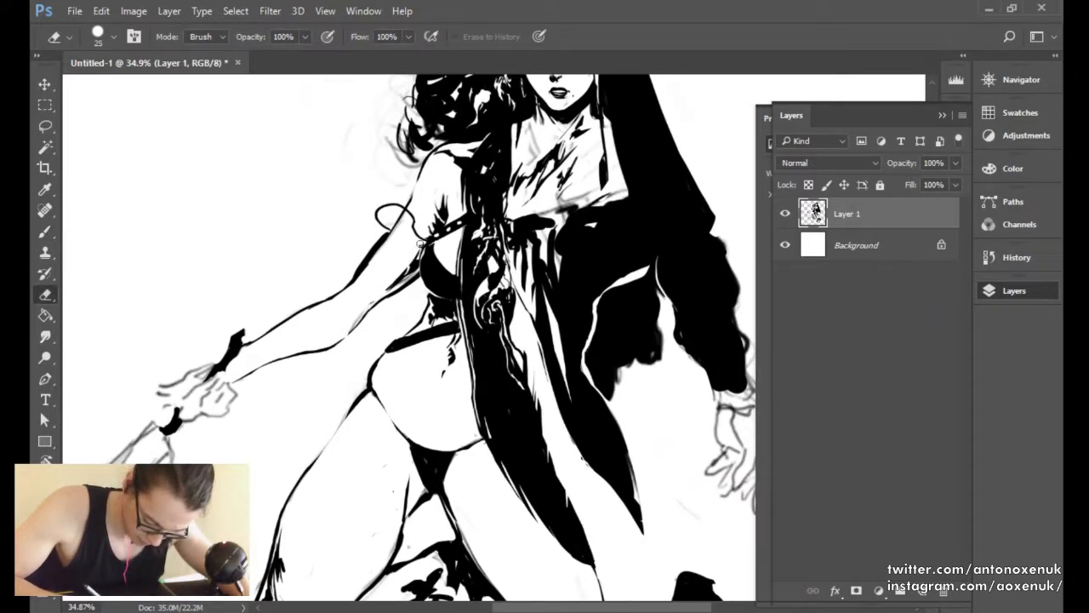
pyautogui.press('[')
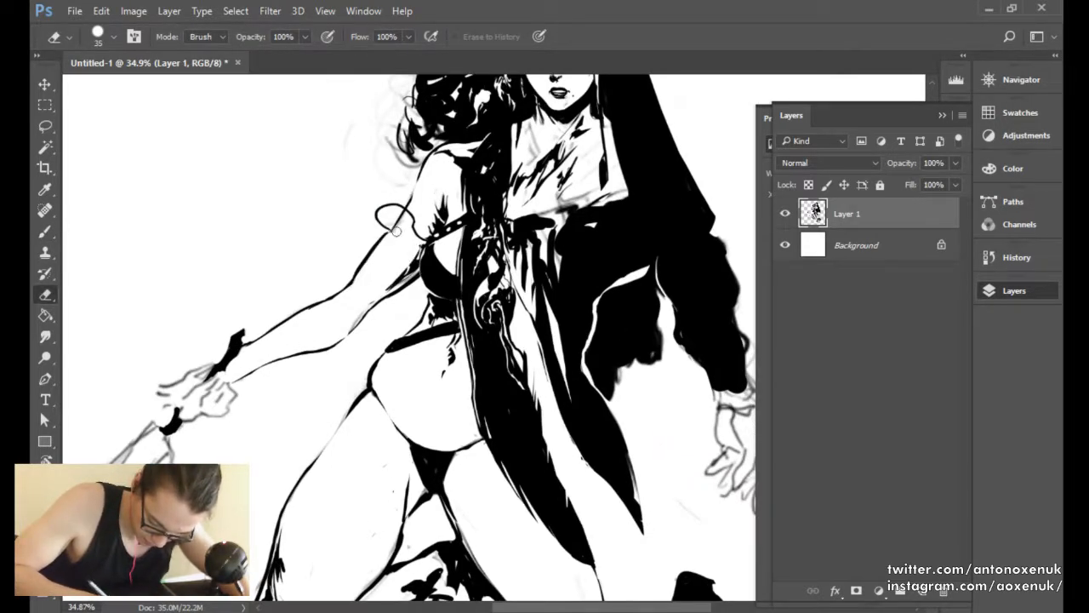
pyautogui.press('b')
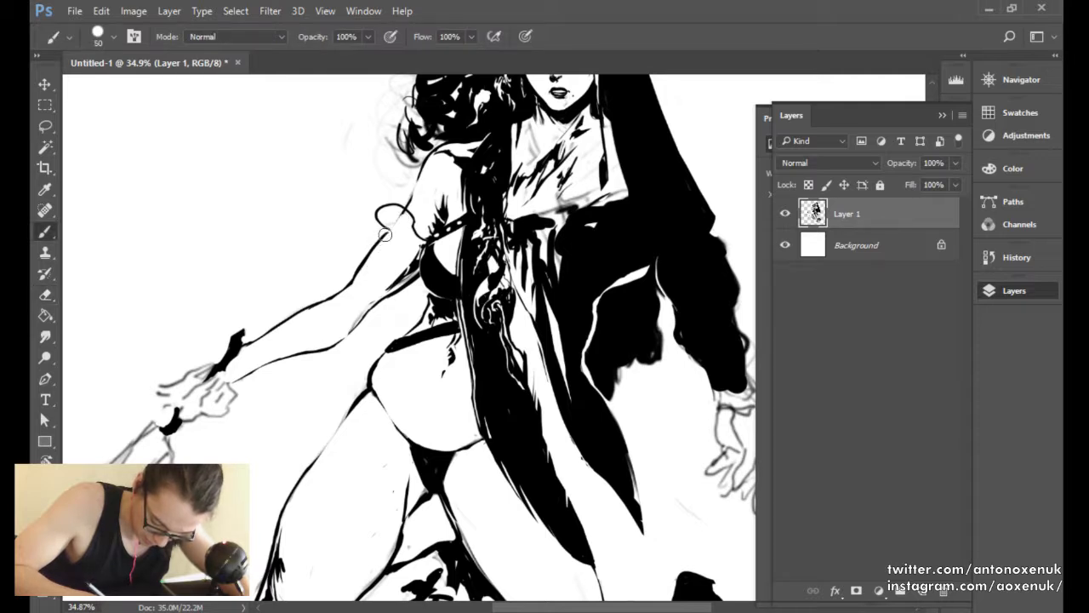
pyautogui.moveTo(374, 245)
pyautogui.mouseDown()
pyautogui.moveTo(403, 209)
pyautogui.moveTo(387, 234)
pyautogui.mouseUp()
pyautogui.press('e')
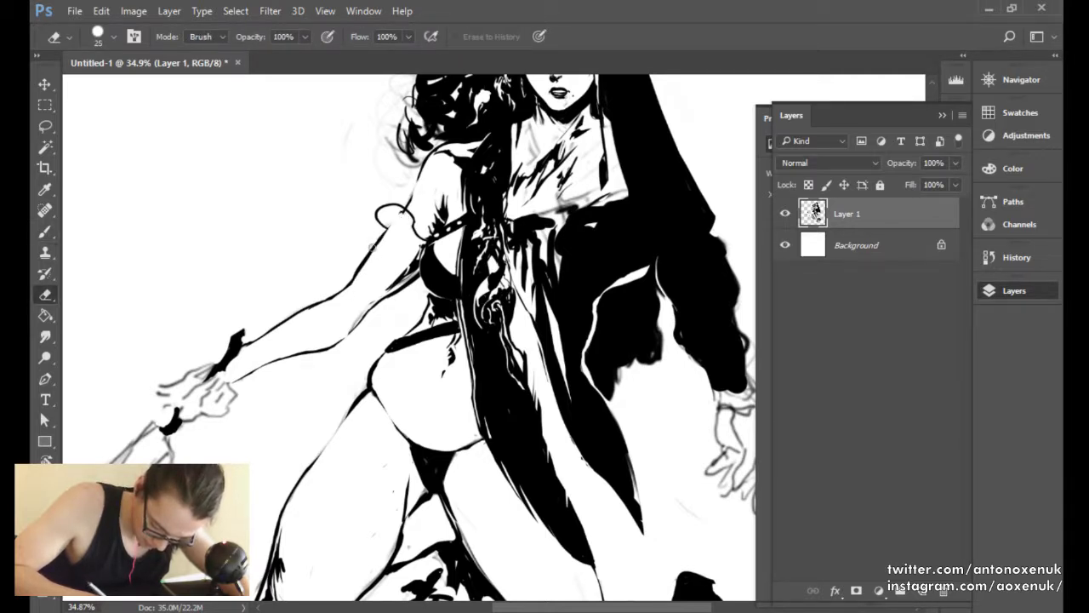
pyautogui.press('b')
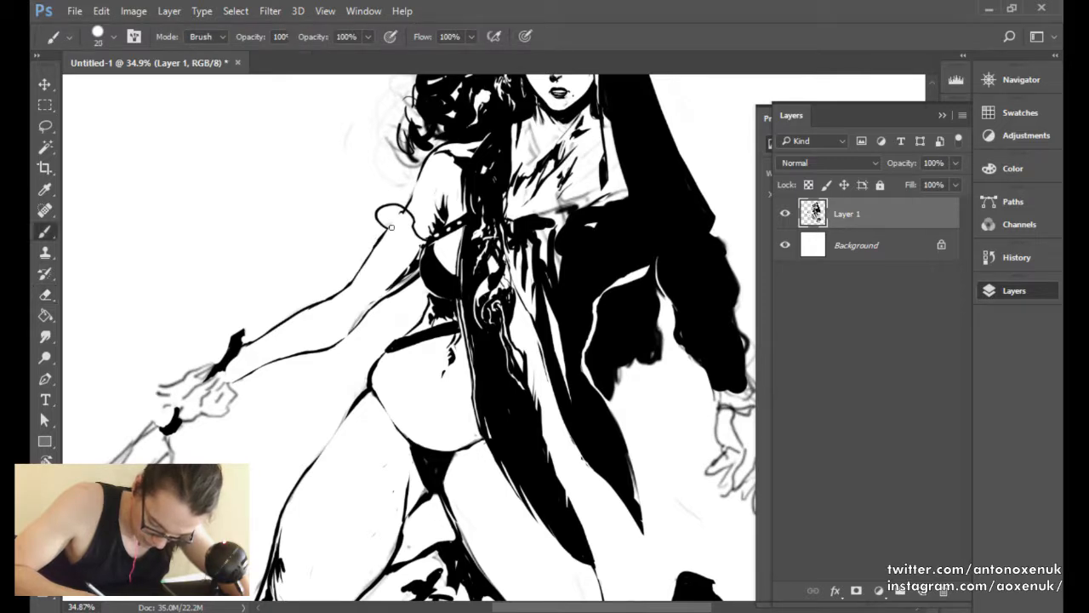
pyautogui.press('e')
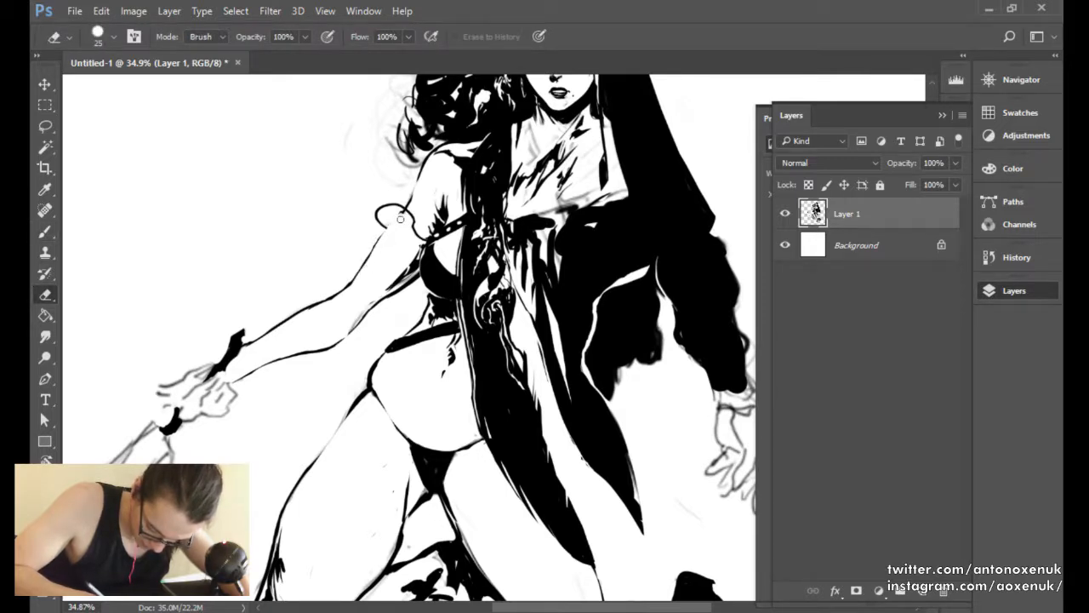
# Clean up the arm outline inside the strap loop and refine the line up to the shoulder with a 20 px Eraser.
pyautogui.press('[')
pyautogui.press('[')
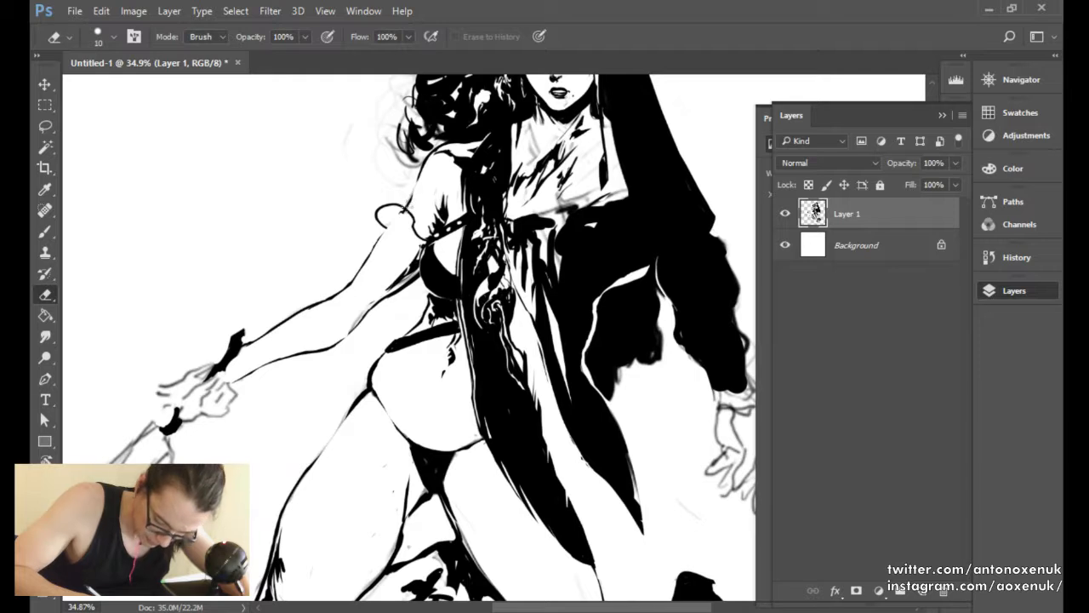
pyautogui.press(']')
pyautogui.press(']')
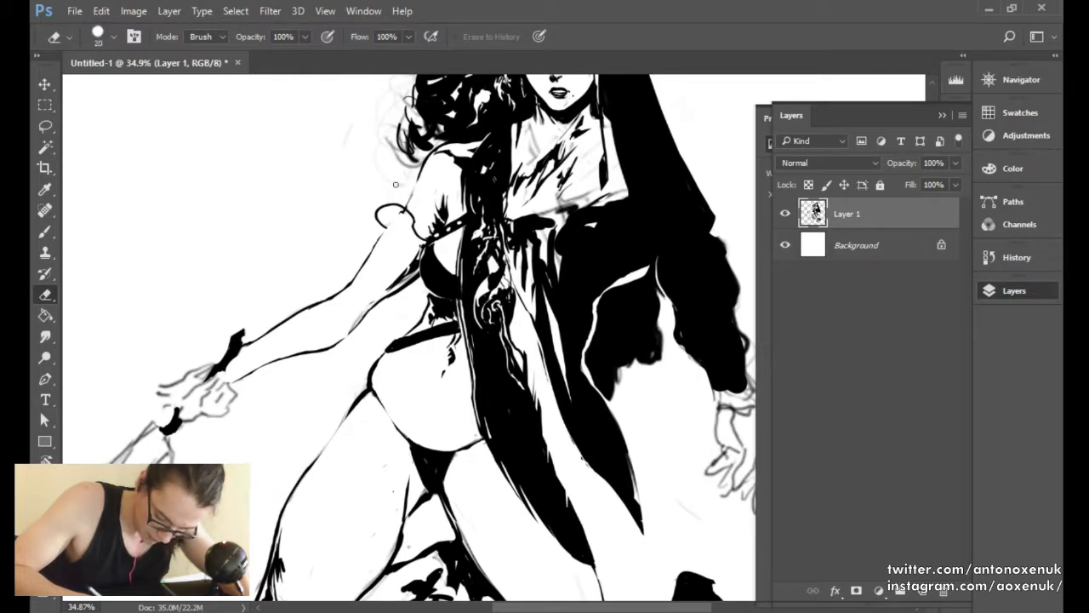
pyautogui.press('b')
pyautogui.moveTo(410, 205); pyautogui.dragTo(428, 166)
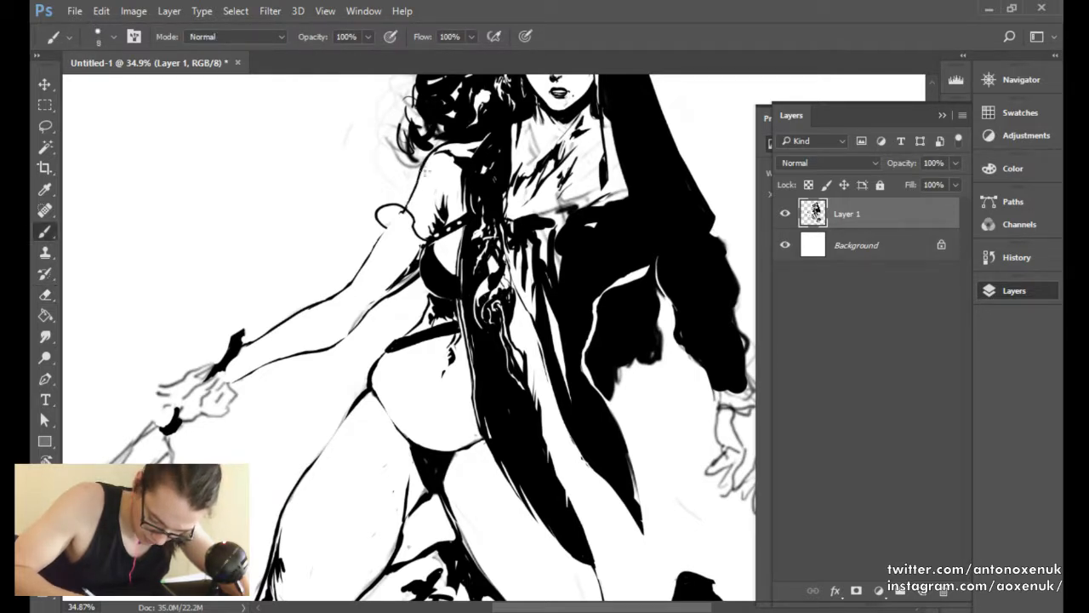
pyautogui.press('e')
pyautogui.moveTo(413, 203); pyautogui.dragTo(433, 158)
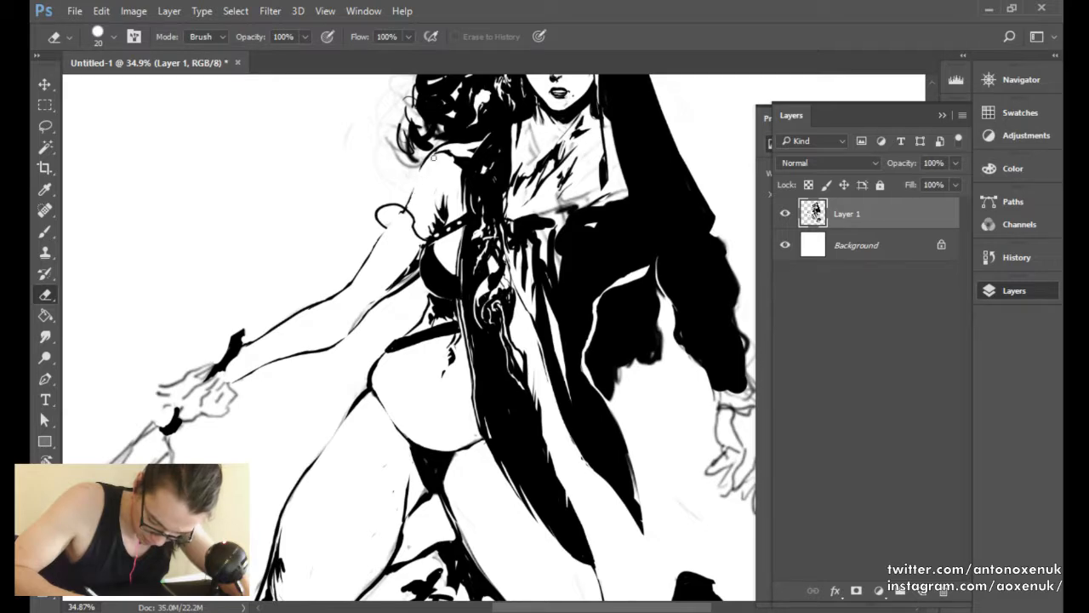
# Flip the canvas horizontally and touch up the shadow edge on the hair-side shoulder with a 25 px Eraser.
pyautogui.scroll(-3, 548, 303)
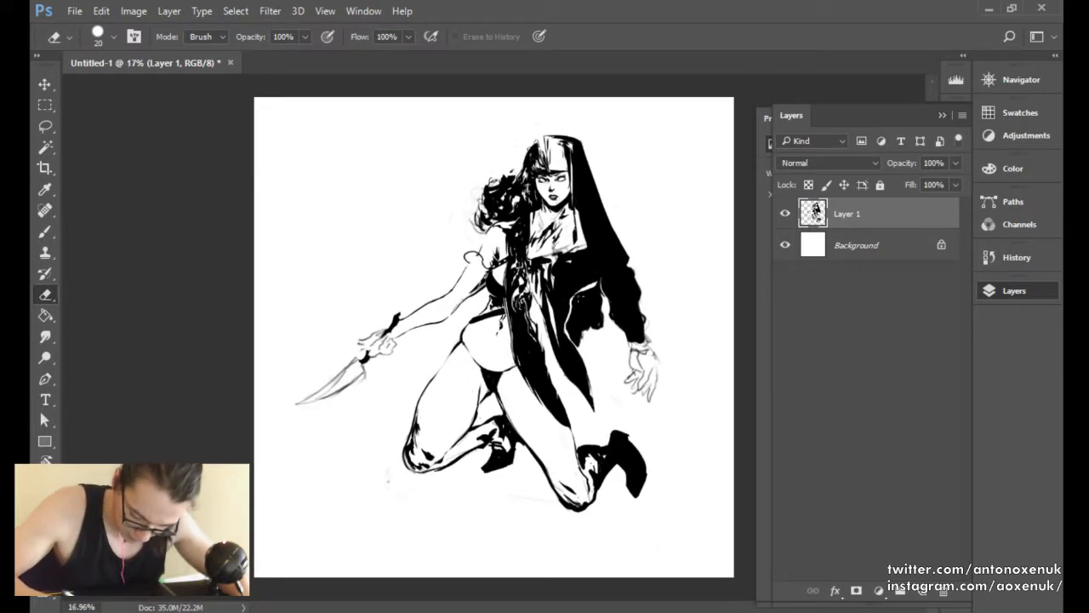
pyautogui.hotkey('ctrl', 'shift', 'h')
pyautogui.moveTo(506, 226); pyautogui.dragTo(570, 224)
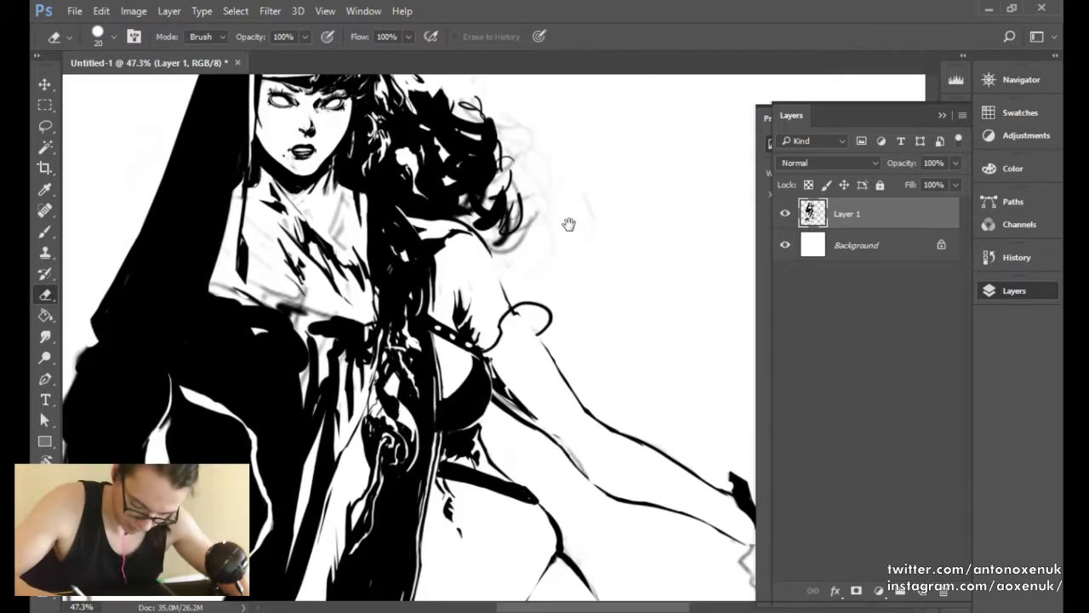
pyautogui.press('b')
pyautogui.press('e')
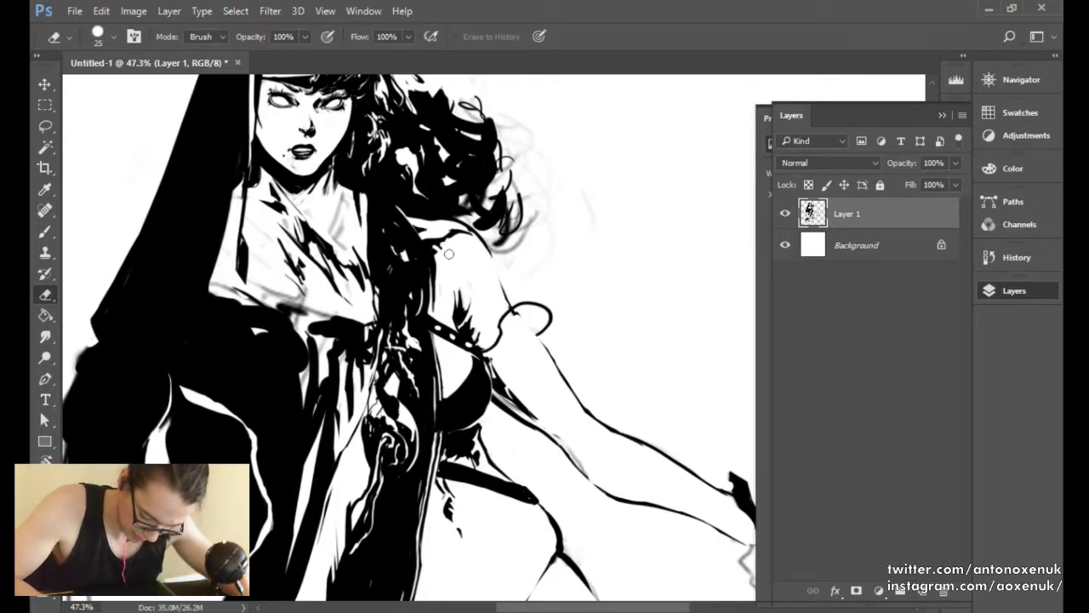
pyautogui.press('b')
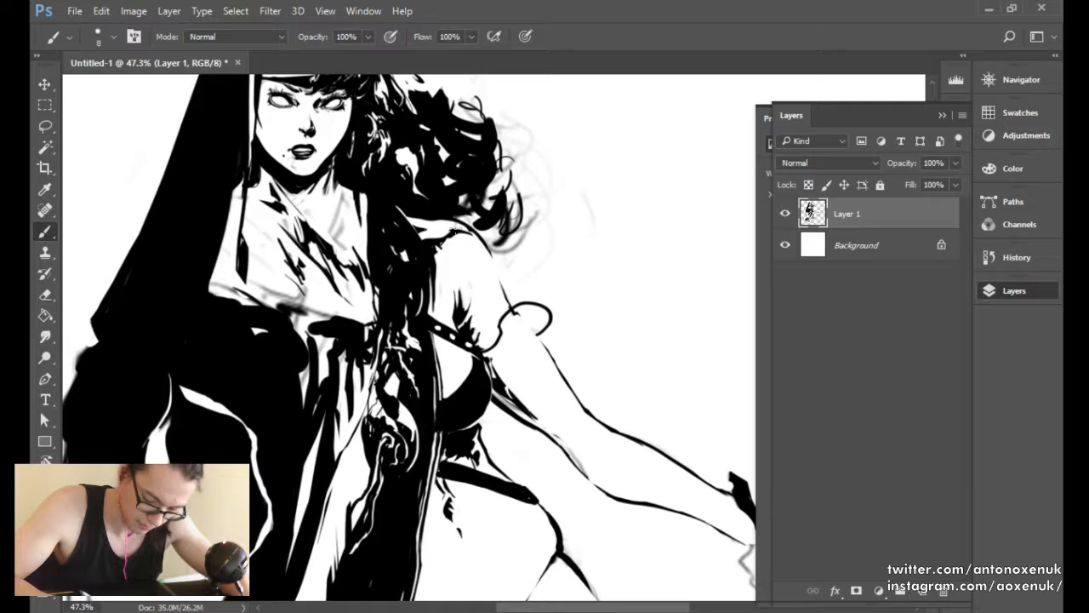
pyautogui.moveTo(415, 156); pyautogui.dragTo(339, 239)
pyautogui.moveTo(522, 300); pyautogui.dragTo(472, 220)
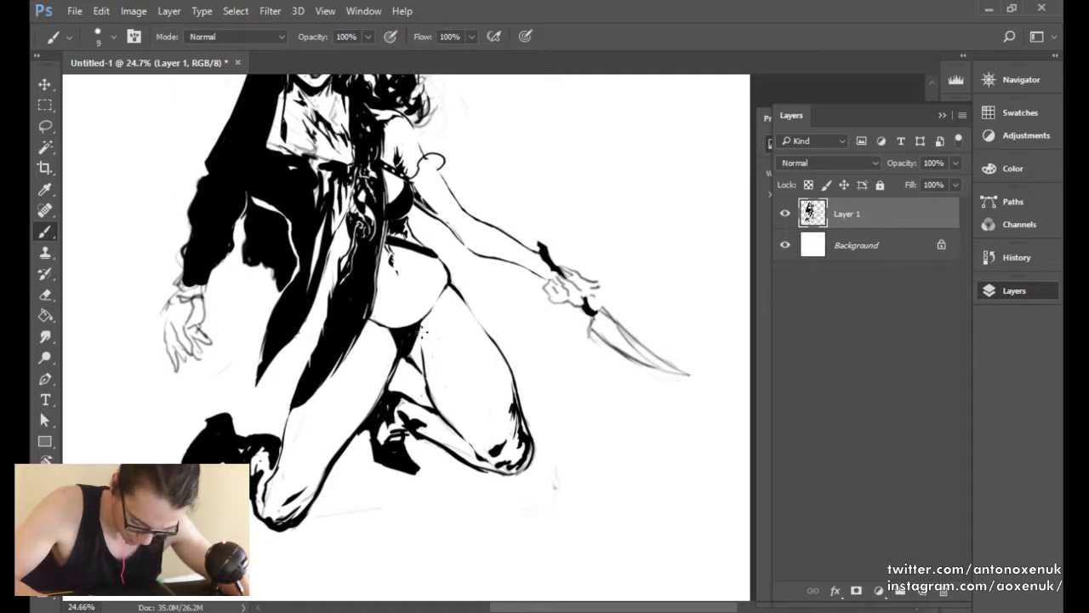
# Refine the knife arm's contours with a 20 px brush and erase part of the forearm's underside line near the wrist at 25 px.
pyautogui.press(']')
pyautogui.press(']')
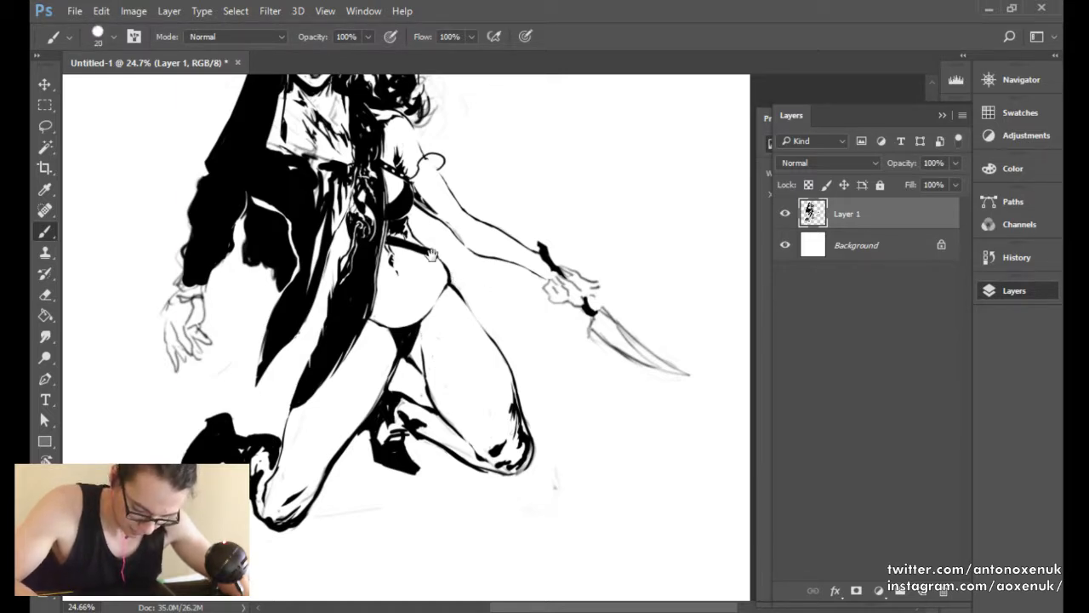
pyautogui.moveTo(430, 256); pyautogui.dragTo(438, 353)
pyautogui.press('r')
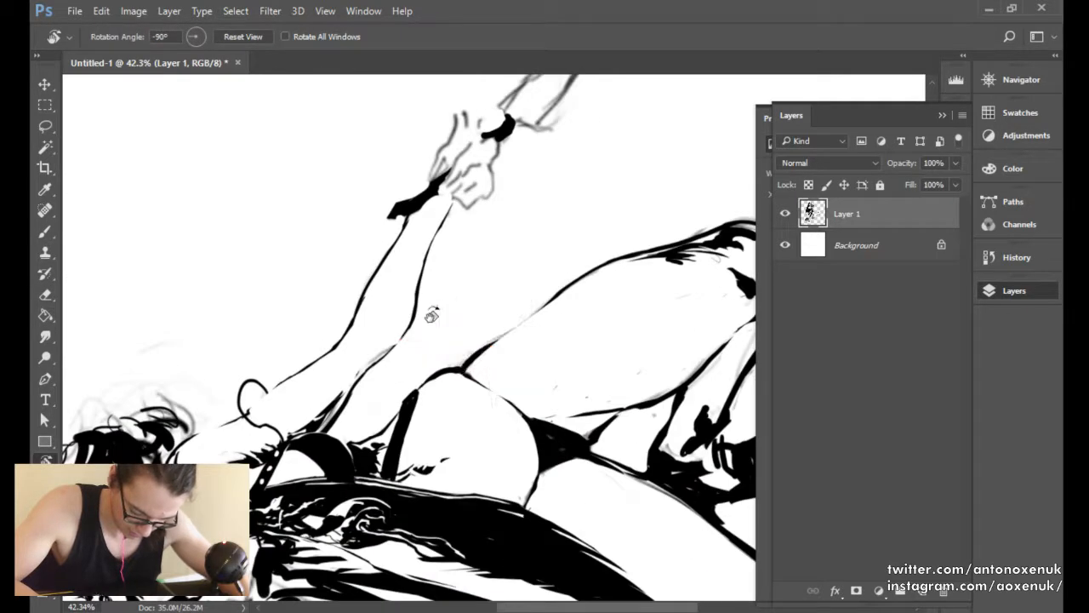
pyautogui.press('e')
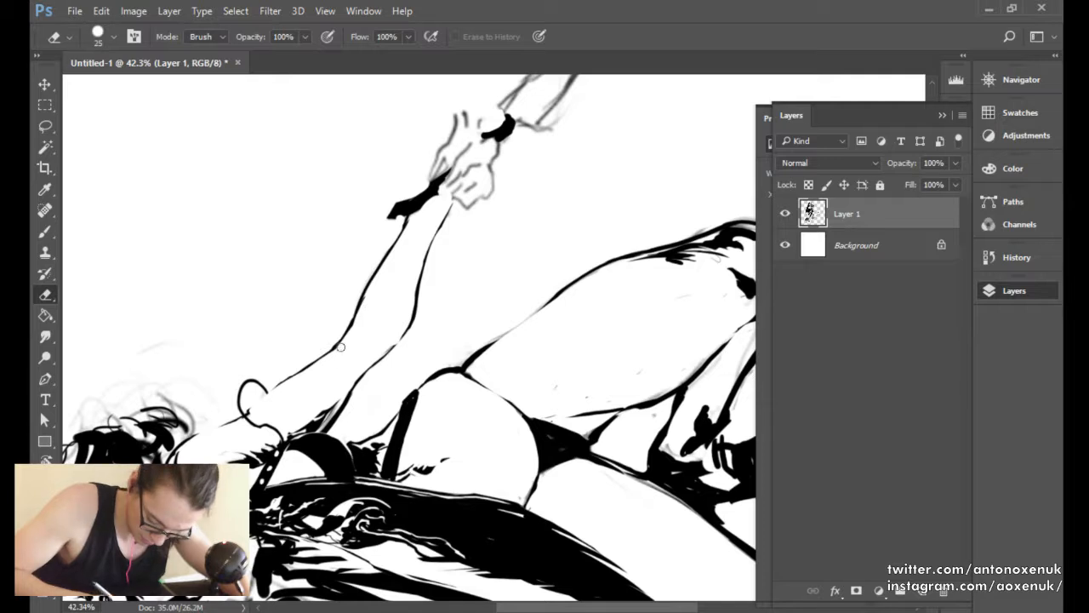
pyautogui.press('[')
pyautogui.press('b')
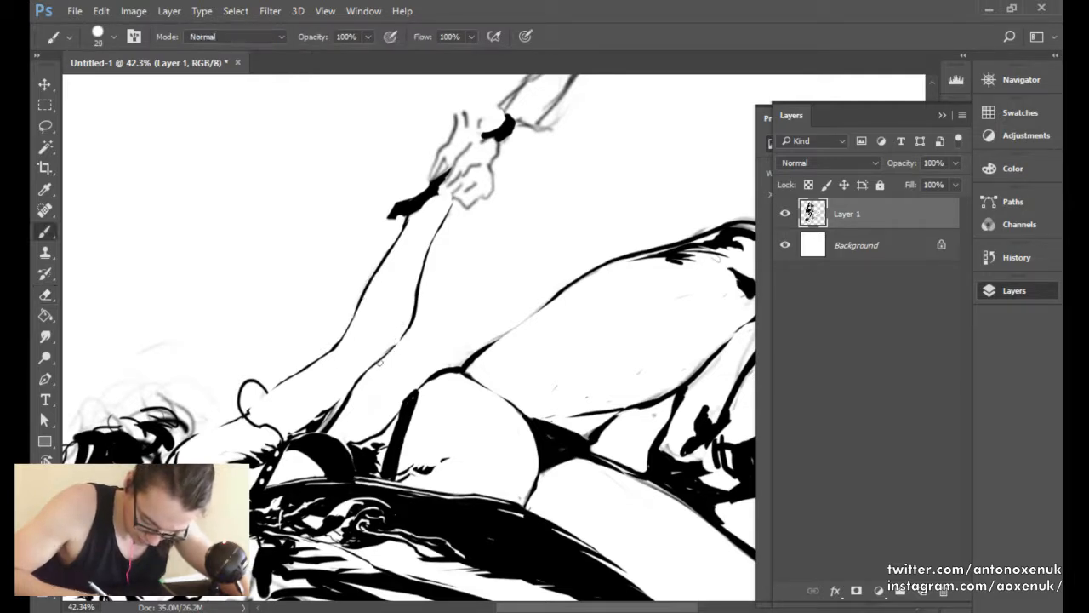
pyautogui.moveTo(367, 371)
pyautogui.mouseDown()
pyautogui.moveTo(410, 320)
pyautogui.moveTo(429, 239)
pyautogui.moveTo(416, 292)
pyautogui.mouseUp()
pyautogui.press('e')
pyautogui.moveTo(412, 304); pyautogui.dragTo(424, 260)
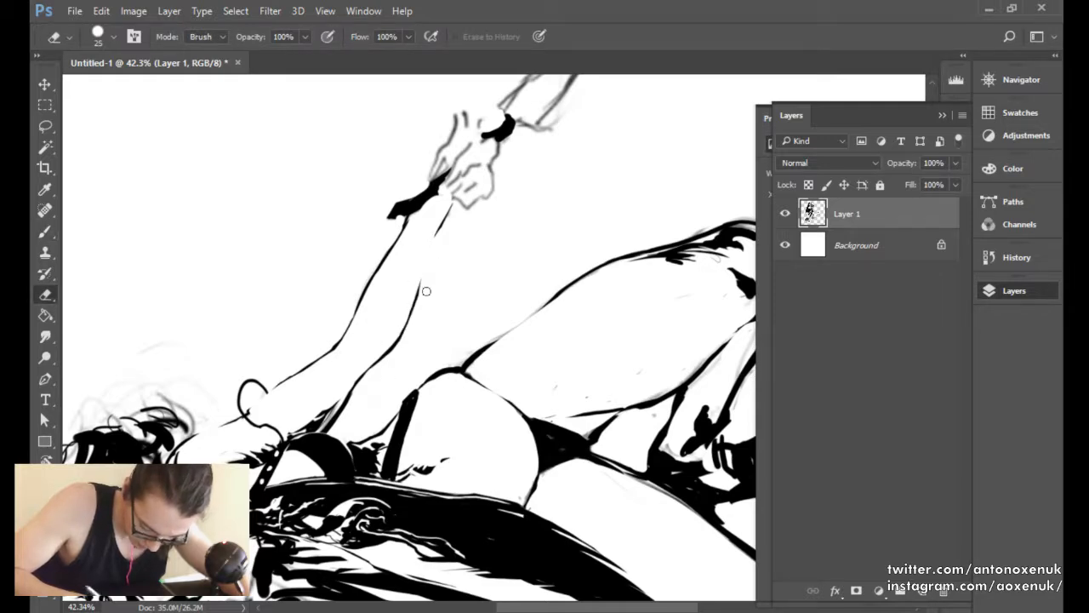
# Reset the view rotation and smooth the hair-side outer thigh line below the hip with a 20 px brush and 25 px Eraser.
pyautogui.press('r')
pyautogui.moveTo(454, 210)
pyautogui.mouseDown()
pyautogui.moveTo(481, 221)
pyautogui.moveTo(492, 380)
pyautogui.mouseUp()
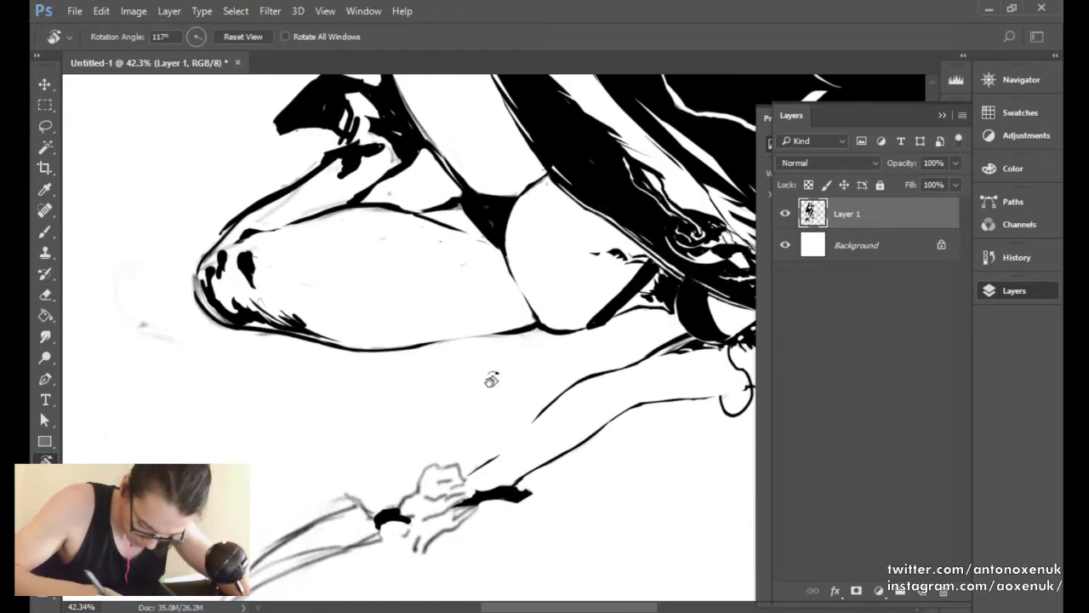
pyautogui.click(260, 37)
pyautogui.press('b')
pyautogui.moveTo(639, 369); pyautogui.dragTo(471, 396)
pyautogui.moveTo(288, 326); pyautogui.dragTo(331, 392)
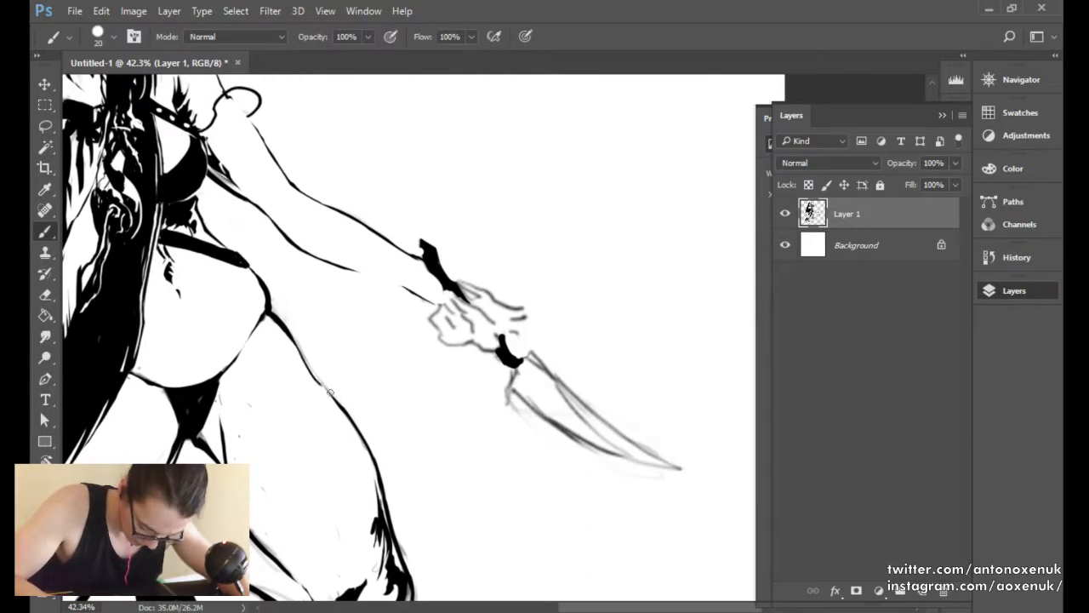
pyautogui.press('e')
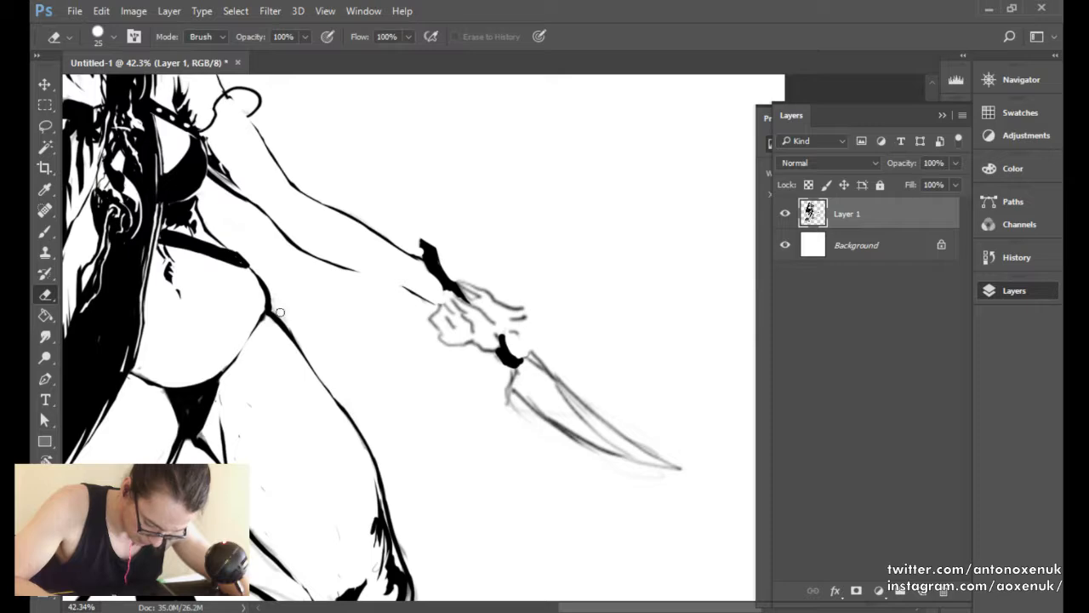
pyautogui.press('b')
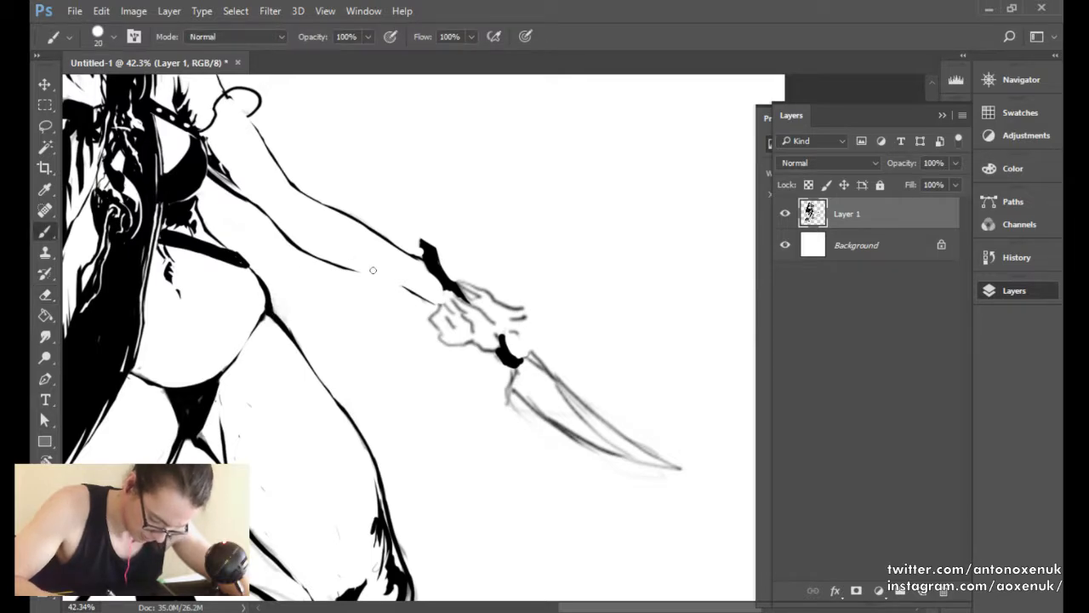
# Add a row of small white round studs along the black waist strap.
pyautogui.press('r')
pyautogui.moveTo(298, 205)
pyautogui.mouseDown()
pyautogui.moveTo(383, 260)
pyautogui.moveTo(292, 313)
pyautogui.moveTo(297, 320)
pyautogui.moveTo(299, 303)
pyautogui.mouseUp()
pyautogui.press('[')
pyautogui.press('[')
pyautogui.press(']')
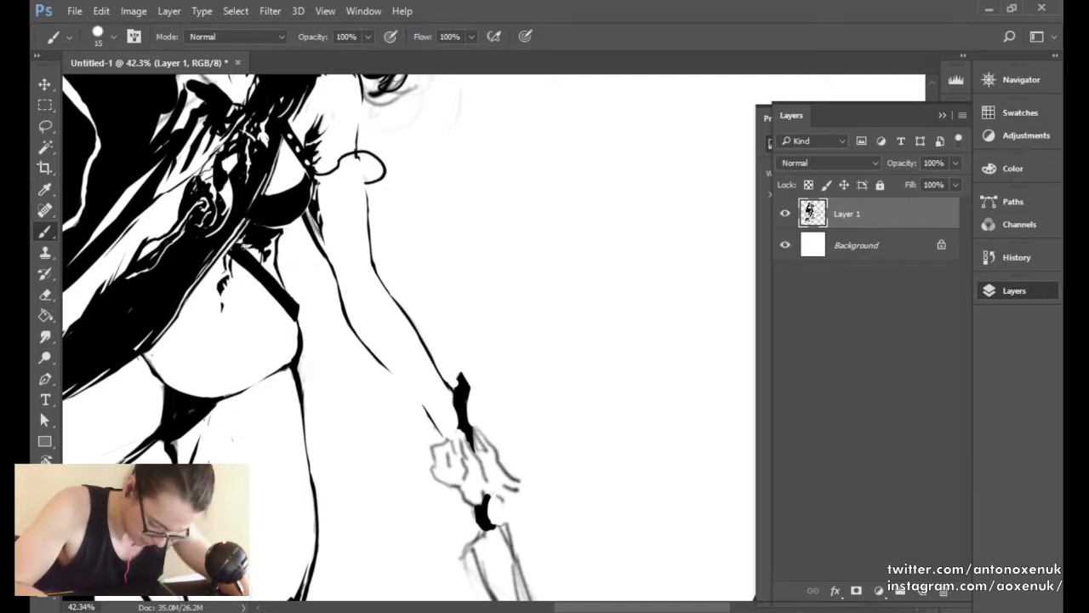
pyautogui.press('e')
pyautogui.press('b')
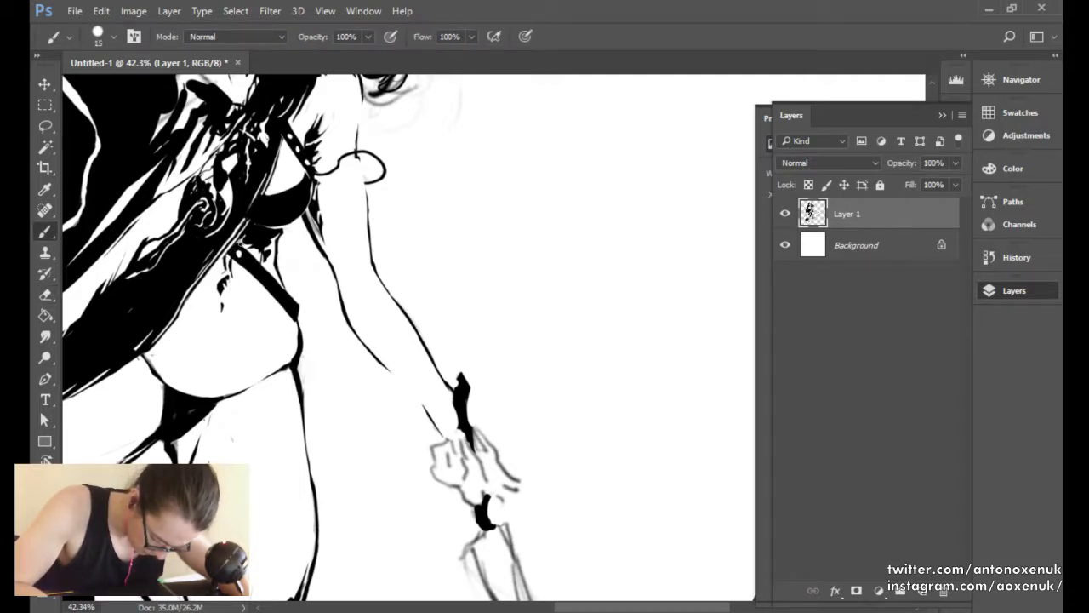
pyautogui.press('e')
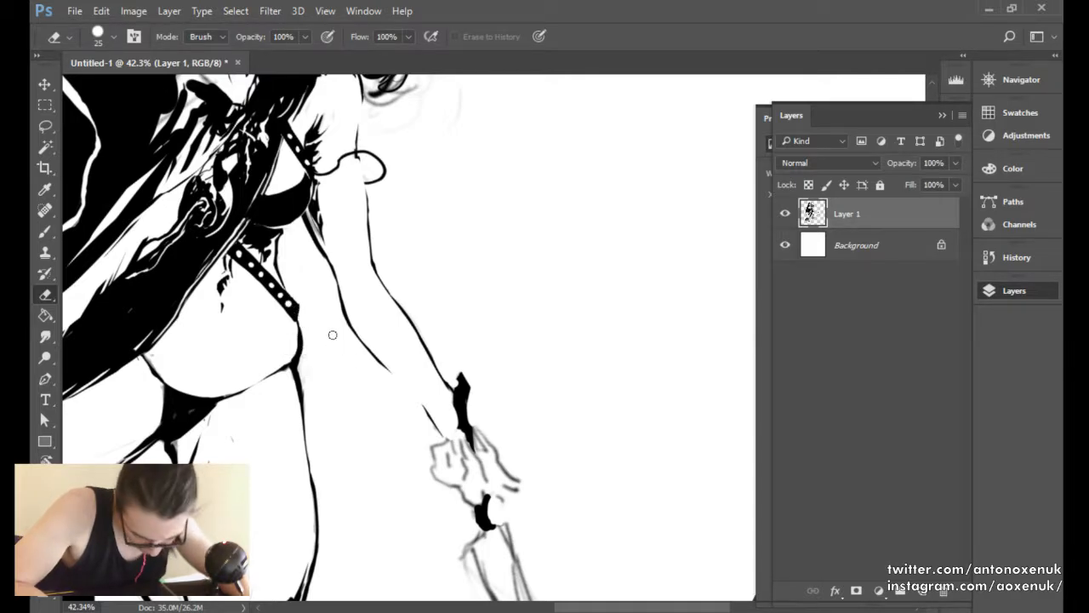
# Flip the canvas horizontally and reset the view rotation.
pyautogui.moveTo(320, 326); pyautogui.dragTo(294, 332)
pyautogui.hotkey('ctrl', 'shift', 'h')
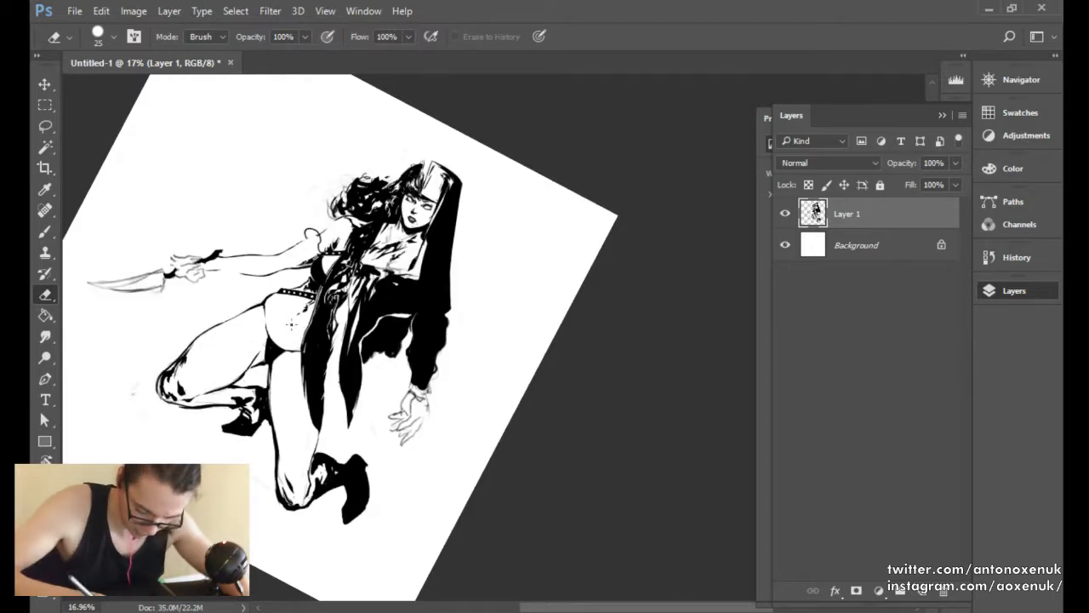
pyautogui.press('r')
pyautogui.click(252, 38)
# Draw a black strap hanging from the studded waist belt down over the belly with a 30 px brush.
pyautogui.press('b')
pyautogui.moveTo(511, 347)
pyautogui.keyDown('ctrl'); pyautogui.mouseDown()
pyautogui.moveTo(522, 334)
pyautogui.moveTo(478, 397)
pyautogui.moveTo(480, 417)
pyautogui.mouseUp(); pyautogui.keyUp('ctrl')
pyautogui.press('[')
pyautogui.press(']')
pyautogui.press(']')
pyautogui.press(']')
pyautogui.press(']')
pyautogui.press(']')
pyautogui.moveTo(492, 328); pyautogui.dragTo(481, 405)
pyautogui.moveTo(493, 323)
pyautogui.mouseDown()
pyautogui.moveTo(484, 403)
pyautogui.moveTo(494, 327)
pyautogui.mouseUp()
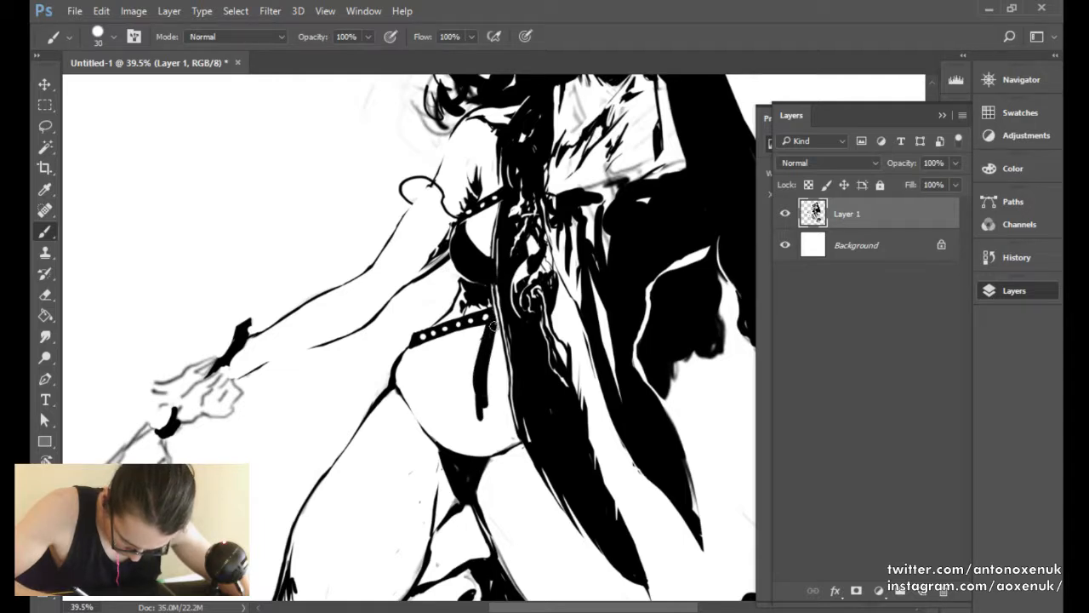
# Taper the hanging strap's lower end and add a round black shape at its tip.
pyautogui.press('[')
pyautogui.moveTo(479, 410)
pyautogui.mouseDown()
pyautogui.moveTo(493, 417)
pyautogui.moveTo(488, 431)
pyautogui.mouseUp()
pyautogui.press('e')
pyautogui.press('b')
pyautogui.press('[')
pyautogui.press('[')
pyautogui.press(']')
pyautogui.press(']')
# Open up the round tip of the hanging strap into a thin ring with a 70 px Eraser.
pyautogui.press('e')
pyautogui.press(']')
pyautogui.press(']')
pyautogui.press(']')
pyautogui.press(']')
pyautogui.press(']')
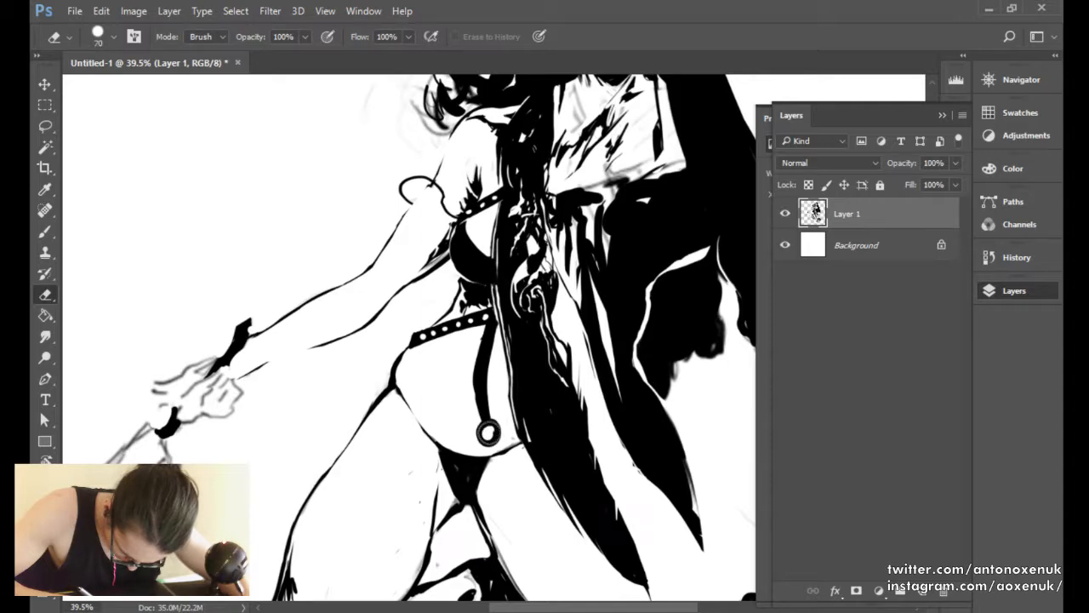
pyautogui.click(489, 432)
pyautogui.click(488, 432)
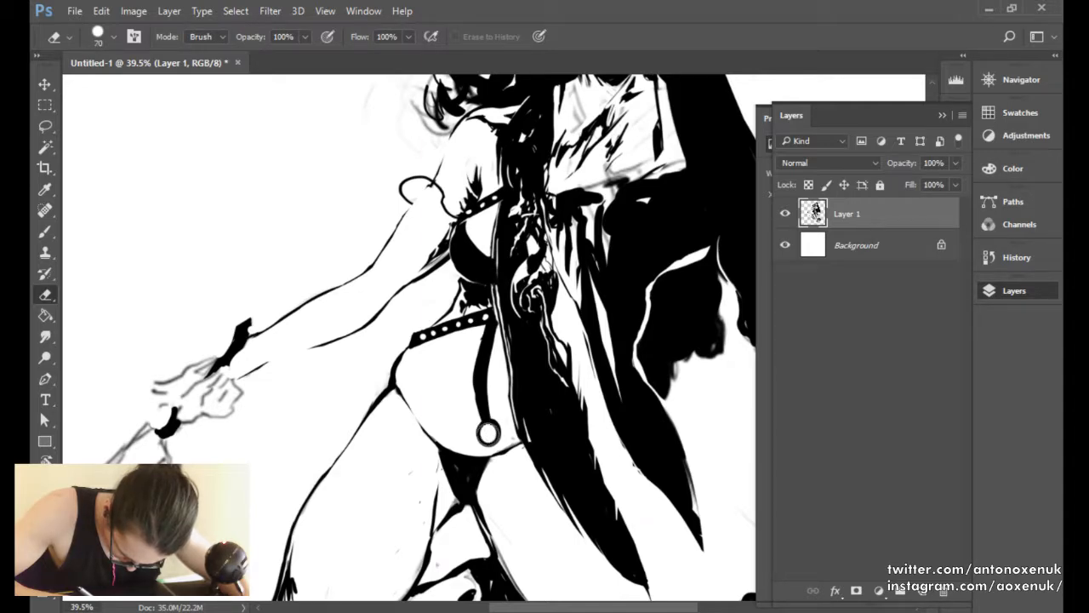
pyautogui.click(488, 433)
# Erase a row of small white studs down the hanging strap with a 15 px Eraser.
pyautogui.moveTo(546, 371)
pyautogui.mouseDown()
pyautogui.moveTo(502, 372)
pyautogui.moveTo(583, 351)
pyautogui.mouseUp()
pyautogui.press('b')
pyautogui.press('e')
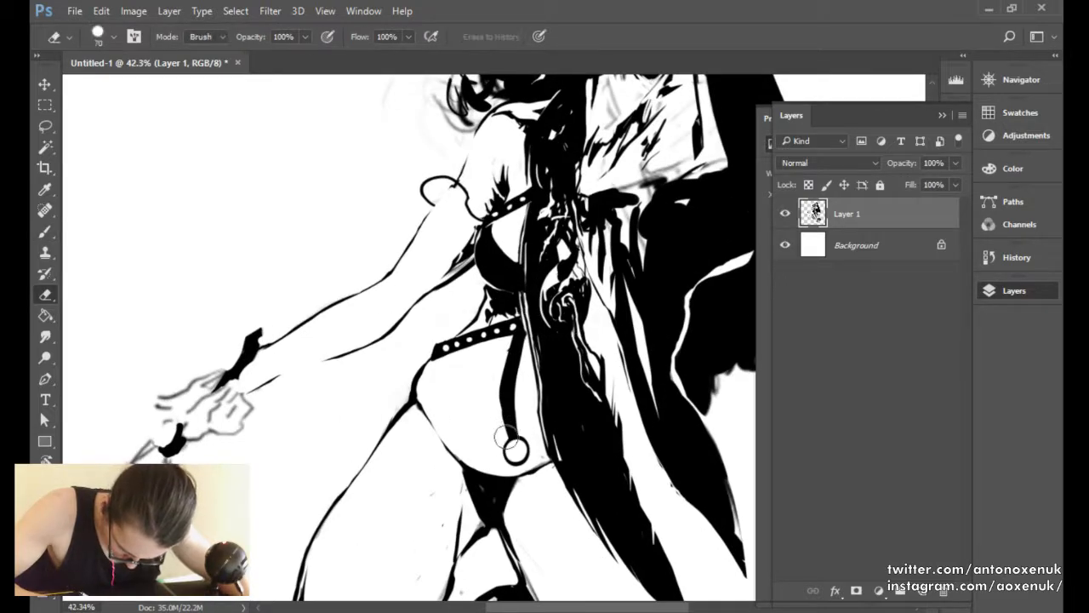
pyautogui.press('[')
pyautogui.press('[')
pyautogui.press('[')
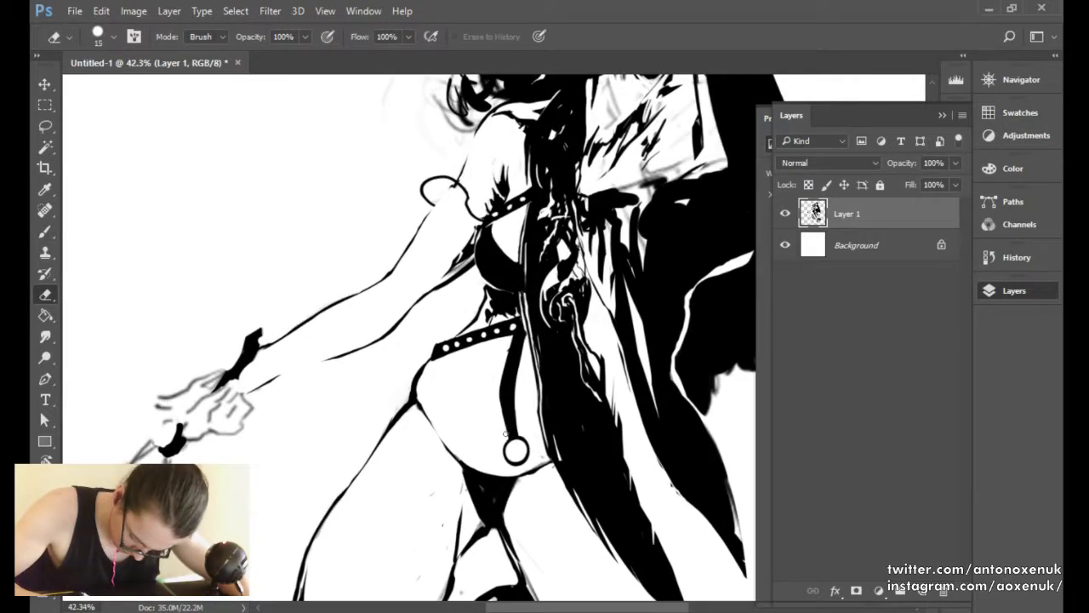
pyautogui.press('b')
pyautogui.press('[')
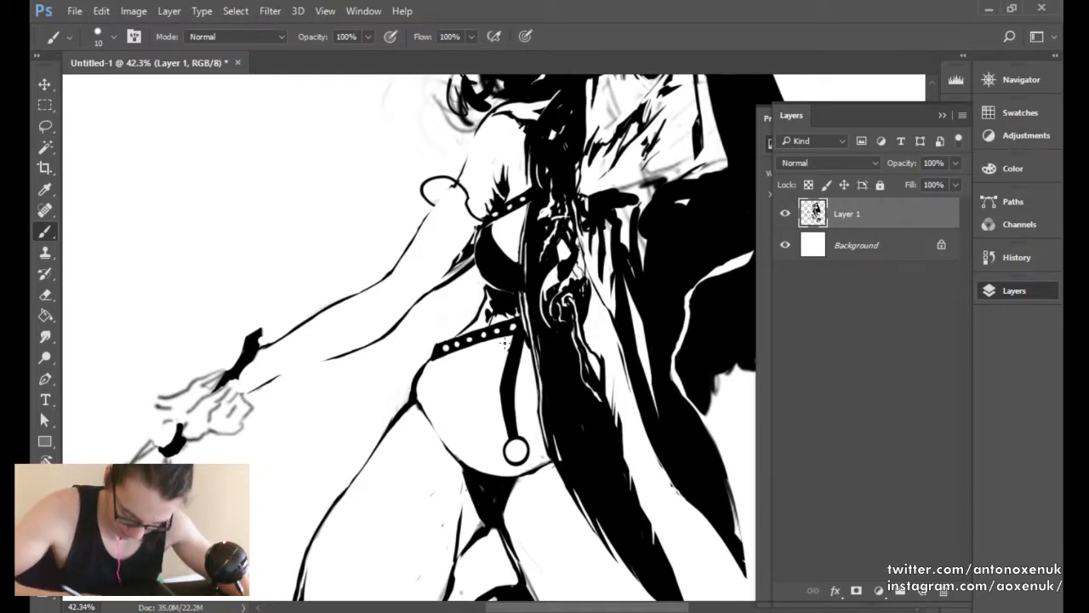
pyautogui.press('e')
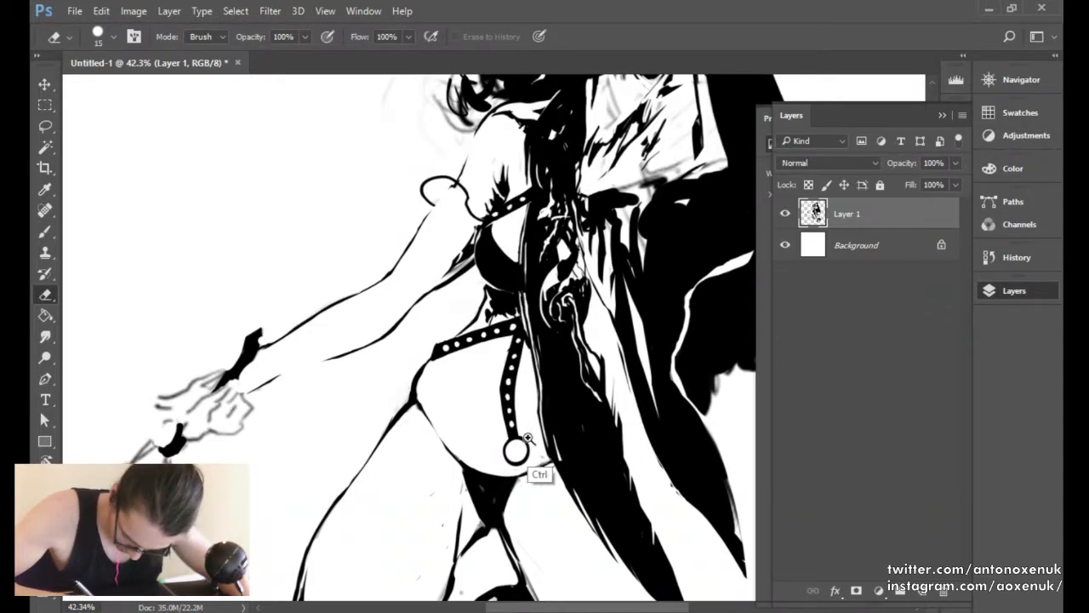
# Carve thin white highlights into the outer edge of the strap's ring with a 2 px Eraser.
pyautogui.scroll(3, 523, 430)
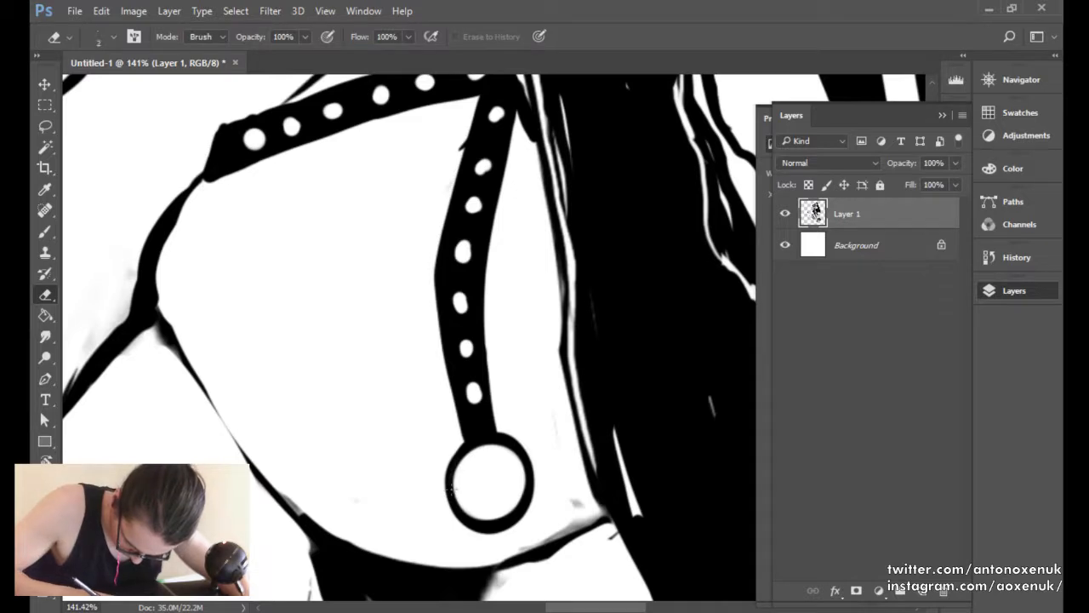
pyautogui.moveTo(451, 488)
pyautogui.mouseDown()
pyautogui.moveTo(459, 455)
pyautogui.moveTo(465, 501)
pyautogui.moveTo(515, 446)
pyautogui.moveTo(513, 460)
pyautogui.moveTo(441, 484)
pyautogui.moveTo(465, 518)
pyautogui.mouseUp()
pyautogui.press('b')
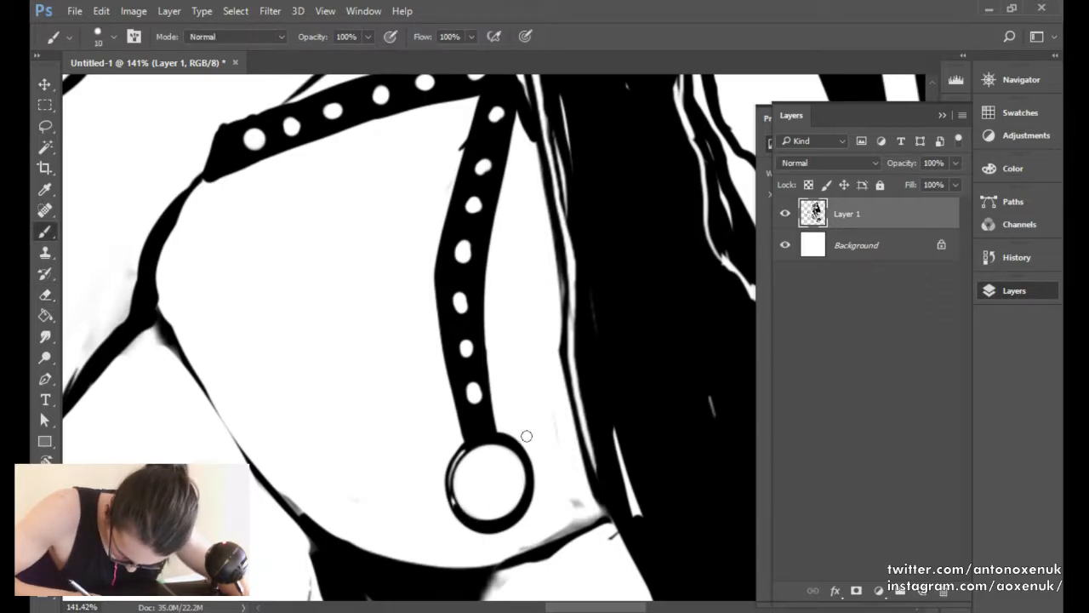
# Flip the canvas horizontally.
pyautogui.moveTo(592, 463); pyautogui.dragTo(417, 464)
pyautogui.moveTo(591, 458); pyautogui.dragTo(582, 486)
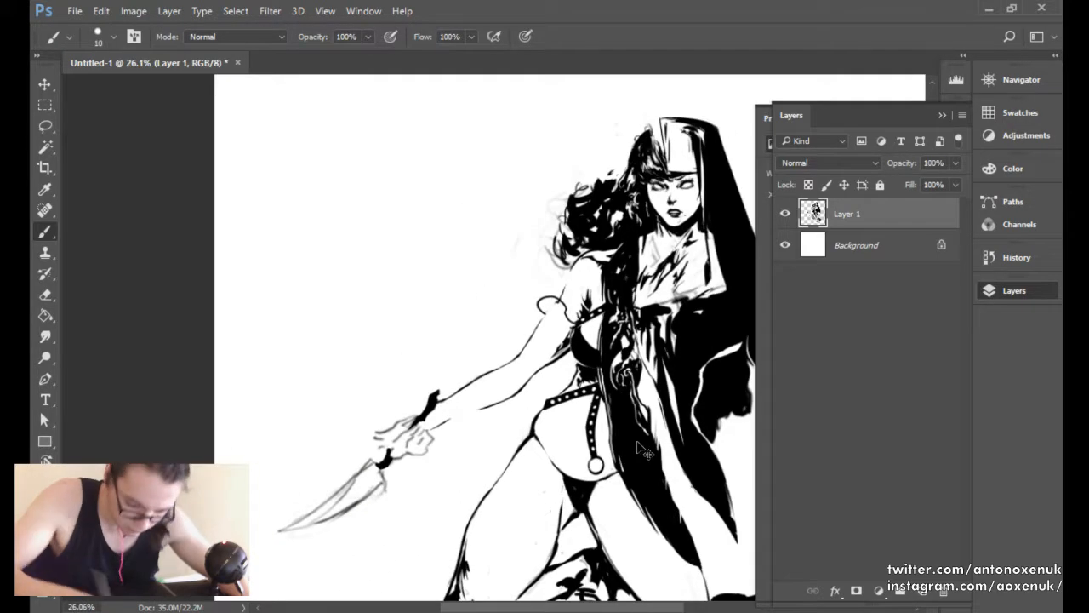
pyautogui.hotkey('ctrl', 'shift', 'h')
pyautogui.moveTo(672, 381); pyautogui.dragTo(531, 375)
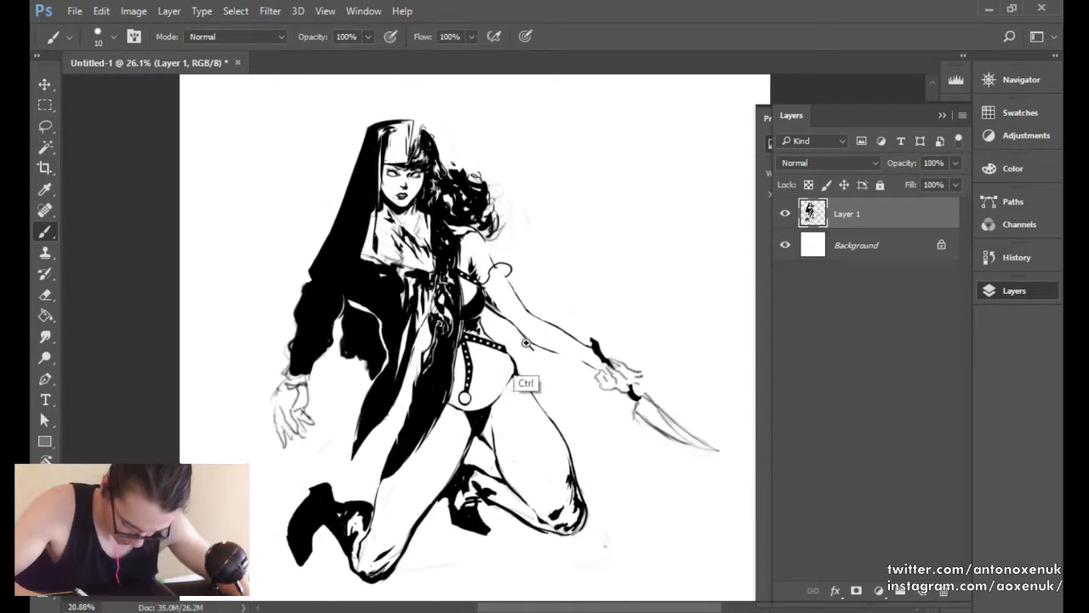
pyautogui.moveTo(544, 290); pyautogui.dragTo(580, 295)
pyautogui.moveTo(558, 306)
pyautogui.mouseDown()
pyautogui.moveTo(513, 287)
pyautogui.moveTo(531, 224)
pyautogui.mouseUp()
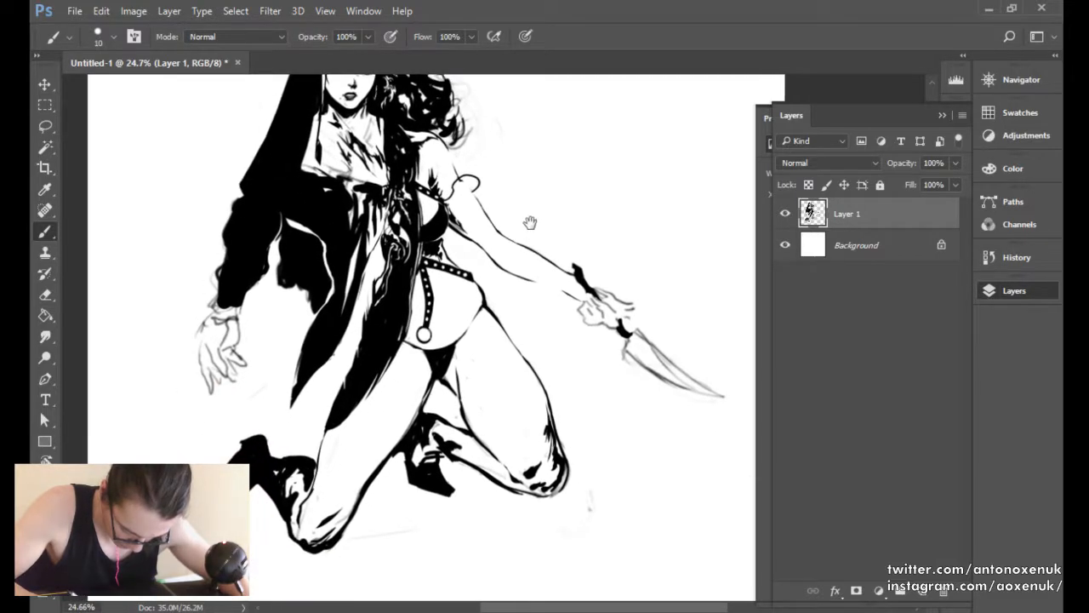
# Draw a thick black garter band across the thigh next to the robe with an enlarged brush.
pyautogui.press(']')
pyautogui.press(']')
pyautogui.press(']')
pyautogui.press(']')
pyautogui.press(']')
pyautogui.press(']')
pyautogui.moveTo(354, 403)
pyautogui.mouseDown()
pyautogui.moveTo(402, 429)
pyautogui.moveTo(343, 395)
pyautogui.moveTo(402, 427)
pyautogui.moveTo(391, 428)
pyautogui.moveTo(423, 430)
pyautogui.mouseUp()
# Draw a matching garter band across the knife-side thigh with a 35 px brush and thicken the robe-side band at 30 px.
pyautogui.press('[')
pyautogui.press('[')
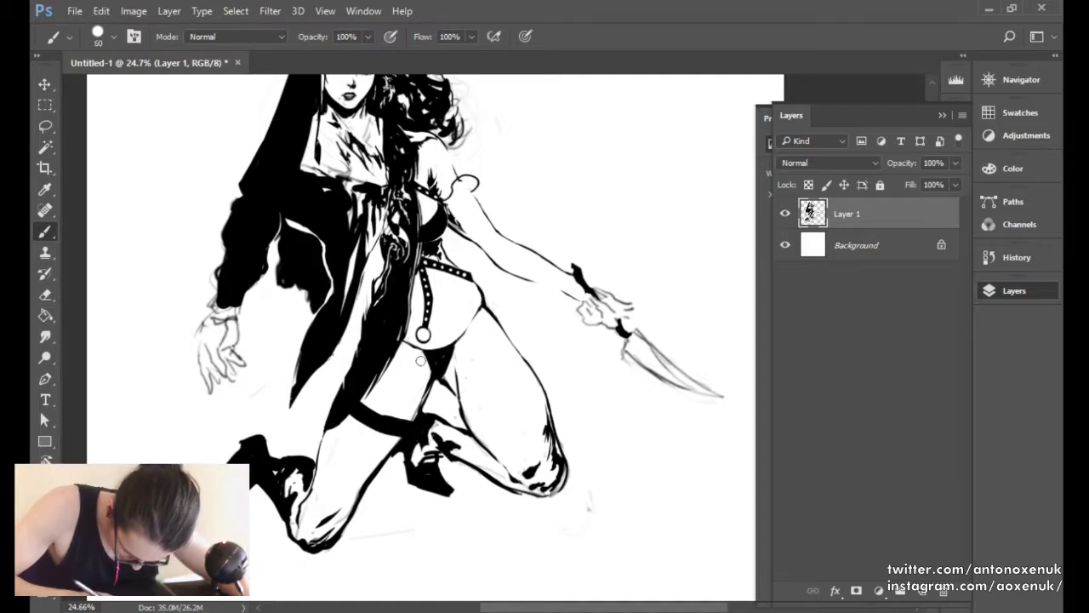
pyautogui.press('[')
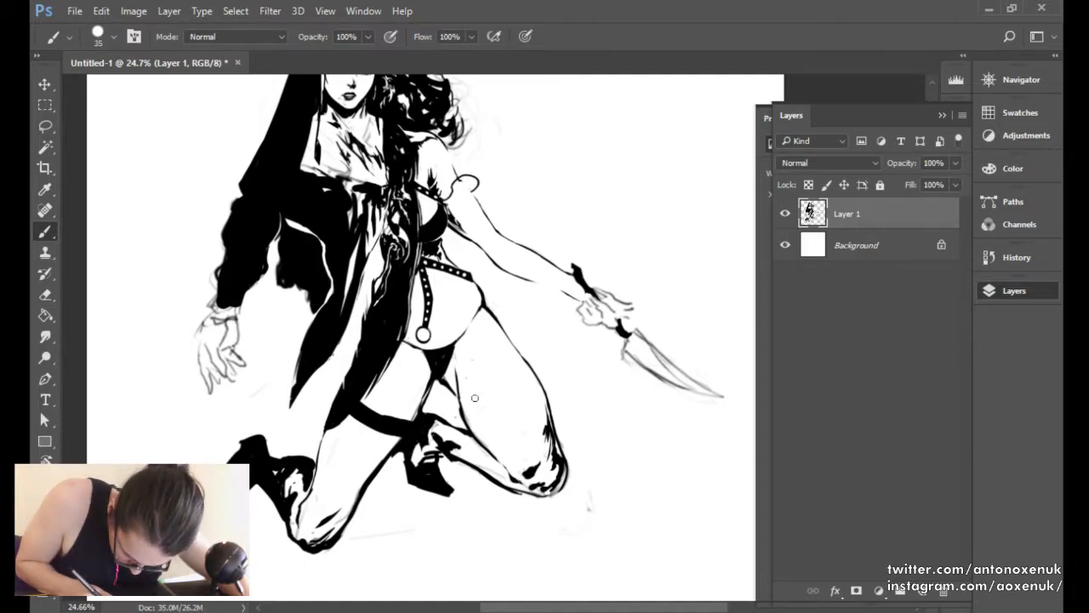
pyautogui.moveTo(458, 403)
pyautogui.mouseDown()
pyautogui.moveTo(495, 393)
pyautogui.moveTo(518, 365)
pyautogui.mouseUp()
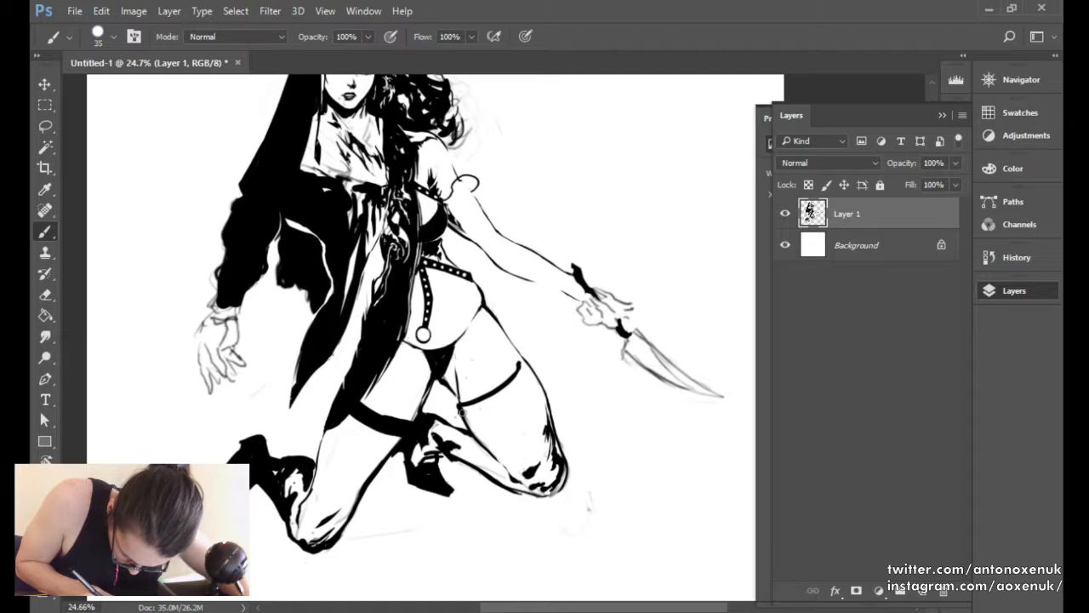
pyautogui.moveTo(460, 411)
pyautogui.mouseDown()
pyautogui.moveTo(522, 375)
pyautogui.moveTo(506, 389)
pyautogui.moveTo(520, 363)
pyautogui.moveTo(508, 395)
pyautogui.moveTo(523, 369)
pyautogui.mouseUp()
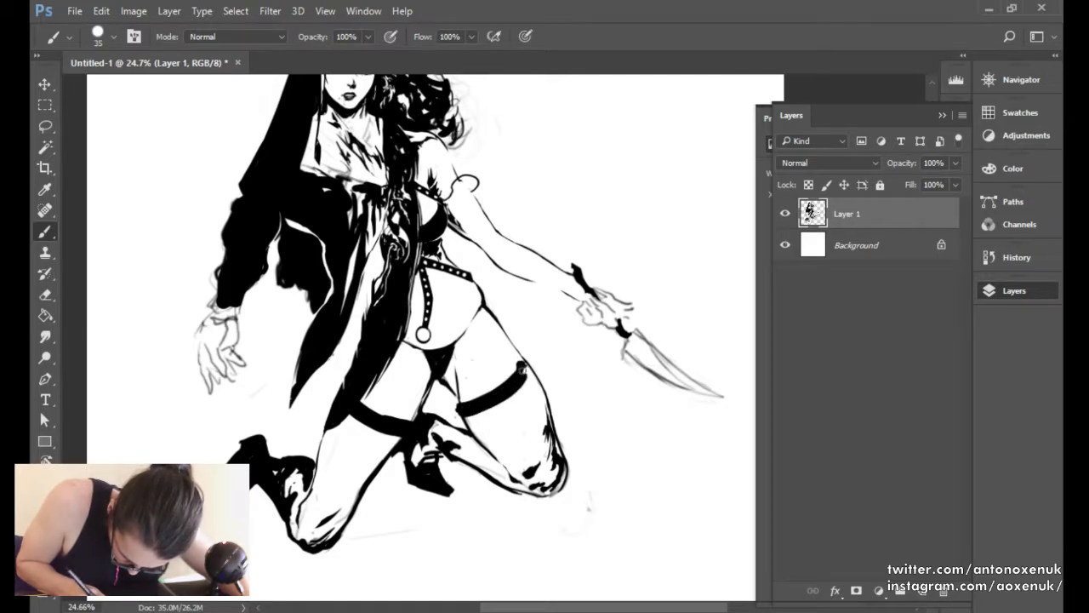
pyautogui.press('e')
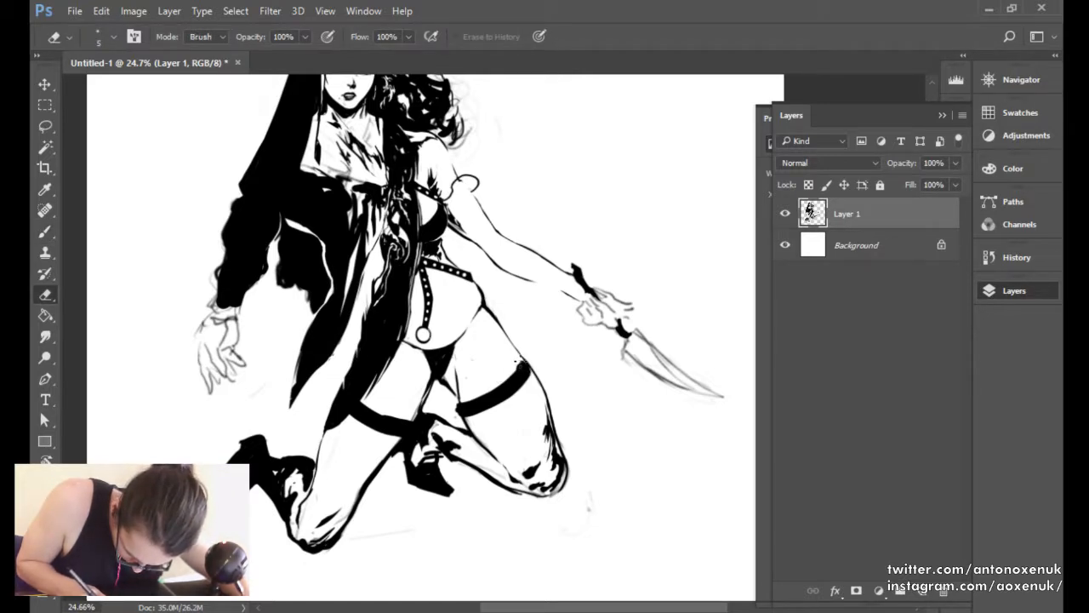
pyautogui.press('b')
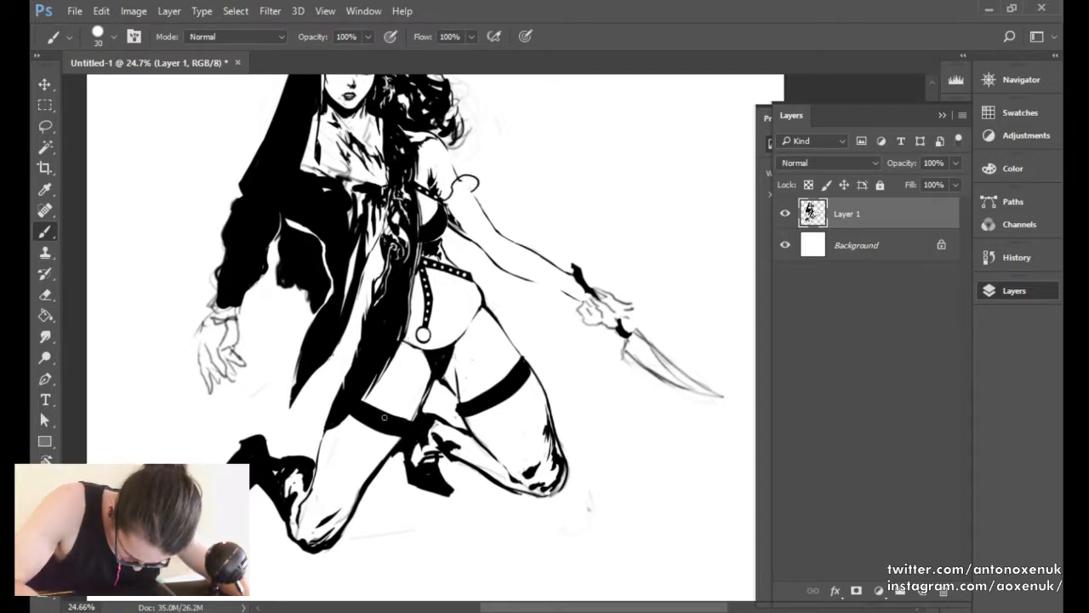
pyautogui.moveTo(358, 393); pyautogui.dragTo(390, 415)
# Draw spaced curved stocking lines across the robe-side leg from the garter band down to the knee with a 10 px brush.
pyautogui.press('[')
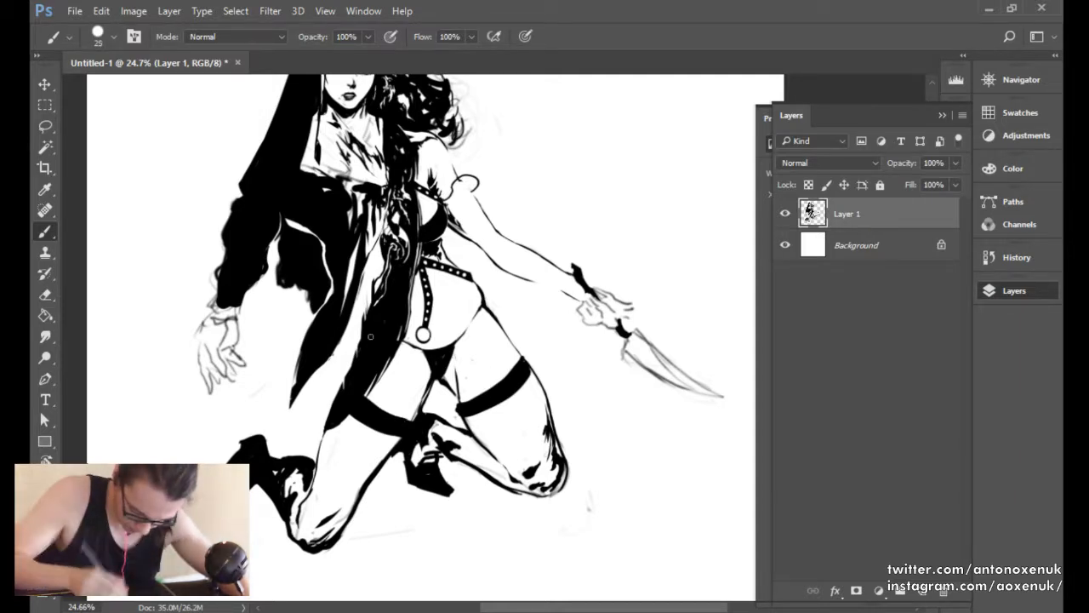
pyautogui.press('[')
pyautogui.press('[')
pyautogui.moveTo(319, 445); pyautogui.dragTo(362, 424)
pyautogui.hotkey('ctrl', 'z')
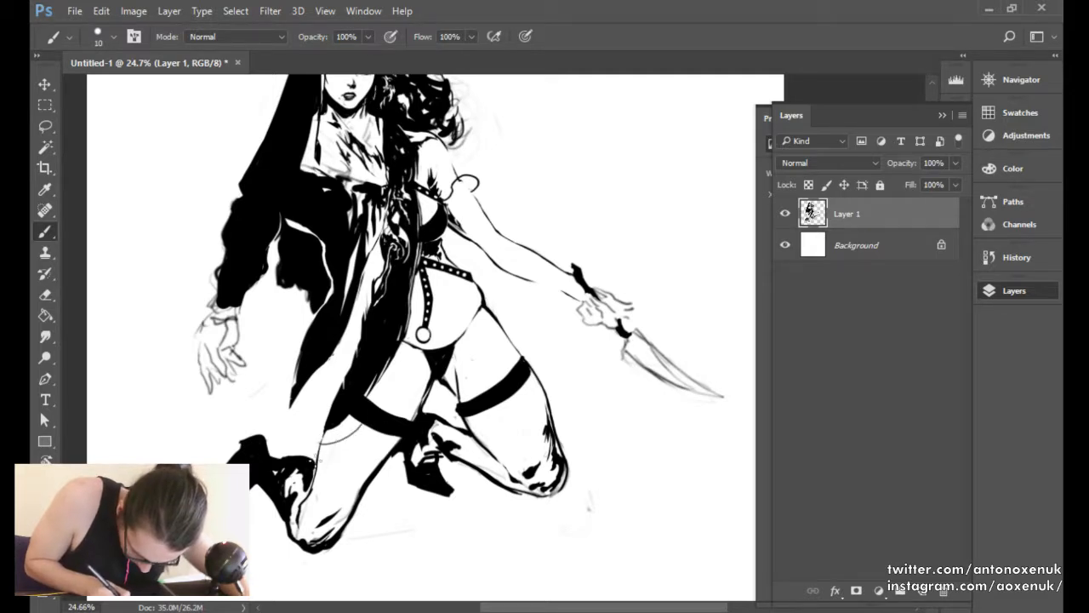
pyautogui.moveTo(317, 460); pyautogui.dragTo(371, 431)
pyautogui.moveTo(319, 474); pyautogui.dragTo(388, 436)
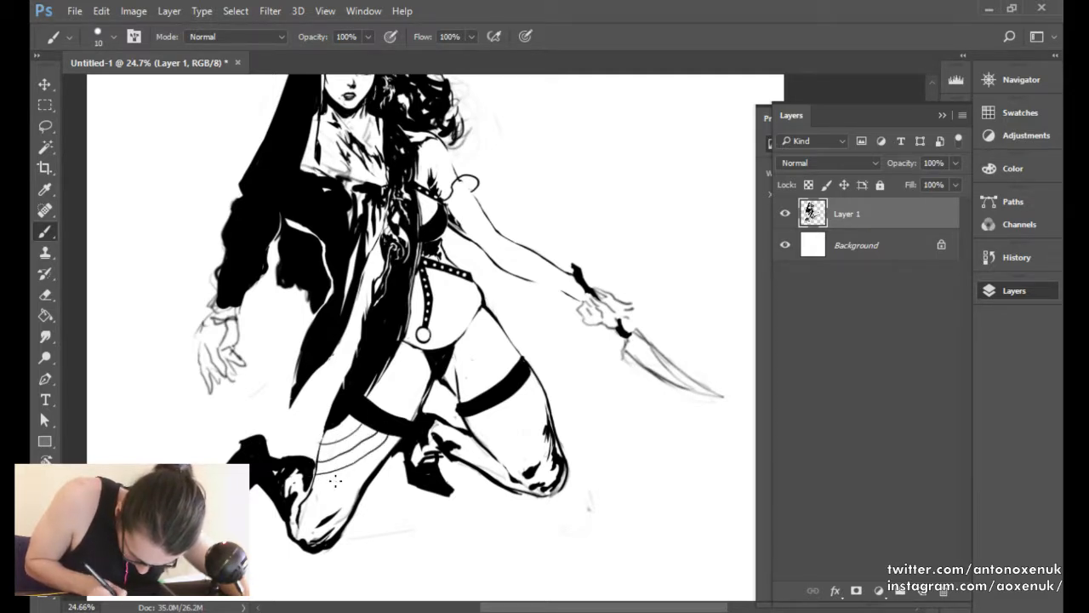
pyautogui.moveTo(322, 491); pyautogui.dragTo(391, 451)
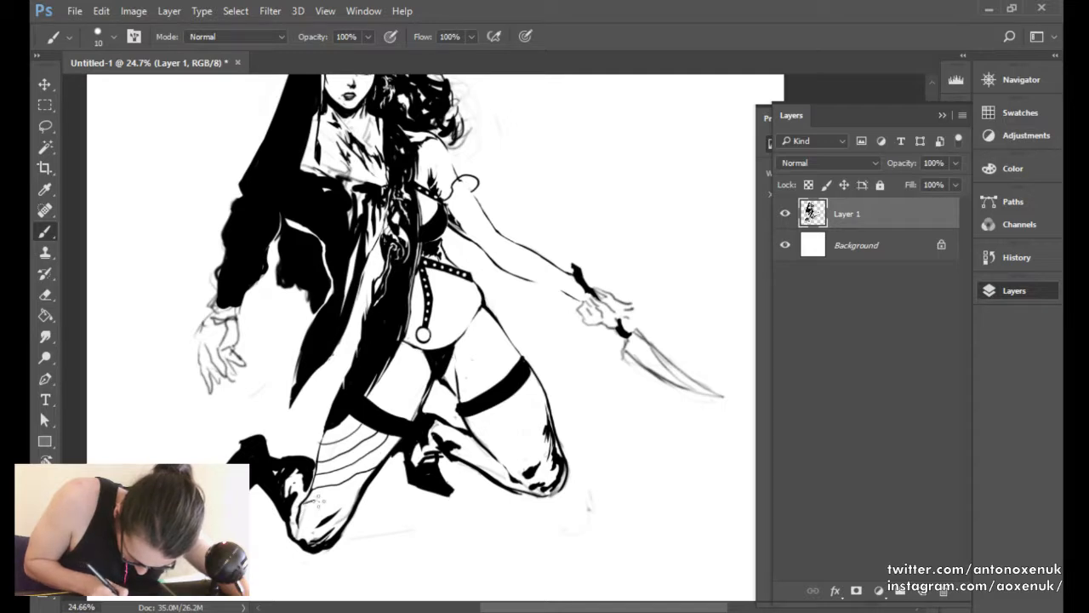
pyautogui.moveTo(317, 500); pyautogui.dragTo(361, 489)
pyautogui.moveTo(296, 518); pyautogui.dragTo(357, 499)
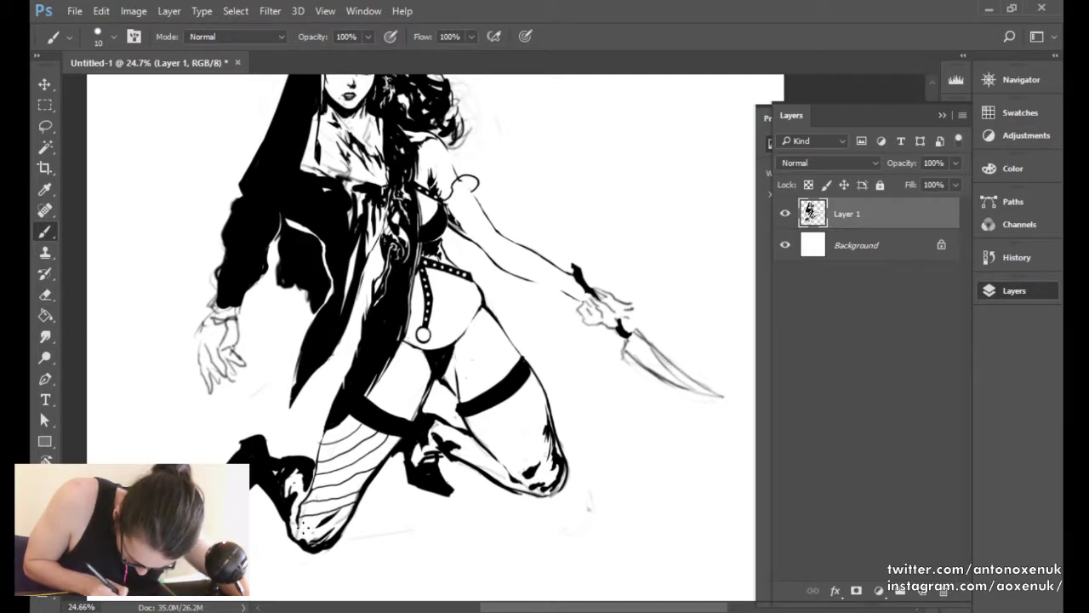
pyautogui.moveTo(298, 532); pyautogui.dragTo(342, 521)
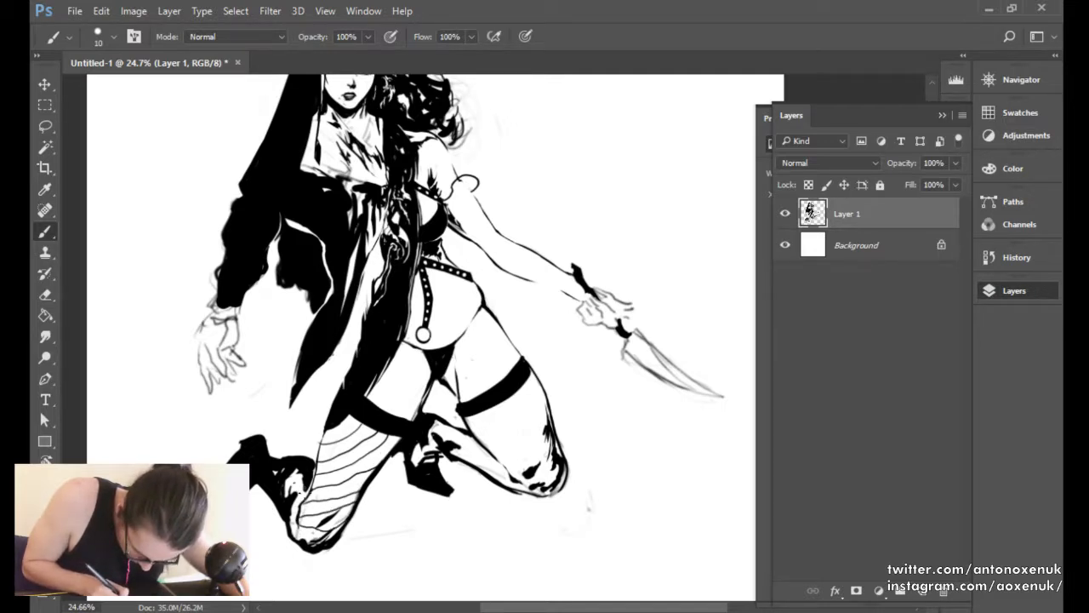
# Add short curved stocking lines to the robe-side leg's calf and around its knee.
pyautogui.moveTo(291, 489); pyautogui.dragTo(307, 482)
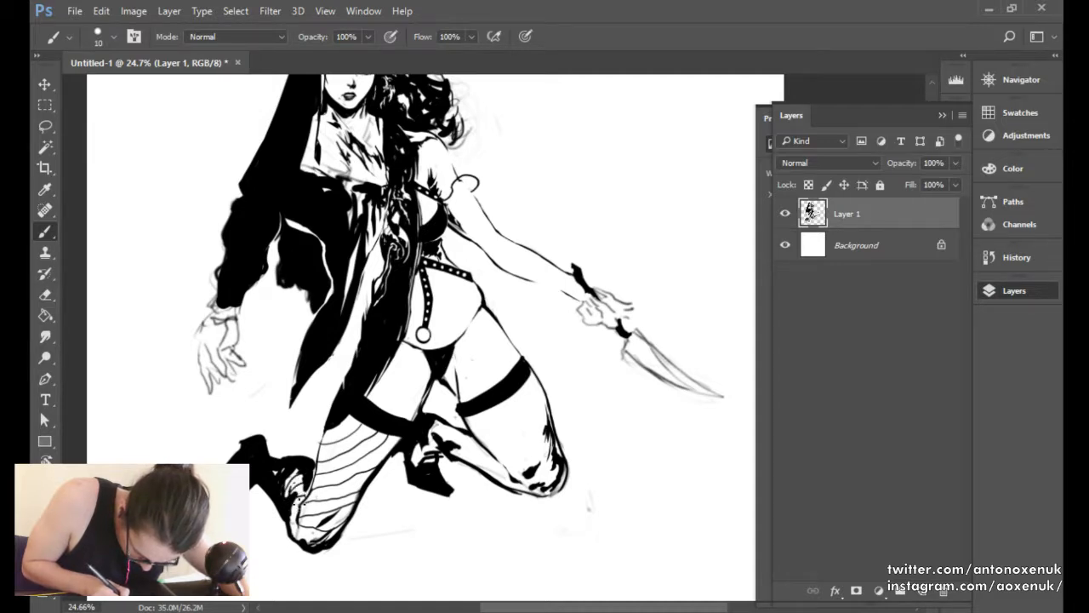
pyautogui.moveTo(298, 512); pyautogui.dragTo(289, 526)
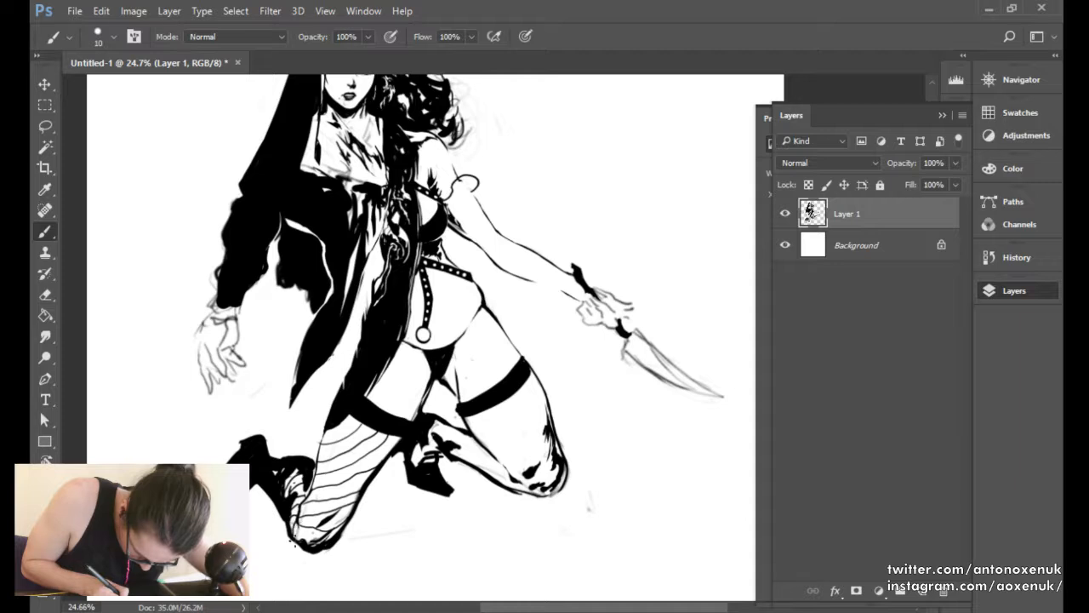
pyautogui.moveTo(300, 526); pyautogui.dragTo(333, 546)
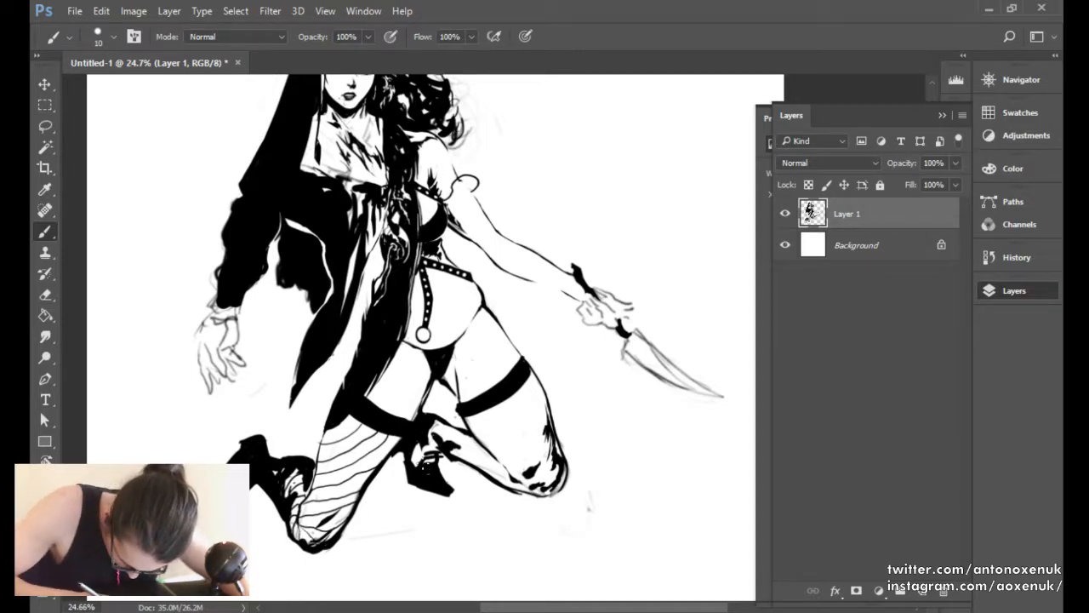
# Draw curved stocking lines over the knife-side leg's calf, knee and thigh up to the garter band.
pyautogui.moveTo(419, 463)
pyautogui.mouseDown()
pyautogui.moveTo(442, 425)
pyautogui.moveTo(470, 458)
pyautogui.moveTo(483, 430)
pyautogui.moveTo(481, 472)
pyautogui.mouseUp()
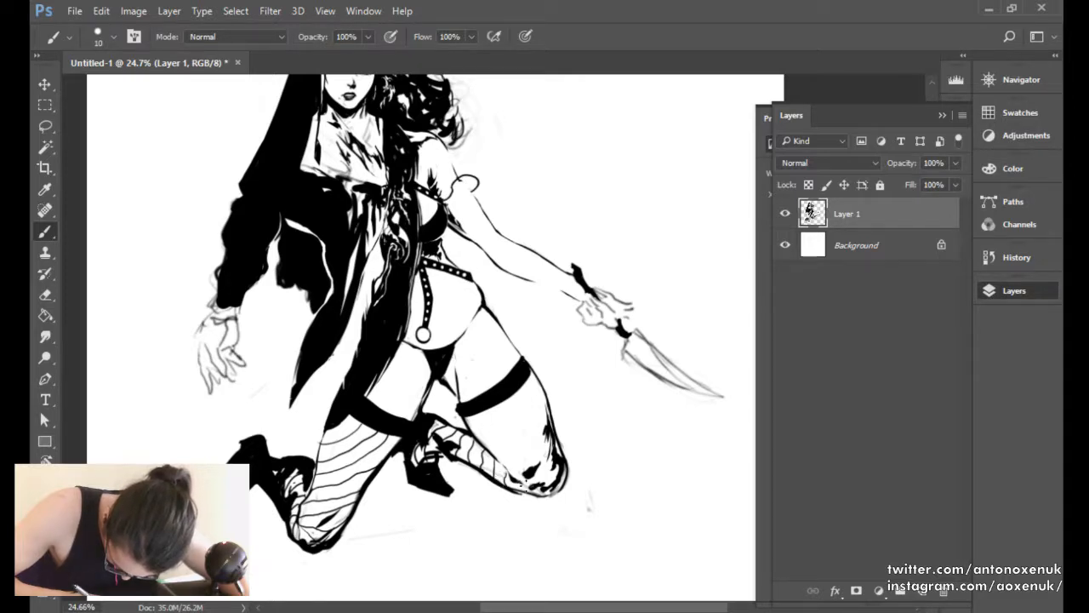
pyautogui.moveTo(513, 482); pyautogui.dragTo(550, 499)
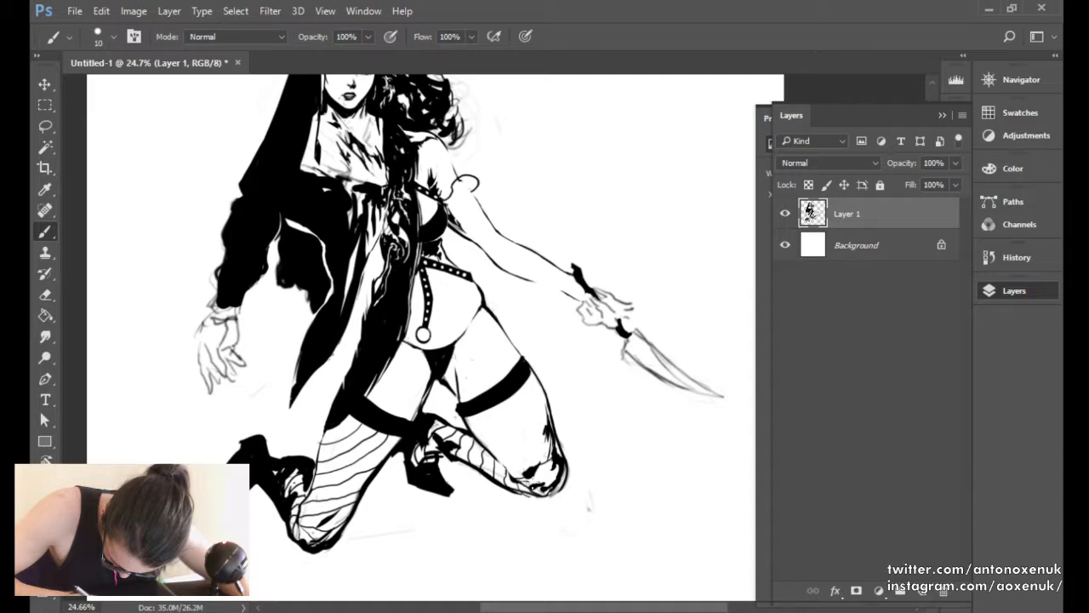
pyautogui.moveTo(533, 488)
pyautogui.mouseDown()
pyautogui.moveTo(557, 476)
pyautogui.moveTo(526, 416)
pyautogui.mouseUp()
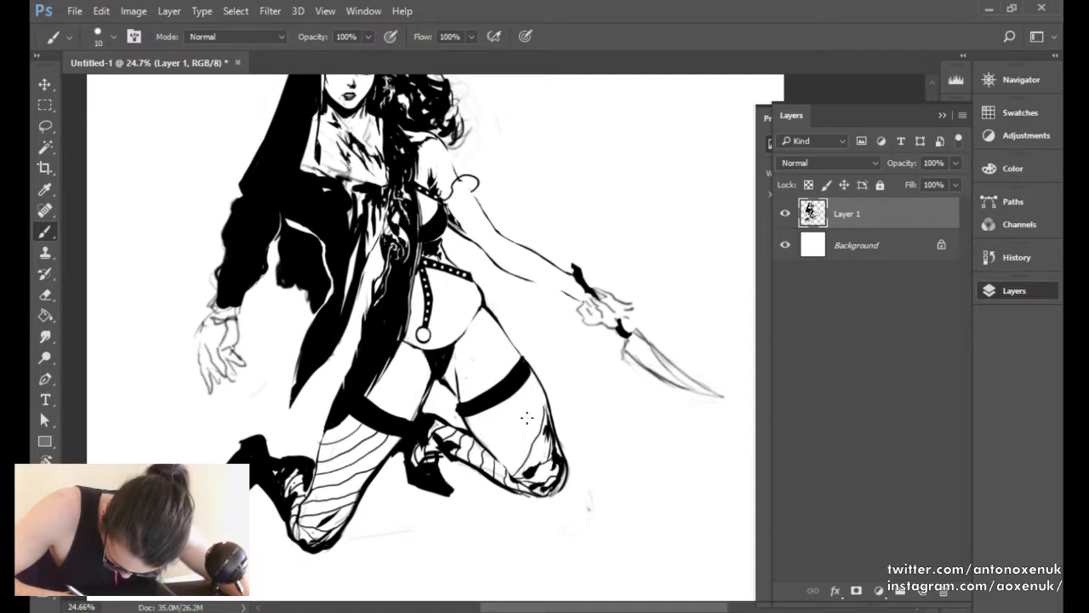
pyautogui.moveTo(504, 464); pyautogui.dragTo(538, 377)
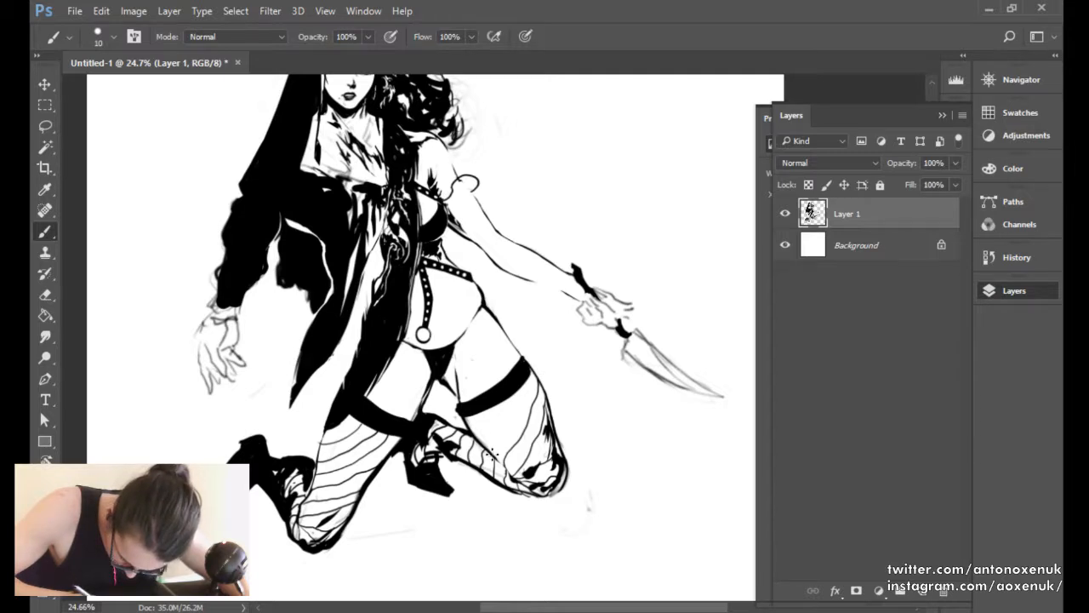
pyautogui.moveTo(495, 449); pyautogui.dragTo(522, 387)
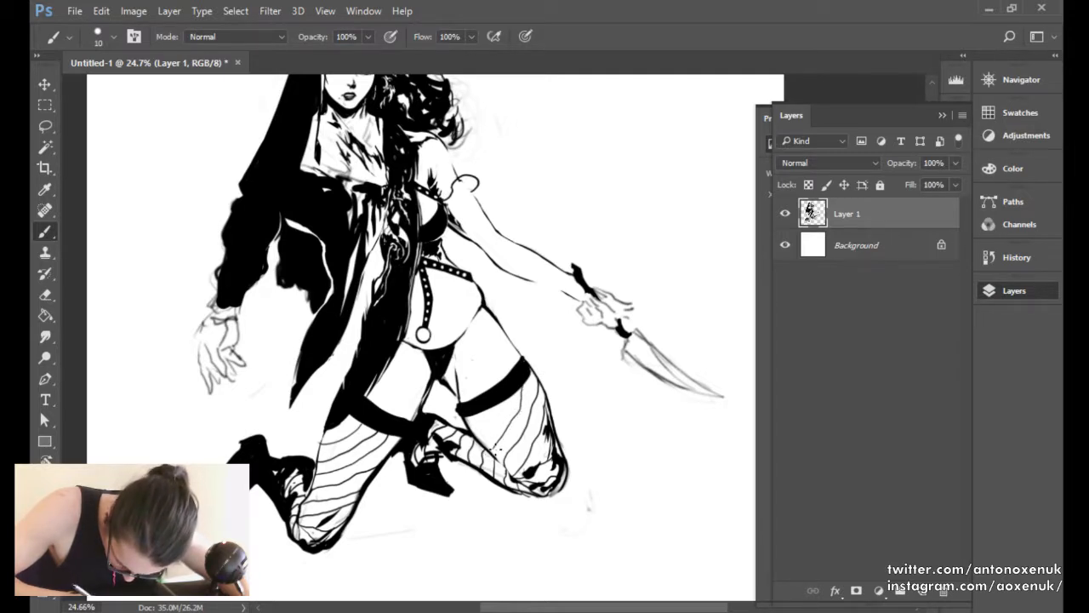
pyautogui.moveTo(490, 444)
pyautogui.mouseDown()
pyautogui.moveTo(503, 404)
pyautogui.moveTo(487, 408)
pyautogui.mouseUp()
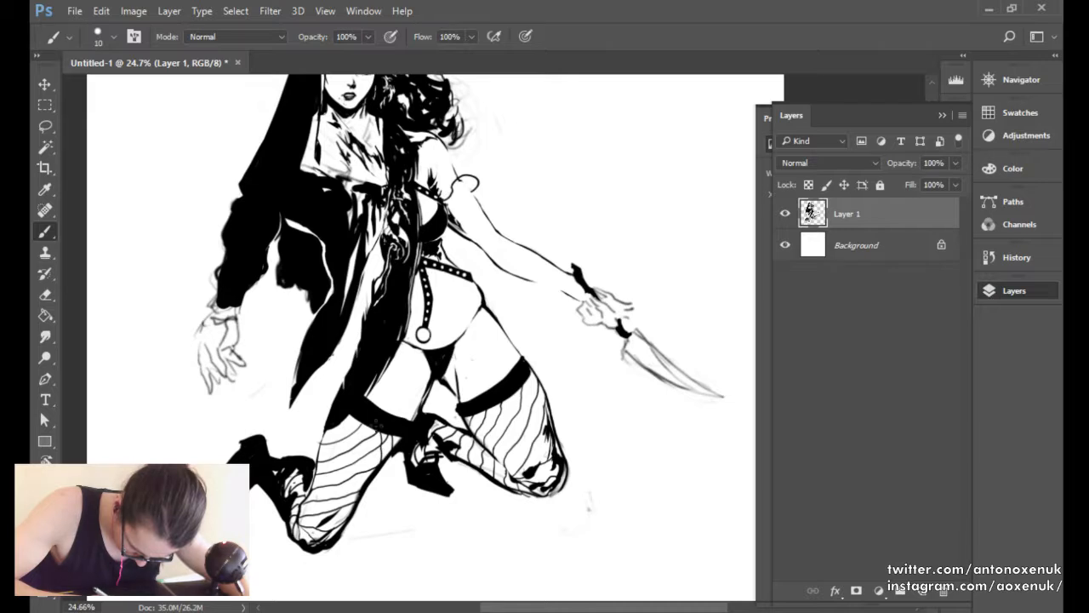
# Cross the robe-side leg's stocking lines with long lines running from garter band to knee to form a fishnet pattern.
pyautogui.moveTo(364, 425); pyautogui.dragTo(375, 477)
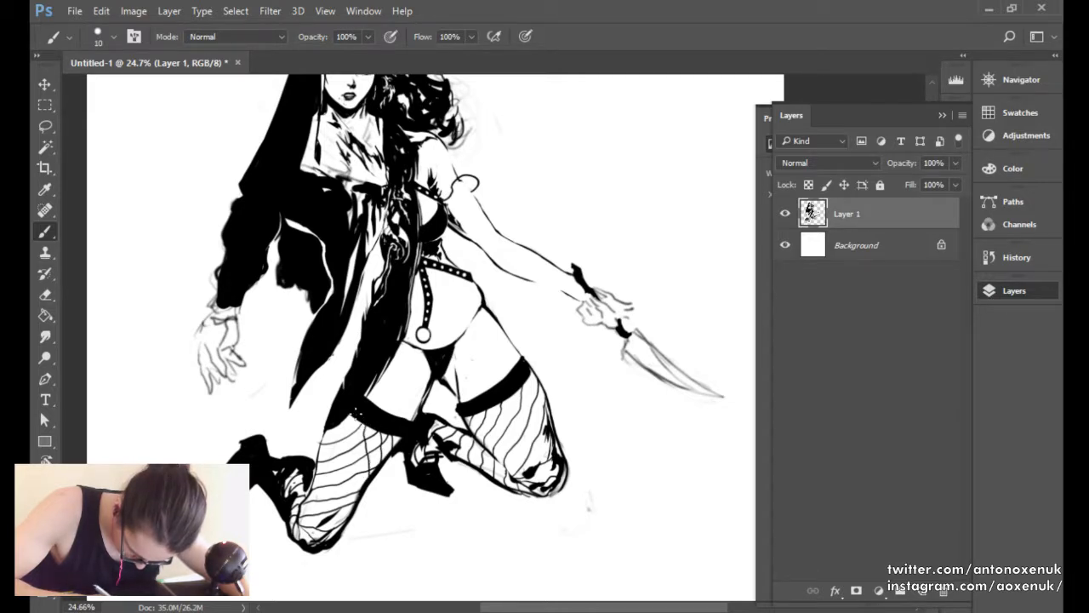
pyautogui.moveTo(351, 414); pyautogui.dragTo(357, 496)
pyautogui.moveTo(343, 417); pyautogui.dragTo(347, 517)
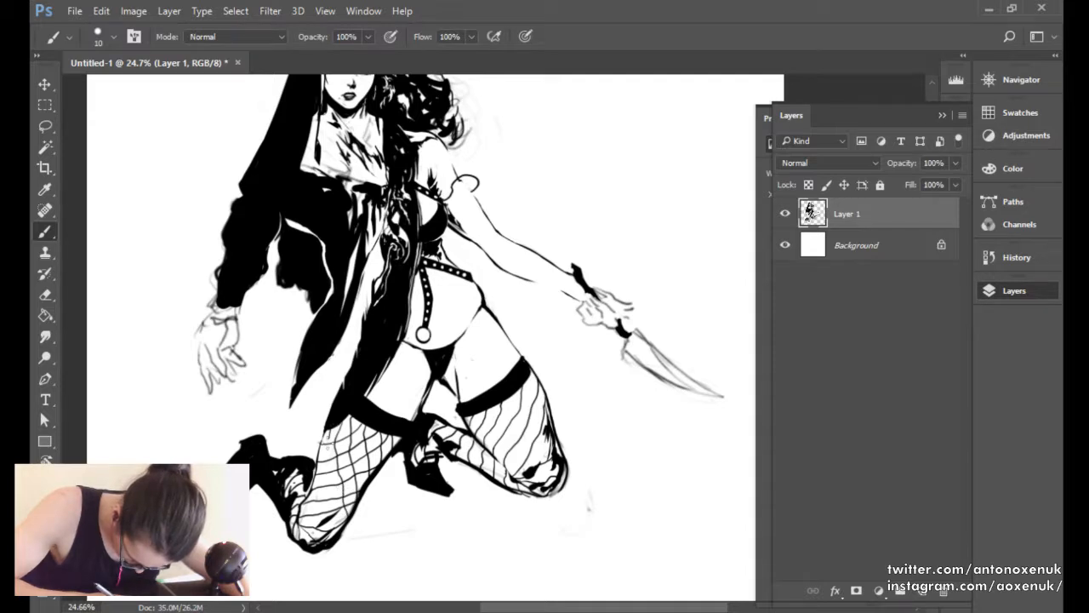
pyautogui.moveTo(327, 438); pyautogui.dragTo(332, 532)
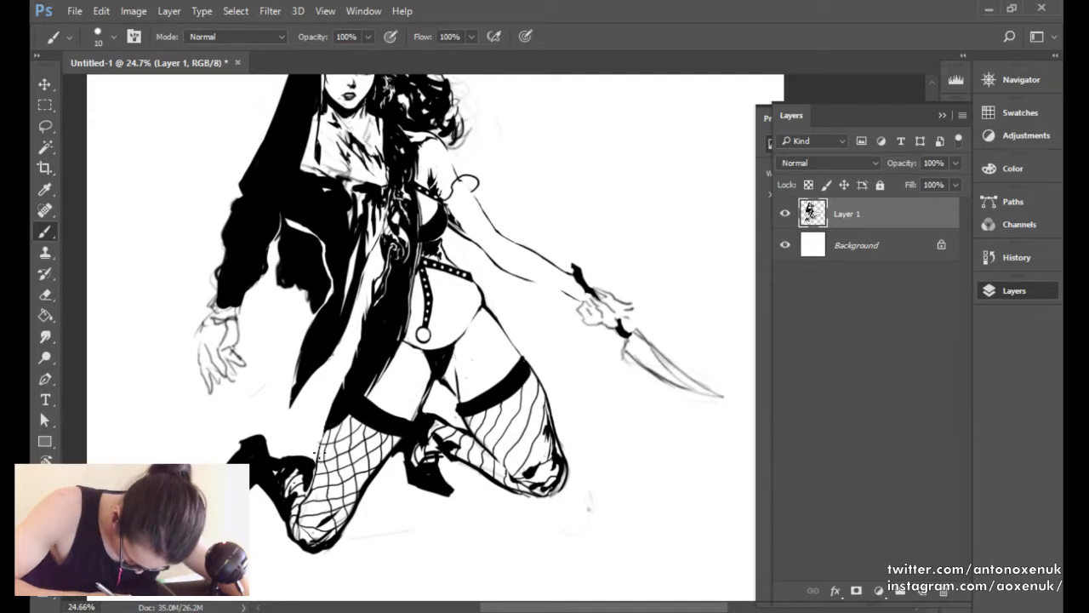
pyautogui.moveTo(318, 453)
pyautogui.mouseDown()
pyautogui.moveTo(311, 497)
pyautogui.moveTo(328, 540)
pyautogui.moveTo(316, 554)
pyautogui.moveTo(298, 547)
pyautogui.mouseUp()
pyautogui.moveTo(299, 504); pyautogui.dragTo(290, 520)
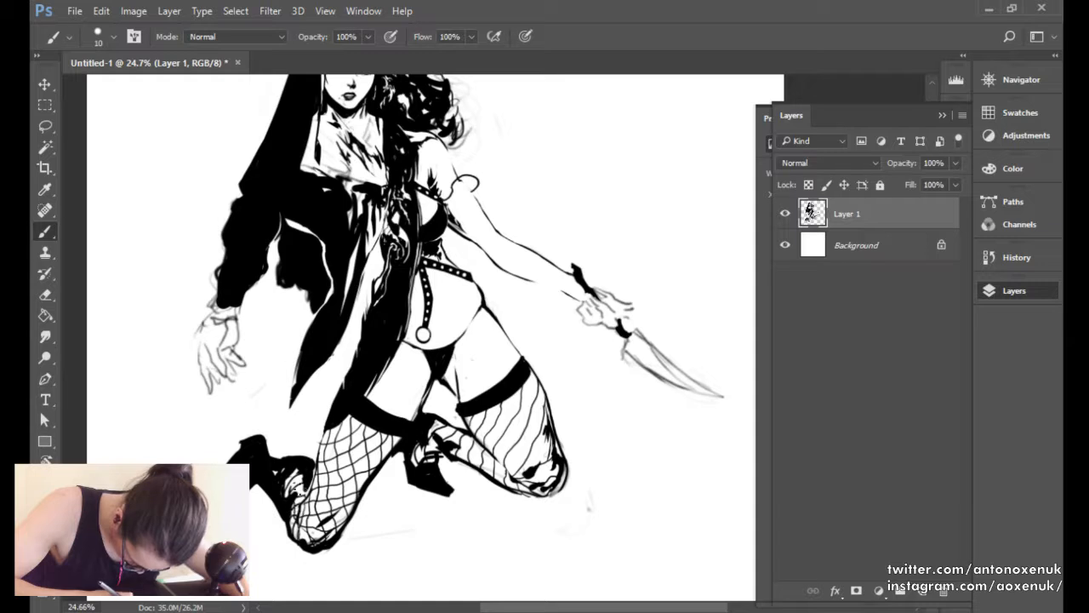
pyautogui.moveTo(296, 492)
pyautogui.mouseDown()
pyautogui.moveTo(307, 505)
pyautogui.moveTo(293, 483)
pyautogui.moveTo(310, 489)
pyautogui.mouseUp()
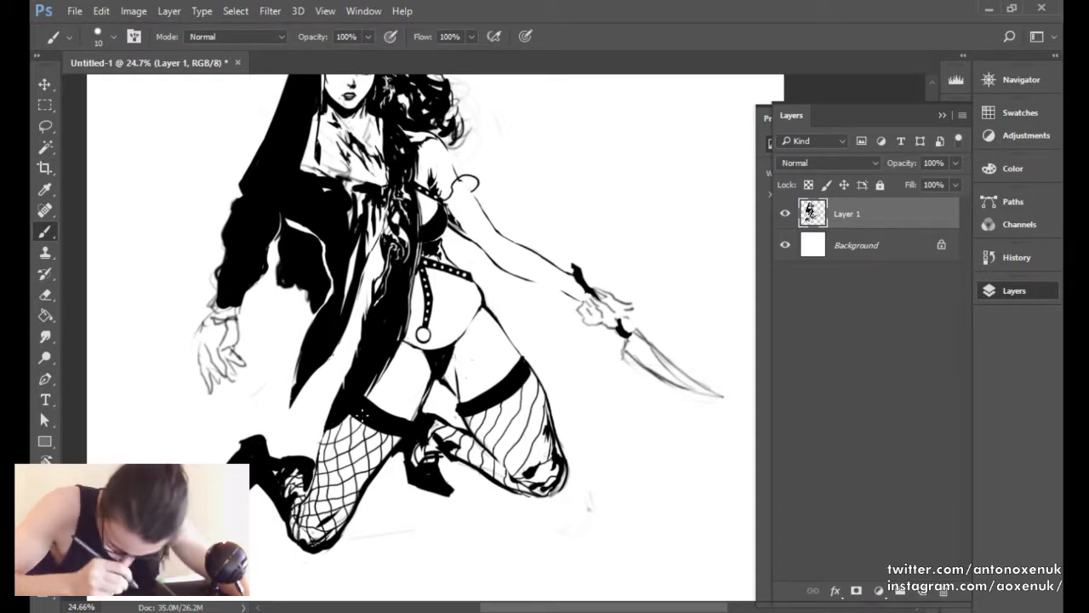
# Flip the canvas horizontally and cross the knife-side thigh's stocking lines with a 20 px brush to form fishnet from garter band to knee.
pyautogui.hotkey('ctrl', 'shift', 'h')
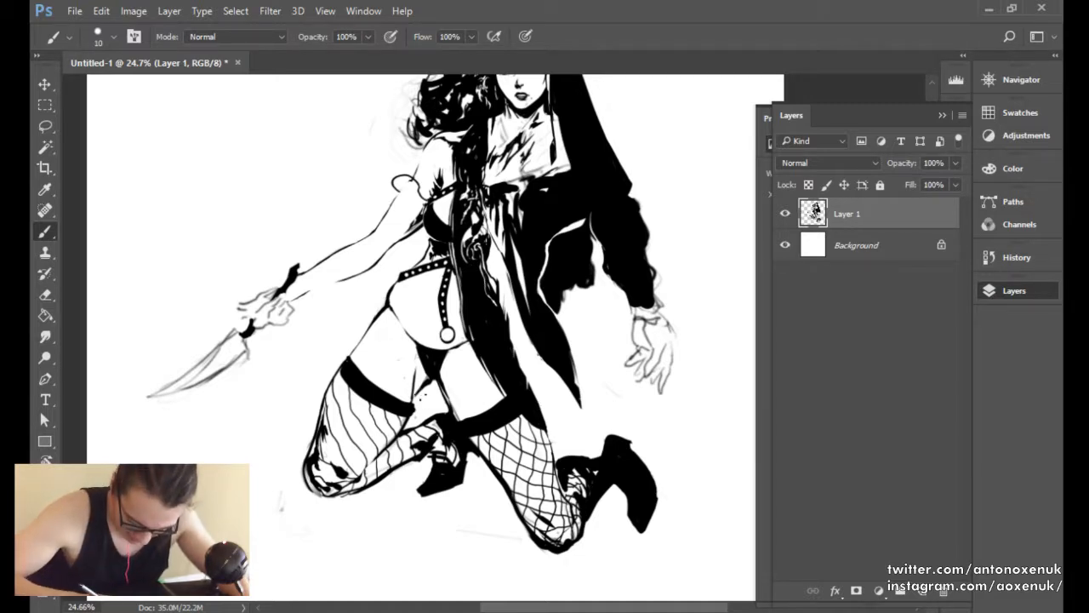
pyautogui.press('e')
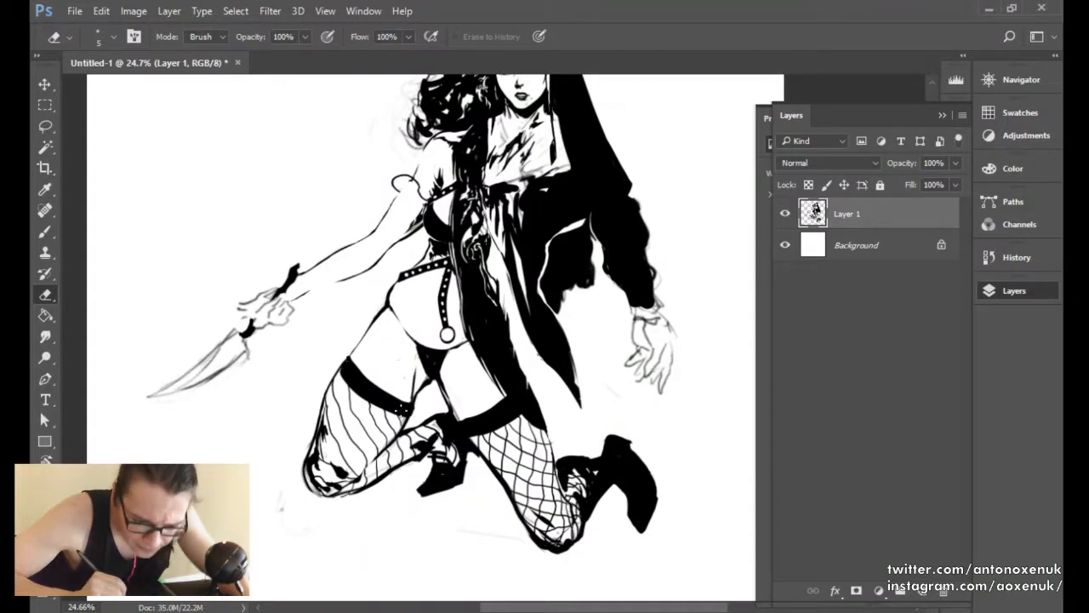
pyautogui.press('b')
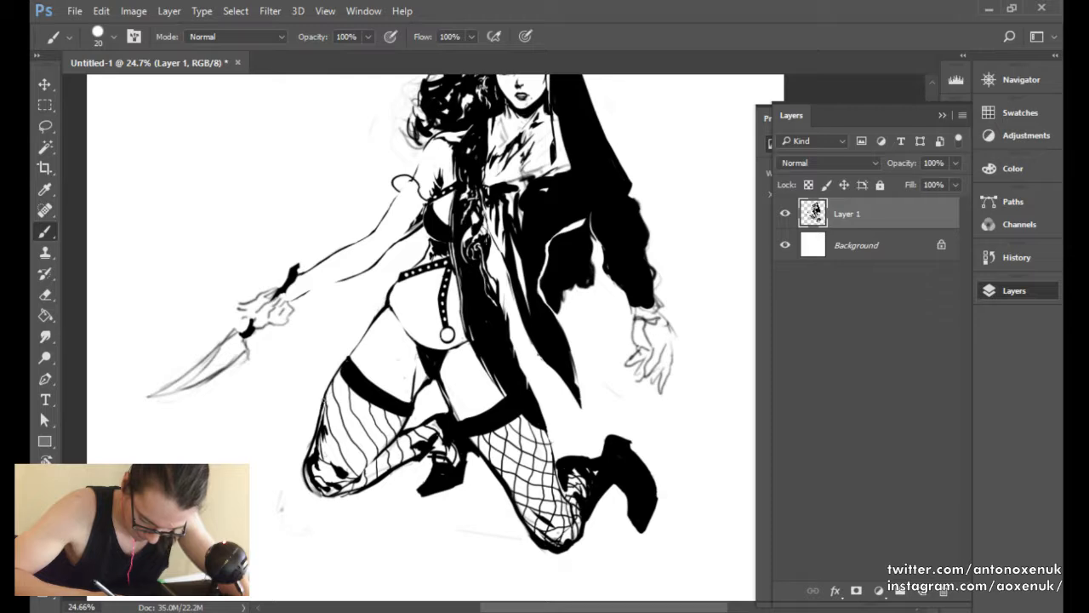
pyautogui.moveTo(323, 402)
pyautogui.mouseDown()
pyautogui.moveTo(358, 384)
pyautogui.moveTo(352, 405)
pyautogui.moveTo(367, 395)
pyautogui.mouseUp()
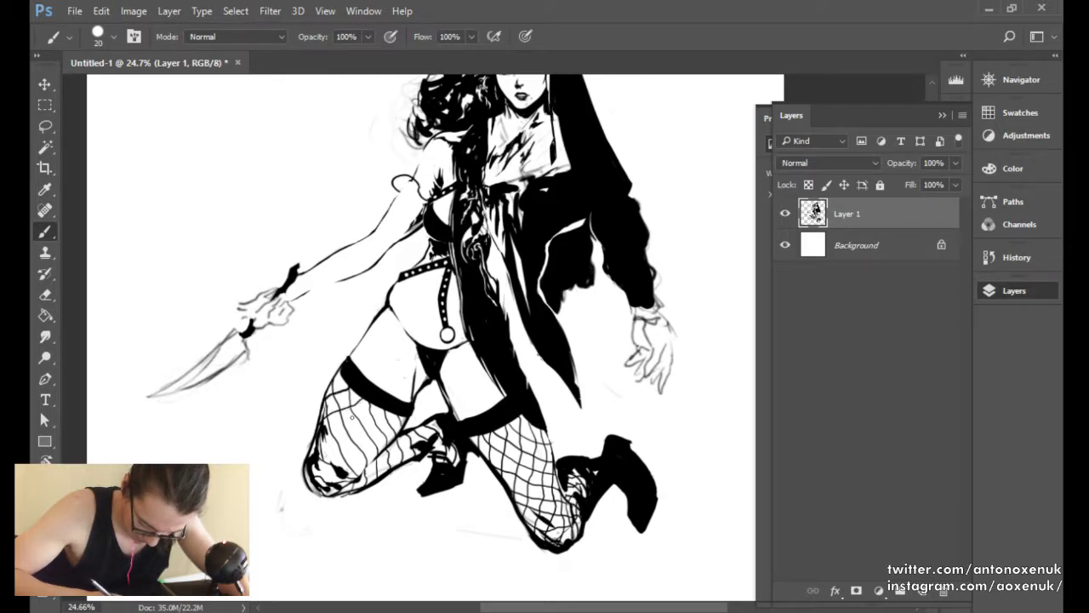
pyautogui.moveTo(321, 438); pyautogui.dragTo(381, 401)
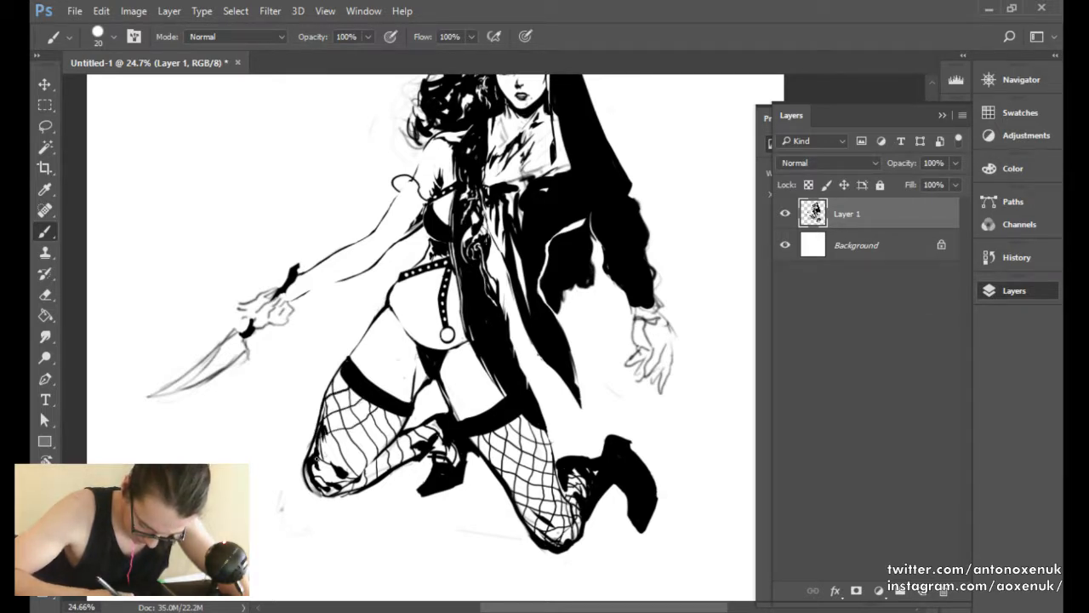
pyautogui.moveTo(315, 460); pyautogui.dragTo(393, 410)
pyautogui.moveTo(311, 490); pyautogui.dragTo(396, 435)
pyautogui.moveTo(331, 495); pyautogui.dragTo(380, 455)
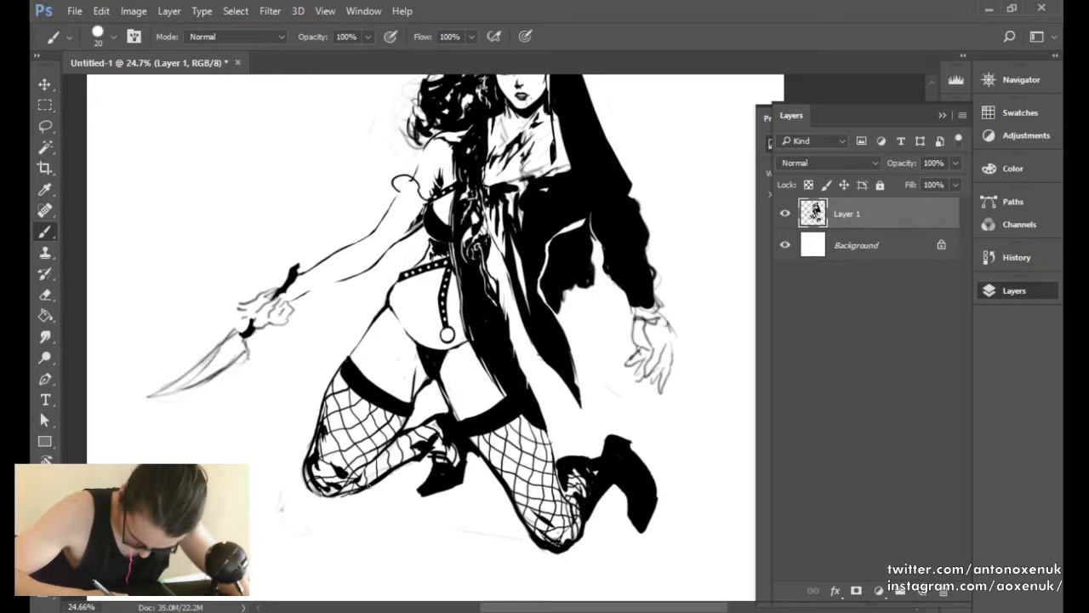
# Cross the stocking lines along the knife-side calf and touch up the adjoining boot with black ink.
pyautogui.moveTo(358, 480); pyautogui.dragTo(440, 430)
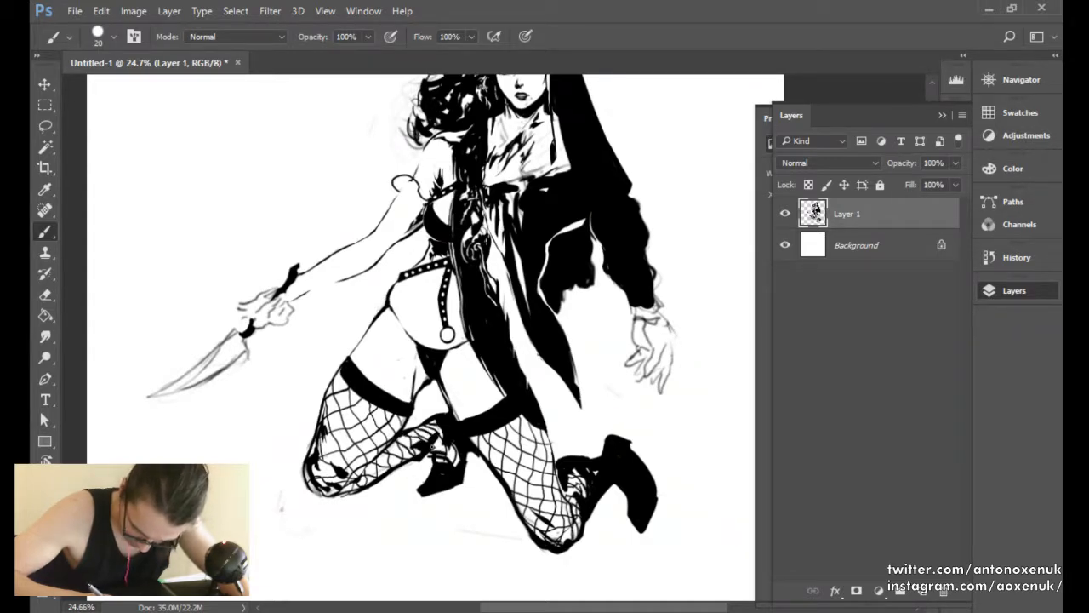
pyautogui.moveTo(438, 469)
pyautogui.mouseDown()
pyautogui.moveTo(444, 444)
pyautogui.moveTo(428, 451)
pyautogui.moveTo(427, 493)
pyautogui.moveTo(430, 462)
pyautogui.mouseUp()
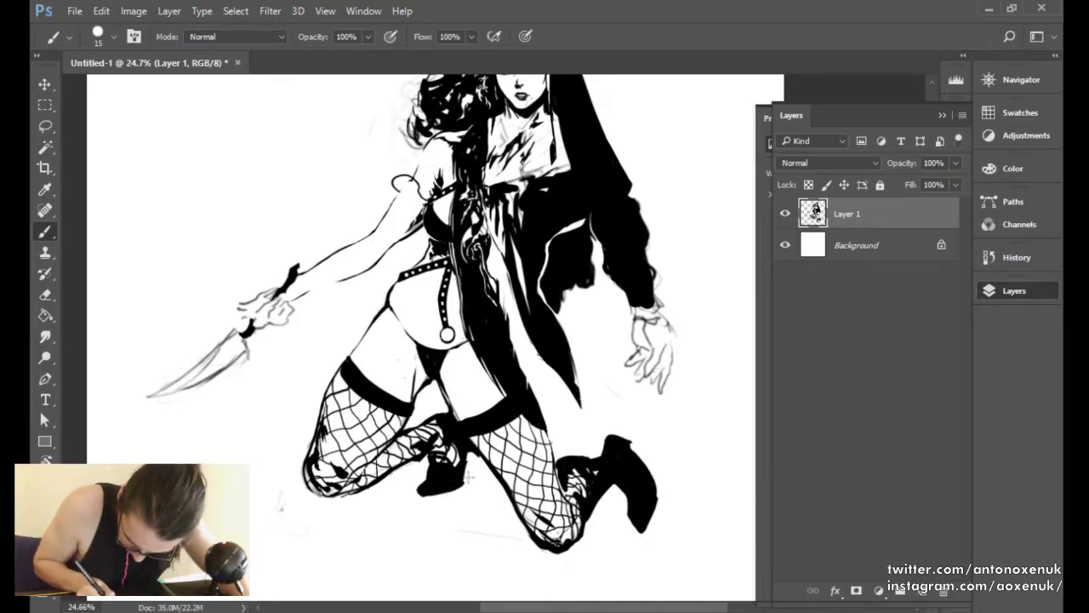
pyautogui.press('e')
pyautogui.press('b')
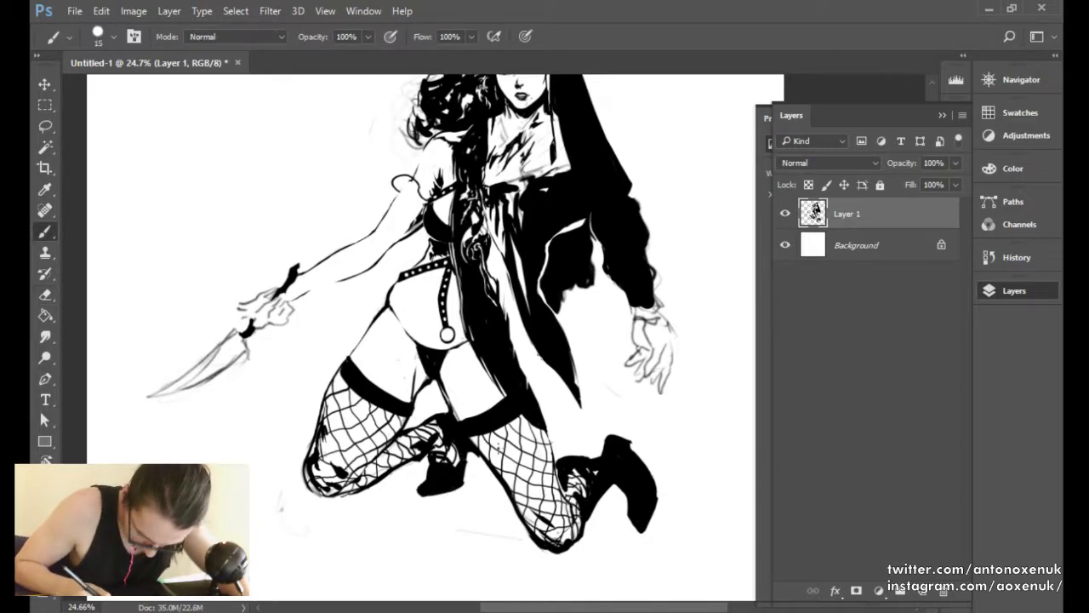
# Flip the canvas back and touch up the edges of both garter bands with a 15 px brush and the eraser.
pyautogui.moveTo(649, 341)
pyautogui.mouseDown()
pyautogui.moveTo(604, 360)
pyautogui.moveTo(652, 383)
pyautogui.mouseUp()
pyautogui.moveTo(666, 394); pyautogui.dragTo(552, 428)
pyautogui.hotkey('ctrl', 'f')
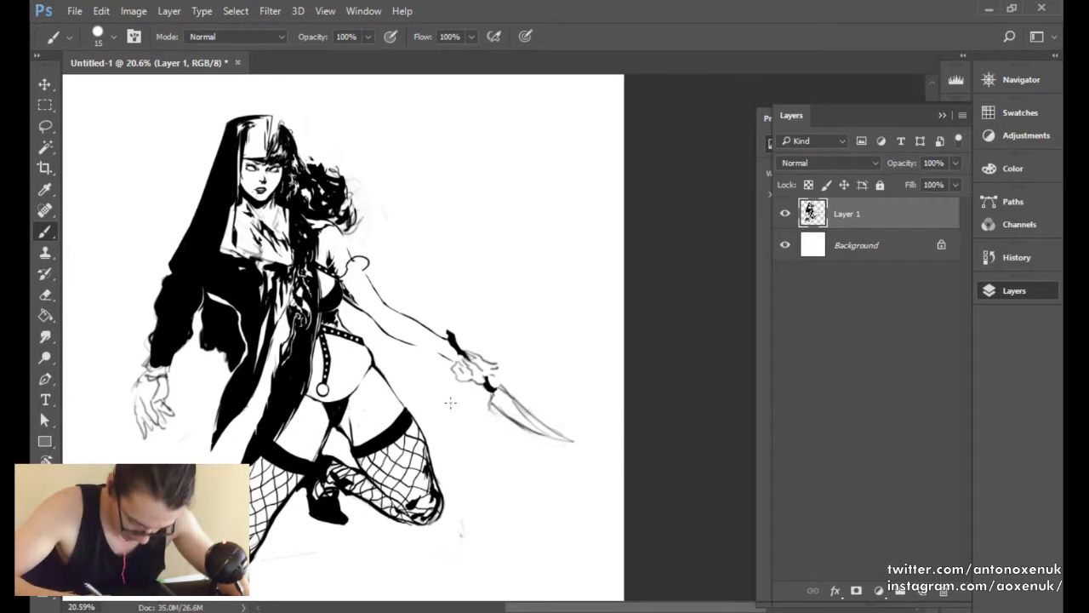
pyautogui.moveTo(357, 451); pyautogui.dragTo(394, 427)
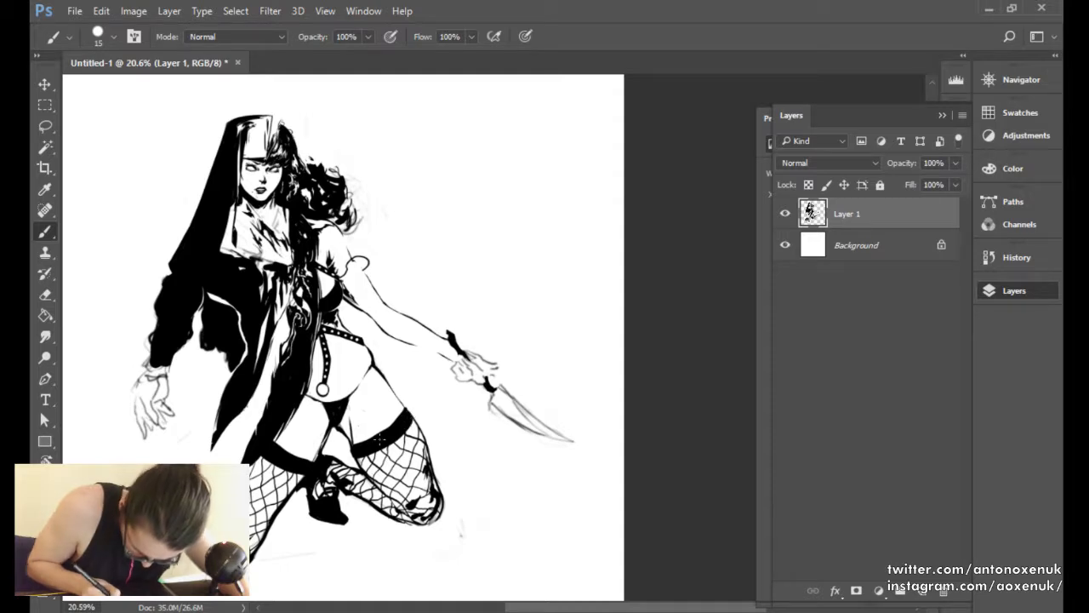
pyautogui.moveTo(277, 443); pyautogui.dragTo(322, 464)
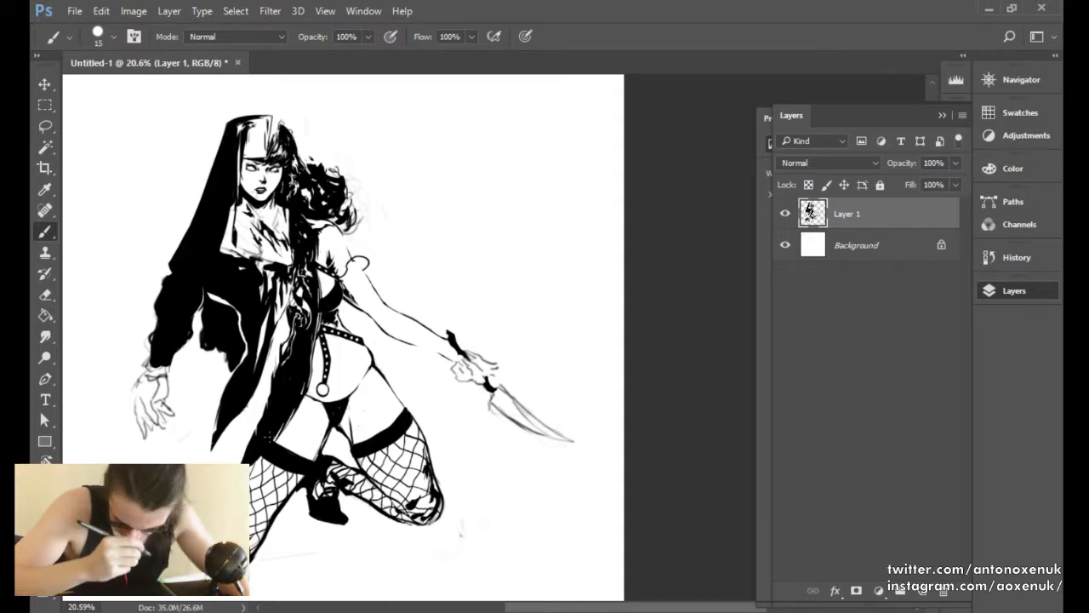
pyautogui.press('e')
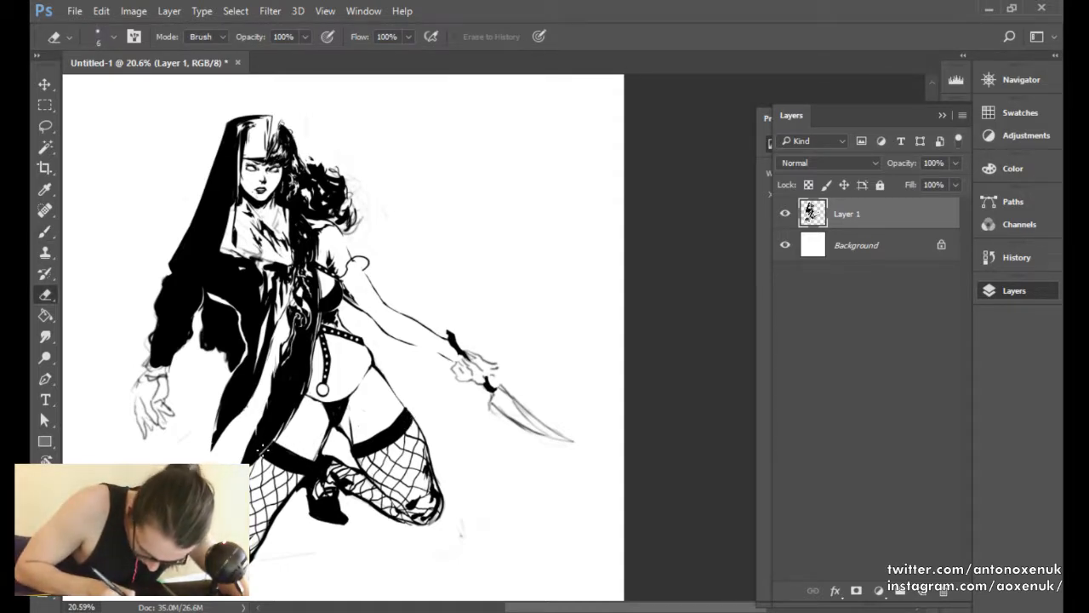
pyautogui.press('b')
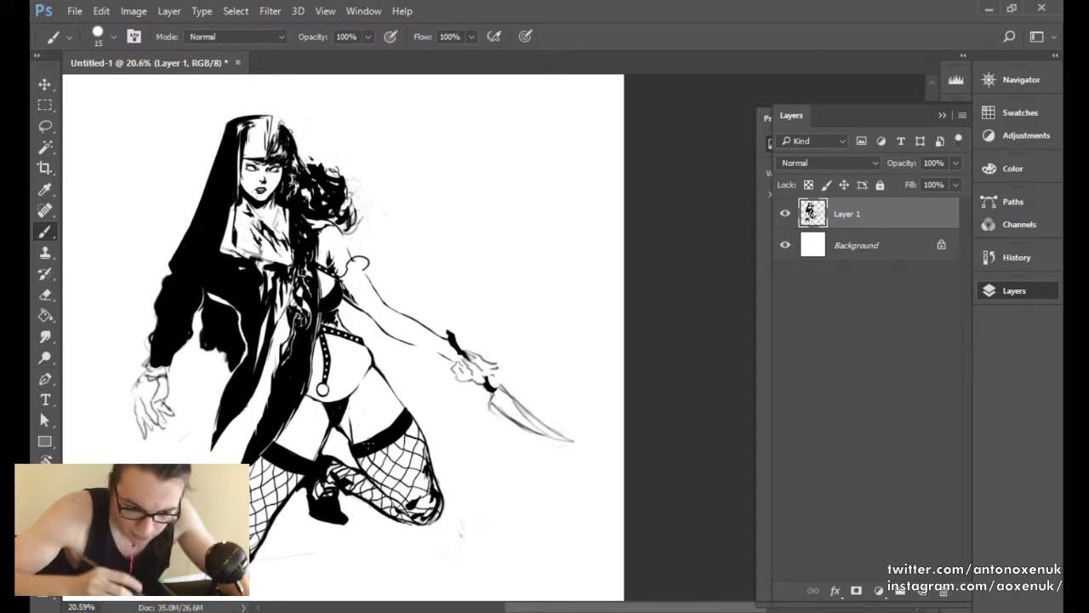
# Refine the black shadow between the thighs at the inner edge of the knife-side leg with brush and eraser.
pyautogui.scroll(3, 338, 430)
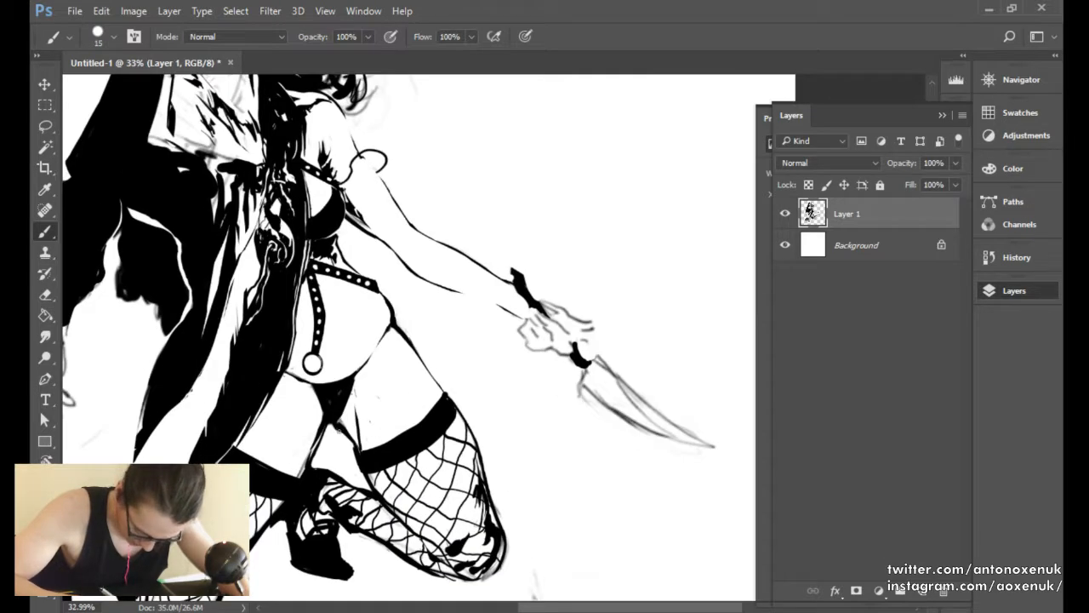
pyautogui.moveTo(334, 423)
pyautogui.mouseDown()
pyautogui.moveTo(342, 434)
pyautogui.moveTo(342, 414)
pyautogui.mouseUp()
pyautogui.press('e')
pyautogui.press('b')
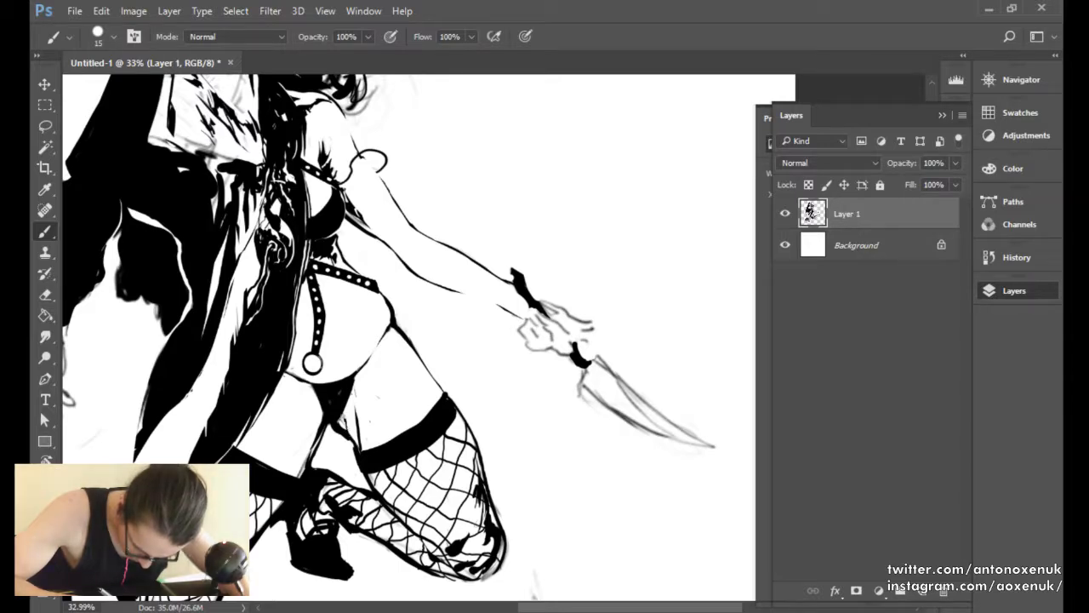
pyautogui.press('e')
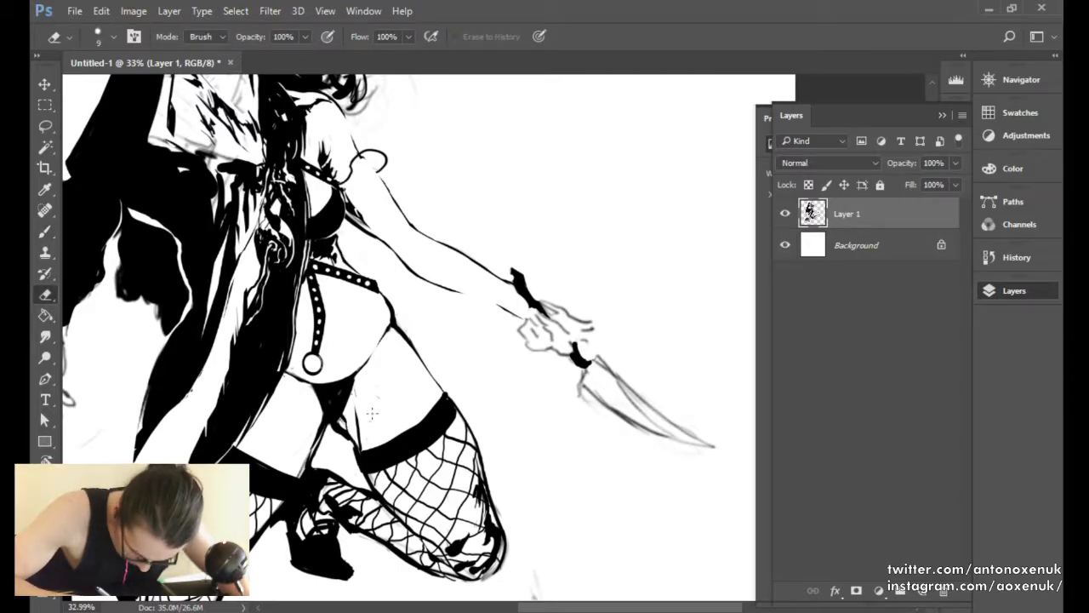
# Clean up the knife-side hip and outer thigh contour, enlarging the eraser to 25 px.
pyautogui.hotkey('ctrl', '0')
pyautogui.press('b')
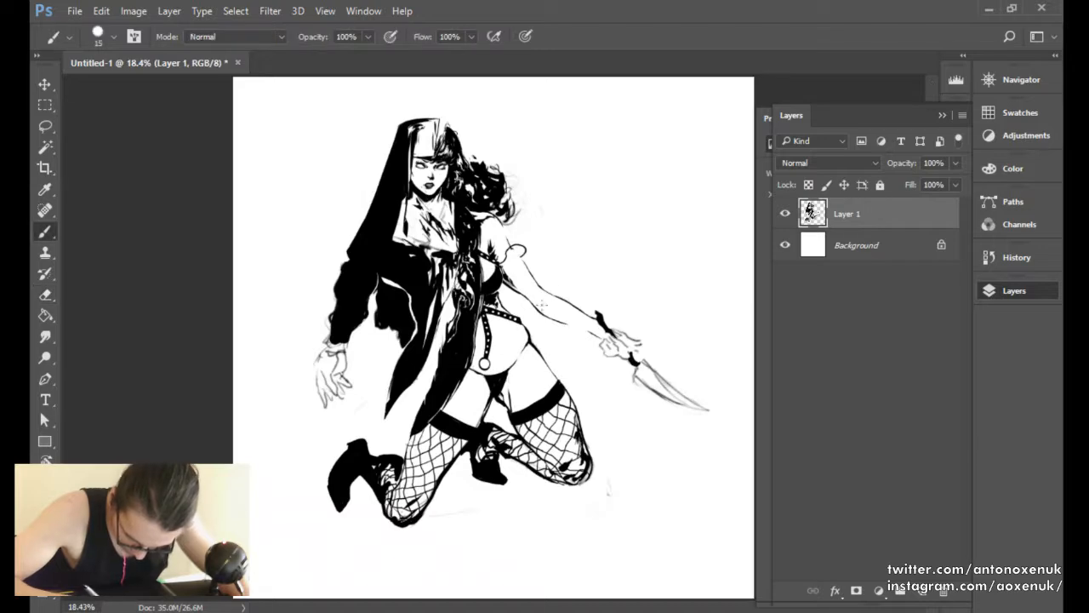
pyautogui.moveTo(559, 312); pyautogui.dragTo(588, 309)
pyautogui.moveTo(565, 308); pyautogui.dragTo(502, 331)
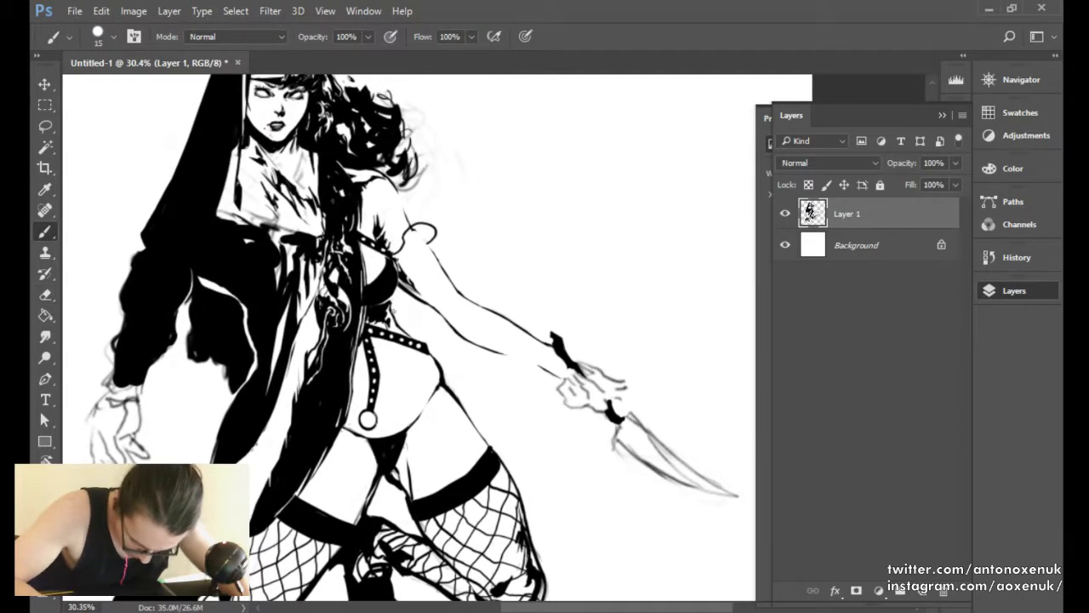
pyautogui.press('e')
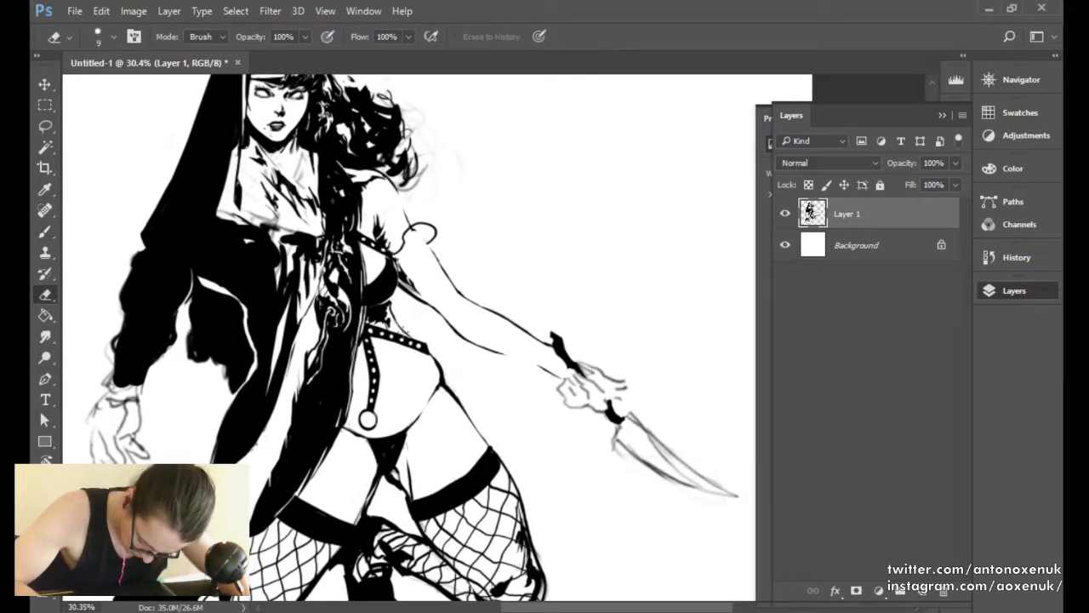
pyautogui.press(']')
pyautogui.press(']')
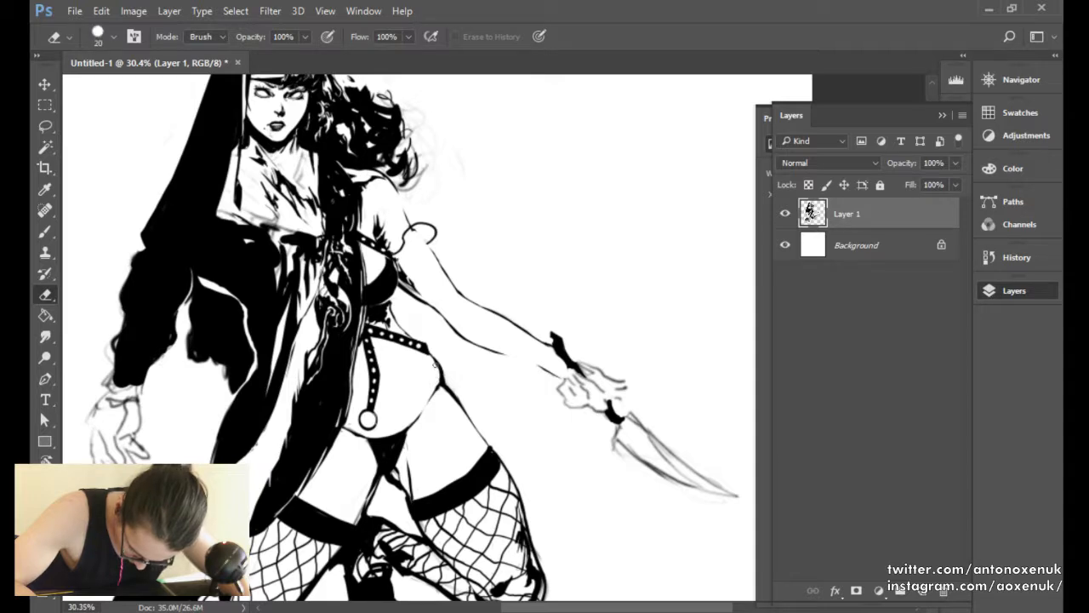
pyautogui.press(']')
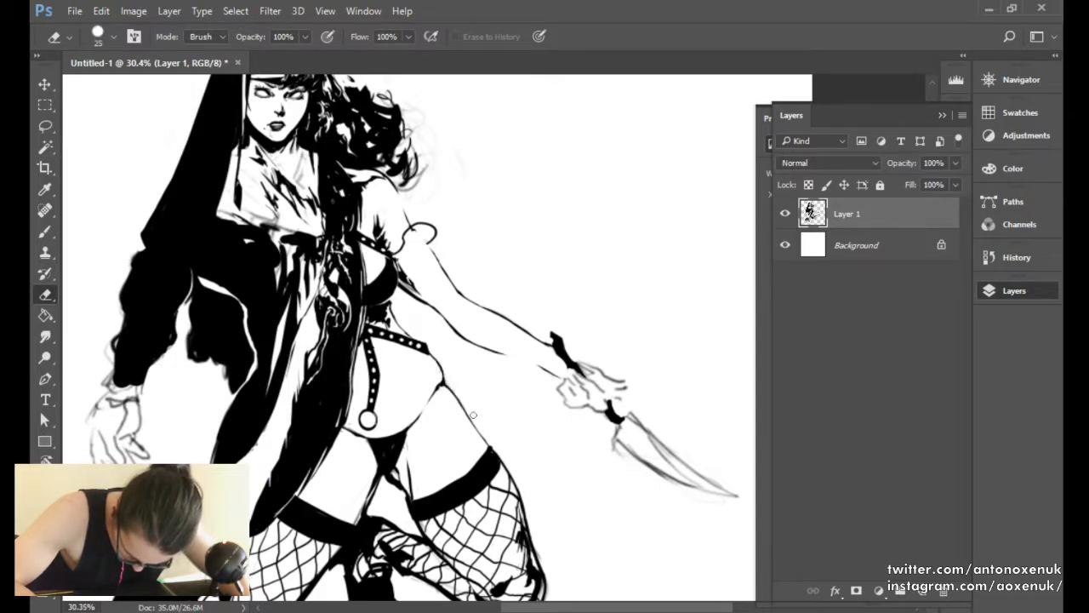
pyautogui.press('b')
# Flip the canvas, add a new layer and draw a curved black garter-belt band across the hips with a 35 px brush.
pyautogui.scroll(-3, 515, 281)
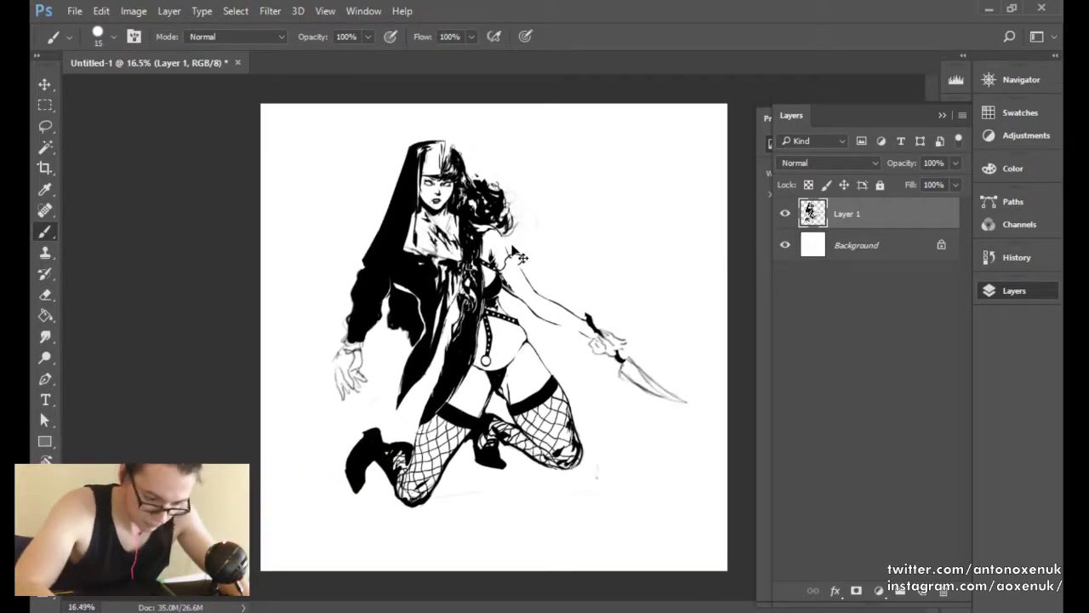
pyautogui.hotkey('ctrl', 'shift', 'h')
pyautogui.scroll(2, 521, 345)
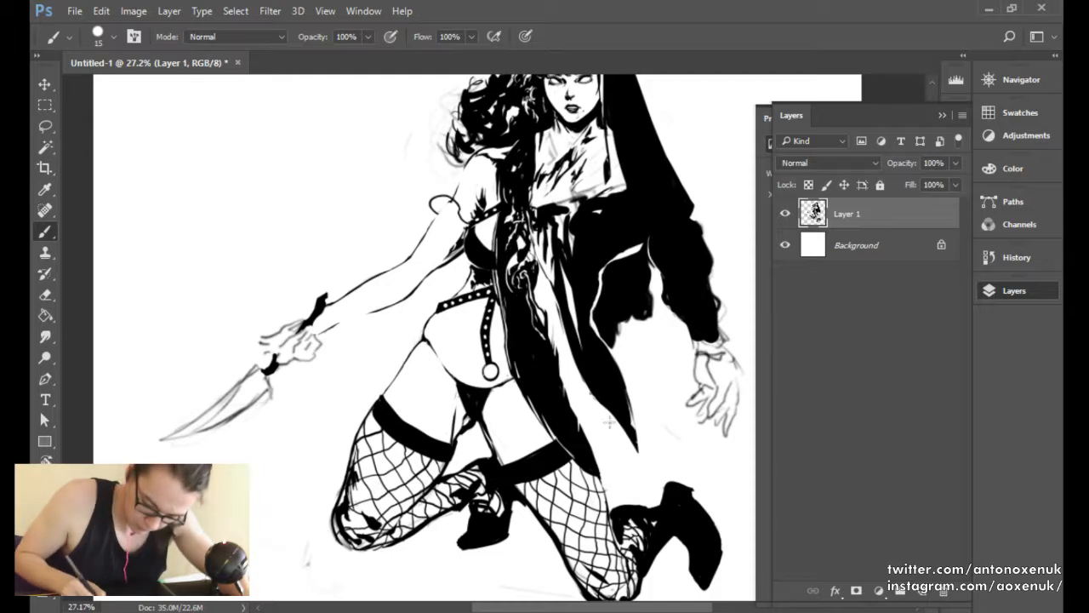
pyautogui.click(922, 592)
pyautogui.press(']')
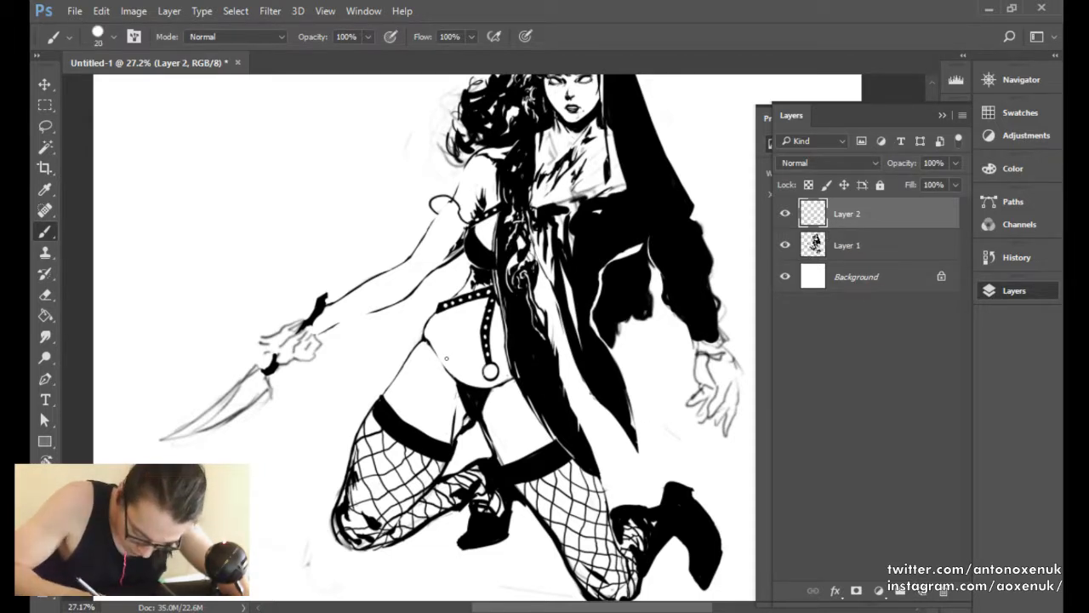
pyautogui.press(']')
pyautogui.press(']')
pyautogui.moveTo(424, 378)
pyautogui.mouseDown()
pyautogui.moveTo(451, 356)
pyautogui.moveTo(438, 361)
pyautogui.moveTo(444, 343)
pyautogui.moveTo(510, 352)
pyautogui.mouseUp()
pyautogui.press('[')
pyautogui.press('[')
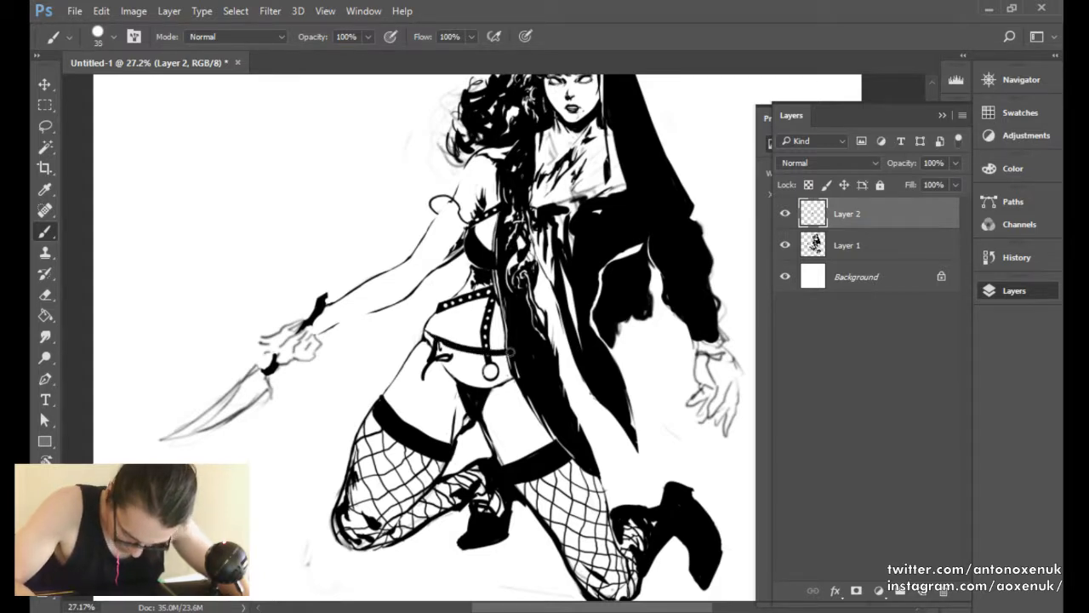
pyautogui.press(']')
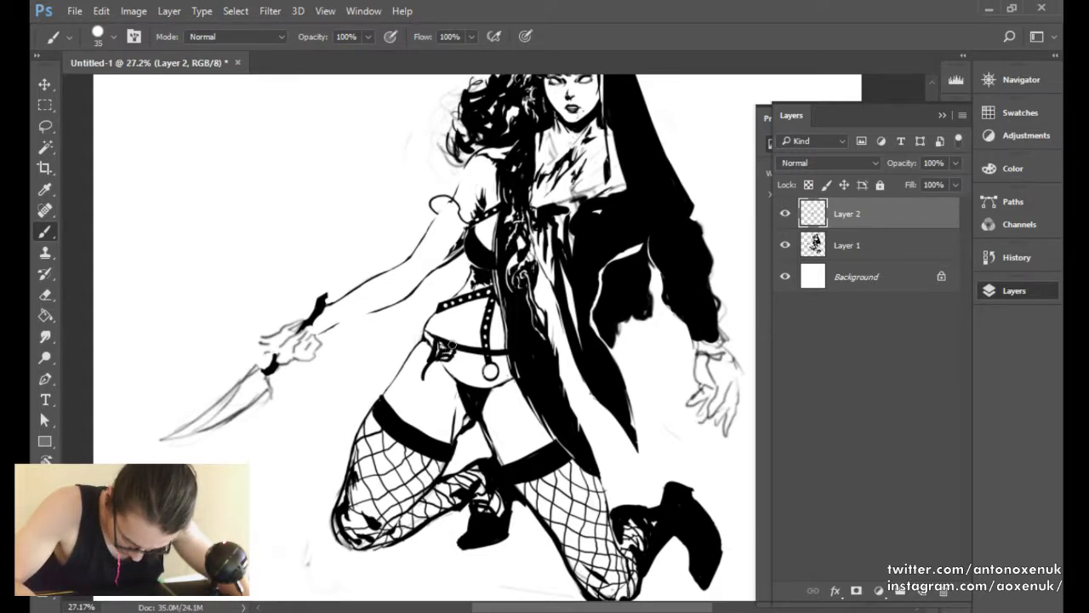
# Draw a suspender strap down each thigh from the garter belt to the stocking band with a 30 px brush, cleaning up with the eraser.
pyautogui.press('e')
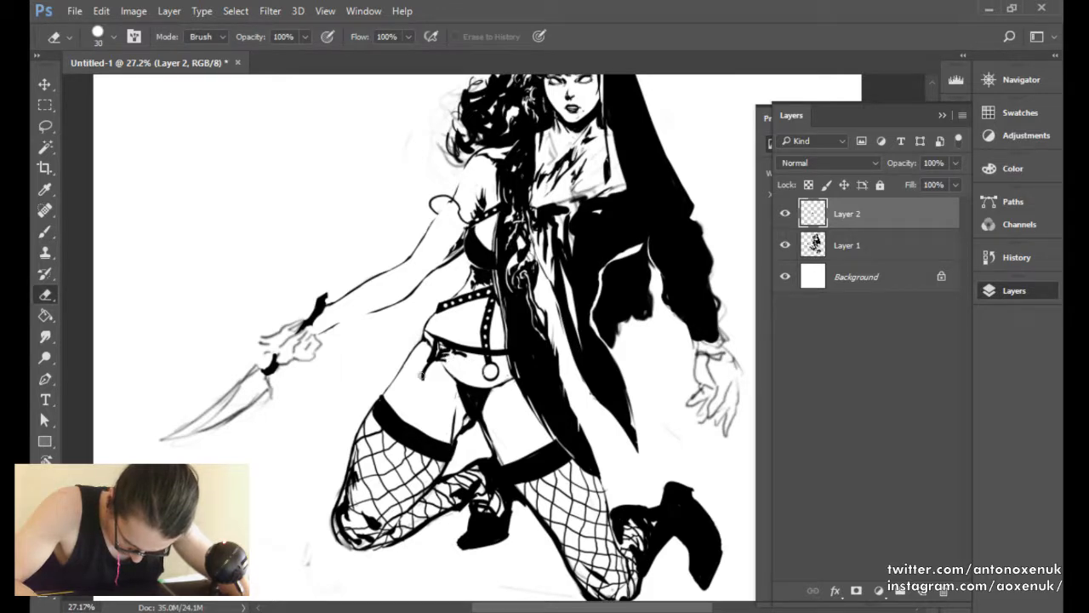
pyautogui.press('b')
pyautogui.moveTo(425, 366); pyautogui.dragTo(389, 417)
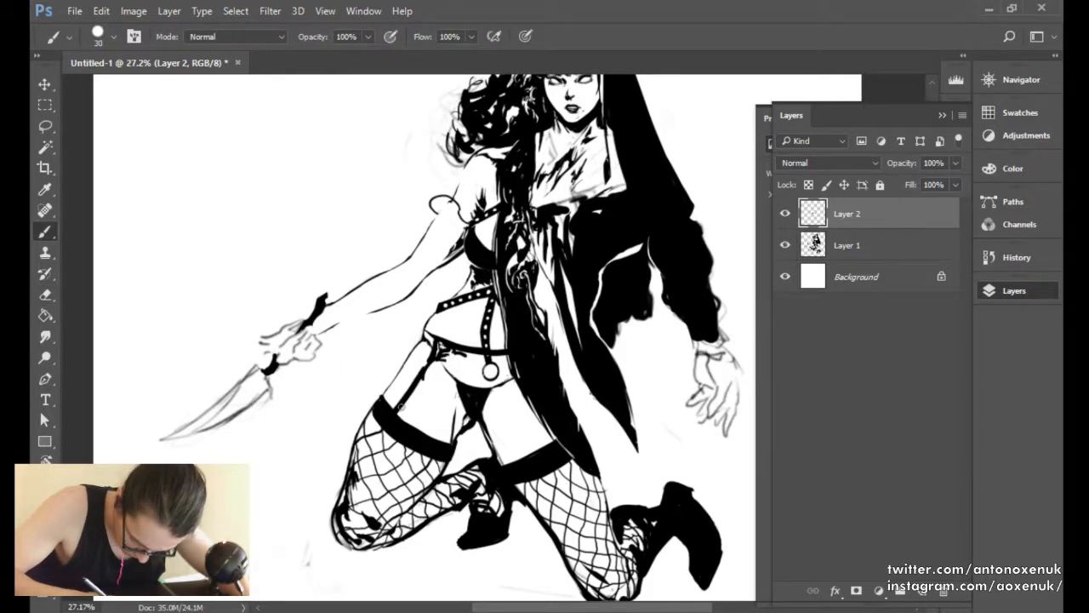
pyautogui.press('e')
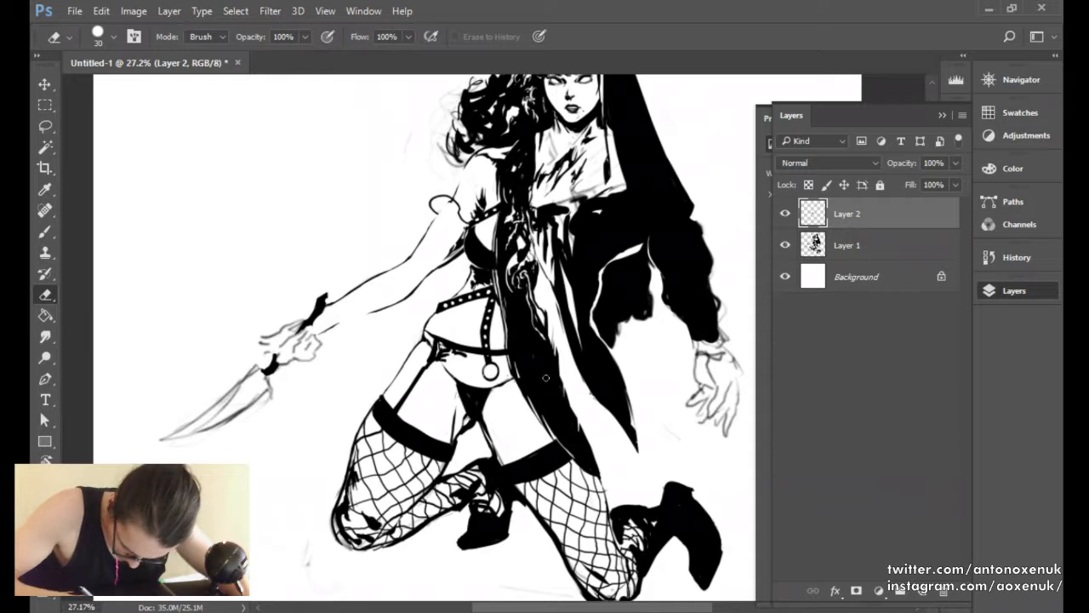
pyautogui.press('b')
pyautogui.moveTo(517, 383); pyautogui.dragTo(536, 453)
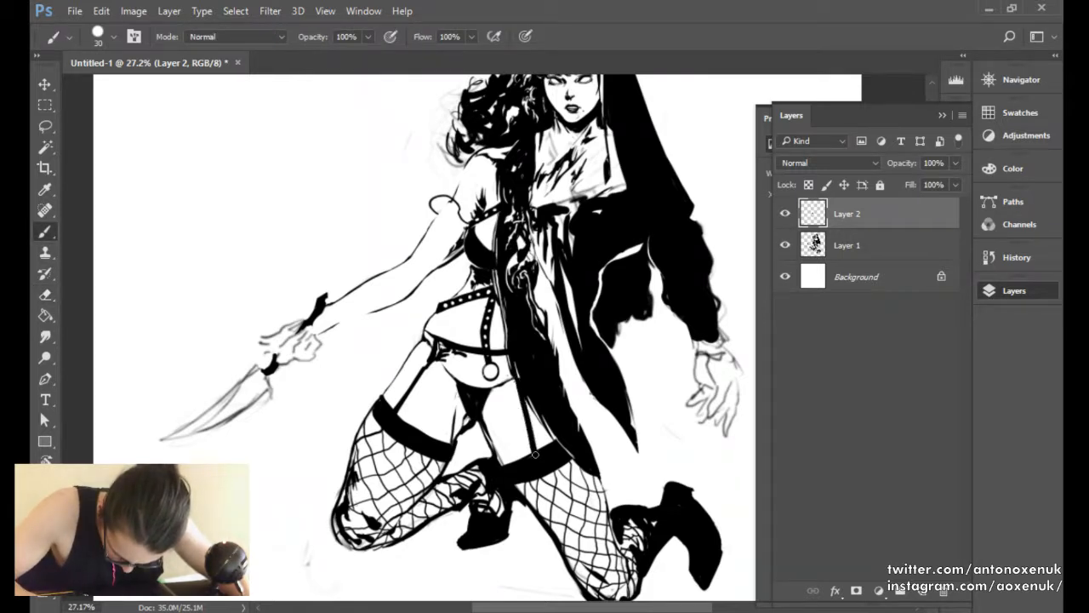
pyautogui.press('e')
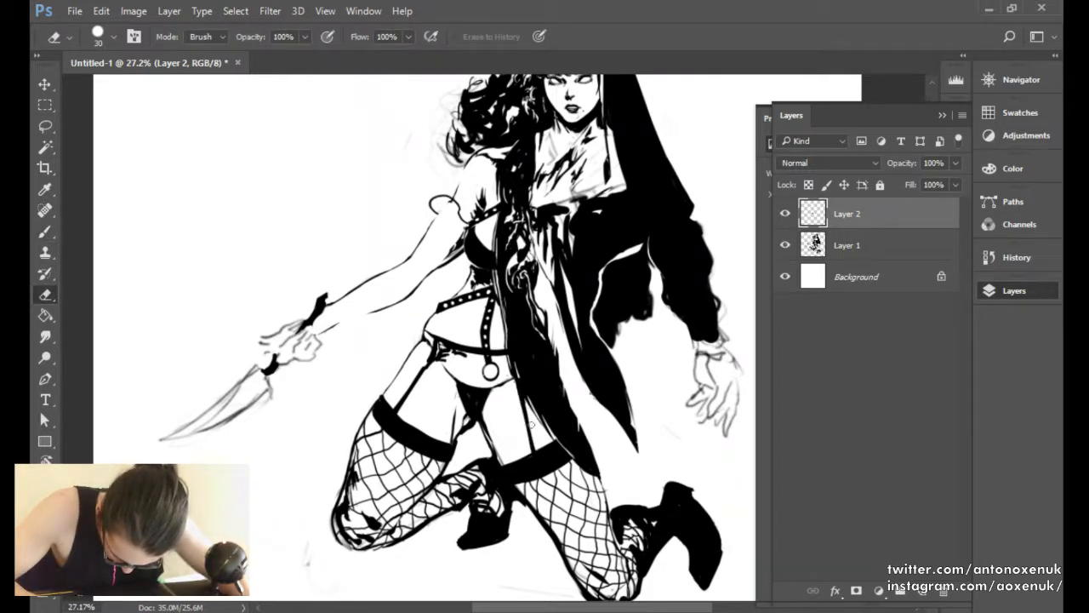
# Try out a decorative lower edge with dark detailing on the garter belt across the hips, using a 40 px brush.
pyautogui.press('b')
pyautogui.press(']')
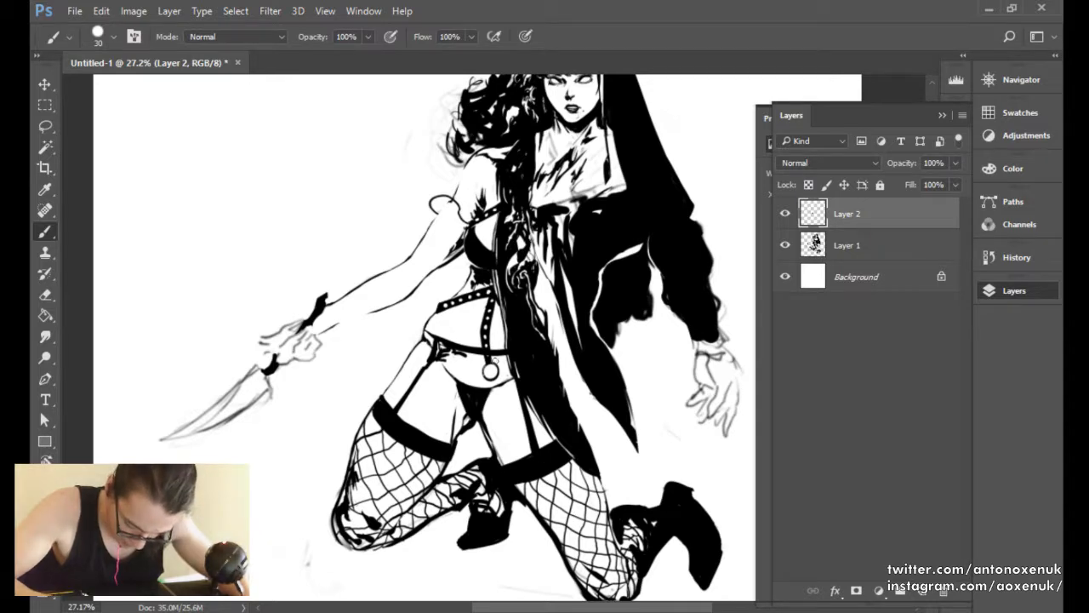
pyautogui.press(']')
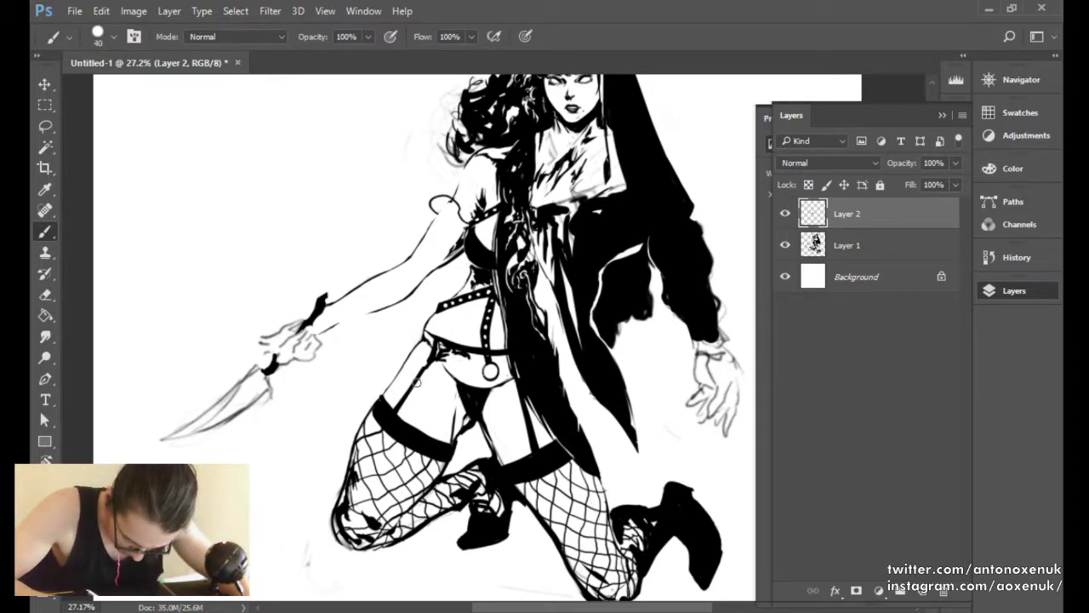
pyautogui.moveTo(418, 376); pyautogui.dragTo(460, 356)
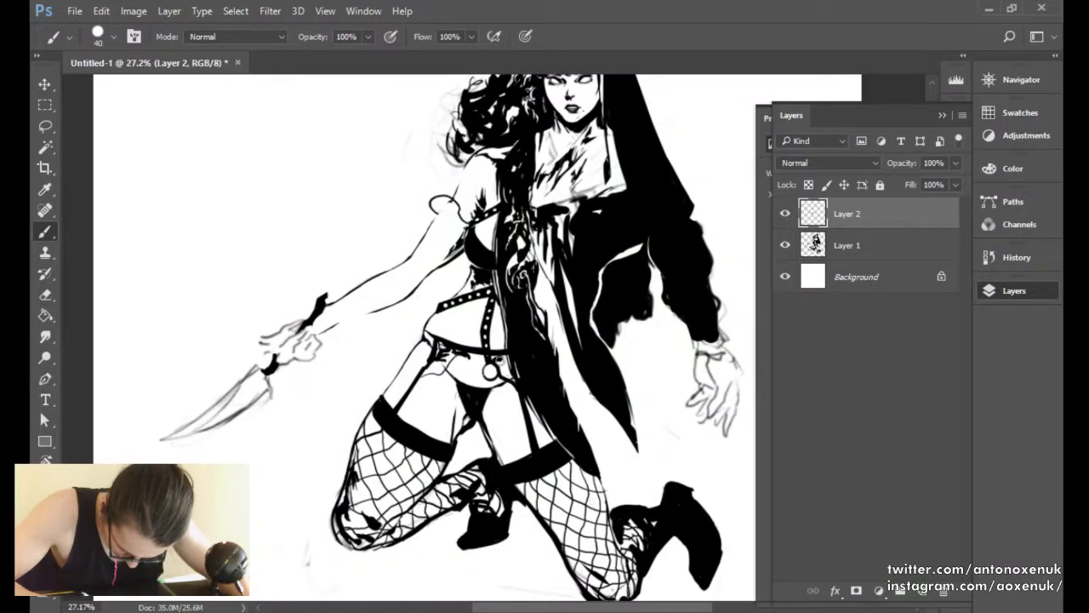
pyautogui.moveTo(452, 370)
pyautogui.mouseDown()
pyautogui.moveTo(426, 356)
pyautogui.moveTo(425, 340)
pyautogui.moveTo(423, 367)
pyautogui.moveTo(423, 338)
pyautogui.moveTo(413, 386)
pyautogui.mouseUp()
pyautogui.press(']')
pyautogui.press(']')
pyautogui.press(']')
pyautogui.press('[')
pyautogui.press('[')
pyautogui.press('[')
pyautogui.press('[')
pyautogui.press('[')
pyautogui.press('[')
pyautogui.moveTo(476, 357)
pyautogui.mouseDown()
pyautogui.moveTo(516, 378)
pyautogui.moveTo(508, 368)
pyautogui.mouseUp()
pyautogui.press(']')
pyautogui.press(']')
pyautogui.press(']')
pyautogui.scroll(-6, 546, 371)
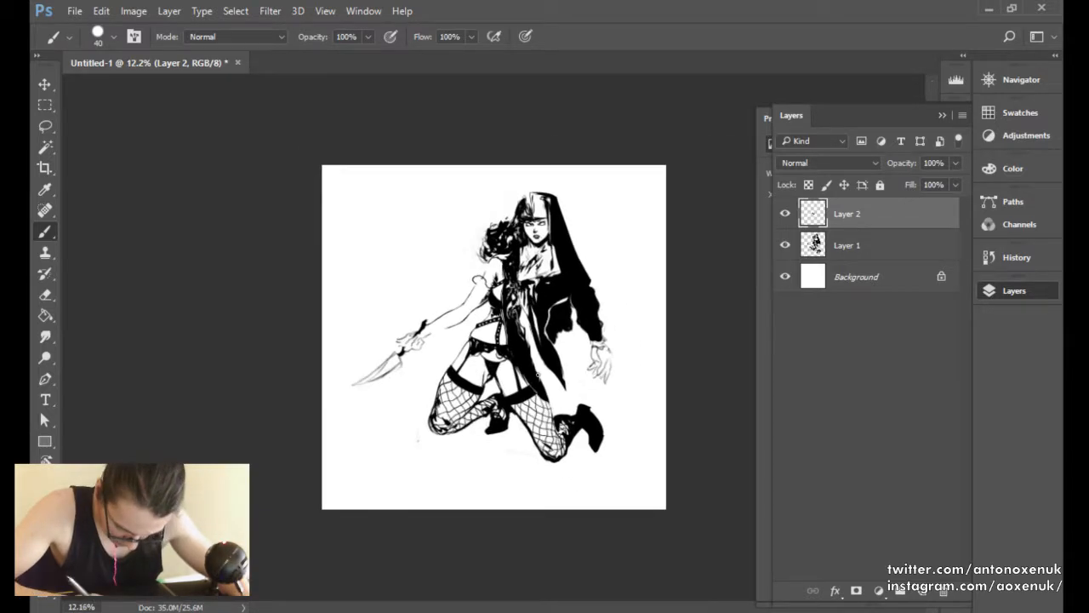
# Flip the canvas horizontally and, after comparing the figure with Layer 2 hidden, delete that garter-belt layer.
pyautogui.hotkey('ctrl', 'shift', 'h')
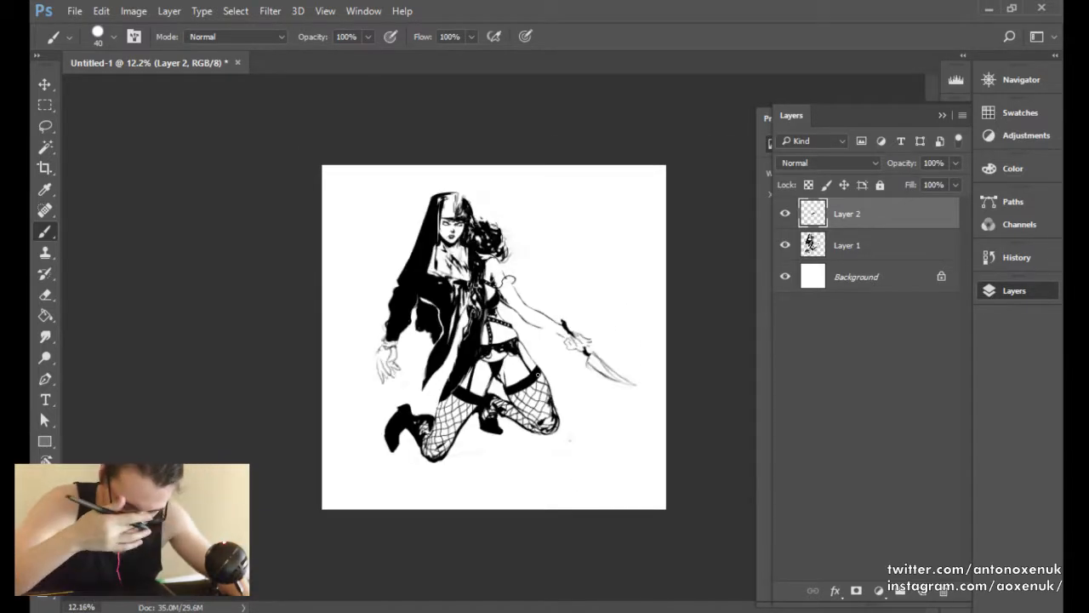
pyautogui.click(786, 215)
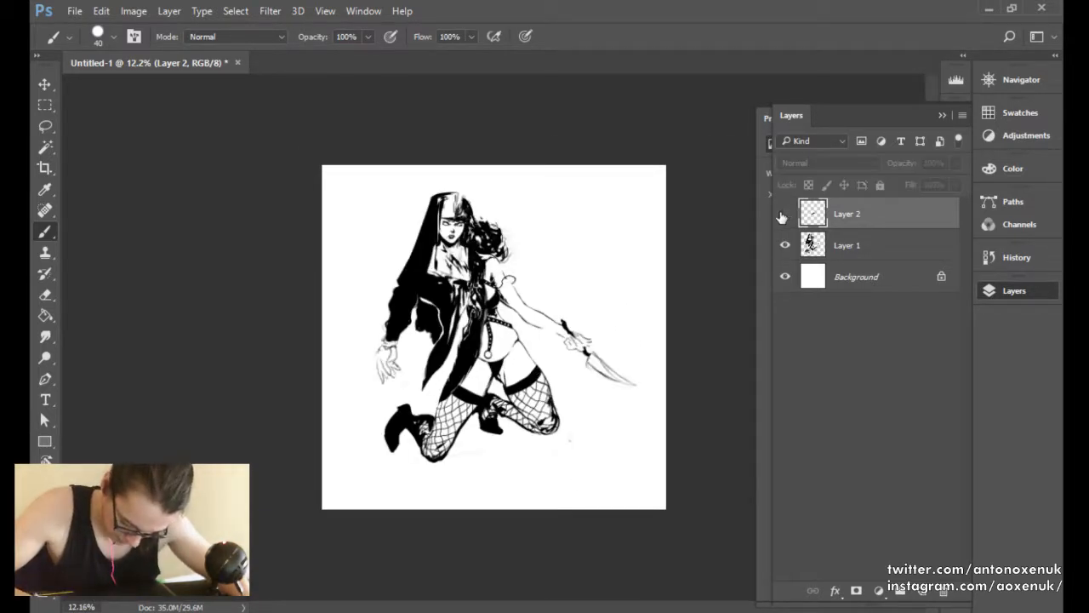
pyautogui.click(781, 215)
pyautogui.click(785, 214)
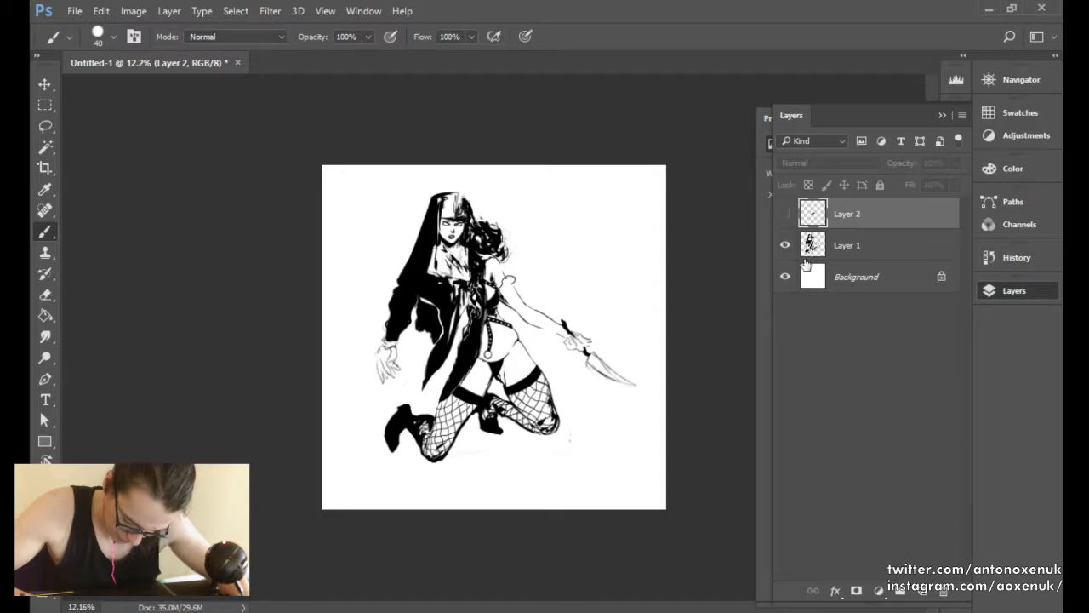
pyautogui.click(942, 590)
# Extend the broken lower forearm line of the knife arm down to the wrist with a 25 px brush.
pyautogui.moveTo(572, 317); pyautogui.dragTo(625, 282)
pyautogui.press('e')
pyautogui.press('[')
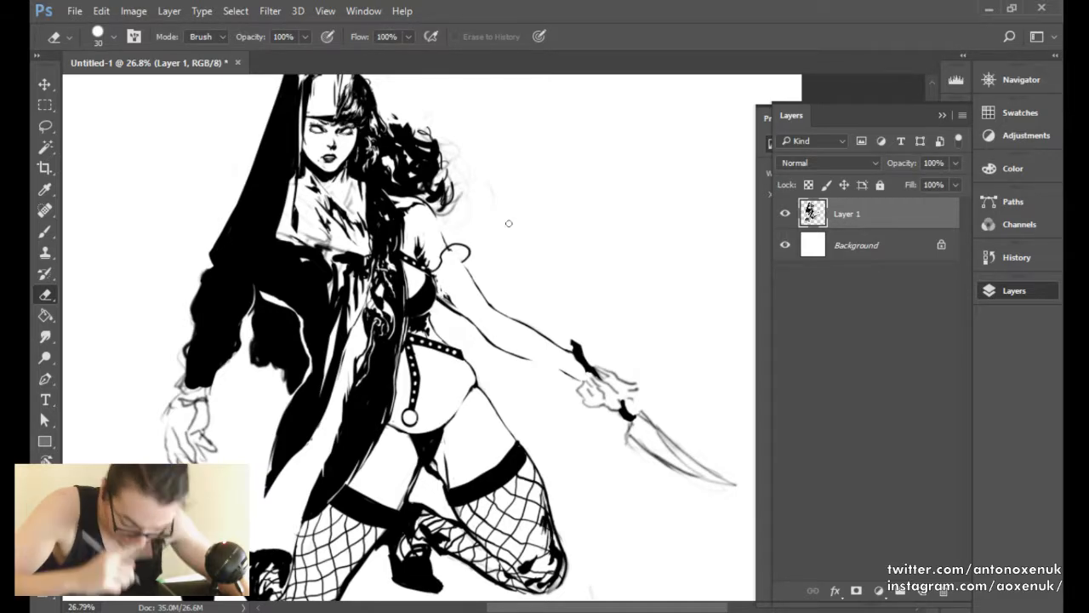
pyautogui.press('b')
pyautogui.moveTo(537, 207); pyautogui.dragTo(526, 213)
pyautogui.moveTo(586, 287); pyautogui.dragTo(490, 262)
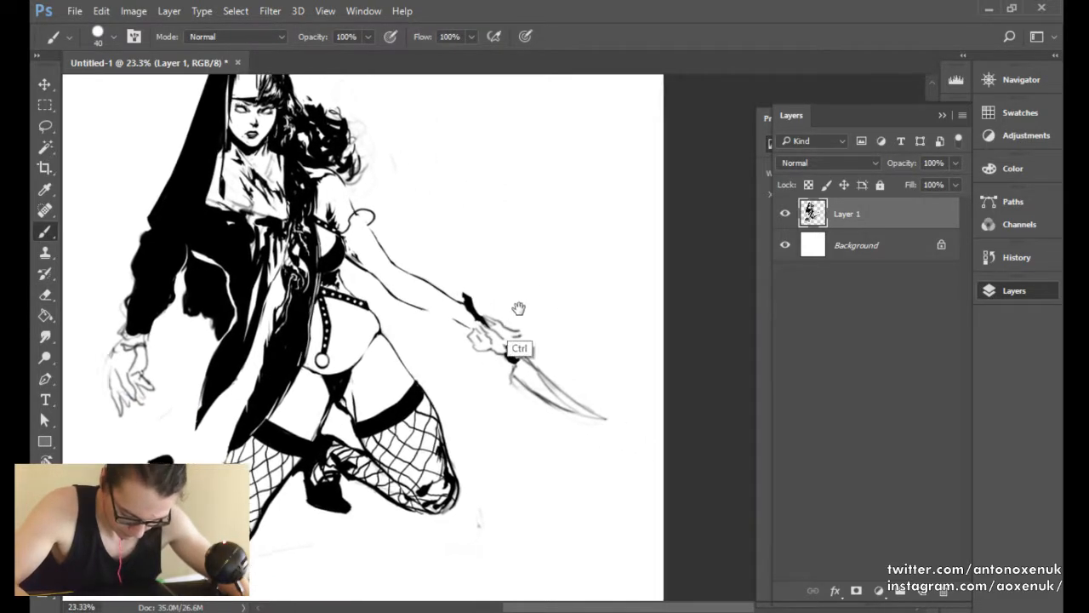
pyautogui.moveTo(521, 310); pyautogui.dragTo(568, 294)
pyautogui.press('r')
pyautogui.moveTo(519, 268); pyautogui.dragTo(550, 335)
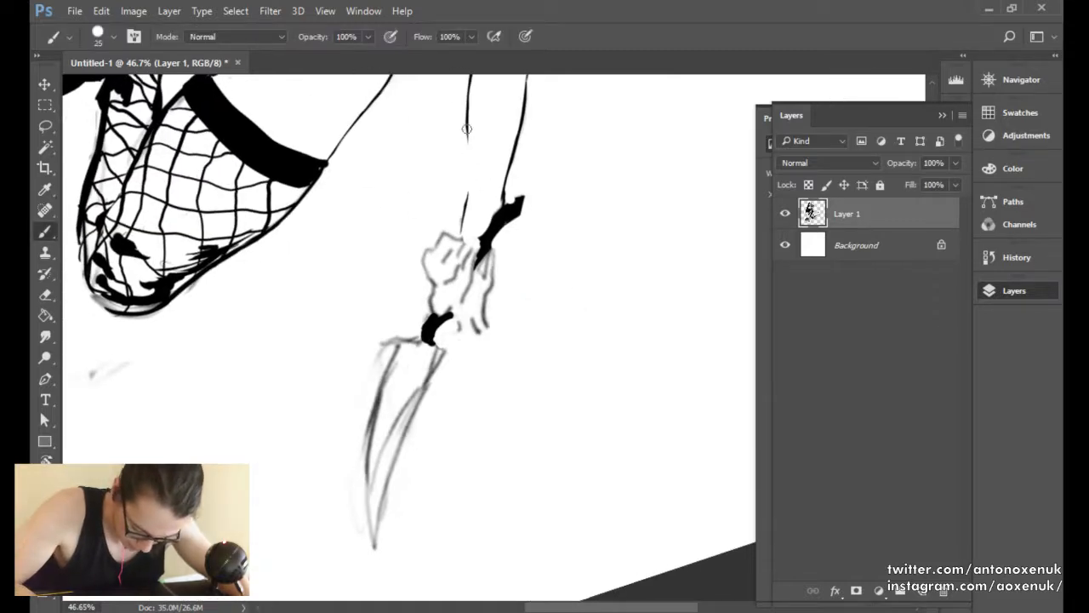
pyautogui.moveTo(467, 128); pyautogui.dragTo(464, 209)
pyautogui.press('e')
pyautogui.press('b')
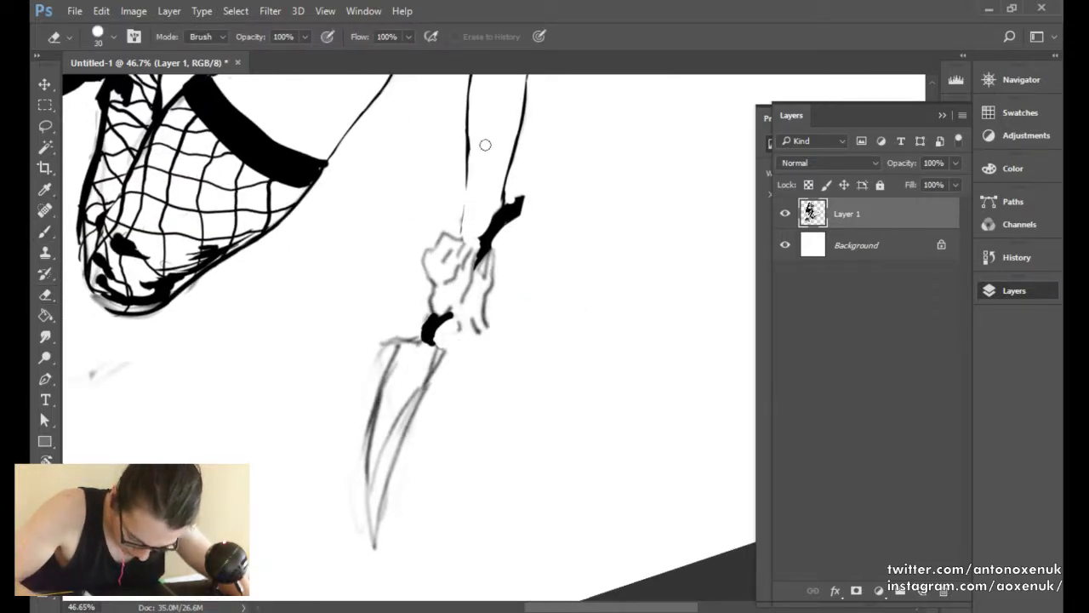
# Ink the finger lying along the knife handle and darken the handle's edge with a brush of about 10 px.
pyautogui.press('[')
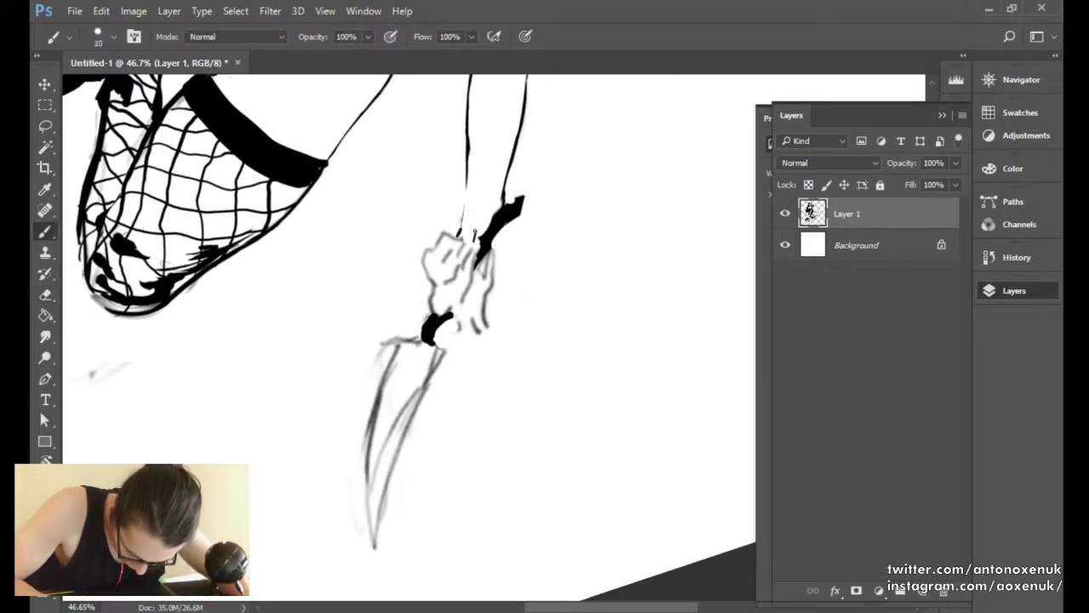
pyautogui.press('r')
pyautogui.moveTo(538, 189); pyautogui.dragTo(470, 185)
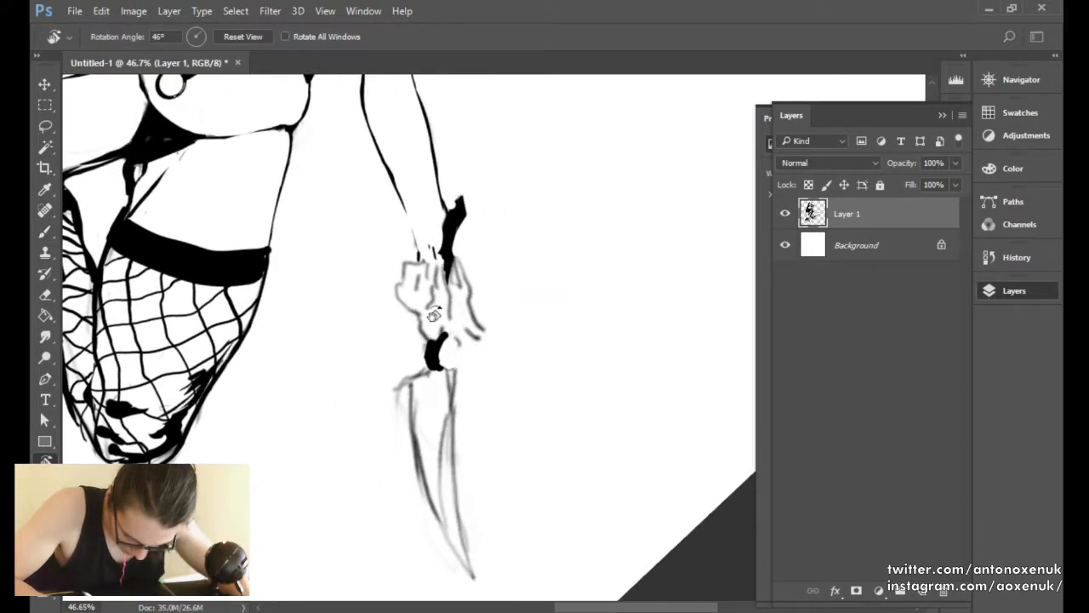
pyautogui.press('e')
pyautogui.press('b')
pyautogui.press('[')
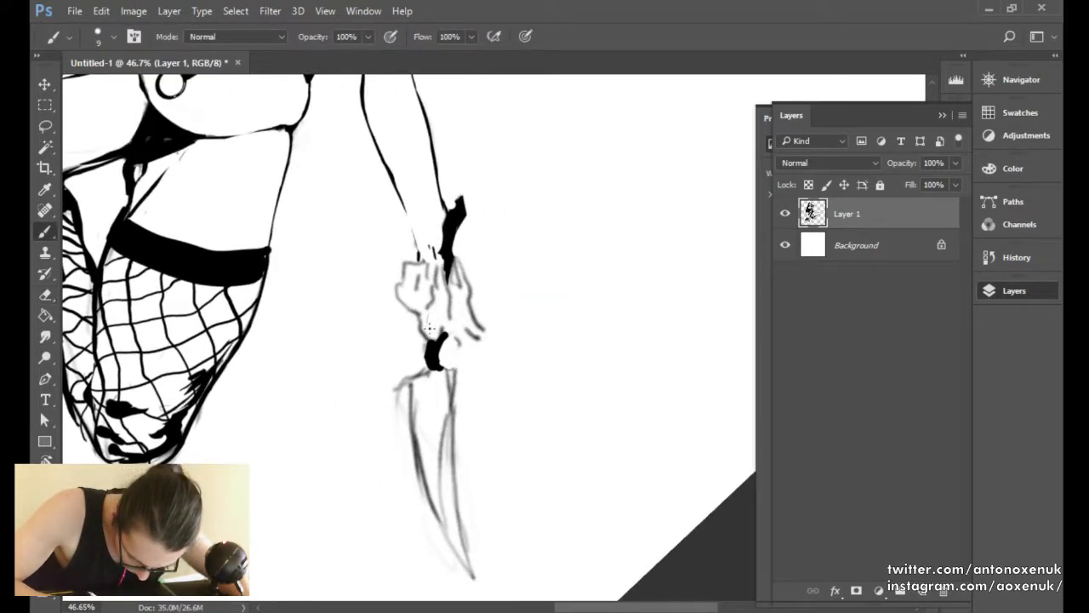
pyautogui.moveTo(427, 312); pyautogui.dragTo(429, 329)
pyautogui.press(']')
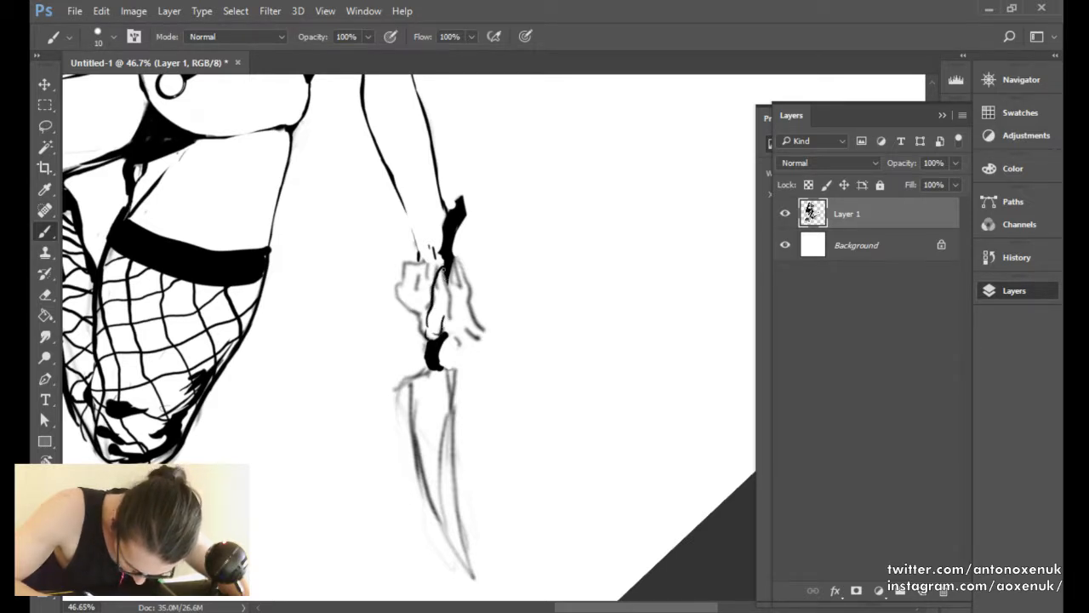
pyautogui.moveTo(442, 269); pyautogui.dragTo(442, 328)
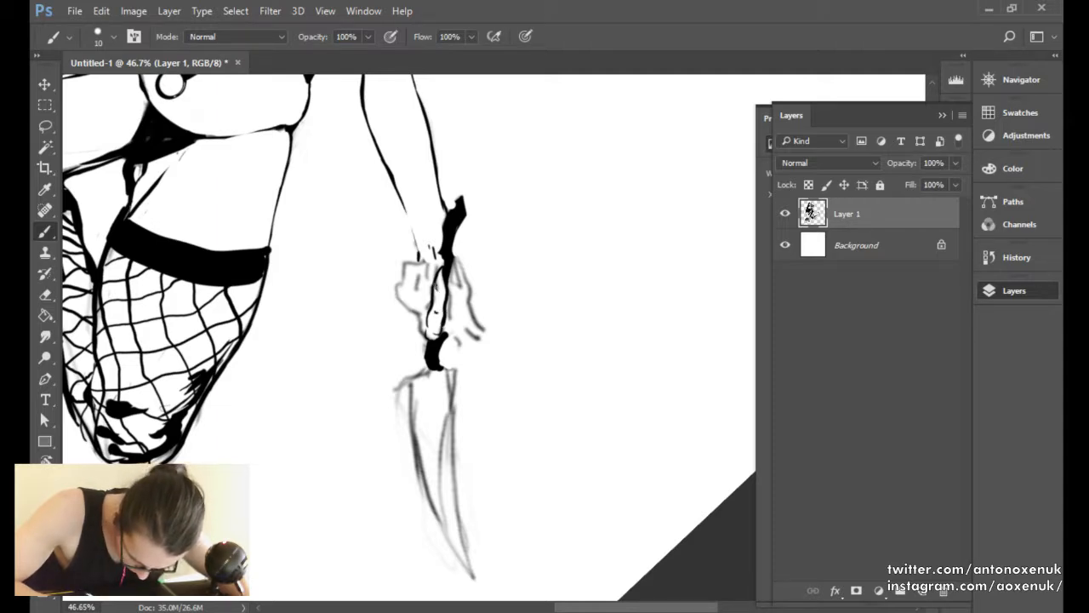
# Clean up the edge between the inked finger and the knife handle, reducing the eraser to 15 px and then 9 px.
pyautogui.press('e')
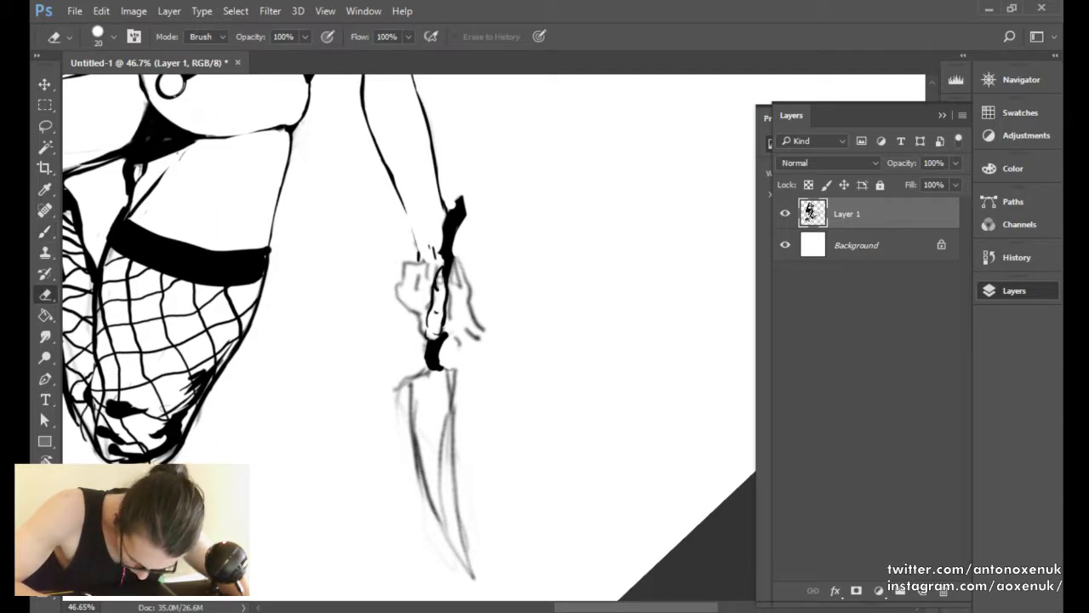
pyautogui.press('[')
pyautogui.moveTo(443, 285); pyautogui.dragTo(443, 273)
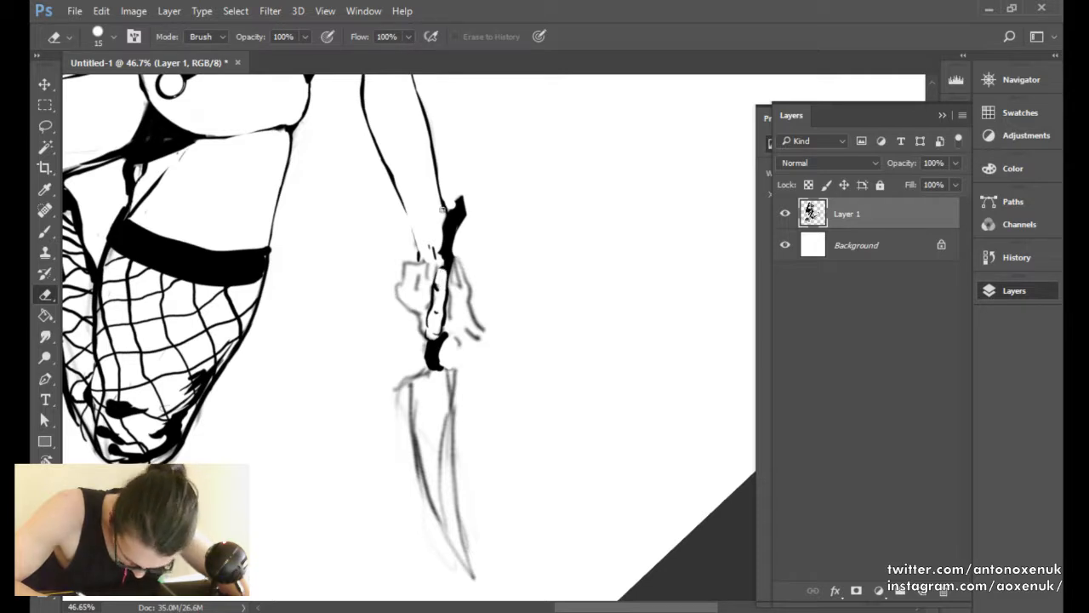
pyautogui.press('[')
pyautogui.press('[')
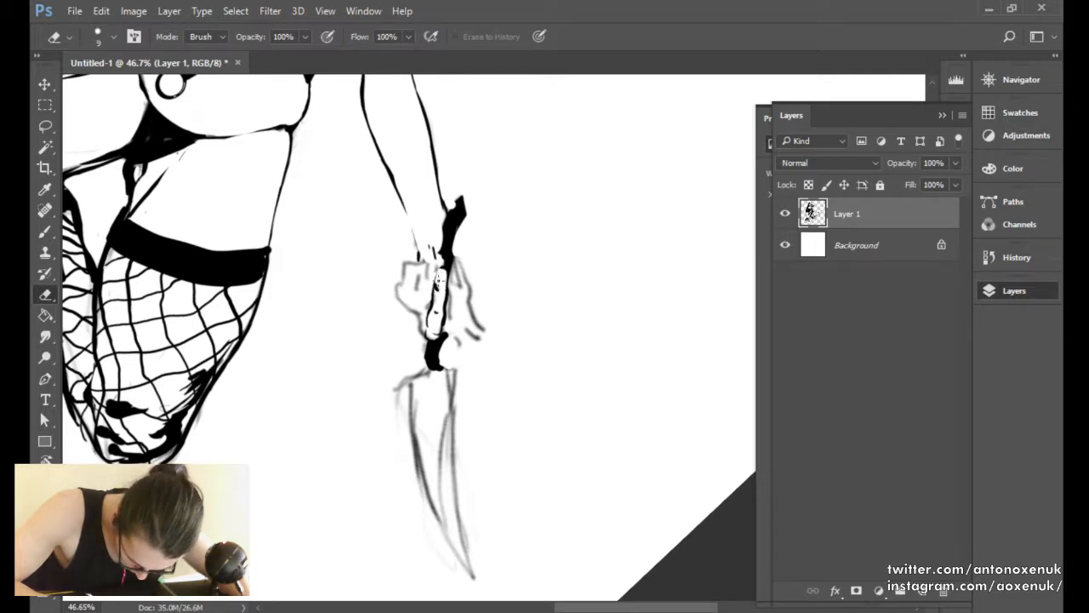
# Ink the second finger gripping the handle with a 10 px brush and erase the sketch lines beside it with a 15 px eraser.
pyautogui.press('b')
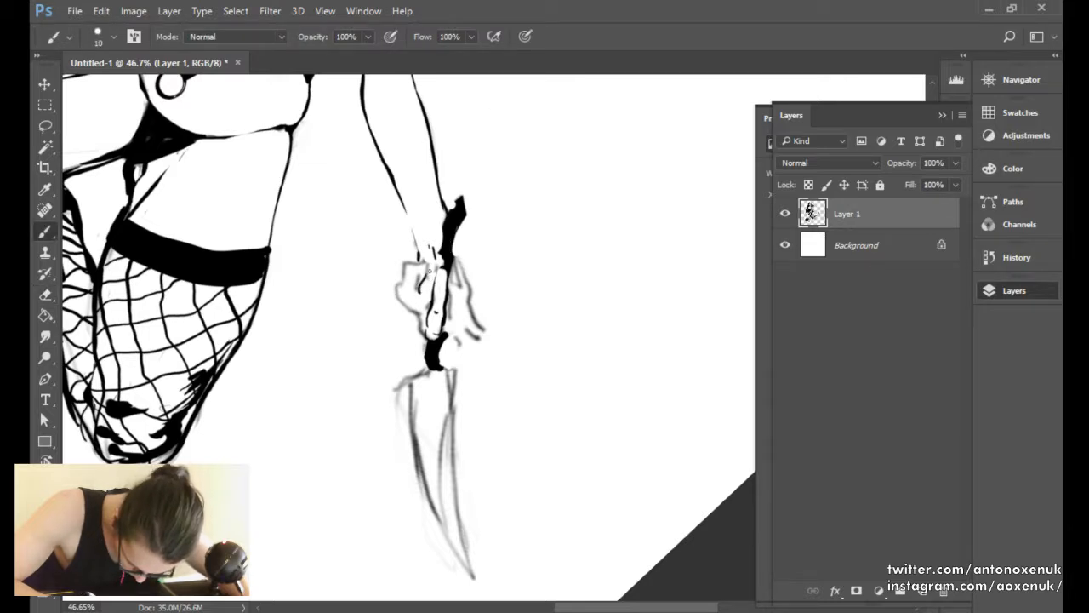
pyautogui.press('e')
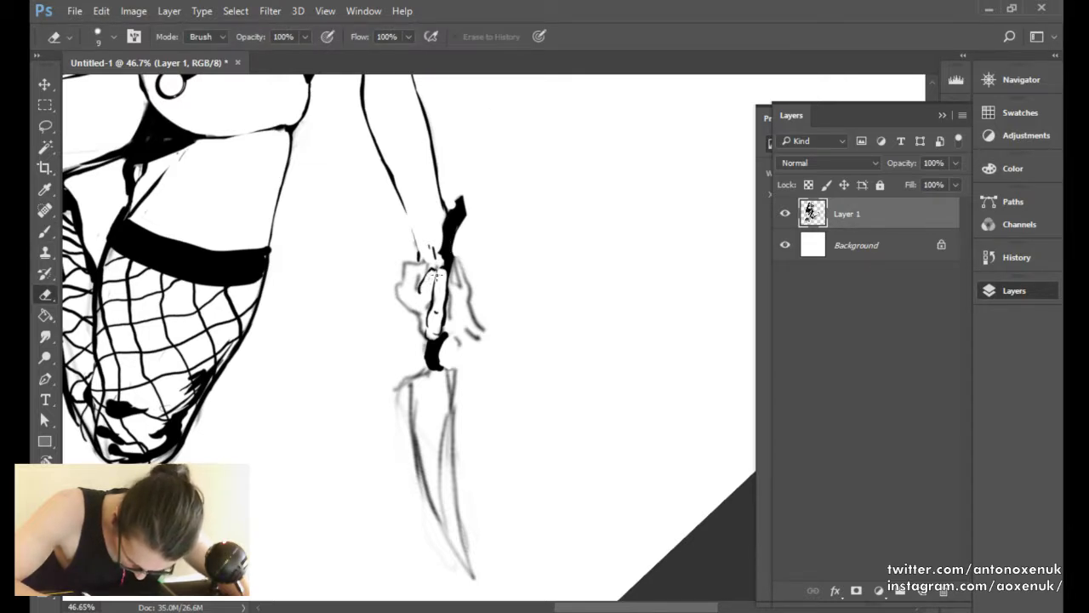
pyautogui.press('b')
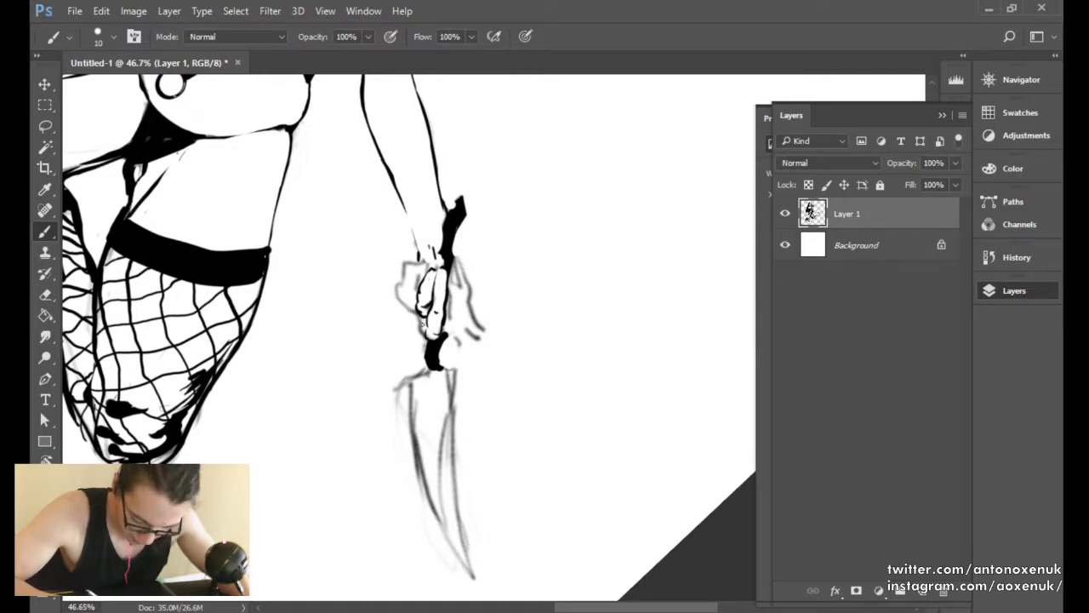
pyautogui.press('e')
pyautogui.press(']')
pyautogui.moveTo(419, 324); pyautogui.dragTo(417, 315)
pyautogui.press(']')
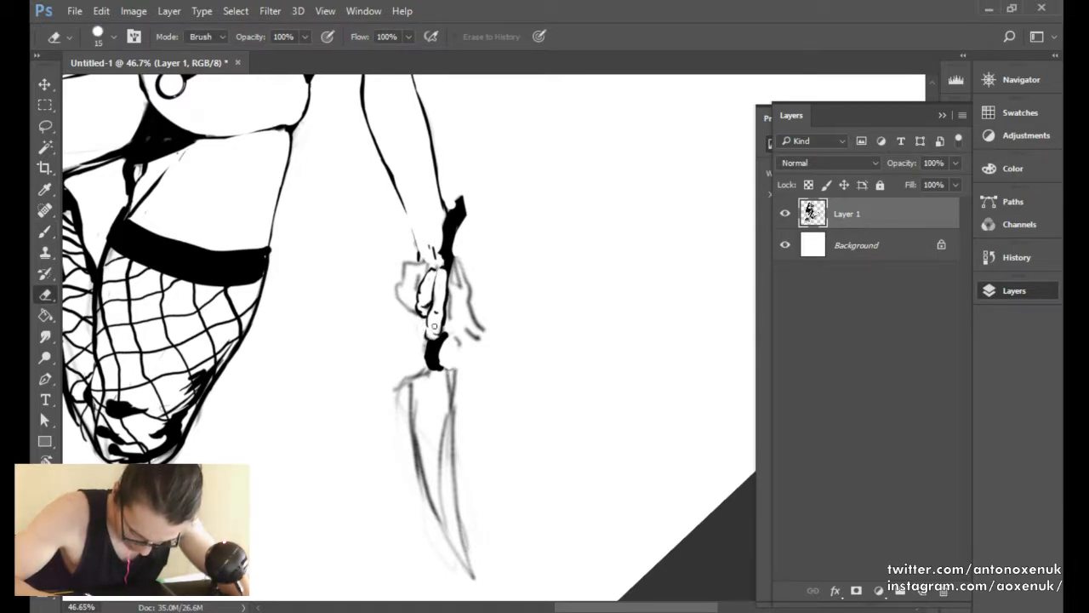
# Reshape the fingertip and the black knife guard just below it with the 10 px brush and 15 px eraser.
pyautogui.press('b')
pyautogui.press('e')
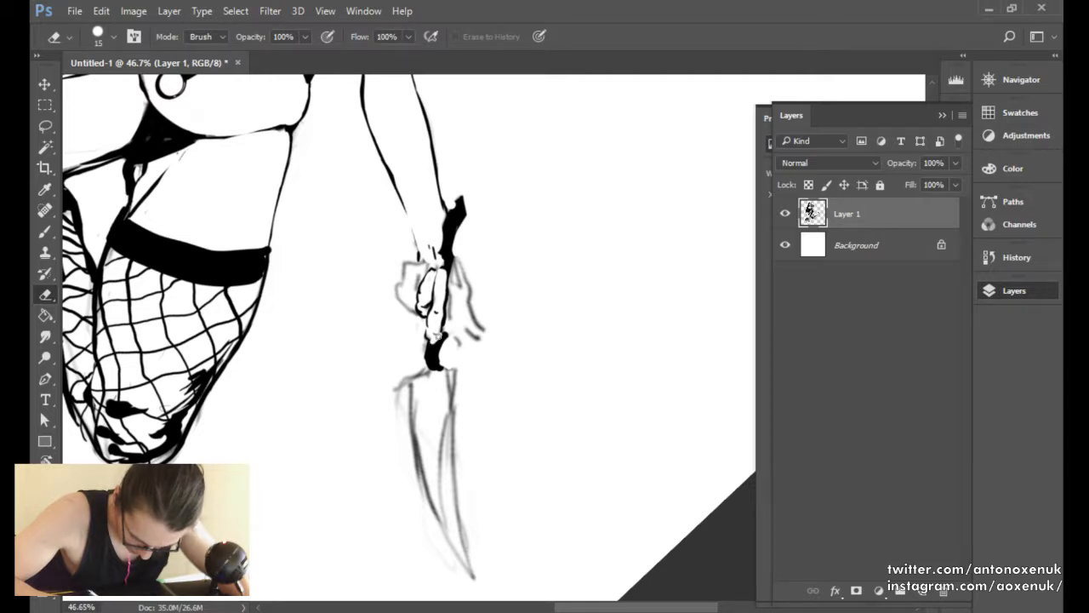
pyautogui.press('b')
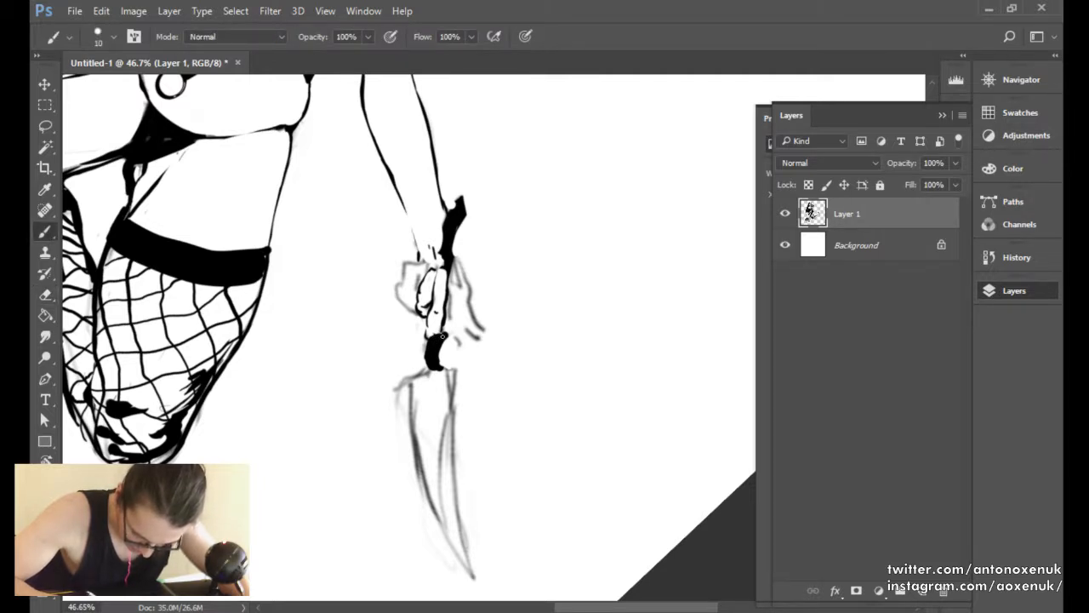
pyautogui.press('e')
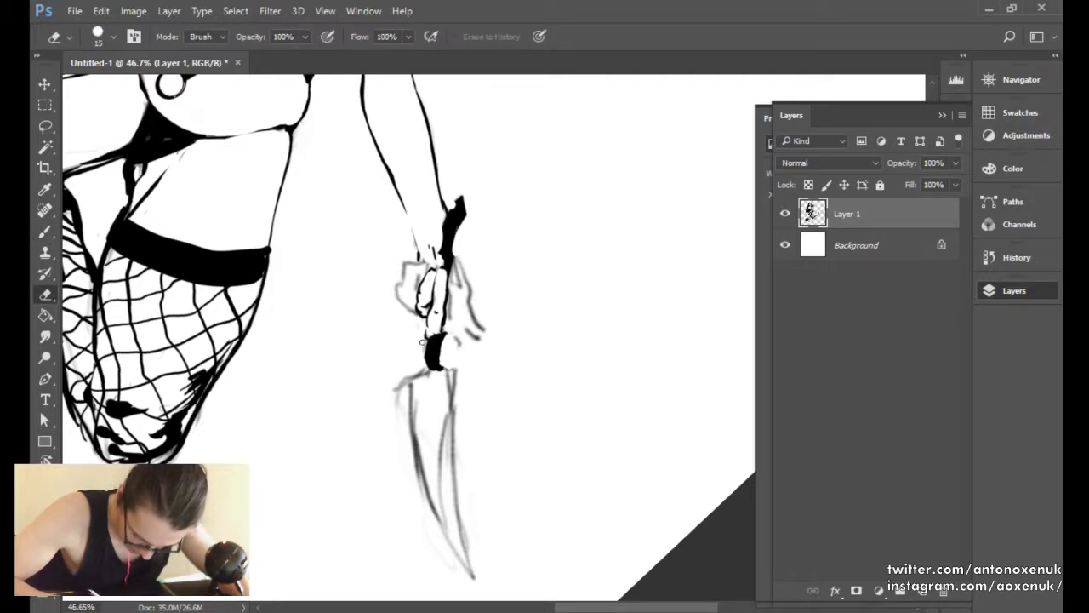
pyautogui.press('b')
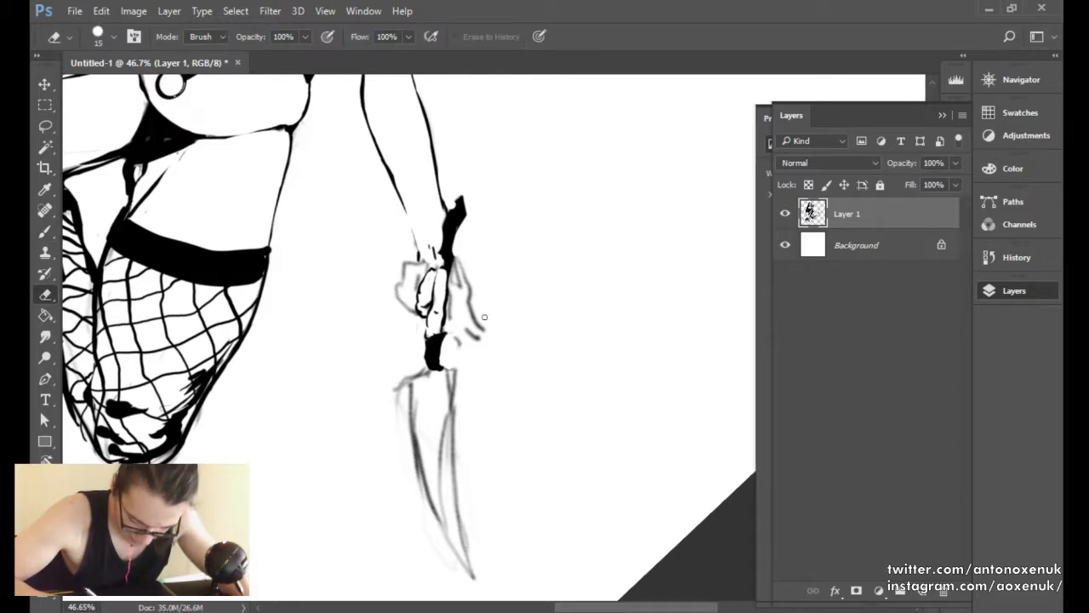
# Ink the remaining curled fingers of the knife hand with the 10 px brush, touching up between them with the eraser.
pyautogui.press('r')
pyautogui.moveTo(533, 280)
pyautogui.mouseDown()
pyautogui.moveTo(474, 231)
pyautogui.moveTo(448, 246)
pyautogui.moveTo(459, 243)
pyautogui.mouseUp()
pyautogui.press('o')
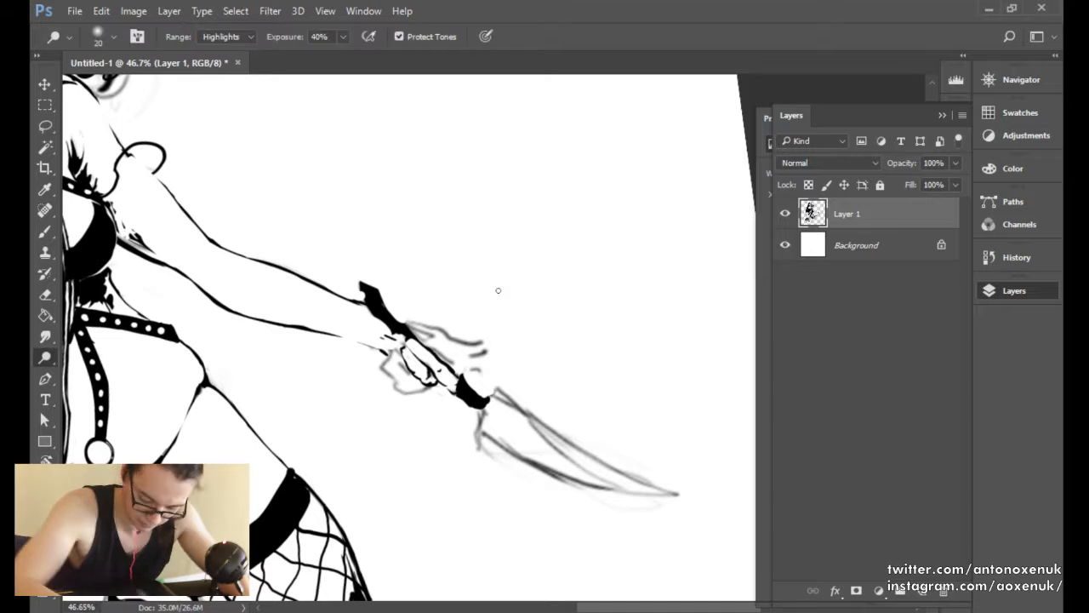
pyautogui.press('b')
pyautogui.press('r')
pyautogui.moveTo(545, 315)
pyautogui.mouseDown()
pyautogui.moveTo(564, 321)
pyautogui.moveTo(557, 313)
pyautogui.mouseUp()
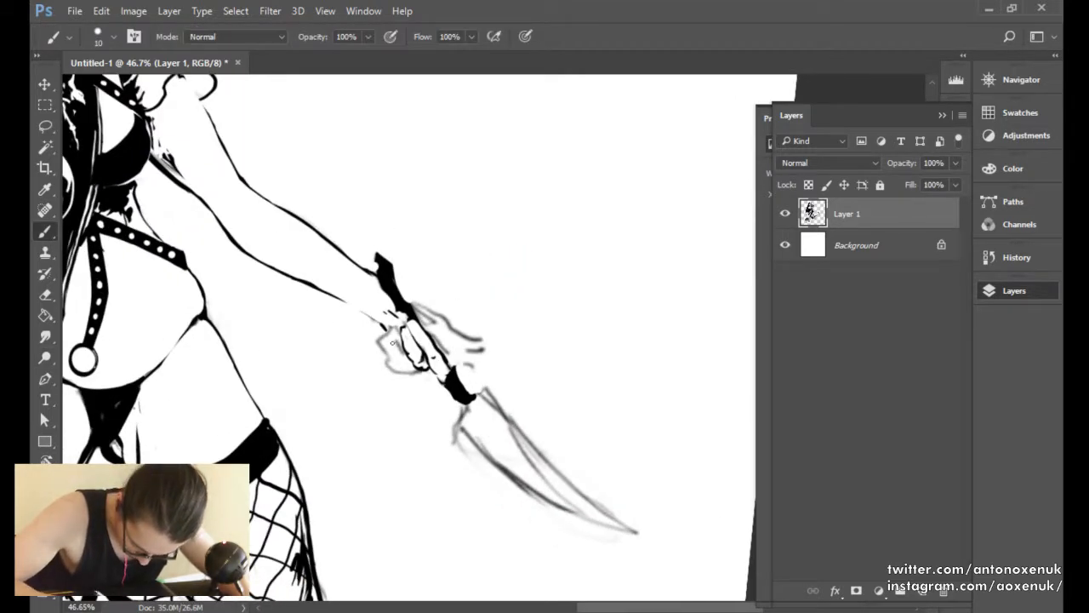
pyautogui.moveTo(392, 343); pyautogui.dragTo(390, 328)
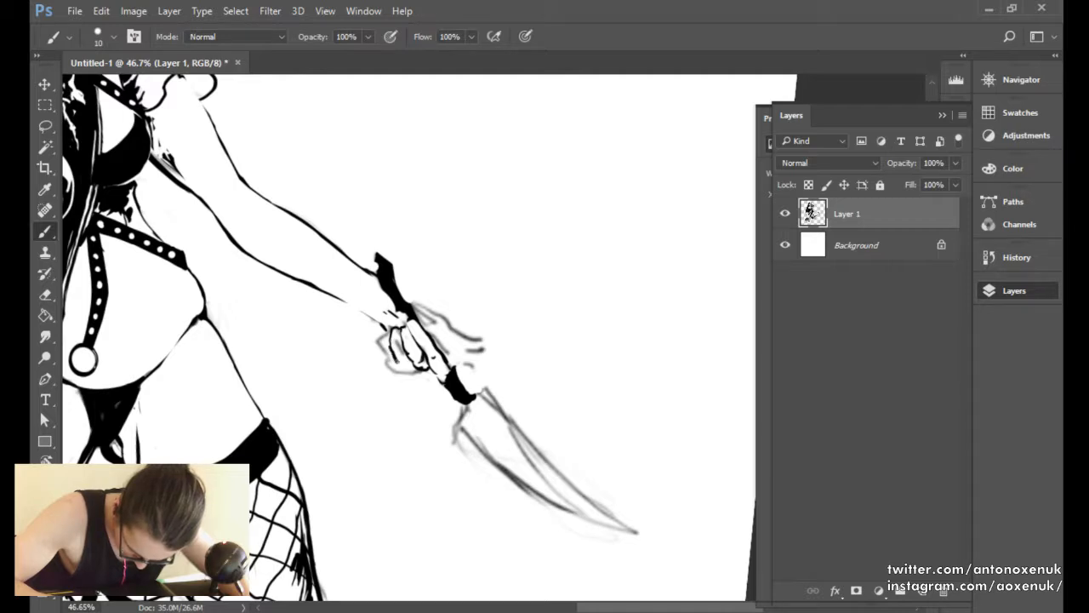
pyautogui.press('e')
pyautogui.click(395, 343)
pyautogui.press('b')
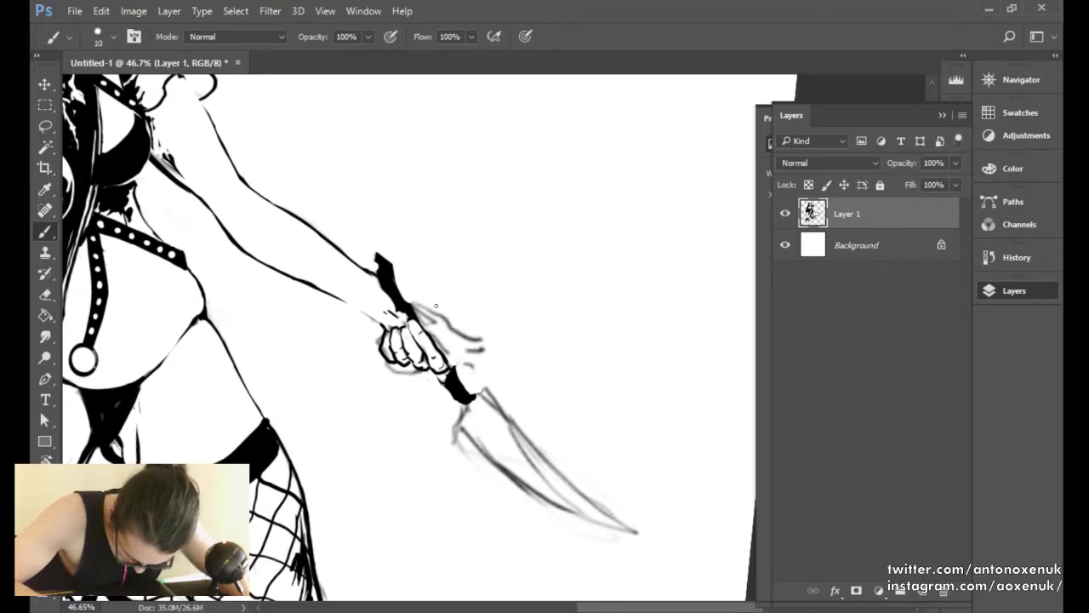
# Flip the canvas horizontally and refine the knuckle and wrist lines of the knife hand with a 20 px eraser and 10 px brush.
pyautogui.moveTo(446, 316); pyautogui.dragTo(376, 394)
pyautogui.hotkey('ctrl', 'shift', 'h')
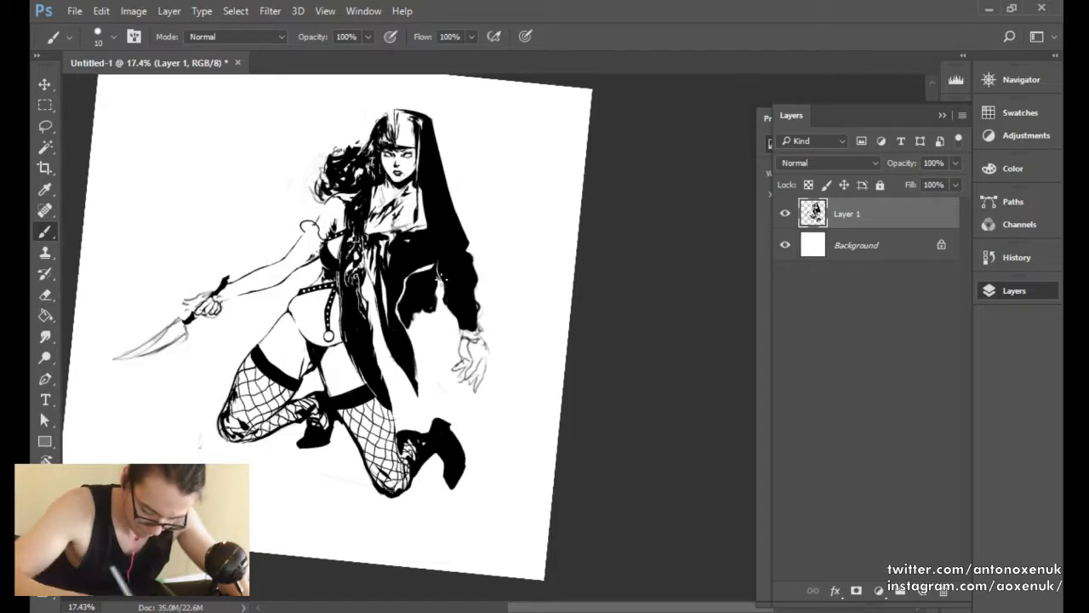
pyautogui.moveTo(225, 304); pyautogui.dragTo(375, 321)
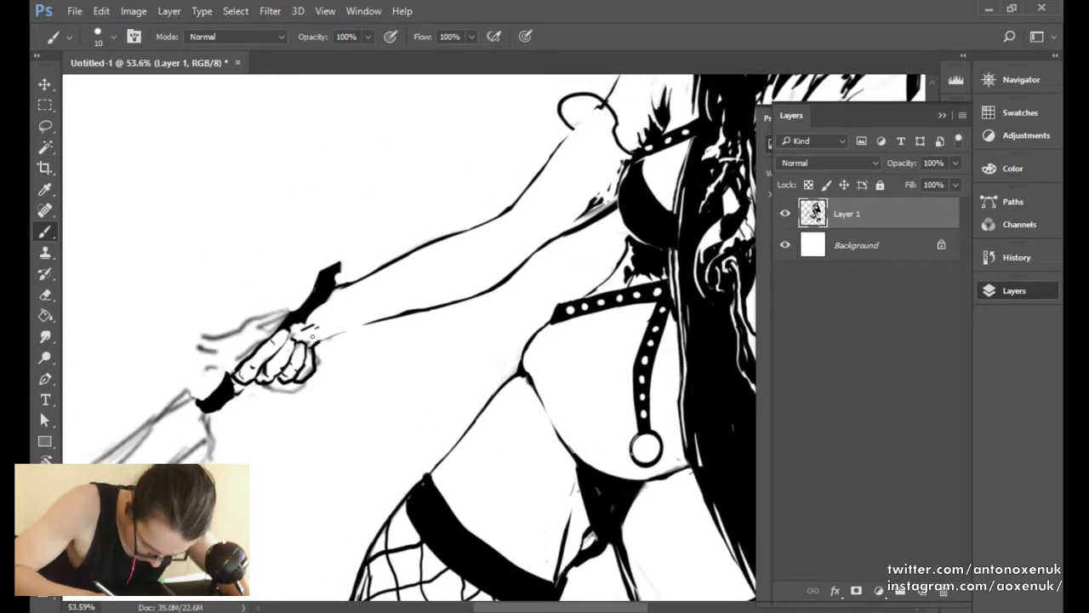
pyautogui.press('e')
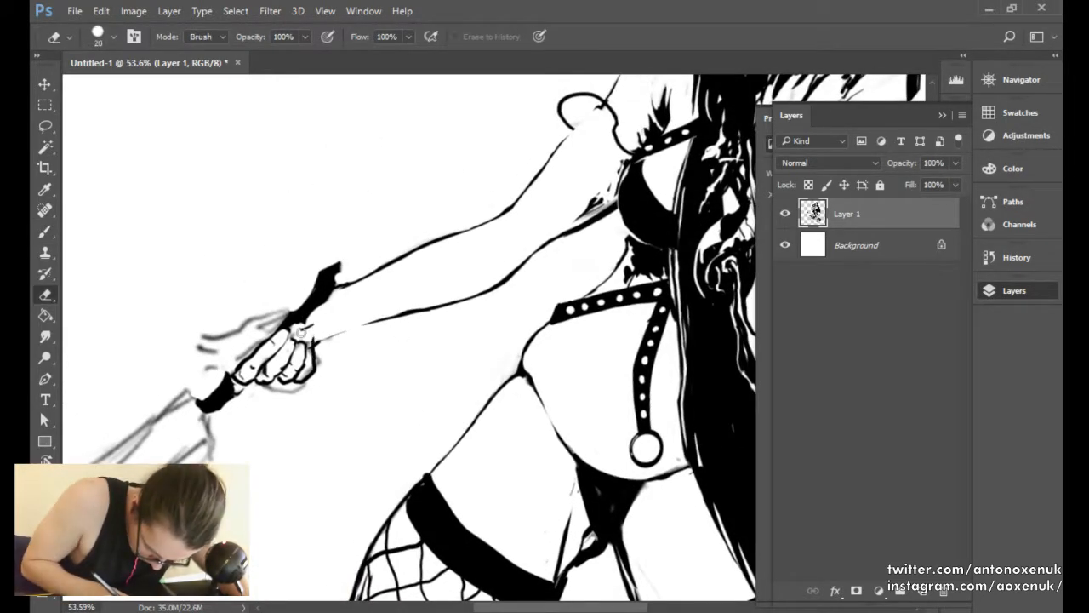
pyautogui.press('b')
pyautogui.moveTo(313, 356); pyautogui.dragTo(330, 334)
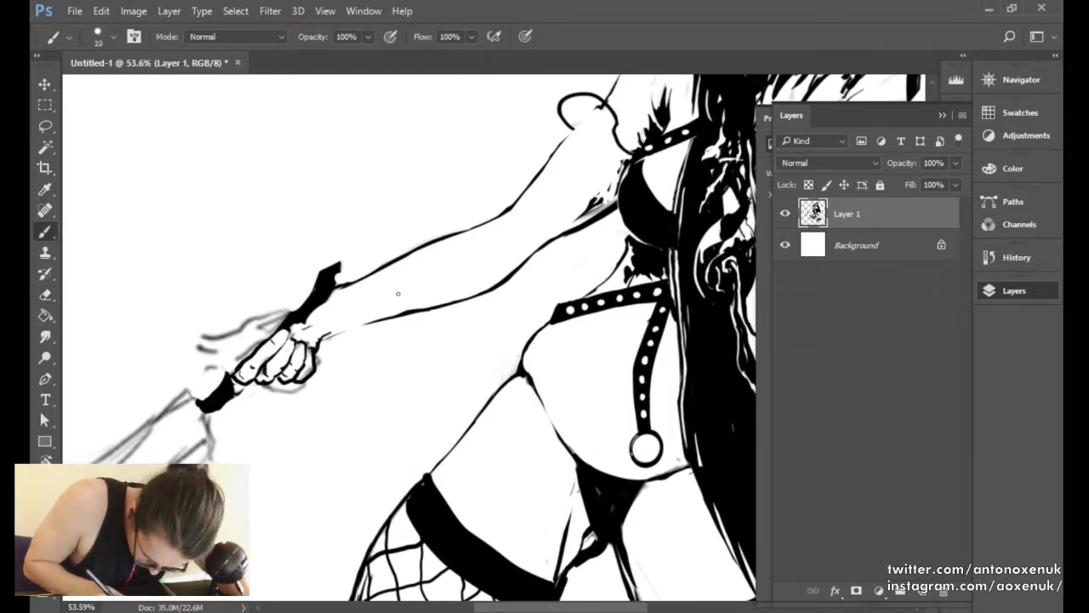
# Thin and clean up the lower forearm line where it meets the wrist with a 20 px eraser.
pyautogui.press('e')
pyautogui.moveTo(326, 343)
pyautogui.mouseDown()
pyautogui.moveTo(377, 321)
pyautogui.moveTo(332, 327)
pyautogui.moveTo(416, 306)
pyautogui.mouseUp()
pyautogui.press('b')
pyautogui.press('e')
pyautogui.moveTo(358, 320); pyautogui.dragTo(421, 304)
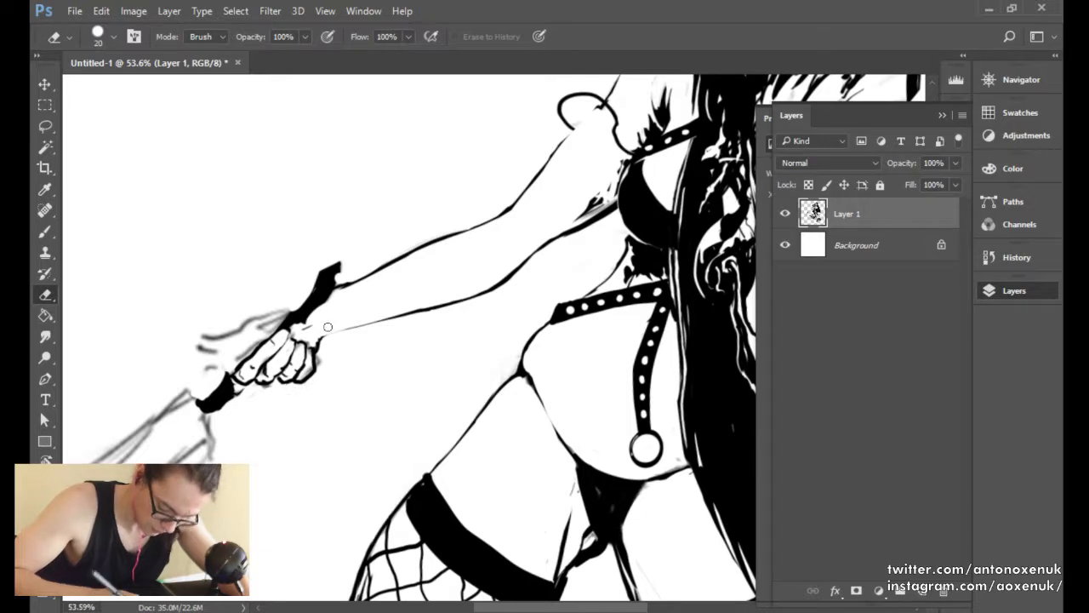
# Lasso the knife's handle, guard and whole sketched blade as one selection, leaving out the gripping fingers.
pyautogui.press('b')
pyautogui.press('l')
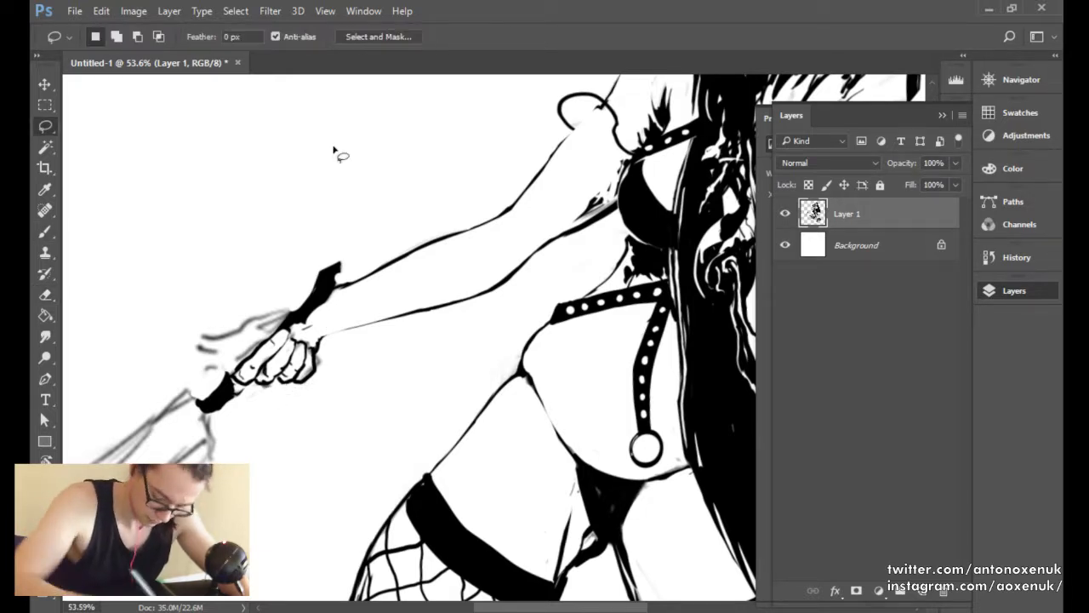
pyautogui.moveTo(302, 329)
pyautogui.mouseDown()
pyautogui.moveTo(344, 305)
pyautogui.moveTo(353, 285)
pyautogui.moveTo(297, 298)
pyautogui.moveTo(286, 323)
pyautogui.moveTo(300, 329)
pyautogui.mouseUp()
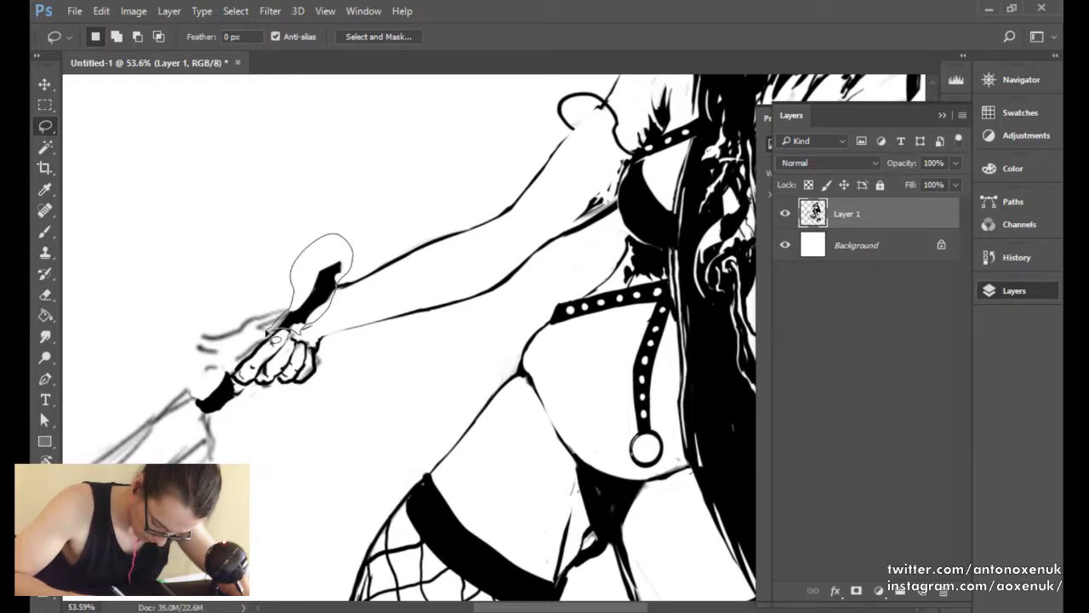
pyautogui.moveTo(231, 375)
pyautogui.mouseDown()
pyautogui.moveTo(223, 461)
pyautogui.moveTo(141, 456)
pyautogui.moveTo(209, 382)
pyautogui.moveTo(223, 388)
pyautogui.moveTo(381, 293)
pyautogui.mouseUp()
pyautogui.hotkey('ctrl', 'z')
pyautogui.hotkey('ctrl', 'd')
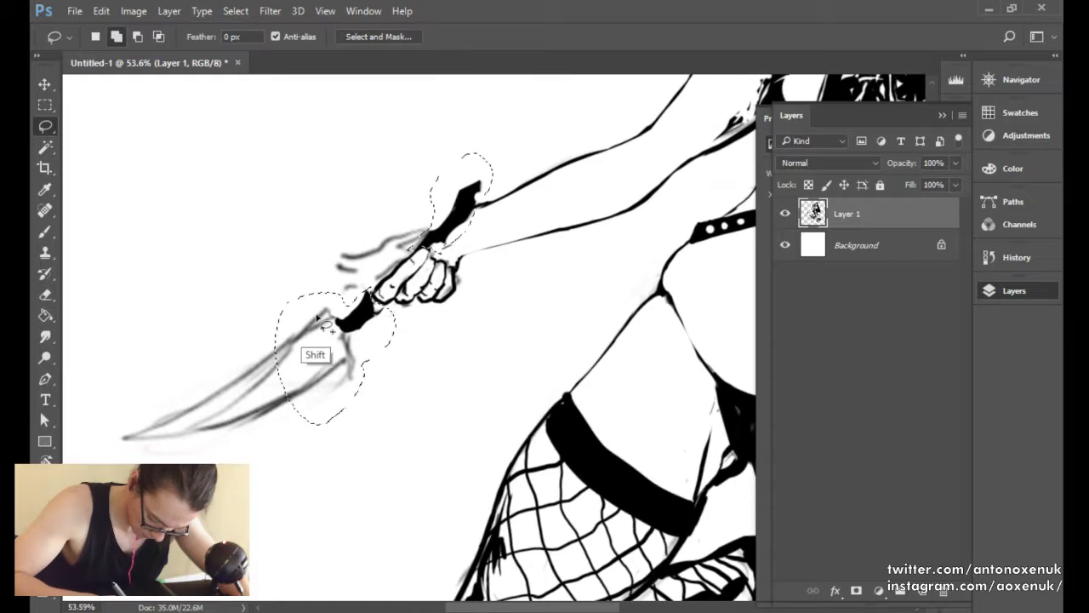
pyautogui.moveTo(318, 330)
pyautogui.mouseDown()
pyautogui.moveTo(104, 444)
pyautogui.moveTo(326, 408)
pyautogui.mouseUp()
pyautogui.moveTo(451, 286); pyautogui.dragTo(391, 291)
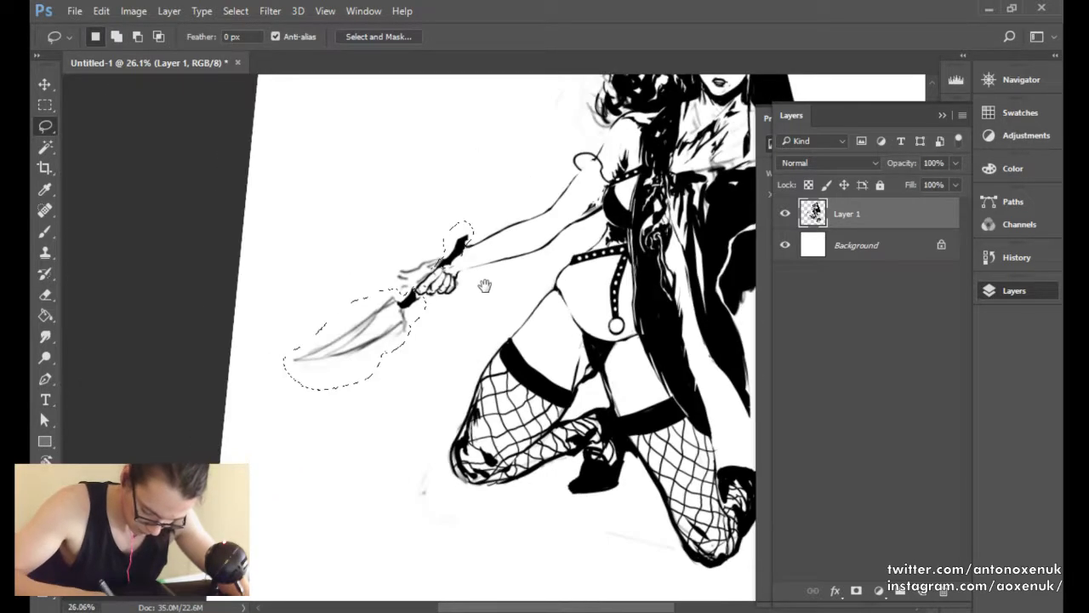
pyautogui.moveTo(484, 284); pyautogui.dragTo(430, 340)
# Rotate the selected knife by 37.73° with Free Transform, position it through the fist and deselect it.
pyautogui.hotkey('ctrl', 't')
pyautogui.moveTo(298, 364); pyautogui.dragTo(358, 337)
pyautogui.moveTo(434, 326); pyautogui.dragTo(409, 385)
pyautogui.moveTo(390, 327); pyautogui.dragTo(399, 337)
pyautogui.moveTo(438, 371); pyautogui.dragTo(441, 348)
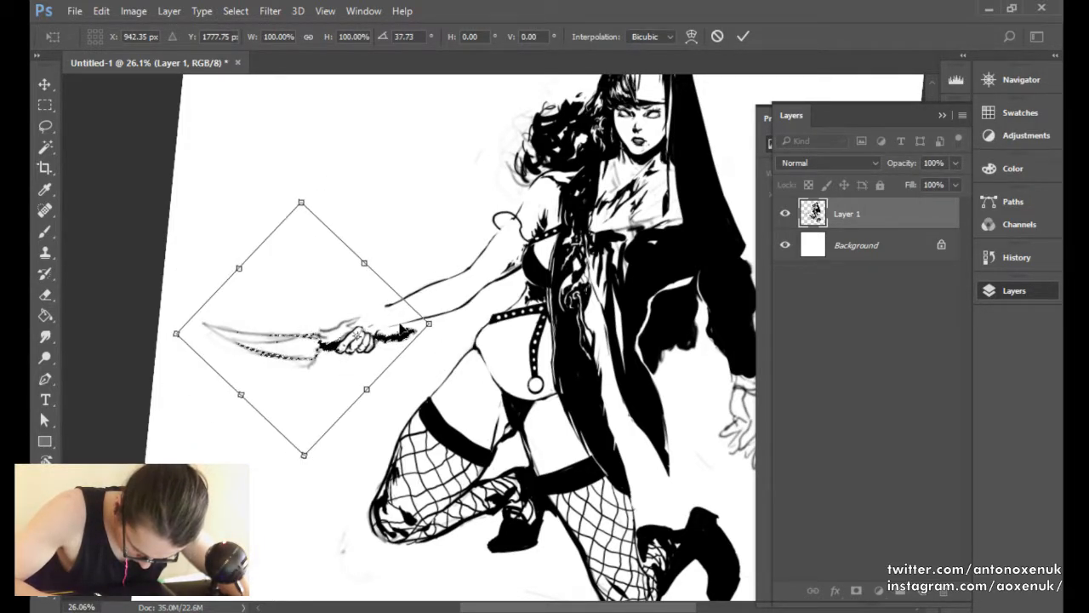
pyautogui.press('Return')
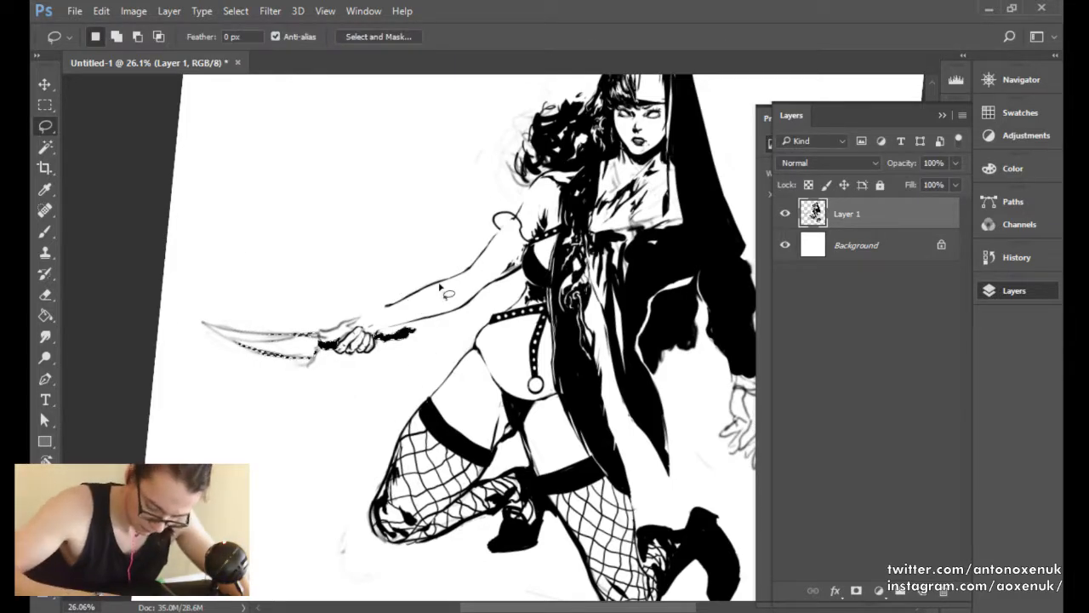
pyautogui.click(426, 358)
pyautogui.click(549, 248)
# Flip the canvas horizontally and ink the upper forearm line down to the wrist, touching it up with a 25 px eraser.
pyautogui.press('b')
pyautogui.press('F2')
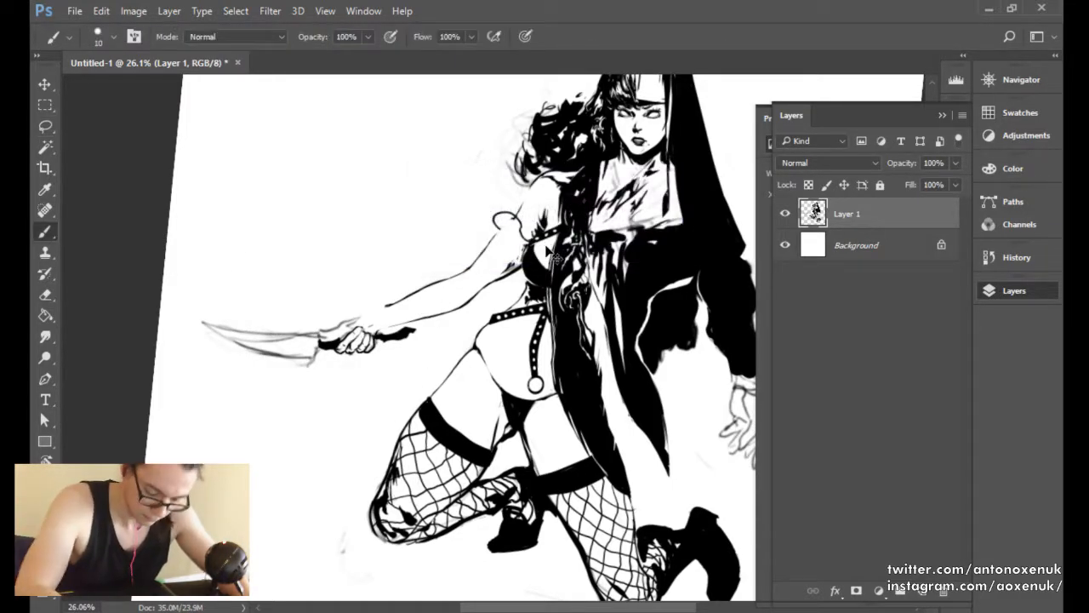
pyautogui.moveTo(715, 307); pyautogui.dragTo(434, 317)
pyautogui.keyDown('ctrl'); pyautogui.moveTo(451, 320); pyautogui.dragTo(489, 324); pyautogui.keyUp('ctrl')
pyautogui.press('r')
pyautogui.moveTo(491, 323); pyautogui.dragTo(525, 242)
pyautogui.click(255, 38)
pyautogui.press('b')
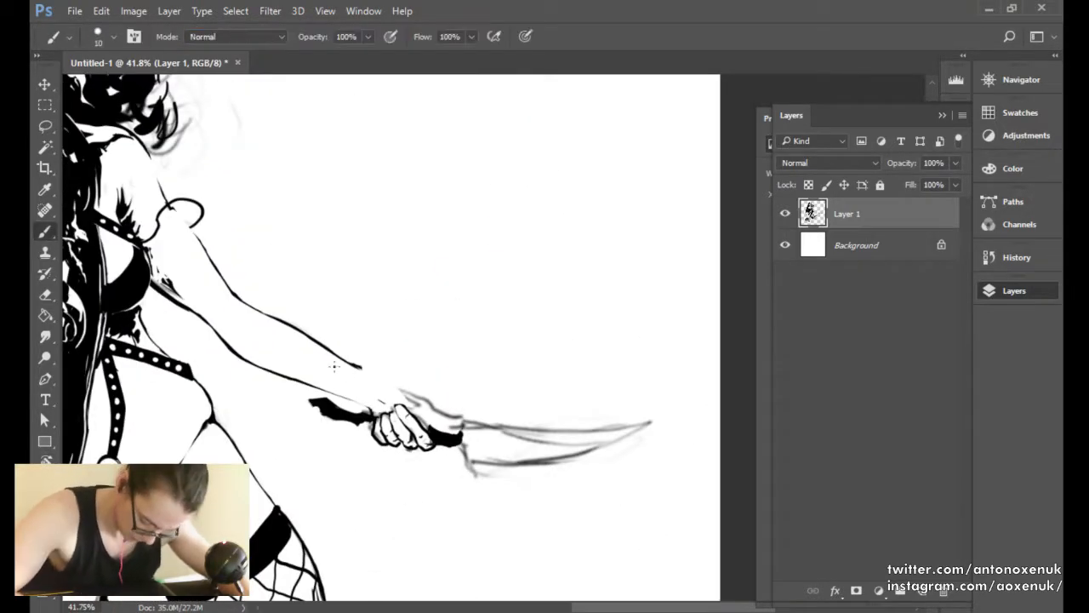
pyautogui.moveTo(345, 358); pyautogui.dragTo(409, 394)
pyautogui.press('e')
pyautogui.press('b')
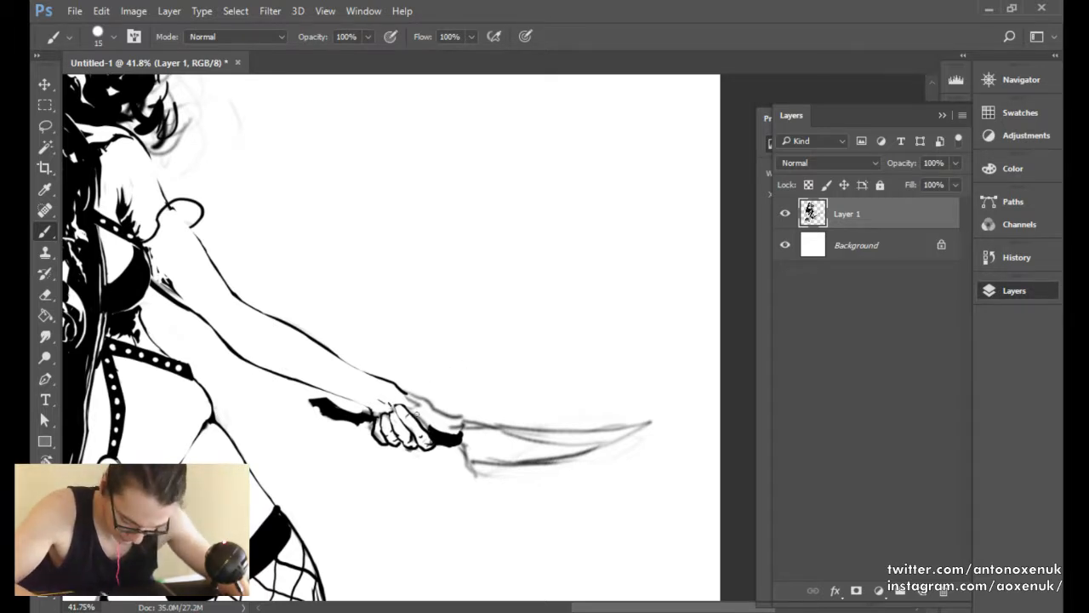
pyautogui.press('e')
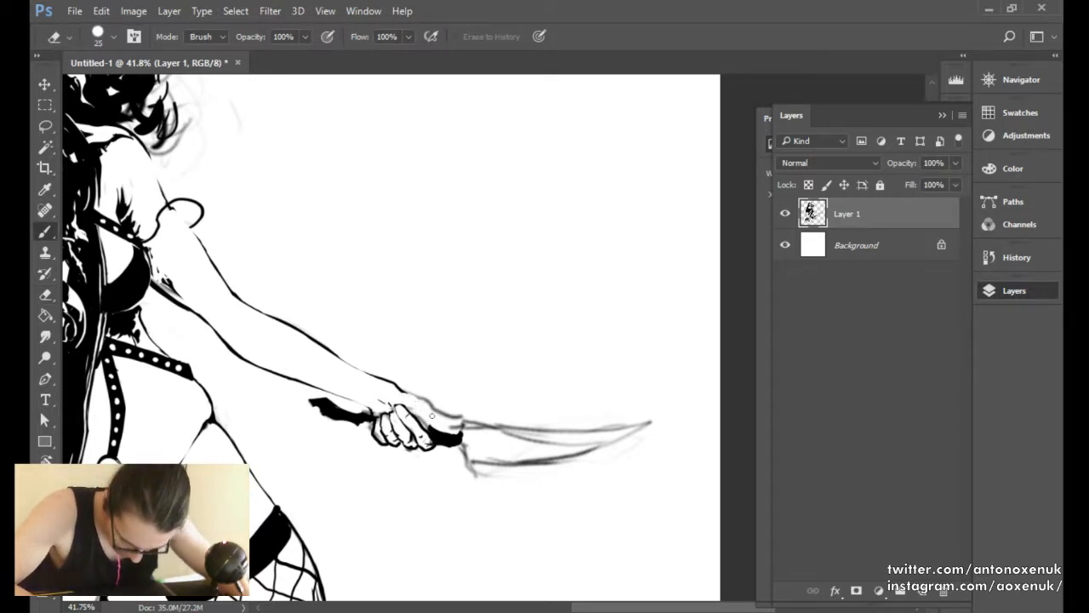
pyautogui.press('b')
# Ink the flared black guard between the handle and blade with a 15 px brush, trimming it with the eraser.
pyautogui.press('r')
pyautogui.moveTo(596, 418)
pyautogui.mouseDown()
pyautogui.moveTo(561, 318)
pyautogui.moveTo(632, 389)
pyautogui.mouseUp()
pyautogui.press('b')
pyautogui.moveTo(580, 365)
pyautogui.mouseDown()
pyautogui.moveTo(611, 370)
pyautogui.moveTo(582, 369)
pyautogui.moveTo(586, 378)
pyautogui.moveTo(622, 359)
pyautogui.moveTo(624, 372)
pyautogui.mouseUp()
pyautogui.press('e')
pyautogui.press('b')
pyautogui.press('e')
pyautogui.press('b')
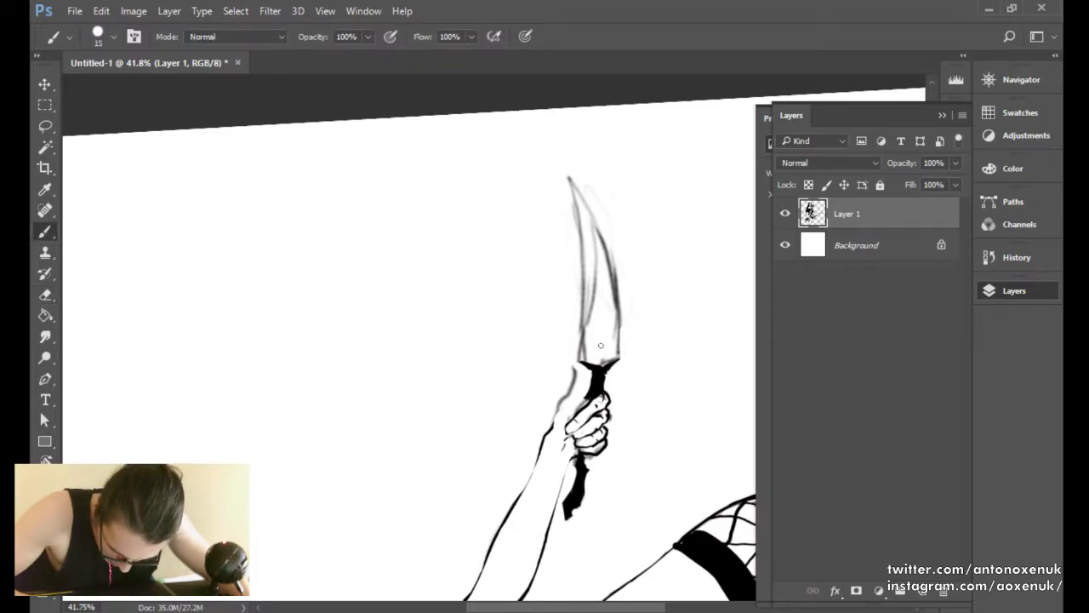
pyautogui.press('[')
pyautogui.press('e')
pyautogui.press('b')
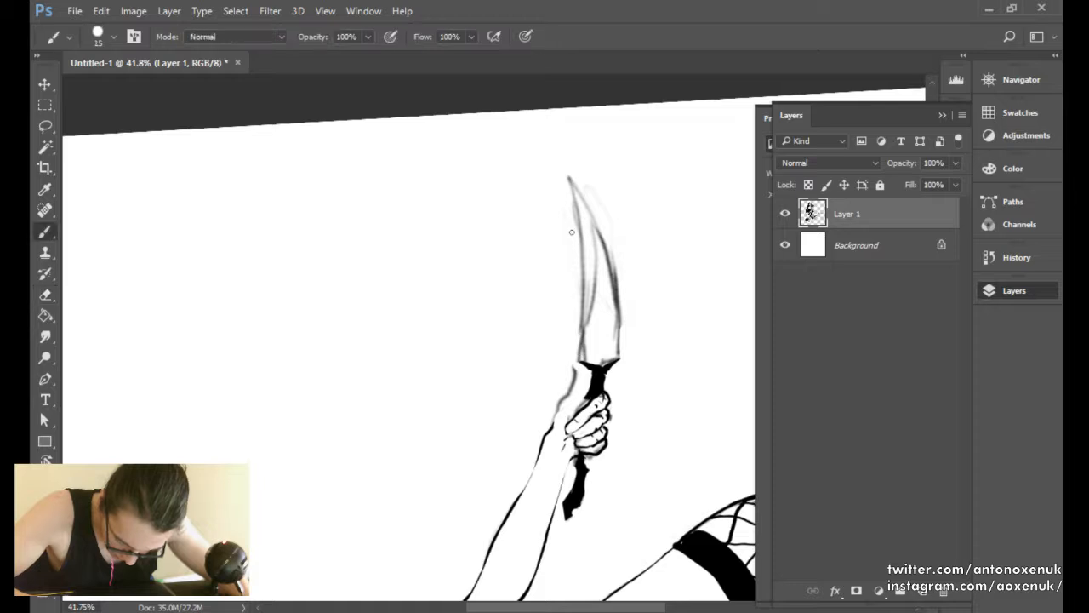
# Ink the blade's long spine from tip to guard with a 15 px brush and erase sketch marks beside its base.
pyautogui.moveTo(569, 180); pyautogui.dragTo(579, 363)
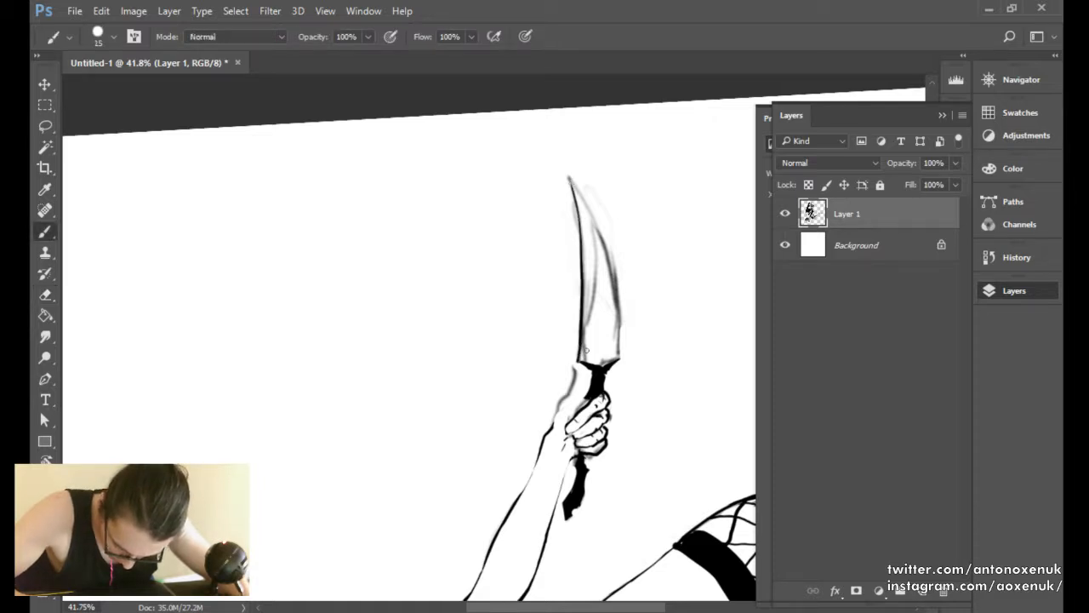
pyautogui.moveTo(584, 294); pyautogui.dragTo(586, 366)
pyautogui.press('e')
pyautogui.moveTo(587, 310); pyautogui.dragTo(591, 356)
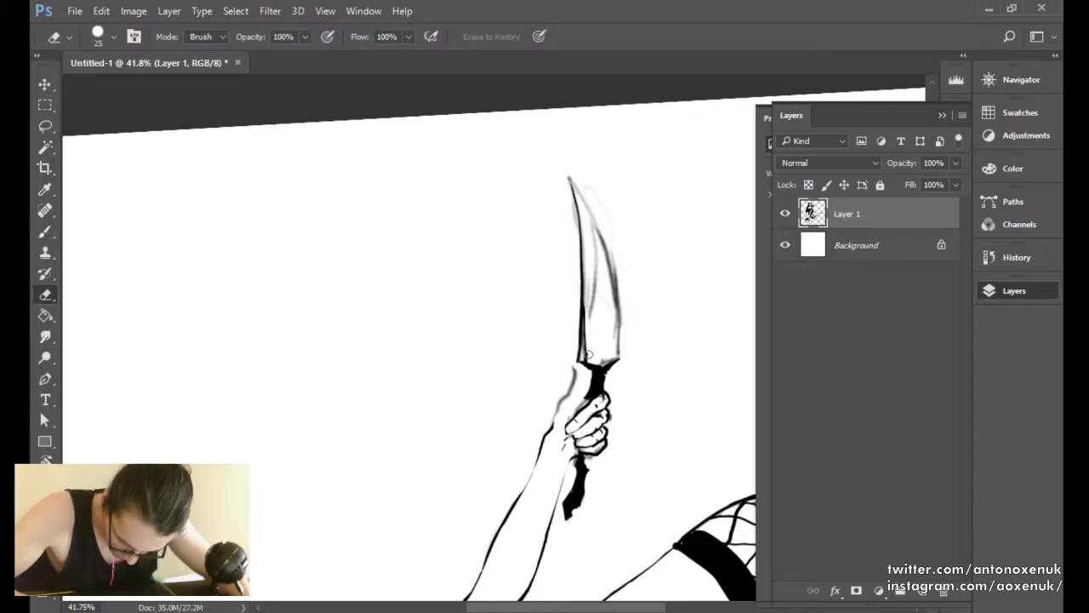
# Ink the inner bevel line and a black spot near the guard with a 20 px brush, tidying with a 25 px eraser.
pyautogui.press('b')
pyautogui.press(']')
pyautogui.moveTo(587, 268); pyautogui.dragTo(588, 313)
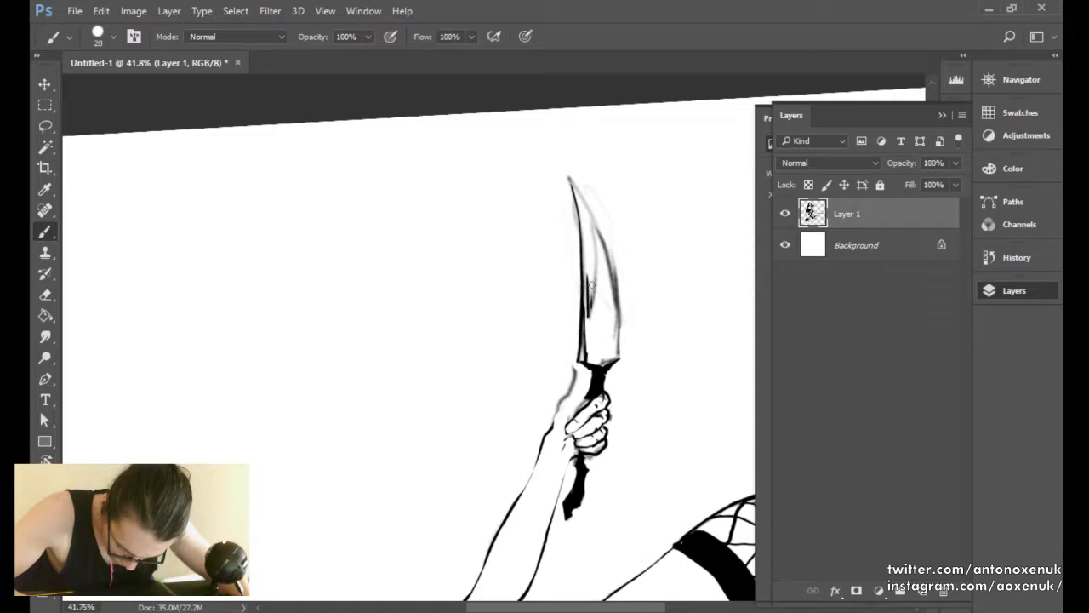
pyautogui.moveTo(592, 235)
pyautogui.mouseDown()
pyautogui.moveTo(594, 273)
pyautogui.moveTo(587, 219)
pyautogui.mouseUp()
pyautogui.press('e')
pyautogui.press('b')
pyautogui.moveTo(588, 321)
pyautogui.mouseDown()
pyautogui.moveTo(597, 254)
pyautogui.moveTo(592, 334)
pyautogui.moveTo(590, 226)
pyautogui.moveTo(592, 358)
pyautogui.moveTo(592, 321)
pyautogui.mouseUp()
pyautogui.press('e')
pyautogui.press('b')
pyautogui.press('e')
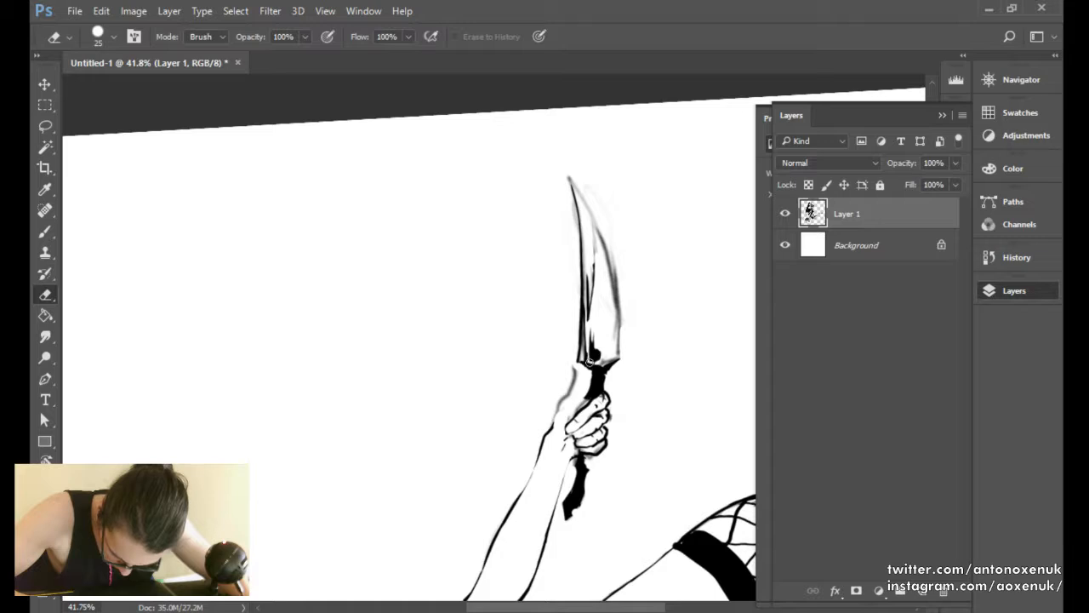
pyautogui.press('b')
# Flip the canvas back horizontally and redraw the blade's curved cutting edge down to the tip with brush and eraser.
pyautogui.scroll(-3, 627, 323)
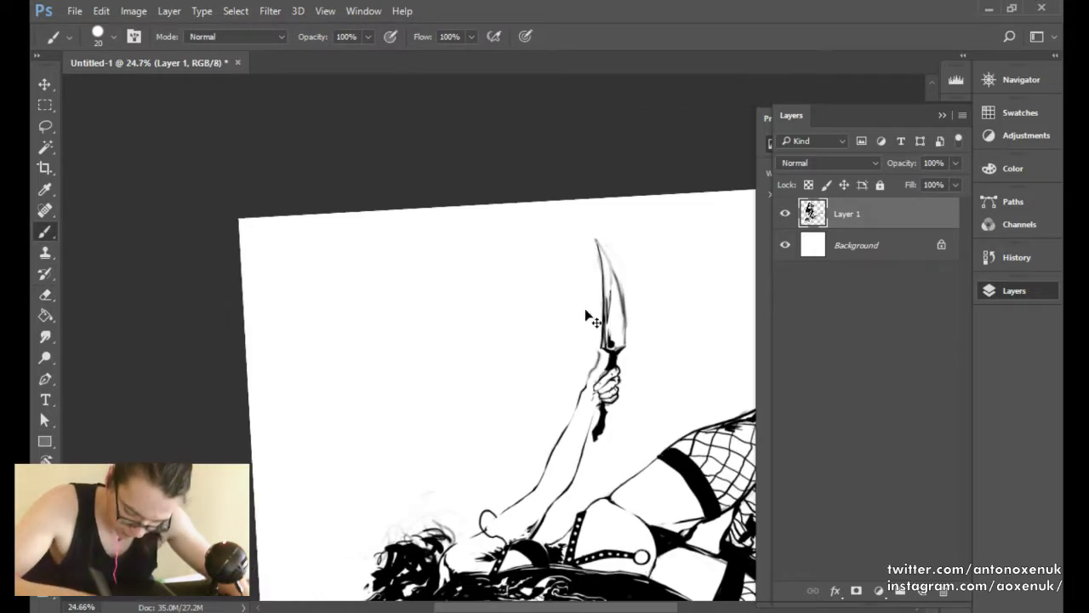
pyautogui.press('r')
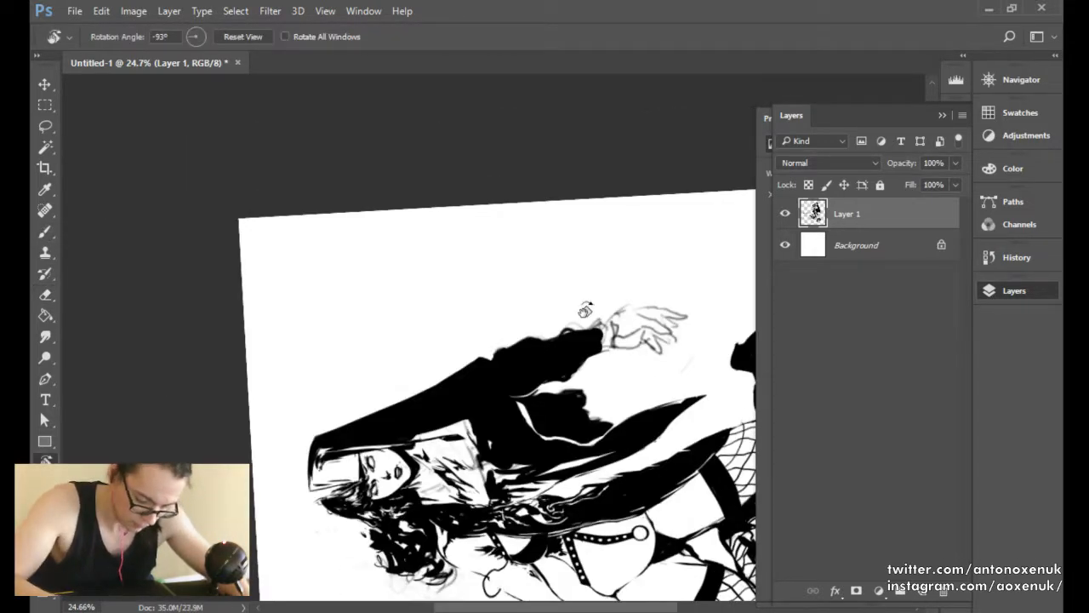
pyautogui.click(241, 38)
pyautogui.press('b')
pyautogui.scroll(4, 479, 397)
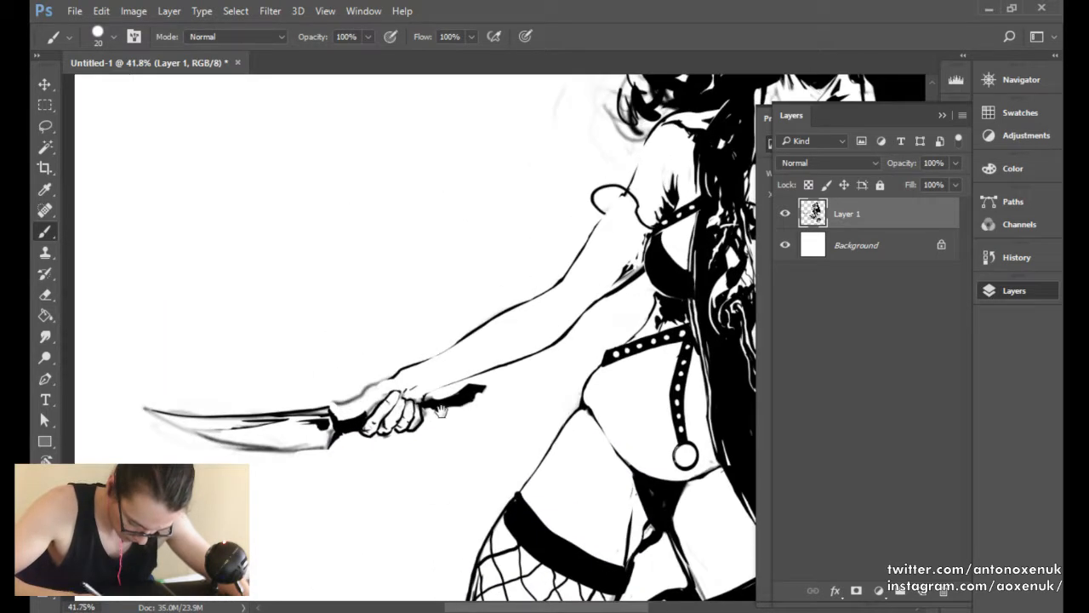
pyautogui.press('r')
pyautogui.moveTo(539, 388)
pyautogui.mouseDown()
pyautogui.moveTo(498, 287)
pyautogui.moveTo(494, 321)
pyautogui.moveTo(539, 338)
pyautogui.moveTo(530, 304)
pyautogui.moveTo(536, 310)
pyautogui.mouseUp()
pyautogui.press('e')
pyautogui.moveTo(409, 438)
pyautogui.mouseDown()
pyautogui.moveTo(403, 483)
pyautogui.moveTo(433, 425)
pyautogui.moveTo(441, 305)
pyautogui.moveTo(447, 400)
pyautogui.mouseUp()
pyautogui.press('b')
pyautogui.press('e')
pyautogui.moveTo(443, 304)
pyautogui.mouseDown()
pyautogui.moveTo(450, 405)
pyautogui.moveTo(449, 331)
pyautogui.moveTo(440, 453)
pyautogui.moveTo(446, 394)
pyautogui.moveTo(411, 501)
pyautogui.moveTo(431, 453)
pyautogui.mouseUp()
pyautogui.moveTo(405, 508); pyautogui.dragTo(436, 441)
pyautogui.moveTo(411, 495)
pyautogui.mouseDown()
pyautogui.moveTo(436, 438)
pyautogui.moveTo(436, 322)
pyautogui.moveTo(435, 387)
pyautogui.mouseUp()
# Thin the blade's cutting edge and sharpen its tip with a 20 px eraser.
pyautogui.press('[')
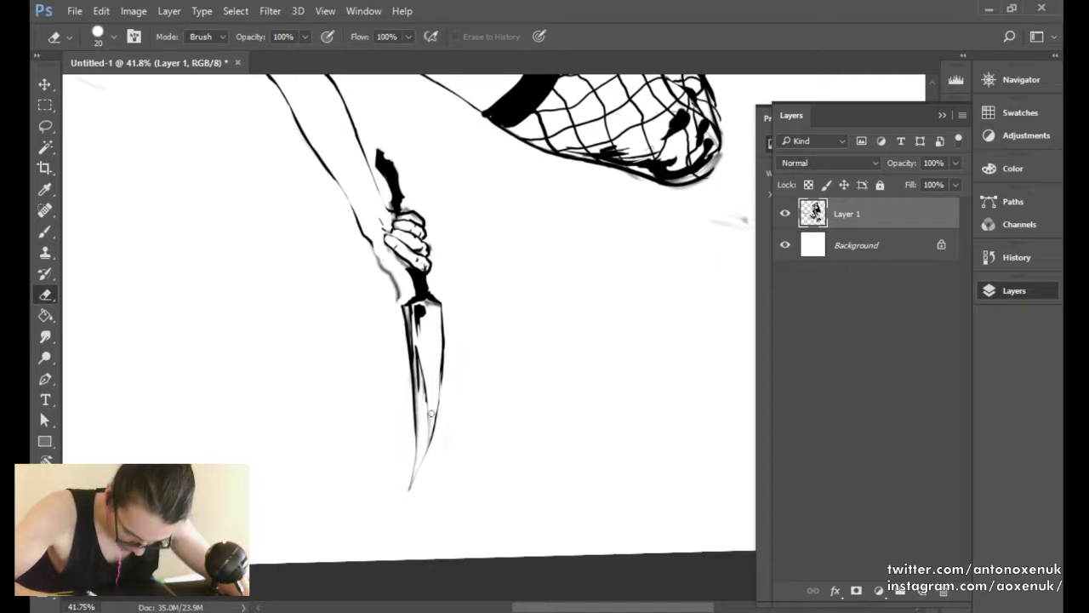
pyautogui.moveTo(440, 349); pyautogui.dragTo(438, 331)
pyautogui.moveTo(446, 382); pyautogui.dragTo(444, 307)
pyautogui.press('r')
pyautogui.moveTo(517, 246); pyautogui.dragTo(534, 259)
pyautogui.press('b')
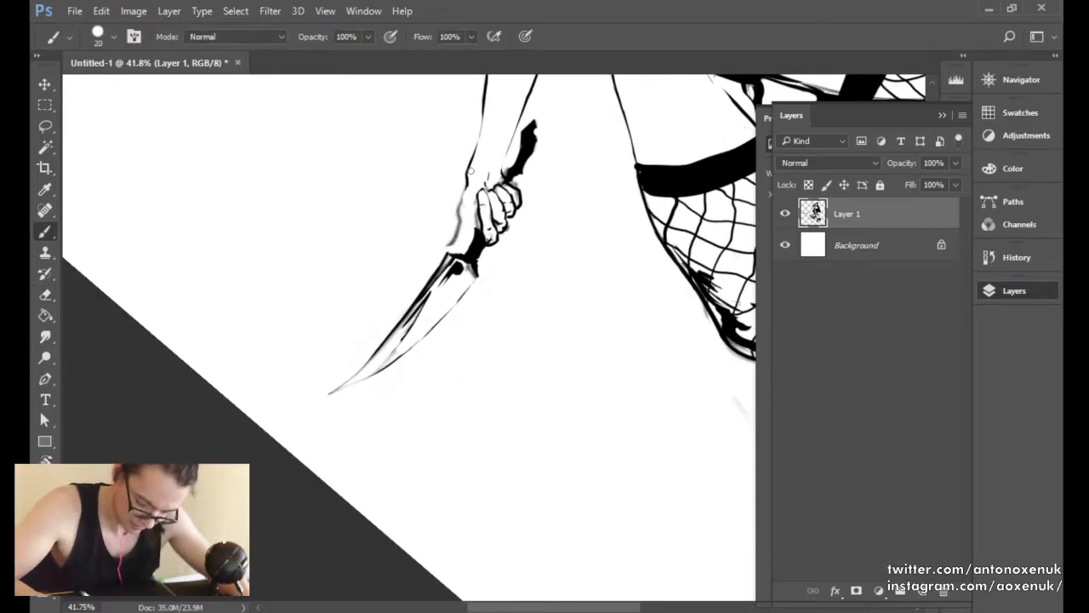
pyautogui.press('r')
pyautogui.click(265, 39)
pyautogui.press('b')
pyautogui.press('e')
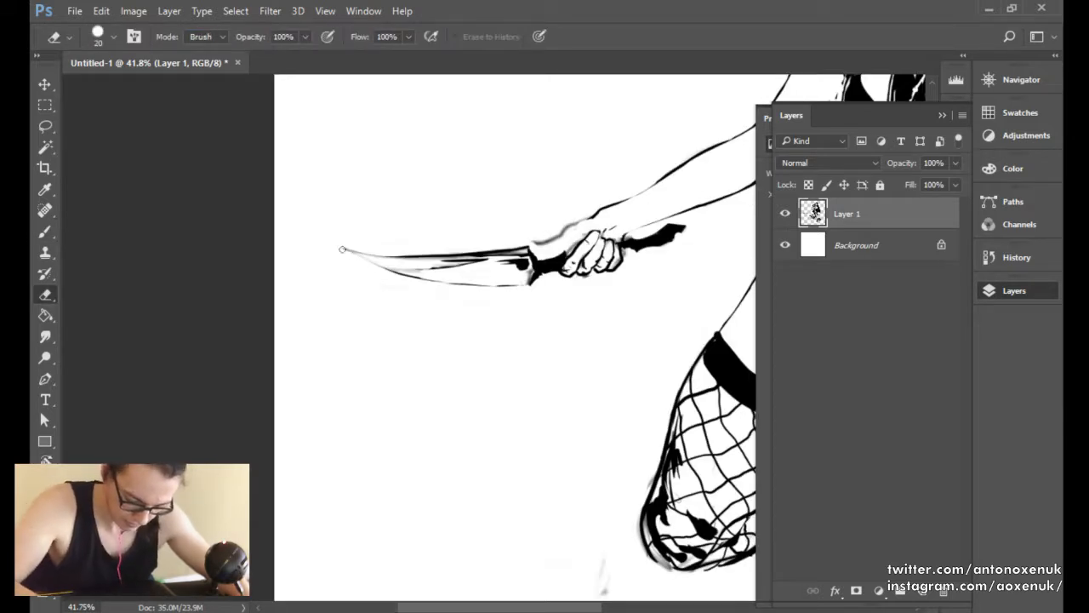
pyautogui.press('b')
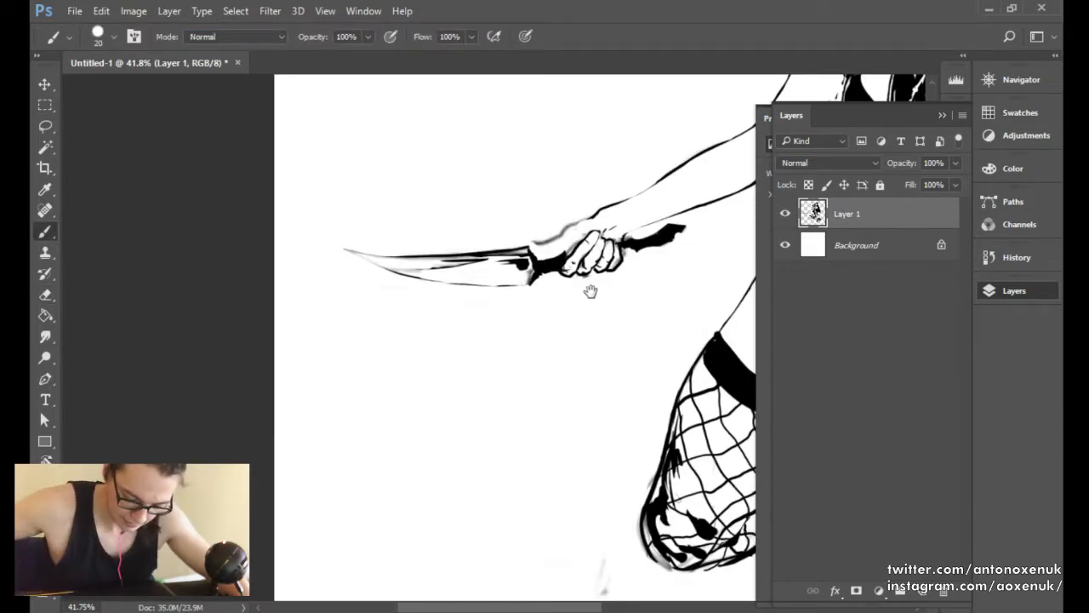
# Touch up the woman's jaw and mouth area with the 20 px brush and eraser.
pyautogui.moveTo(591, 292); pyautogui.dragTo(338, 348)
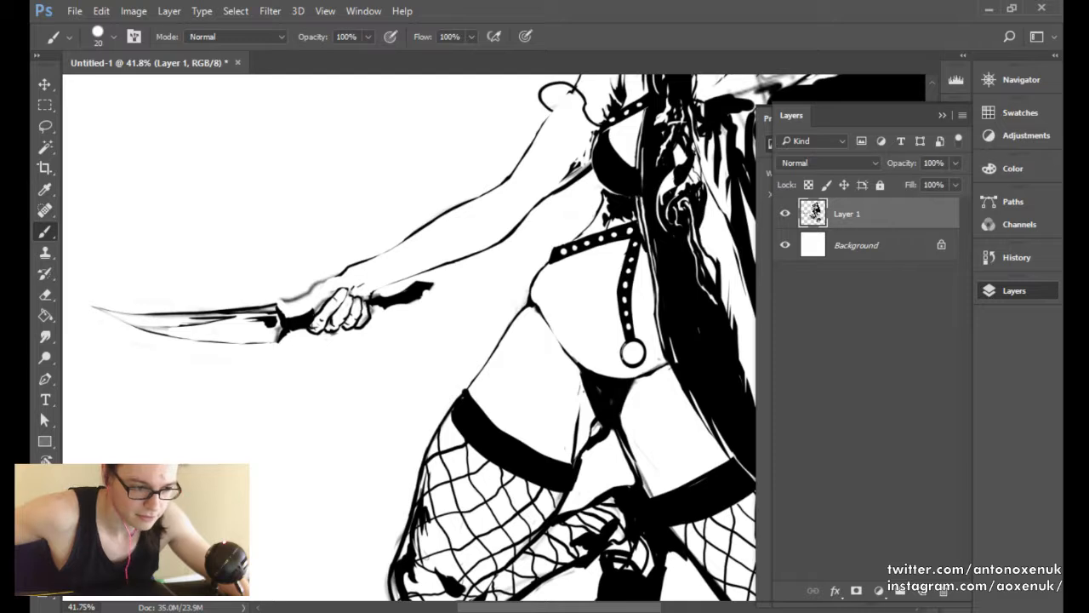
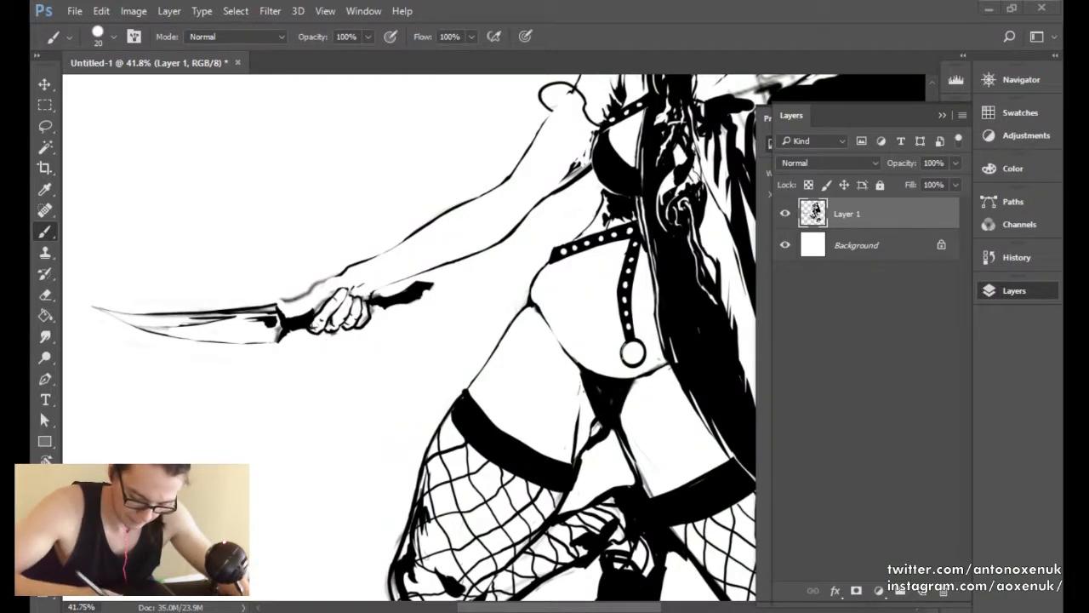
pyautogui.press('e')
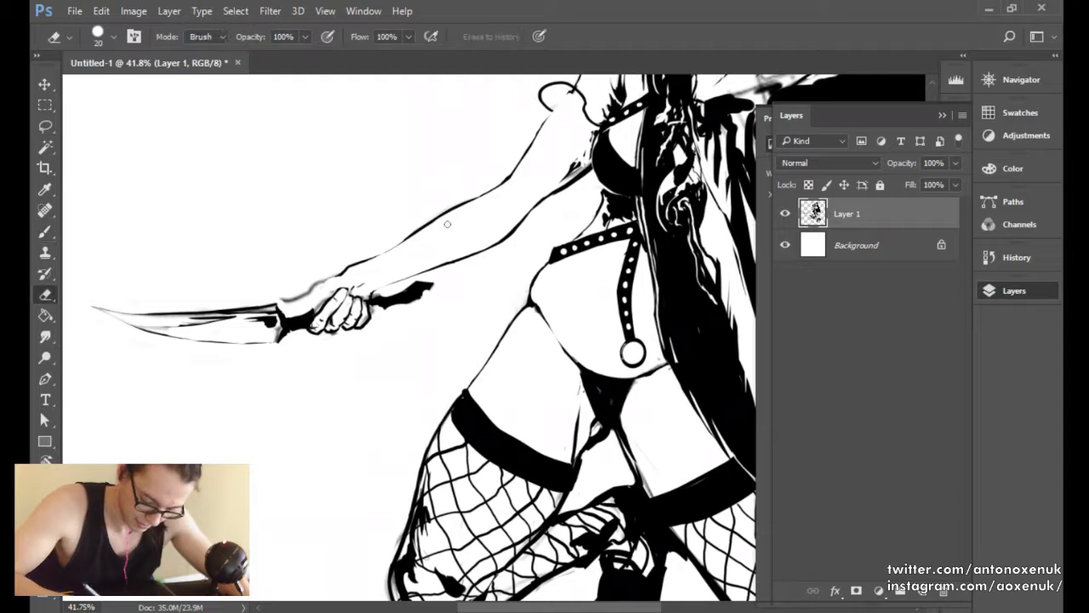
pyautogui.press('b')
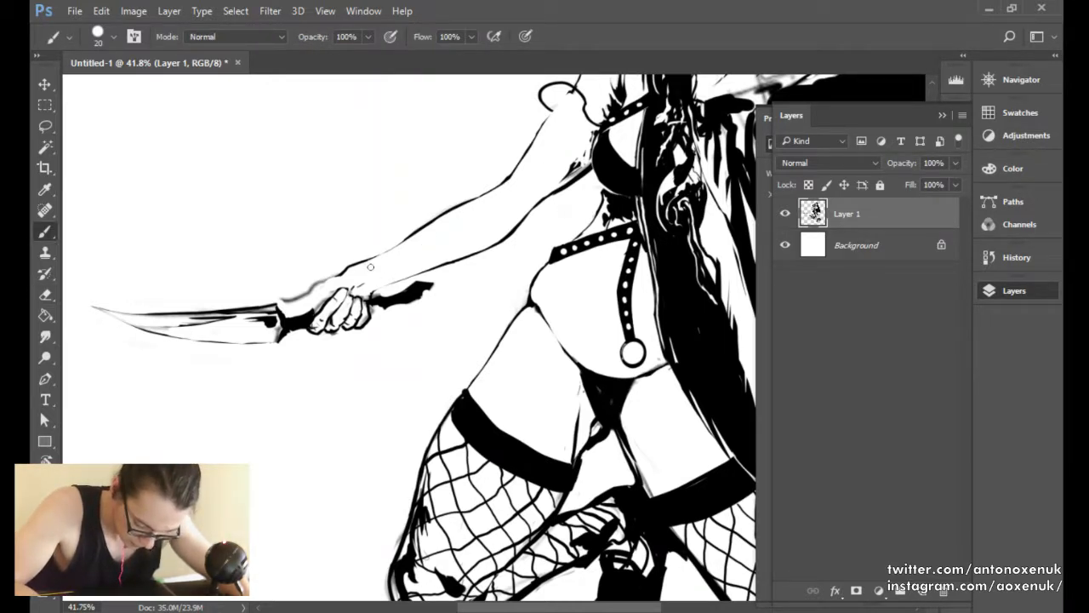
pyautogui.moveTo(666, 123); pyautogui.dragTo(393, 300)
pyautogui.moveTo(520, 159); pyautogui.dragTo(470, 239)
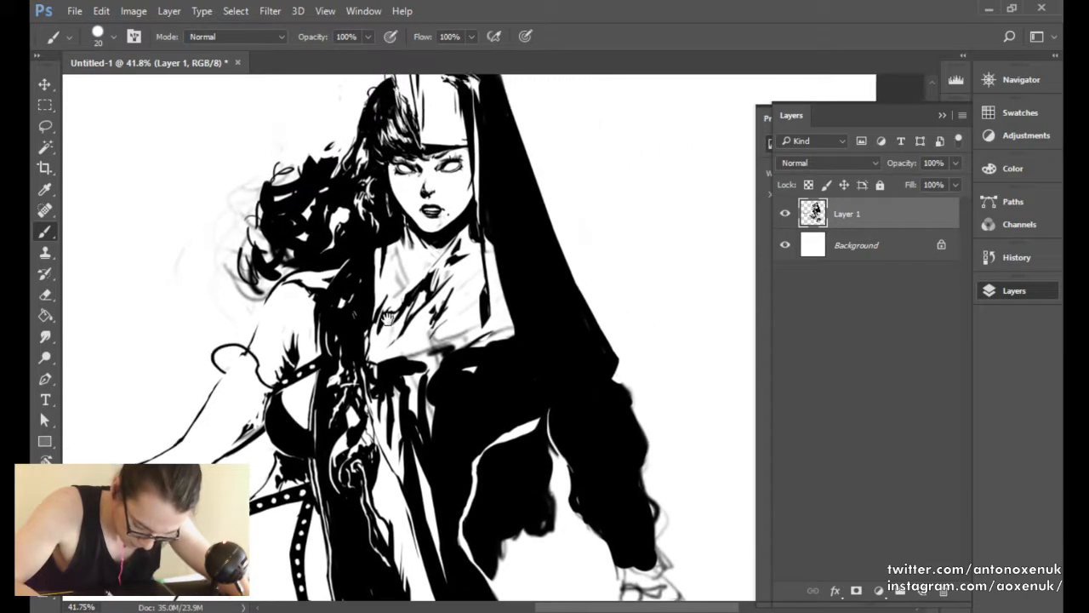
pyautogui.press('e')
pyautogui.press('b')
pyautogui.moveTo(404, 215); pyautogui.dragTo(412, 238)
pyautogui.press('e')
pyautogui.press('b')
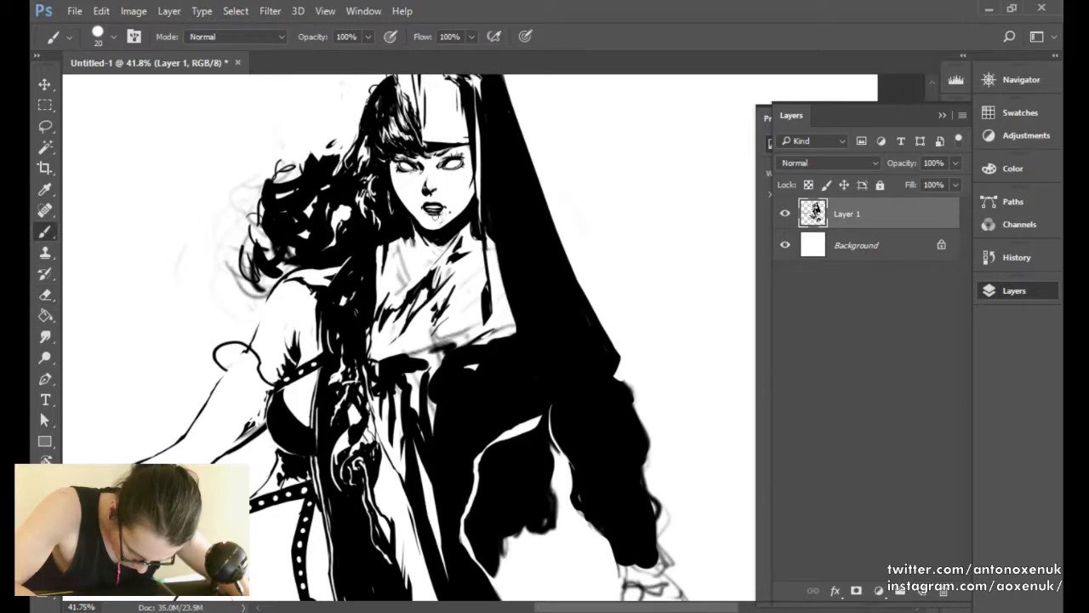
pyautogui.press('e')
pyautogui.press('b')
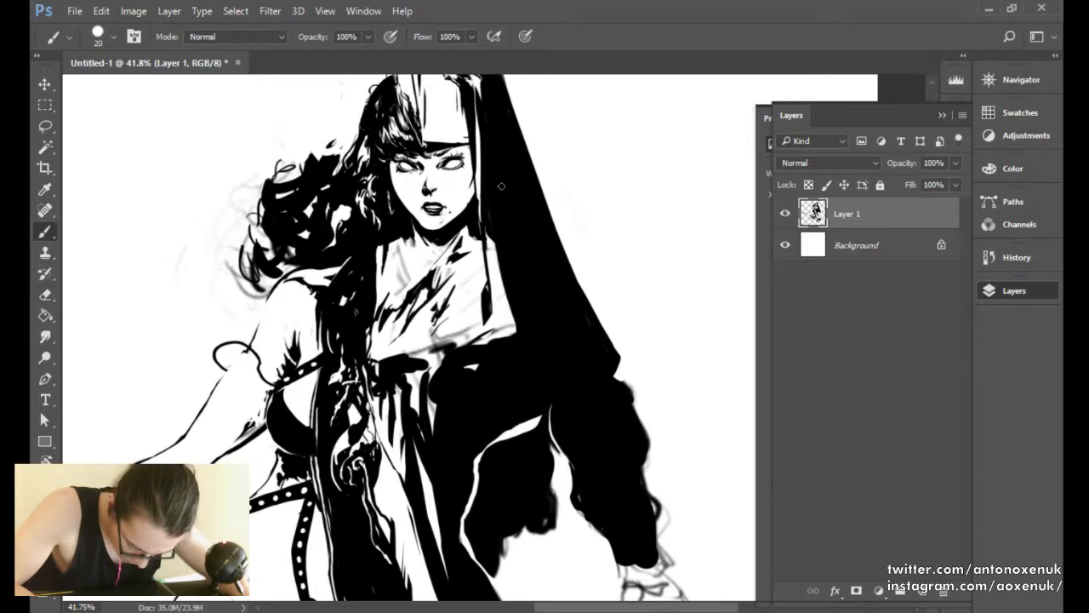
pyautogui.moveTo(506, 195); pyautogui.dragTo(441, 223)
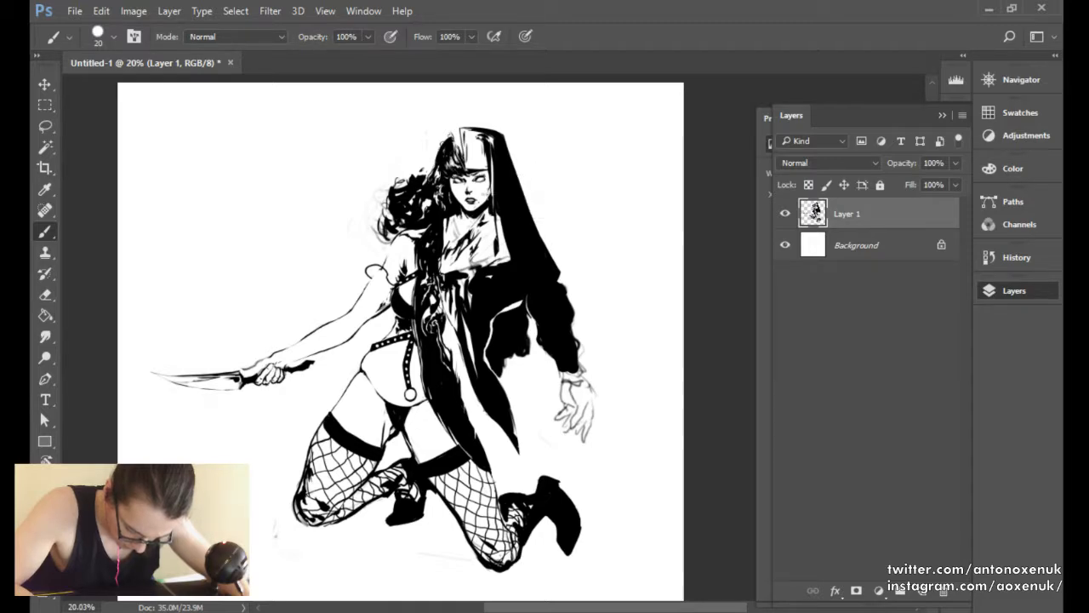
pyautogui.press('e')
pyautogui.press('b')
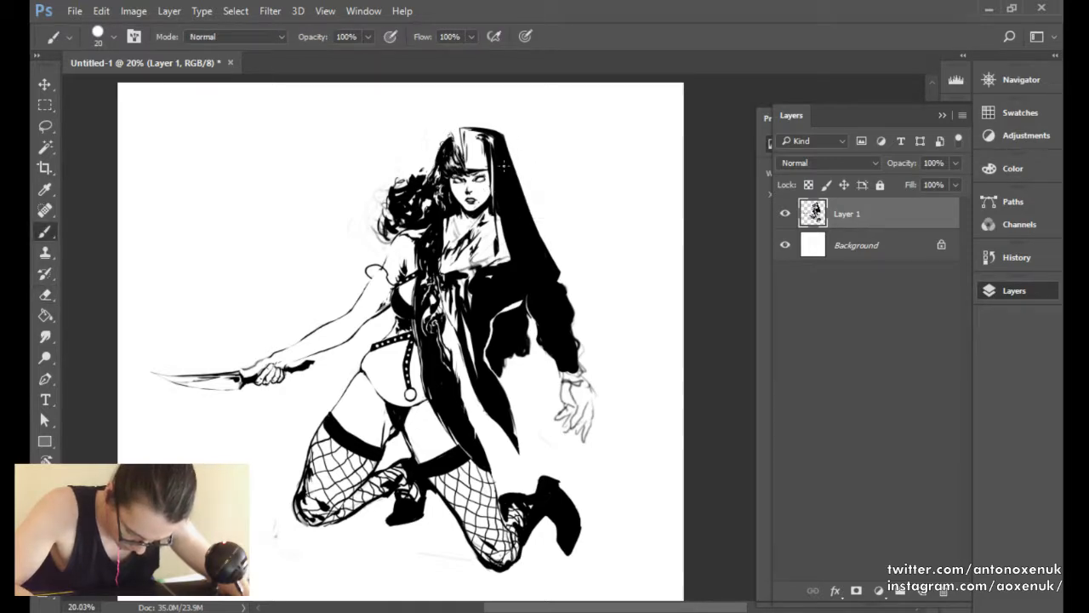
pyautogui.moveTo(487, 180)
pyautogui.mouseDown()
pyautogui.moveTo(567, 158)
pyautogui.moveTo(558, 151)
pyautogui.moveTo(466, 201)
pyautogui.mouseUp()
pyautogui.hotkey('ctrl', '+')
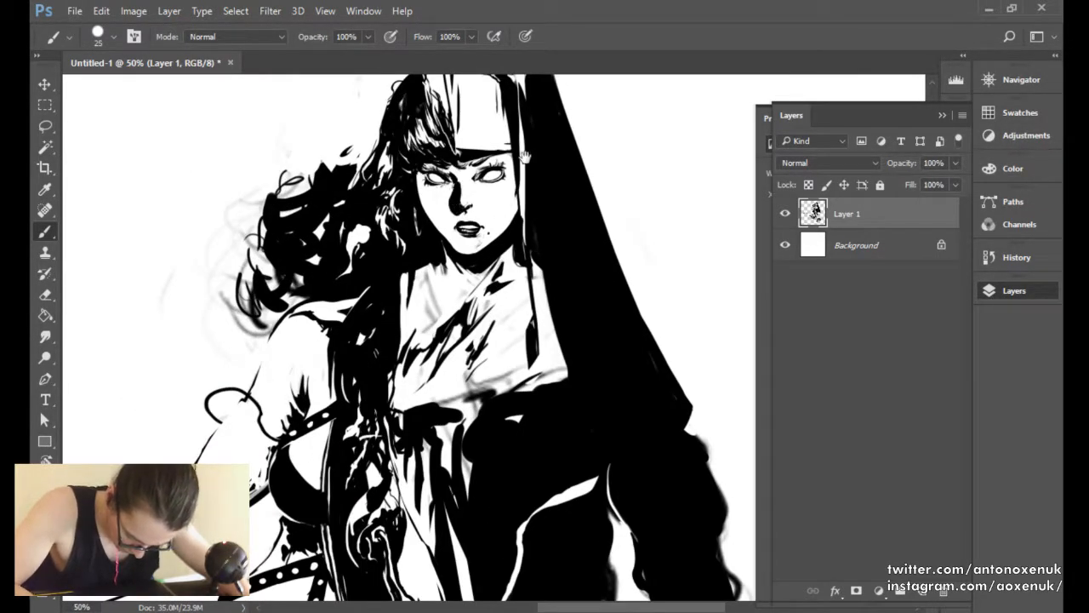
pyautogui.moveTo(527, 159); pyautogui.dragTo(514, 163)
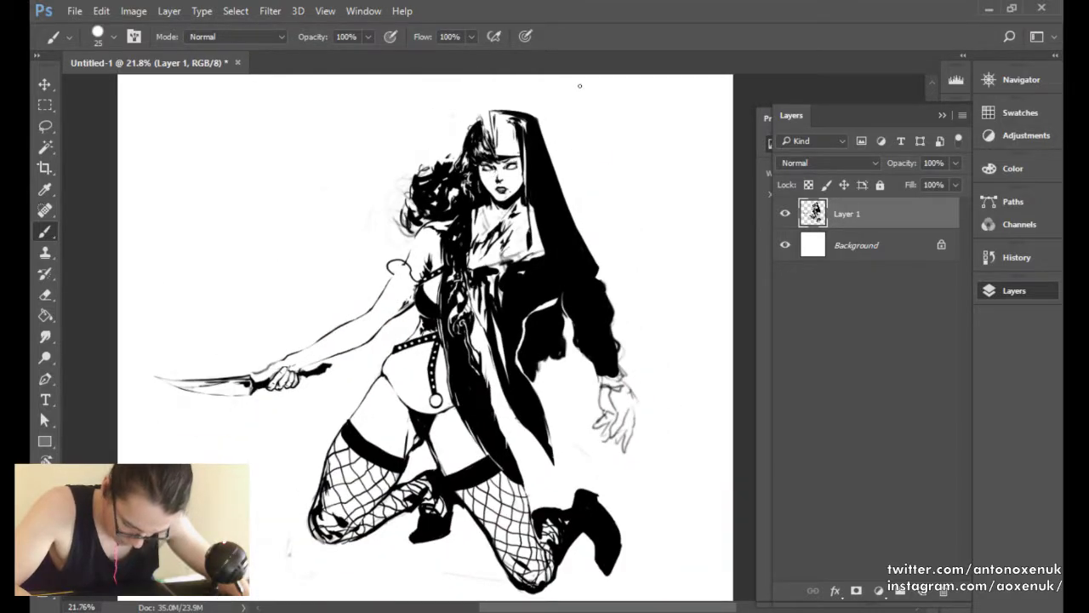
# Flip the canvas horizontally and redraw the knife arm's upper outer contour below the armband loop with a 25 px brush and 20 px eraser.
pyautogui.hotkey('ctrl', 'shift', 'h')
pyautogui.moveTo(371, 184); pyautogui.dragTo(411, 187)
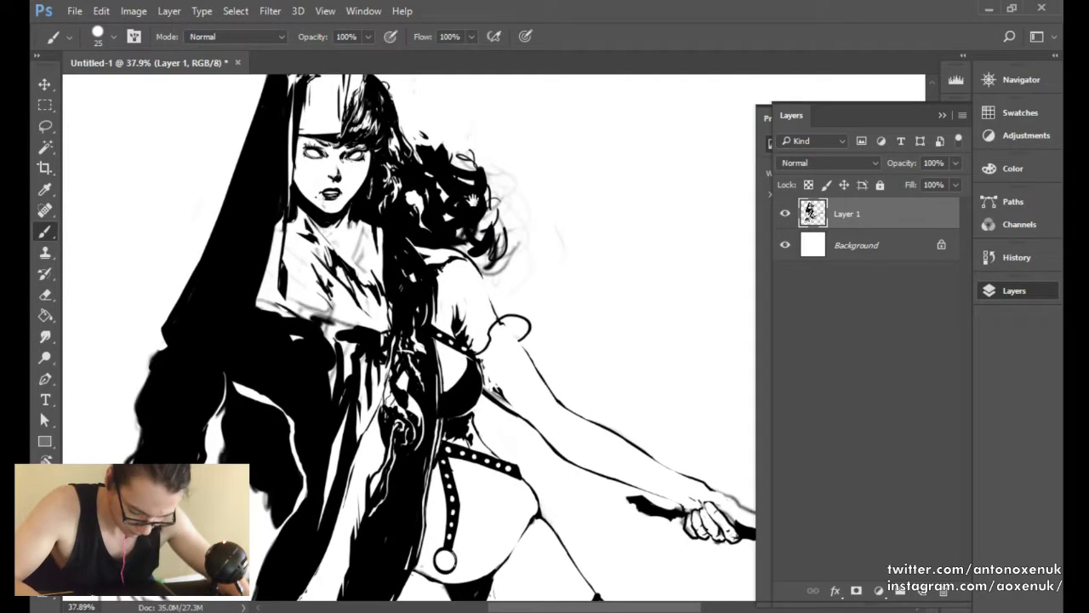
pyautogui.press('r')
pyautogui.moveTo(496, 179)
pyautogui.mouseDown()
pyautogui.moveTo(540, 285)
pyautogui.moveTo(471, 261)
pyautogui.moveTo(454, 312)
pyautogui.moveTo(436, 211)
pyautogui.moveTo(401, 231)
pyautogui.moveTo(370, 273)
pyautogui.moveTo(384, 304)
pyautogui.mouseUp()
pyautogui.press('e')
pyautogui.press(']')
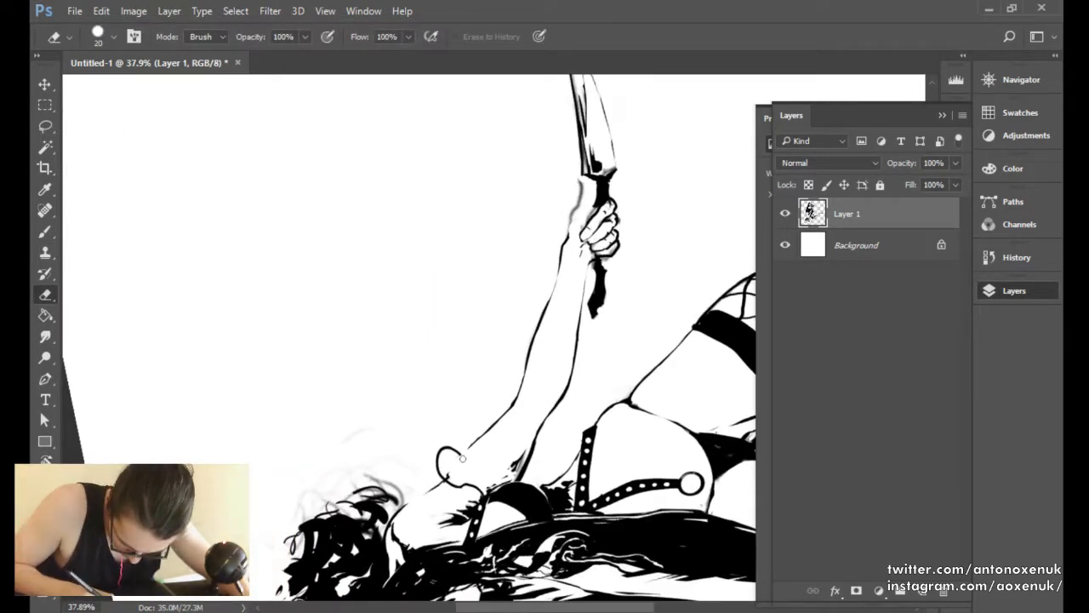
pyautogui.press('b')
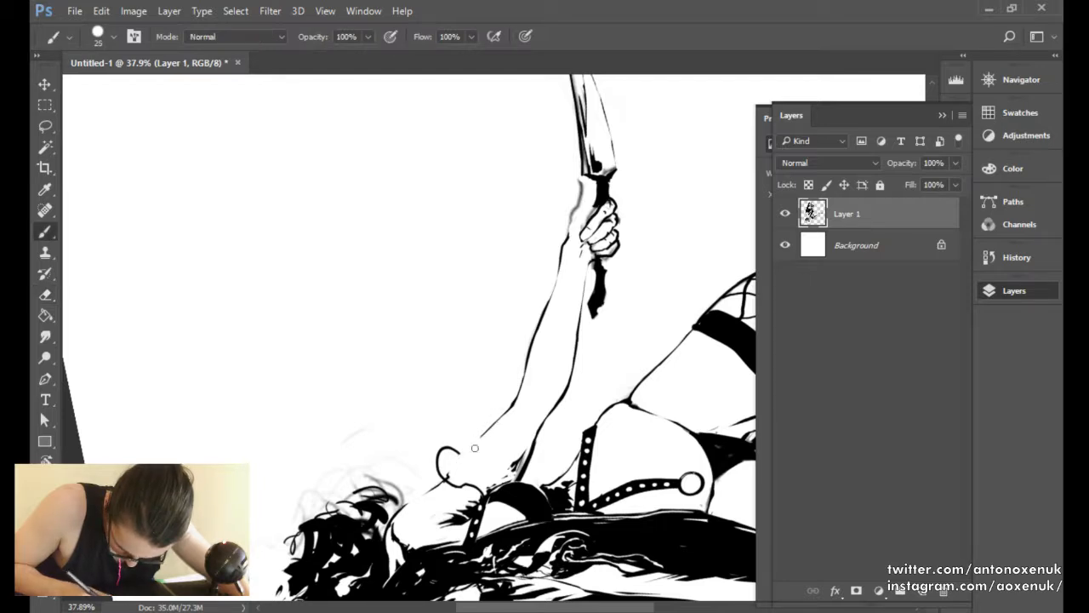
pyautogui.moveTo(459, 466); pyautogui.dragTo(503, 414)
pyautogui.press('e')
pyautogui.moveTo(455, 470)
pyautogui.mouseDown()
pyautogui.moveTo(508, 414)
pyautogui.moveTo(477, 443)
pyautogui.moveTo(445, 428)
pyautogui.moveTo(423, 381)
pyautogui.mouseUp()
pyautogui.press('b')
# Clean up the junction between the armband loop and the upper-arm line, resetting the canvas rotation to upright.
pyautogui.press('r')
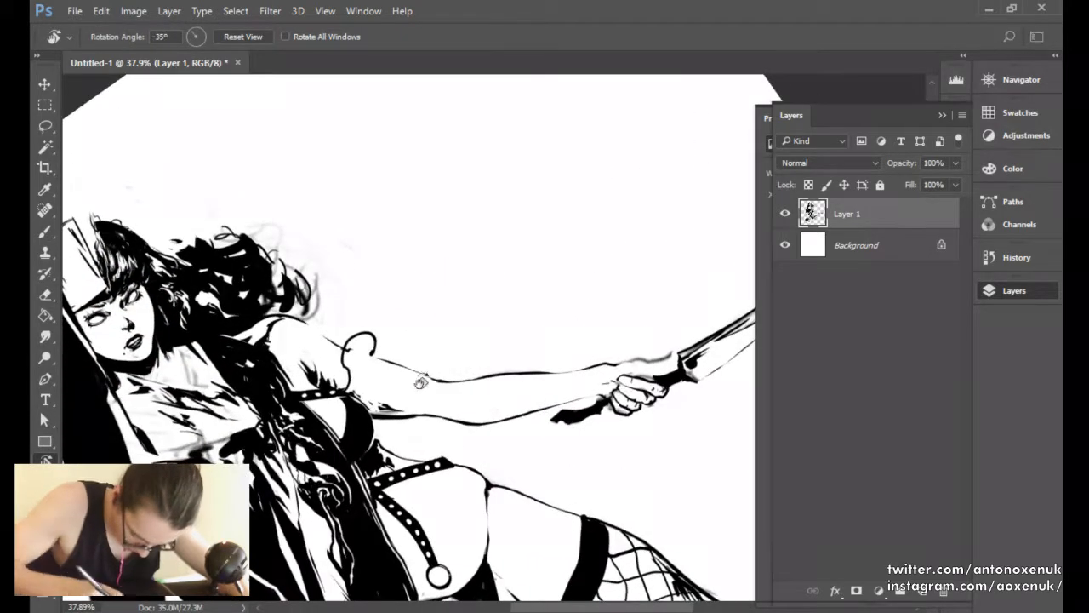
pyautogui.press('e')
pyautogui.moveTo(372, 343); pyautogui.dragTo(367, 357)
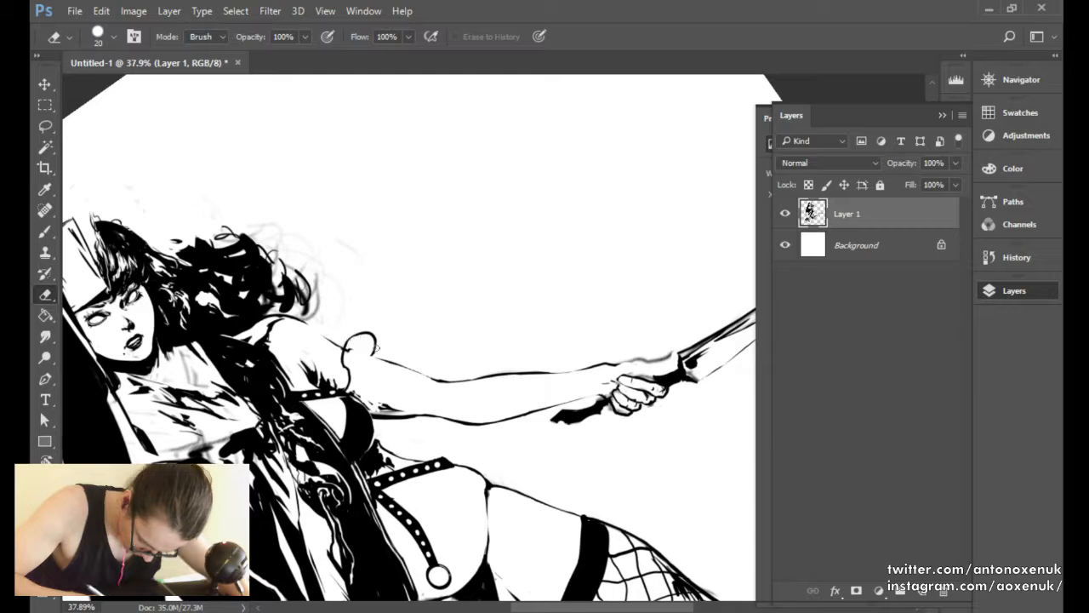
pyautogui.press('b')
pyautogui.press('r')
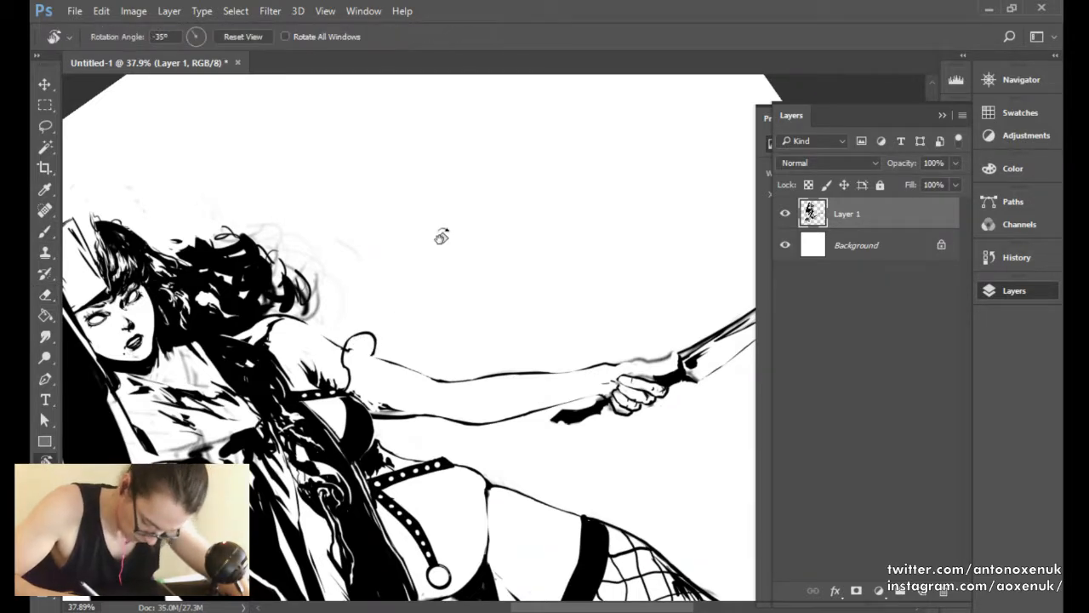
pyautogui.click(245, 39)
pyautogui.press('b')
pyautogui.press('e')
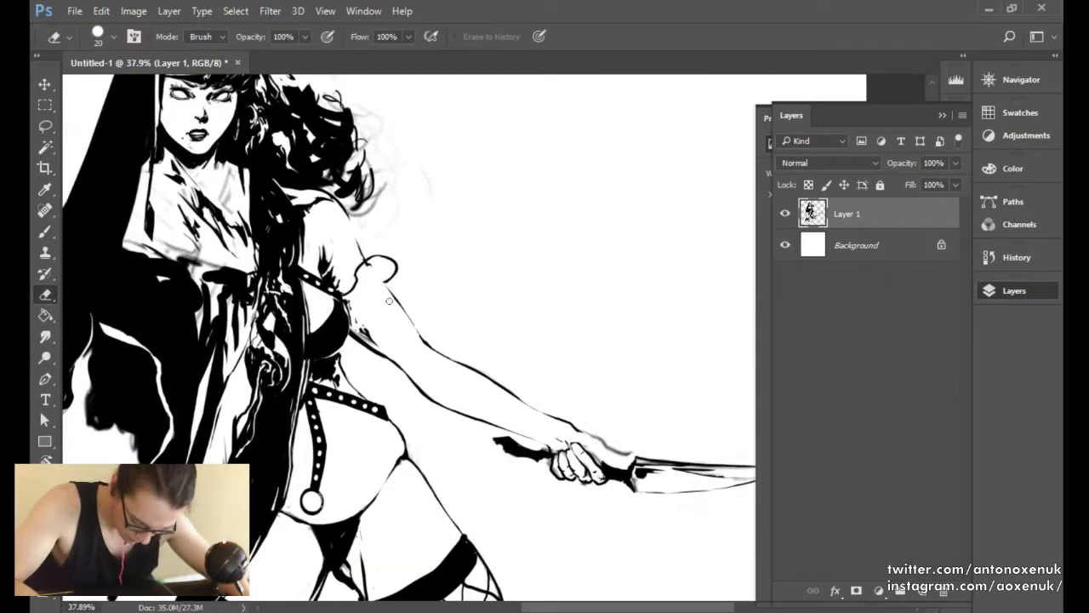
pyautogui.press('b')
pyautogui.moveTo(393, 278); pyautogui.dragTo(380, 284)
pyautogui.press('e')
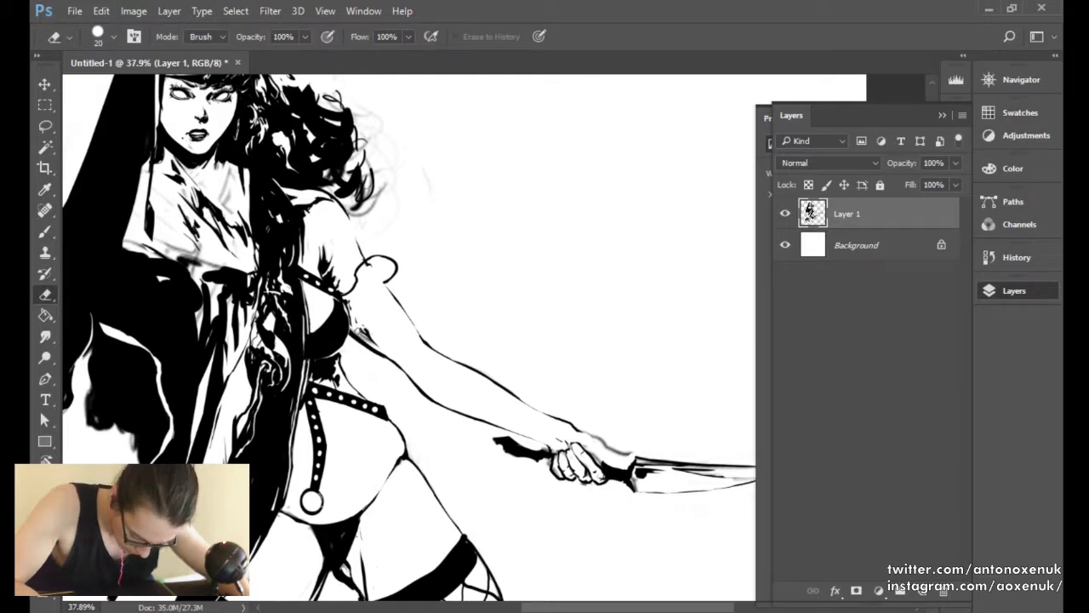
# Refine the knife arm's underside contour beside the bra with the 25 px brush and 20 px eraser.
pyautogui.press('b')
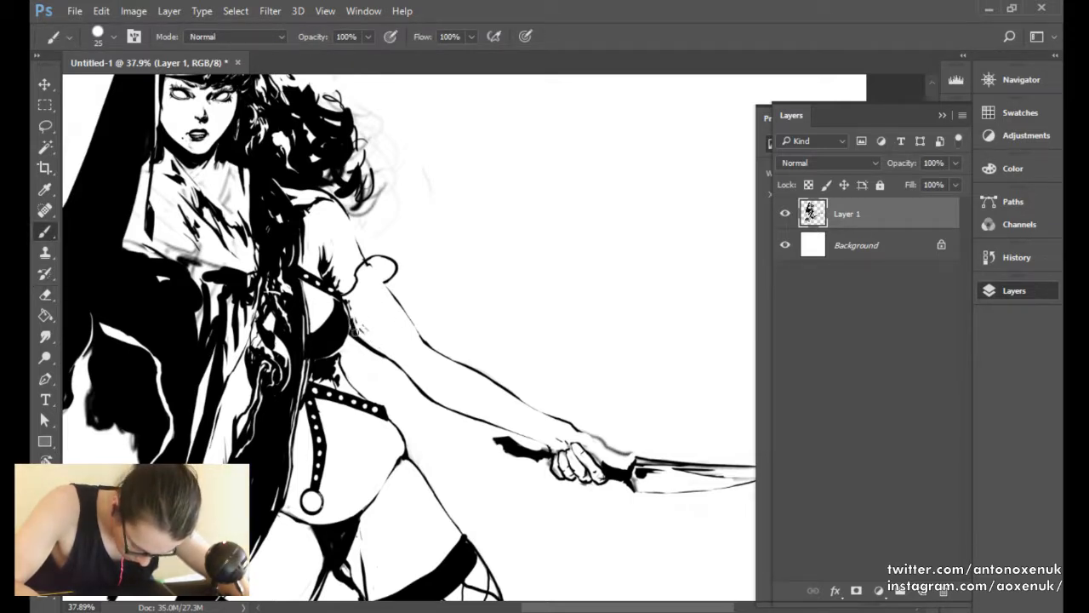
pyautogui.press('e')
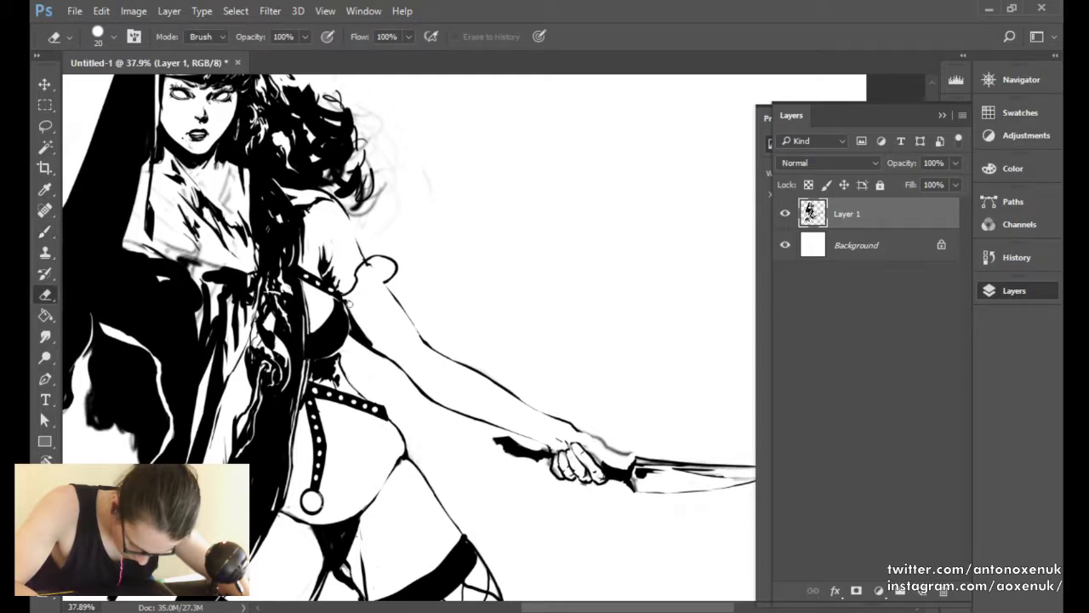
pyautogui.press('b')
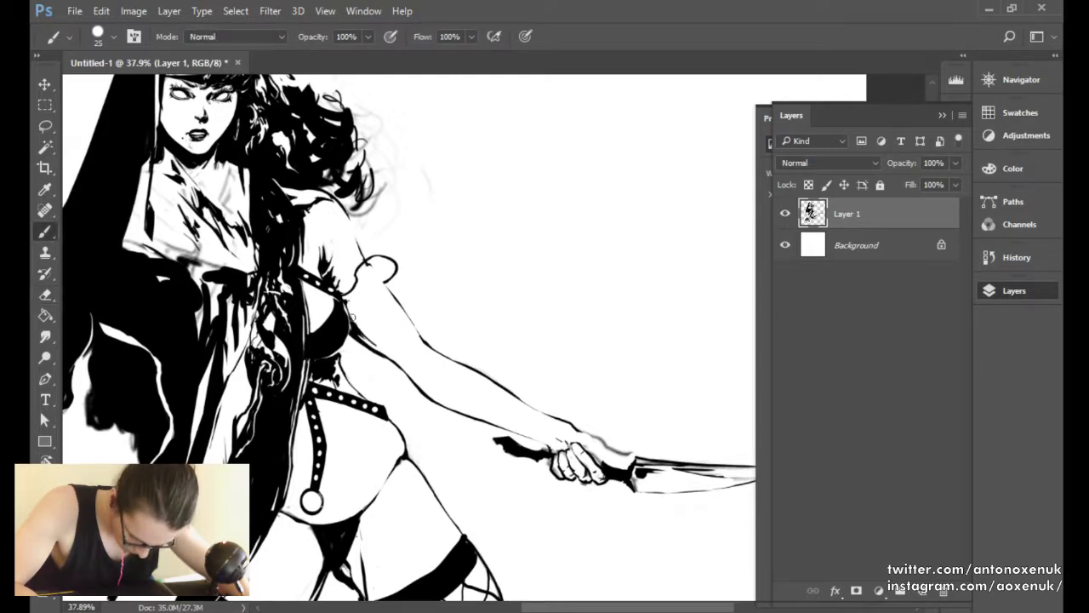
pyautogui.press('e')
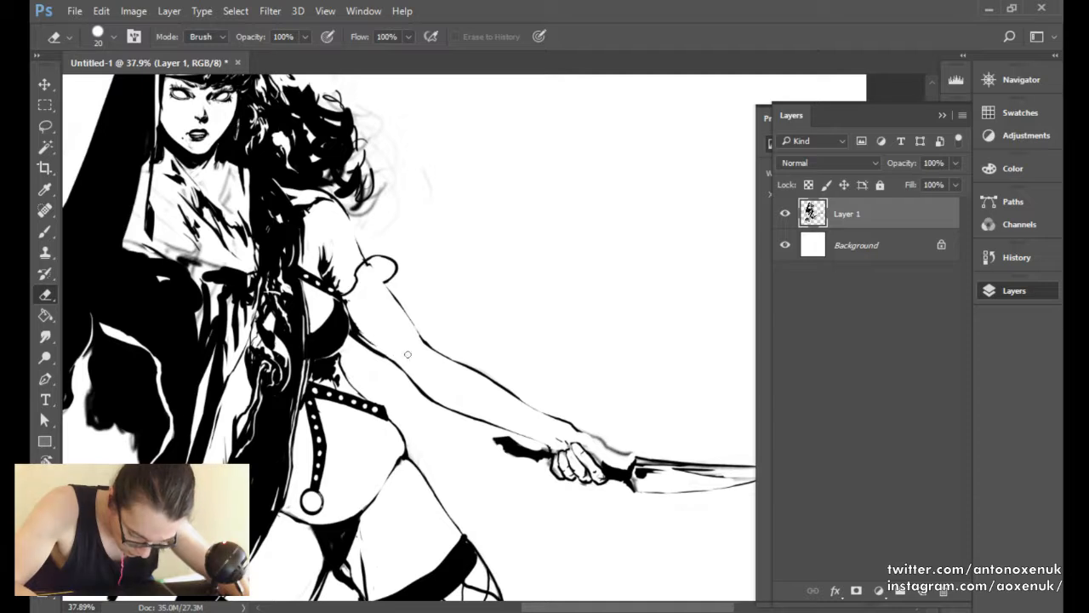
pyautogui.press('b')
pyautogui.moveTo(367, 333); pyautogui.dragTo(395, 359)
pyautogui.press('e')
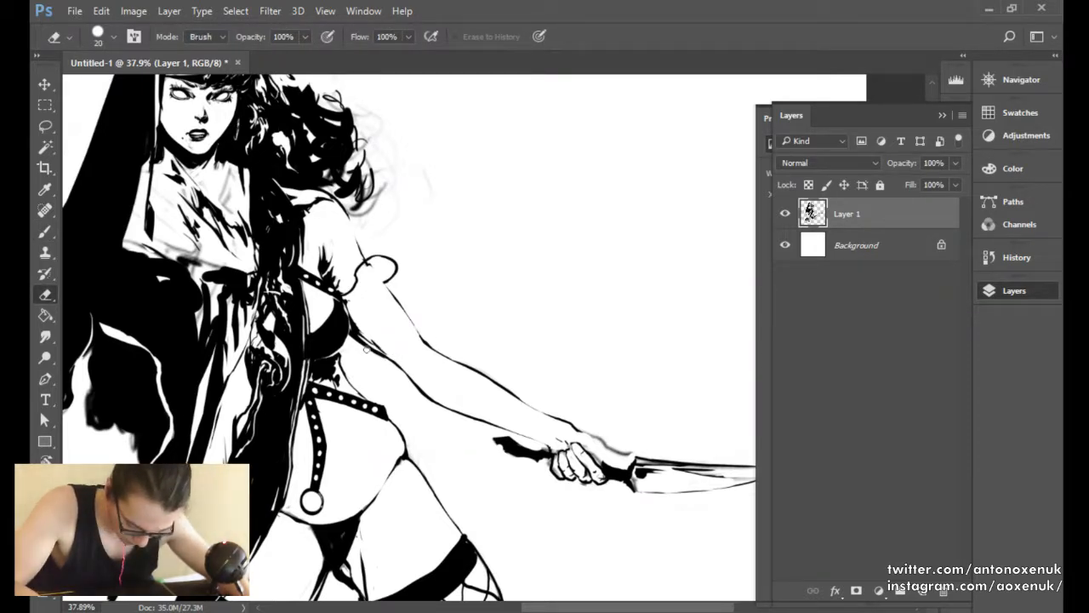
# Ink a small crease mark at the knife arm's elbow and trim it with the 20 px eraser.
pyautogui.press('b')
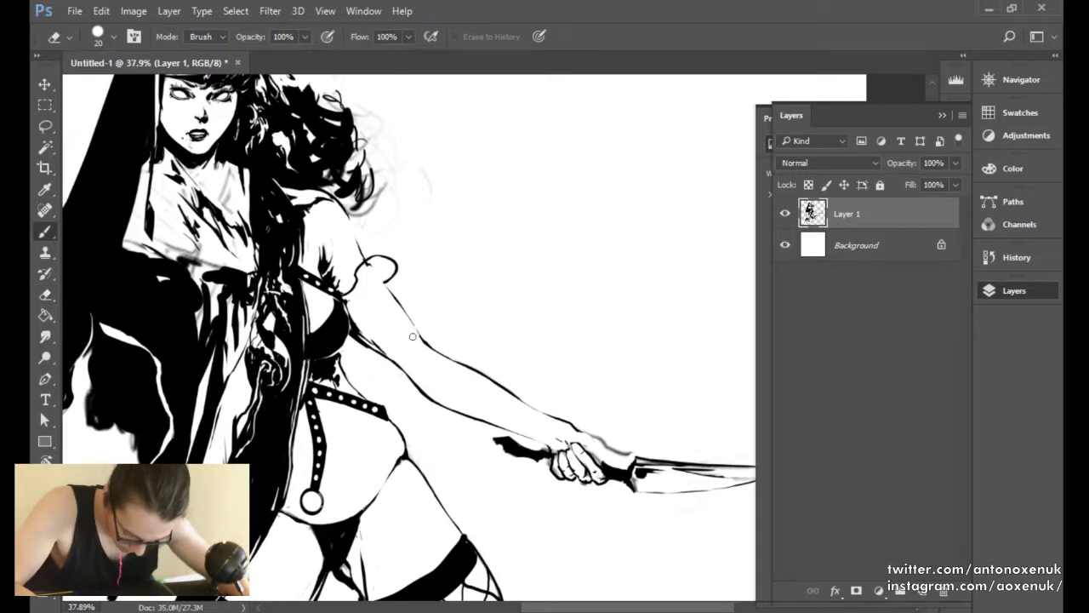
pyautogui.press('e')
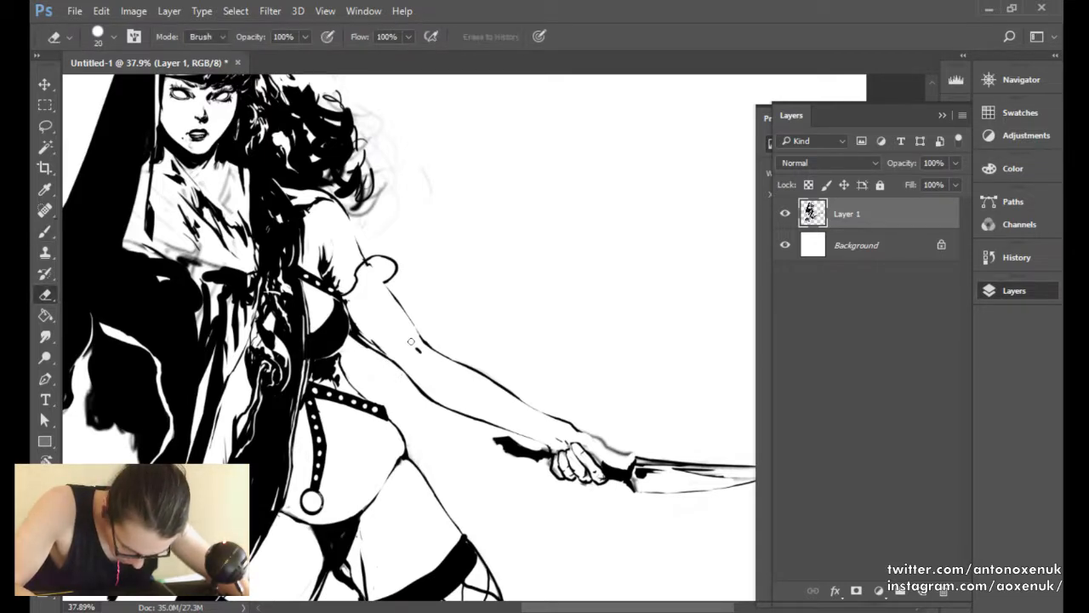
pyautogui.press('b')
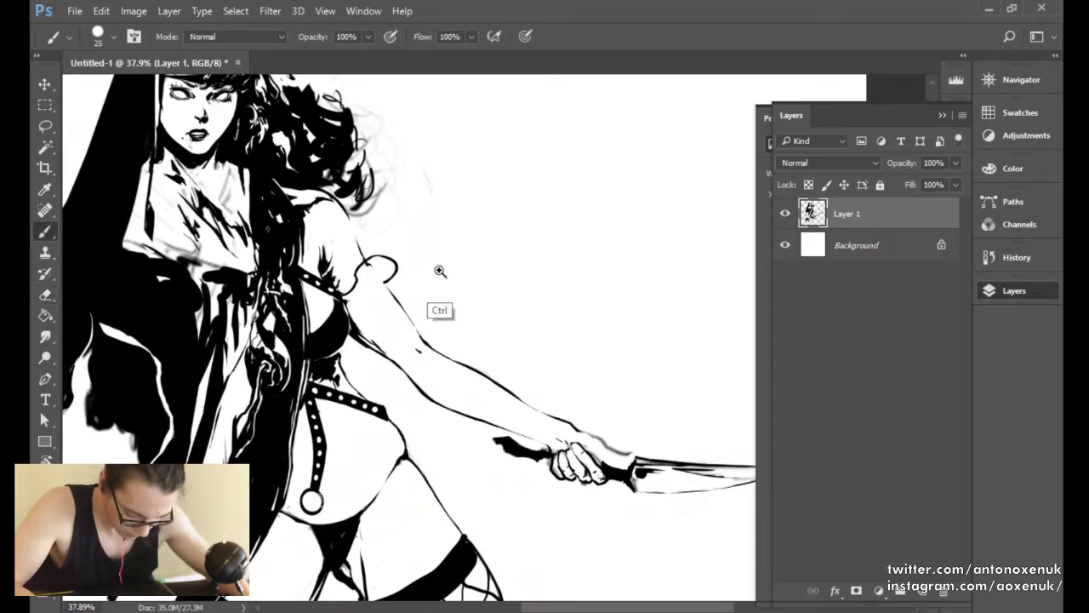
pyautogui.scroll(-5, 438, 272)
pyautogui.scroll(5, 466, 247)
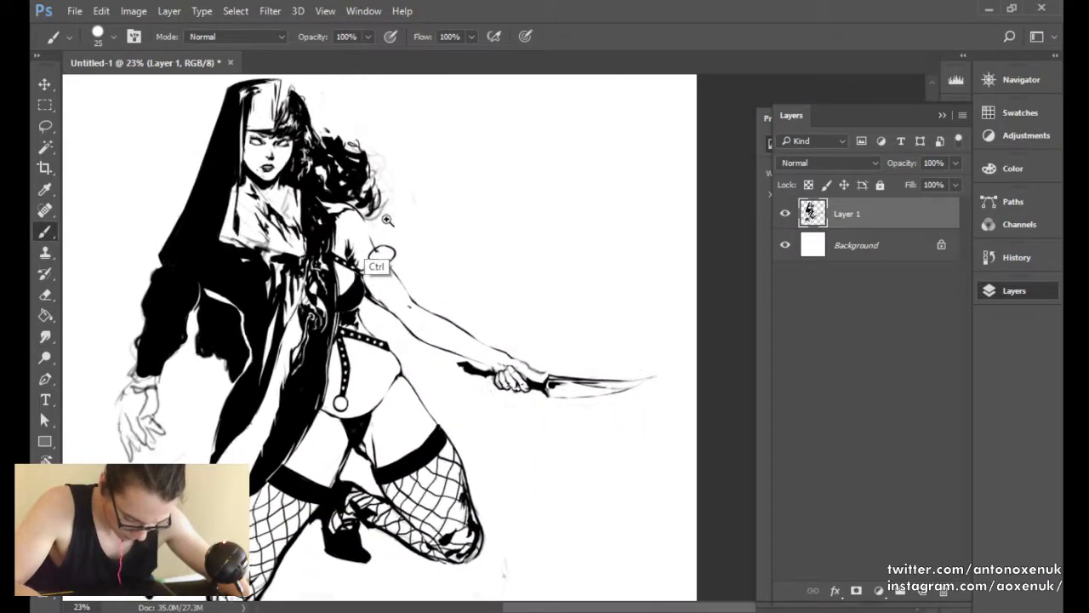
# Reshape the black armpit shadow above the studded strap with the 25 px brush and 20 px eraser.
pyautogui.press('[')
pyautogui.press(']')
pyautogui.moveTo(348, 259); pyautogui.dragTo(351, 238)
pyautogui.press('e')
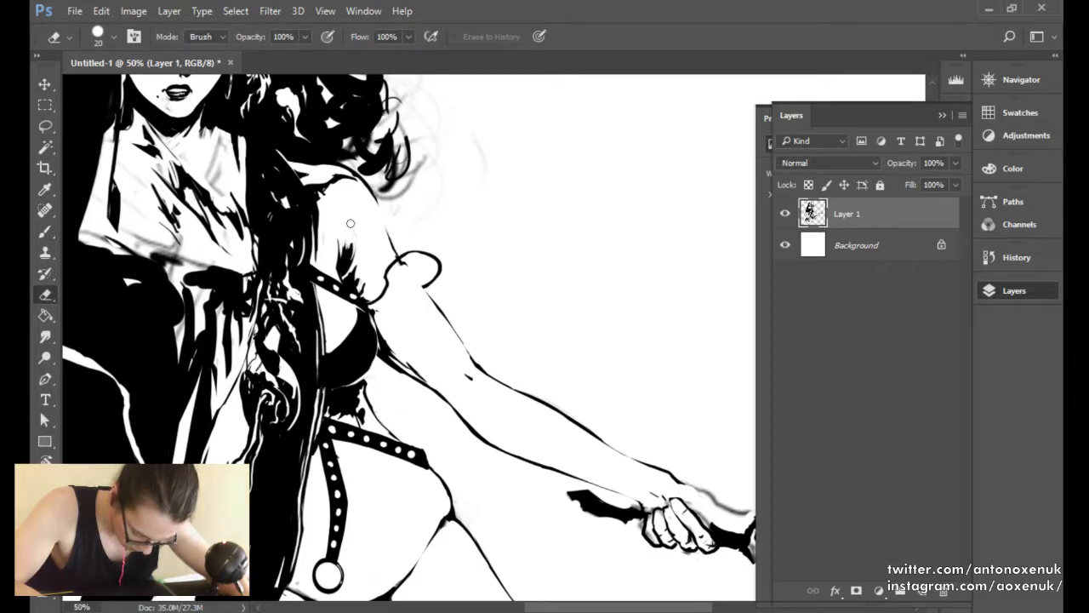
pyautogui.press('b')
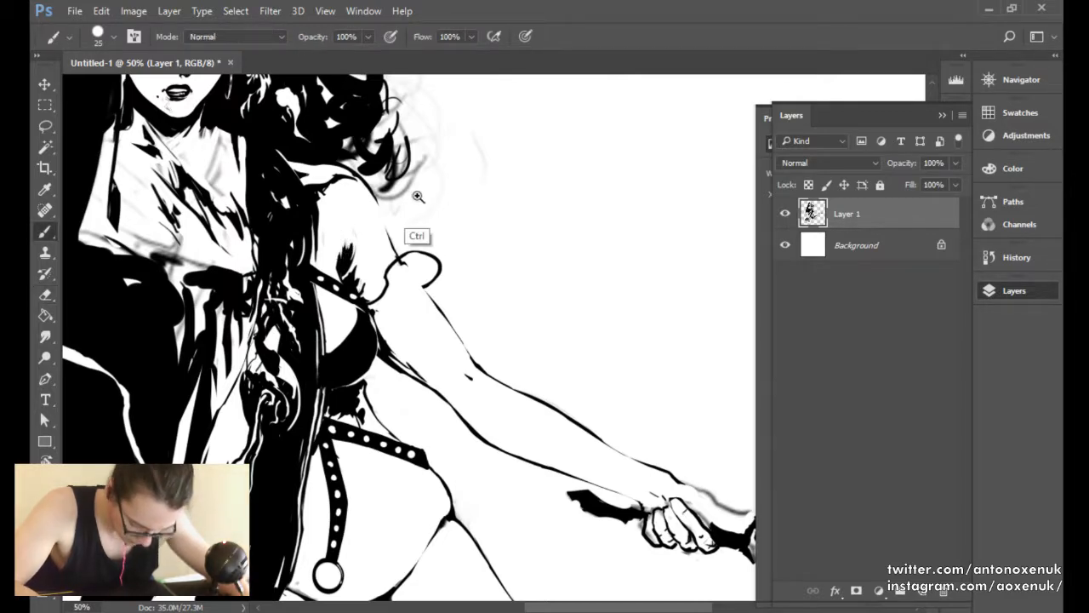
pyautogui.scroll(-2, 414, 230)
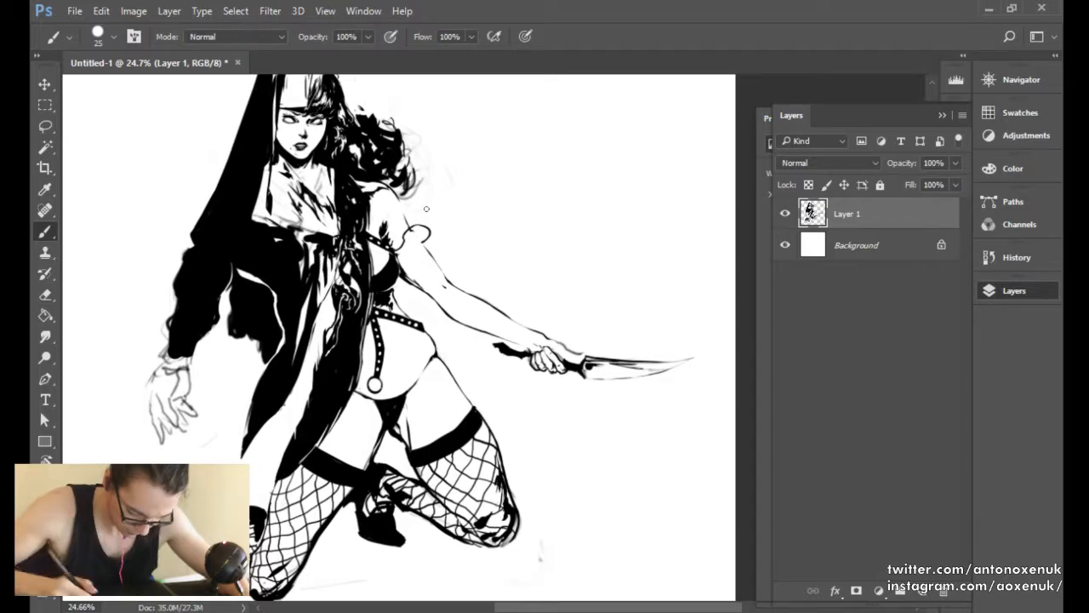
# Straighten the bra cup's upper edge with the 25 px brush and cut a thin highlight along it with a 9 px eraser.
pyautogui.scroll(3, 413, 279)
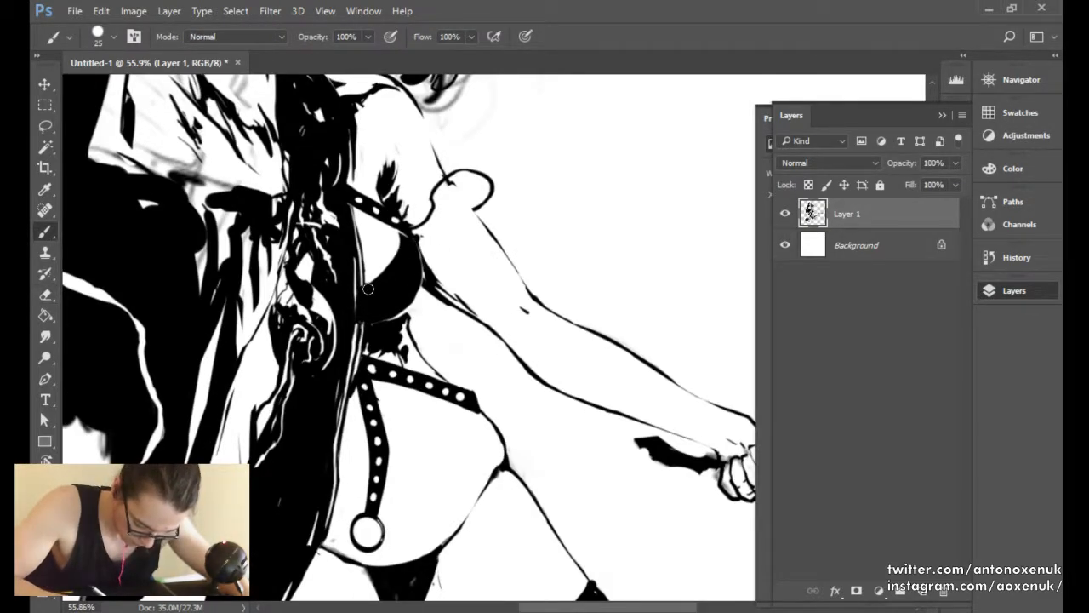
pyautogui.press('e')
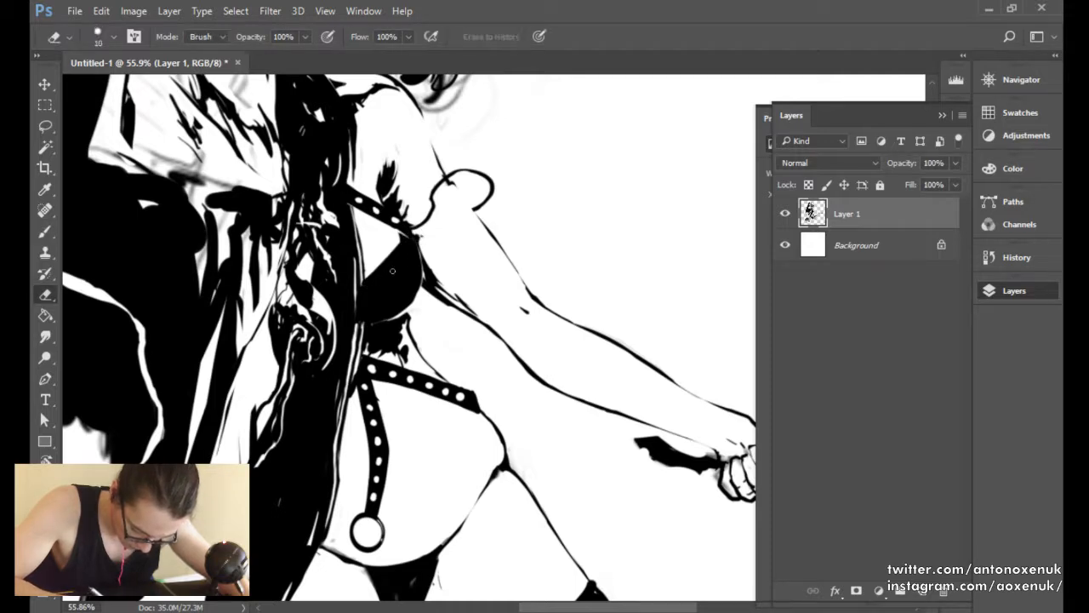
pyautogui.press('[')
pyautogui.moveTo(371, 284); pyautogui.dragTo(412, 242)
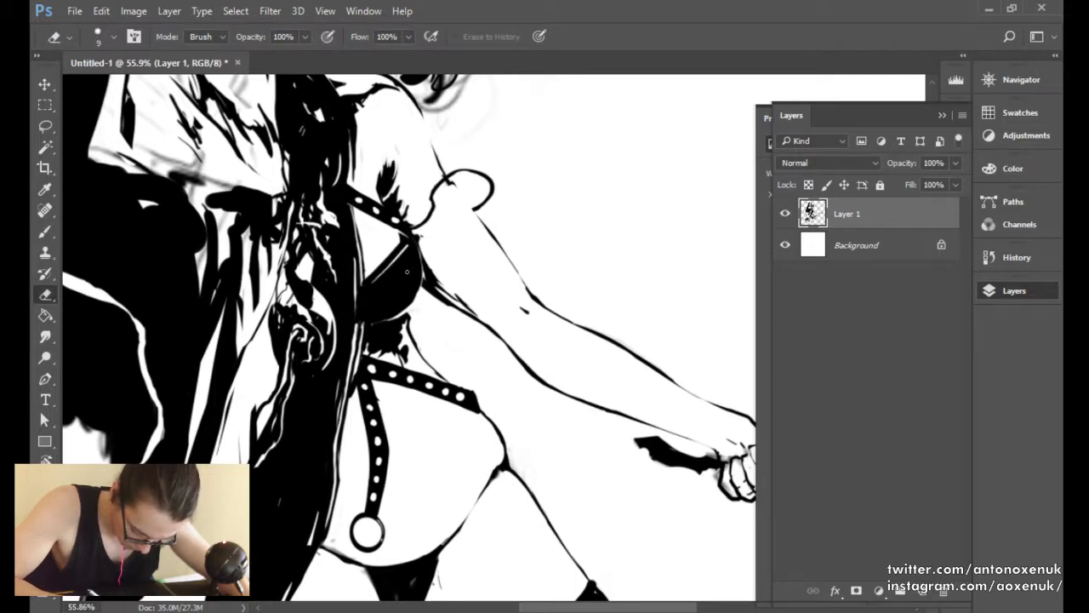
pyautogui.hotkey('ctrl', 'z')
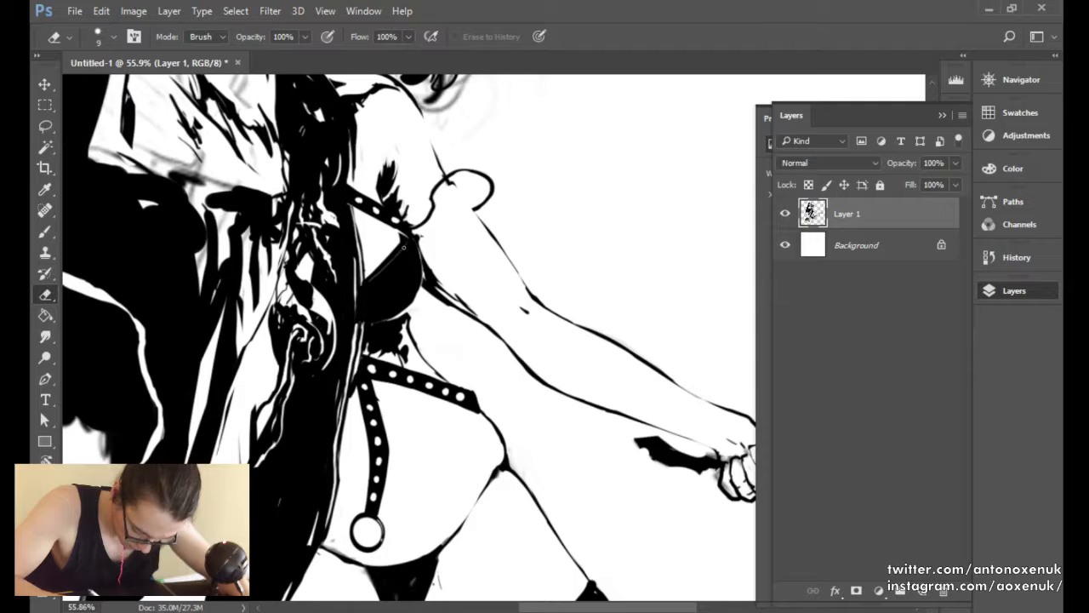
pyautogui.press('b')
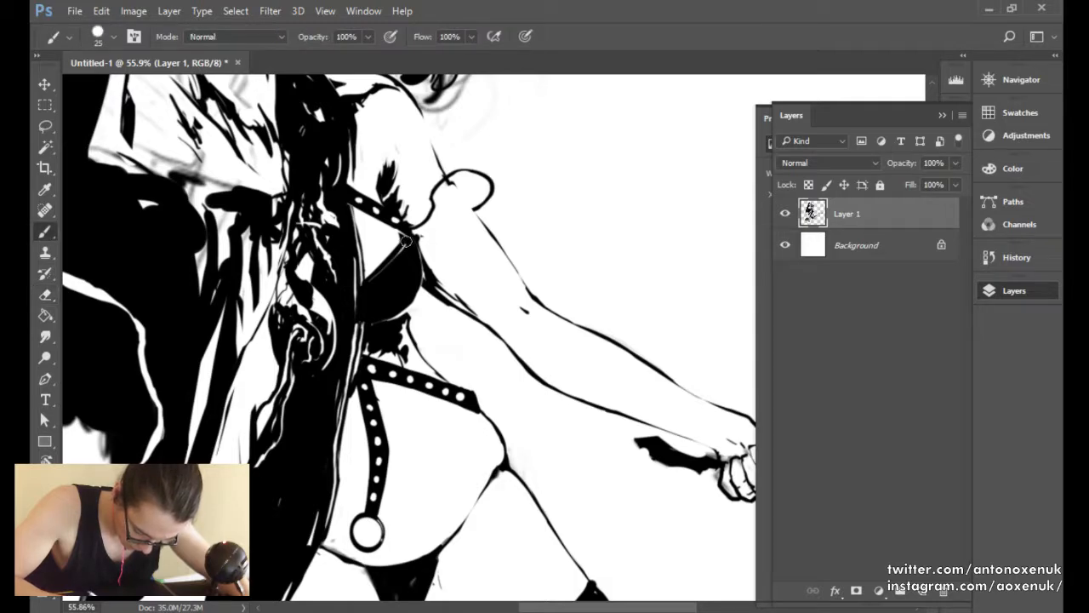
pyautogui.moveTo(424, 255)
pyautogui.mouseDown()
pyautogui.moveTo(380, 289)
pyautogui.moveTo(430, 262)
pyautogui.mouseUp()
# Try to add fine lines along the bra cup's inner edge with a 4 px brush.
pyautogui.press('[')
pyautogui.press('[')
pyautogui.press('[')
pyautogui.press('[')
pyautogui.press('[')
pyautogui.press('[')
pyautogui.press('[')
pyautogui.press('[')
pyautogui.press('[')
pyautogui.press('[')
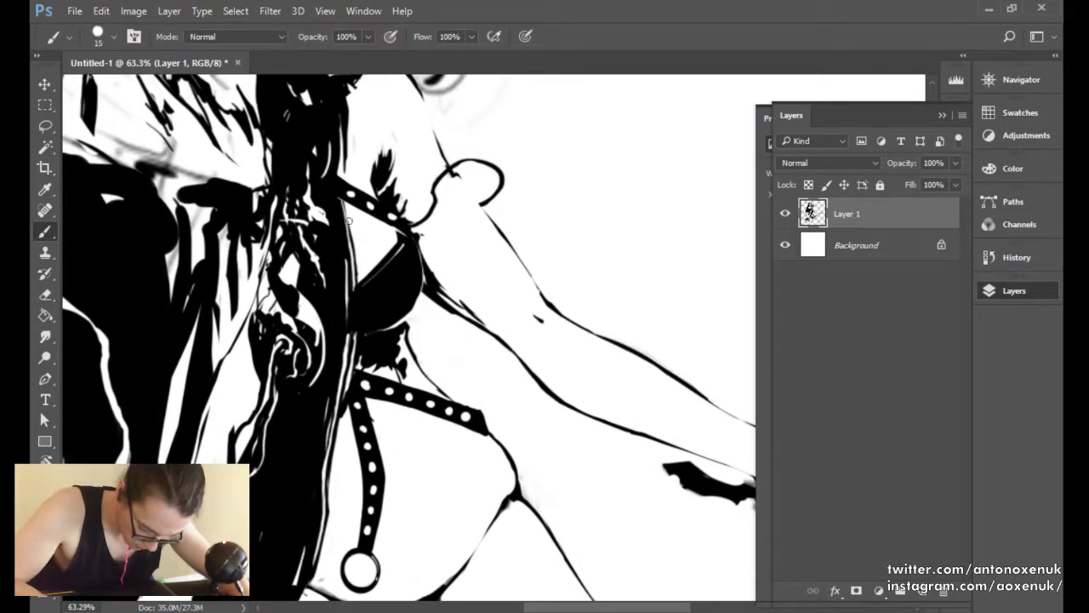
pyautogui.moveTo(347, 213); pyautogui.dragTo(354, 257)
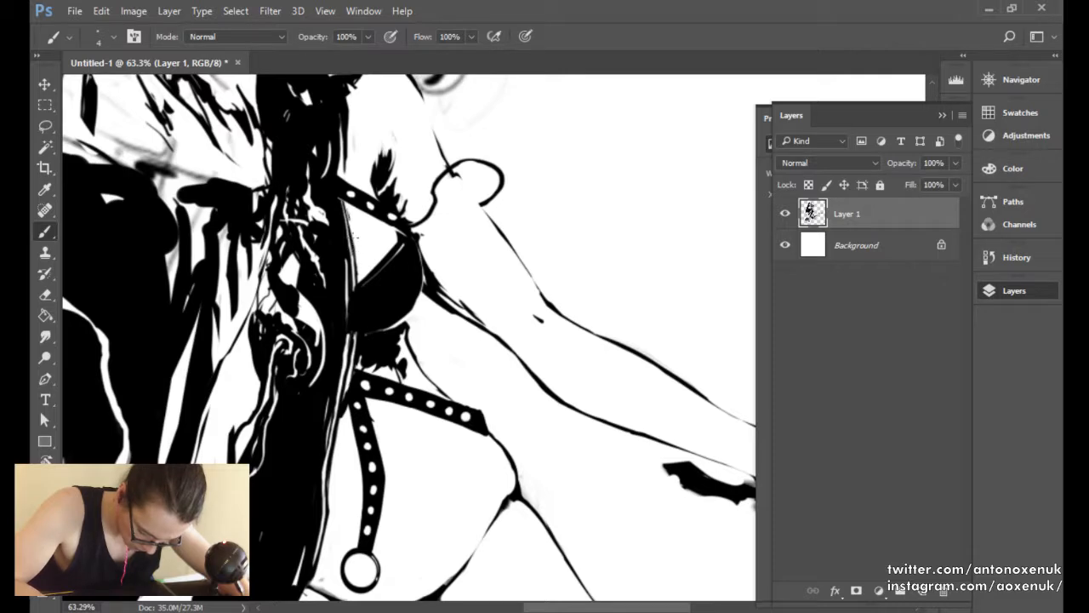
pyautogui.moveTo(350, 218)
pyautogui.mouseDown()
pyautogui.moveTo(355, 246)
pyautogui.moveTo(297, 291)
pyautogui.mouseUp()
pyautogui.hotkey('ctrl', 'z')
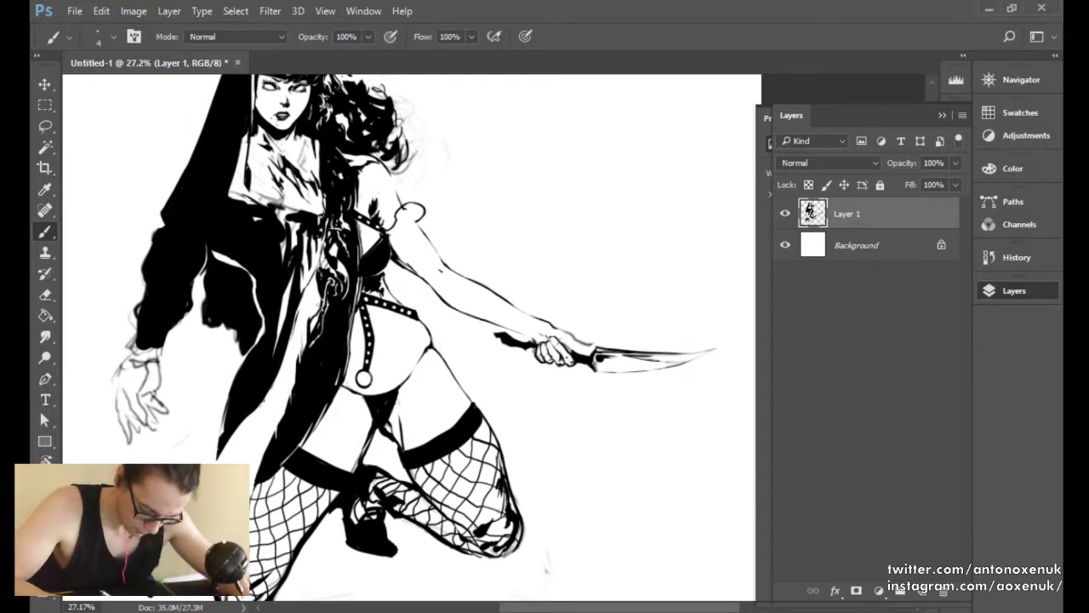
# Square off the lower corner of the black cloth hanging beside the nun's sleeve with a 20 px brush.
pyautogui.press(']')
pyautogui.press(']')
pyautogui.press(']')
pyautogui.press(']')
pyautogui.press(']')
pyautogui.press(']')
pyautogui.press(']')
pyautogui.press(']')
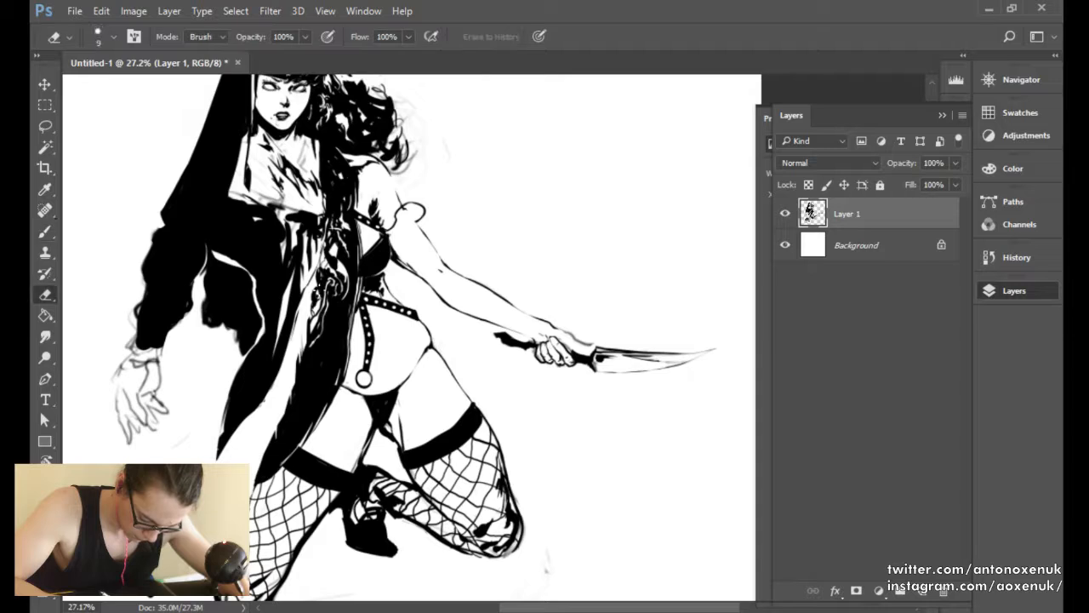
pyautogui.press('e')
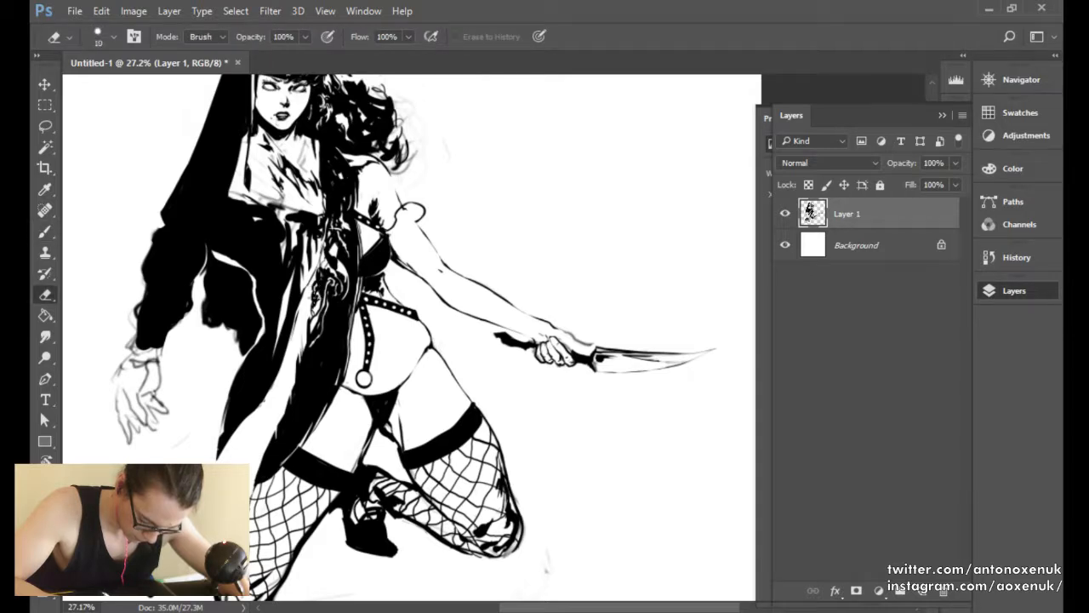
pyautogui.press('b')
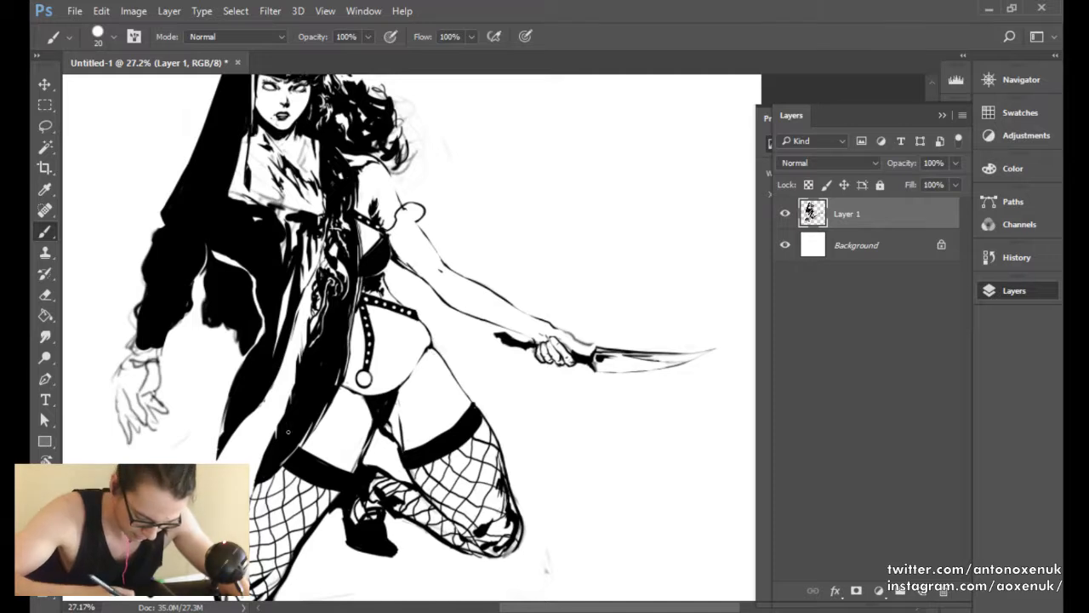
pyautogui.moveTo(241, 395); pyautogui.dragTo(272, 375)
pyautogui.moveTo(286, 316); pyautogui.dragTo(286, 376)
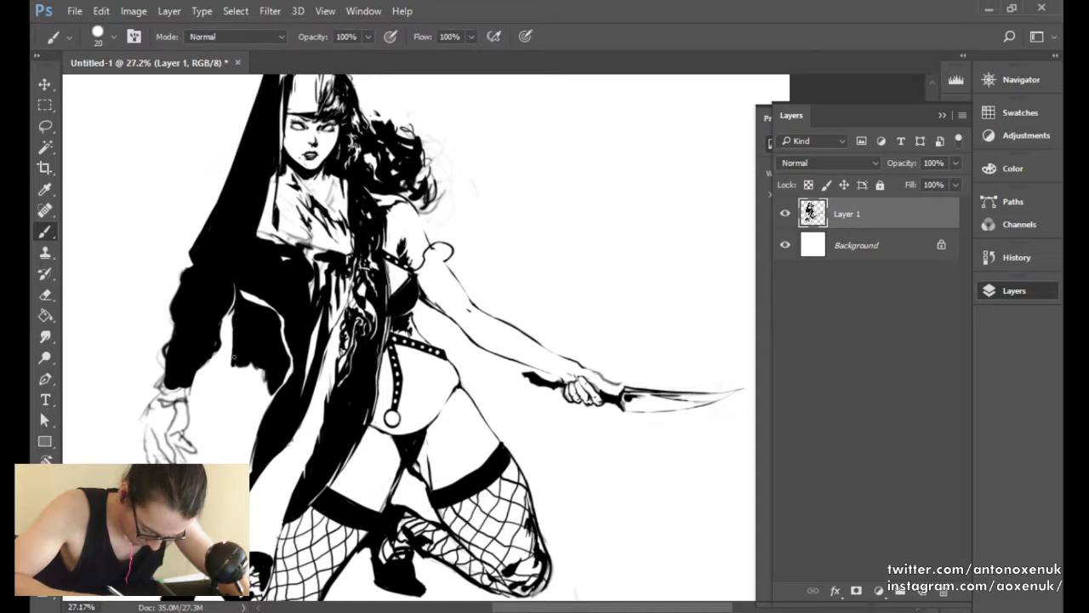
# Cut a thin white fold into the hanging cloth and reshape its ragged hem with the 25 px eraser and 20 px brush.
pyautogui.press('e')
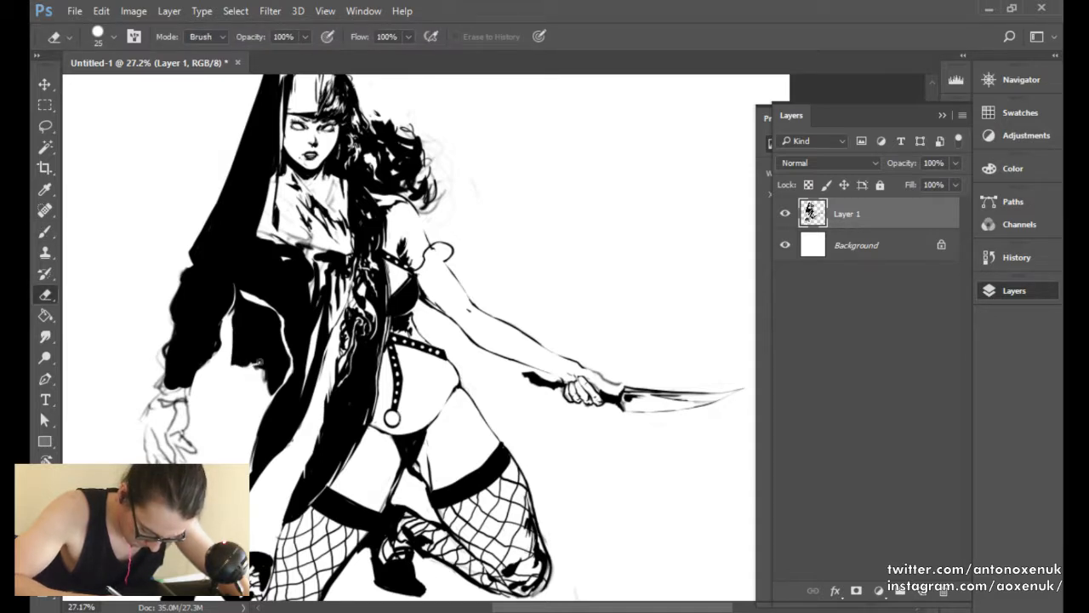
pyautogui.press('b')
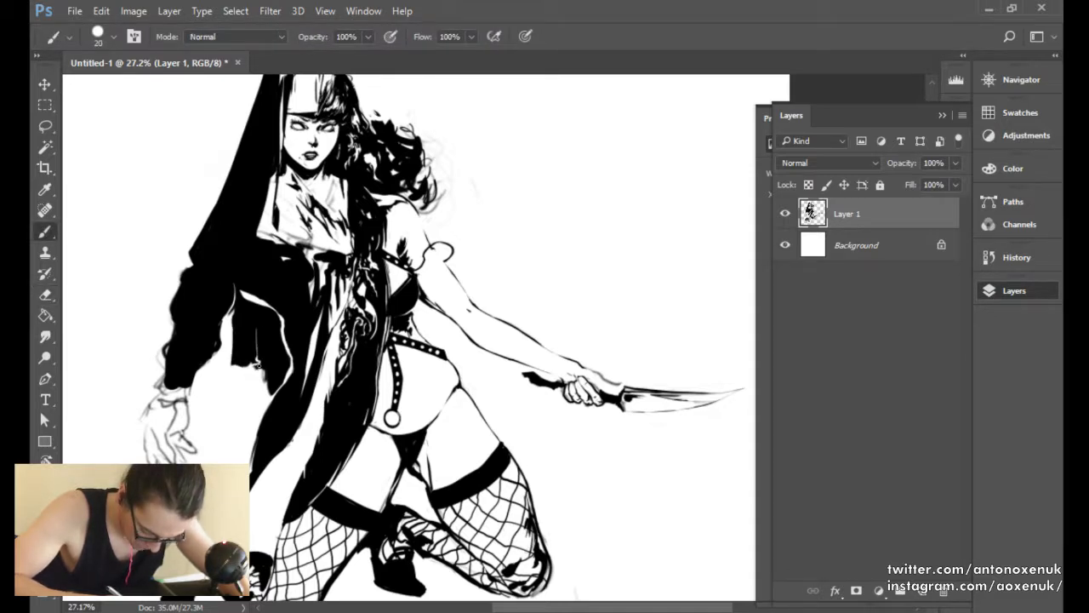
pyautogui.press('e')
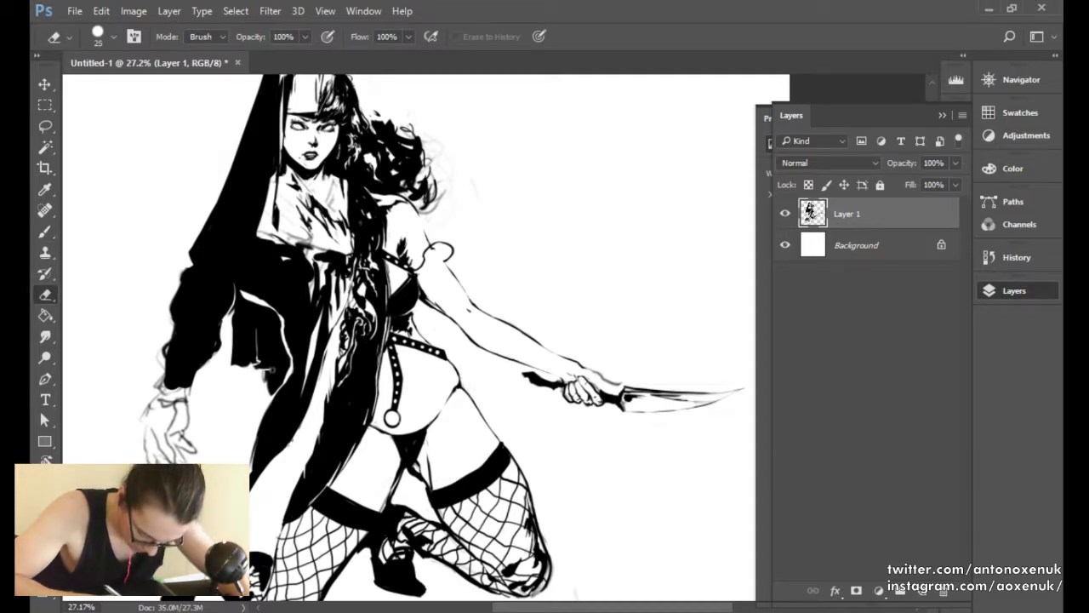
pyautogui.press('b')
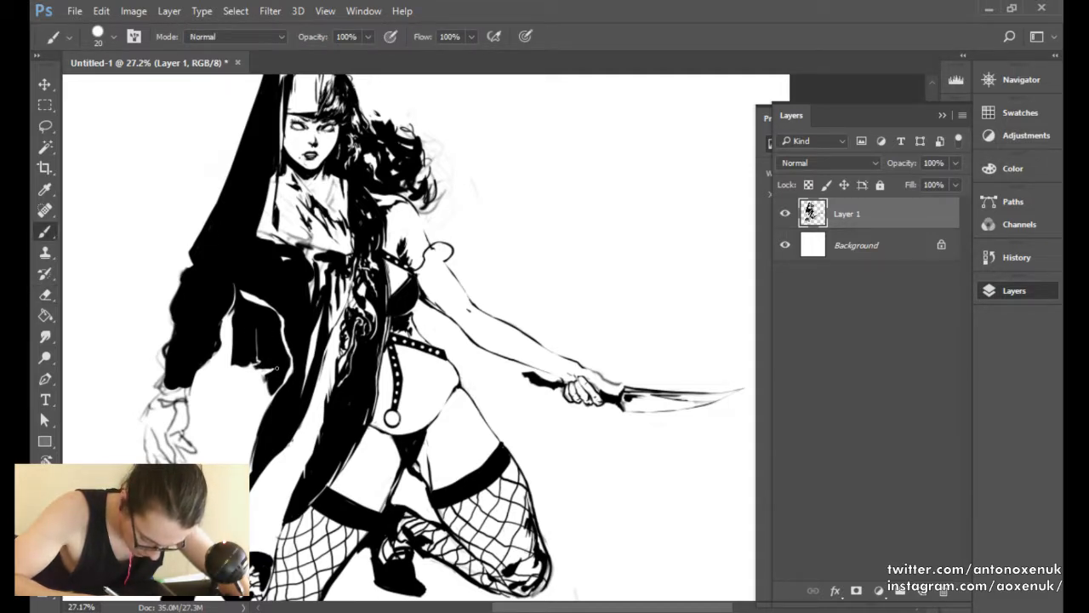
pyautogui.press('e')
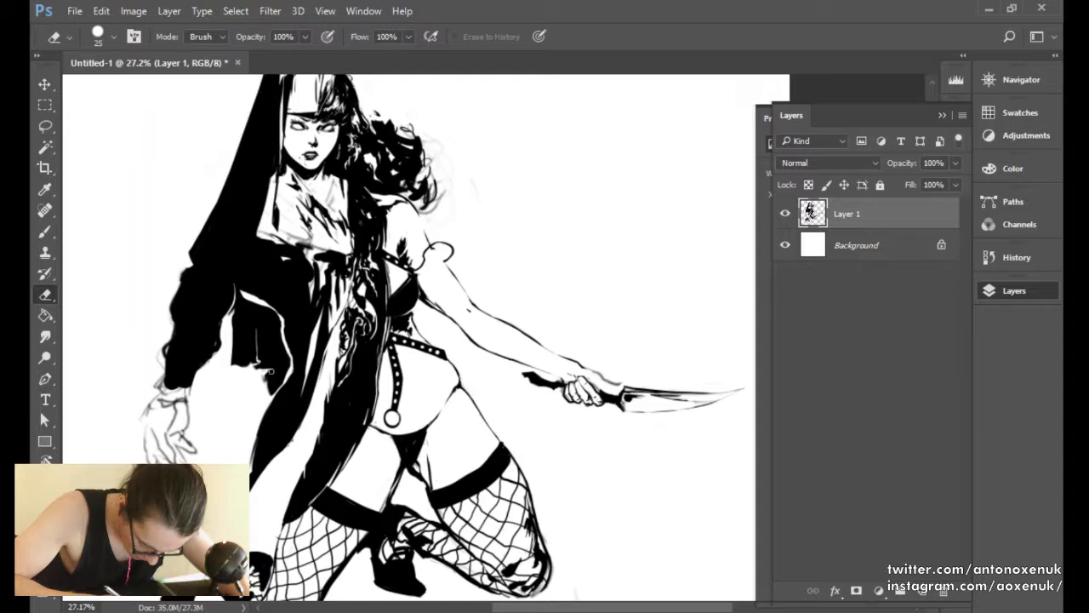
pyautogui.press('b')
pyautogui.press('e')
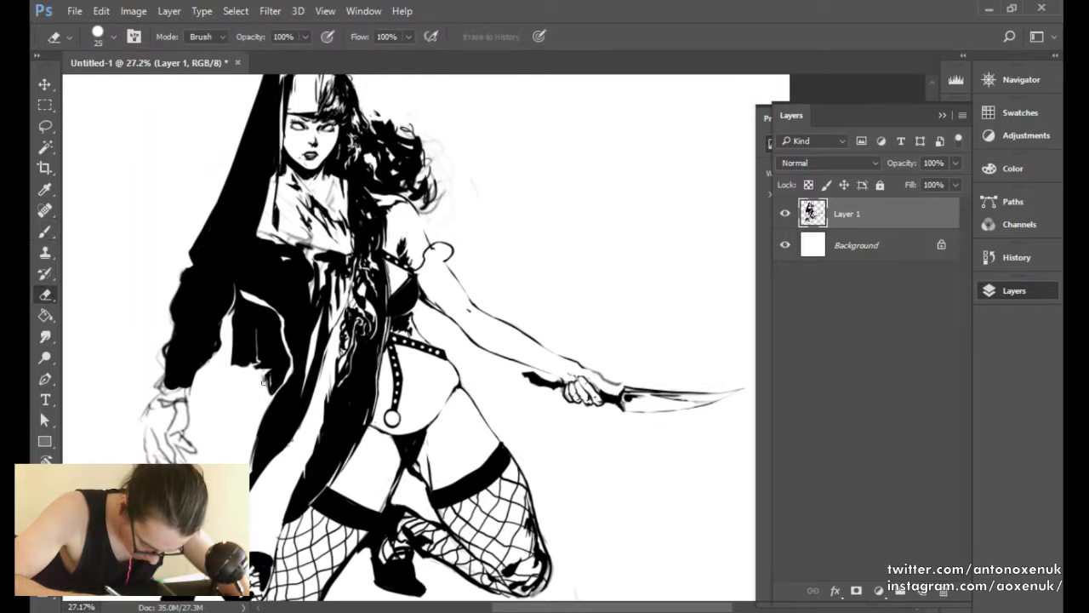
pyautogui.moveTo(266, 378); pyautogui.dragTo(272, 400)
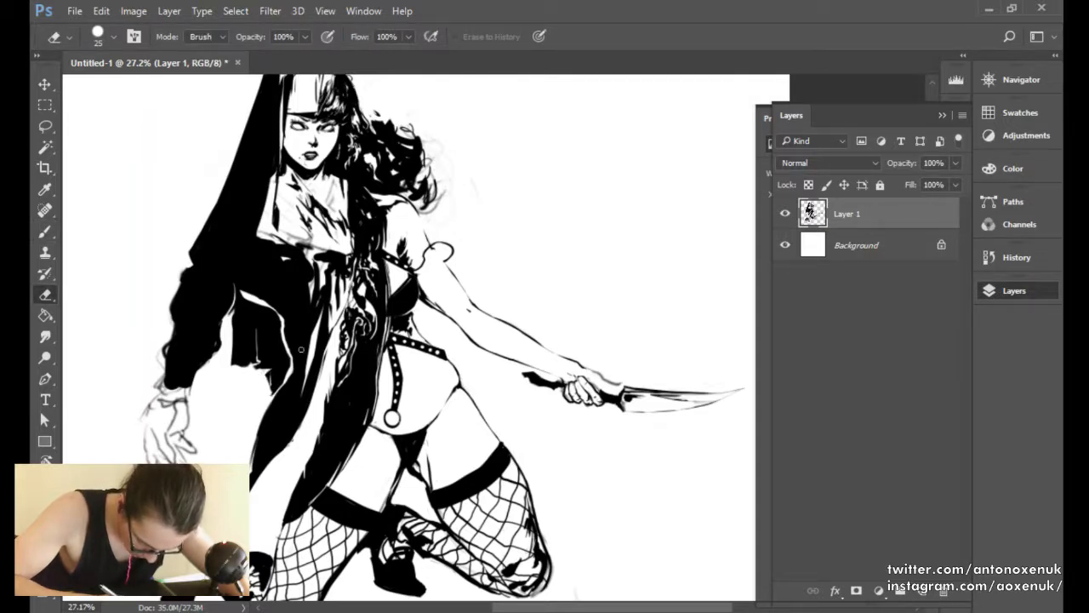
pyautogui.press('b')
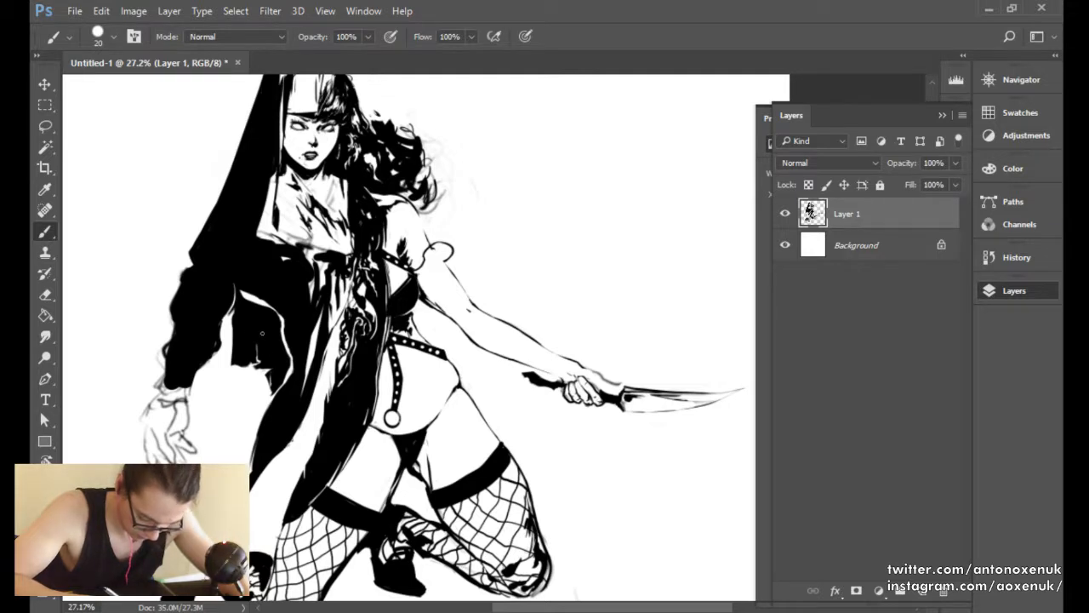
pyautogui.moveTo(269, 321)
pyautogui.mouseDown()
pyautogui.moveTo(268, 351)
pyautogui.moveTo(269, 322)
pyautogui.moveTo(290, 394)
pyautogui.mouseUp()
pyautogui.press('e')
pyautogui.press('b')
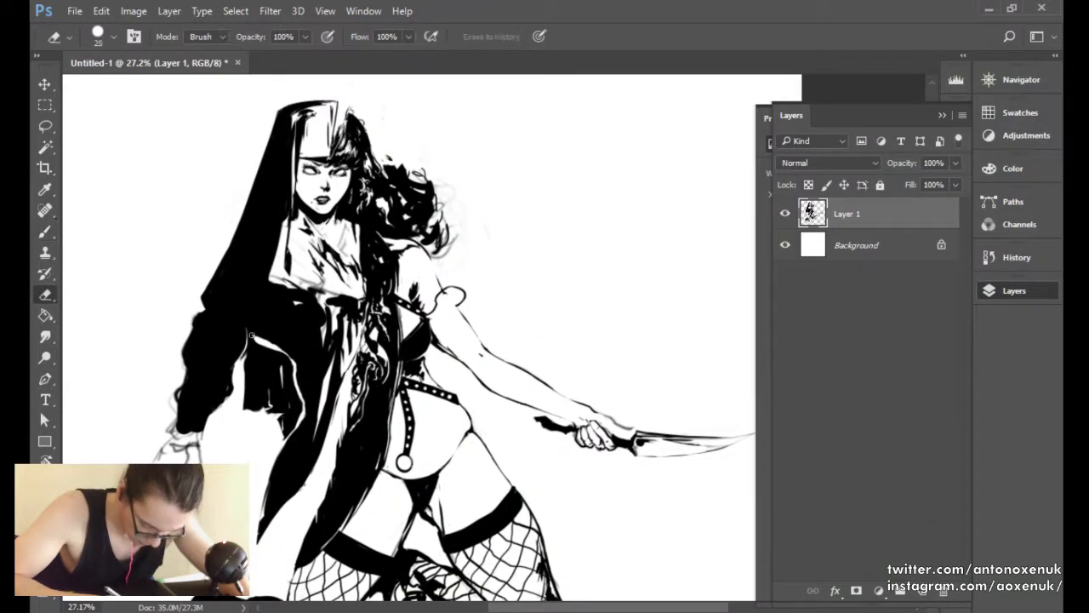
# Clean up the edges of the nun's black sleeve down to the cuff with the 25 px eraser and 20 px brush.
pyautogui.press('e')
pyautogui.moveTo(183, 389)
pyautogui.mouseDown()
pyautogui.moveTo(174, 424)
pyautogui.moveTo(192, 434)
pyautogui.mouseUp()
pyautogui.press('b')
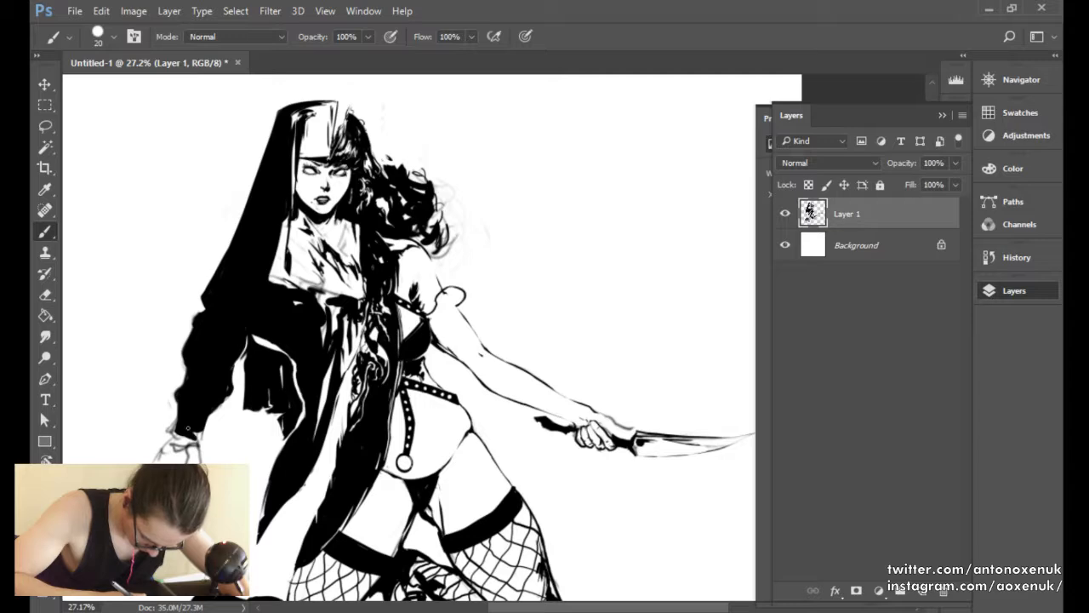
pyautogui.press('e')
pyautogui.press('b')
pyautogui.moveTo(227, 392); pyautogui.dragTo(245, 384)
pyautogui.press('e')
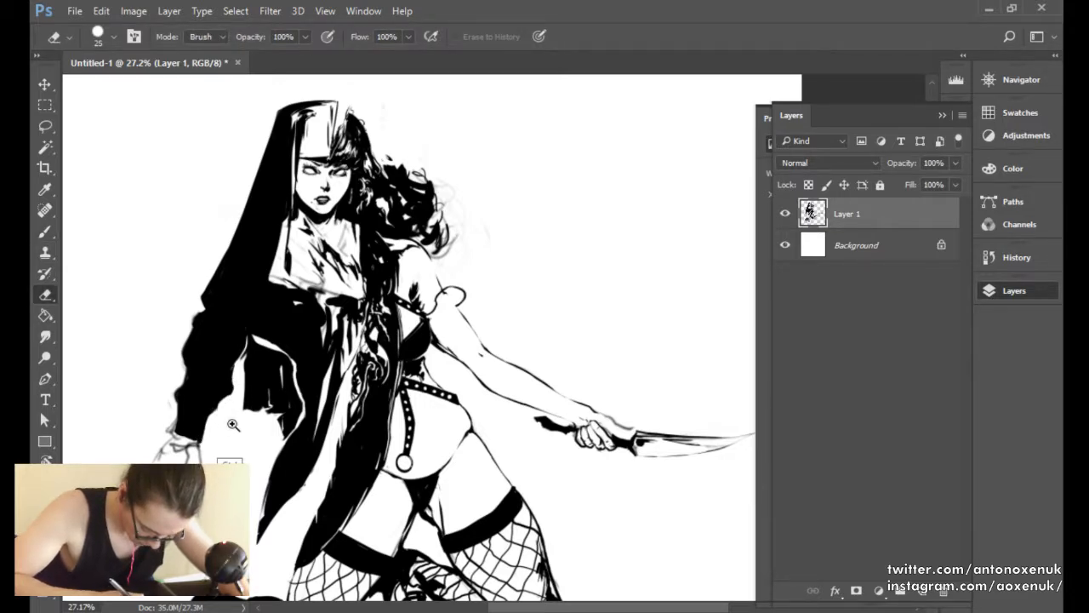
# Ink black shadows between the fingers of the hand gripping the knife with the 20 px brush.
pyautogui.moveTo(232, 425); pyautogui.dragTo(245, 425)
pyautogui.moveTo(245, 426)
pyautogui.mouseDown()
pyautogui.moveTo(180, 374)
pyautogui.moveTo(118, 285)
pyautogui.mouseUp()
pyautogui.moveTo(568, 259)
pyautogui.mouseDown()
pyautogui.moveTo(445, 302)
pyautogui.moveTo(428, 294)
pyautogui.moveTo(430, 278)
pyautogui.mouseUp()
pyautogui.press('b')
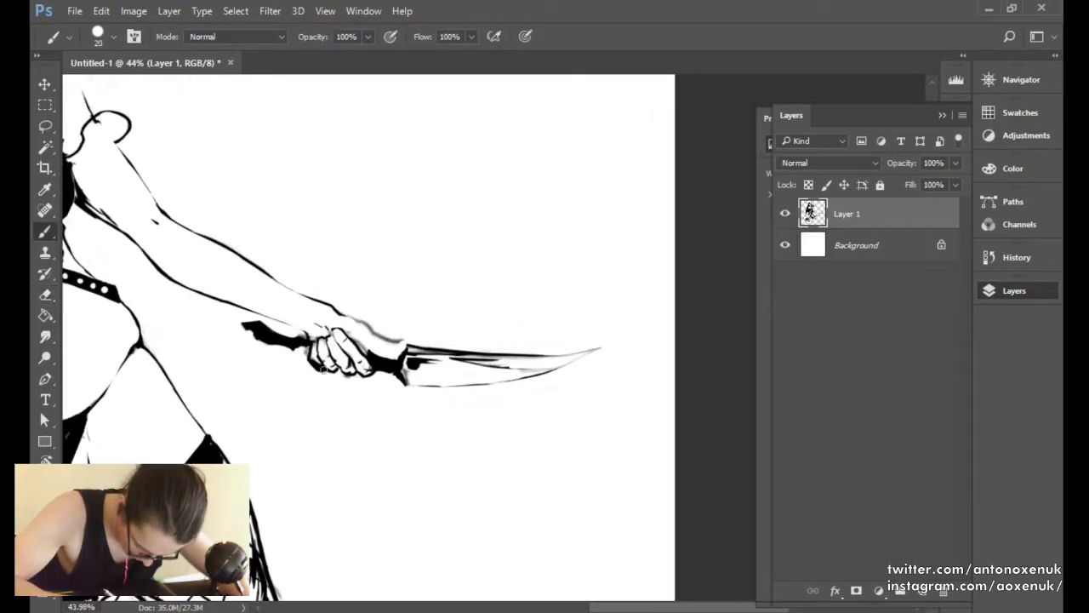
pyautogui.moveTo(337, 370); pyautogui.dragTo(332, 358)
pyautogui.moveTo(348, 363); pyautogui.dragTo(355, 374)
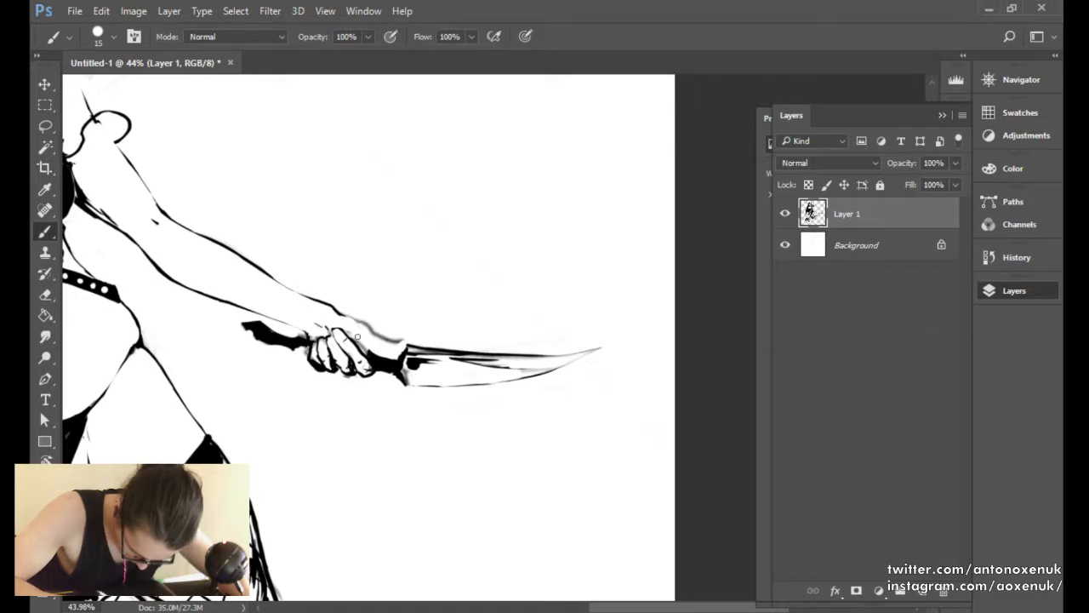
# Darken the knife's guard and erase the stretch of handle between the guard and the fist.
pyautogui.press('[')
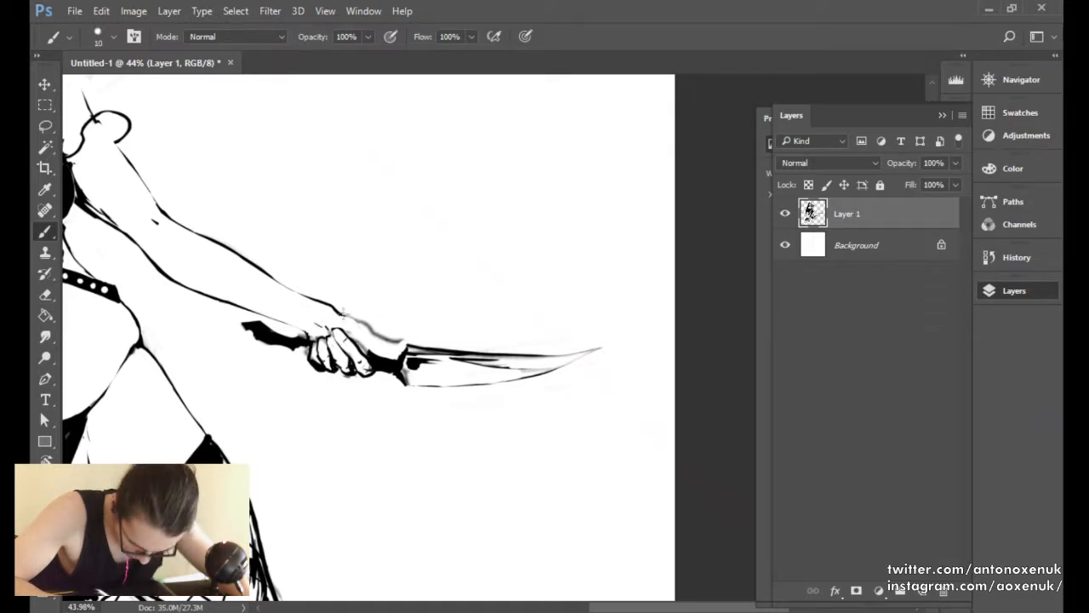
pyautogui.press('r')
pyautogui.moveTo(445, 401)
pyautogui.mouseDown()
pyautogui.moveTo(388, 265)
pyautogui.moveTo(496, 496)
pyautogui.moveTo(552, 422)
pyautogui.mouseUp()
pyautogui.moveTo(429, 509)
pyautogui.mouseDown()
pyautogui.moveTo(419, 528)
pyautogui.moveTo(430, 523)
pyautogui.mouseUp()
pyautogui.press(']')
pyautogui.moveTo(468, 442)
pyautogui.mouseDown()
pyautogui.moveTo(451, 464)
pyautogui.moveTo(489, 449)
pyautogui.mouseUp()
pyautogui.press('e')
# Lasso the knife's blade and guard, move them down against the fist, and deselect.
pyautogui.press('l')
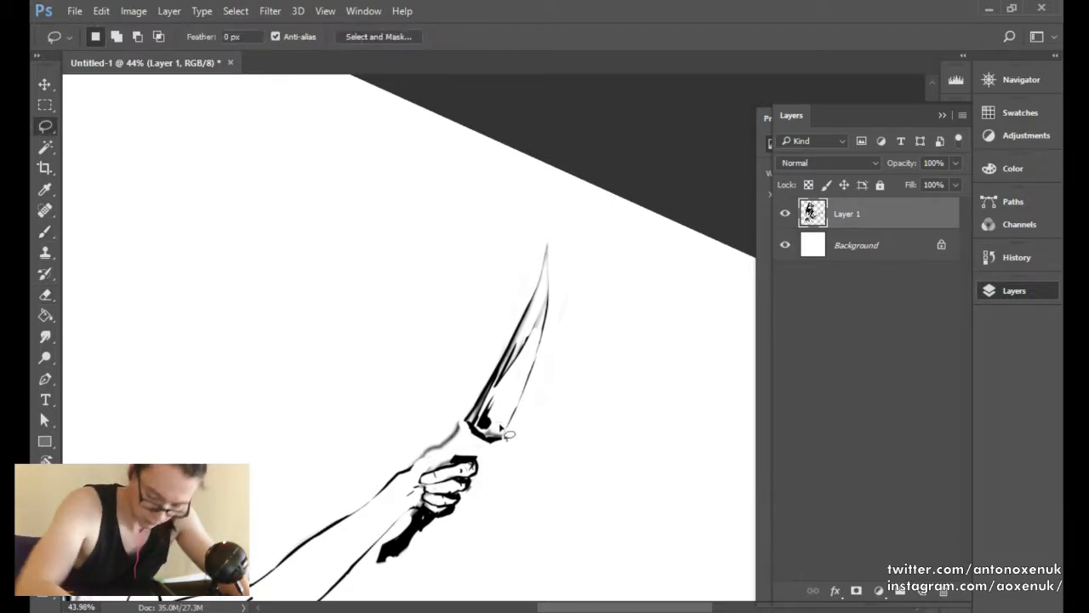
pyautogui.moveTo(455, 449)
pyautogui.mouseDown()
pyautogui.moveTo(499, 470)
pyautogui.moveTo(582, 354)
pyautogui.moveTo(588, 217)
pyautogui.moveTo(502, 295)
pyautogui.moveTo(457, 451)
pyautogui.mouseUp()
pyautogui.press('v')
pyautogui.moveTo(508, 394); pyautogui.dragTo(504, 417)
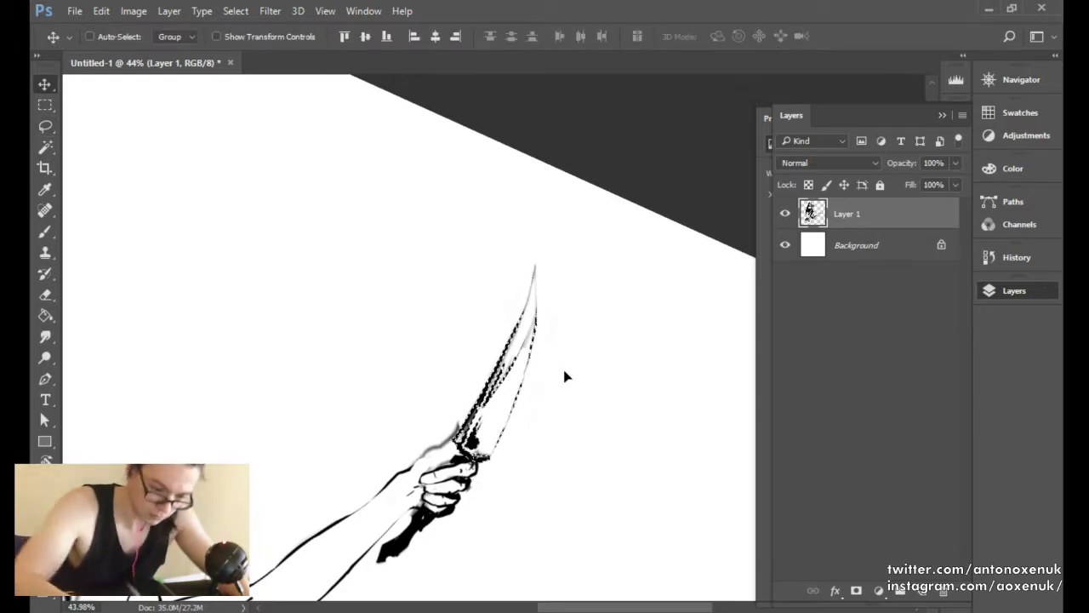
pyautogui.press('l')
pyautogui.hotkey('ctrl', 'd')
# Rejoin the guard to the fist by inking the handle around the index finger with 15 and 20 px brushes.
pyautogui.press('e')
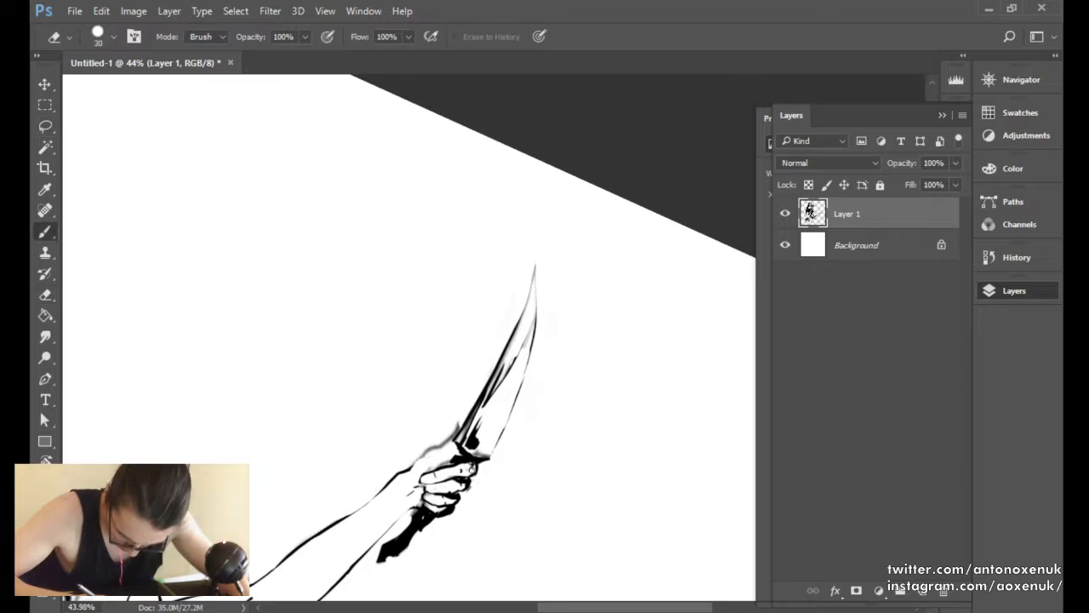
pyautogui.press('b')
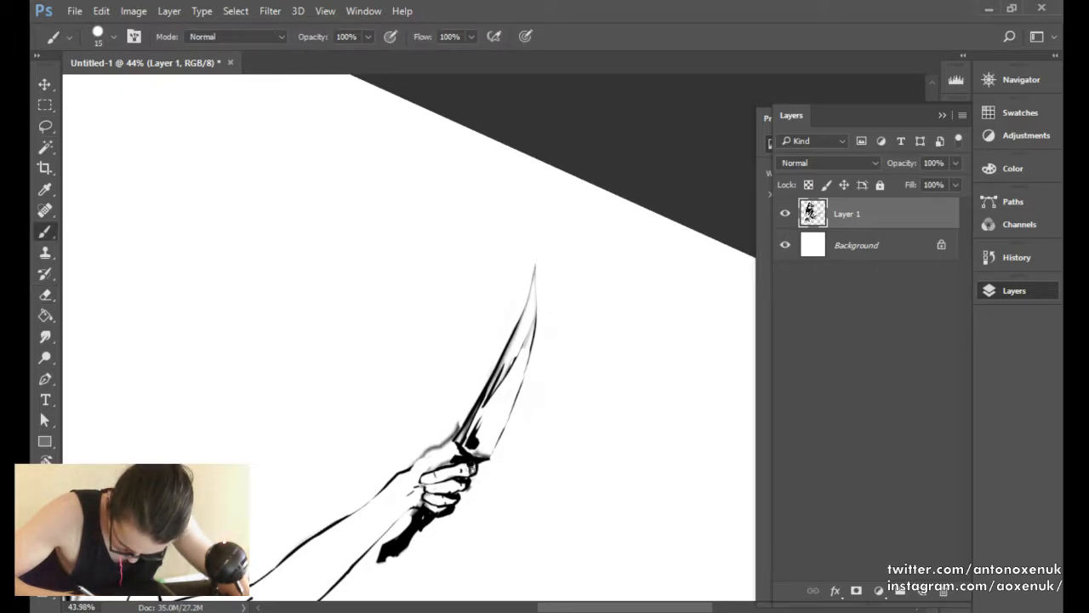
pyautogui.press('r')
pyautogui.moveTo(522, 429)
pyautogui.mouseDown()
pyautogui.moveTo(549, 455)
pyautogui.moveTo(476, 508)
pyautogui.moveTo(479, 455)
pyautogui.mouseUp()
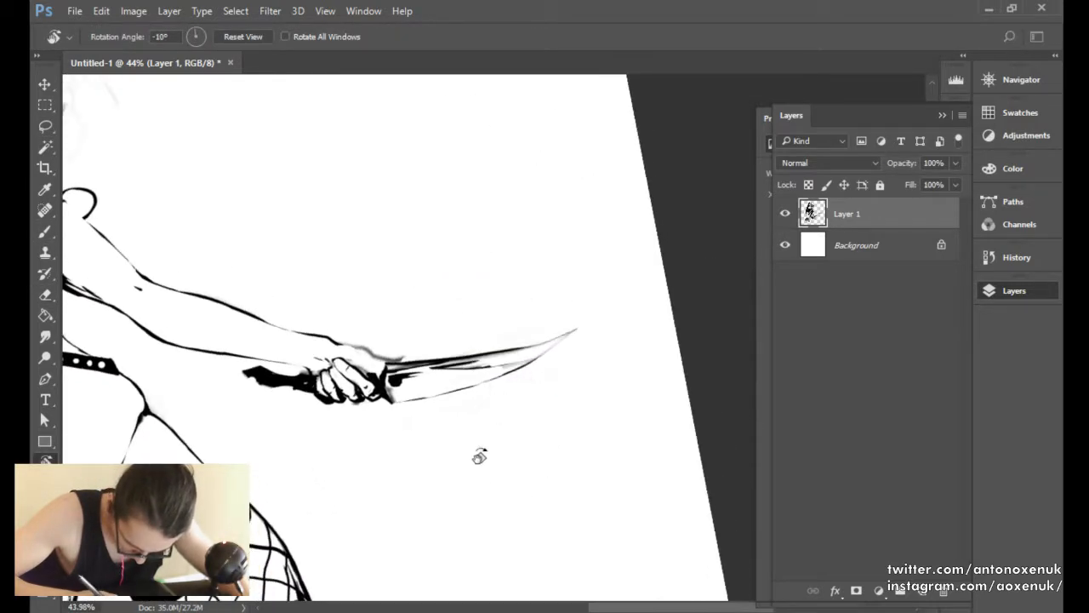
pyautogui.press('b')
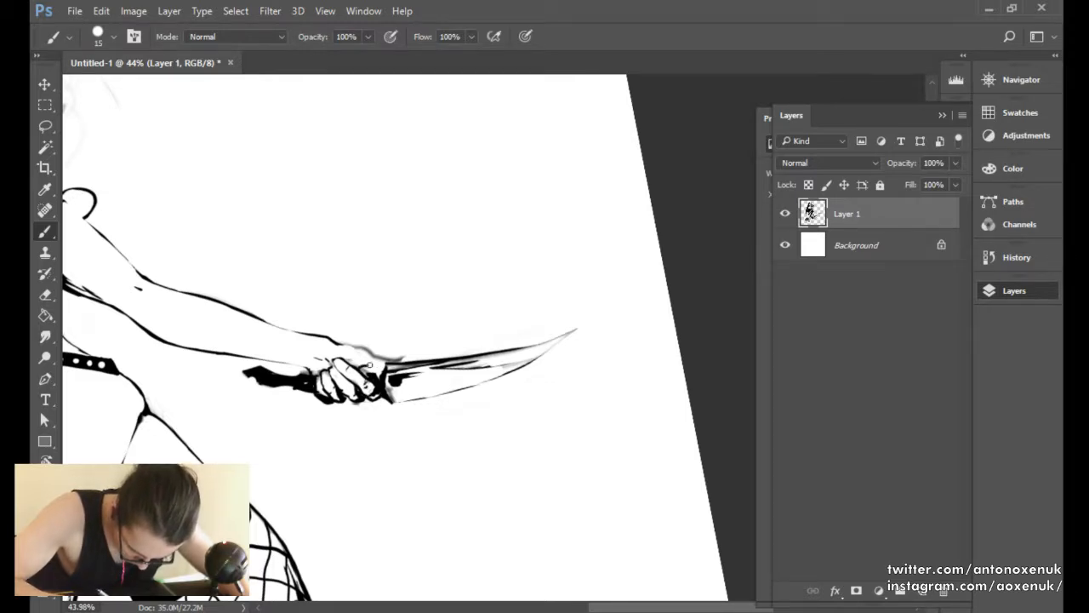
pyautogui.press(']')
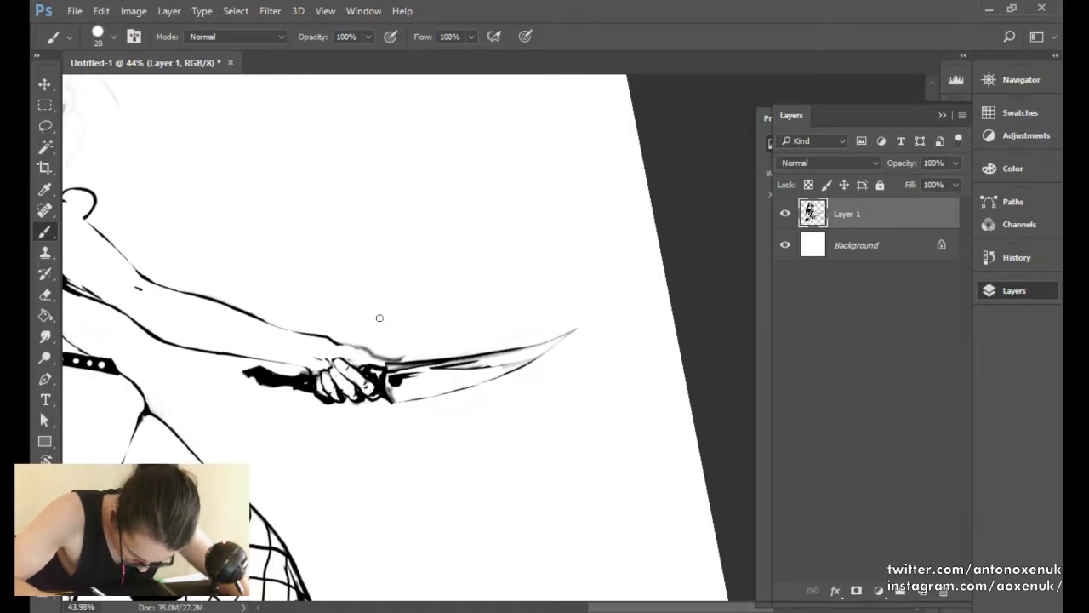
# Ink the outer contour of the wrist and thumb with a 15 px brush, erasing the grey sketch line with the 30 px eraser.
pyautogui.press('r')
pyautogui.moveTo(464, 257)
pyautogui.mouseDown()
pyautogui.moveTo(404, 263)
pyautogui.moveTo(409, 362)
pyautogui.mouseUp()
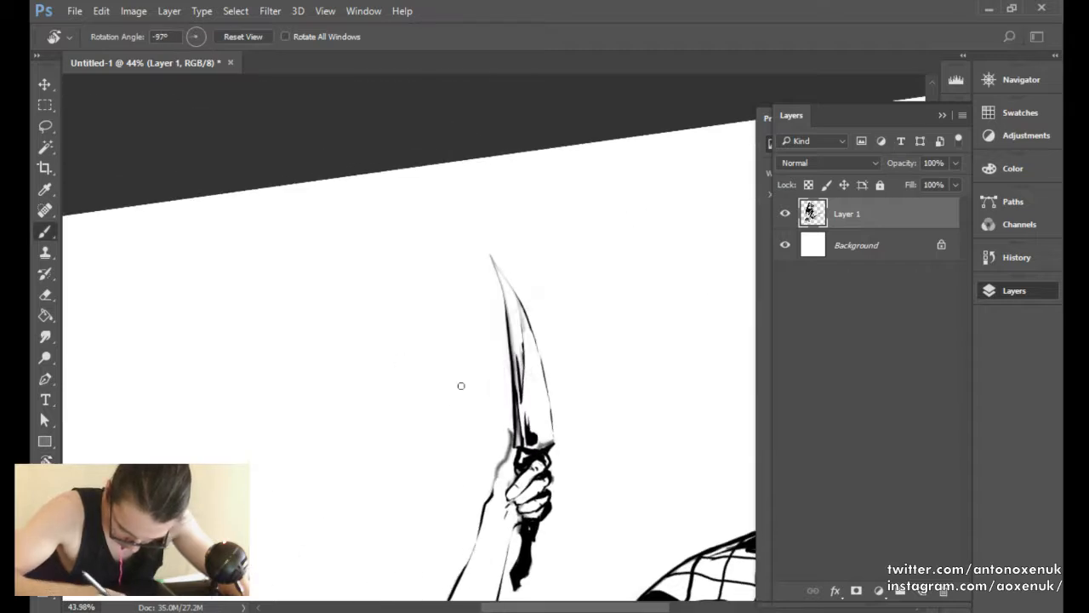
pyautogui.press('[')
pyautogui.moveTo(491, 497)
pyautogui.mouseDown()
pyautogui.moveTo(505, 426)
pyautogui.moveTo(508, 428)
pyautogui.mouseUp()
pyautogui.press('e')
pyautogui.moveTo(492, 479); pyautogui.dragTo(505, 430)
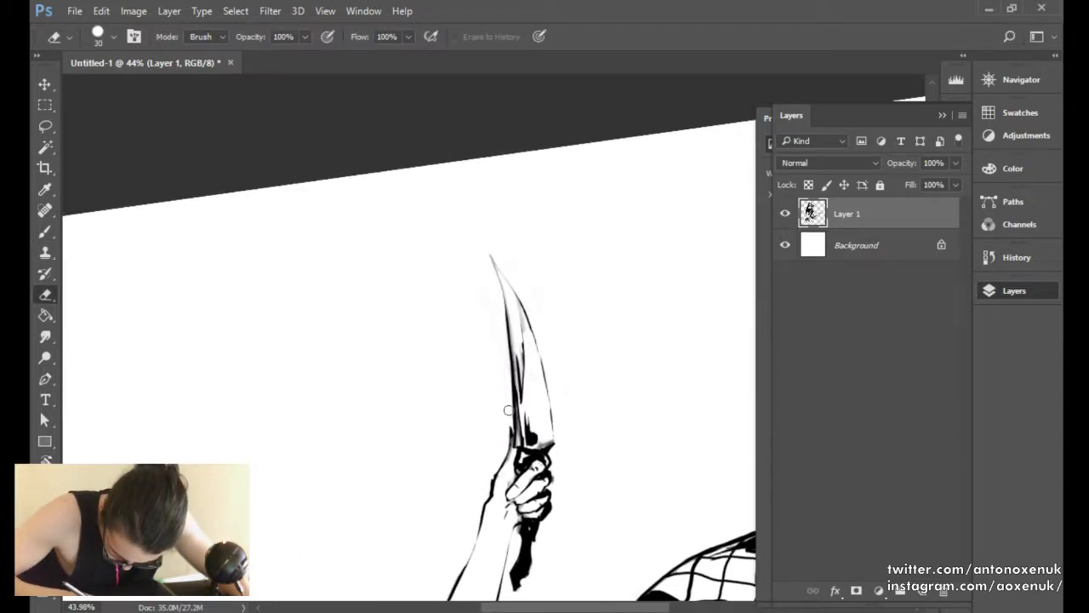
pyautogui.press('b')
pyautogui.moveTo(502, 468); pyautogui.dragTo(509, 428)
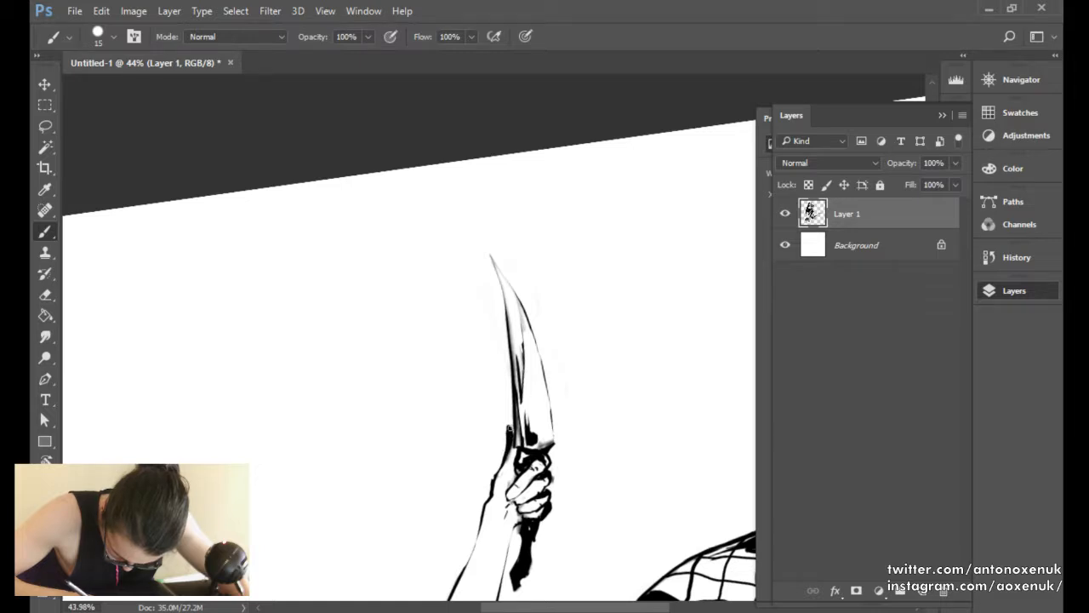
# Sharpen the thumb's pointed tip along the blade's spine with an 8 px brush and trim its contour with a 10 px eraser.
pyautogui.press('r')
pyautogui.moveTo(603, 273)
pyautogui.mouseDown()
pyautogui.moveTo(553, 462)
pyautogui.moveTo(552, 452)
pyautogui.mouseUp()
pyautogui.moveTo(556, 411)
pyautogui.mouseDown()
pyautogui.moveTo(505, 437)
pyautogui.moveTo(537, 428)
pyautogui.mouseUp()
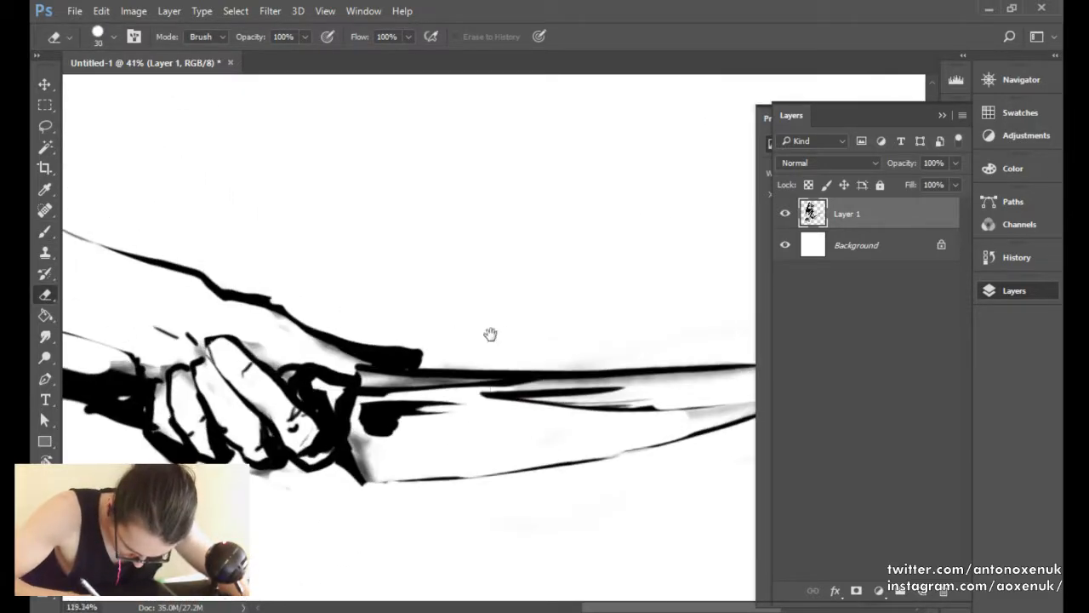
pyautogui.moveTo(425, 349); pyautogui.dragTo(491, 333)
pyautogui.press('[')
pyautogui.press('[')
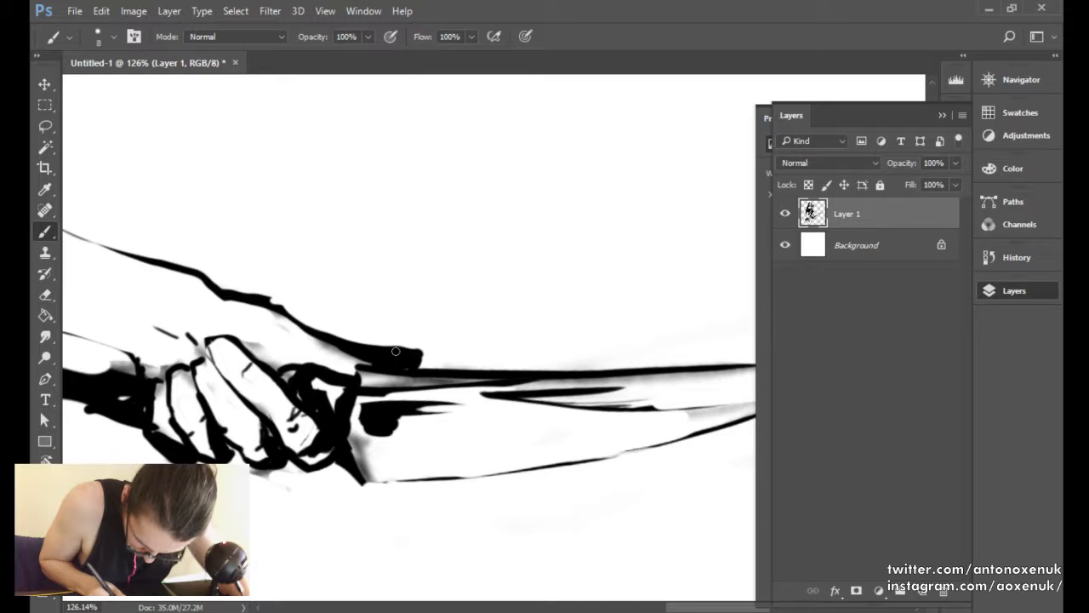
pyautogui.press('e')
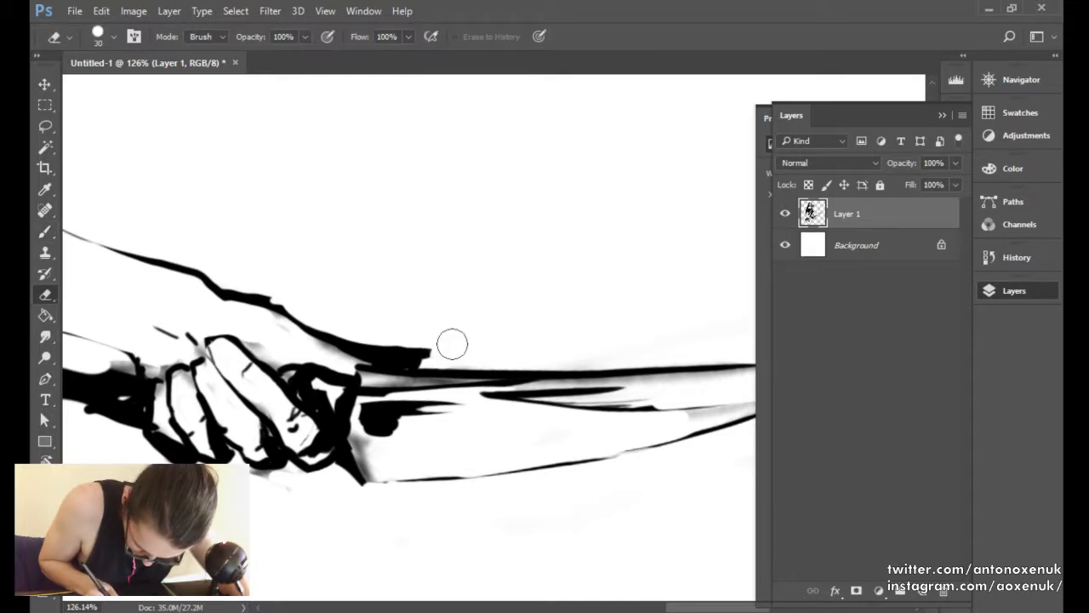
pyautogui.press('b')
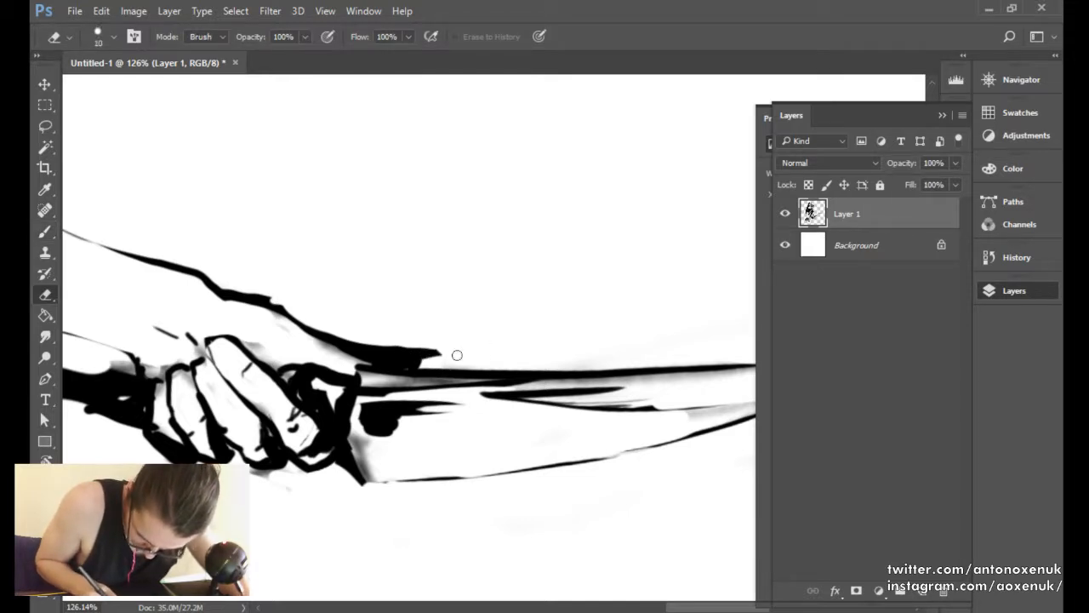
pyautogui.press('e')
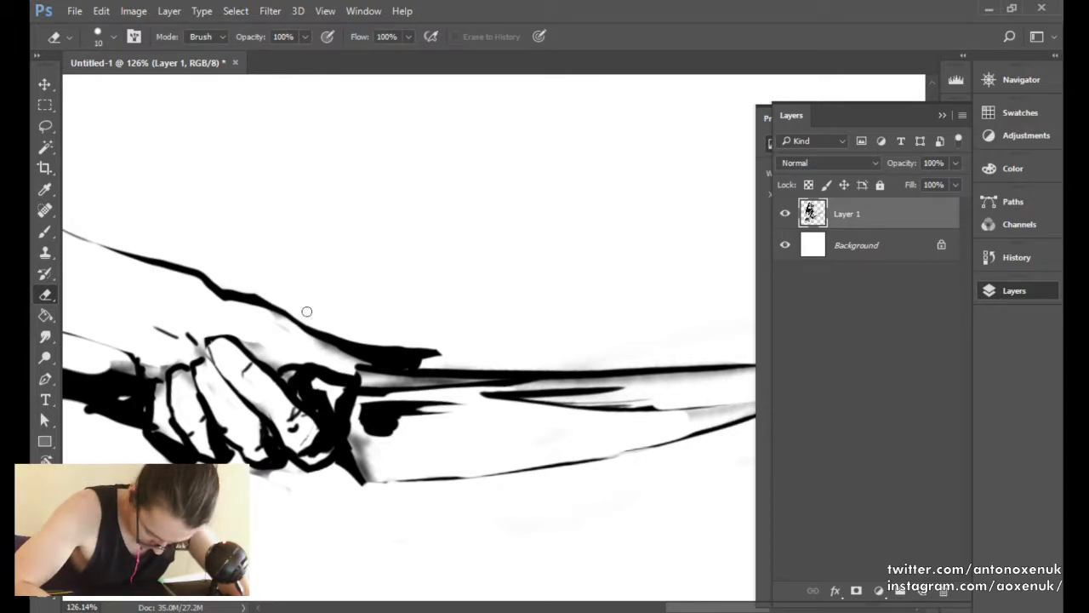
# Erase the grey shading beside the knife's guard and trim the black shadow at the blade's base with a 15 px eraser.
pyautogui.moveTo(401, 272); pyautogui.dragTo(336, 299)
pyautogui.press(']')
pyautogui.press(']')
pyautogui.press('[')
pyautogui.moveTo(385, 378); pyautogui.dragTo(377, 340)
# Hatch the shadow at the blade's base with fine 8 px strokes, thinning them with a 15 px eraser.
pyautogui.press('b')
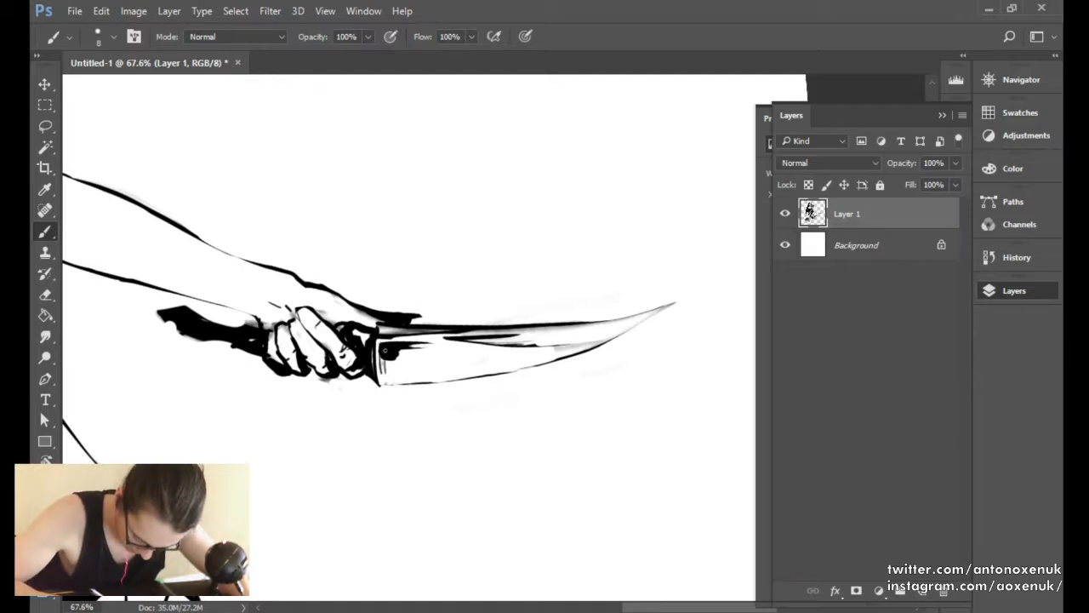
pyautogui.press('e')
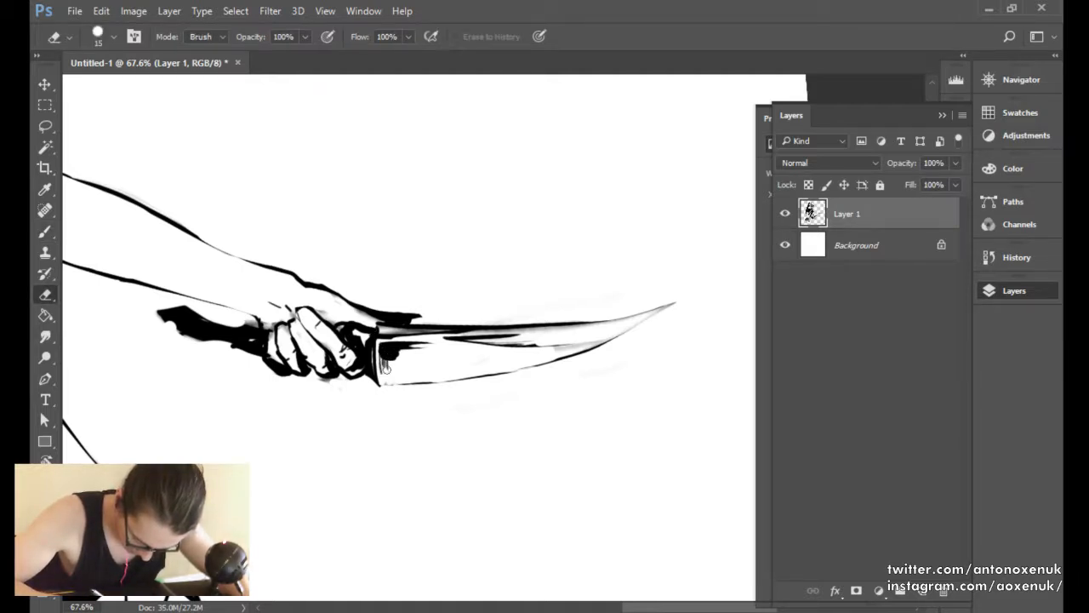
pyautogui.press('b')
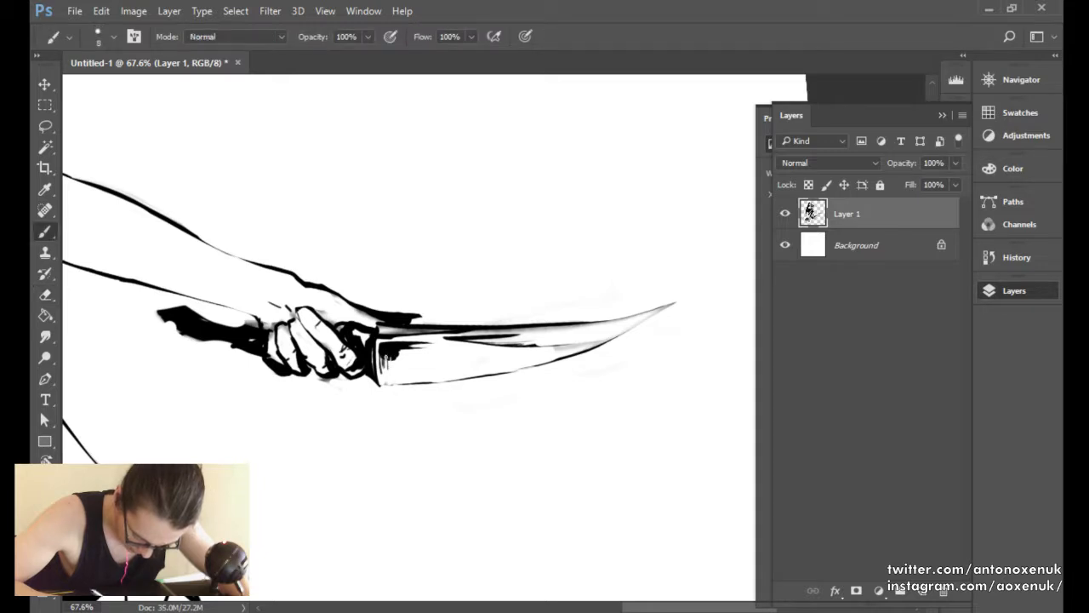
pyautogui.press('e')
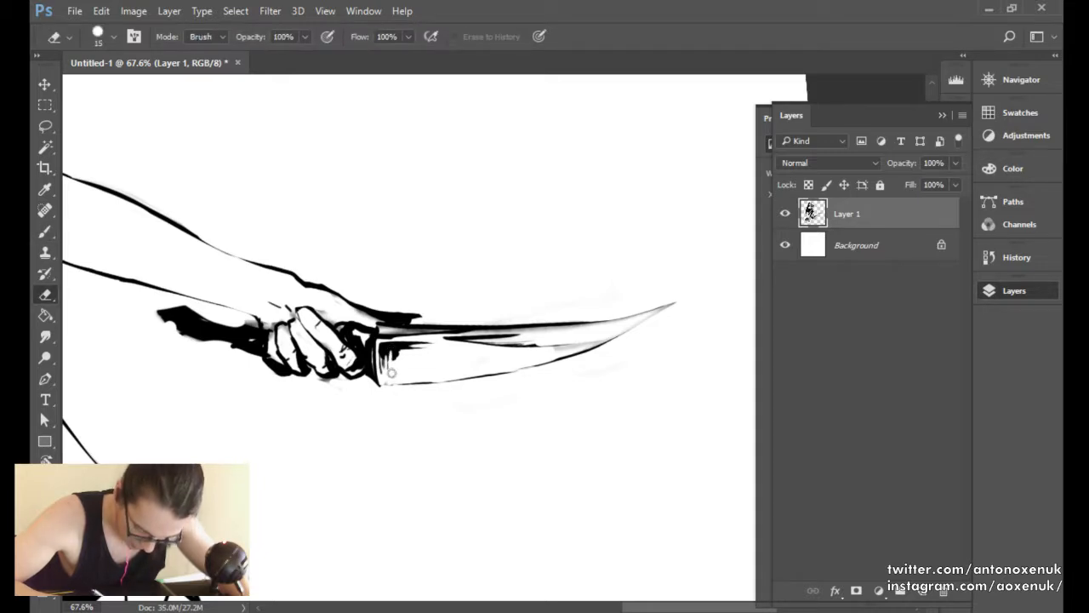
pyautogui.press('b')
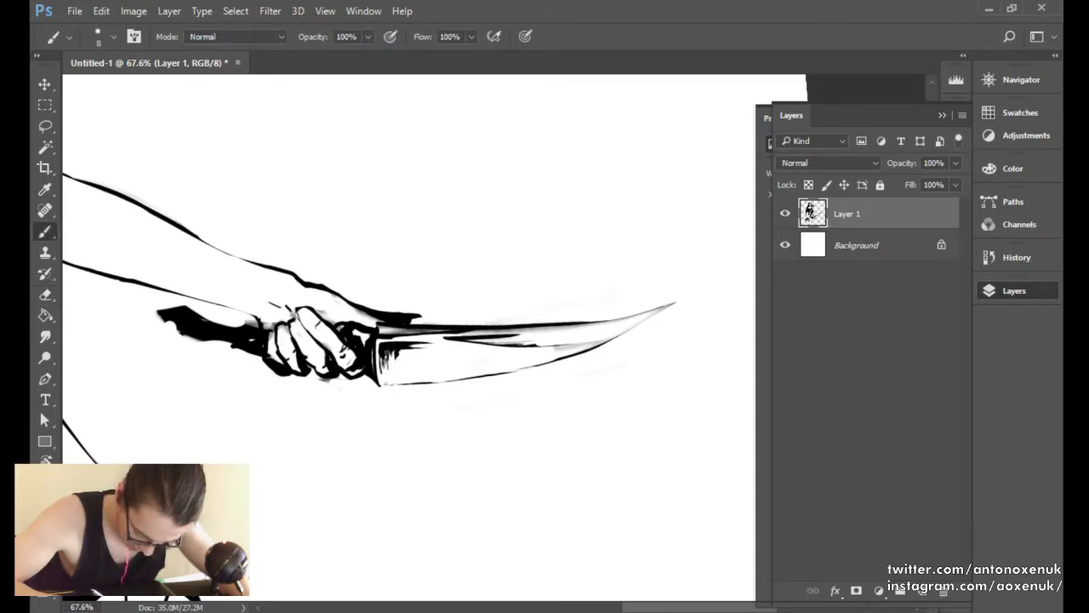
pyautogui.press('e')
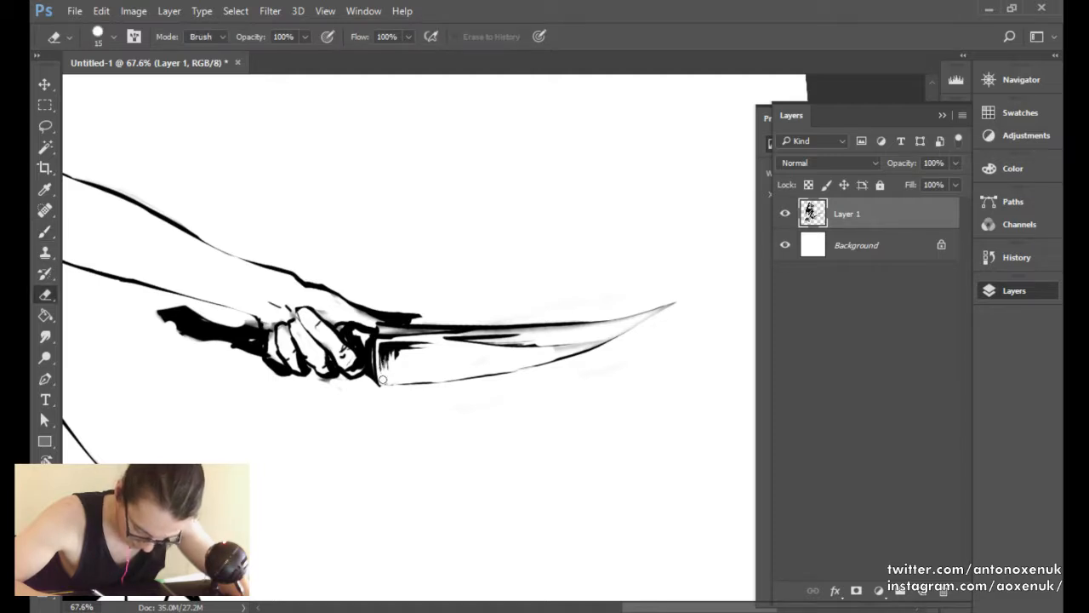
# Rotate the canvas to stand the knife upright and carve a white highlight along the spine near the guard with a 15 px eraser.
pyautogui.press('r')
pyautogui.moveTo(424, 332)
pyautogui.mouseDown()
pyautogui.moveTo(554, 218)
pyautogui.moveTo(525, 201)
pyautogui.mouseUp()
pyautogui.press('b')
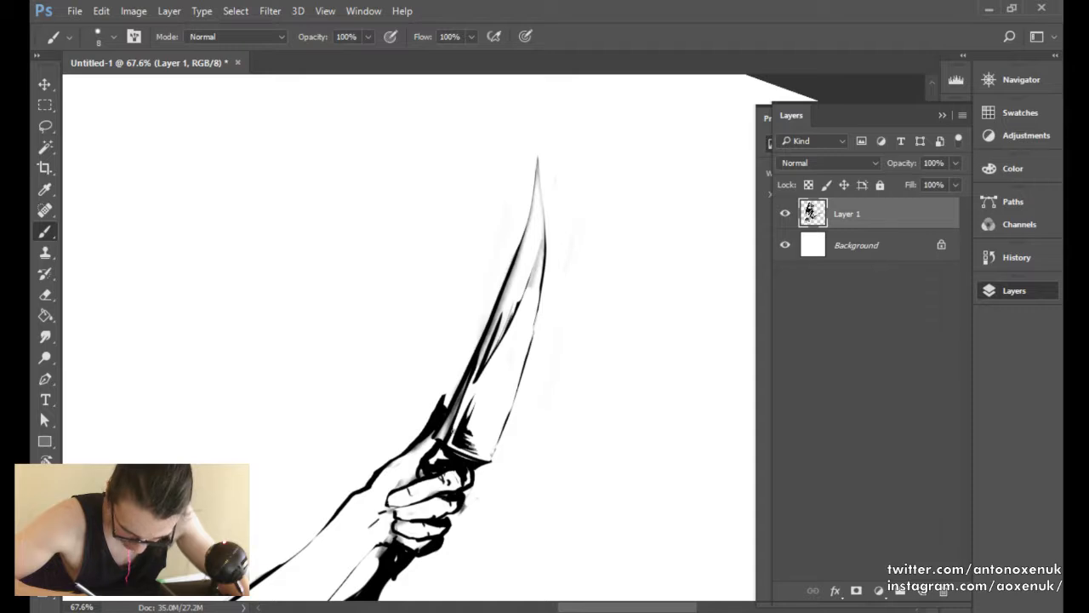
pyautogui.press('e')
pyautogui.press('b')
pyautogui.press('e')
pyautogui.moveTo(451, 439); pyautogui.dragTo(466, 384)
pyautogui.press('b')
pyautogui.press('e')
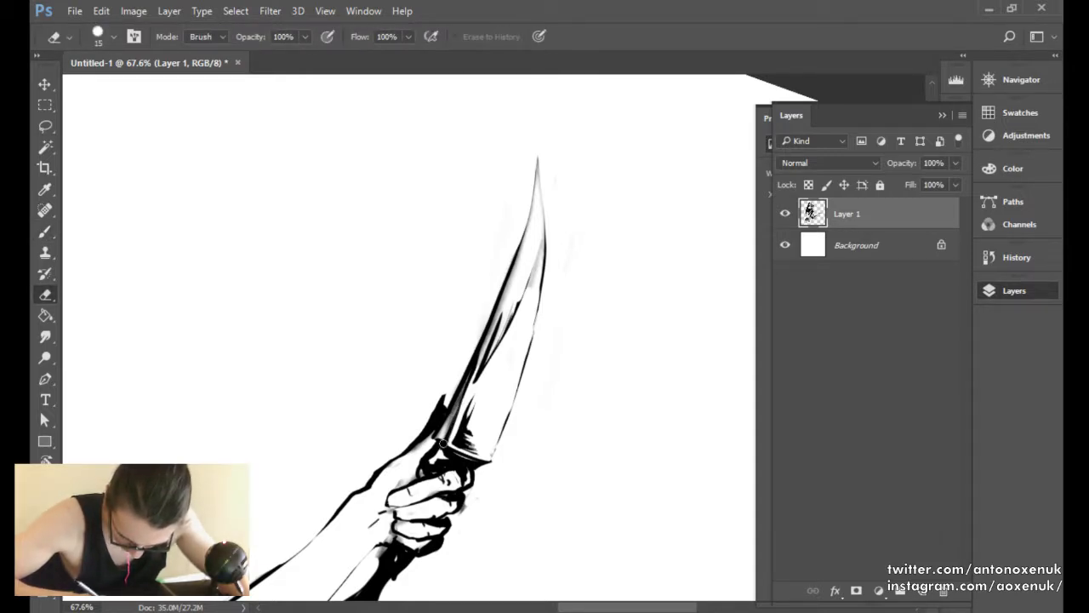
pyautogui.moveTo(441, 438); pyautogui.dragTo(468, 380)
# Darken the spine just above the guard with an 8 px brush and cut the line back with a 10 px eraser.
pyautogui.press('b')
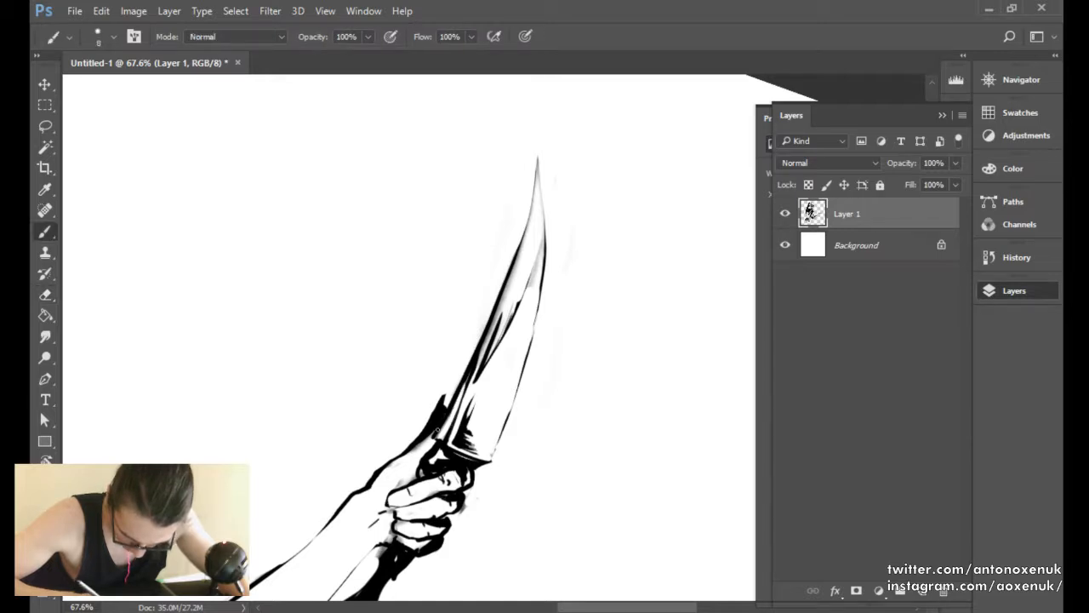
pyautogui.moveTo(437, 431); pyautogui.dragTo(473, 356)
pyautogui.press('e')
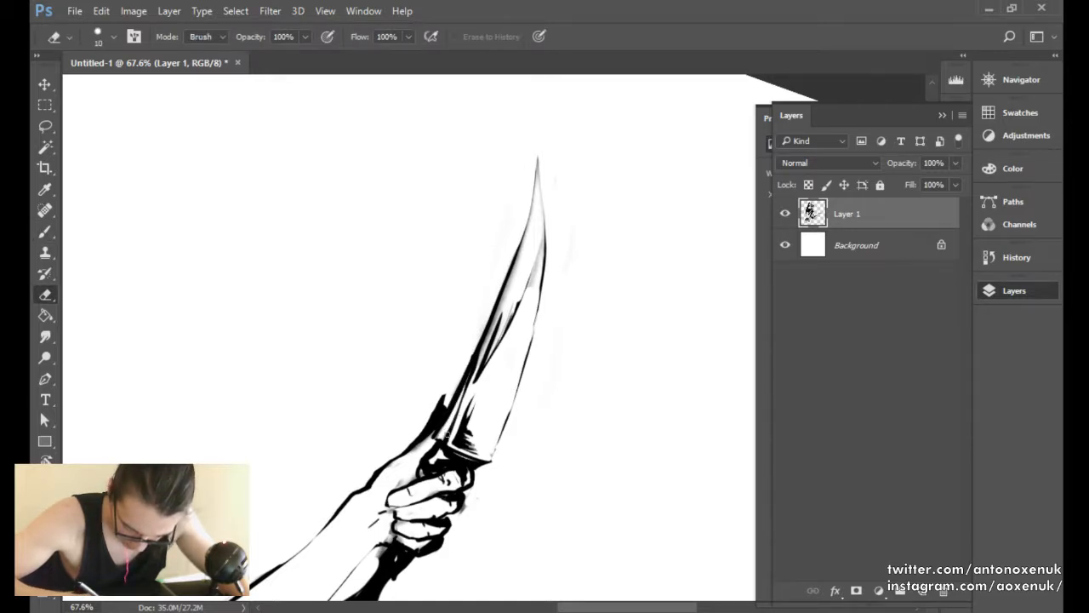
pyautogui.moveTo(449, 434); pyautogui.dragTo(476, 358)
# Erase the grey shading inside the middle and upper blade with a 10 px eraser, sharpening the inner line with an 8 px brush.
pyautogui.press('b')
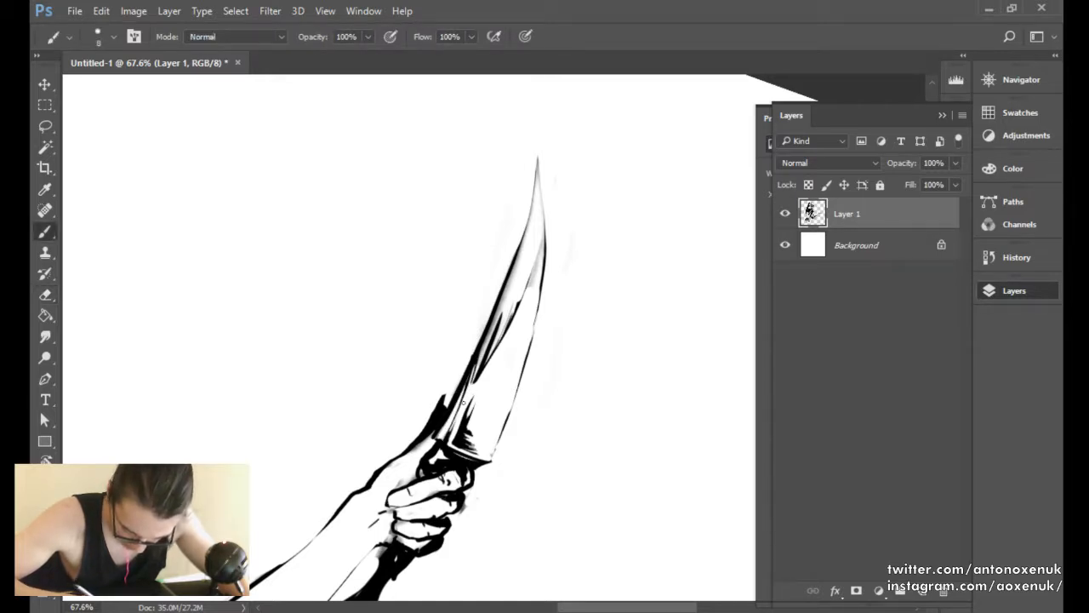
pyautogui.press('e')
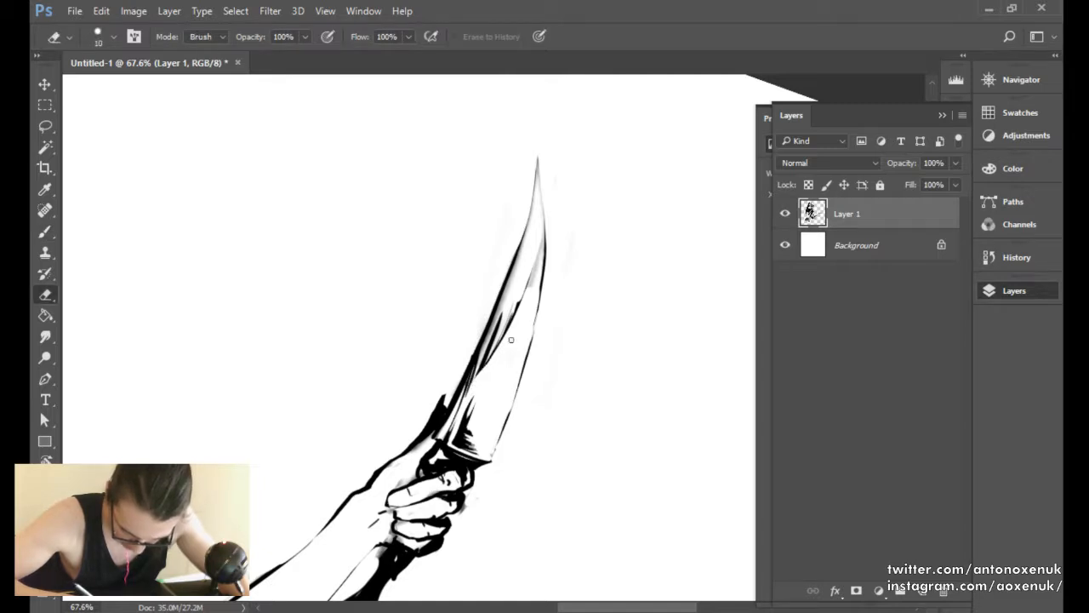
pyautogui.moveTo(500, 352); pyautogui.dragTo(465, 406)
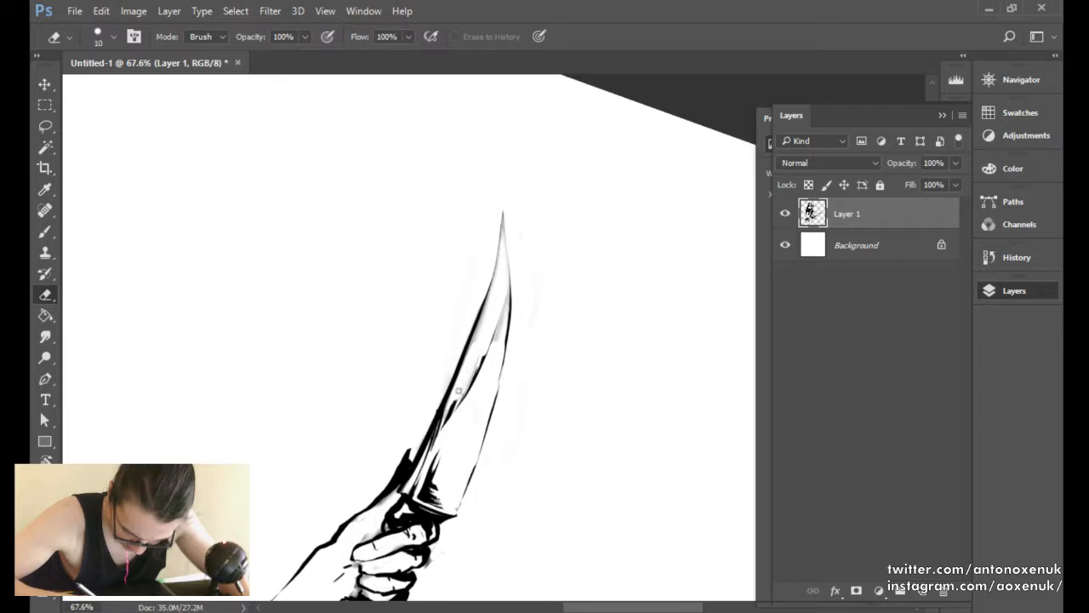
pyautogui.moveTo(504, 291)
pyautogui.mouseDown()
pyautogui.moveTo(487, 371)
pyautogui.moveTo(487, 304)
pyautogui.mouseUp()
pyautogui.press('b')
pyautogui.press('e')
pyautogui.press('b')
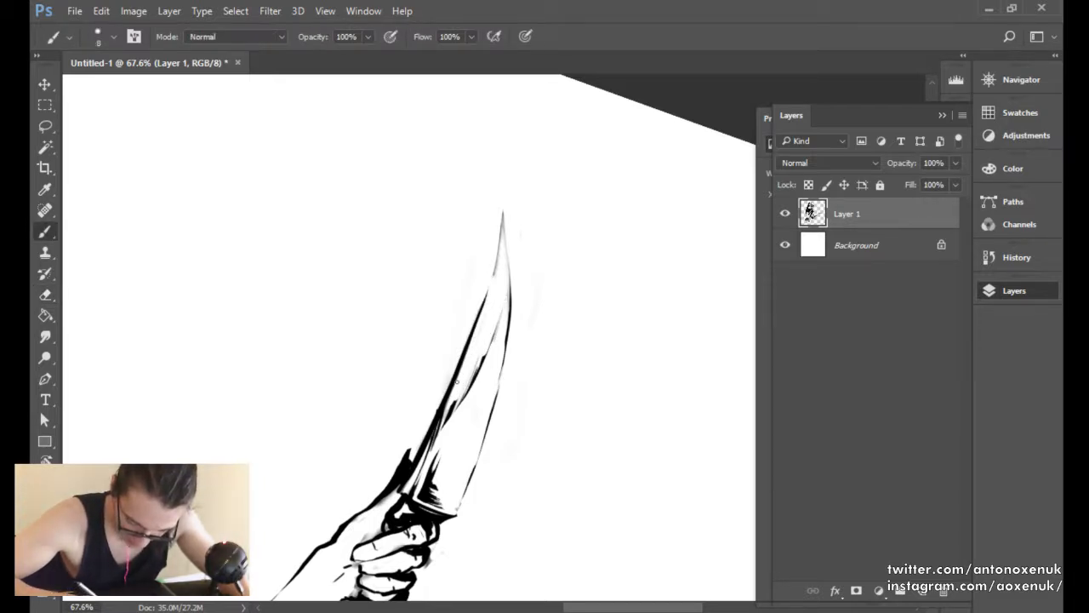
# Turn the canvas so the tip points down, ink the spine from the tip with an 8 px brush, and clean its edge with a 15 px eraser.
pyautogui.press('r')
pyautogui.moveTo(554, 226)
pyautogui.mouseDown()
pyautogui.moveTo(401, 384)
pyautogui.moveTo(415, 403)
pyautogui.mouseUp()
pyautogui.press('b')
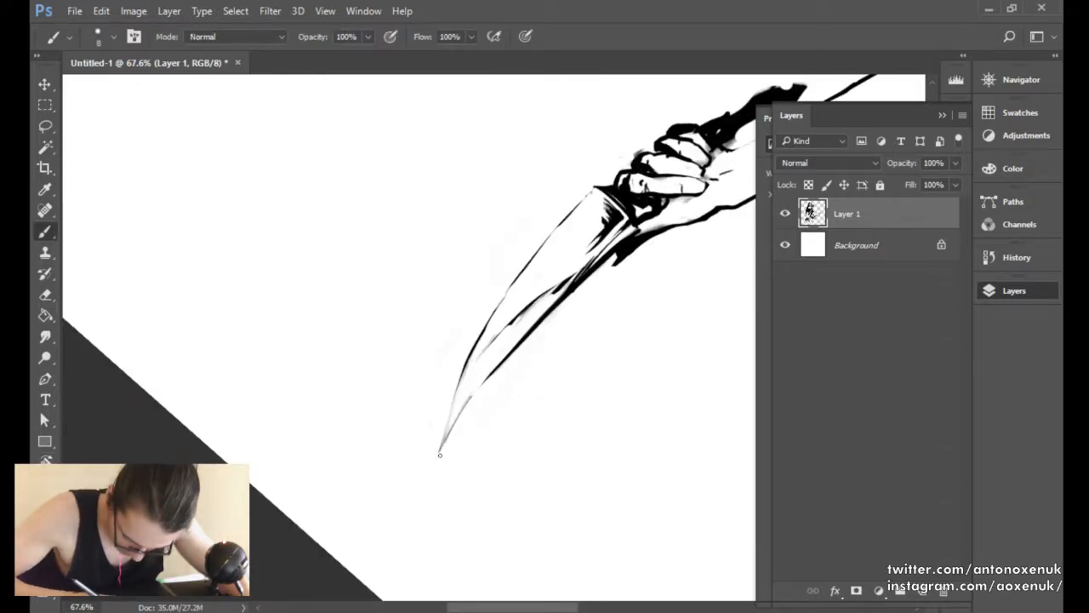
pyautogui.moveTo(440, 452); pyautogui.dragTo(567, 300)
pyautogui.press('e')
pyautogui.press(']')
pyautogui.moveTo(435, 466); pyautogui.dragTo(554, 318)
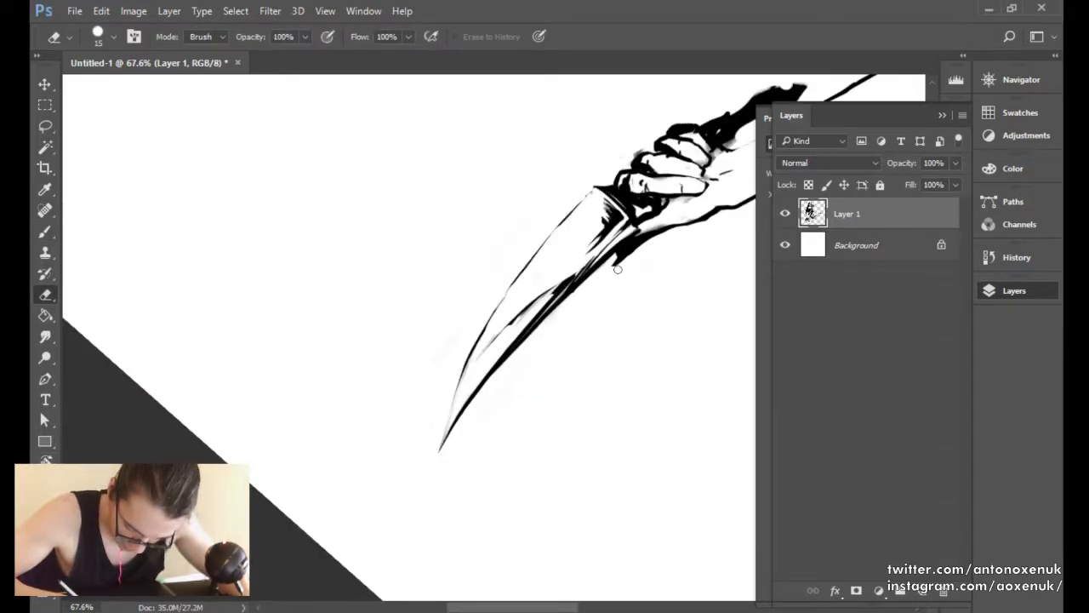
# Erase the middle stretch of the blade's cutting-edge outline with the eraser and reset the canvas rotation.
pyautogui.press('r')
pyautogui.moveTo(630, 263)
pyautogui.mouseDown()
pyautogui.moveTo(636, 248)
pyautogui.moveTo(611, 226)
pyautogui.mouseUp()
pyautogui.press('b')
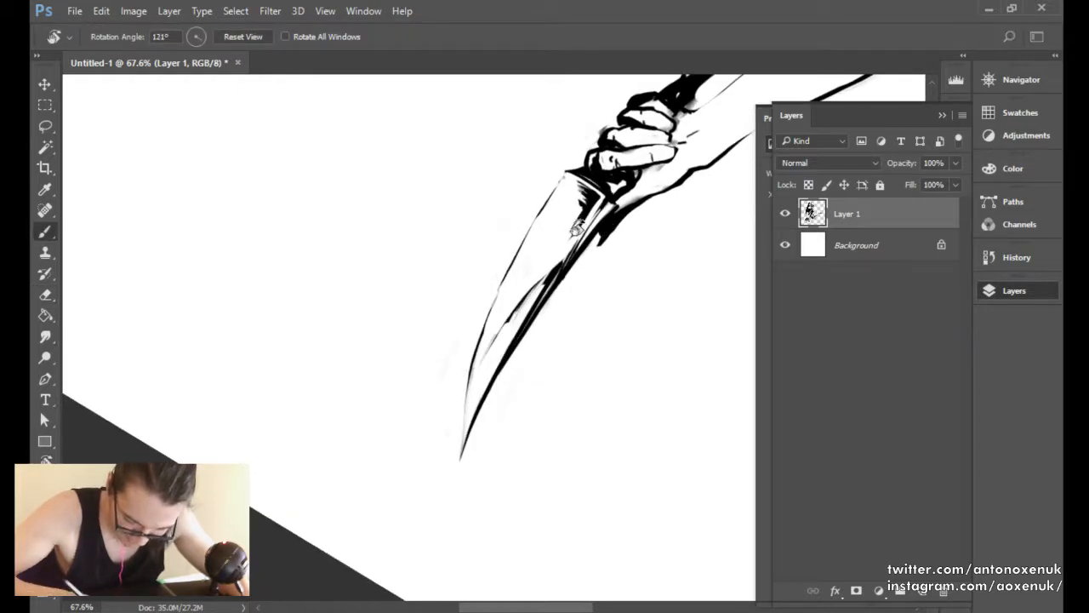
pyautogui.press('e')
pyautogui.moveTo(489, 318)
pyautogui.mouseDown()
pyautogui.moveTo(504, 284)
pyautogui.moveTo(485, 337)
pyautogui.moveTo(565, 188)
pyautogui.moveTo(532, 238)
pyautogui.moveTo(562, 185)
pyautogui.mouseUp()
pyautogui.press('b')
pyautogui.press('r')
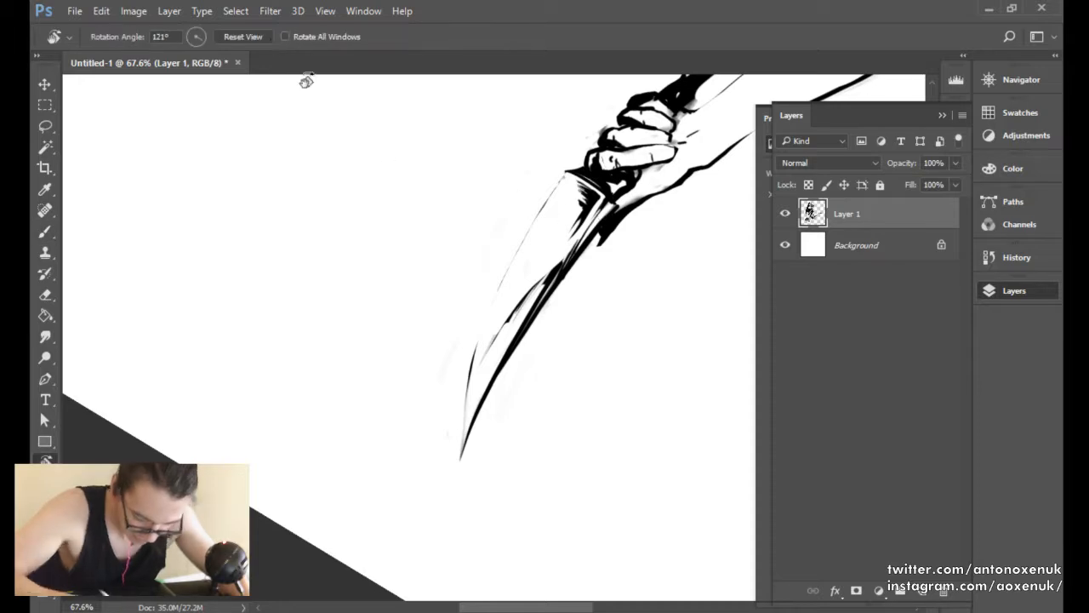
pyautogui.click(292, 44)
pyautogui.press('b')
pyautogui.moveTo(617, 328); pyautogui.dragTo(634, 350)
pyautogui.moveTo(631, 364); pyautogui.dragTo(588, 352)
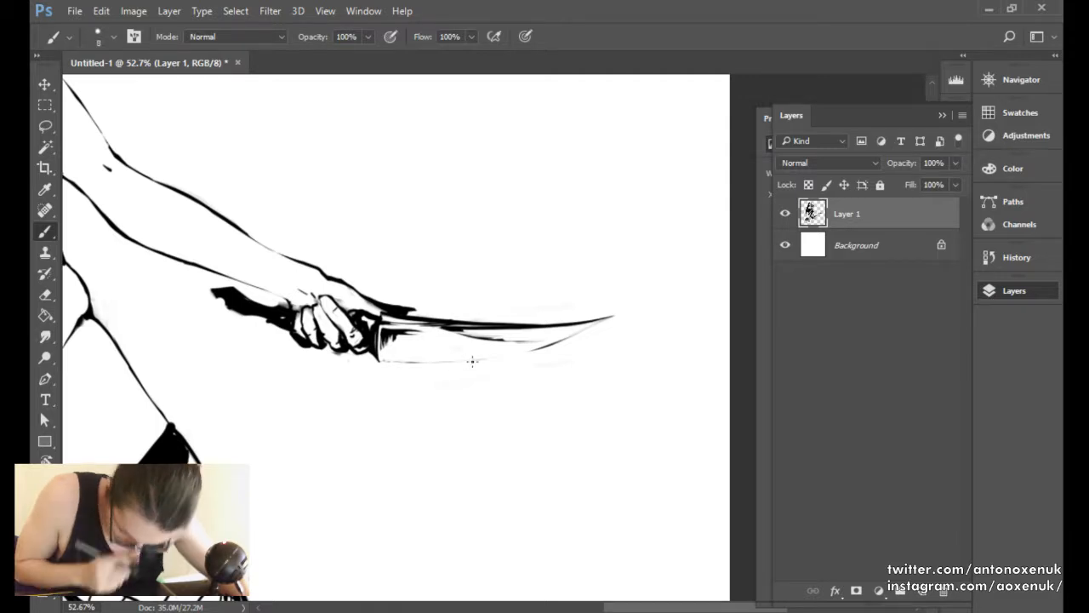
pyautogui.press('l')
pyautogui.moveTo(473, 364)
pyautogui.mouseDown()
pyautogui.moveTo(540, 346)
pyautogui.moveTo(428, 367)
pyautogui.moveTo(494, 360)
pyautogui.moveTo(611, 322)
pyautogui.mouseUp()
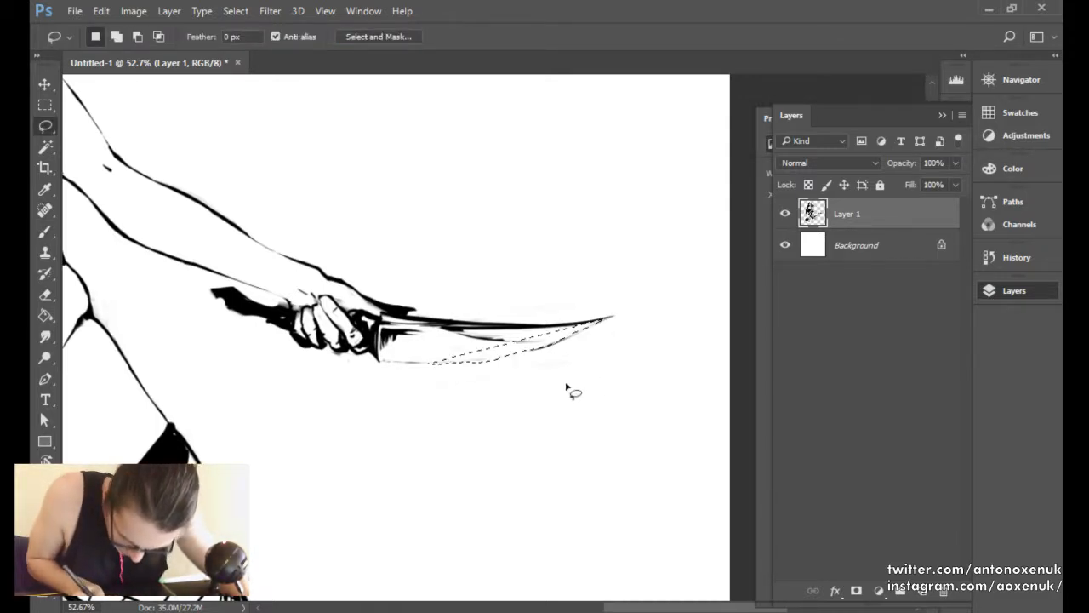
pyautogui.press('r')
pyautogui.moveTo(567, 383)
pyautogui.mouseDown()
pyautogui.moveTo(574, 161)
pyautogui.moveTo(305, 355)
pyautogui.mouseUp()
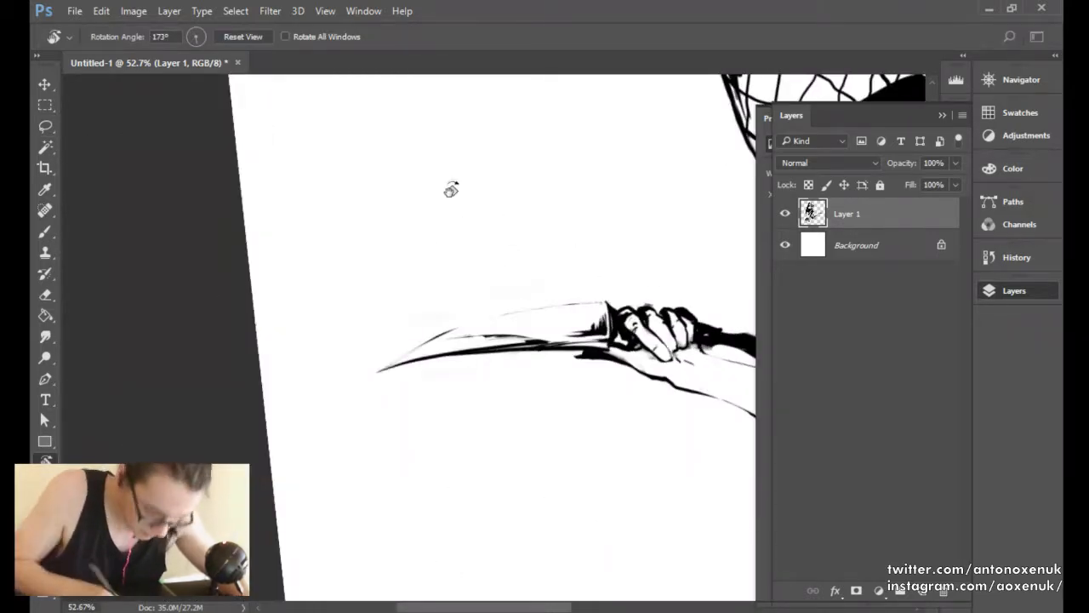
pyautogui.press('l')
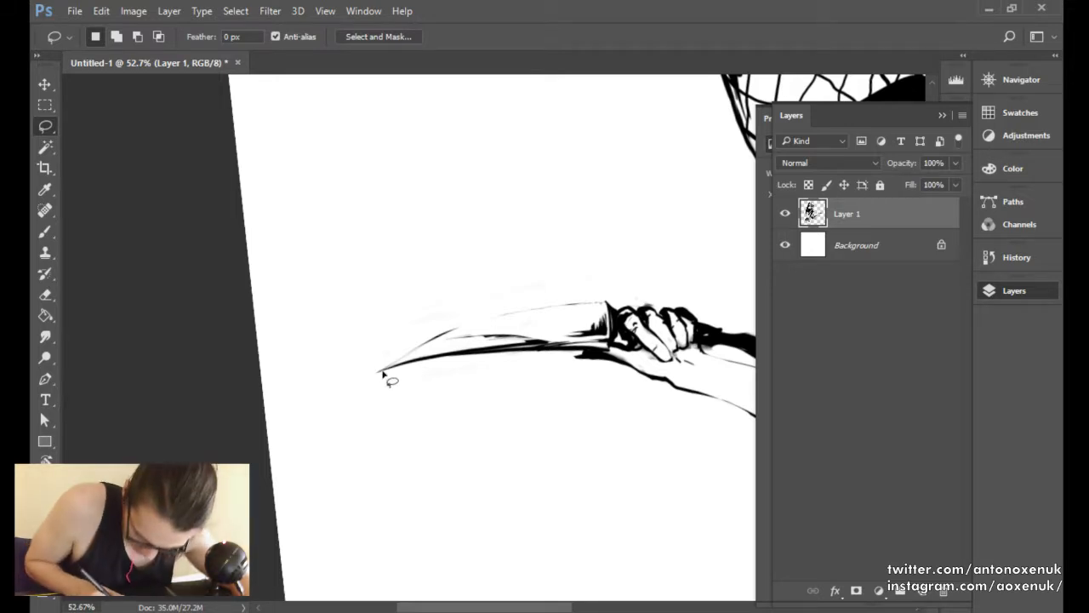
pyautogui.moveTo(439, 340); pyautogui.dragTo(596, 313)
pyautogui.press('b')
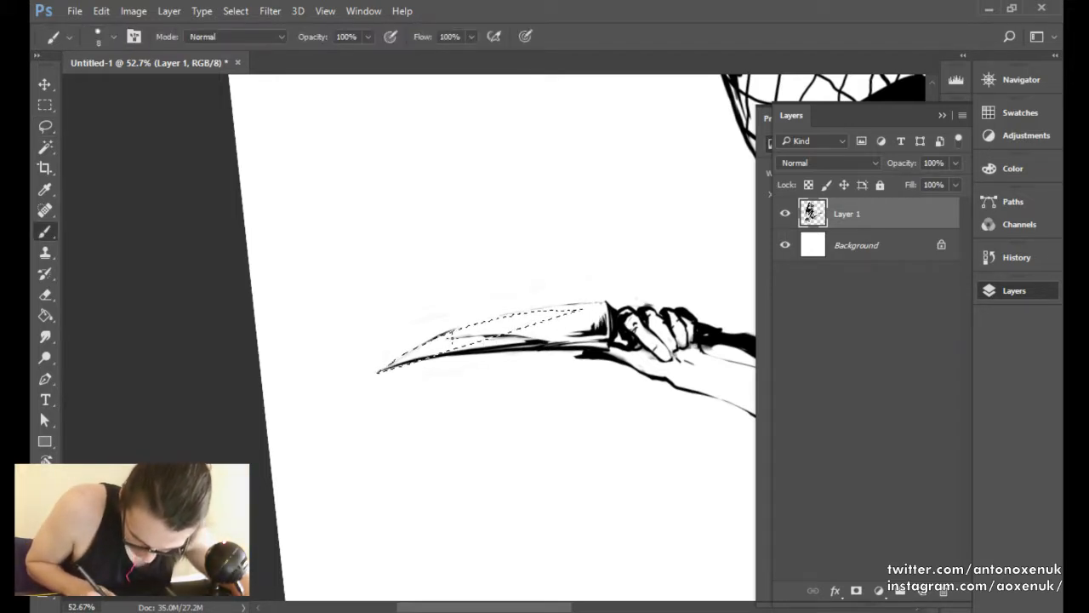
pyautogui.hotkey('ctrl', 'd')
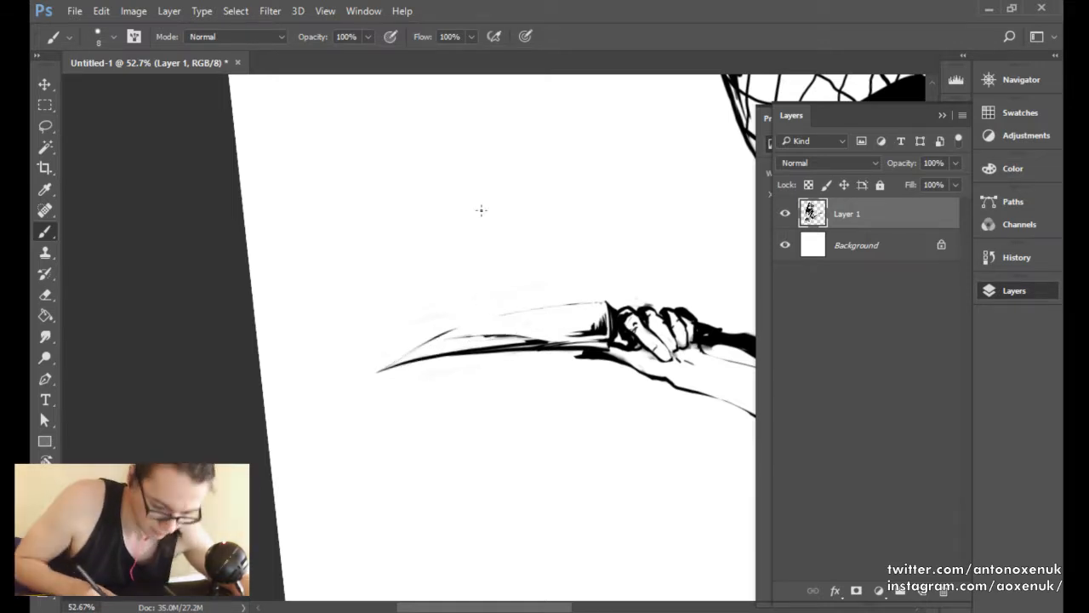
# Return the canvas to its unrotated view and ink short vertical hatch strokes across the blade near its tip with a 20 px brush.
pyautogui.press('r')
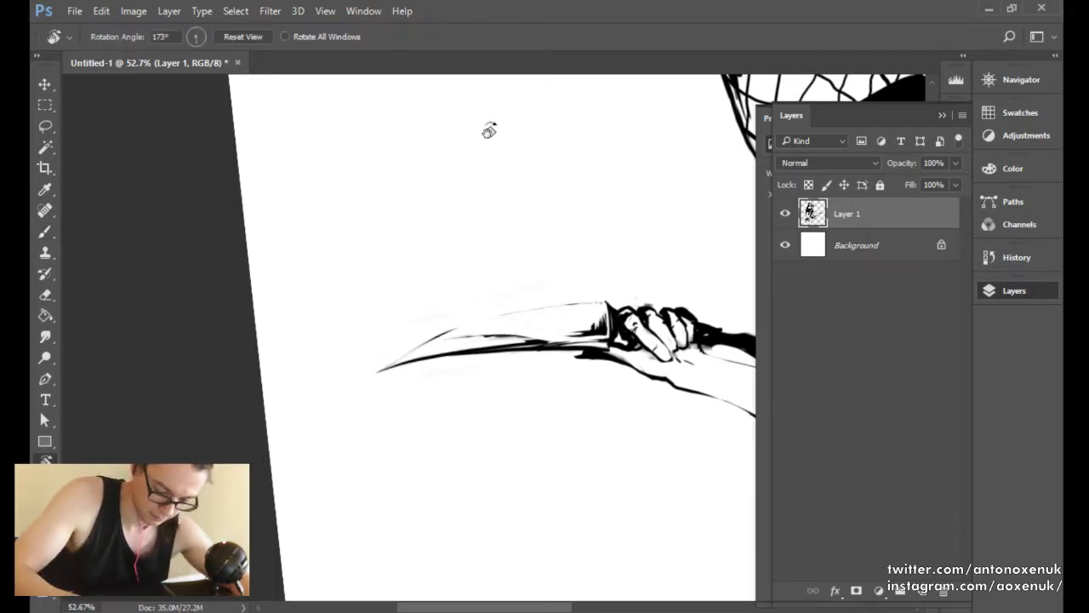
pyautogui.click(266, 37)
pyautogui.press('b')
pyautogui.press(']')
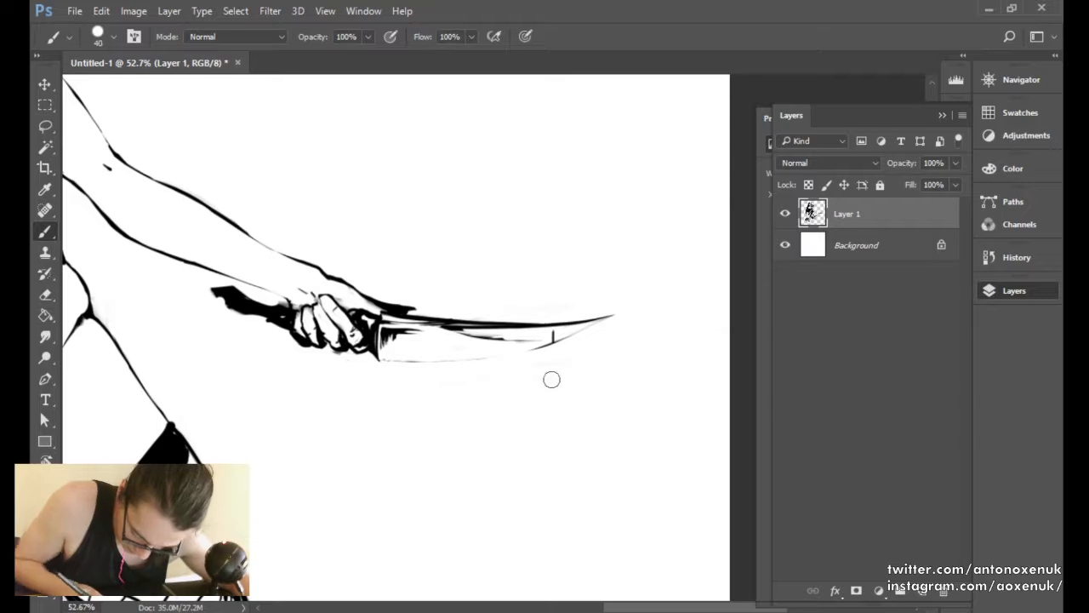
pyautogui.press('[')
pyautogui.press('[')
pyautogui.press('[')
pyautogui.press('[')
pyautogui.press('[')
pyautogui.moveTo(558, 324)
pyautogui.mouseDown()
pyautogui.moveTo(557, 342)
pyautogui.moveTo(574, 331)
pyautogui.mouseUp()
pyautogui.press('[')
pyautogui.press(']')
pyautogui.press(']')
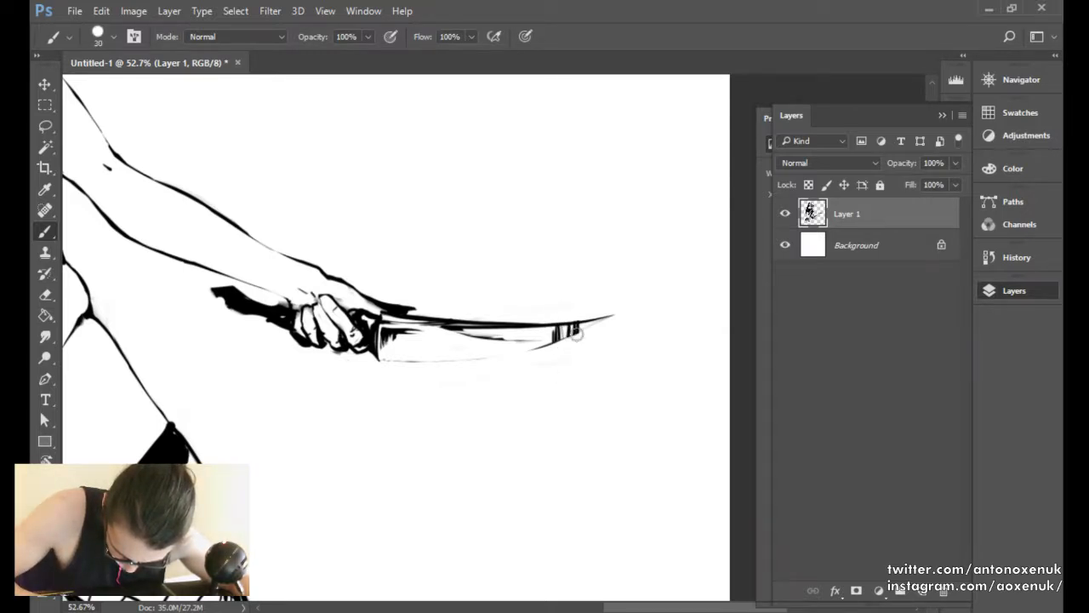
# Extend the vertical hatching from the tip toward the middle of the blade along the cutting edge with a 25 px brush.
pyautogui.press('e')
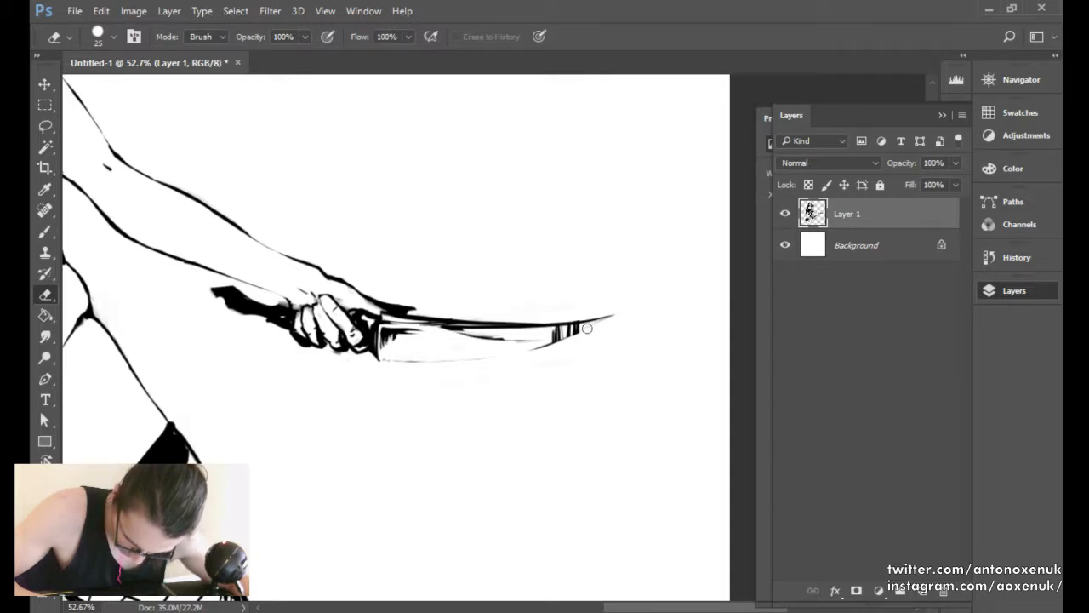
pyautogui.press('b')
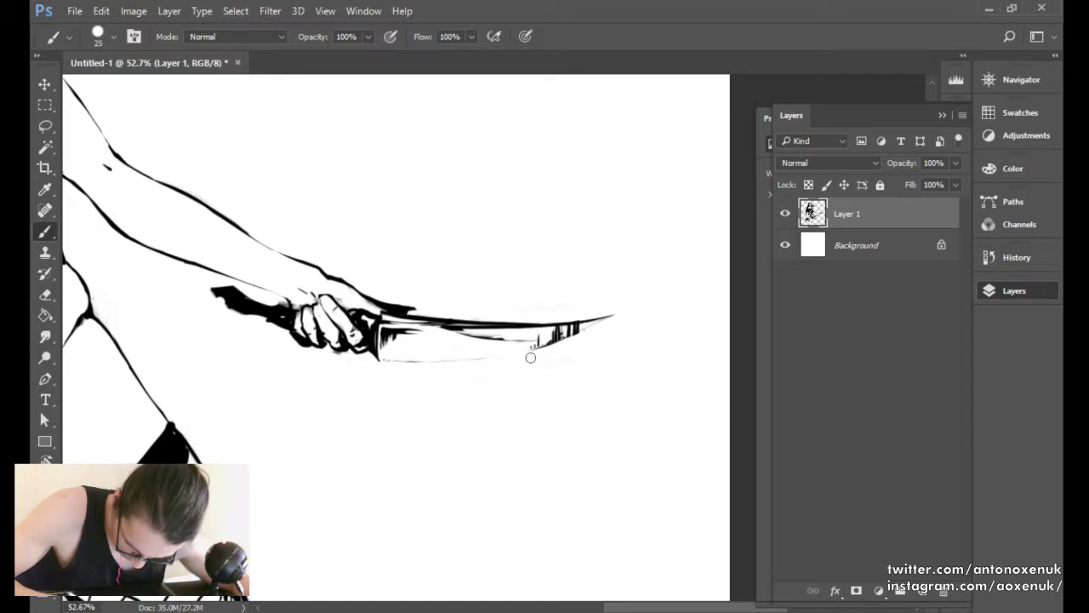
pyautogui.moveTo(522, 350)
pyautogui.mouseDown()
pyautogui.moveTo(520, 335)
pyautogui.moveTo(513, 346)
pyautogui.moveTo(539, 334)
pyautogui.moveTo(531, 323)
pyautogui.moveTo(542, 335)
pyautogui.moveTo(549, 324)
pyautogui.mouseUp()
pyautogui.press(']')
pyautogui.press(']')
pyautogui.press(']')
pyautogui.press('[')
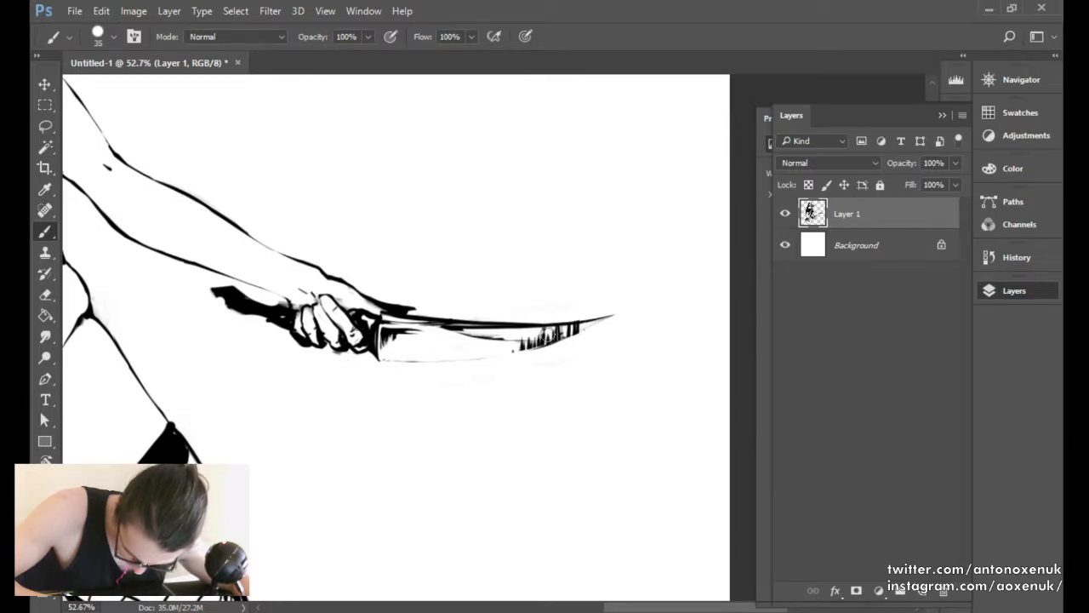
# Refine the tip hatching and the cutting edge below it with 40 and 15 px brushes and a 20 px eraser.
pyautogui.press('e')
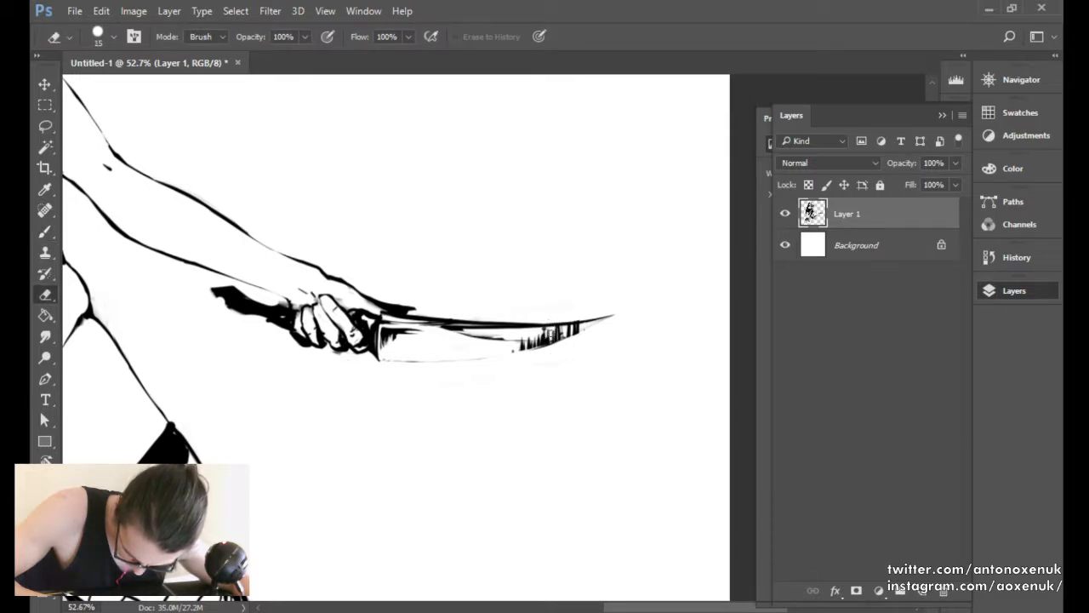
pyautogui.press('b')
pyautogui.moveTo(586, 343); pyautogui.dragTo(597, 337)
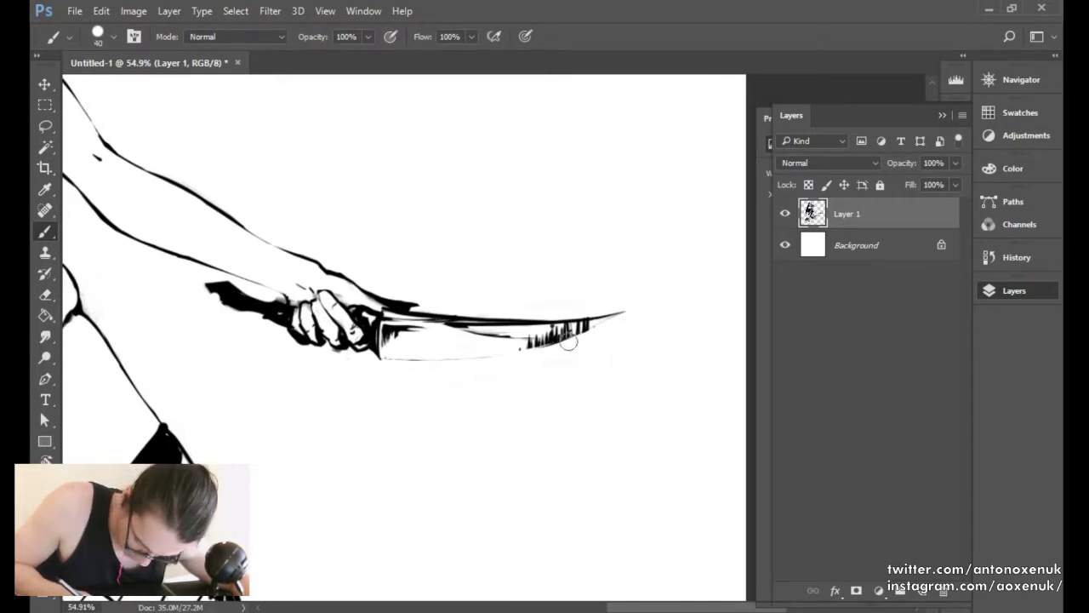
pyautogui.press('e')
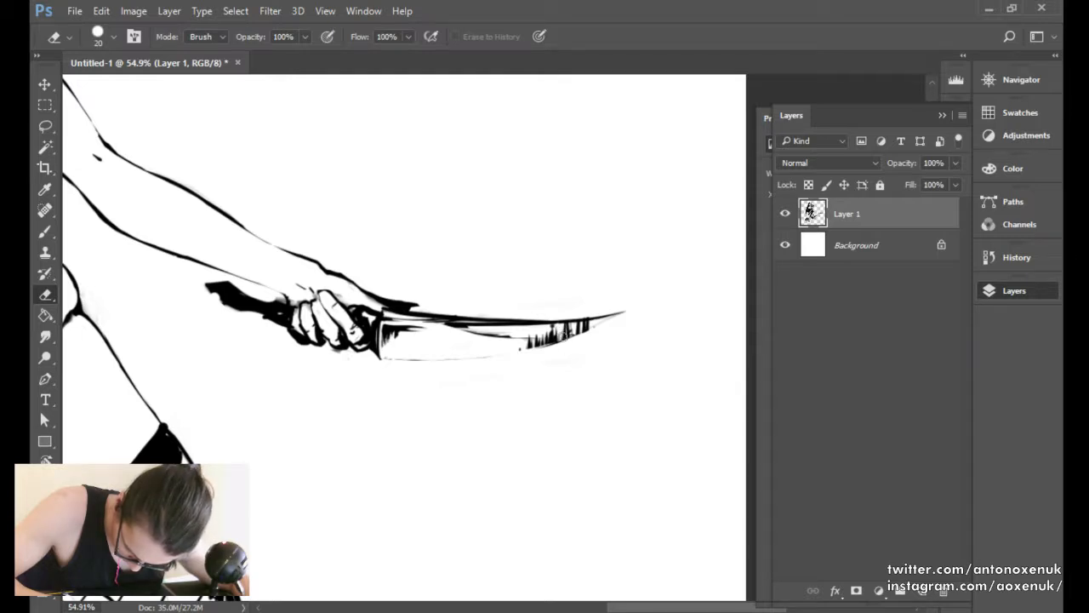
pyautogui.press('b')
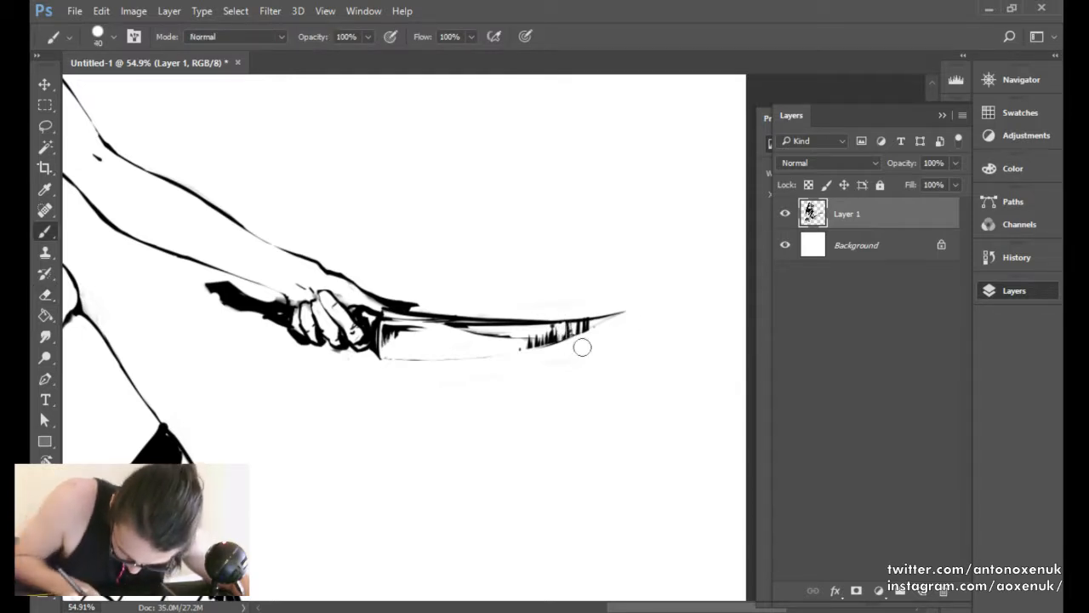
pyautogui.press('[')
pyautogui.press('[')
pyautogui.press('[')
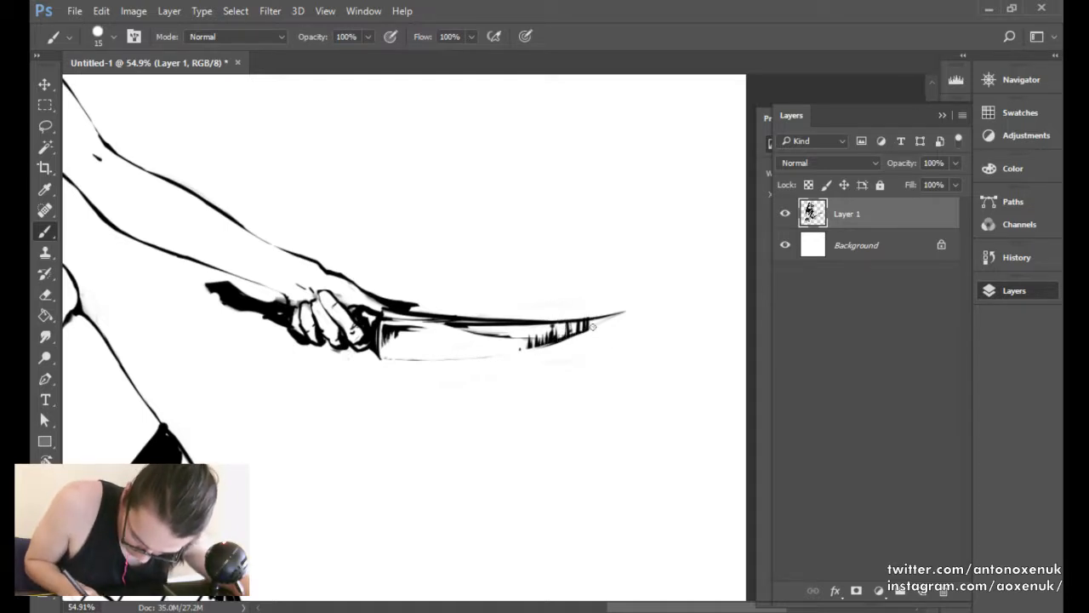
# Darken the cutting edge up to the blade's tip with a 15 px brush and trim the tip shading with a 10 px eraser.
pyautogui.moveTo(616, 312); pyautogui.dragTo(589, 327)
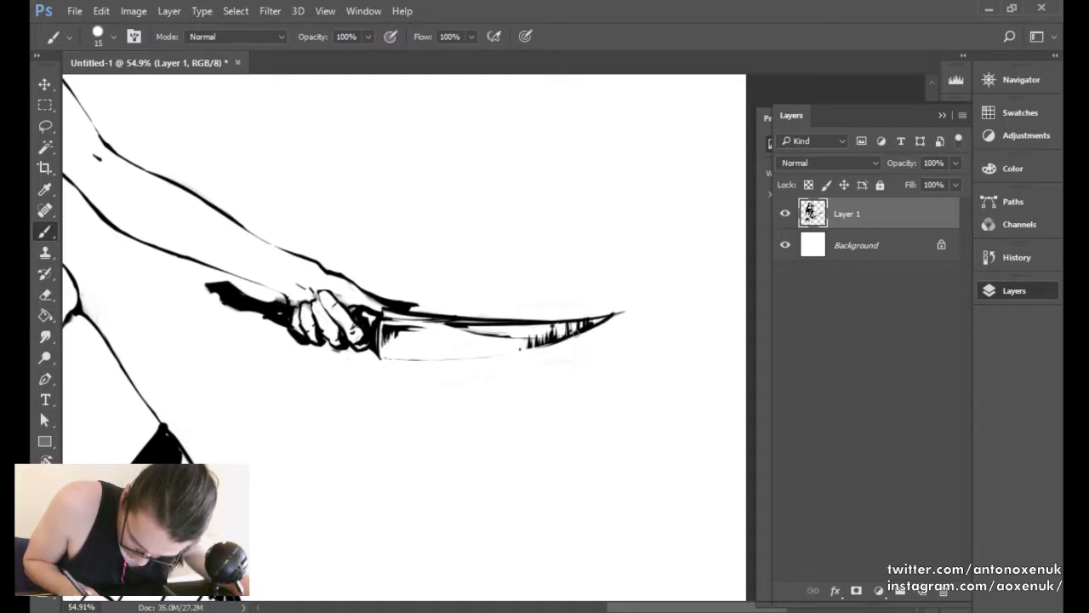
pyautogui.press('e')
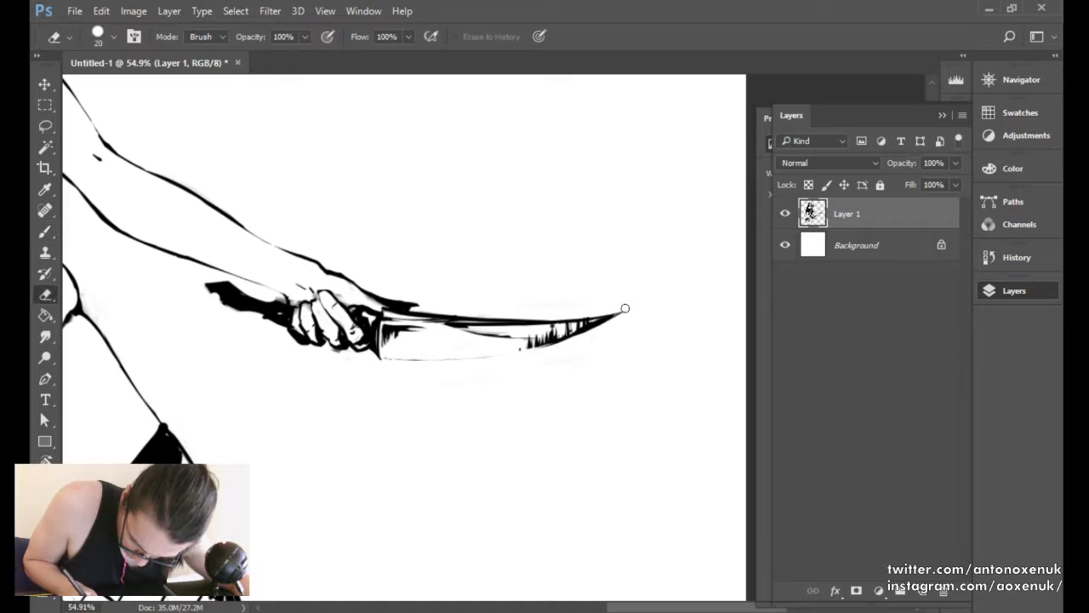
pyautogui.press('b')
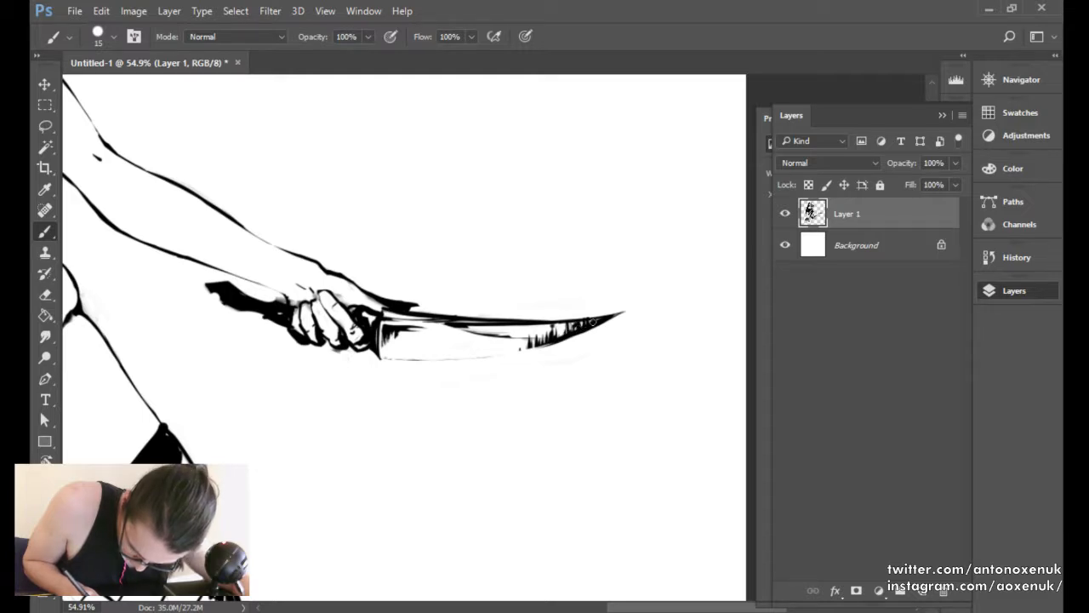
pyautogui.press('e')
pyautogui.press('[')
pyautogui.press('[')
pyautogui.moveTo(559, 339); pyautogui.dragTo(603, 321)
pyautogui.press('b')
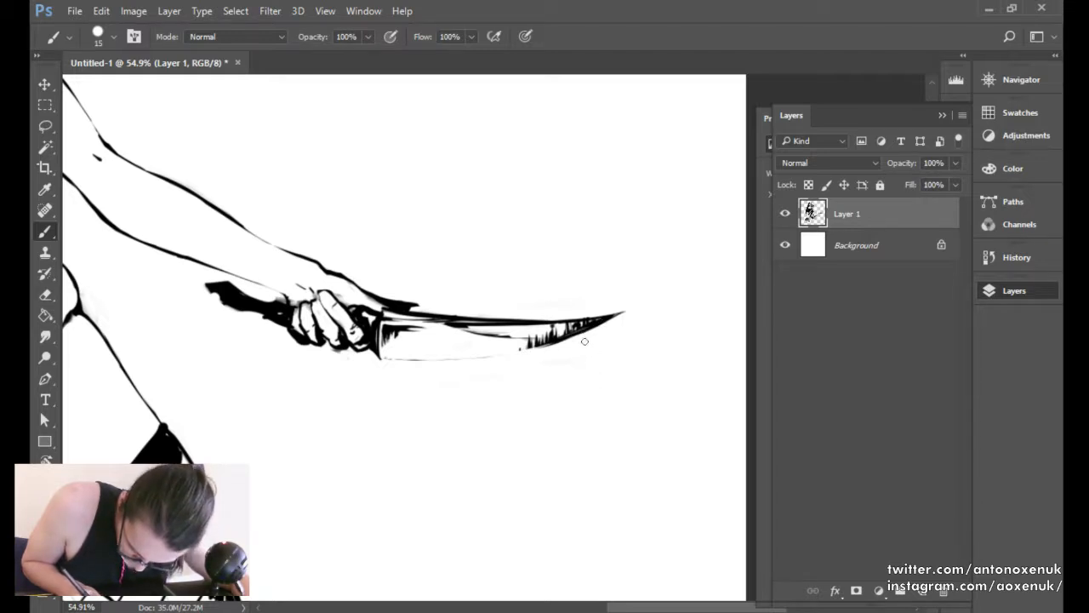
pyautogui.moveTo(589, 353); pyautogui.dragTo(617, 370)
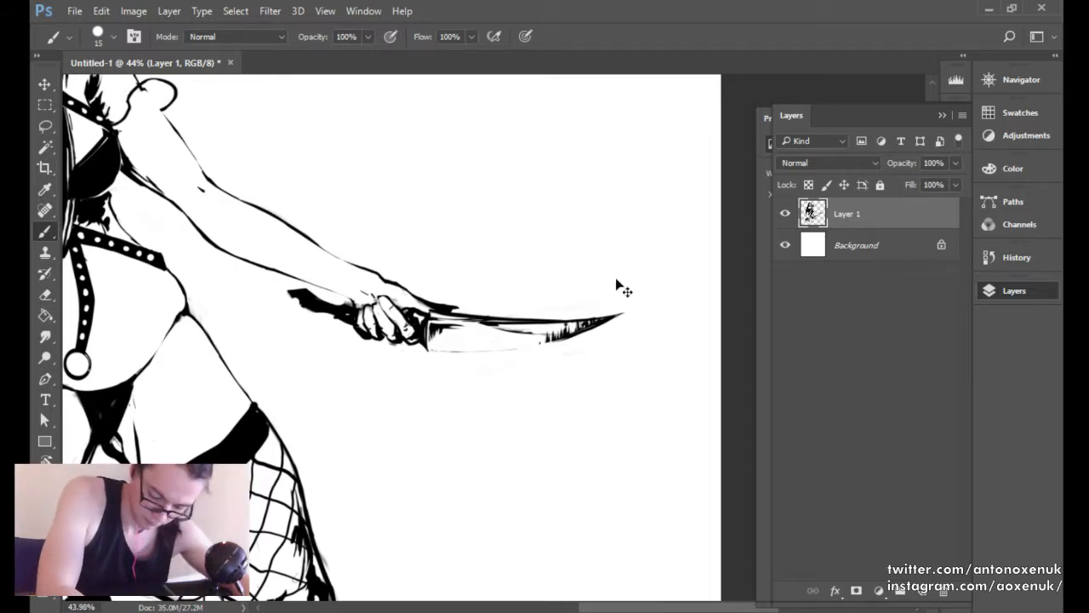
pyautogui.hotkey('ctrl', 'z')
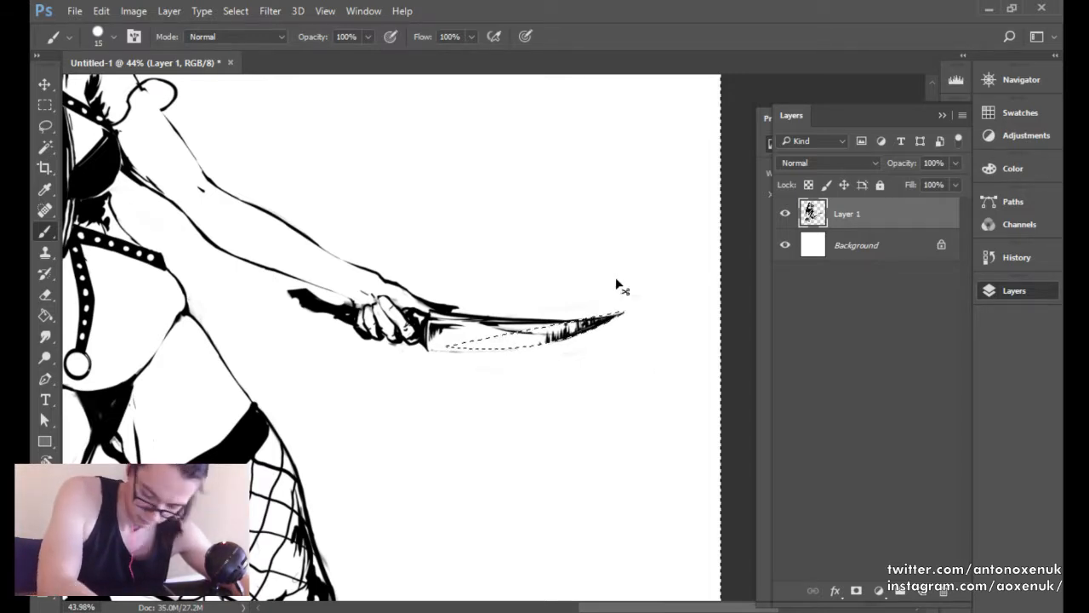
pyautogui.hotkey('ctrl', 'shift', 'i')
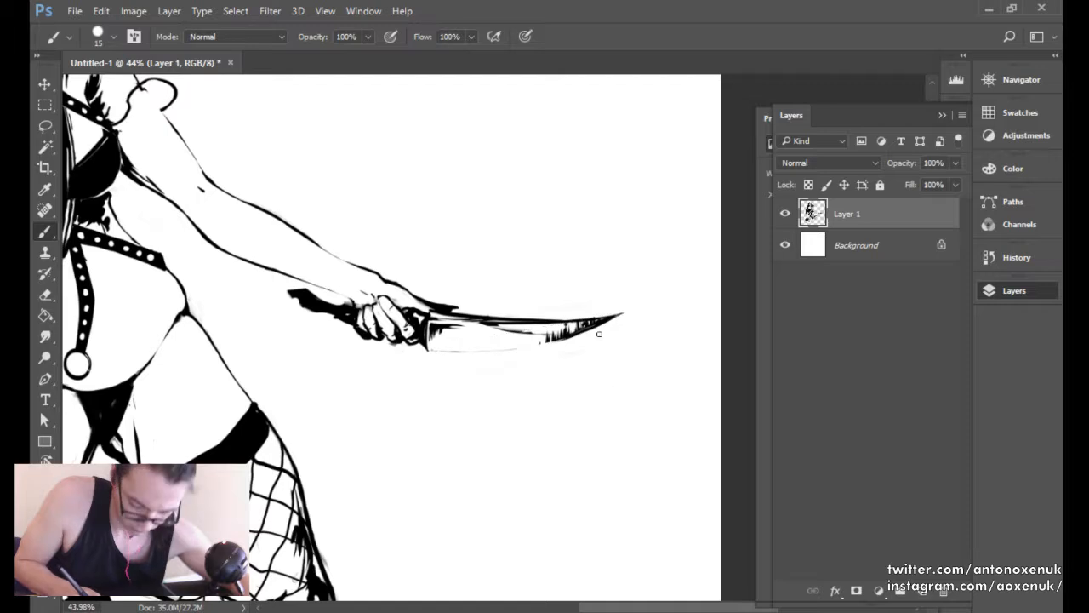
pyautogui.hotkey('ctrl', 'd')
# Clean up the cutting edge below the tip hatching with a 10 px eraser.
pyautogui.press('e')
pyautogui.moveTo(593, 332); pyautogui.dragTo(551, 345)
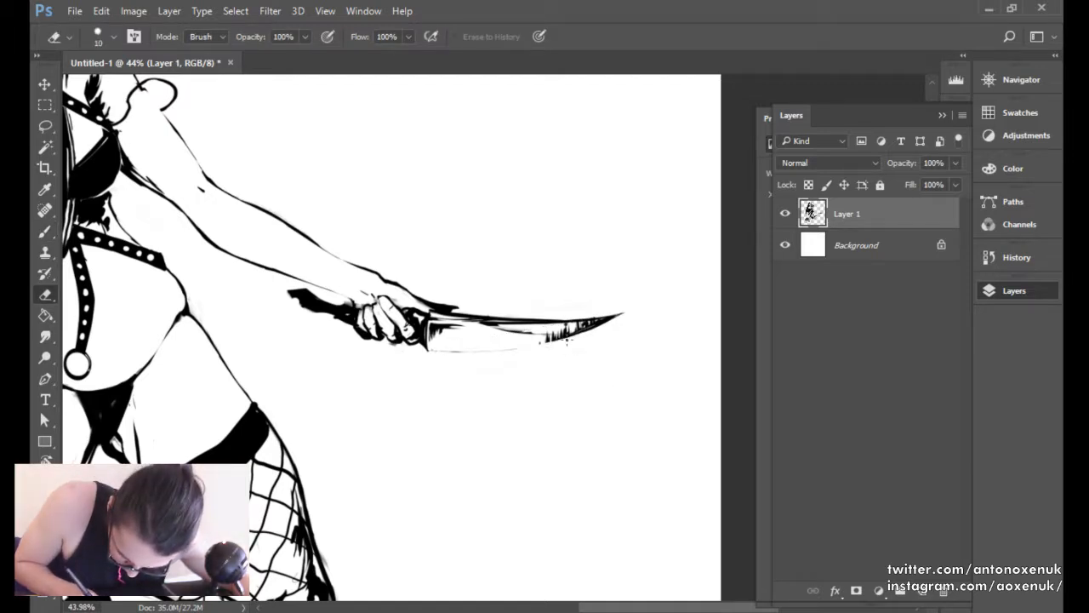
pyautogui.press(']')
pyautogui.press('b')
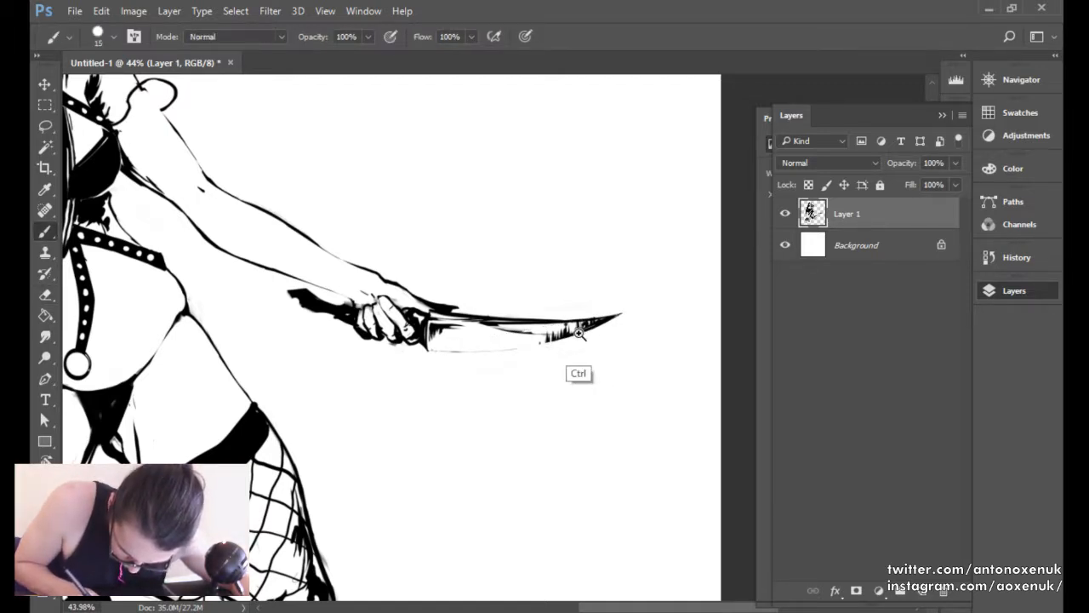
# Ink the first thin vertical drip lines hanging from the cutting edge near the blade's tip.
pyautogui.moveTo(579, 333); pyautogui.dragTo(603, 337)
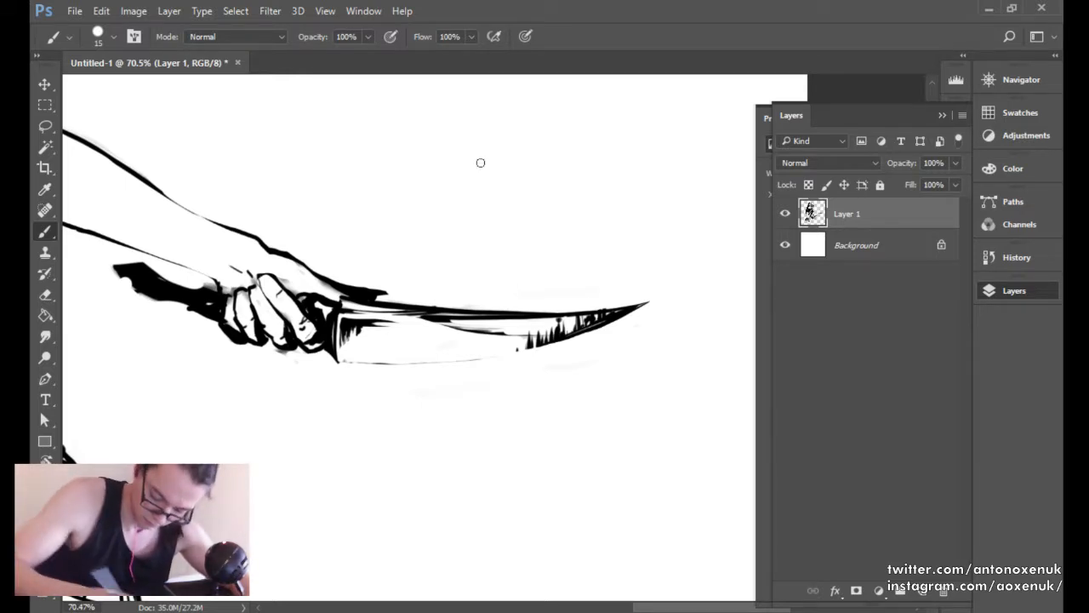
pyautogui.press('[')
pyautogui.press('[')
pyautogui.moveTo(557, 343); pyautogui.dragTo(557, 398)
pyautogui.press('[')
pyautogui.press(']')
pyautogui.press('e')
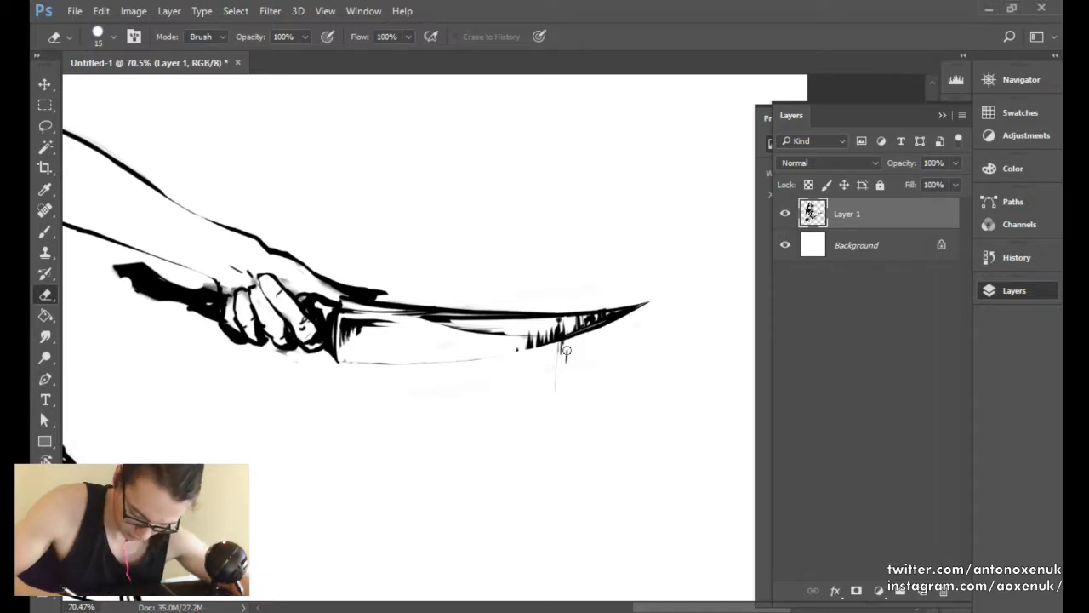
# Add more drips and small droplets below the cutting edge near the tip, finishing with a 10 px brush.
pyautogui.press('b')
pyautogui.press(']')
pyautogui.moveTo(571, 337)
pyautogui.mouseDown()
pyautogui.moveTo(576, 375)
pyautogui.moveTo(608, 356)
pyautogui.mouseUp()
pyautogui.press('[')
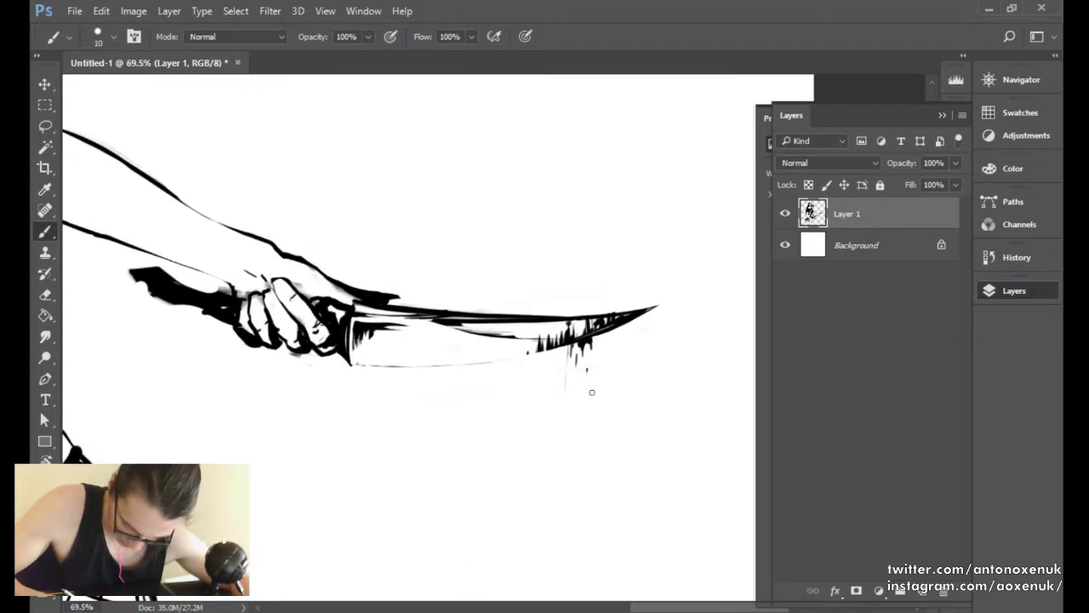
pyautogui.moveTo(593, 397)
pyautogui.mouseDown()
pyautogui.moveTo(594, 336)
pyautogui.moveTo(607, 371)
pyautogui.mouseUp()
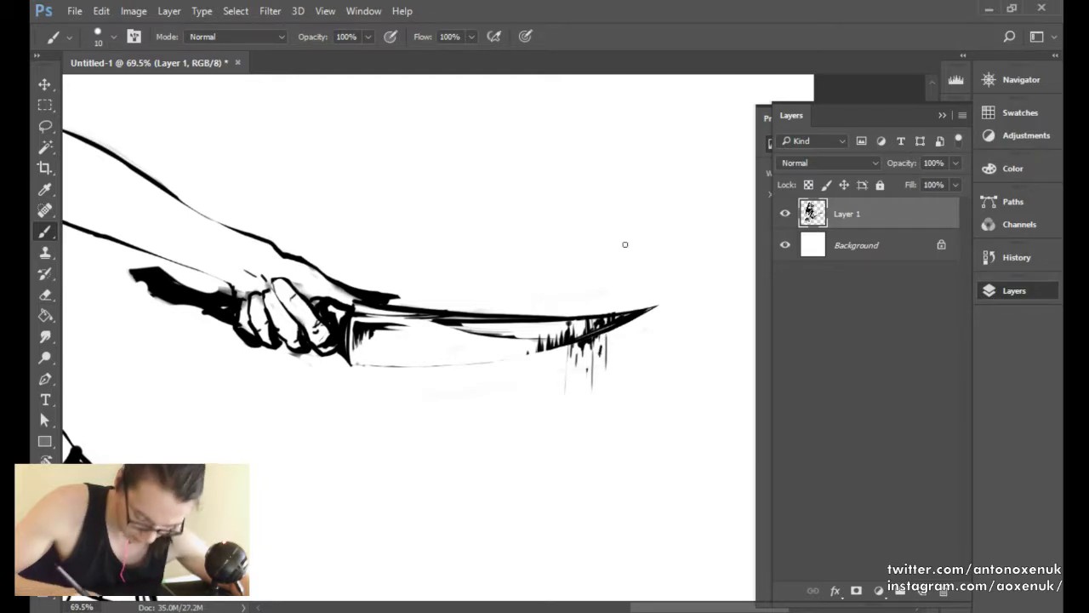
# Fill the remaining white sliver along the cutting edge at the blade's tip using a 7 px brush.
pyautogui.press('l')
pyautogui.press('b')
pyautogui.press('[')
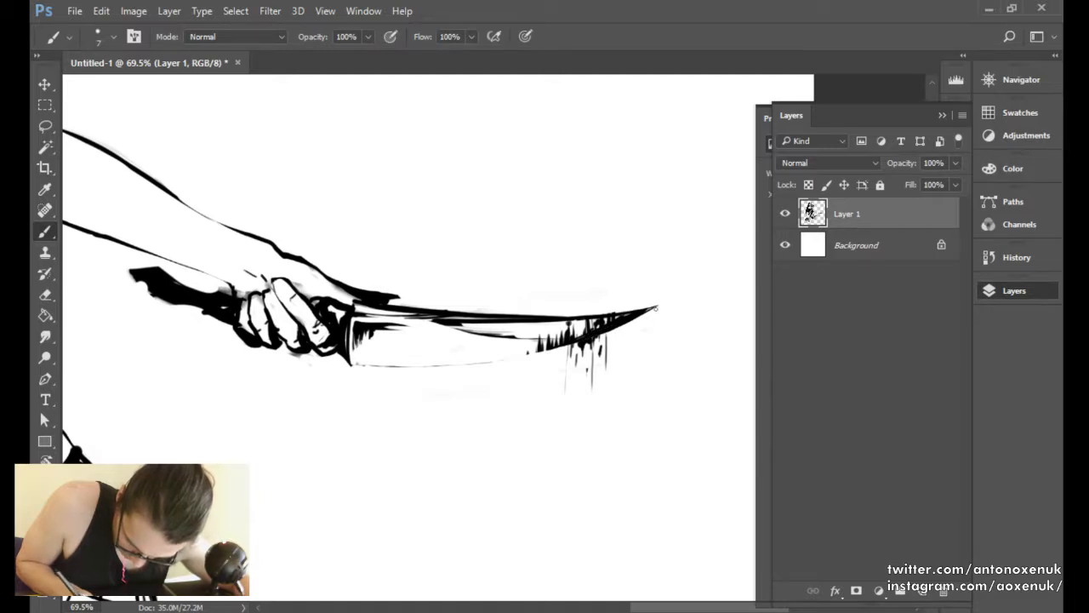
pyautogui.moveTo(646, 323); pyautogui.dragTo(608, 344)
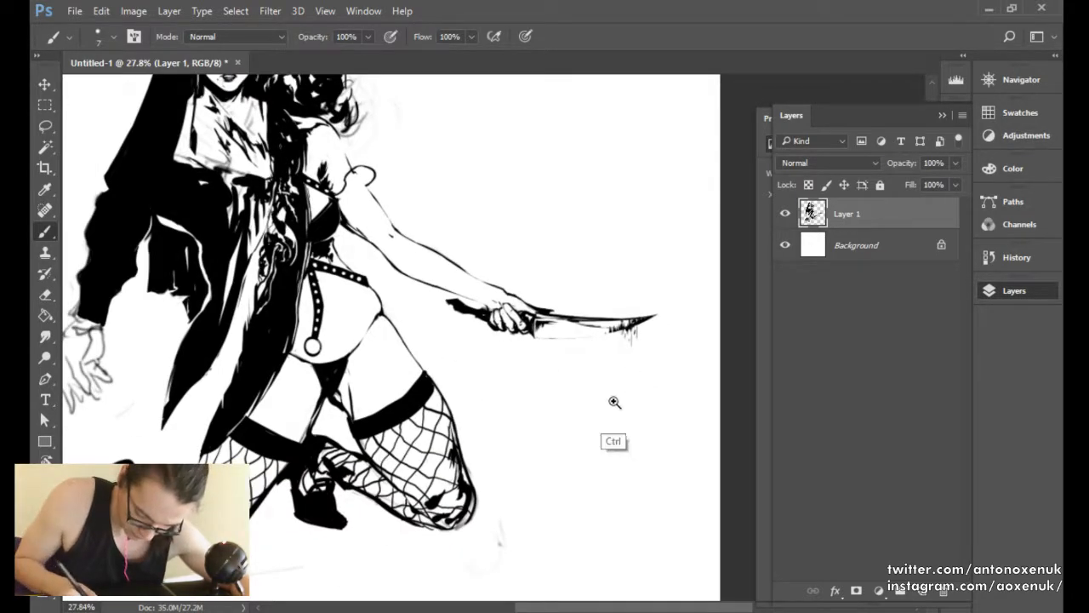
# Carve a white streak up the habit's inner front edge toward the chest with a 40 px eraser.
pyautogui.moveTo(614, 402); pyautogui.dragTo(612, 372)
pyautogui.press('r')
pyautogui.press('b')
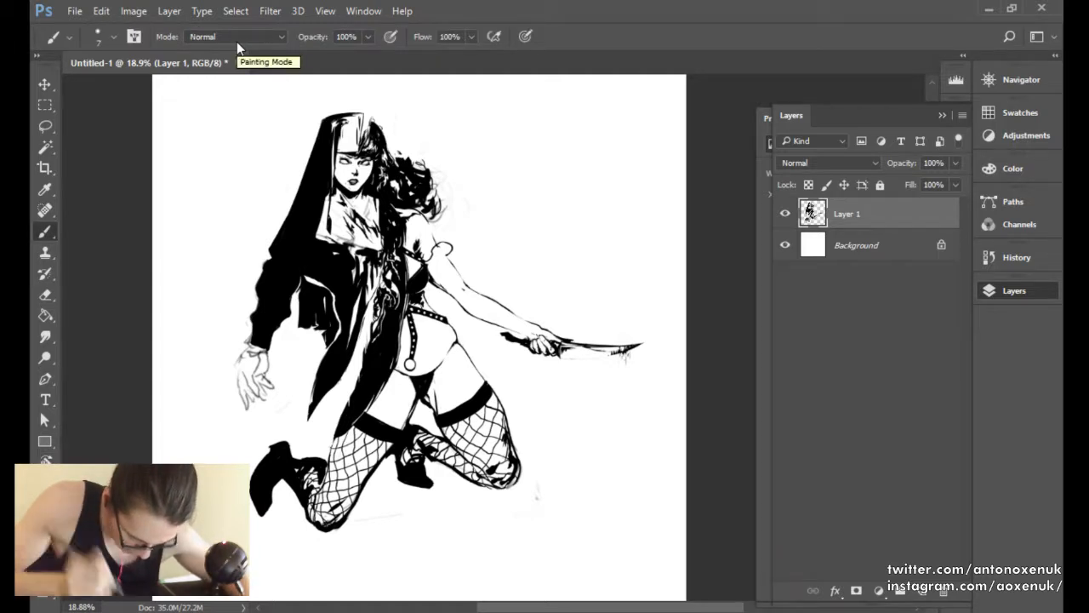
pyautogui.moveTo(448, 270); pyautogui.dragTo(460, 269)
pyautogui.press('e')
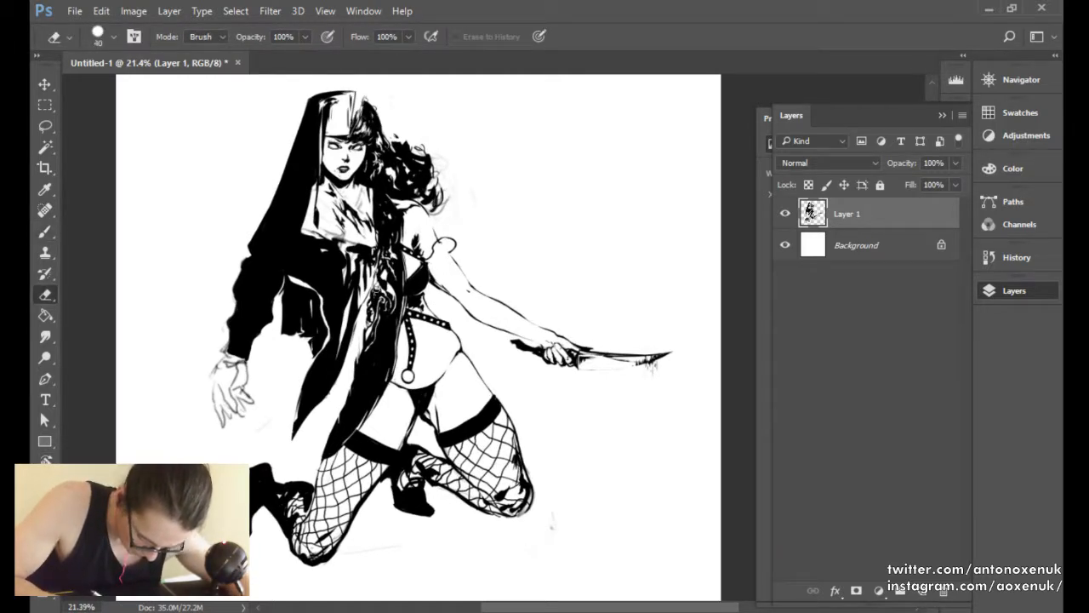
pyautogui.moveTo(359, 337); pyautogui.dragTo(388, 216)
pyautogui.press('b')
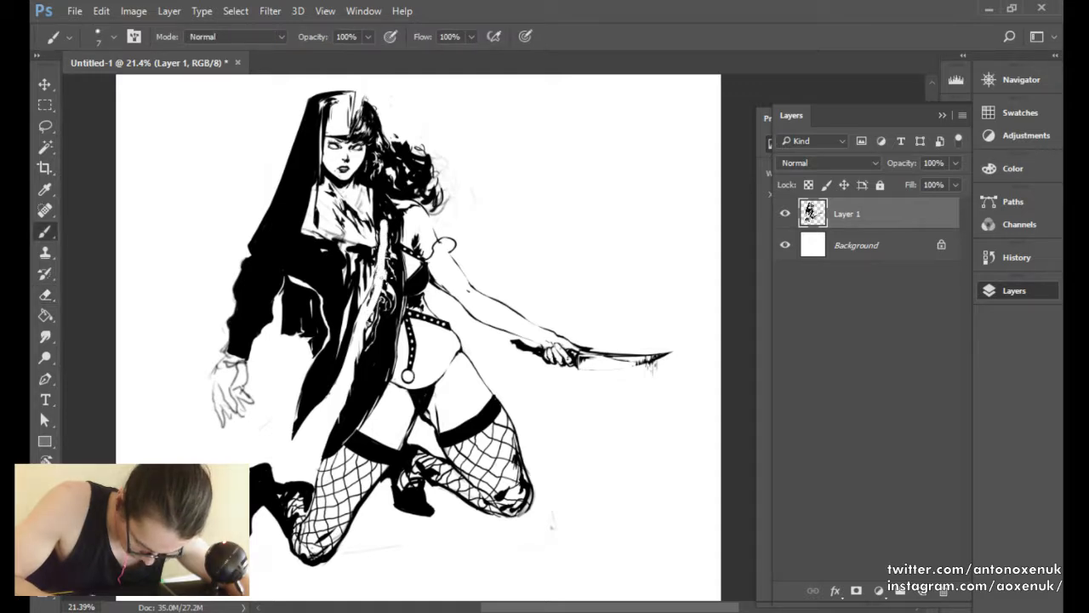
# Paint black over the upper part of the white streak on the habit's front edge with 35 and 30 px brushes.
pyautogui.press(']')
pyautogui.press(']')
pyautogui.press(']')
pyautogui.press(']')
pyautogui.press(']')
pyautogui.press(']')
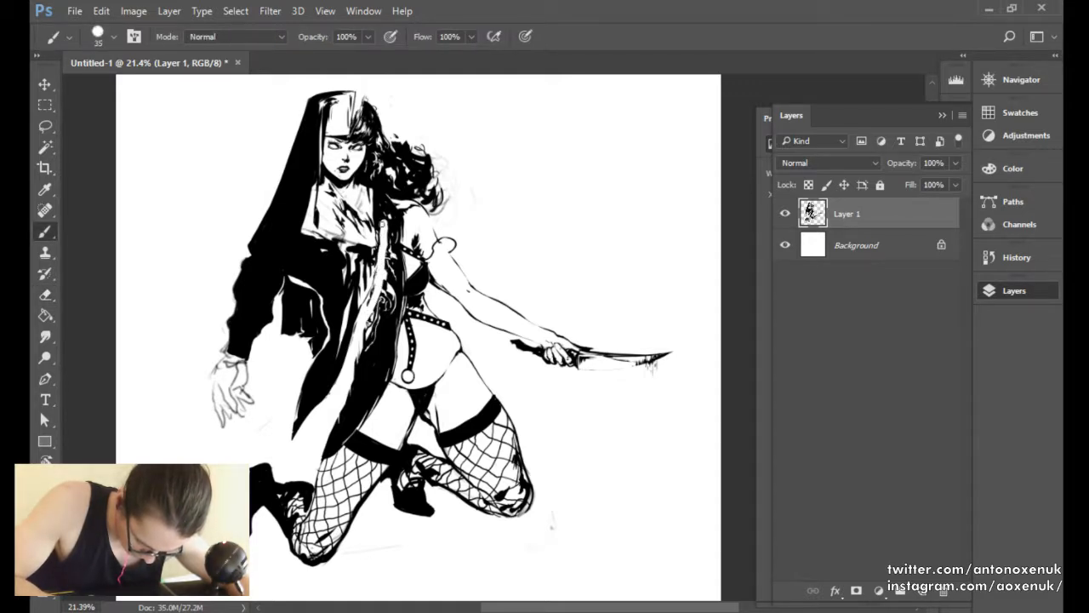
pyautogui.moveTo(387, 242); pyautogui.dragTo(387, 215)
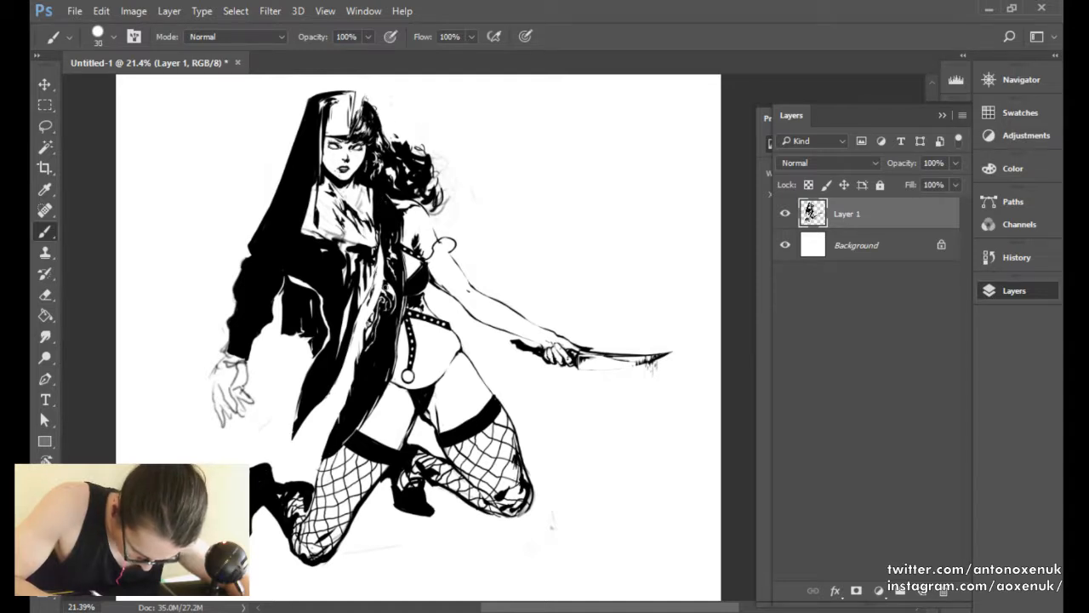
pyautogui.press('[')
pyautogui.moveTo(383, 288); pyautogui.dragTo(340, 346)
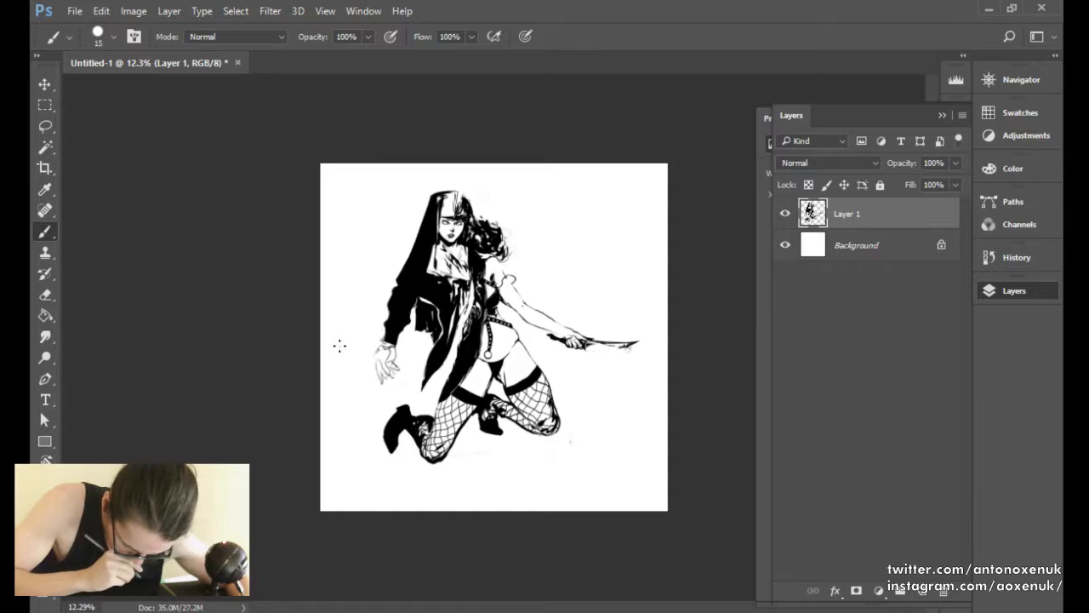
# Ink fine fold strokes along the habit's inner front edge at chest height with 15 and 10 px brushes.
pyautogui.moveTo(472, 299); pyautogui.dragTo(534, 304)
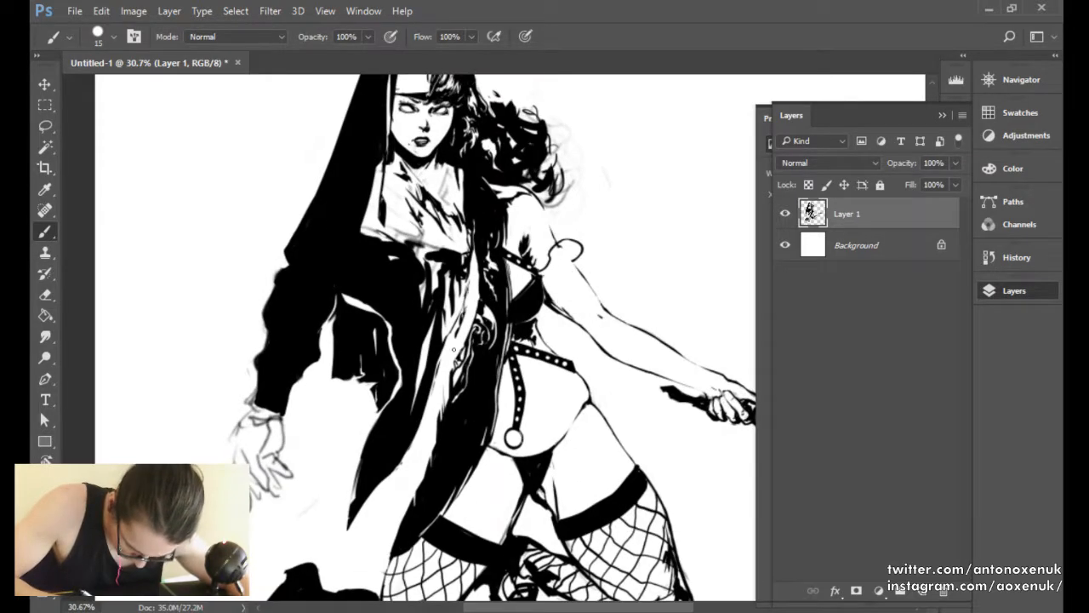
pyautogui.moveTo(461, 333); pyautogui.dragTo(476, 247)
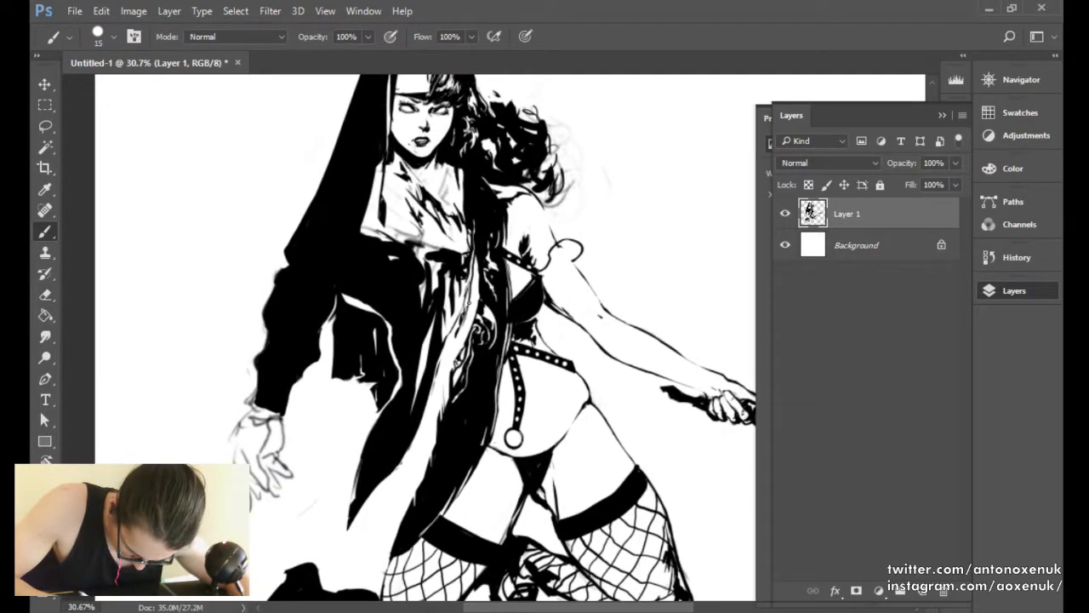
pyautogui.moveTo(469, 302); pyautogui.dragTo(482, 249)
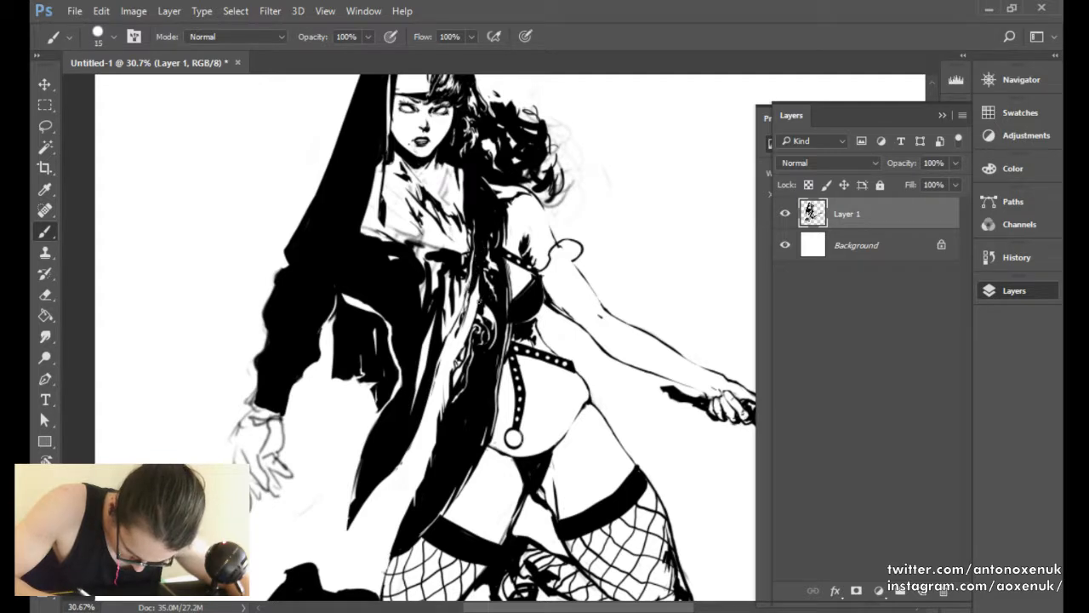
pyautogui.press('[')
pyautogui.moveTo(471, 321); pyautogui.dragTo(477, 277)
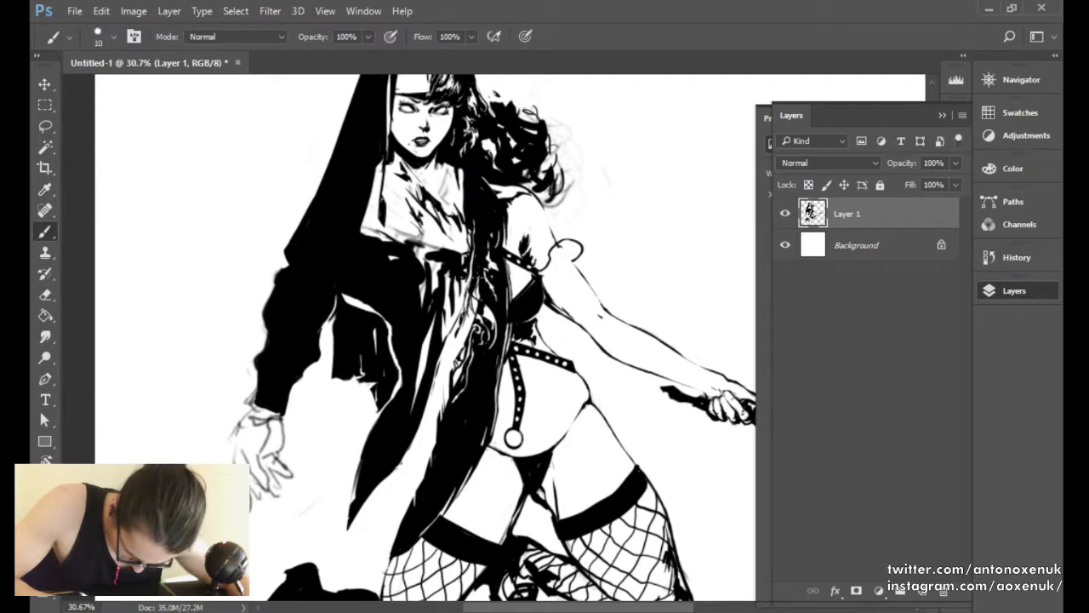
# Fill gaps in the habit's front beside the bra cup with a 45 px brush and rework the highlights there with the eraser.
pyautogui.press(']')
pyautogui.press(']')
pyautogui.press(']')
pyautogui.press(']')
pyautogui.press(']')
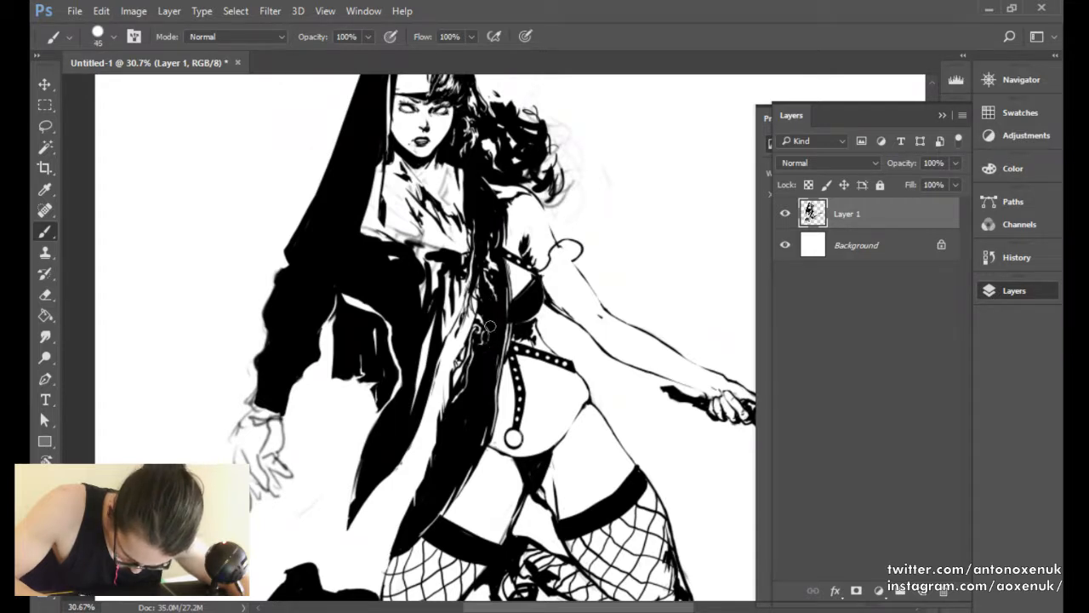
pyautogui.press(']')
pyautogui.press('e')
pyautogui.moveTo(485, 320); pyautogui.dragTo(485, 257)
pyautogui.press('b')
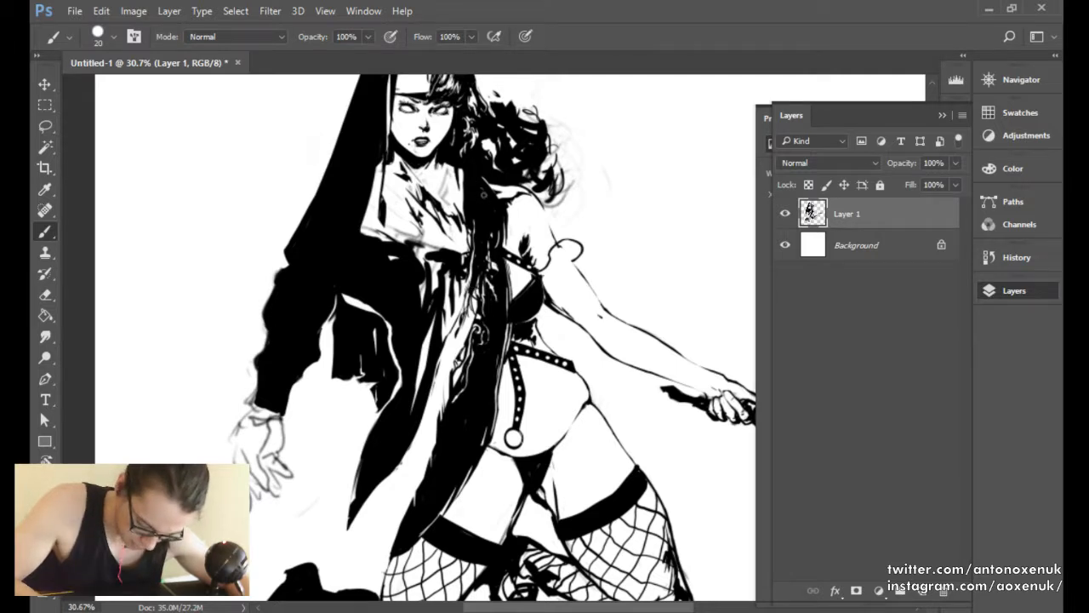
# Clean up the outer lower corner of the nun's white collar, alternating a 20 px brush with a 40 px eraser.
pyautogui.moveTo(487, 195); pyautogui.dragTo(470, 255)
pyautogui.press('e')
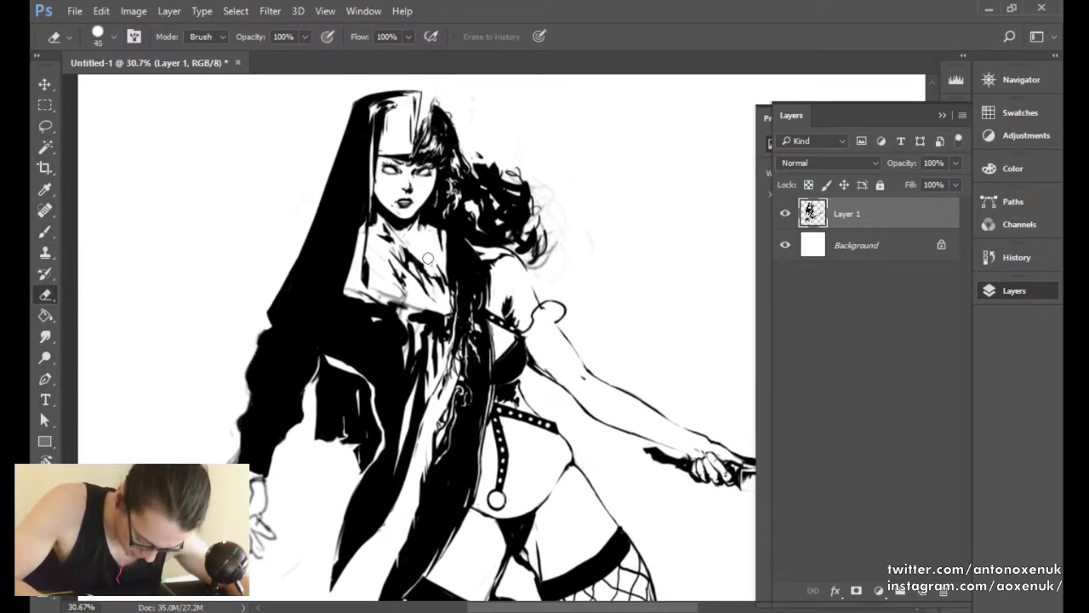
pyautogui.press('b')
pyautogui.press('e')
pyautogui.press('[')
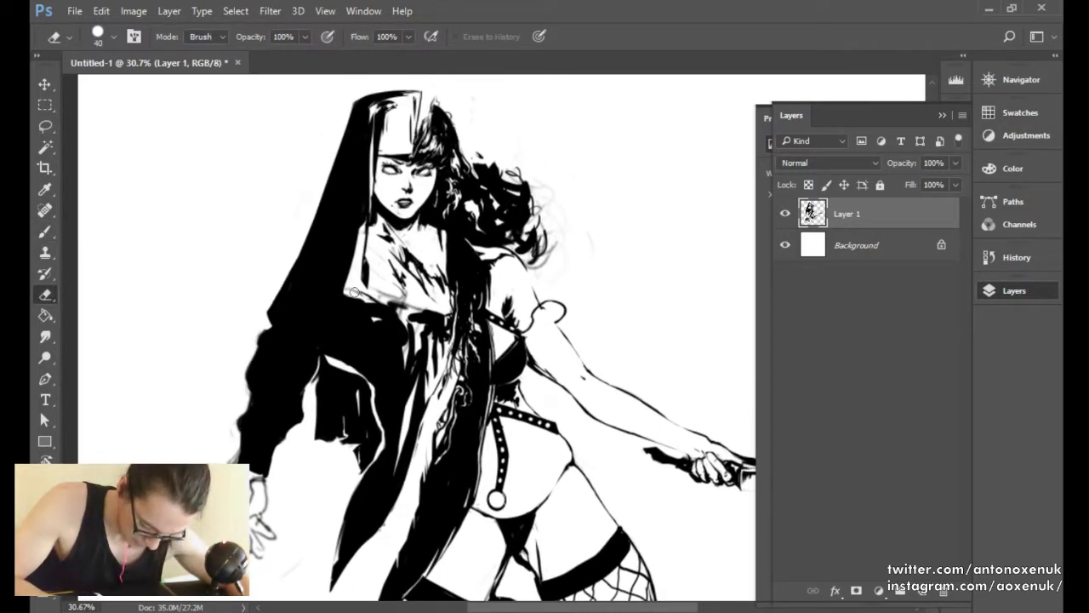
pyautogui.press('b')
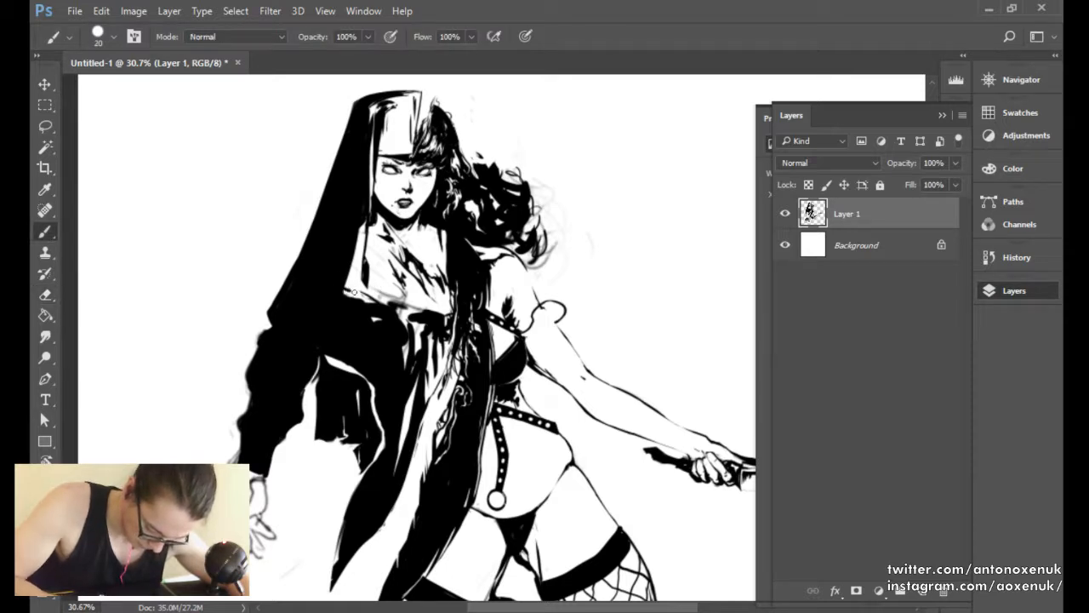
pyautogui.press('e')
pyautogui.moveTo(386, 292)
pyautogui.mouseDown()
pyautogui.moveTo(377, 296)
pyautogui.moveTo(399, 296)
pyautogui.mouseUp()
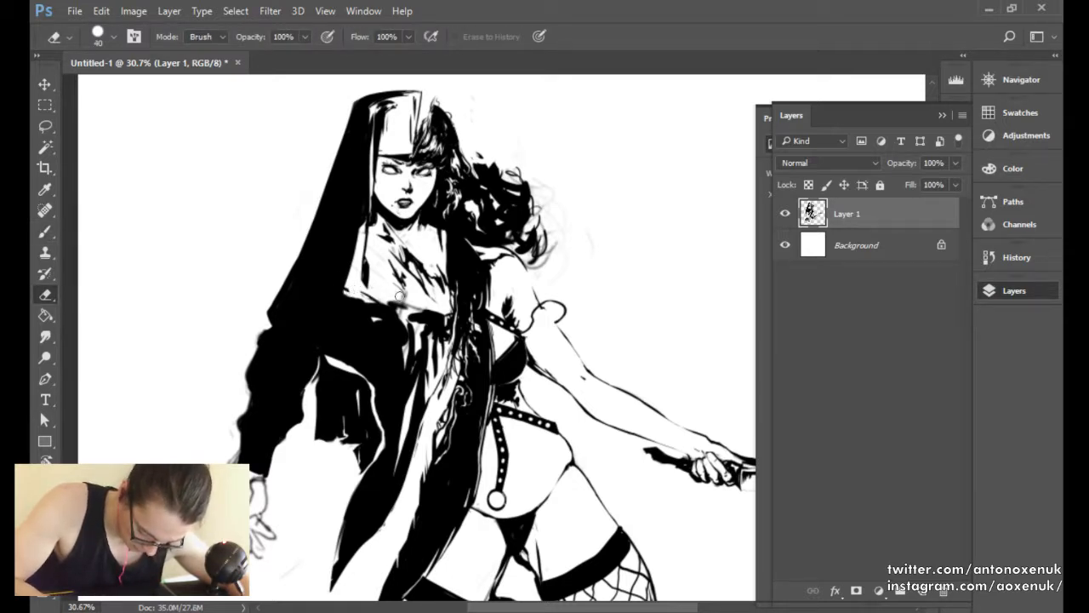
# Define the bottom hem of the collar up to its inner corner, erasing the grey sketch remnants and inking with a 15 px brush.
pyautogui.press('b')
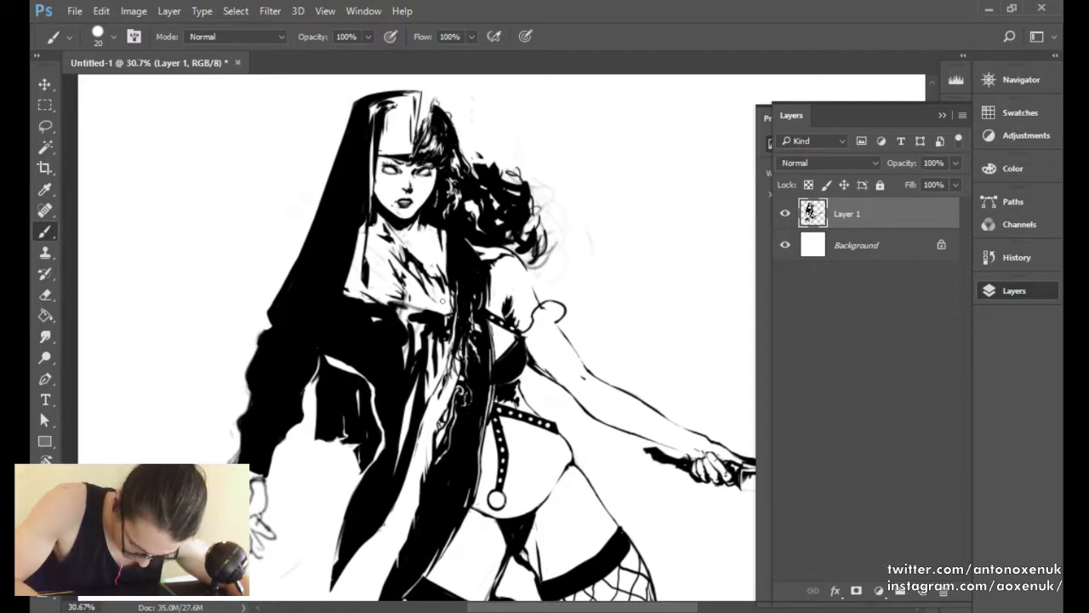
pyautogui.press('e')
pyautogui.moveTo(413, 297)
pyautogui.mouseDown()
pyautogui.moveTo(422, 311)
pyautogui.moveTo(391, 298)
pyautogui.moveTo(415, 308)
pyautogui.mouseUp()
pyautogui.press('b')
pyautogui.press('e')
pyautogui.press('b')
pyautogui.press('[')
pyautogui.press('e')
pyautogui.press('b')
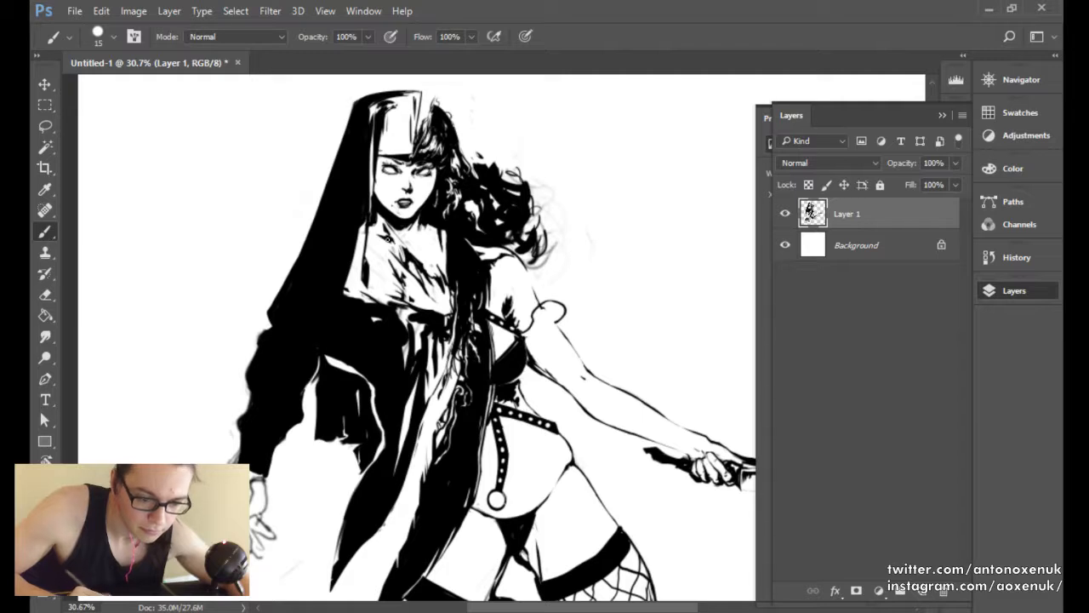
# Carve a thin white strip along the collar's inner side edge with a 25 px eraser and tidy it with a 15 px brush.
pyautogui.press('e')
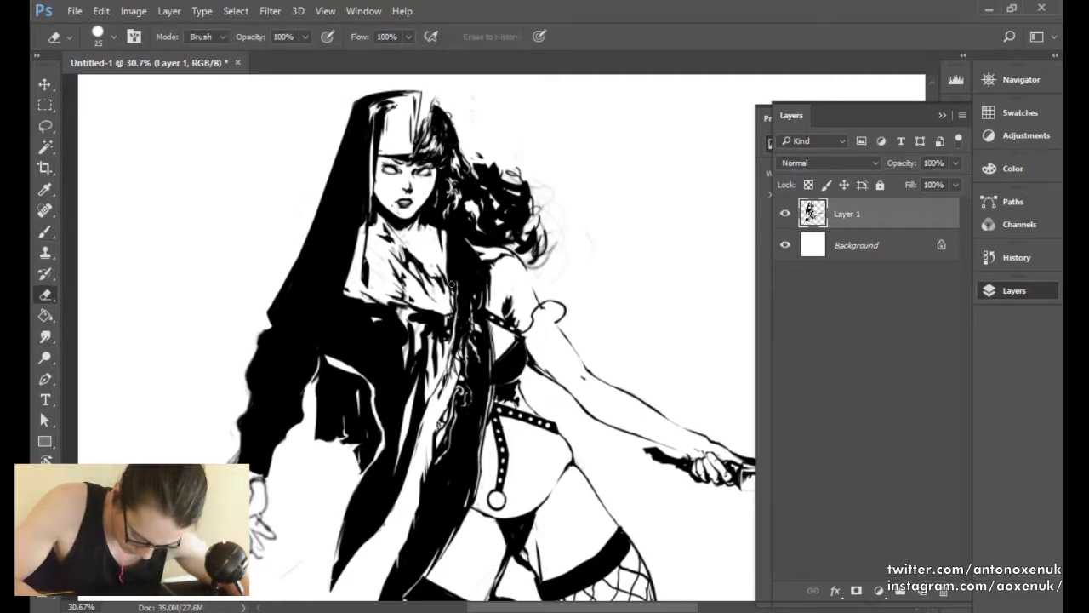
pyautogui.press('b')
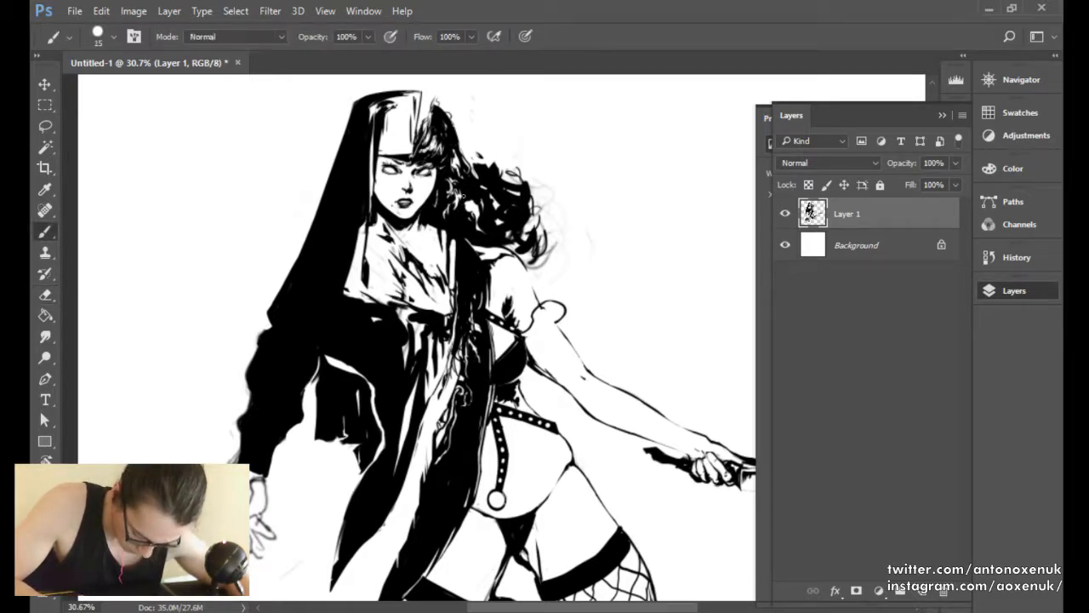
pyautogui.moveTo(452, 289); pyautogui.dragTo(456, 253)
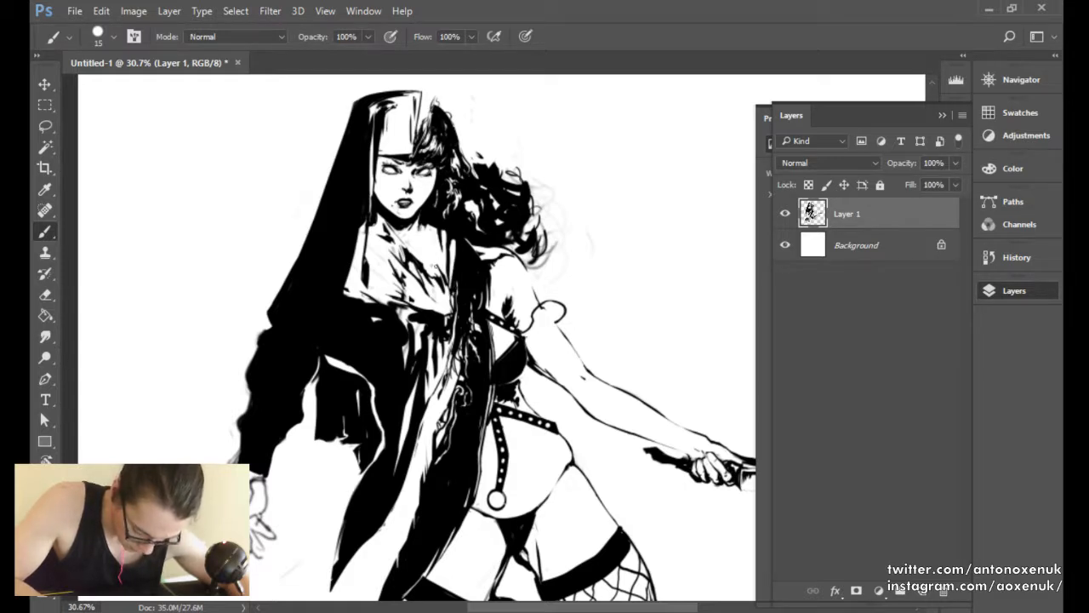
pyautogui.press('e')
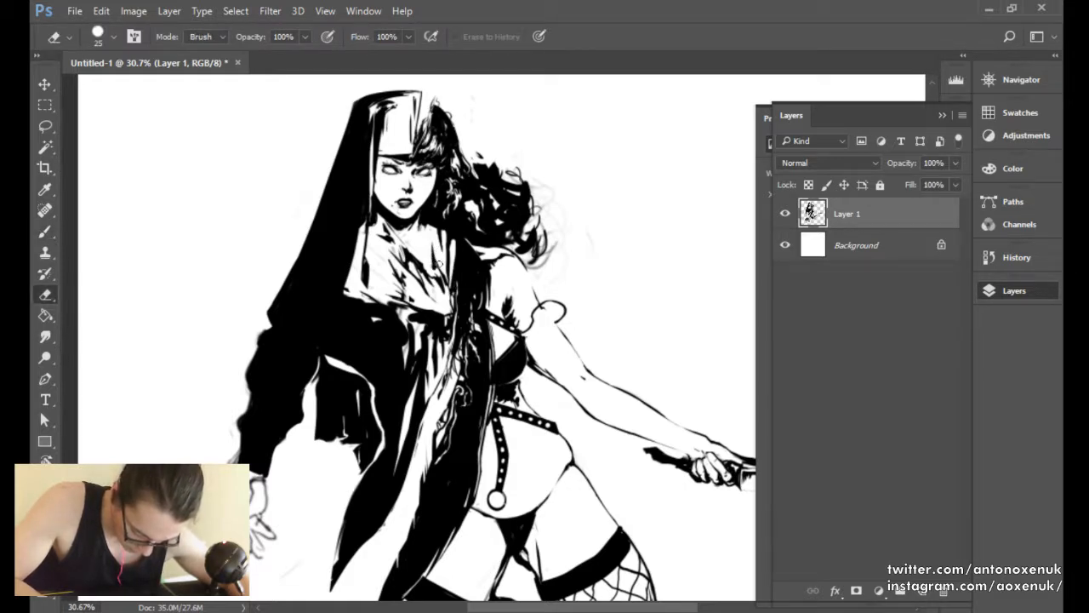
# Flip the canvas horizontally and rework the dark folds at the collar's top with a 20 px brush and 25 px eraser.
pyautogui.hotkey('ctrl', 'f')
pyautogui.moveTo(636, 291); pyautogui.dragTo(470, 345)
pyautogui.press('b')
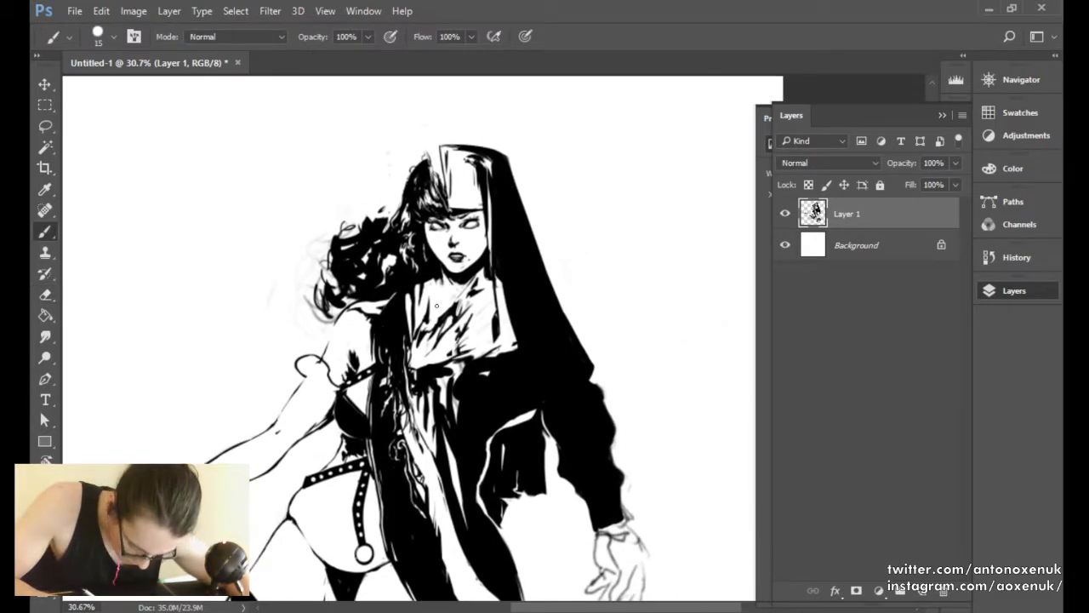
pyautogui.press(']')
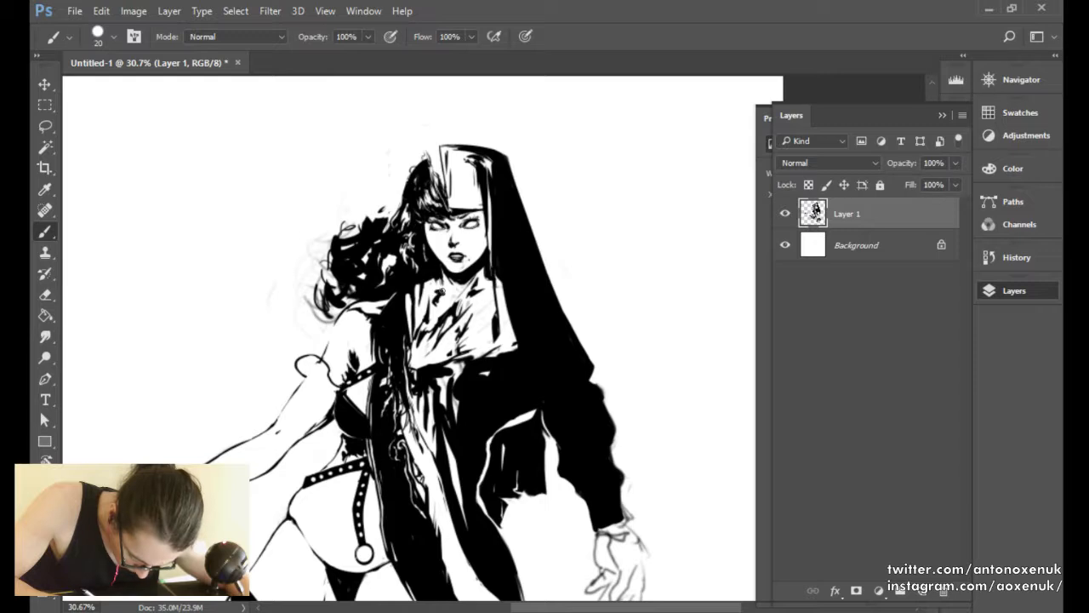
pyautogui.press('e')
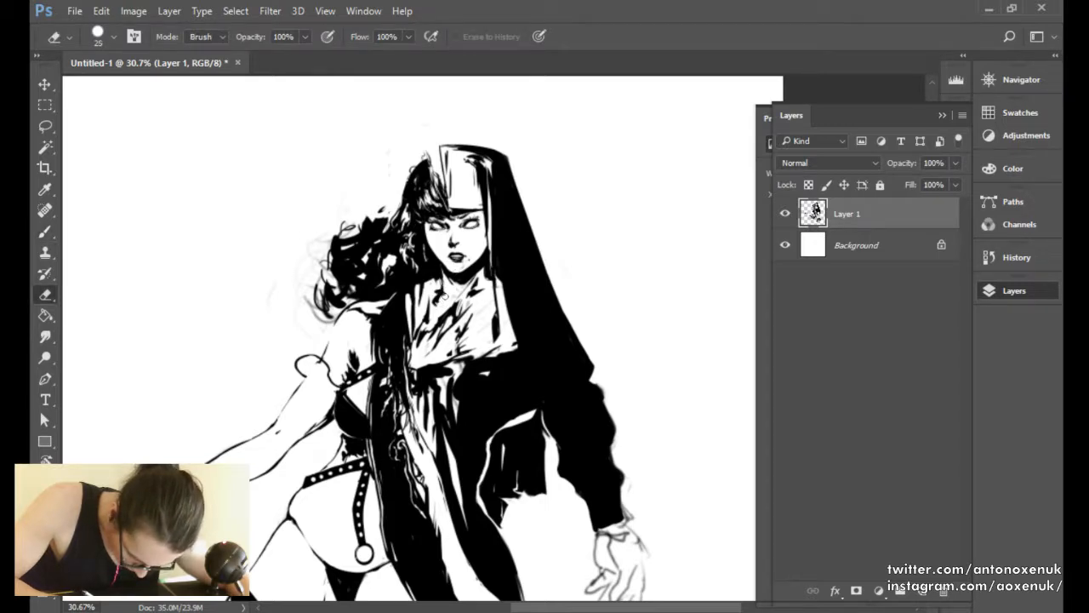
pyautogui.press('b')
pyautogui.press('e')
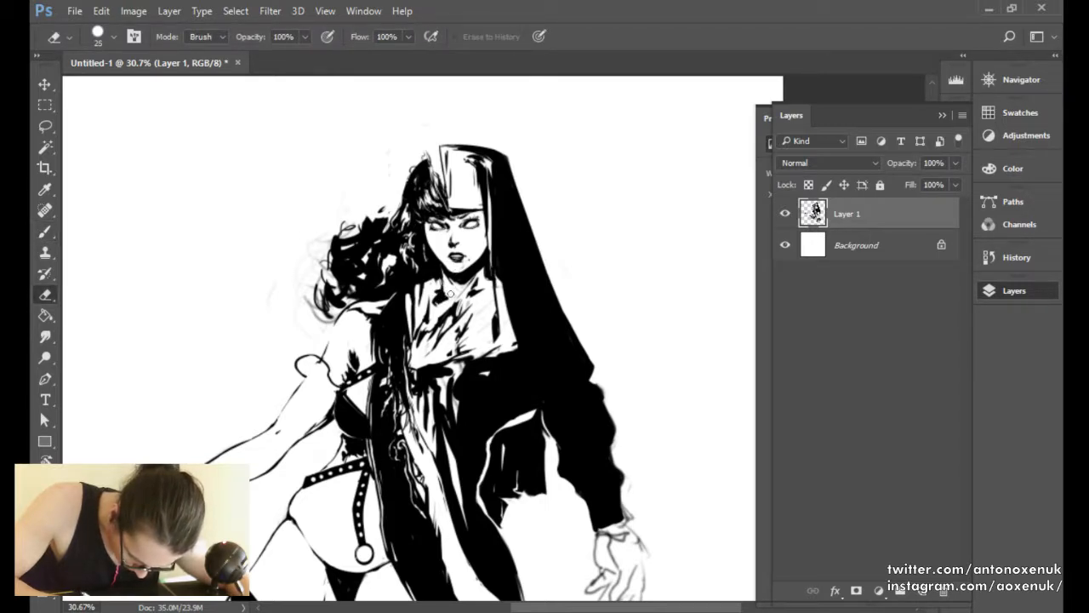
pyautogui.press('b')
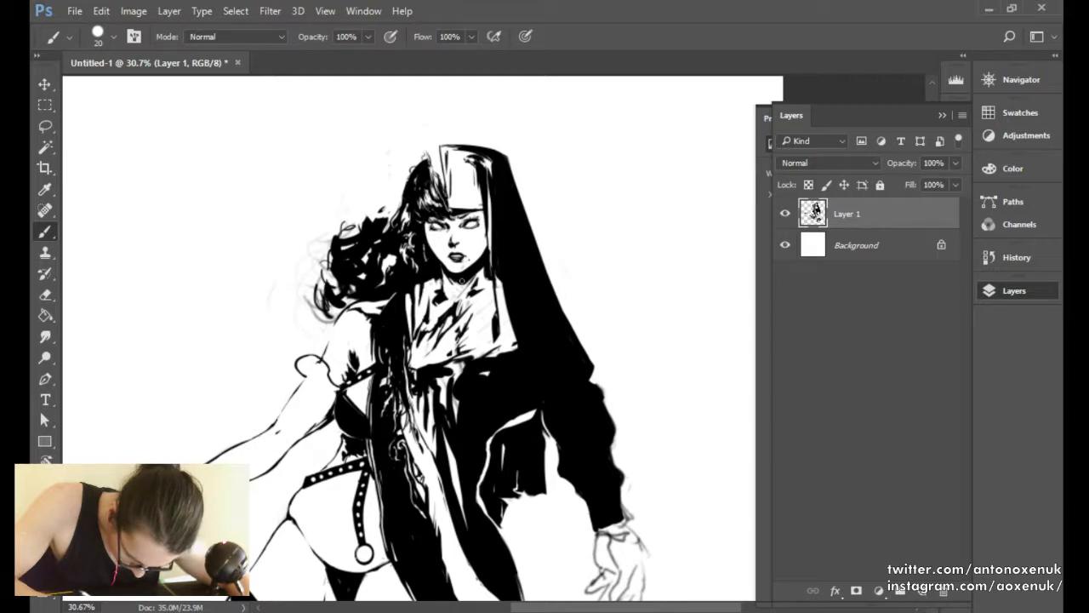
# Refine the shadow shapes on the neck below the chin, alternating the brush and eraser, both at 20 px.
pyautogui.press('e')
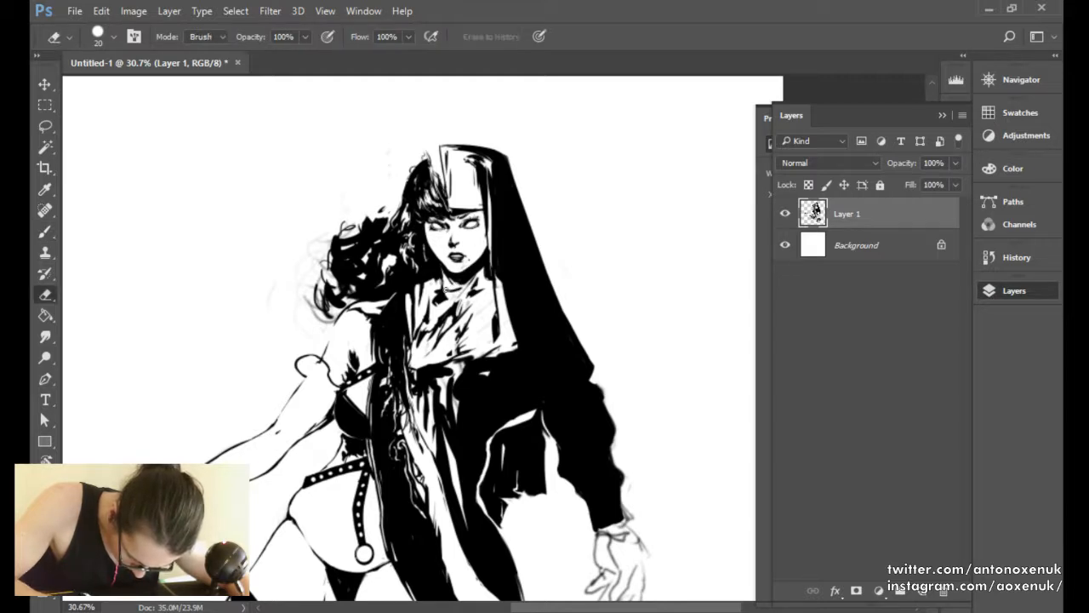
pyautogui.press('b')
pyautogui.press('e')
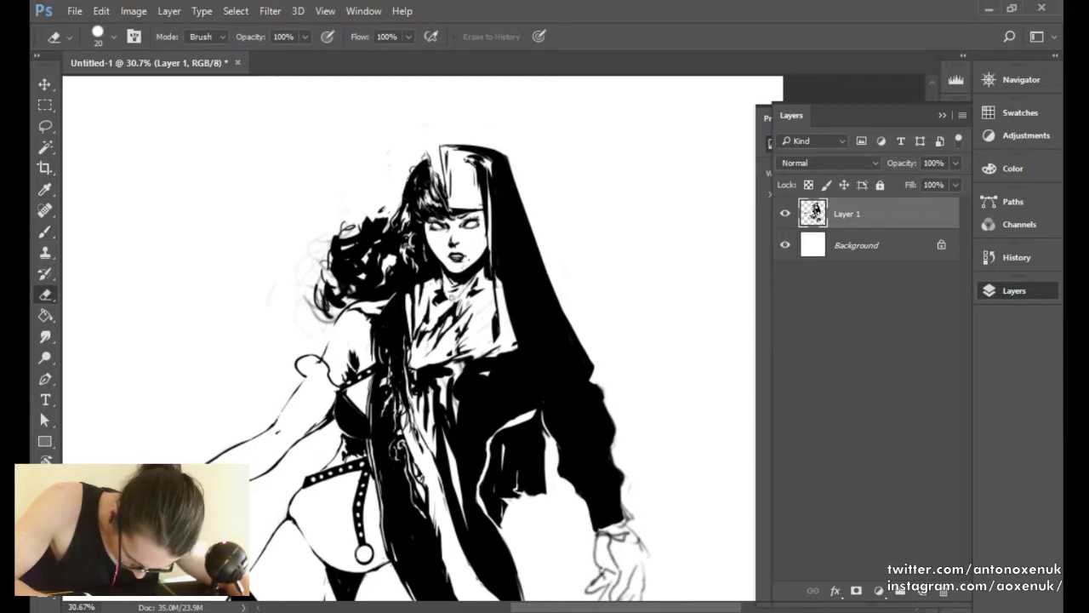
pyautogui.press('b')
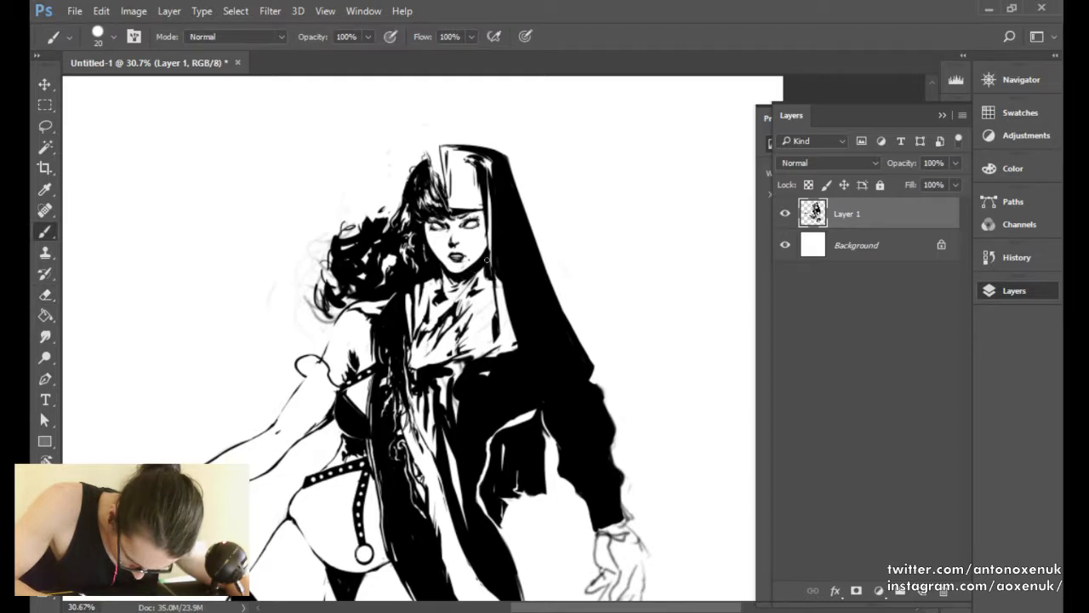
pyautogui.press('e')
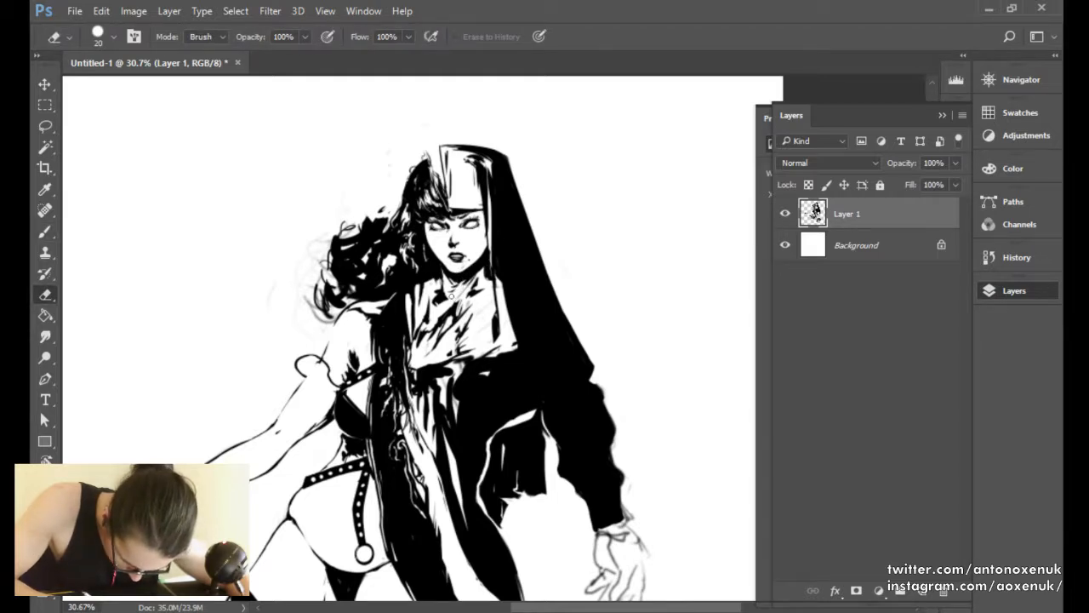
pyautogui.press('b')
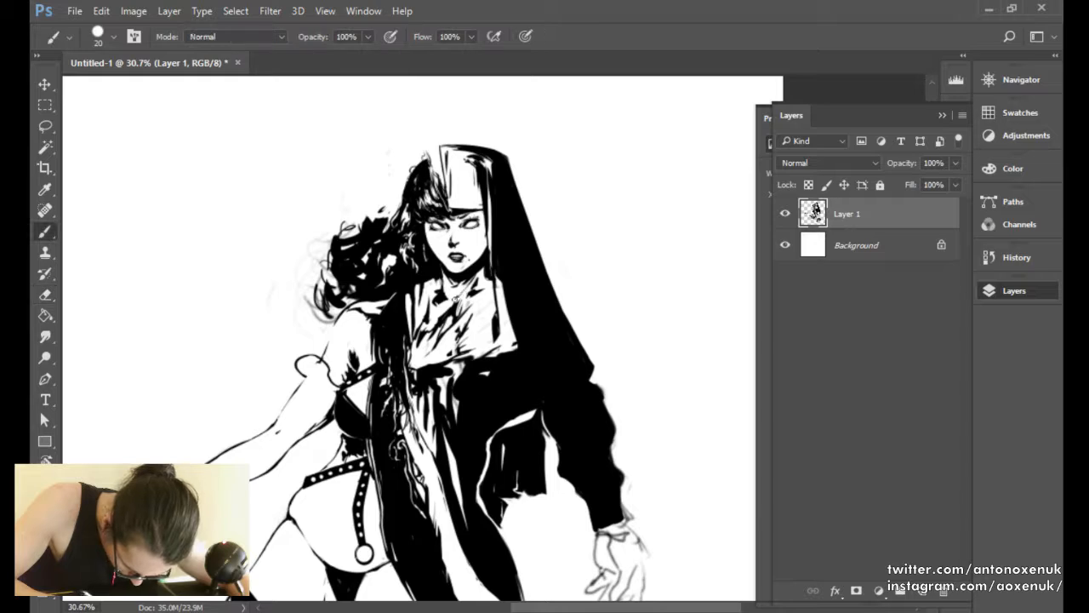
pyautogui.press('e')
pyautogui.press('b')
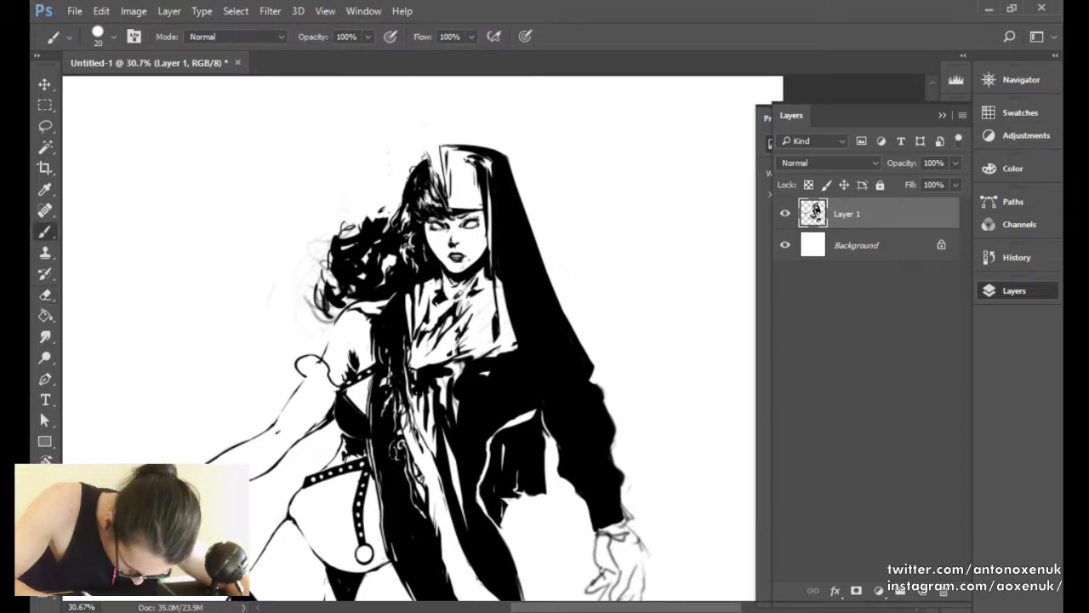
# Sharpen the ink edges between the jaw, neck and veil with small 20 px brush and eraser touches.
pyautogui.press('e')
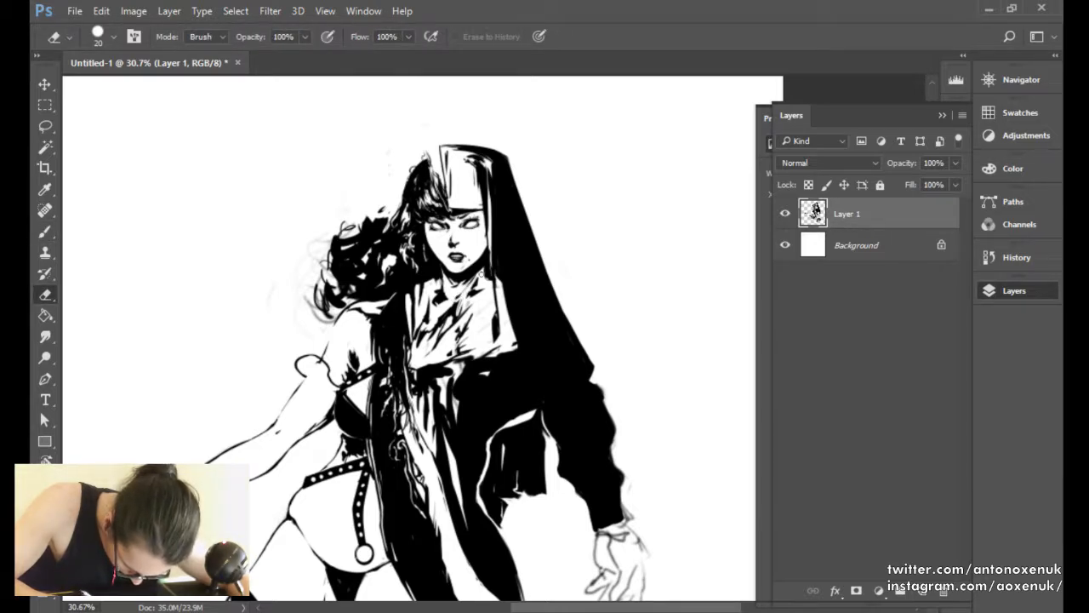
pyautogui.press('b')
pyautogui.press('e')
pyautogui.press('b')
pyautogui.press('e')
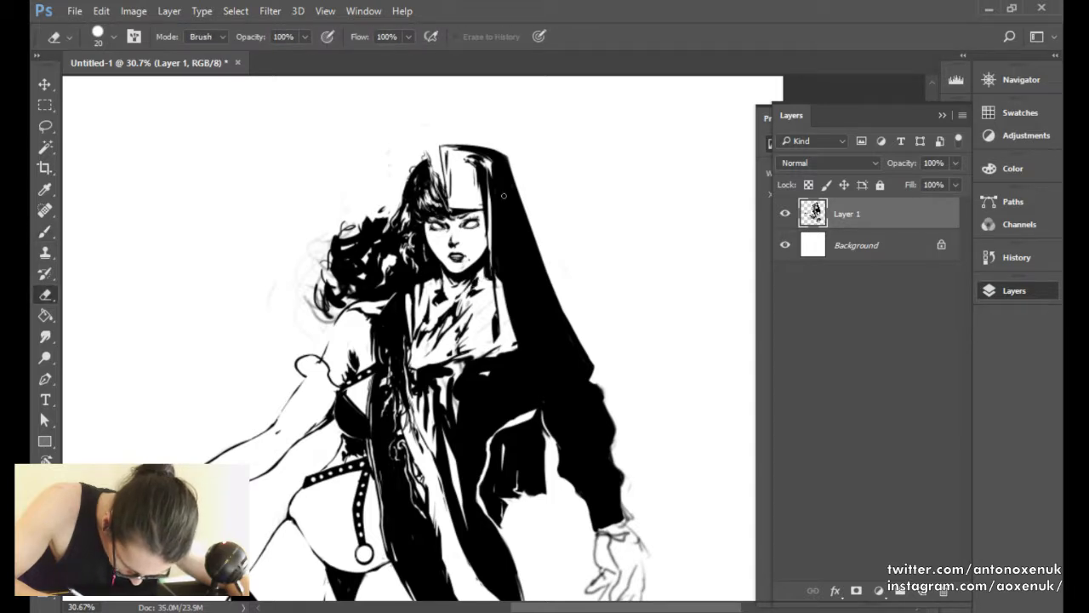
pyautogui.press('b')
pyautogui.press('e')
pyautogui.press('b')
pyautogui.press('e')
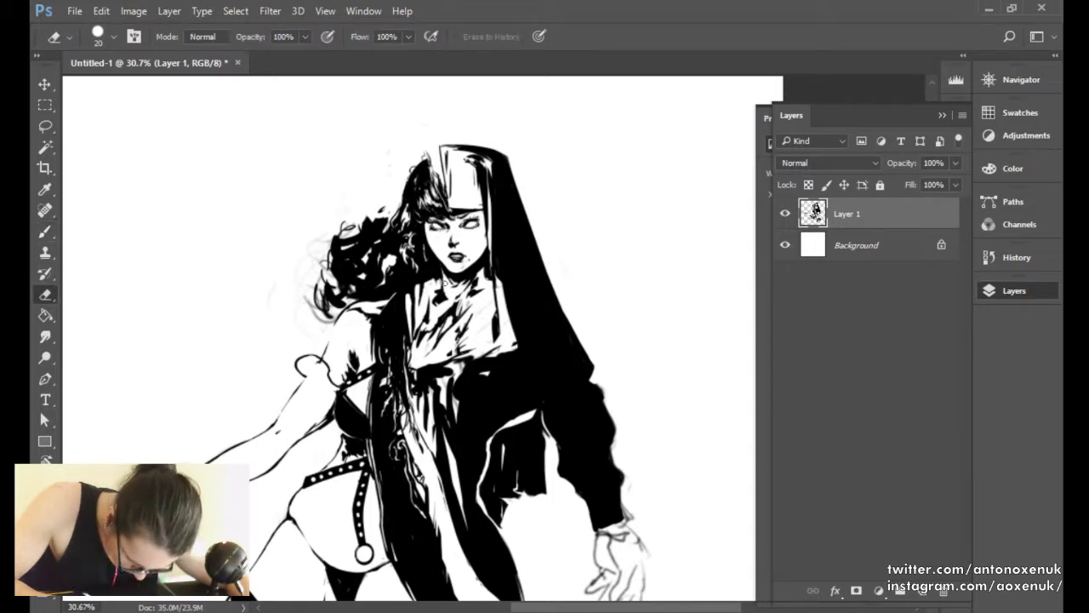
# Trim the black fold marks on the upper collar just below the neck with the 20 px eraser.
pyautogui.press('b')
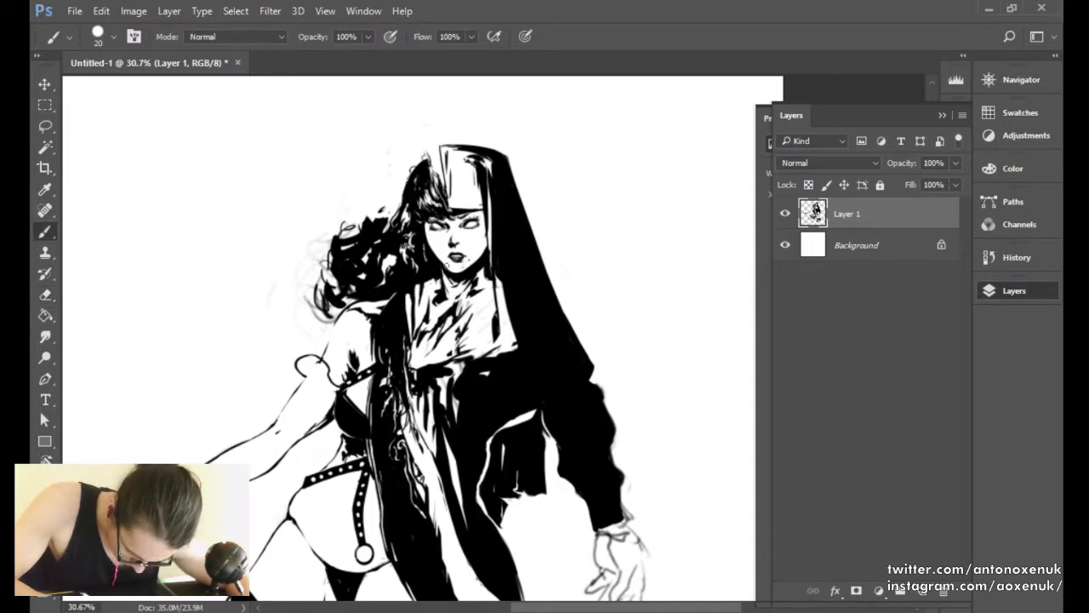
pyautogui.press('e')
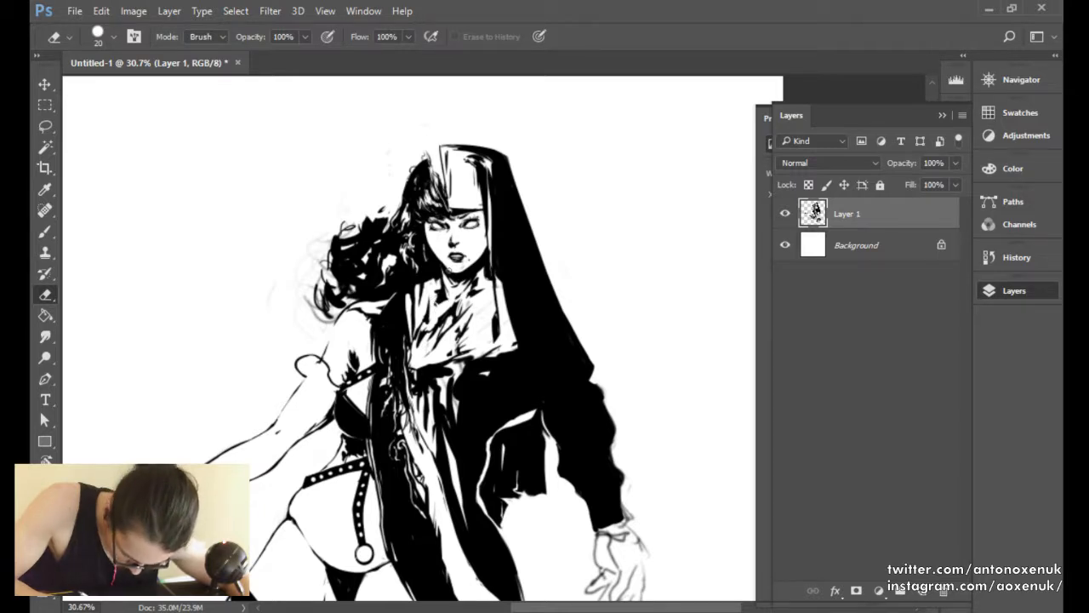
pyautogui.press('b')
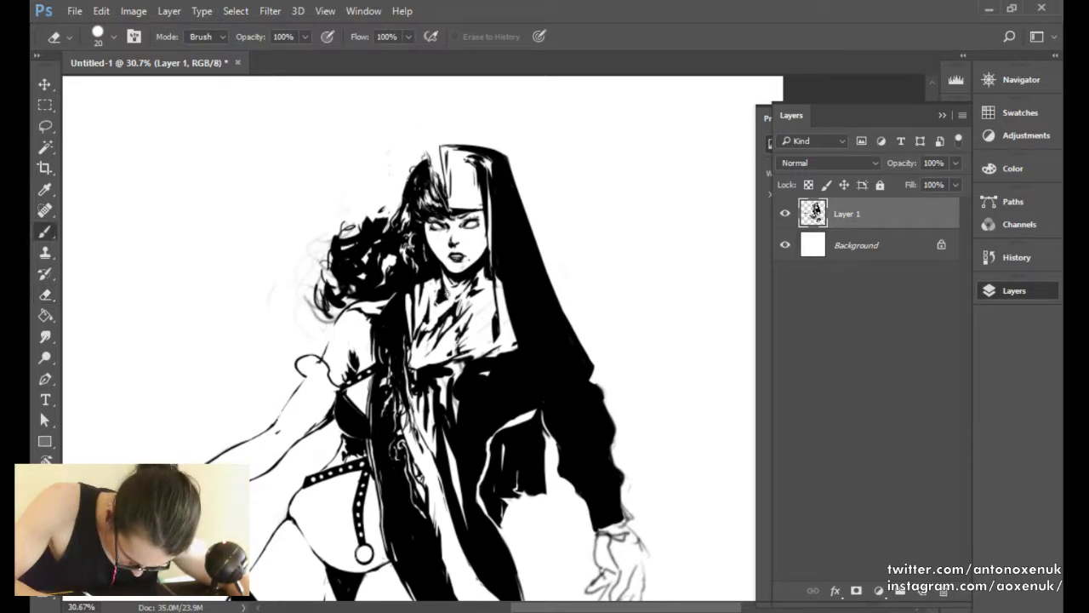
pyautogui.press('e')
pyautogui.moveTo(447, 295); pyautogui.dragTo(438, 304)
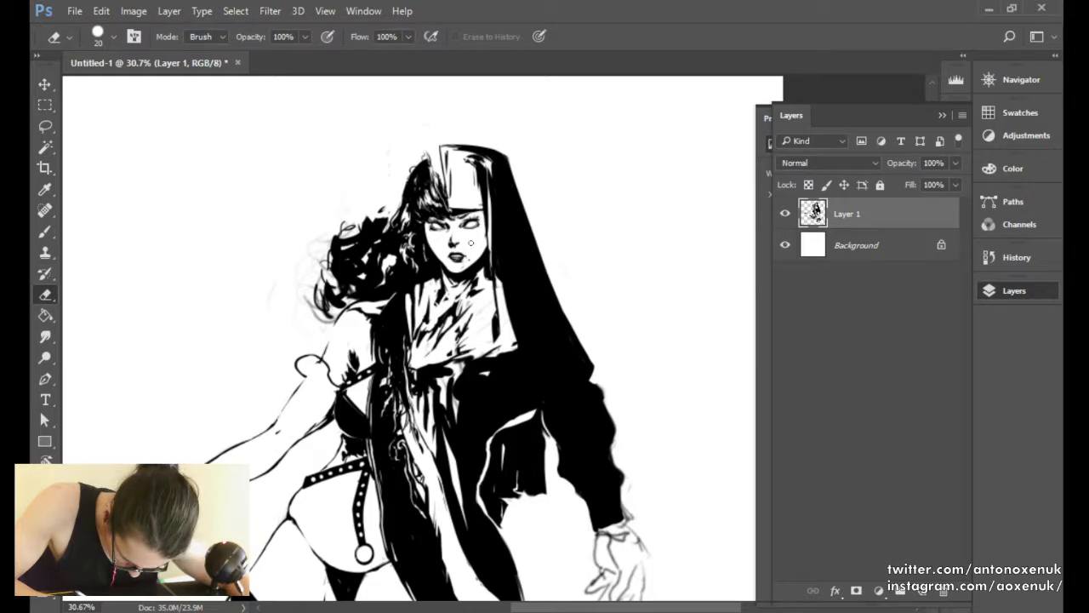
pyautogui.press('b')
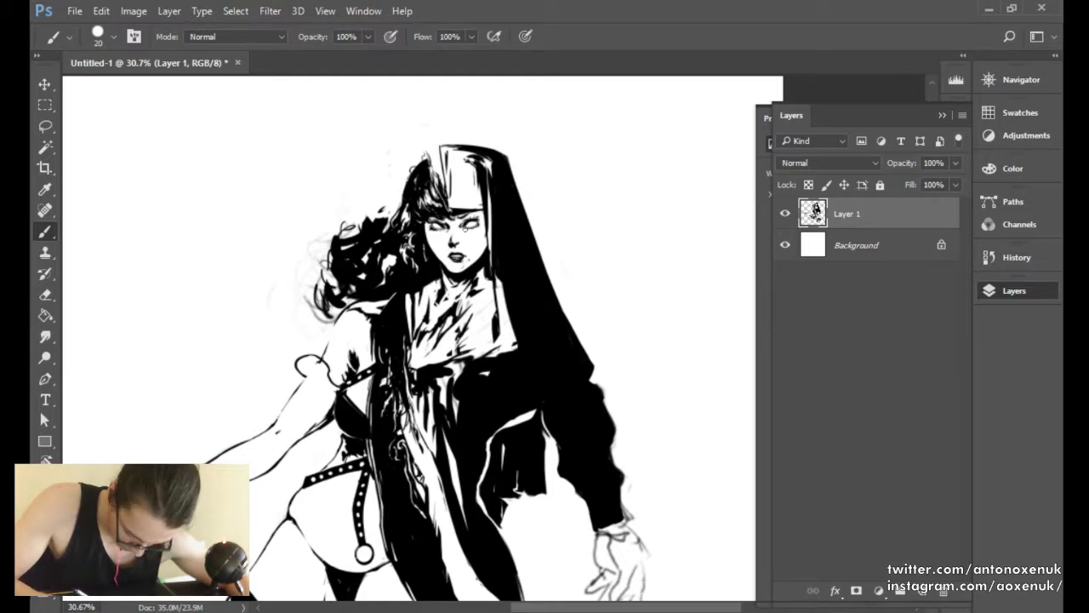
# Touch up the fold strokes from the upper collar down to its inner bottom corner with the 20 px brush and eraser.
pyautogui.moveTo(496, 266); pyautogui.dragTo(422, 310)
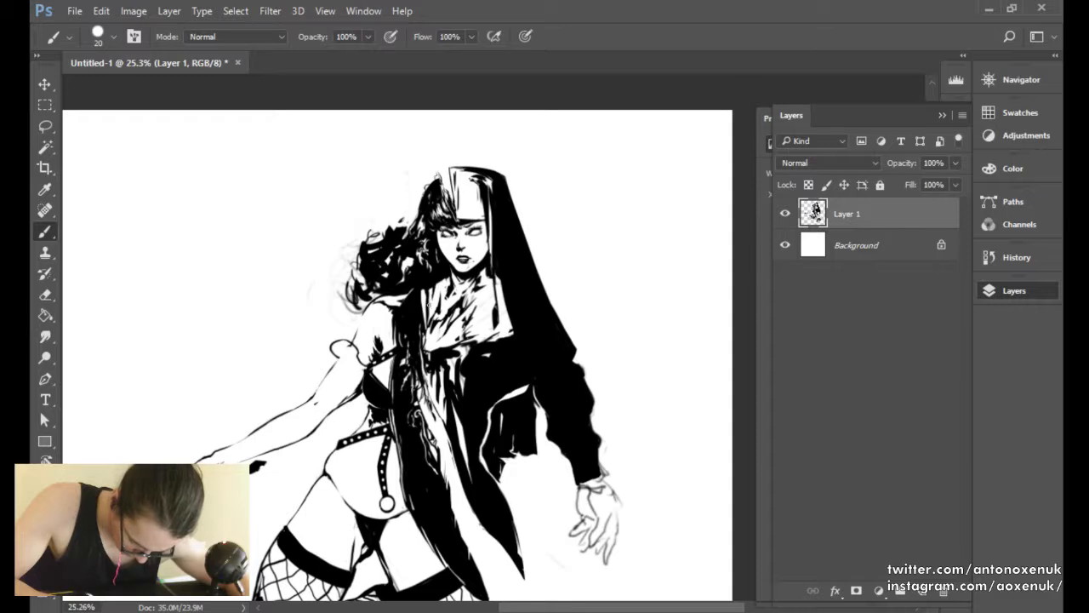
pyautogui.press('e')
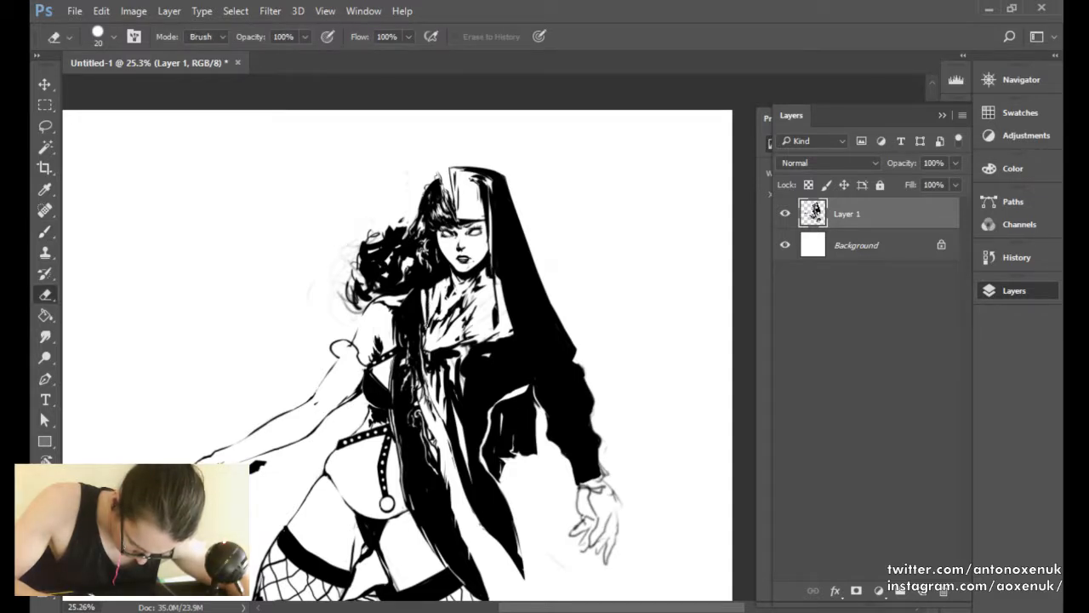
pyautogui.press('b')
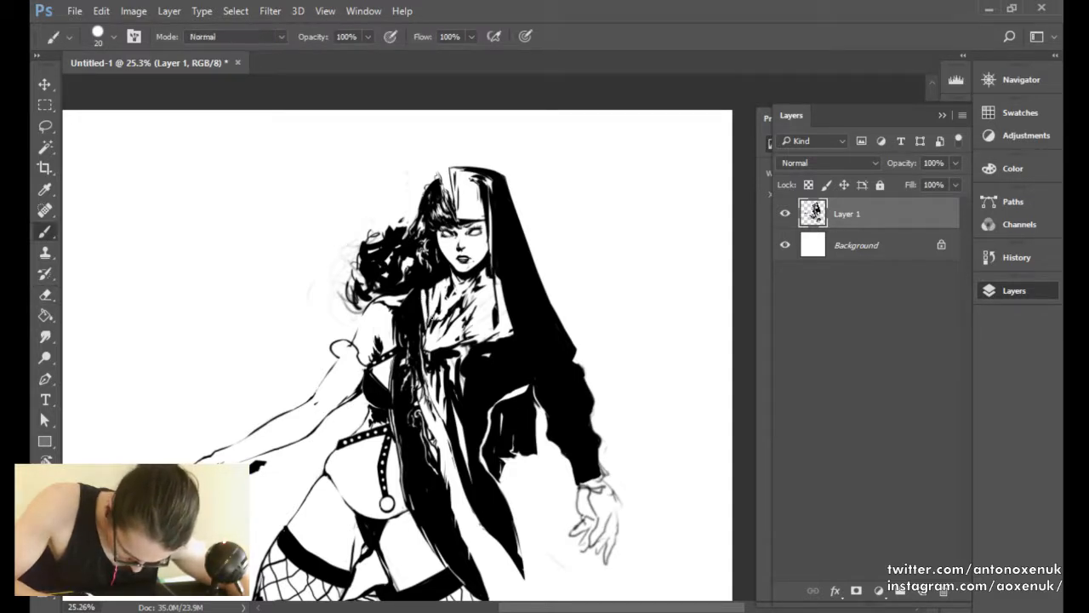
pyautogui.press('e')
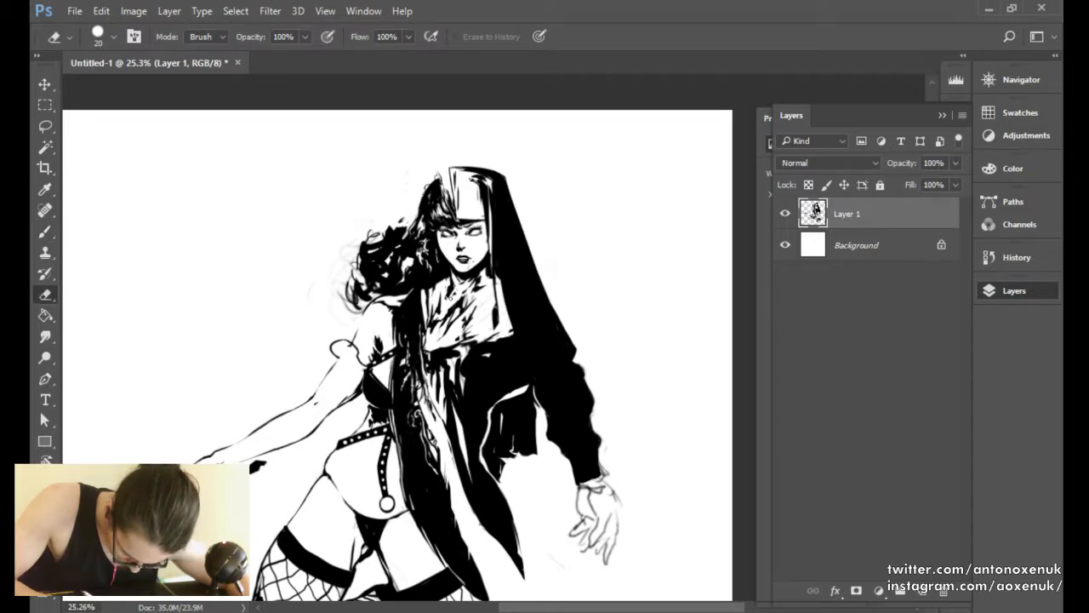
pyautogui.press('b')
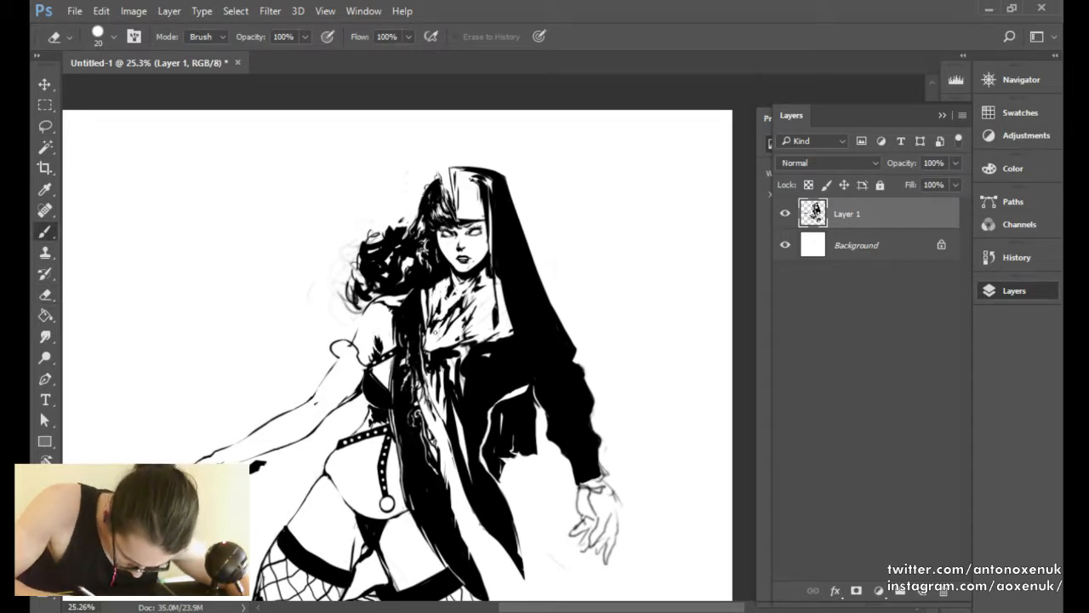
pyautogui.press('e')
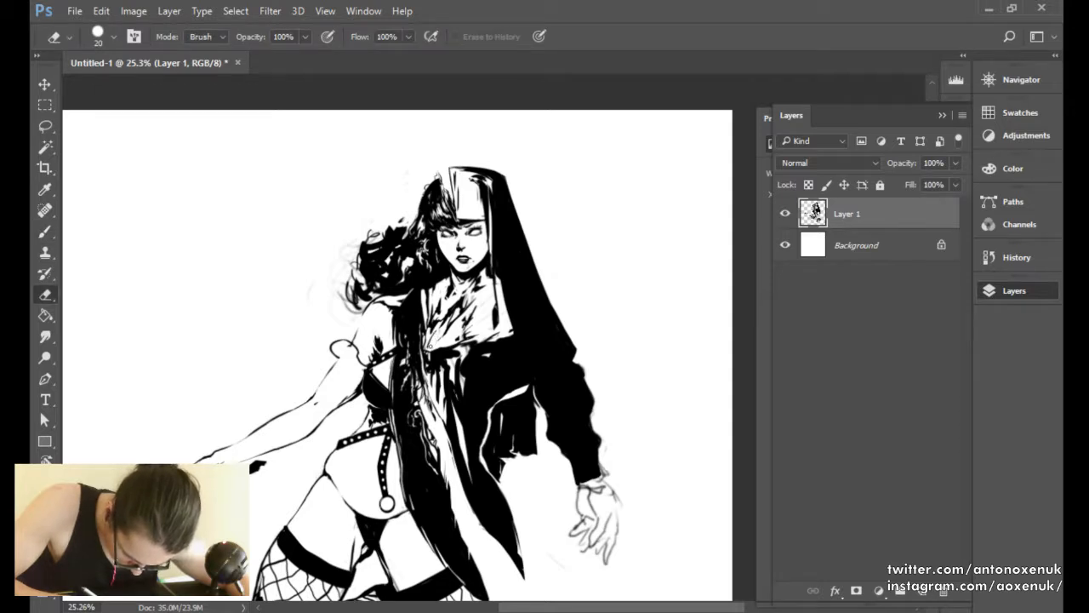
# Refine the lower edge and fold marks of the collar with the 35 px eraser and the 20 px brush.
pyautogui.press('b')
pyautogui.press('e')
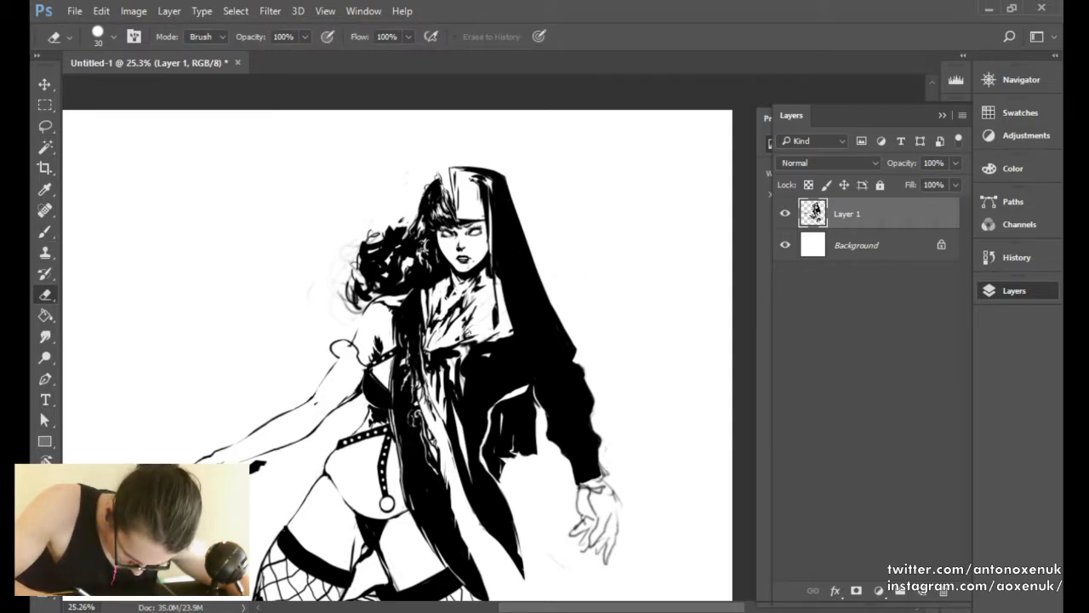
pyautogui.press(']')
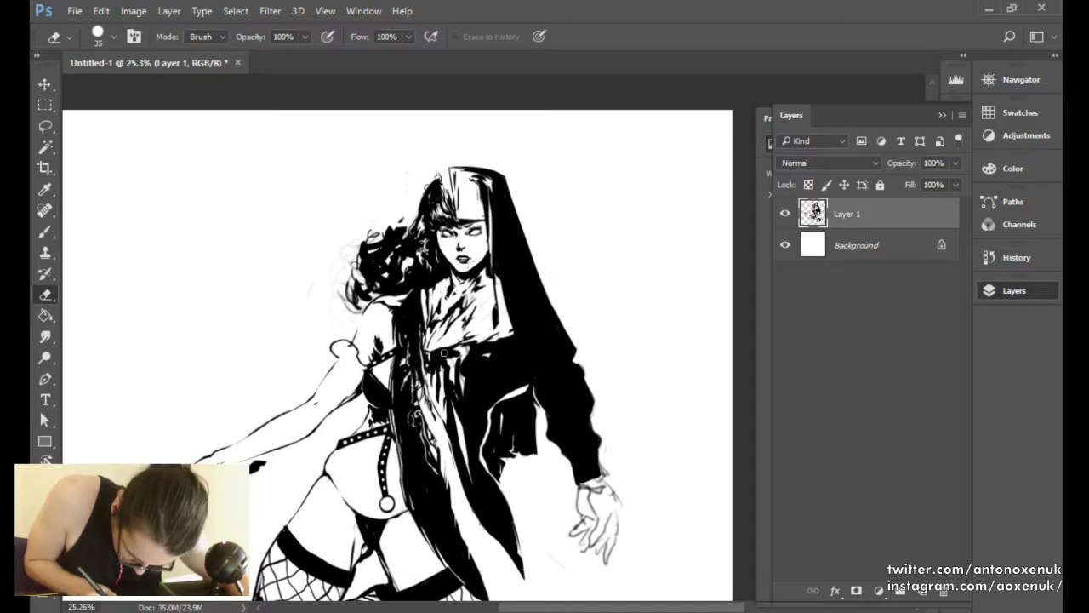
pyautogui.press('b')
pyautogui.press('e')
pyautogui.press('b')
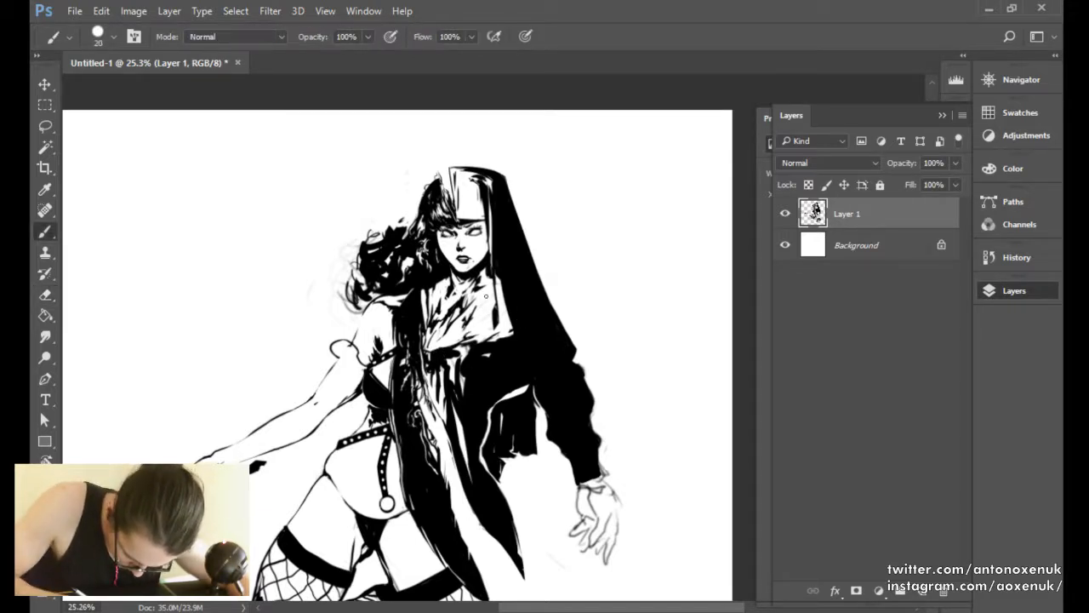
pyautogui.press('e')
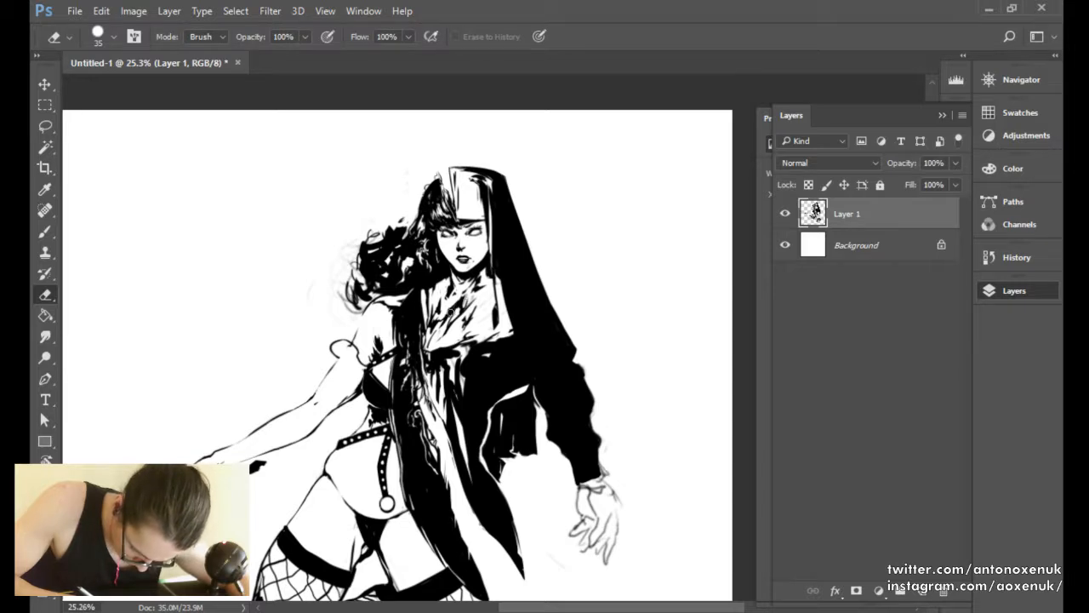
pyautogui.press('b')
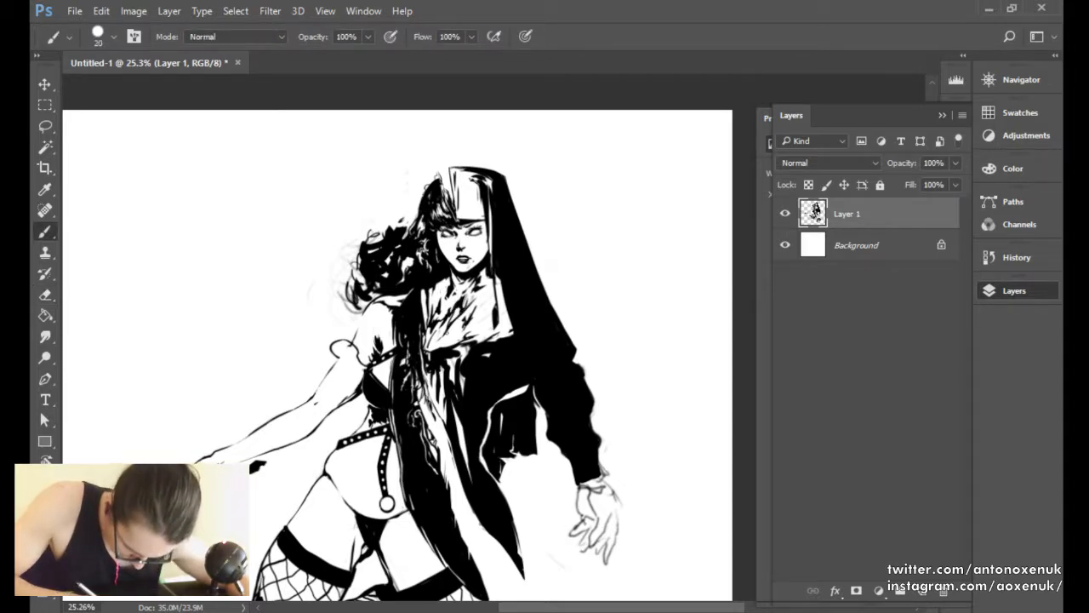
pyautogui.press('e')
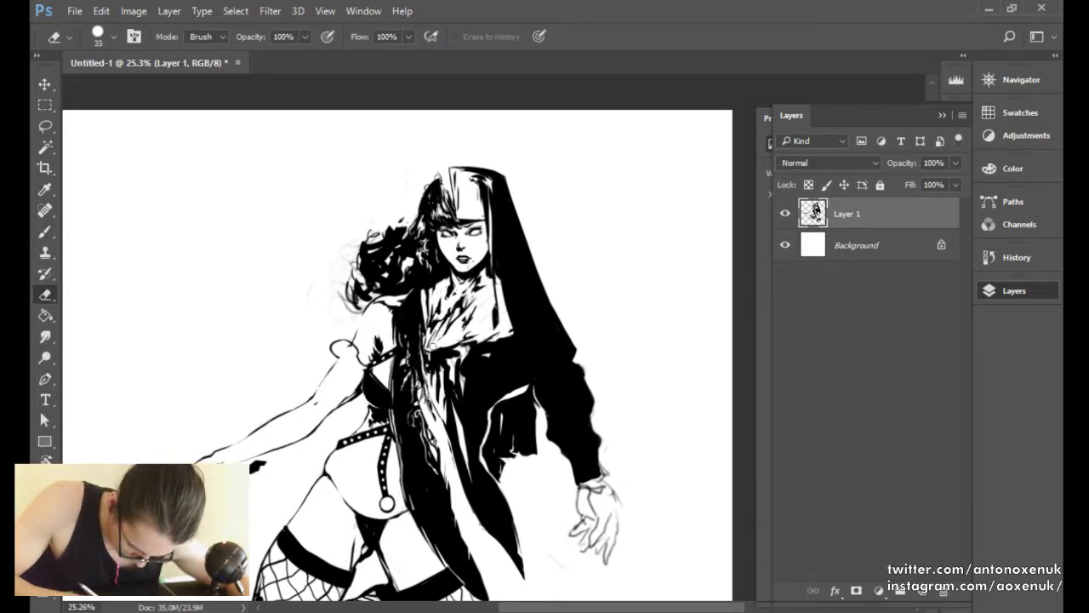
# Reduce the eraser to 30 px and sharpen the fold marks below the neck, alternating with the 20 px brush.
pyautogui.press('[')
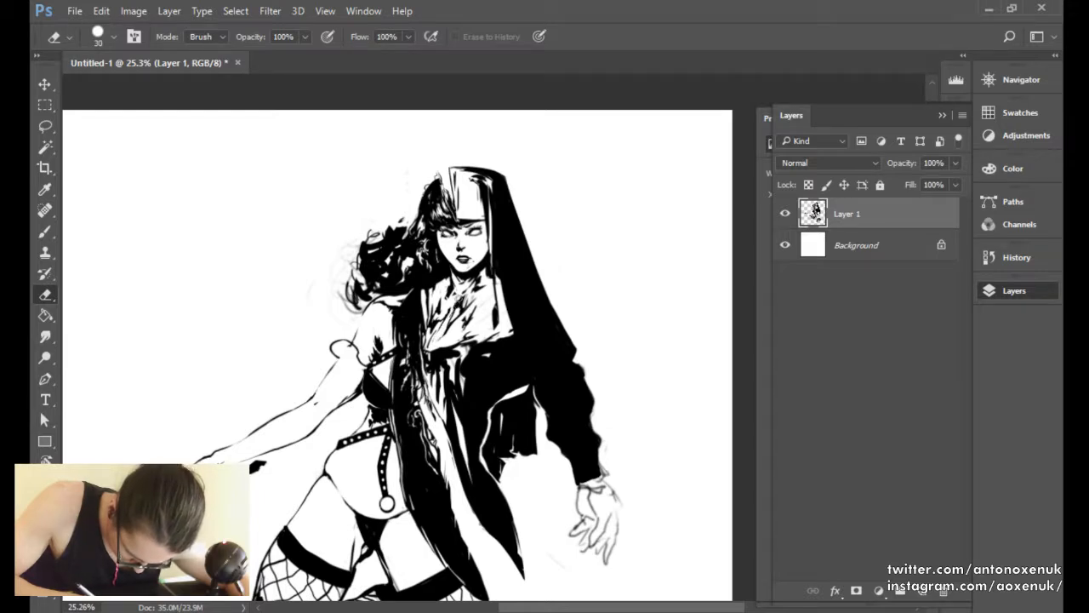
pyautogui.press('b')
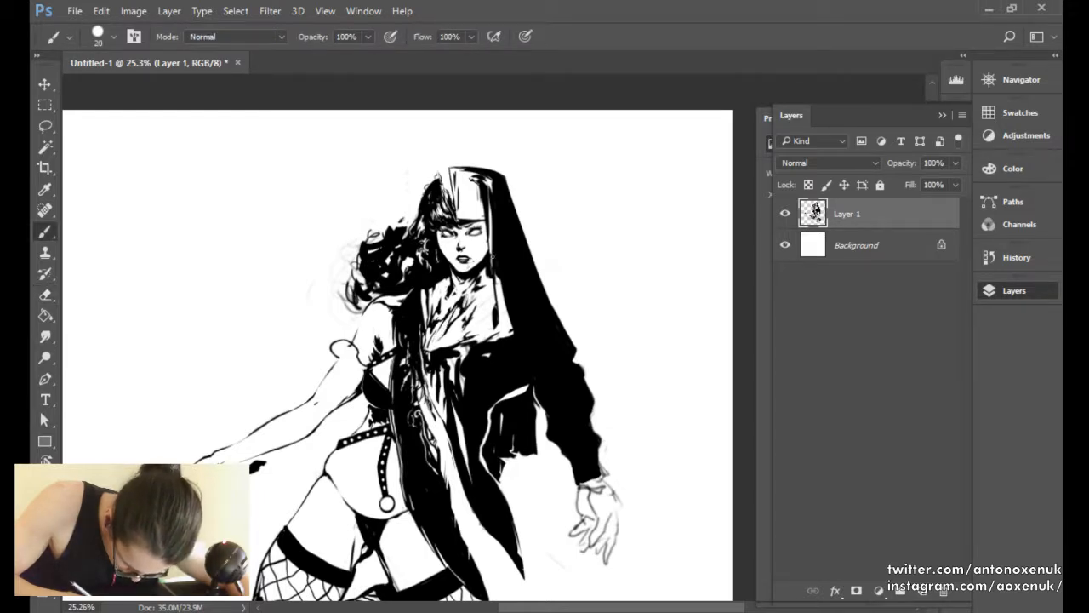
pyautogui.press('e')
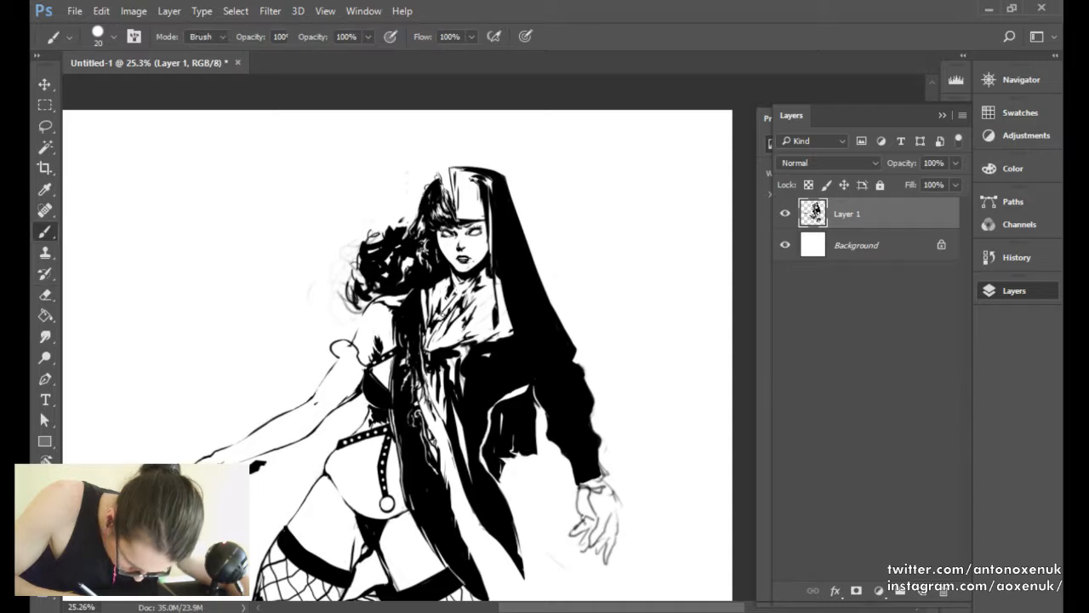
pyautogui.press('b')
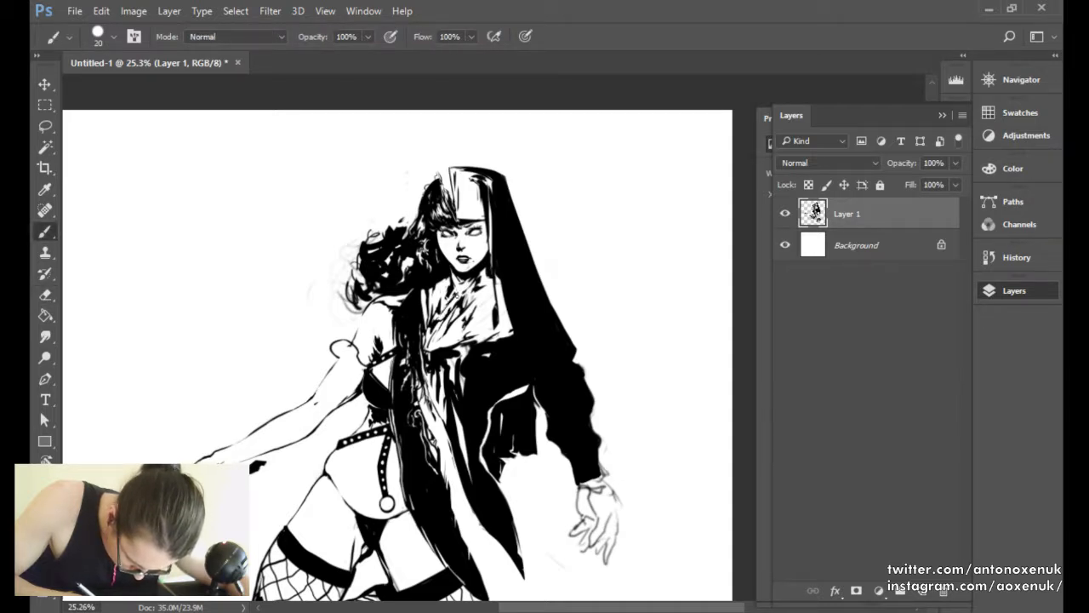
pyautogui.press('e')
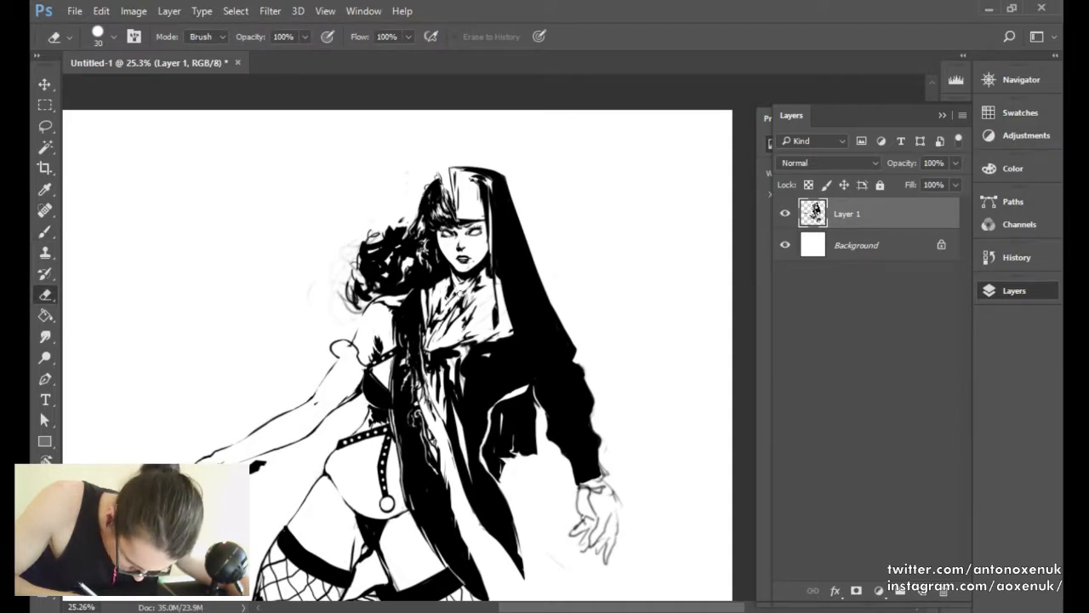
pyautogui.press('b')
pyautogui.press('e')
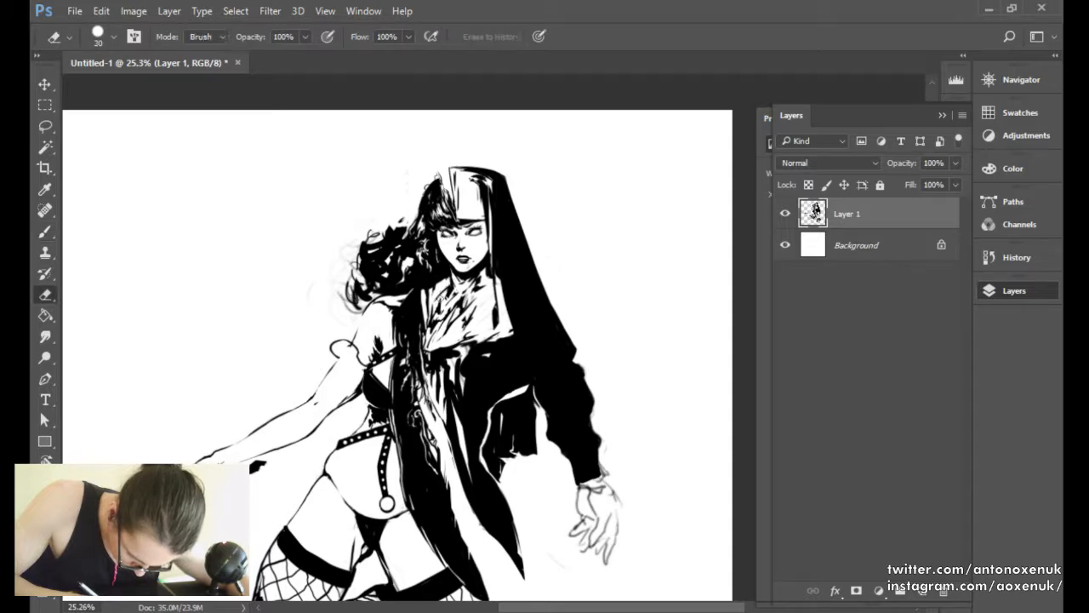
pyautogui.press('b')
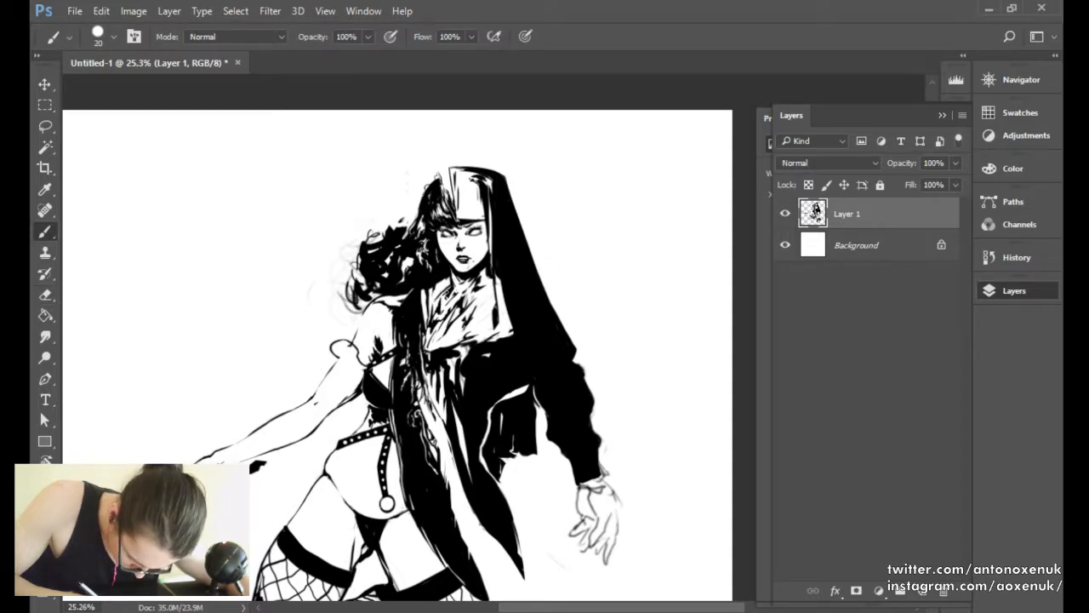
# Flip the canvas horizontally and frame both women's heads and upper bodies.
pyautogui.moveTo(482, 360); pyautogui.dragTo(436, 334)
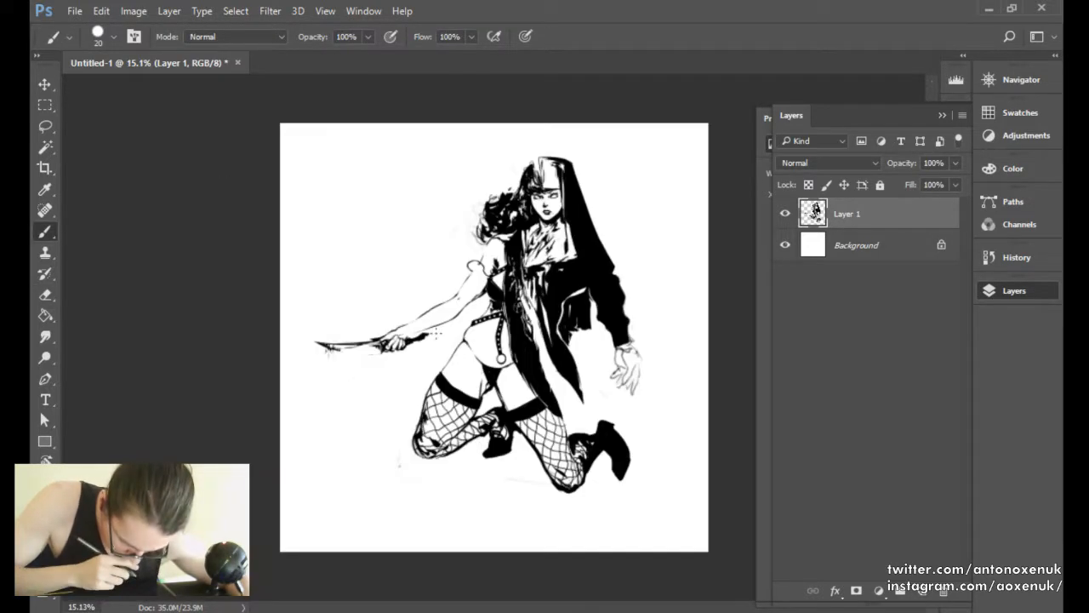
pyautogui.hotkey('ctrl', 'f')
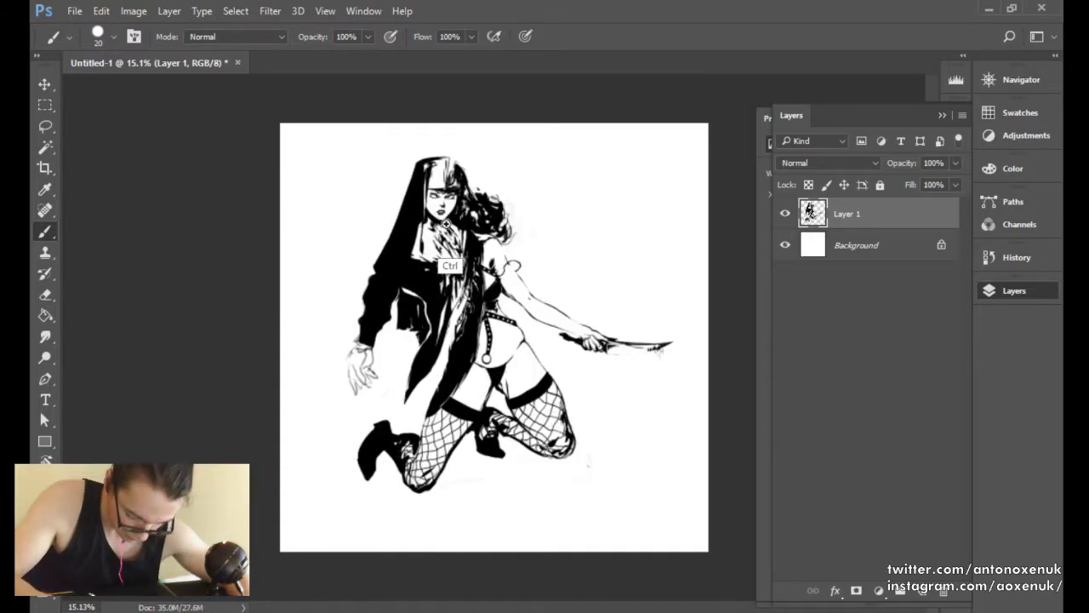
pyautogui.moveTo(451, 266); pyautogui.dragTo(528, 134)
pyautogui.moveTo(482, 143); pyautogui.dragTo(458, 254)
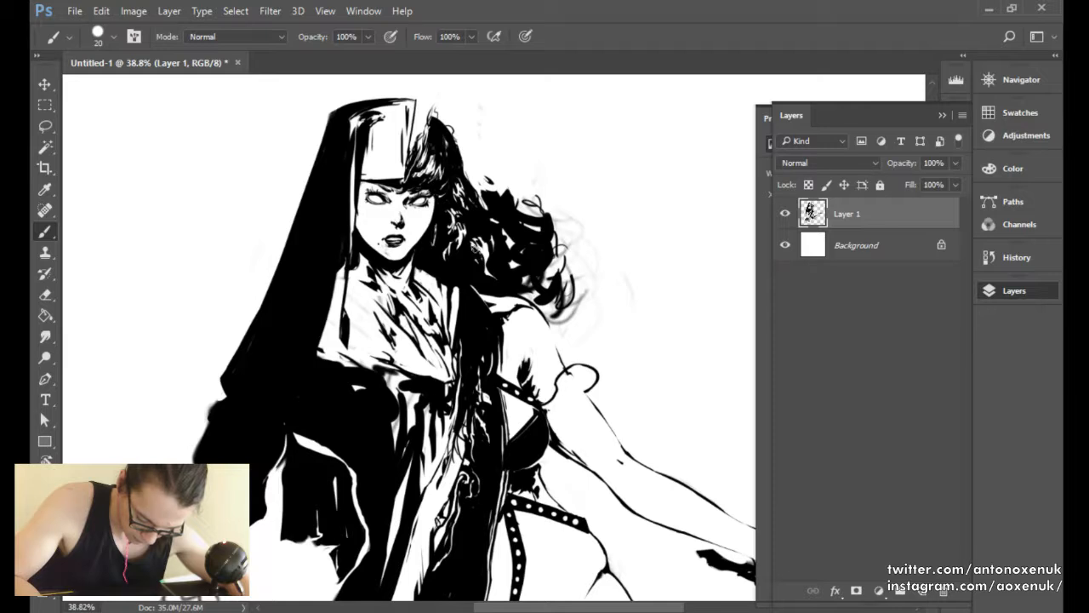
# Carve thin white highlights into the black hair beside the nun's neck with the 30 px eraser.
pyautogui.press('e')
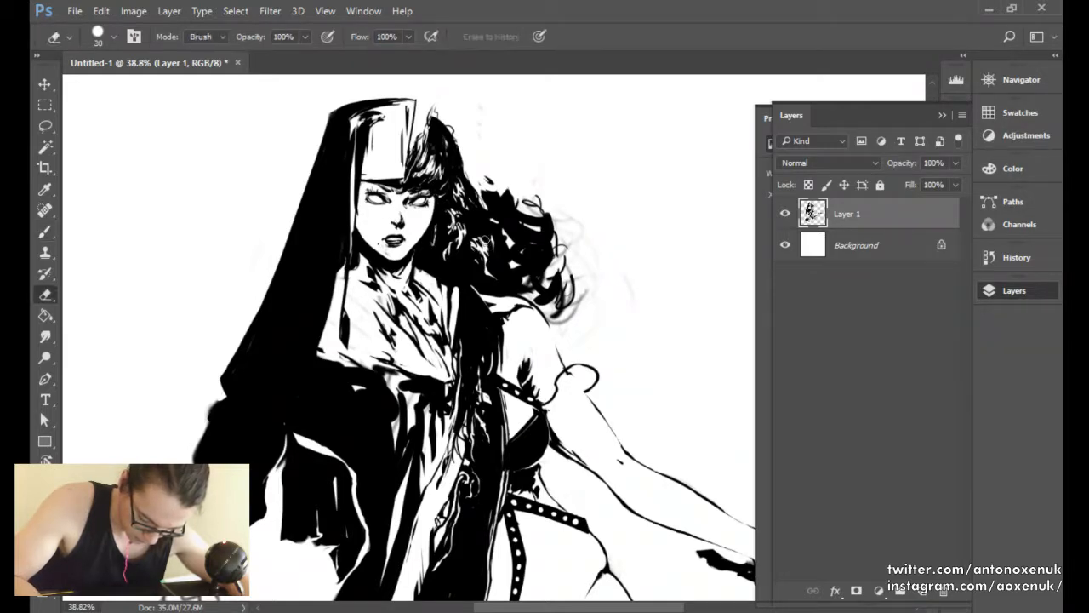
pyautogui.moveTo(481, 238); pyautogui.dragTo(491, 252)
pyautogui.moveTo(486, 235); pyautogui.dragTo(492, 248)
pyautogui.press('b')
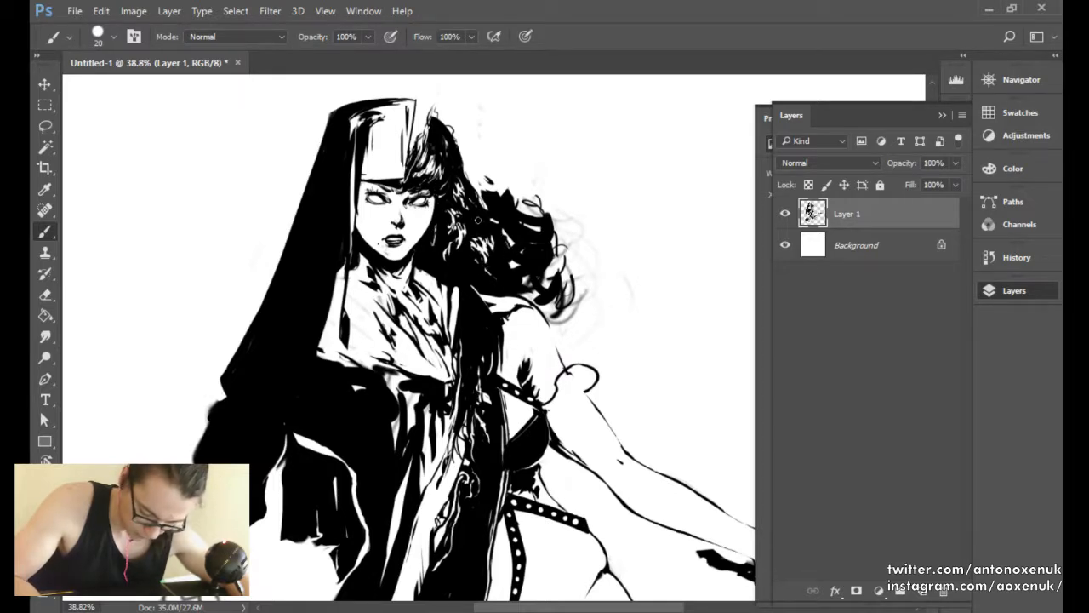
# Carve further strand highlights across the wide outer mass of black hair, tidying them with the 20 px brush.
pyautogui.press('e')
pyautogui.moveTo(480, 218)
pyautogui.mouseDown()
pyautogui.moveTo(510, 246)
pyautogui.moveTo(508, 235)
pyautogui.moveTo(514, 266)
pyautogui.moveTo(502, 240)
pyautogui.moveTo(523, 253)
pyautogui.moveTo(531, 230)
pyautogui.moveTo(545, 228)
pyautogui.moveTo(517, 217)
pyautogui.moveTo(511, 259)
pyautogui.moveTo(506, 244)
pyautogui.moveTo(525, 265)
pyautogui.mouseUp()
pyautogui.press('b')
pyautogui.press('e')
pyautogui.press('b')
pyautogui.press('e')
pyautogui.moveTo(531, 250); pyautogui.dragTo(520, 268)
pyautogui.press('b')
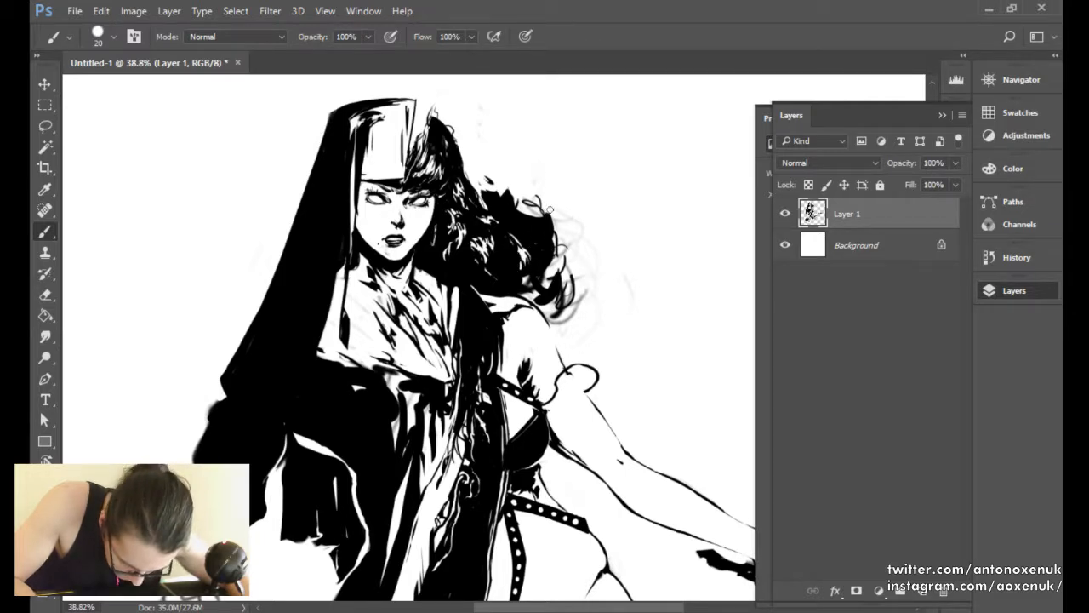
# Smooth the upper contour of the hair and erase the loose outer curls with the 45 px eraser and 20 px brush.
pyautogui.press('e')
pyautogui.moveTo(487, 183)
pyautogui.mouseDown()
pyautogui.moveTo(509, 202)
pyautogui.moveTo(491, 182)
pyautogui.moveTo(534, 188)
pyautogui.mouseUp()
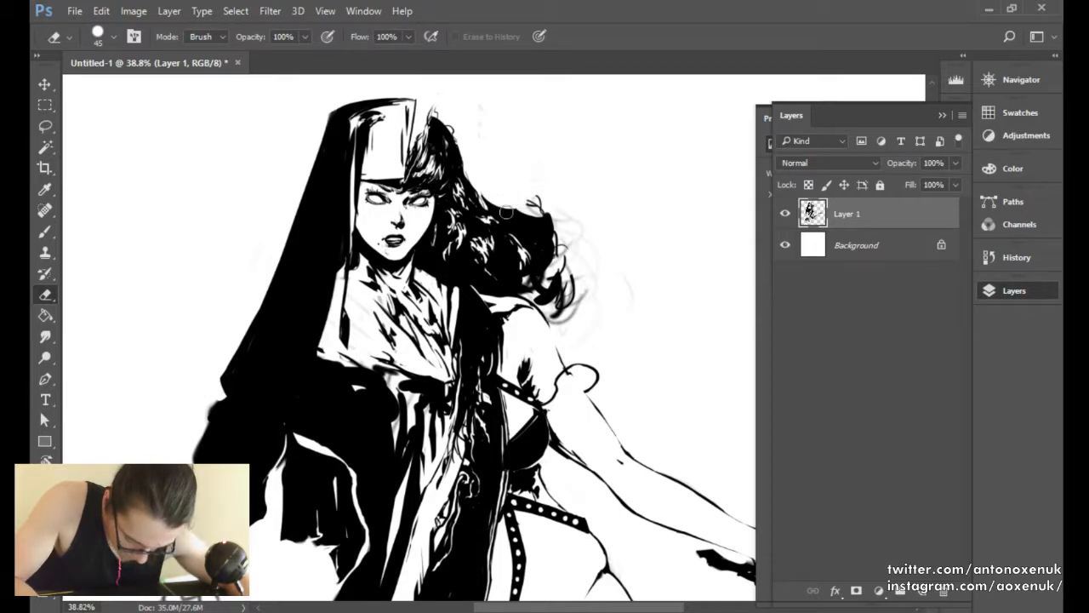
pyautogui.press('b')
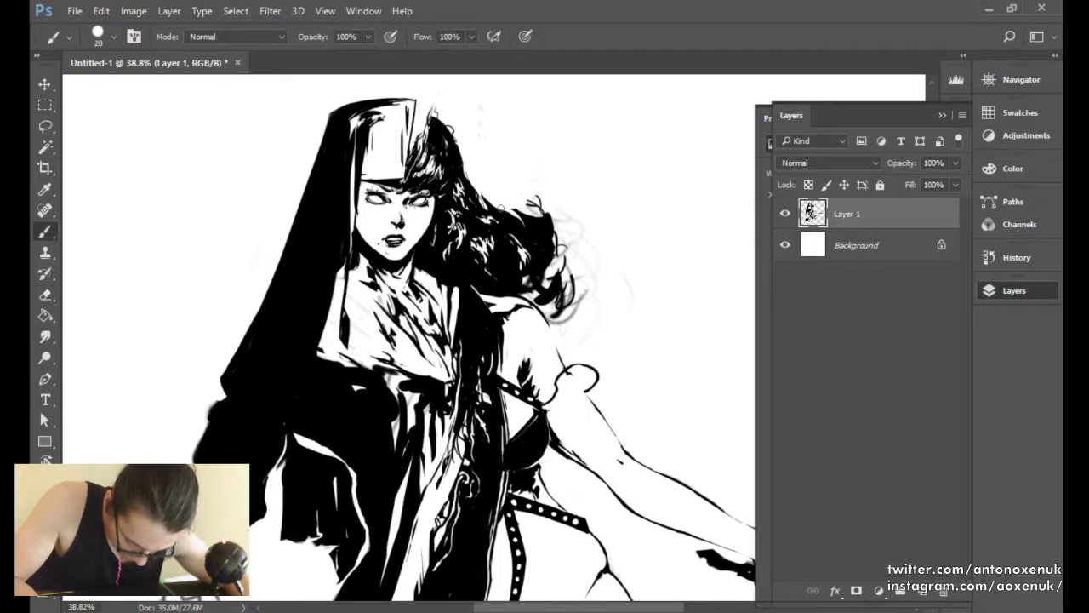
pyautogui.moveTo(500, 209); pyautogui.dragTo(545, 216)
pyautogui.press('e')
pyautogui.moveTo(533, 201)
pyautogui.mouseDown()
pyautogui.moveTo(559, 232)
pyautogui.moveTo(519, 197)
pyautogui.moveTo(556, 259)
pyautogui.moveTo(542, 210)
pyautogui.moveTo(559, 297)
pyautogui.mouseUp()
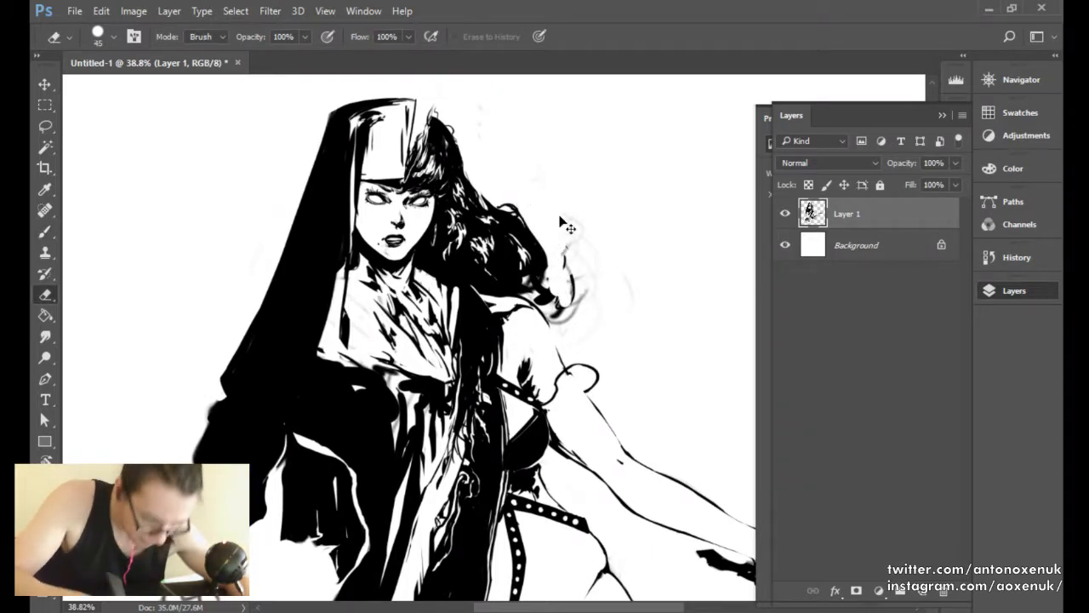
# Flip the canvas back horizontally and trim the outer contour of the hair with the eraser at 60 px.
pyautogui.hotkey('ctrl', 'shift', 'h')
pyautogui.moveTo(669, 292); pyautogui.dragTo(523, 353)
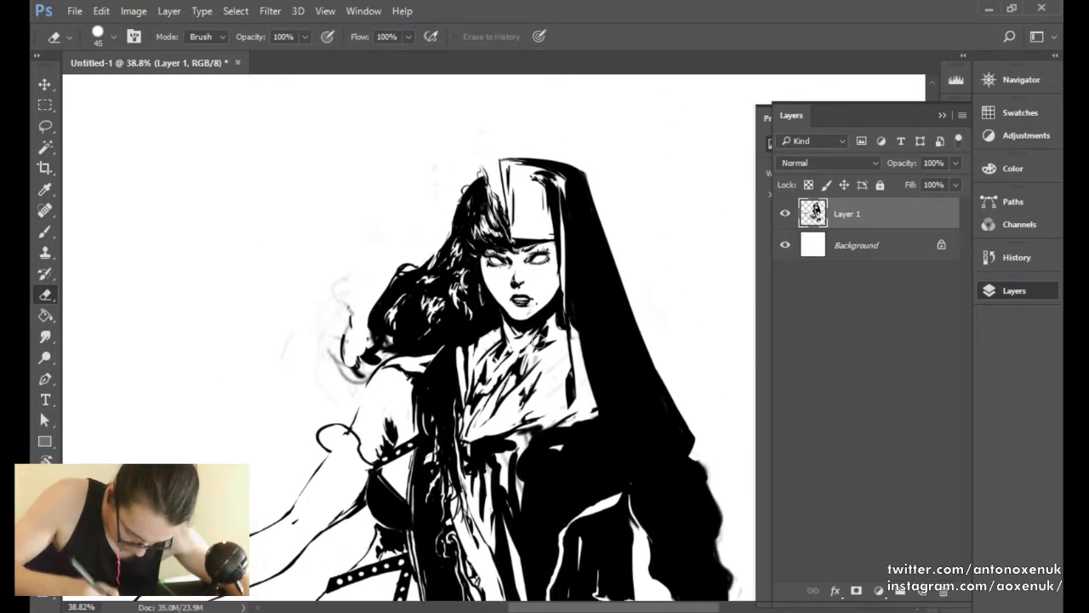
pyautogui.press(']')
pyautogui.press(']')
pyautogui.moveTo(386, 335)
pyautogui.mouseDown()
pyautogui.moveTo(368, 325)
pyautogui.moveTo(418, 253)
pyautogui.mouseUp()
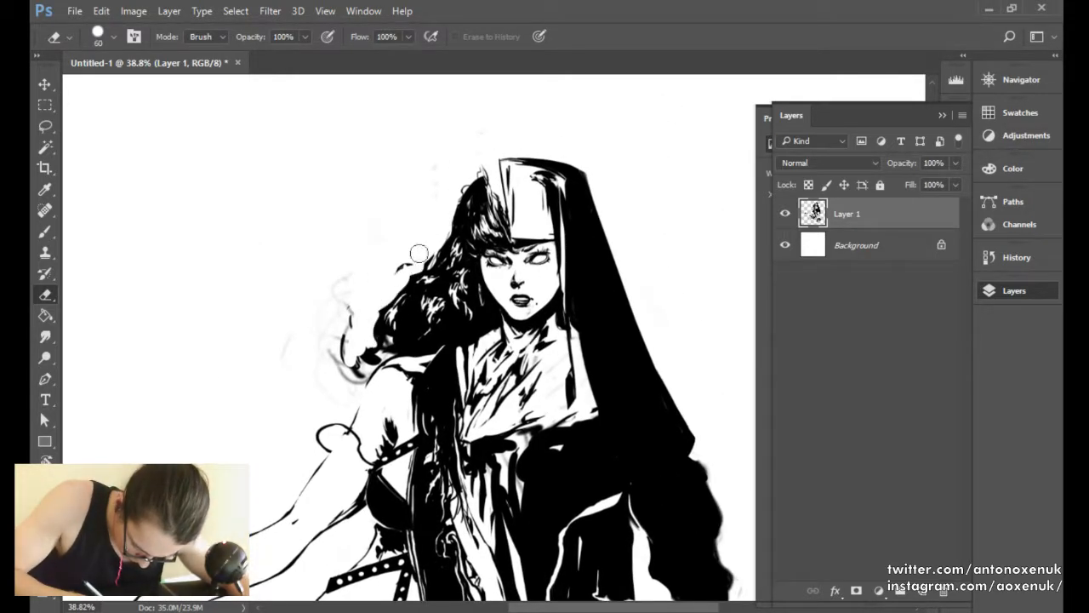
# Ink small curls at the hair's lower tip with the 9 px brush and erase the stray curl remnants around them at 60 px.
pyautogui.press('b')
pyautogui.moveTo(379, 336)
pyautogui.mouseDown()
pyautogui.moveTo(358, 392)
pyautogui.moveTo(374, 329)
pyautogui.moveTo(356, 363)
pyautogui.moveTo(366, 370)
pyautogui.moveTo(372, 342)
pyautogui.mouseUp()
pyautogui.press('e')
pyautogui.press('b')
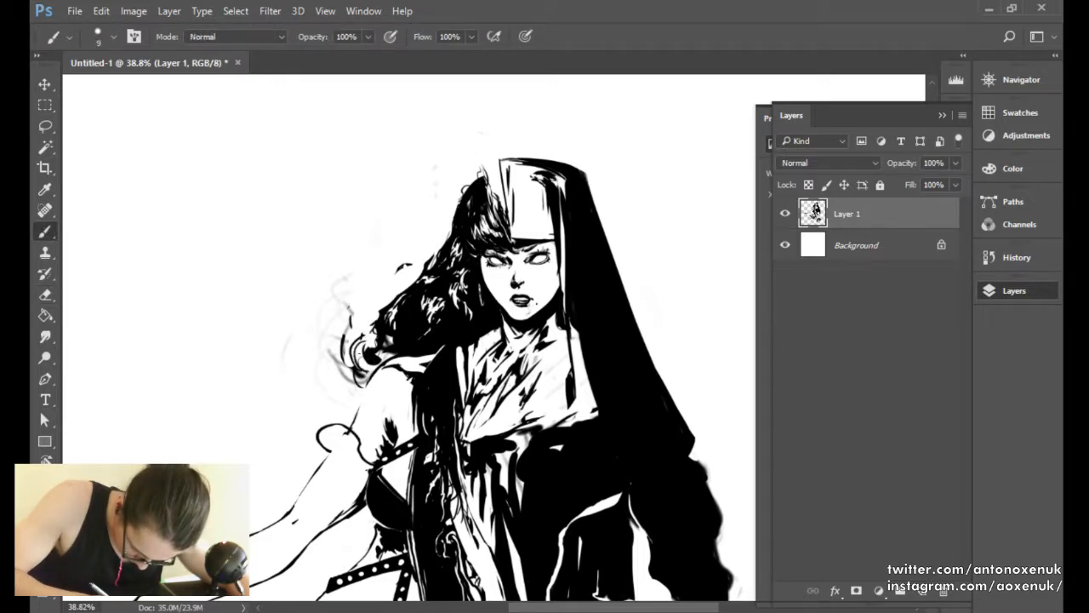
pyautogui.press('e')
pyautogui.moveTo(344, 308); pyautogui.dragTo(336, 381)
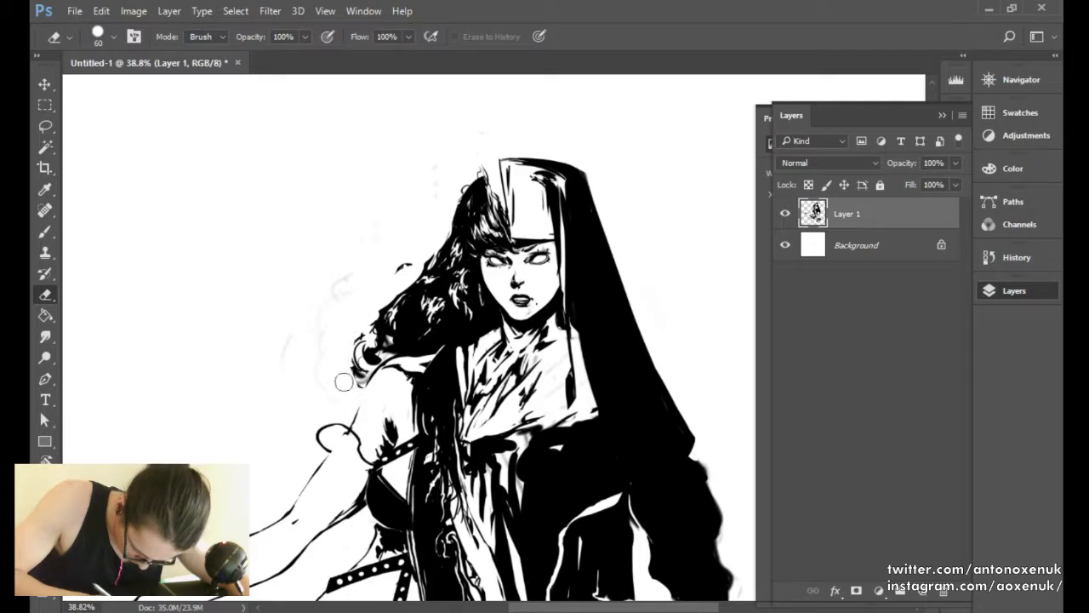
pyautogui.press('b')
# Rework the middle of the hair's outer edge into curly strands with the 45 px eraser and 9 px brush.
pyautogui.scroll(-6, 571, 255)
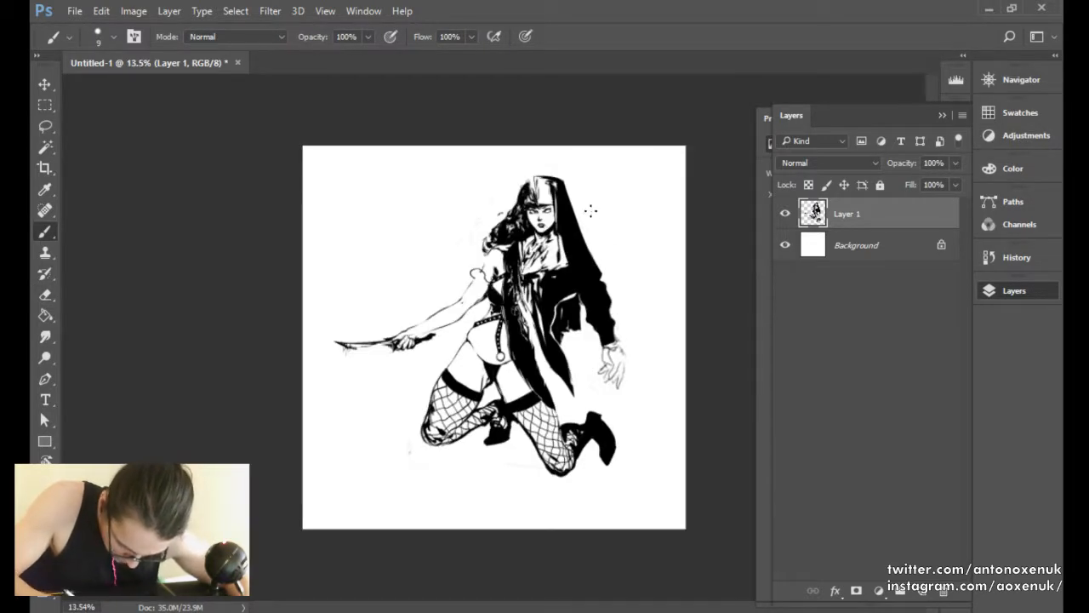
pyautogui.scroll(5, 591, 209)
pyautogui.press('e')
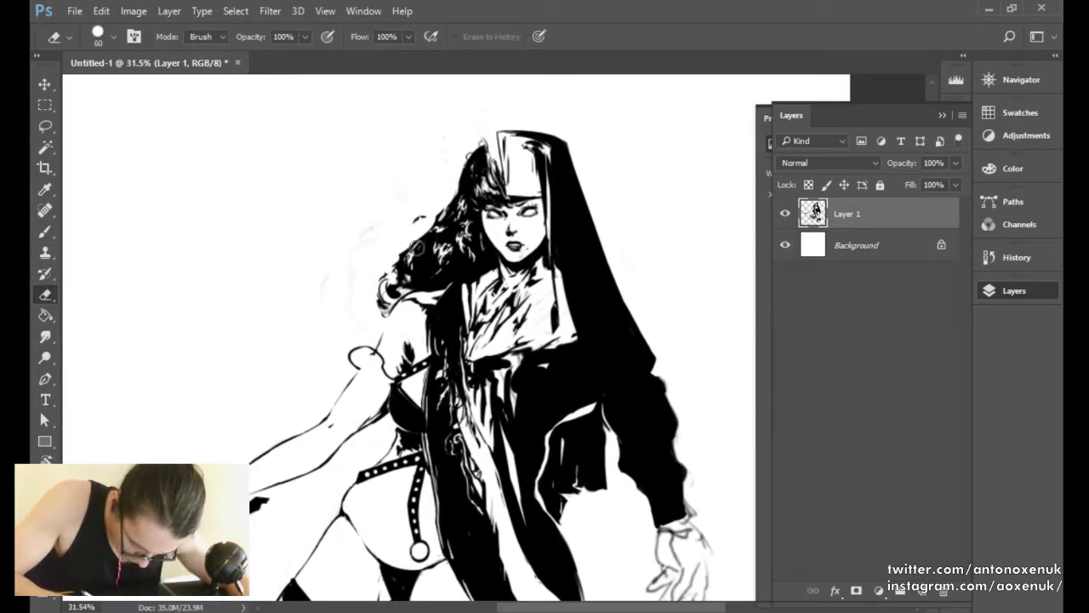
pyautogui.press('[')
pyautogui.press('[')
pyautogui.moveTo(416, 248)
pyautogui.mouseDown()
pyautogui.moveTo(425, 227)
pyautogui.moveTo(411, 221)
pyautogui.moveTo(422, 228)
pyautogui.moveTo(417, 248)
pyautogui.mouseUp()
pyautogui.press('b')
pyautogui.press('e')
pyautogui.press('b')
pyautogui.press('e')
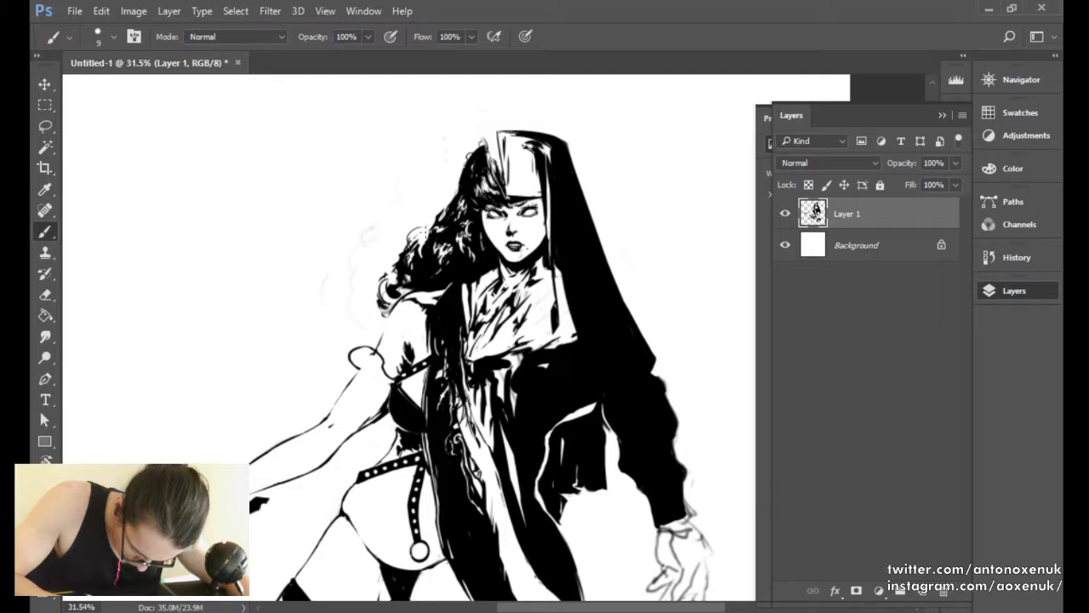
# Ink curls along the upper outer edge of the hair with the brush at 25 px, shape them with the eraser, and undo the last stroke.
pyautogui.moveTo(413, 239)
pyautogui.mouseDown()
pyautogui.moveTo(429, 232)
pyautogui.moveTo(433, 198)
pyautogui.mouseUp()
pyautogui.press(']')
pyautogui.press(']')
pyautogui.press('e')
pyautogui.press('b')
pyautogui.press('e')
pyautogui.press('b')
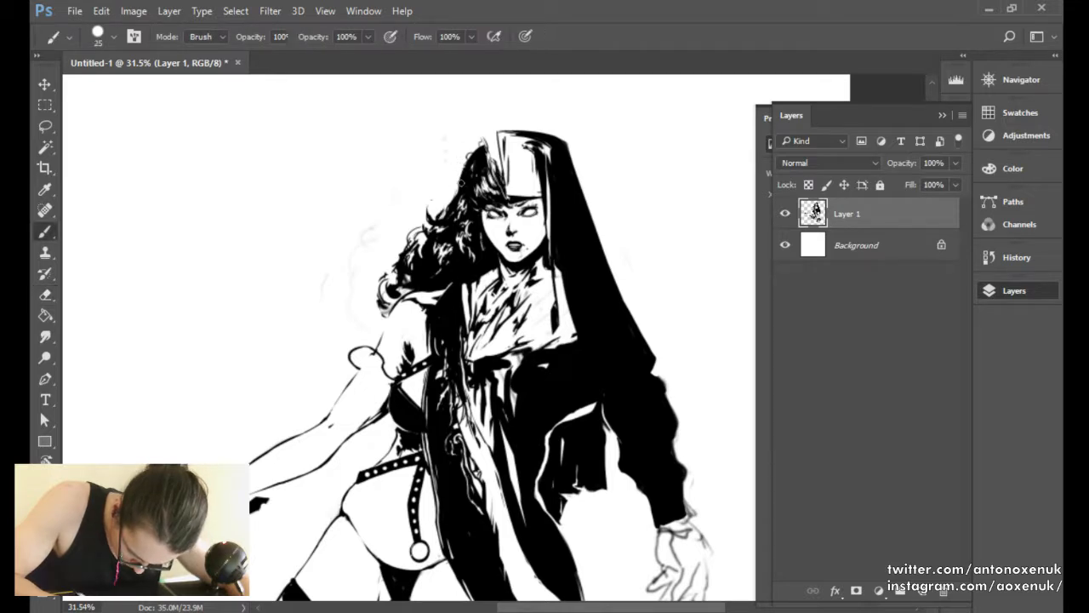
pyautogui.press('e')
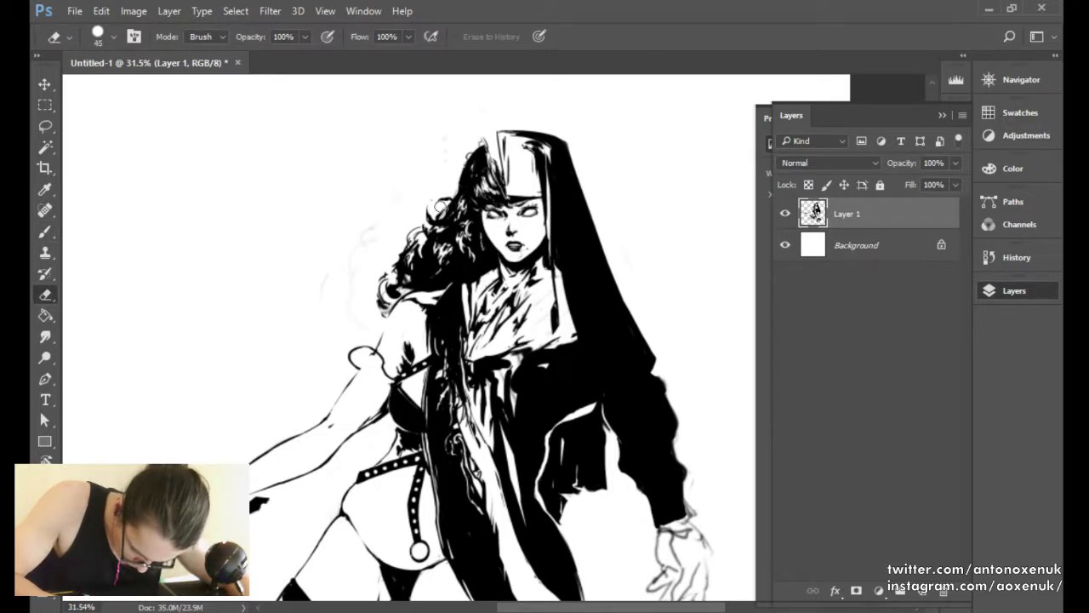
pyautogui.press('b')
pyautogui.hotkey('ctrl', 'z')
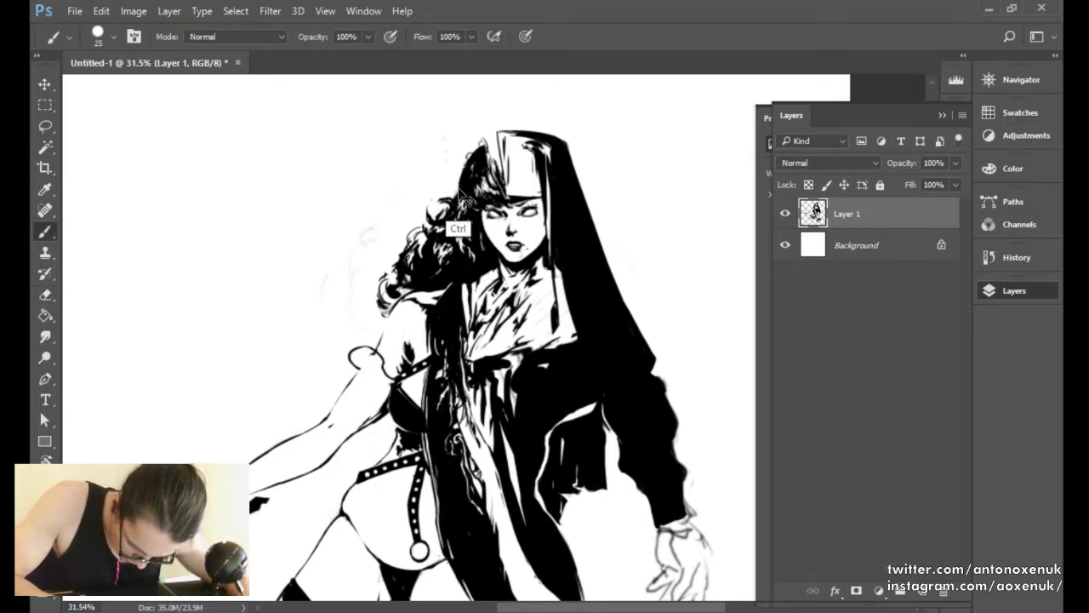
# Extend the curly hair contour up toward the crown, enlarging the brush to 30 px and trimming with the eraser.
pyautogui.moveTo(446, 208)
pyautogui.mouseDown()
pyautogui.moveTo(442, 187)
pyautogui.moveTo(463, 184)
pyautogui.moveTo(473, 165)
pyautogui.moveTo(460, 177)
pyautogui.moveTo(460, 165)
pyautogui.moveTo(489, 146)
pyautogui.mouseUp()
pyautogui.press('e')
pyautogui.press('b')
pyautogui.press(']')
pyautogui.press('e')
pyautogui.press('b')
pyautogui.press('e')
# Fill in and round off the crown of the hair beside the veil's front edge with the 30 px brush and eraser.
pyautogui.press('b')
pyautogui.press('e')
pyautogui.press('b')
pyautogui.press('e')
pyautogui.press('b')
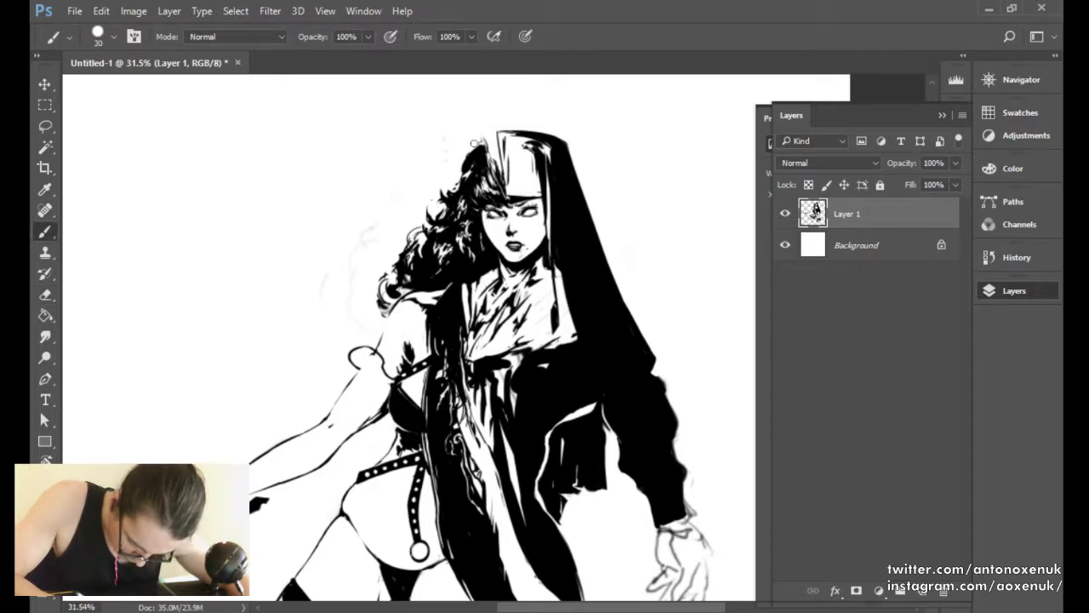
pyautogui.press('e')
pyautogui.press('b')
pyautogui.press('e')
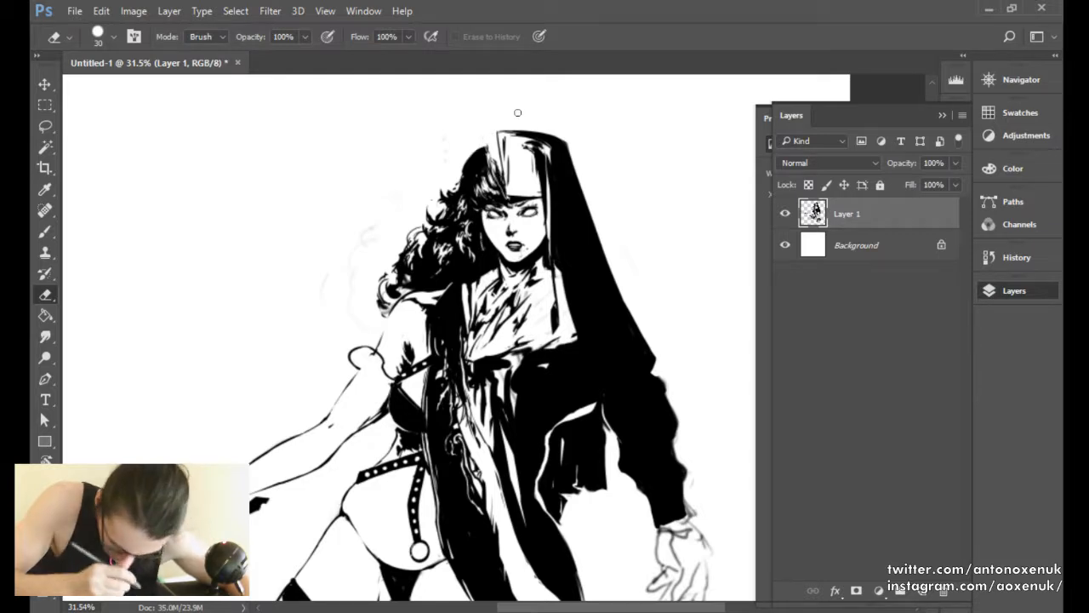
pyautogui.press('b')
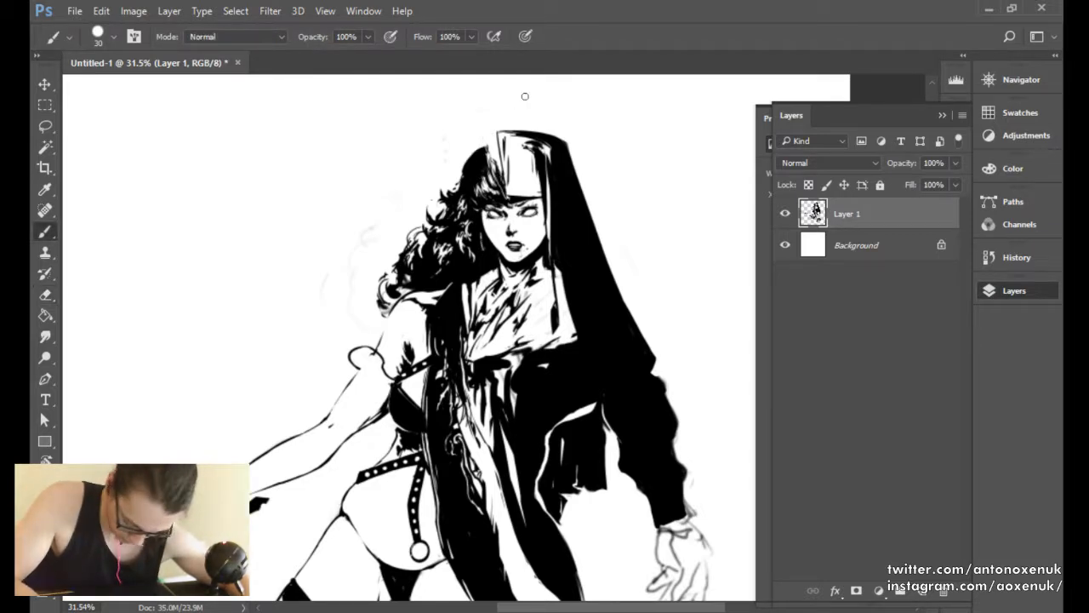
# Dot small white pearl-like highlights into the dark hair beside the cheek with an 8 px eraser.
pyautogui.press('e')
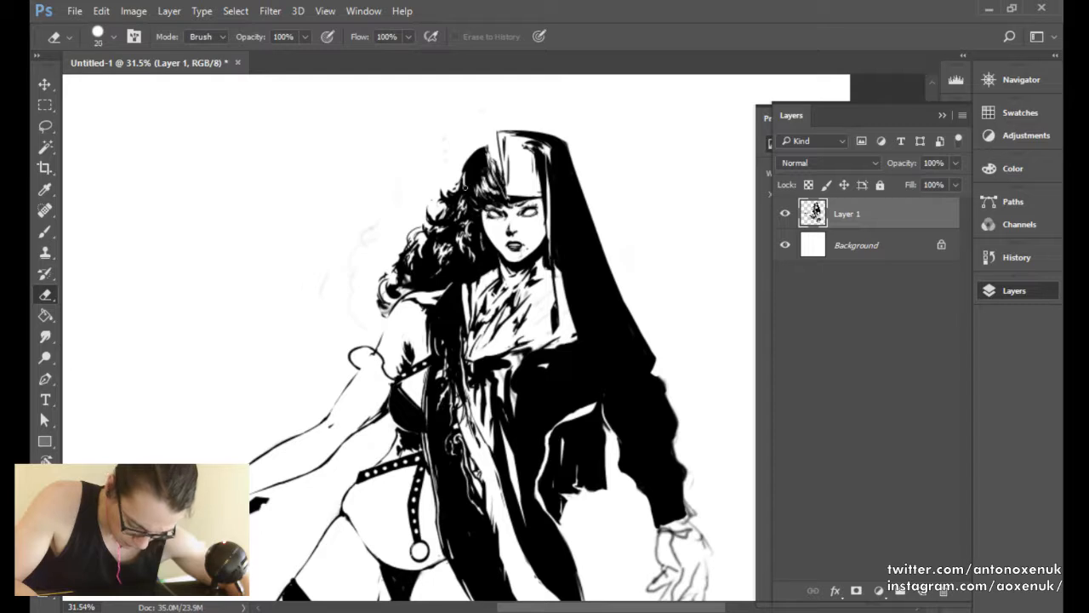
pyautogui.press('b')
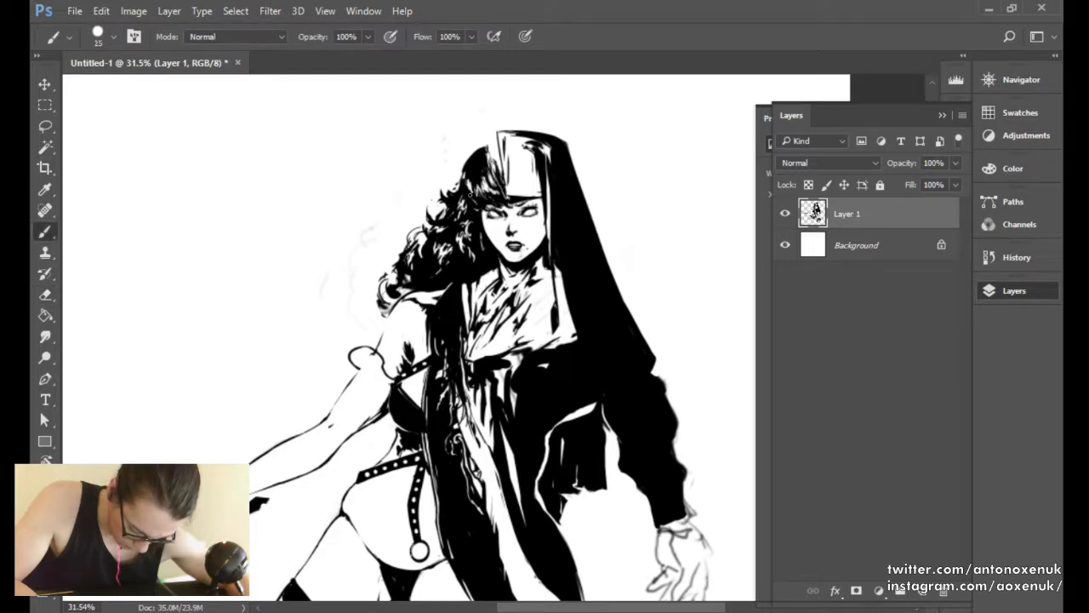
pyautogui.press('[')
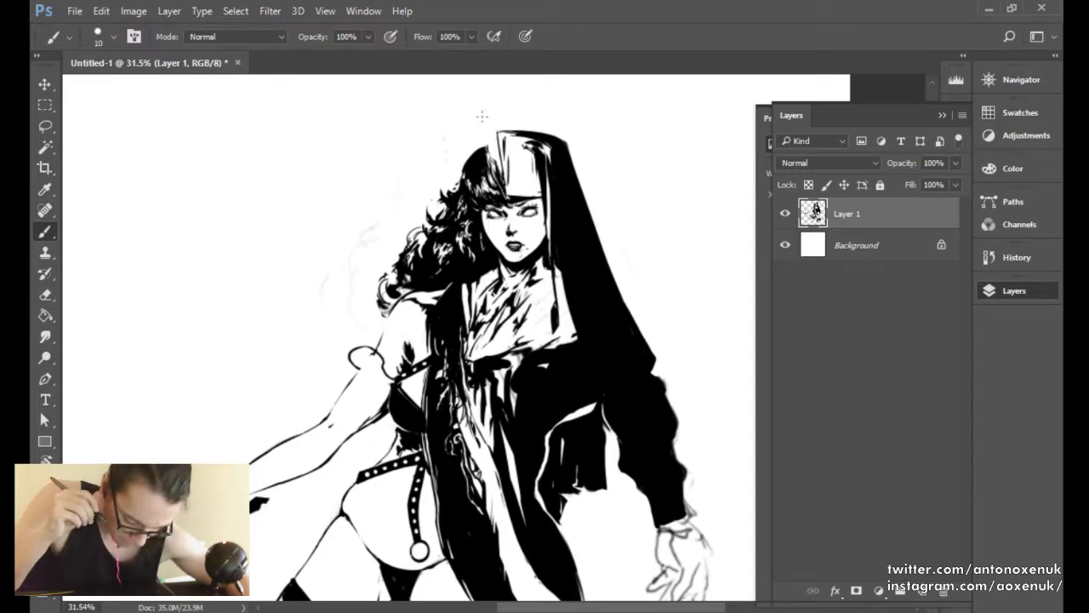
pyautogui.moveTo(484, 247)
pyautogui.mouseDown()
pyautogui.moveTo(570, 210)
pyautogui.moveTo(554, 210)
pyautogui.moveTo(494, 282)
pyautogui.moveTo(547, 254)
pyautogui.mouseUp()
pyautogui.press('e')
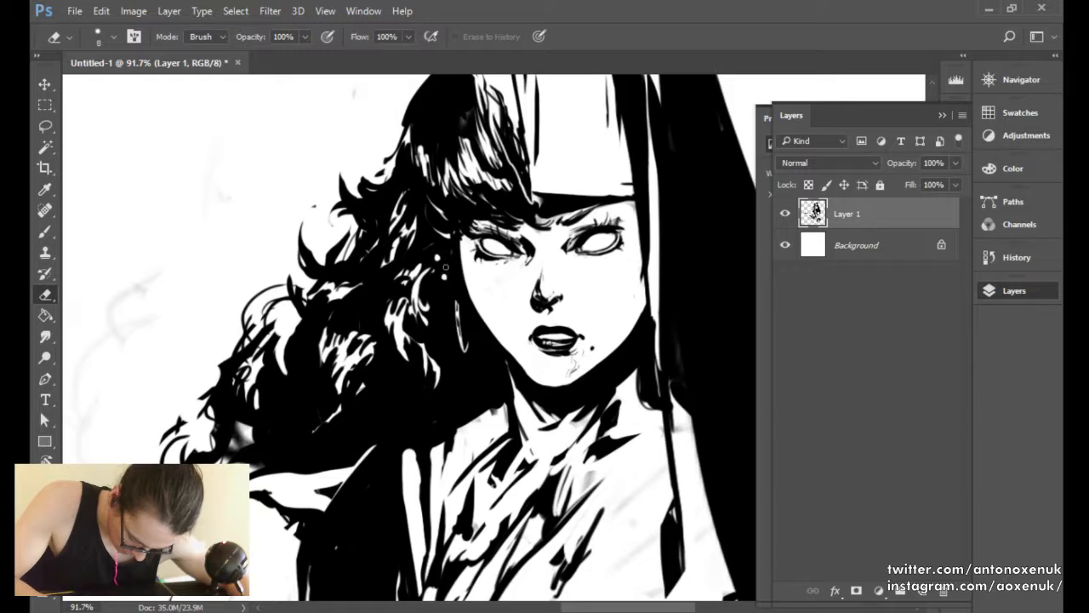
pyautogui.press('b')
# Enlarge and round off the two white dots beside the cheek with the 6 px eraser and 7 px brush.
pyautogui.scroll(5, 444, 276)
pyautogui.press('e')
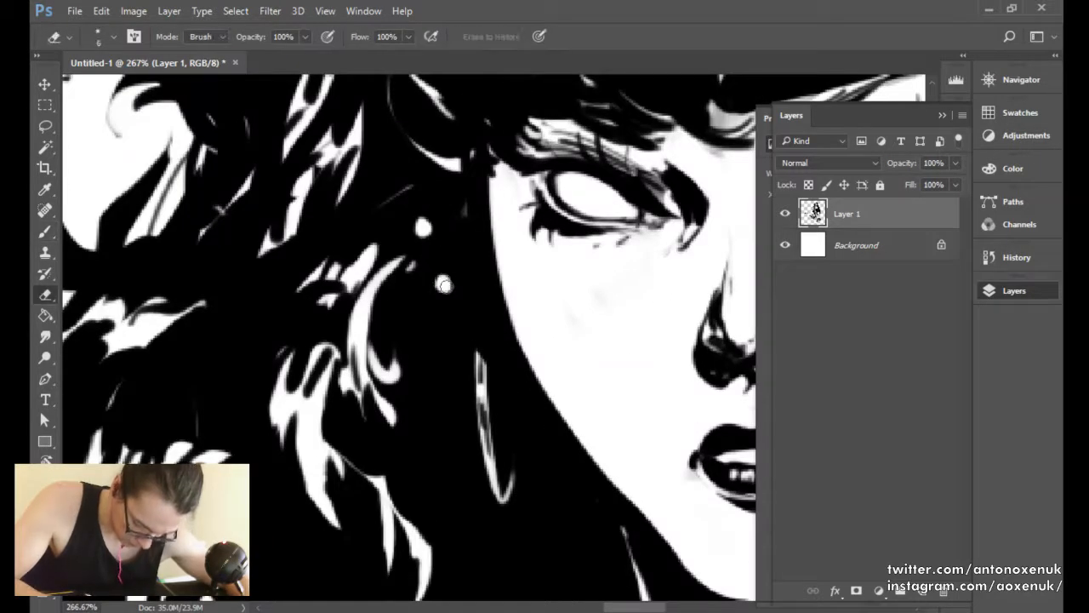
pyautogui.moveTo(423, 228); pyautogui.dragTo(423, 223)
pyautogui.press('b')
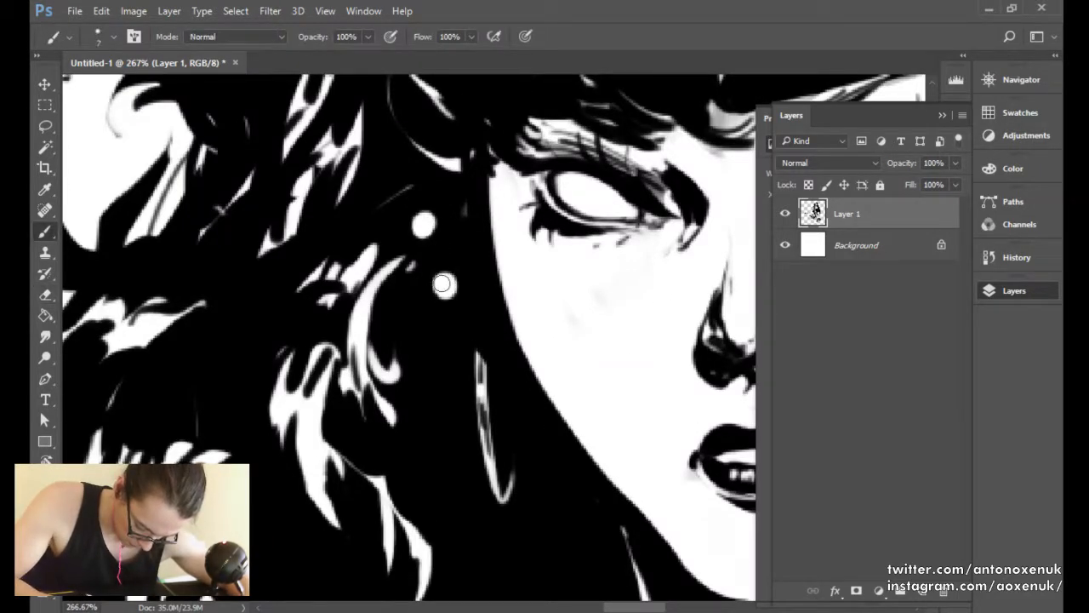
pyautogui.press('e')
pyautogui.moveTo(441, 283); pyautogui.dragTo(451, 281)
pyautogui.press('b')
pyautogui.moveTo(422, 223); pyautogui.dragTo(423, 229)
# Refine the outer contour of the bra cup below the arm with the 7 px brush and small eraser.
pyautogui.scroll(-9, 502, 232)
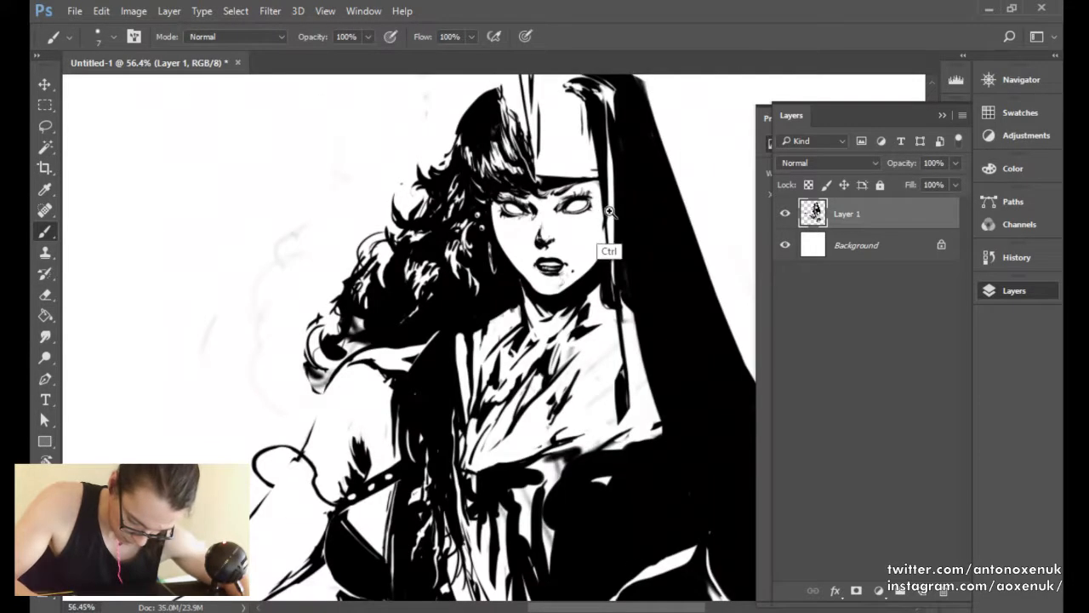
pyautogui.scroll(-4, 609, 248)
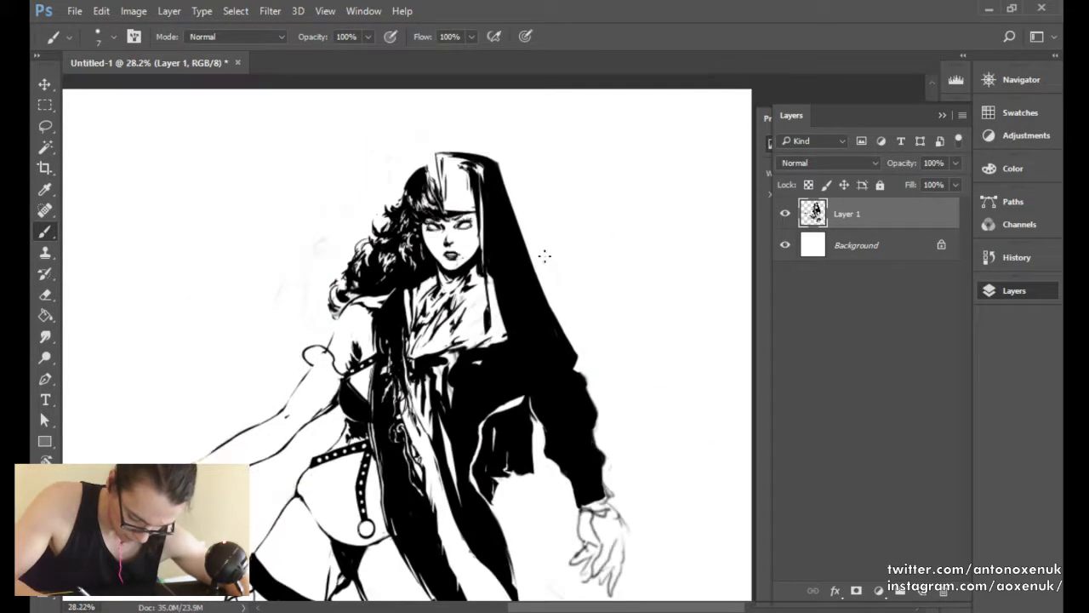
pyautogui.scroll(-3, 545, 264)
pyautogui.scroll(3, 553, 255)
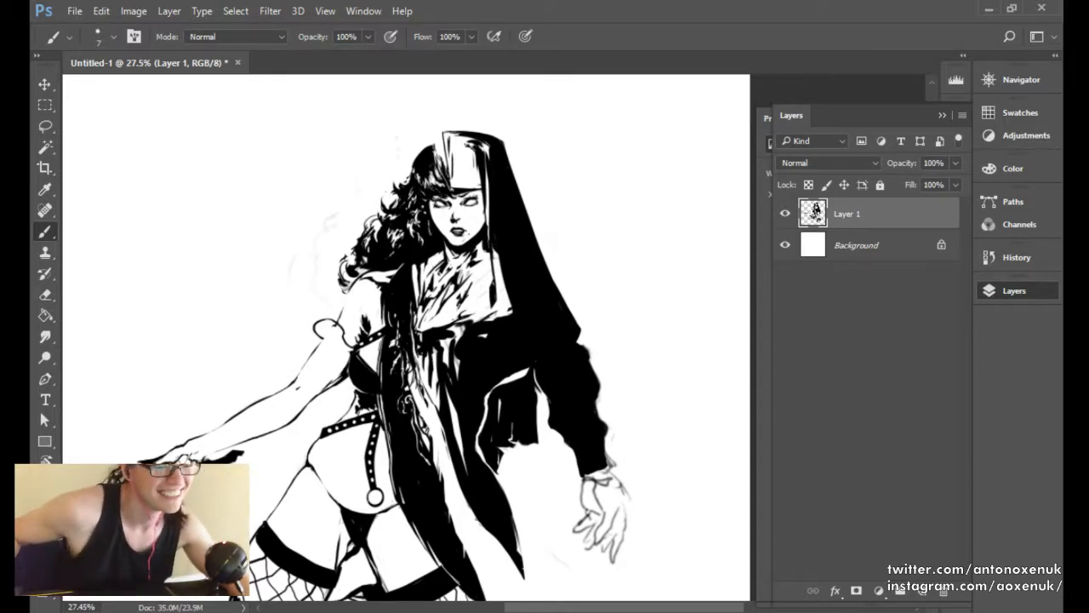
pyautogui.moveTo(610, 320); pyautogui.dragTo(589, 327)
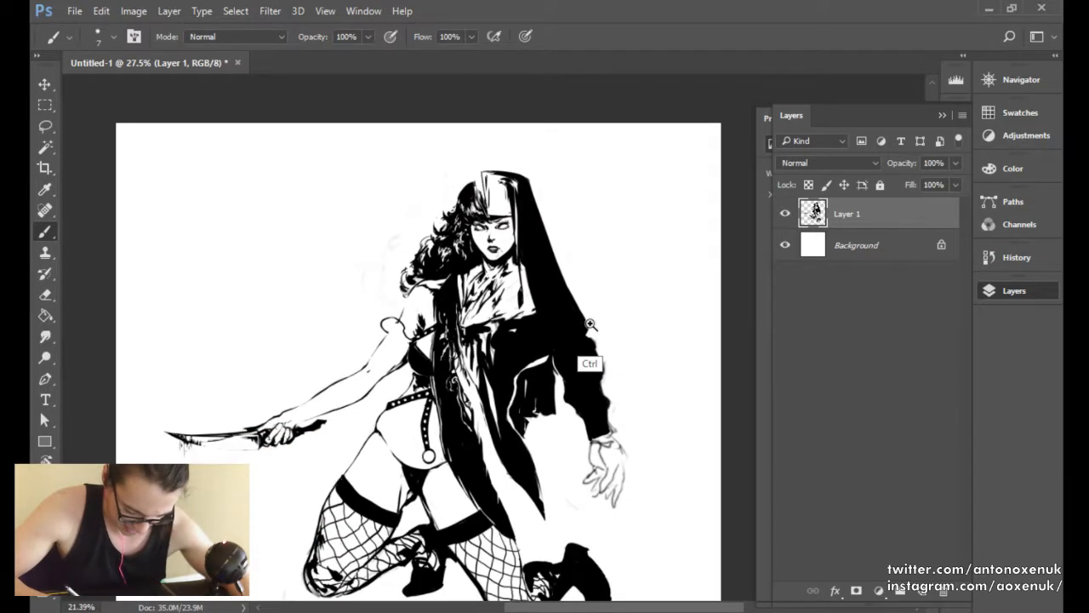
pyautogui.moveTo(416, 352); pyautogui.dragTo(451, 334)
pyautogui.press('e')
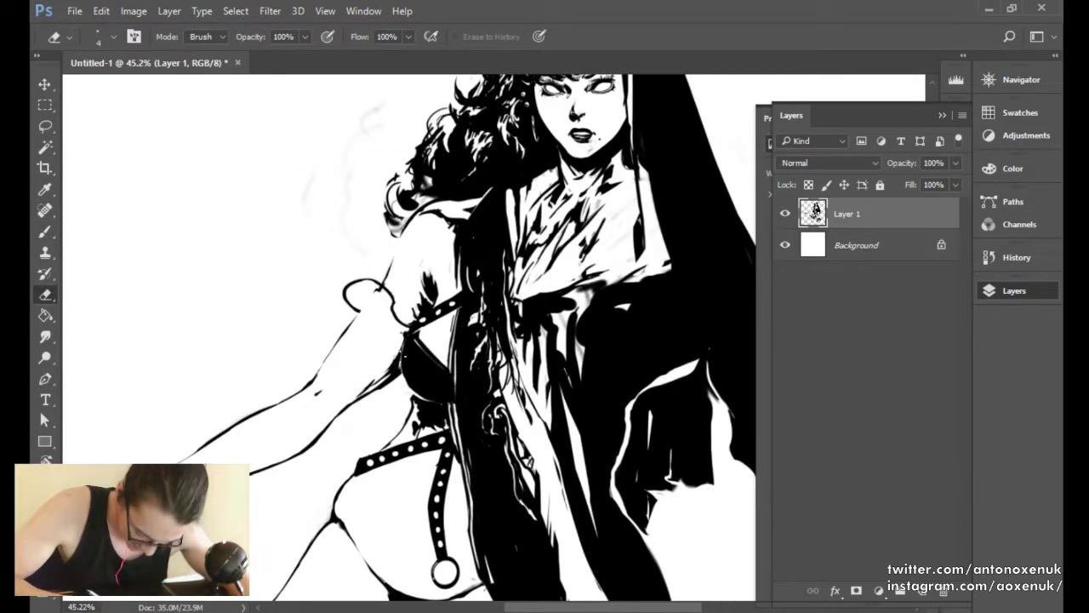
pyautogui.press('b')
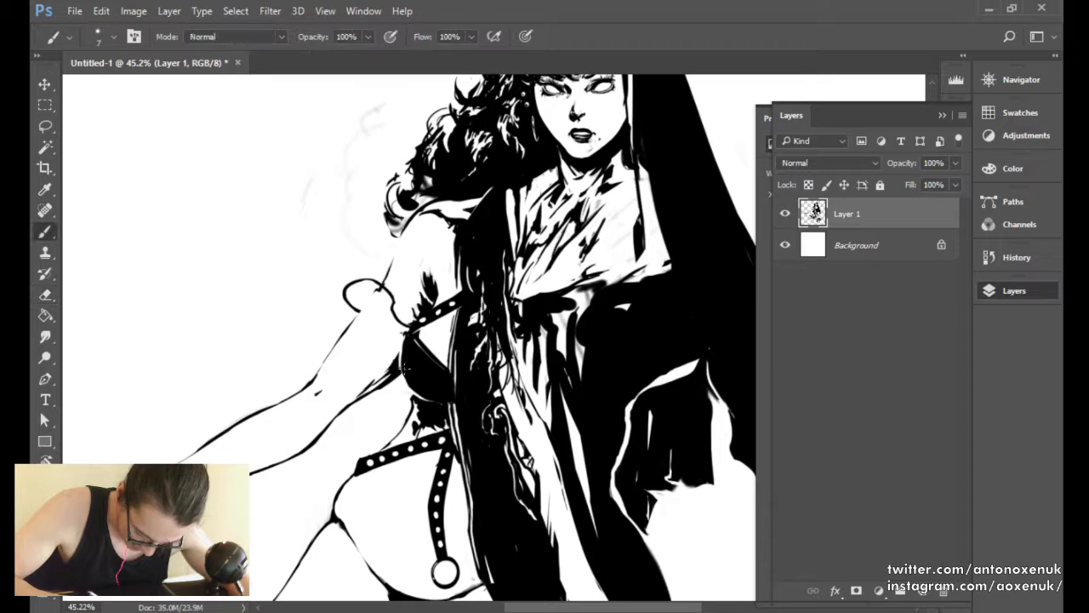
pyautogui.press('e')
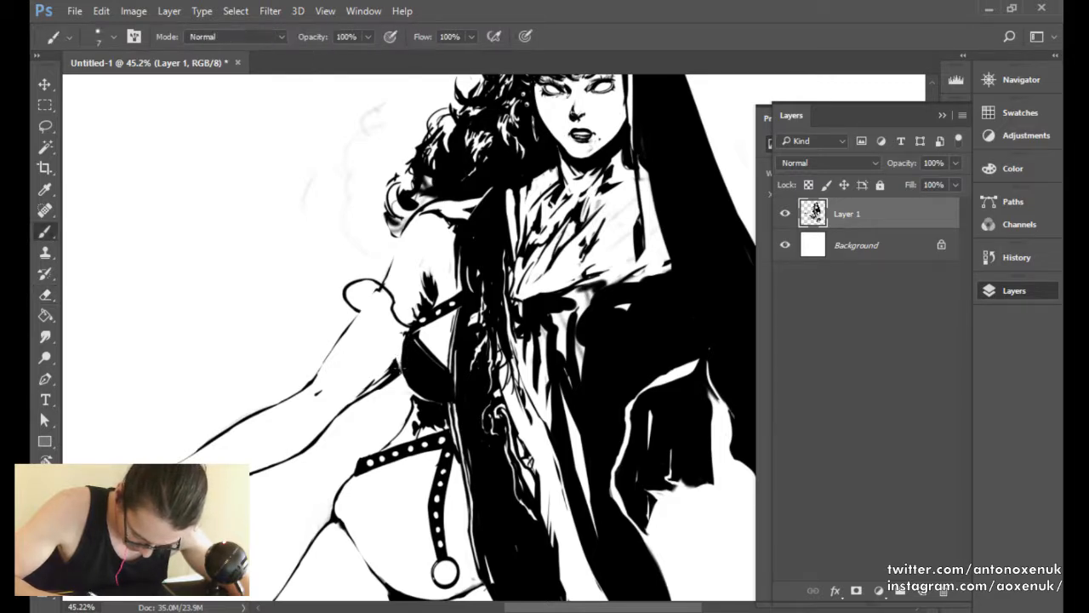
pyautogui.press('b')
pyautogui.moveTo(398, 371); pyautogui.dragTo(413, 332)
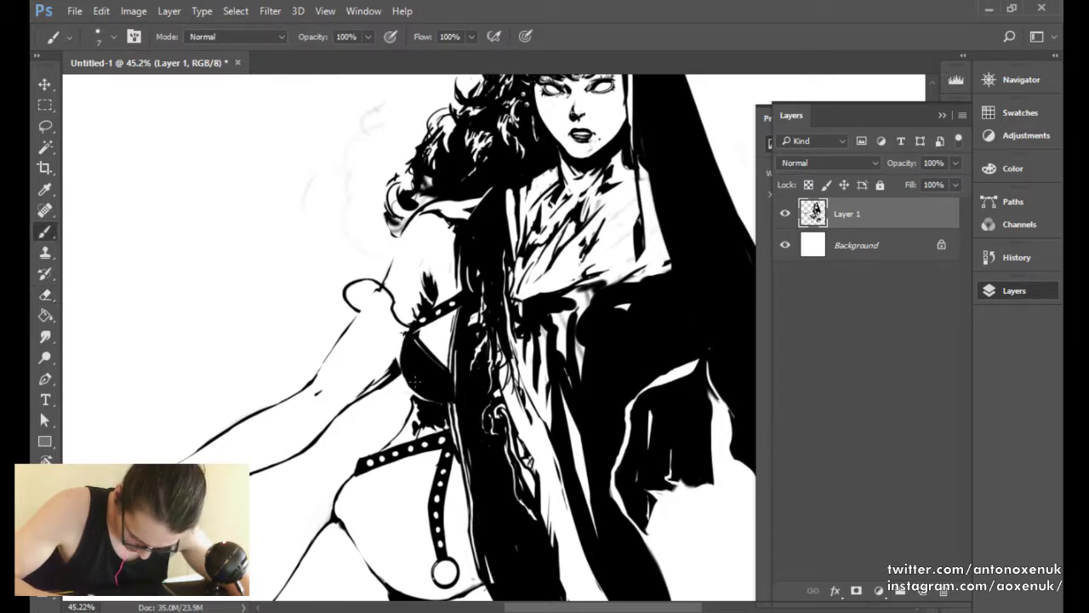
pyautogui.press('e')
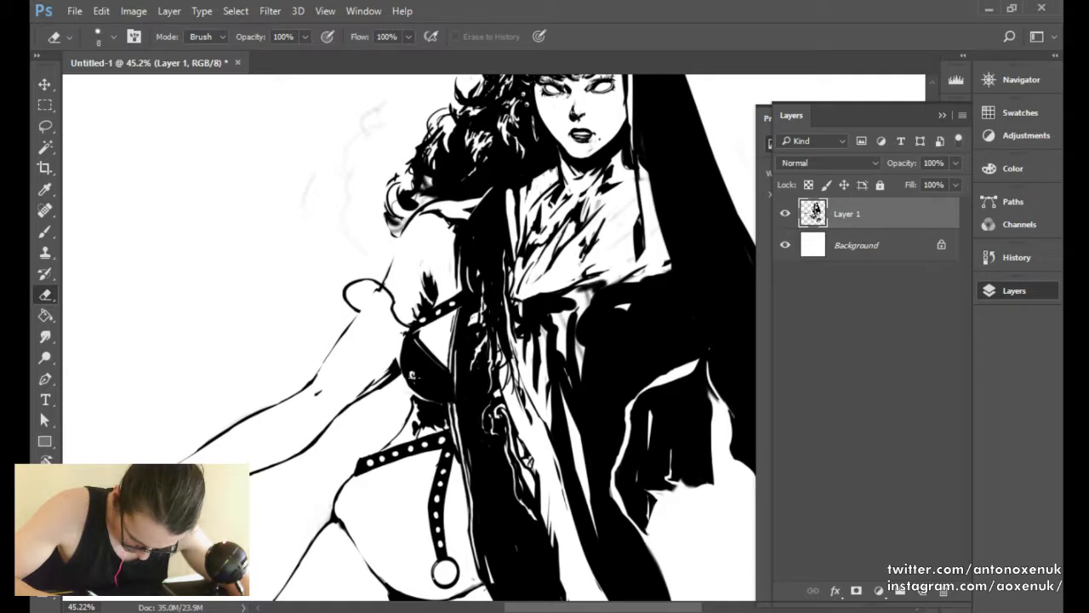
# Clean up the white studs on the chest strap, enlarging the eraser to 15 px and retouching with the 7 px brush.
pyautogui.scroll(-6, 506, 313)
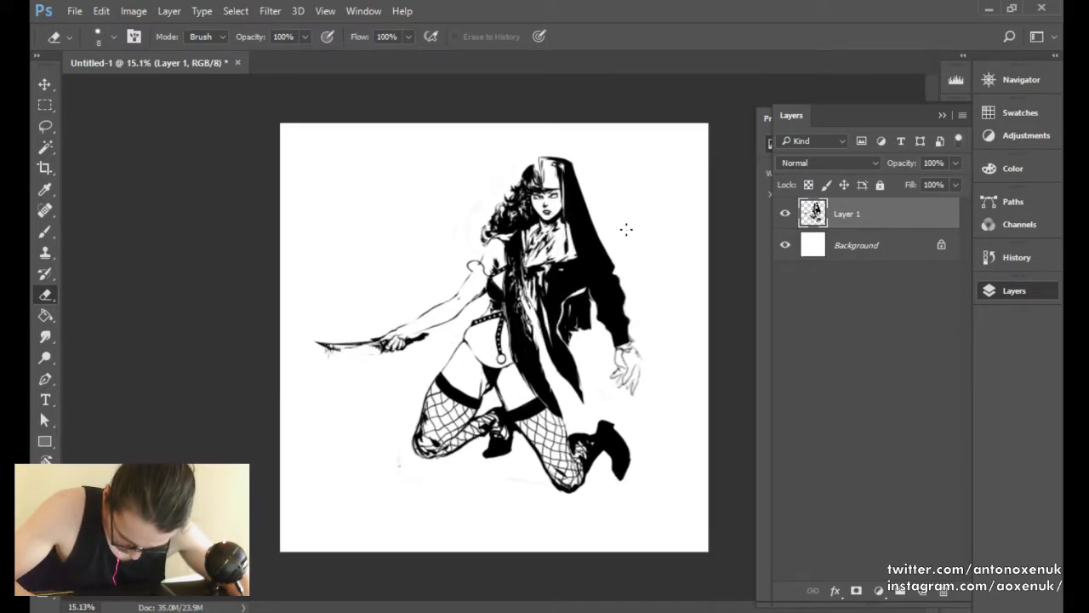
pyautogui.scroll(4, 561, 245)
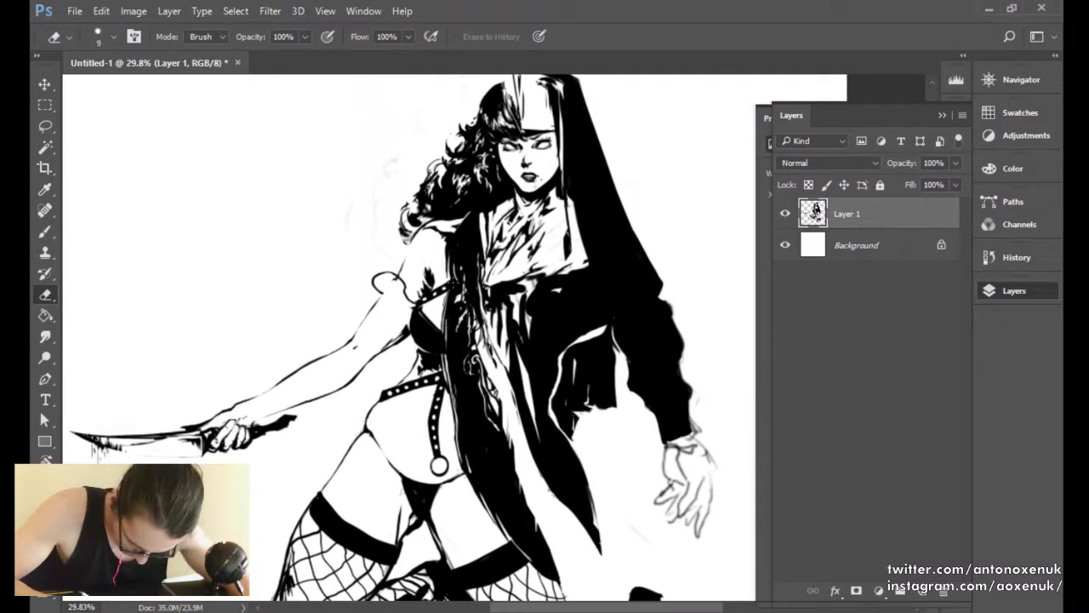
pyautogui.press(']')
pyautogui.press('b')
pyautogui.press('e')
pyautogui.moveTo(450, 281); pyautogui.dragTo(455, 288)
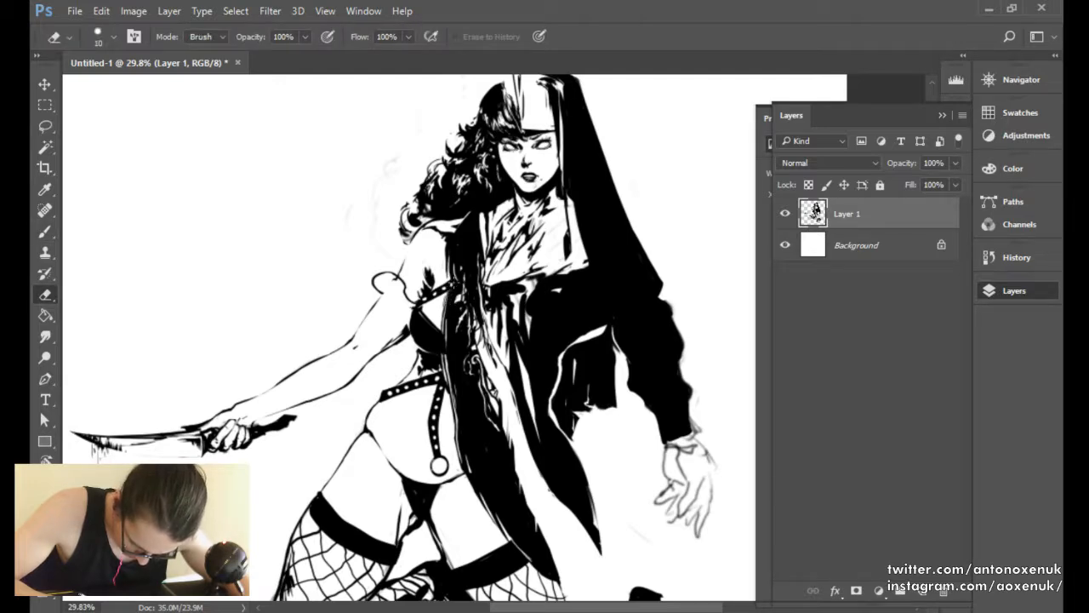
pyautogui.press(']')
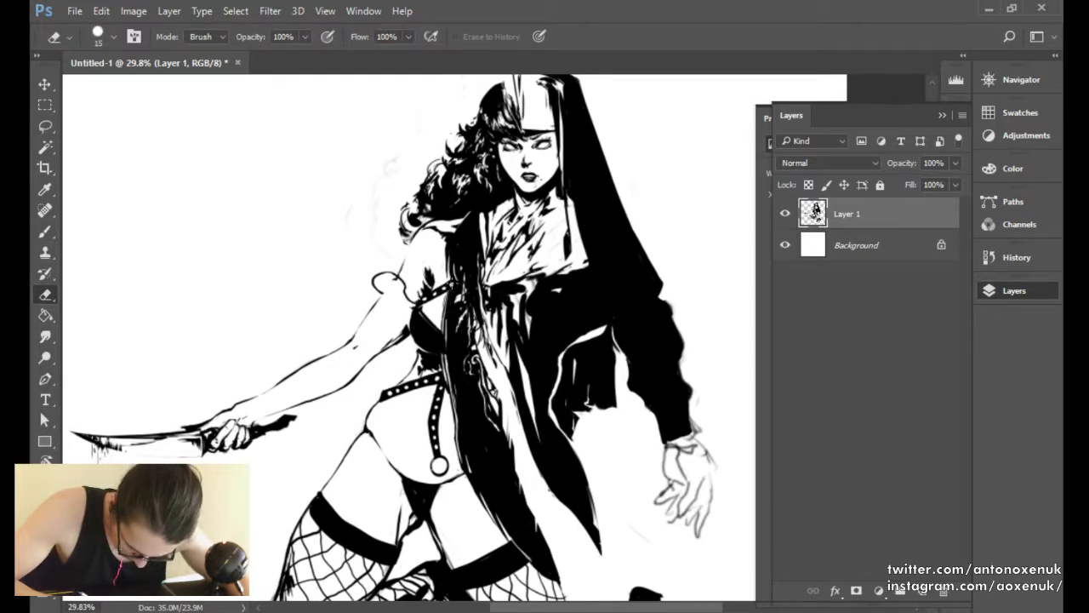
pyautogui.scroll(-2, 478, 258)
pyautogui.scroll(4, 458, 279)
pyautogui.press('b')
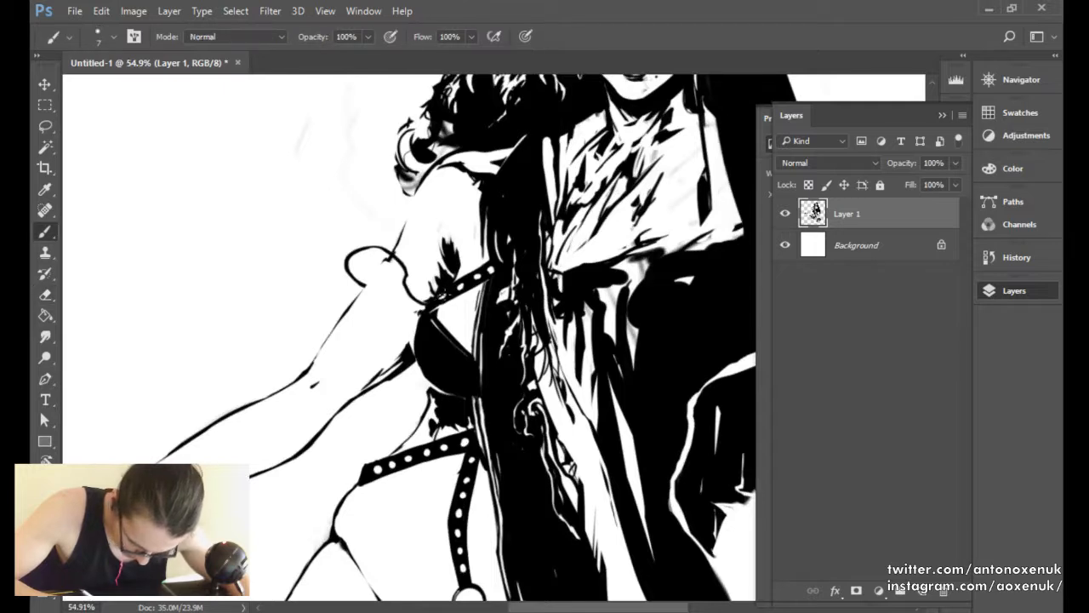
pyautogui.press('e')
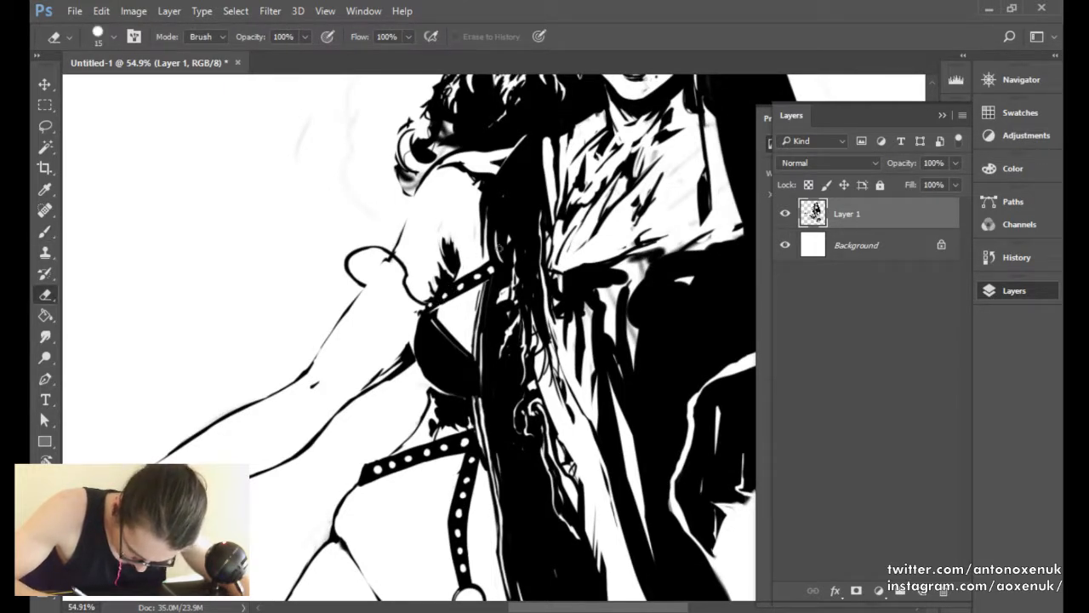
pyautogui.scroll(-3, 536, 249)
pyautogui.moveTo(483, 272); pyautogui.dragTo(487, 271)
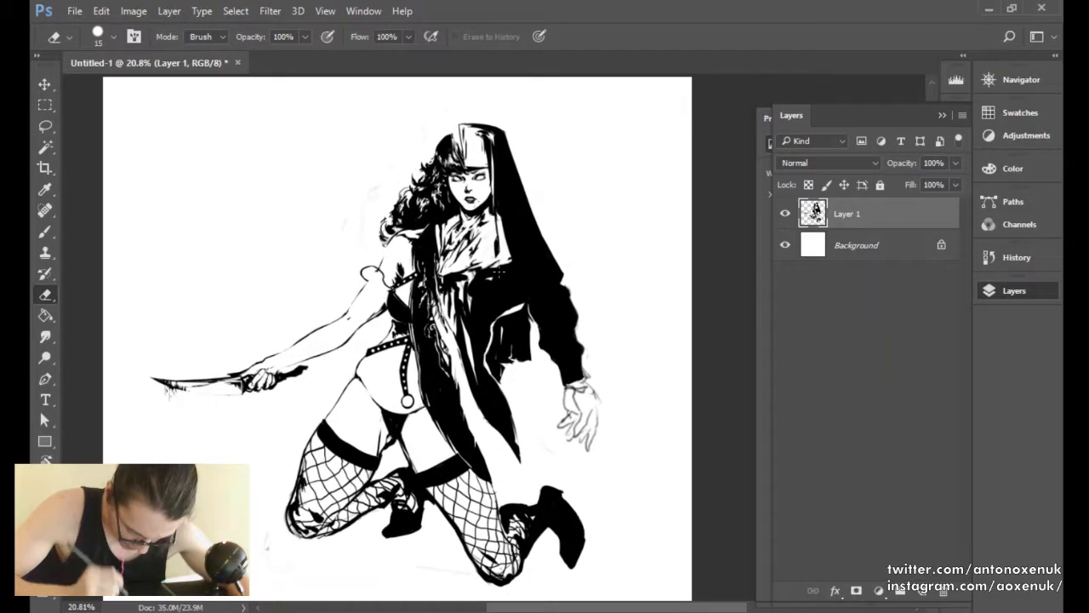
# Flip the artwork horizontally and ink a thick and a thin band around the knife arm's wrist, enlarging the brush to 15 px.
pyautogui.hotkey('ctrl', 'shift', 'h')
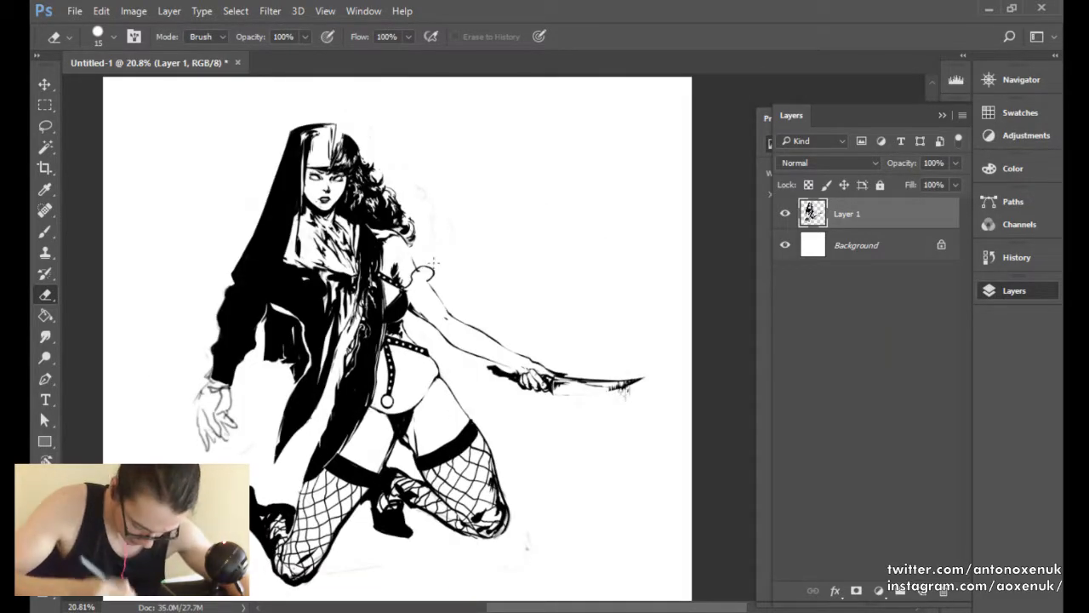
pyautogui.scroll(2, 521, 311)
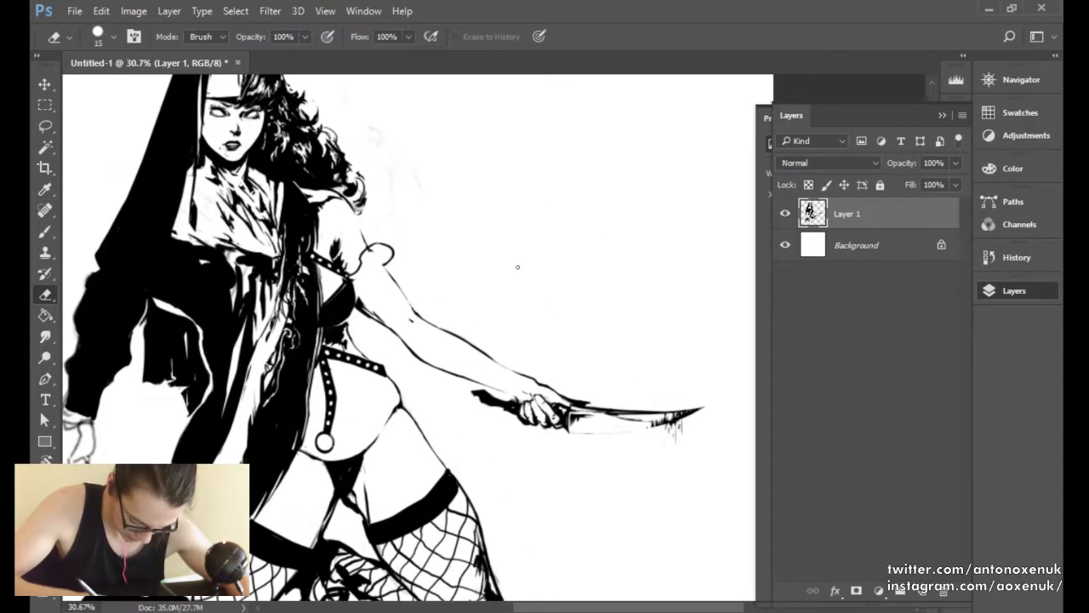
pyautogui.press('b')
pyautogui.press(']')
pyautogui.moveTo(515, 373)
pyautogui.mouseDown()
pyautogui.moveTo(508, 394)
pyautogui.moveTo(505, 375)
pyautogui.moveTo(478, 381)
pyautogui.moveTo(490, 361)
pyautogui.mouseUp()
pyautogui.press(']')
pyautogui.press(']')
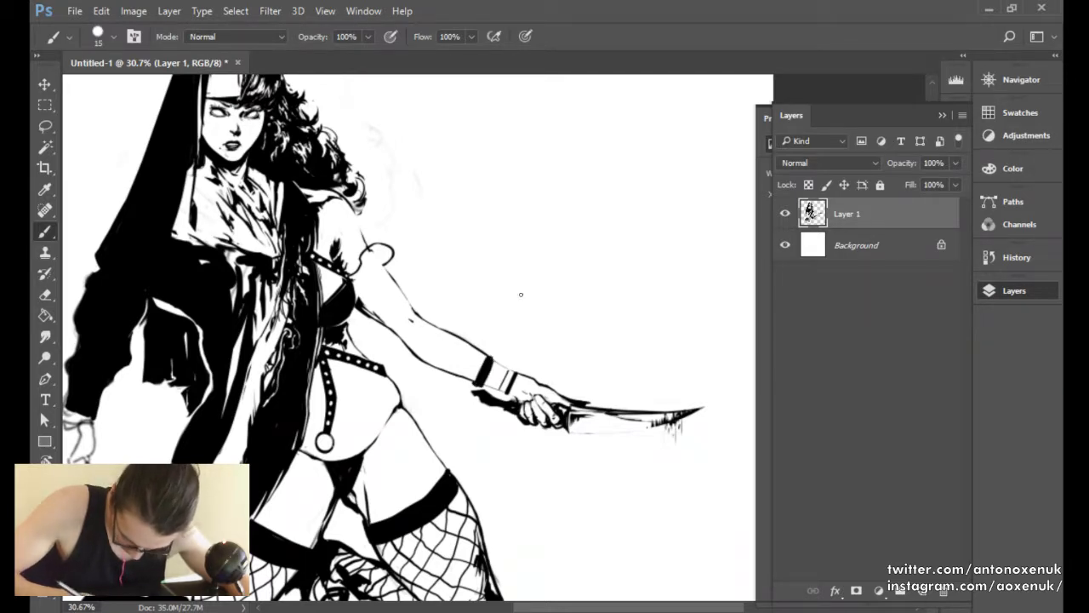
# Erase a row of white studs into the thick wristband with the 15 px eraser, and flip the artwork back.
pyautogui.press('e')
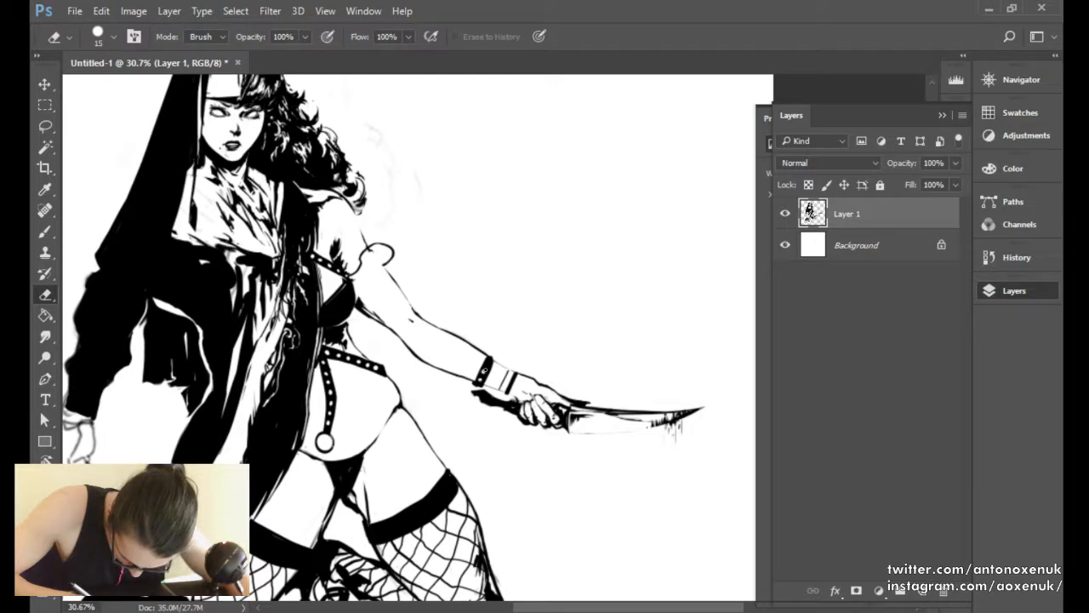
pyautogui.hotkey('ctrl', 'alt', 'z')
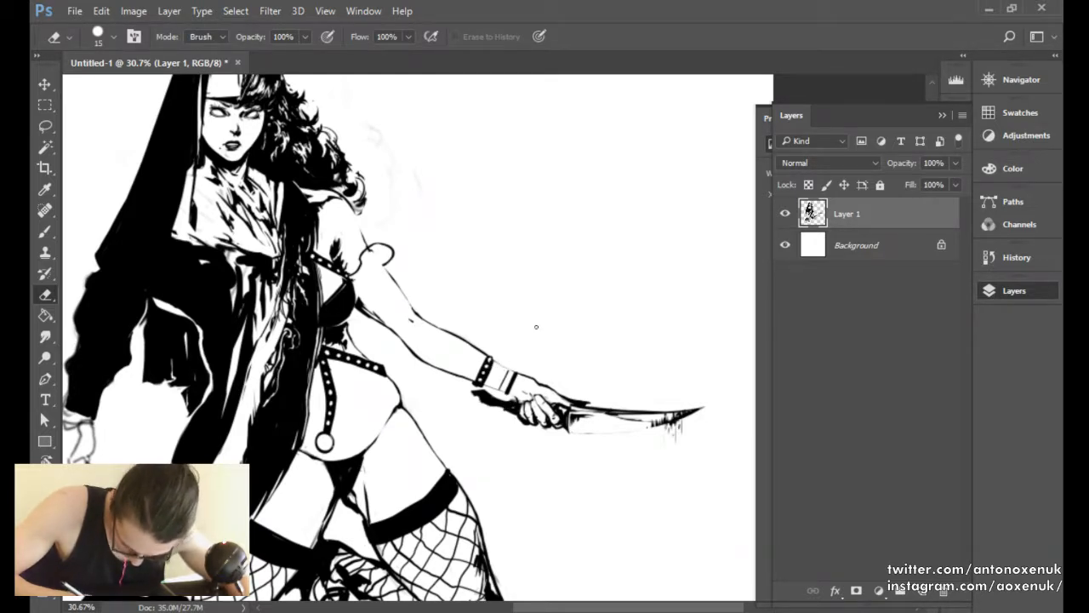
pyautogui.moveTo(529, 379); pyautogui.dragTo(454, 383)
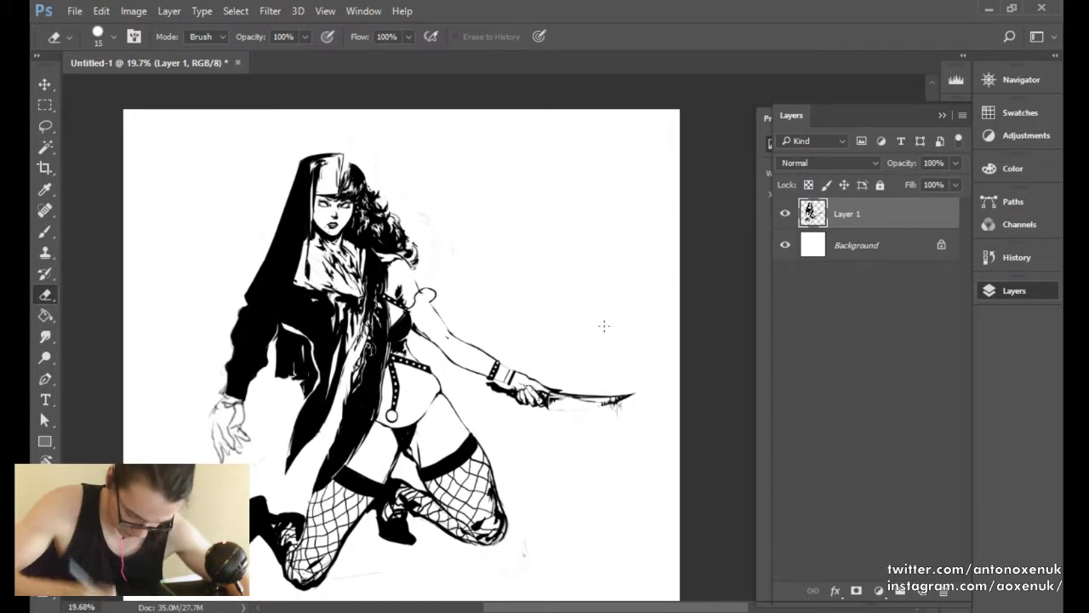
pyautogui.moveTo(515, 367)
pyautogui.mouseDown()
pyautogui.moveTo(587, 366)
pyautogui.moveTo(508, 361)
pyautogui.mouseUp()
pyautogui.press('b')
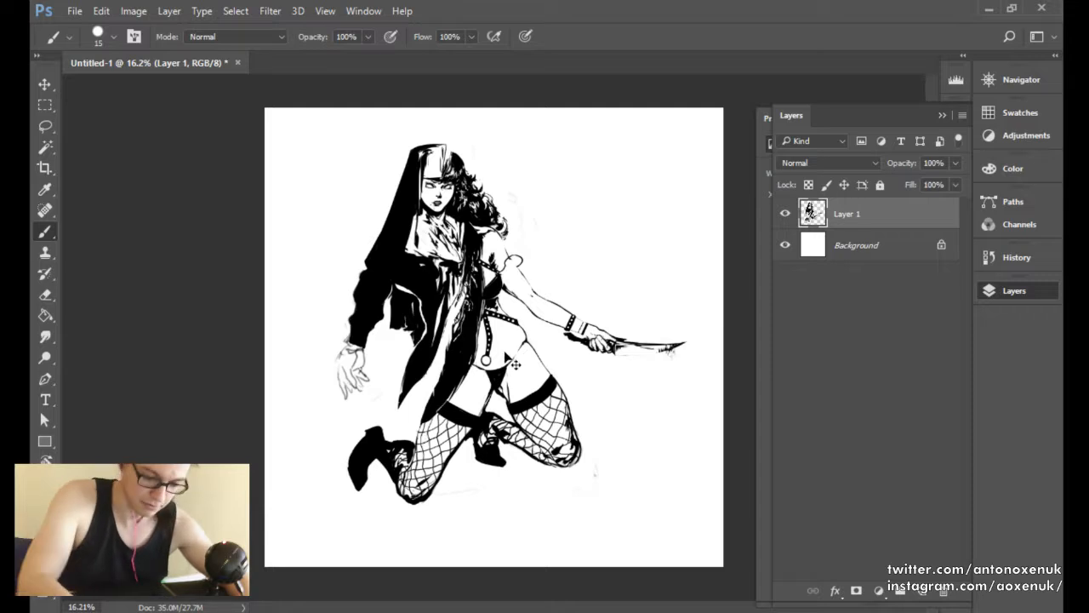
pyautogui.hotkey('ctrl', 'f')
# Rework the hanging tip of the robe into ragged points with the 60 px brush and 45 px eraser.
pyautogui.moveTo(598, 369); pyautogui.dragTo(635, 369)
pyautogui.moveTo(637, 369)
pyautogui.mouseDown()
pyautogui.moveTo(579, 398)
pyautogui.moveTo(591, 396)
pyautogui.mouseUp()
pyautogui.press(']')
pyautogui.press(']')
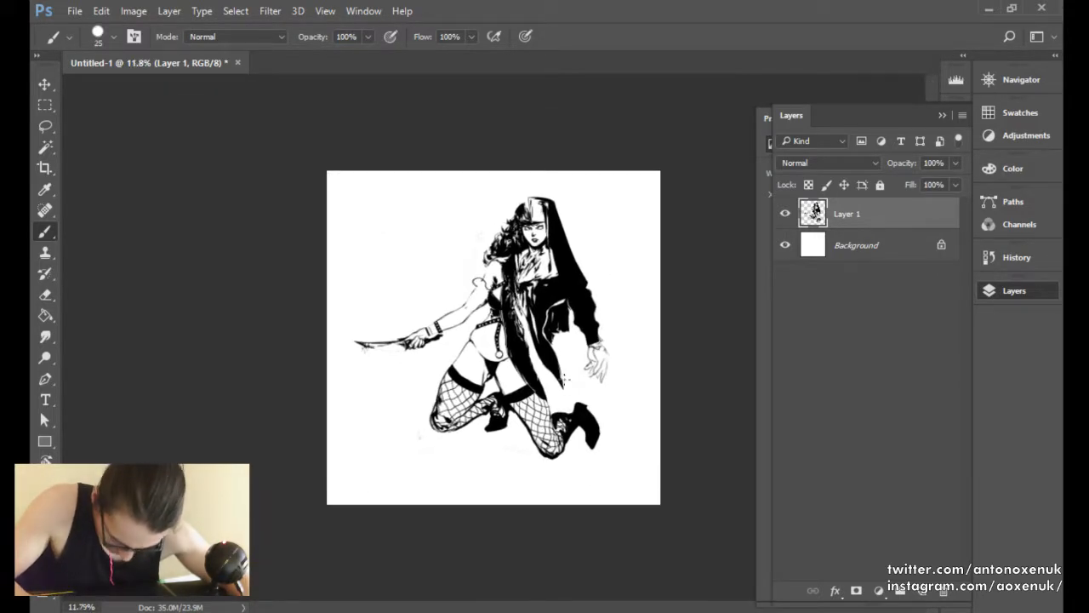
pyautogui.press(']')
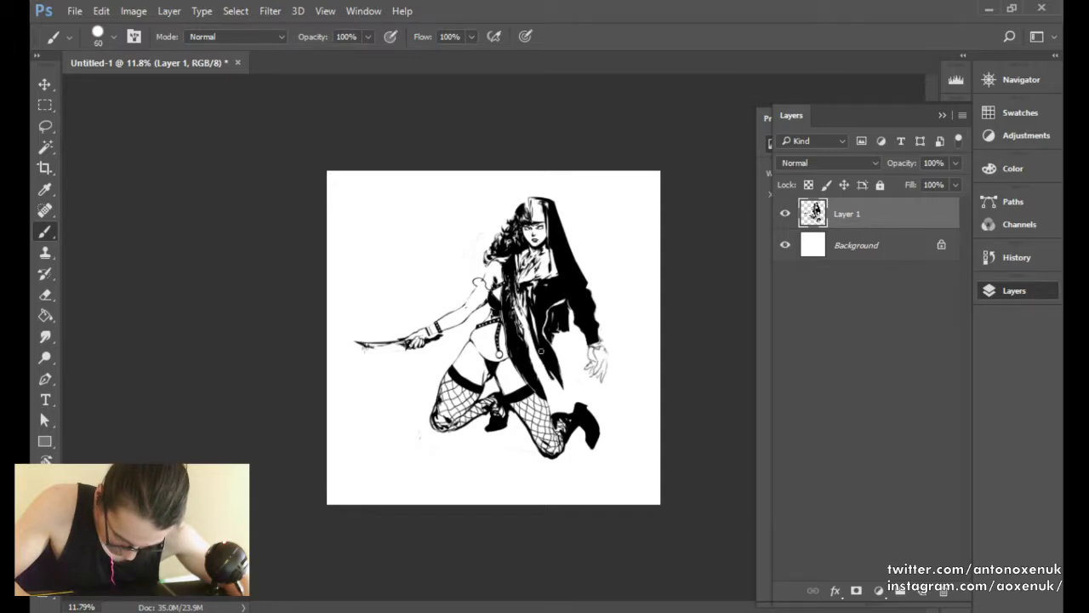
pyautogui.press('e')
pyautogui.press(']')
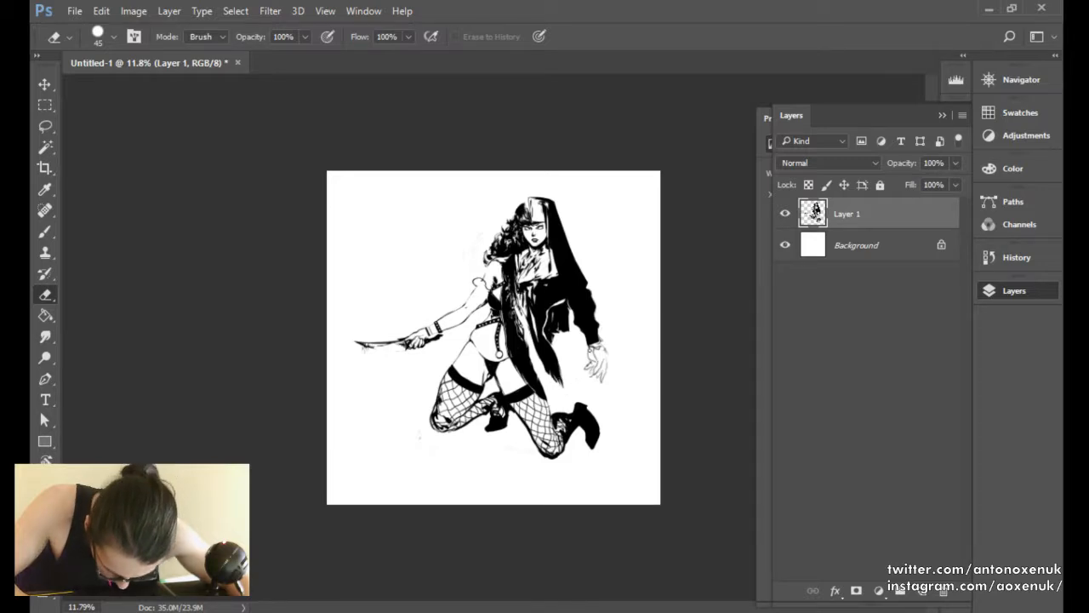
# Ink a contour on the lowered hand and a thin band at the sleeve cuff, with the brush reduced to 15 px.
pyautogui.press('b')
pyautogui.moveTo(547, 329)
pyautogui.mouseDown()
pyautogui.moveTo(659, 333)
pyautogui.moveTo(516, 302)
pyautogui.mouseUp()
pyautogui.moveTo(511, 366); pyautogui.dragTo(547, 347)
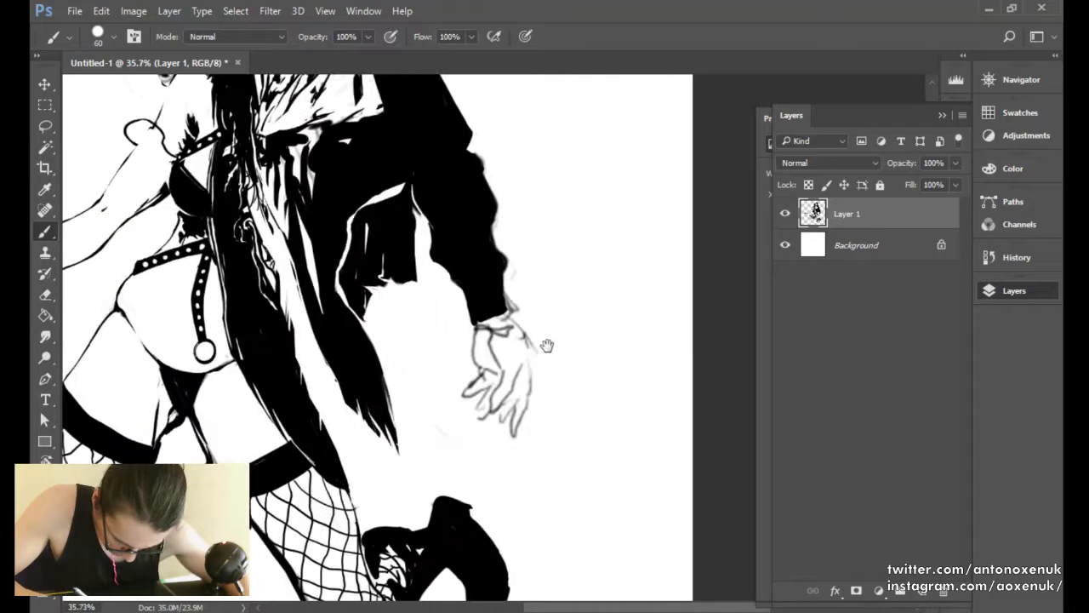
pyautogui.press('[')
pyautogui.press('[')
pyautogui.press('[')
pyautogui.press('[')
pyautogui.press('[')
pyautogui.press('[')
pyautogui.press('[')
pyautogui.moveTo(491, 416); pyautogui.dragTo(525, 365)
pyautogui.press('e')
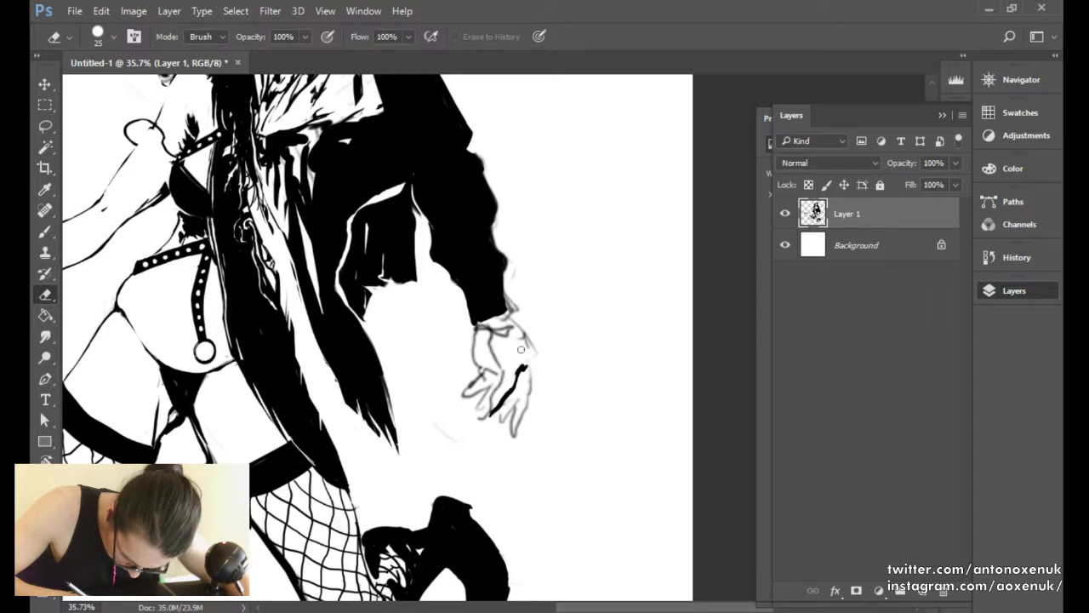
pyautogui.press('b')
pyautogui.moveTo(525, 366); pyautogui.dragTo(531, 353)
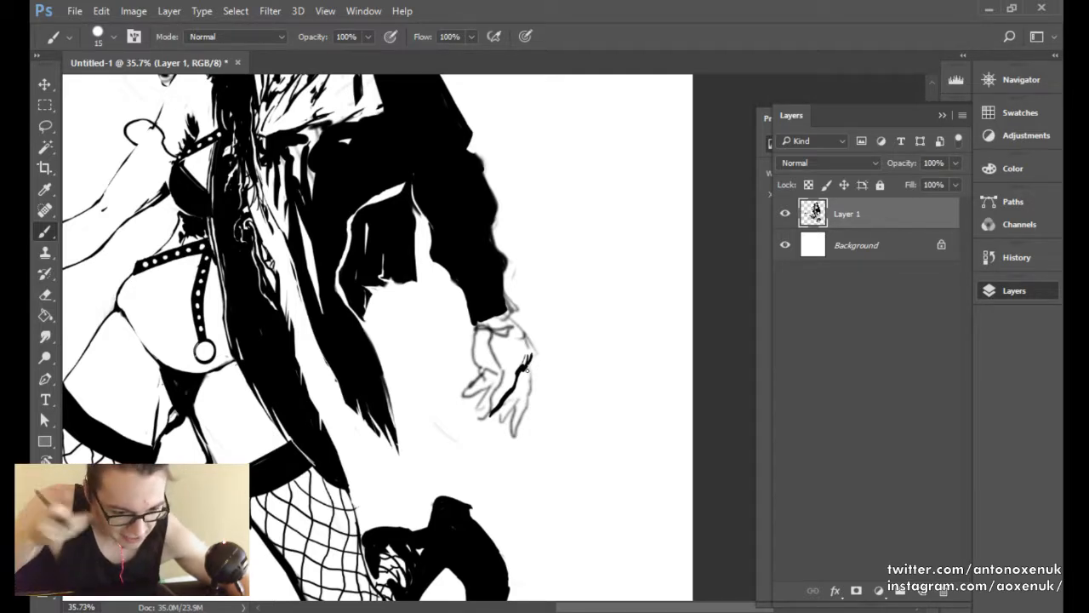
pyautogui.moveTo(475, 324); pyautogui.dragTo(511, 315)
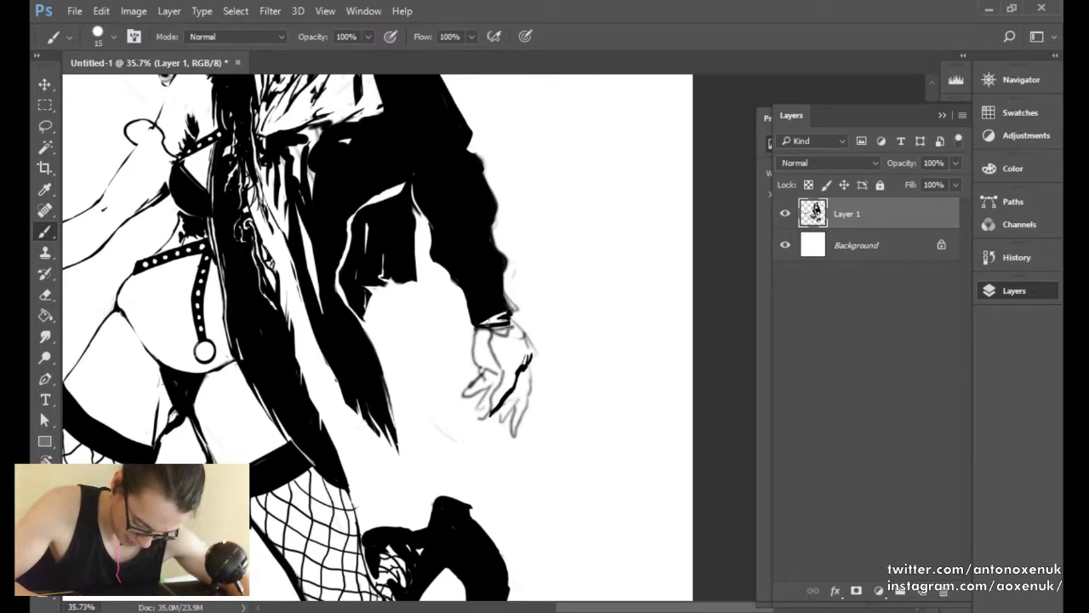
pyautogui.moveTo(492, 315)
pyautogui.mouseDown()
pyautogui.moveTo(495, 324)
pyautogui.moveTo(504, 314)
pyautogui.mouseUp()
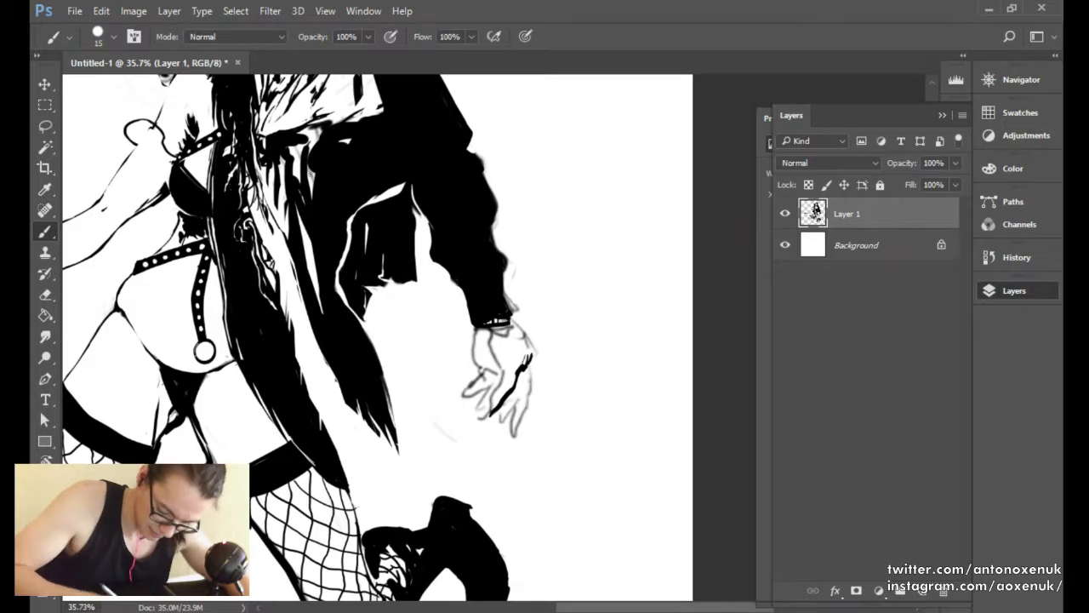
# Rework the shadows and highlights just below the white collar's lower edge with the 15 px brush and 25 px eraser.
pyautogui.moveTo(305, 157); pyautogui.dragTo(280, 245)
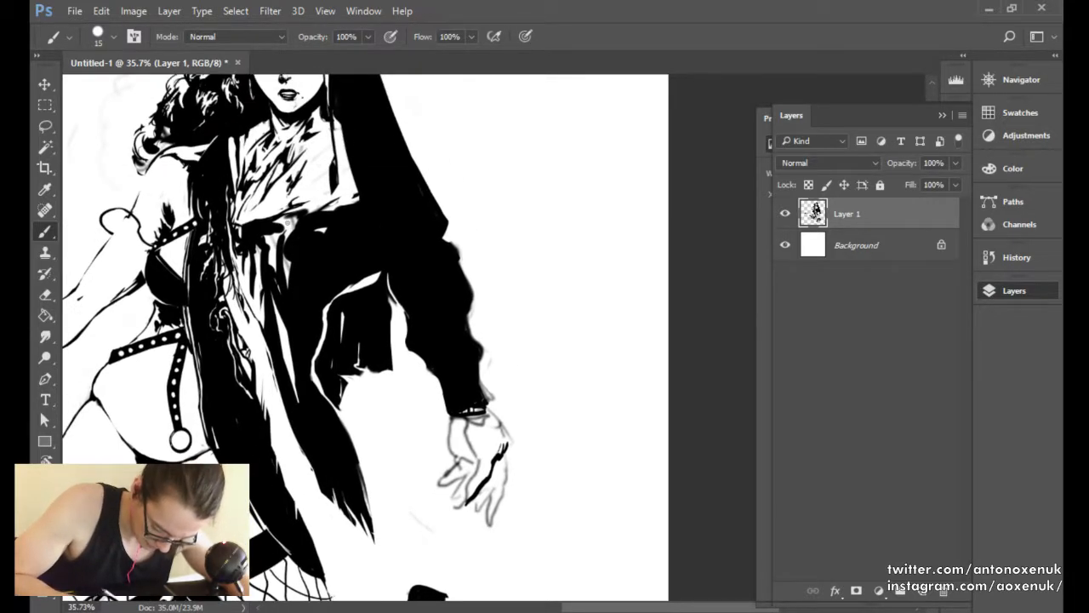
pyautogui.press(']')
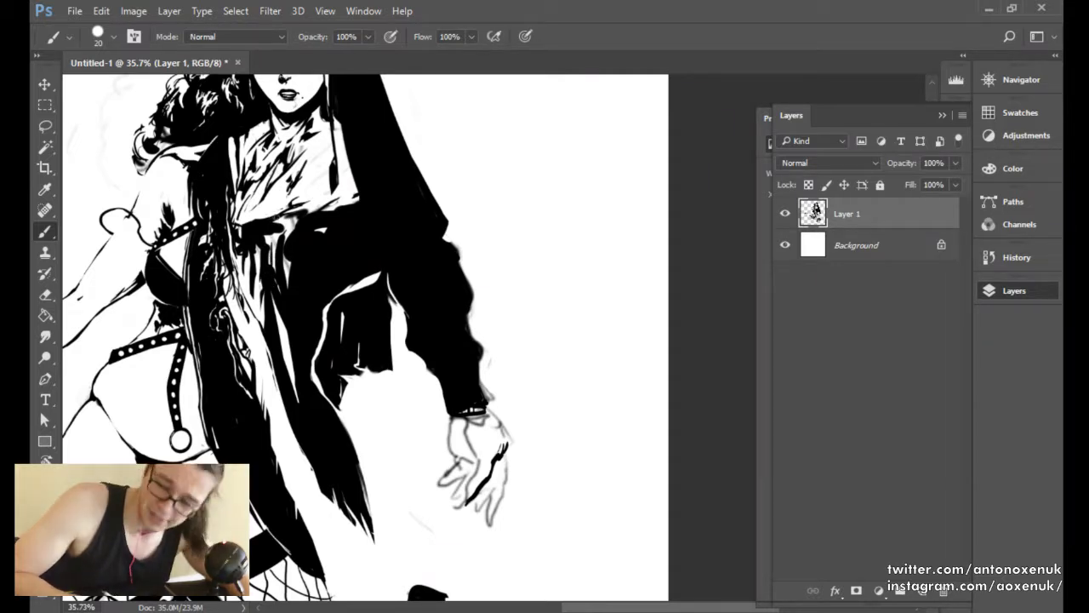
pyautogui.press('[')
pyautogui.moveTo(271, 225); pyautogui.dragTo(303, 216)
pyautogui.press('e')
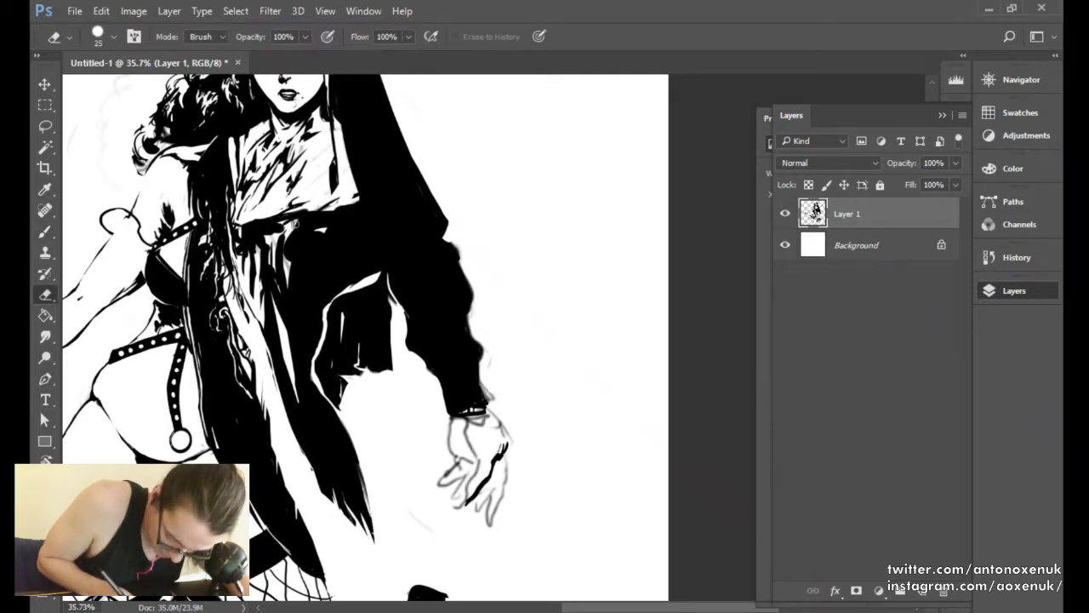
pyautogui.press('v')
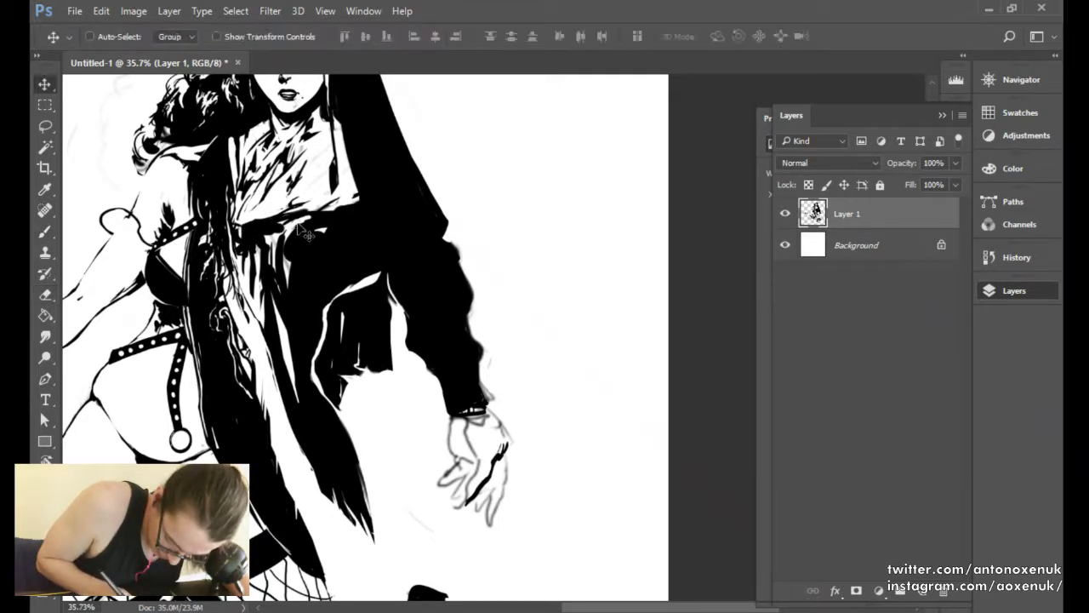
pyautogui.press('b')
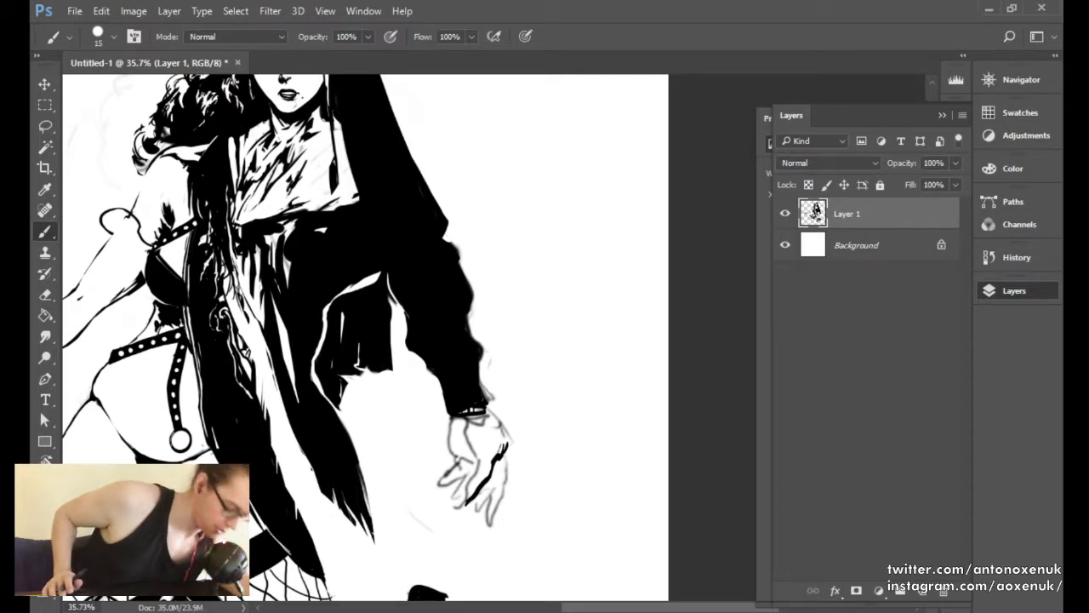
pyautogui.press('e')
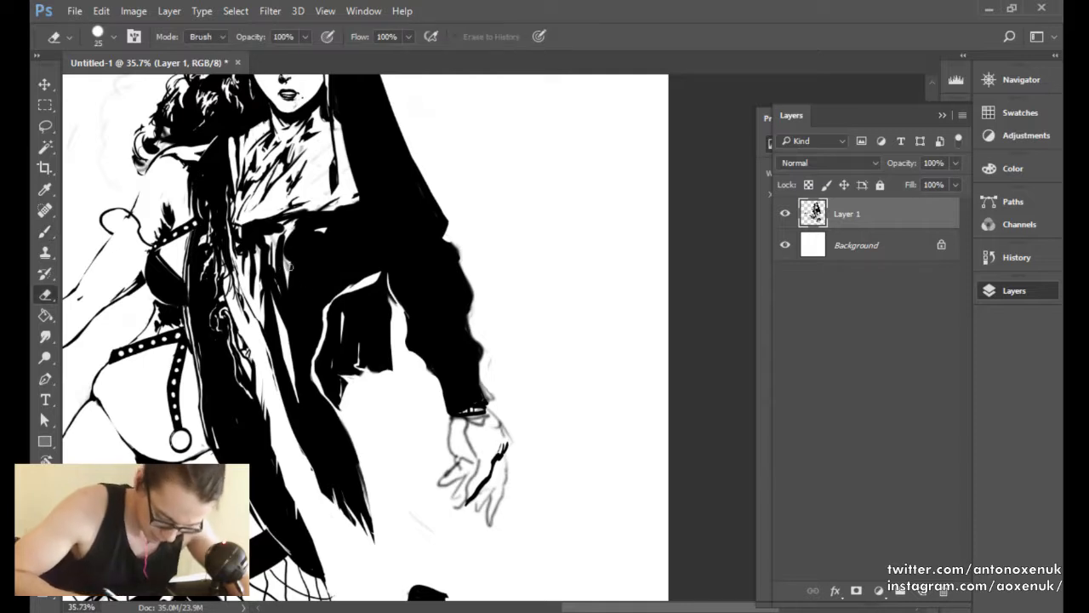
pyautogui.press('b')
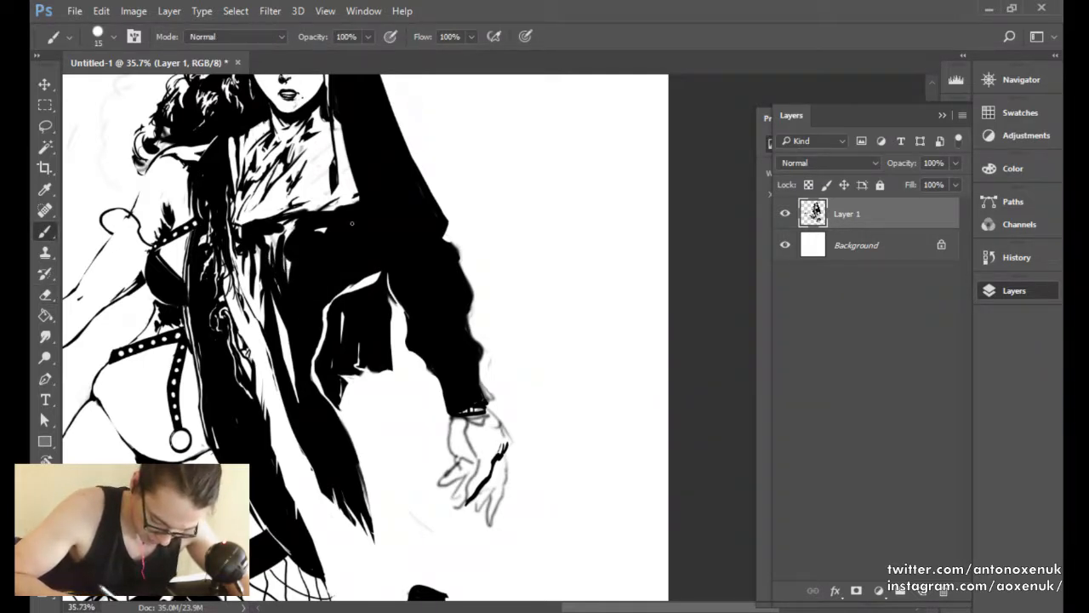
pyautogui.press('e')
pyautogui.moveTo(313, 236)
pyautogui.mouseDown()
pyautogui.moveTo(337, 217)
pyautogui.moveTo(309, 234)
pyautogui.mouseUp()
pyautogui.press('b')
# Draw a small black cross on the chest over the white collar with the brush reduced to 10 px.
pyautogui.scroll(-3, 417, 196)
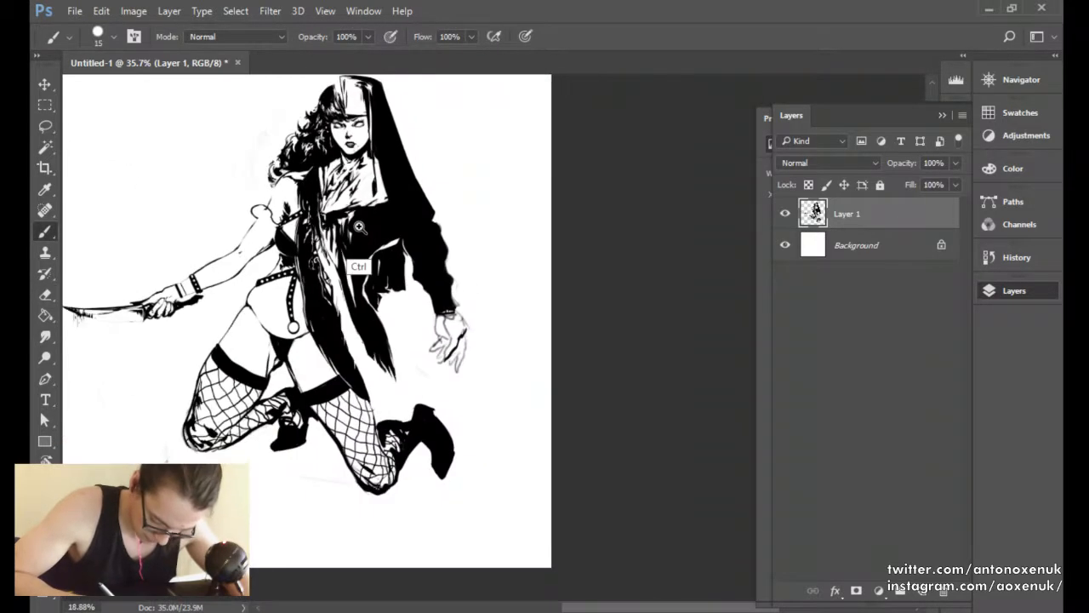
pyautogui.moveTo(400, 197); pyautogui.dragTo(422, 199)
pyautogui.moveTo(423, 199); pyautogui.dragTo(404, 251)
pyautogui.moveTo(341, 237); pyautogui.dragTo(368, 249)
pyautogui.press('[')
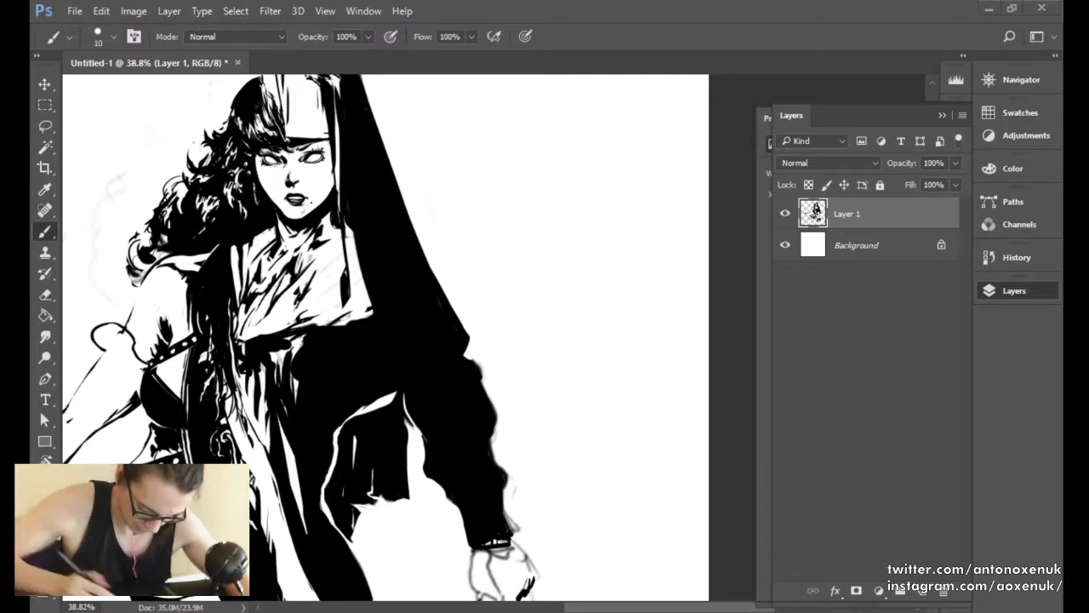
pyautogui.hotkey('ctrl', 'space')
pyautogui.moveTo(320, 403); pyautogui.dragTo(335, 337)
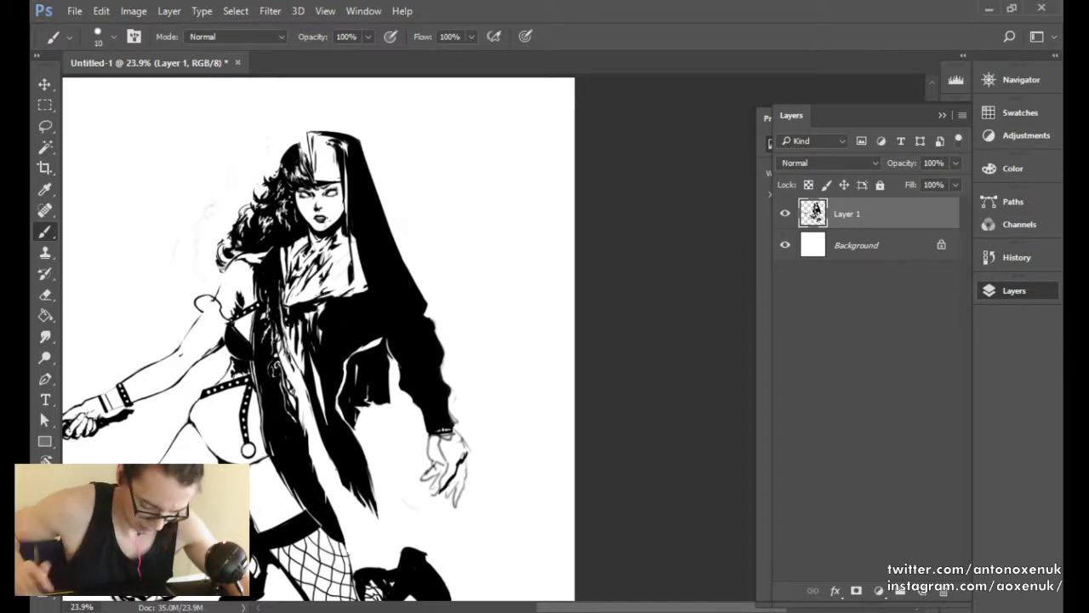
pyautogui.moveTo(317, 272)
pyautogui.mouseDown()
pyautogui.moveTo(371, 255)
pyautogui.moveTo(354, 230)
pyautogui.mouseUp()
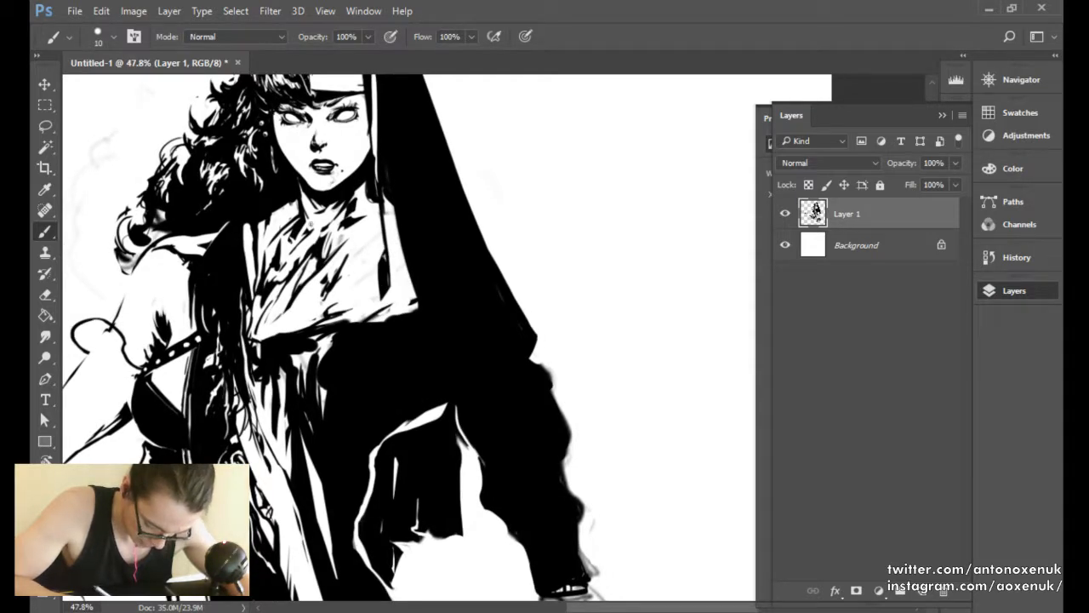
pyautogui.moveTo(312, 267)
pyautogui.mouseDown()
pyautogui.moveTo(303, 321)
pyautogui.moveTo(319, 286)
pyautogui.mouseUp()
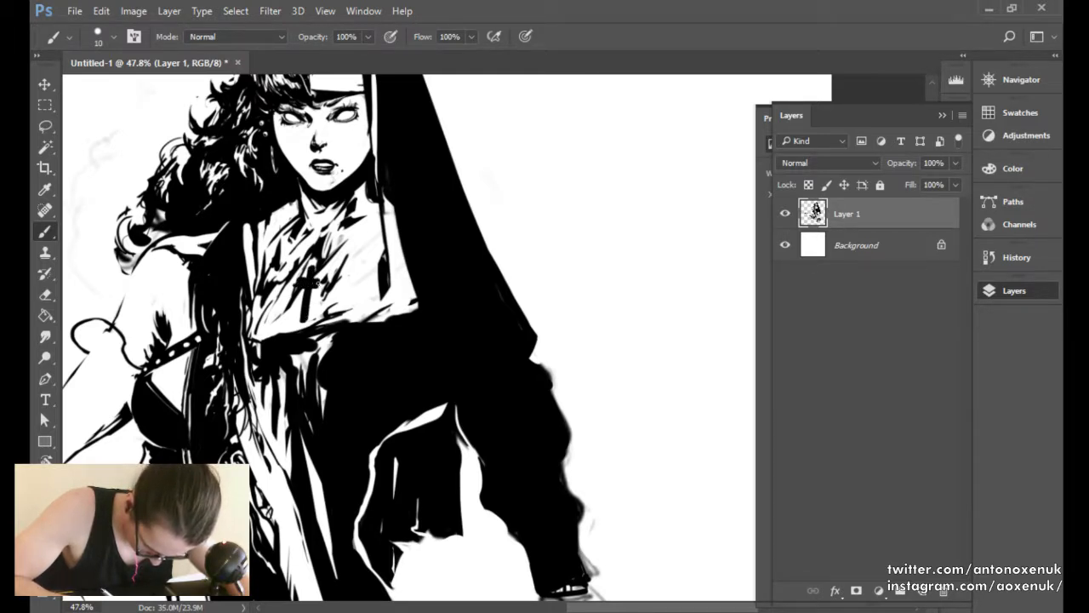
pyautogui.moveTo(312, 285); pyautogui.dragTo(320, 289)
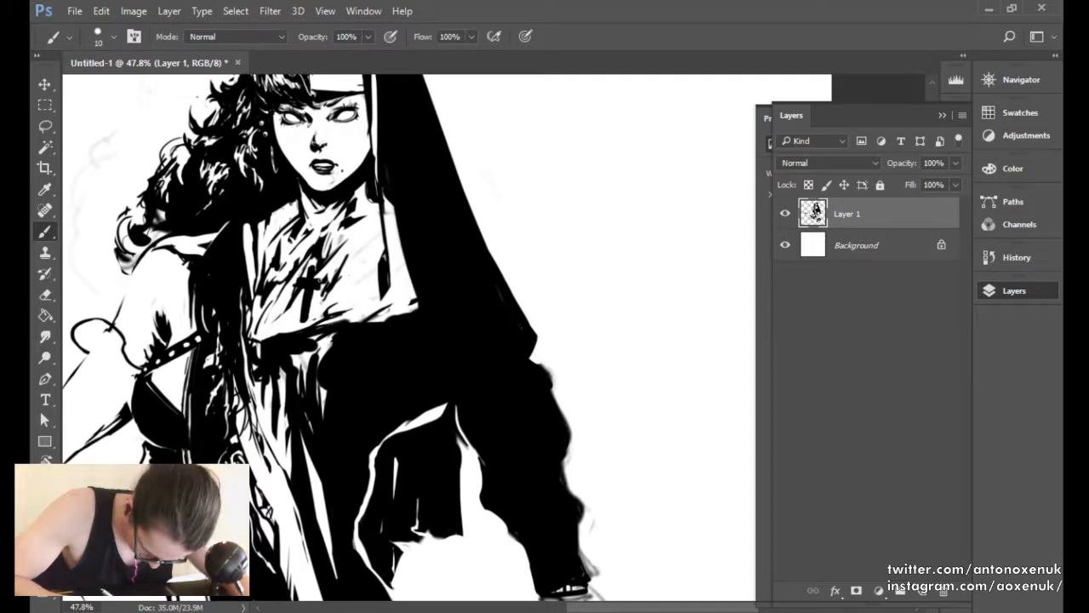
# Trim the edges of the cross's horizontal arm with the eraser reduced to 3 px.
pyautogui.hotkey('ctrl', '0')
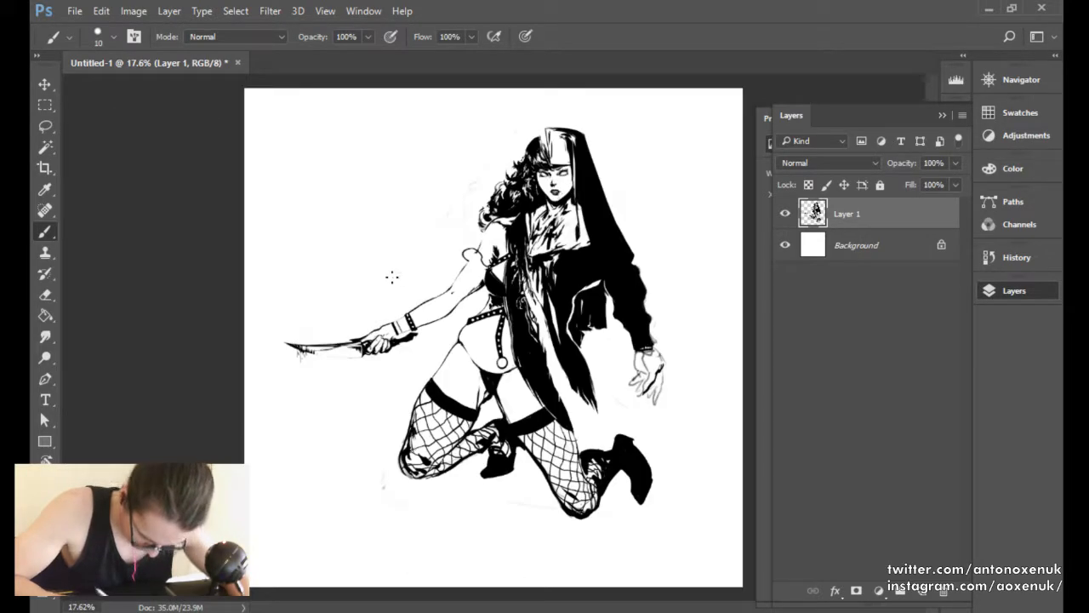
pyautogui.hotkey('ctrl', '+')
pyautogui.moveTo(594, 231); pyautogui.dragTo(681, 234)
pyautogui.press('e')
pyautogui.moveTo(528, 294)
pyautogui.mouseDown()
pyautogui.moveTo(497, 295)
pyautogui.moveTo(461, 373)
pyautogui.moveTo(479, 331)
pyautogui.mouseUp()
pyautogui.press('[')
pyautogui.press('[')
pyautogui.press('[')
pyautogui.press('[')
pyautogui.press('[')
pyautogui.press('[')
pyautogui.press('b')
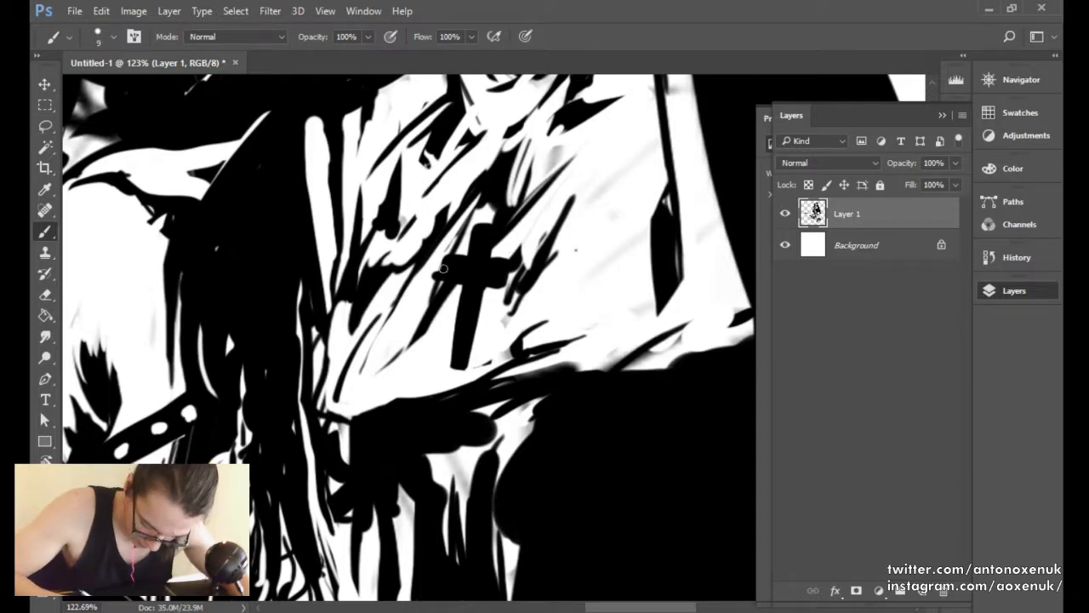
pyautogui.press('e')
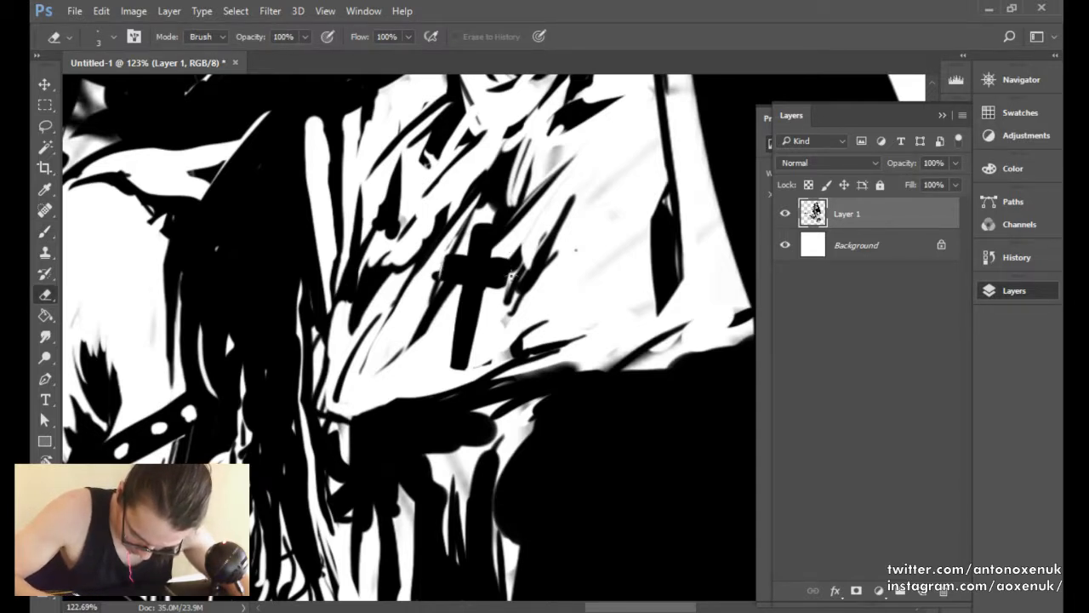
pyautogui.moveTo(492, 255); pyautogui.dragTo(503, 261)
# Square off the cross's top and arms with the 9 px brush and clean its edge with the 3 px eraser.
pyautogui.press('b')
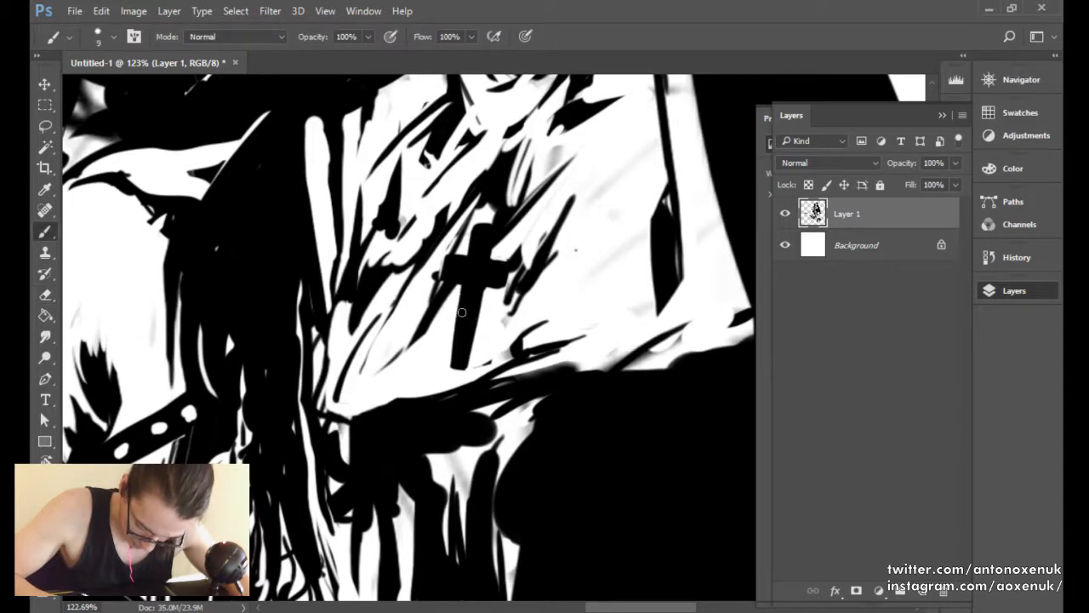
pyautogui.moveTo(474, 226)
pyautogui.mouseDown()
pyautogui.moveTo(490, 228)
pyautogui.moveTo(491, 261)
pyautogui.moveTo(521, 258)
pyautogui.moveTo(511, 273)
pyautogui.mouseUp()
pyautogui.press('e')
pyautogui.moveTo(526, 264)
pyautogui.mouseDown()
pyautogui.moveTo(477, 263)
pyautogui.moveTo(520, 281)
pyautogui.moveTo(548, 271)
pyautogui.mouseUp()
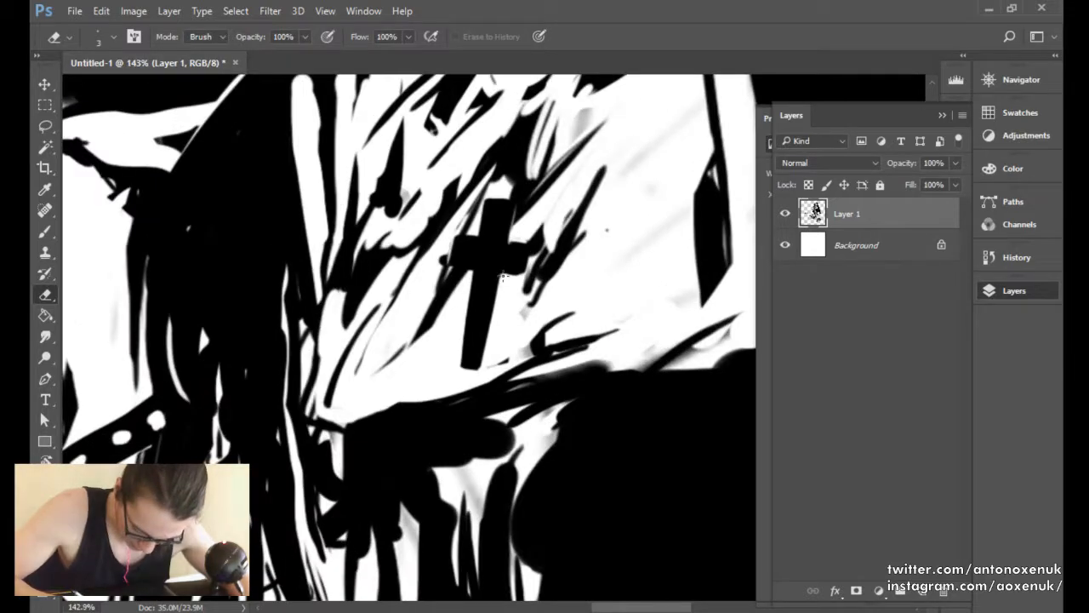
# Rotate the canvas and erase a thin white edge along the cross's left arm with the 4 px eraser.
pyautogui.press('r')
pyautogui.moveTo(605, 243); pyautogui.dragTo(438, 253)
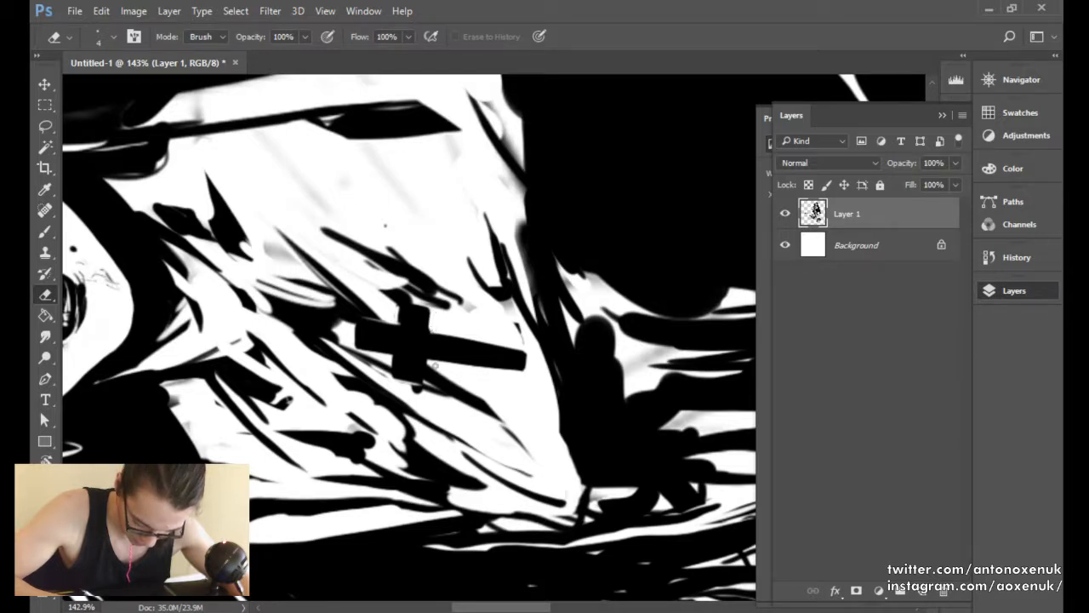
pyautogui.moveTo(424, 365); pyautogui.dragTo(420, 384)
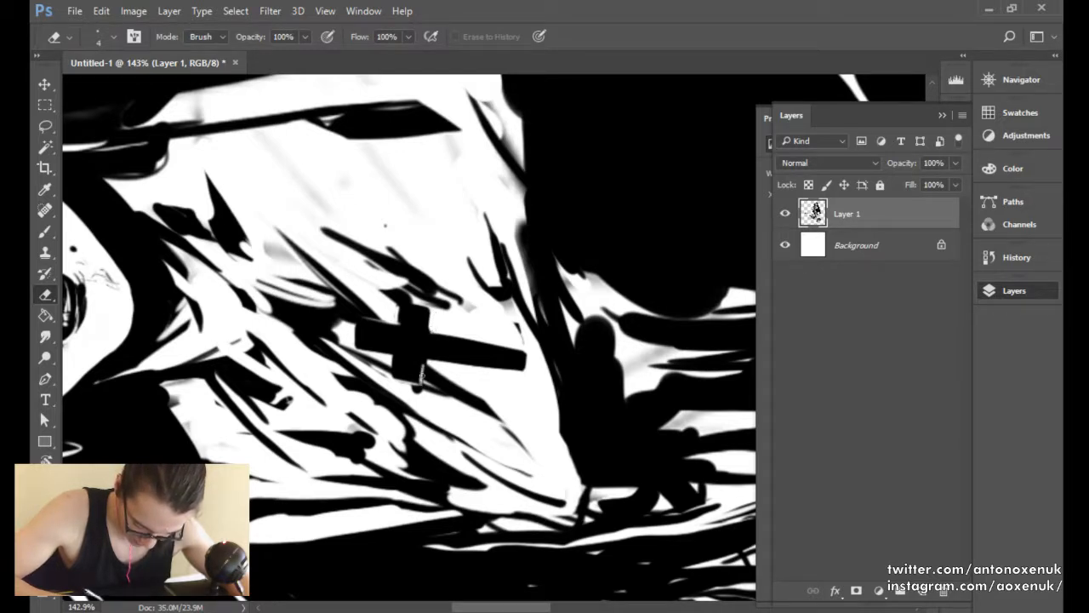
# Rotate the canvas further and try thickening the cross's upright with the 8 px brush.
pyautogui.press('r')
pyautogui.moveTo(555, 292)
pyautogui.mouseDown()
pyautogui.moveTo(467, 238)
pyautogui.moveTo(451, 244)
pyautogui.mouseUp()
pyautogui.press('b')
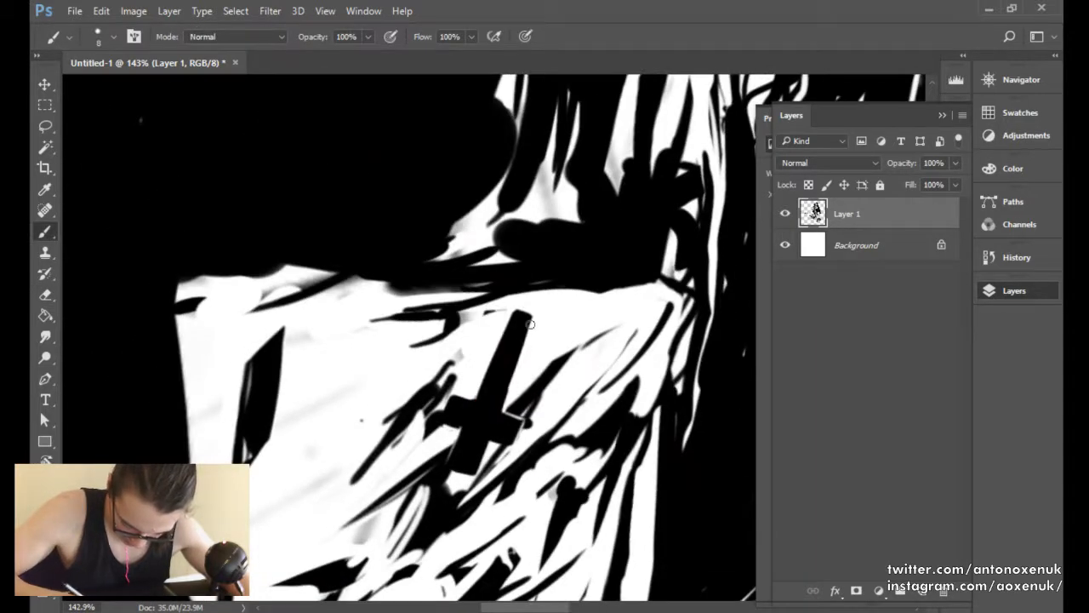
pyautogui.moveTo(529, 320); pyautogui.dragTo(501, 407)
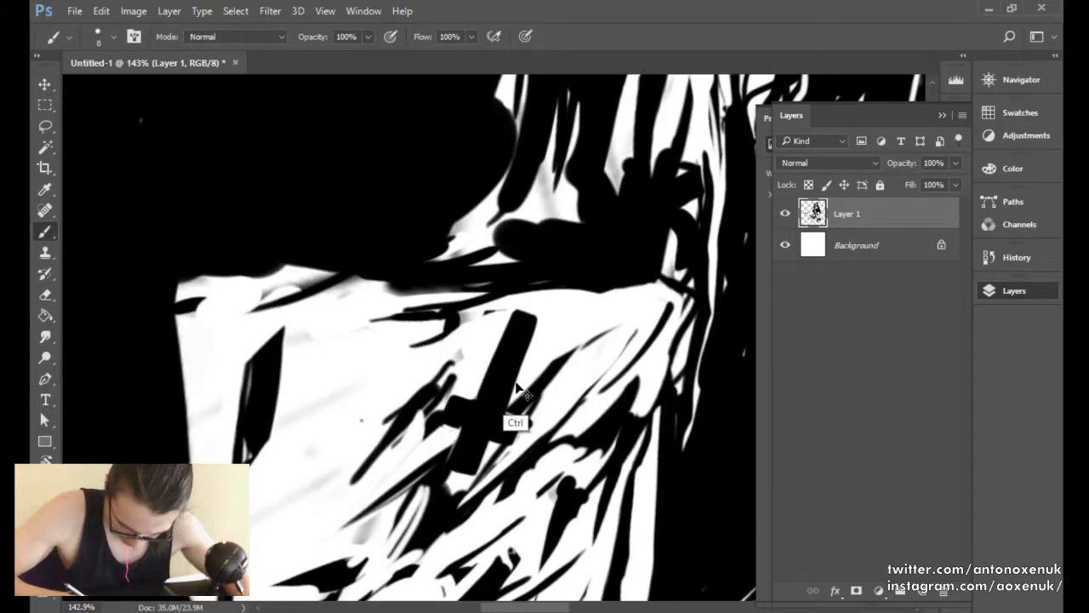
pyautogui.hotkey('ctrl', 'z')
# Turn the canvas back to near upright and erase a white highlight into the cross's upright, enlarging the eraser to 9 px.
pyautogui.moveTo(531, 315)
pyautogui.mouseDown()
pyautogui.moveTo(496, 417)
pyautogui.moveTo(540, 324)
pyautogui.moveTo(530, 316)
pyautogui.moveTo(539, 321)
pyautogui.moveTo(512, 313)
pyautogui.moveTo(518, 450)
pyautogui.moveTo(516, 377)
pyautogui.moveTo(599, 256)
pyautogui.mouseUp()
pyautogui.press('e')
pyautogui.press('r')
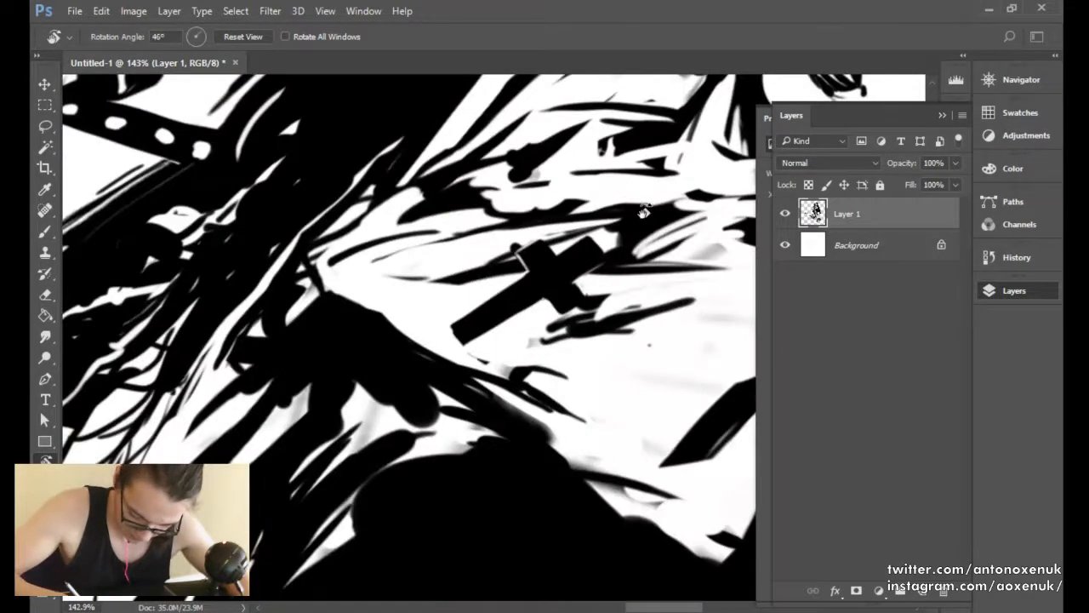
pyautogui.moveTo(643, 211); pyautogui.dragTo(508, 232)
pyautogui.press('b')
pyautogui.press('e')
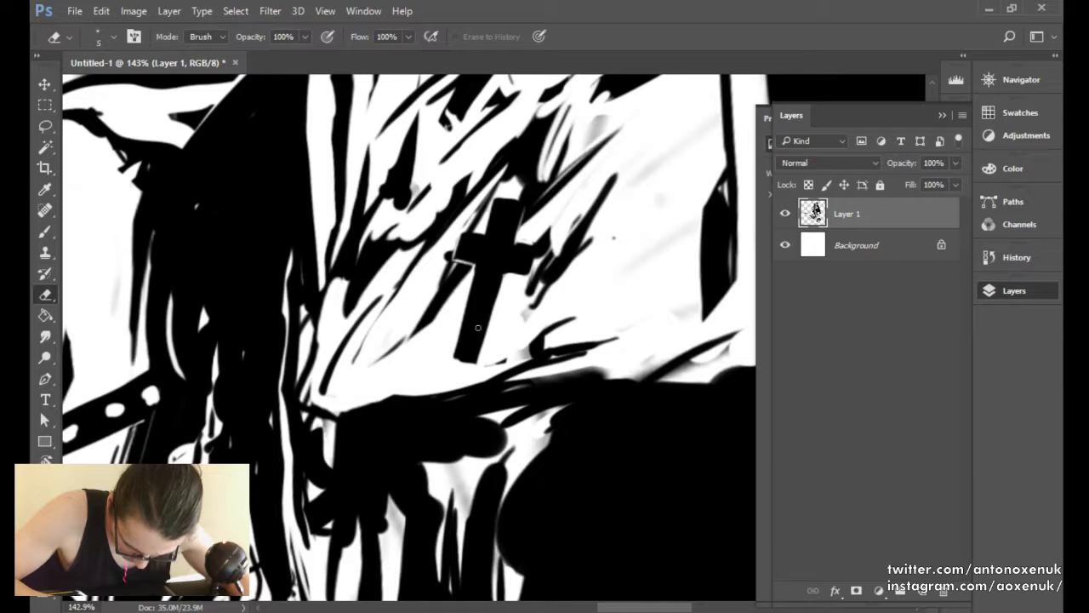
pyautogui.press(']')
pyautogui.moveTo(487, 305)
pyautogui.mouseDown()
pyautogui.moveTo(513, 210)
pyautogui.moveTo(510, 225)
pyautogui.moveTo(500, 207)
pyautogui.moveTo(485, 294)
pyautogui.mouseUp()
pyautogui.press(']')
pyautogui.press(']')
# Retouch the highlight on the cross's upper part with the 4 px brush and 9 px eraser.
pyautogui.press('b')
pyautogui.moveTo(497, 226); pyautogui.dragTo(481, 306)
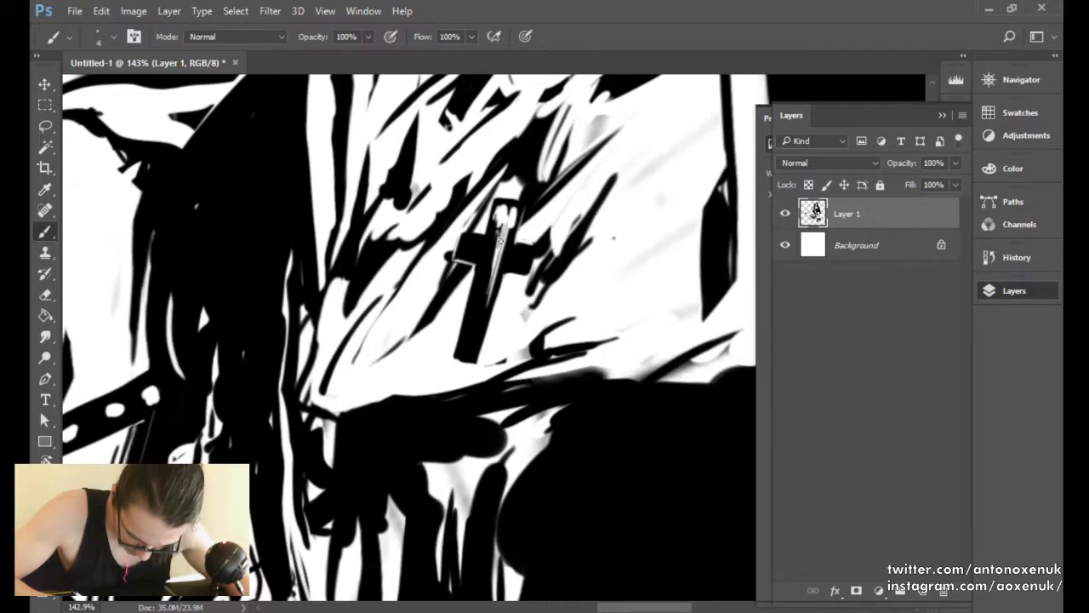
pyautogui.press('e')
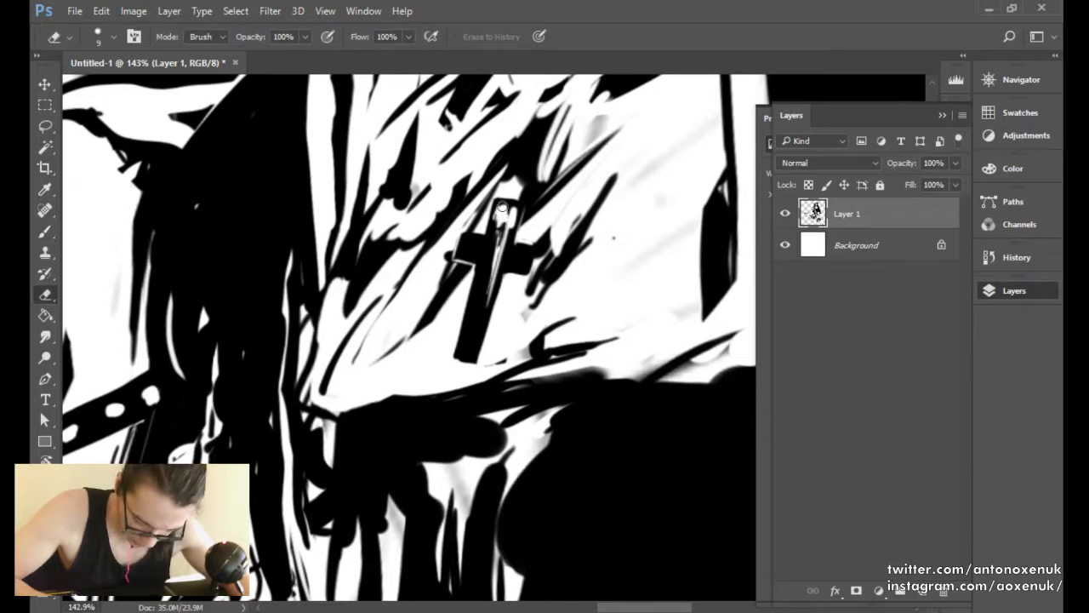
pyautogui.moveTo(501, 207); pyautogui.dragTo(497, 217)
pyautogui.press('b')
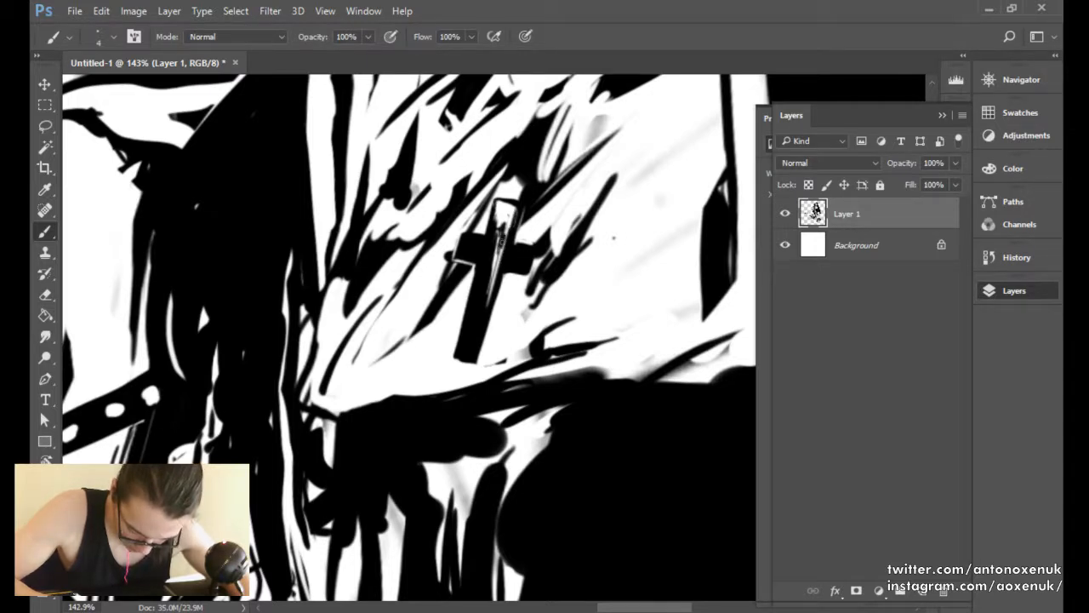
pyautogui.moveTo(495, 253)
pyautogui.mouseDown()
pyautogui.moveTo(489, 287)
pyautogui.moveTo(493, 261)
pyautogui.moveTo(569, 233)
pyautogui.mouseUp()
# Refine the right edge of the cross's upper part, reducing the eraser to 3 px.
pyautogui.press('e')
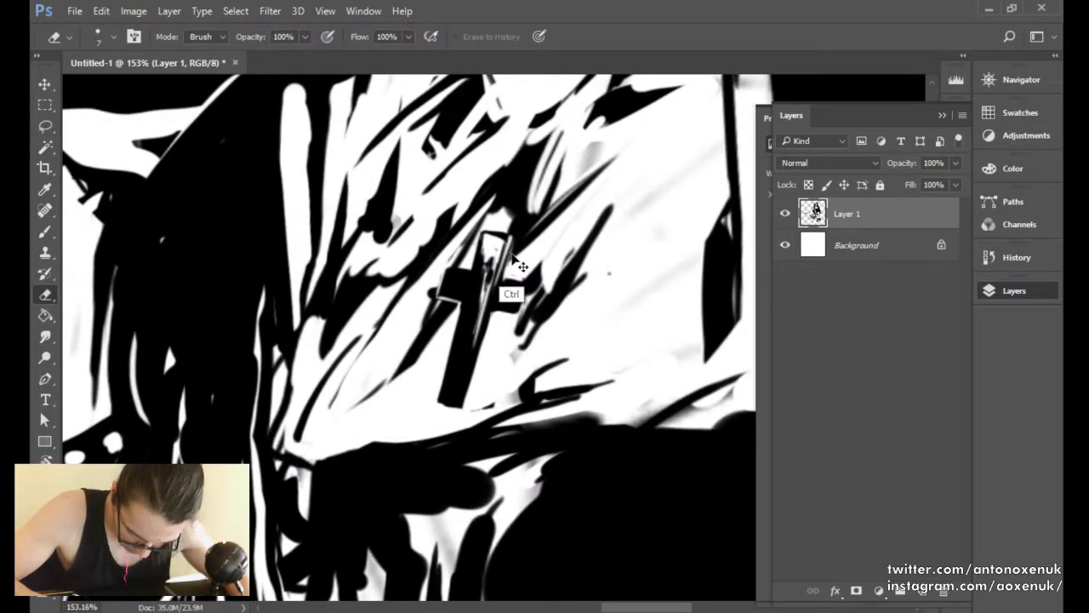
pyautogui.press('[')
pyautogui.press('[')
pyautogui.moveTo(508, 242)
pyautogui.mouseDown()
pyautogui.moveTo(500, 269)
pyautogui.moveTo(509, 235)
pyautogui.moveTo(627, 218)
pyautogui.moveTo(424, 252)
pyautogui.moveTo(388, 344)
pyautogui.mouseUp()
pyautogui.press('[')
pyautogui.press('[')
pyautogui.press('b')
pyautogui.press('r')
pyautogui.press('e')
pyautogui.press('r')
pyautogui.moveTo(494, 240); pyautogui.dragTo(578, 263)
pyautogui.click(252, 37)
pyautogui.press('e')
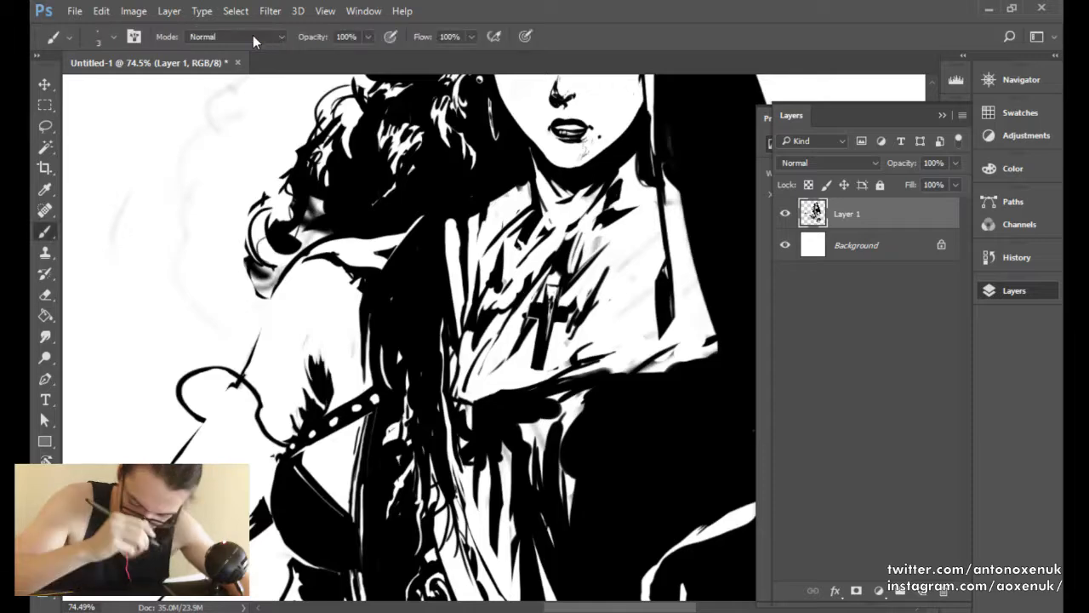
pyautogui.scroll(3, 559, 323)
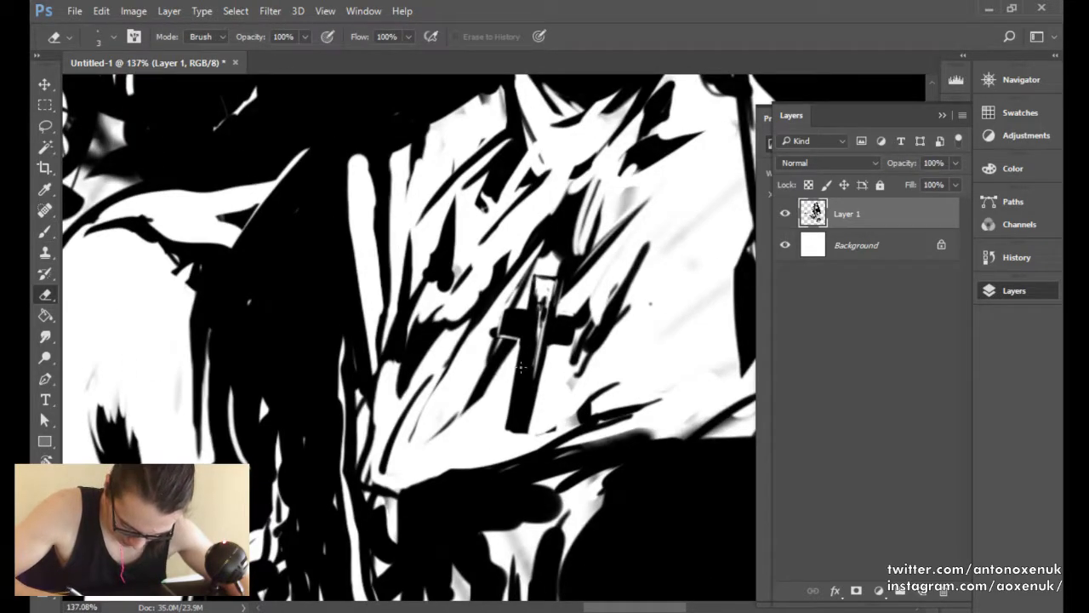
# Scratch a white highlight into the cross's left arm with the 3 px eraser.
pyautogui.moveTo(527, 315)
pyautogui.mouseDown()
pyautogui.moveTo(521, 371)
pyautogui.moveTo(538, 309)
pyautogui.moveTo(511, 321)
pyautogui.mouseUp()
pyautogui.press('b')
pyautogui.press('e')
pyautogui.press('b')
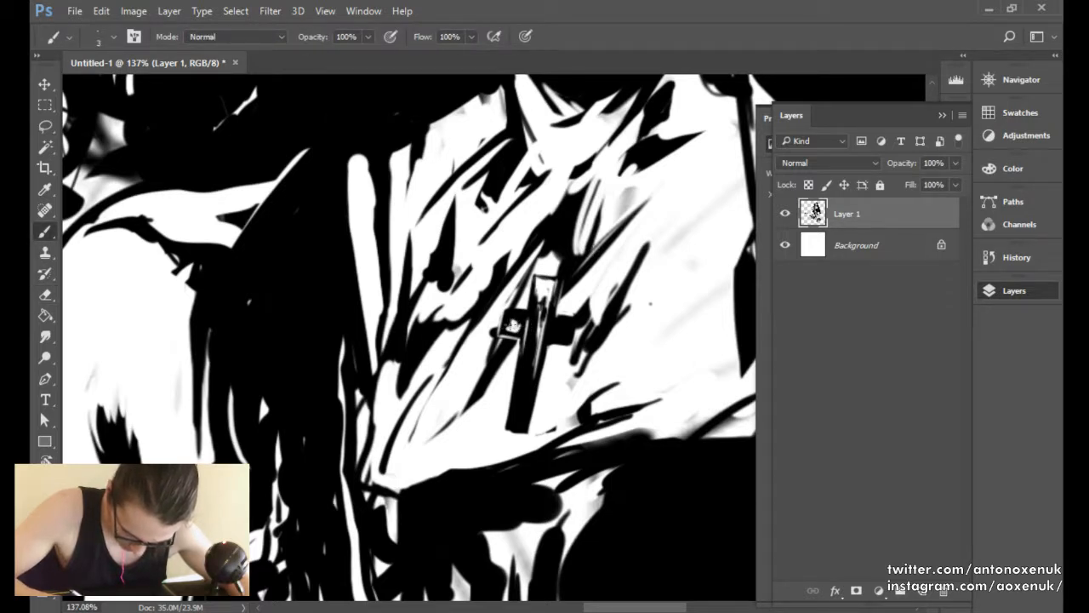
pyautogui.press('e')
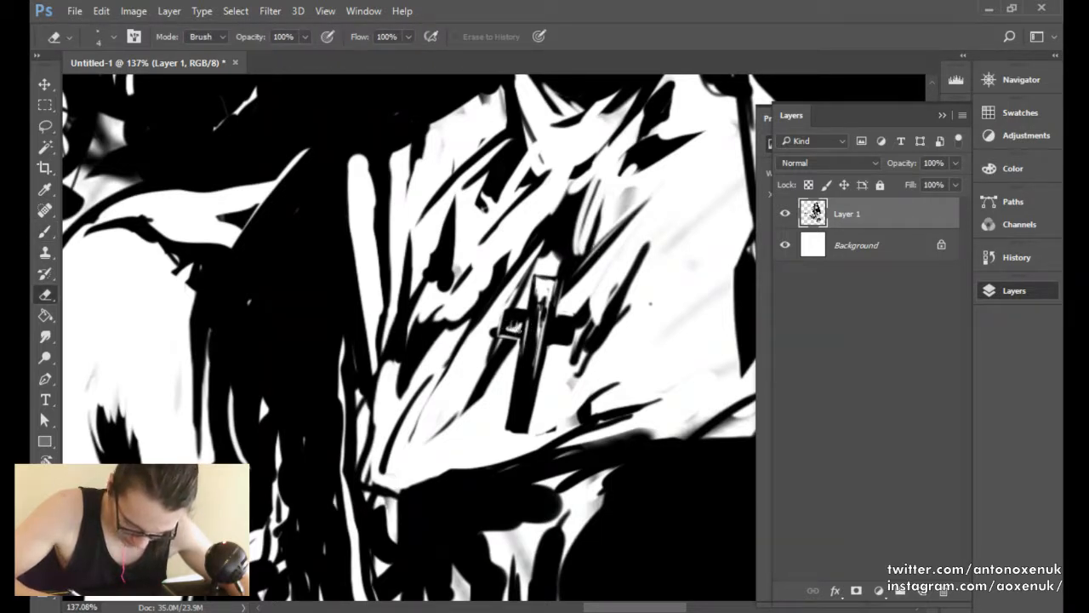
# Refine the highlight texture on the cross's left arm with the 4 px eraser and retouch the cross's top edge with the 4 px brush.
pyautogui.click(515, 329)
pyautogui.press('b')
pyautogui.press('e')
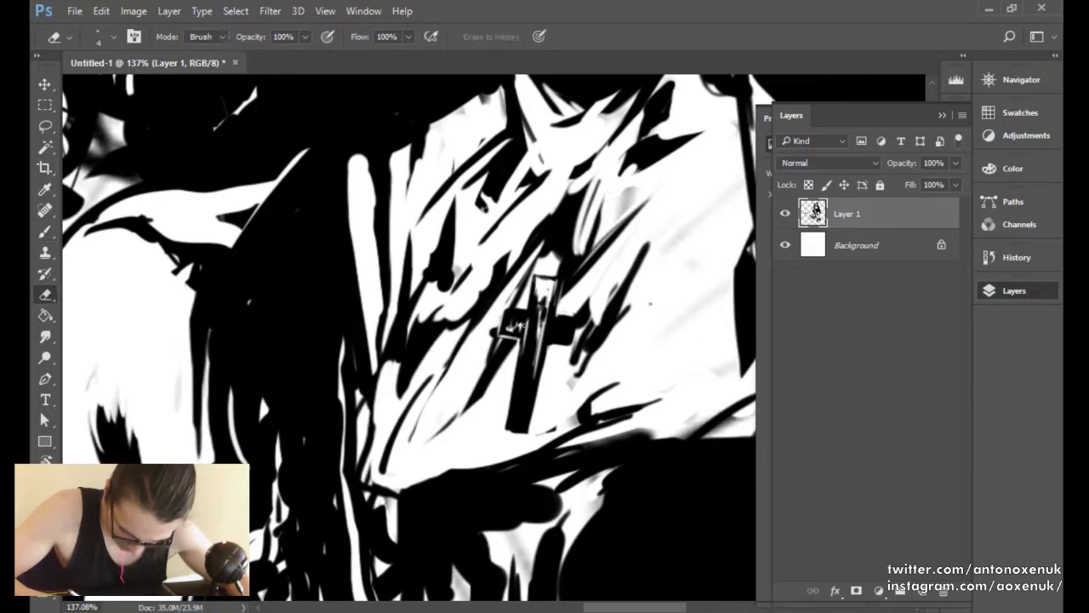
pyautogui.moveTo(521, 328)
pyautogui.mouseDown()
pyautogui.moveTo(527, 317)
pyautogui.moveTo(522, 337)
pyautogui.mouseUp()
pyautogui.press('b')
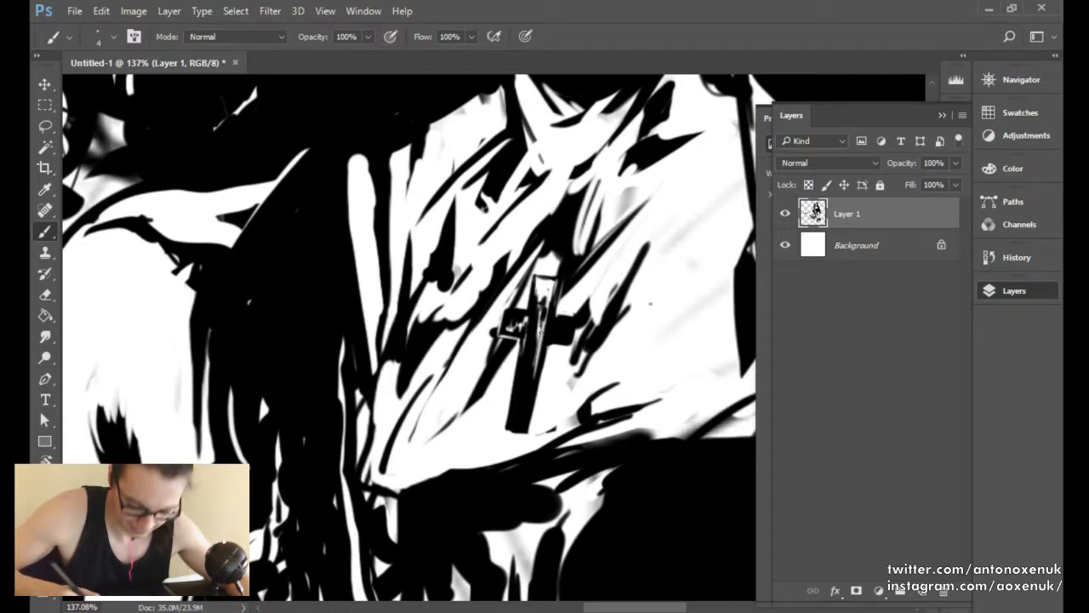
pyautogui.moveTo(534, 278); pyautogui.dragTo(555, 282)
# Ink the left strand of the cross's necklace cord up to the collar with the 7 px brush.
pyautogui.moveTo(610, 258); pyautogui.dragTo(548, 257)
pyautogui.moveTo(644, 226); pyautogui.dragTo(508, 298)
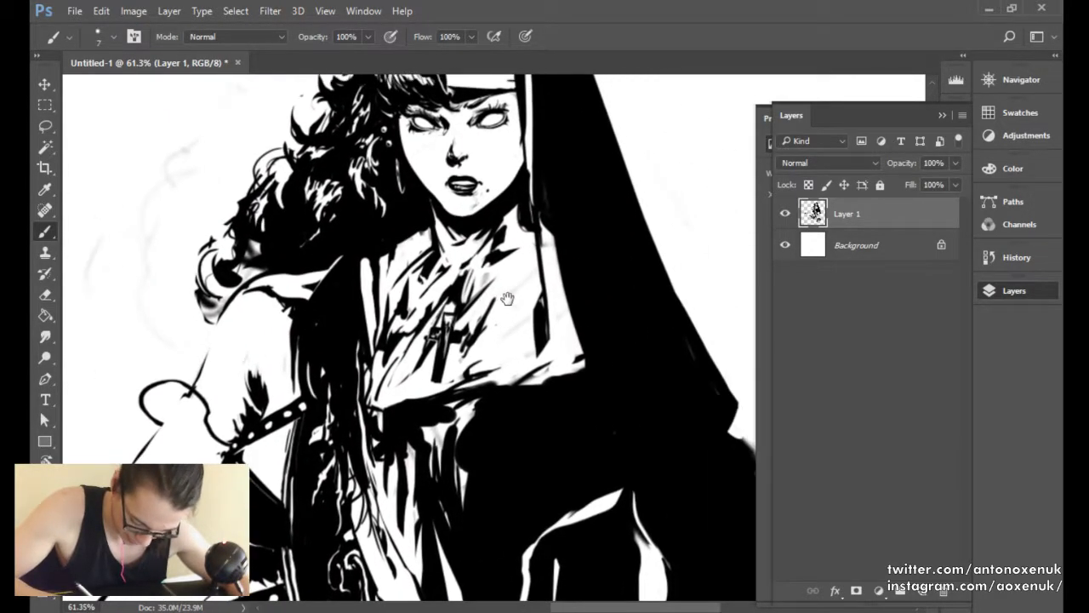
pyautogui.press(']')
pyautogui.press('[')
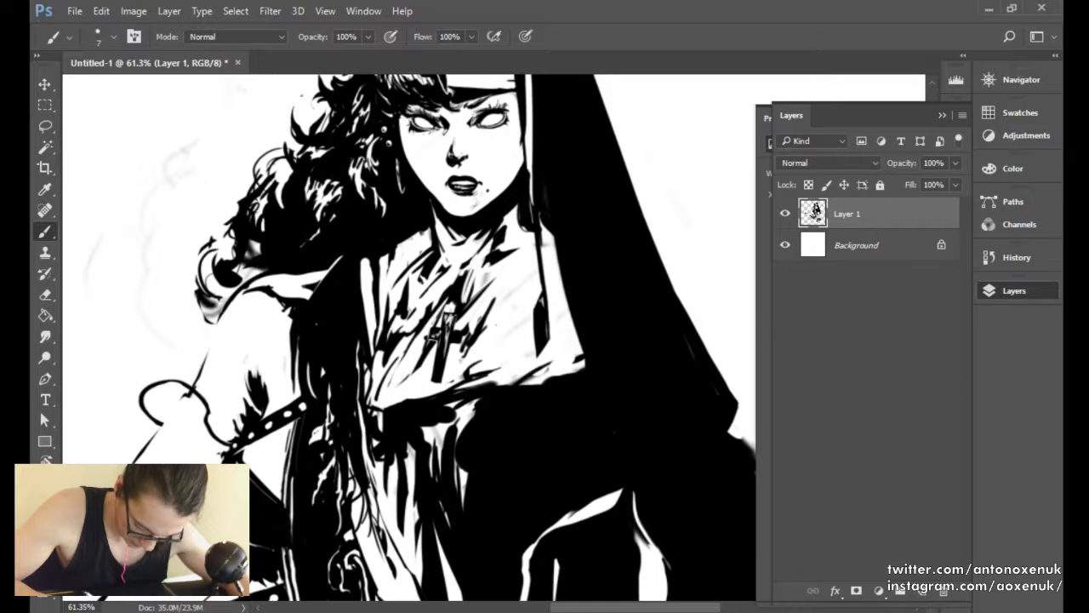
pyautogui.moveTo(449, 316); pyautogui.dragTo(442, 334)
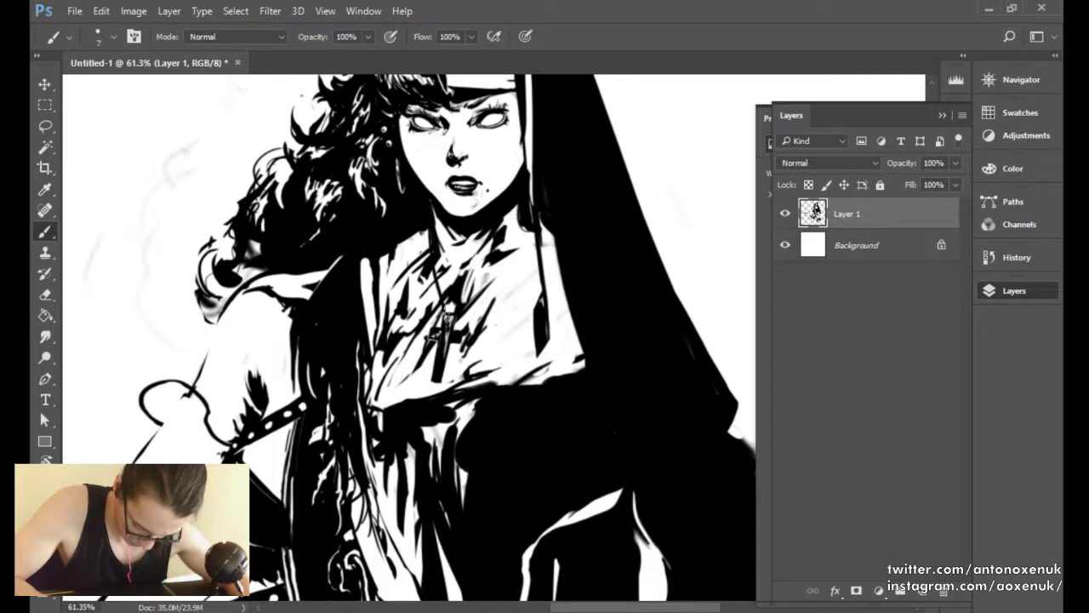
# Add strokes for the necklace cord toward the collar's right side with the 5 px brush and undo the last stroke.
pyautogui.press('[')
pyautogui.press('[')
pyautogui.moveTo(438, 284)
pyautogui.mouseDown()
pyautogui.moveTo(445, 310)
pyautogui.moveTo(518, 213)
pyautogui.mouseUp()
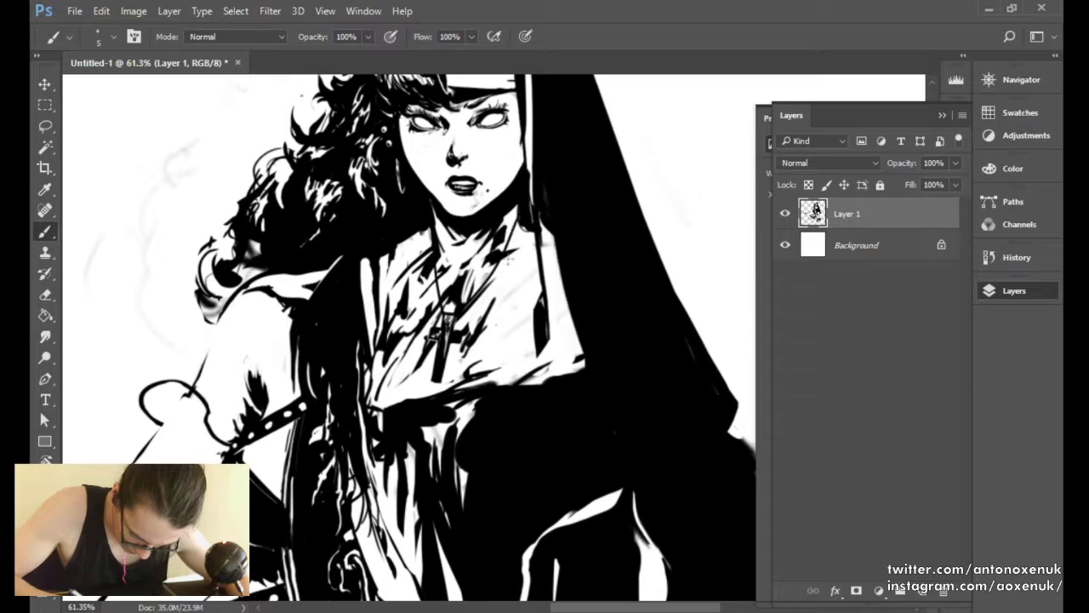
pyautogui.hotkey('ctrl', 'z')
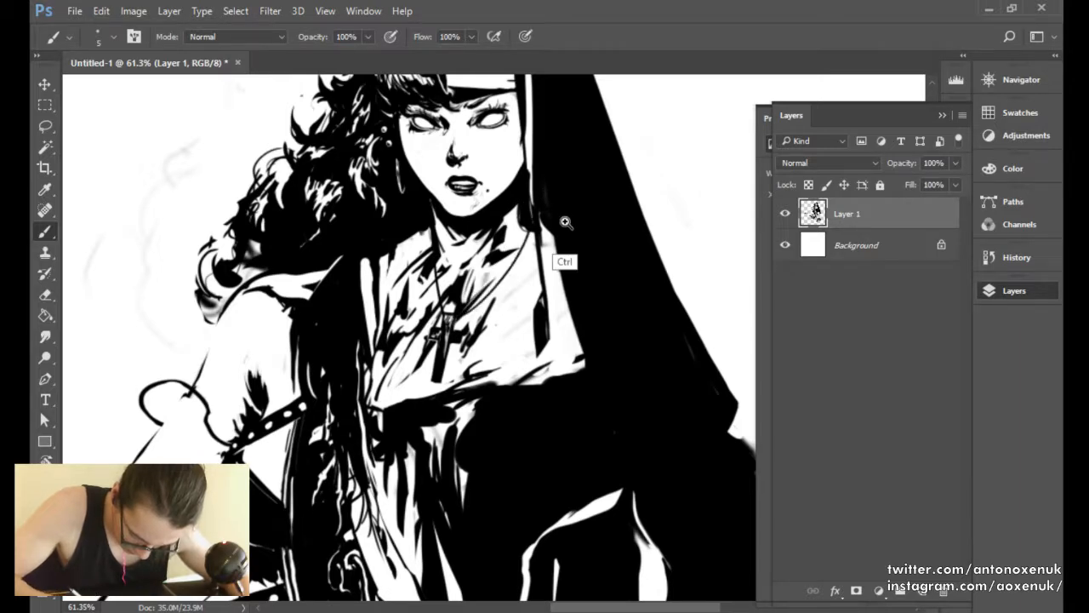
# Flip the whole illustration horizontally.
pyautogui.scroll(-4, 564, 226)
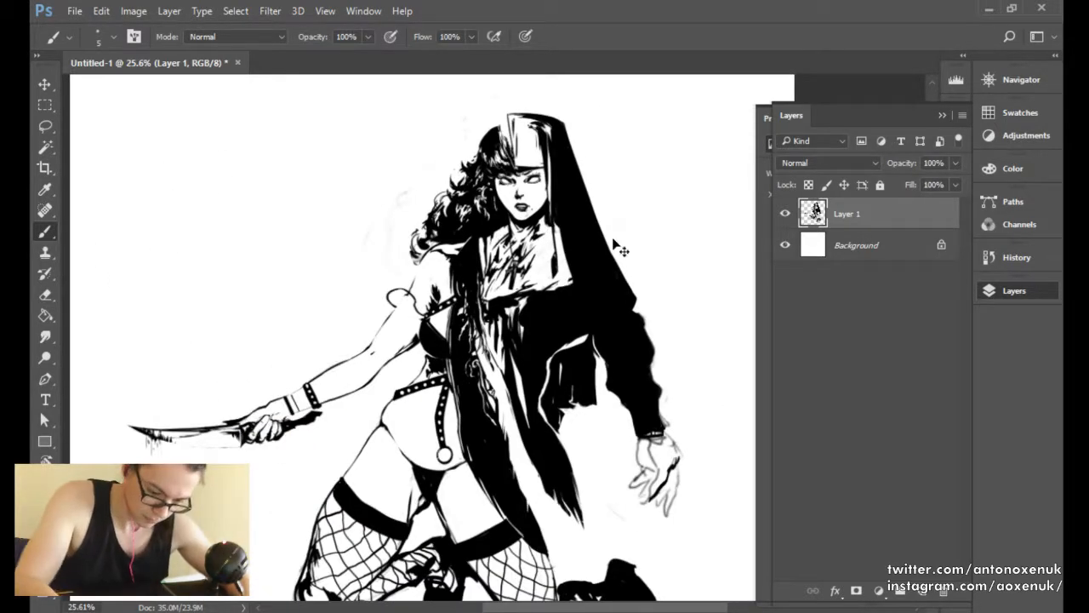
pyautogui.hotkey('ctrl', 'shift', 'h')
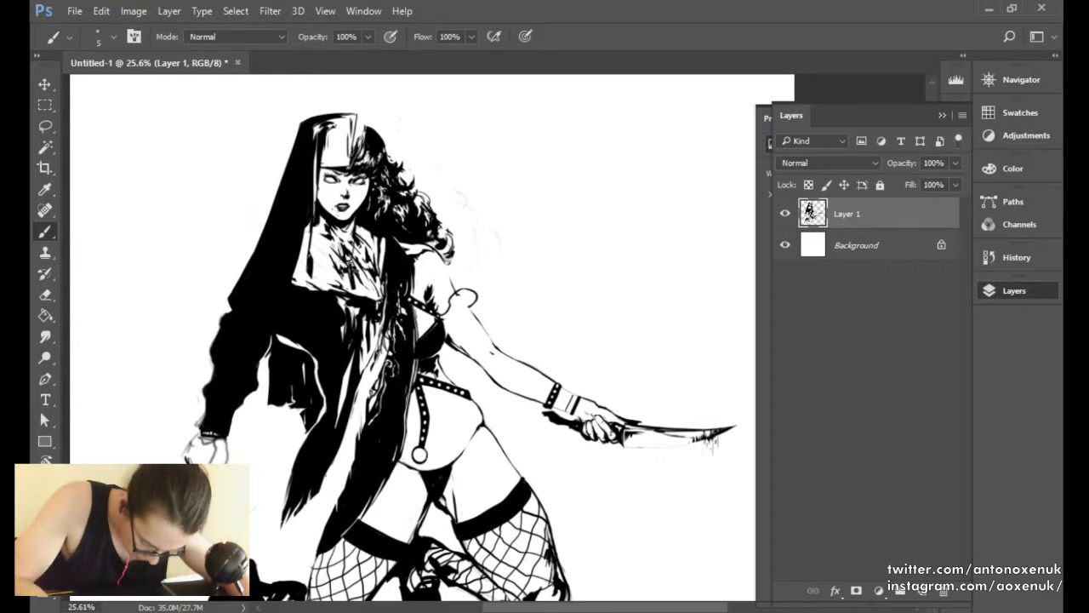
pyautogui.moveTo(318, 213); pyautogui.dragTo(331, 252)
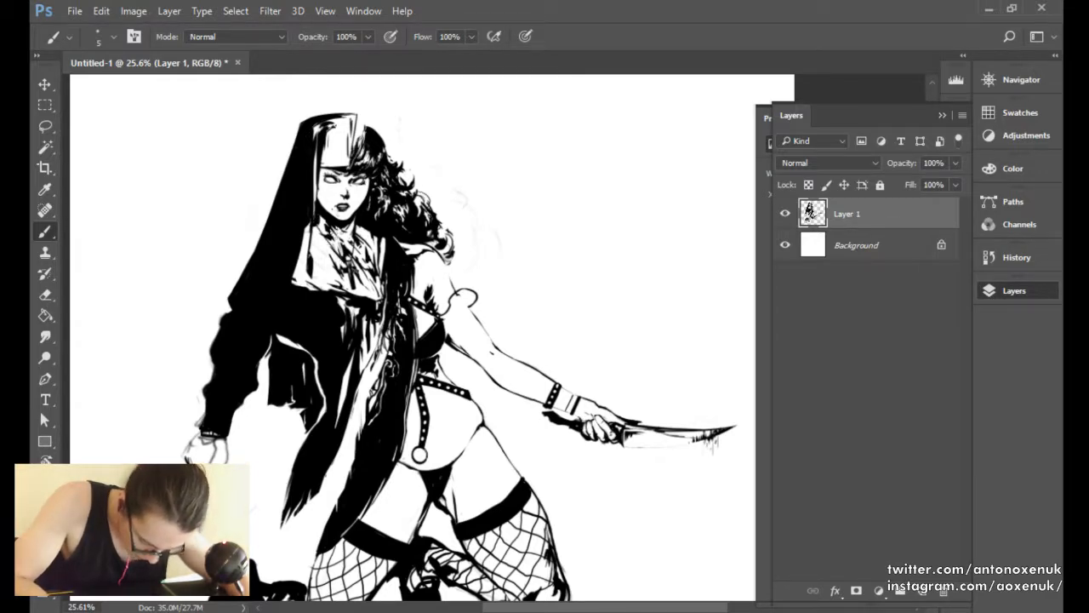
# Ink the inner contour of the lowered hand's finger over the grey sketch with the 5 px brush.
pyautogui.hotkey('ctrl', '0')
pyautogui.scroll(4, 338, 398)
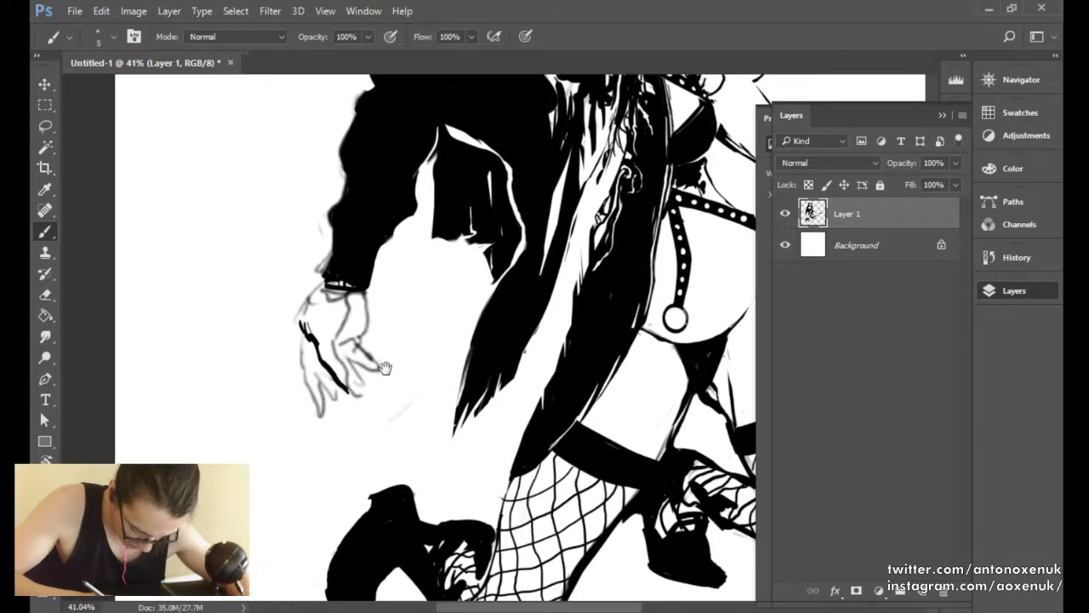
pyautogui.press('e')
pyautogui.press('b')
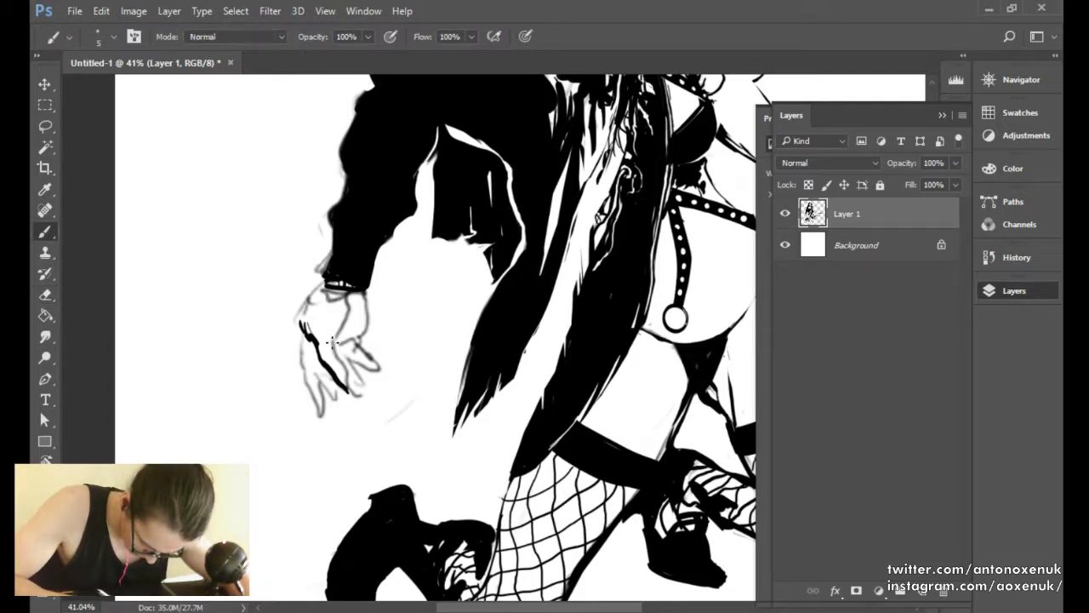
pyautogui.moveTo(332, 345); pyautogui.dragTo(347, 382)
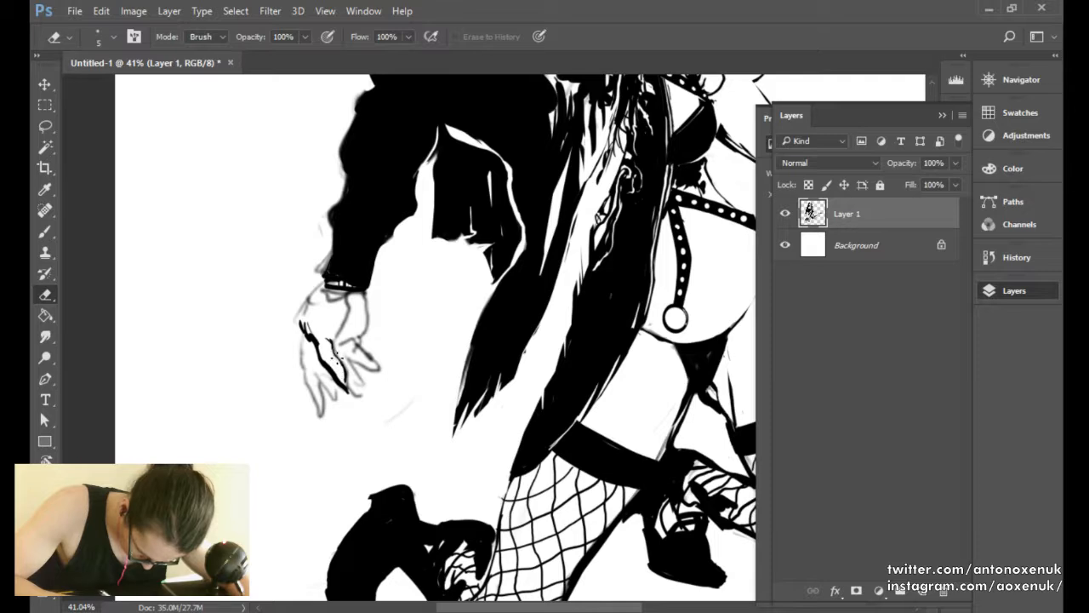
# Enlarge the brush to 15 px and ink the palm line from the finger base up to the cuff.
pyautogui.press('b')
pyautogui.press(']')
pyautogui.press(']')
pyautogui.press(']')
pyautogui.press(']')
pyautogui.press(']')
pyautogui.press(']')
pyautogui.press(']')
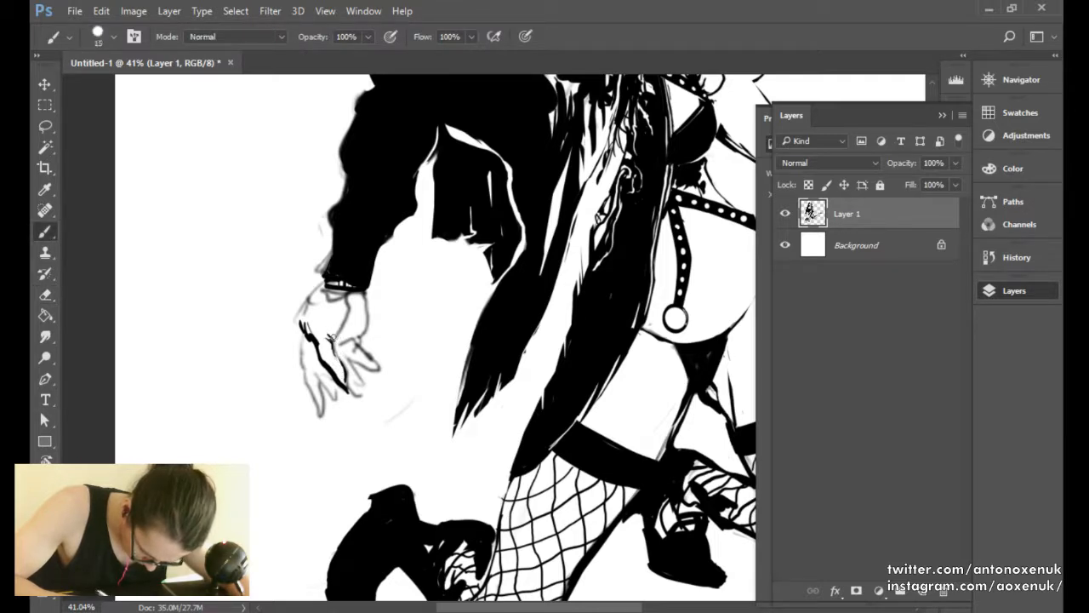
pyautogui.moveTo(333, 338); pyautogui.dragTo(356, 295)
# Ink the thumb-side contour of the lowered hand up to the cuff with the 25 px brush.
pyautogui.press('[')
pyautogui.press('[')
pyautogui.press('[')
pyautogui.press('e')
pyautogui.press('b')
pyautogui.press(']')
pyautogui.press(']')
pyautogui.press(']')
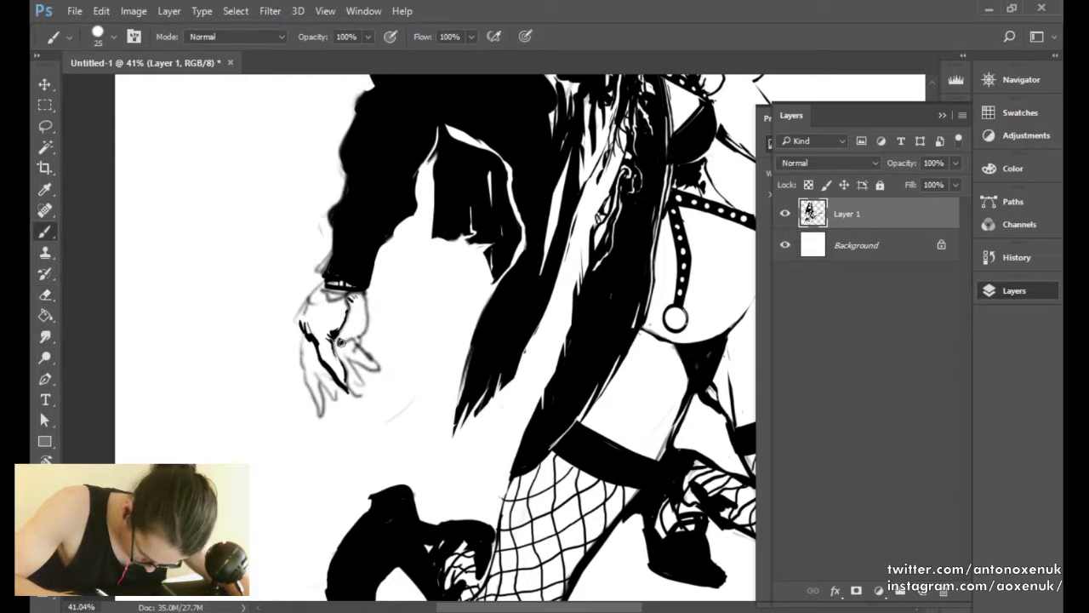
pyautogui.moveTo(339, 343)
pyautogui.mouseDown()
pyautogui.moveTo(367, 295)
pyautogui.moveTo(324, 303)
pyautogui.moveTo(338, 289)
pyautogui.moveTo(341, 306)
pyautogui.moveTo(343, 295)
pyautogui.moveTo(310, 316)
pyautogui.moveTo(325, 286)
pyautogui.mouseUp()
# Clean the grey sketch from the back of the hand and wrist with the 20 px eraser, refining the inked outline.
pyautogui.press('e')
pyautogui.press('b')
pyautogui.press('e')
pyautogui.press(']')
pyautogui.press('b')
pyautogui.press('e')
pyautogui.press('b')
pyautogui.press('e')
pyautogui.moveTo(296, 322); pyautogui.dragTo(323, 277)
pyautogui.press('b')
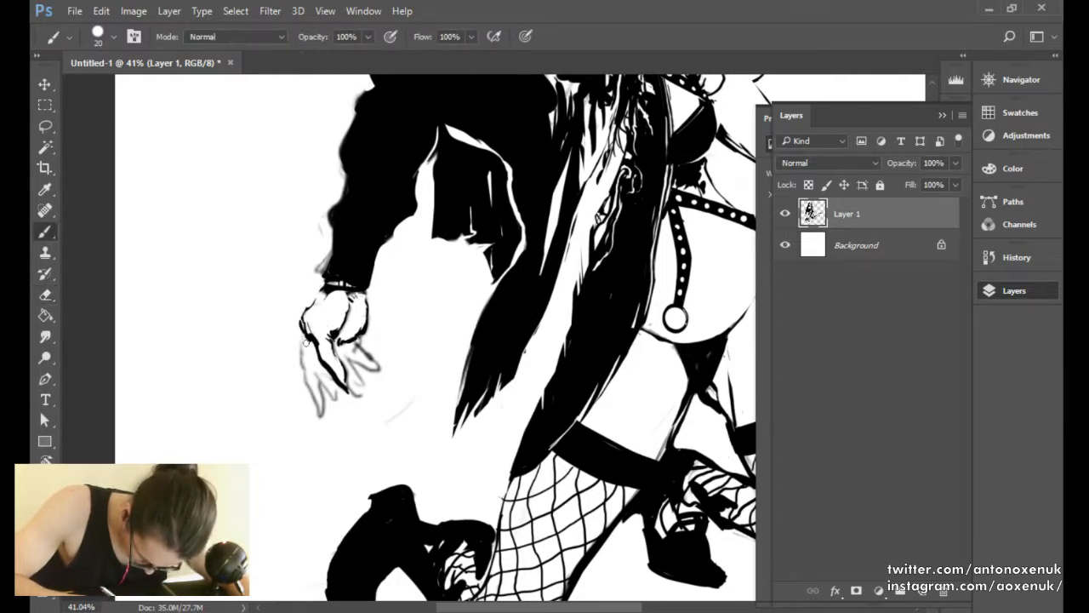
# Ink the outer edge of the hand's outermost finger down to its tip, reducing the brush to 10 px, and trim the tip.
pyautogui.moveTo(301, 327); pyautogui.dragTo(321, 427)
pyautogui.press('[')
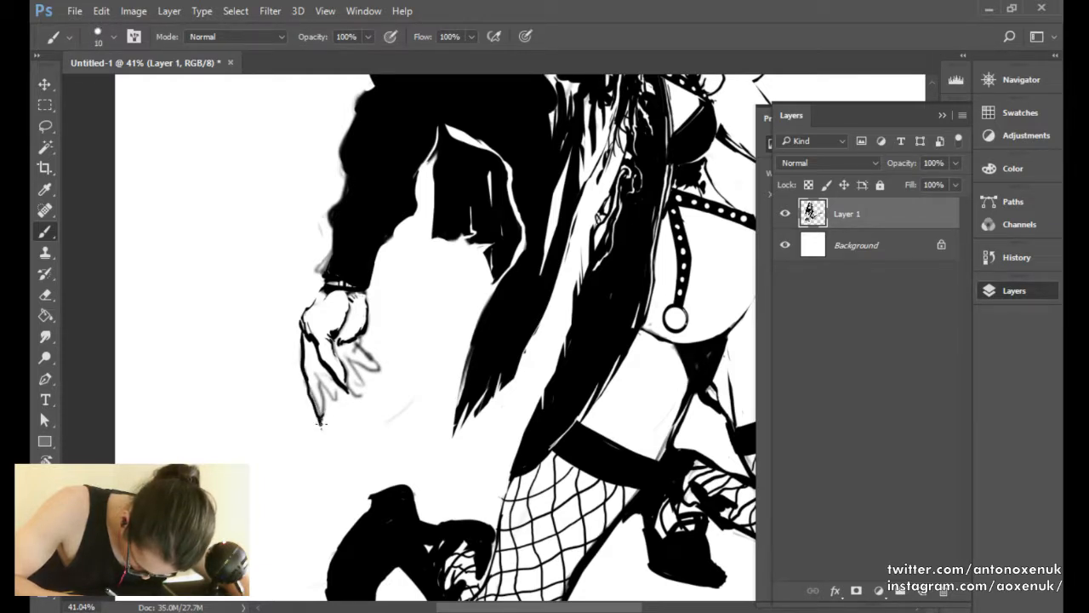
pyautogui.press('e')
pyautogui.press('b')
pyautogui.press('e')
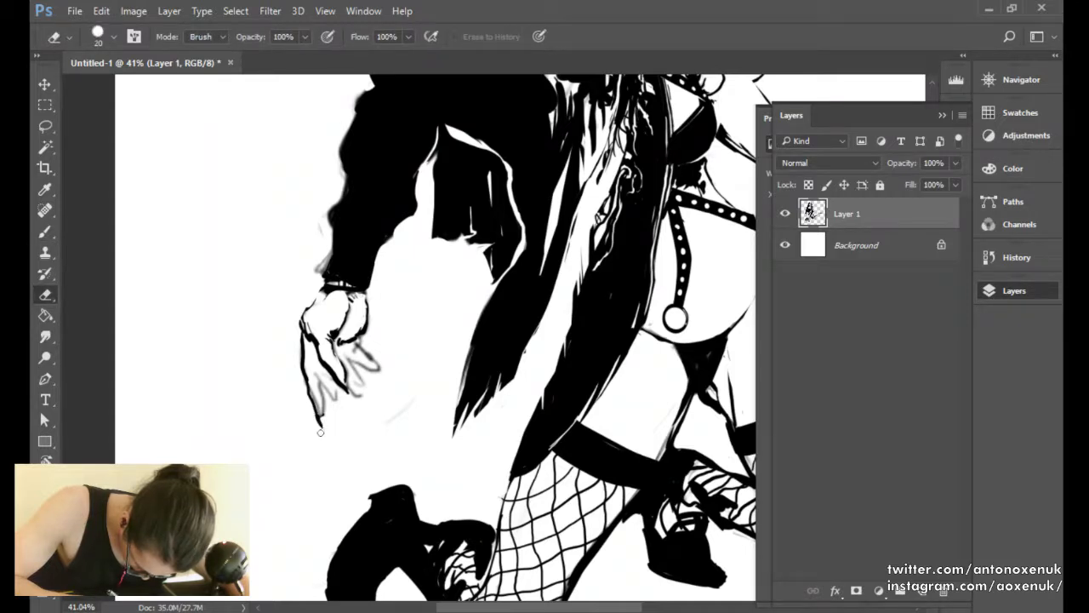
# Refine the tip of the neighbouring inked finger with the 10 px brush and 20 px eraser.
pyautogui.press('b')
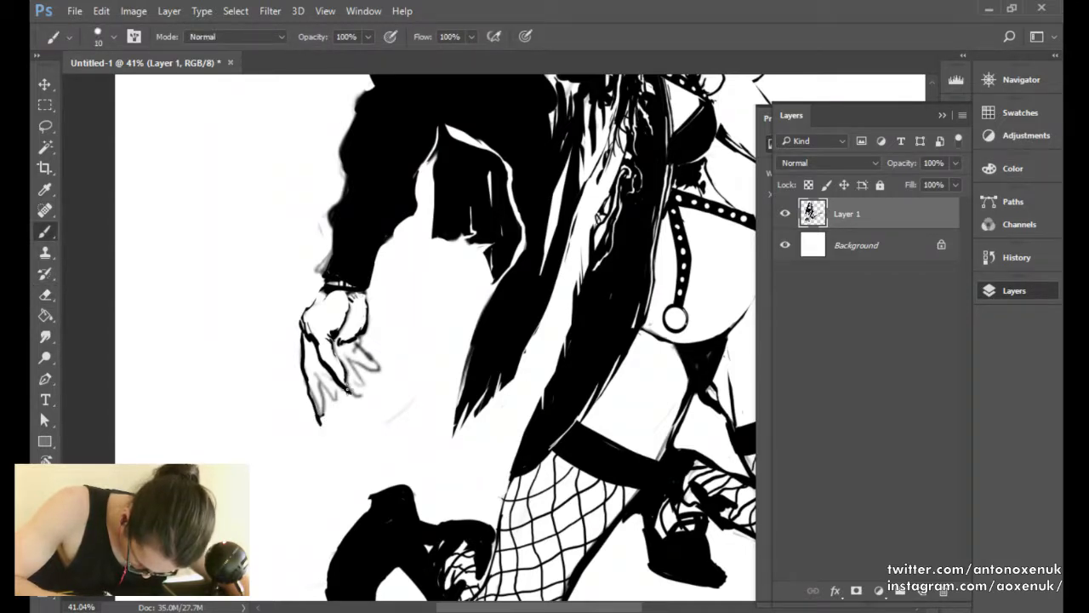
pyautogui.press('e')
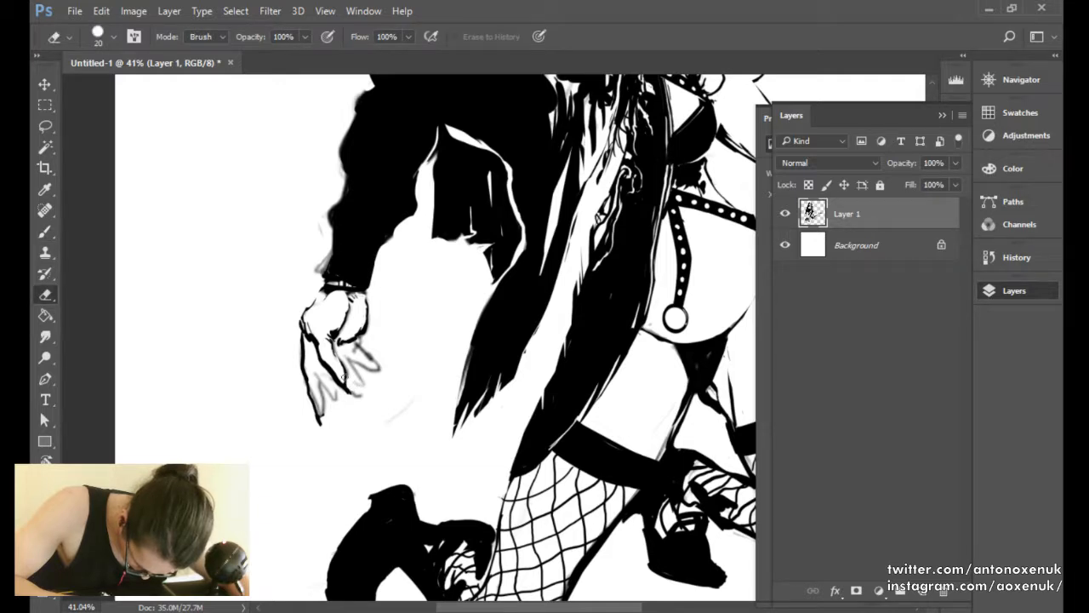
pyautogui.press('b')
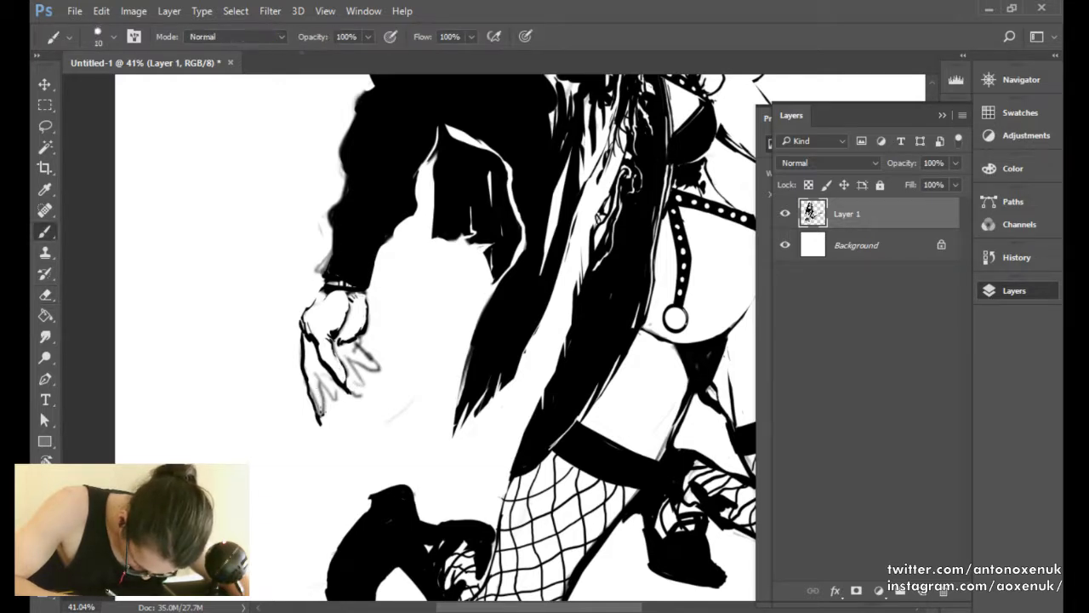
# Sharpen the outermost fingertip with the 20 px eraser and ink that finger's inner edge with the 10 px brush.
pyautogui.press('e')
pyautogui.press('b')
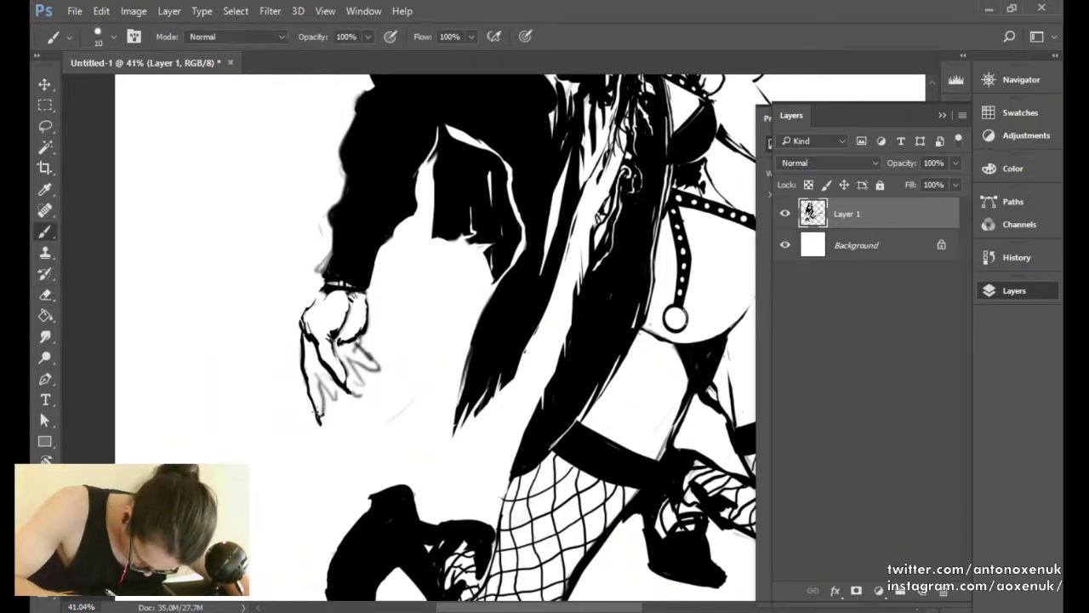
pyautogui.press('e')
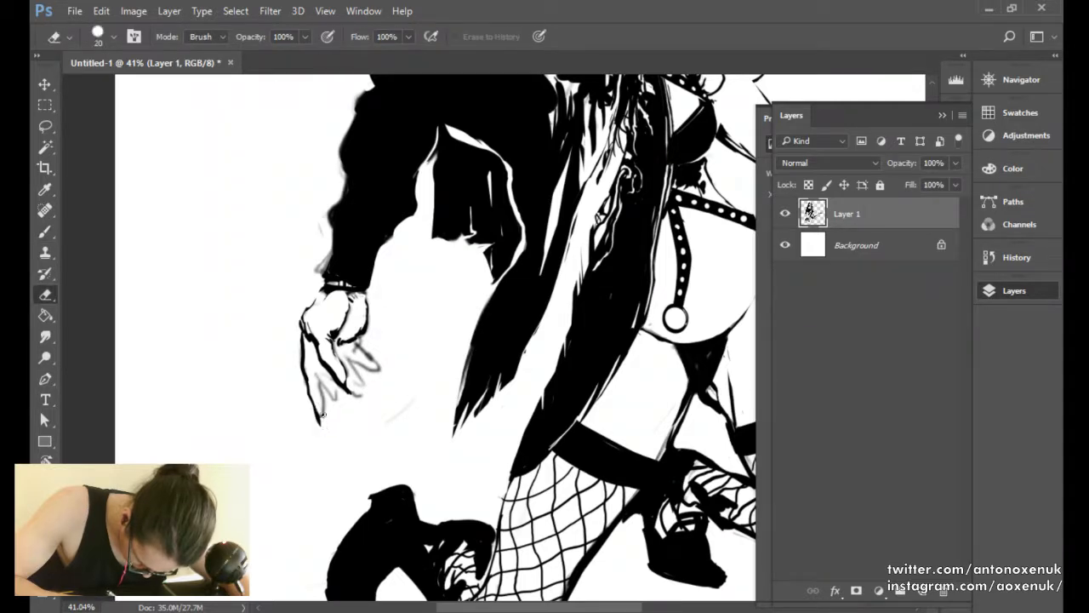
pyautogui.press('b')
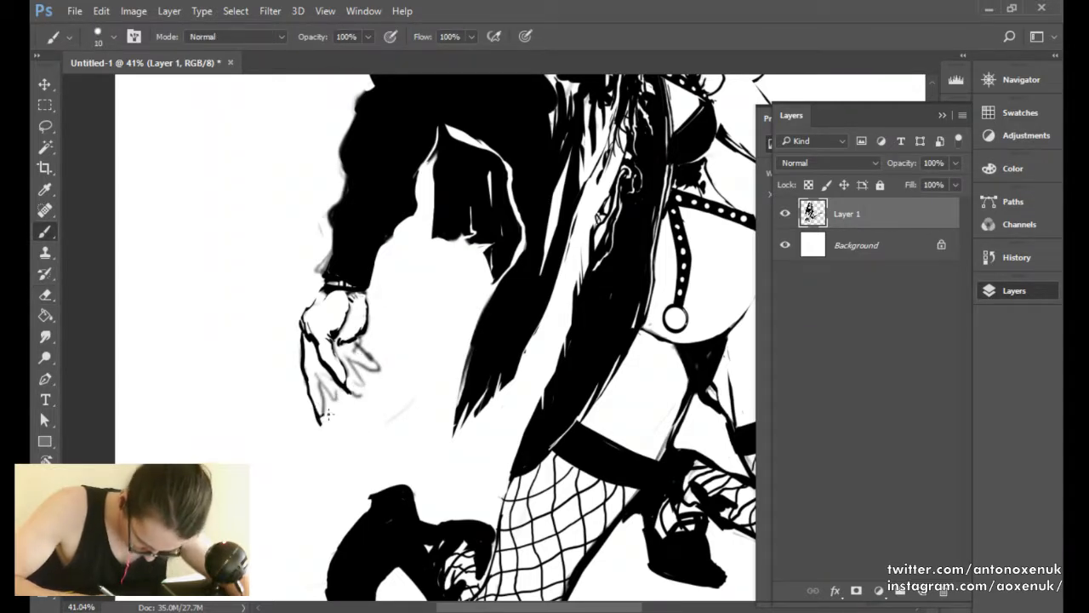
pyautogui.moveTo(319, 419); pyautogui.dragTo(320, 375)
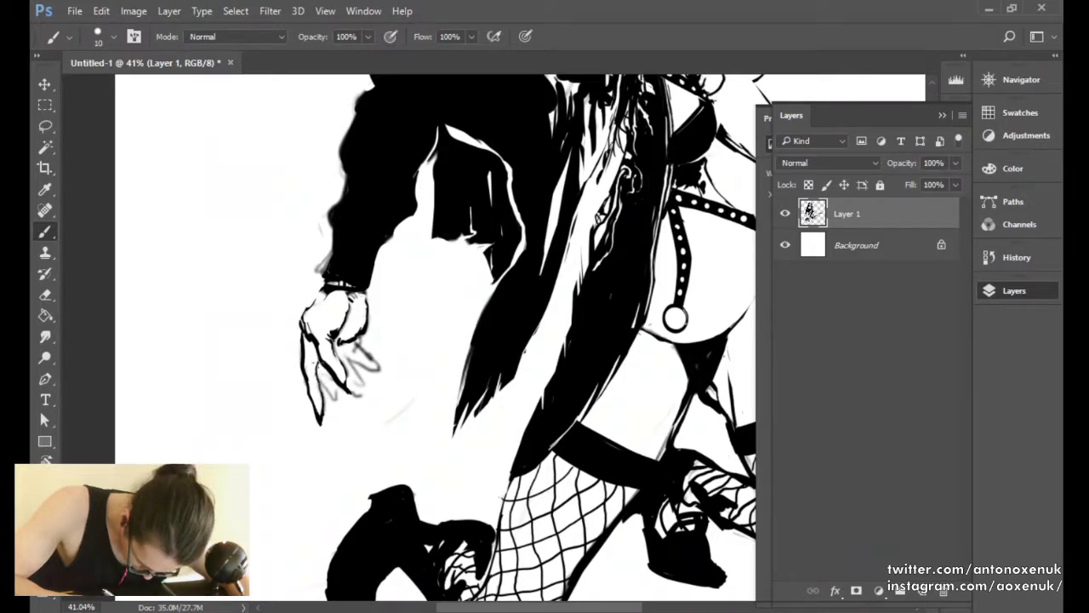
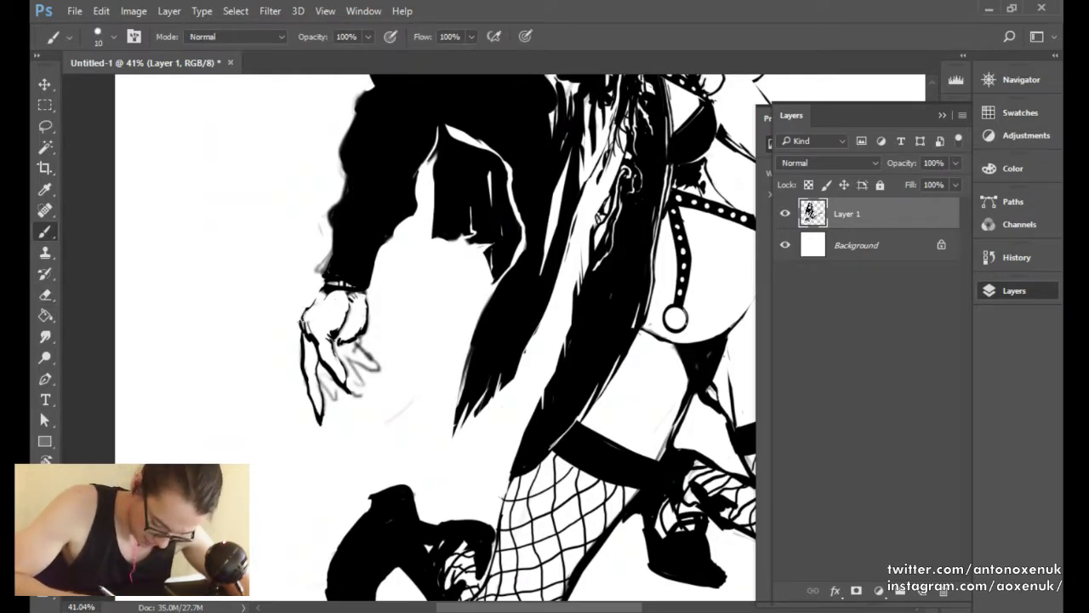
# Reinforce the outer knuckle with the 9 px brush and clean the cuff's outer edge with the 20 px eraser.
pyautogui.press('[')
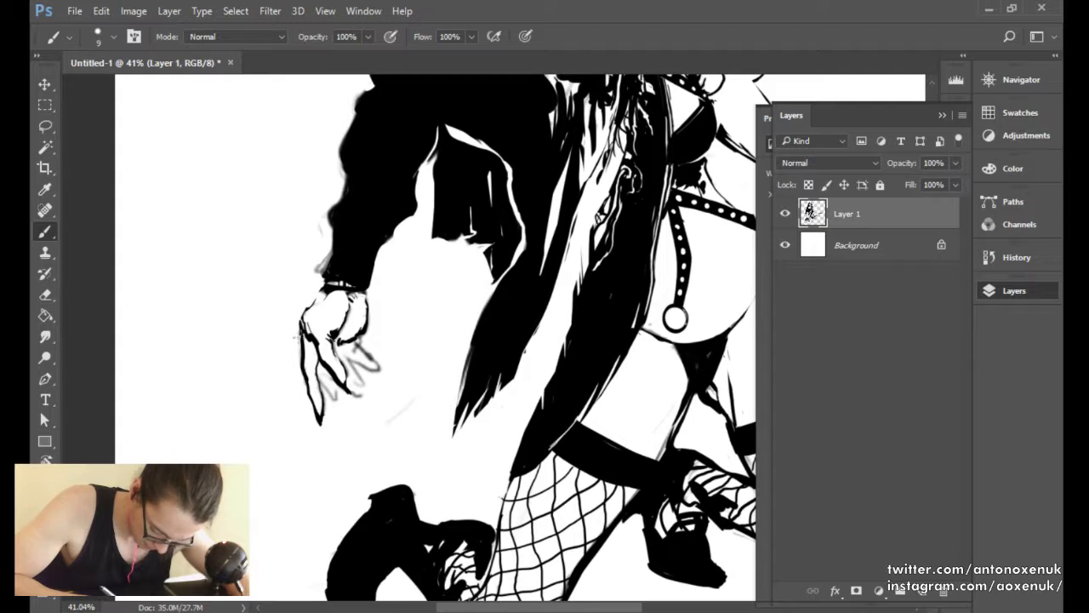
pyautogui.moveTo(297, 333); pyautogui.dragTo(305, 369)
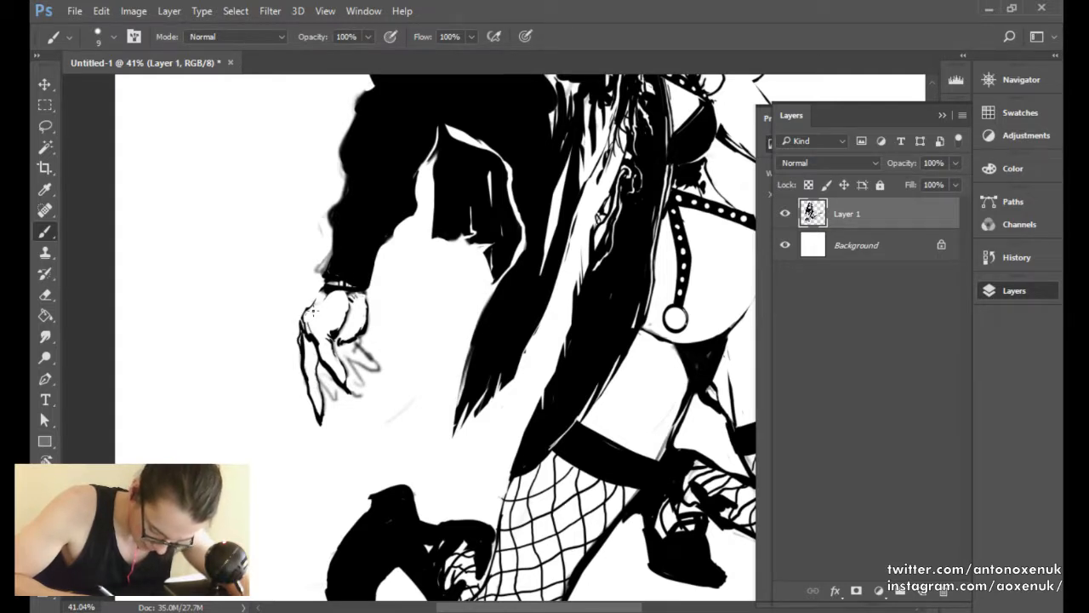
pyautogui.press('e')
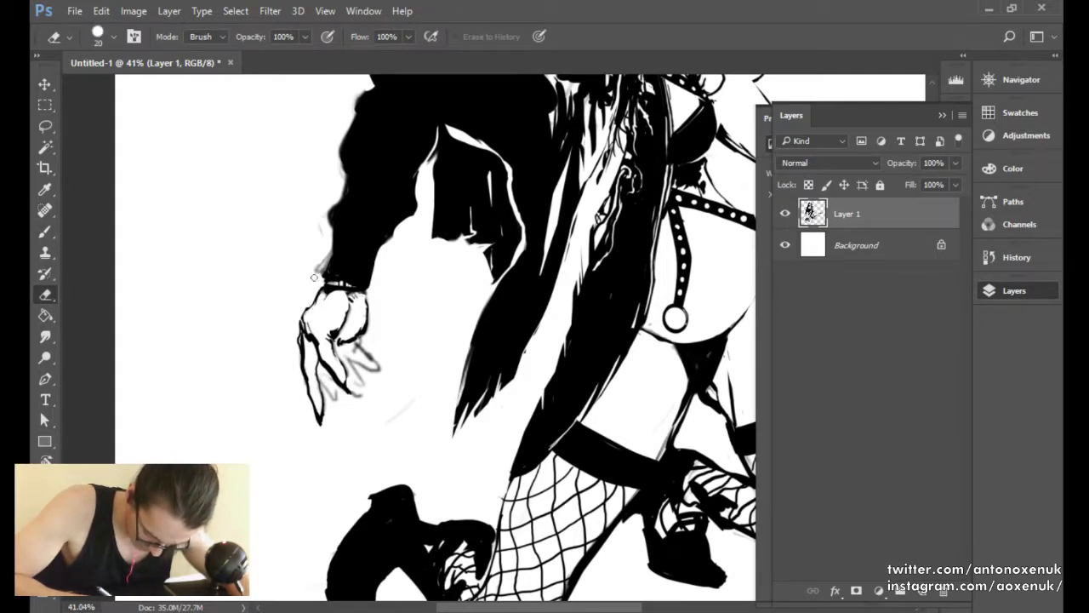
pyautogui.moveTo(314, 277)
pyautogui.mouseDown()
pyautogui.moveTo(320, 226)
pyautogui.moveTo(330, 264)
pyautogui.moveTo(363, 252)
pyautogui.moveTo(367, 274)
pyautogui.moveTo(369, 256)
pyautogui.moveTo(359, 281)
pyautogui.moveTo(364, 256)
pyautogui.moveTo(335, 283)
pyautogui.mouseUp()
pyautogui.press('b')
pyautogui.press('e')
pyautogui.press('b')
pyautogui.press('e')
pyautogui.press('b')
# Flip the illustration horizontally back to its original orientation.
pyautogui.hotkey('ctrl', 'shift', 'h')
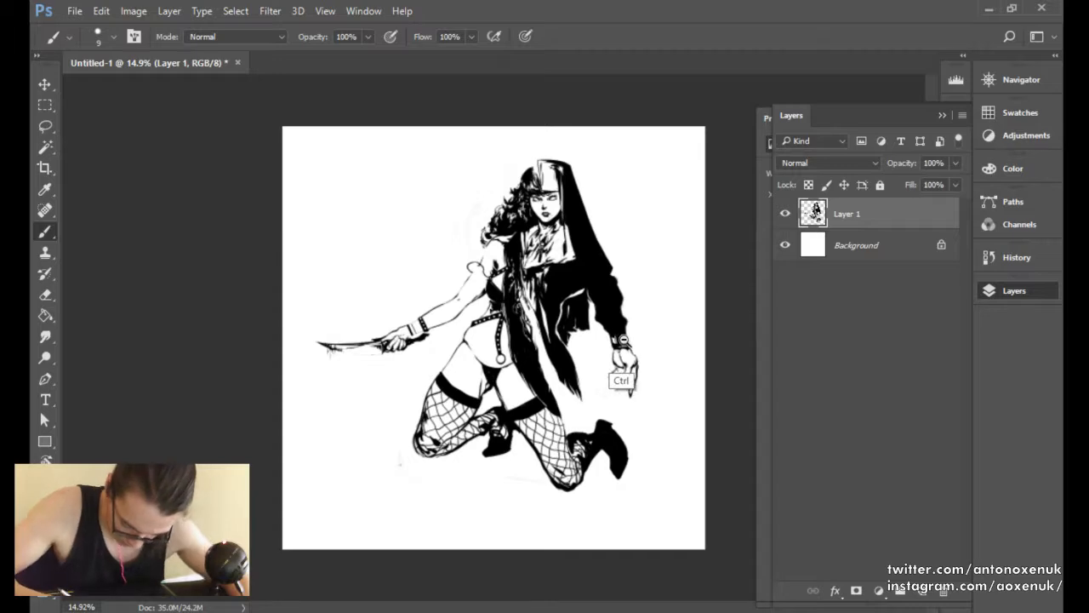
pyautogui.moveTo(625, 342); pyautogui.dragTo(656, 359)
pyautogui.moveTo(655, 361); pyautogui.dragTo(527, 352)
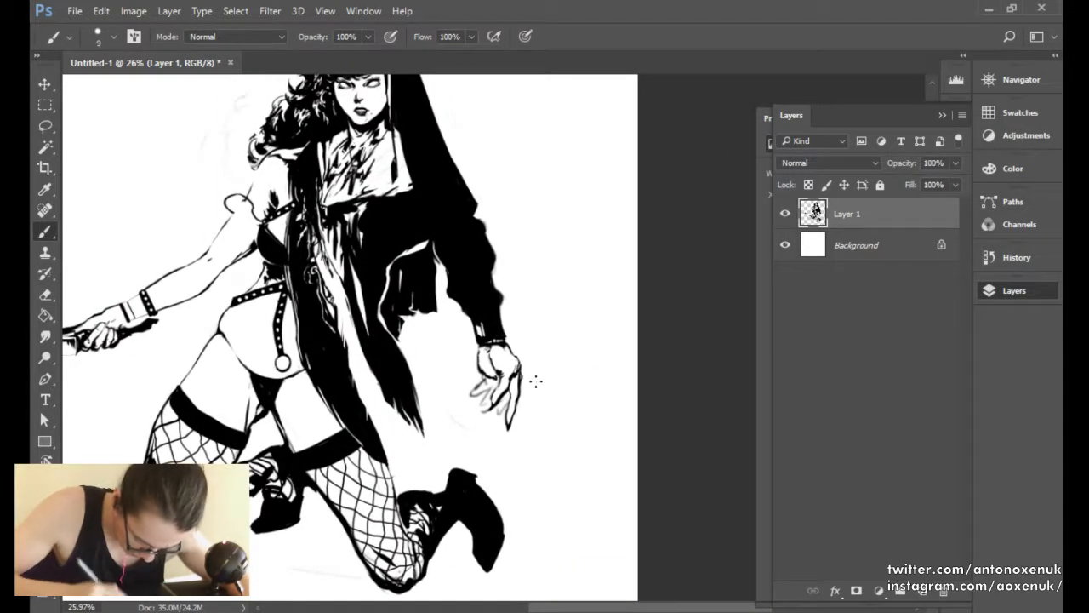
# Refine the tips of the two outer inked fingers on the lowered hand with the 10 px and 9 px brush and the 30 px eraser.
pyautogui.moveTo(496, 405); pyautogui.dragTo(534, 387)
pyautogui.press(']')
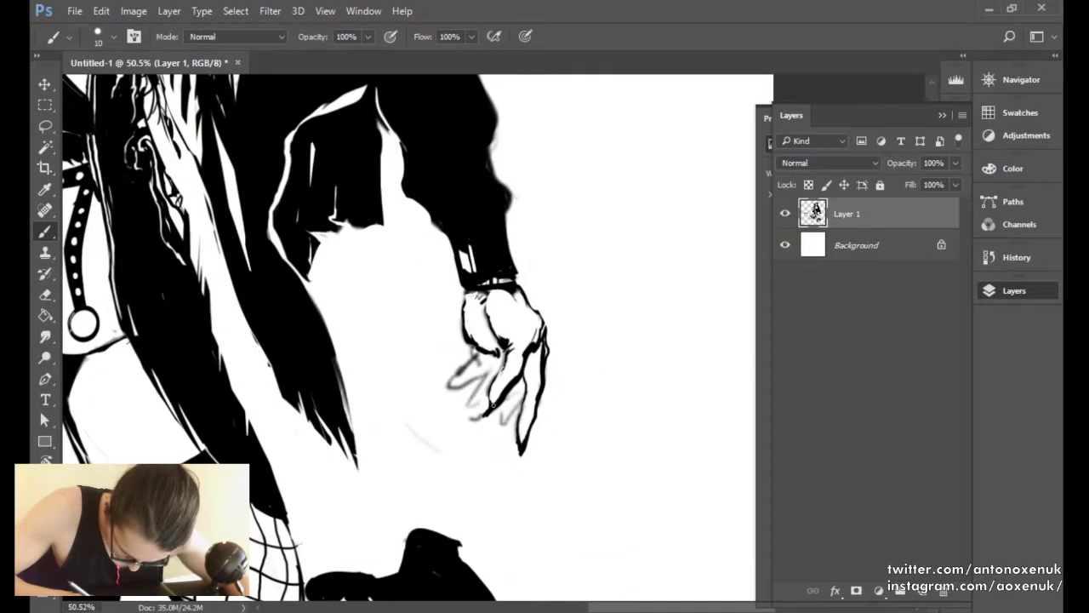
pyautogui.press('e')
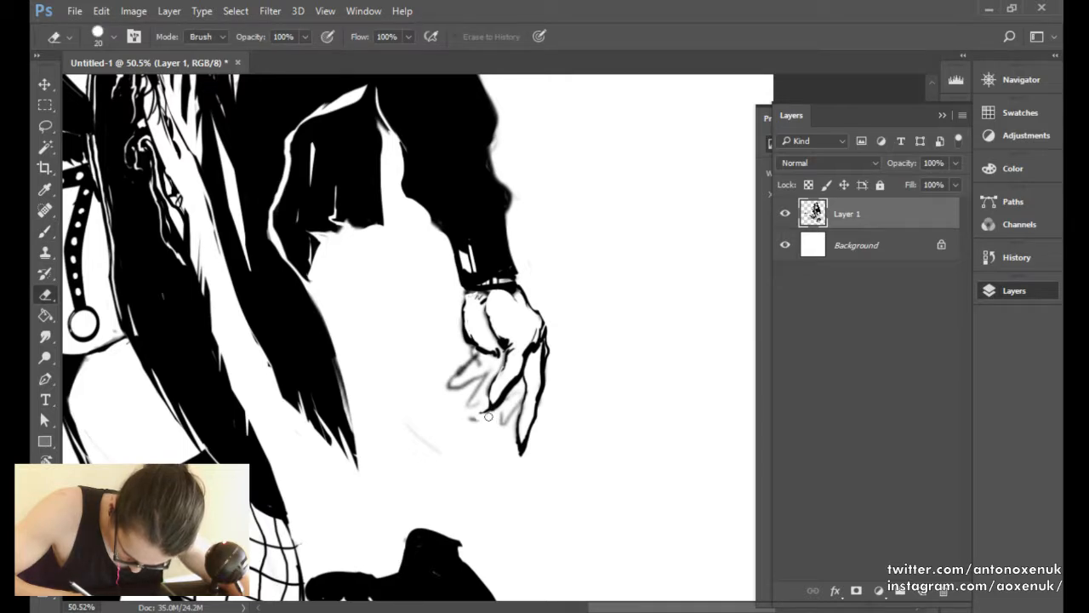
pyautogui.press('b')
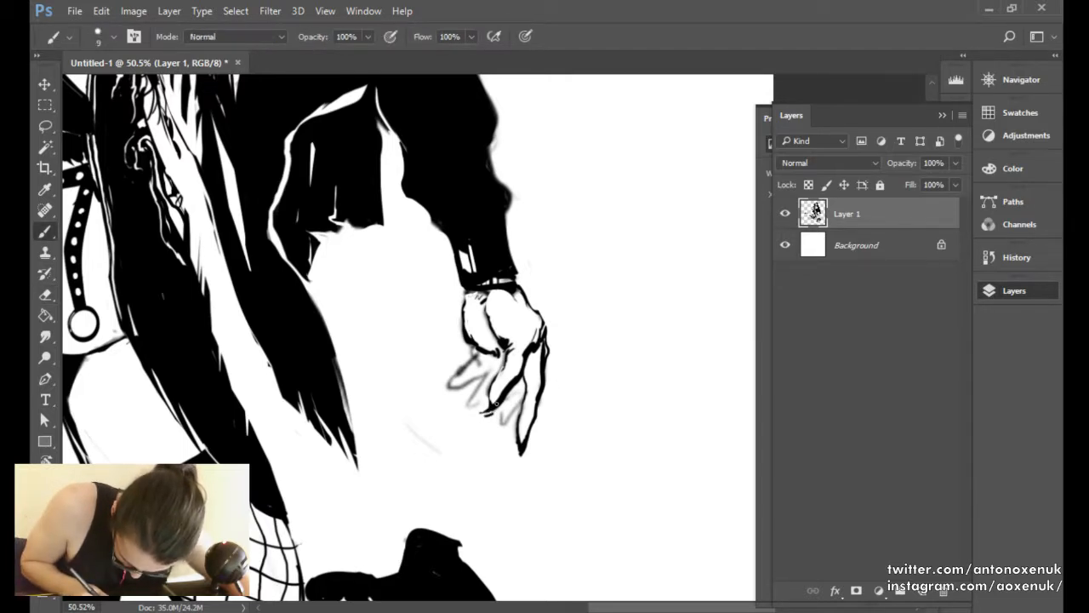
pyautogui.press('e')
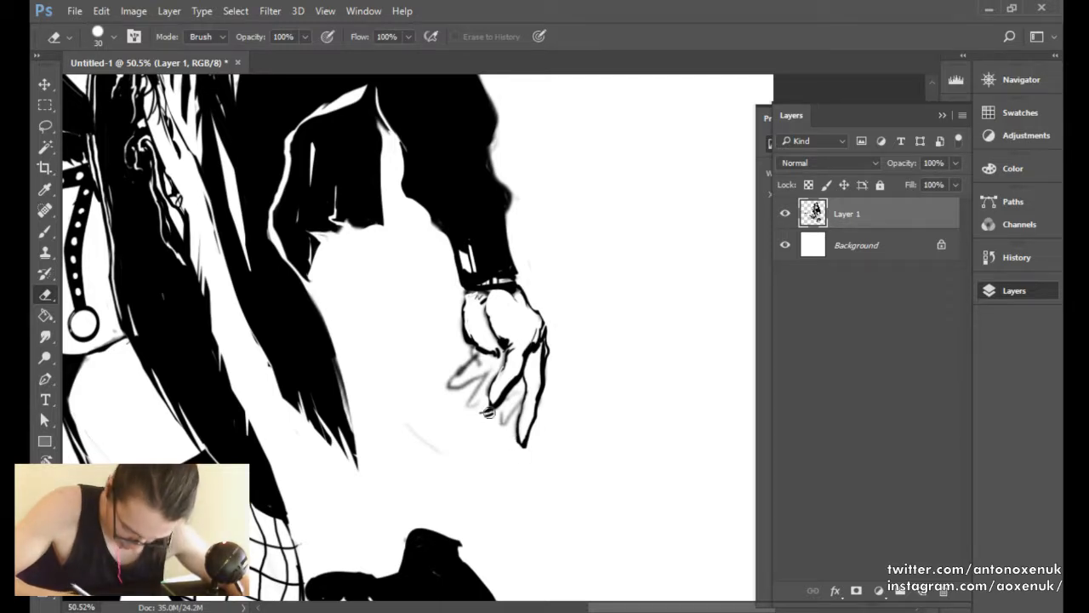
pyautogui.moveTo(484, 408); pyautogui.dragTo(496, 414)
pyautogui.press('[')
pyautogui.press('[')
pyautogui.press('[')
pyautogui.press('b')
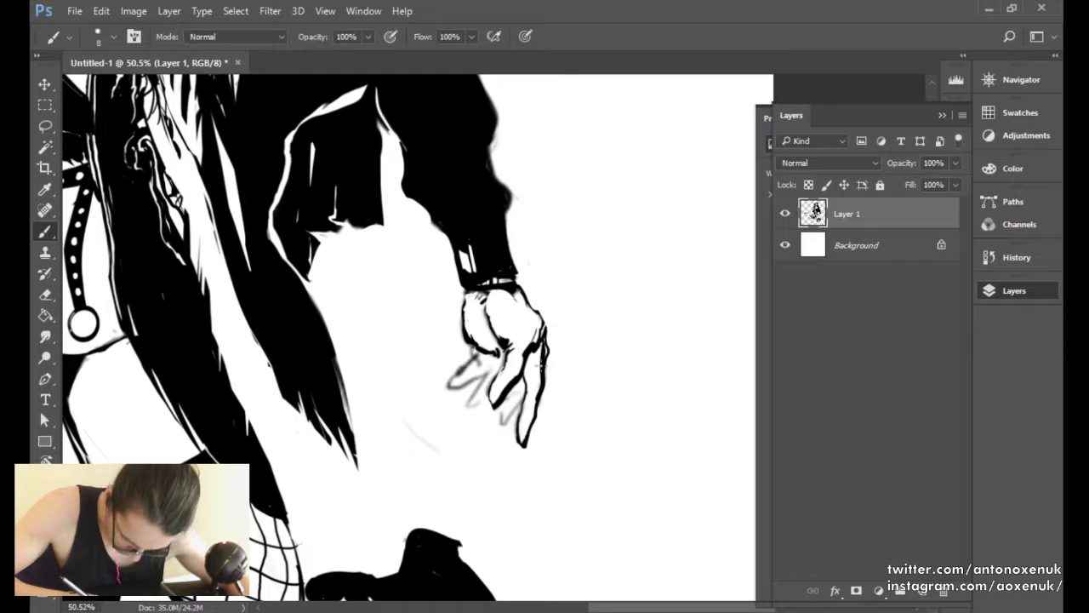
# Rework the curled fingertips of the knife-holding hand with the 9 px brush and 7 px eraser.
pyautogui.moveTo(457, 399); pyautogui.dragTo(532, 404)
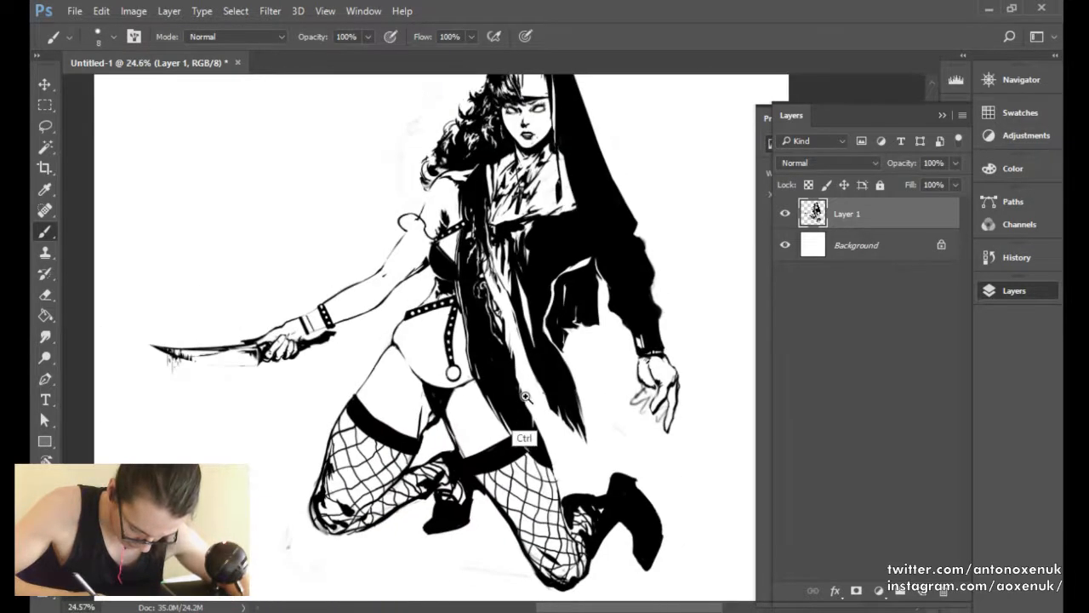
pyautogui.moveTo(283, 335); pyautogui.dragTo(324, 334)
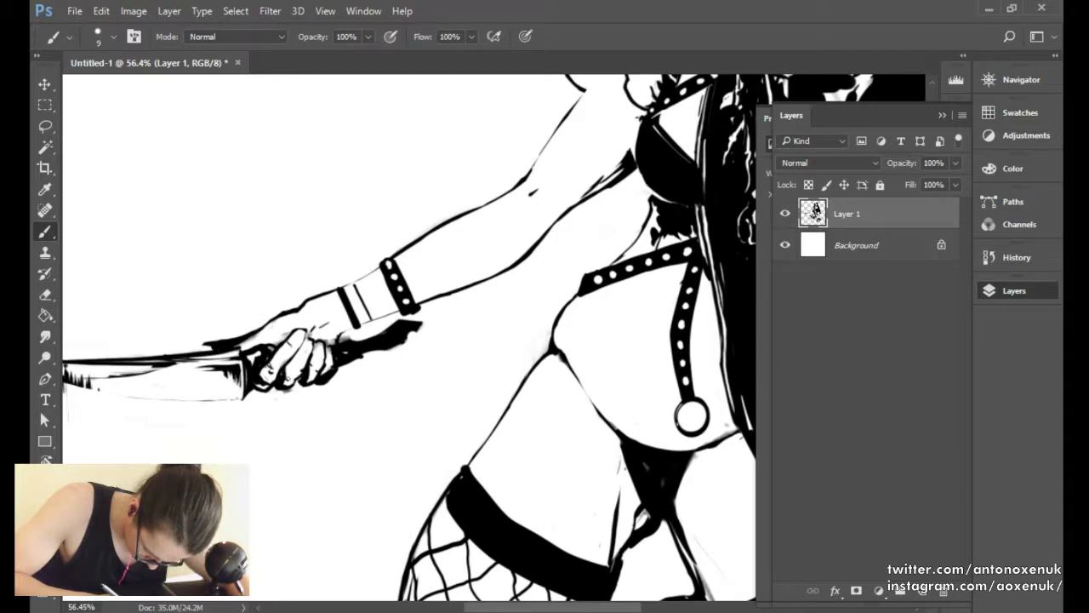
pyautogui.scroll(3, 293, 374)
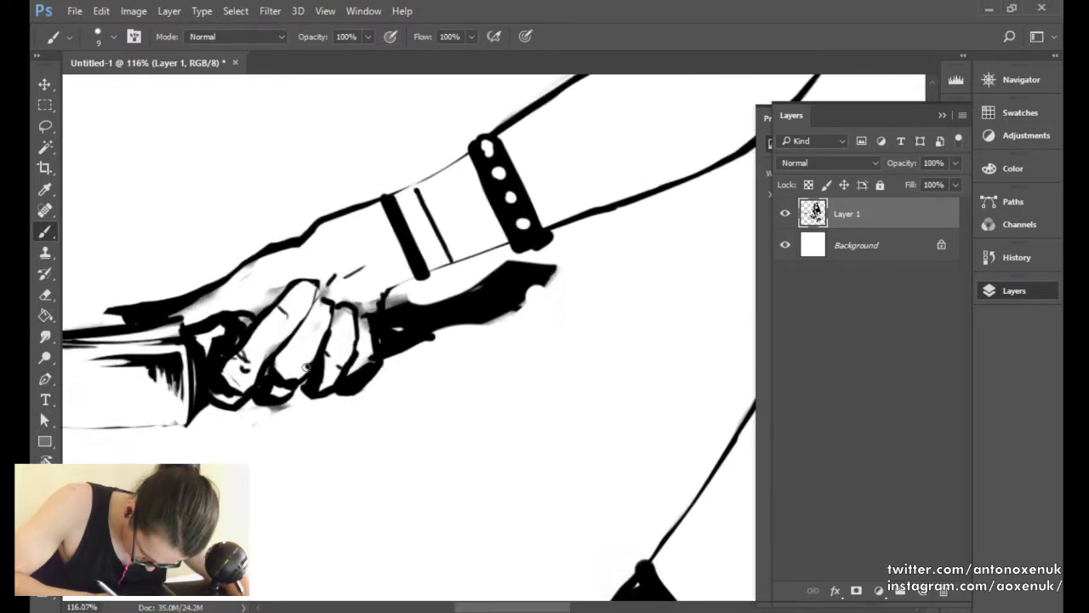
pyautogui.press('e')
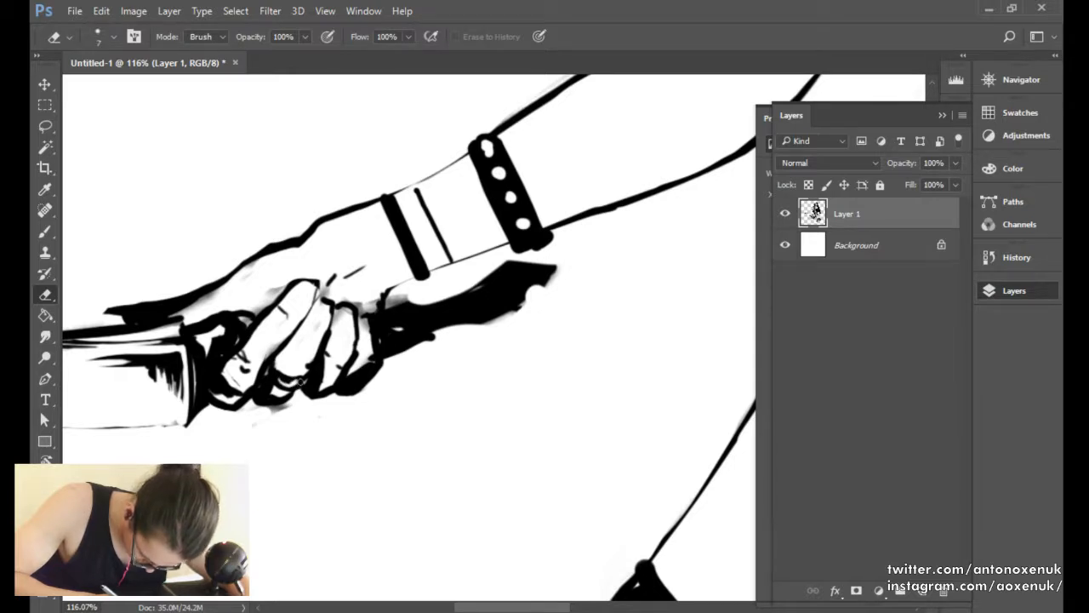
# Fill the fingernails of the knife-holding hand with solid black using the small brush.
pyautogui.press('b')
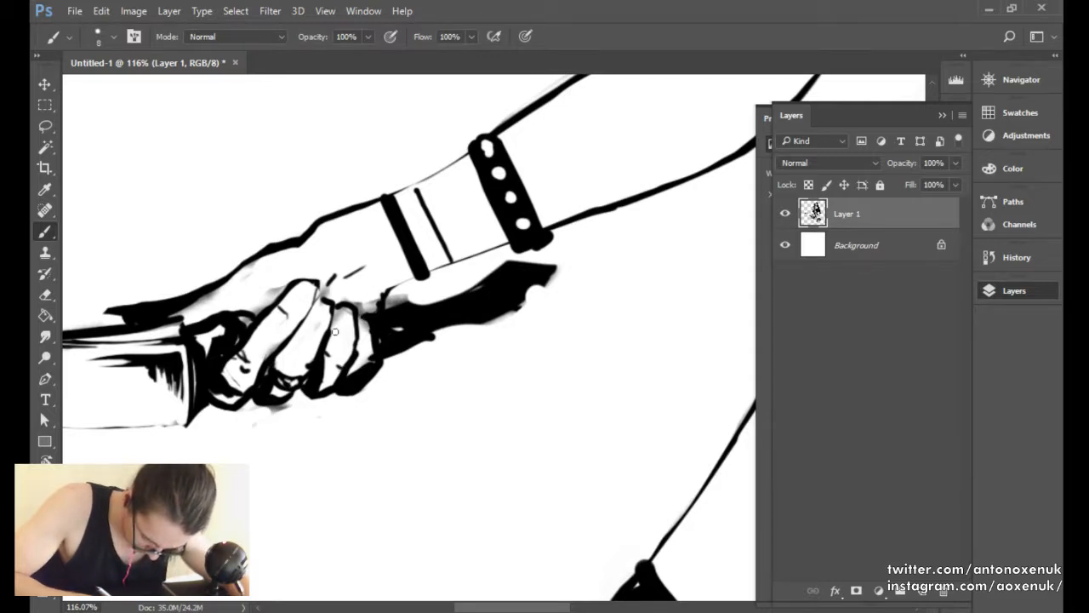
pyautogui.press(']')
pyautogui.moveTo(290, 302)
pyautogui.mouseDown()
pyautogui.moveTo(308, 287)
pyautogui.moveTo(316, 322)
pyautogui.moveTo(327, 303)
pyautogui.moveTo(349, 322)
pyautogui.moveTo(339, 322)
pyautogui.moveTo(358, 313)
pyautogui.moveTo(369, 335)
pyautogui.mouseUp()
pyautogui.press('[')
pyautogui.press('[')
# Flip the illustration horizontally and rotate the canvas view so the knife slopes downward.
pyautogui.hotkey('ctrl', 'shift', 'h')
pyautogui.moveTo(511, 298); pyautogui.dragTo(420, 302)
pyautogui.moveTo(315, 297); pyautogui.dragTo(400, 289)
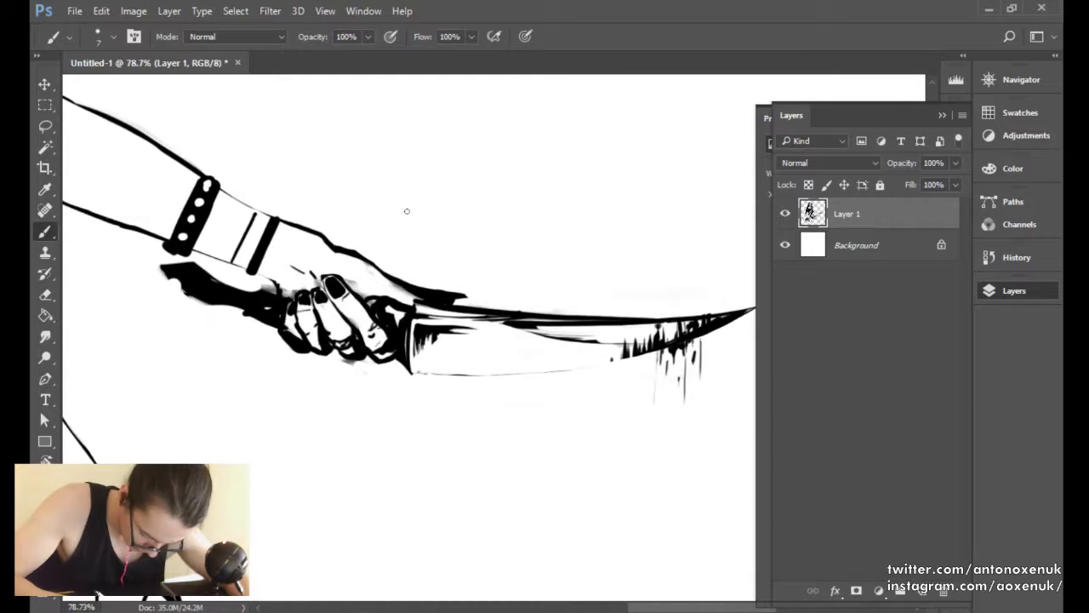
pyautogui.press('r')
pyautogui.moveTo(395, 228); pyautogui.dragTo(452, 233)
pyautogui.press('b')
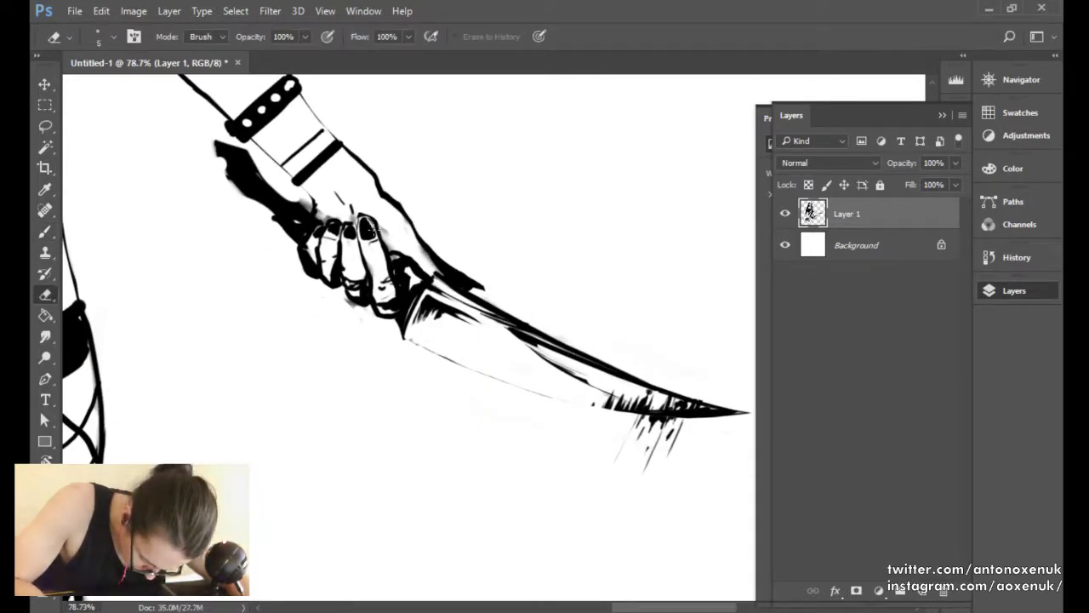
# Refine the index fingernail and clean the back of the knife hand with the 7 px and 6 px brush and the 6–7 px eraser.
pyautogui.moveTo(374, 228); pyautogui.dragTo(376, 238)
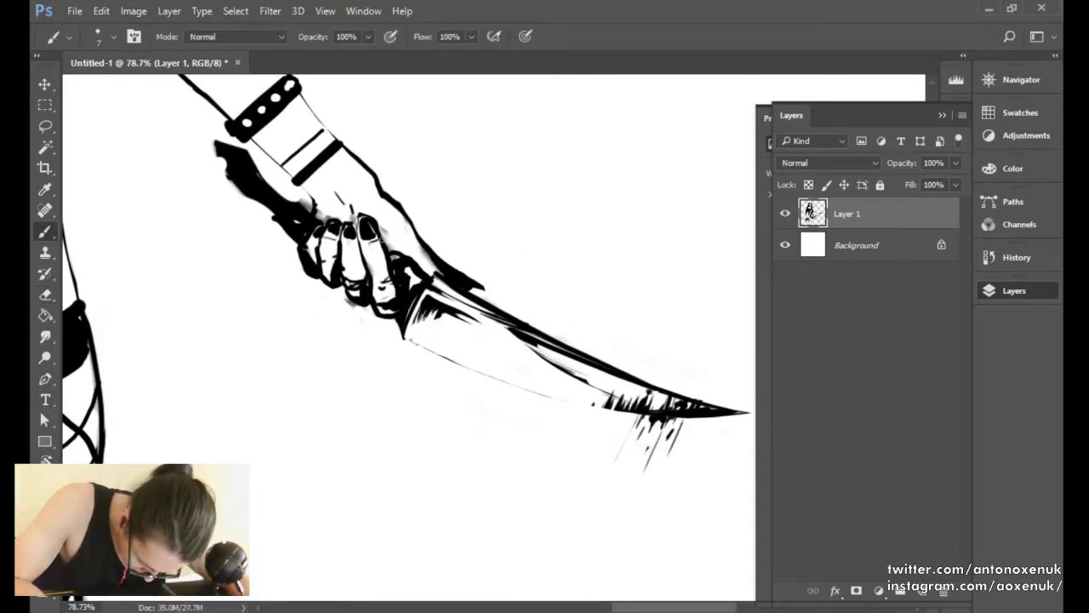
pyautogui.press('e')
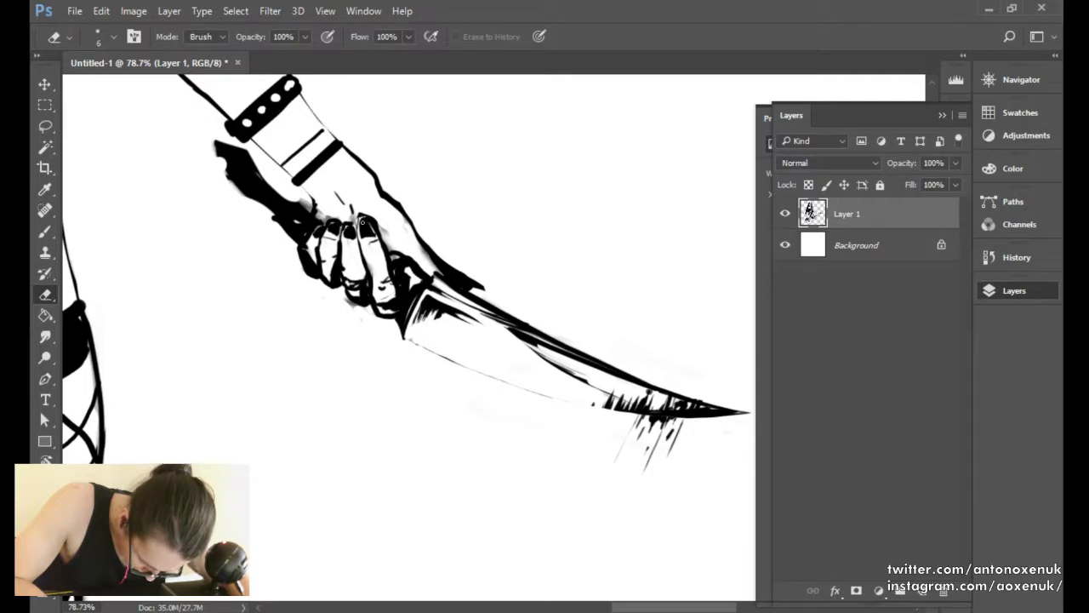
pyautogui.press('b')
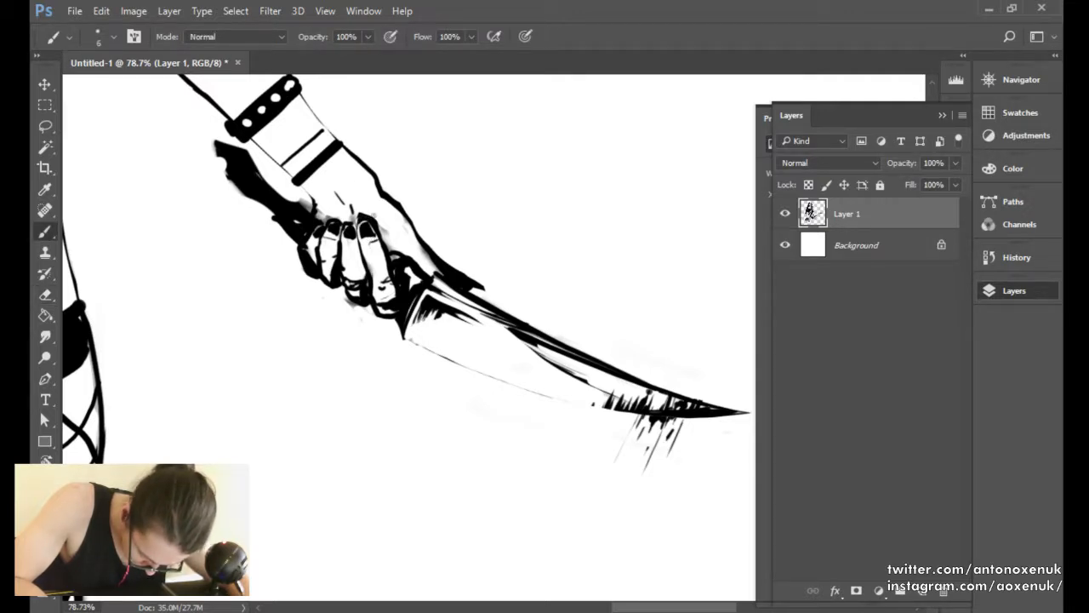
pyautogui.press('e')
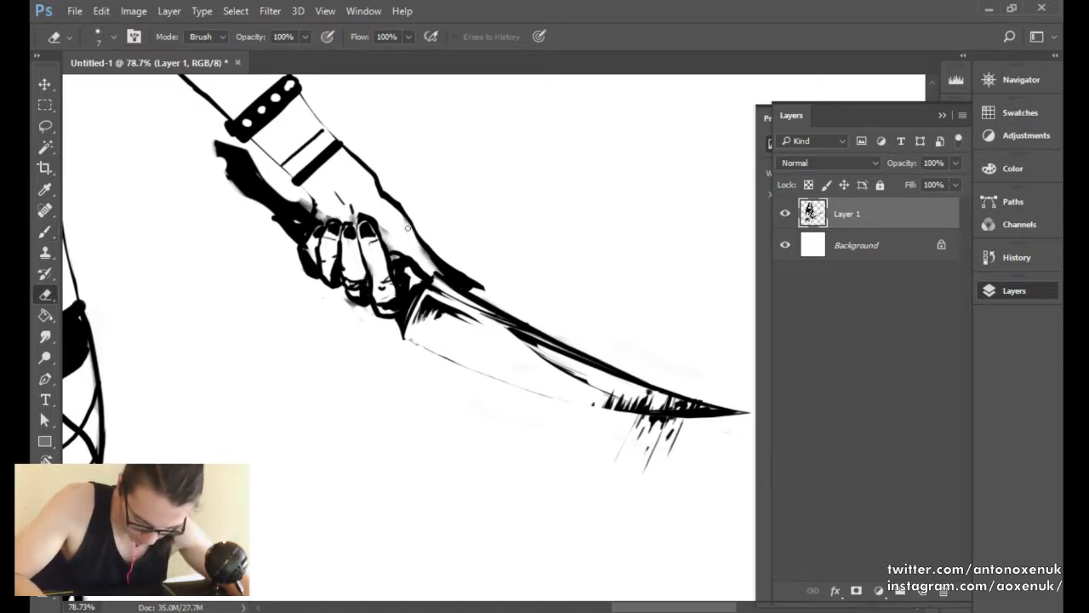
pyautogui.press('b')
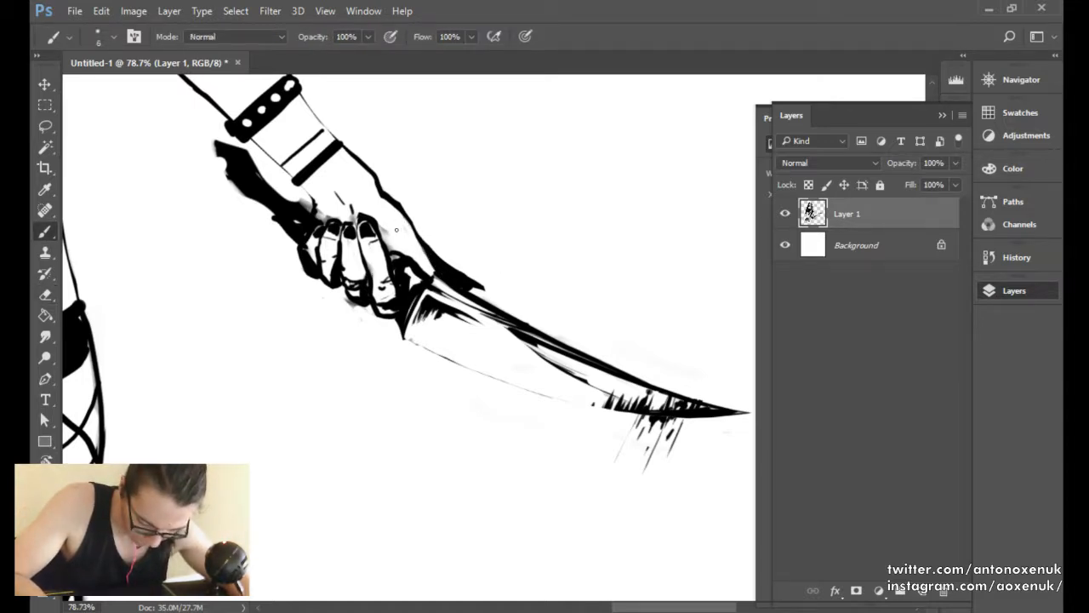
# Rotate the canvas view back to 1° and flip the illustration horizontally to its original orientation.
pyautogui.press('e')
pyautogui.moveTo(441, 201); pyautogui.dragTo(375, 204)
pyautogui.press('r')
pyautogui.moveTo(521, 187); pyautogui.dragTo(478, 185)
pyautogui.moveTo(412, 255); pyautogui.dragTo(562, 310)
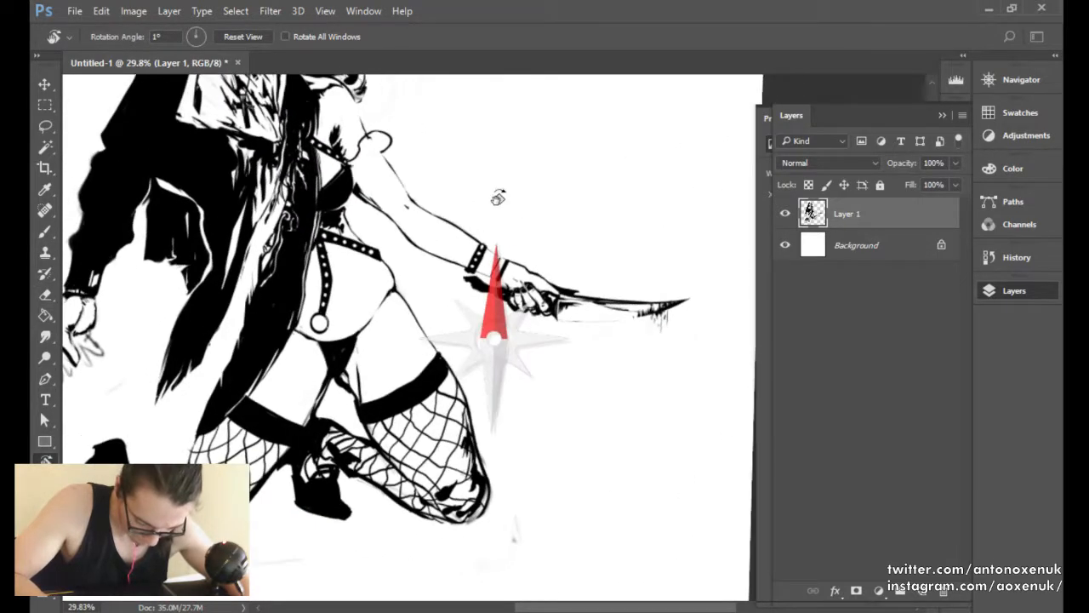
pyautogui.moveTo(509, 217); pyautogui.dragTo(498, 195)
pyautogui.hotkey('ctrl', 'h')
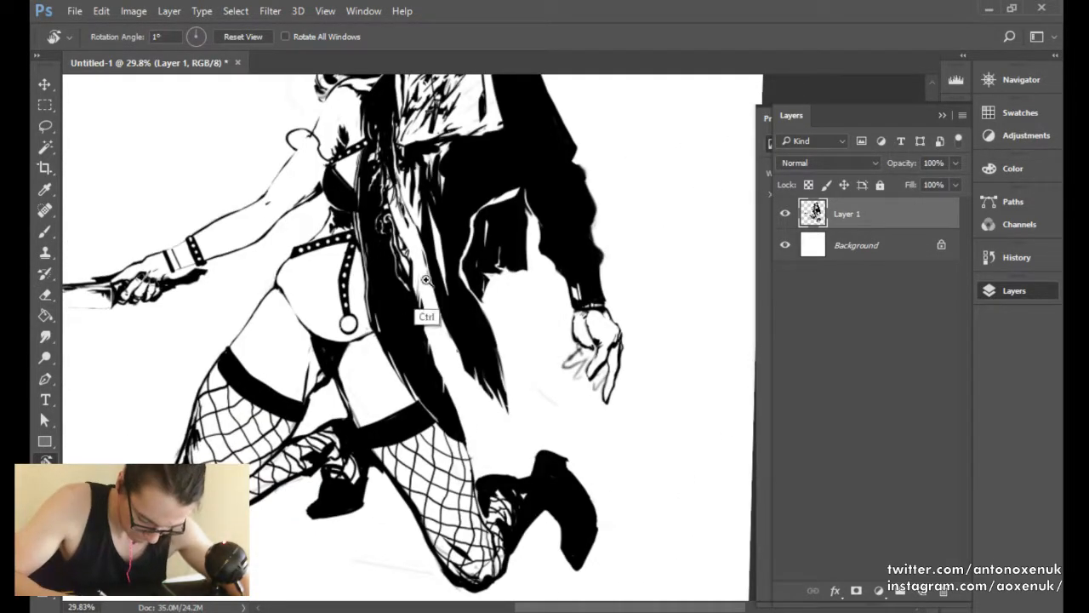
pyautogui.moveTo(433, 276); pyautogui.dragTo(390, 279)
pyautogui.moveTo(519, 340); pyautogui.dragTo(561, 342)
pyautogui.press('b')
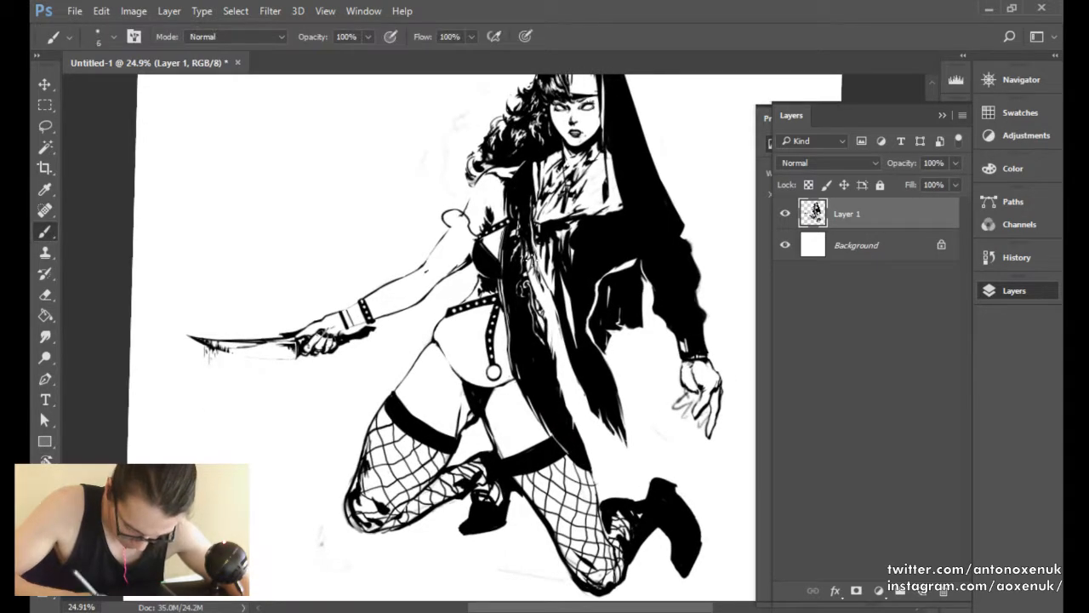
pyautogui.moveTo(615, 310); pyautogui.dragTo(552, 330)
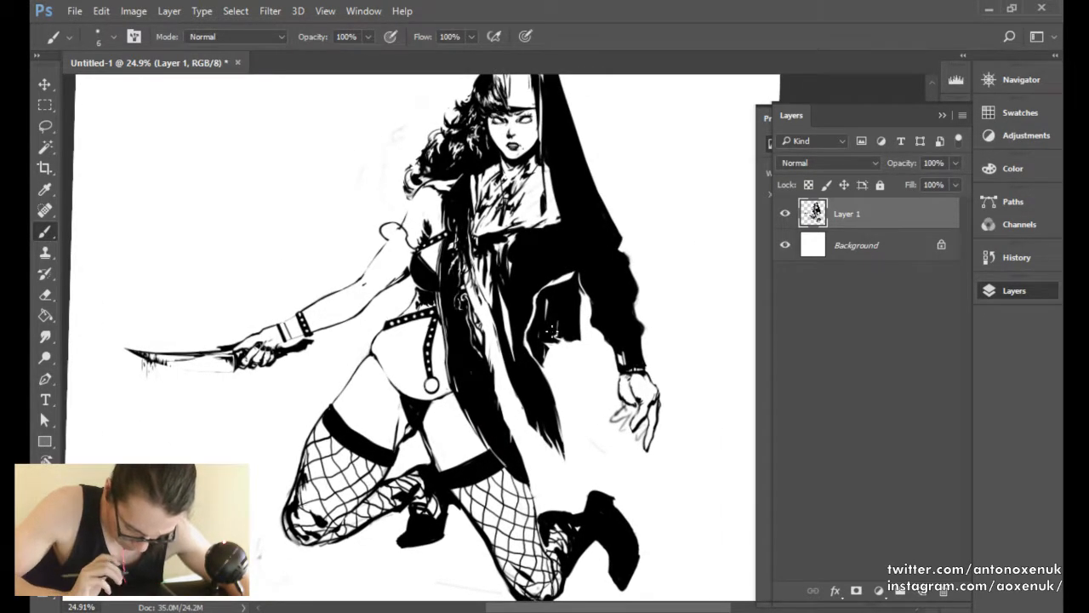
# Touch up the hair around the bare shoulder and face with the 25 px eraser and 6 px brush.
pyautogui.press('e')
pyautogui.press(']')
pyautogui.press(']')
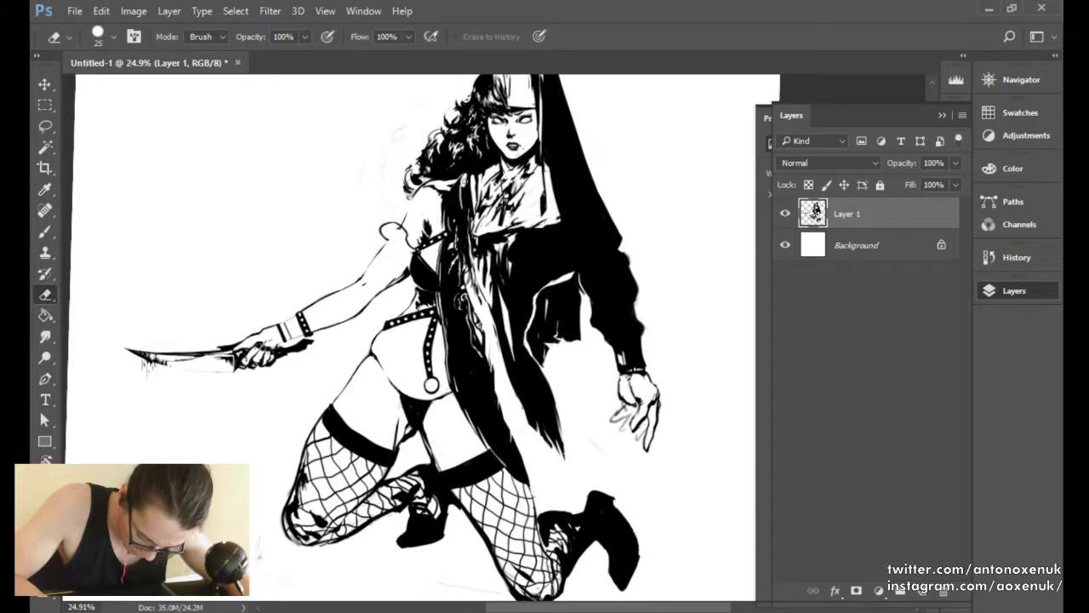
pyautogui.press('b')
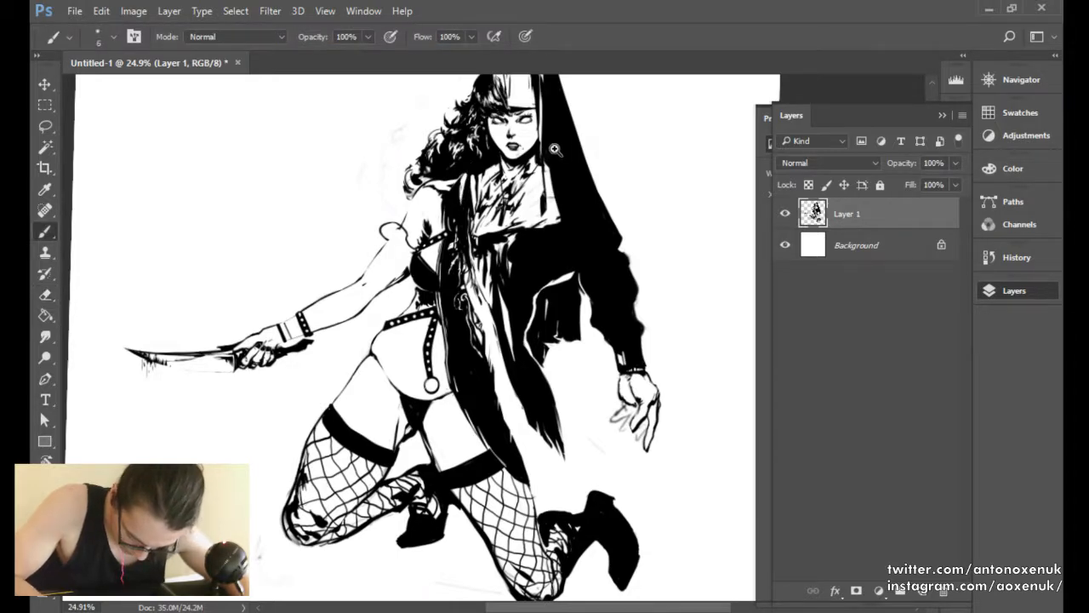
pyautogui.moveTo(556, 150); pyautogui.dragTo(510, 153)
pyautogui.moveTo(537, 235); pyautogui.dragTo(608, 264)
pyautogui.press('e')
pyautogui.press('b')
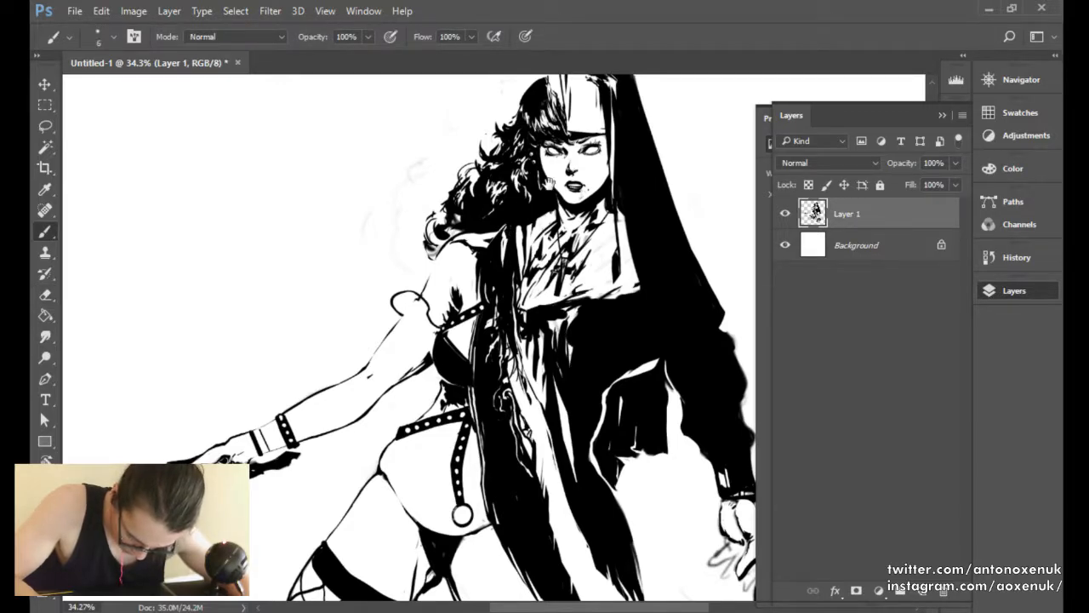
# Rework the lower curls above the bare shoulder with the 20 px eraser and 6 px brush.
pyautogui.moveTo(533, 233); pyautogui.dragTo(467, 232)
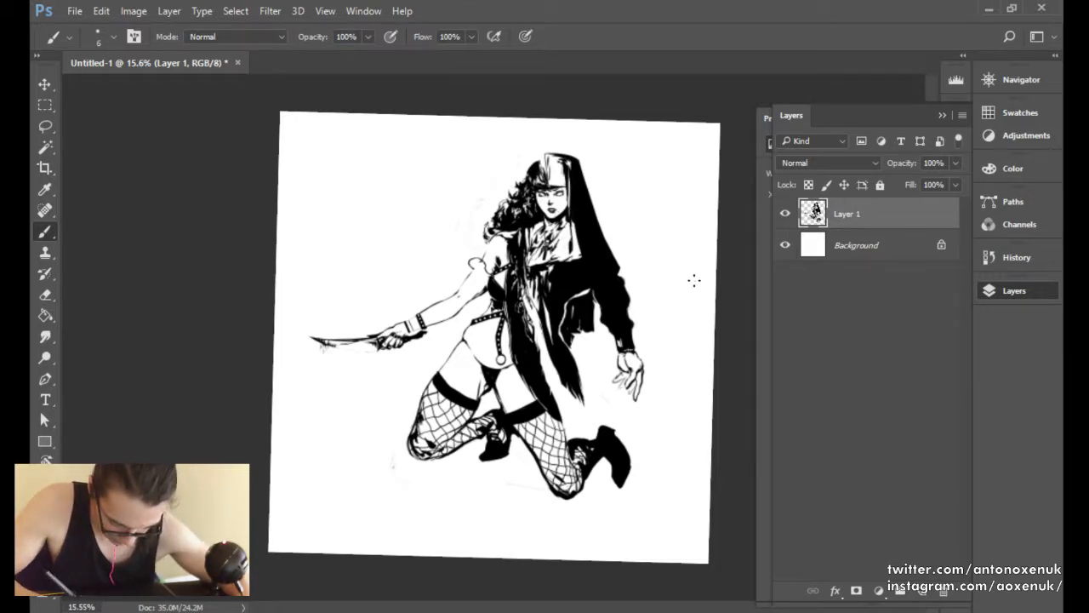
pyautogui.moveTo(552, 209)
pyautogui.mouseDown()
pyautogui.moveTo(605, 195)
pyautogui.moveTo(694, 200)
pyautogui.mouseUp()
pyautogui.press('e')
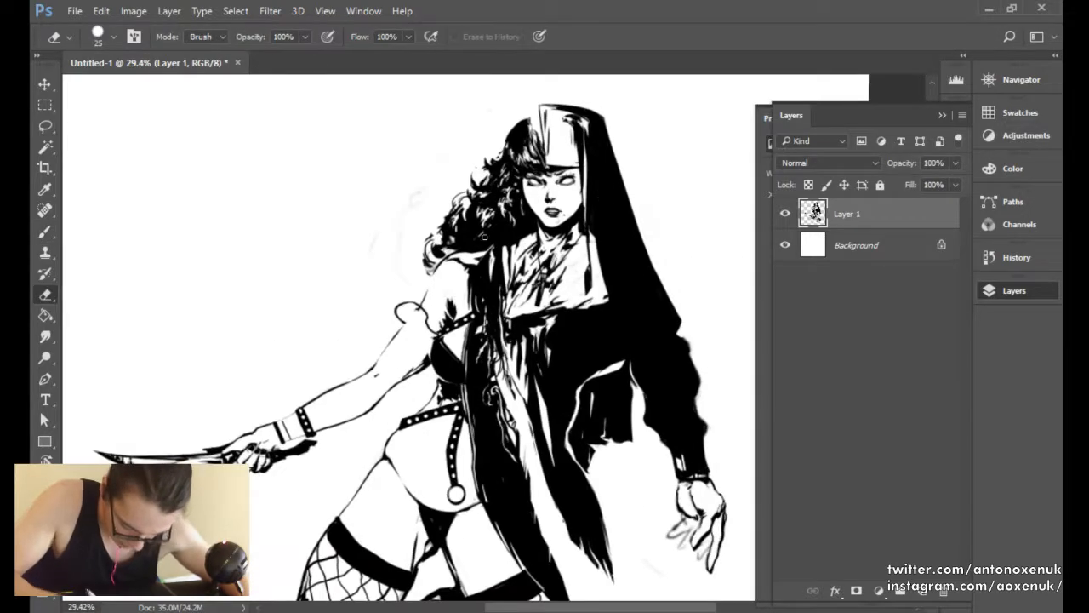
pyautogui.press('[')
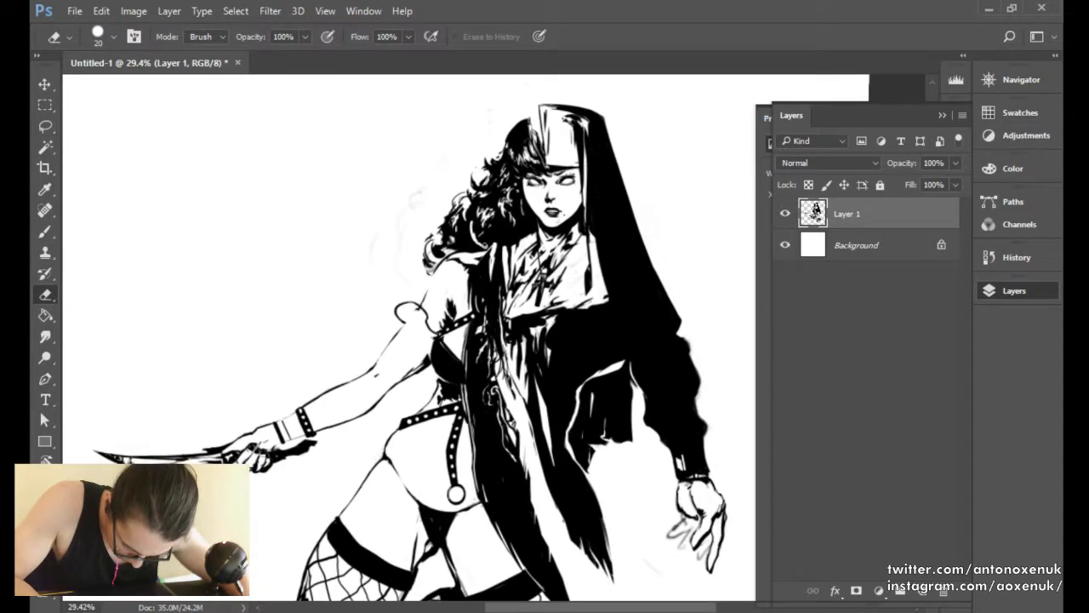
pyautogui.press('b')
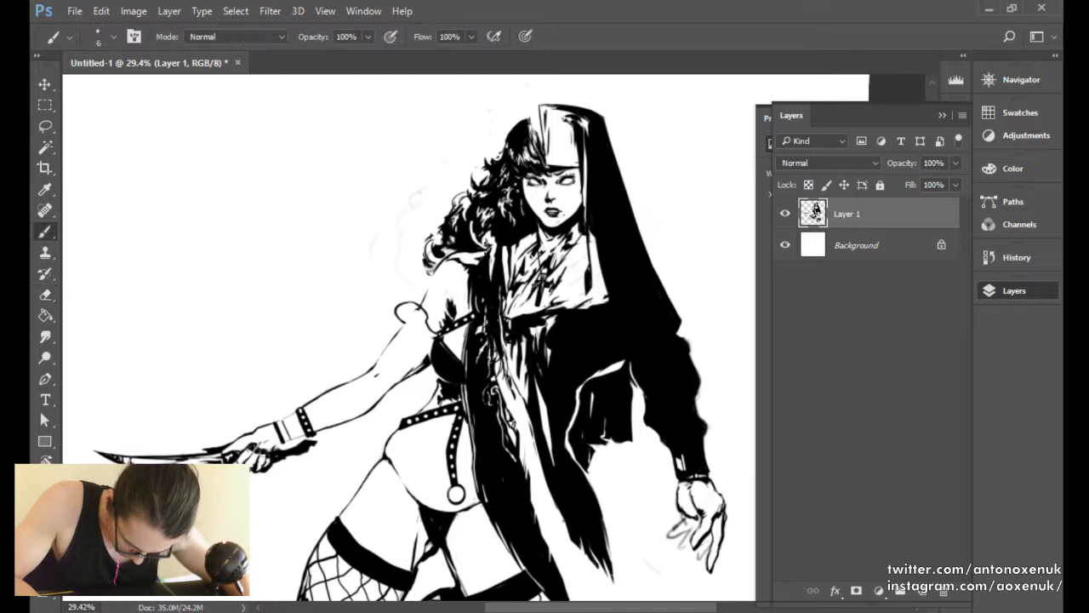
pyautogui.press('[')
pyautogui.press(']')
pyautogui.moveTo(478, 222); pyautogui.dragTo(468, 243)
# Shape the hair strands where the curls meet the habit's edge, alternating the 30 px eraser and 8 px brush.
pyautogui.press('e')
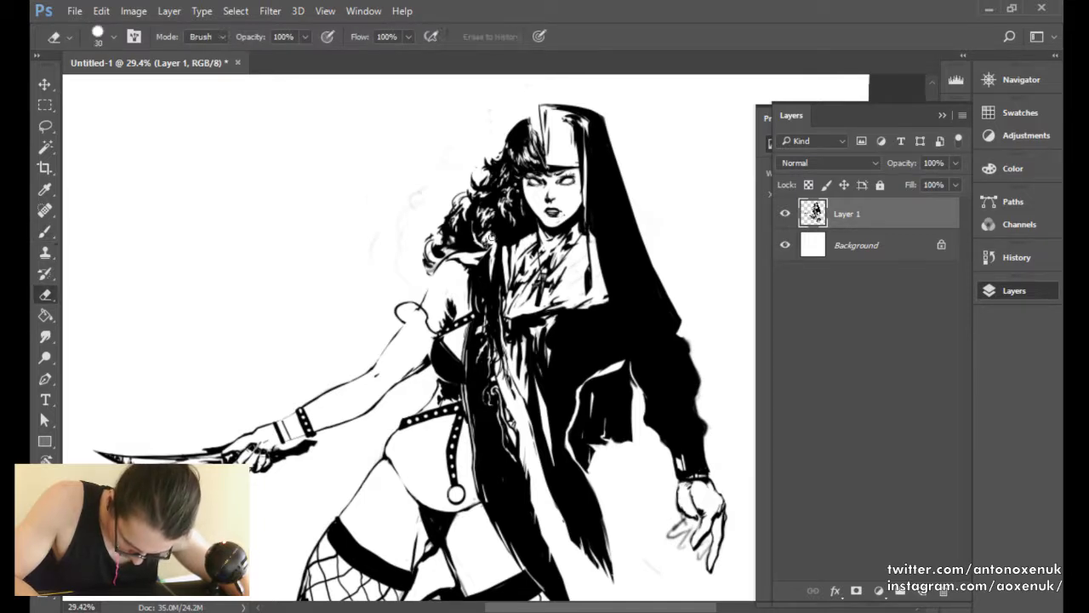
pyautogui.press('b')
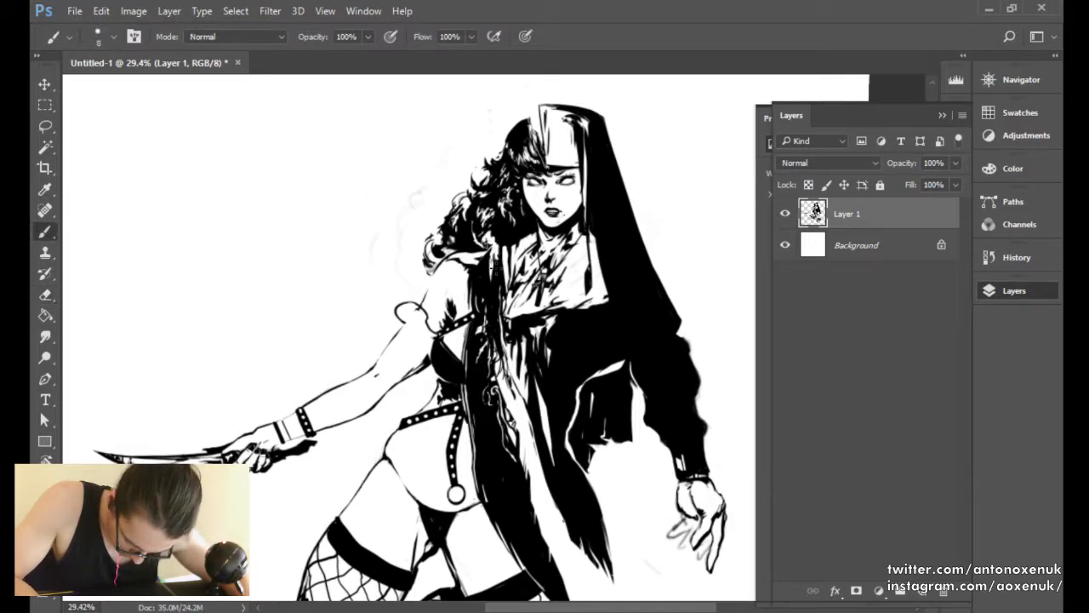
pyautogui.press('e')
pyautogui.press('b')
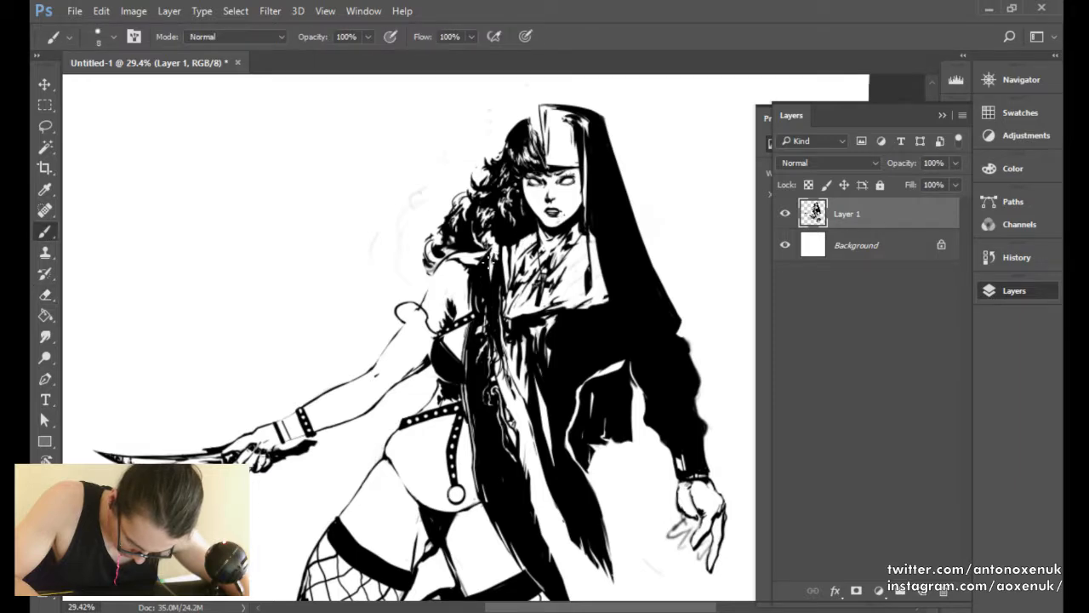
pyautogui.press('e')
pyautogui.press('b')
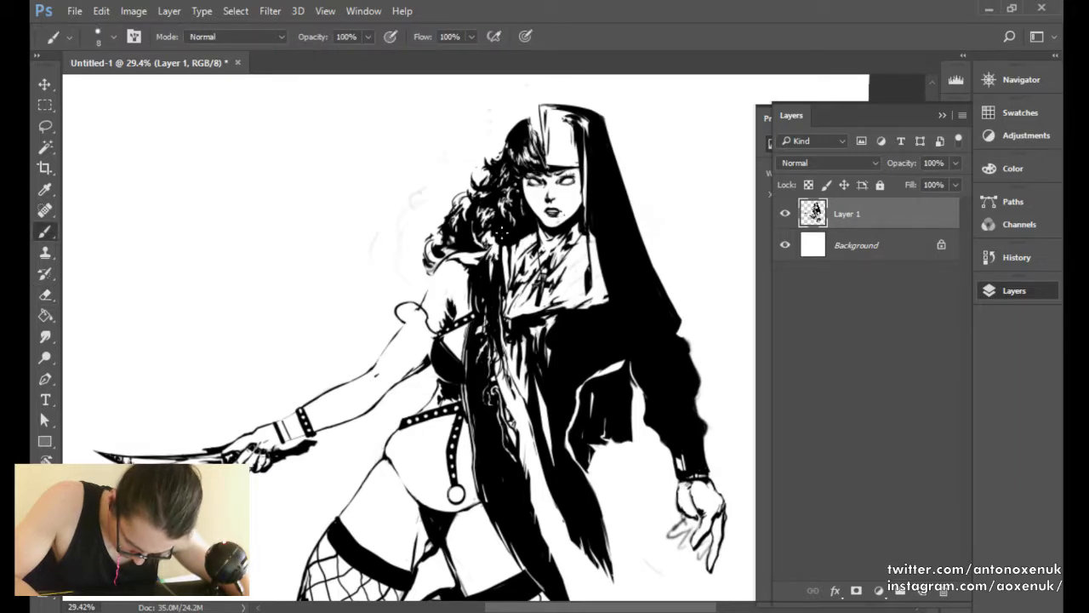
# Refine the curls beside the habit's edge with the 30 px eraser and 8 px brush.
pyautogui.press('e')
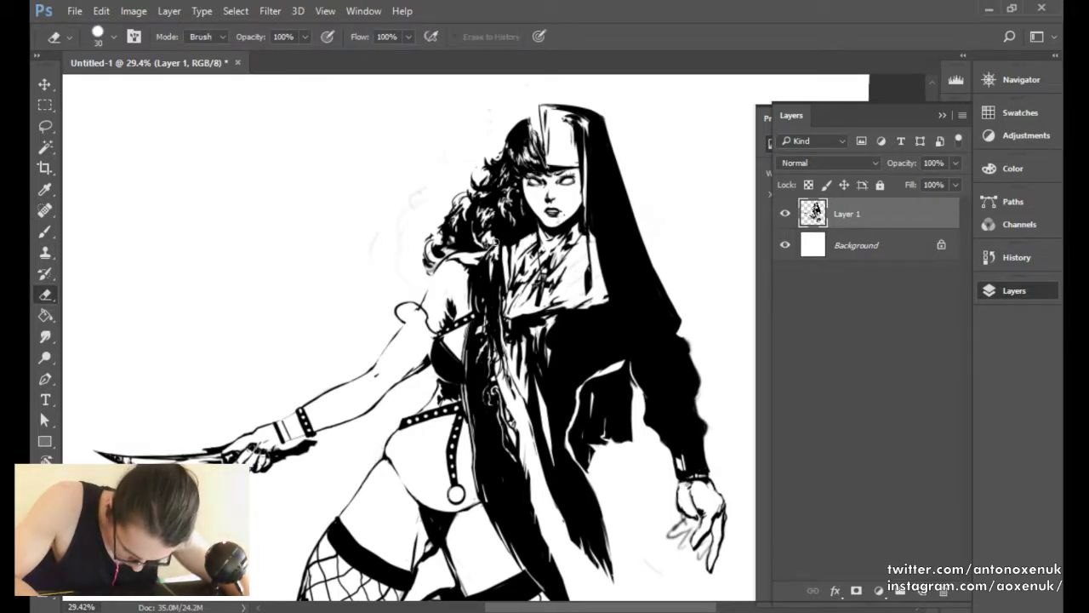
pyautogui.press('b')
pyautogui.press('e')
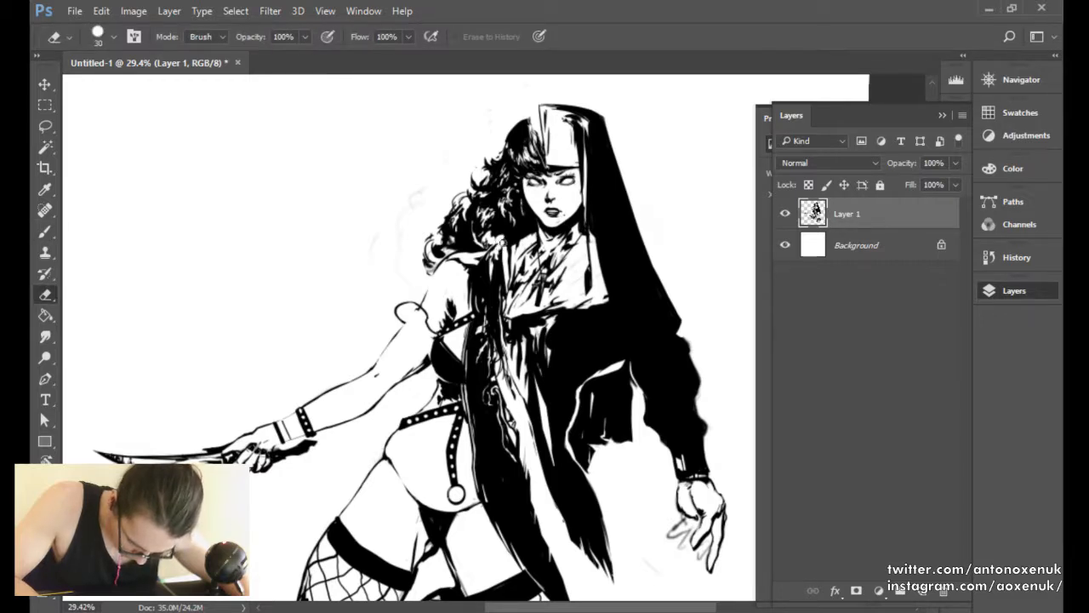
# Fill and break up the dark curls above the bare shoulder, alternating the 15 px brush and 30 px eraser.
pyautogui.press('b')
pyautogui.press(']')
pyautogui.press(']')
pyautogui.press(']')
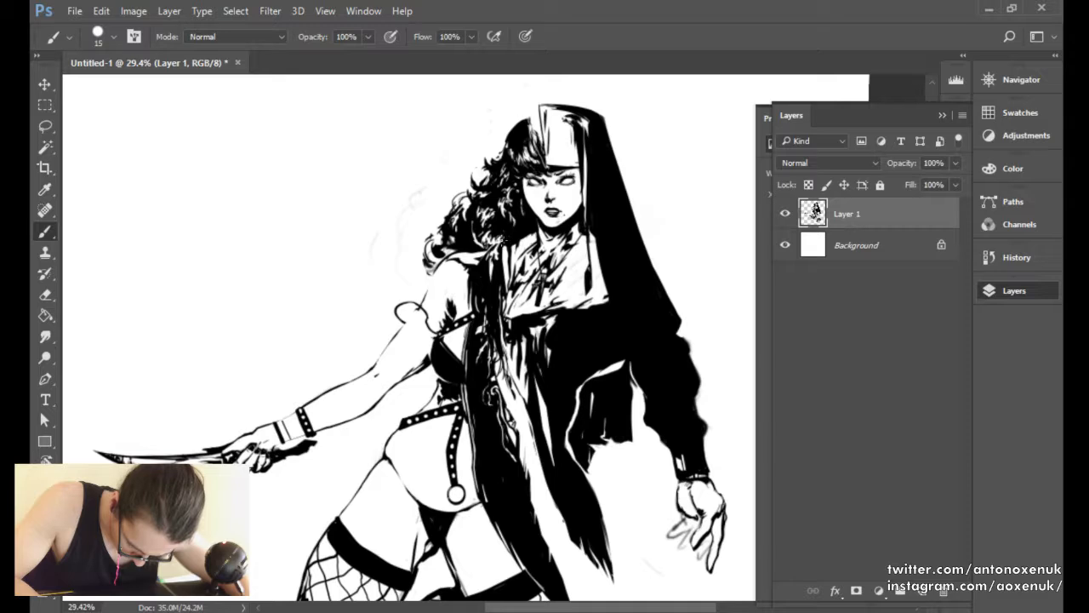
pyautogui.press('e')
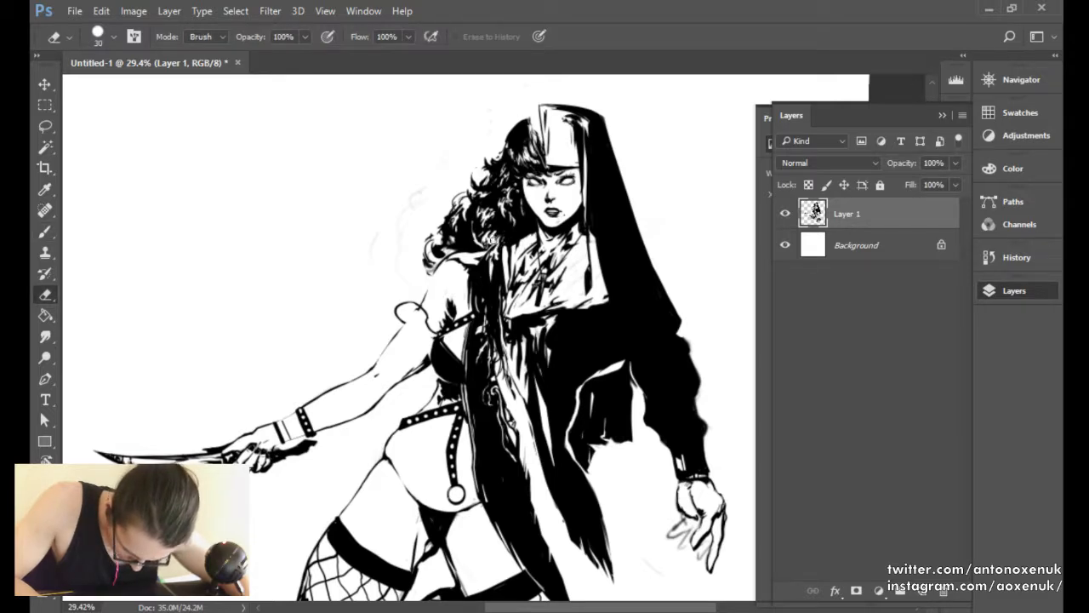
pyautogui.press('b')
pyautogui.press('e')
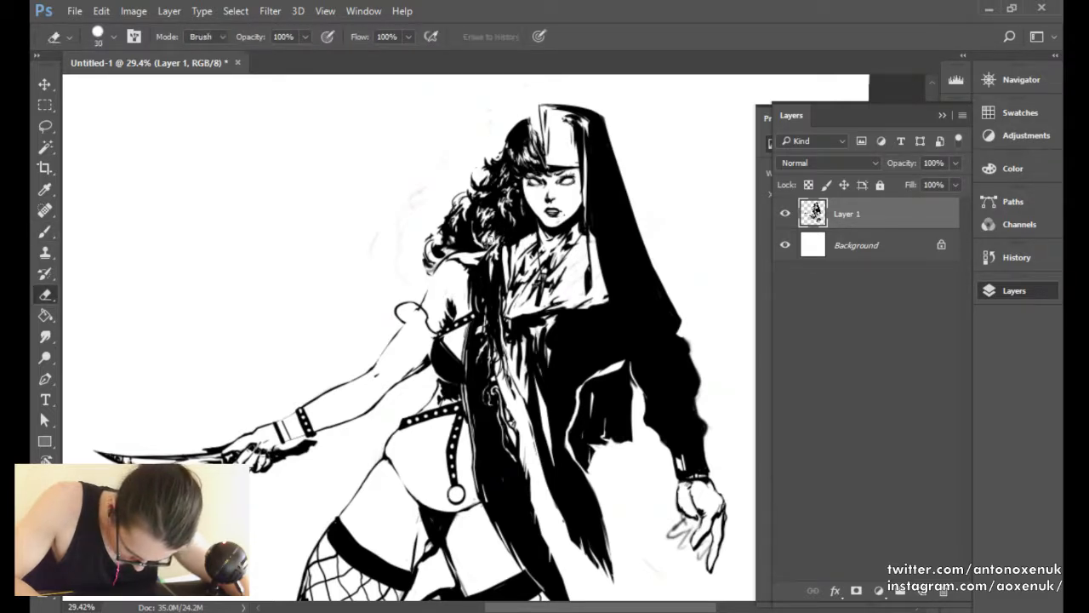
pyautogui.press('b')
pyautogui.press('e')
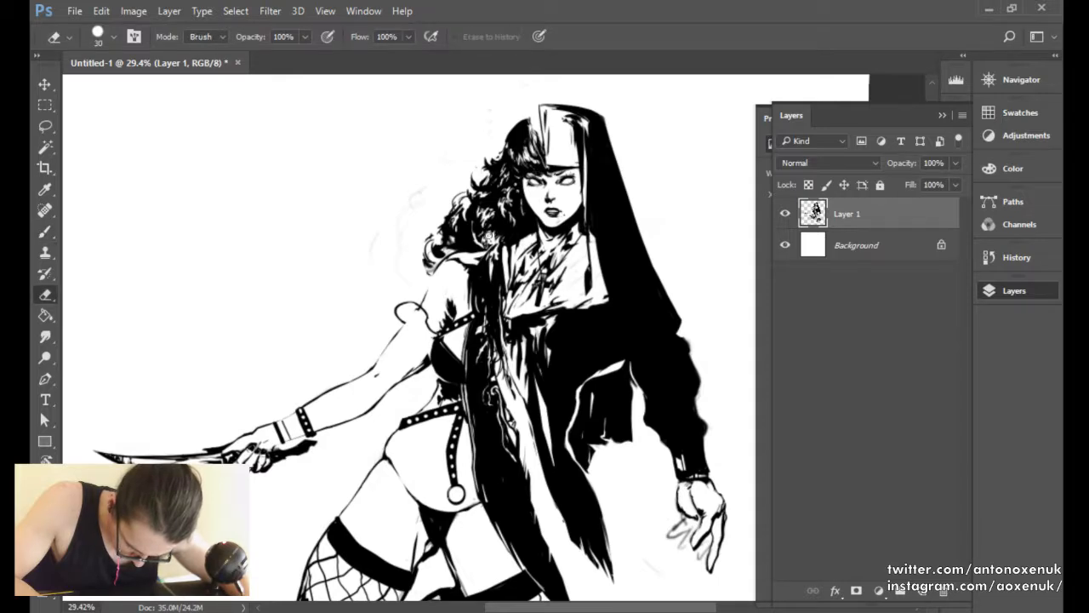
pyautogui.press('b')
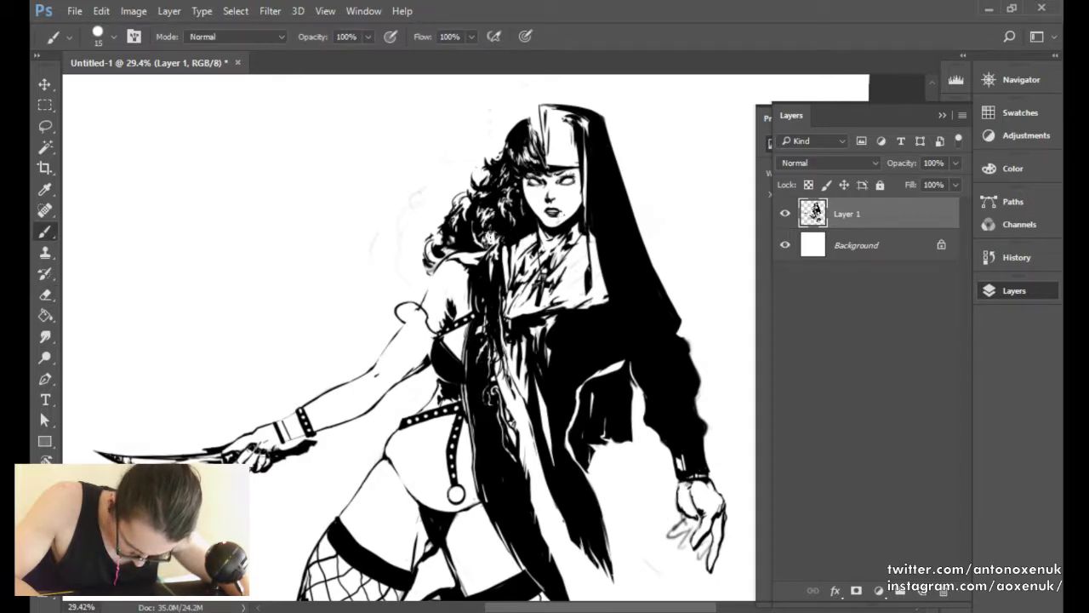
# Flip the illustration horizontally and ink the inner fingers of the lowered hand with the 15 px and 10 px brush.
pyautogui.moveTo(537, 245); pyautogui.dragTo(489, 192)
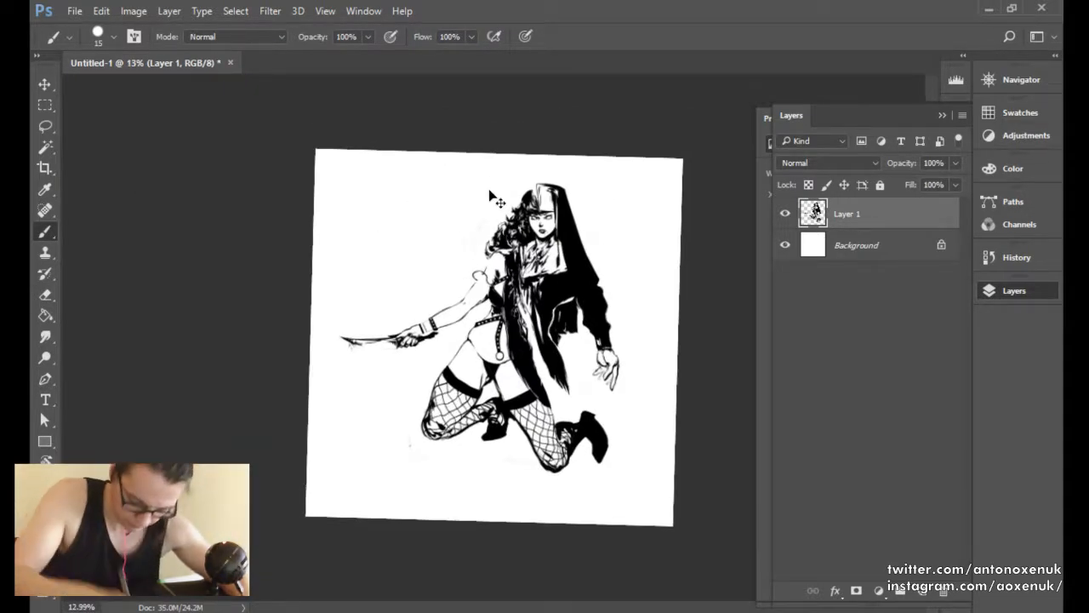
pyautogui.hotkey('ctrl', 'shift', 'h')
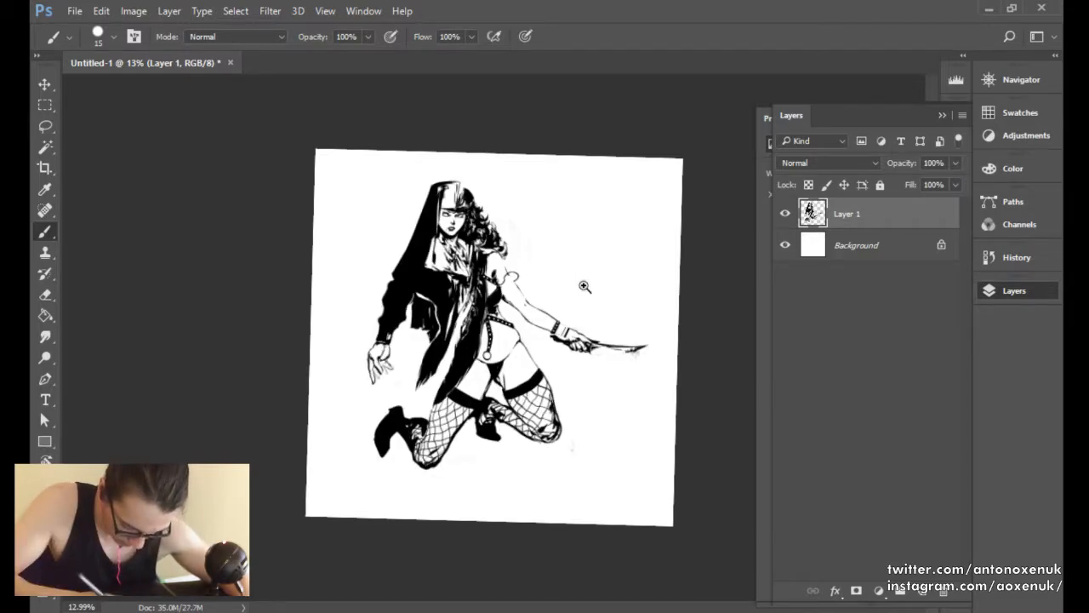
pyautogui.moveTo(387, 353); pyautogui.dragTo(463, 320)
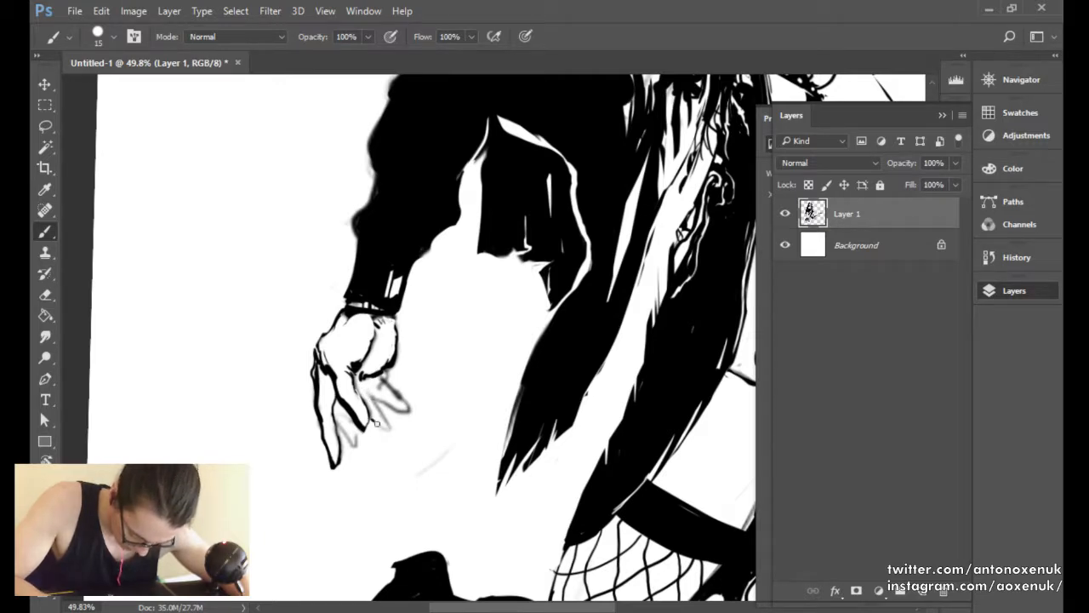
pyautogui.moveTo(373, 423)
pyautogui.mouseDown()
pyautogui.moveTo(390, 418)
pyautogui.moveTo(366, 387)
pyautogui.moveTo(374, 376)
pyautogui.moveTo(359, 387)
pyautogui.moveTo(366, 401)
pyautogui.mouseUp()
pyautogui.press('[')
pyautogui.press(']')
pyautogui.press('[')
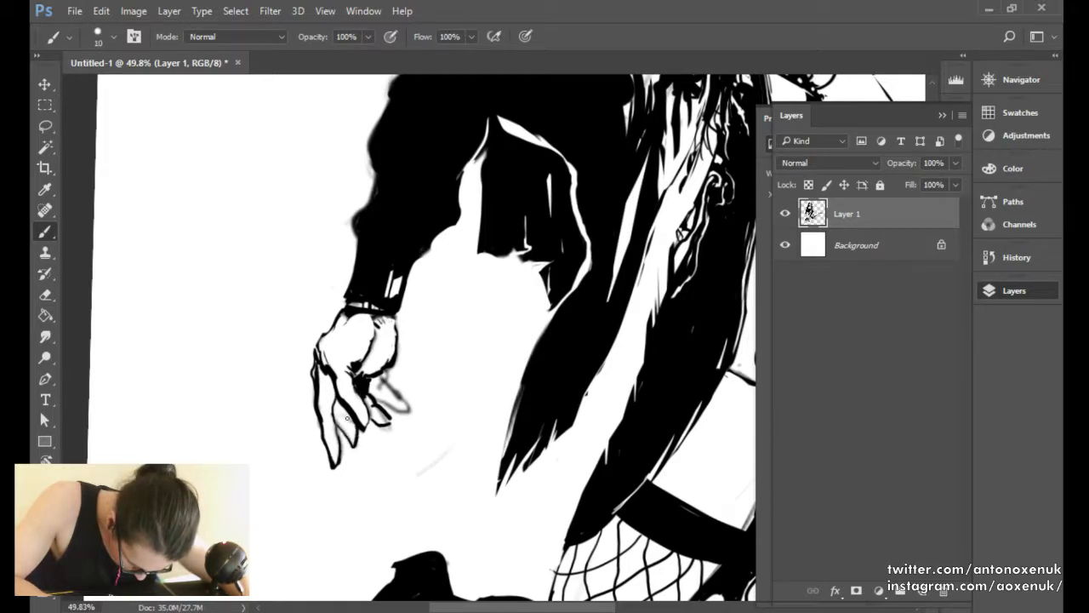
# Darken the gap between the lowered hand's fingers and outline its shorter inner fingers with the 10 px brush.
pyautogui.moveTo(341, 410)
pyautogui.mouseDown()
pyautogui.moveTo(351, 420)
pyautogui.moveTo(337, 422)
pyautogui.mouseUp()
pyautogui.press(']')
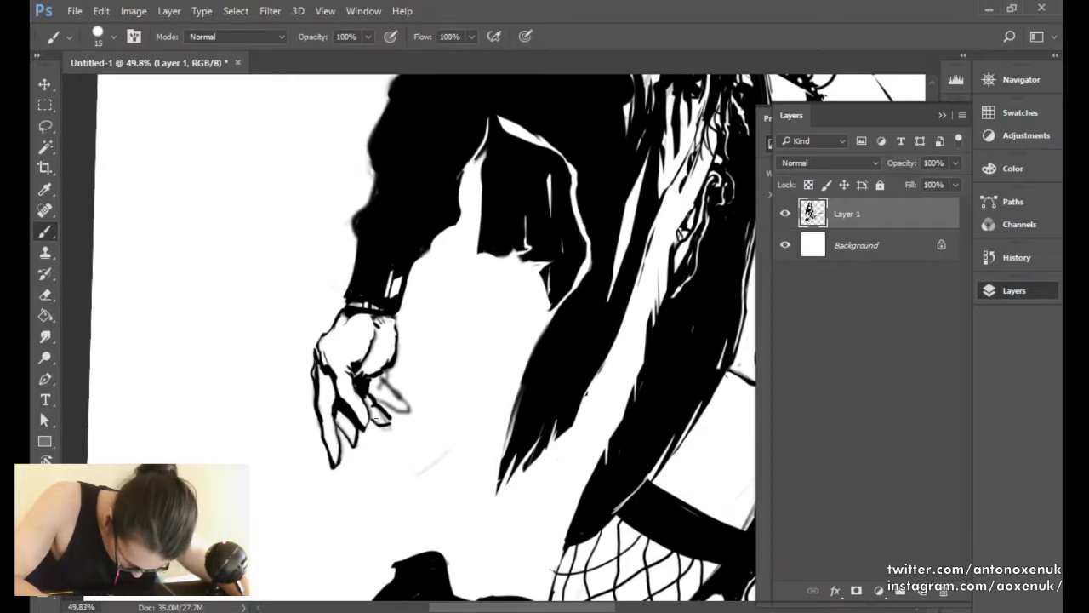
pyautogui.press('[')
pyautogui.moveTo(374, 422)
pyautogui.mouseDown()
pyautogui.moveTo(388, 425)
pyautogui.moveTo(379, 412)
pyautogui.moveTo(389, 421)
pyautogui.moveTo(388, 405)
pyautogui.moveTo(403, 405)
pyautogui.mouseUp()
pyautogui.press('e')
pyautogui.press('b')
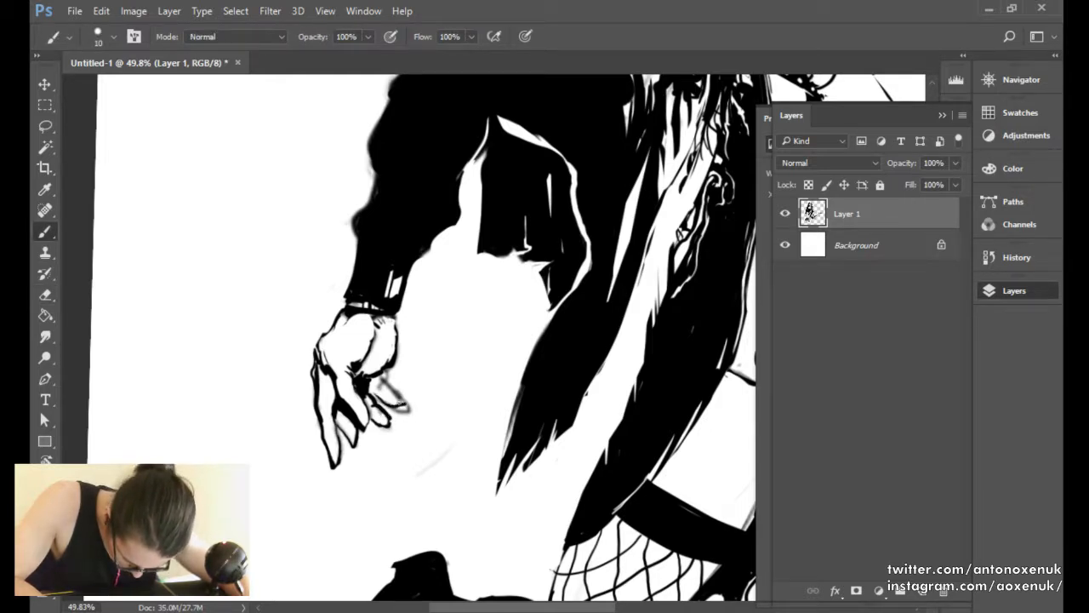
# Flip the illustration horizontally and rework the lowered hand's curled little finger with the 35 px eraser and 10 px brush.
pyautogui.press('e')
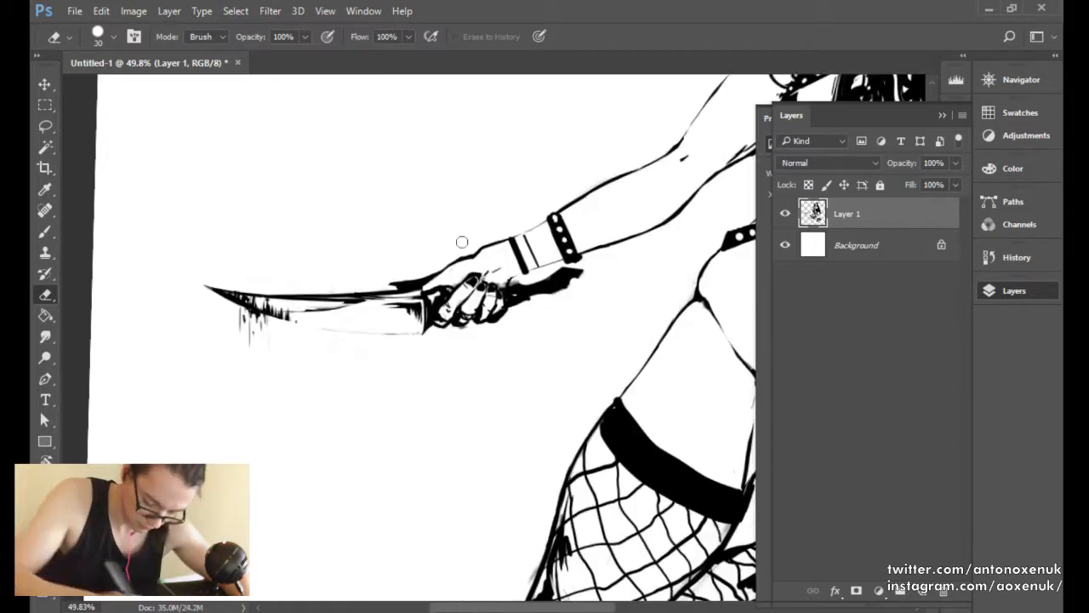
pyautogui.moveTo(612, 394); pyautogui.dragTo(94, 328)
pyautogui.moveTo(736, 409); pyautogui.dragTo(481, 404)
pyautogui.moveTo(497, 363); pyautogui.dragTo(532, 364)
pyautogui.moveTo(342, 350)
pyautogui.mouseDown()
pyautogui.moveTo(363, 328)
pyautogui.moveTo(368, 342)
pyautogui.moveTo(358, 329)
pyautogui.moveTo(375, 309)
pyautogui.moveTo(356, 332)
pyautogui.moveTo(363, 349)
pyautogui.moveTo(392, 321)
pyautogui.moveTo(377, 303)
pyautogui.mouseUp()
pyautogui.press('b')
pyautogui.press(']')
pyautogui.press('e')
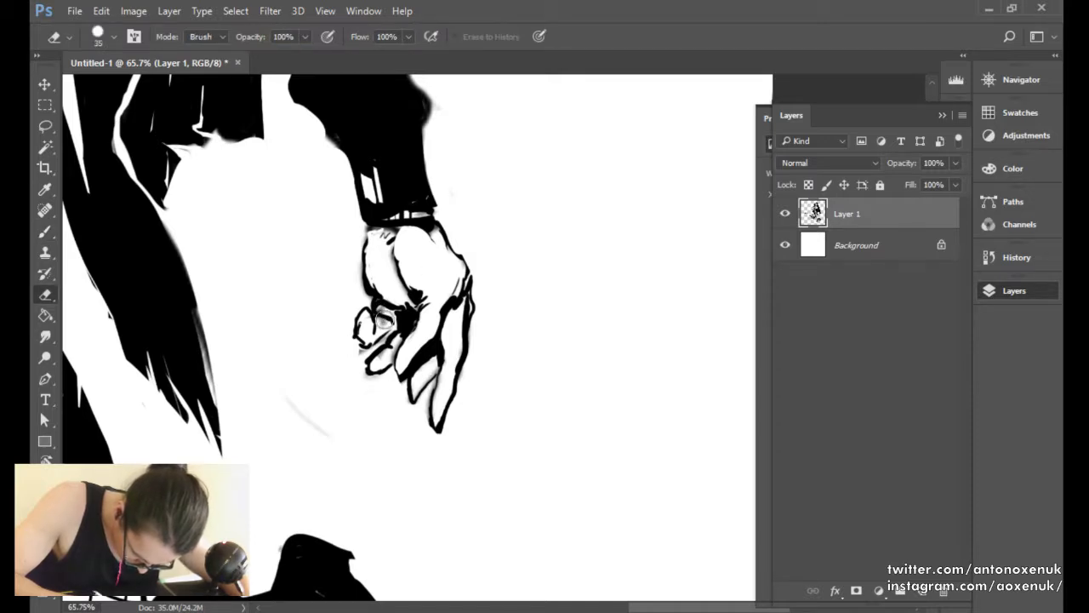
pyautogui.press('b')
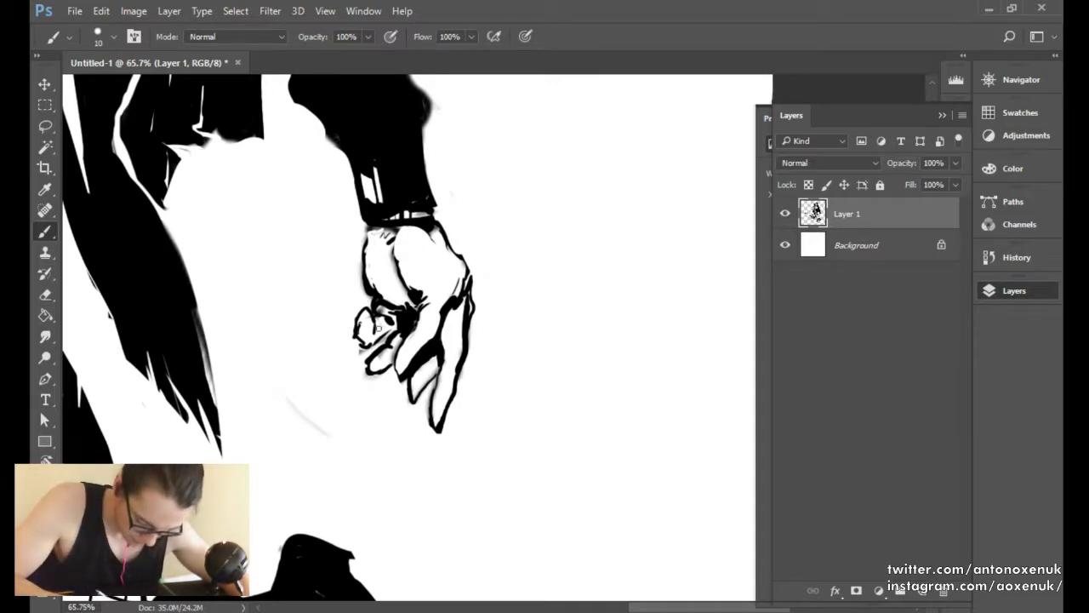
# Trim the curled little finger's outline with the 20 px eraser and redraw its tip and inner shading with the 10 px and 9 px brush.
pyautogui.press('e')
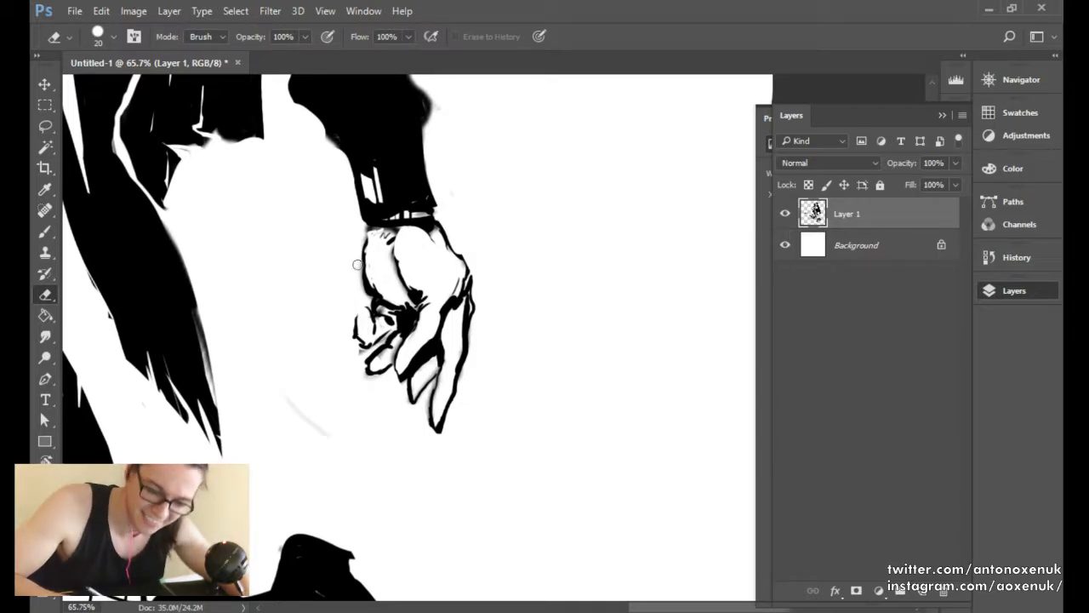
pyautogui.press('b')
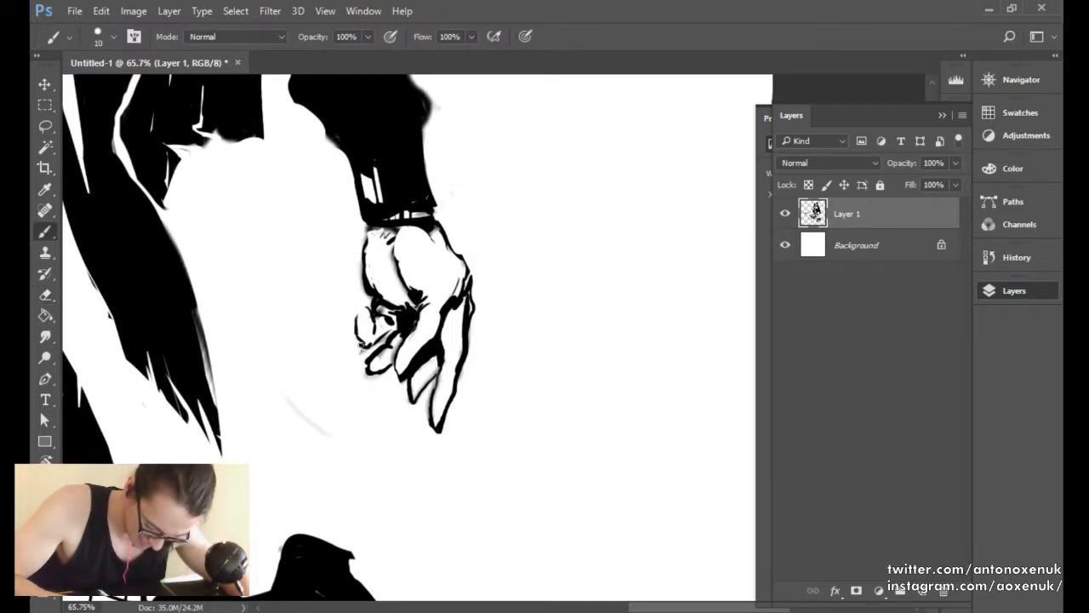
pyautogui.moveTo(356, 334); pyautogui.dragTo(364, 349)
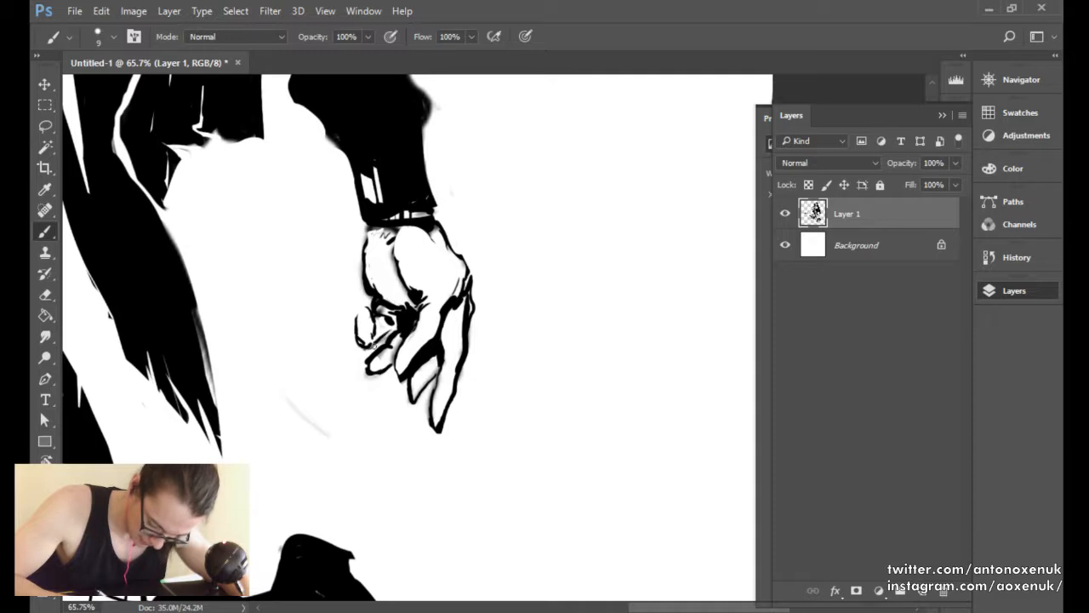
pyautogui.moveTo(376, 344); pyautogui.dragTo(394, 322)
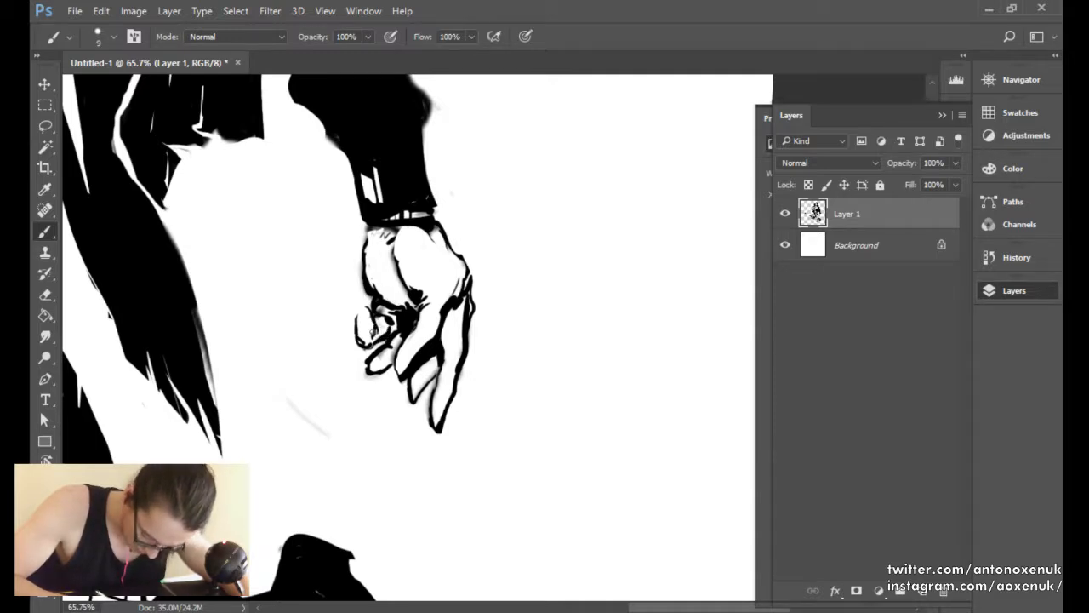
pyautogui.press('e')
pyautogui.press('b')
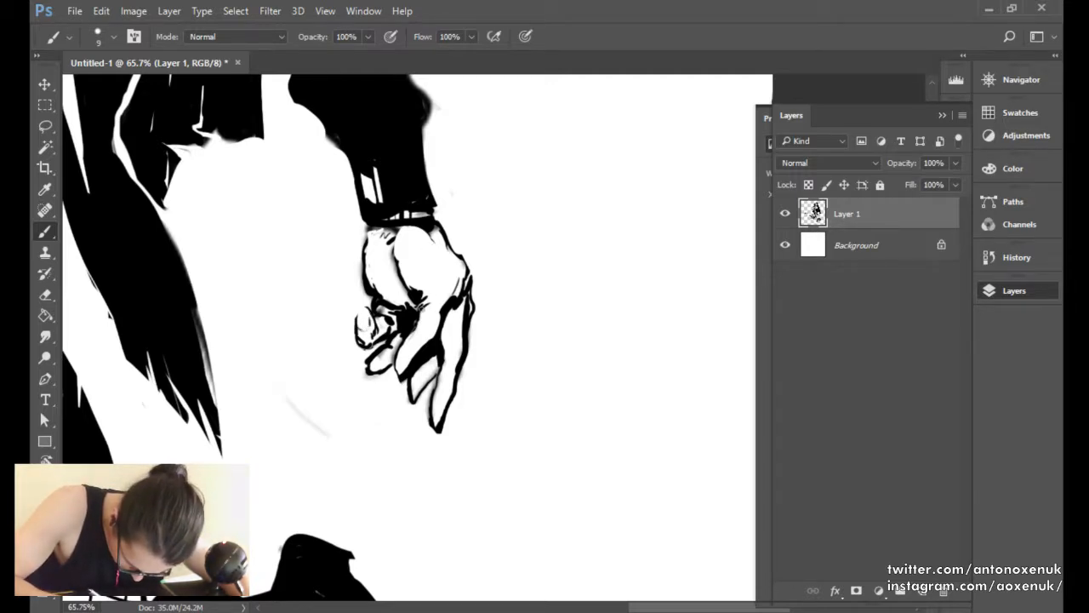
# Clean the finger beside the little finger with the 15 px and 10 px eraser and shade the knuckle gap with the 8 px brush.
pyautogui.press('e')
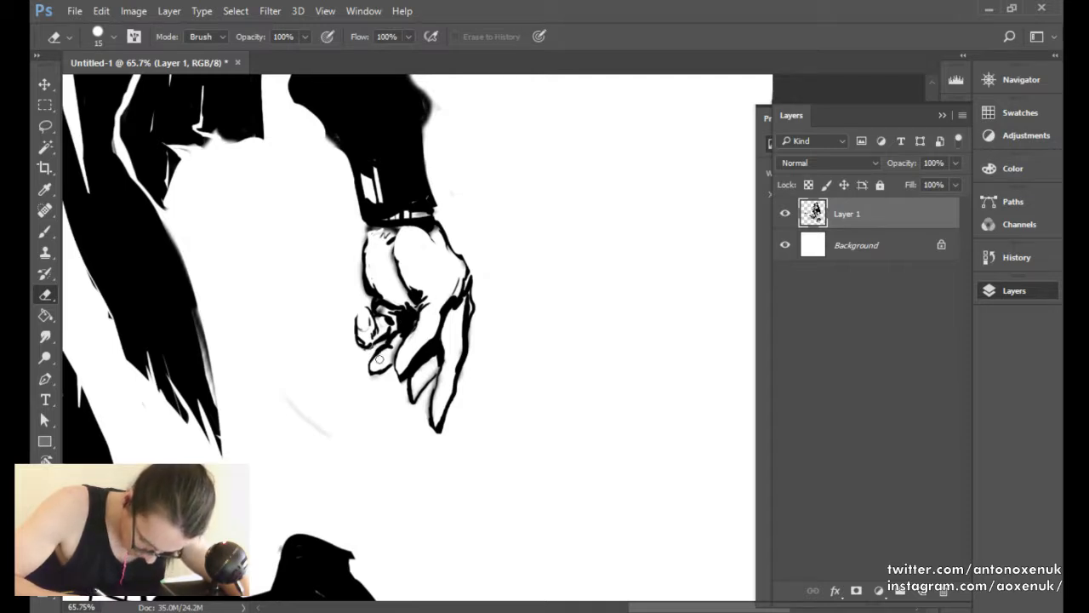
pyautogui.press('b')
pyautogui.press('e')
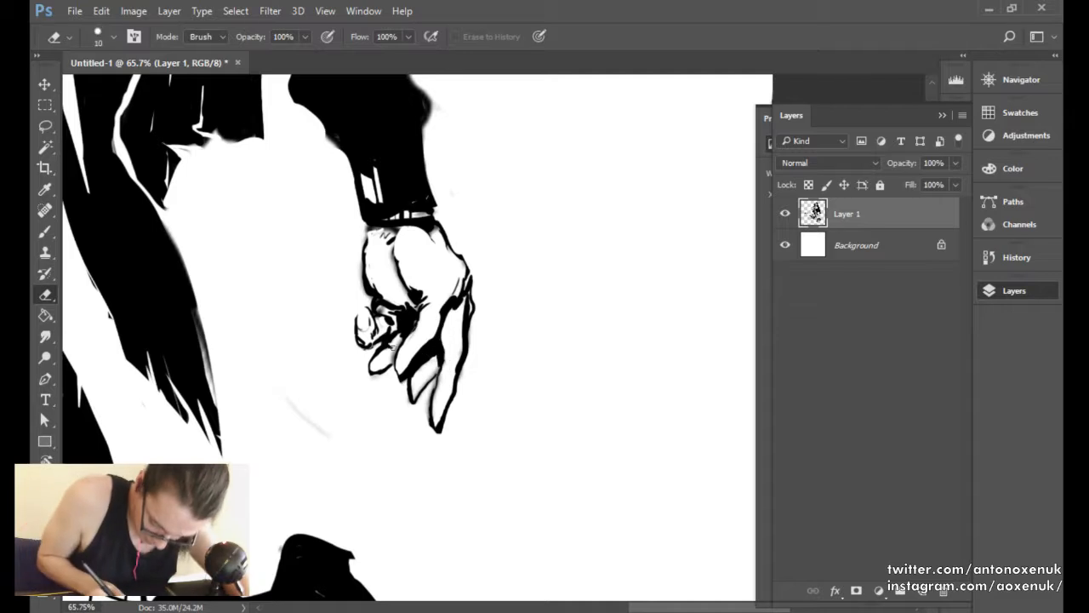
pyautogui.press('b')
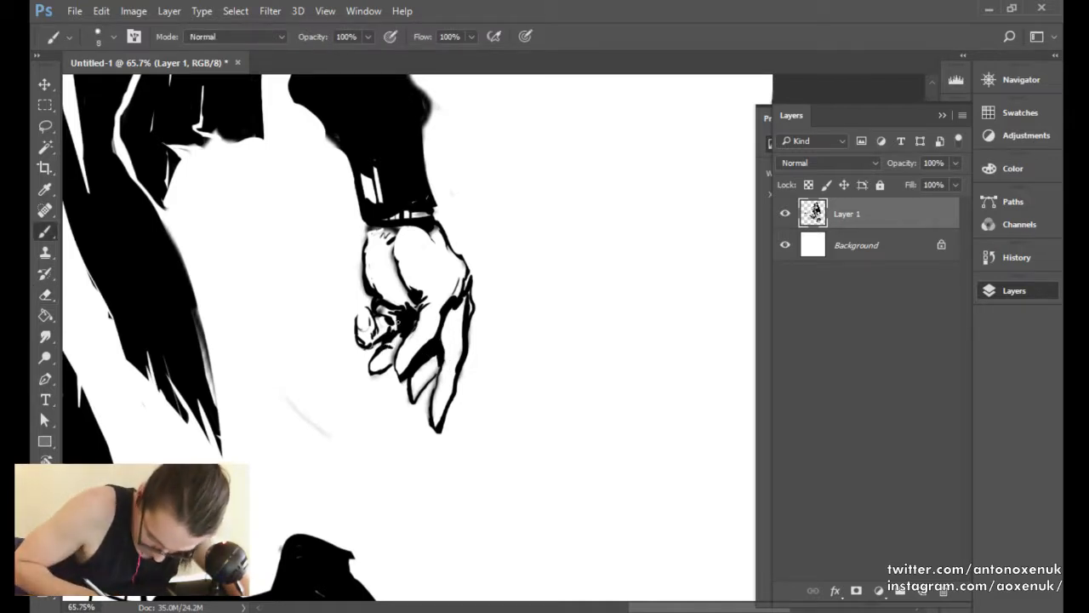
pyautogui.moveTo(395, 319); pyautogui.dragTo(391, 332)
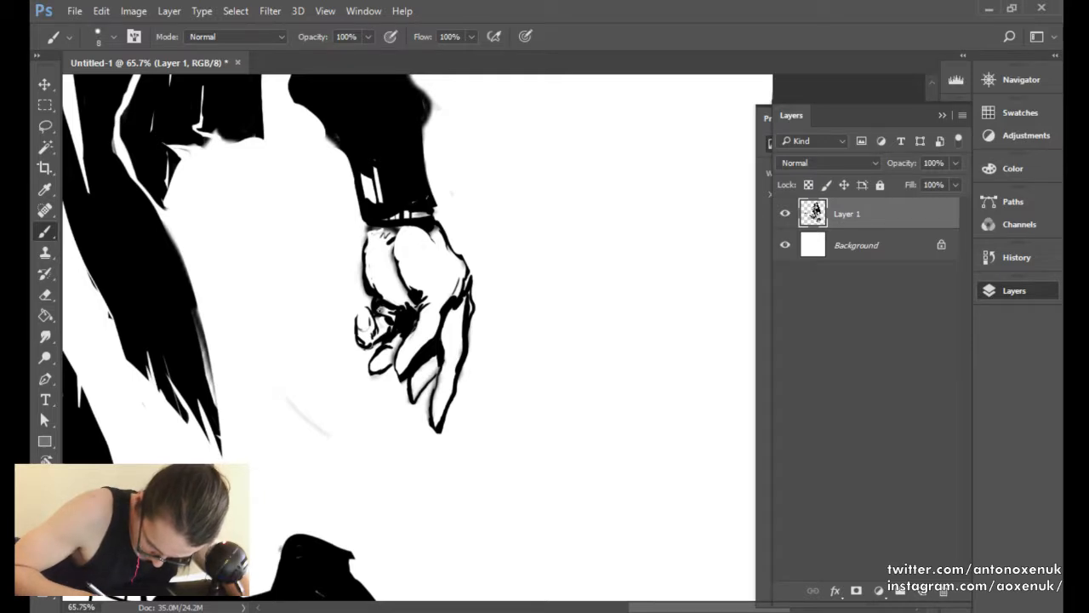
# Thin the lowered hand's palm outline below the cuff with the 8 px eraser.
pyautogui.press('e')
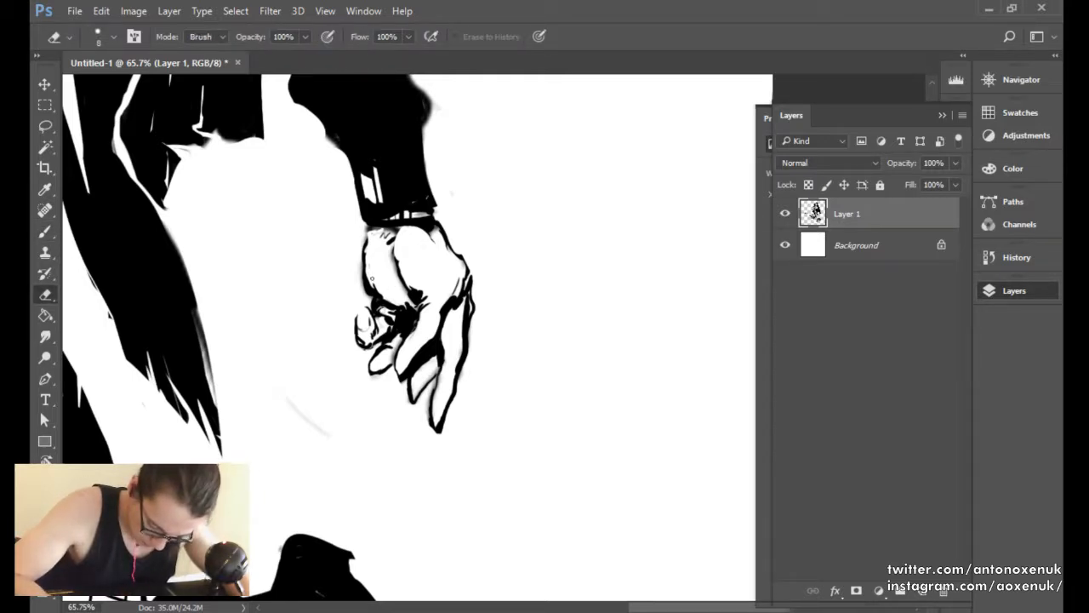
pyautogui.moveTo(366, 296); pyautogui.dragTo(367, 223)
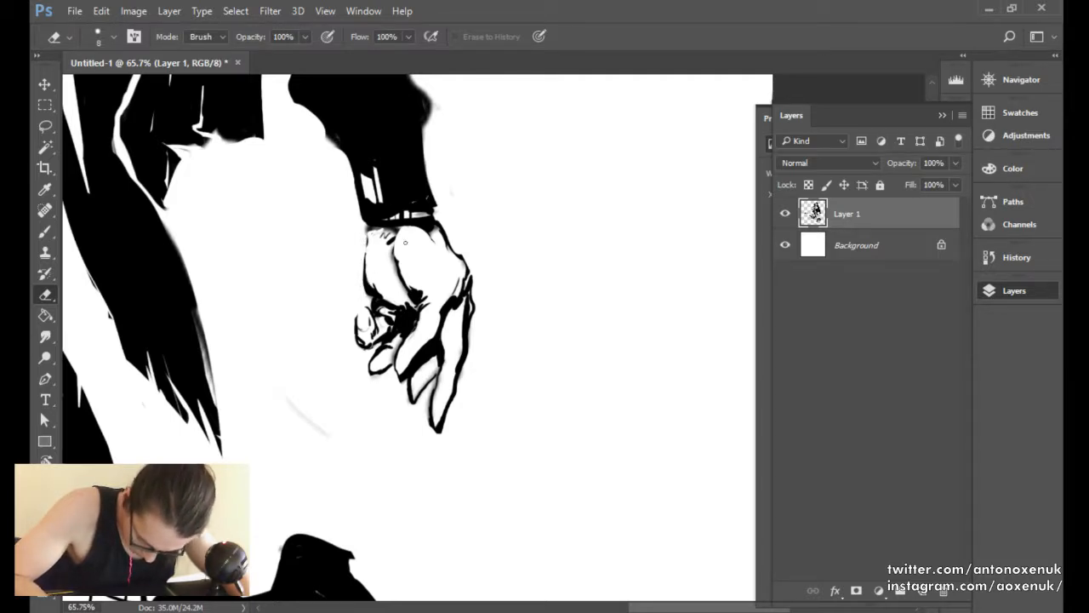
pyautogui.press('b')
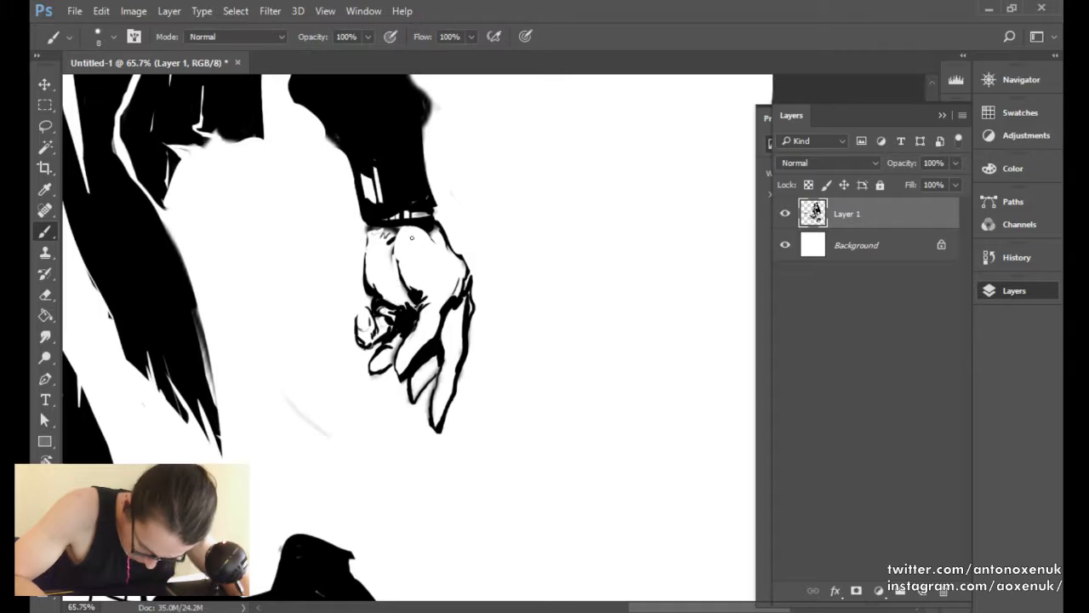
# Flip the illustration horizontally and strengthen the crease between palm and curled fingers with the 10 px brush and eraser.
pyautogui.press('F2')
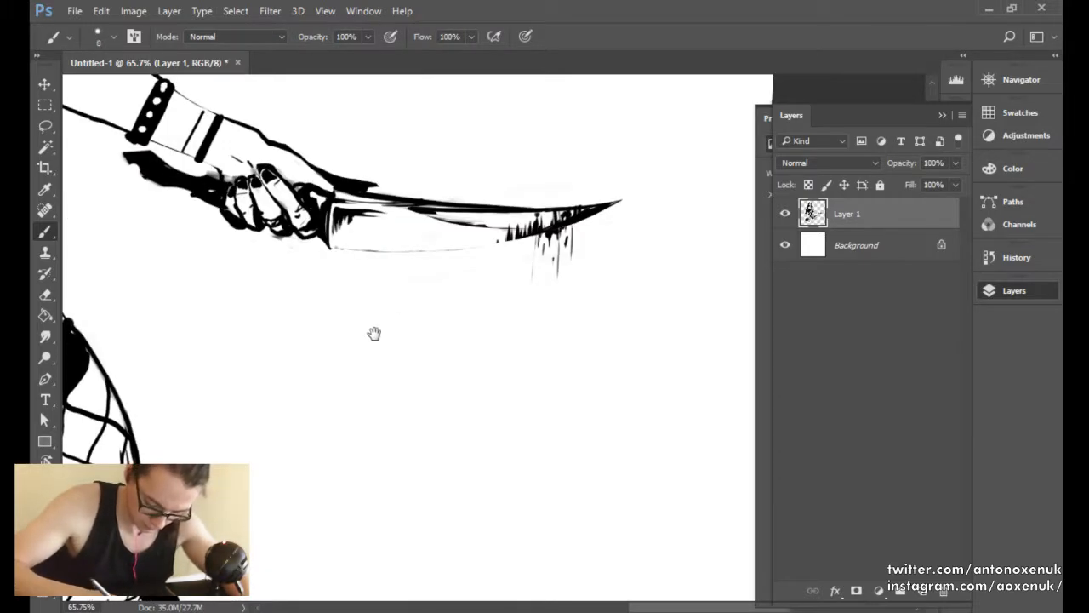
pyautogui.moveTo(374, 332); pyautogui.dragTo(692, 427)
pyautogui.moveTo(693, 427); pyautogui.dragTo(540, 368)
pyautogui.moveTo(394, 366); pyautogui.dragTo(652, 319)
pyautogui.moveTo(333, 337); pyautogui.dragTo(504, 311)
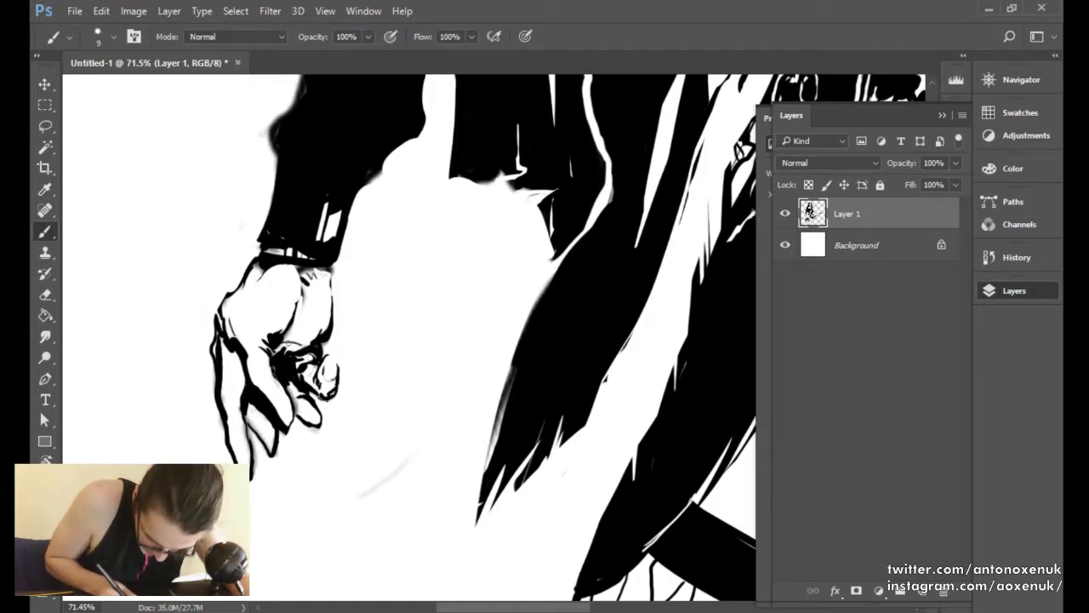
pyautogui.press(']')
pyautogui.press(']')
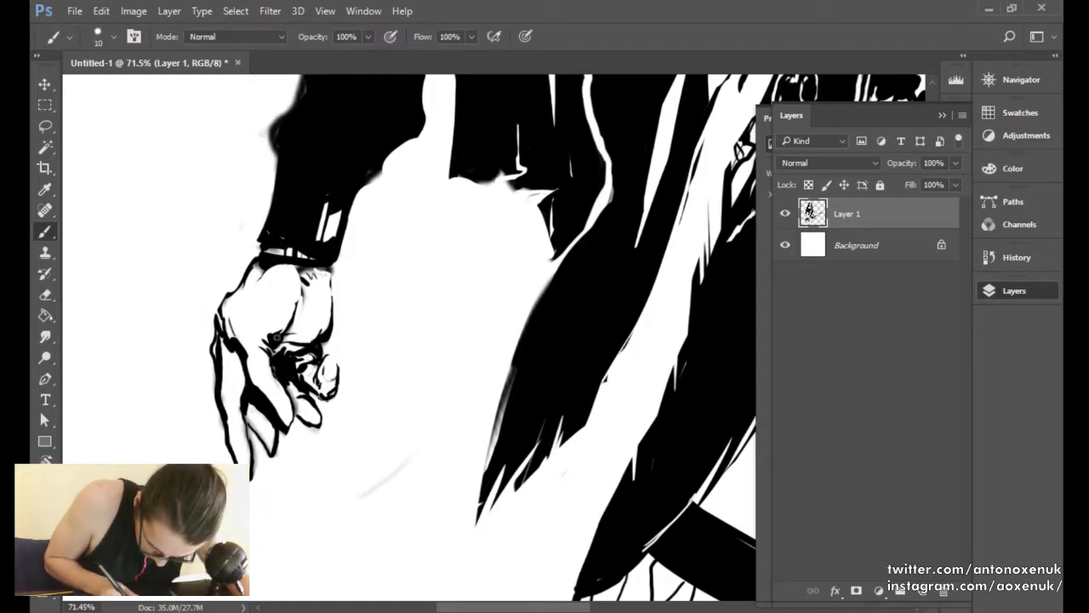
pyautogui.press(']')
pyautogui.press('e')
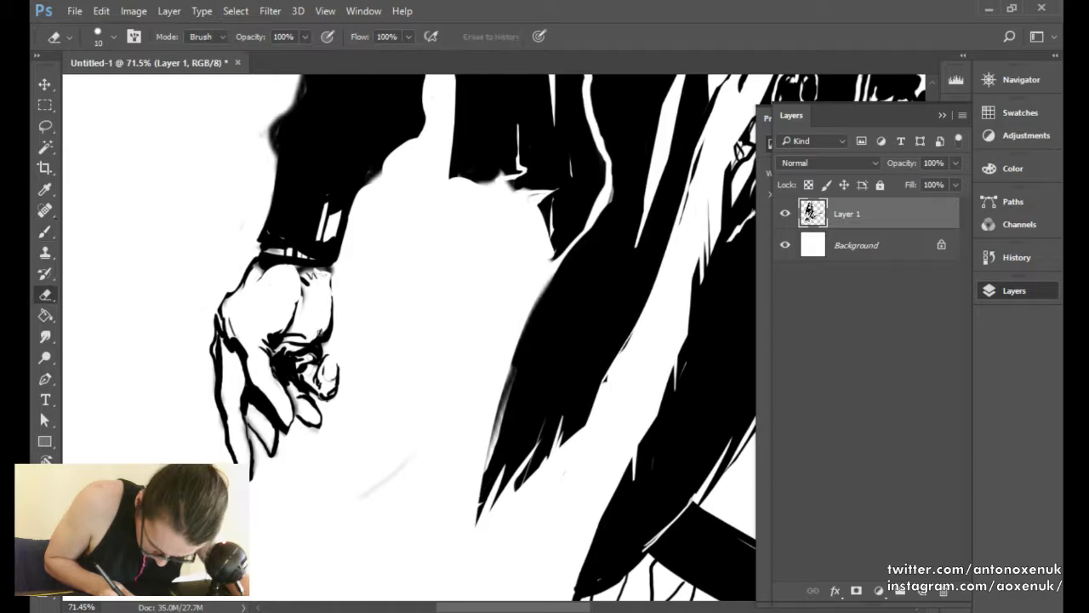
pyautogui.press('b')
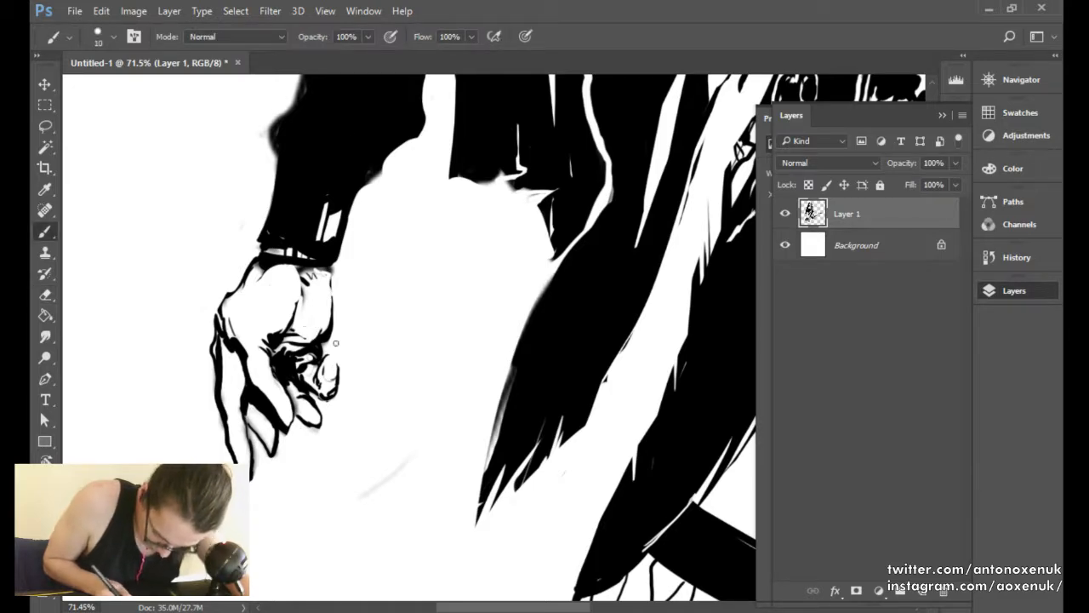
# Touch up the lowered hand's palm and finger lines with the 15 px eraser and 10 px brush.
pyautogui.moveTo(435, 374)
pyautogui.mouseDown()
pyautogui.moveTo(361, 378)
pyautogui.moveTo(441, 347)
pyautogui.mouseUp()
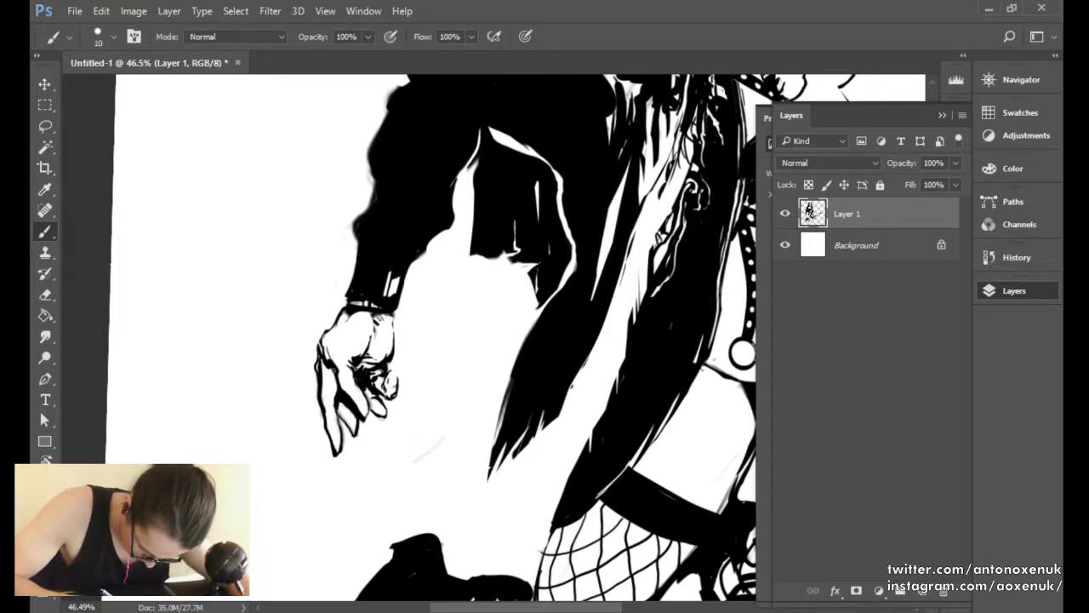
pyautogui.press('e')
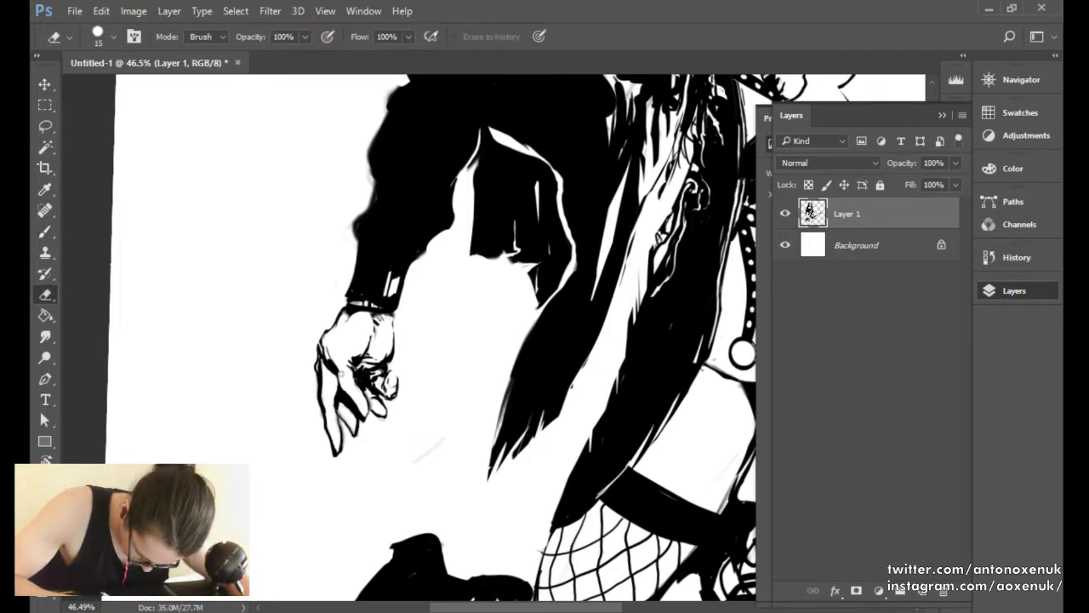
pyautogui.press('b')
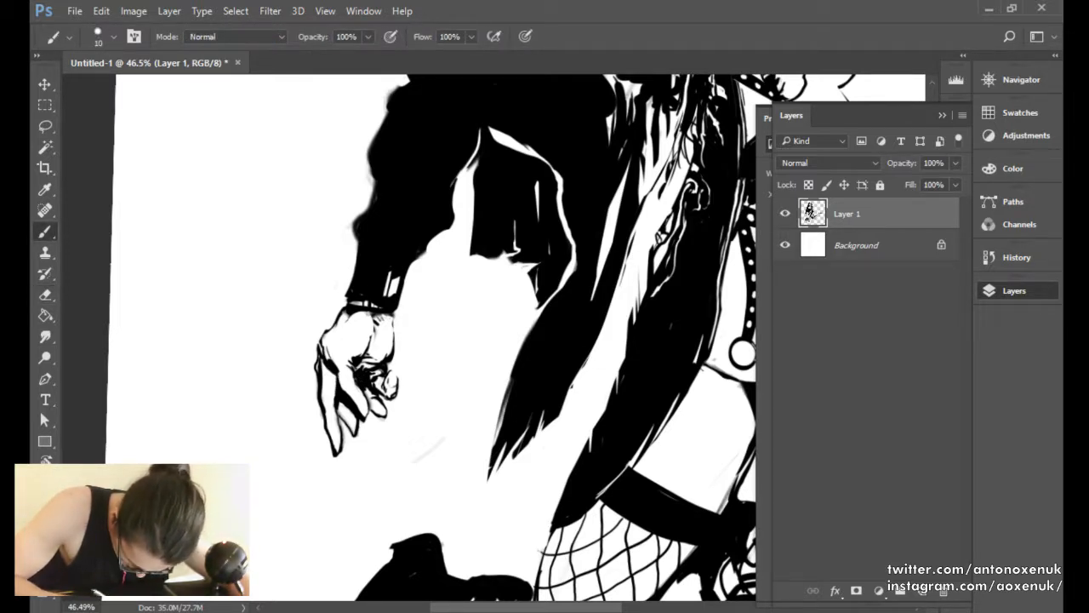
pyautogui.press('e')
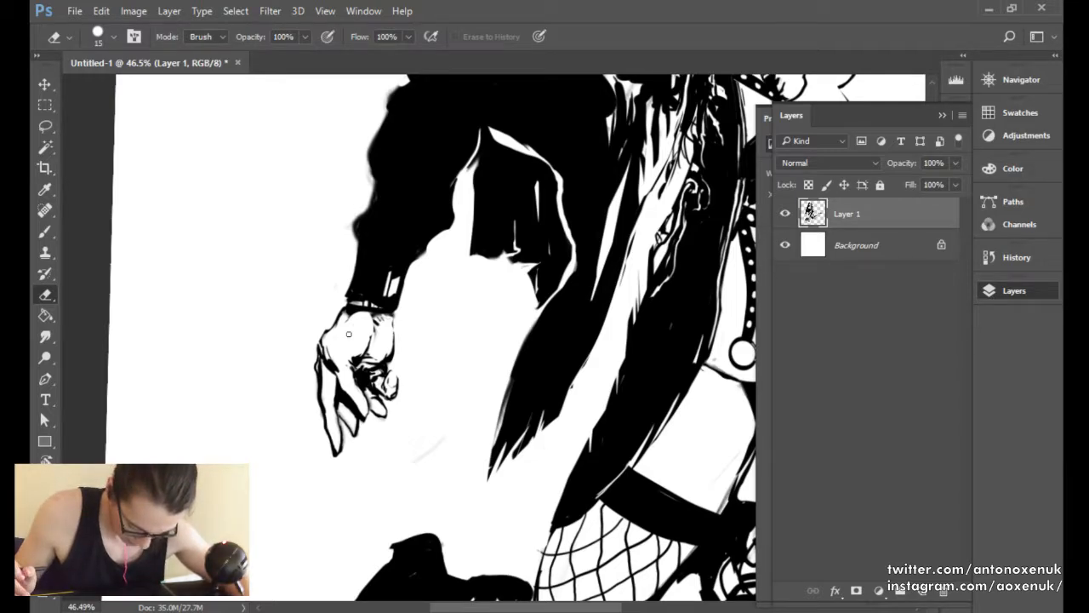
# Trim the outer shoulder edge where the veil meets the black sleeve with the 15 px eraser.
pyautogui.moveTo(618, 387); pyautogui.dragTo(520, 391)
pyautogui.moveTo(671, 389); pyautogui.dragTo(579, 418)
pyautogui.moveTo(507, 400); pyautogui.dragTo(585, 409)
pyautogui.moveTo(527, 382)
pyautogui.mouseDown()
pyautogui.moveTo(494, 366)
pyautogui.moveTo(554, 374)
pyautogui.mouseUp()
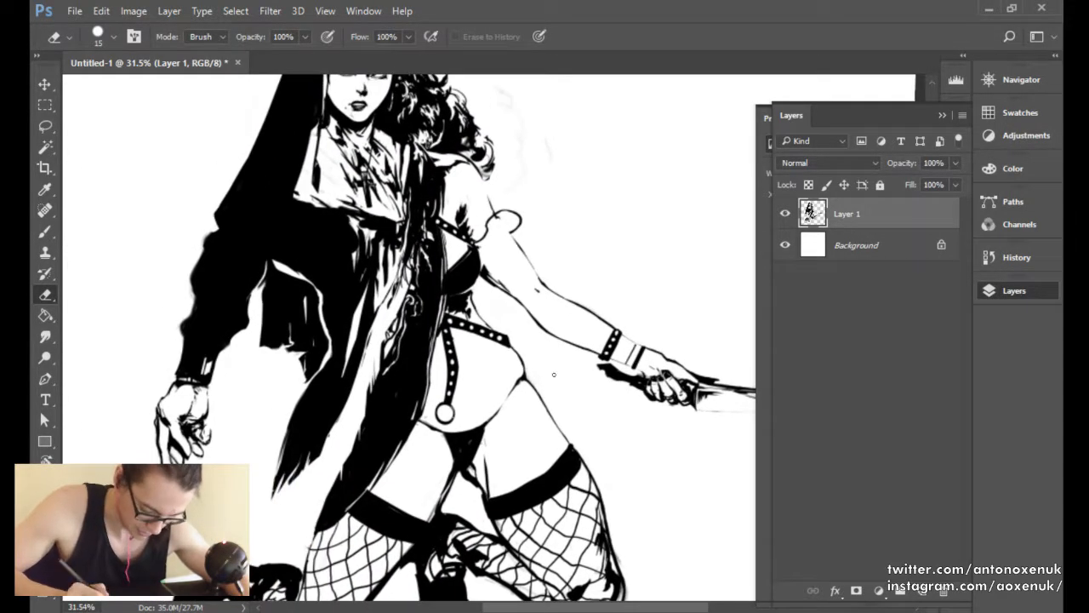
pyautogui.moveTo(202, 248); pyautogui.dragTo(214, 227)
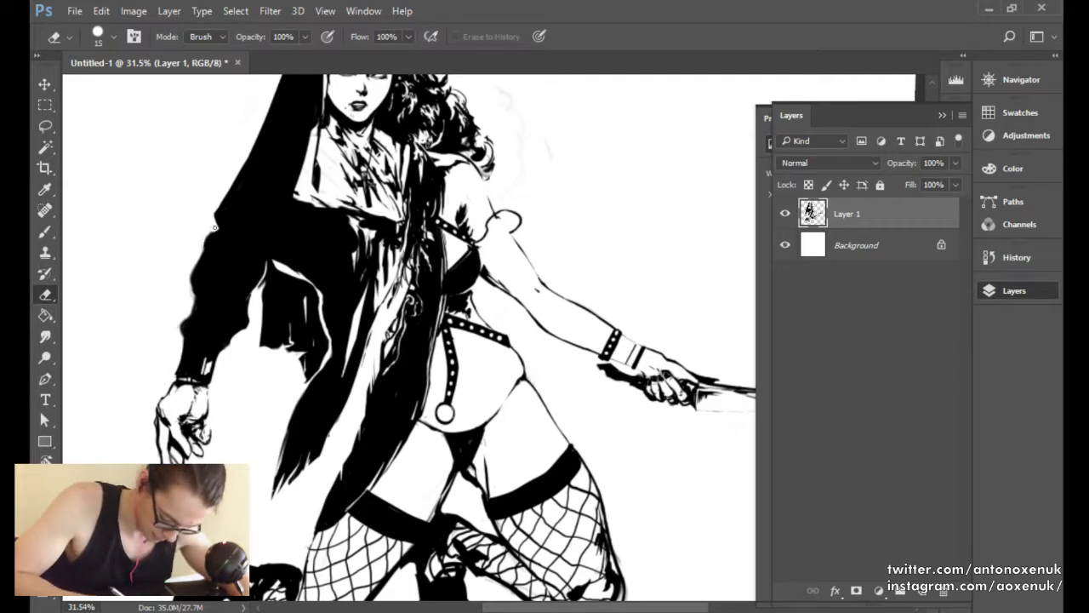
# Paint over the thin white highlight above the lowered arm's cuff with the 10 px brush, undoing and redoing the stroke.
pyautogui.press('b')
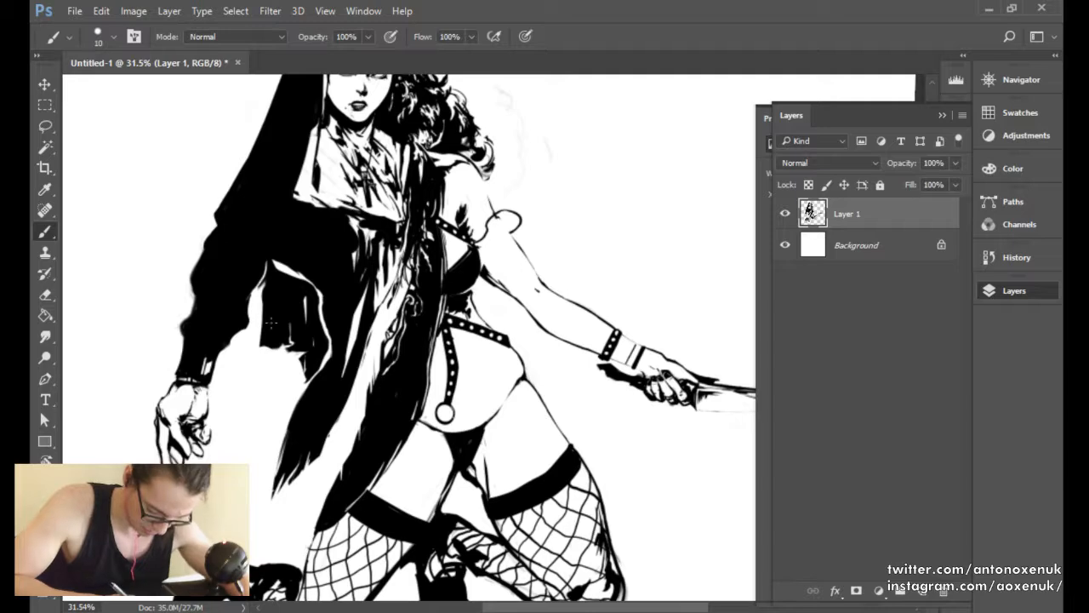
pyautogui.scroll(3, 191, 353)
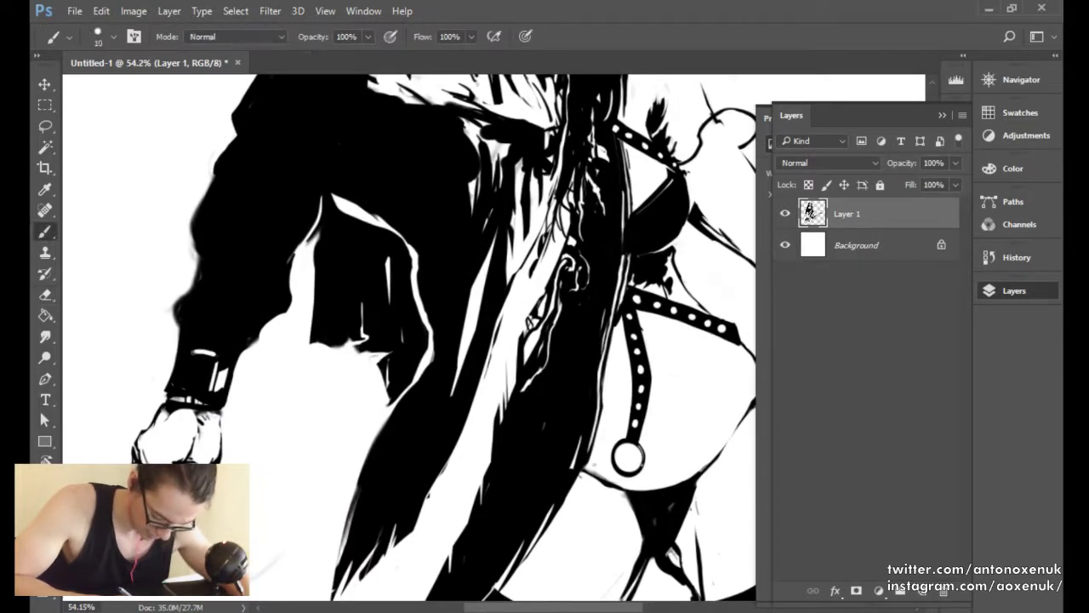
pyautogui.moveTo(193, 351); pyautogui.dragTo(205, 353)
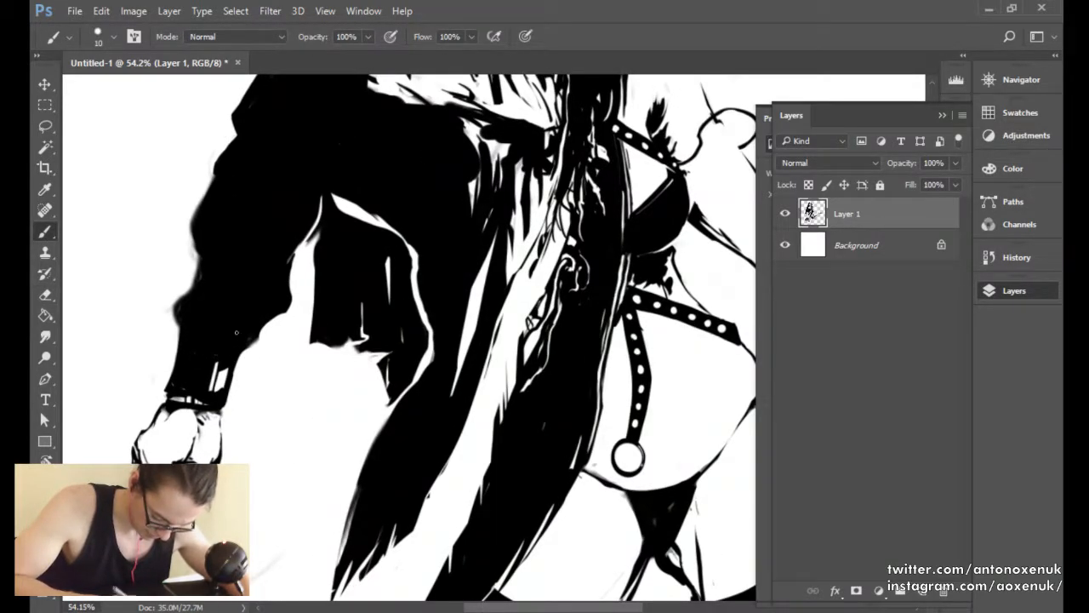
pyautogui.hotkey('ctrl', 'z')
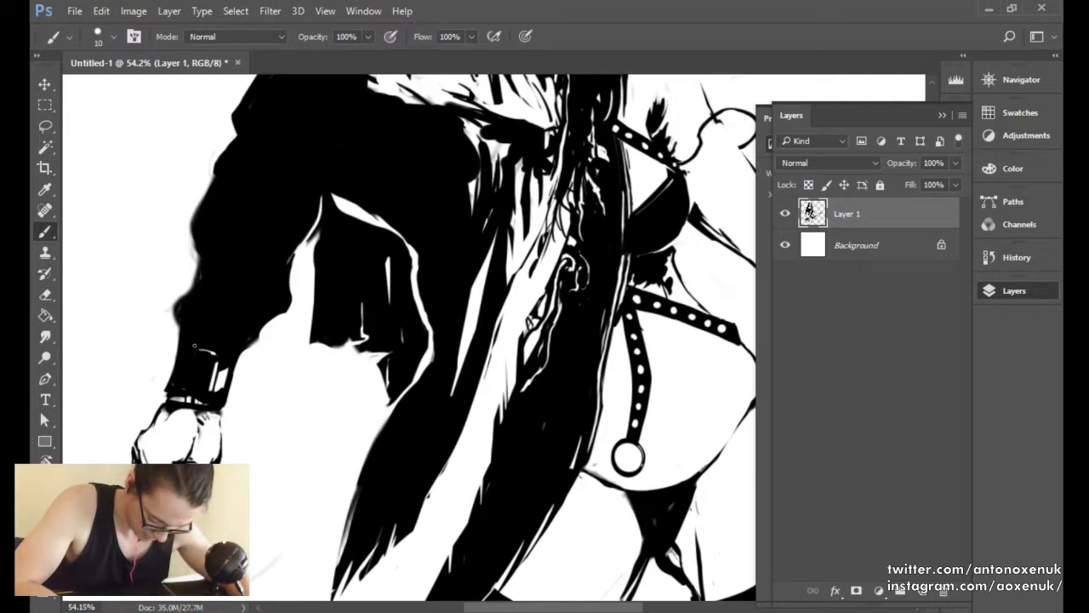
pyautogui.moveTo(194, 346); pyautogui.dragTo(218, 352)
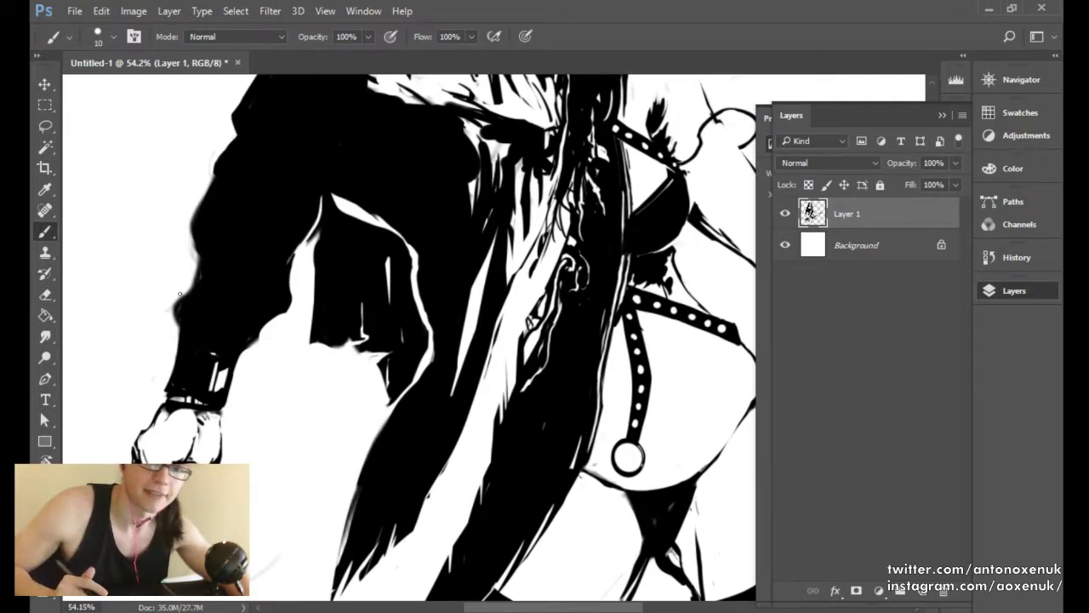
pyautogui.moveTo(569, 358); pyautogui.dragTo(527, 374)
pyautogui.moveTo(748, 516); pyautogui.dragTo(553, 411)
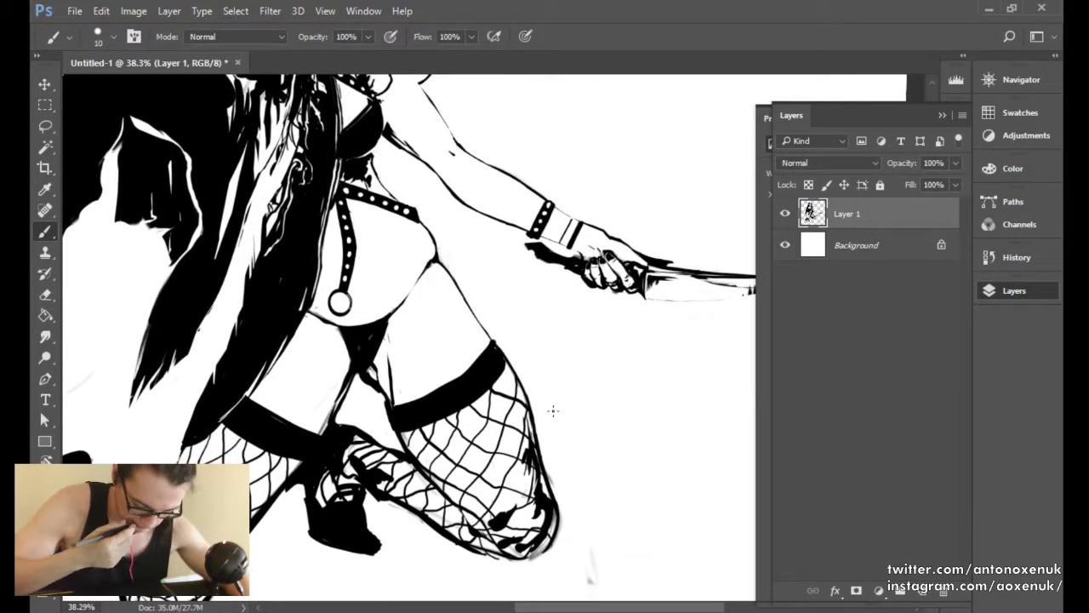
pyautogui.press(']')
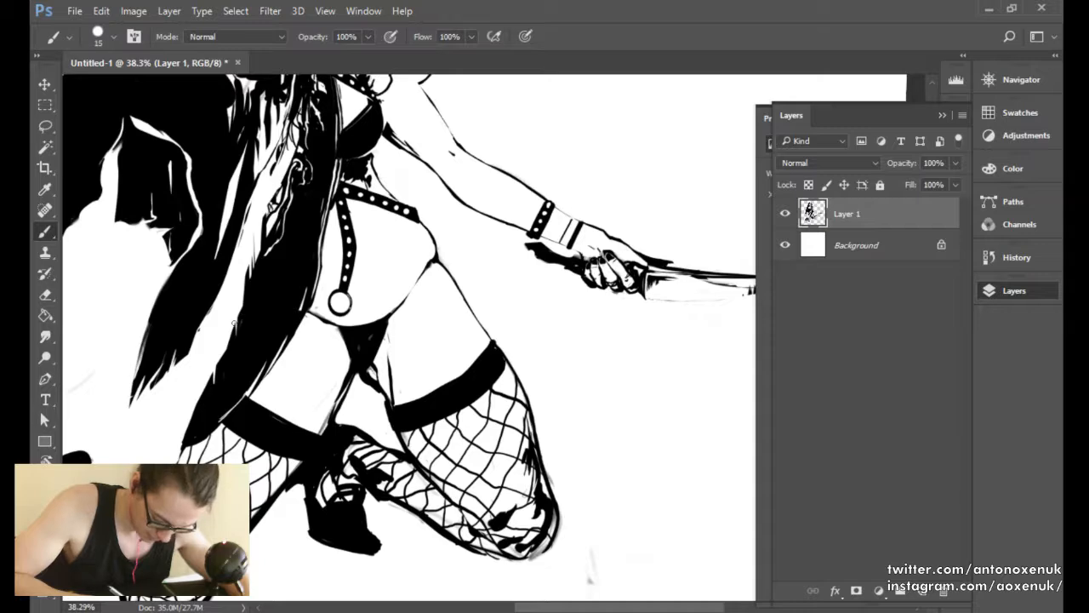
pyautogui.press('[')
pyautogui.moveTo(218, 373); pyautogui.dragTo(243, 288)
pyautogui.moveTo(382, 204)
pyautogui.mouseDown()
pyautogui.moveTo(351, 219)
pyautogui.moveTo(345, 241)
pyautogui.mouseUp()
pyautogui.hotkey('ctrl', 'z')
pyautogui.moveTo(306, 200); pyautogui.dragTo(261, 337)
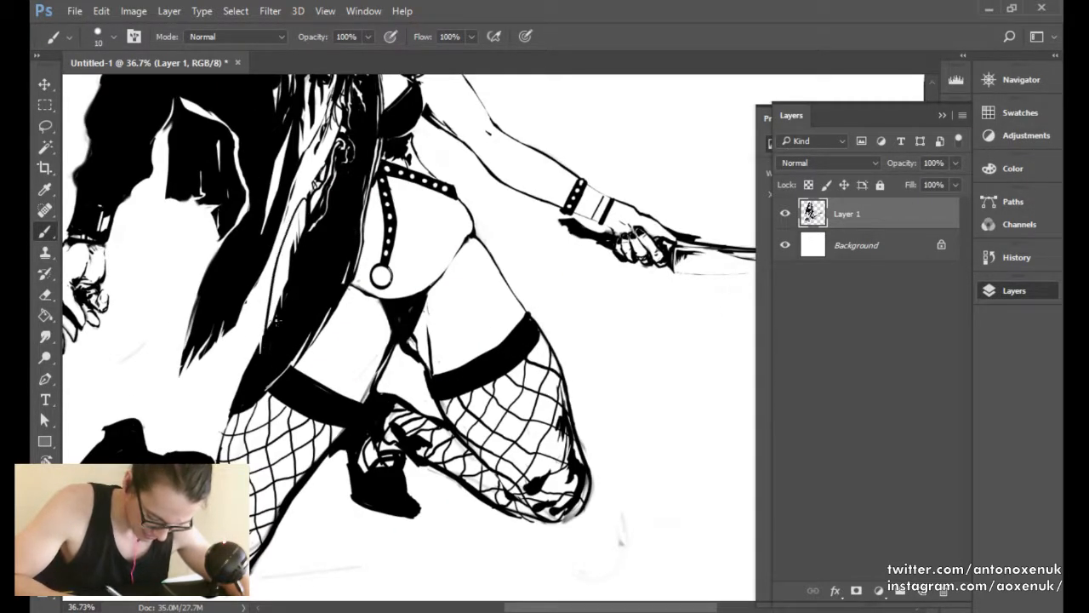
pyautogui.hotkey('ctrl', 'z')
pyautogui.hotkey('ctrl', 'z')
pyautogui.hotkey('ctrl', 'z')
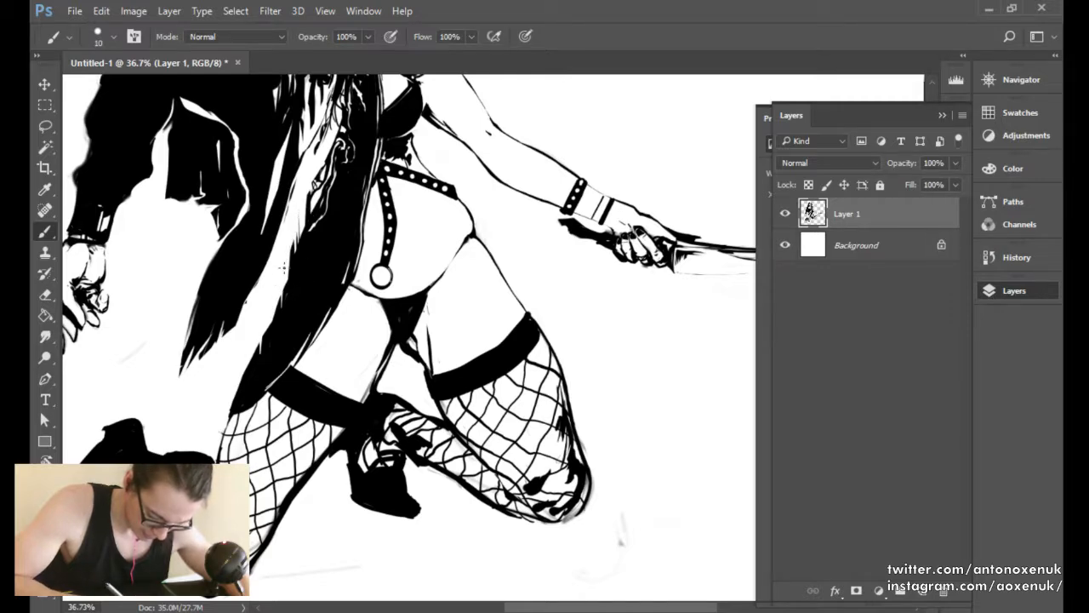
pyautogui.moveTo(307, 201); pyautogui.dragTo(276, 311)
pyautogui.hotkey('ctrl', 'z')
# Draw a long curved line down the white gap between the robe's two hanging panels with the 10 px brush.
pyautogui.moveTo(309, 199); pyautogui.dragTo(261, 352)
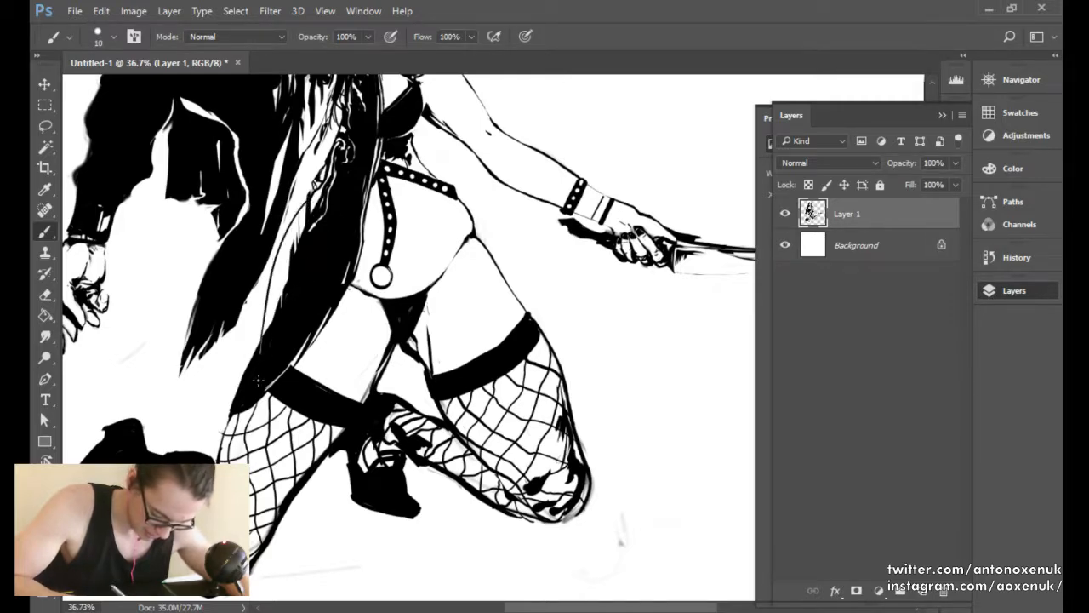
pyautogui.moveTo(359, 239); pyautogui.dragTo(340, 238)
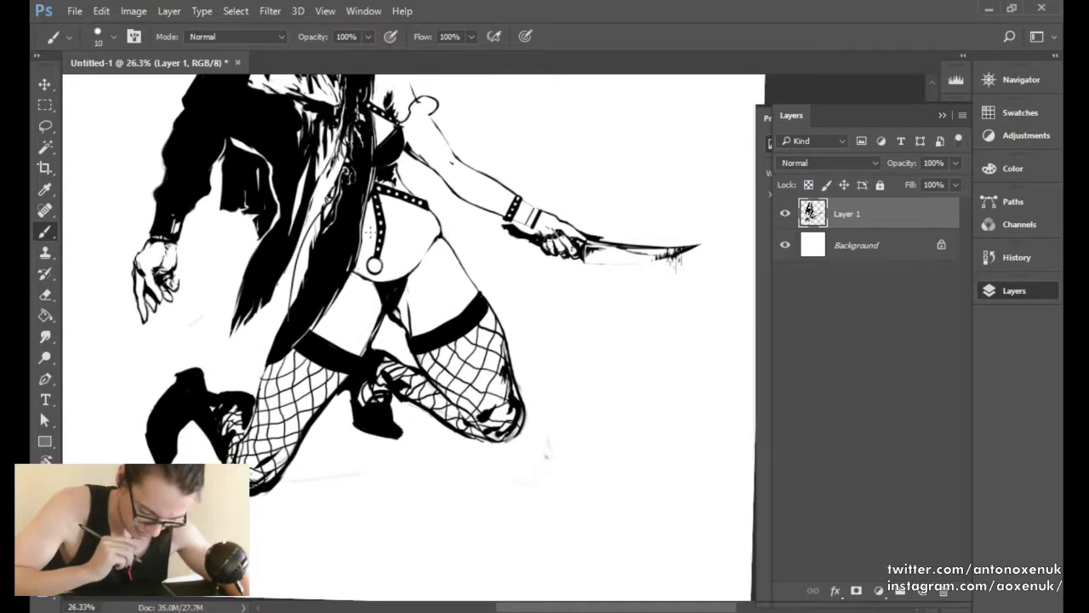
pyautogui.moveTo(440, 243); pyautogui.dragTo(415, 341)
# Fill the outer robe panel black up to the curved line with the 45 px and 20 px brush and trim its lower edge with the 15 px eraser.
pyautogui.press('e')
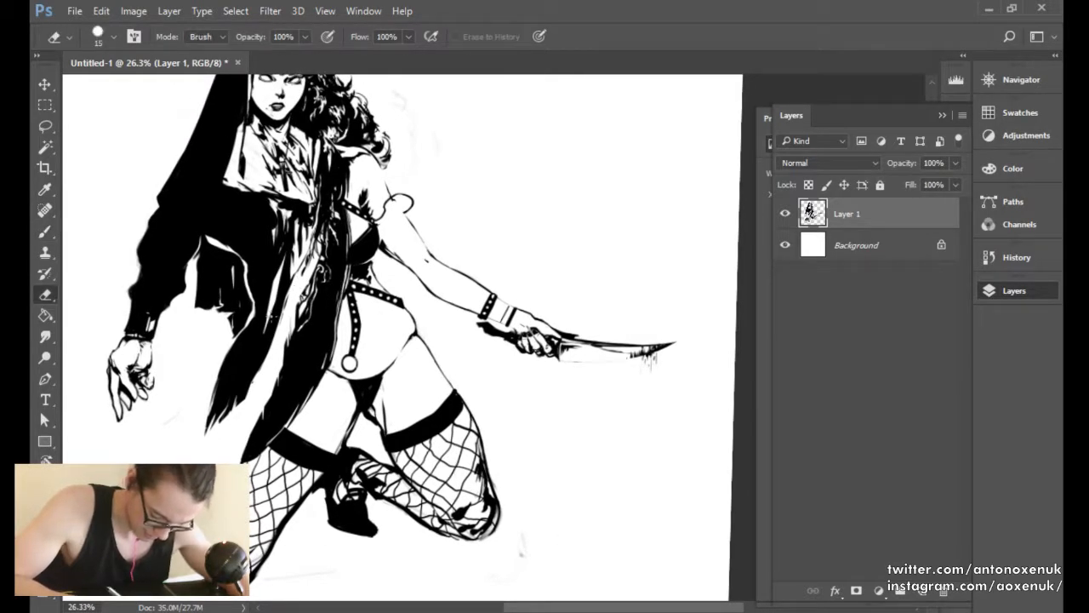
pyautogui.press('b')
pyautogui.moveTo(268, 331); pyautogui.dragTo(282, 259)
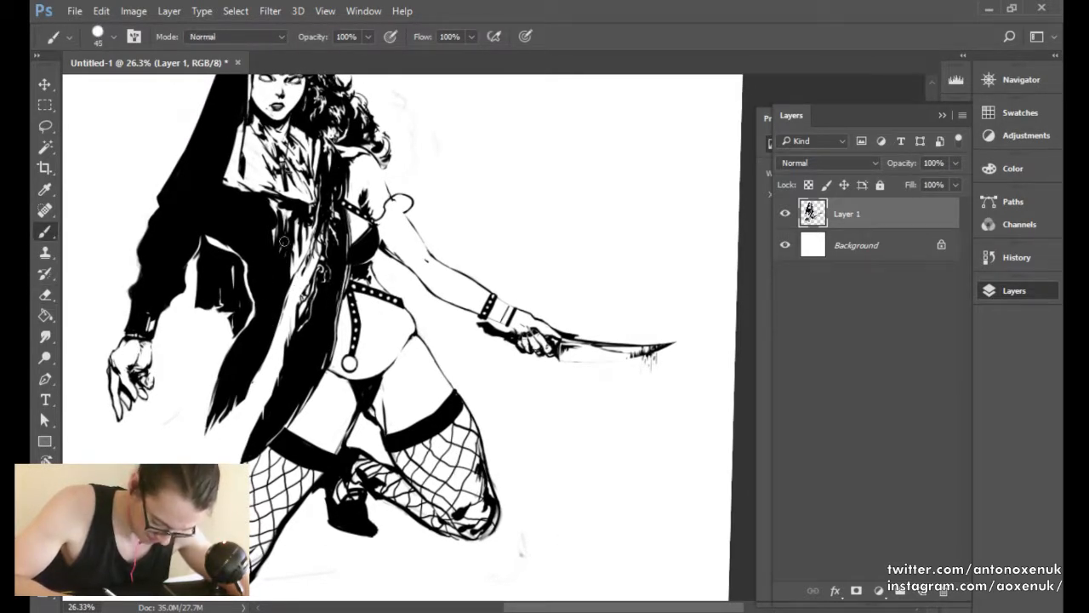
pyautogui.press('[')
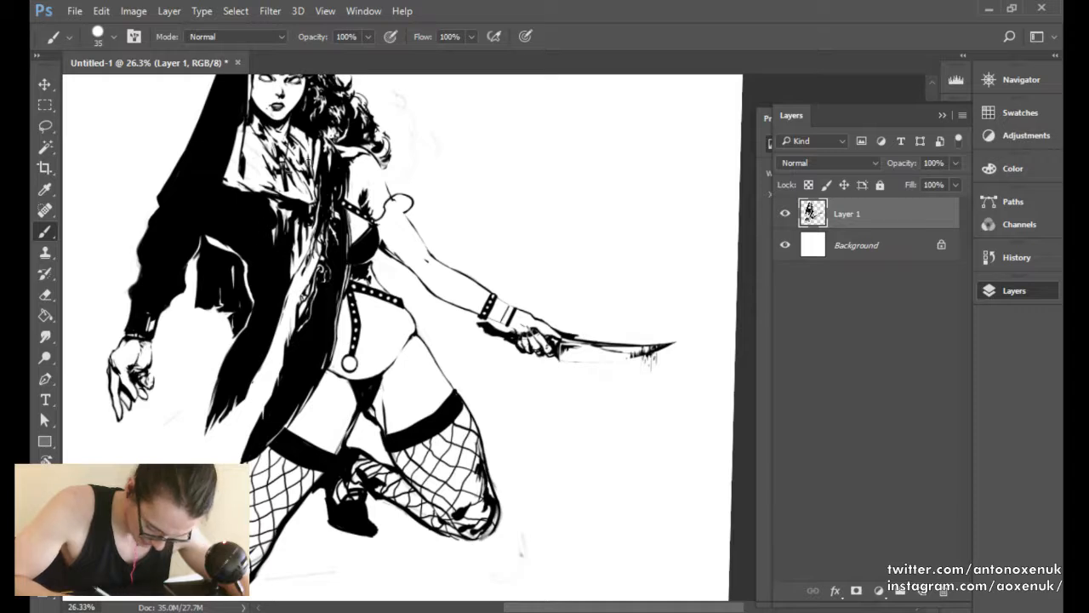
pyautogui.press('[')
pyautogui.press('[')
pyautogui.press('[')
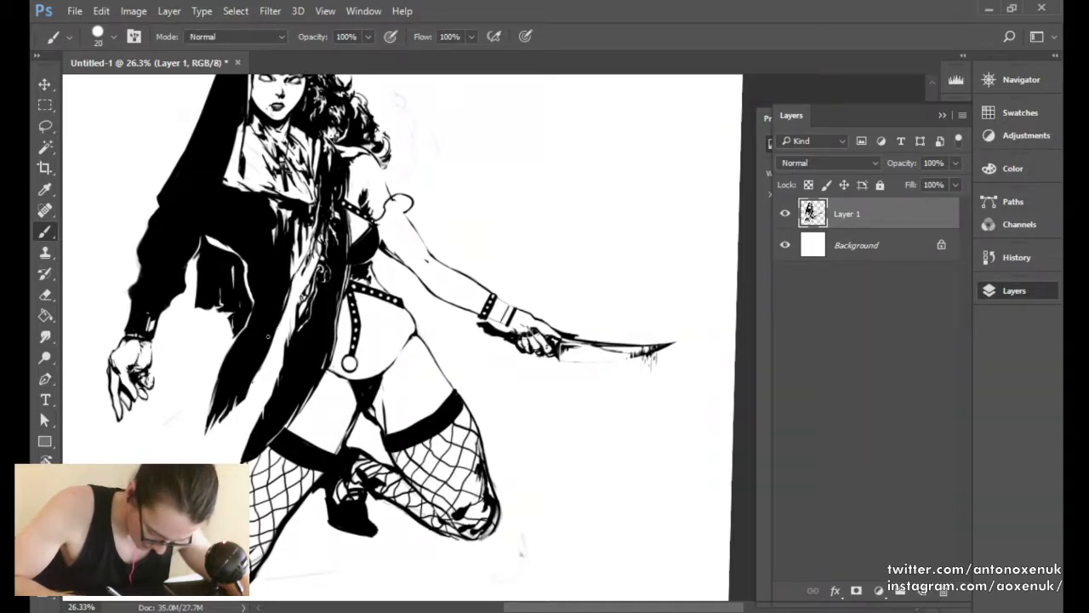
pyautogui.moveTo(290, 292)
pyautogui.mouseDown()
pyautogui.moveTo(242, 395)
pyautogui.moveTo(288, 295)
pyautogui.mouseUp()
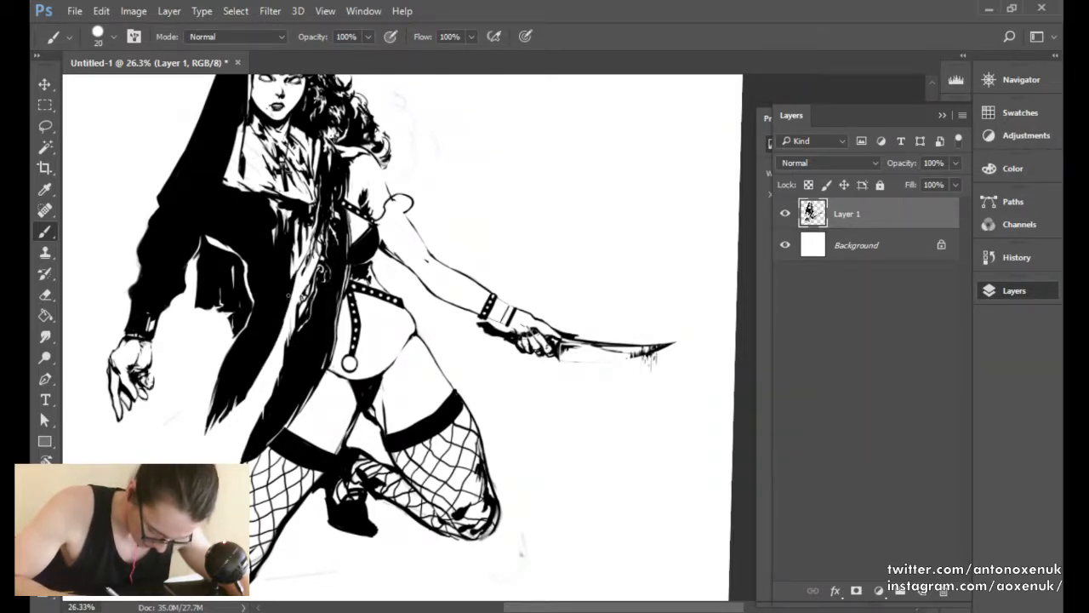
pyautogui.press('e')
pyautogui.moveTo(238, 407)
pyautogui.mouseDown()
pyautogui.moveTo(253, 387)
pyautogui.moveTo(239, 404)
pyautogui.mouseUp()
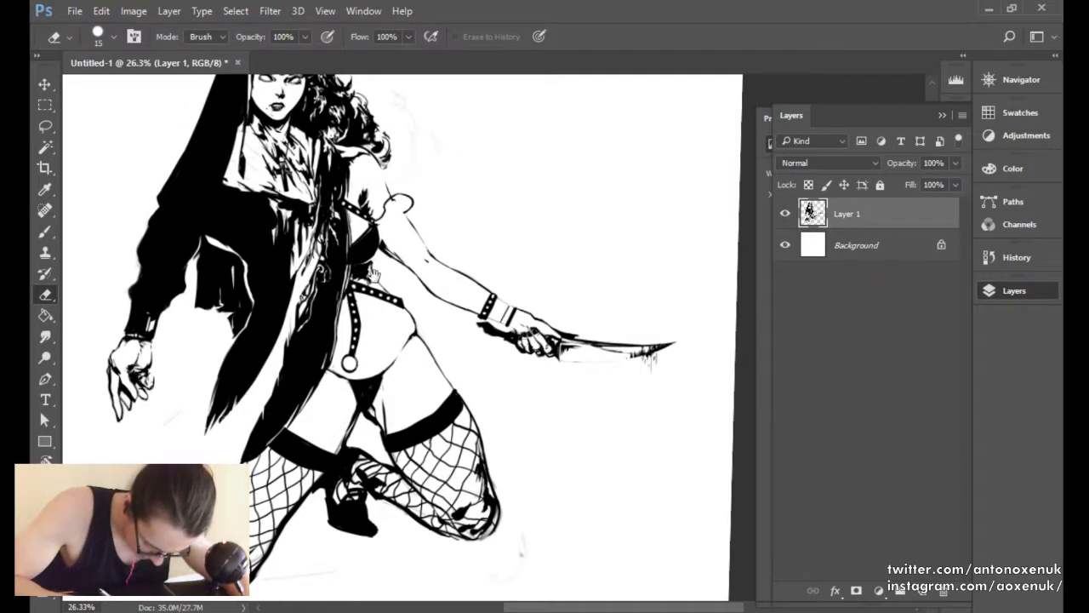
# Flip the illustration horizontally and darken the robe's folds below the white collar with the 20 px brush.
pyautogui.scroll(-6, 362, 263)
pyautogui.hotkey('ctrl', 'h')
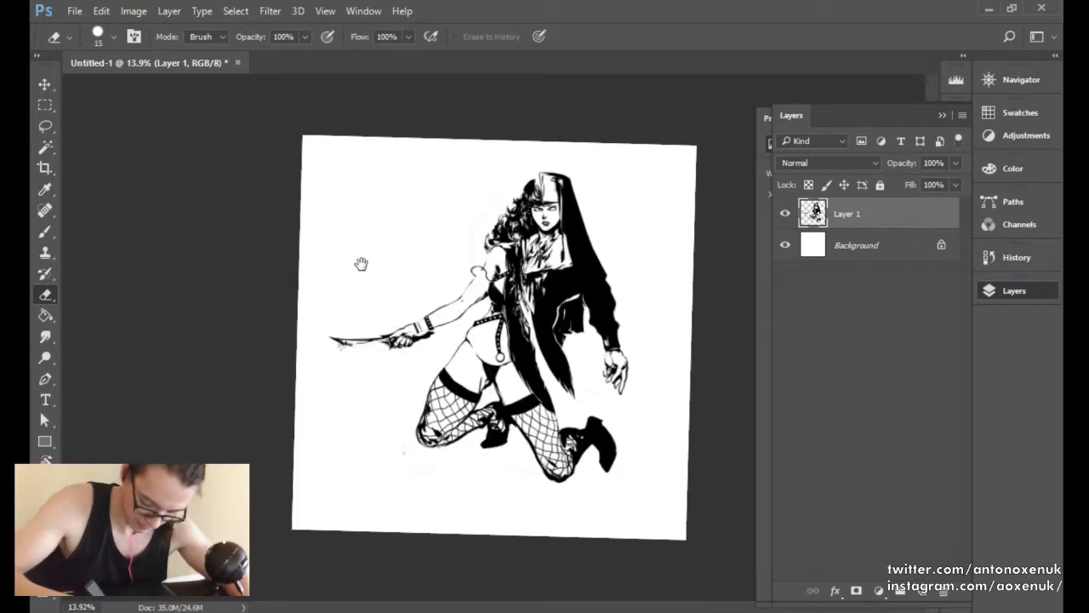
pyautogui.moveTo(581, 354); pyautogui.dragTo(638, 306)
pyautogui.moveTo(638, 306); pyautogui.dragTo(479, 328)
pyautogui.moveTo(396, 372); pyautogui.dragTo(409, 381)
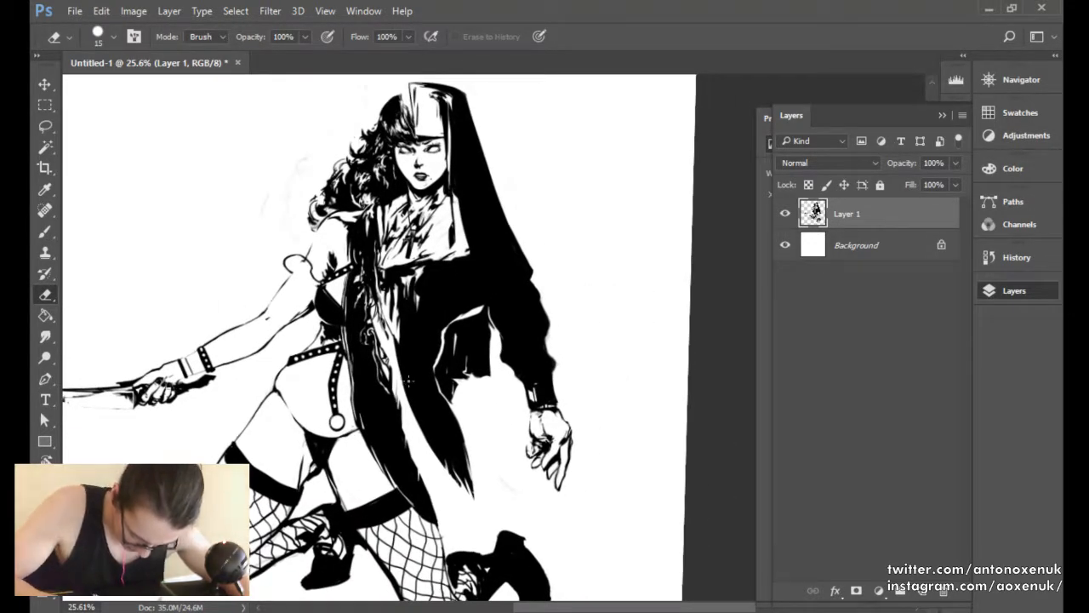
pyautogui.press('b')
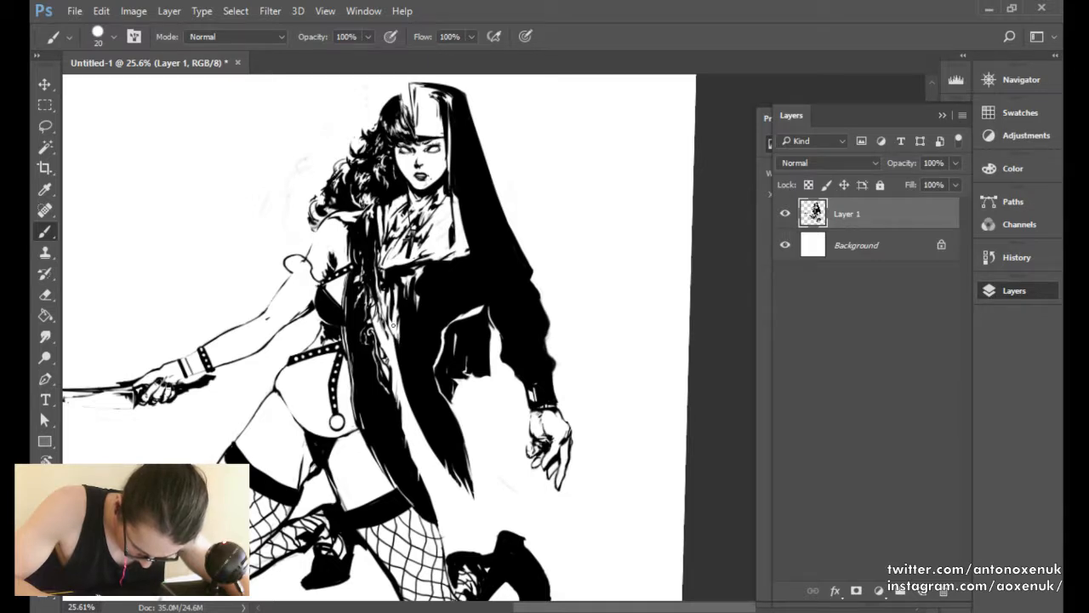
pyautogui.moveTo(394, 325)
pyautogui.mouseDown()
pyautogui.moveTo(397, 339)
pyautogui.moveTo(376, 260)
pyautogui.mouseUp()
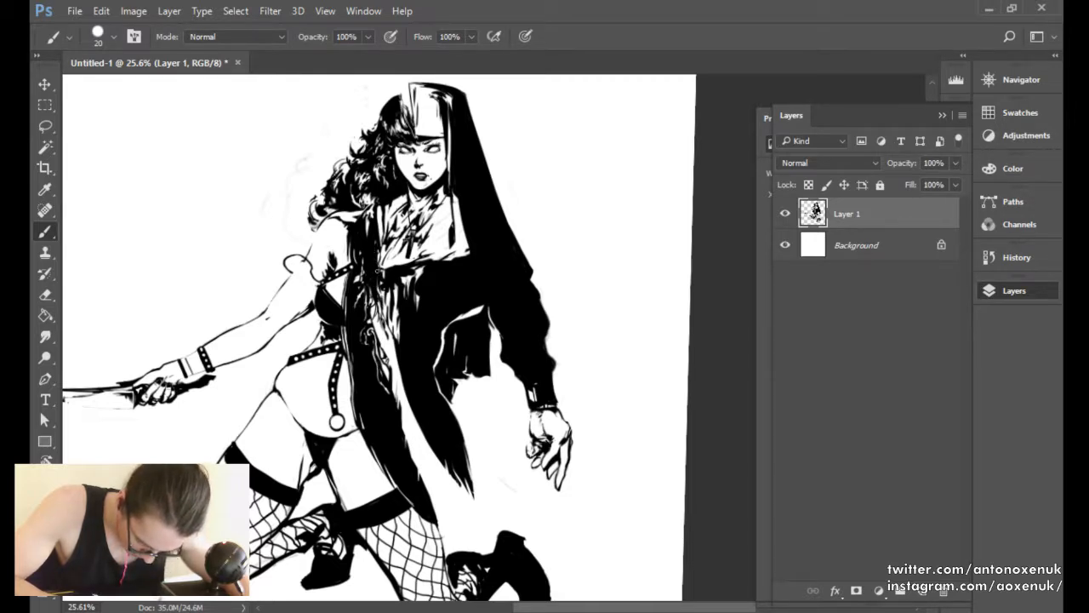
pyautogui.press('e')
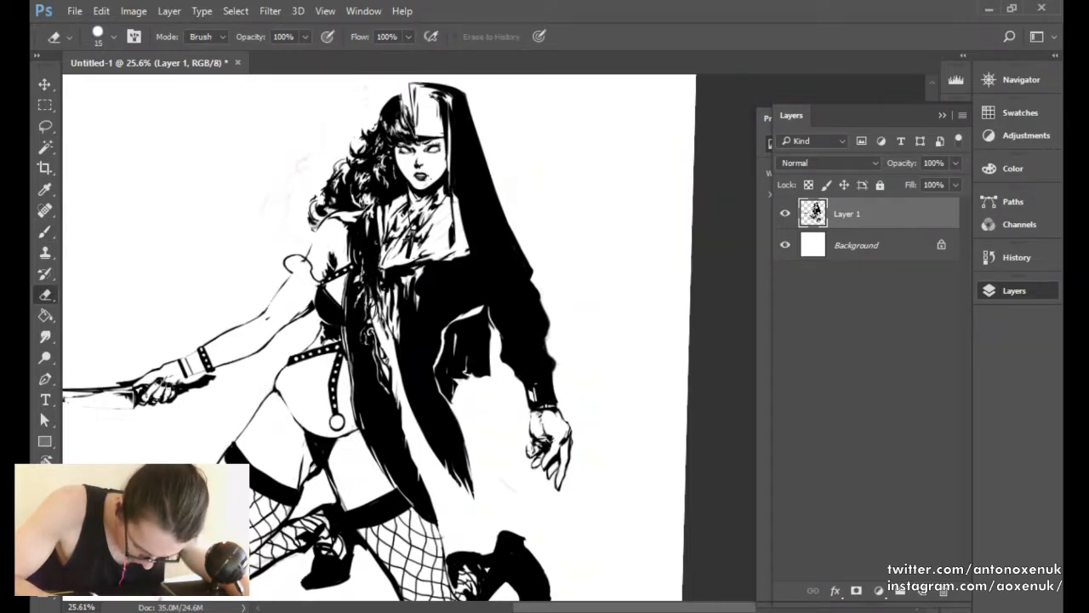
pyautogui.press('b')
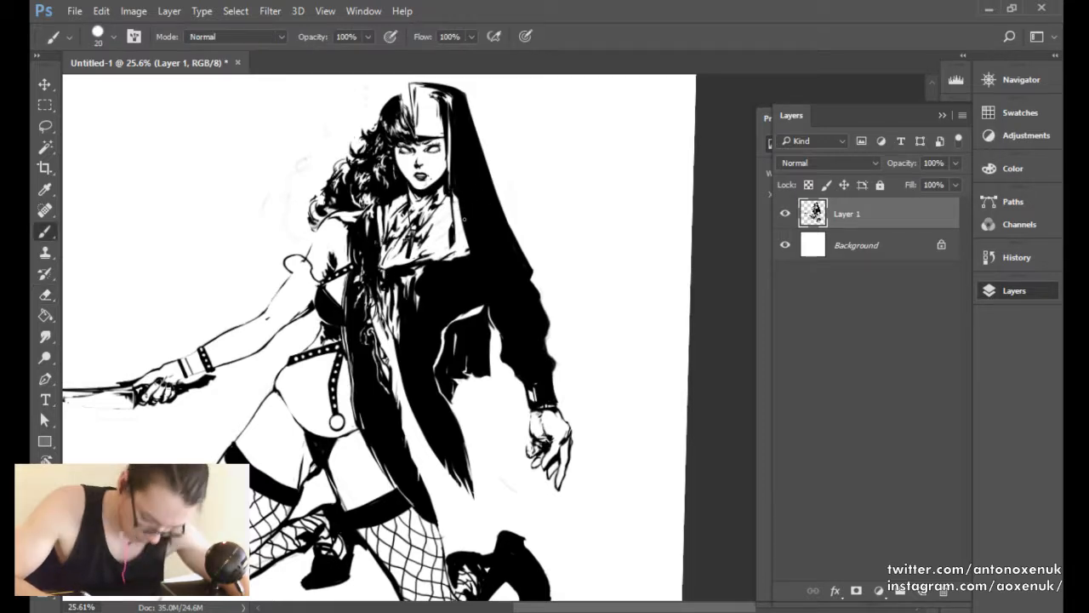
# Refine the upper end of the white gap between the robe panels with the 15 px eraser and the 20 px and 10 px brush.
pyautogui.hotkey('ctrl', '0')
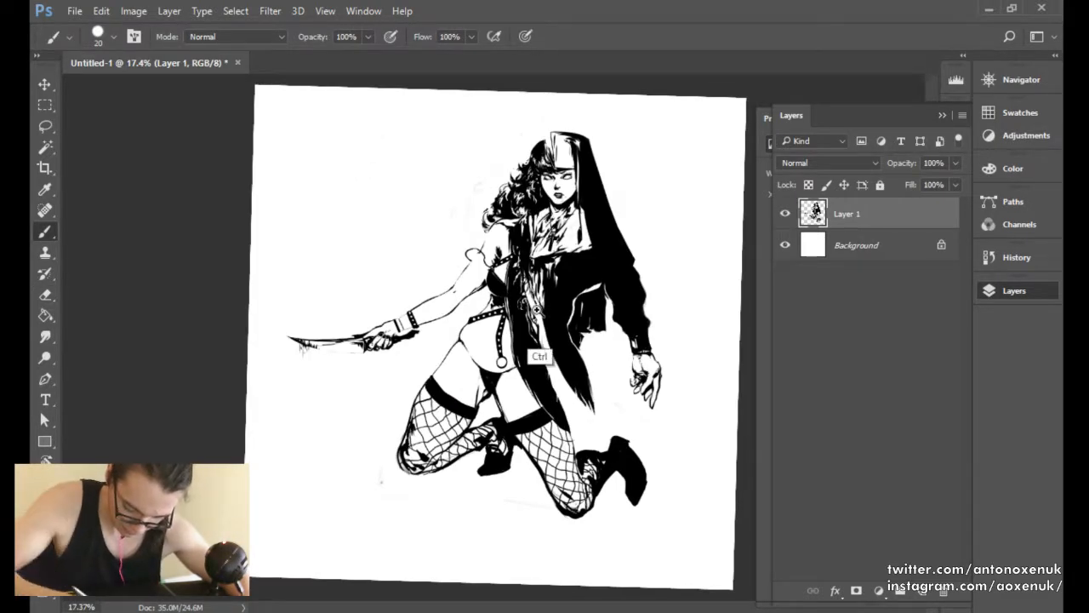
pyautogui.scroll(3, 530, 301)
pyautogui.press('e')
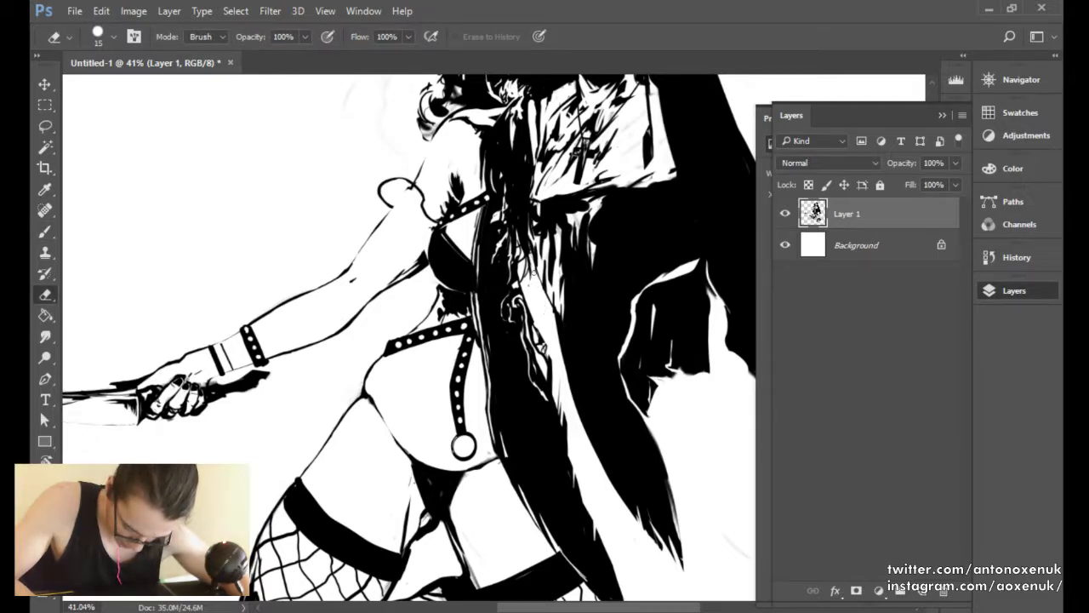
pyautogui.press('b')
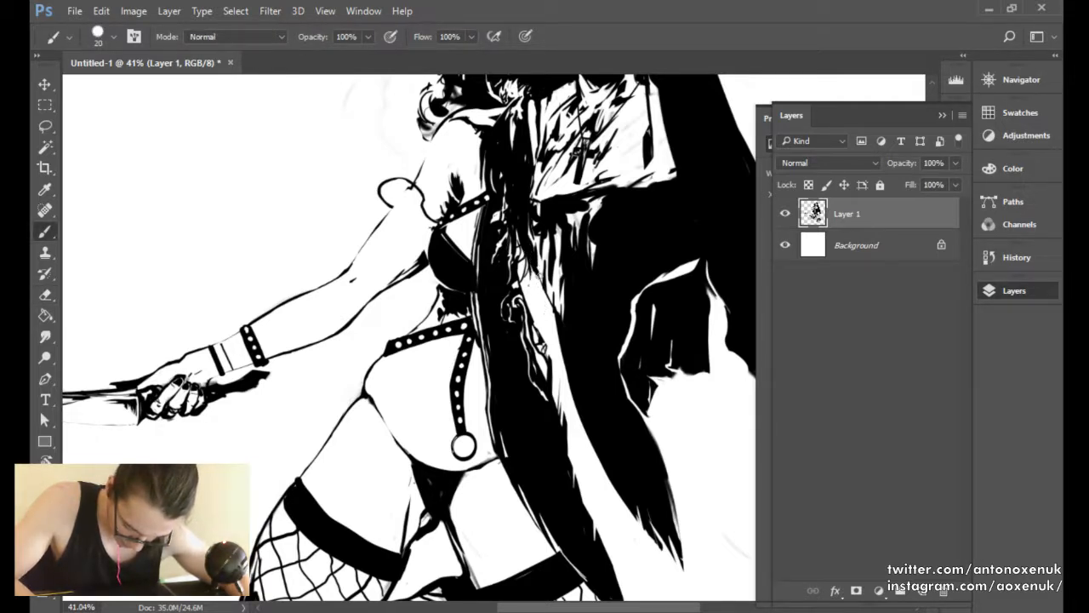
pyautogui.press('e')
pyautogui.press('b')
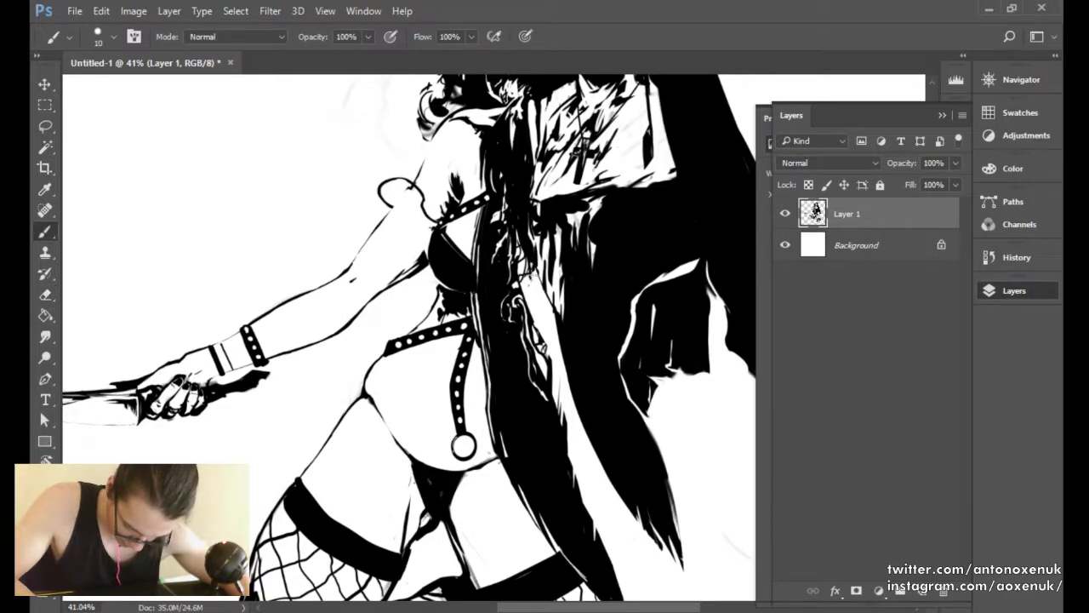
pyautogui.scroll(-3, 594, 250)
pyautogui.moveTo(604, 269)
pyautogui.mouseDown()
pyautogui.moveTo(565, 279)
pyautogui.moveTo(588, 273)
pyautogui.mouseUp()
# Add short shading strokes at the top of the white gap beside the robe's ornamental edge with a fine brush.
pyautogui.press('e')
pyautogui.press('b')
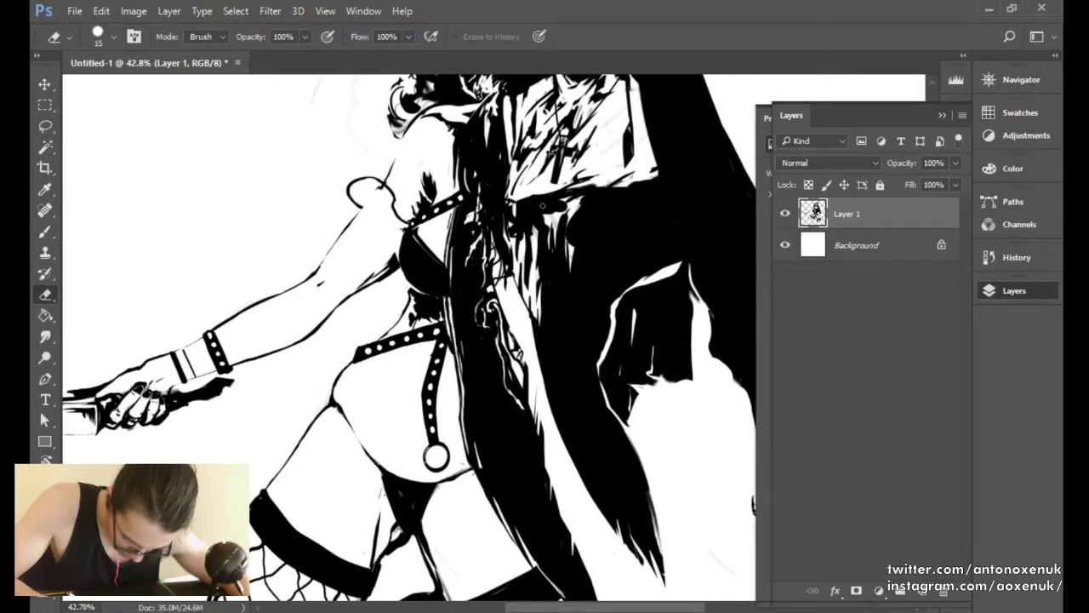
pyautogui.press('[')
pyautogui.press('[')
pyautogui.moveTo(510, 294)
pyautogui.mouseDown()
pyautogui.moveTo(493, 270)
pyautogui.moveTo(507, 248)
pyautogui.moveTo(497, 289)
pyautogui.moveTo(497, 251)
pyautogui.mouseUp()
pyautogui.press(']')
pyautogui.press(']')
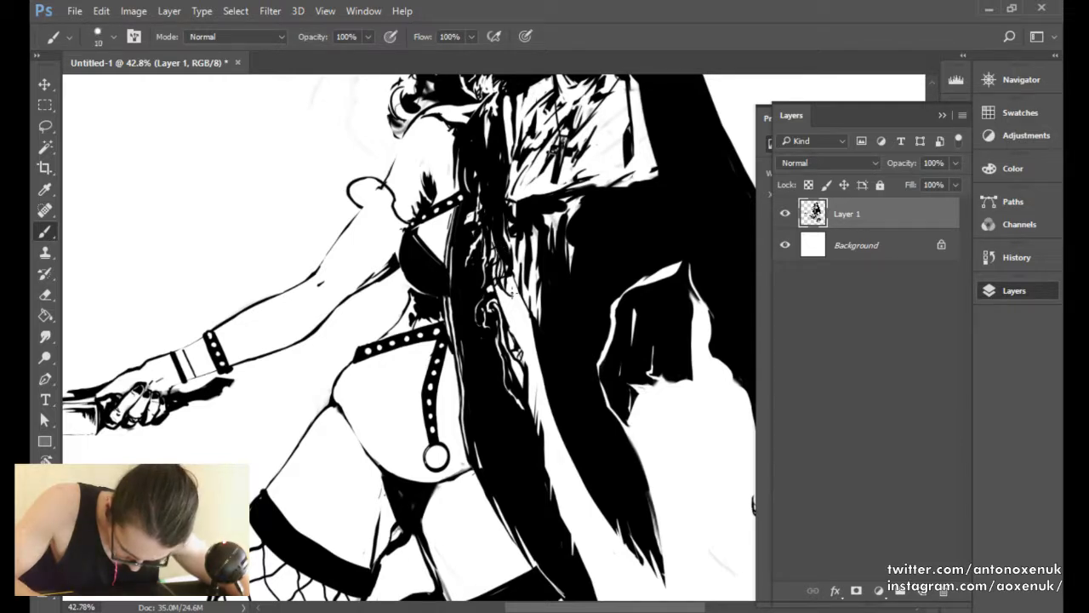
# Darken the middle of the robe's ornamental edge beside the white gap with the 9 px brush.
pyautogui.press('e')
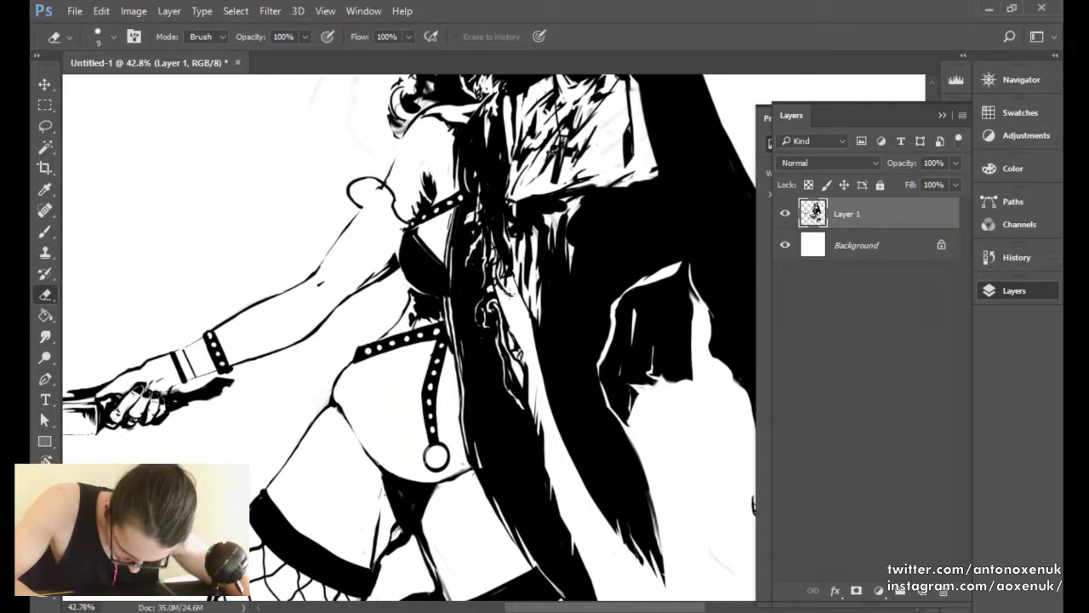
pyautogui.press('b')
pyautogui.moveTo(499, 264)
pyautogui.mouseDown()
pyautogui.moveTo(496, 313)
pyautogui.moveTo(490, 267)
pyautogui.moveTo(507, 305)
pyautogui.moveTo(483, 266)
pyautogui.mouseUp()
pyautogui.press('e')
pyautogui.press('b')
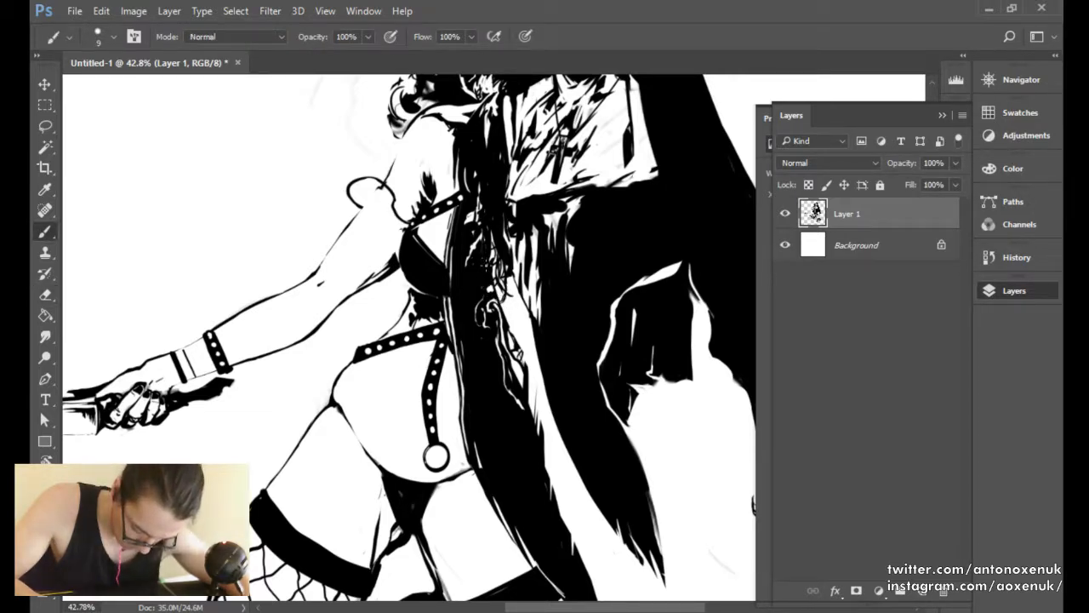
# Paint black over the upper ornament strokes on the robe's inner panel with a larger brush, then reduce it to 20 px.
pyautogui.press(']')
pyautogui.press(']')
pyautogui.press(']')
pyautogui.press(']')
pyautogui.press(']')
pyautogui.press(']')
pyautogui.moveTo(484, 228)
pyautogui.mouseDown()
pyautogui.moveTo(461, 271)
pyautogui.moveTo(468, 238)
pyautogui.moveTo(474, 229)
pyautogui.moveTo(482, 244)
pyautogui.moveTo(474, 258)
pyautogui.moveTo(504, 186)
pyautogui.moveTo(475, 274)
pyautogui.moveTo(492, 210)
pyautogui.mouseUp()
pyautogui.press('e')
pyautogui.press('b')
pyautogui.press('[')
pyautogui.press('[')
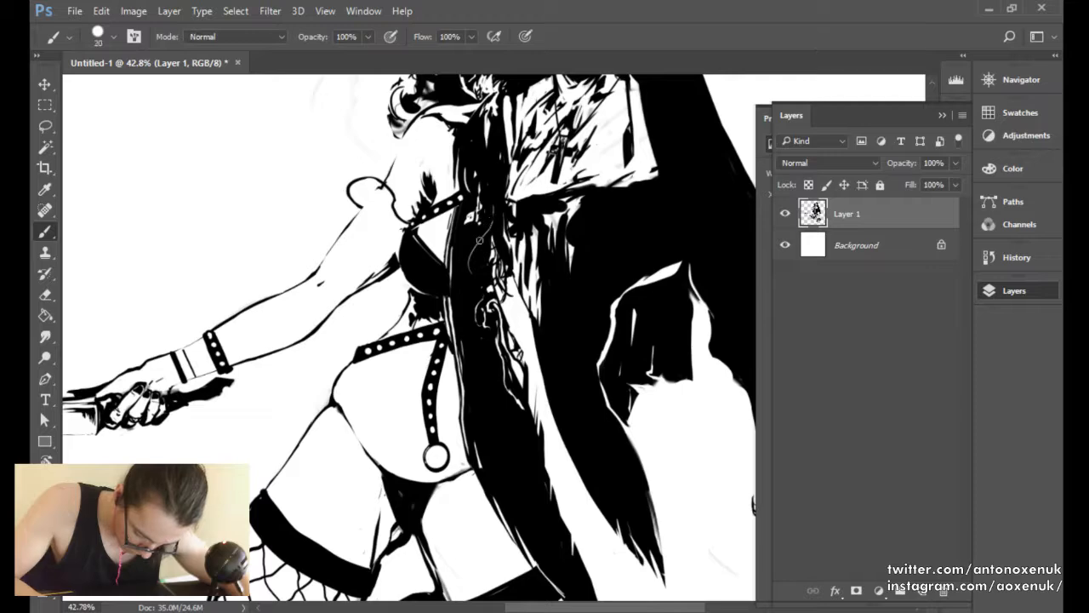
# Fill the remaining white flecks near the top of the robe's inner panel with the 40 px brush.
pyautogui.press('[')
pyautogui.press(']')
pyautogui.press(']')
pyautogui.press(']')
pyautogui.press(']')
pyautogui.press(']')
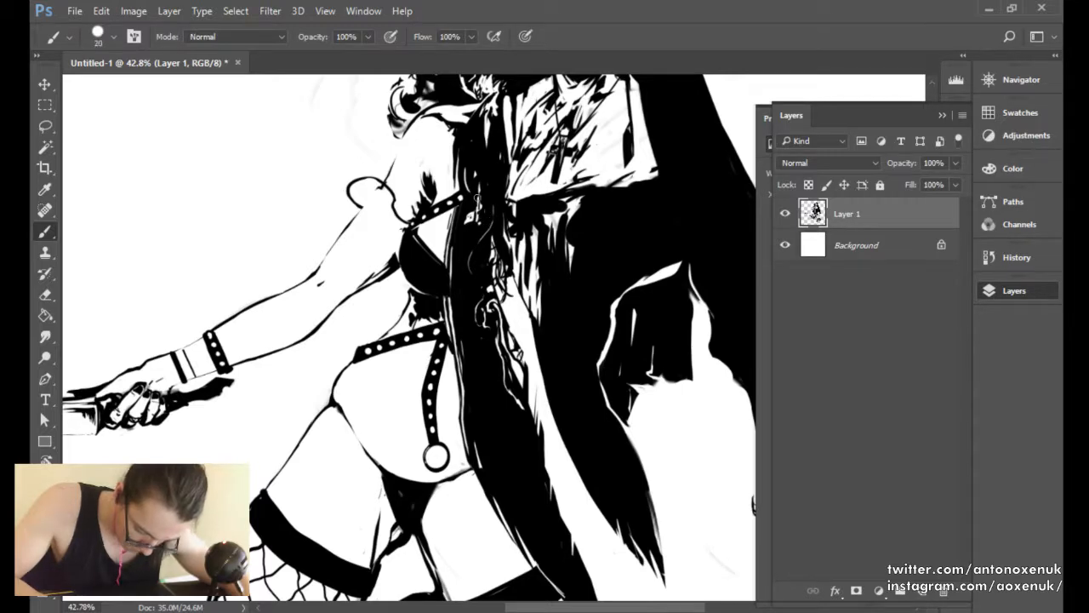
pyautogui.moveTo(472, 213); pyautogui.dragTo(474, 231)
# Check the whole figure and flip the illustration horizontally.
pyautogui.hotkey('ctrl', '0')
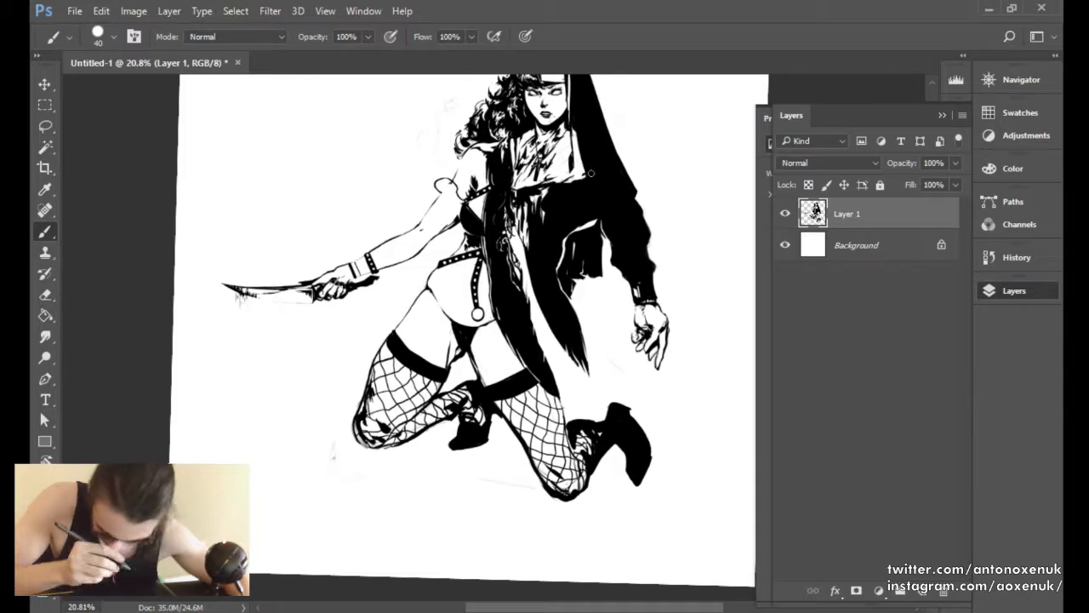
pyautogui.scroll(3, 505, 206)
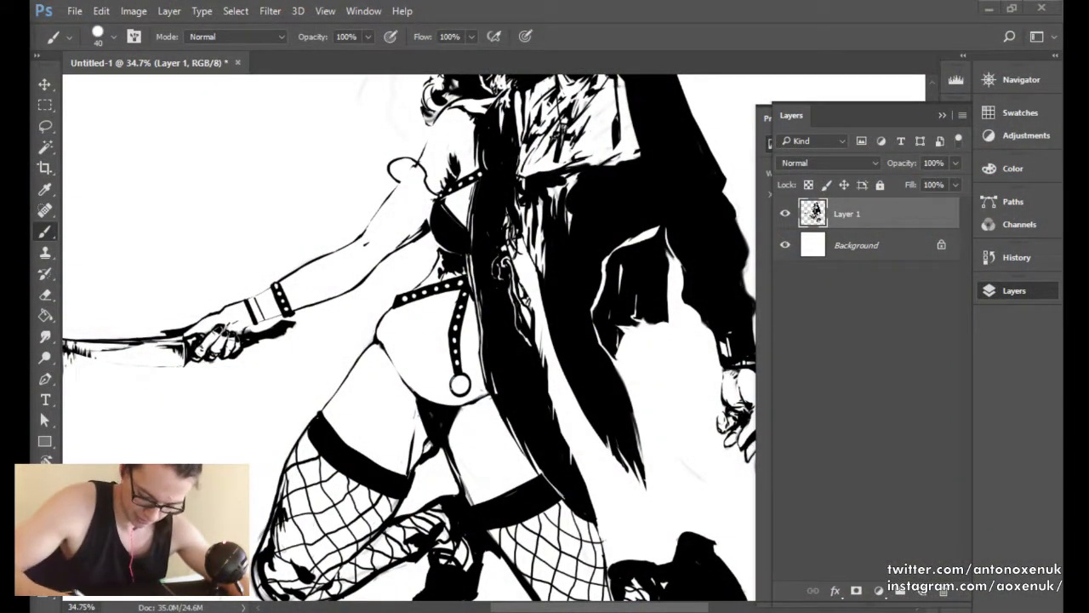
pyautogui.moveTo(532, 319); pyautogui.dragTo(483, 344)
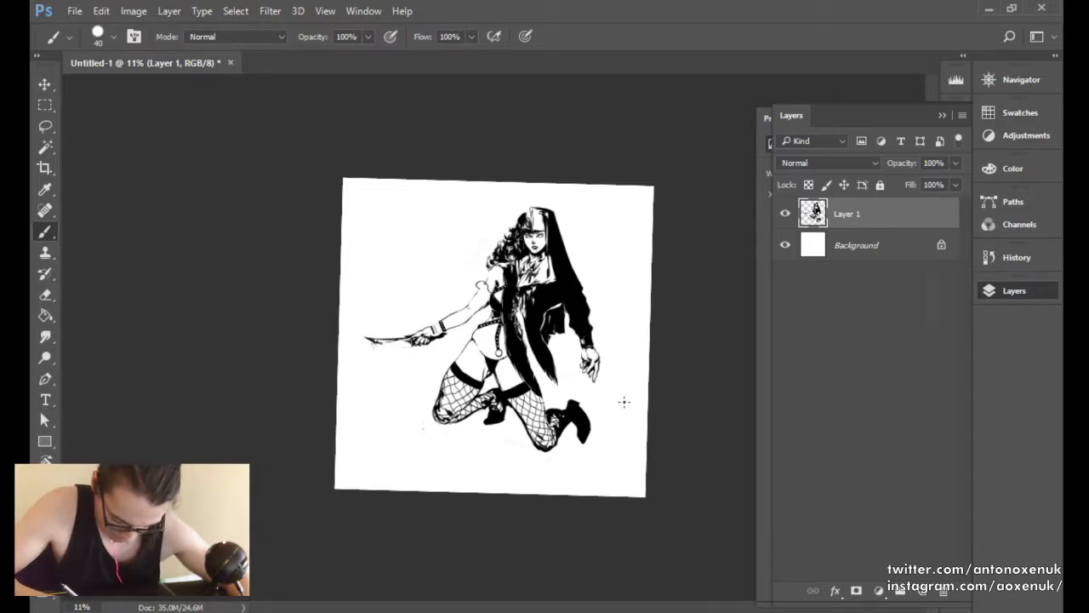
pyautogui.hotkey('ctrl', 'shift', 'h')
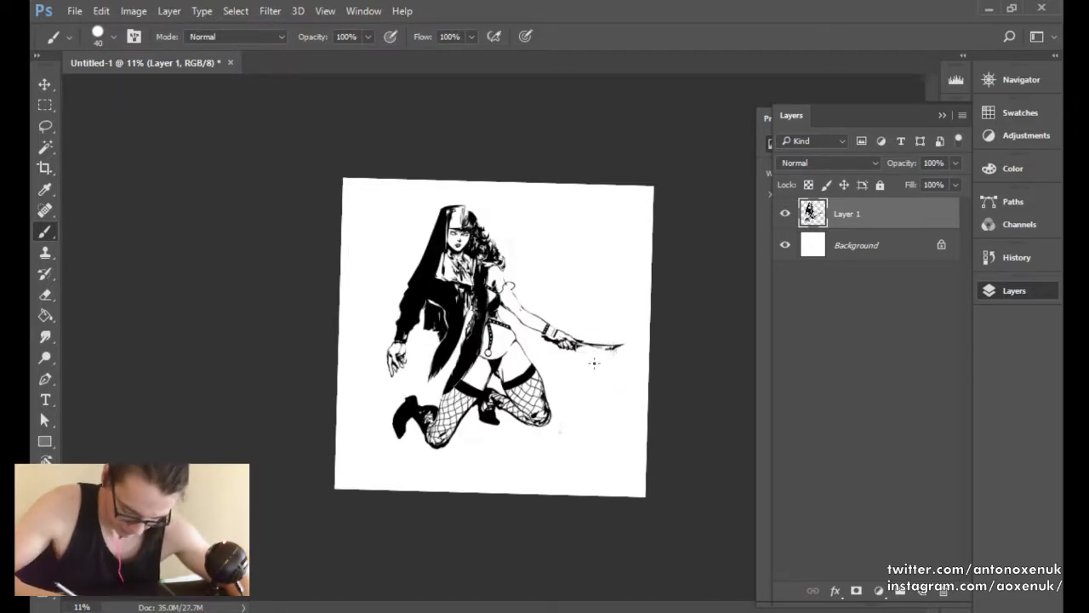
pyautogui.moveTo(595, 354); pyautogui.dragTo(609, 357)
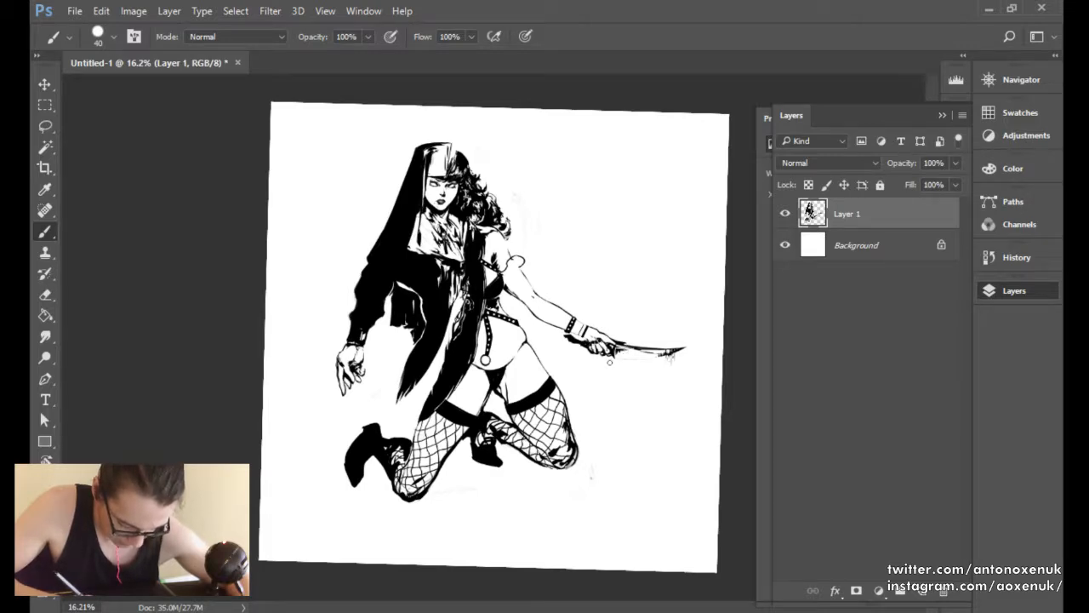
# Add a new layer above the ink layer and try a thin line along the nose bridge with the 4 px brush.
pyautogui.moveTo(478, 213); pyautogui.dragTo(542, 211)
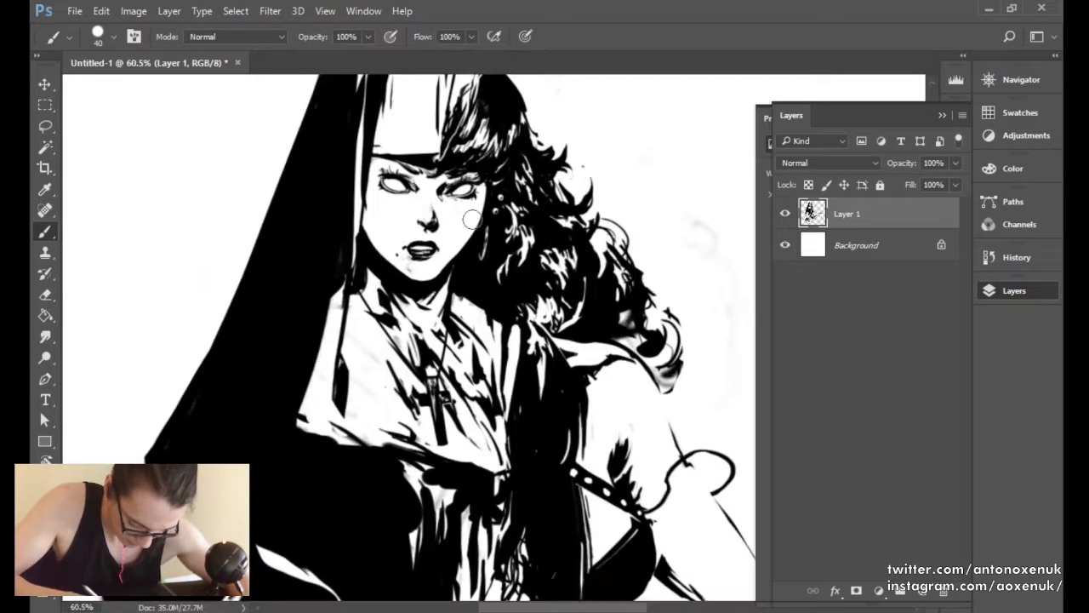
pyautogui.press('[')
pyautogui.press('[')
pyautogui.press('[')
pyautogui.press('[')
pyautogui.press('[')
pyautogui.press('[')
pyautogui.press('[')
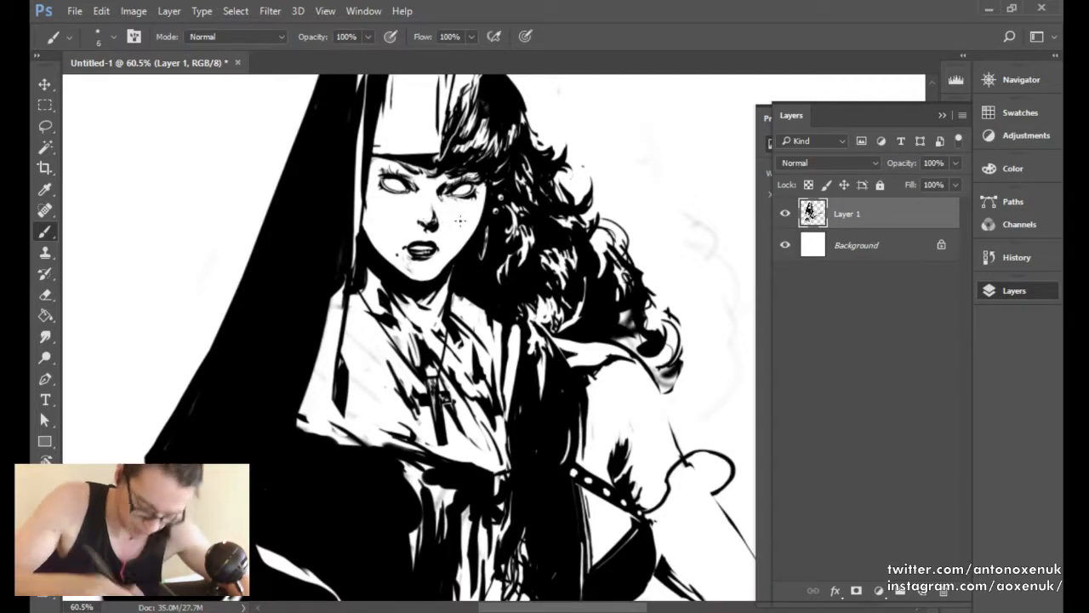
pyautogui.hotkey('ctrl', 'shift', 'alt', 'n')
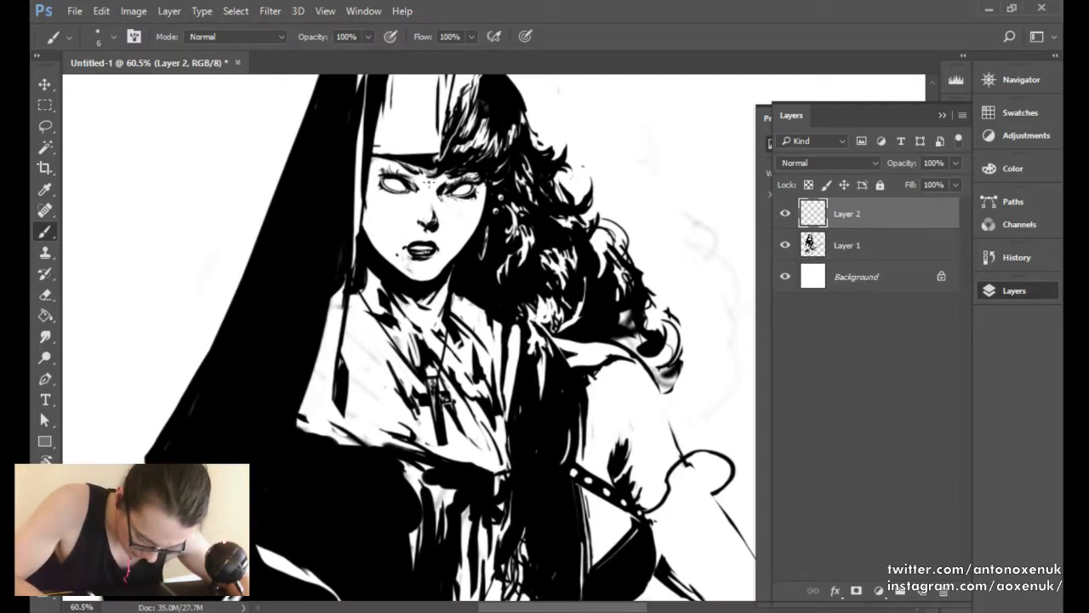
pyautogui.press('[')
pyautogui.press('[')
pyautogui.moveTo(413, 213); pyautogui.dragTo(425, 200)
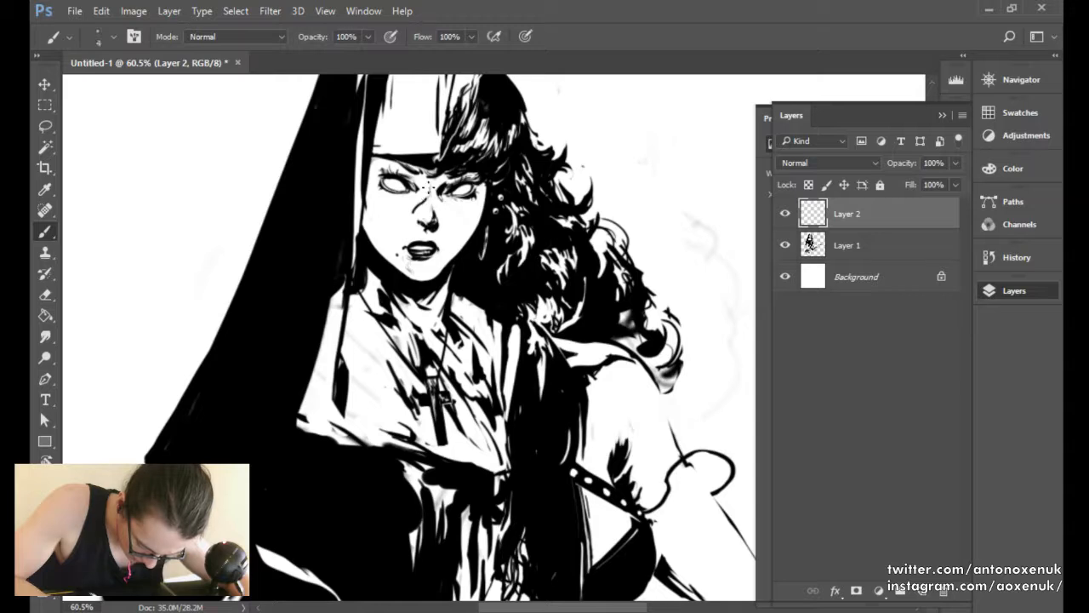
# Try a dividing line down the face past the nose and mouth with the 5 px brush, undoing a stray stroke.
pyautogui.press('e')
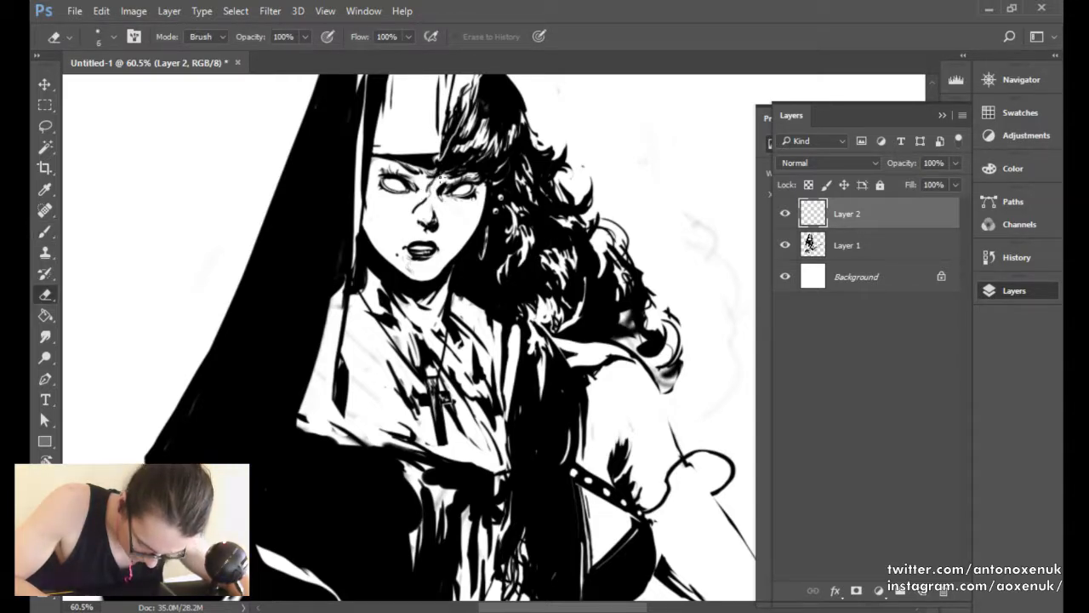
pyautogui.press('b')
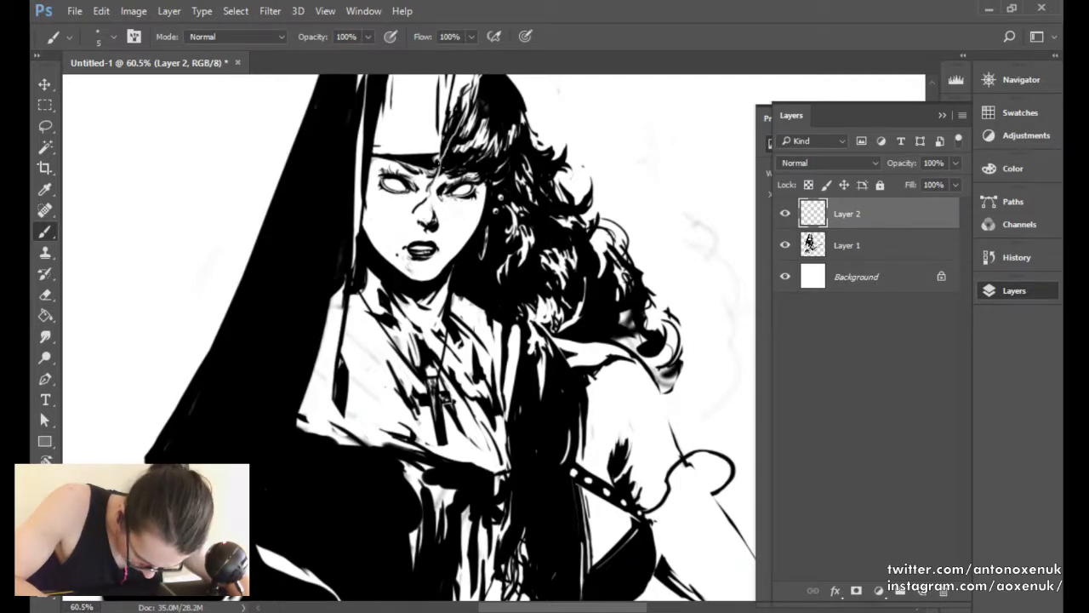
pyautogui.moveTo(467, 154); pyautogui.dragTo(389, 247)
pyautogui.moveTo(442, 177); pyautogui.dragTo(526, 190)
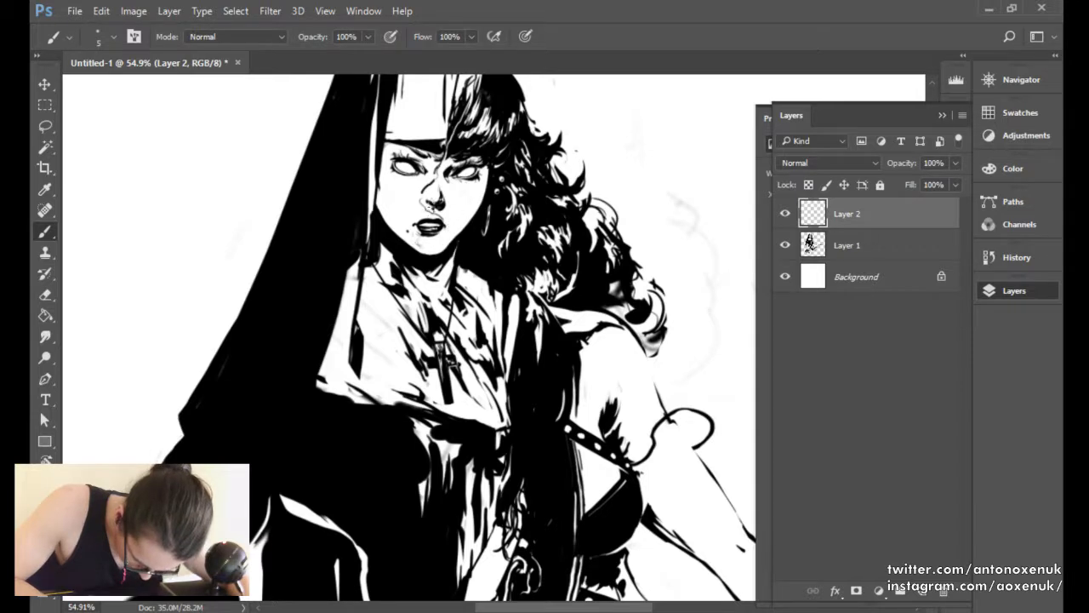
pyautogui.hotkey('ctrl', 'alt', 'z')
pyautogui.click(417, 198)
pyautogui.click(419, 204)
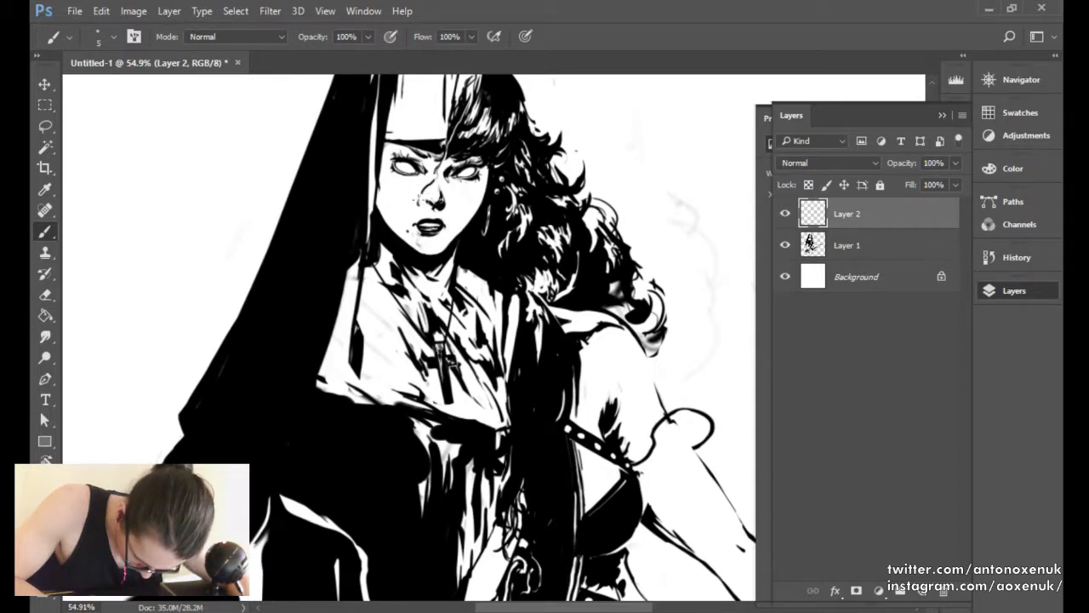
pyautogui.moveTo(423, 193)
pyautogui.mouseDown()
pyautogui.moveTo(438, 227)
pyautogui.moveTo(408, 233)
pyautogui.mouseUp()
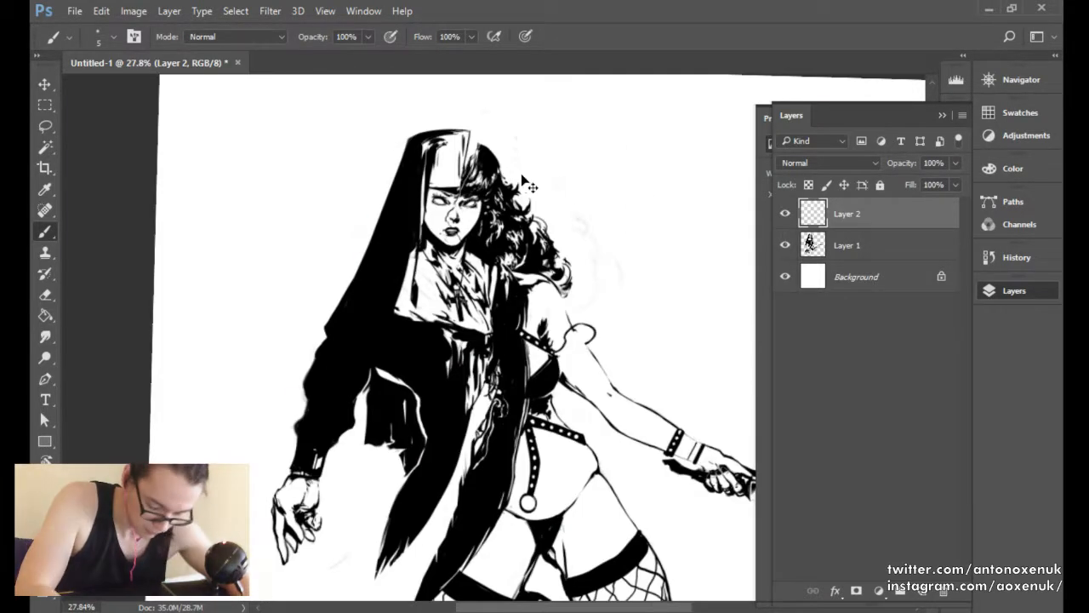
# Flip the illustration horizontally and rework the dividing line beside the nose and below the lips with the 4 px brush.
pyautogui.hotkey('ctrl', 'shift', 'h')
pyautogui.moveTo(520, 176); pyautogui.dragTo(338, 192)
pyautogui.moveTo(511, 233); pyautogui.dragTo(604, 235)
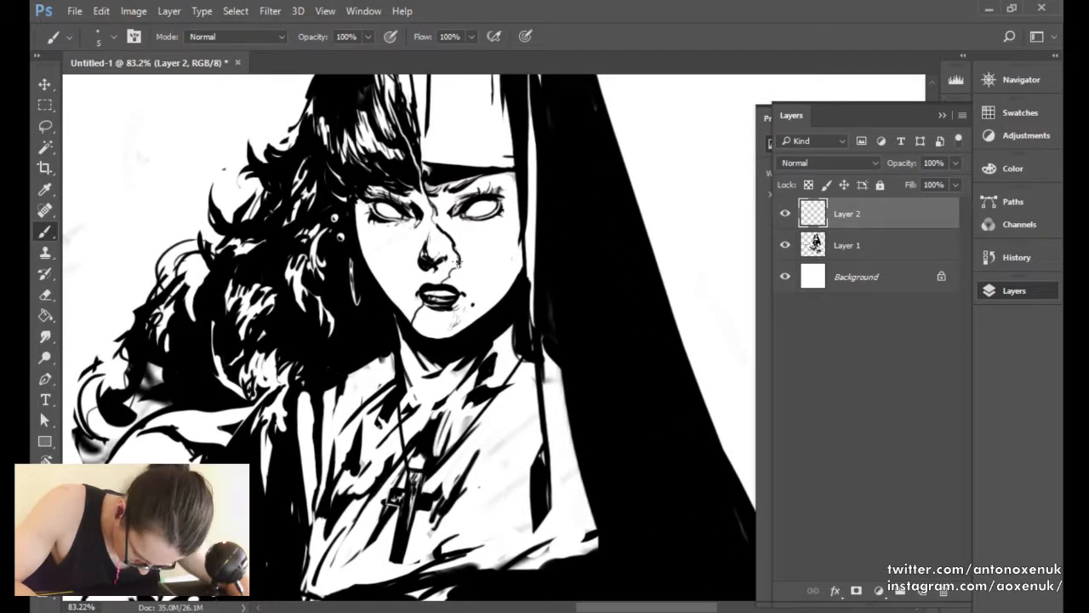
pyautogui.moveTo(450, 246)
pyautogui.mouseDown()
pyautogui.moveTo(455, 258)
pyautogui.moveTo(435, 229)
pyautogui.mouseUp()
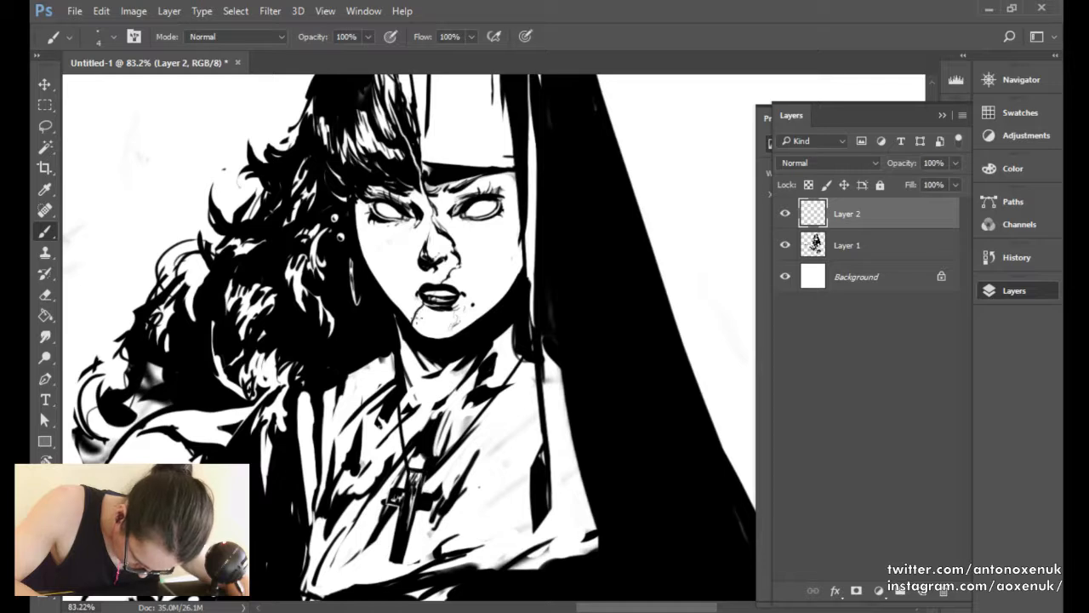
pyautogui.moveTo(416, 316); pyautogui.dragTo(413, 323)
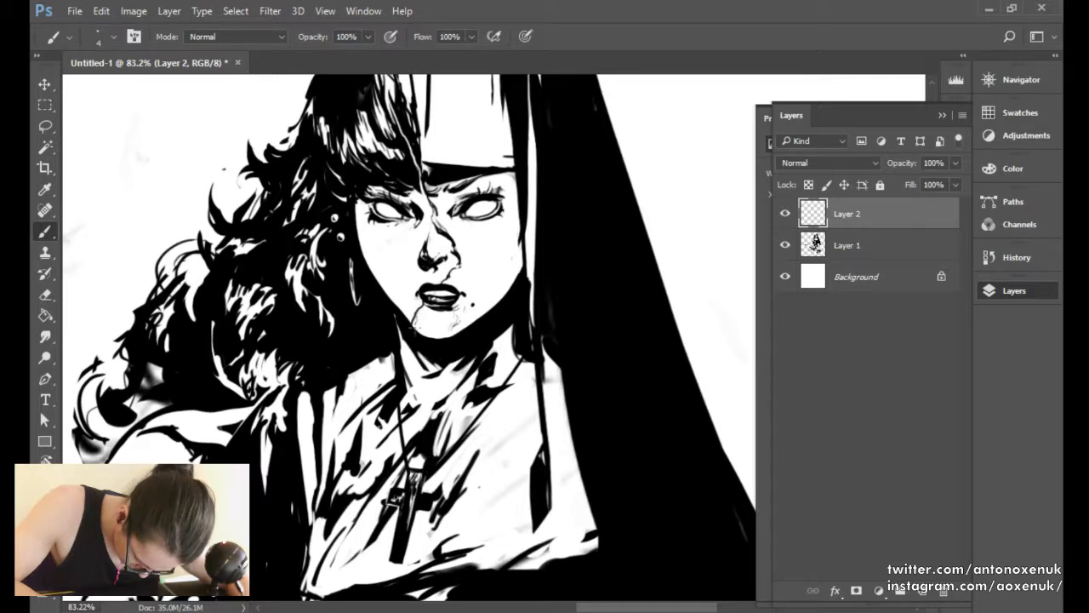
pyautogui.moveTo(416, 313)
pyautogui.mouseDown()
pyautogui.moveTo(415, 328)
pyautogui.moveTo(417, 311)
pyautogui.mouseUp()
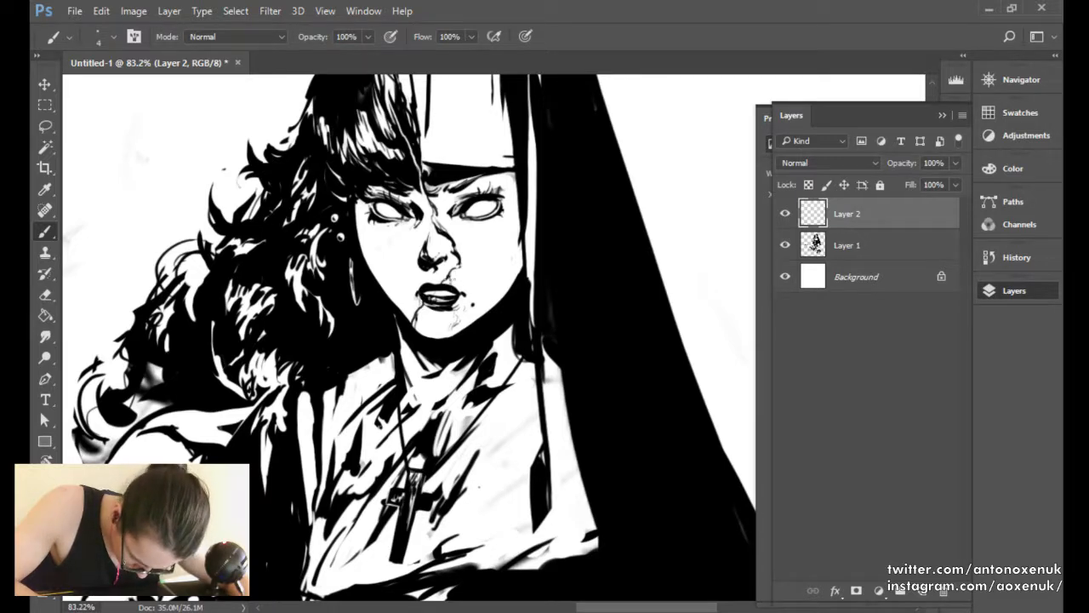
# Extend the dividing line from between the eyes up to the hair and headband edge with the 4 px brush.
pyautogui.moveTo(502, 215); pyautogui.dragTo(415, 274)
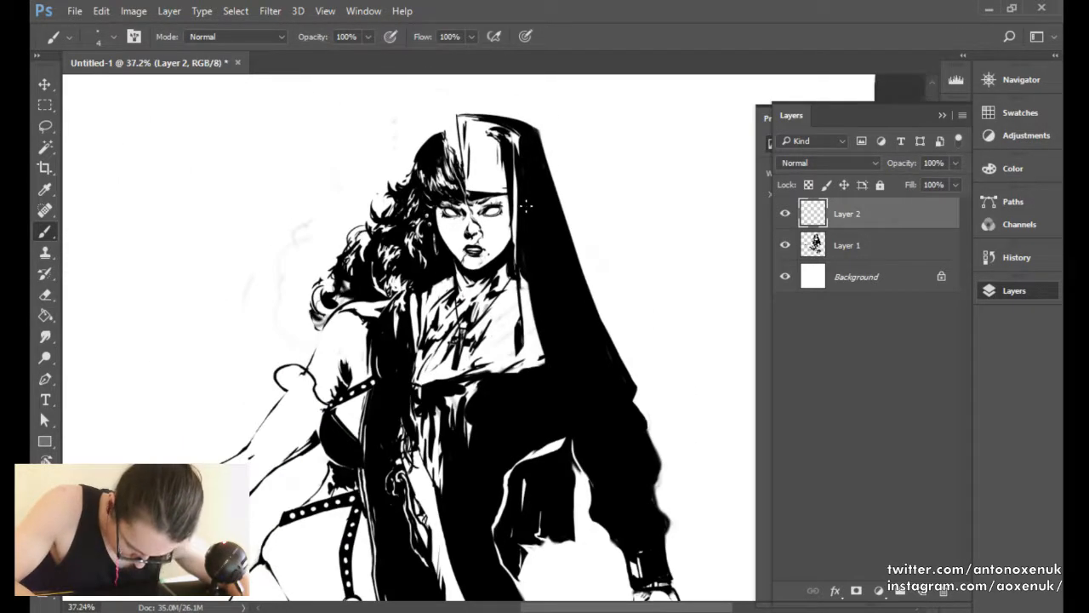
pyautogui.moveTo(504, 216)
pyautogui.mouseDown()
pyautogui.moveTo(538, 204)
pyautogui.moveTo(496, 250)
pyautogui.moveTo(514, 233)
pyautogui.mouseUp()
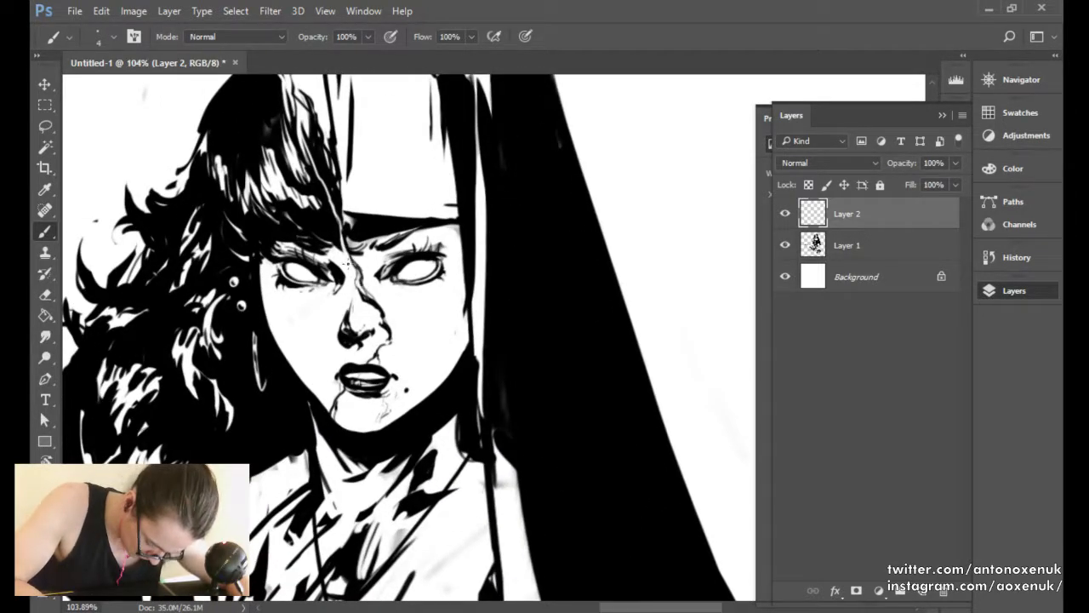
pyautogui.moveTo(349, 265); pyautogui.dragTo(332, 240)
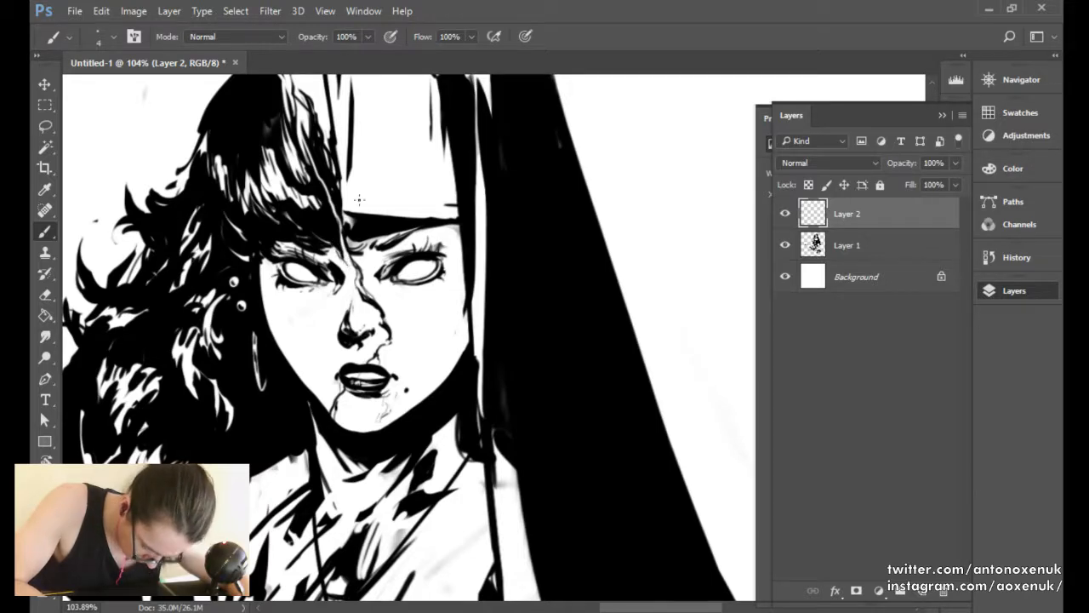
pyautogui.moveTo(366, 197)
pyautogui.mouseDown()
pyautogui.moveTo(320, 245)
pyautogui.moveTo(358, 205)
pyautogui.mouseUp()
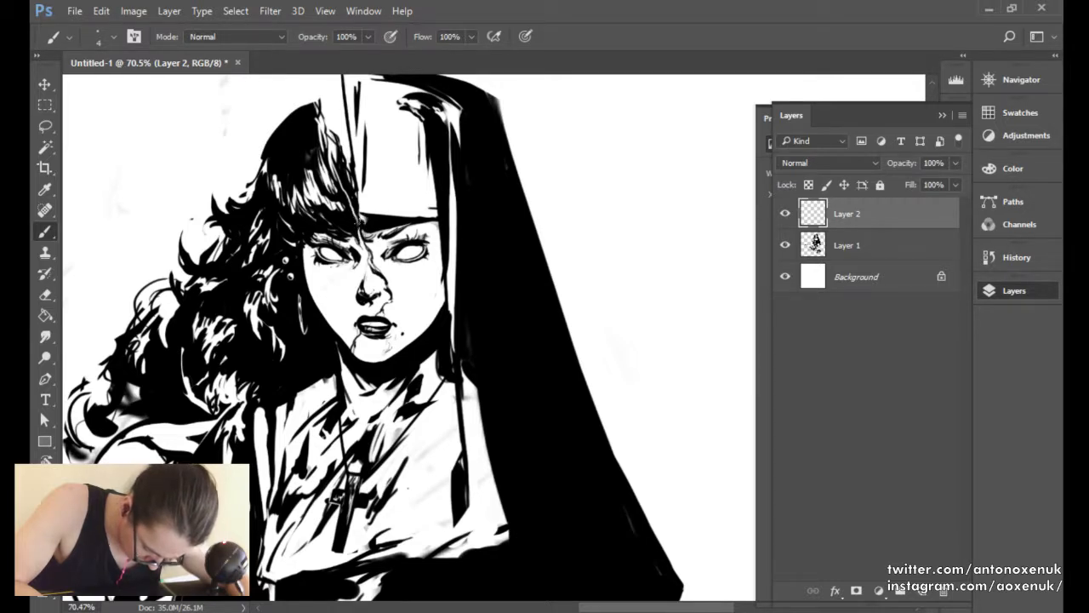
pyautogui.moveTo(361, 225); pyautogui.dragTo(347, 149)
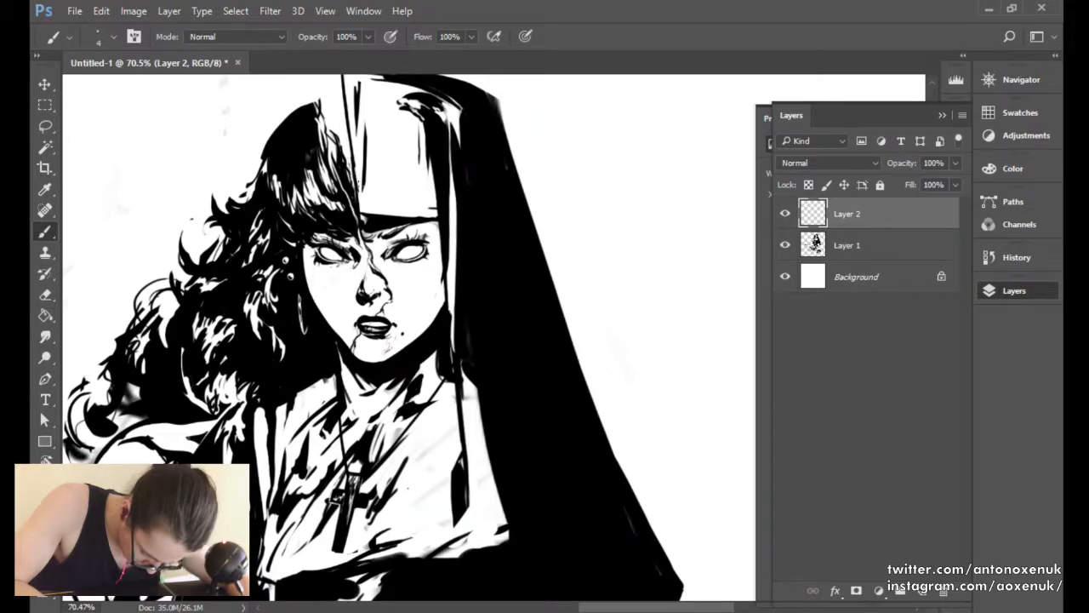
# Flip the illustration back horizontally and touch up the dividing line between the brow and the hair with the 4 px brush.
pyautogui.scroll(-3, 402, 166)
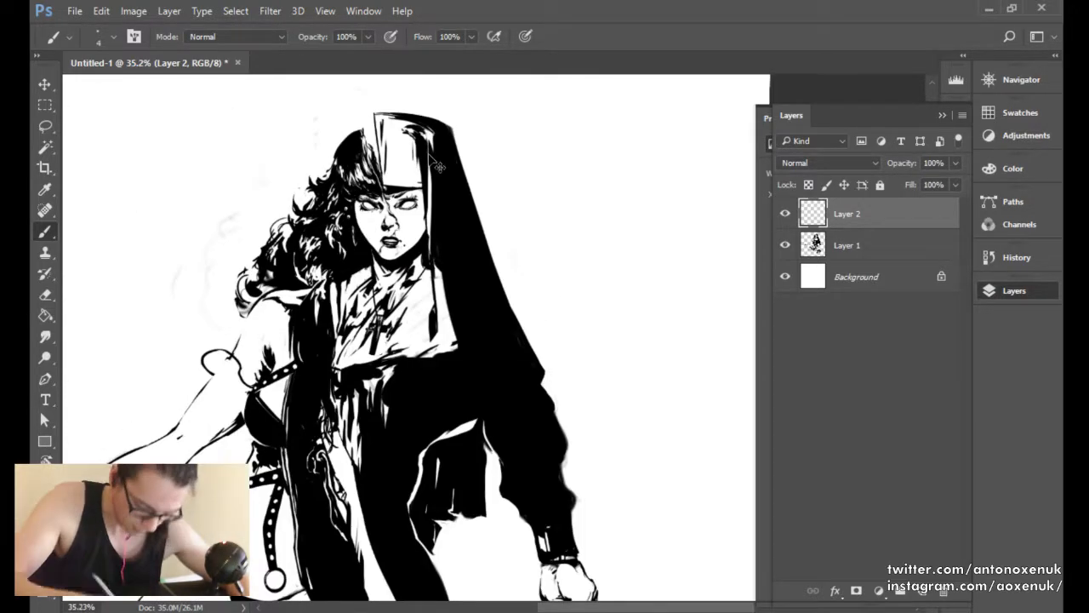
pyautogui.moveTo(437, 163); pyautogui.dragTo(303, 157)
pyautogui.scroll(2, 302, 157)
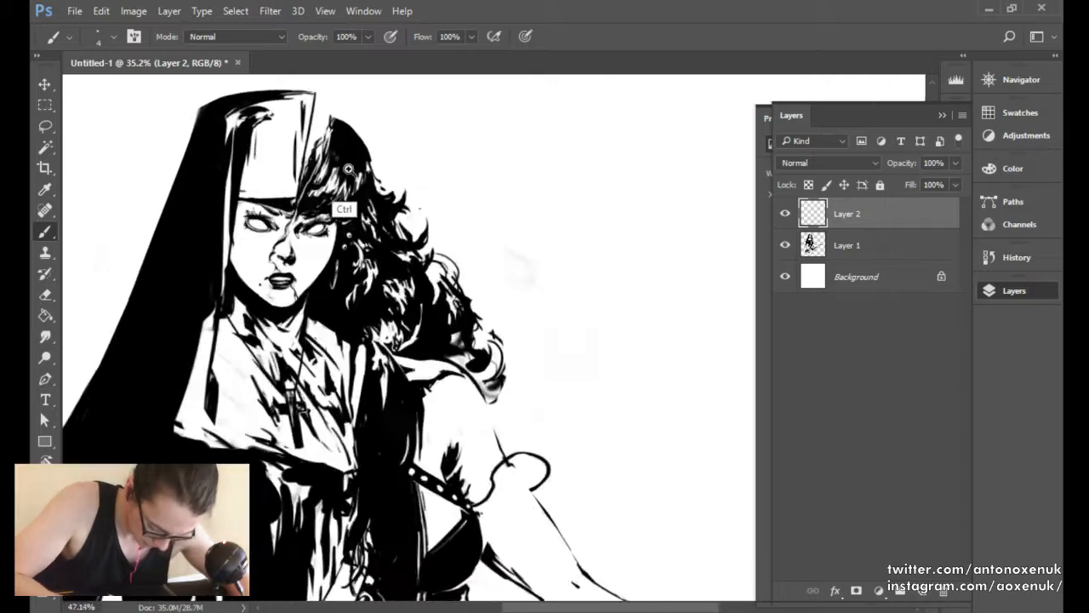
pyautogui.moveTo(292, 229); pyautogui.dragTo(302, 176)
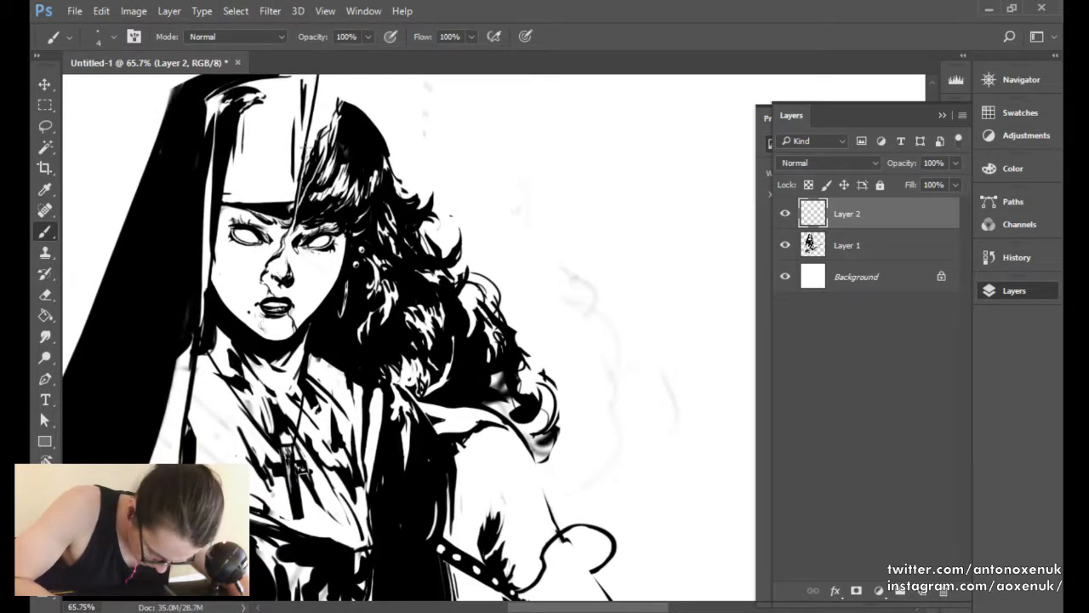
pyautogui.scroll(-3, 353, 159)
pyautogui.scroll(3, 340, 181)
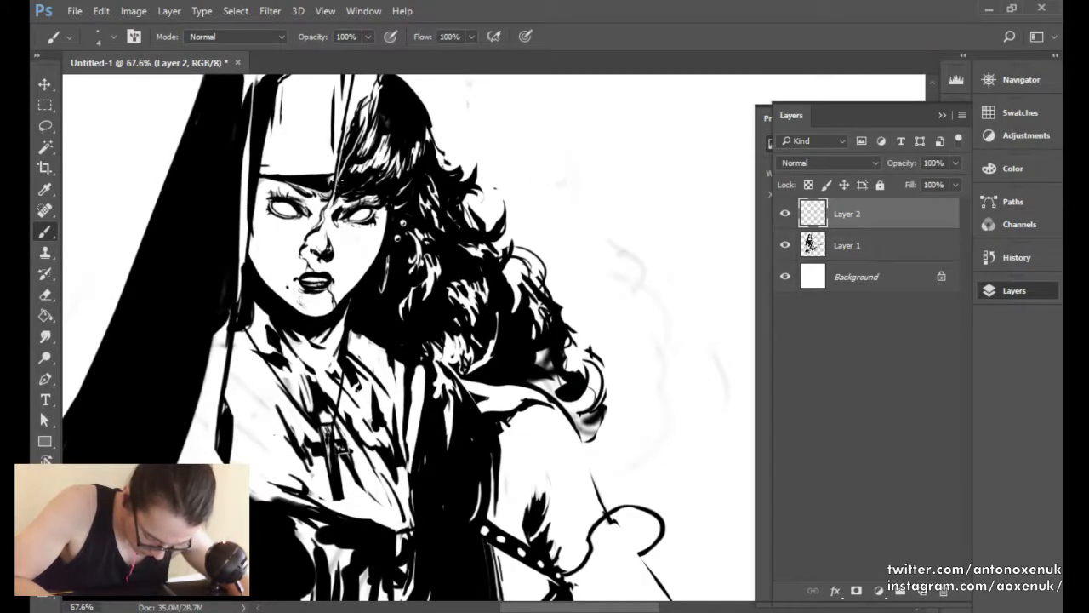
pyautogui.moveTo(334, 188); pyautogui.dragTo(341, 165)
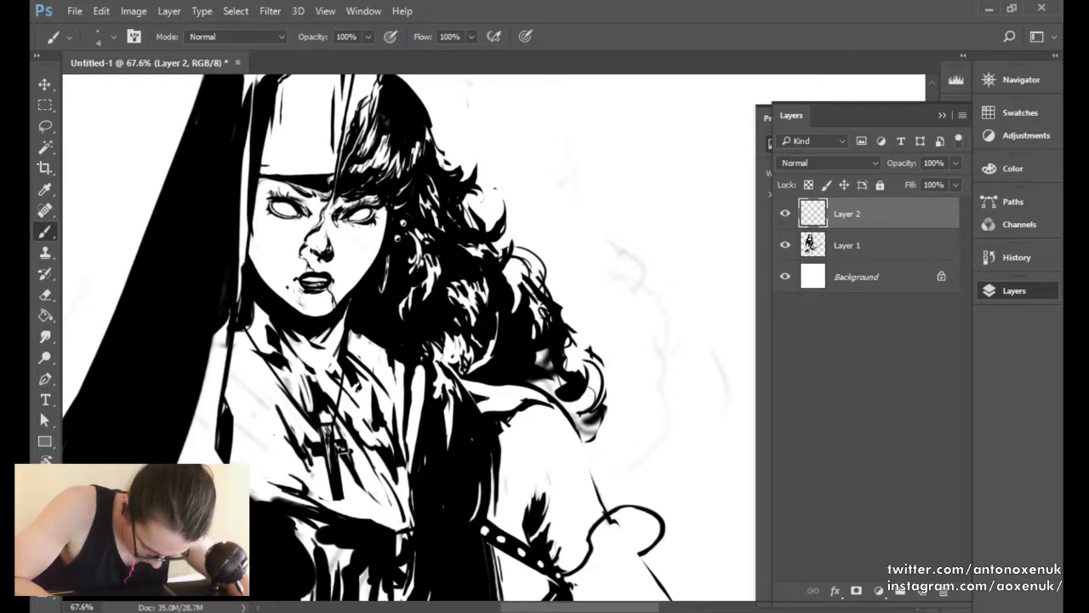
# Hide Layer 2 with the trial dividing line to compare the face, and delete that layer.
pyautogui.scroll(-3, 397, 197)
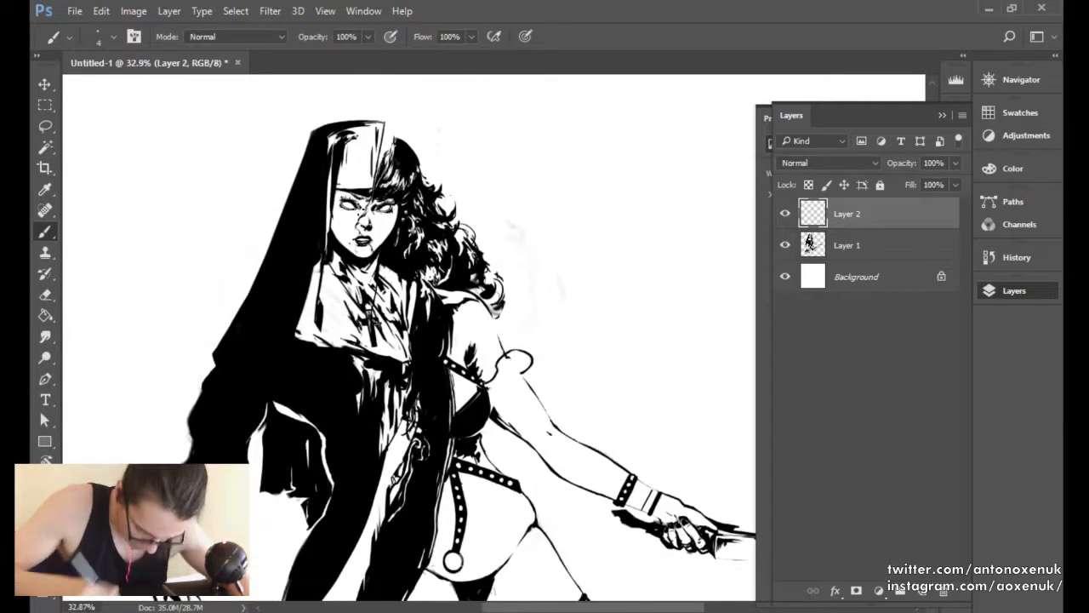
pyautogui.scroll(1, 400, 204)
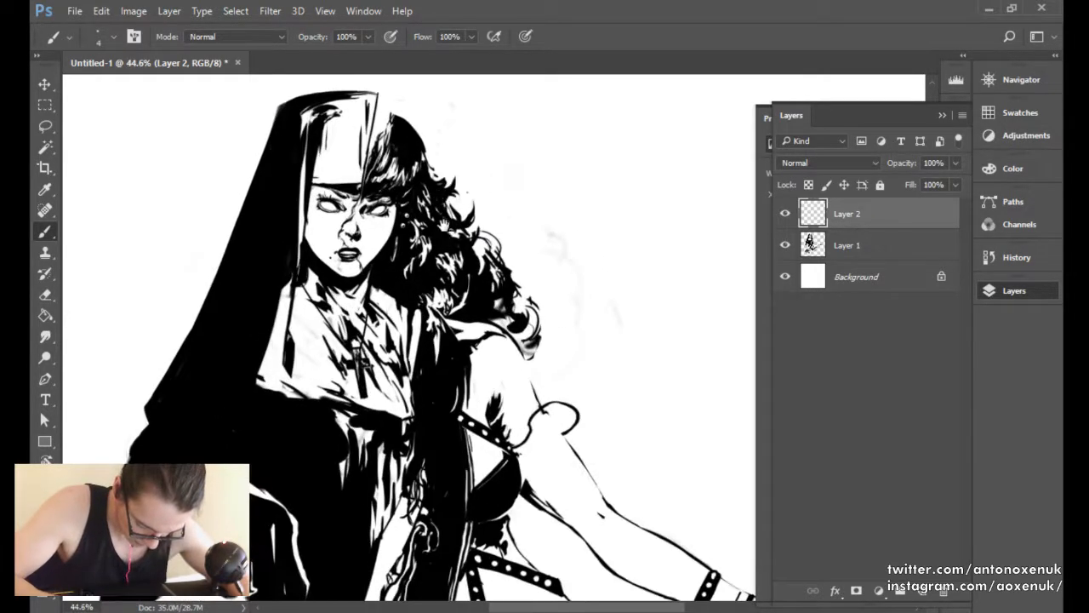
pyautogui.click(785, 214)
pyautogui.press('Delete')
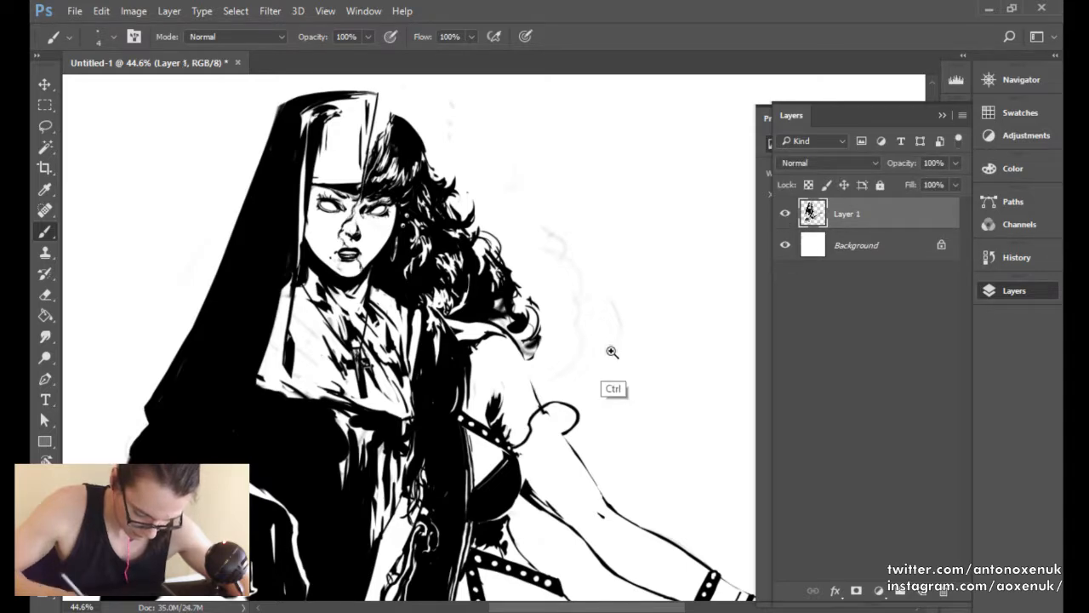
# Lasso the uncovered half of the face with its adjoining hair and start a free transform on it.
pyautogui.scroll(-1, 613, 349)
pyautogui.scroll(3, 434, 238)
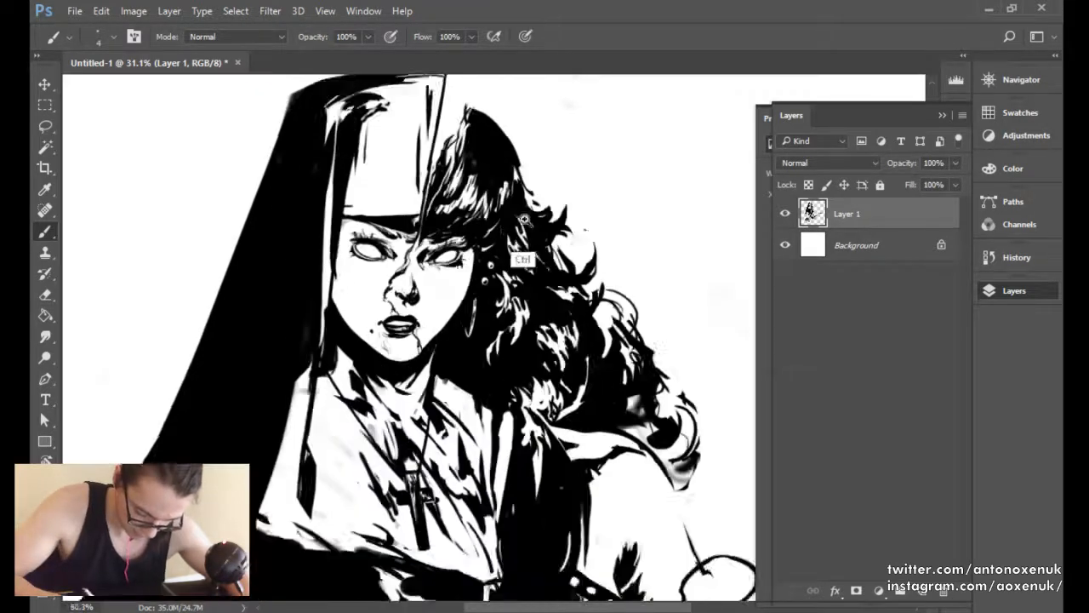
pyautogui.press('l')
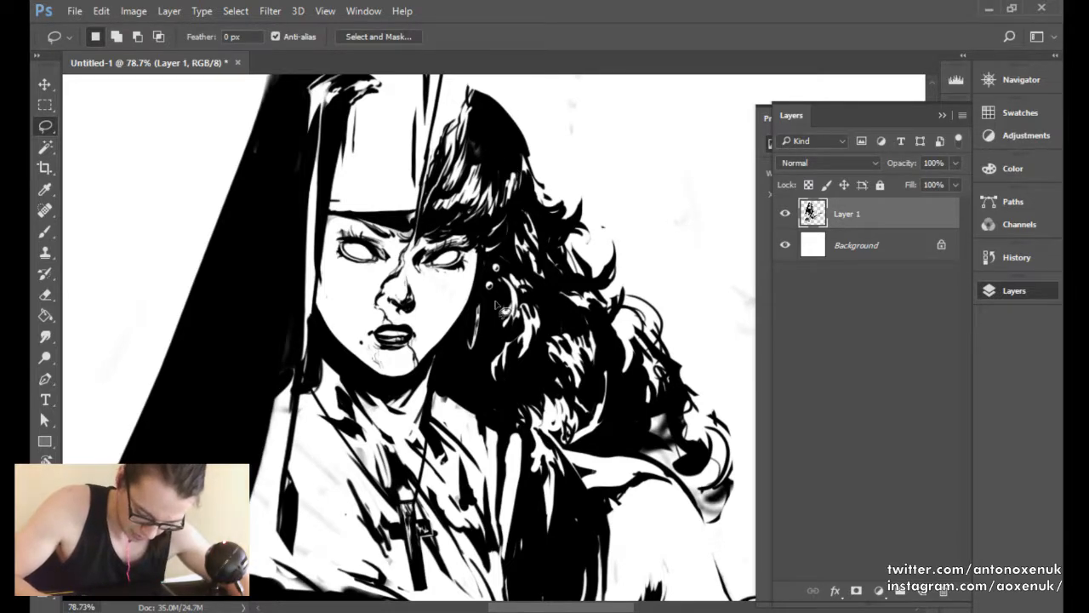
pyautogui.moveTo(479, 289)
pyautogui.mouseDown()
pyautogui.moveTo(465, 375)
pyautogui.moveTo(531, 180)
pyautogui.moveTo(537, 215)
pyautogui.moveTo(562, 180)
pyautogui.moveTo(534, 113)
pyautogui.moveTo(472, 85)
pyautogui.moveTo(441, 136)
pyautogui.mouseUp()
pyautogui.moveTo(439, 164)
pyautogui.mouseDown()
pyautogui.moveTo(432, 224)
pyautogui.moveTo(428, 207)
pyautogui.moveTo(412, 273)
pyautogui.moveTo(377, 323)
pyautogui.moveTo(389, 344)
pyautogui.moveTo(388, 324)
pyautogui.moveTo(380, 334)
pyautogui.moveTo(416, 338)
pyautogui.moveTo(418, 375)
pyautogui.moveTo(451, 344)
pyautogui.moveTo(464, 382)
pyautogui.mouseUp()
pyautogui.moveTo(503, 339); pyautogui.dragTo(412, 352)
pyautogui.hotkey('ctrl', 't')
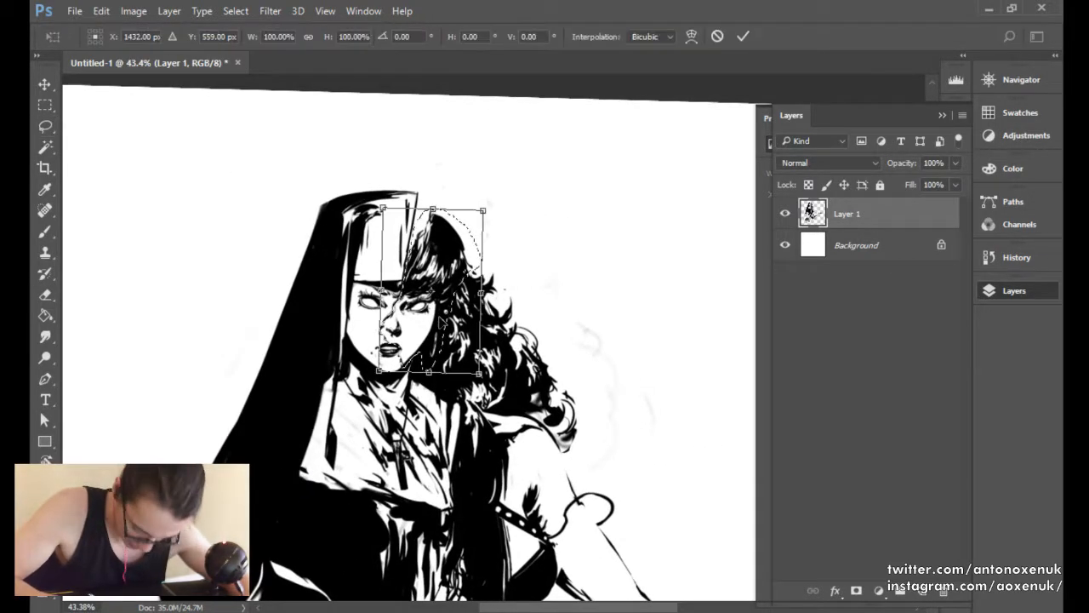
# Try rotating the selected face and hair half by 2.25° around a pivot placed near the mouth.
pyautogui.moveTo(432, 290); pyautogui.dragTo(392, 342)
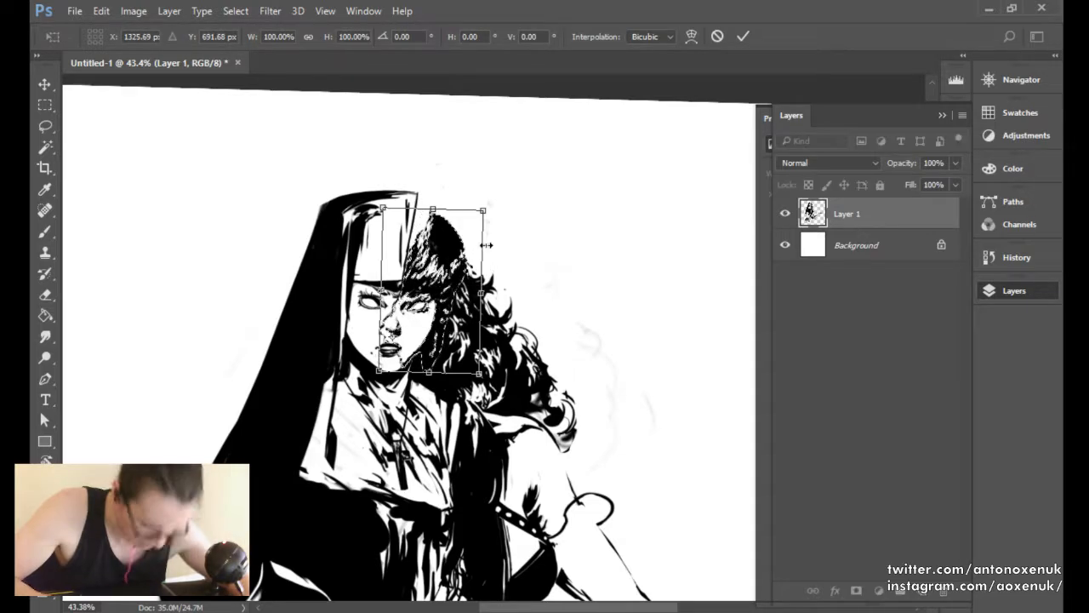
pyautogui.moveTo(571, 184); pyautogui.dragTo(510, 223)
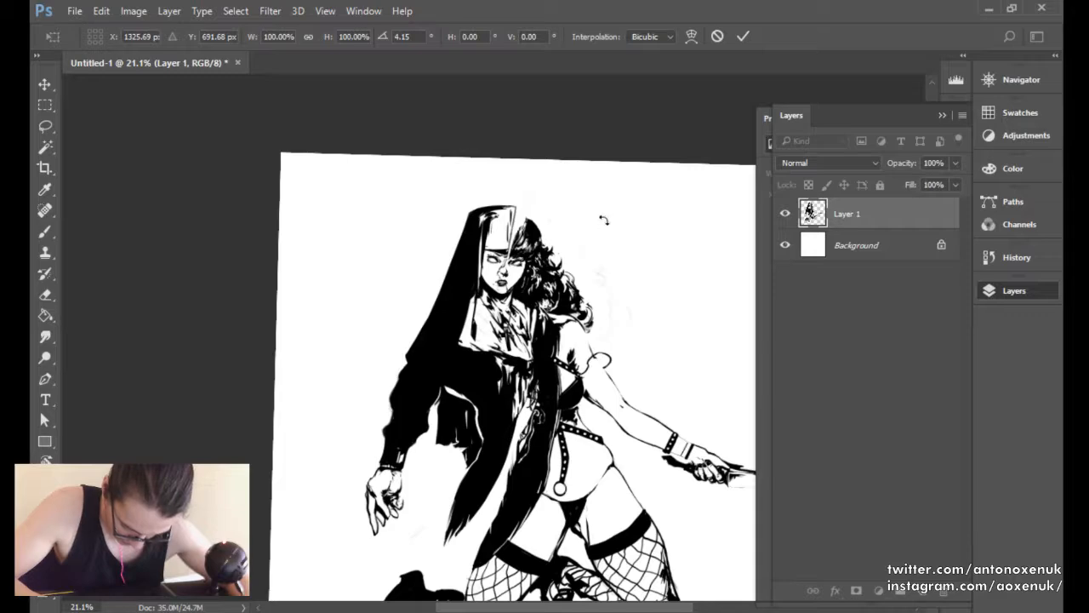
pyautogui.moveTo(603, 222); pyautogui.dragTo(607, 213)
pyautogui.moveTo(544, 237); pyautogui.dragTo(610, 216)
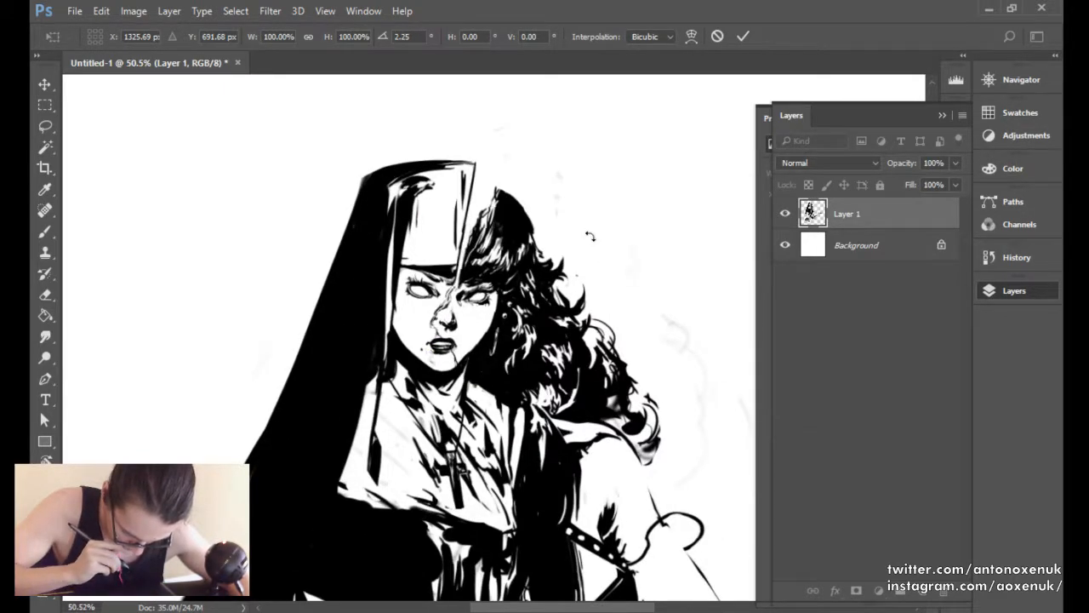
pyautogui.moveTo(584, 257)
pyautogui.mouseDown()
pyautogui.moveTo(584, 205)
pyautogui.moveTo(587, 234)
pyautogui.mouseUp()
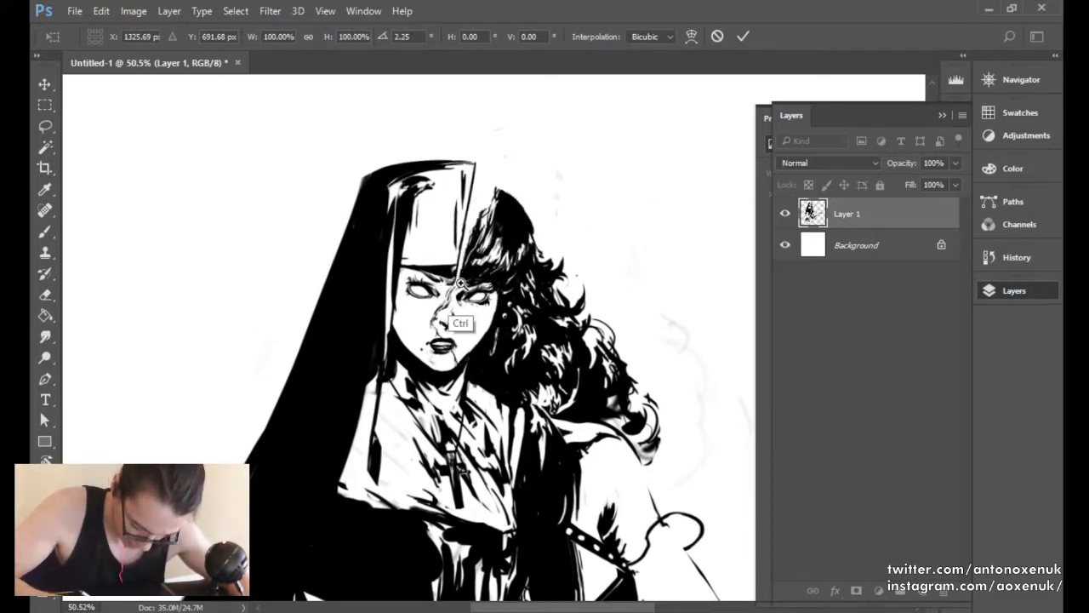
pyautogui.moveTo(460, 283); pyautogui.dragTo(485, 262)
pyautogui.click(739, 39)
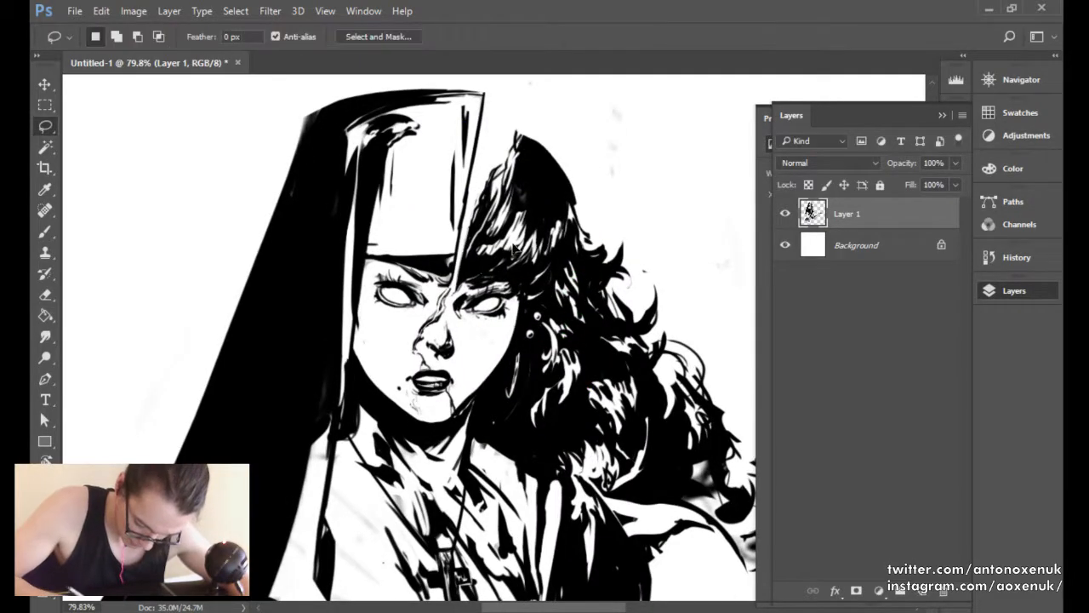
# Try reinforcing the dividing line between the brow and the headband edge with a 5 to 6 px brush, then enlarge the brush to 9 px.
pyautogui.press('b')
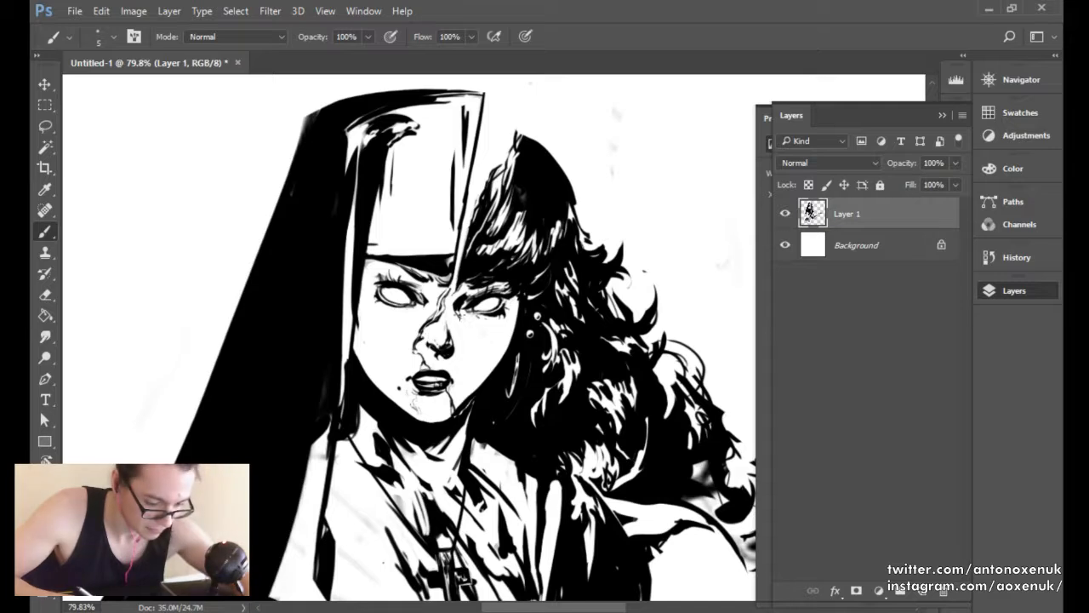
pyautogui.press('l')
pyautogui.press('b')
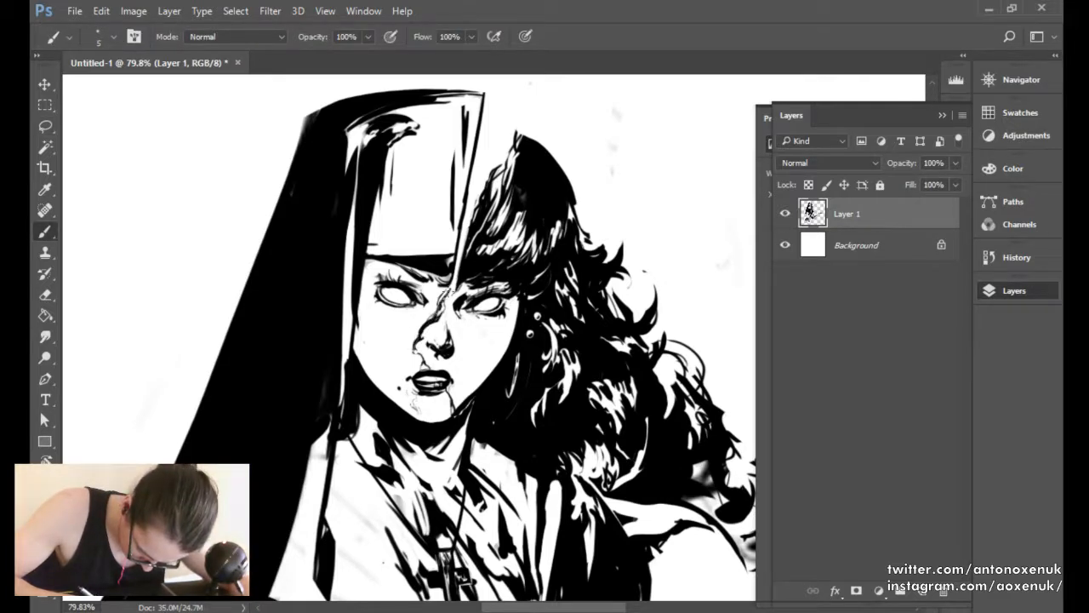
pyautogui.moveTo(439, 306); pyautogui.dragTo(454, 281)
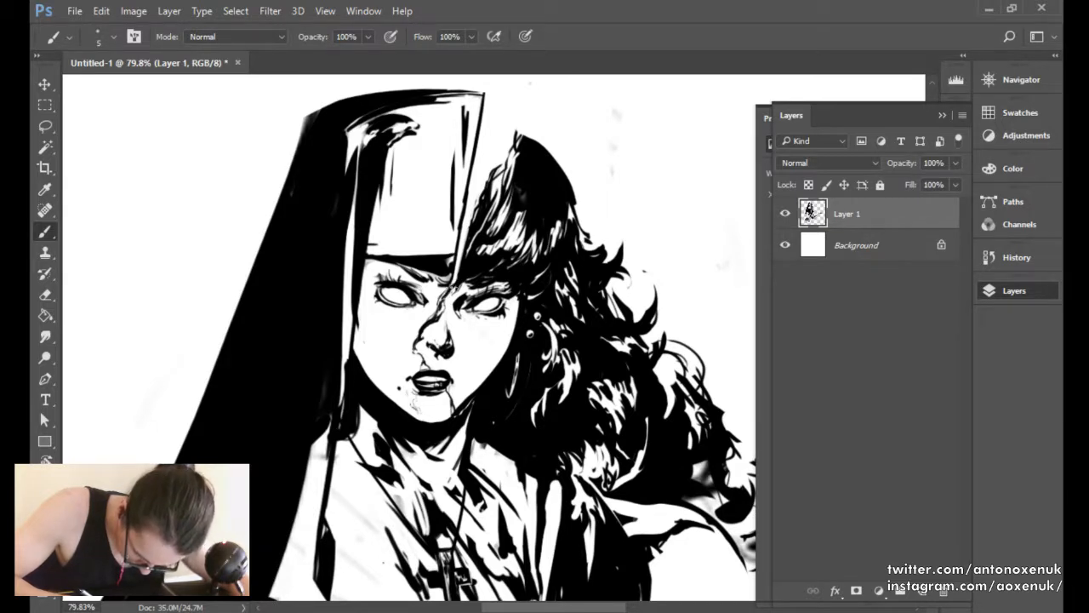
pyautogui.moveTo(447, 290); pyautogui.dragTo(482, 224)
pyautogui.scroll(-2, 482, 225)
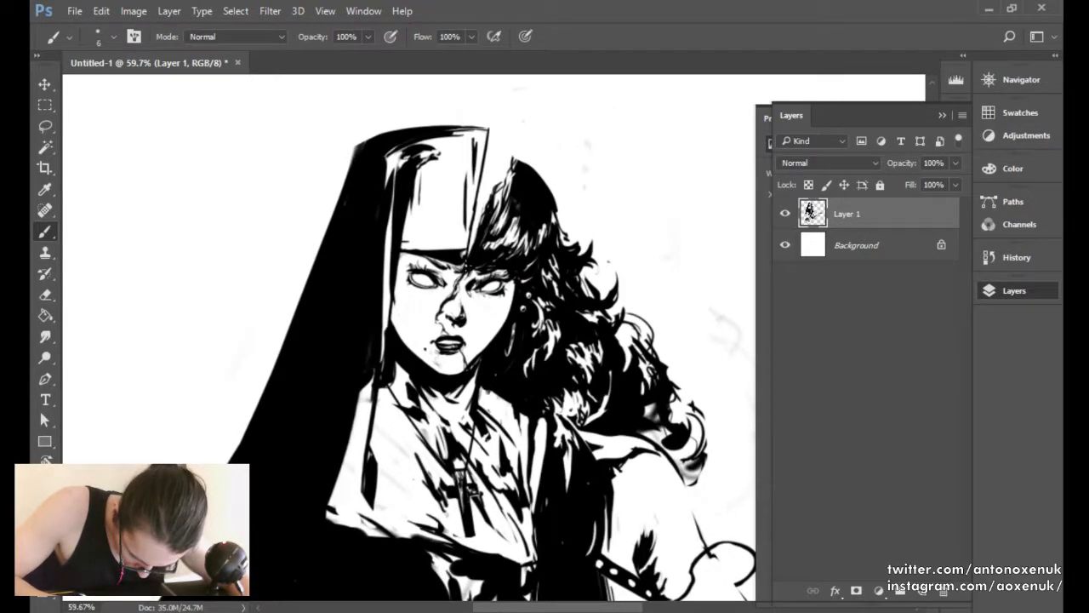
pyautogui.moveTo(468, 259); pyautogui.dragTo(479, 226)
pyautogui.press(']')
pyautogui.press(']')
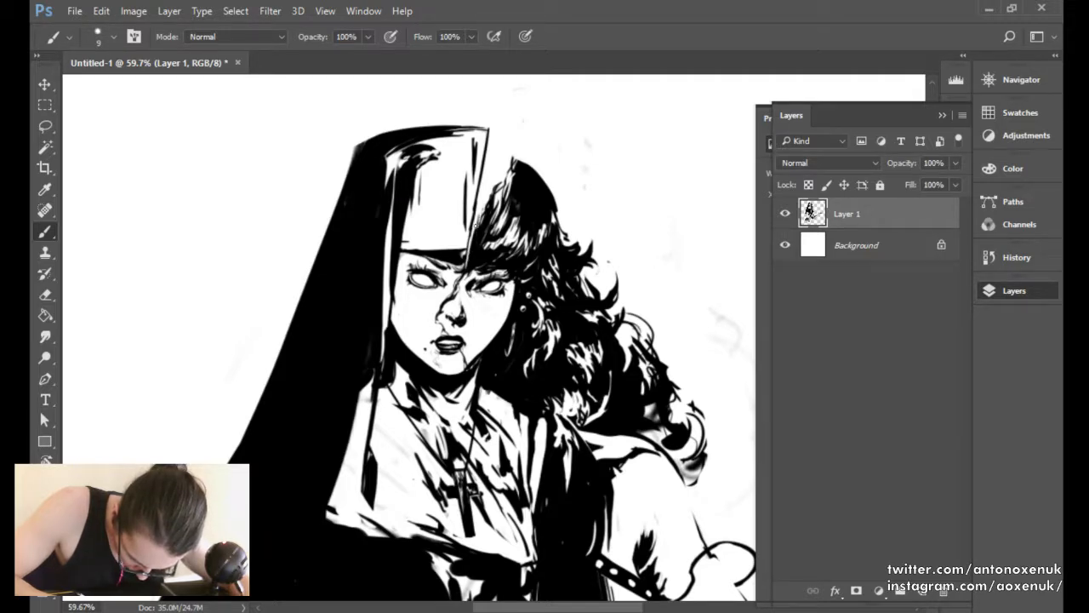
pyautogui.scroll(-2, 512, 220)
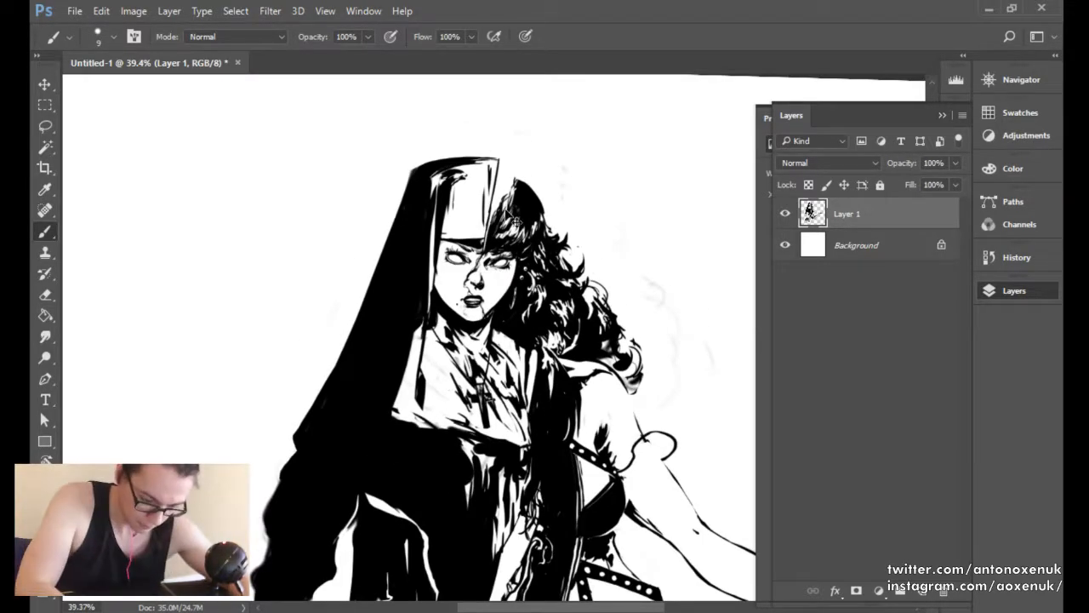
# Flip the illustration horizontally to check the head's balance, and flip it back.
pyautogui.hotkey('ctrl', 'shift', 'h')
pyautogui.moveTo(745, 368); pyautogui.dragTo(417, 365)
pyautogui.moveTo(550, 319); pyautogui.dragTo(516, 335)
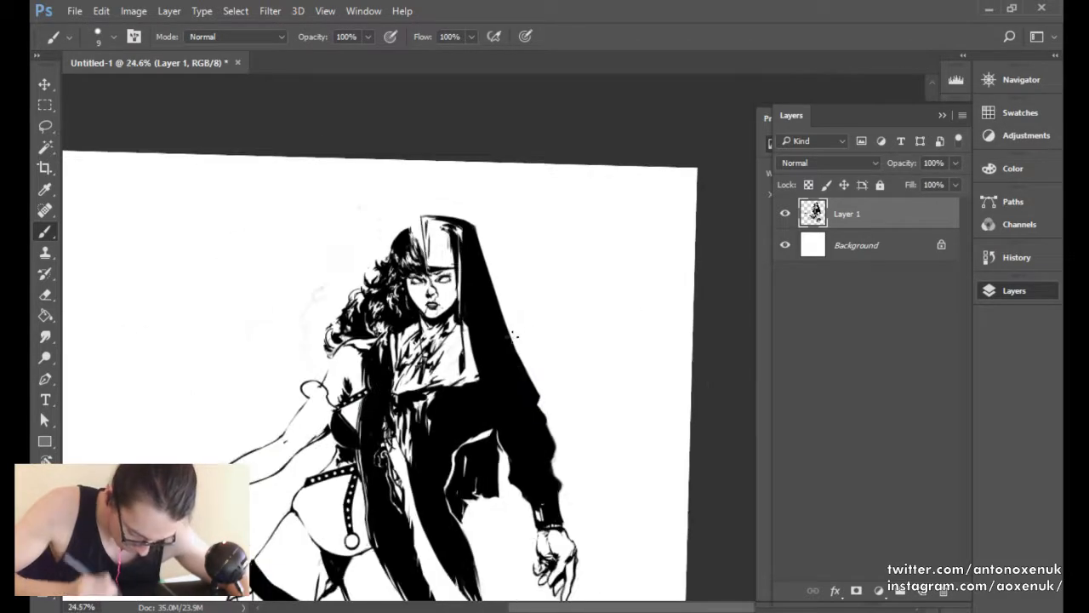
pyautogui.hotkey('ctrl', 'shift', 'h')
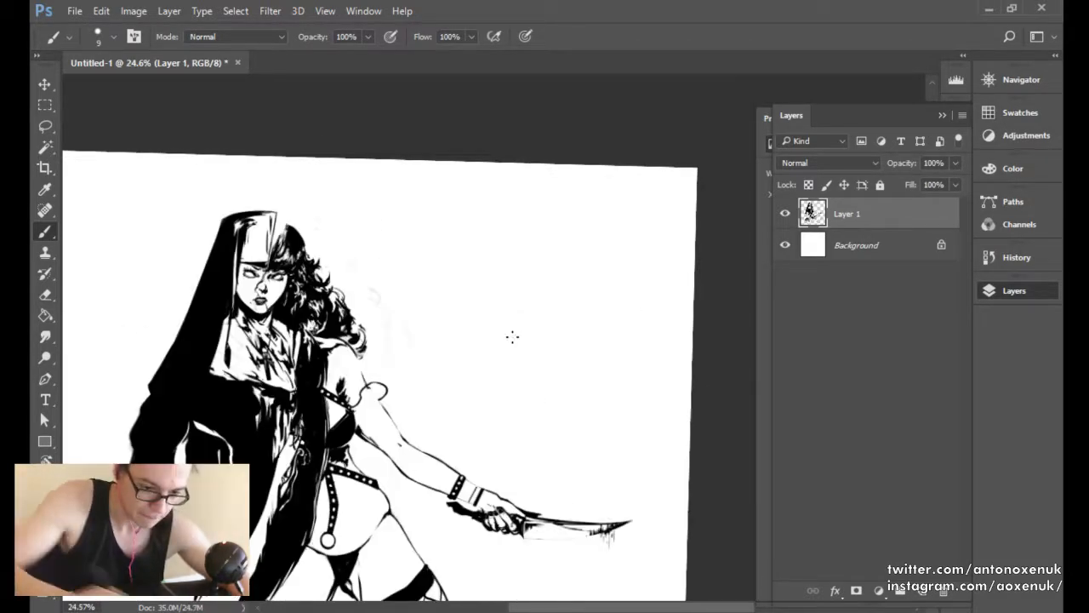
# Reset the canvas view rotation so the page is upright.
pyautogui.press('r')
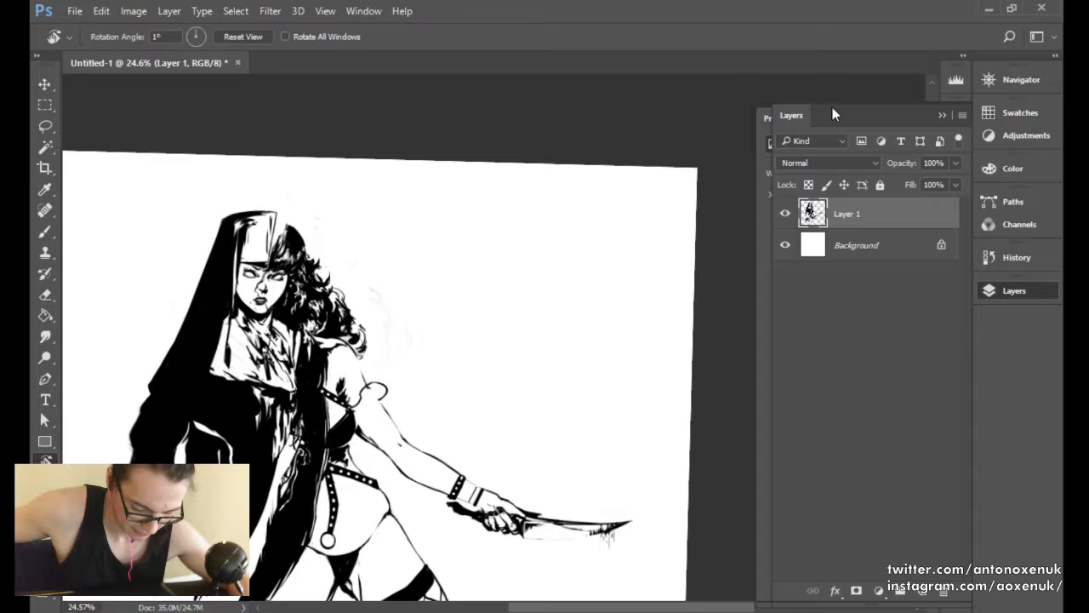
pyautogui.click(243, 36)
pyautogui.press('b')
pyautogui.moveTo(347, 273); pyautogui.dragTo(389, 260)
pyautogui.moveTo(357, 246)
pyautogui.mouseDown()
pyautogui.moveTo(541, 189)
pyautogui.moveTo(462, 206)
pyautogui.moveTo(557, 205)
pyautogui.moveTo(526, 209)
pyautogui.mouseUp()
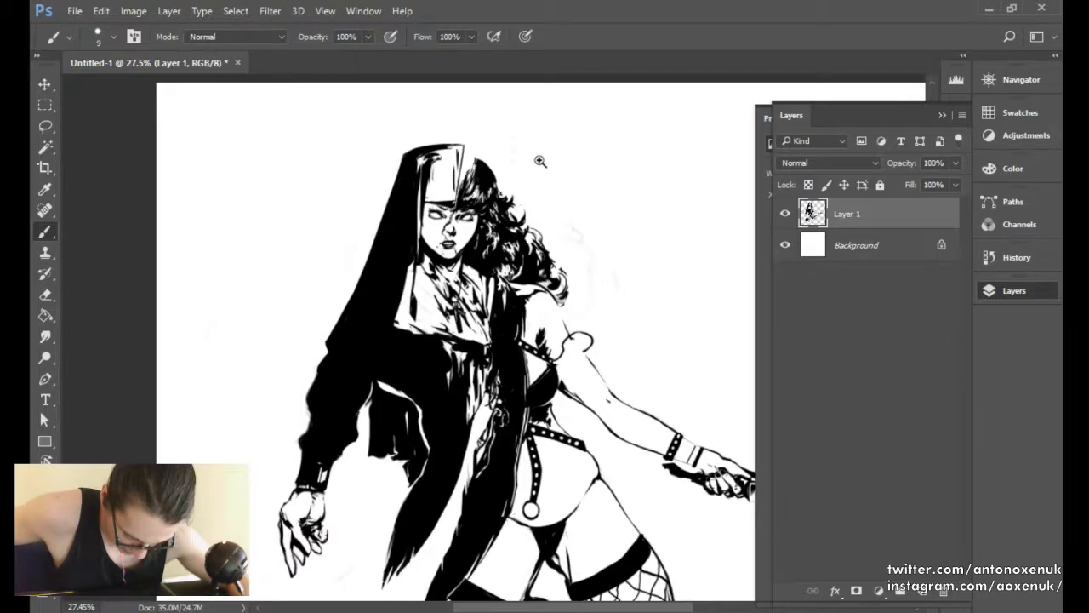
pyautogui.moveTo(539, 163); pyautogui.dragTo(579, 156)
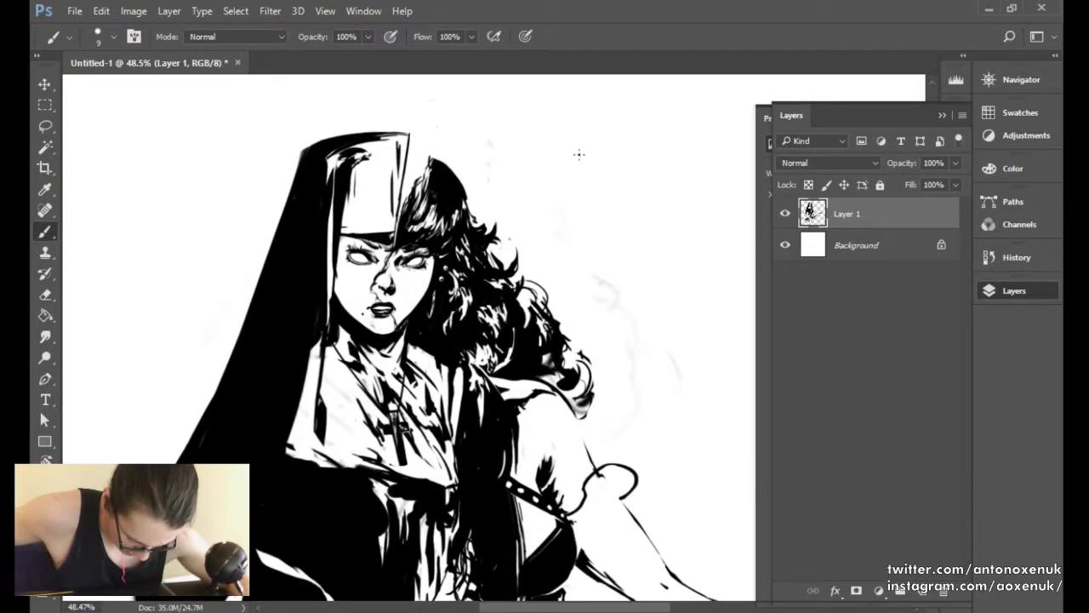
# Undo the rotation of the face and hair half, returning to the state with Layer 2 above Layer 1.
pyautogui.hotkey('ctrl', 'alt', 'h')
pyautogui.hotkey('ctrl', 'alt', 'h')
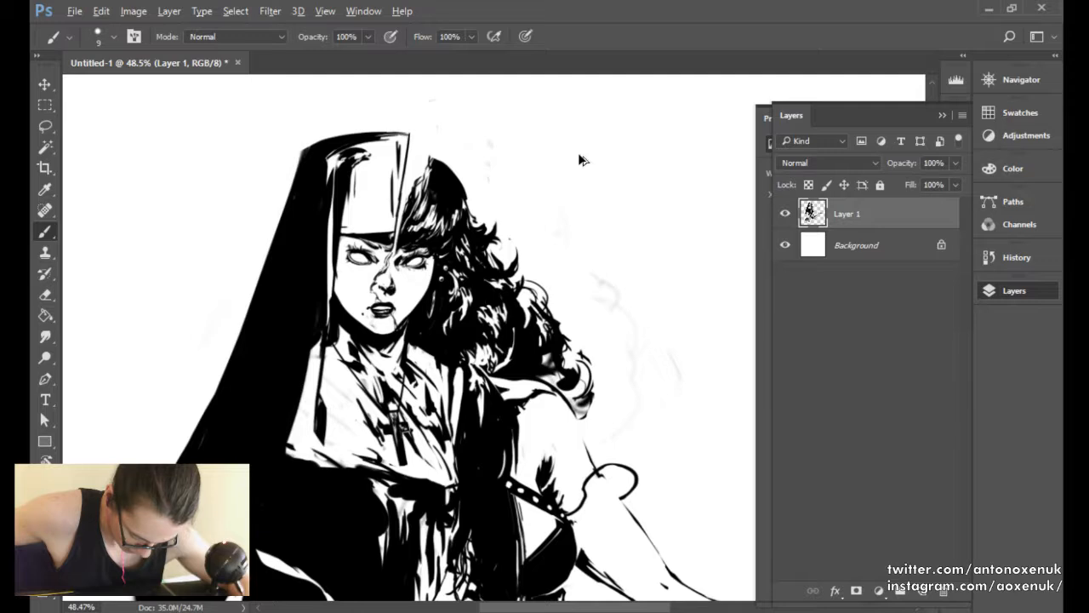
pyautogui.hotkey('ctrl', 'alt', 'z')
pyautogui.hotkey('ctrl', 'shift', 'alt', 'n')
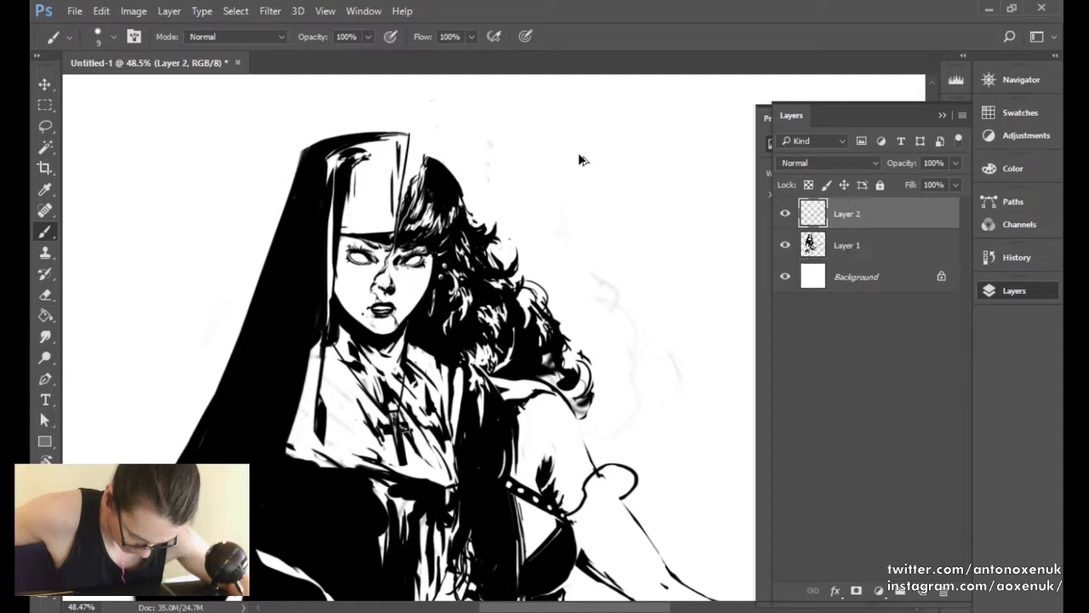
# Compare the face with Layer 2 hidden and shown, and merge the layer into Layer 1.
pyautogui.click(785, 216)
pyautogui.click(785, 216)
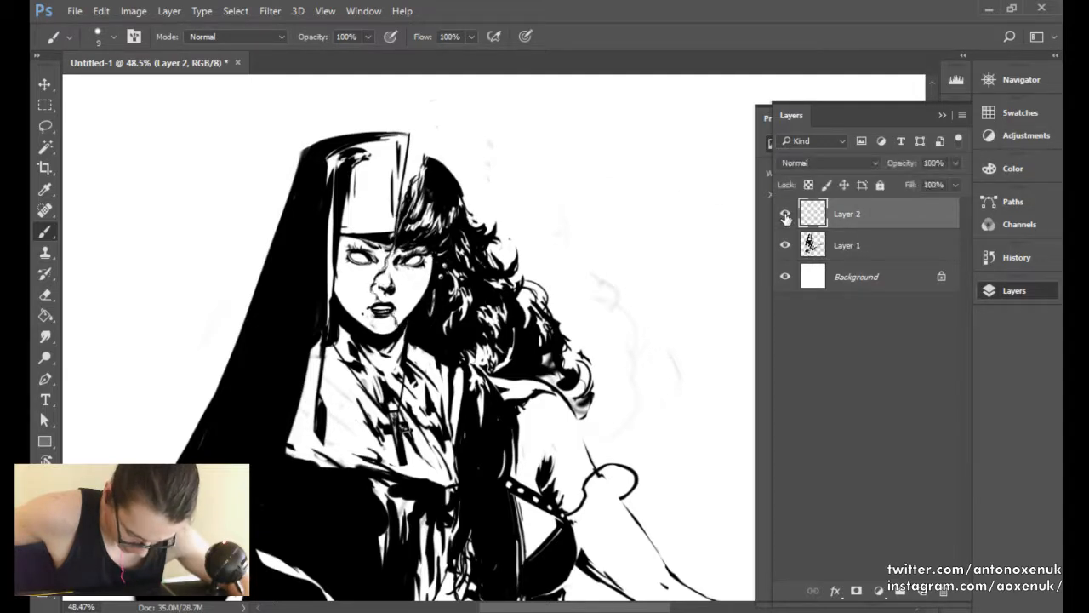
pyautogui.hotkey('ctrl', 'e')
# Refine the fine lines beside the nose and below the habit-side eye with the 2 px brush.
pyautogui.moveTo(598, 192); pyautogui.dragTo(545, 199)
pyautogui.moveTo(644, 219); pyautogui.dragTo(550, 175)
pyautogui.hotkey('ctrl', '-')
pyautogui.hotkey('ctrl', '-')
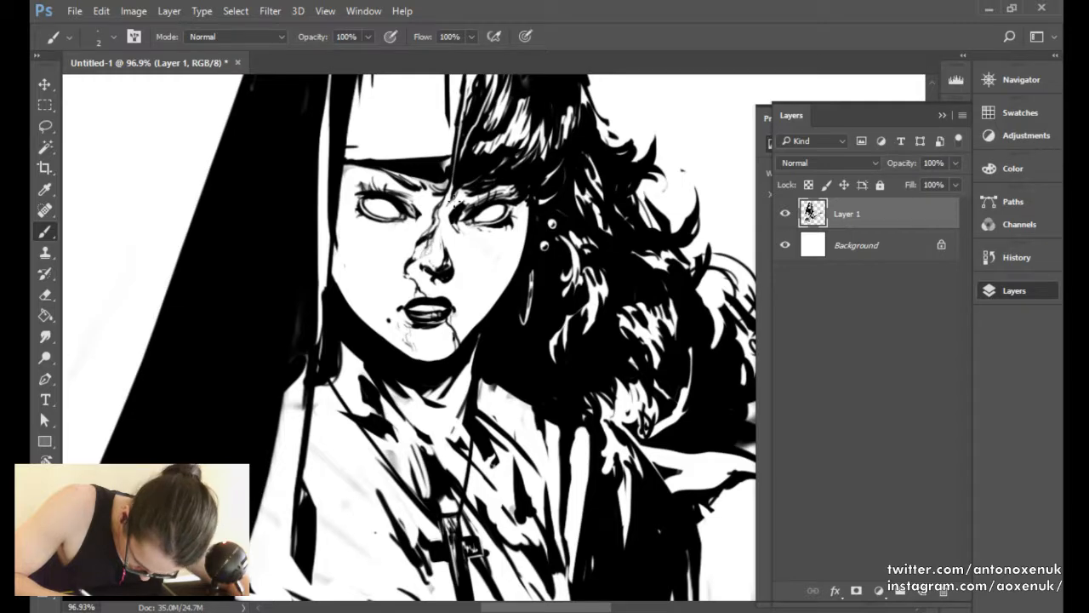
pyautogui.hotkey('ctrl', '0')
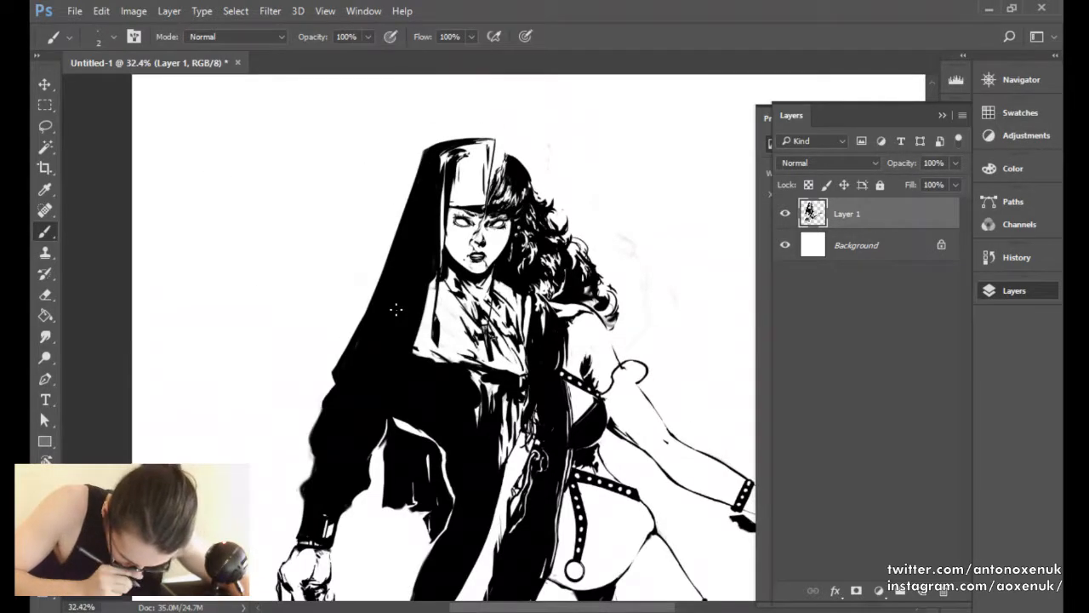
pyautogui.moveTo(471, 232)
pyautogui.mouseDown()
pyautogui.moveTo(503, 217)
pyautogui.moveTo(473, 245)
pyautogui.mouseUp()
pyautogui.moveTo(578, 262)
pyautogui.mouseDown()
pyautogui.moveTo(556, 260)
pyautogui.moveTo(532, 298)
pyautogui.moveTo(488, 288)
pyautogui.mouseUp()
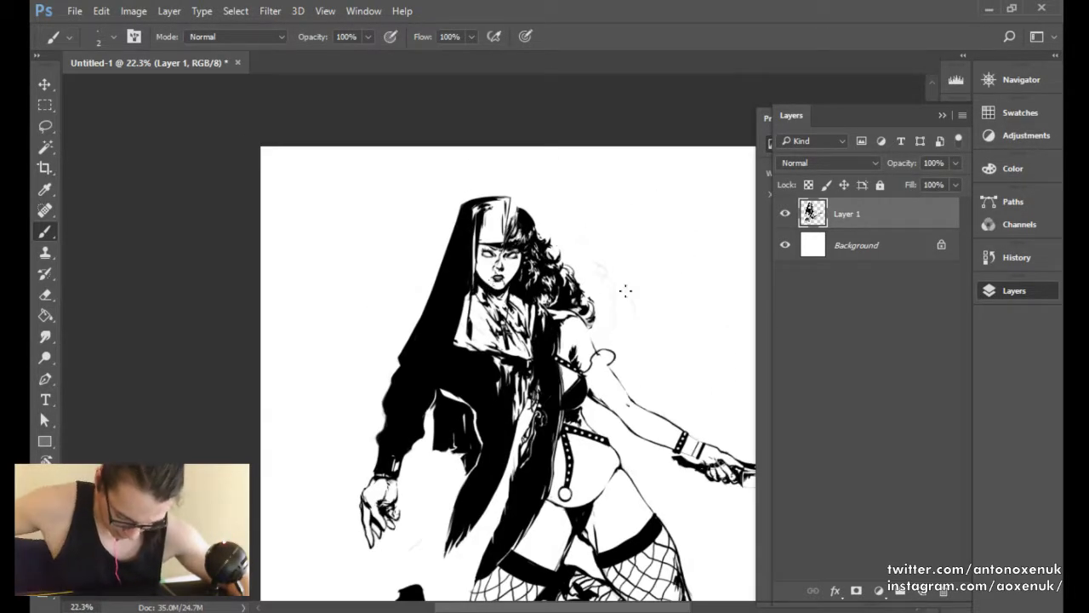
pyautogui.moveTo(628, 271); pyautogui.dragTo(614, 271)
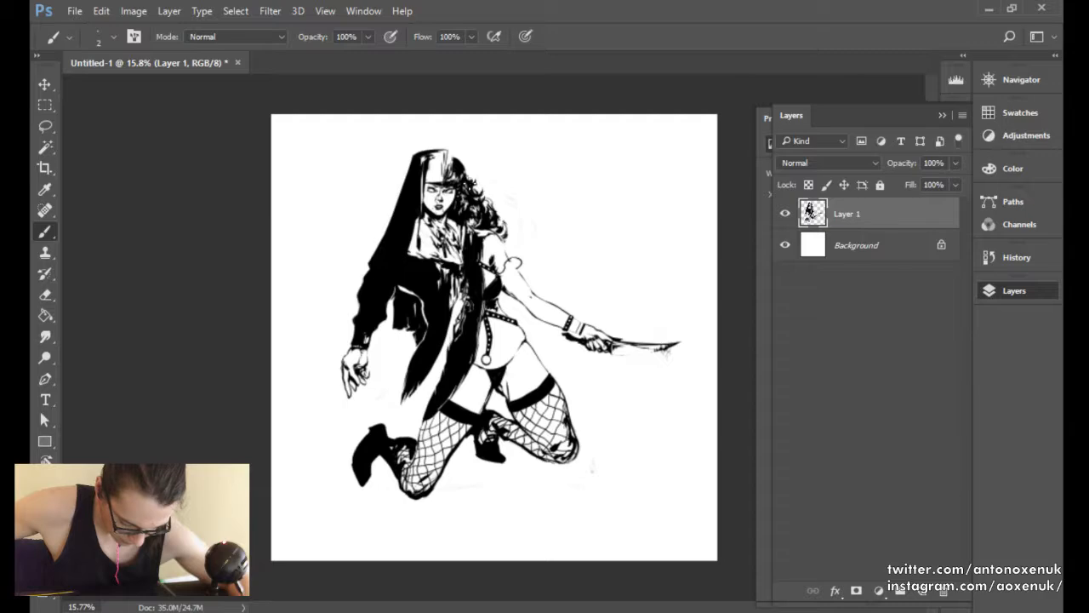
# Enlarge the brush to about 4 px and thicken the outlines and inner shading of the lips.
pyautogui.moveTo(444, 207); pyautogui.dragTo(575, 264)
pyautogui.press(']')
pyautogui.press(']')
pyautogui.press(']')
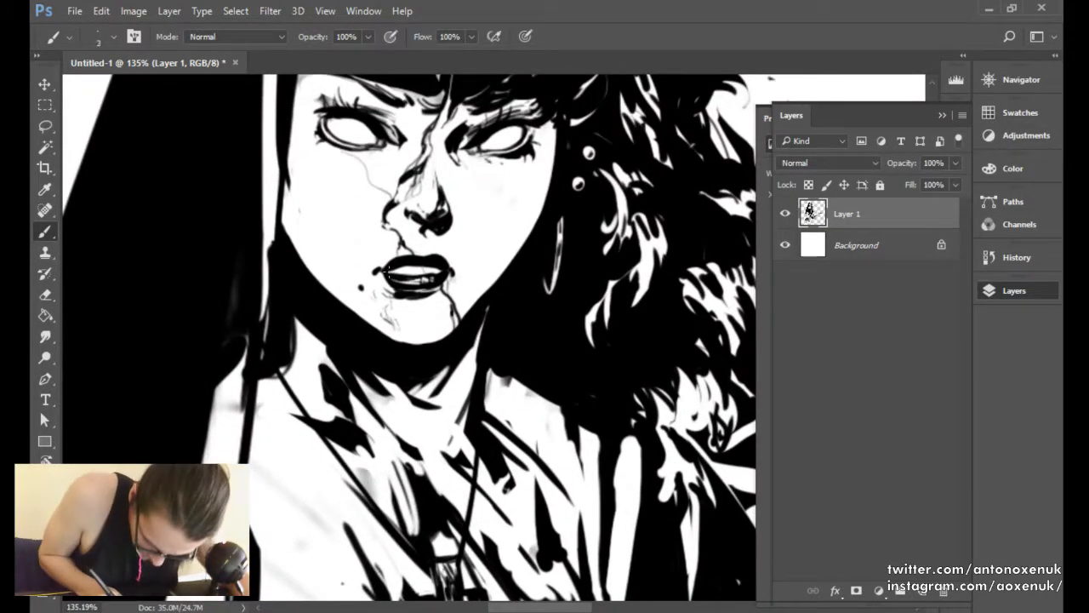
pyautogui.moveTo(386, 270); pyautogui.dragTo(427, 267)
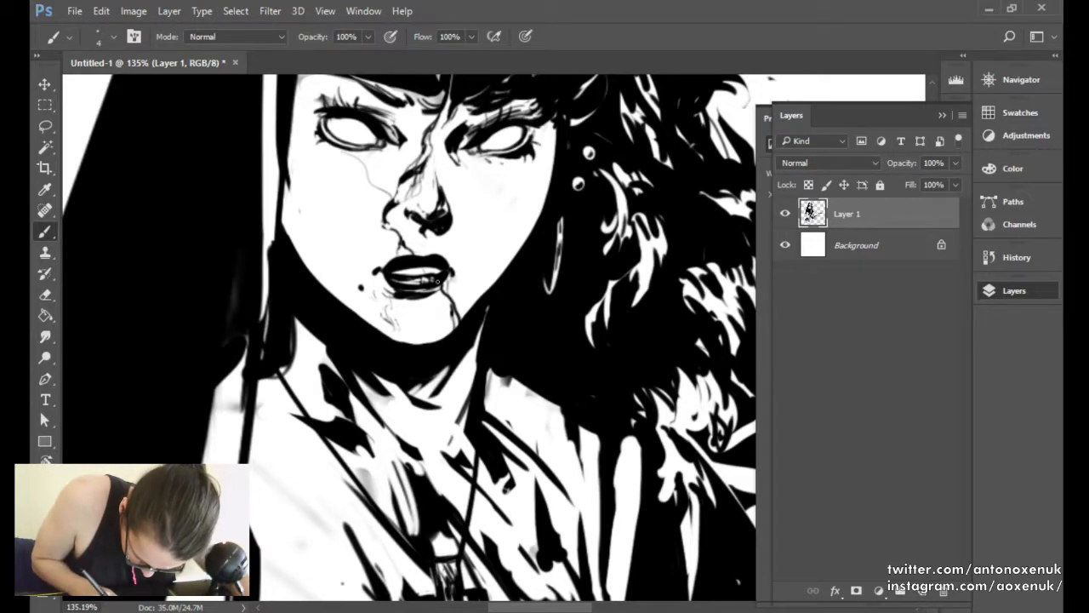
pyautogui.press('e')
pyautogui.press('b')
pyautogui.moveTo(425, 279)
pyautogui.mouseDown()
pyautogui.moveTo(407, 296)
pyautogui.moveTo(447, 283)
pyautogui.moveTo(417, 303)
pyautogui.moveTo(435, 301)
pyautogui.mouseUp()
# Clean up the lower lip and chin edge, alternating the 6 px eraser with the brush.
pyautogui.press('e')
pyautogui.press('b')
pyautogui.press('e')
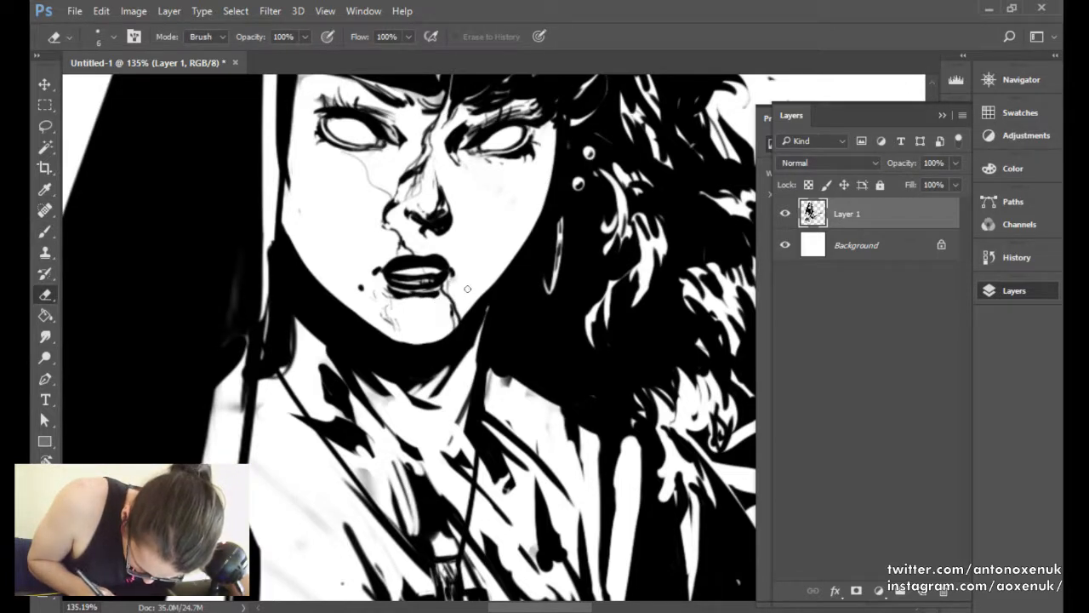
pyautogui.press('b')
pyautogui.moveTo(405, 339); pyautogui.dragTo(438, 330)
pyautogui.press('e')
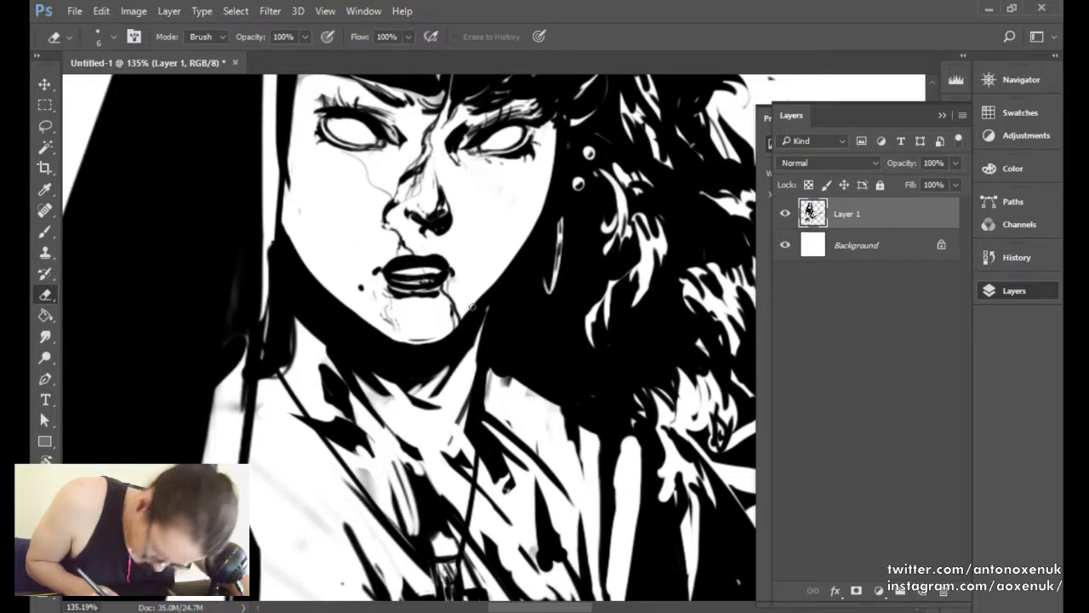
pyautogui.press('b')
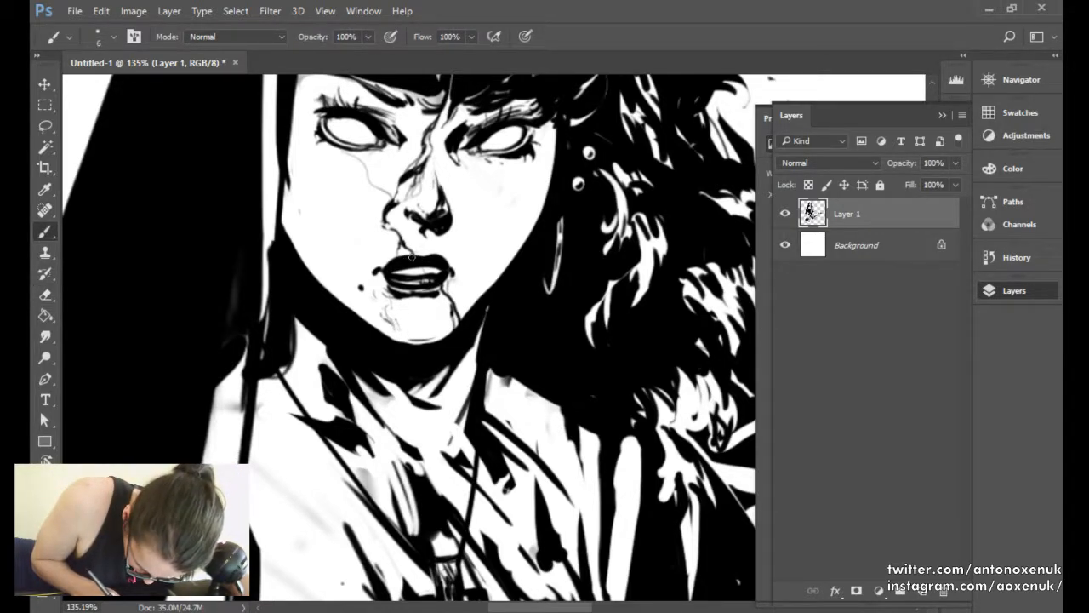
# Try trimming the upper lip's edge with the eraser, and undo the stroke.
pyautogui.press('e')
pyautogui.moveTo(395, 267)
pyautogui.mouseDown()
pyautogui.moveTo(433, 261)
pyautogui.moveTo(417, 258)
pyautogui.mouseUp()
pyautogui.hotkey('ctrl', 'z')
pyautogui.press('b')
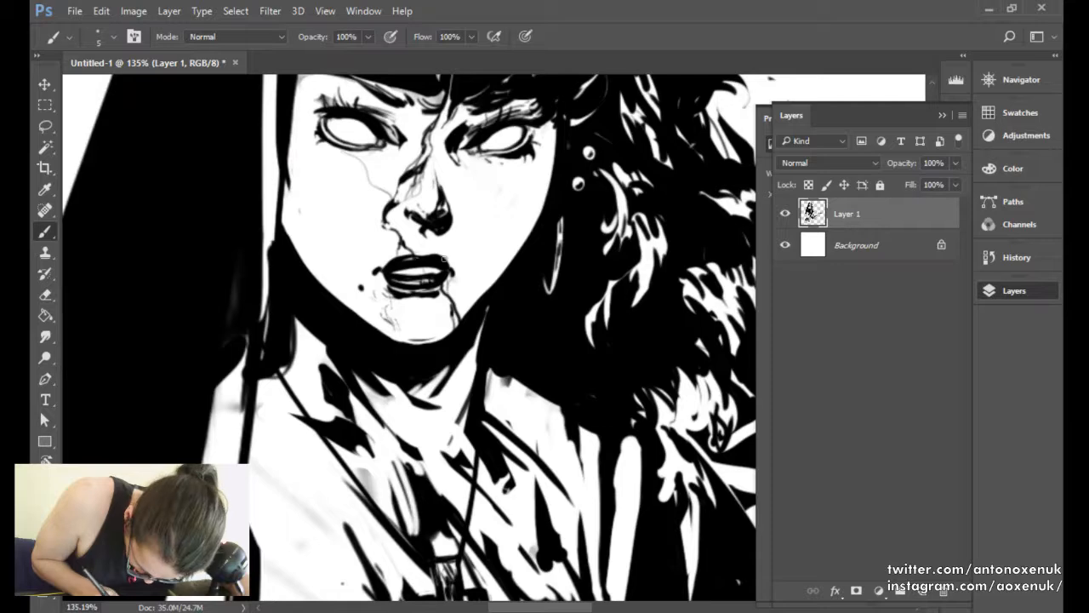
# Flip the illustration horizontally to check the whole figure.
pyautogui.scroll(-5, 443, 259)
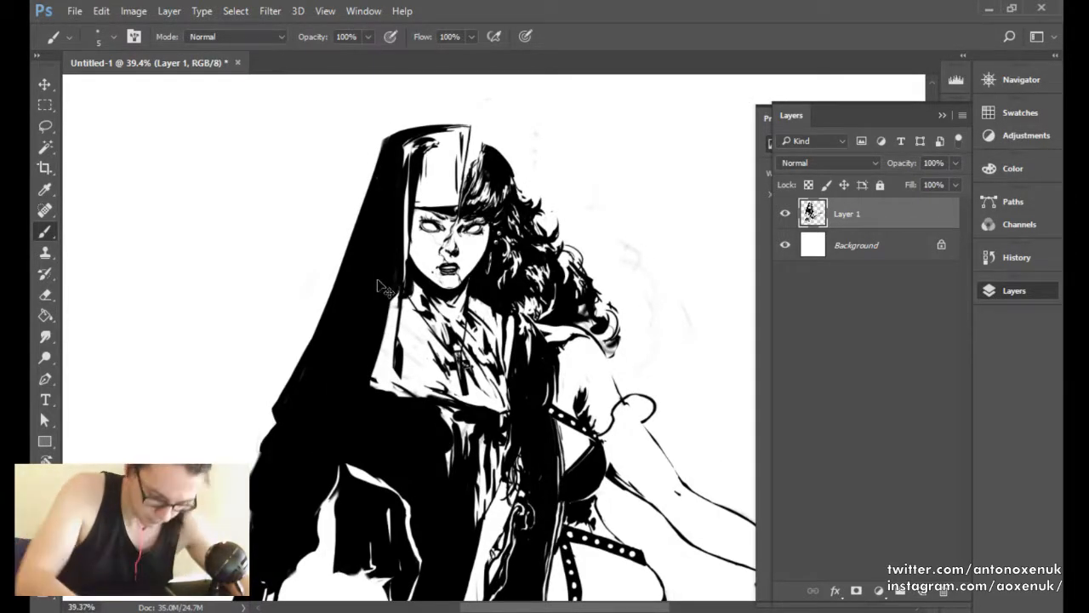
pyautogui.hscroll(-3, 377, 280)
pyautogui.scroll(-4, 418, 254)
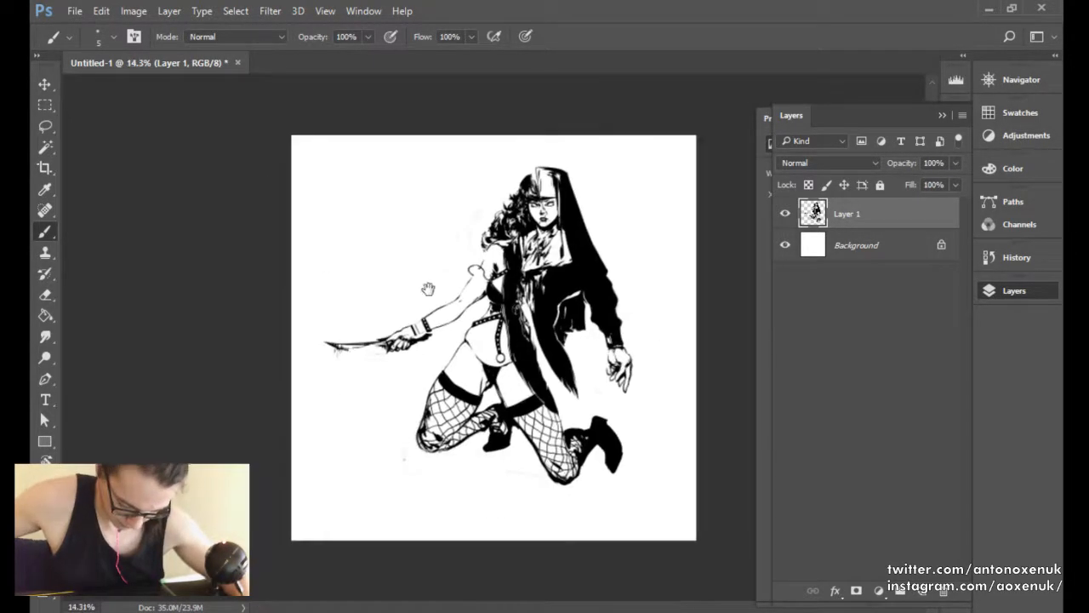
pyautogui.press('r')
pyautogui.press('b')
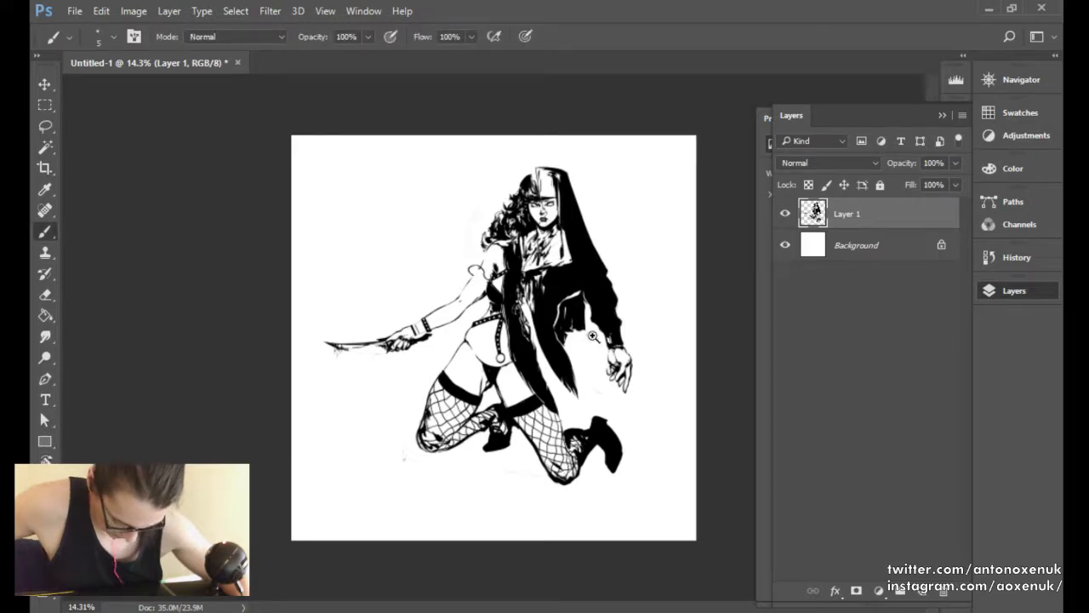
pyautogui.scroll(1, 594, 337)
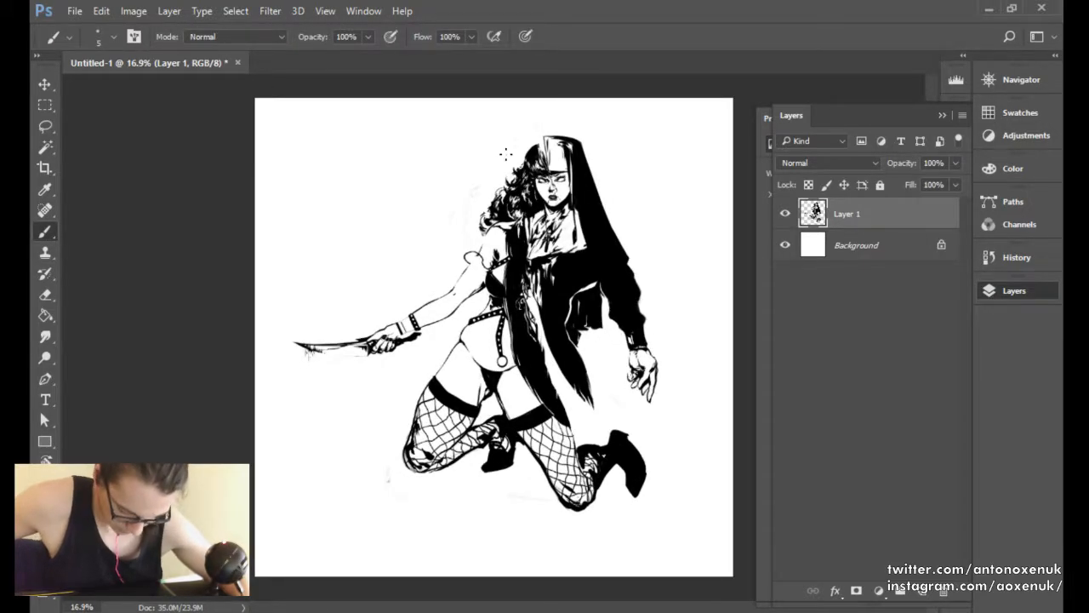
pyautogui.press('e')
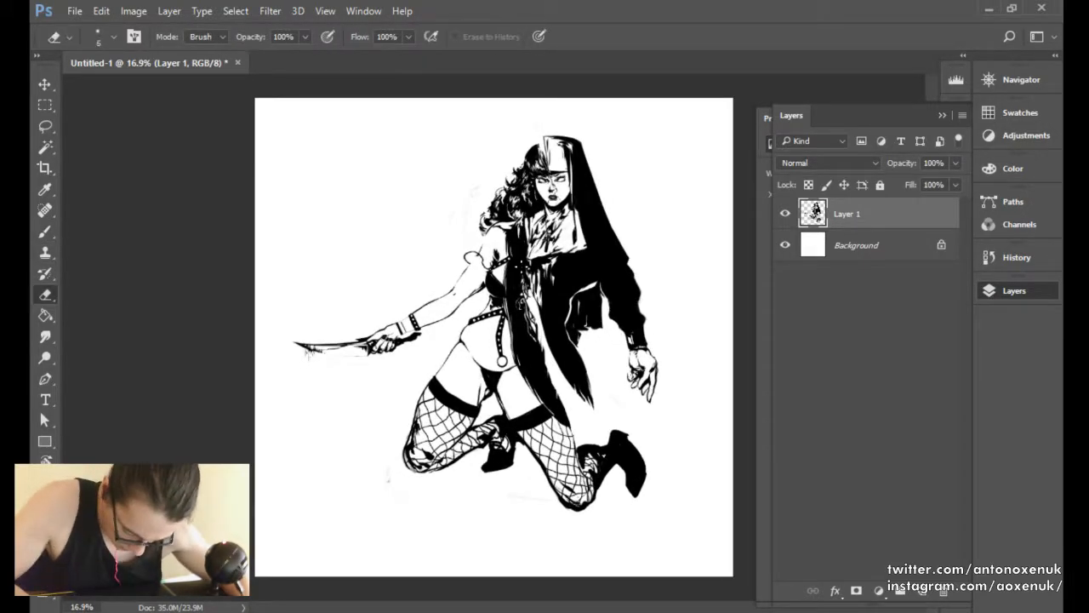
pyautogui.scroll(-2, 644, 192)
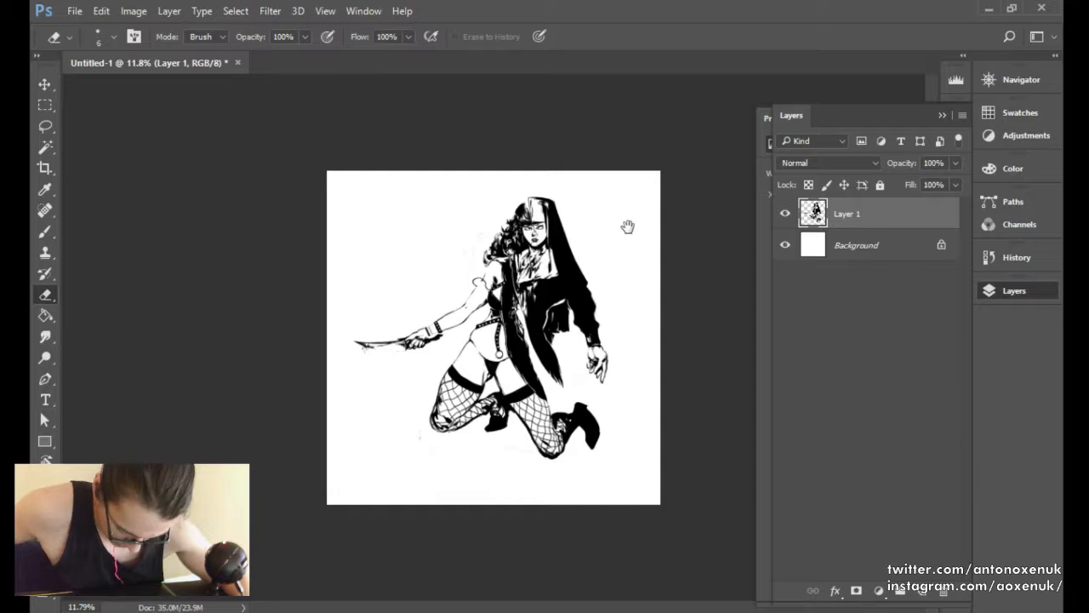
pyautogui.scroll(2, 629, 228)
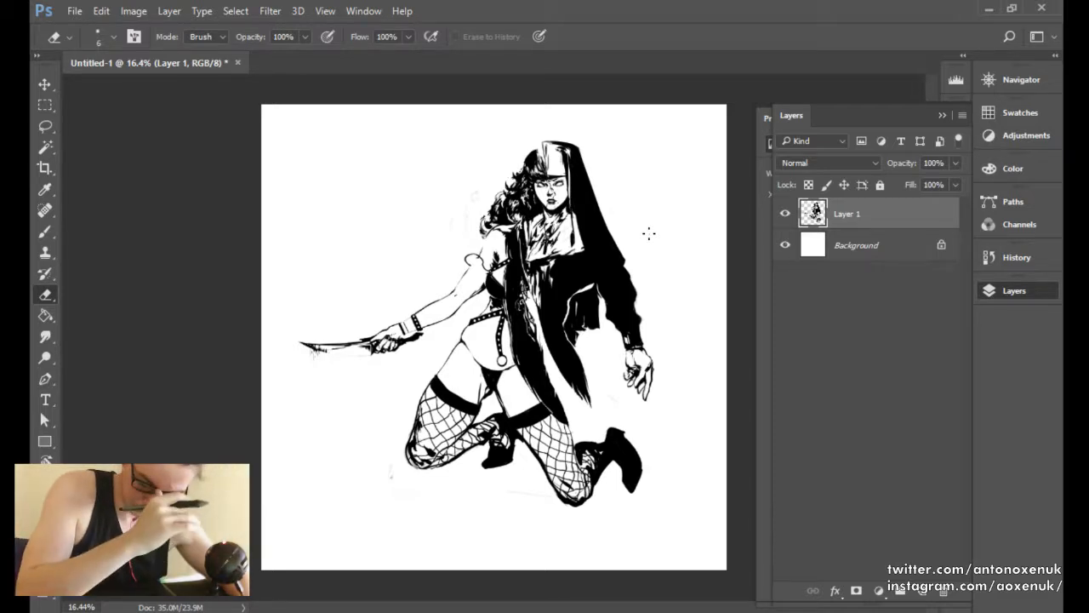
# Open inktober 1.psd and copy its intoberrr title group into the lower part of the Untitled-1 illustration.
pyautogui.rightClick(305, 59)
pyautogui.click(372, 149)
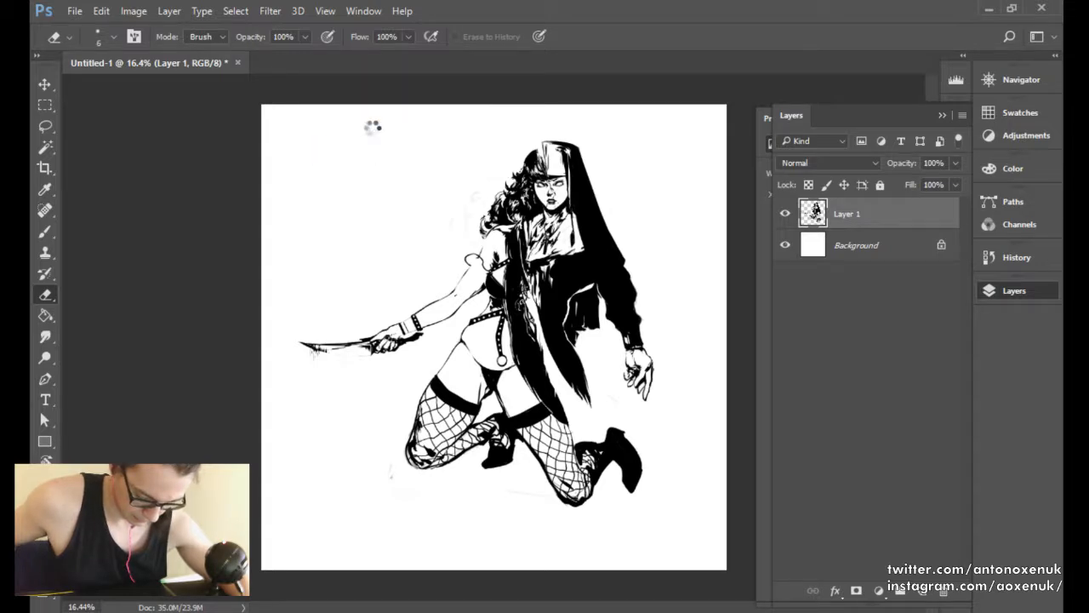
pyautogui.press('Escape')
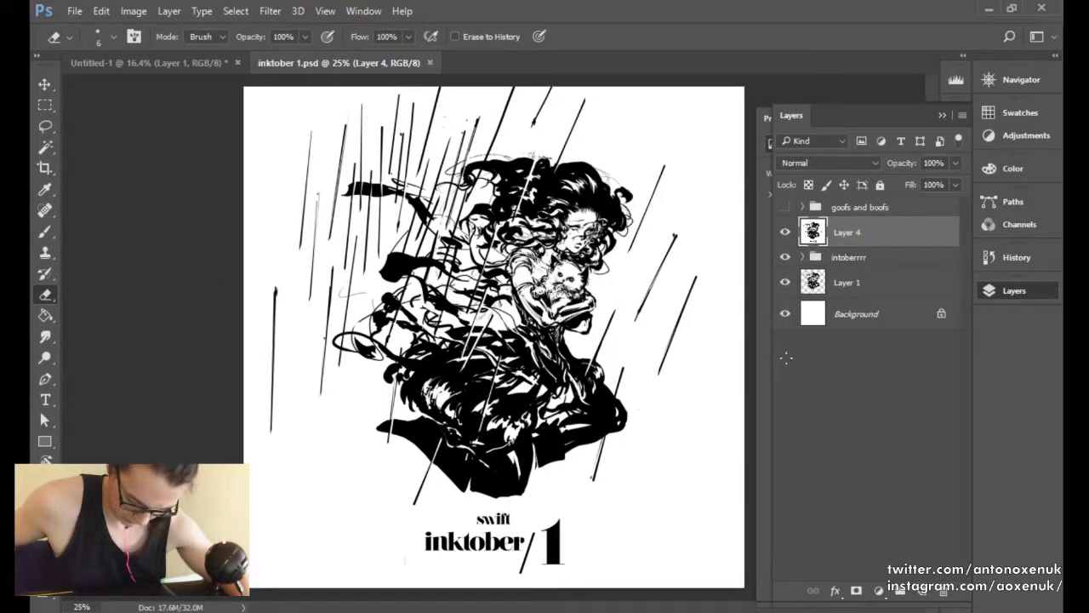
pyautogui.click(842, 258)
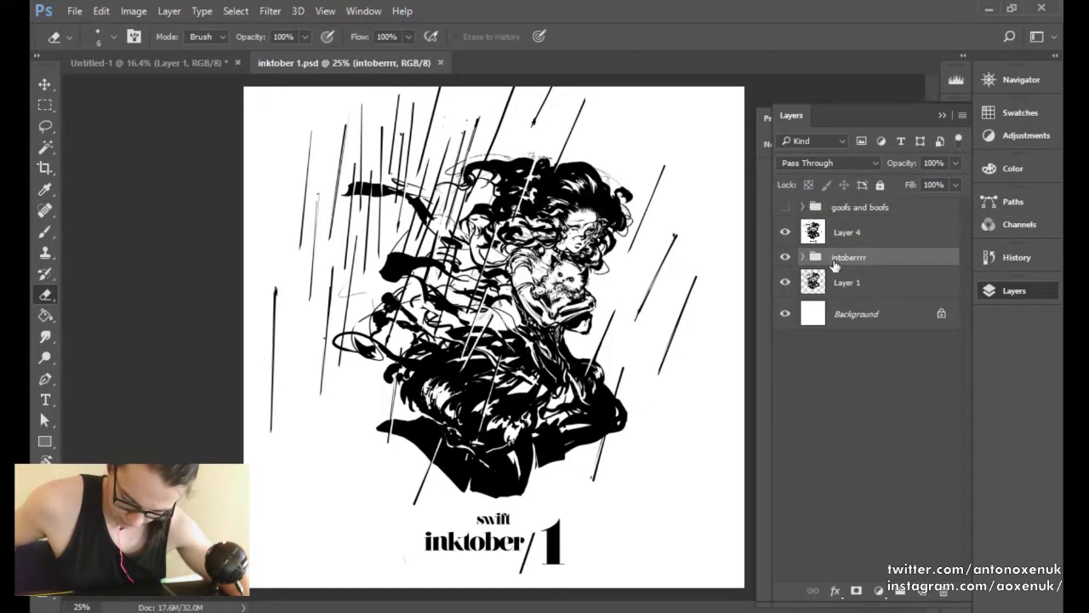
pyautogui.moveTo(834, 265)
pyautogui.mouseDown()
pyautogui.moveTo(184, 66)
pyautogui.moveTo(558, 323)
pyautogui.moveTo(571, 426)
pyautogui.moveTo(564, 481)
pyautogui.moveTo(502, 549)
pyautogui.mouseUp()
pyautogui.press('v')
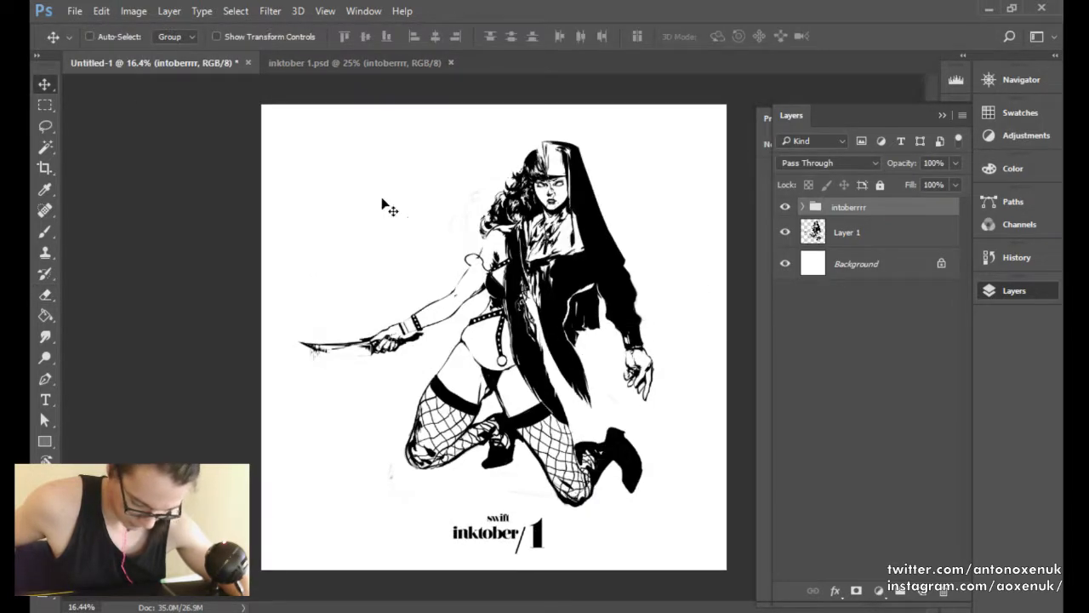
# Scale the figure on Layer 1 to about 88% and move it up to leave space above the title.
pyautogui.click(383, 66)
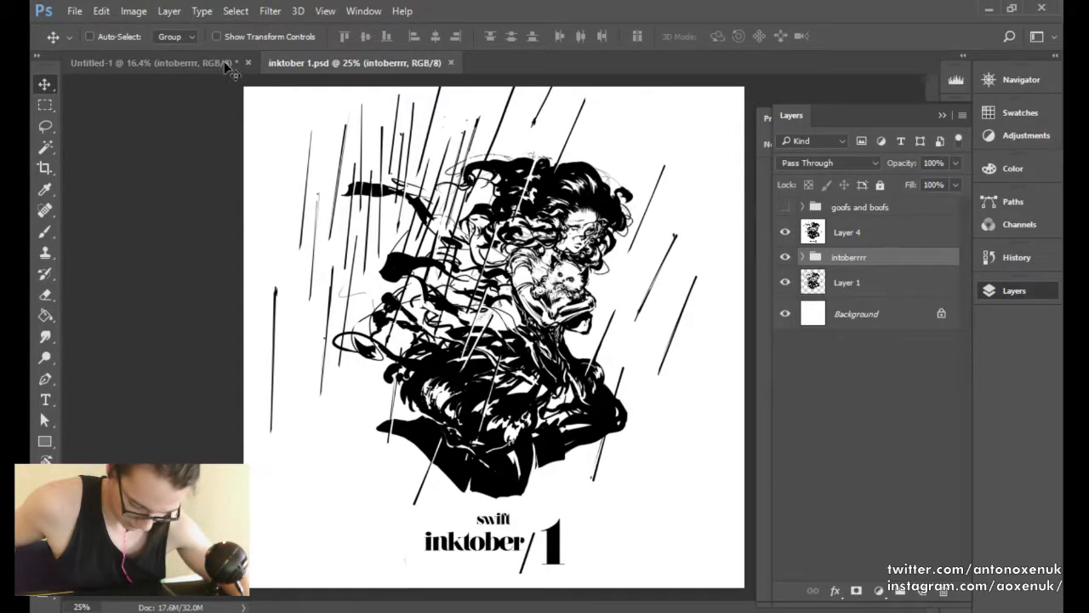
pyautogui.click(186, 61)
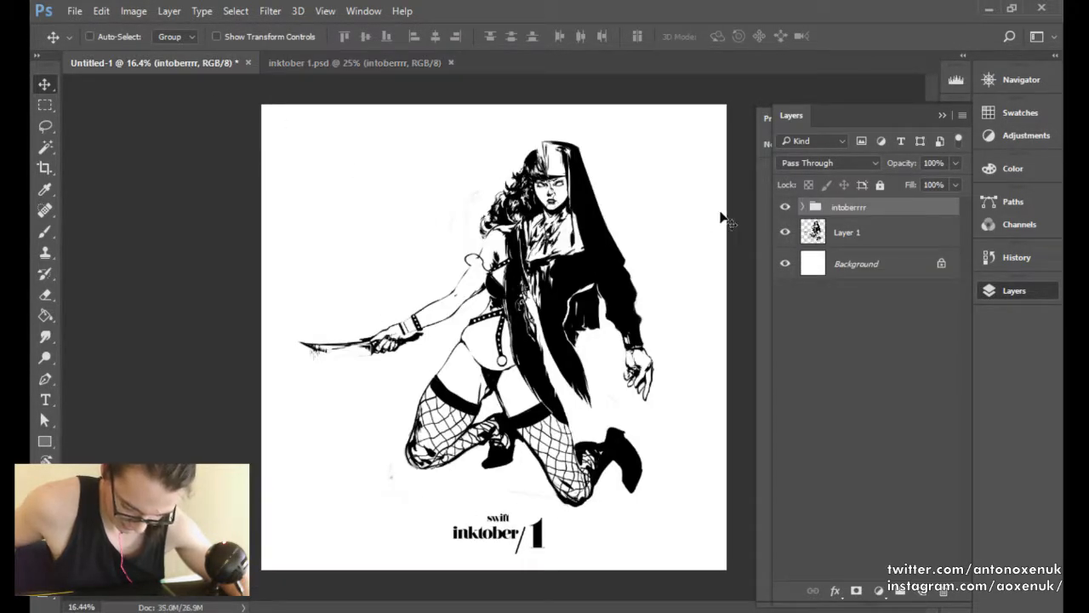
pyautogui.click(844, 234)
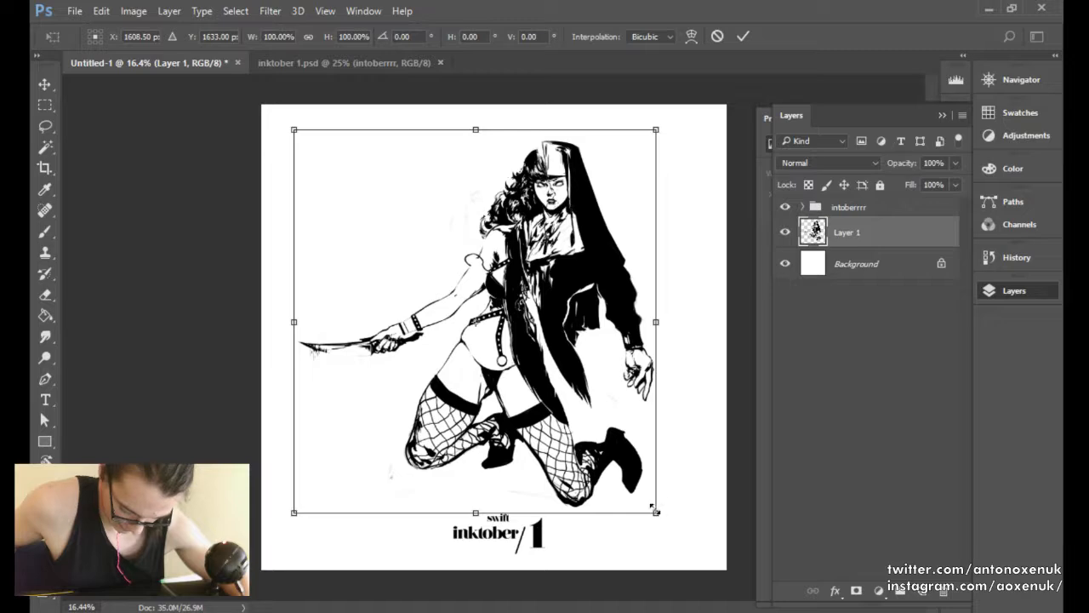
pyautogui.moveTo(654, 509); pyautogui.dragTo(644, 485)
pyautogui.moveTo(575, 406); pyautogui.dragTo(574, 375)
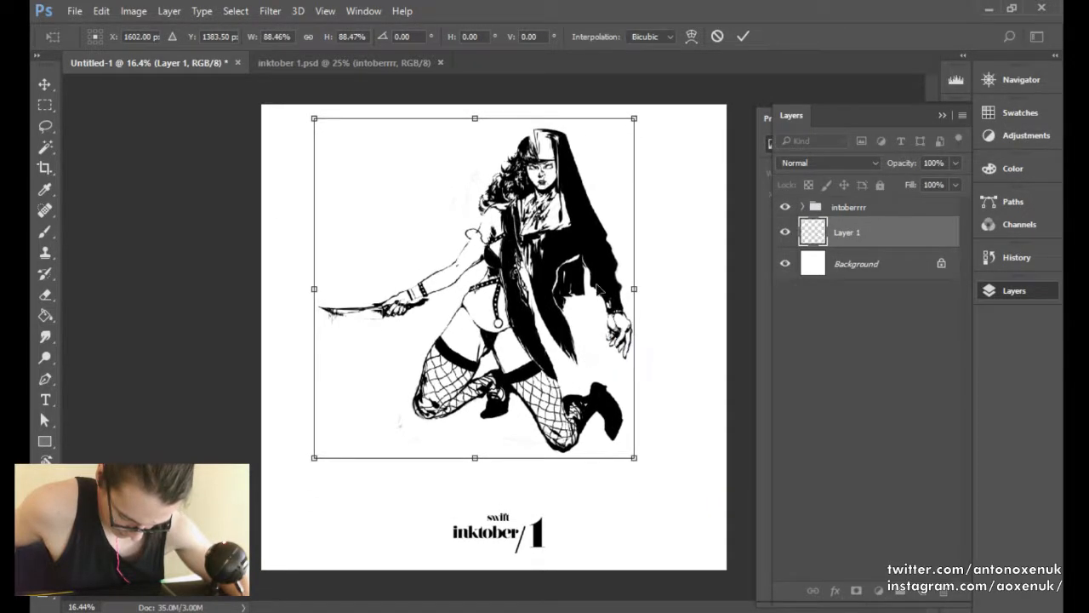
pyautogui.click(743, 36)
# Copy the Layer 4 artwork from inktober 1.psd into Untitled-1 and scale it to 141.13% to fill the canvas as a placement reference.
pyautogui.click(862, 206)
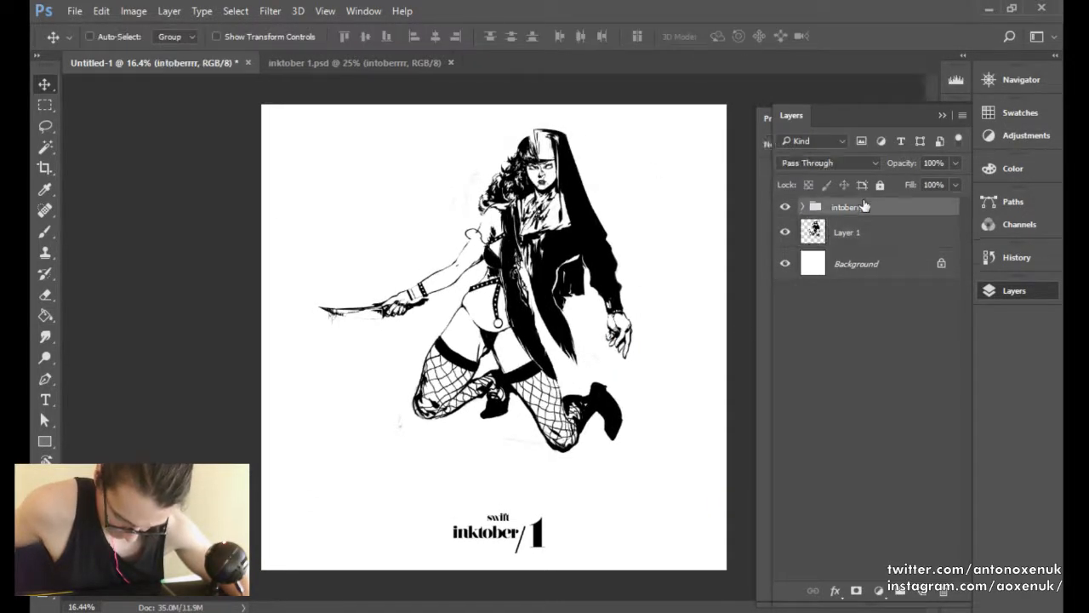
pyautogui.moveTo(862, 207); pyautogui.dragTo(739, 206)
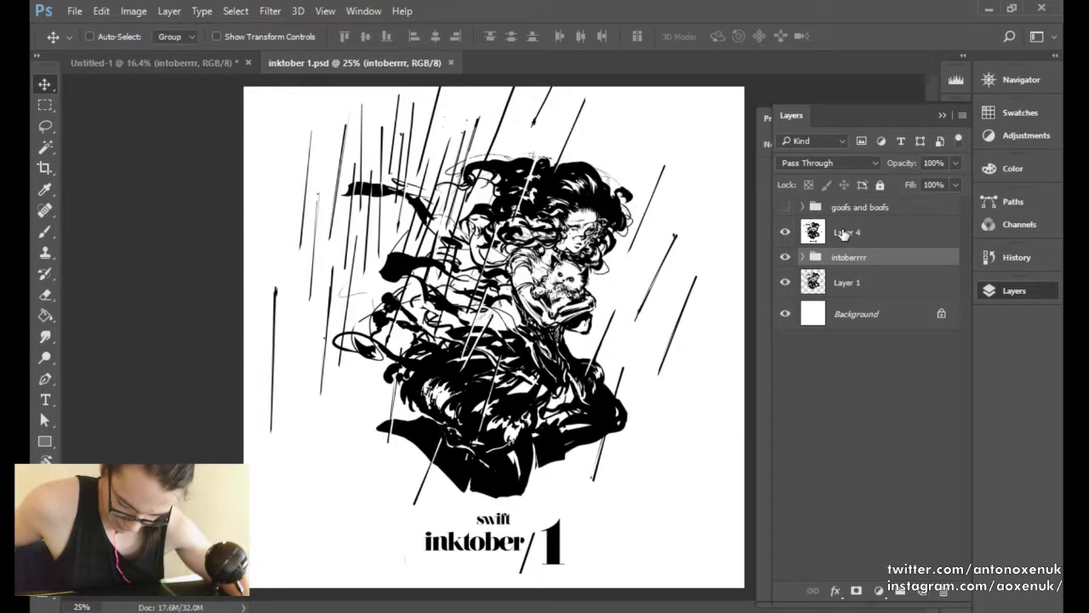
pyautogui.click(842, 232)
pyautogui.click(195, 65)
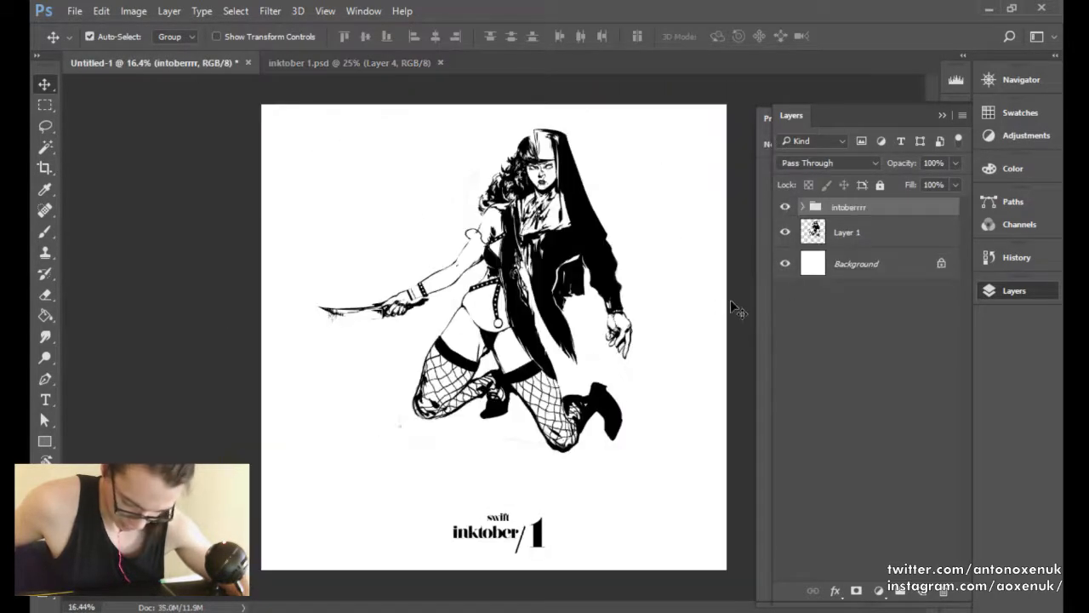
pyautogui.hotkey('ctrl', 'v')
pyautogui.hotkey('ctrl', 't')
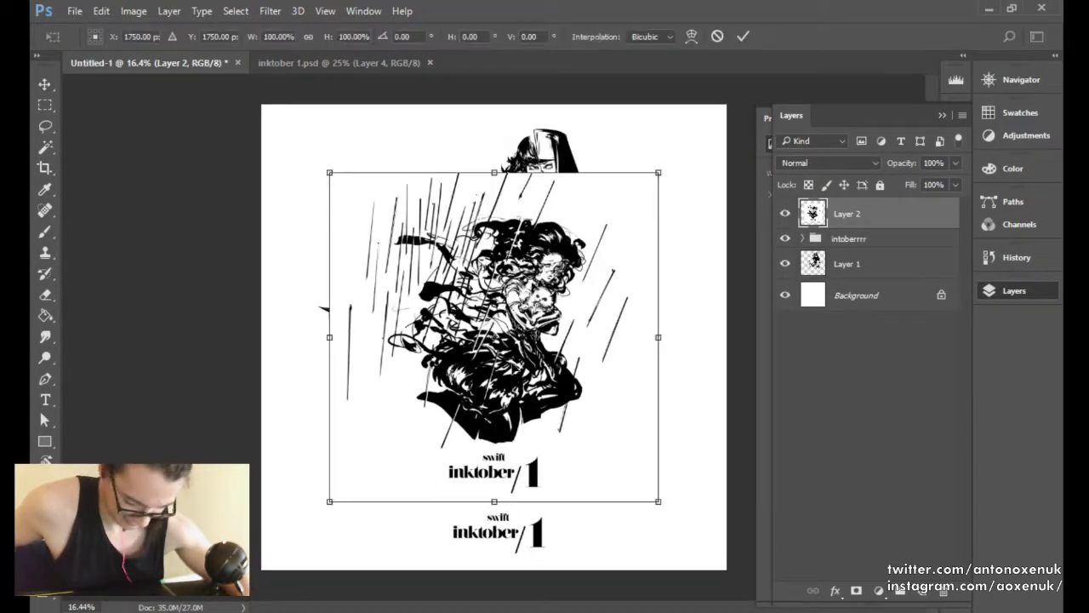
pyautogui.moveTo(515, 366); pyautogui.dragTo(447, 298)
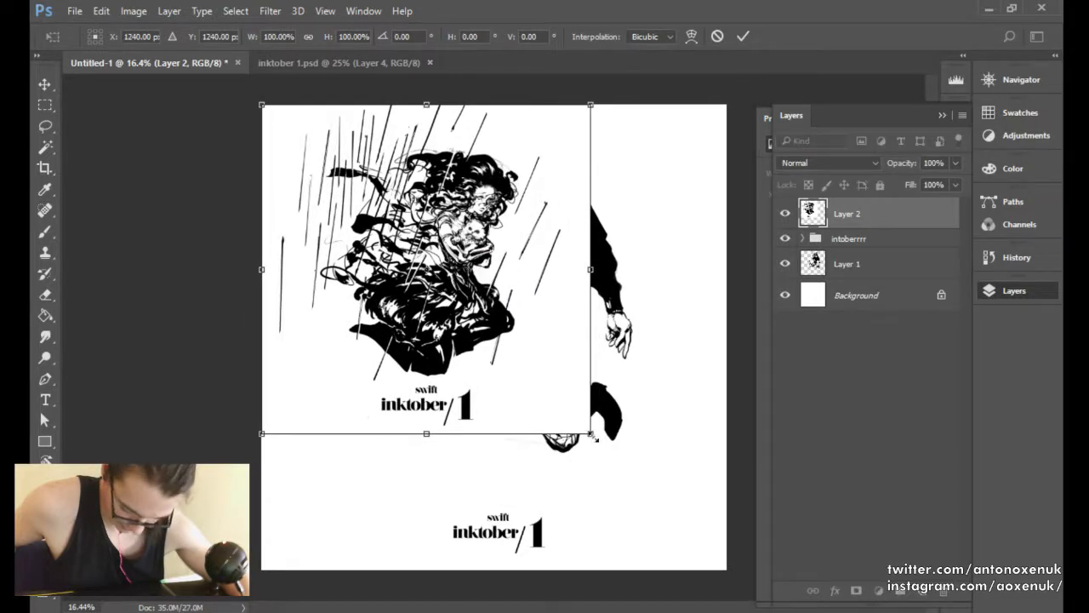
pyautogui.moveTo(593, 436); pyautogui.dragTo(726, 569)
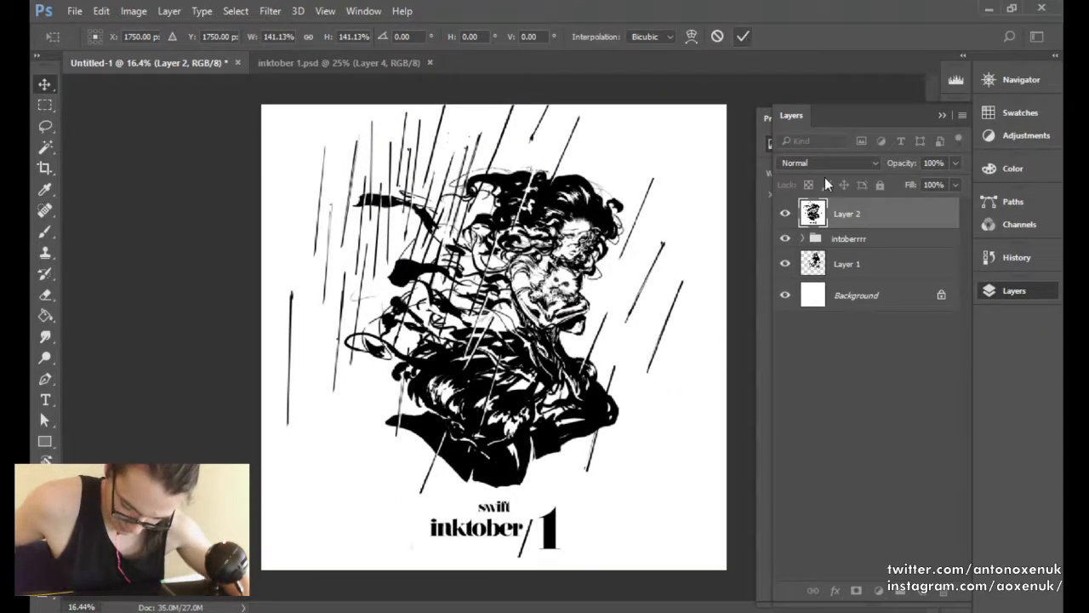
pyautogui.press('Return')
# Raise the intoberrr group and scale it to about 142% to match the reference's title, and delete the reference layer.
pyautogui.moveTo(851, 239); pyautogui.dragTo(861, 206)
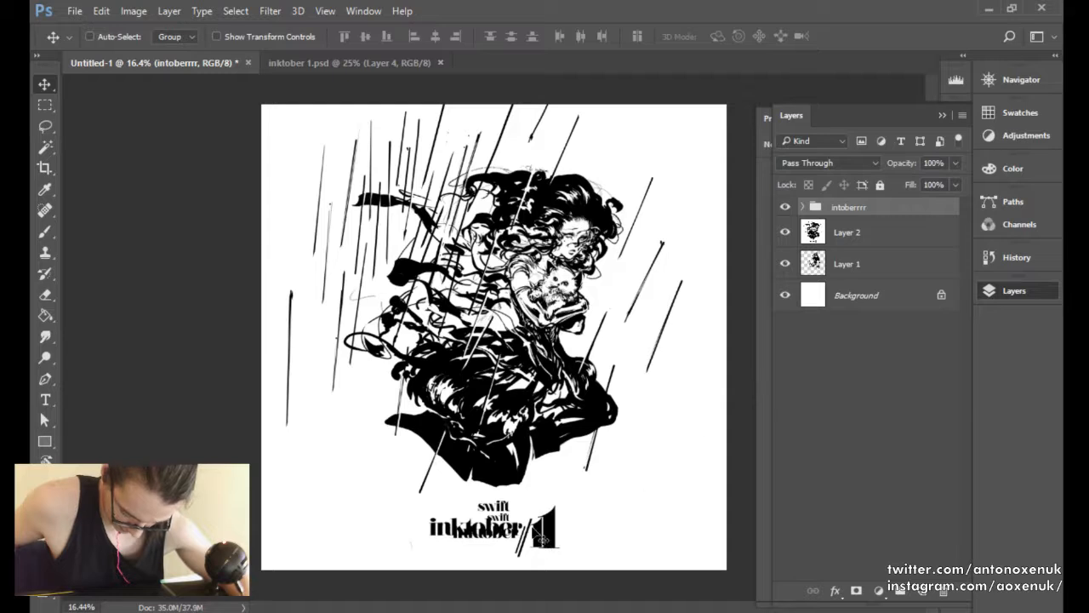
pyautogui.hotkey('ctrl', 't')
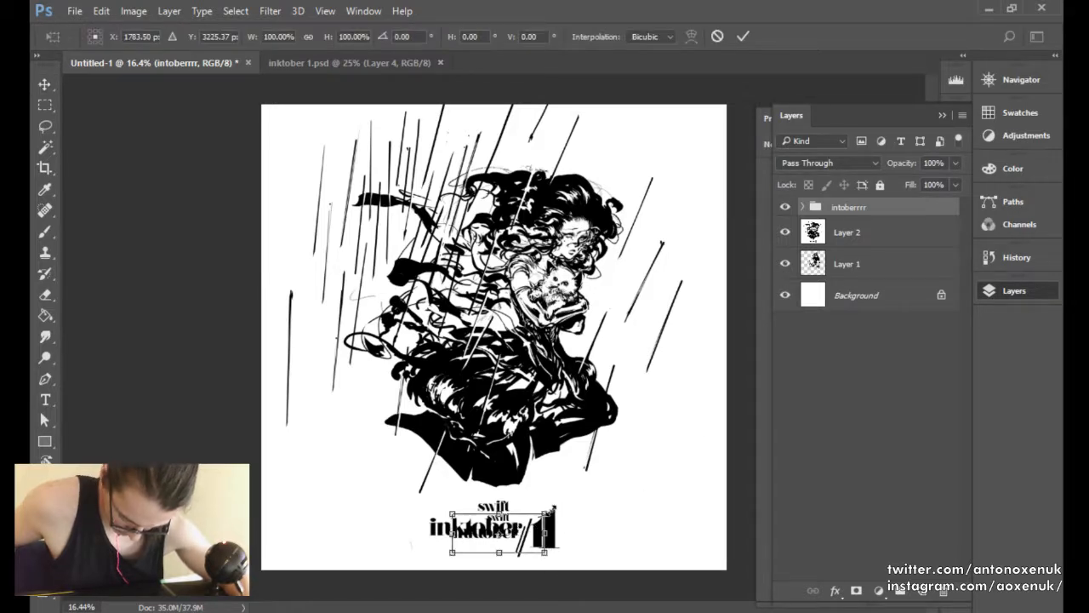
pyautogui.moveTo(548, 510); pyautogui.dragTo(572, 491)
pyautogui.moveTo(534, 555); pyautogui.dragTo(530, 551)
pyautogui.moveTo(566, 495); pyautogui.dragTo(558, 502)
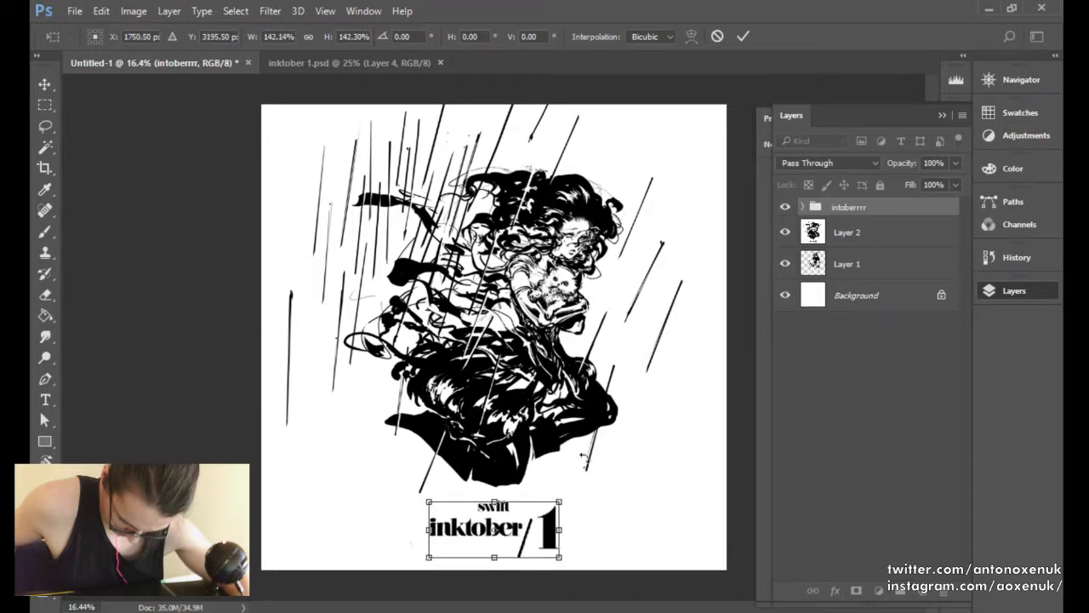
pyautogui.click(743, 36)
pyautogui.click(846, 232)
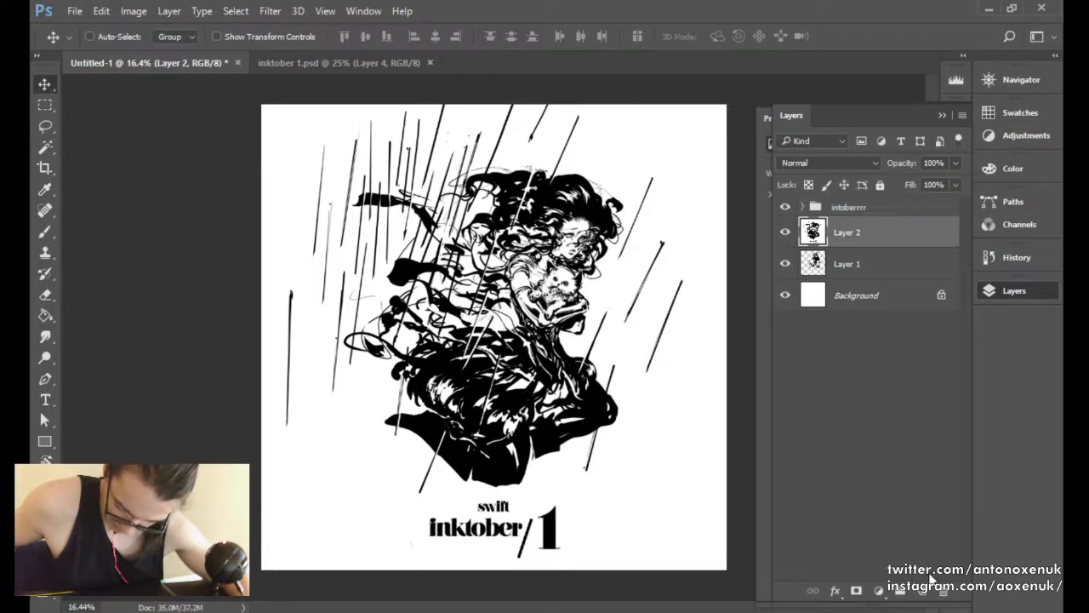
pyautogui.click(943, 590)
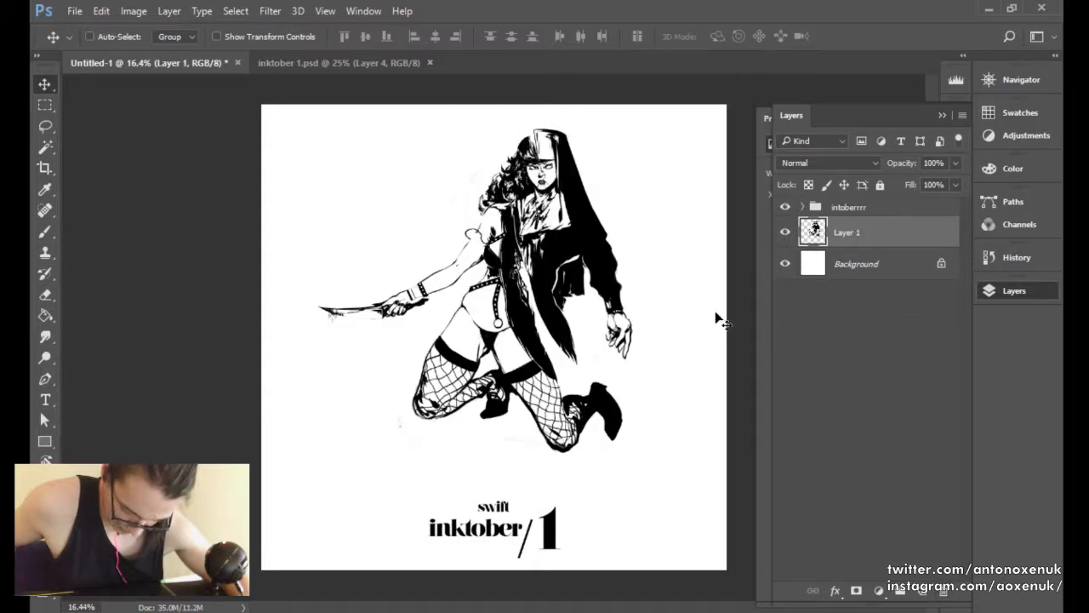
# Enlarge the figure on Layer 1 to about 116.5%, flip it horizontally and reposition it above the title.
pyautogui.moveTo(496, 287); pyautogui.dragTo(495, 309)
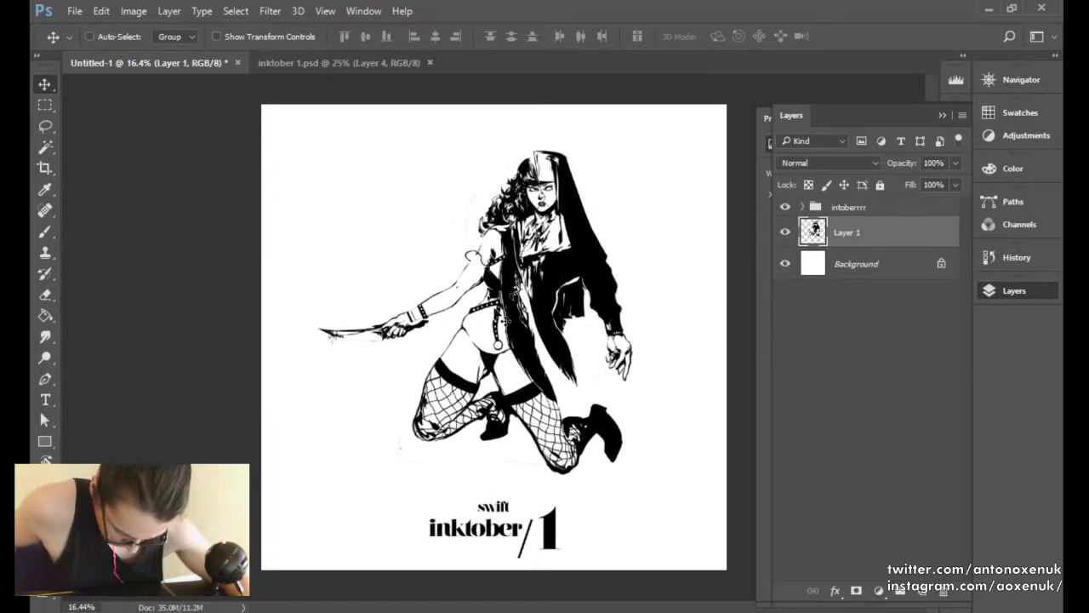
pyautogui.hotkey('ctrl', 't')
pyautogui.moveTo(630, 480); pyautogui.dragTo(663, 503)
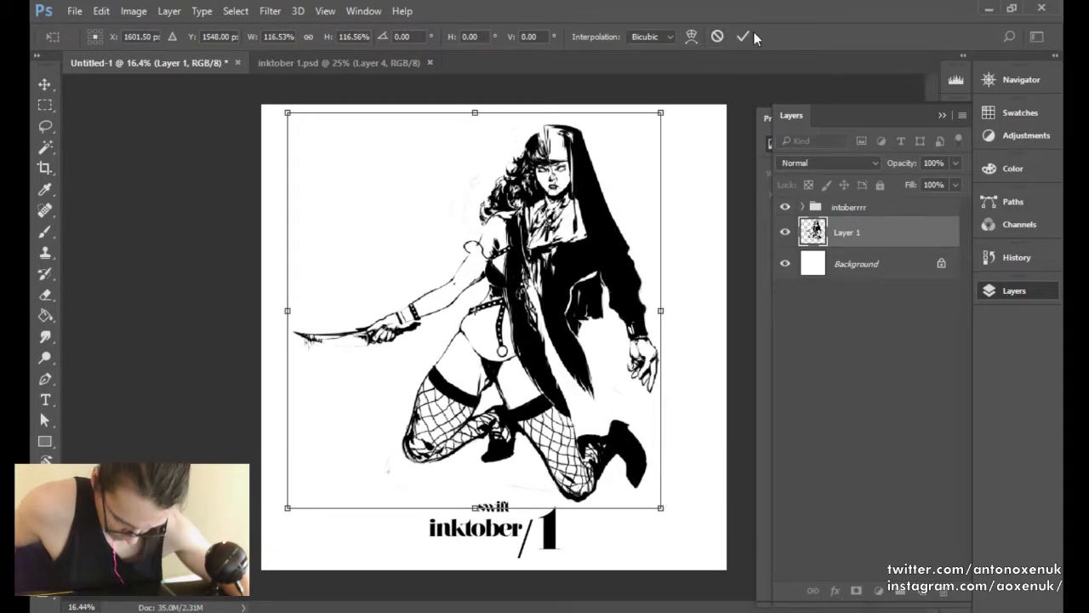
pyautogui.rightClick(592, 268)
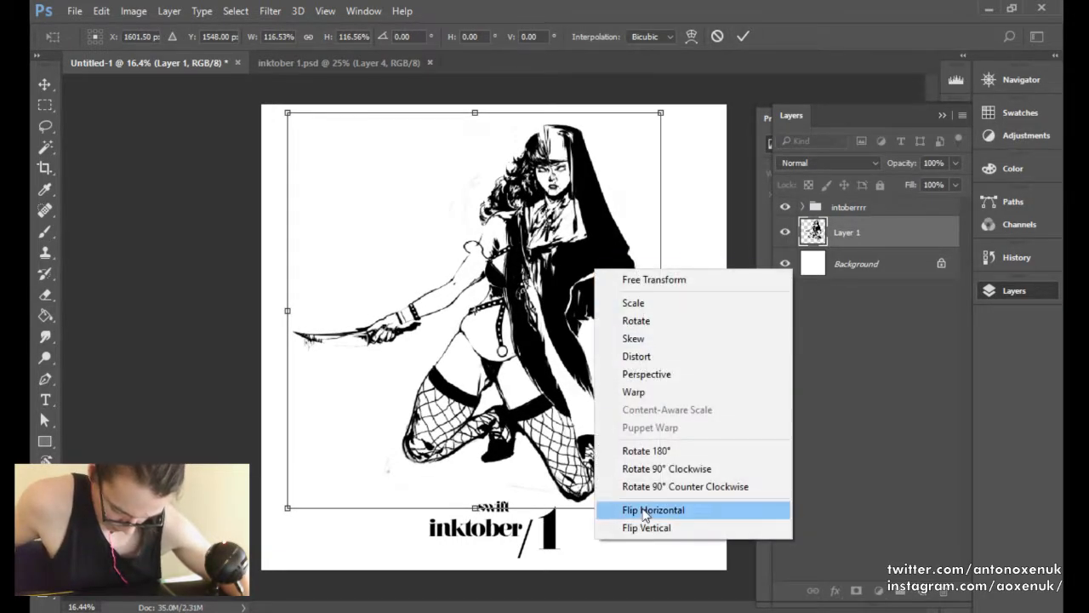
pyautogui.click(634, 507)
pyautogui.moveTo(503, 349)
pyautogui.mouseDown()
pyautogui.moveTo(536, 349)
pyautogui.moveTo(523, 351)
pyautogui.mouseUp()
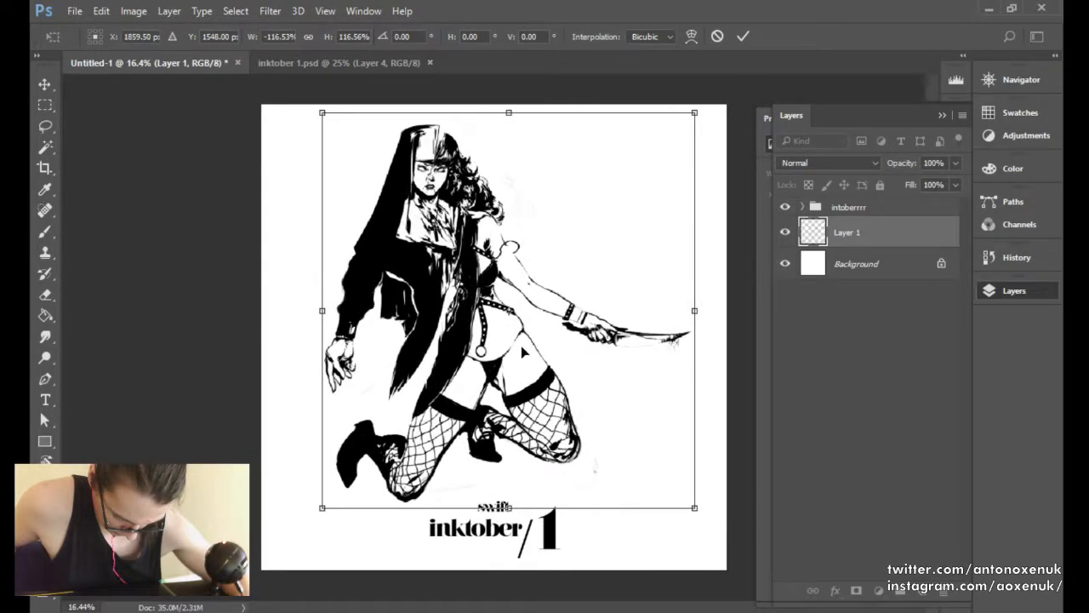
pyautogui.click(743, 36)
pyautogui.moveTo(503, 388); pyautogui.dragTo(495, 385)
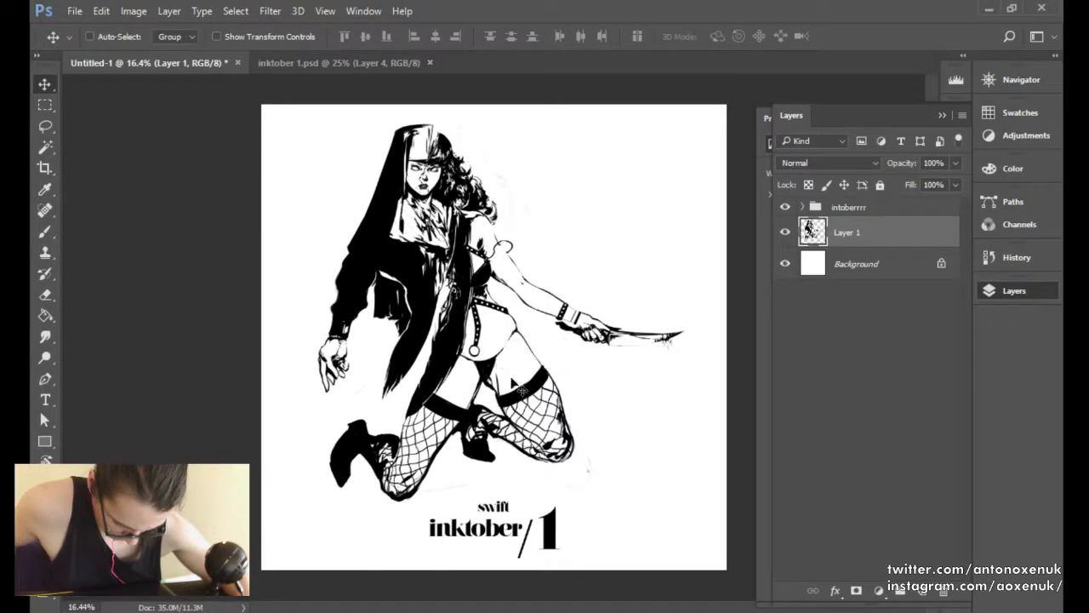
# Change the number in the intoberrr group's title from 1 to 2.
pyautogui.press('b')
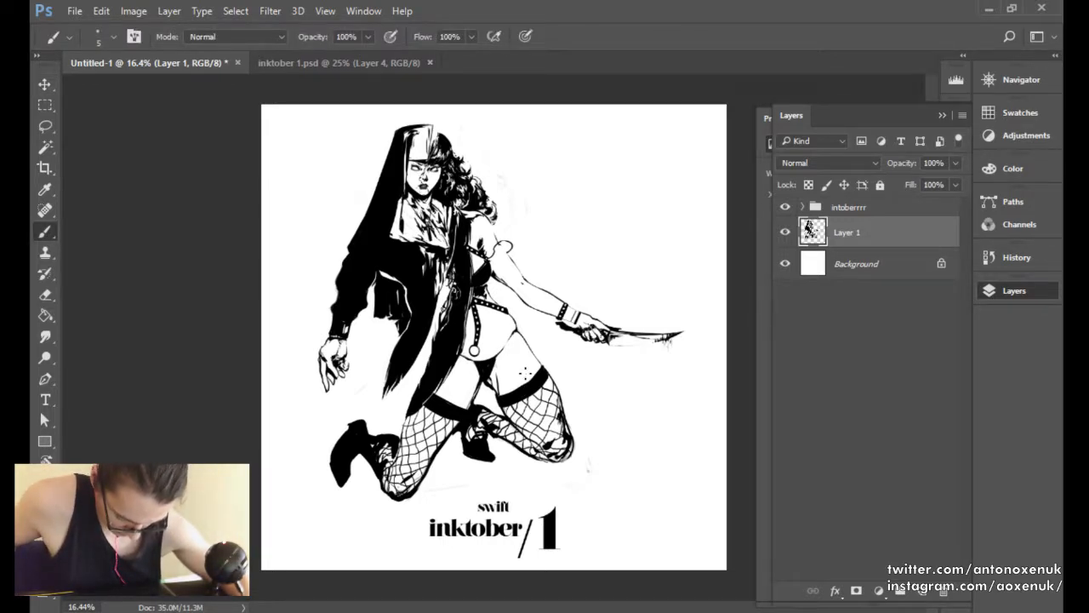
pyautogui.click(857, 208)
pyautogui.click(803, 206)
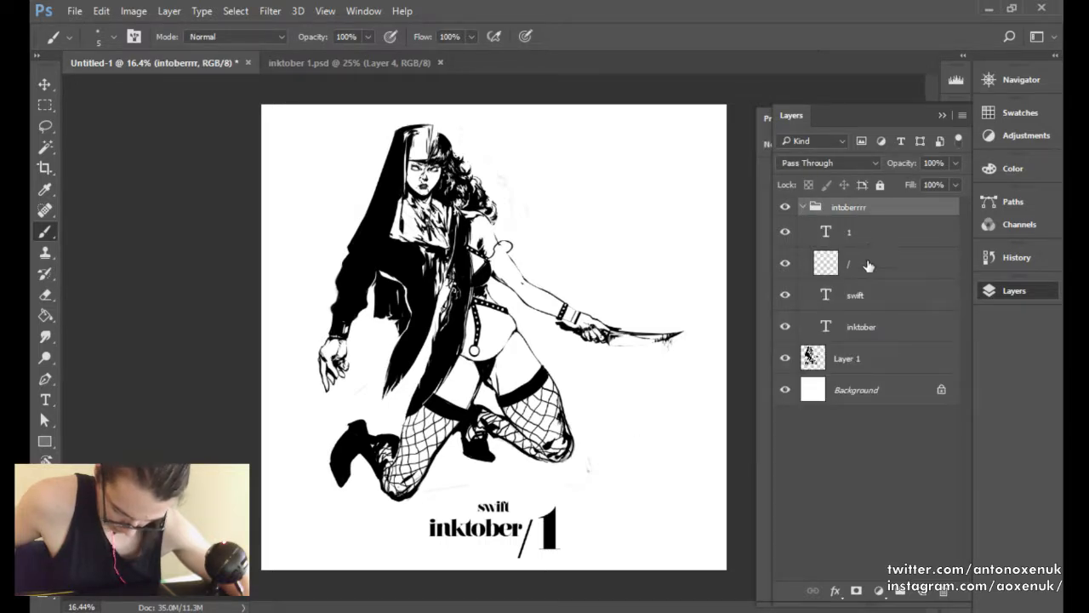
pyautogui.click(864, 242)
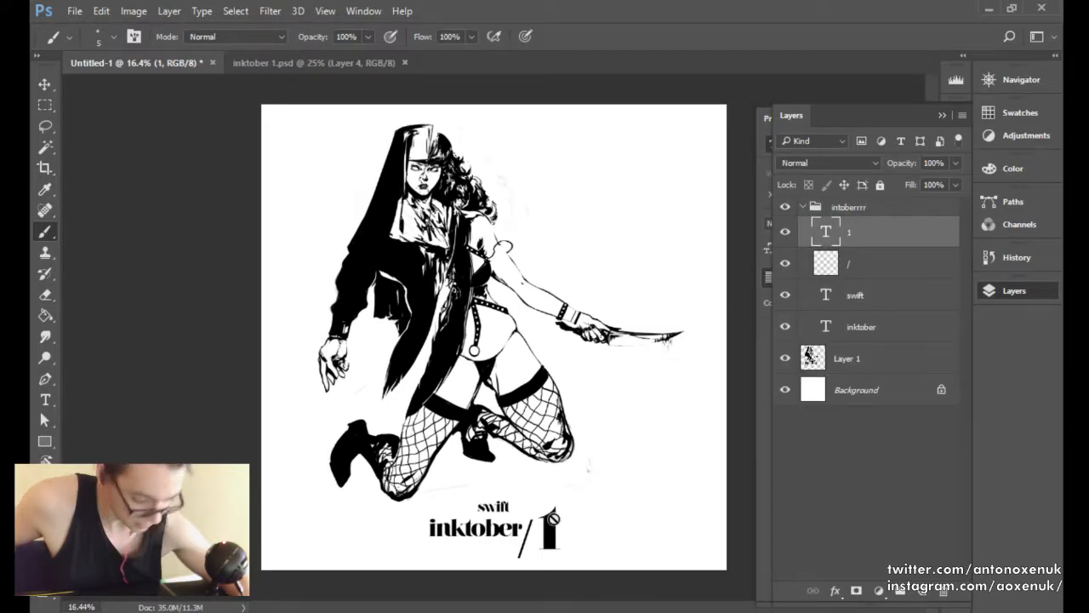
pyautogui.press('t')
pyautogui.click(551, 523)
pyautogui.doubleClick(549, 523)
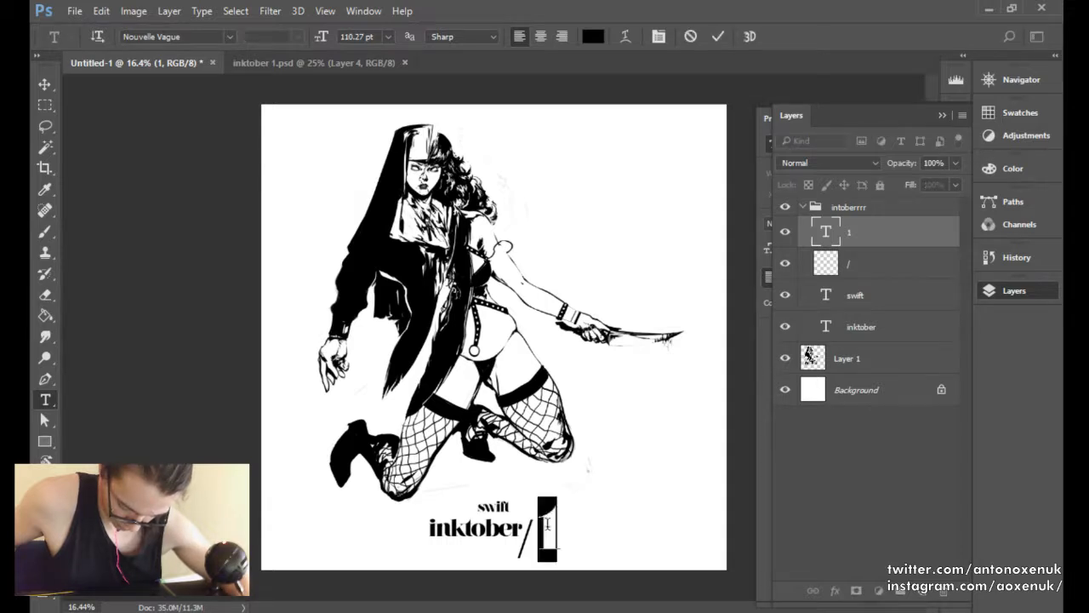
pyautogui.write('2')
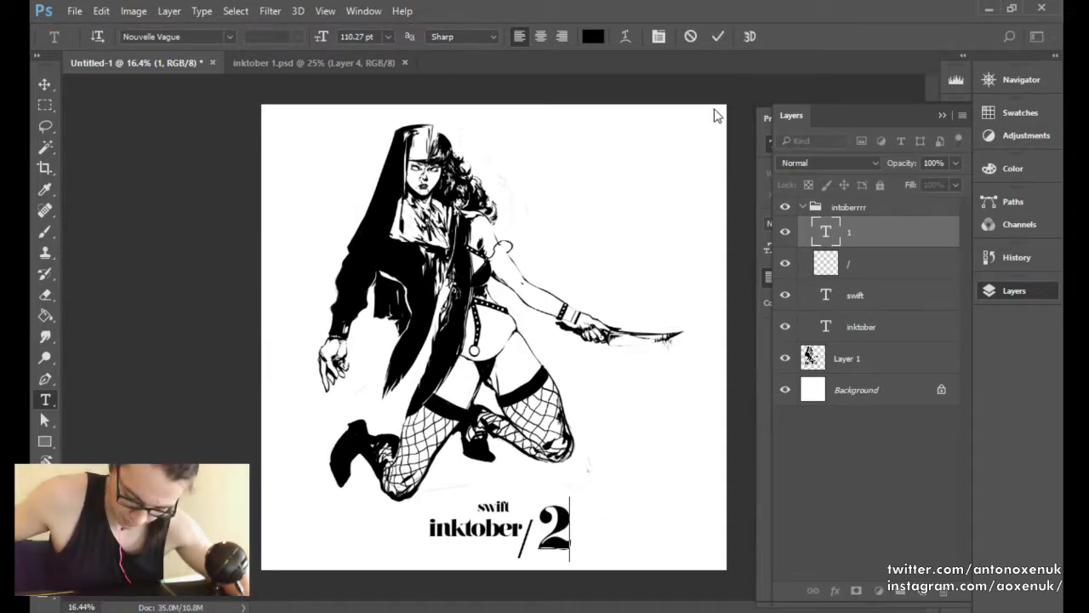
pyautogui.click(720, 35)
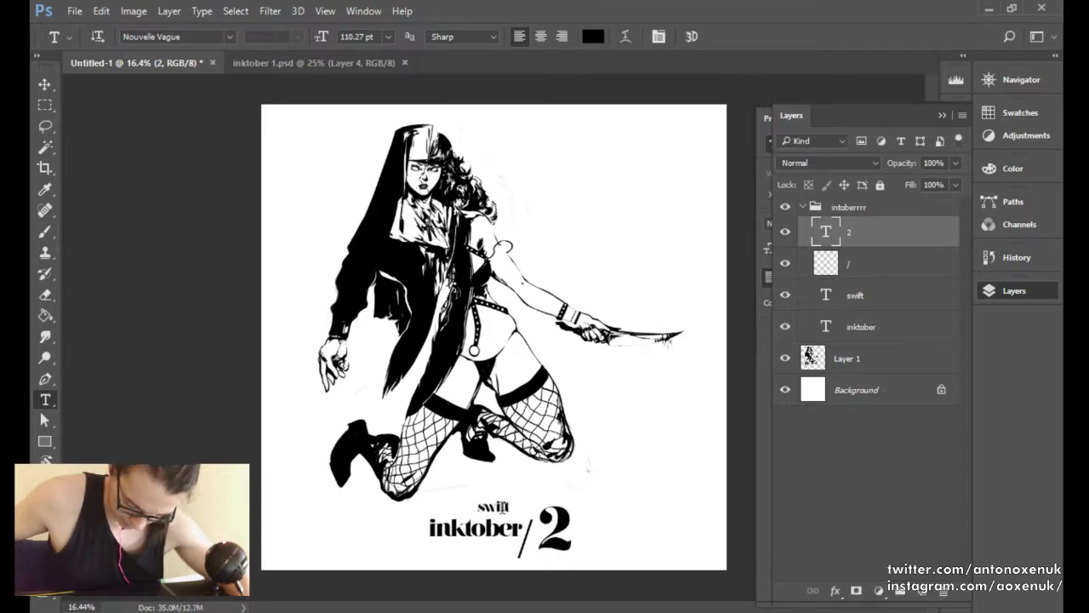
# Replace the title word "swift" with "divided" and shift it over so it ends above the end of "inktober".
pyautogui.click(504, 508)
pyautogui.hotkey('ctrl', 'a')
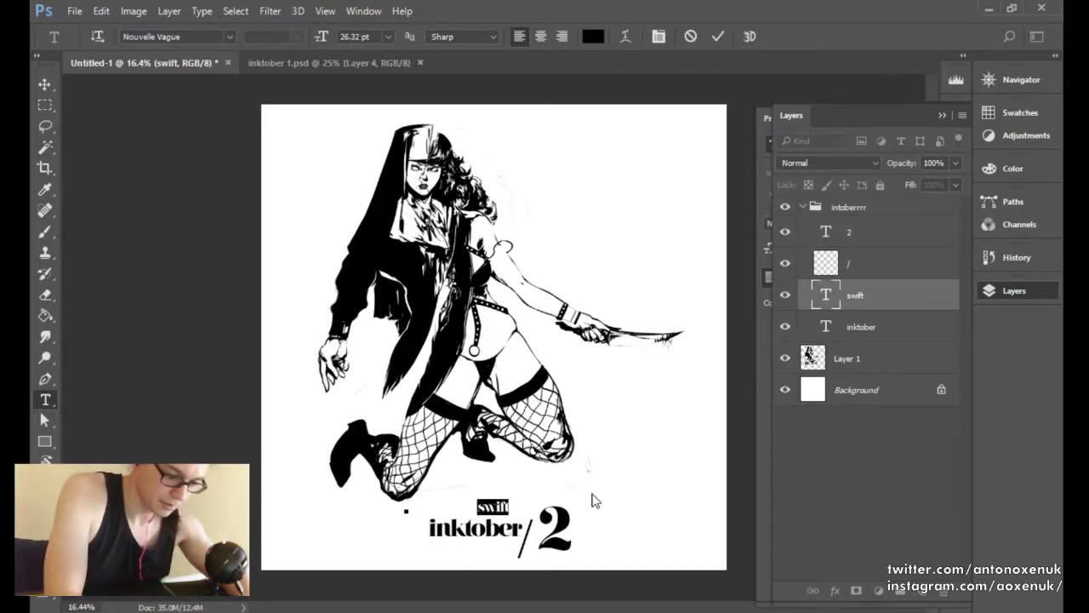
pyautogui.write('divided')
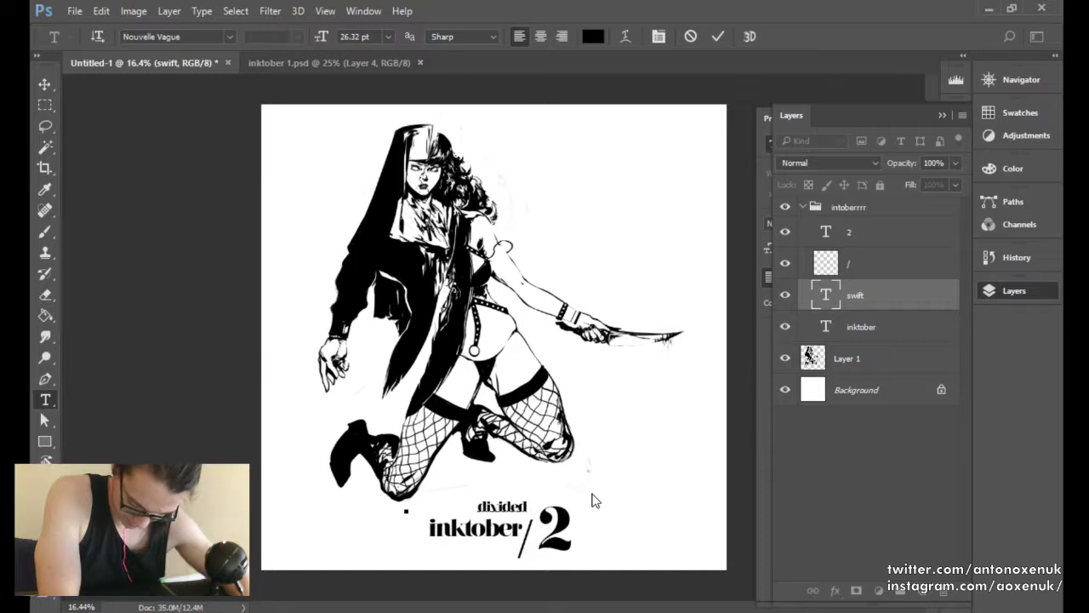
pyautogui.hotkey('ctrl', 'Return')
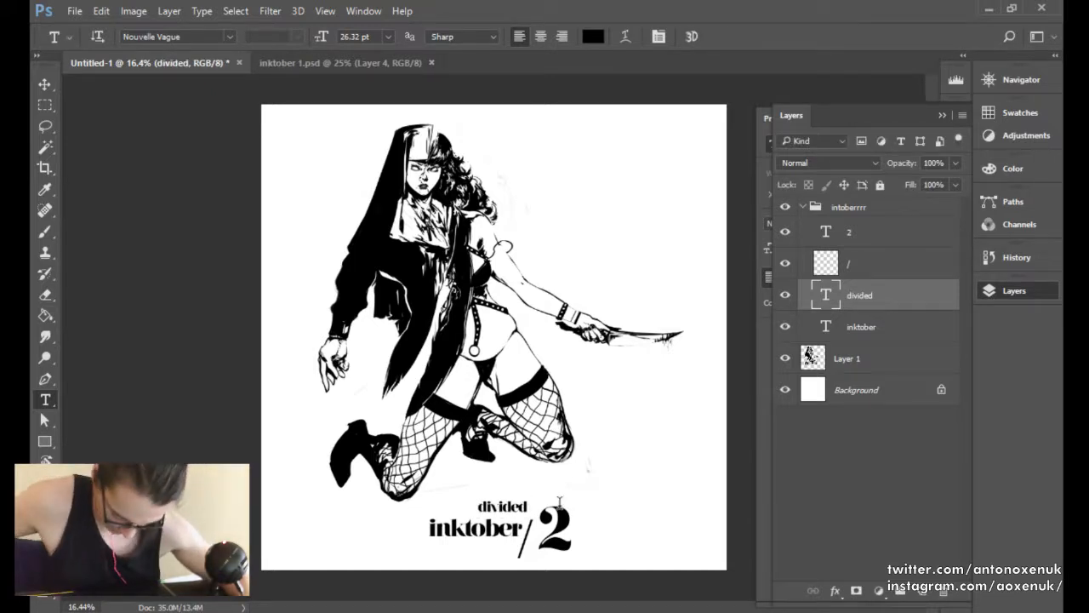
pyautogui.press('v')
pyautogui.moveTo(517, 509); pyautogui.dragTo(506, 508)
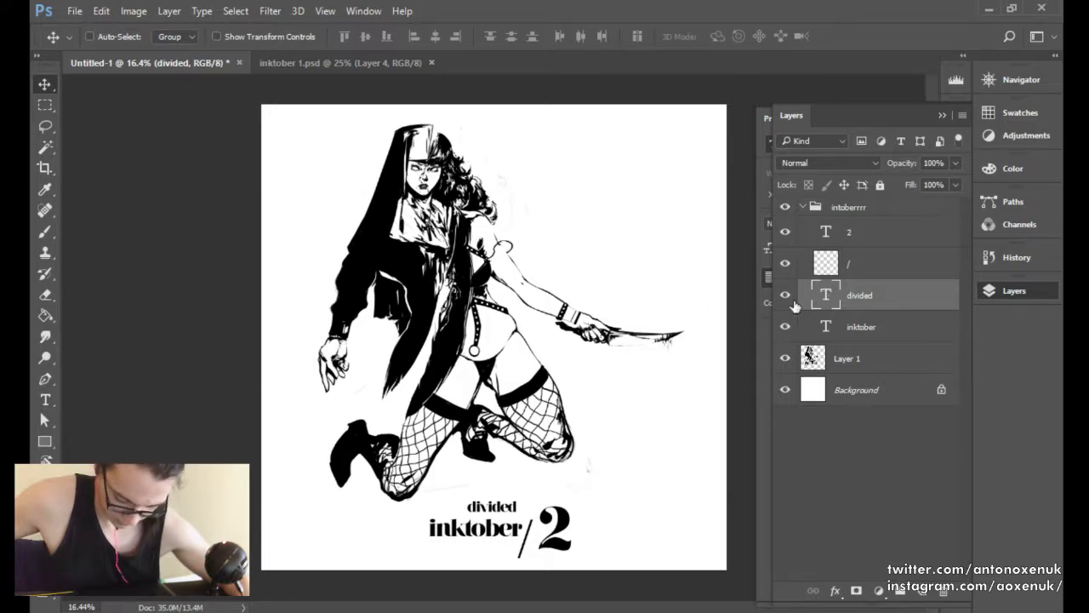
pyautogui.press('t')
pyautogui.click(500, 504)
pyautogui.hotkey('ctrl', 'a')
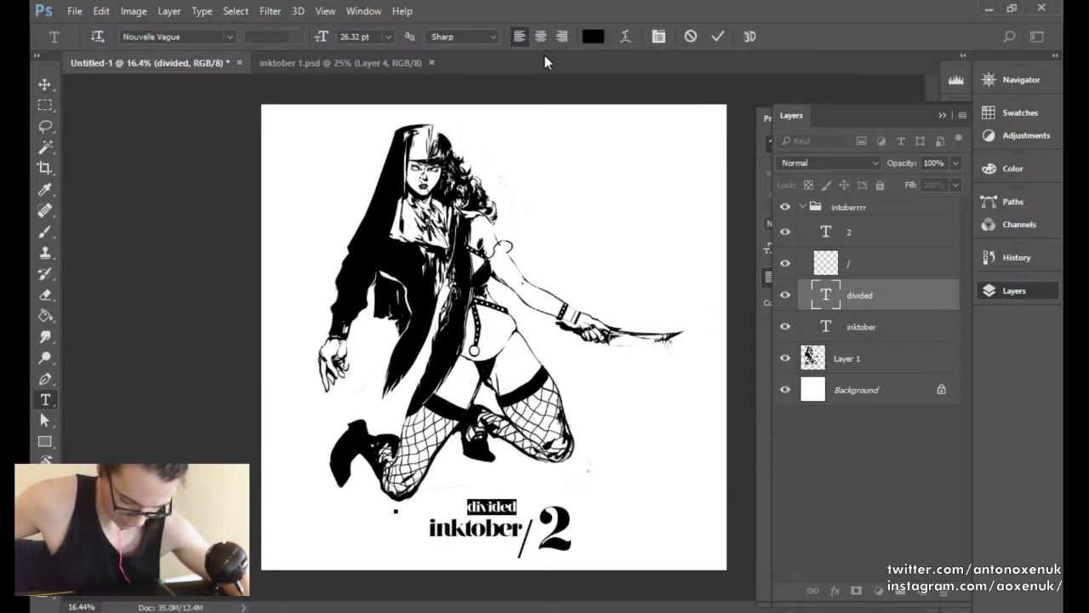
pyautogui.click(717, 36)
# Fine-tune the position of the word "divided" just above "inktober".
pyautogui.press('v')
pyautogui.moveTo(499, 488); pyautogui.dragTo(504, 499)
pyautogui.scroll(-2, 652, 428)
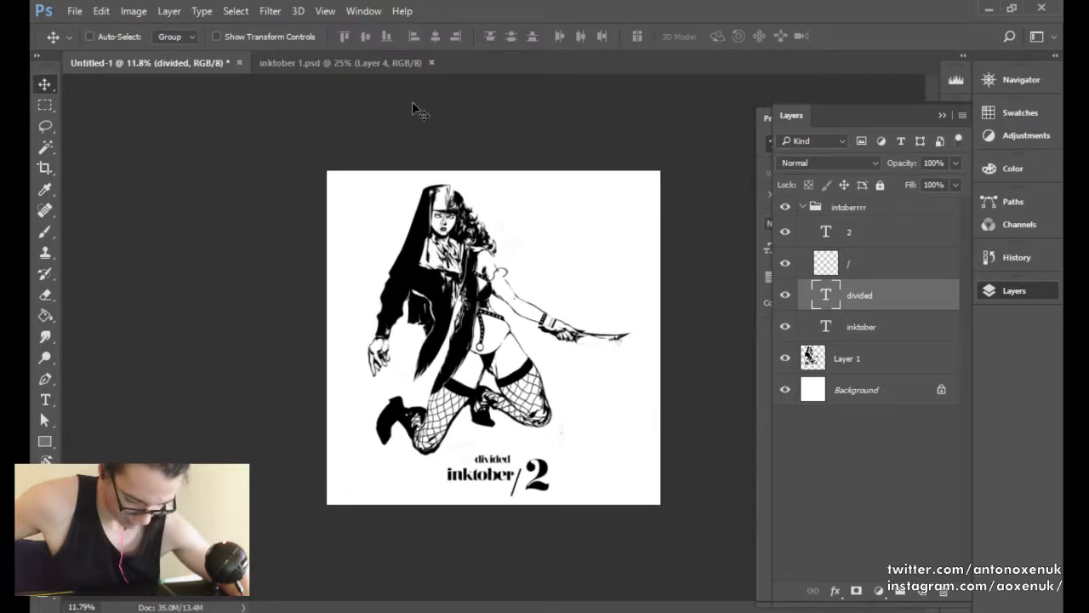
# Close the inktober 1.psd document and save the finished illustration document.
pyautogui.click(432, 62)
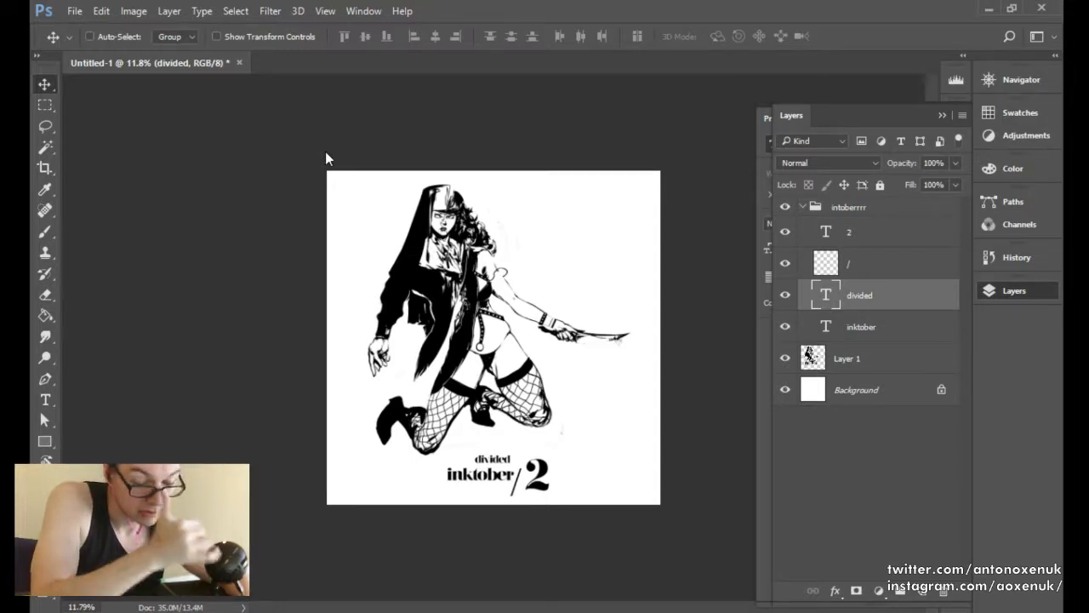
pyautogui.hotkey('ctrl', 's')
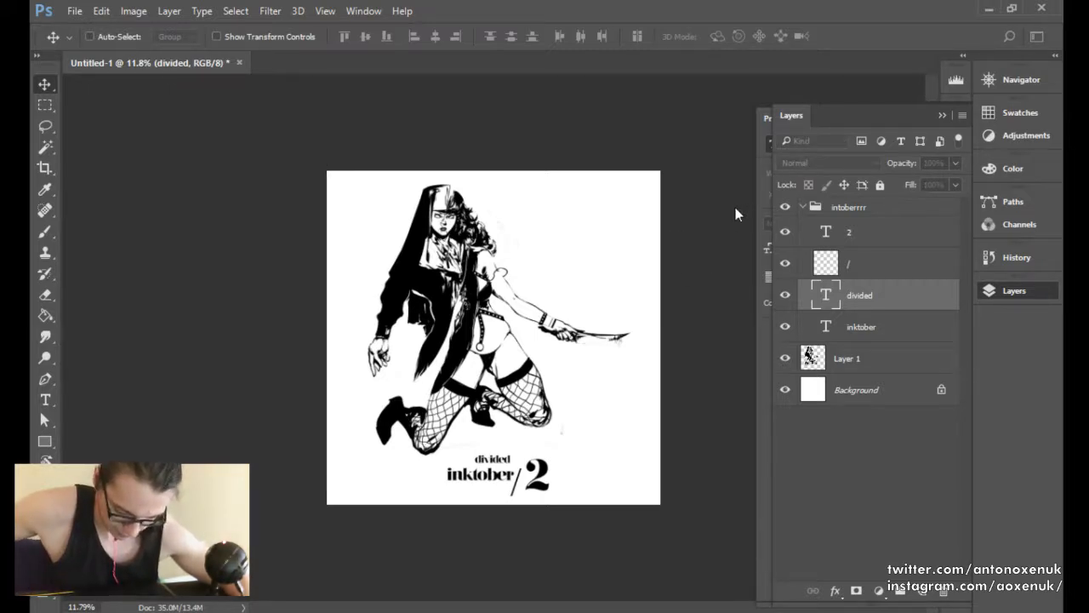
pyautogui.press('Return')
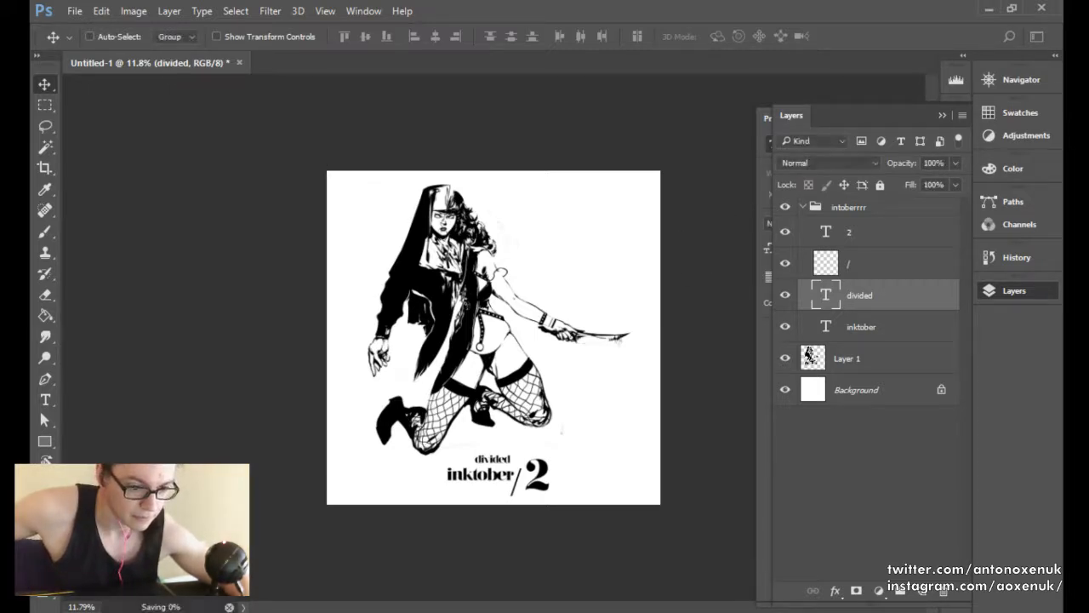
# View the finished illustration enlarged in full-screen mode on a black surround.
pyautogui.press('f')
pyautogui.press('f')
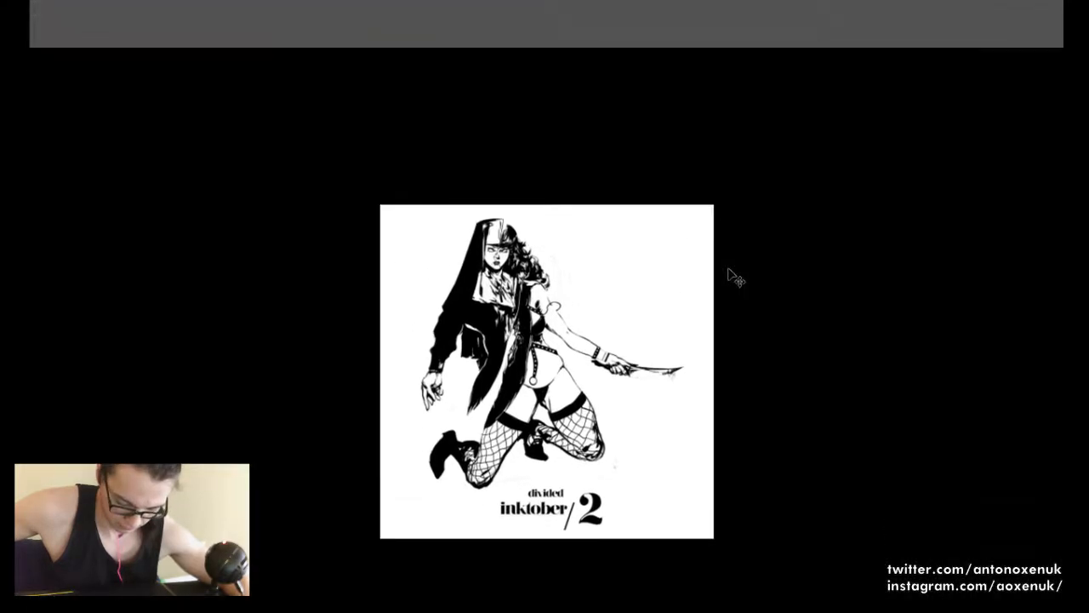
pyautogui.moveTo(748, 278); pyautogui.dragTo(841, 245)
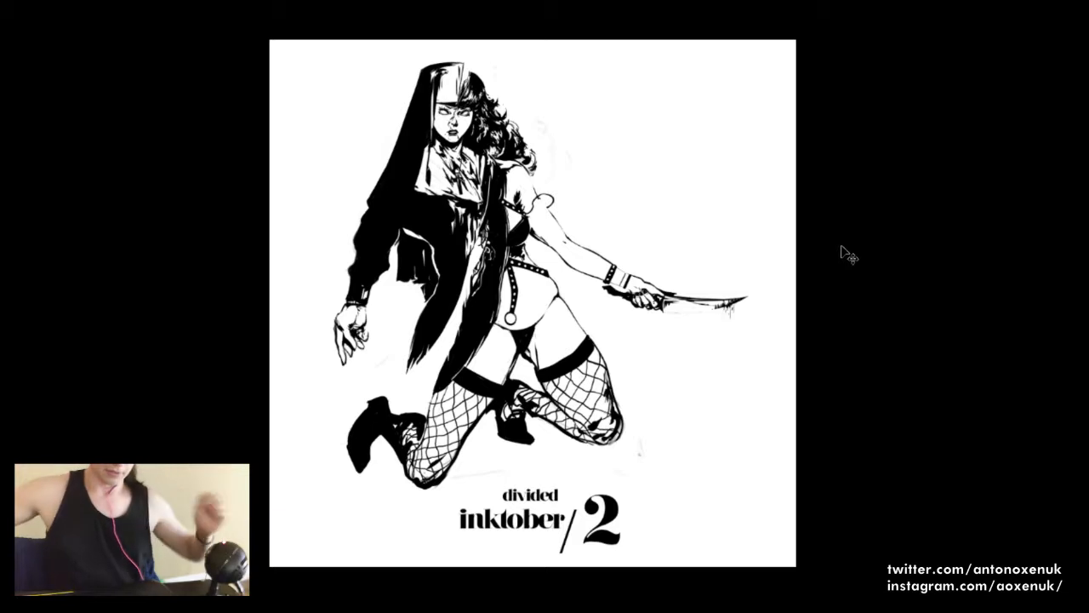
pyautogui.moveTo(849, 241)
pyautogui.mouseDown()
pyautogui.moveTo(862, 255)
pyautogui.moveTo(868, 243)
pyautogui.mouseUp()
pyautogui.hotkey('ctrl', 'z')
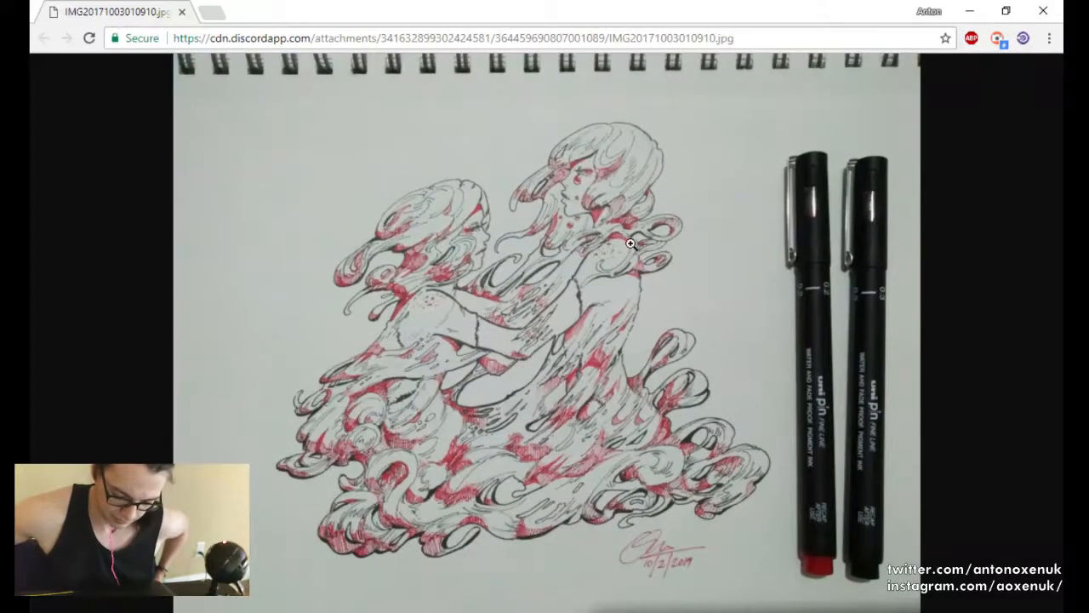
# Examine the red-and-black ink drawing IMG20171003010910.jpg in the browser, both enlarged and fitted, and return to the full-screen illustration in Photoshop.
pyautogui.click(672, 542)
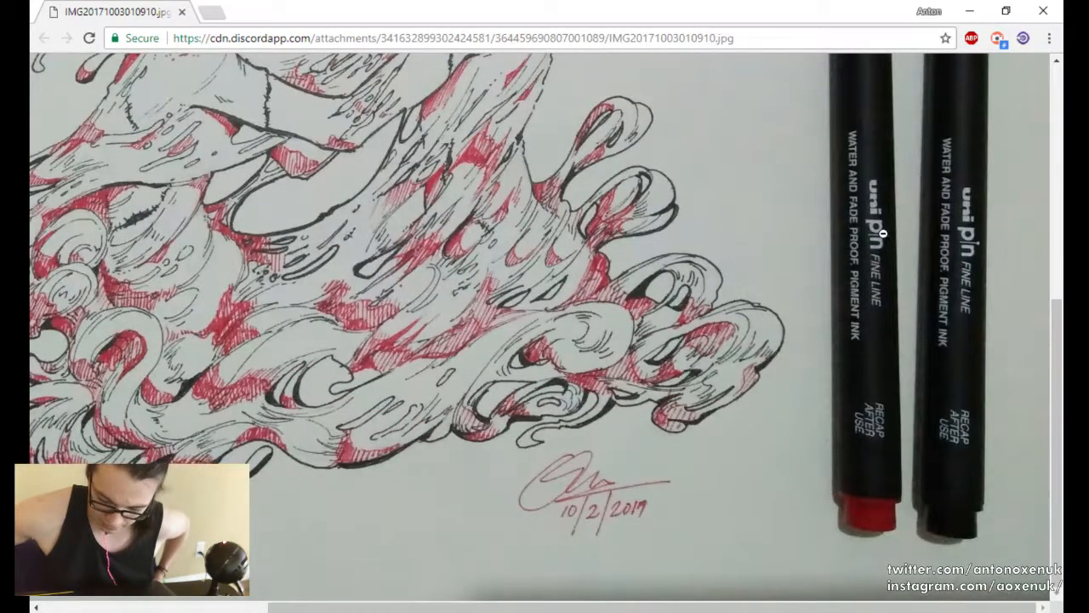
pyautogui.click(424, 235)
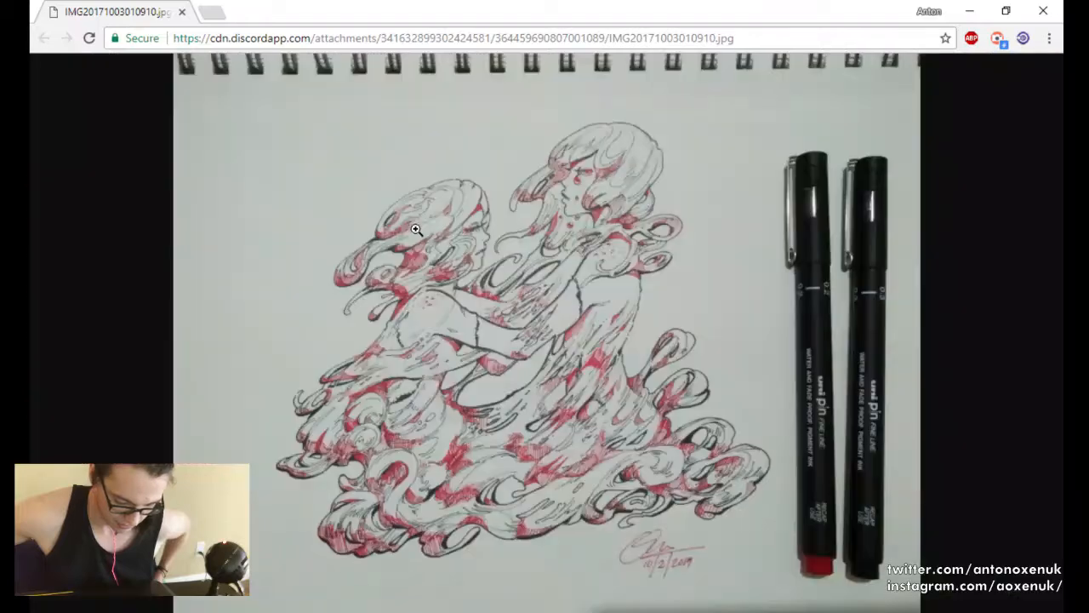
pyautogui.click(548, 213)
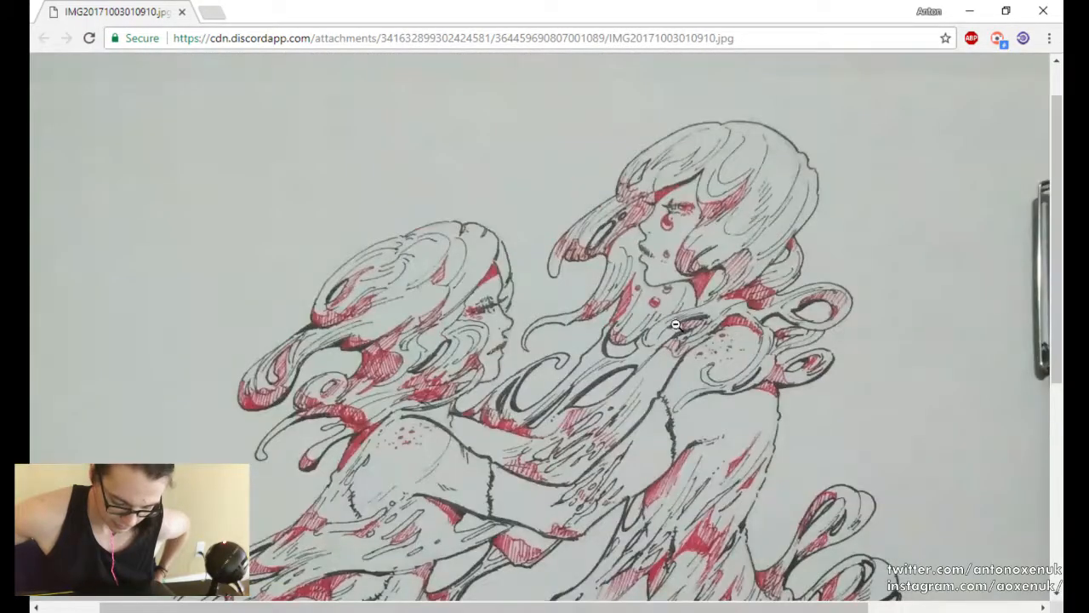
pyautogui.scroll(-1, 686, 279)
pyautogui.scroll(-3, 686, 280)
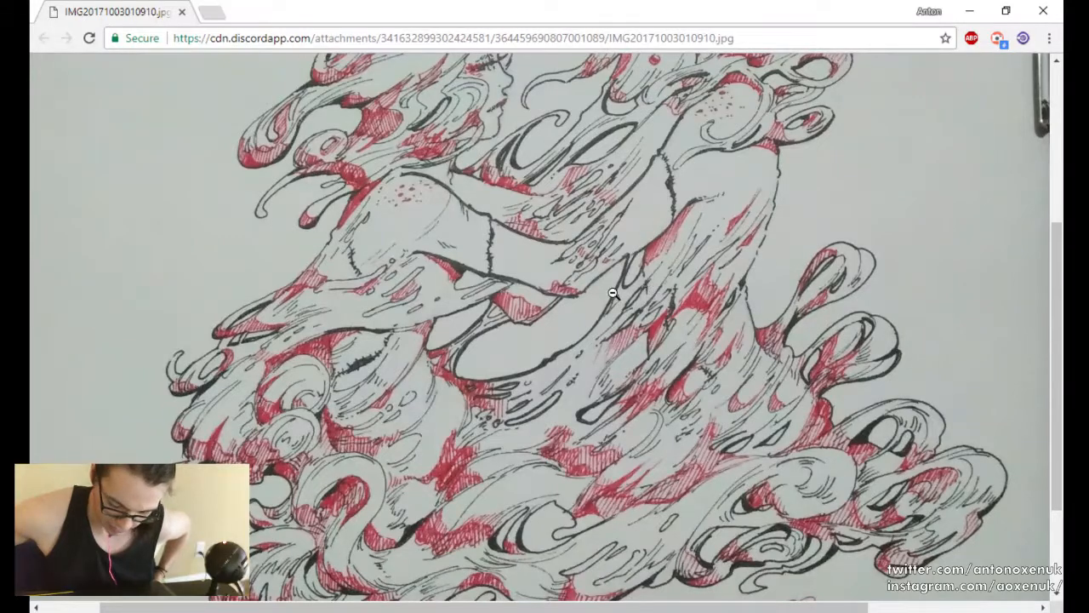
pyautogui.click(635, 286)
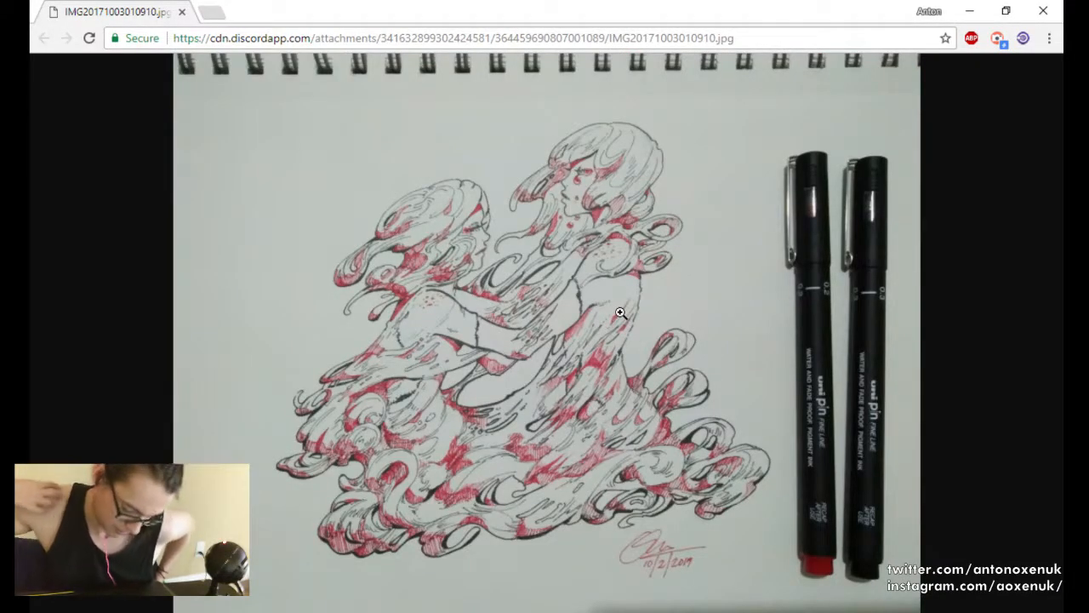
pyautogui.click(545, 304)
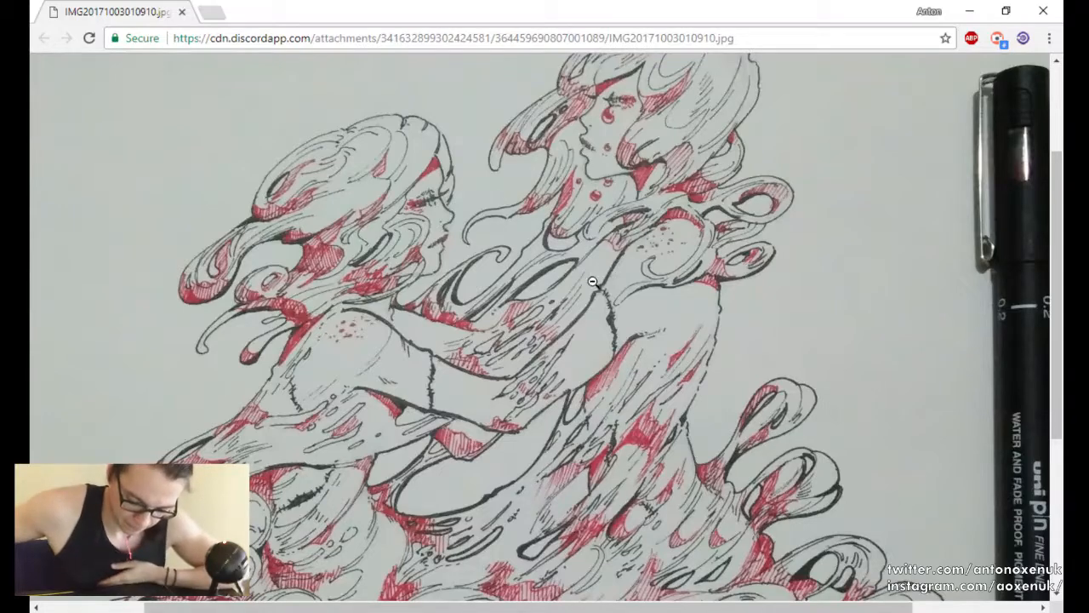
pyautogui.click(548, 289)
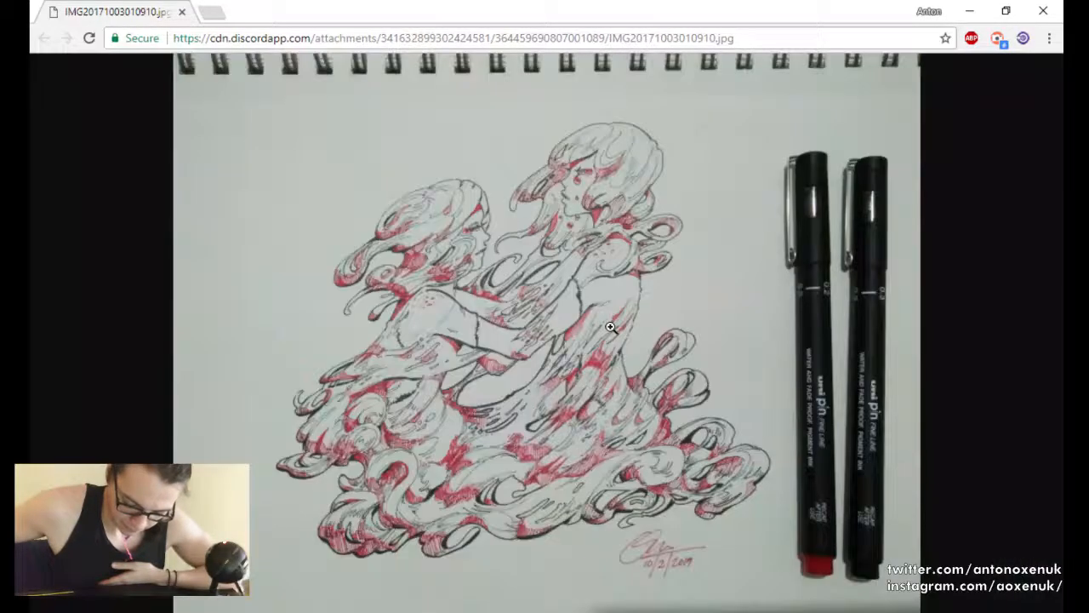
pyautogui.click(551, 208)
pyautogui.click(555, 390)
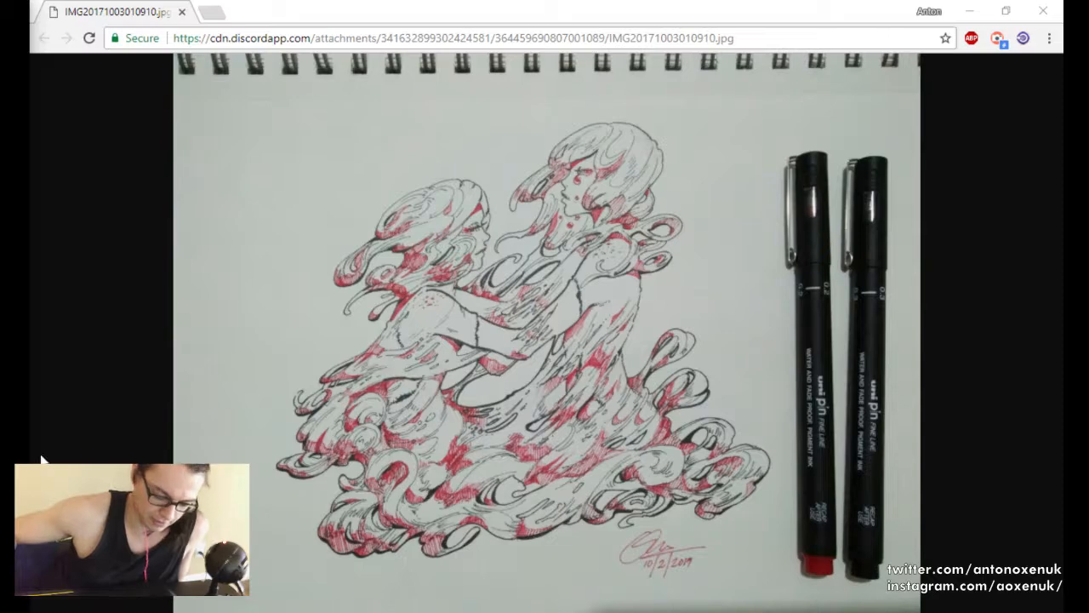
pyautogui.moveTo(145, 17); pyautogui.dragTo(247, 4)
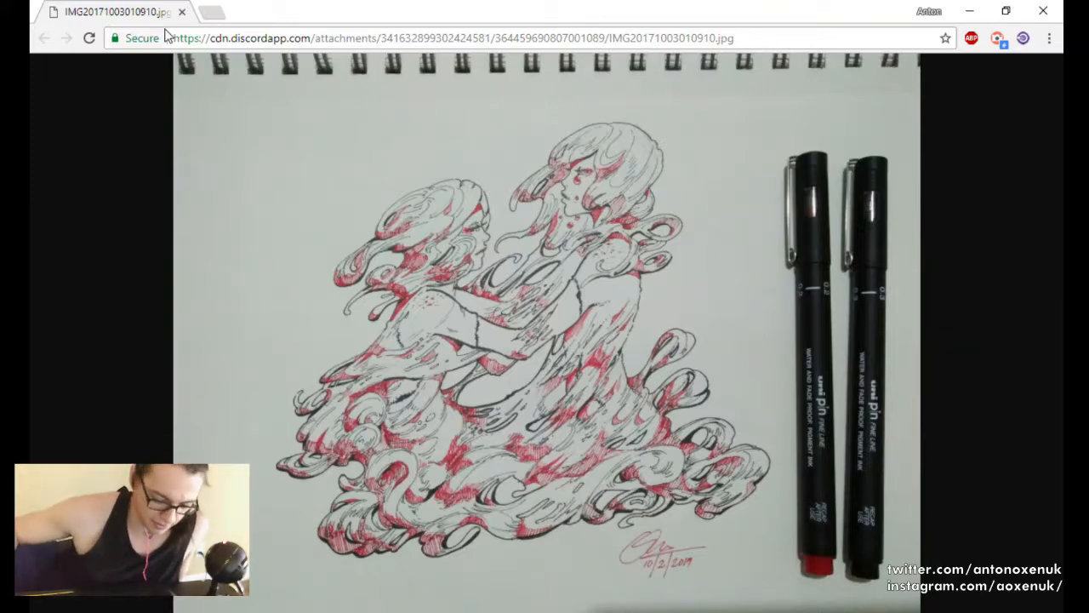
pyautogui.moveTo(167, 17)
pyautogui.mouseDown()
pyautogui.moveTo(32, 113)
pyautogui.moveTo(0, 164)
pyautogui.mouseUp()
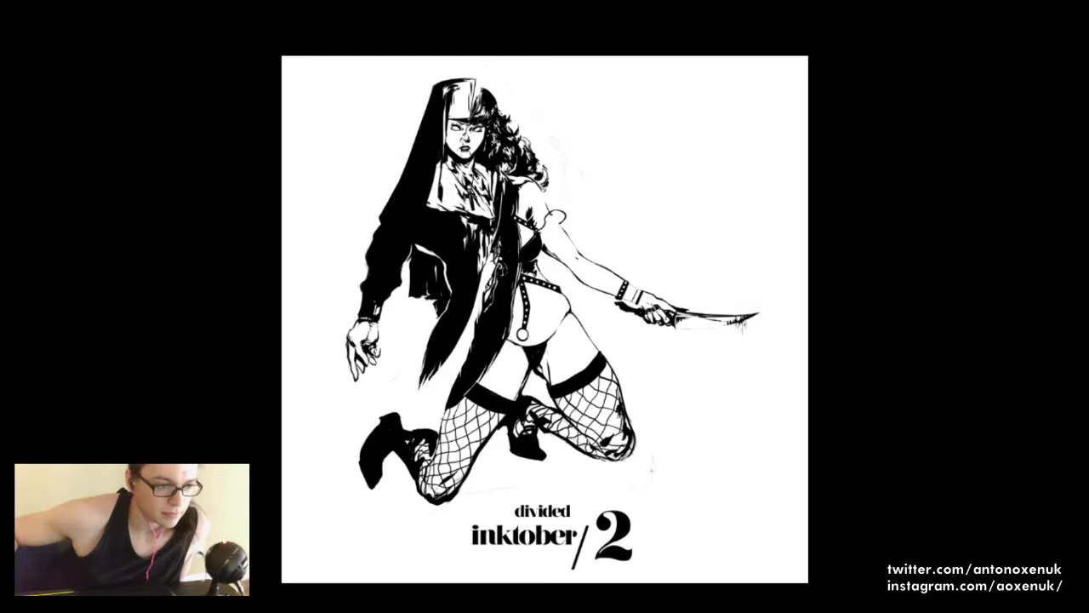